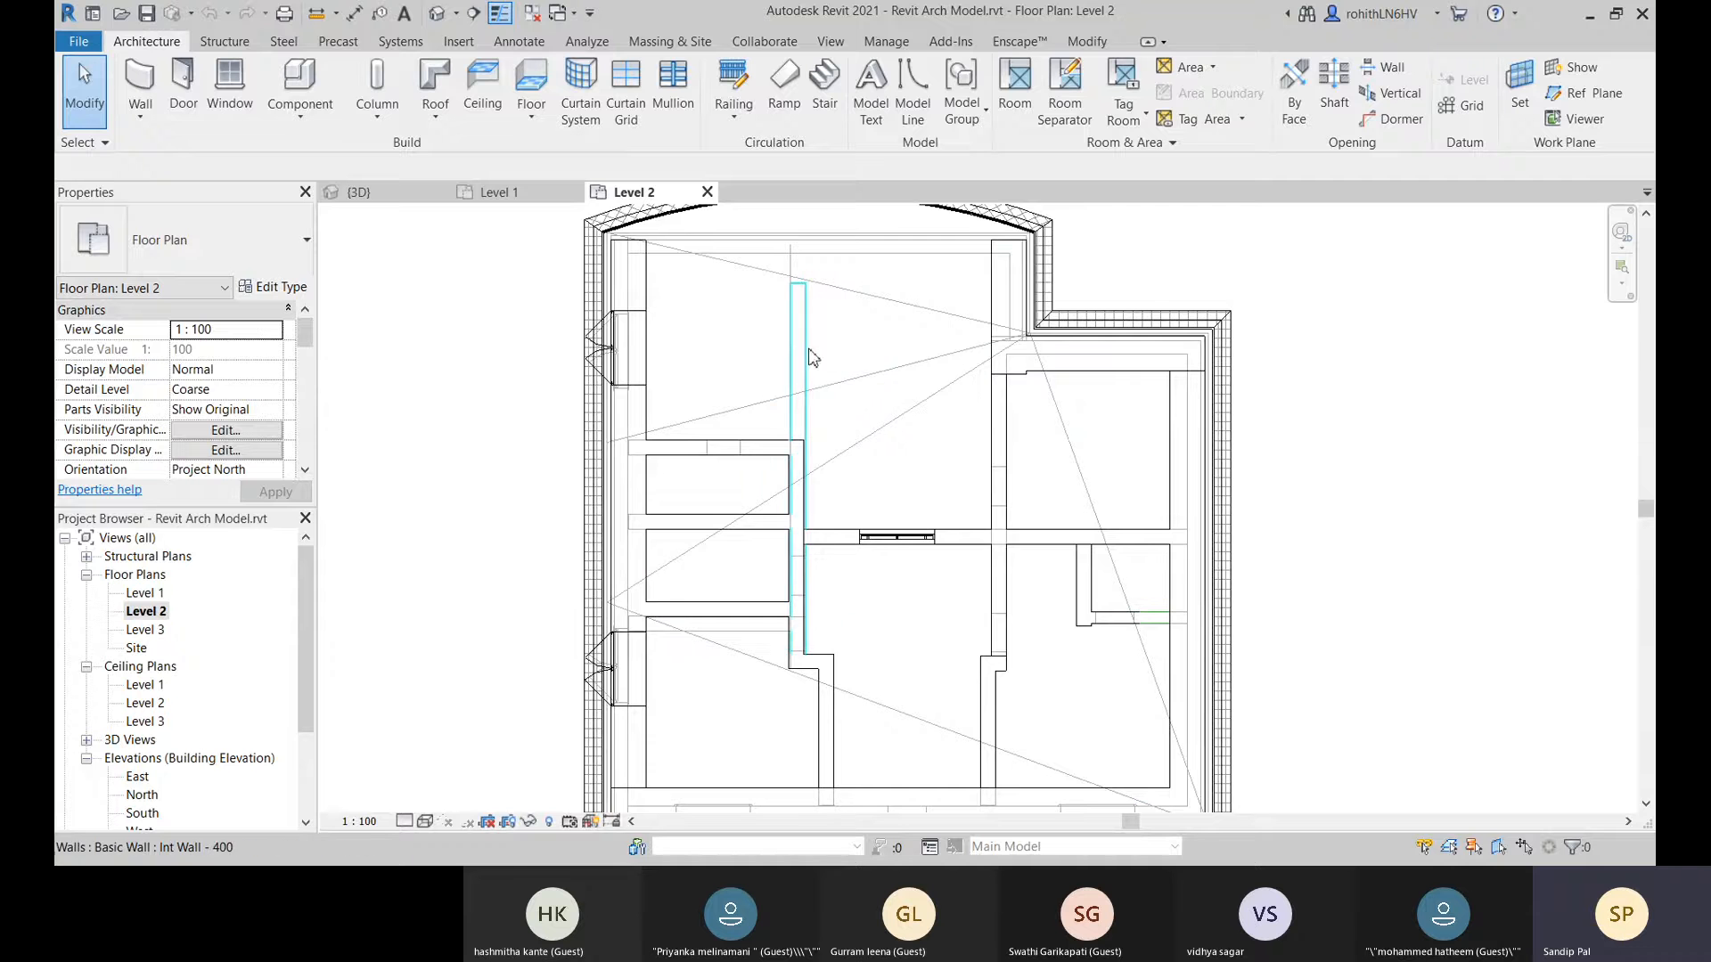
Open the Level 2 floor plan's view range settings, examine the sample view range diagram, and close them without saving.
middle_drag(908, 580, 879, 506)
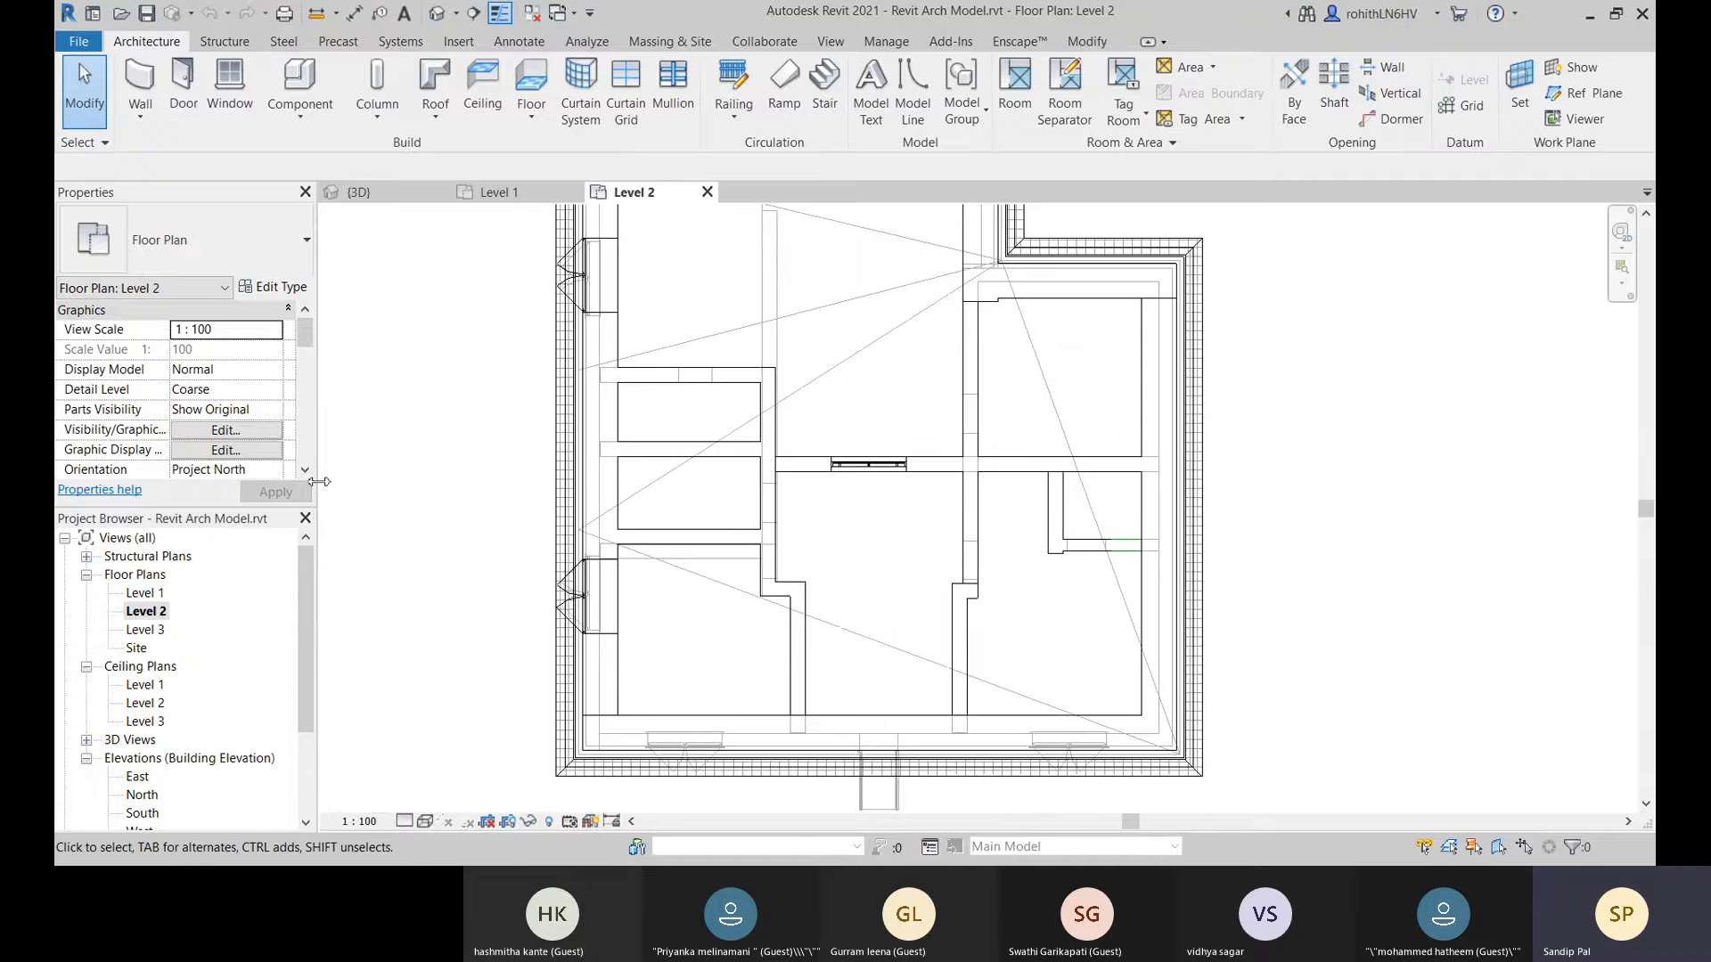
scroll(193, 441, down, 2)
scroll(186, 436, down, 3)
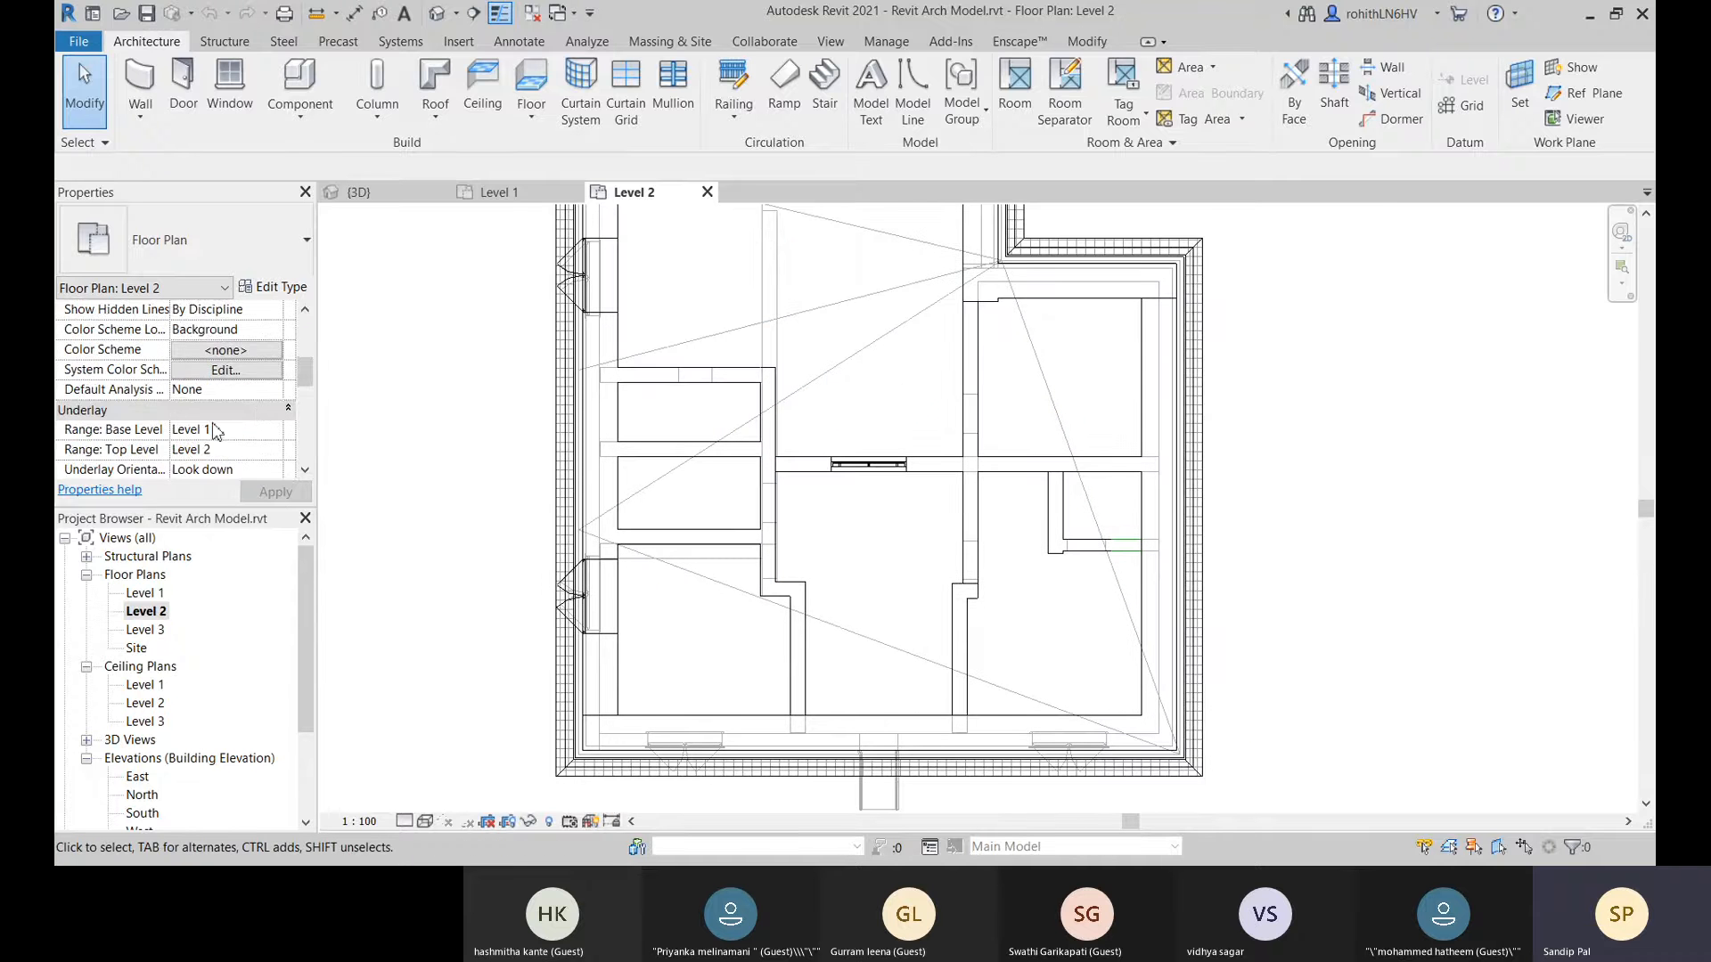
scroll(219, 407, down, 3)
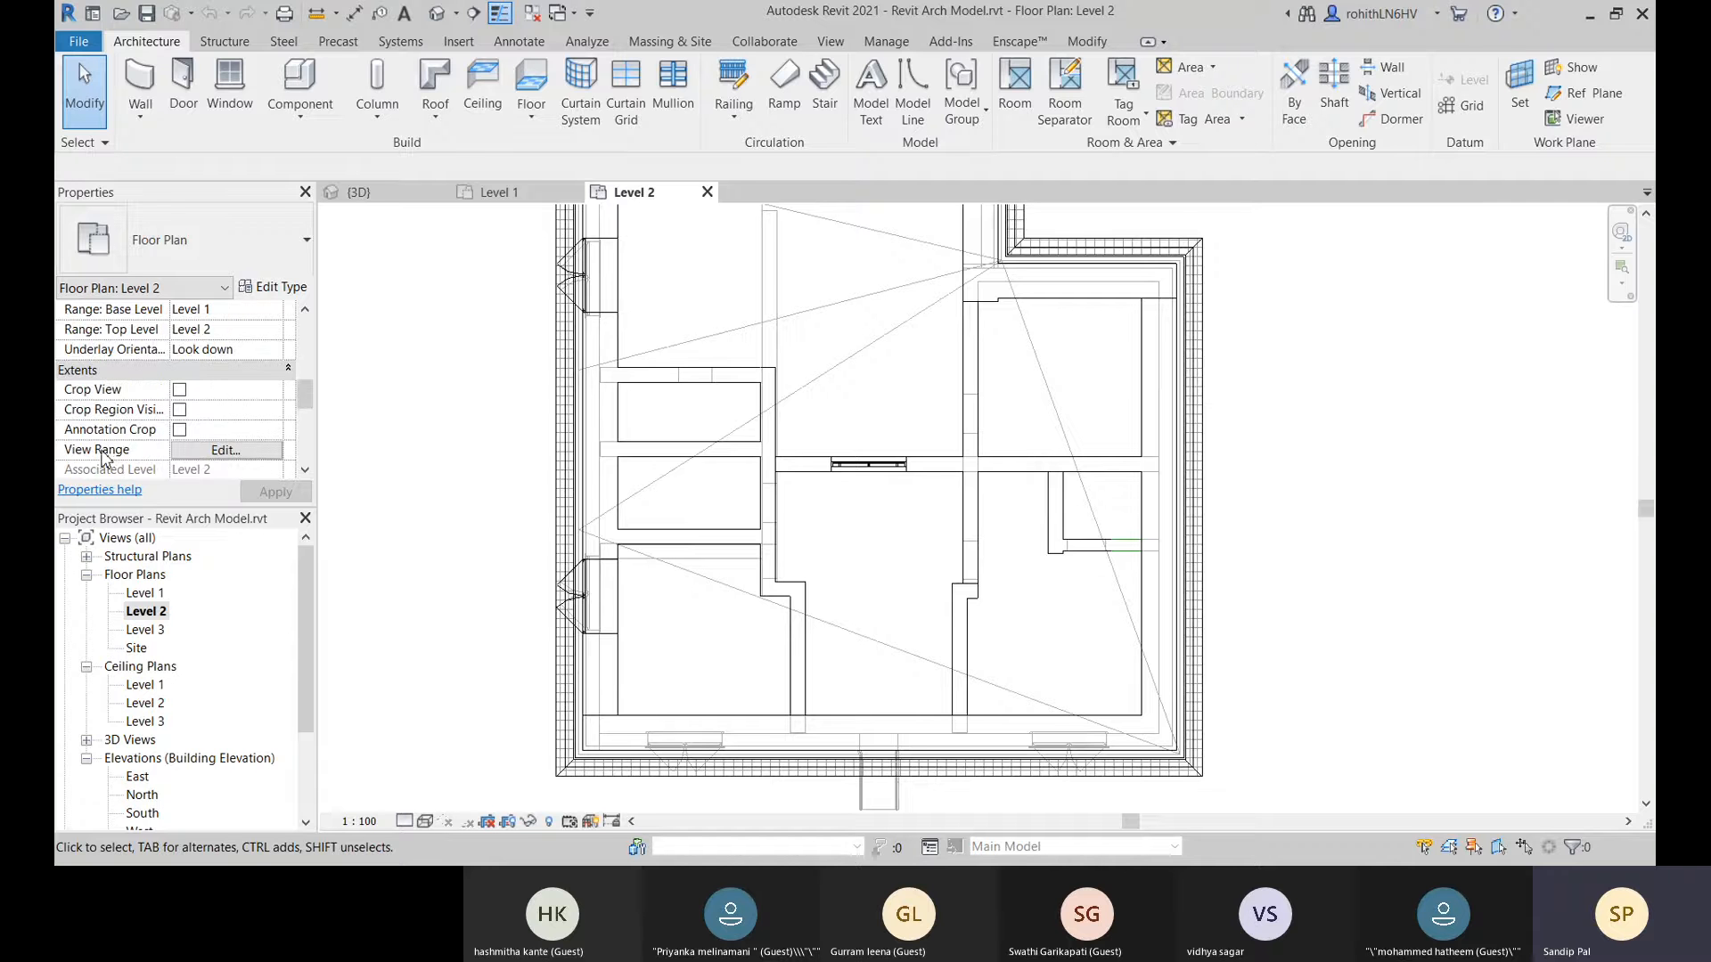
click(217, 452)
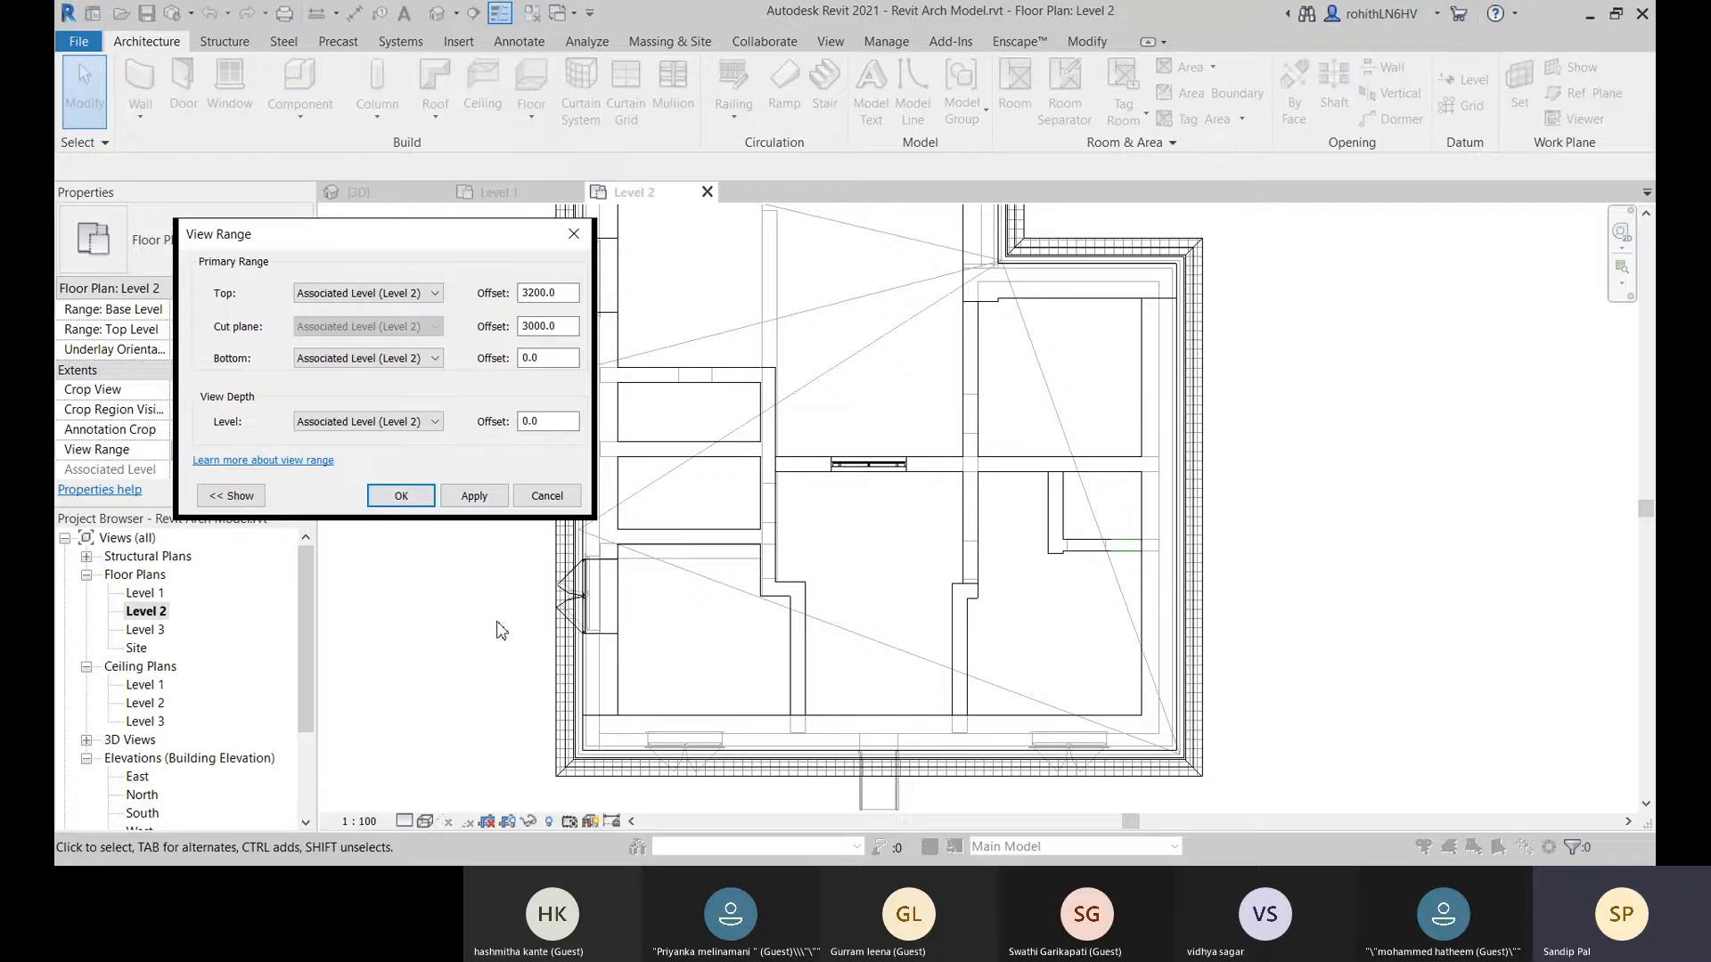
drag(356, 247, 818, 300)
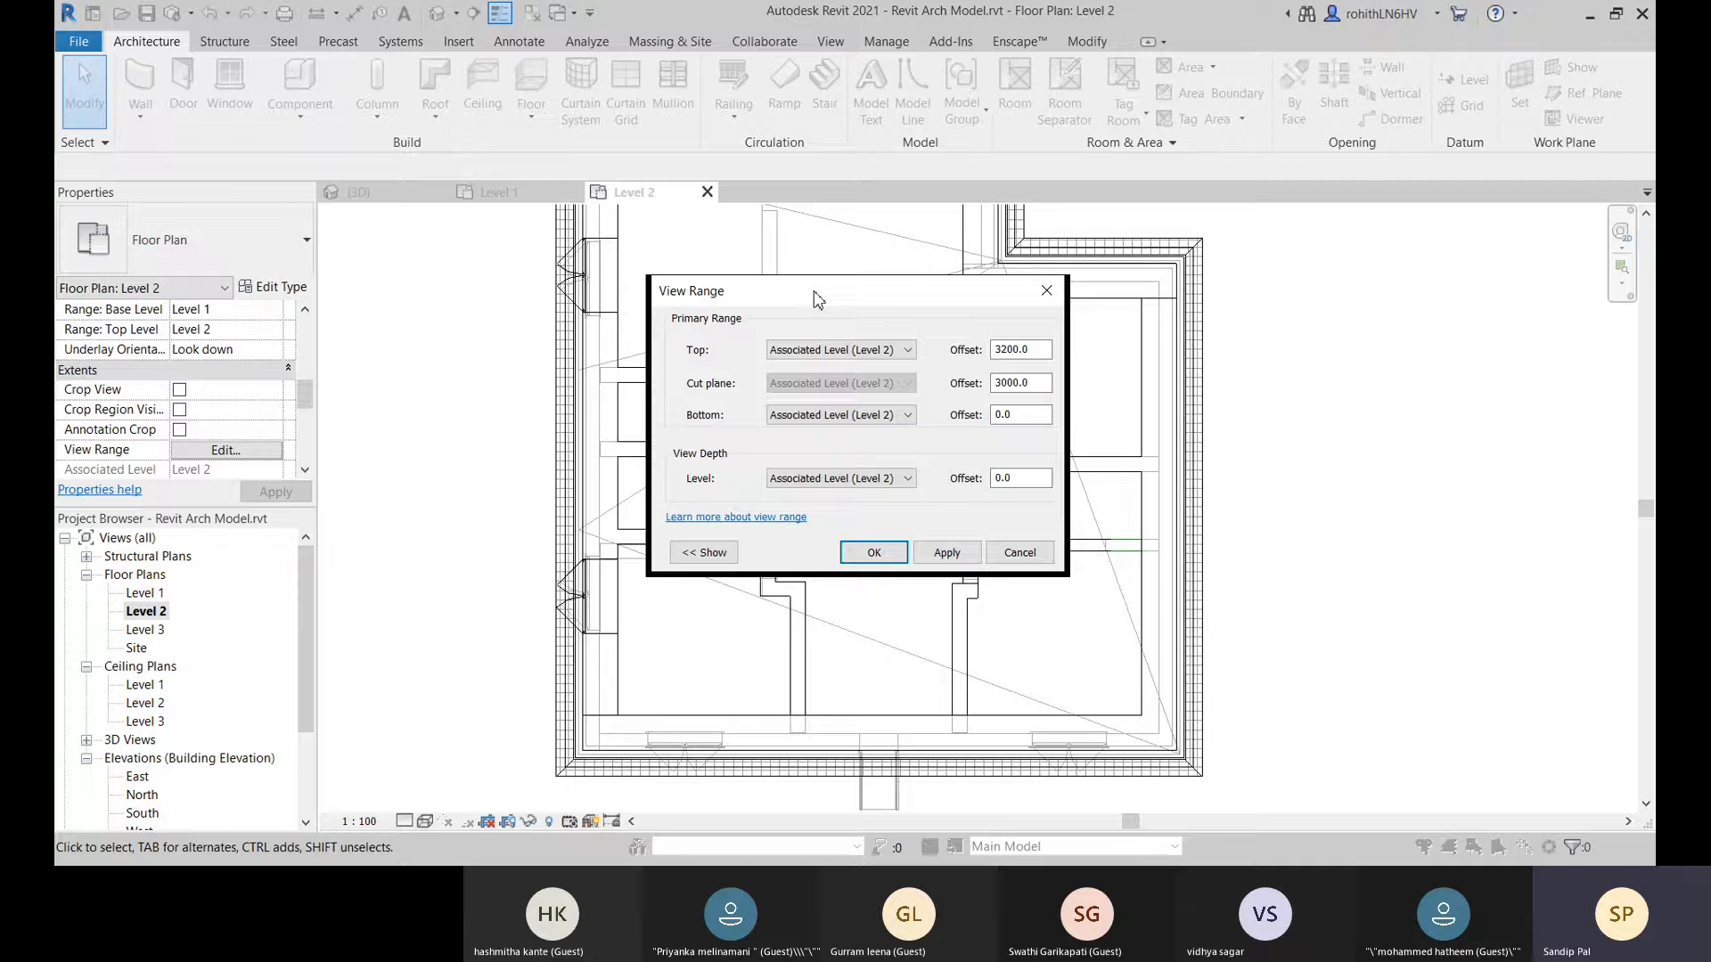
drag(794, 290, 963, 274)
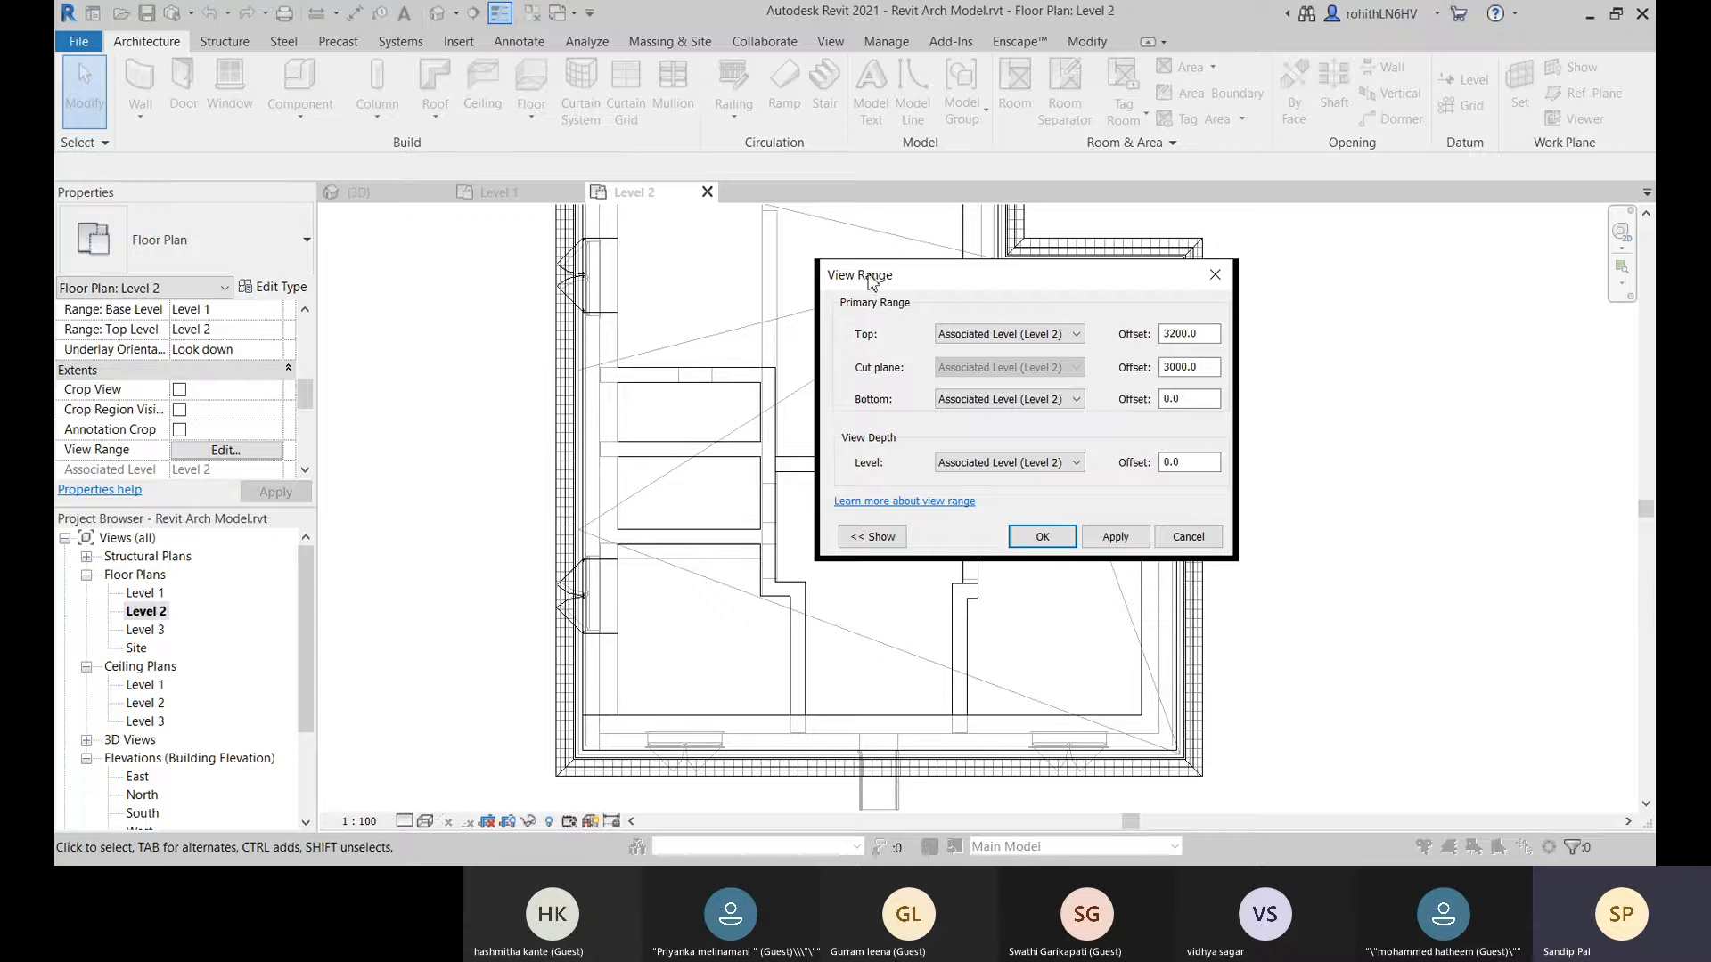
click(874, 537)
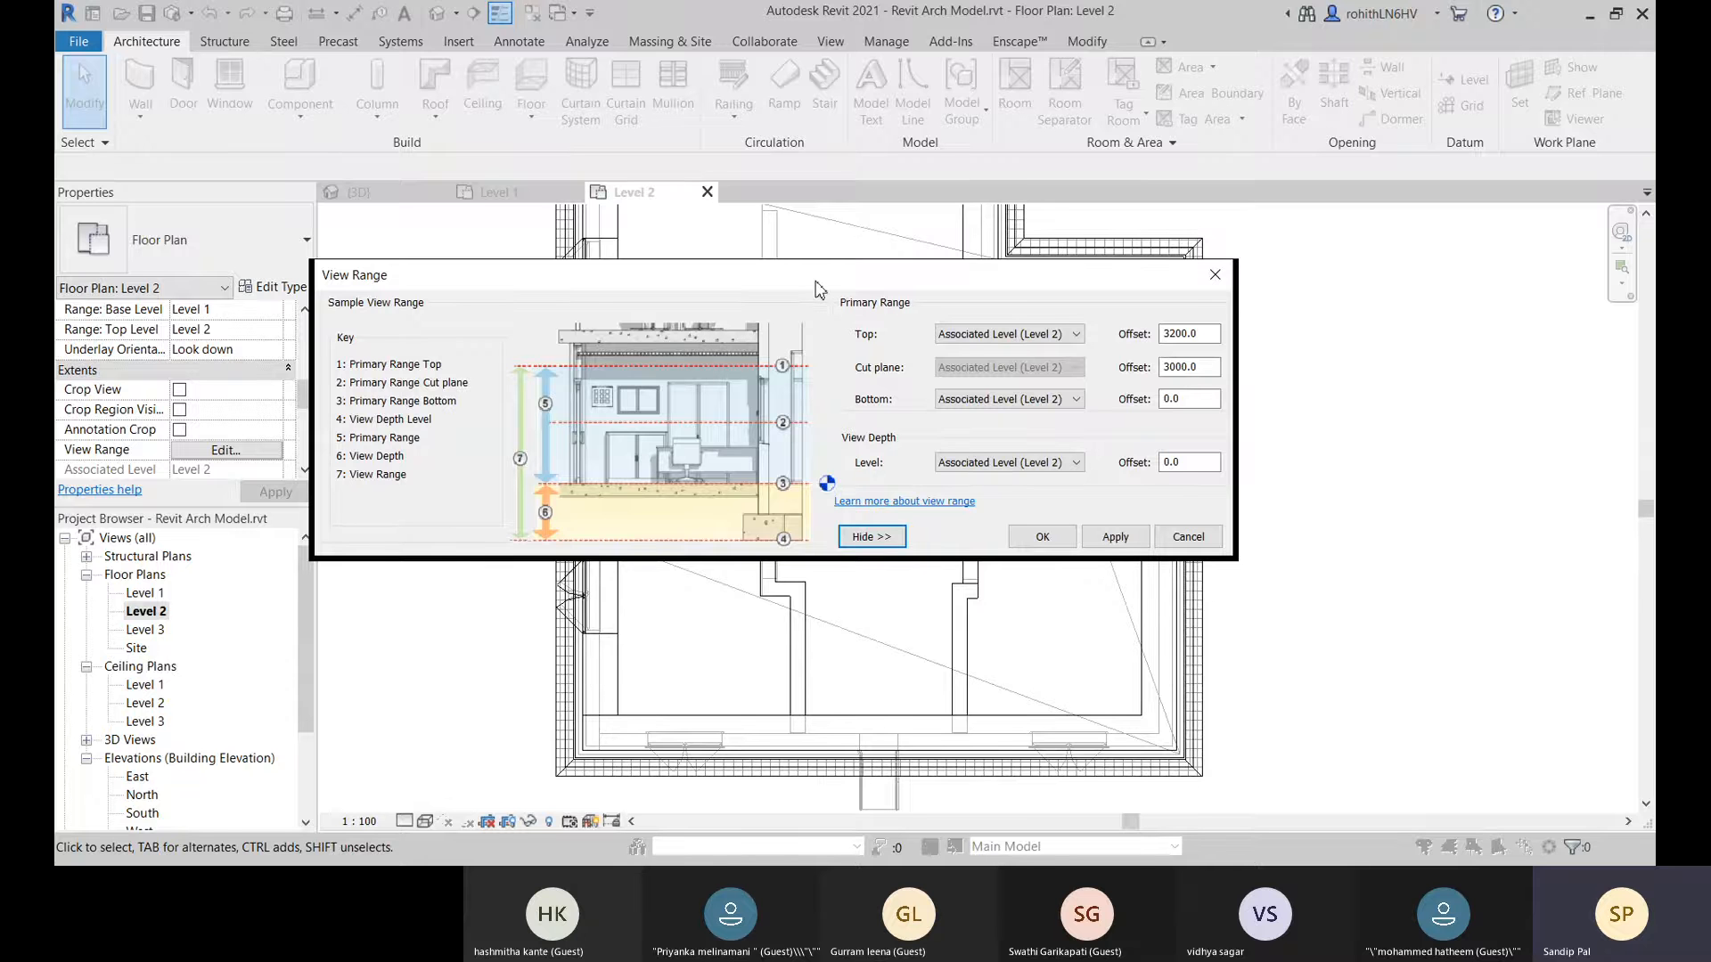
drag(819, 290, 829, 335)
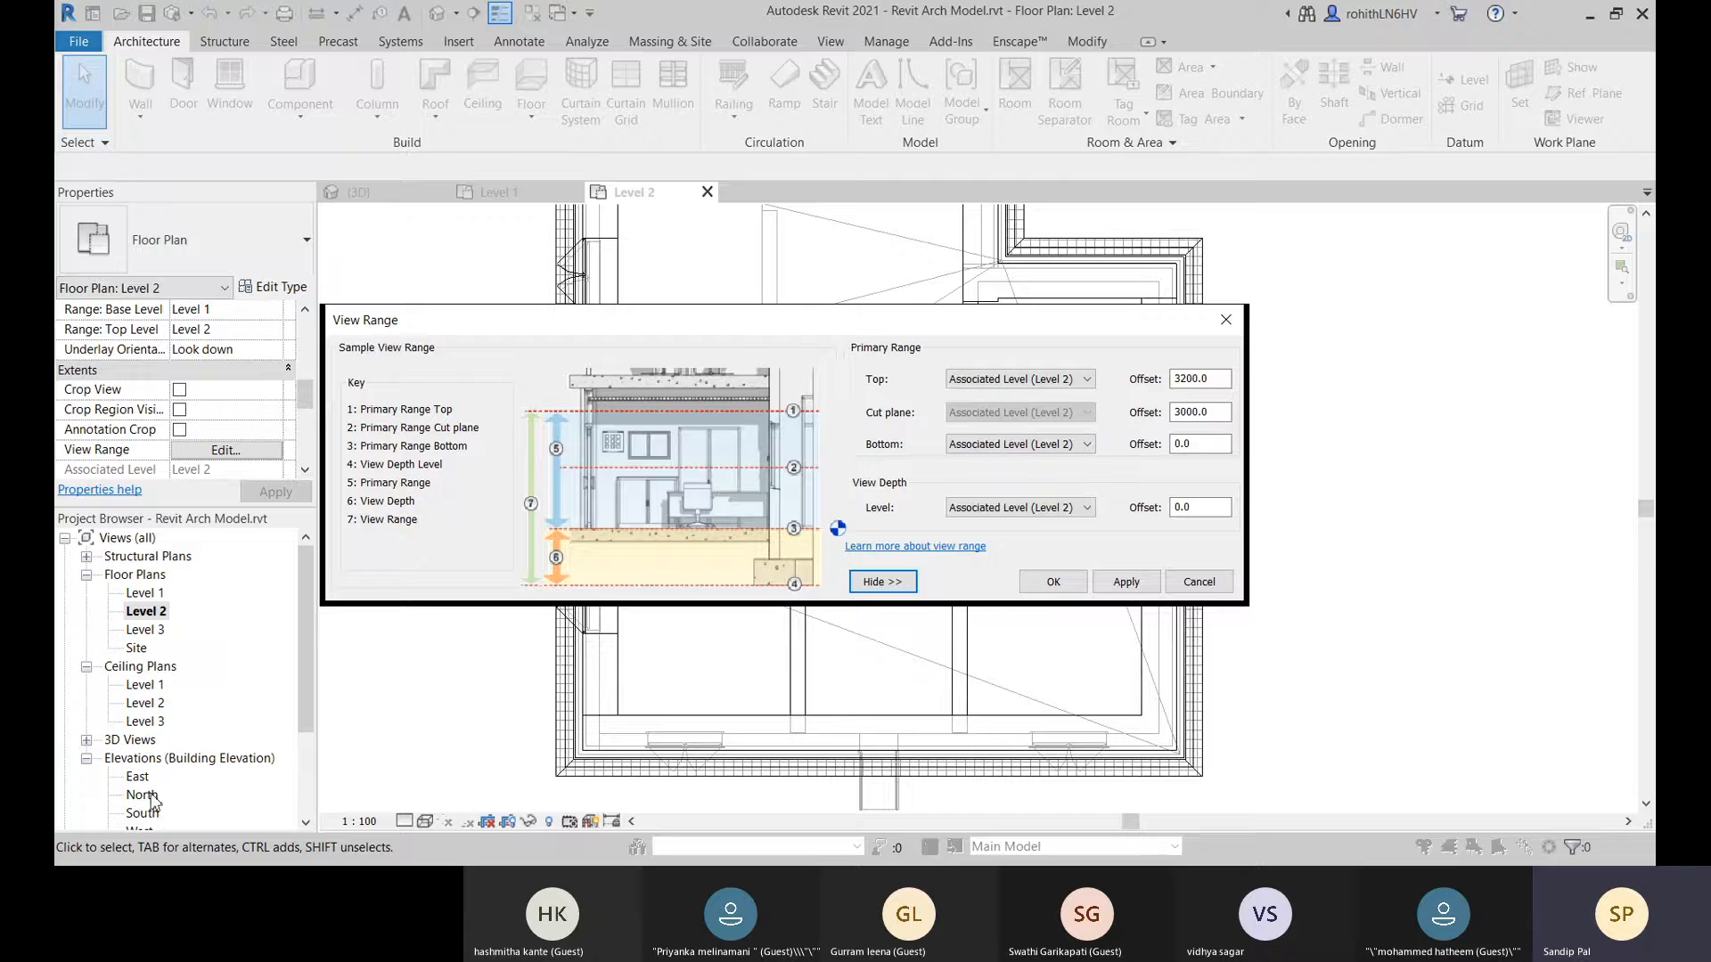
click(1199, 581)
Open the North elevation and examine the building between Level 1, Level 2 and Level 3.
double_click(142, 795)
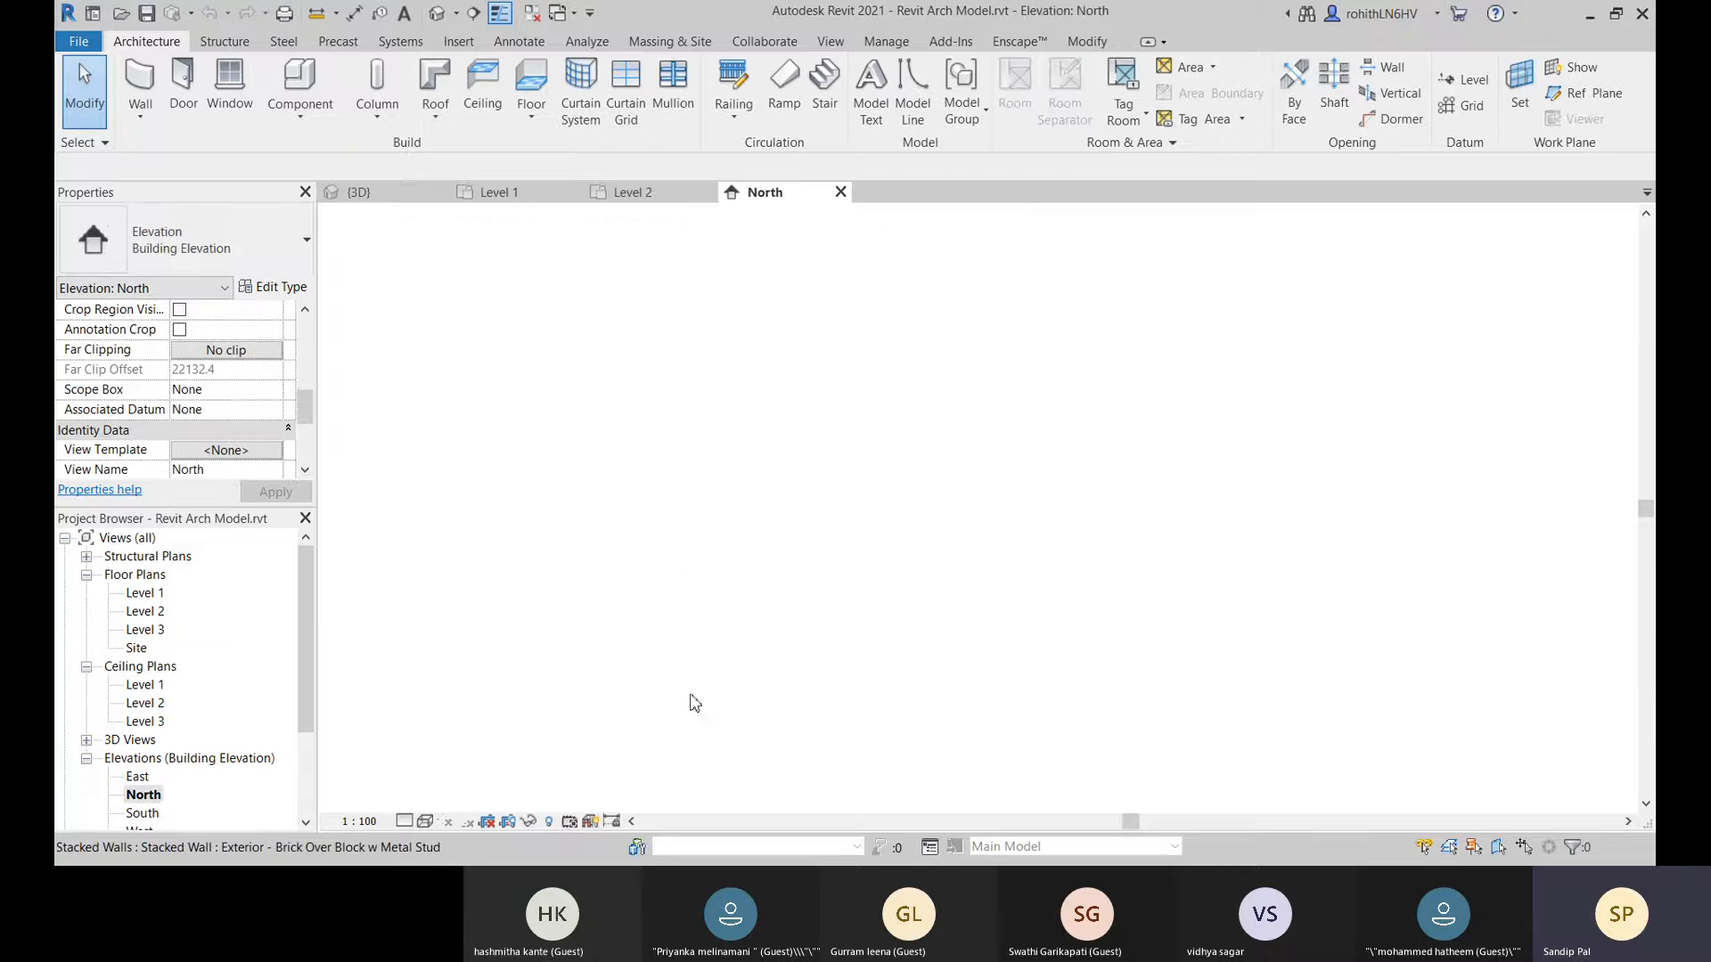
scroll(863, 674, up, 4)
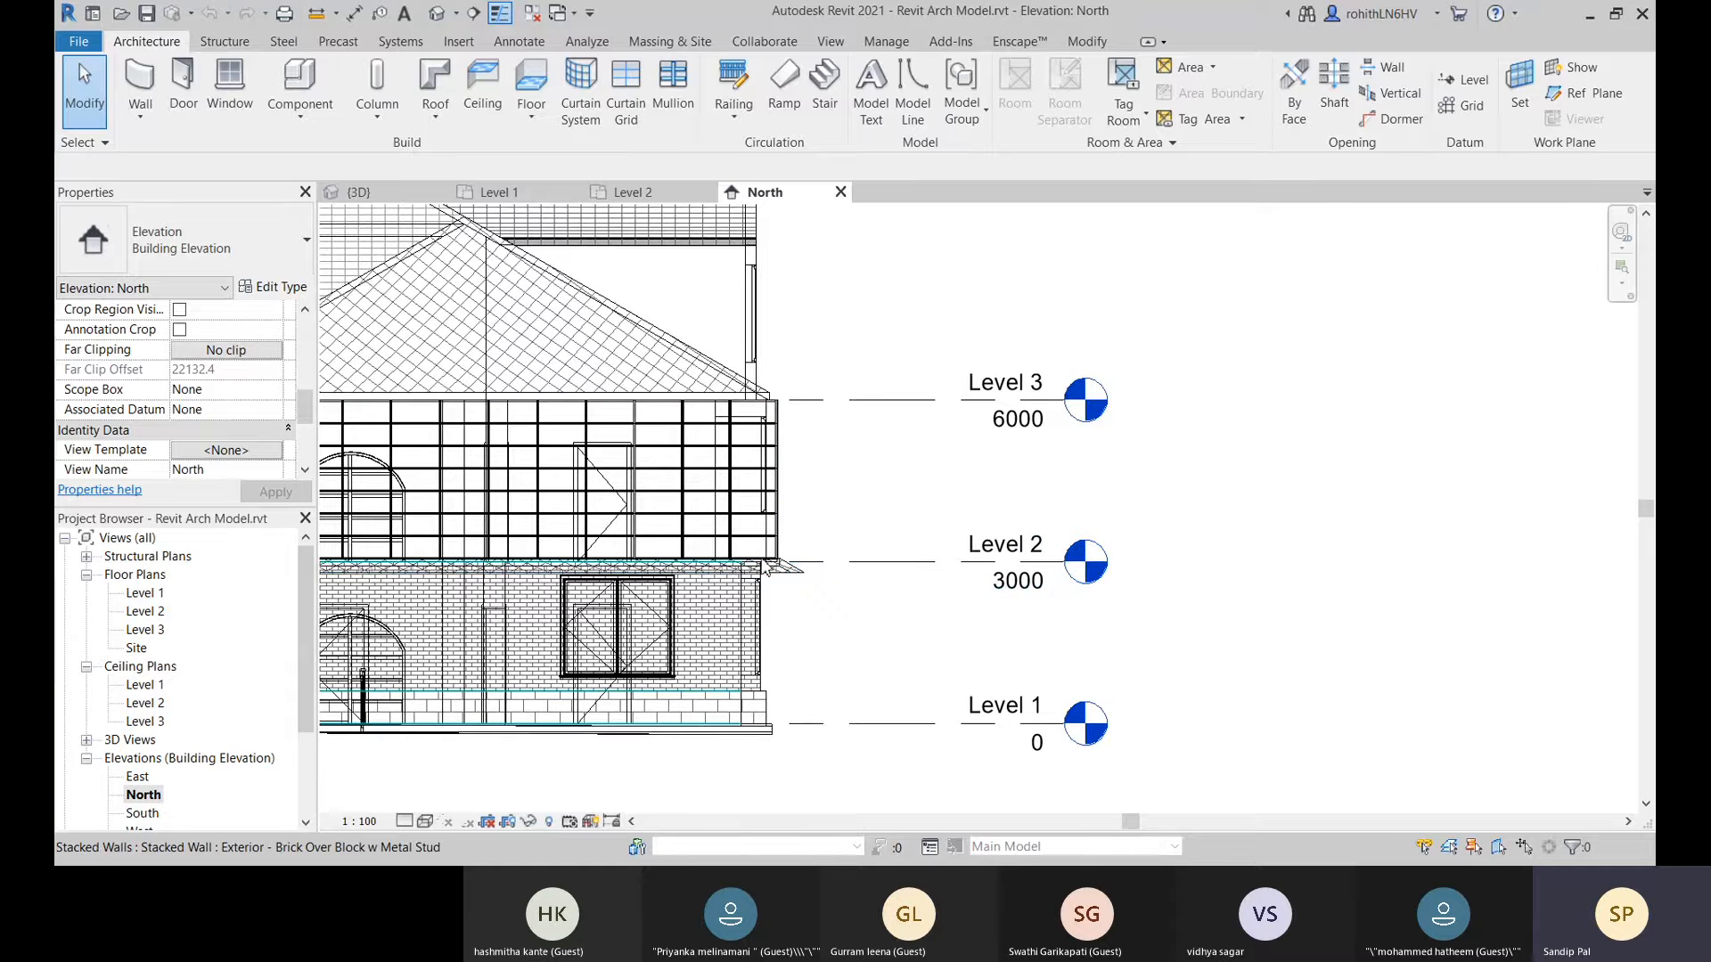
mouse_move(765, 567)
middle_down()
mouse_move(901, 493)
mouse_move(961, 511)
middle_up()
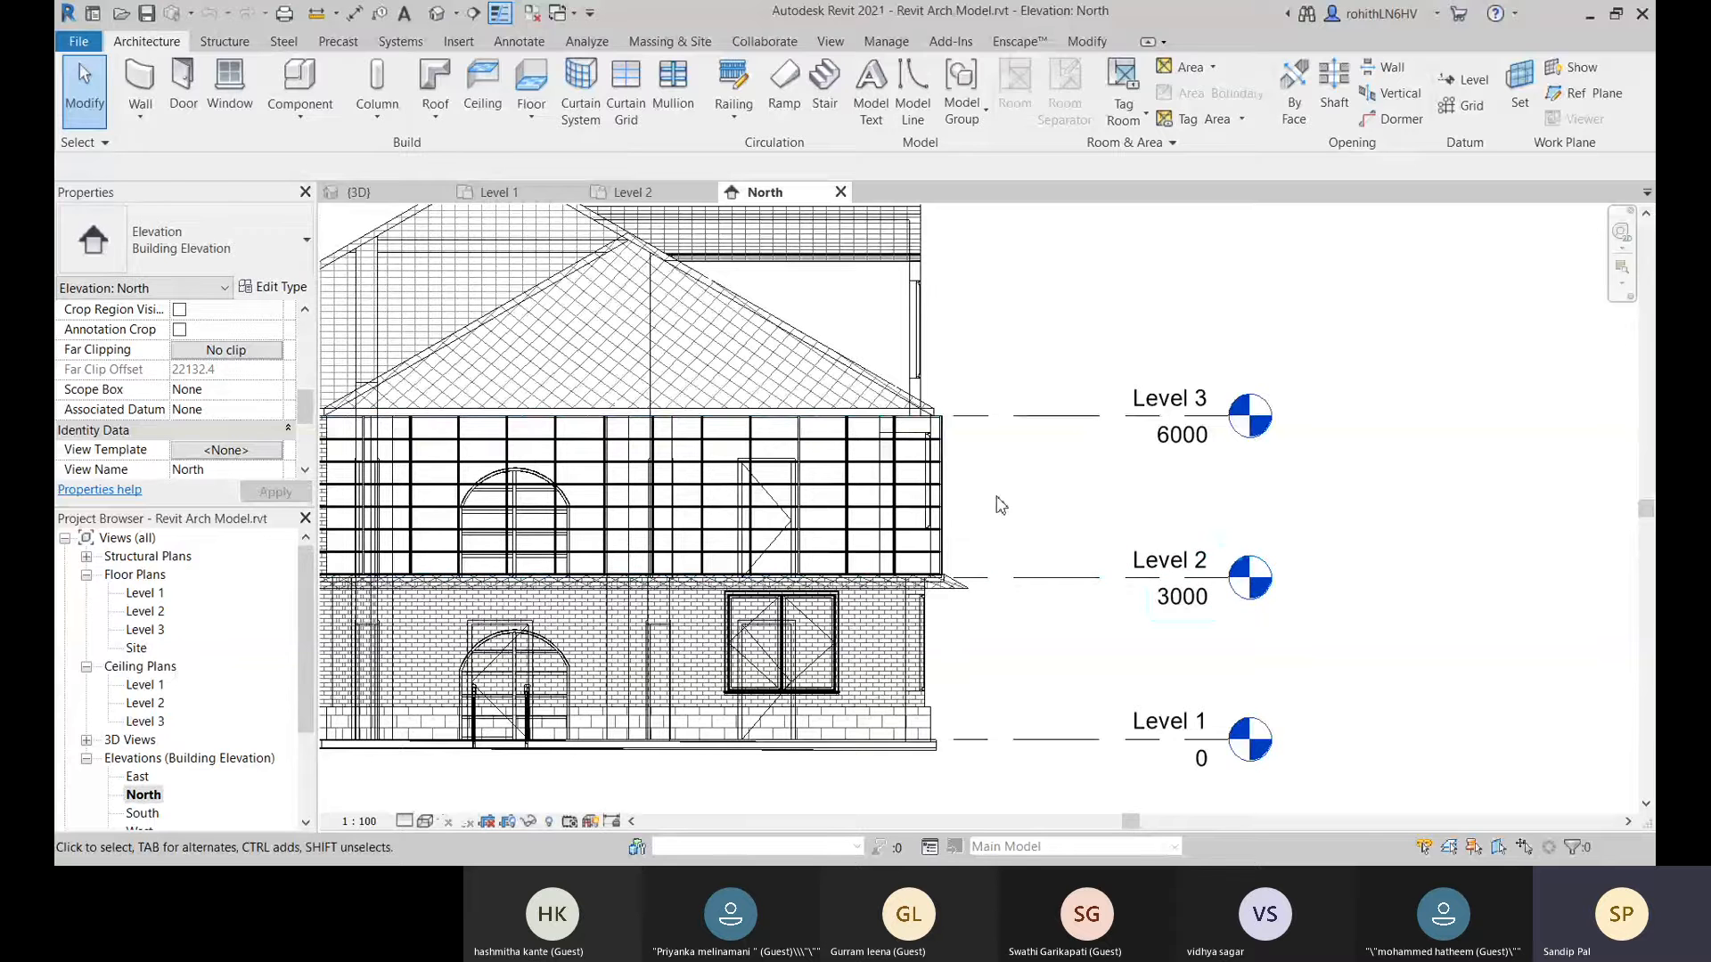
middle_drag(964, 513, 1153, 488)
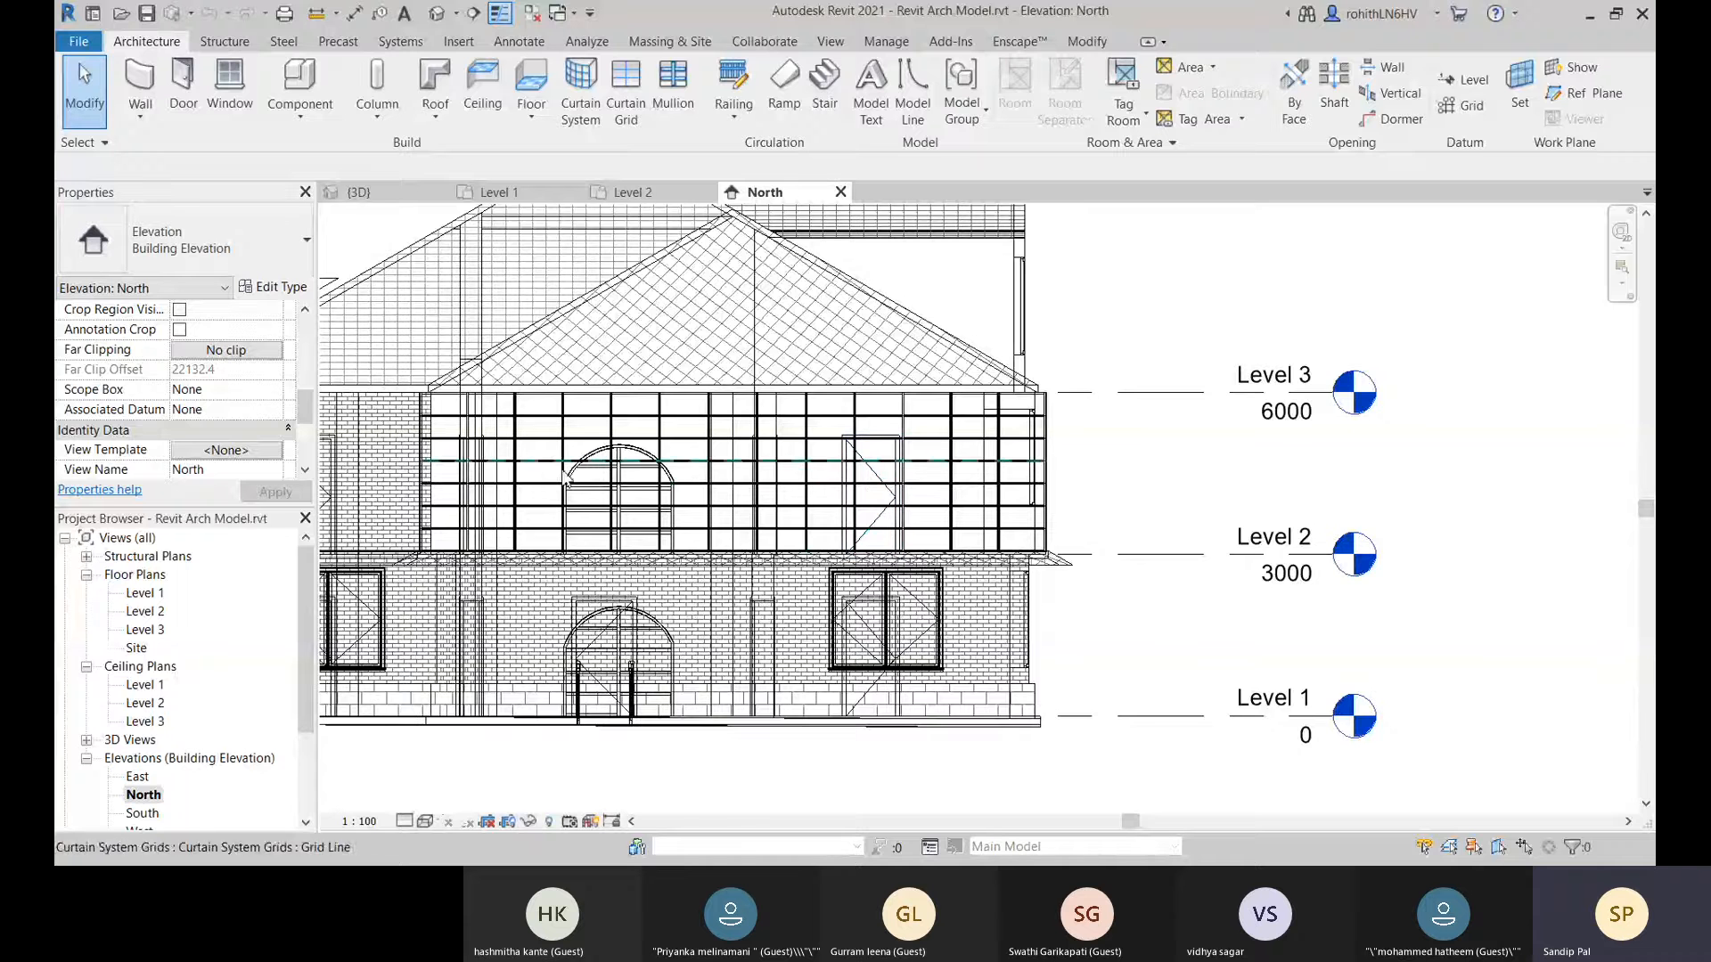
middle_drag(403, 479, 658, 481)
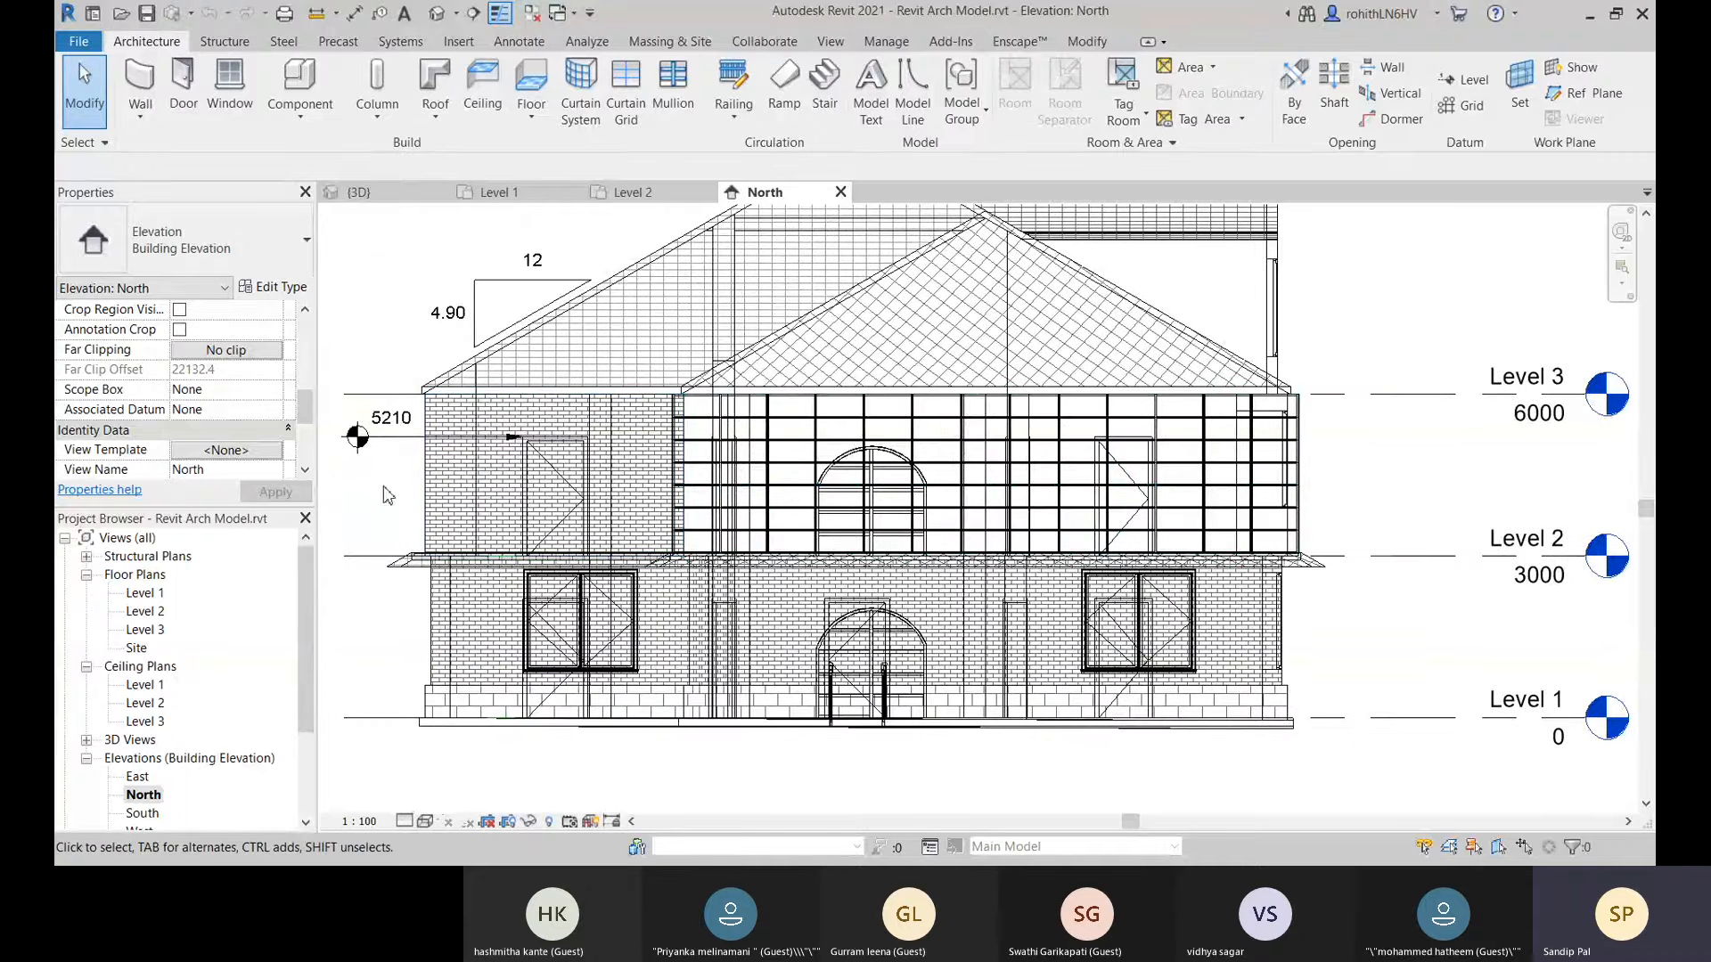
Return to the Level 2 floor plan, review its primary range and view depth offsets, and cancel the view range dialog.
click(633, 191)
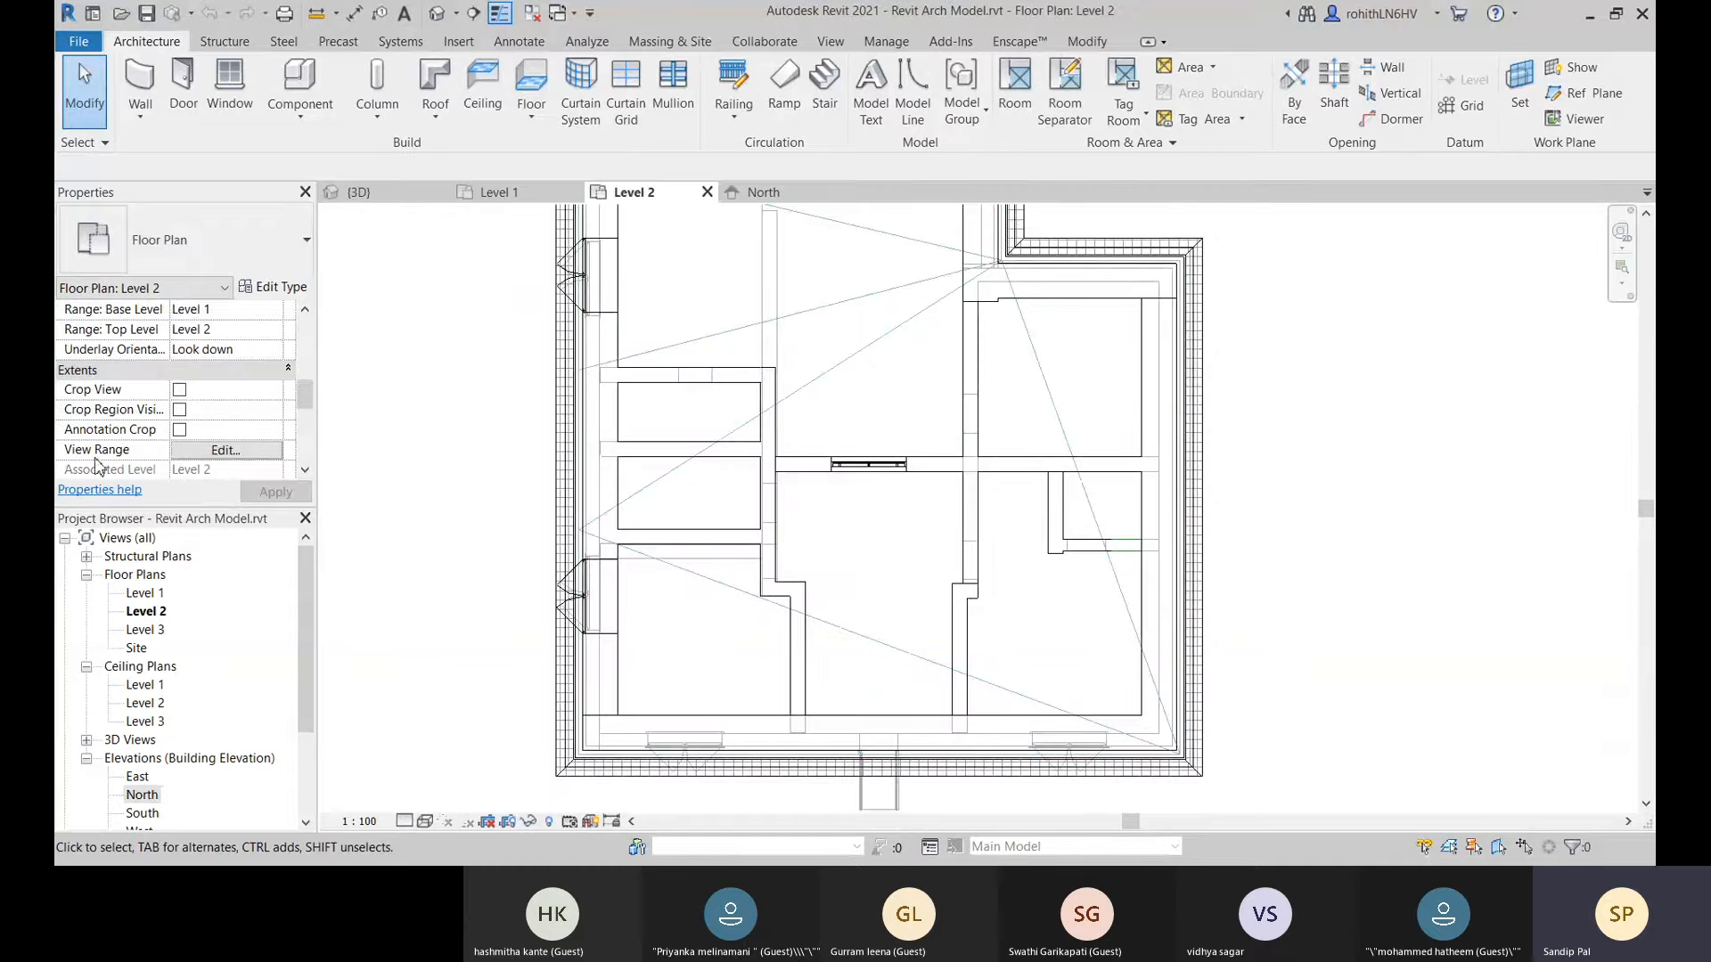
scroll(112, 427, down, 4)
scroll(143, 405, up, 1)
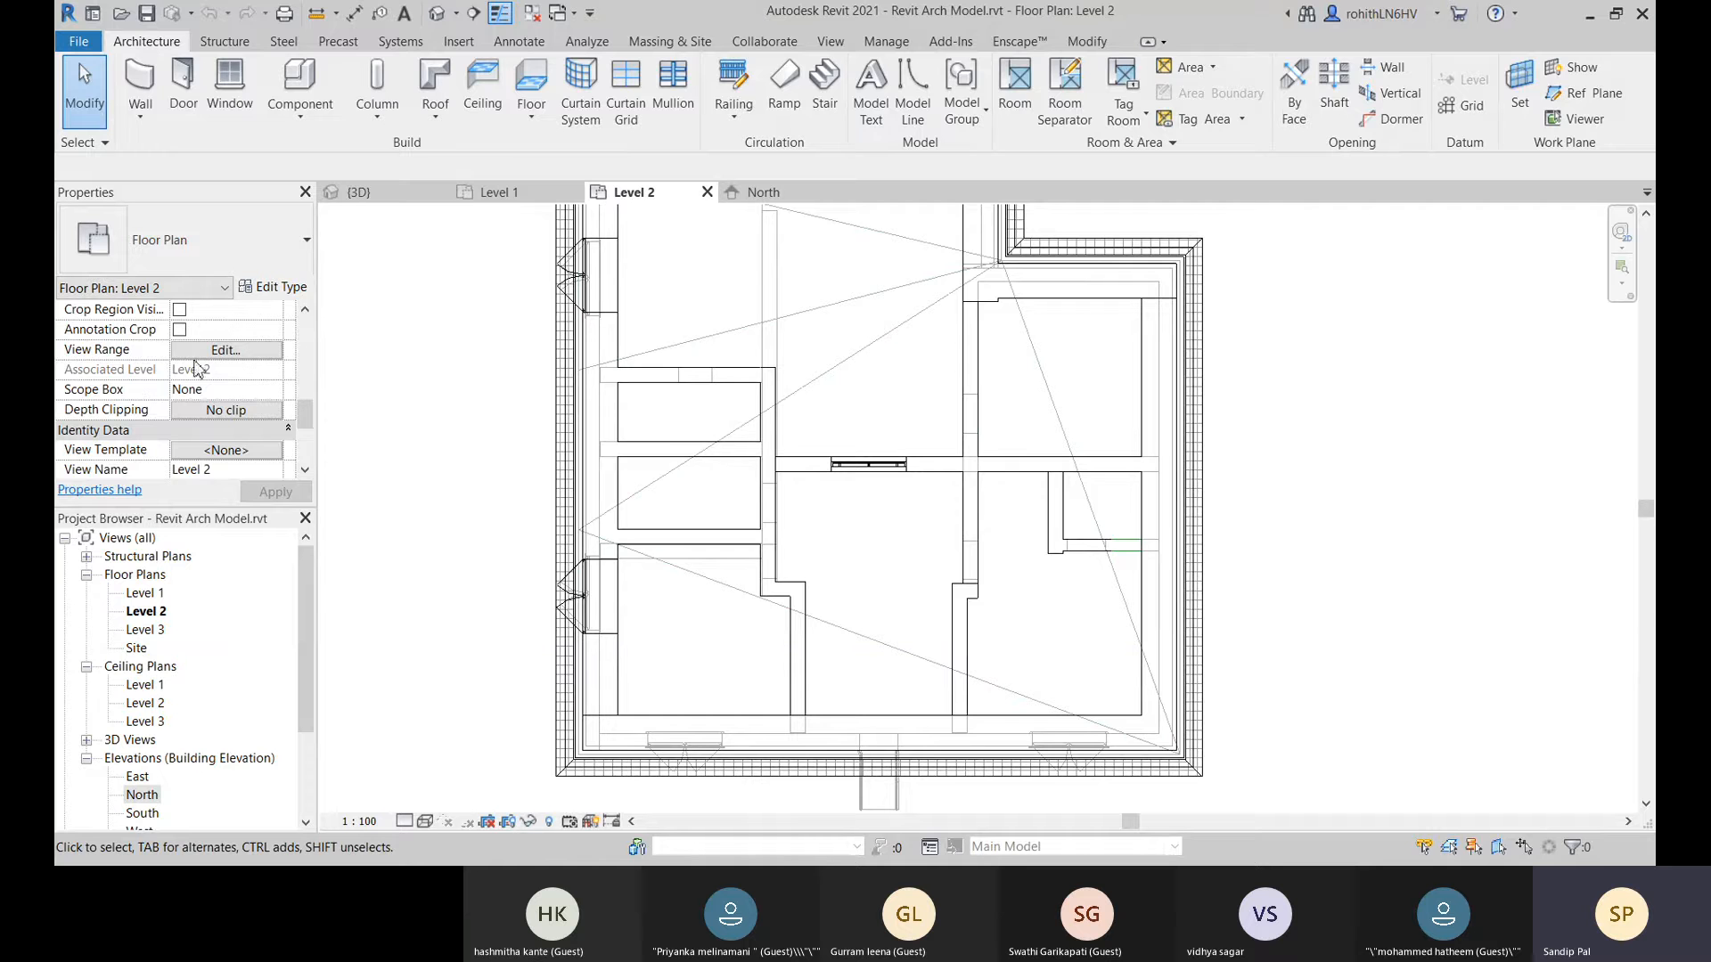
click(225, 349)
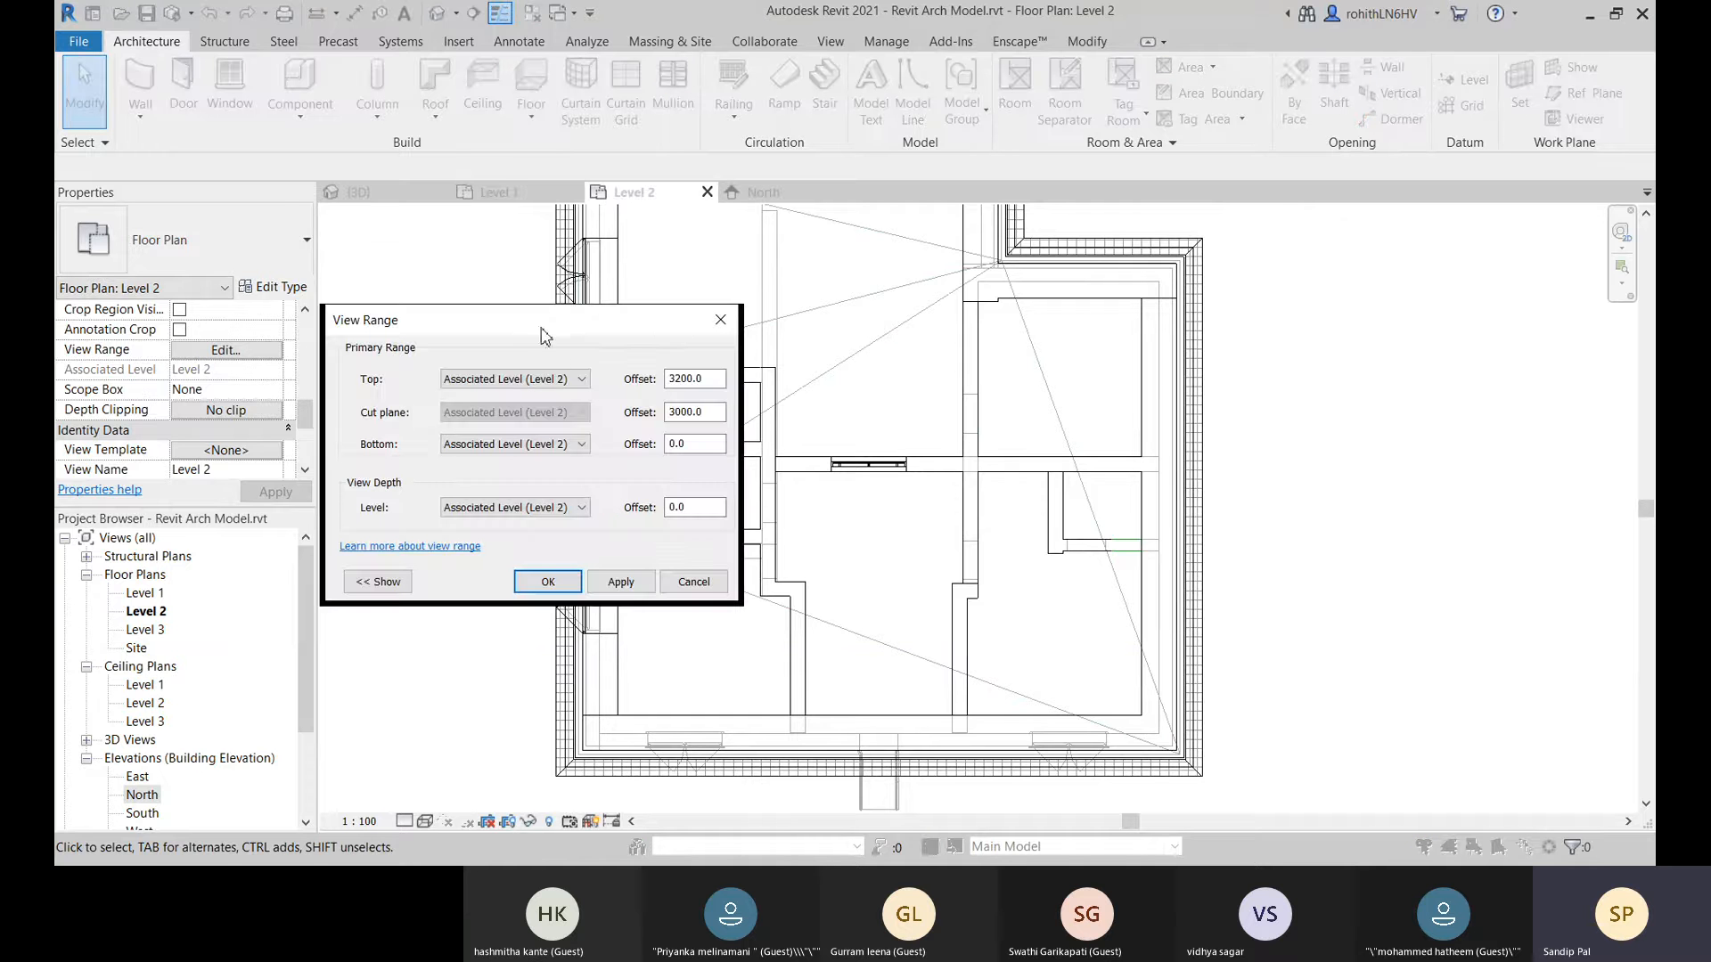
drag(541, 335, 546, 316)
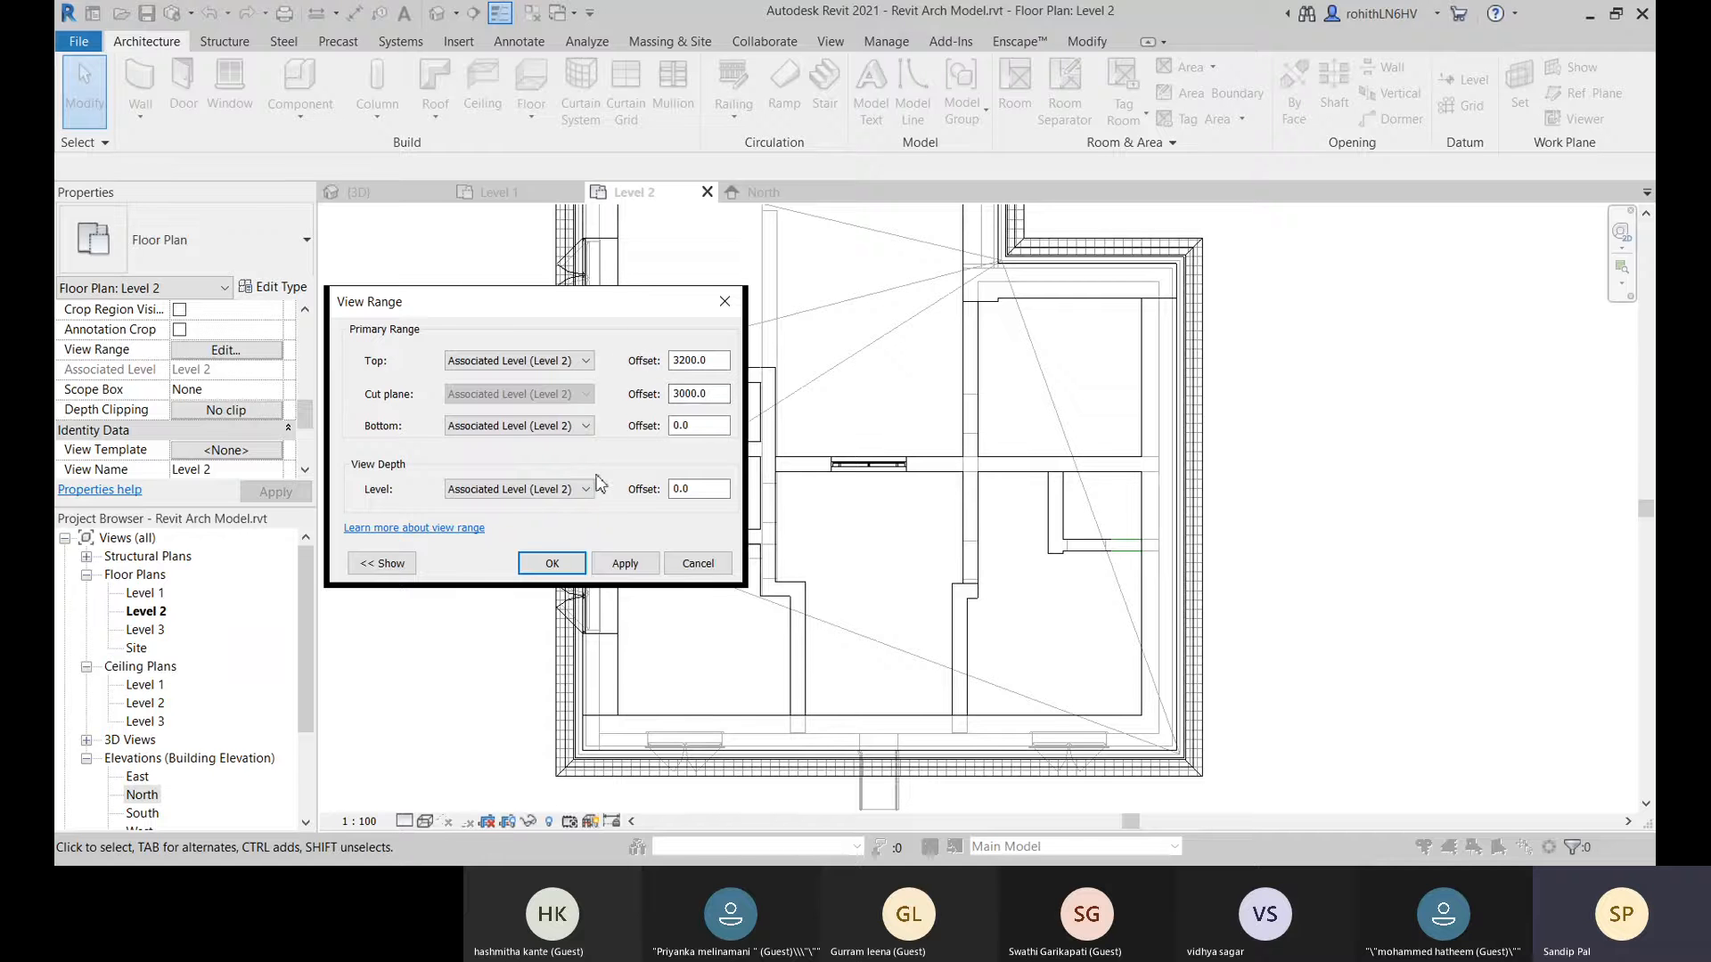
click(698, 563)
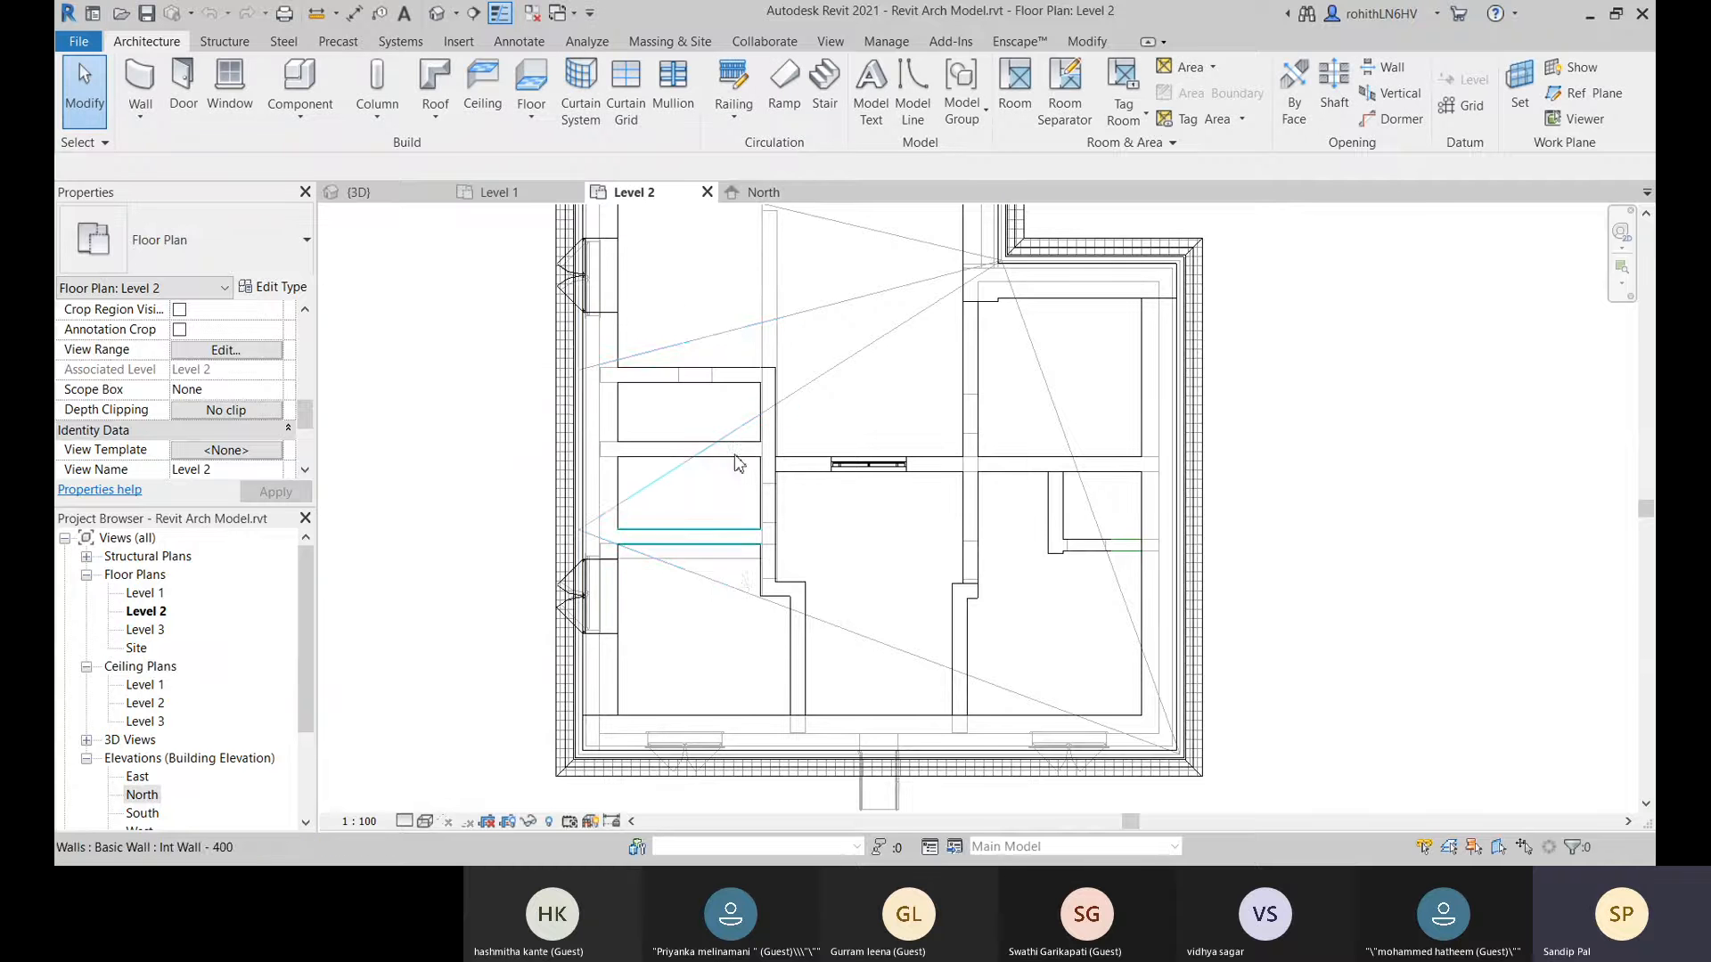
In the North elevation, draw a horizontal model line across the upper storey between Levels 2 and 3, using the exterior brick wall as work plane.
click(790, 196)
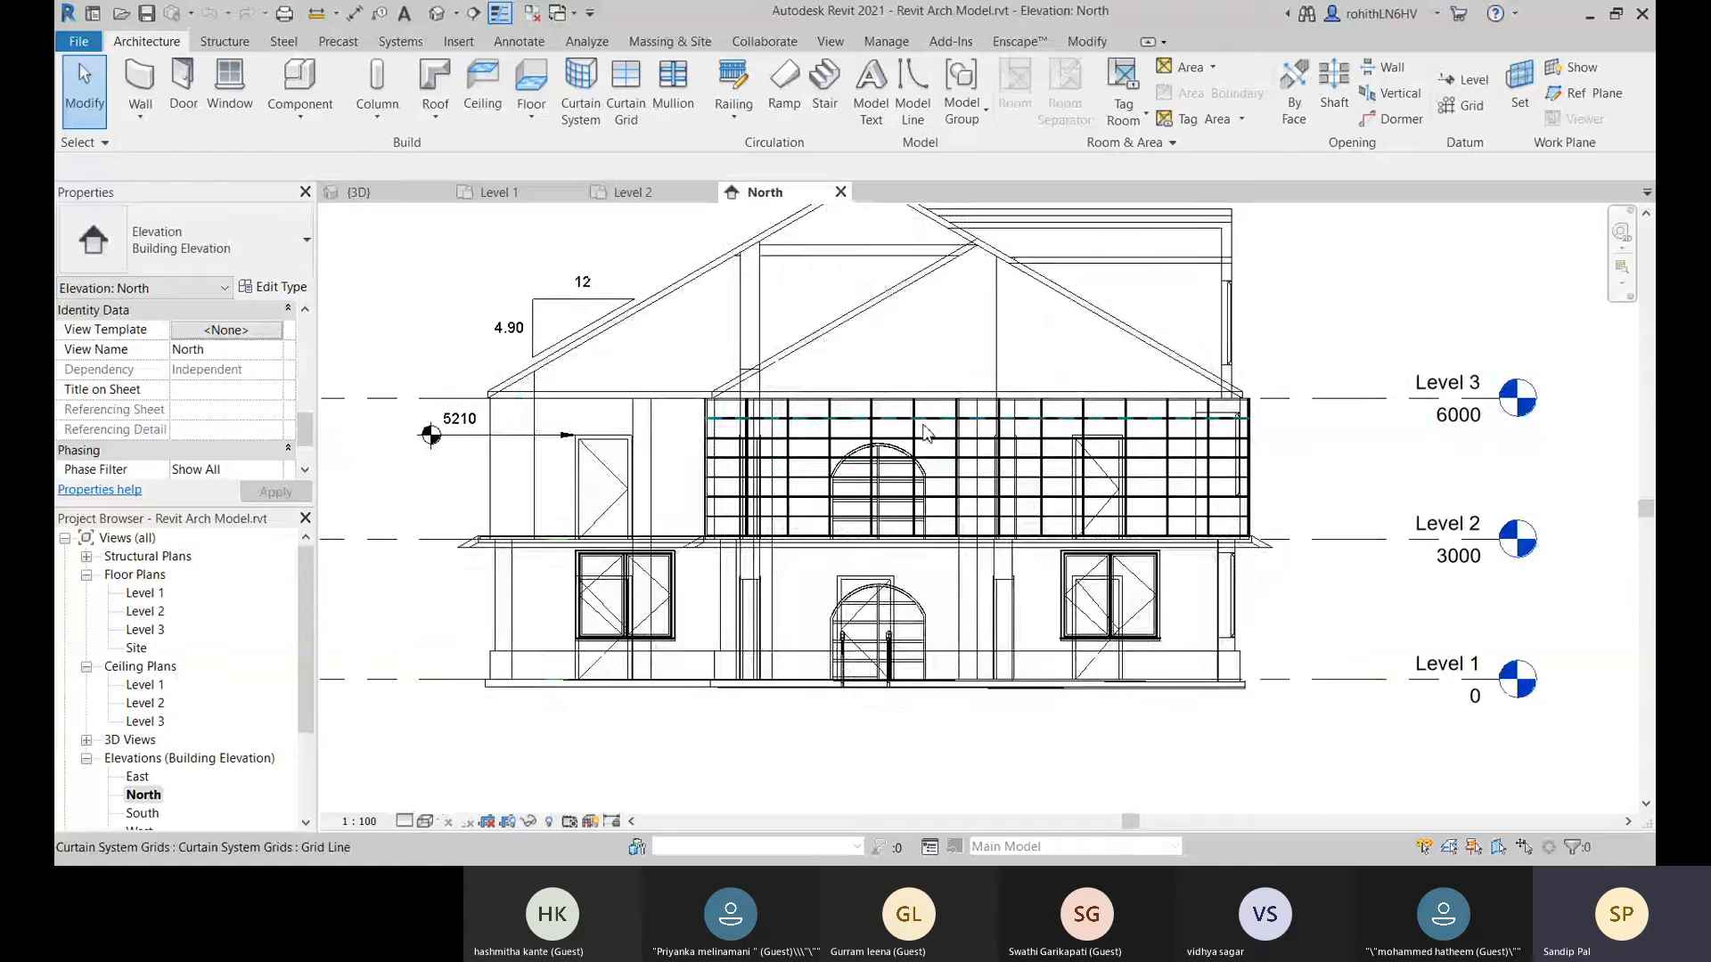
click(913, 89)
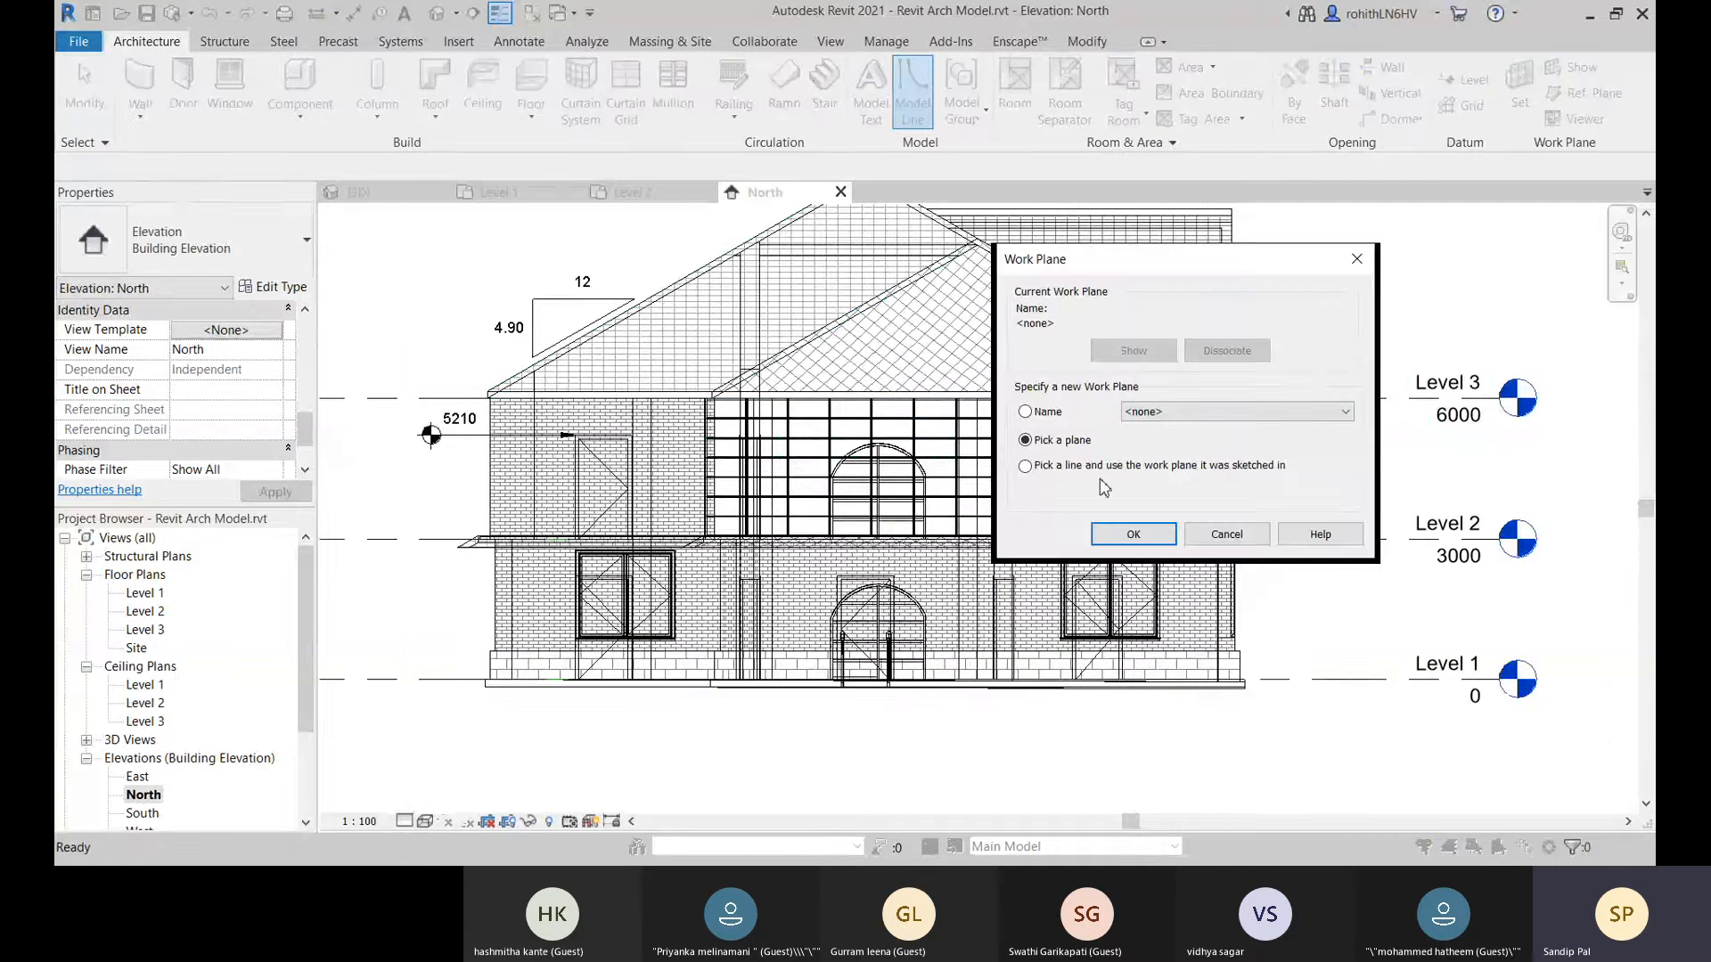
click(1133, 534)
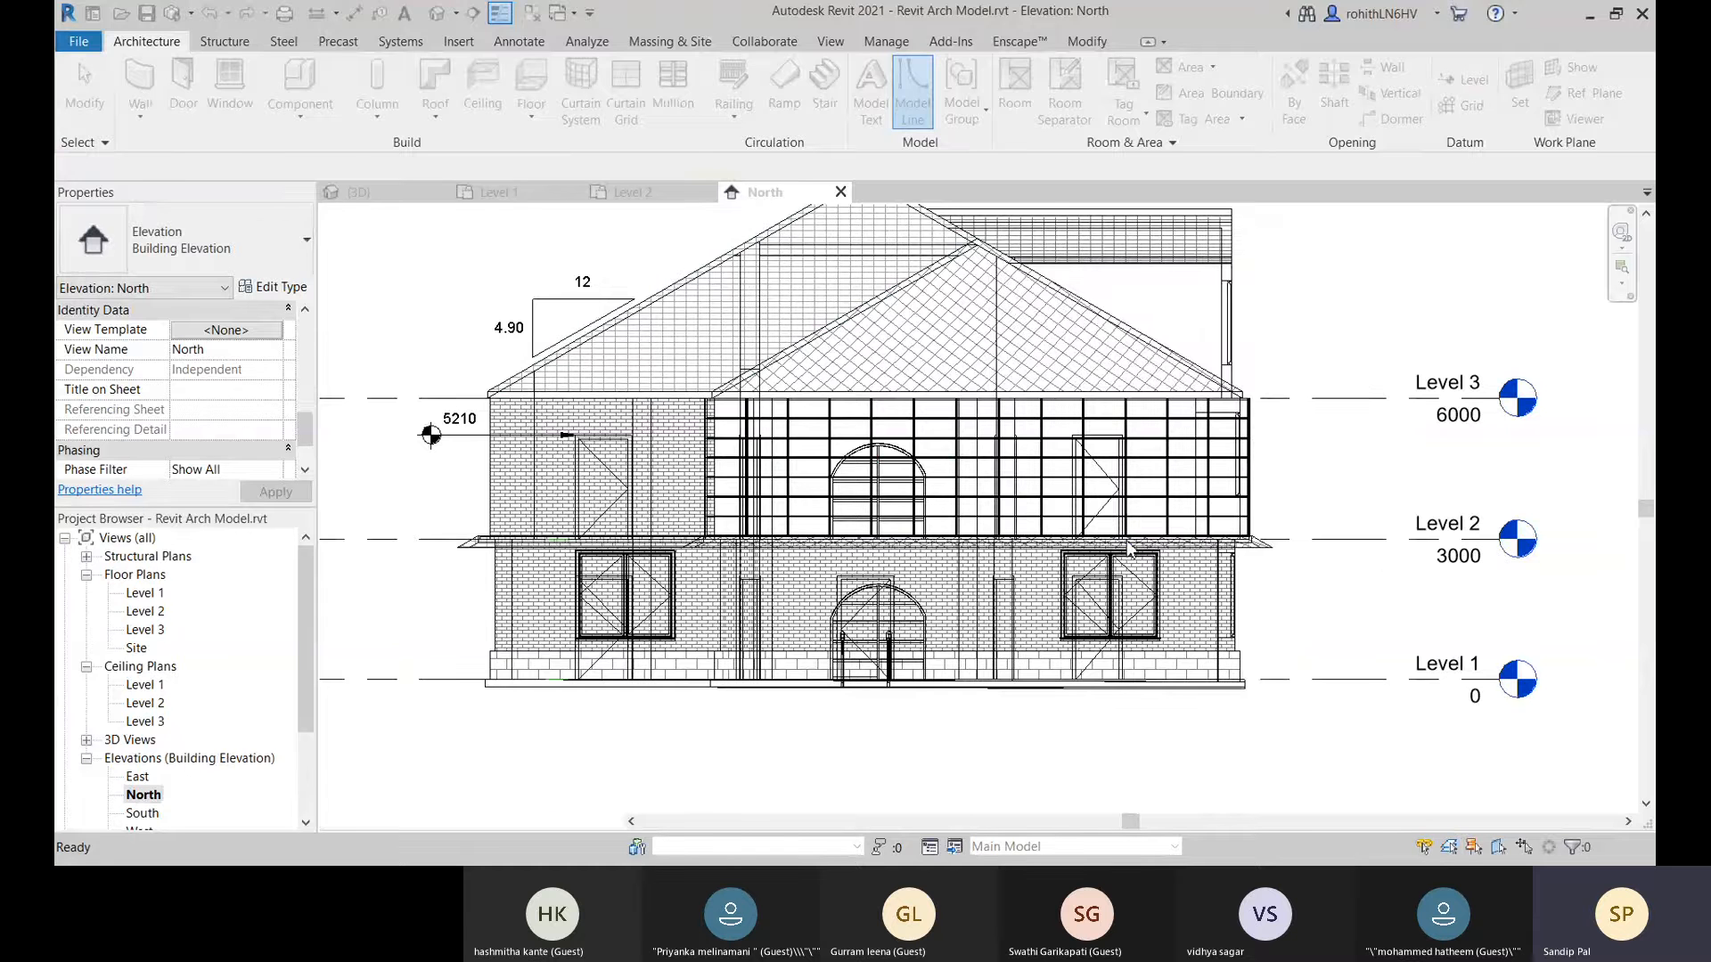
click(548, 492)
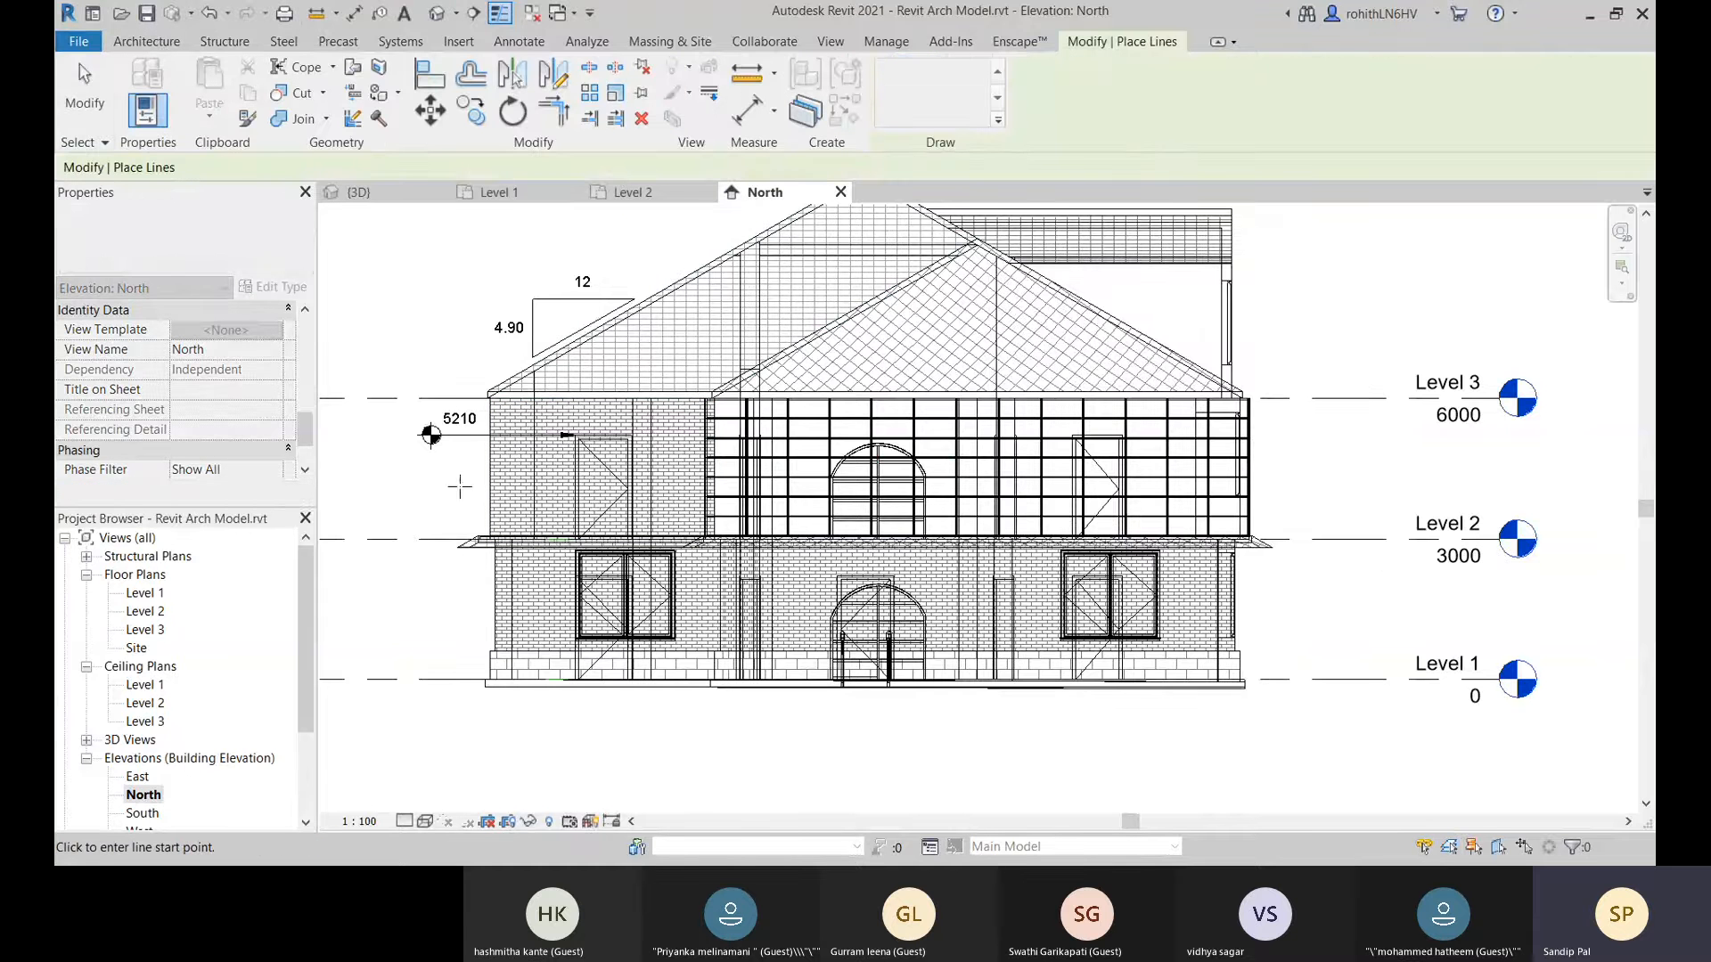
click(361, 472)
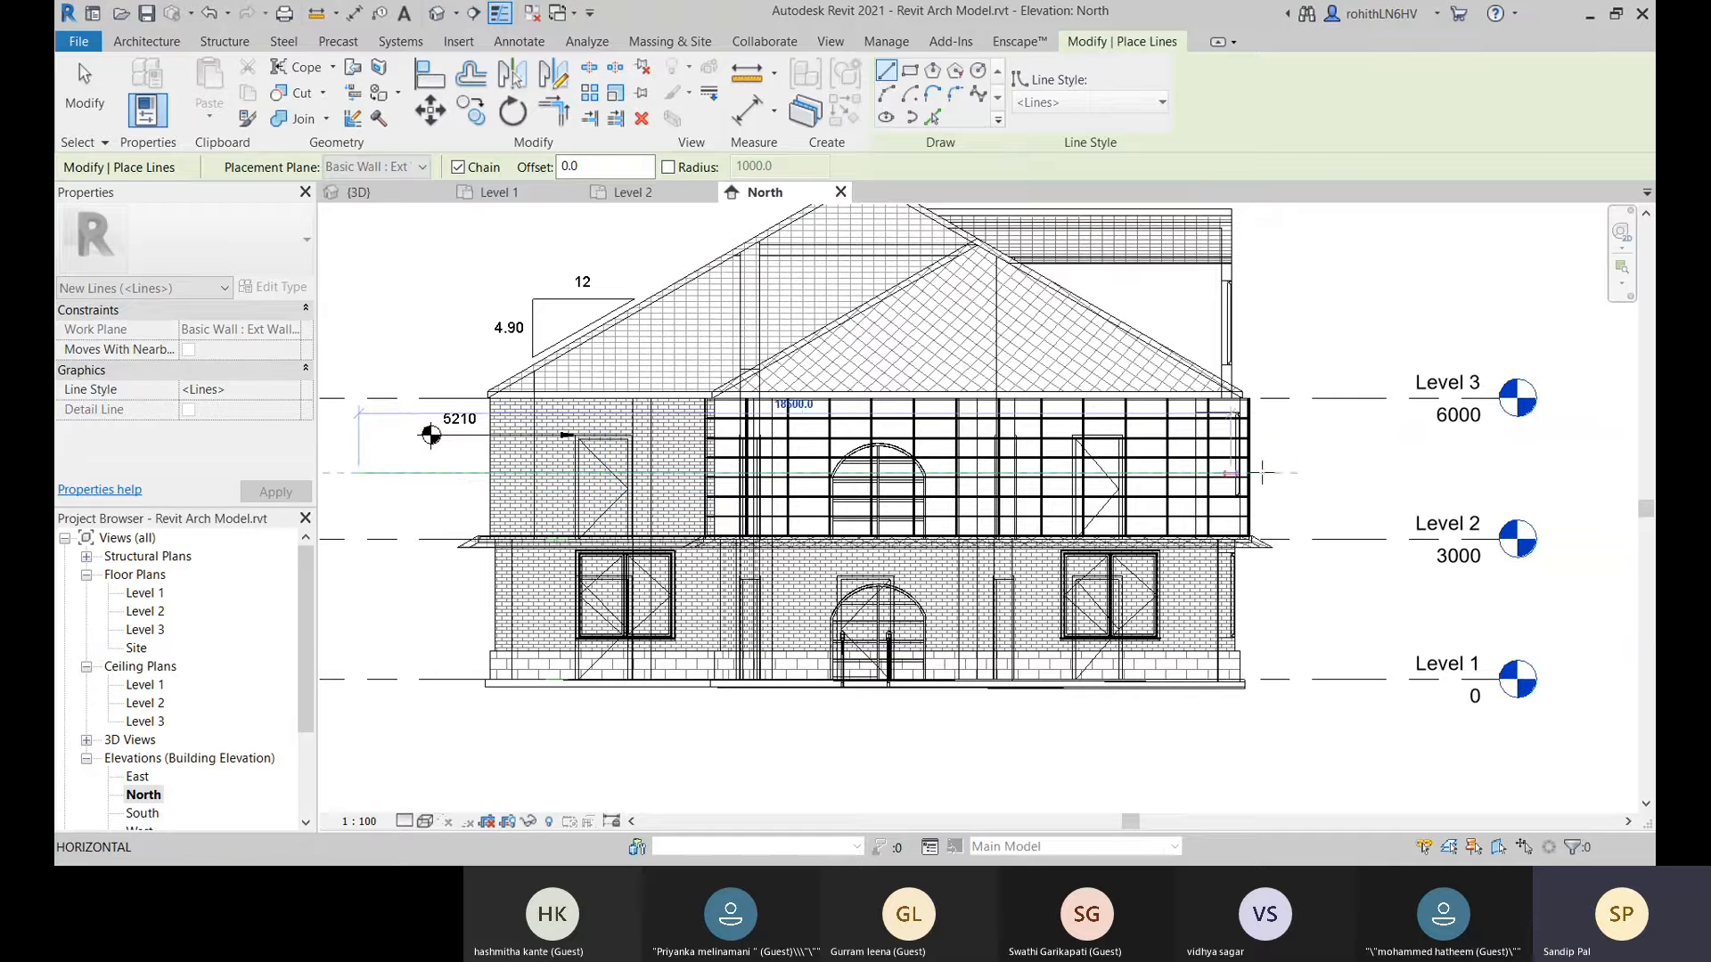
middle_drag(1348, 477, 1166, 466)
click(1225, 459)
key(Escape)
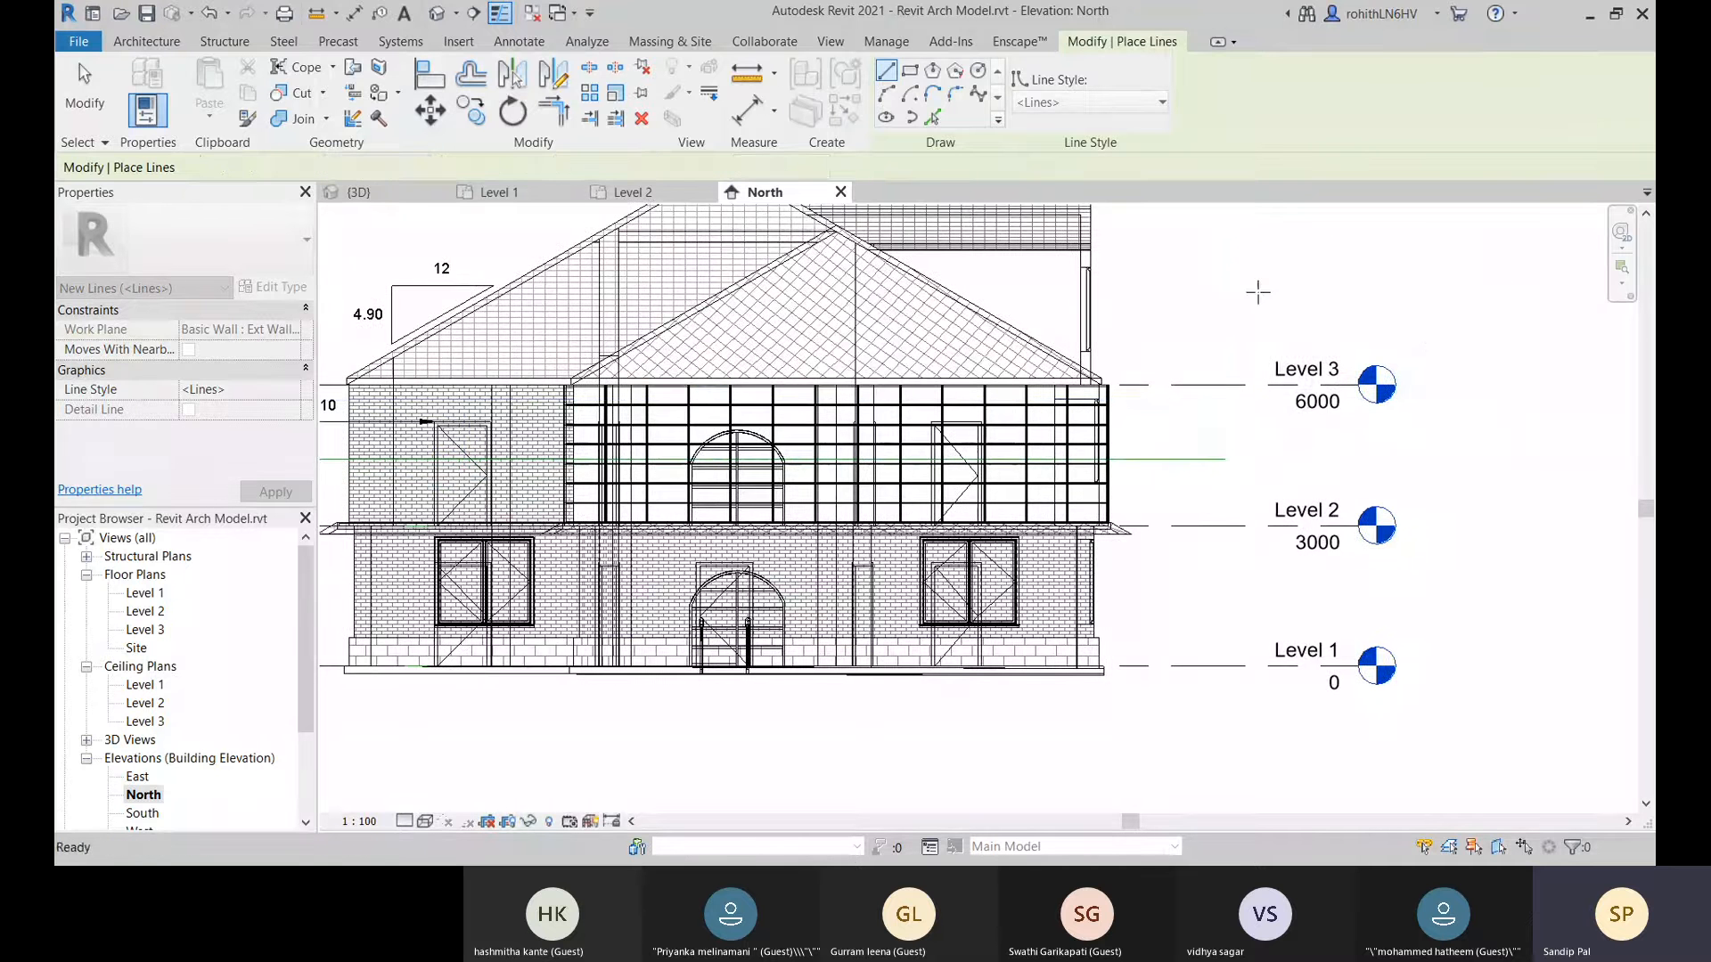
scroll(1243, 294, down, 3)
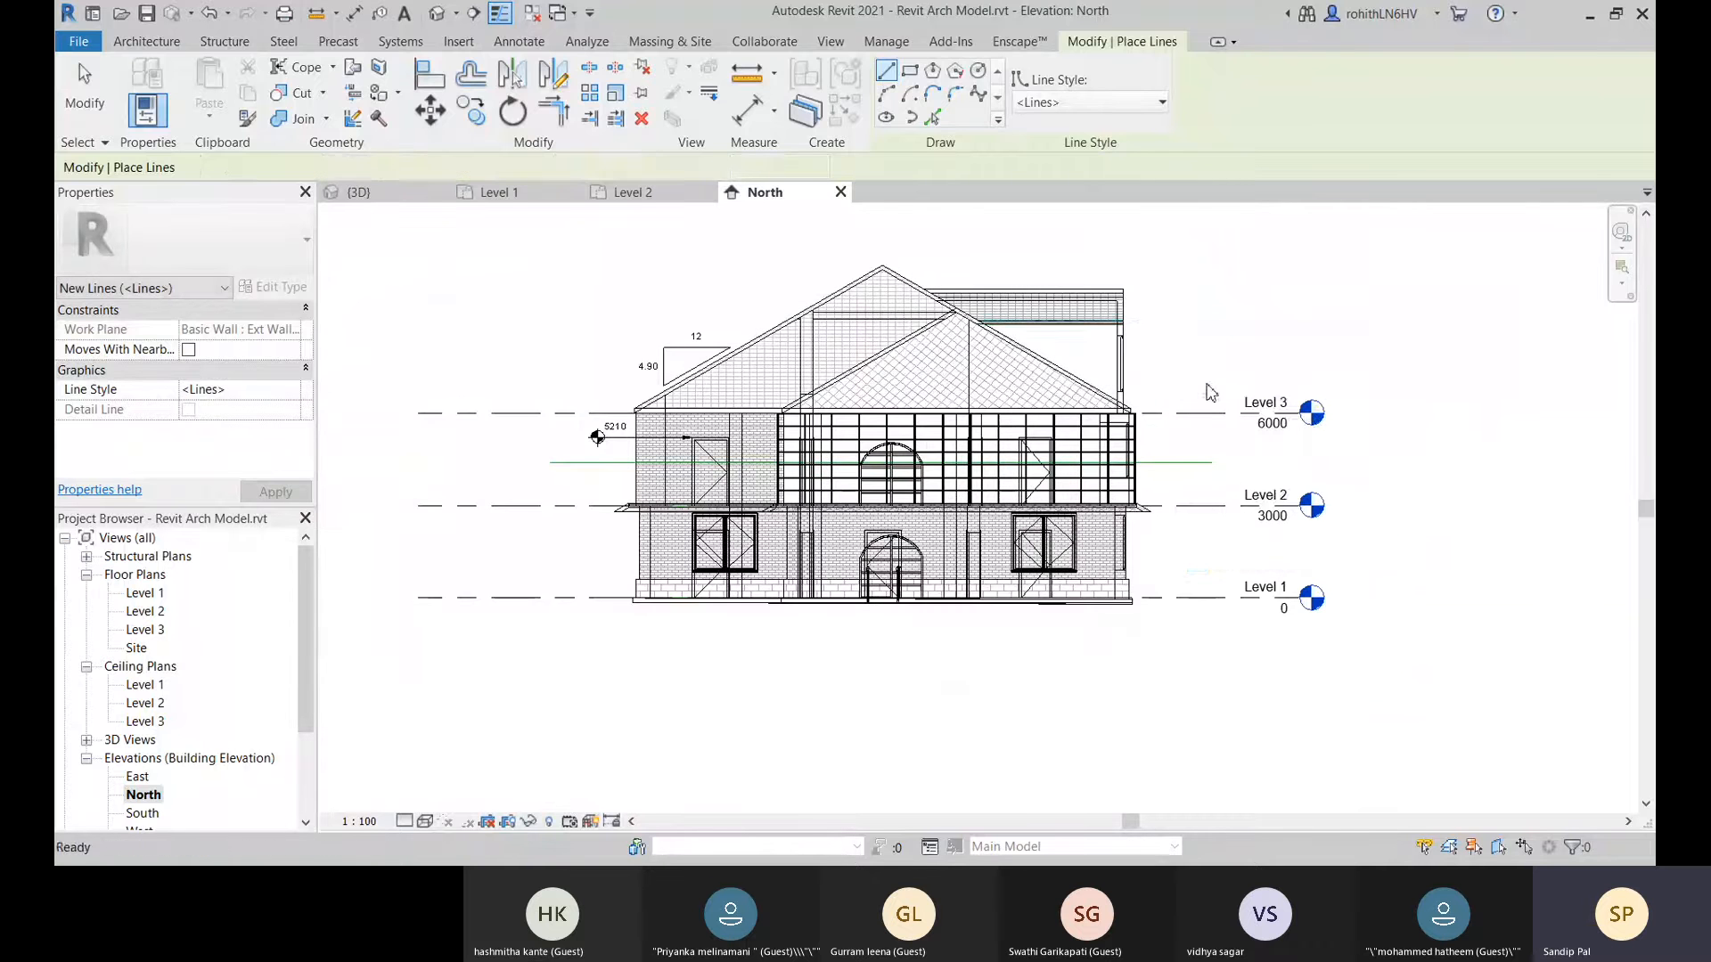
key(Escape)
scroll(1159, 486, up, 3)
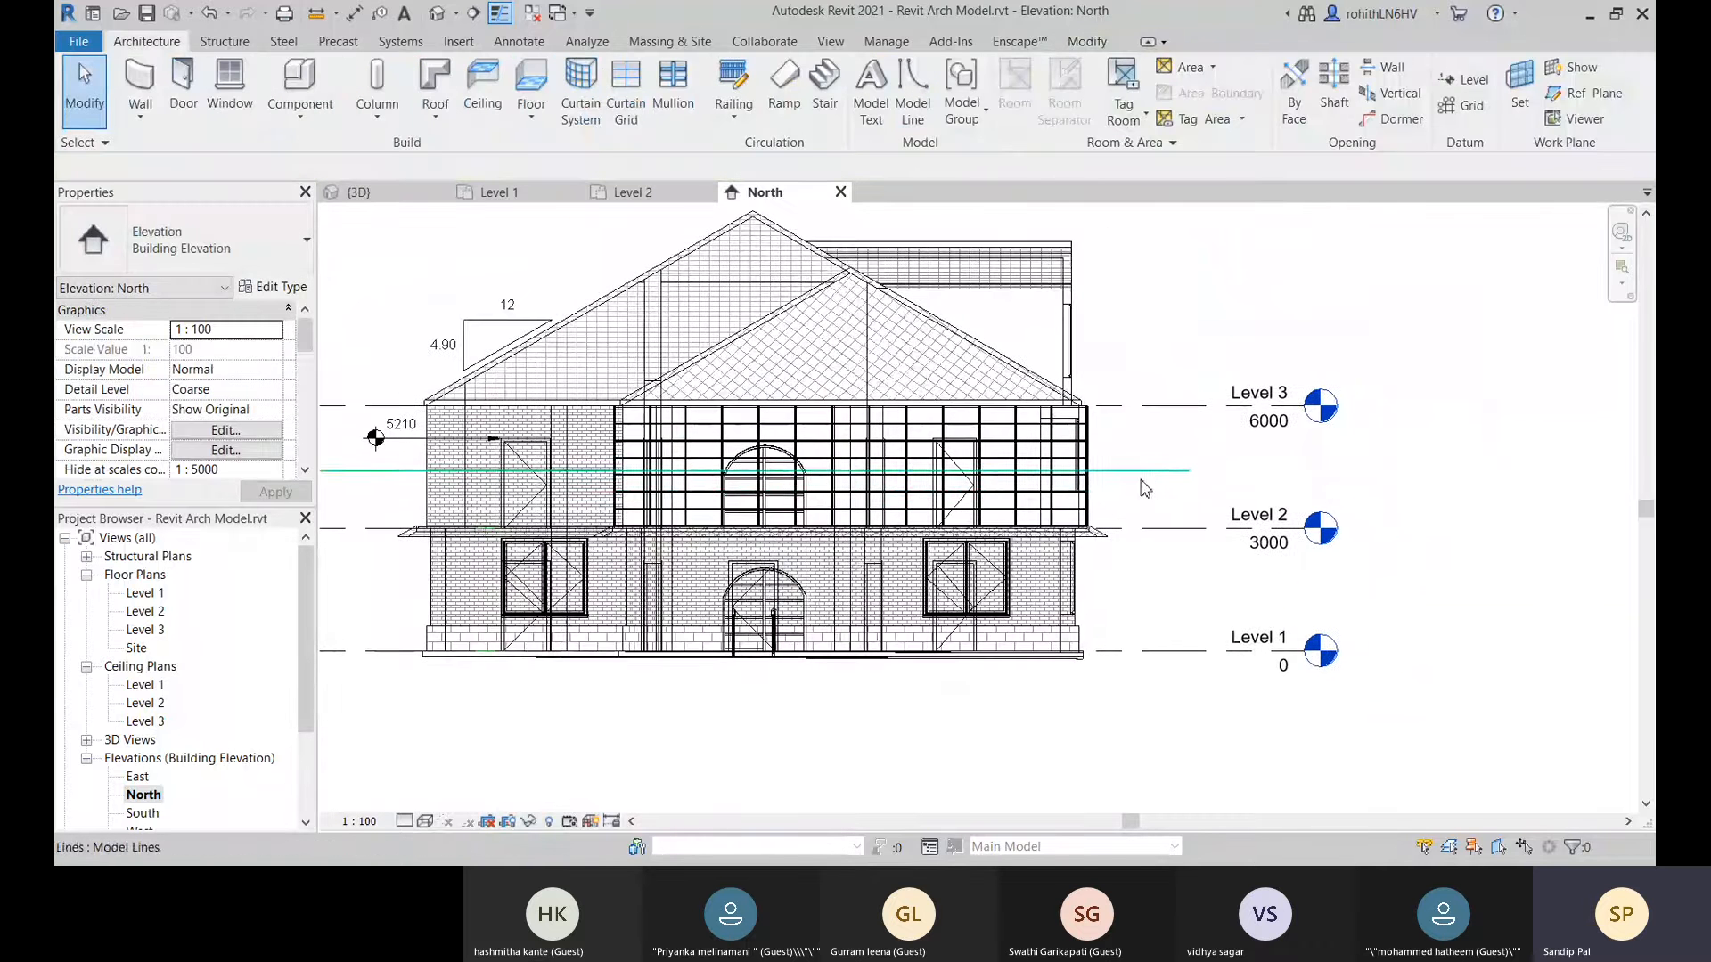
scroll(1025, 481, up, 2)
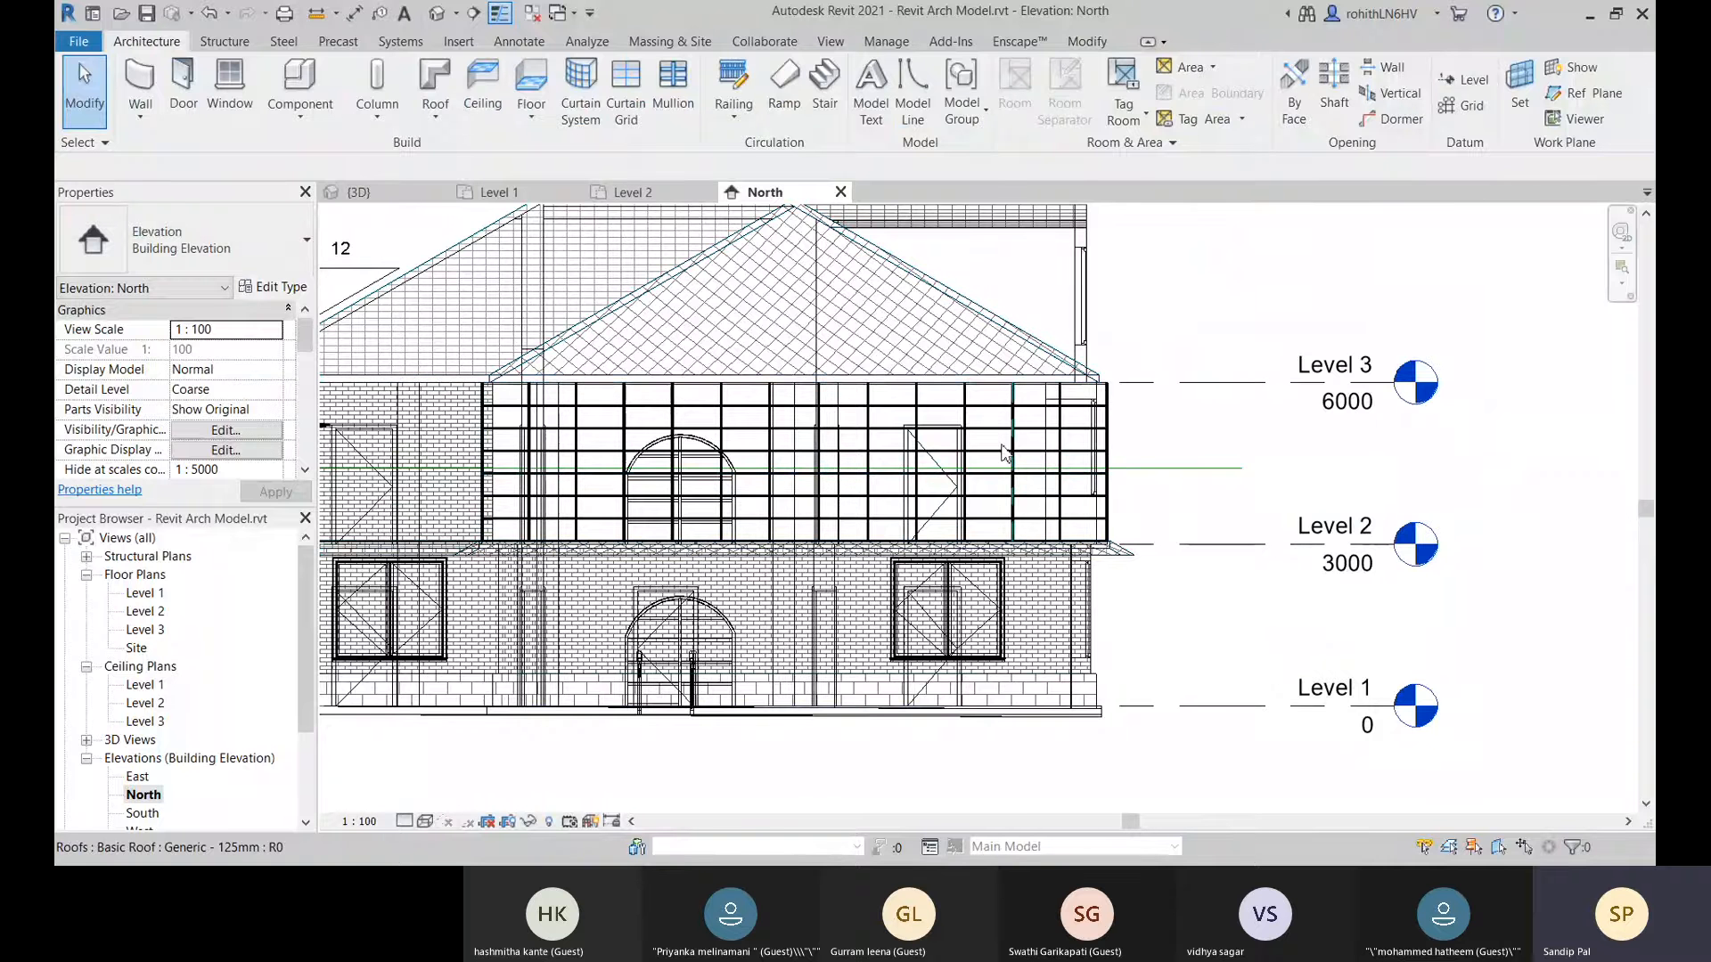
middle_drag(1184, 508, 1165, 517)
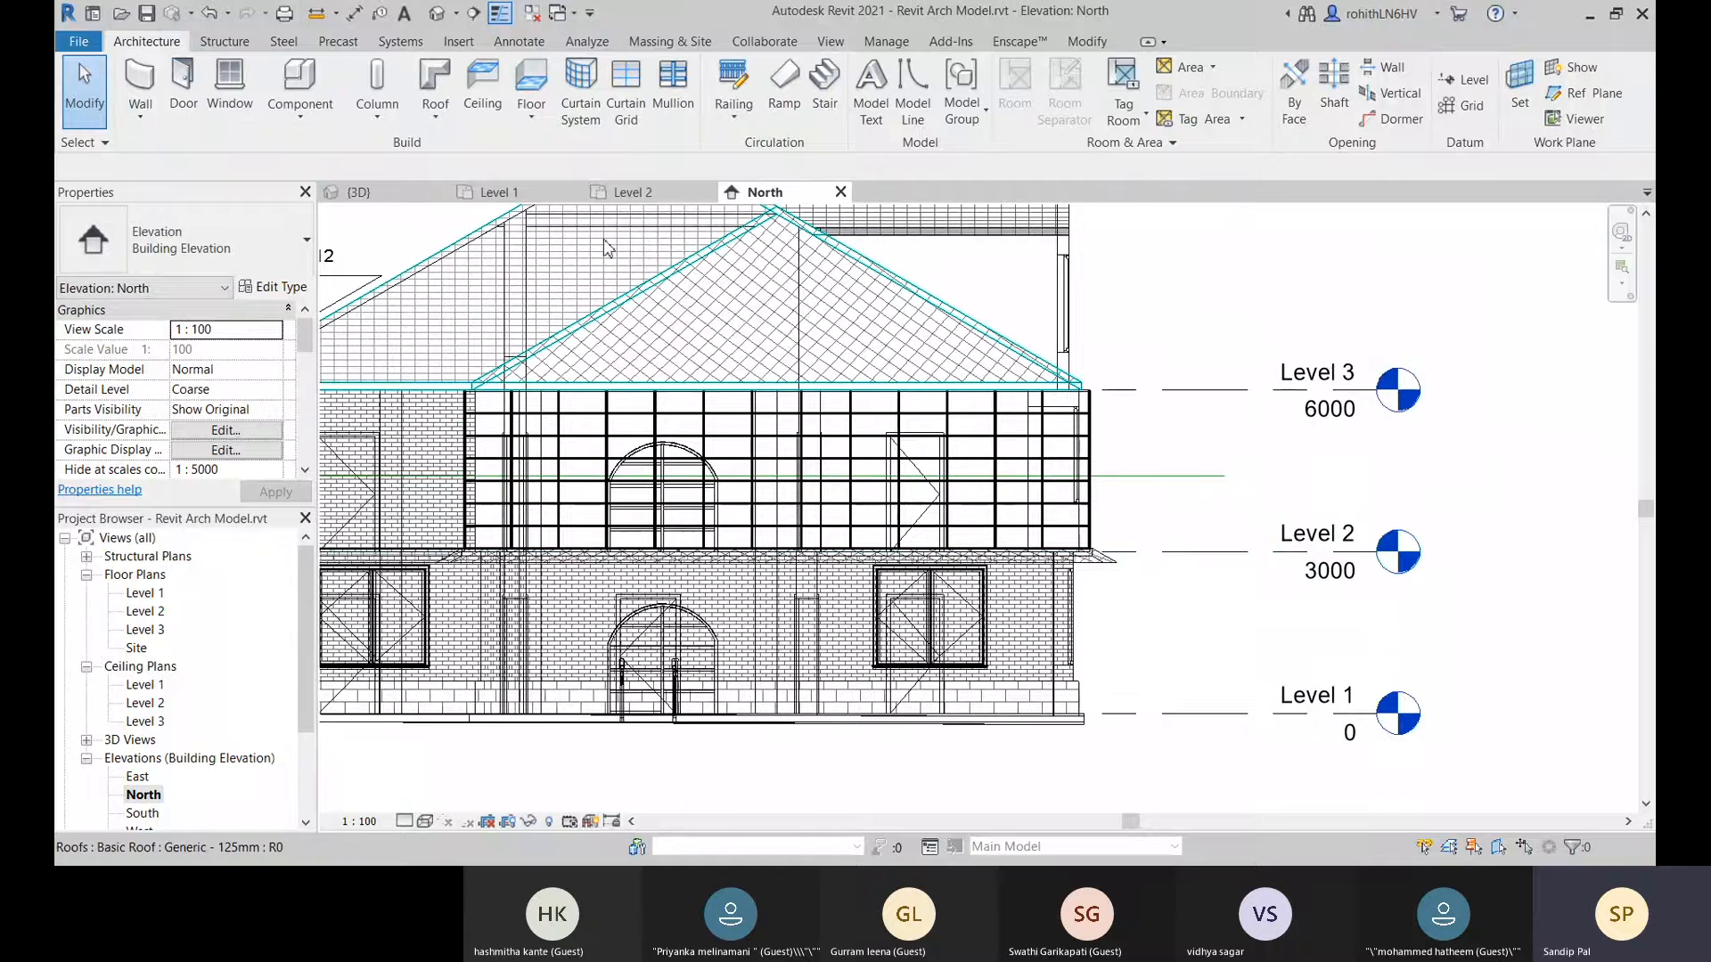
Try Level Below (Level 1) as the bottom of the Level 2 floor plan's primary range, and cancel the change.
click(634, 192)
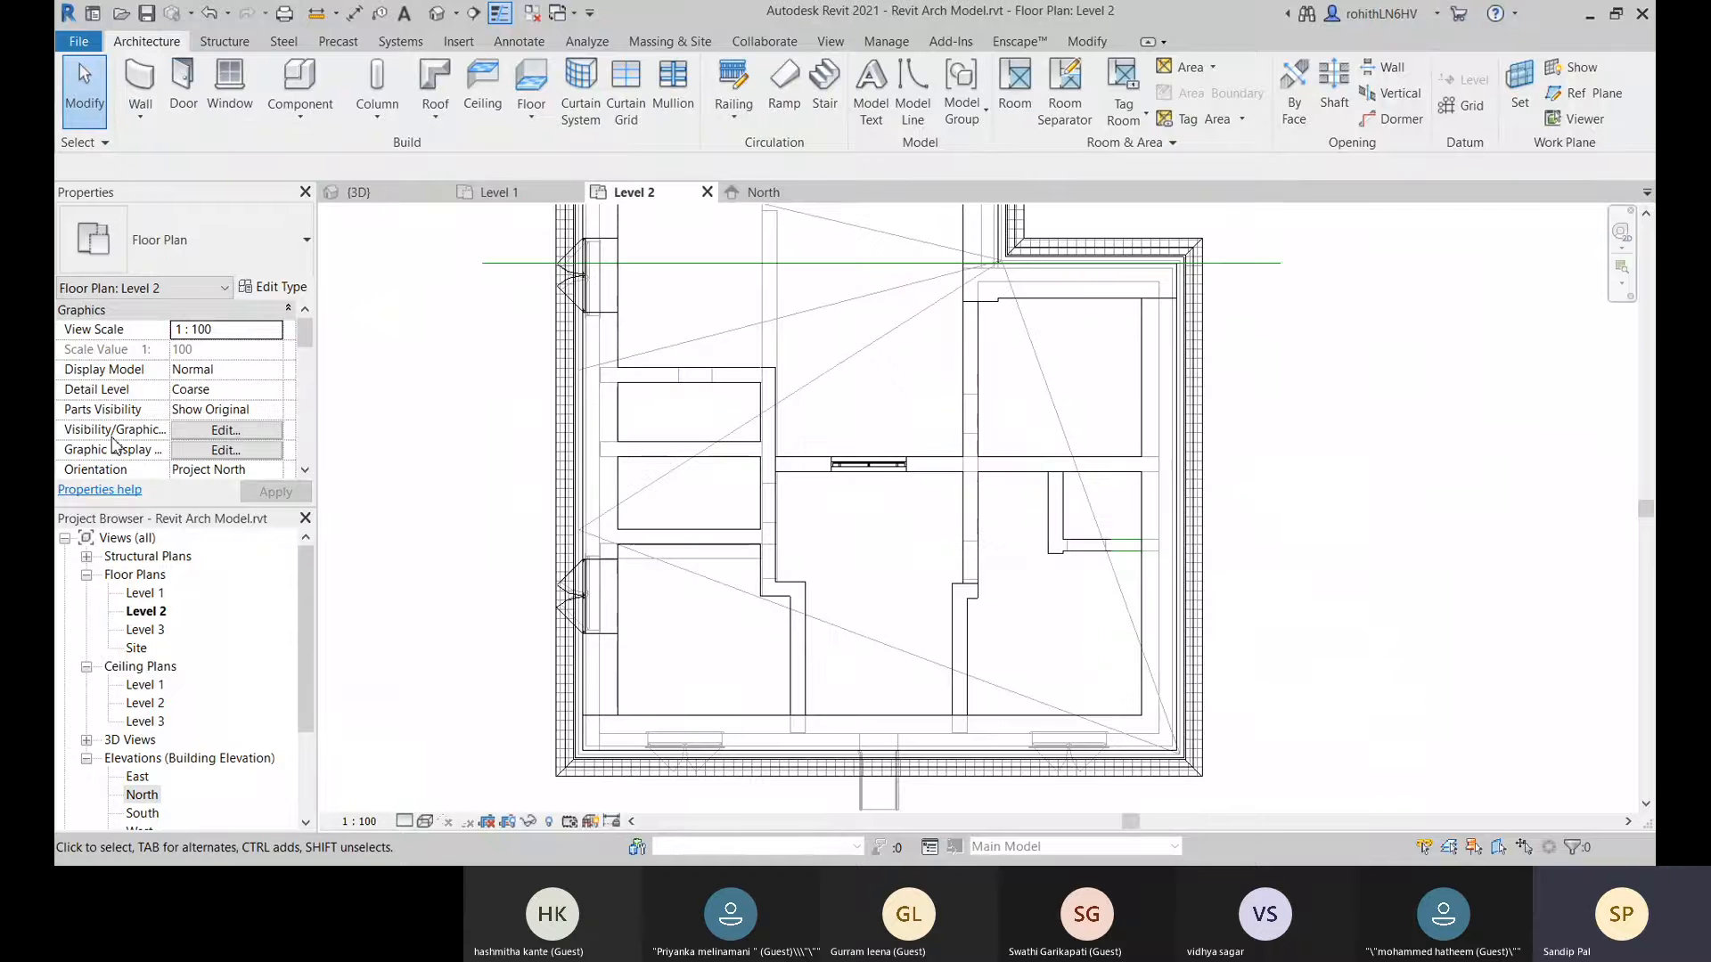
scroll(116, 446, down, 3)
scroll(213, 437, down, 2)
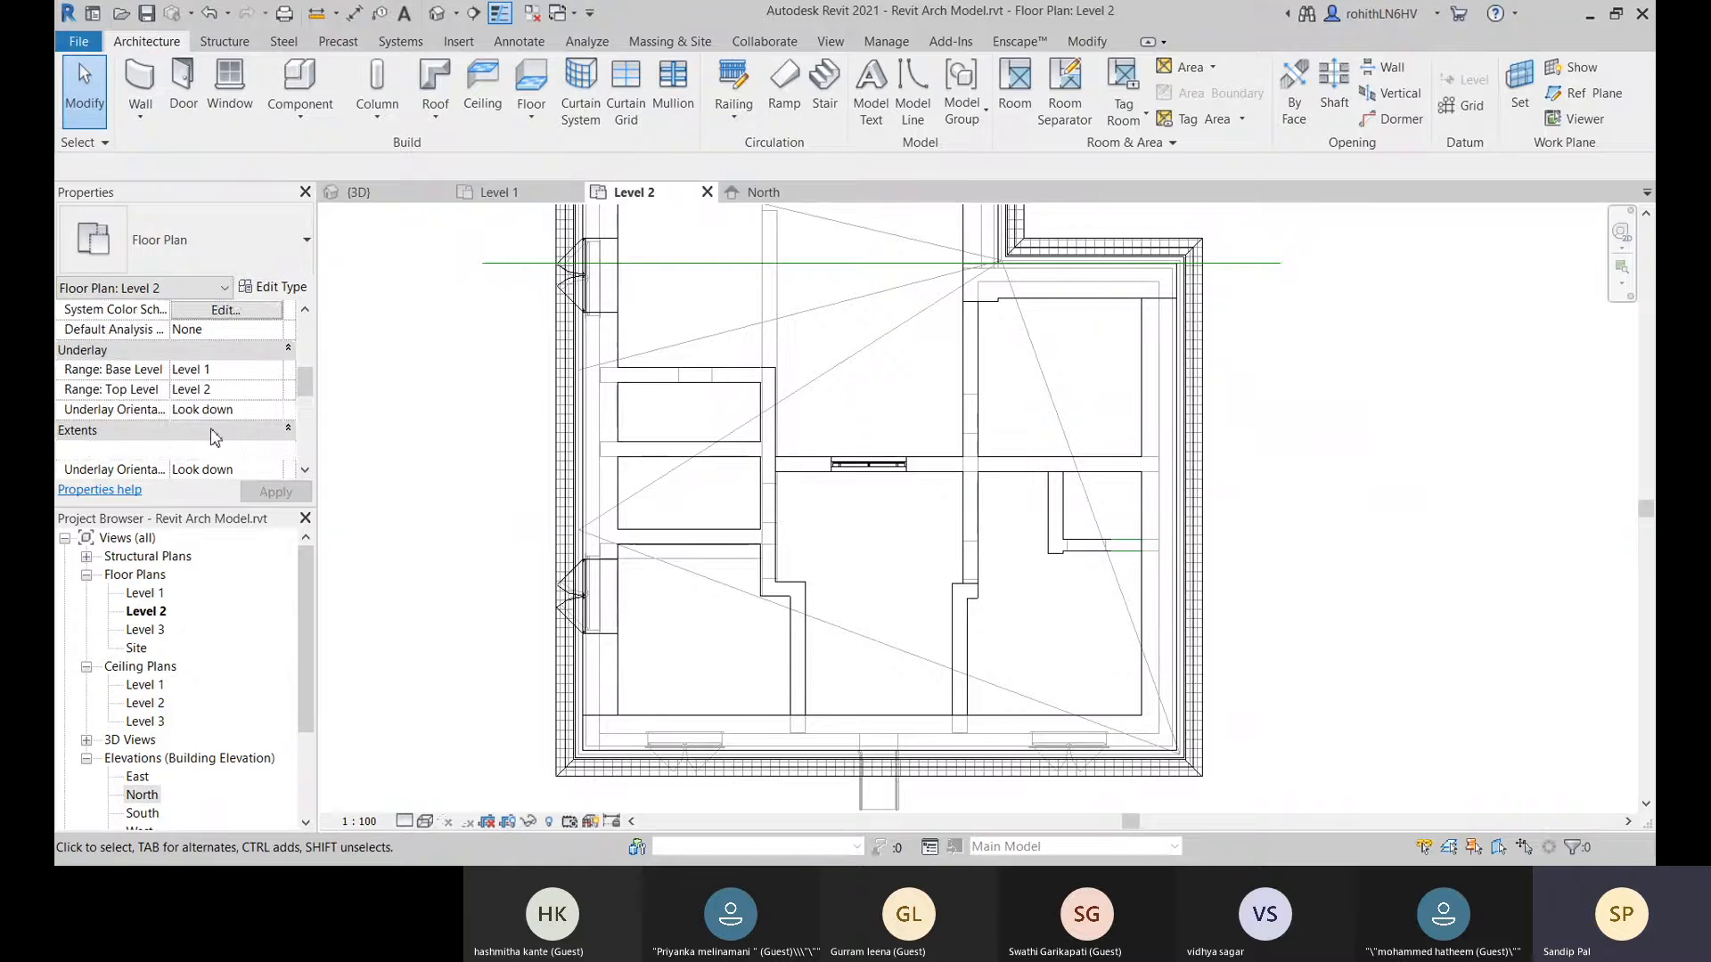
click(222, 451)
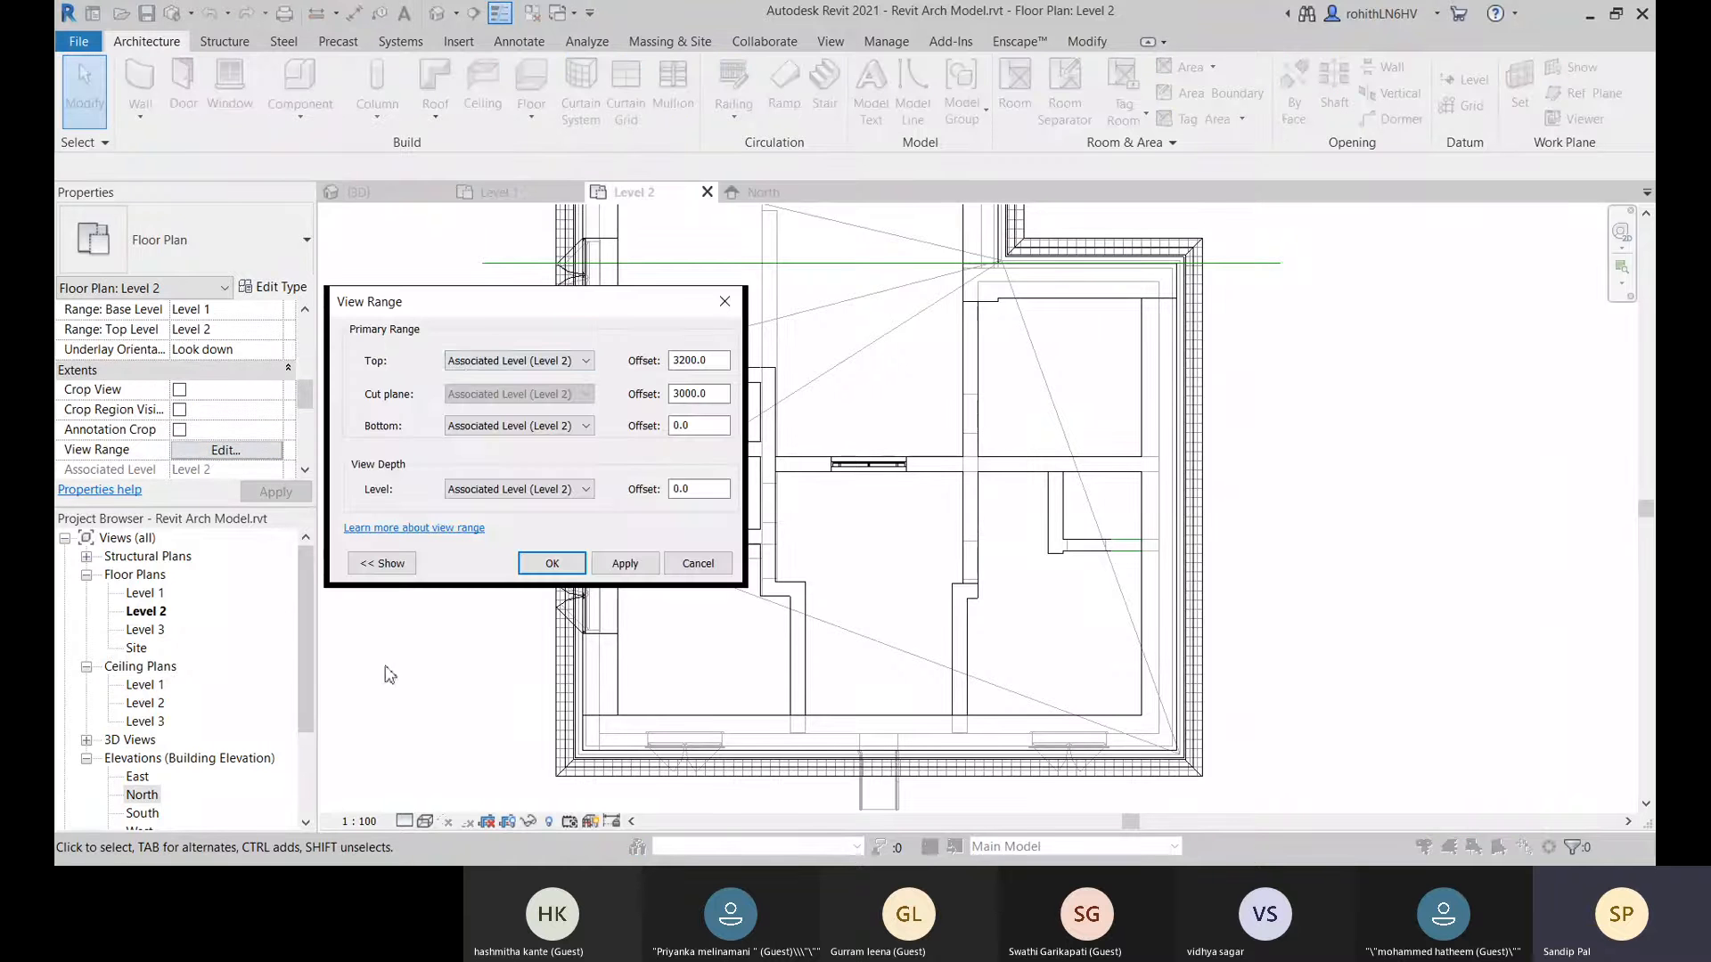
drag(487, 312, 501, 265)
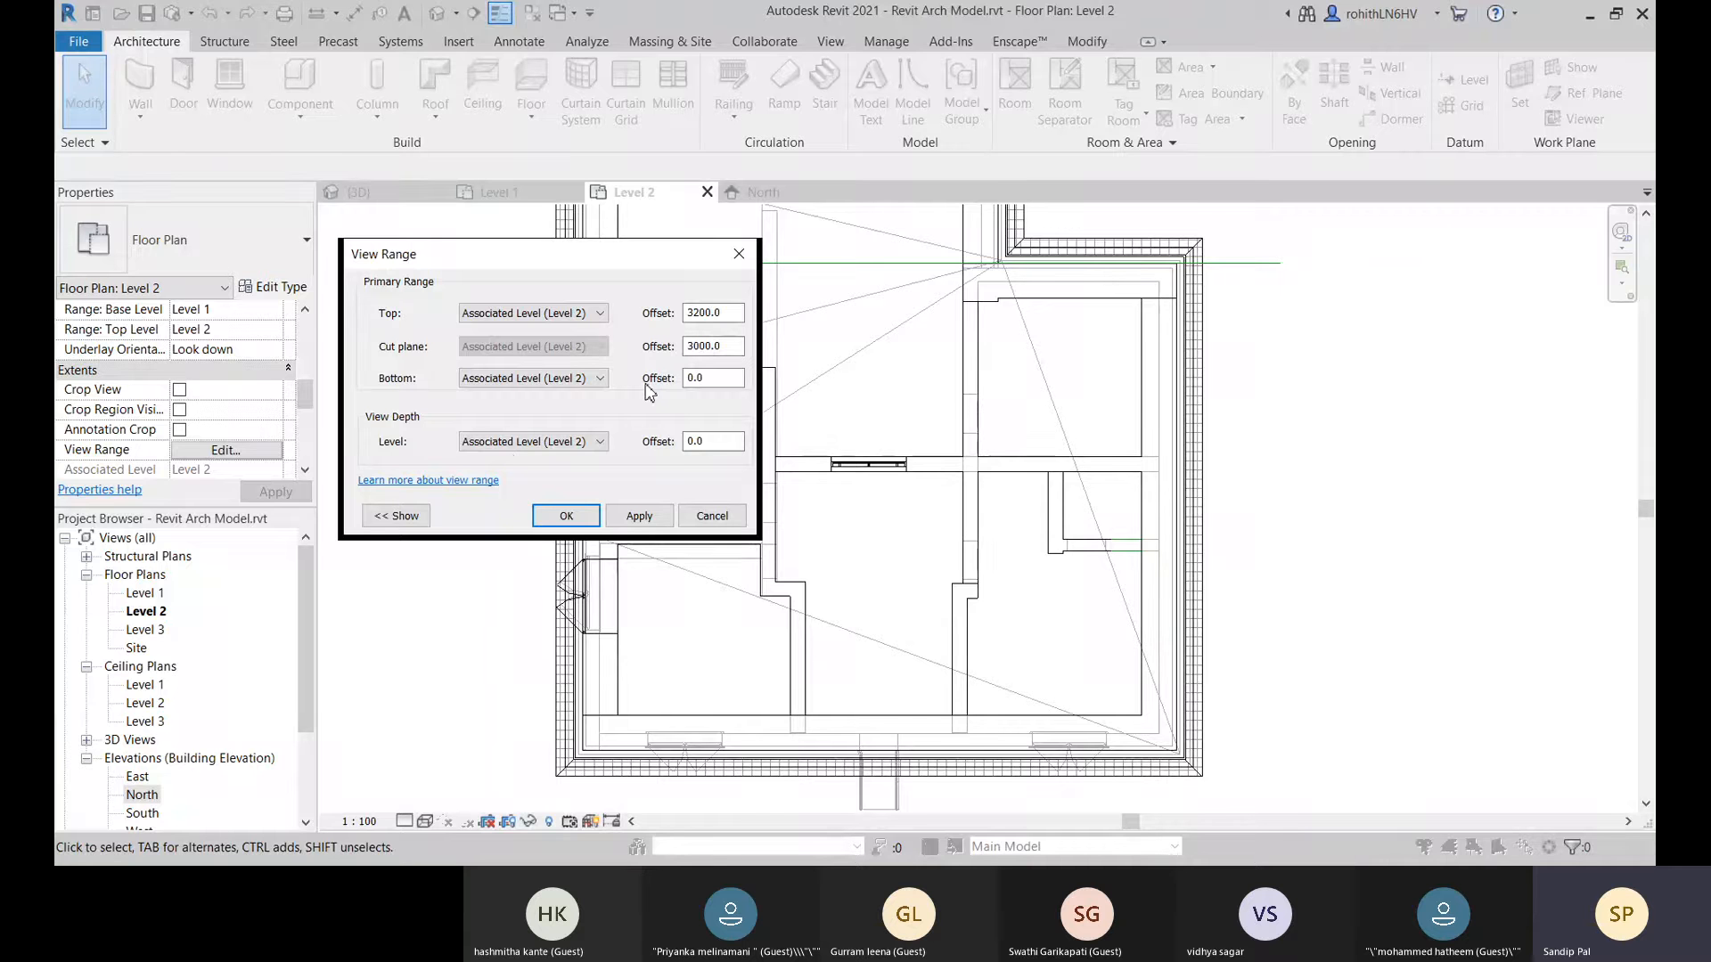
click(564, 378)
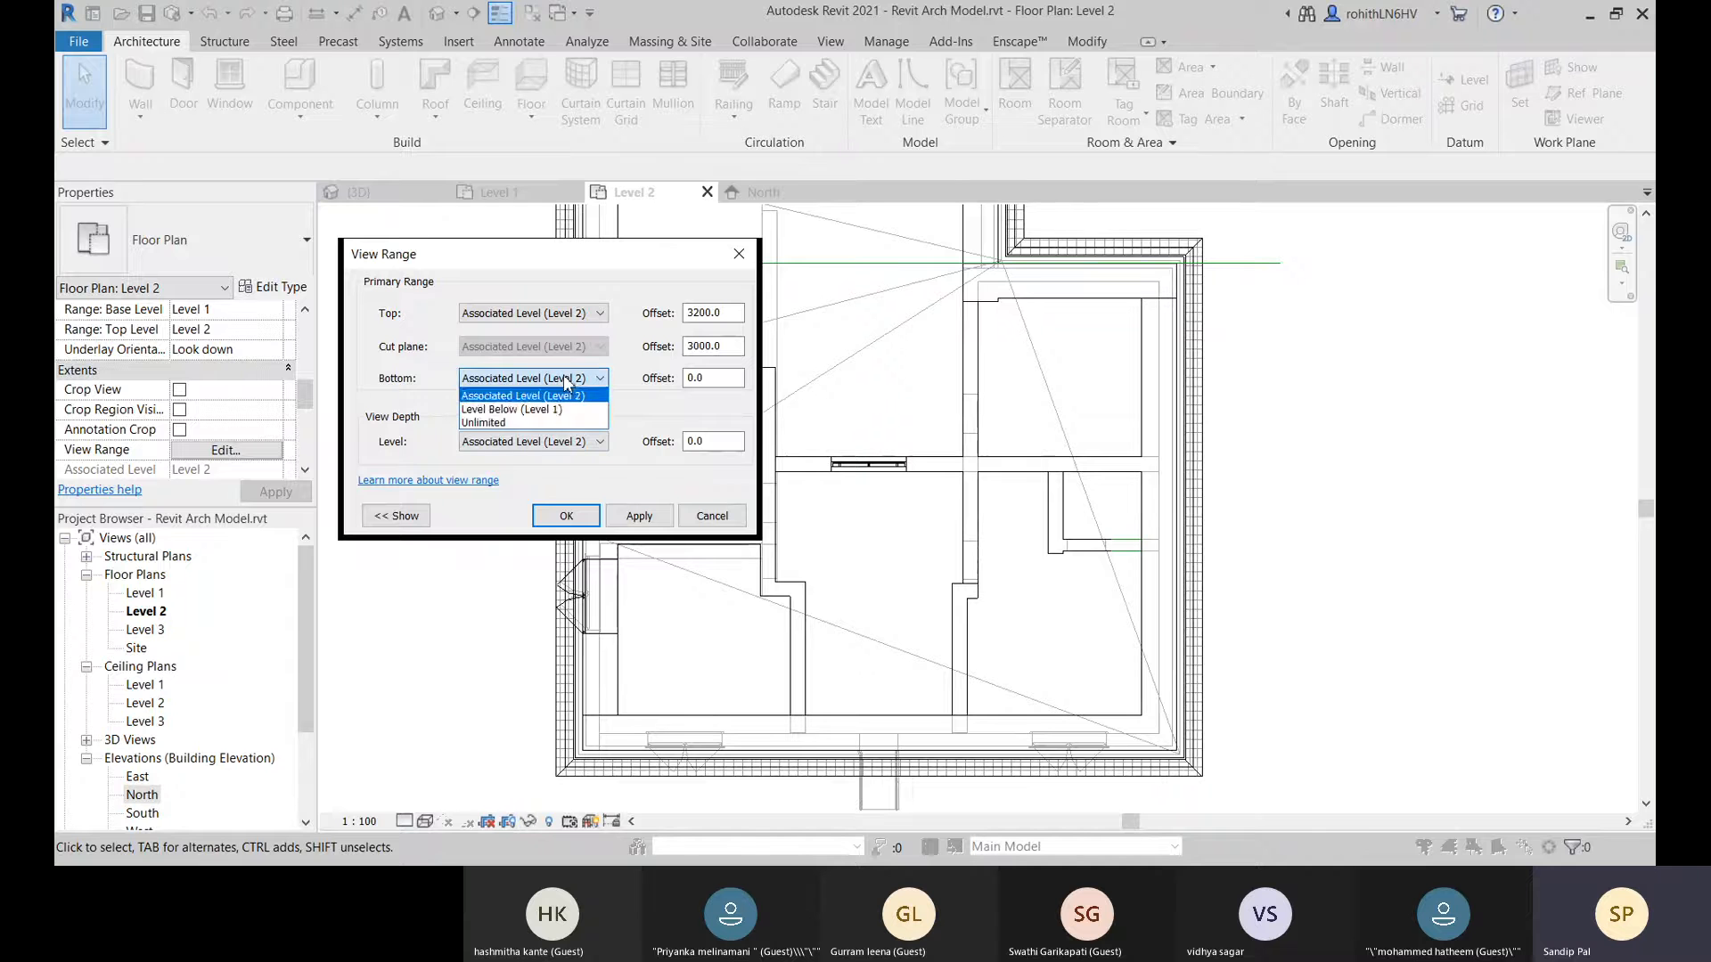
click(495, 411)
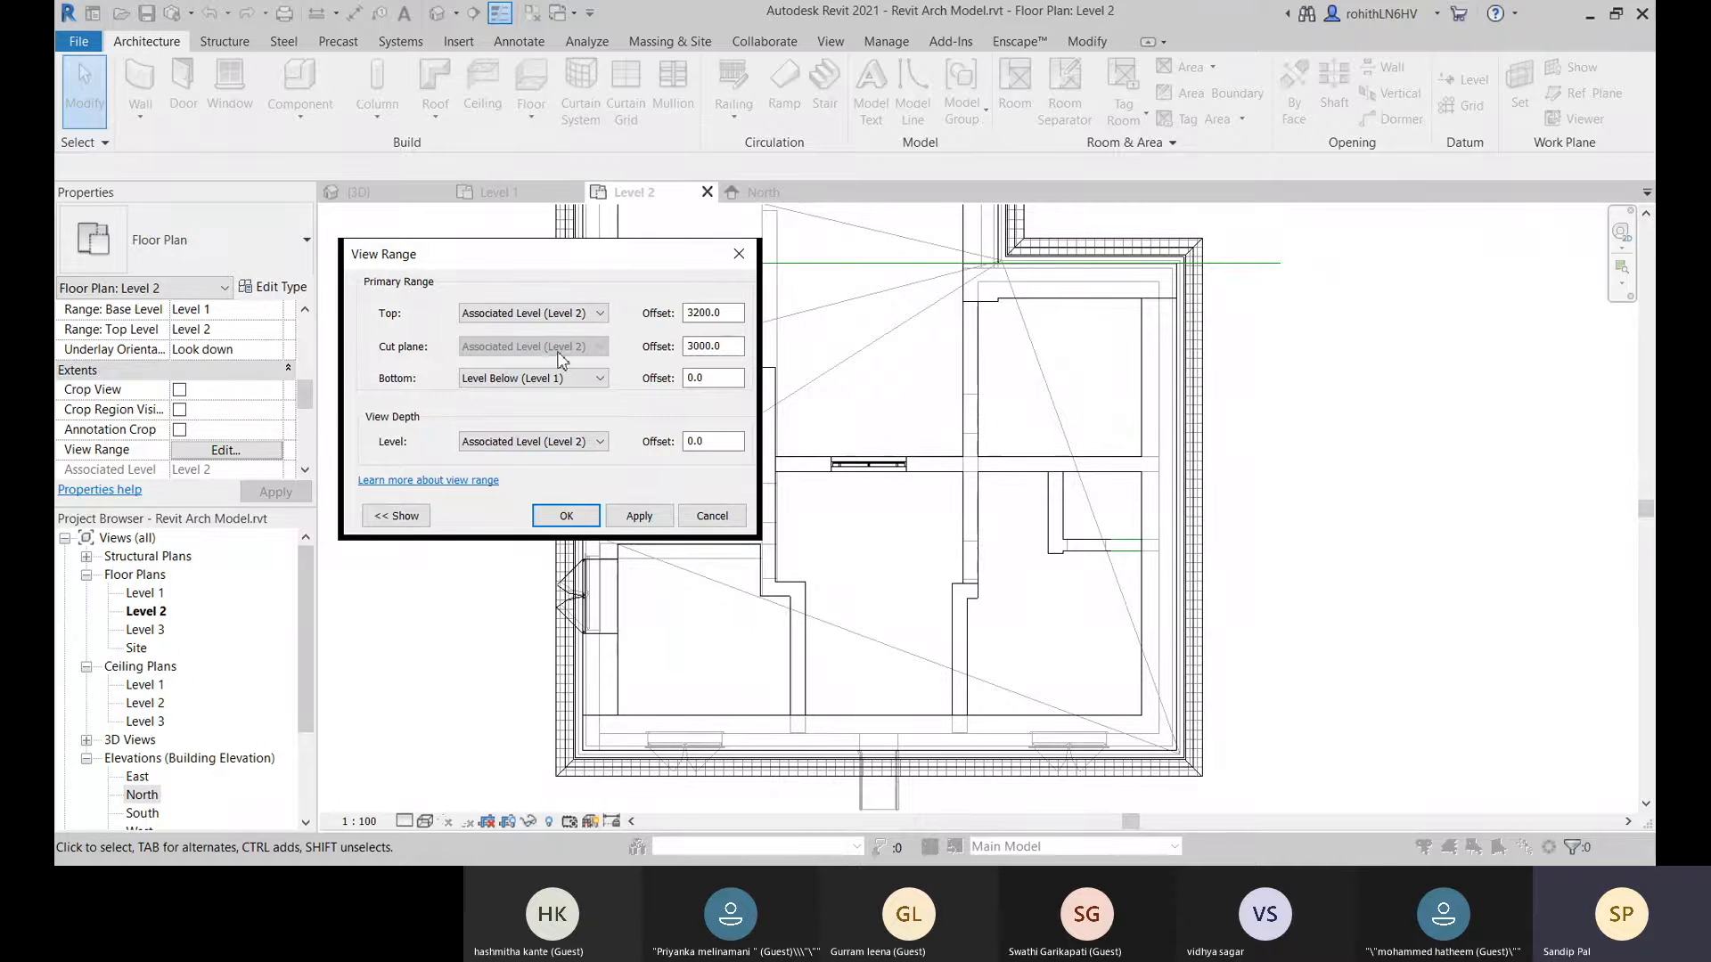
click(693, 515)
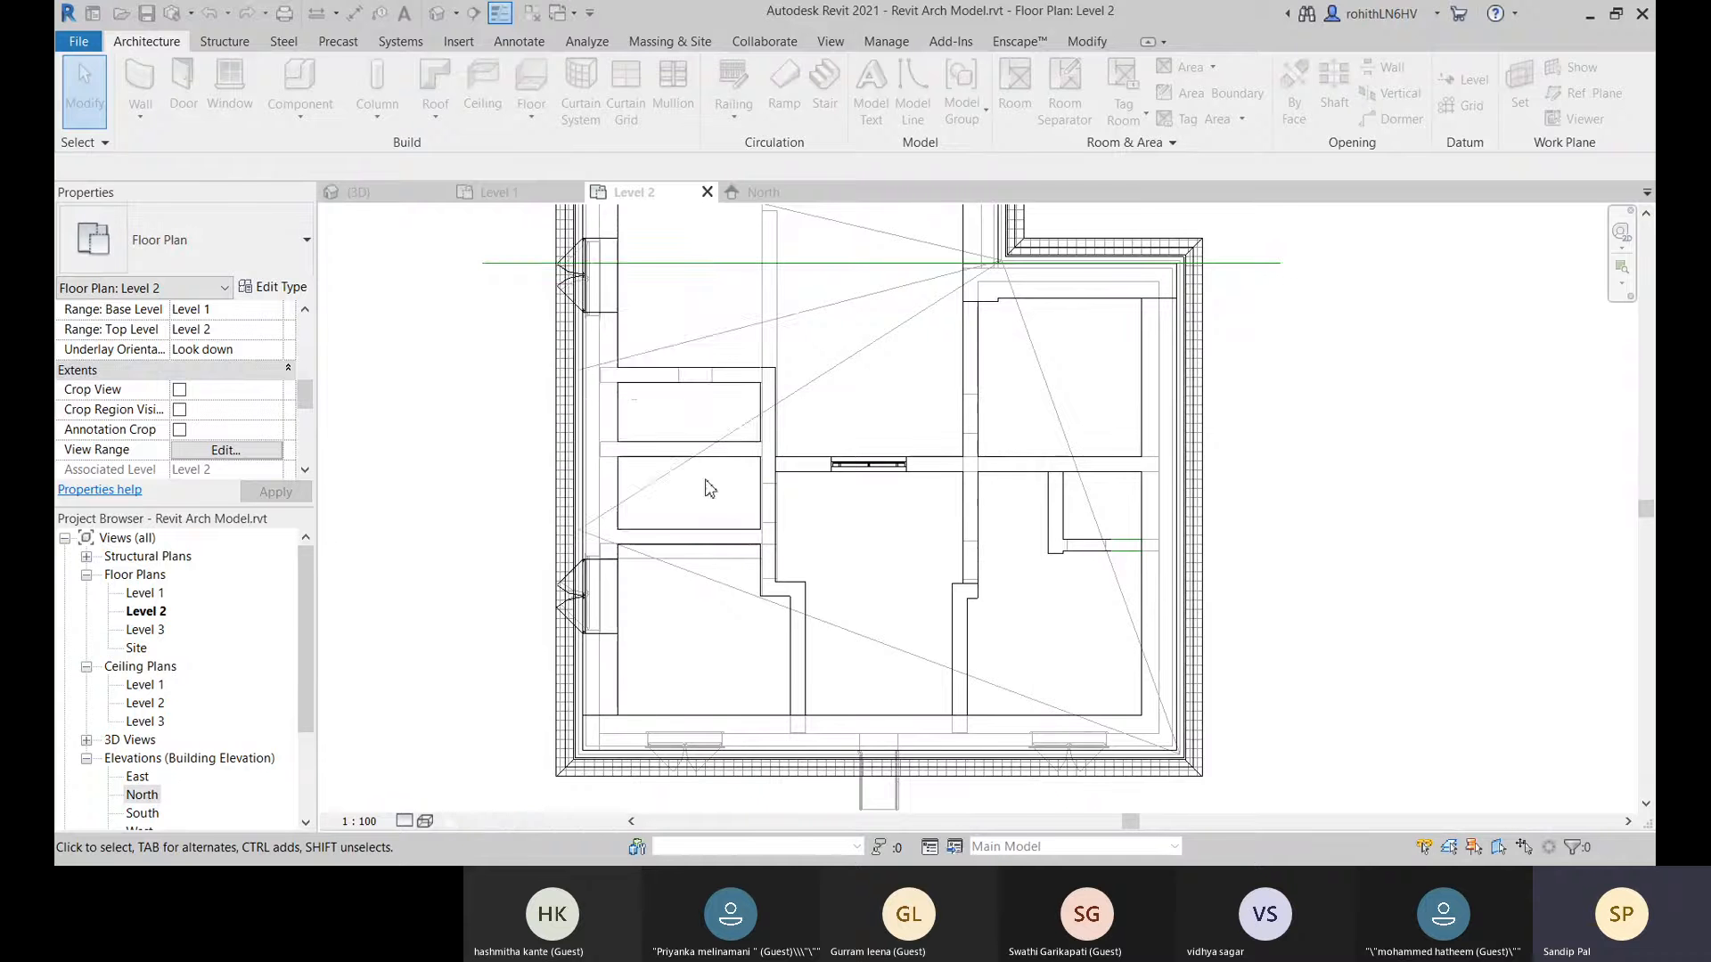
Open the North elevation and examine the model line's height between Level 2 and Level 3.
click(764, 193)
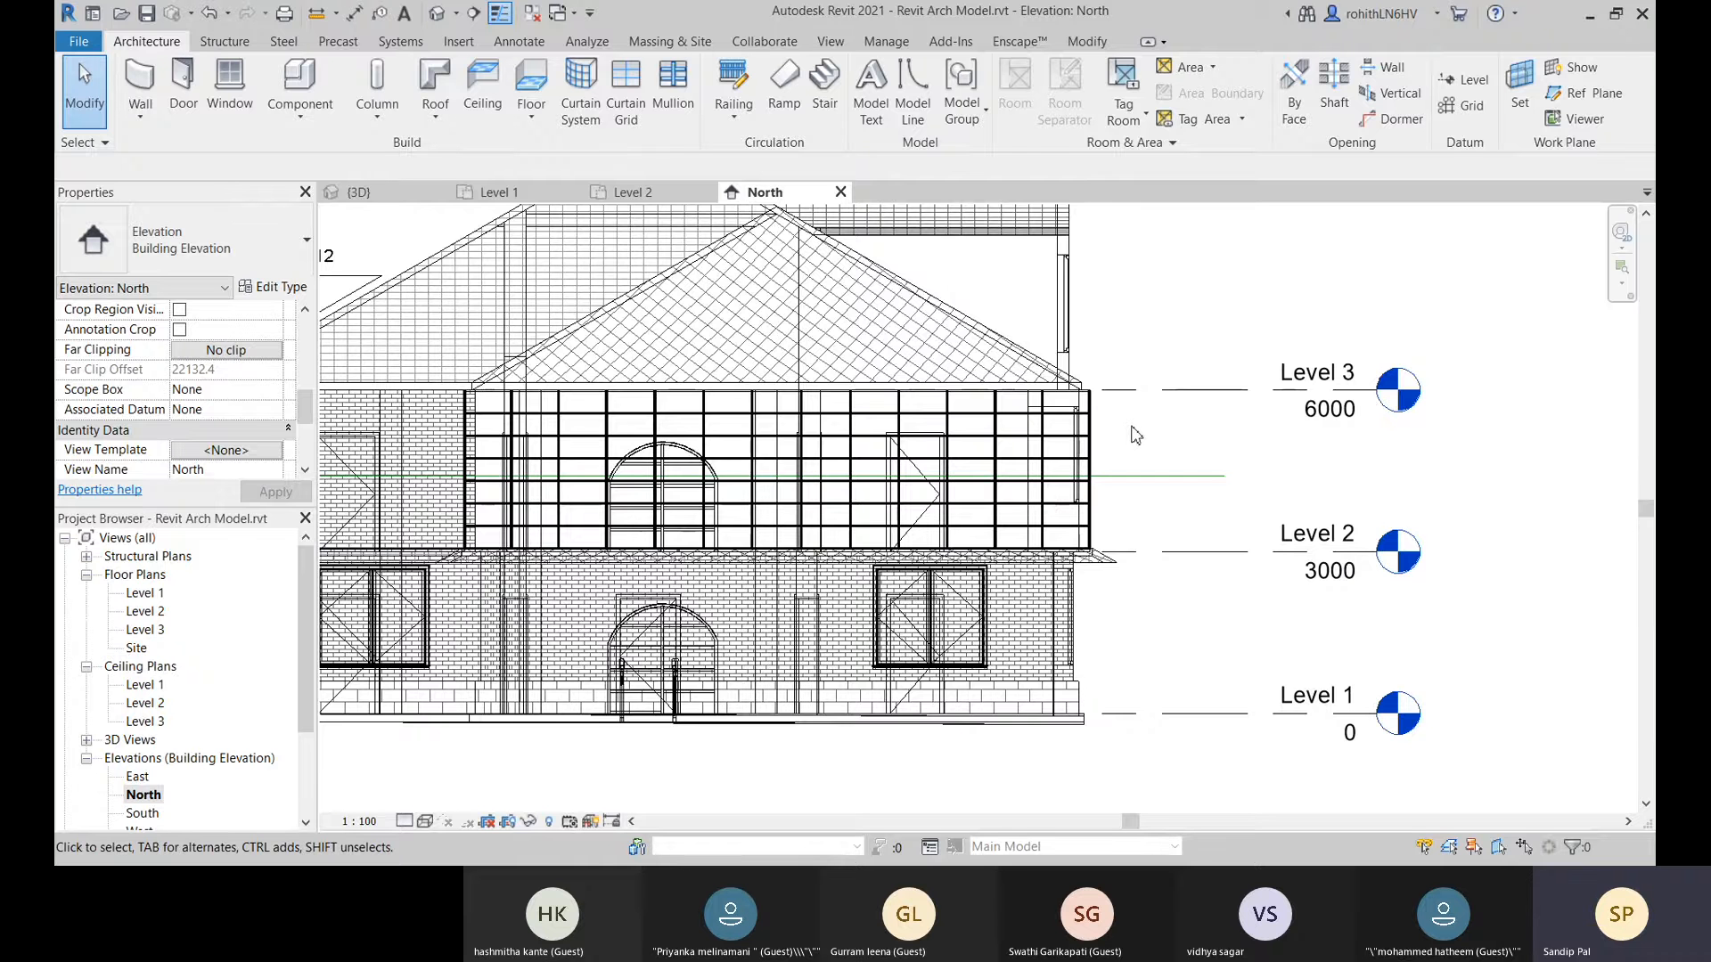
scroll(1193, 451, down, 2)
scroll(1172, 454, up, 1)
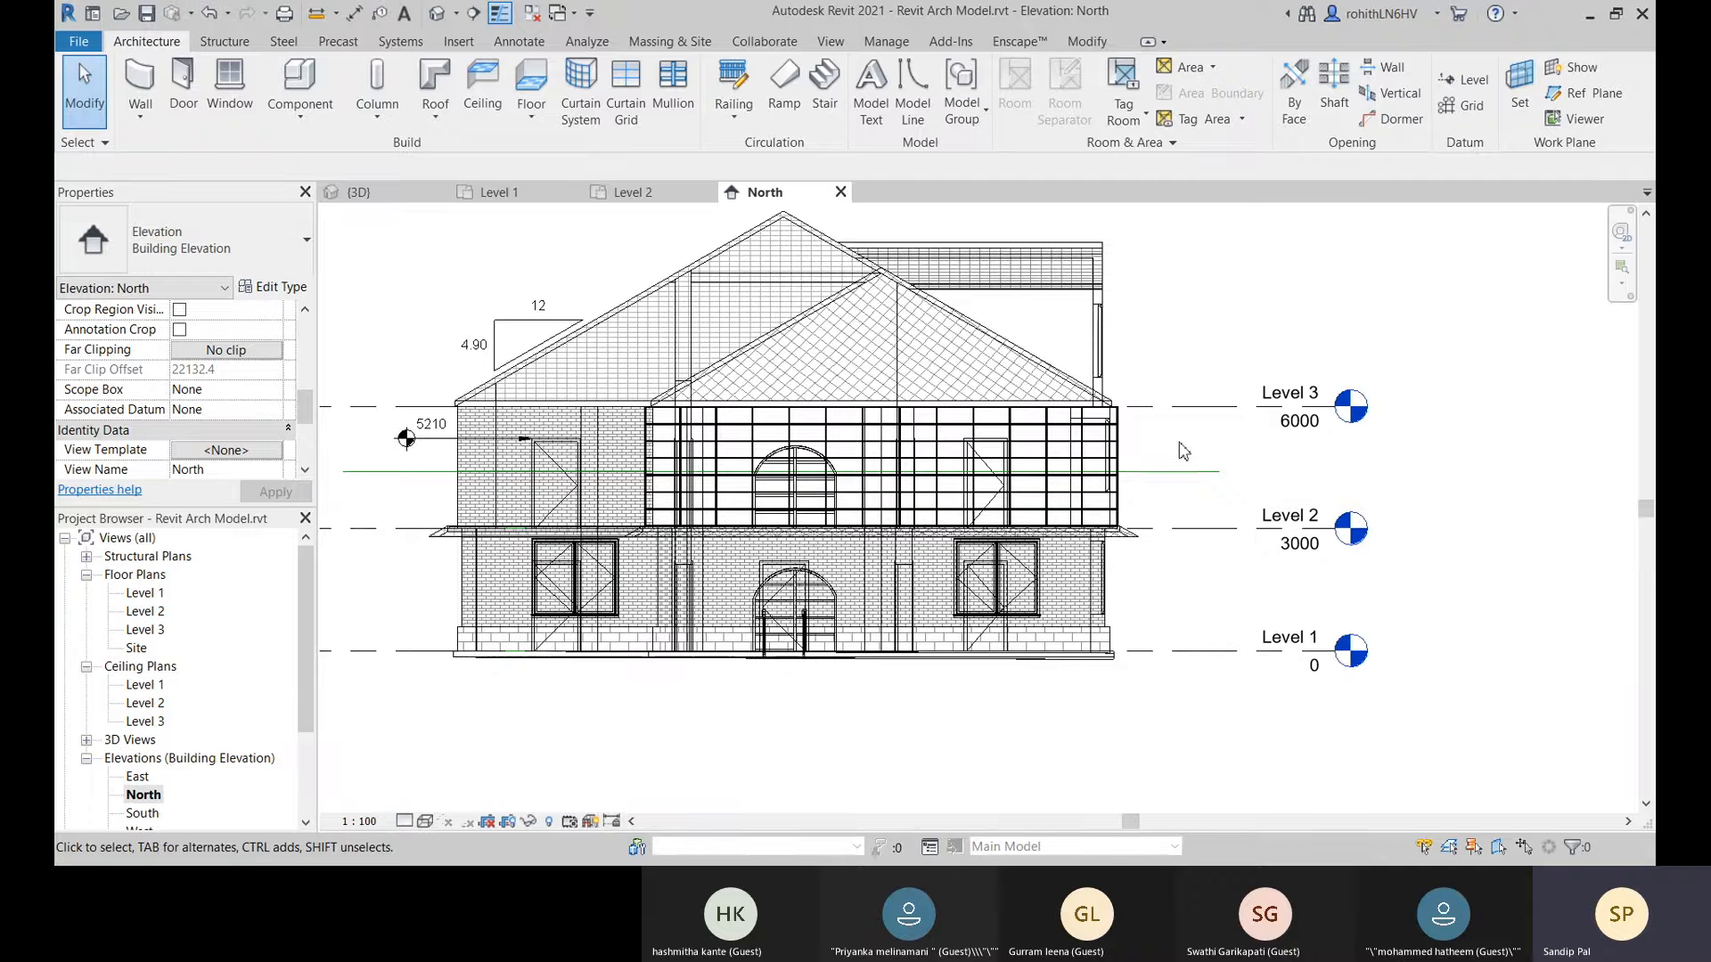
Return to the Level 2 floor plan, open its view range and review the level choices for the primary range's top.
click(634, 192)
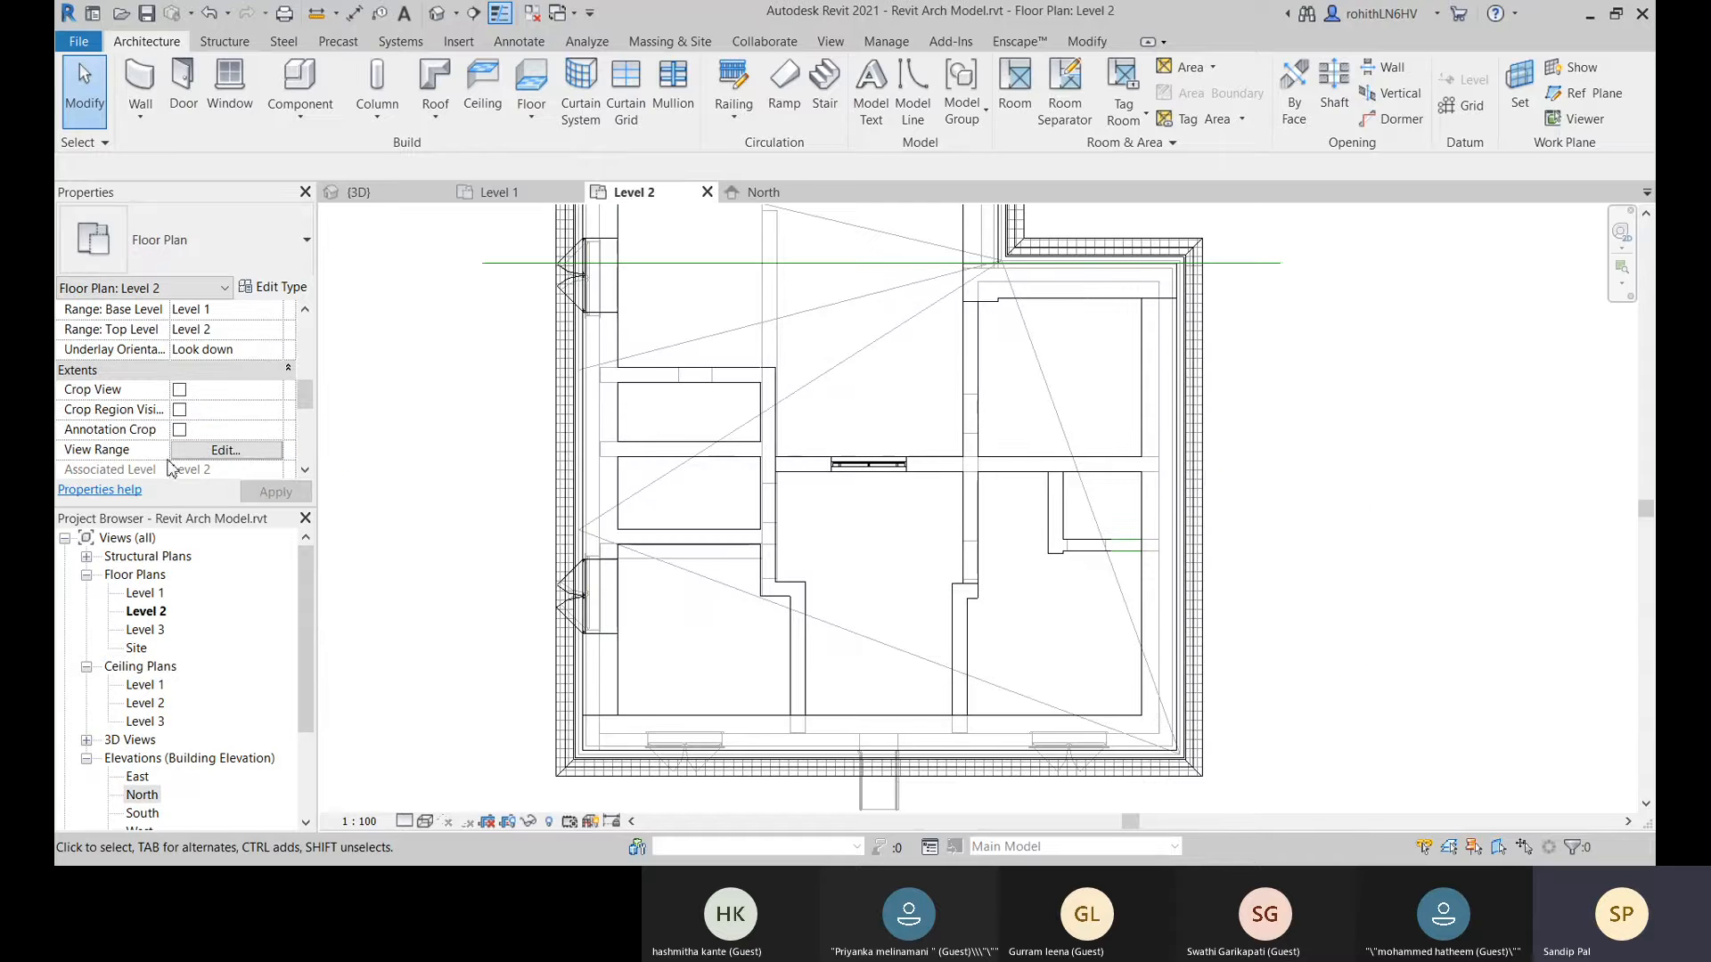
click(225, 450)
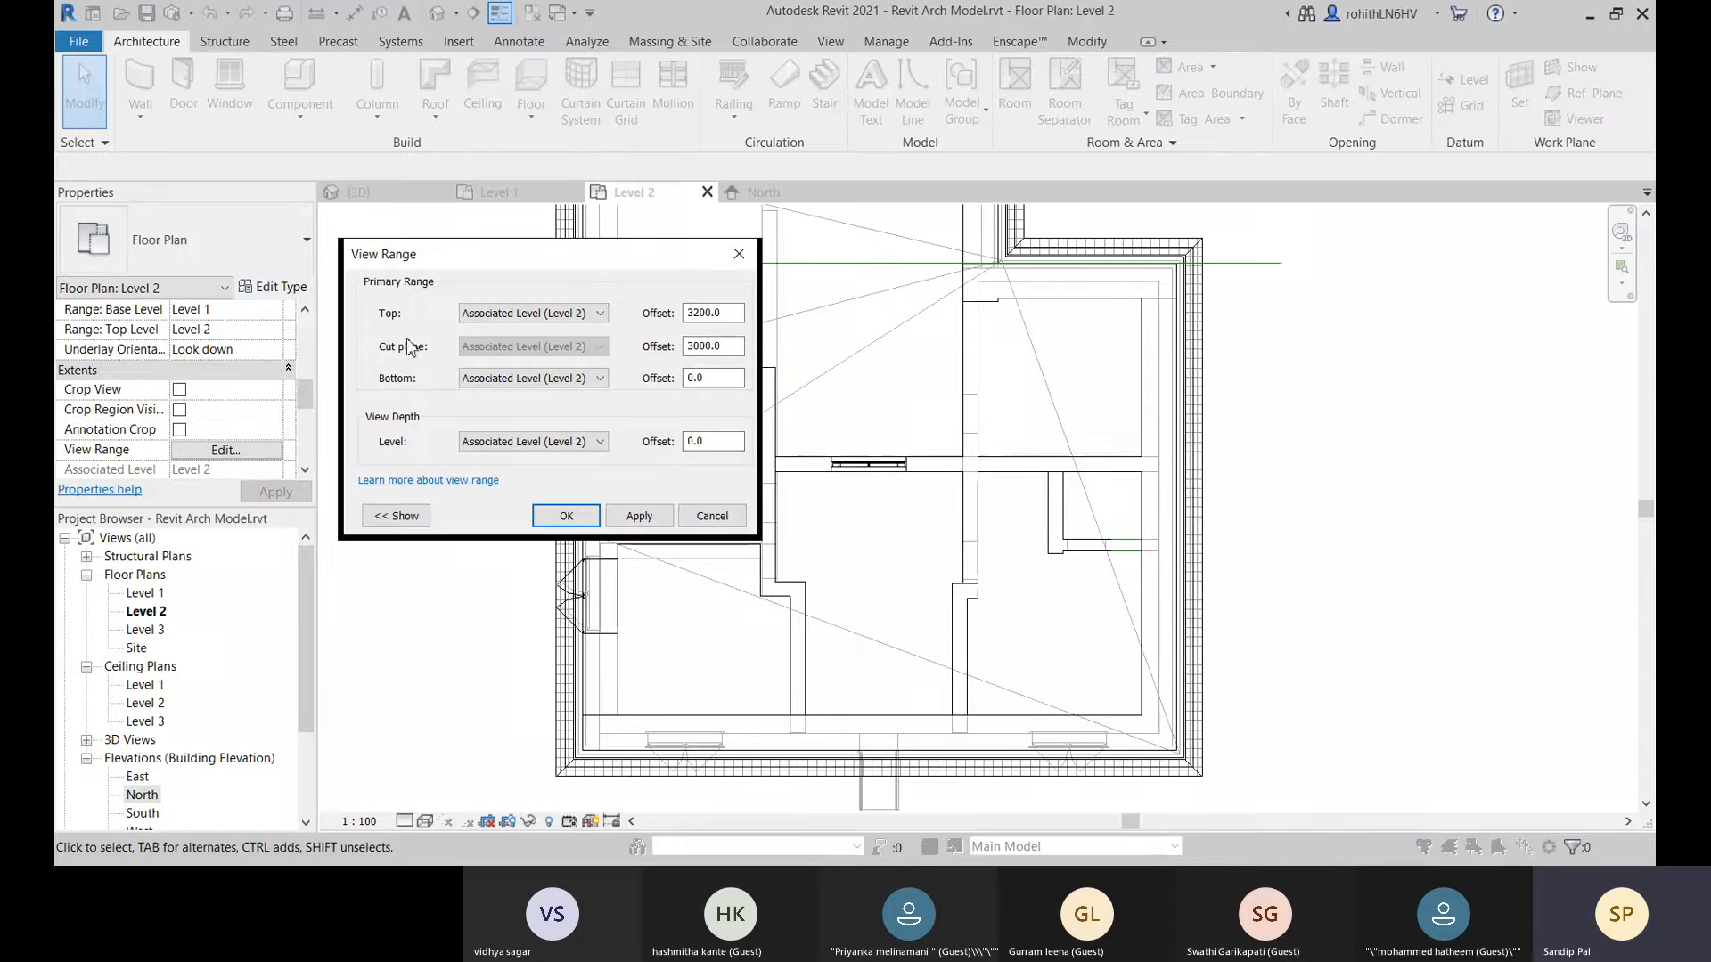
click(554, 319)
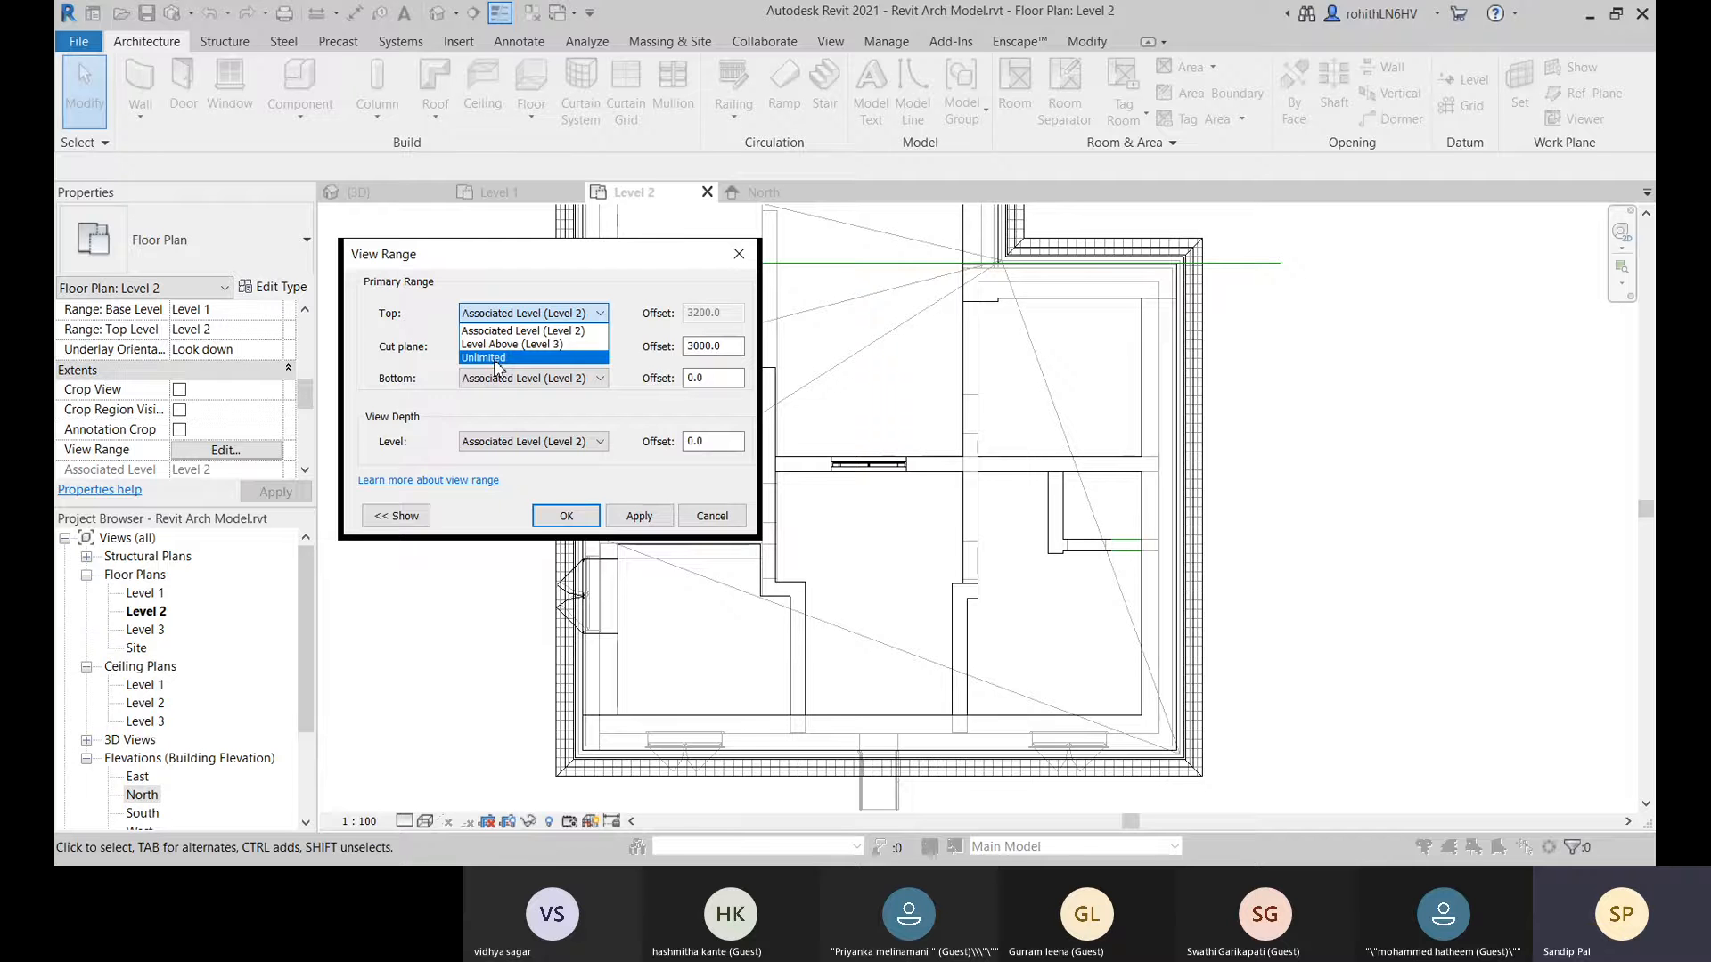
click(441, 416)
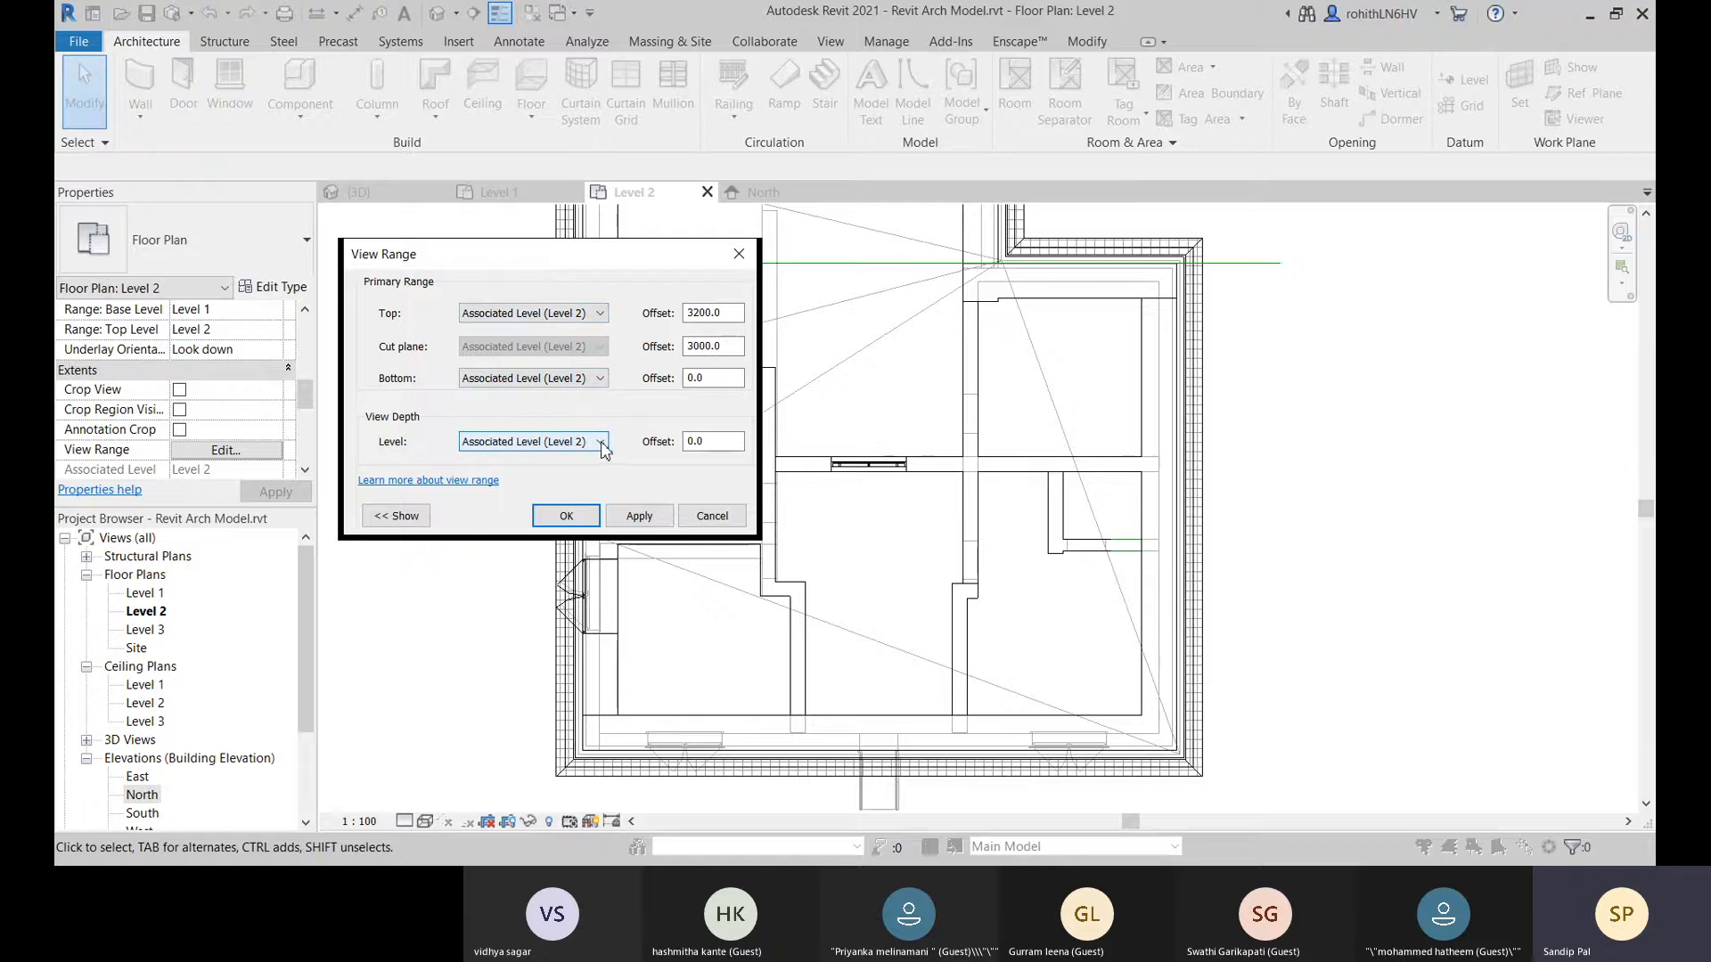
Show the sample view range diagram, examine its key, and review the level choices for the view depth.
click(414, 518)
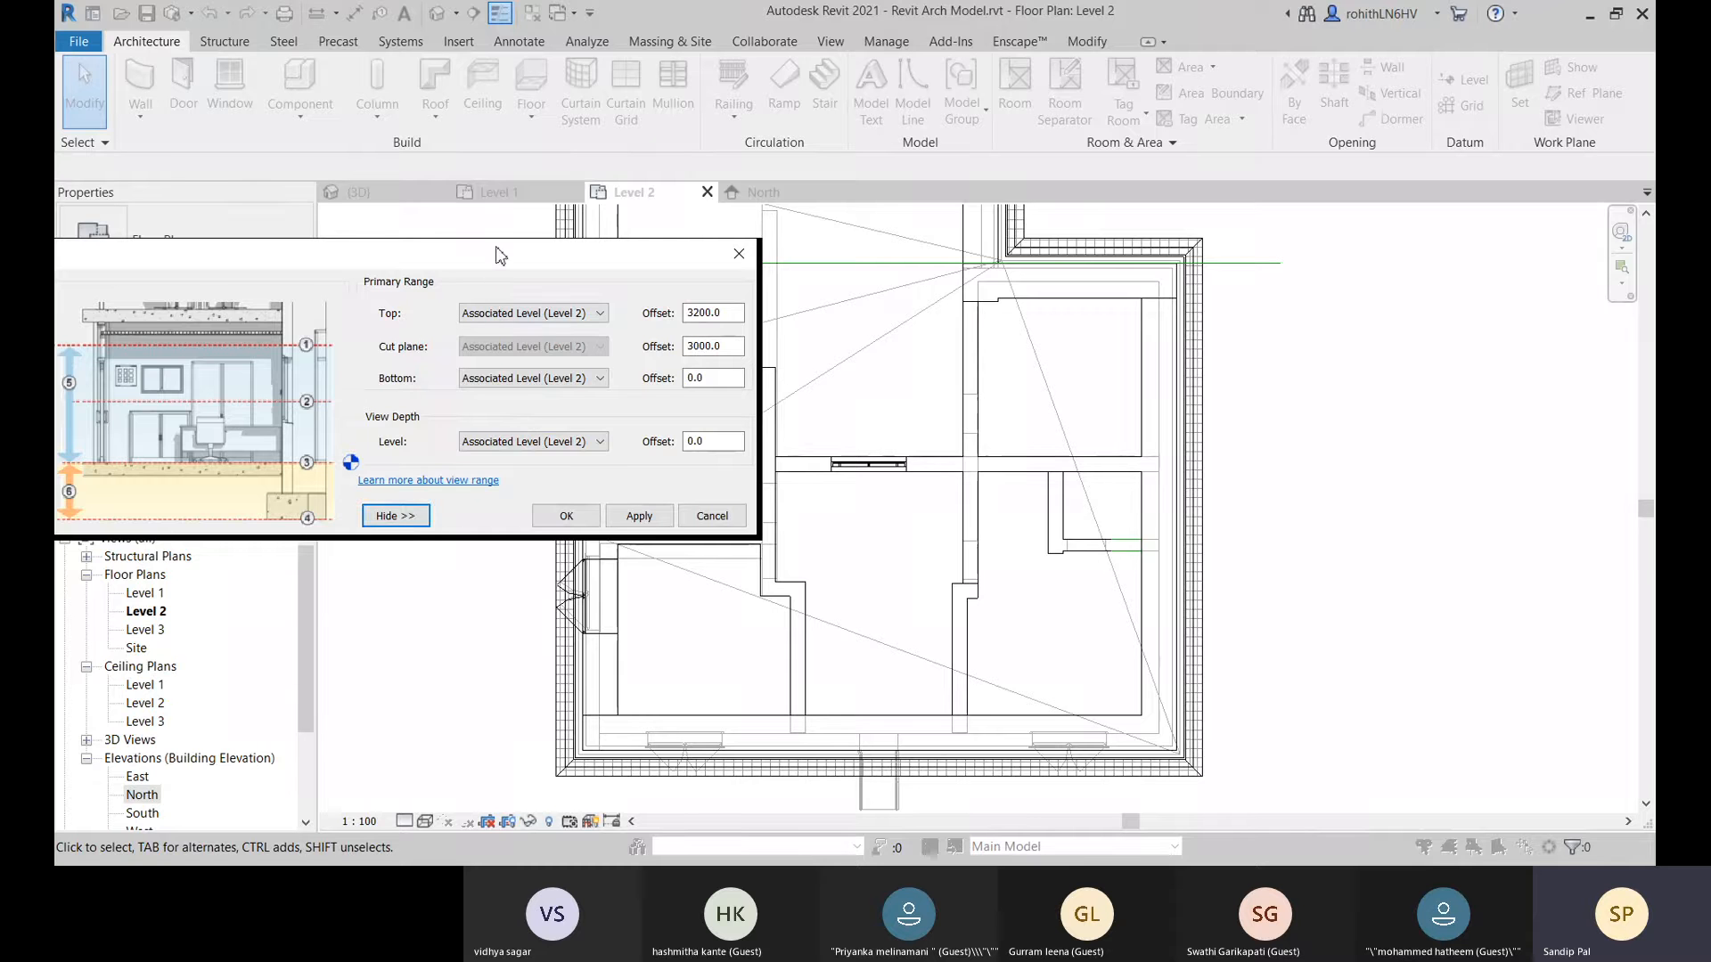
drag(496, 256, 760, 212)
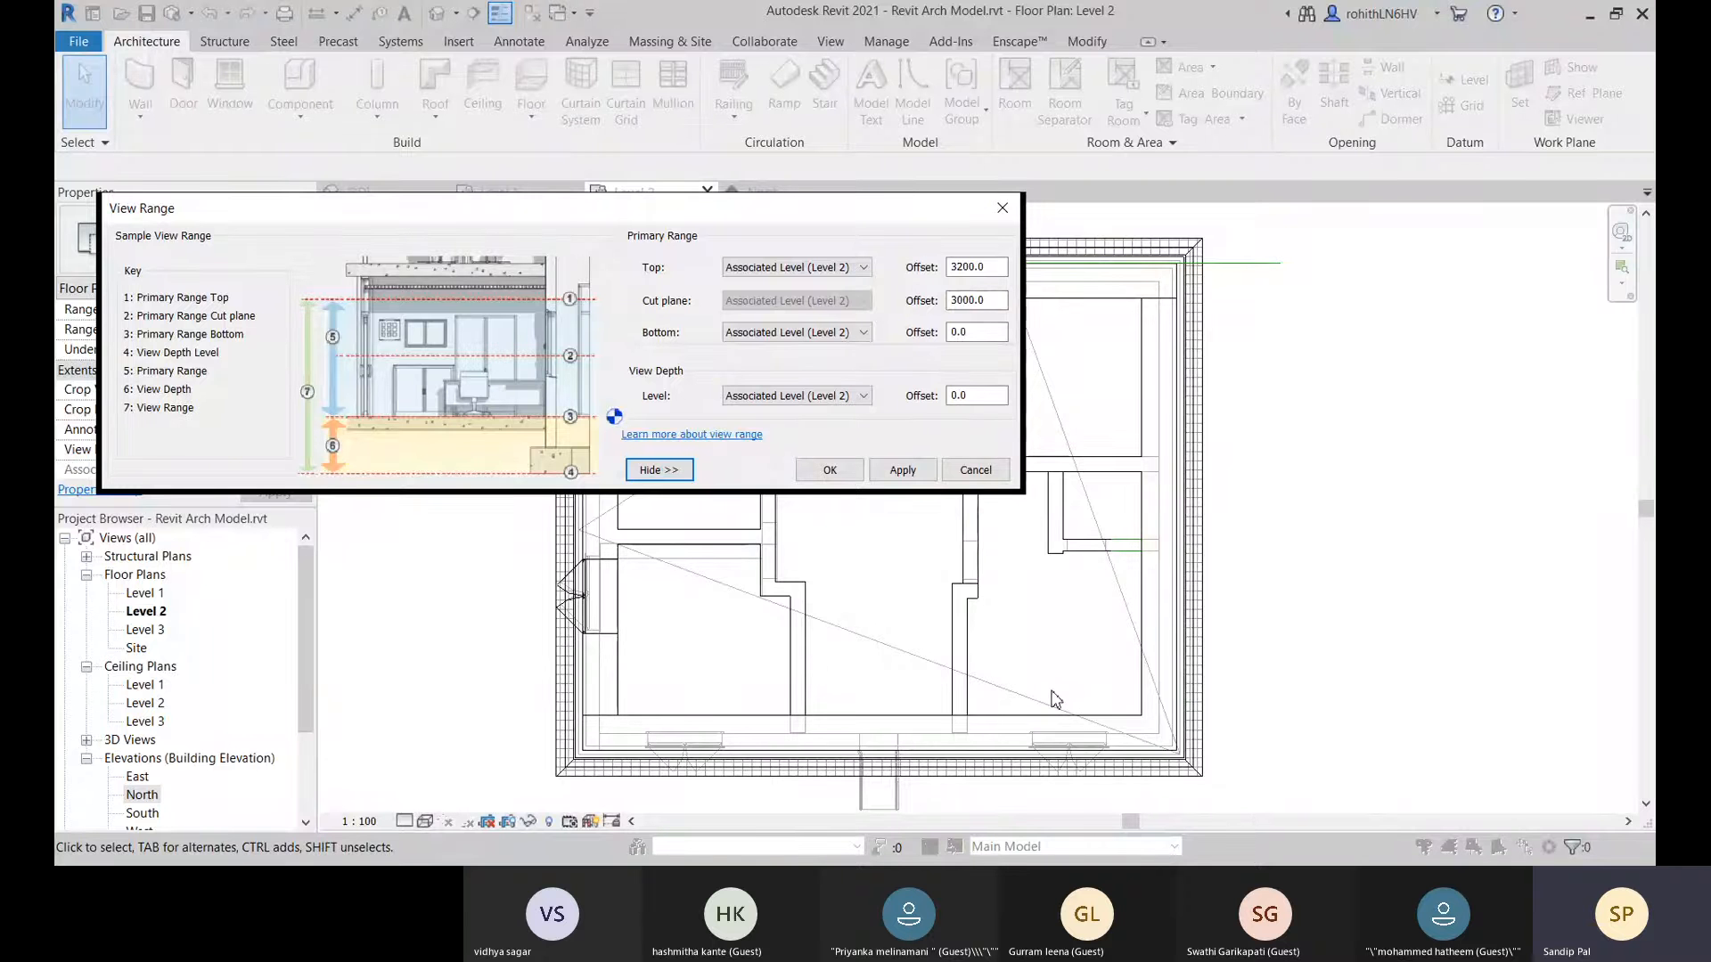
click(747, 398)
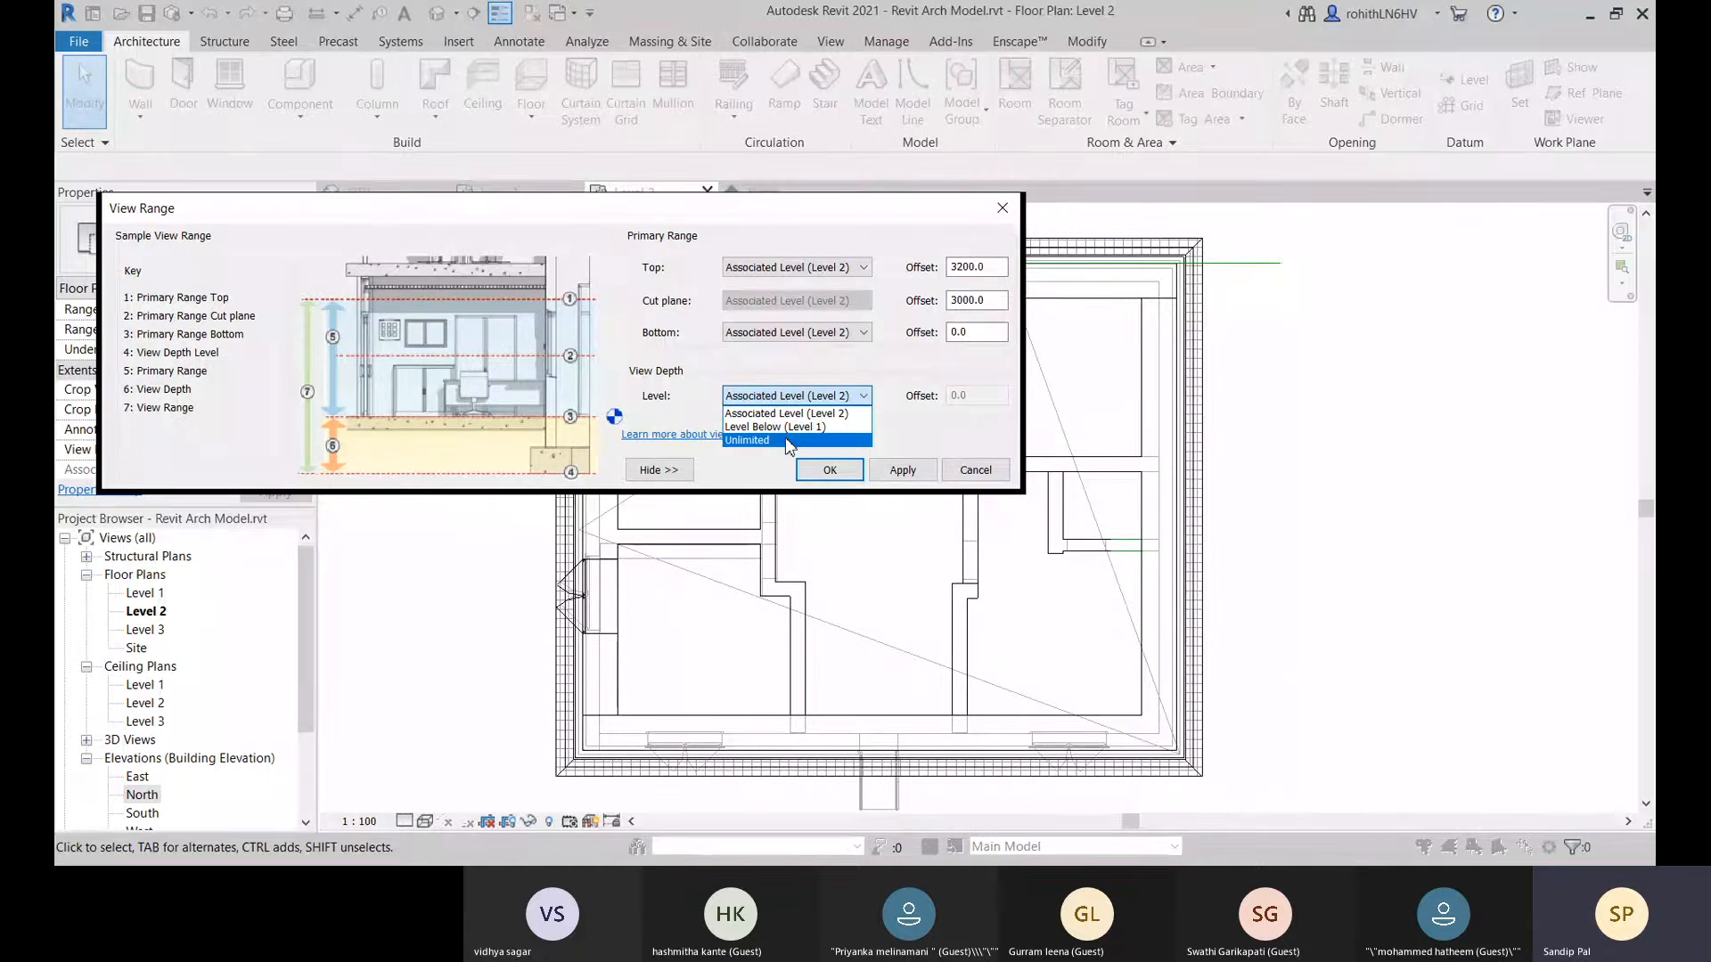
click(727, 470)
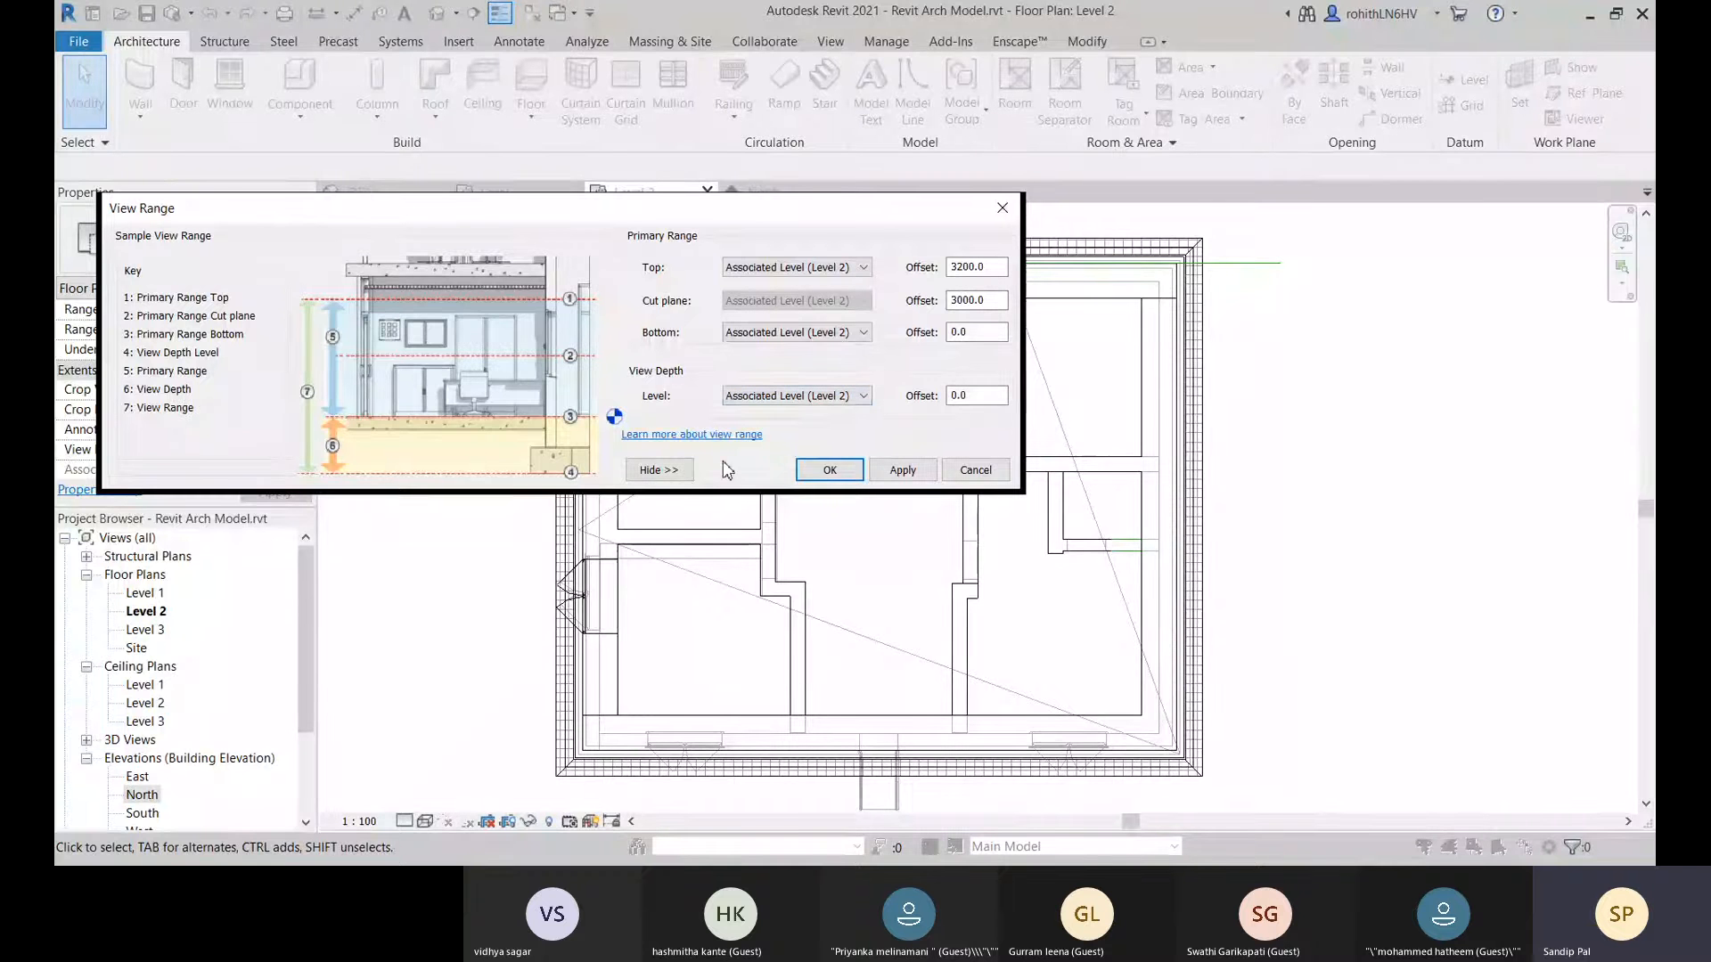
drag(664, 215, 909, 234)
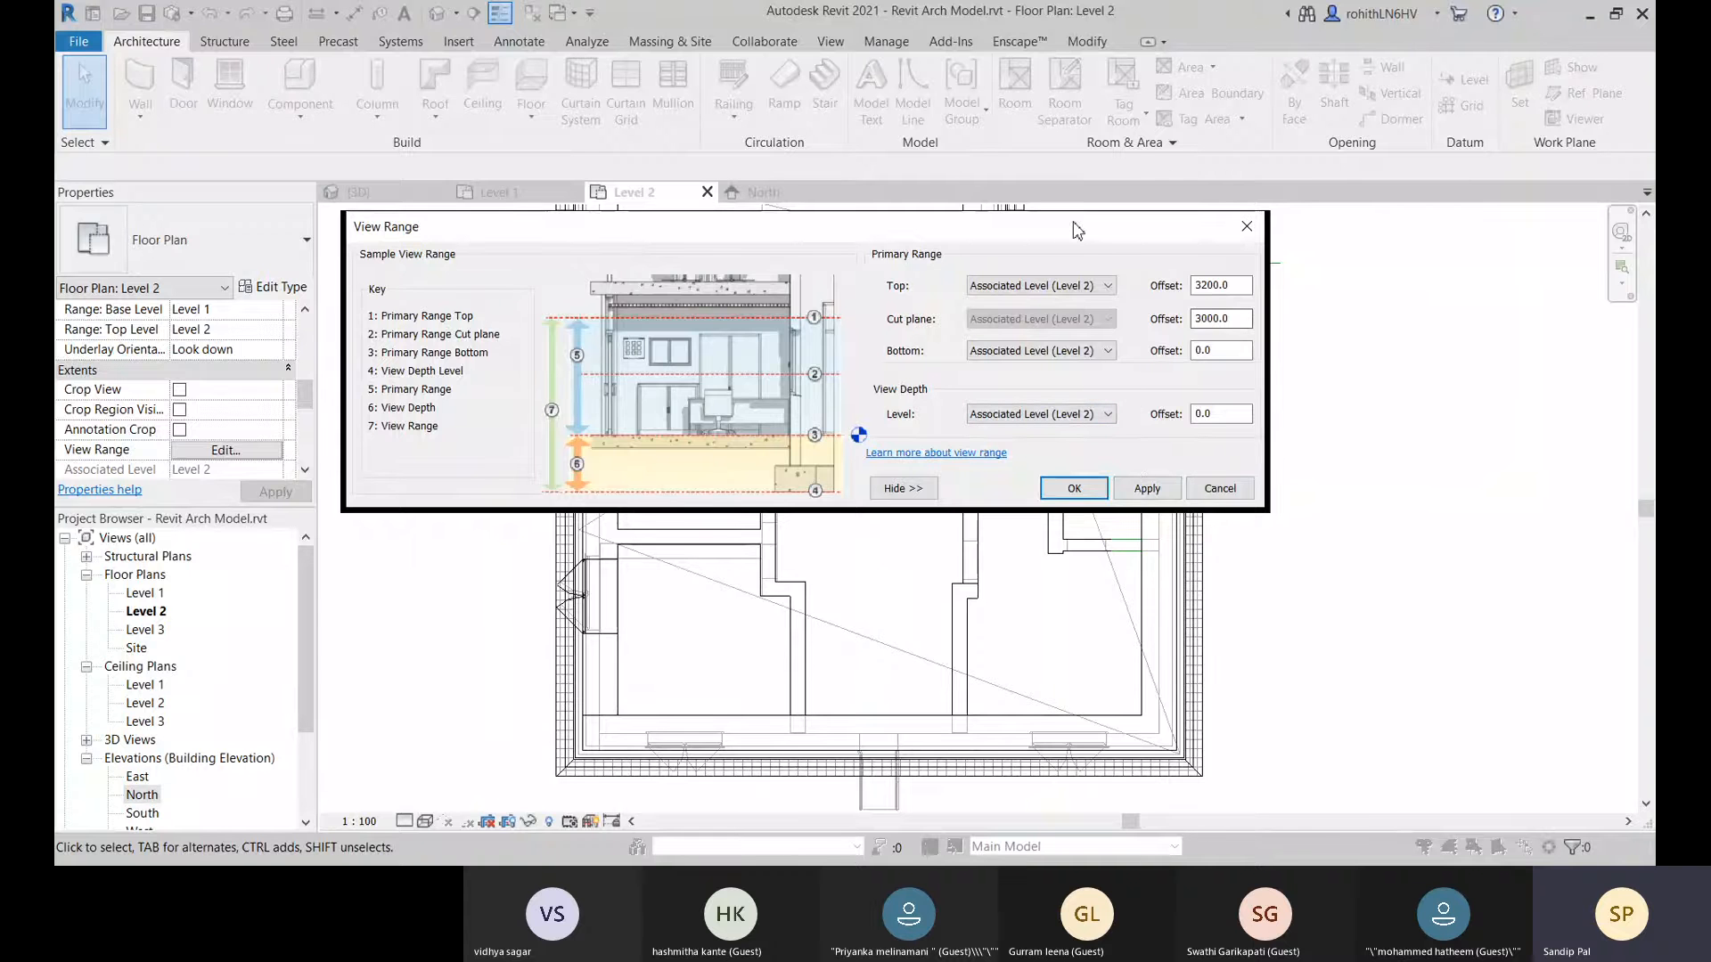
drag(1076, 229, 978, 235)
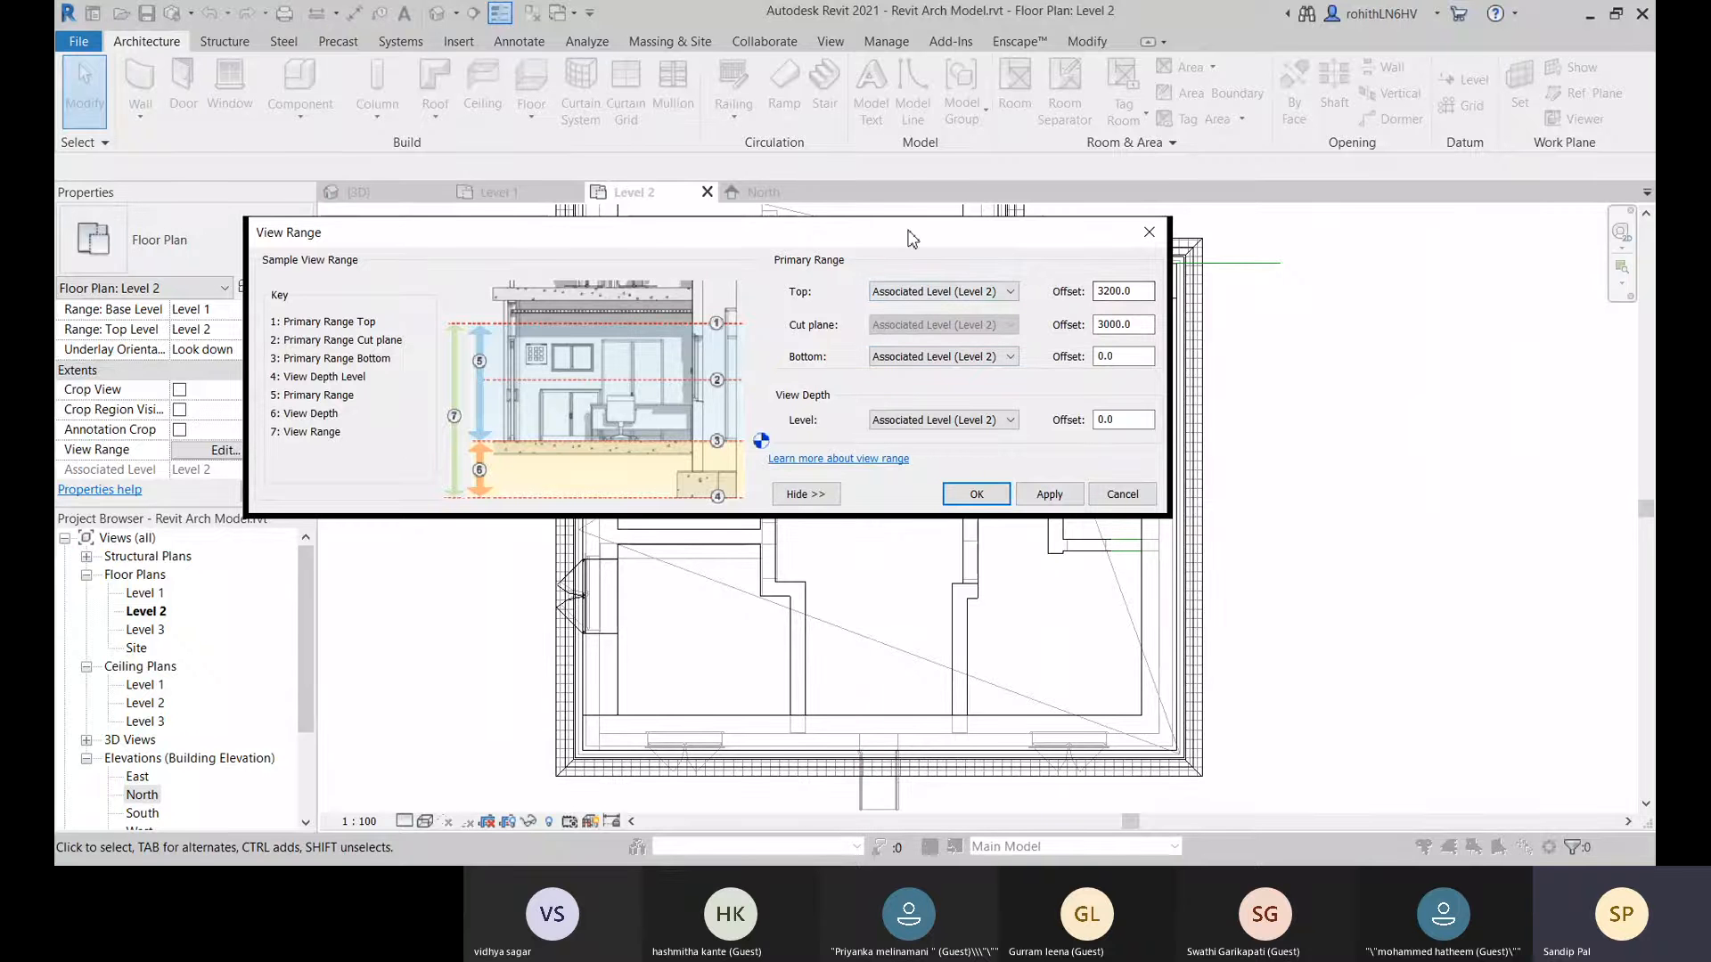
drag(911, 238, 515, 367)
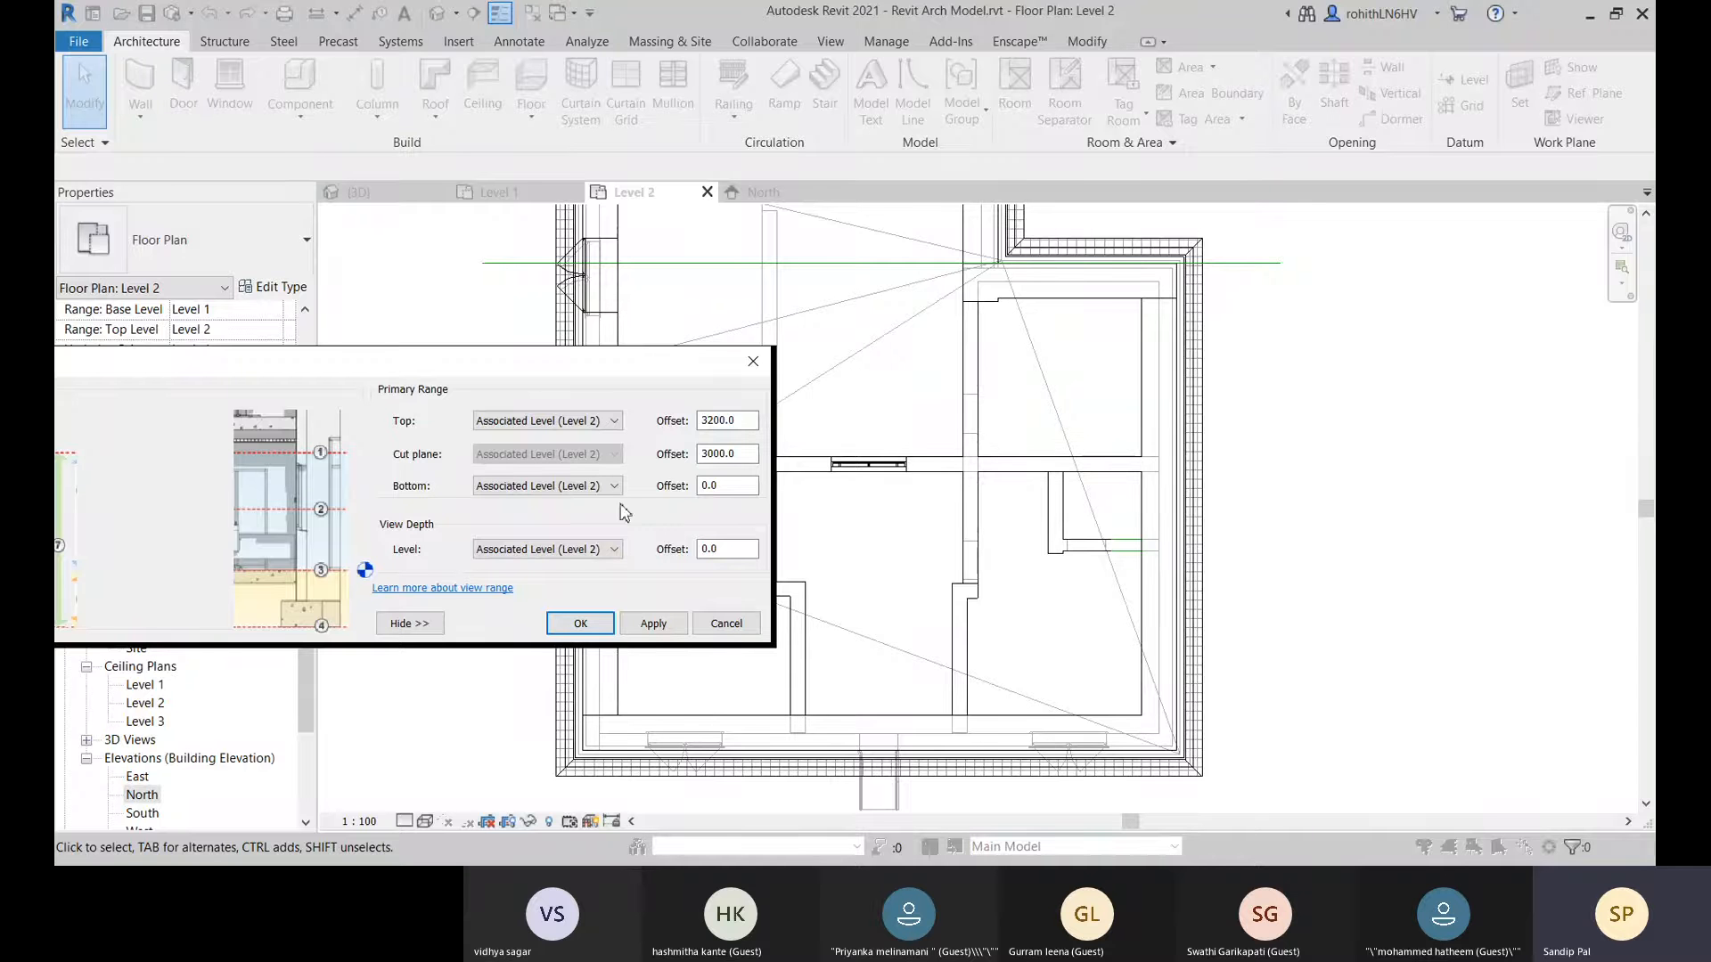
Set the cut plane offset of the Level 2 floor plan to 6000 and try applying it.
double_click(739, 456)
text(600)
drag(416, 373, 457, 365)
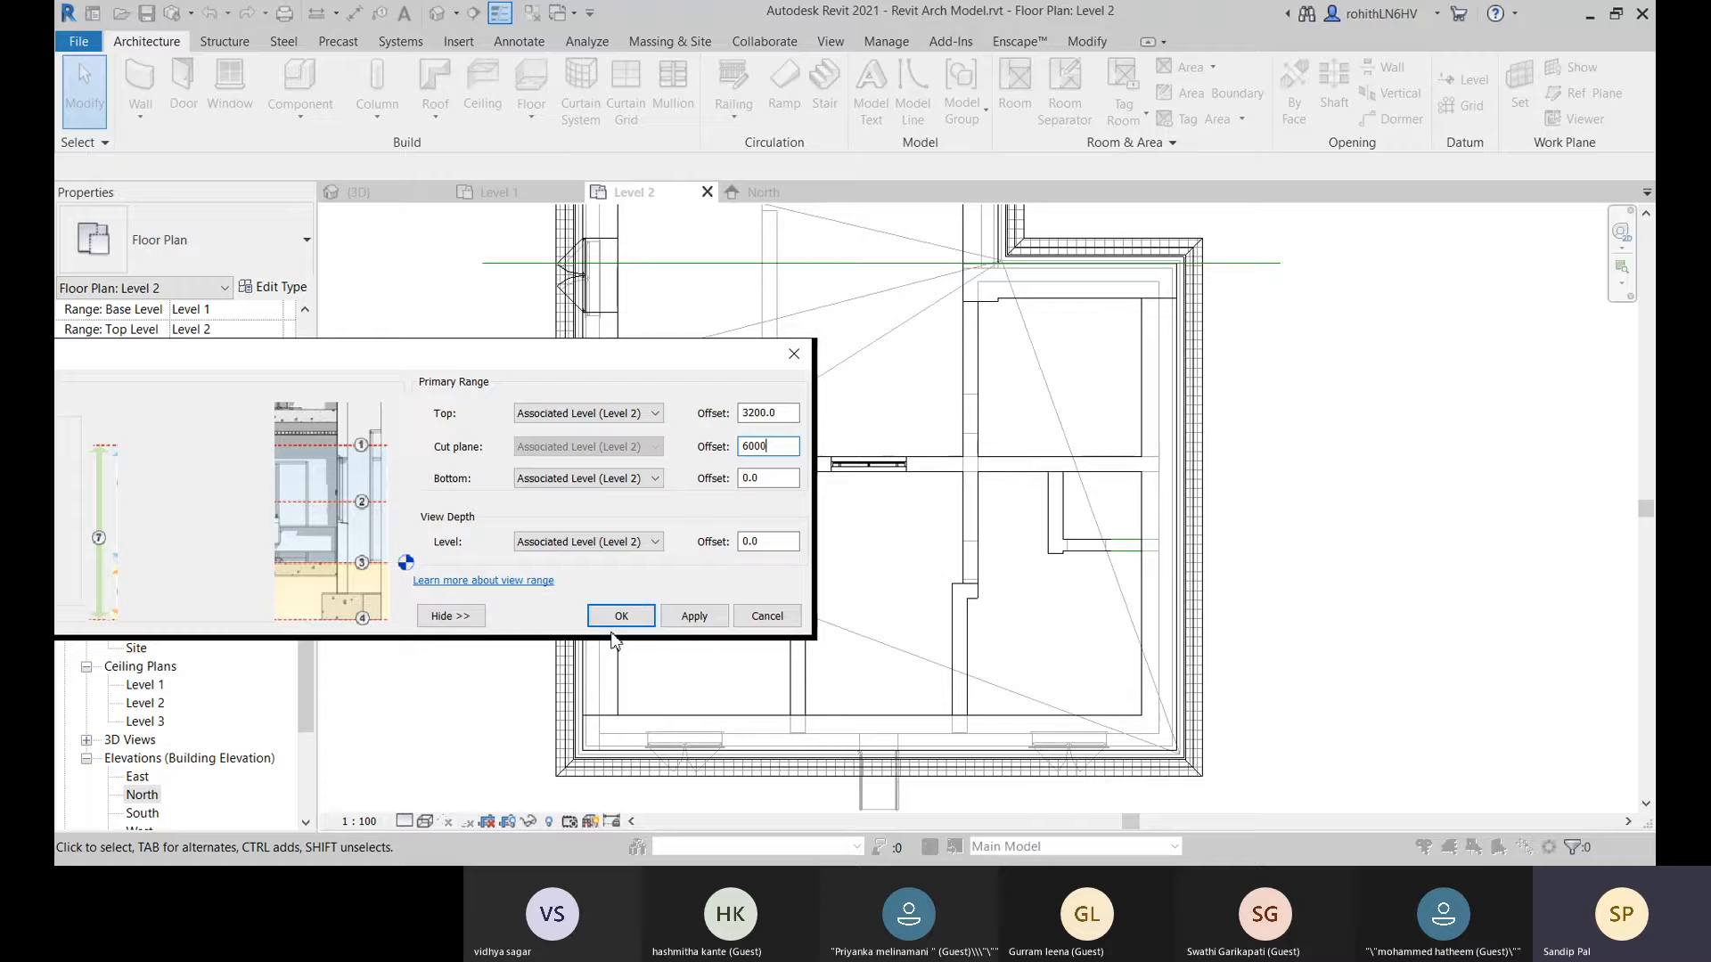
click(700, 620)
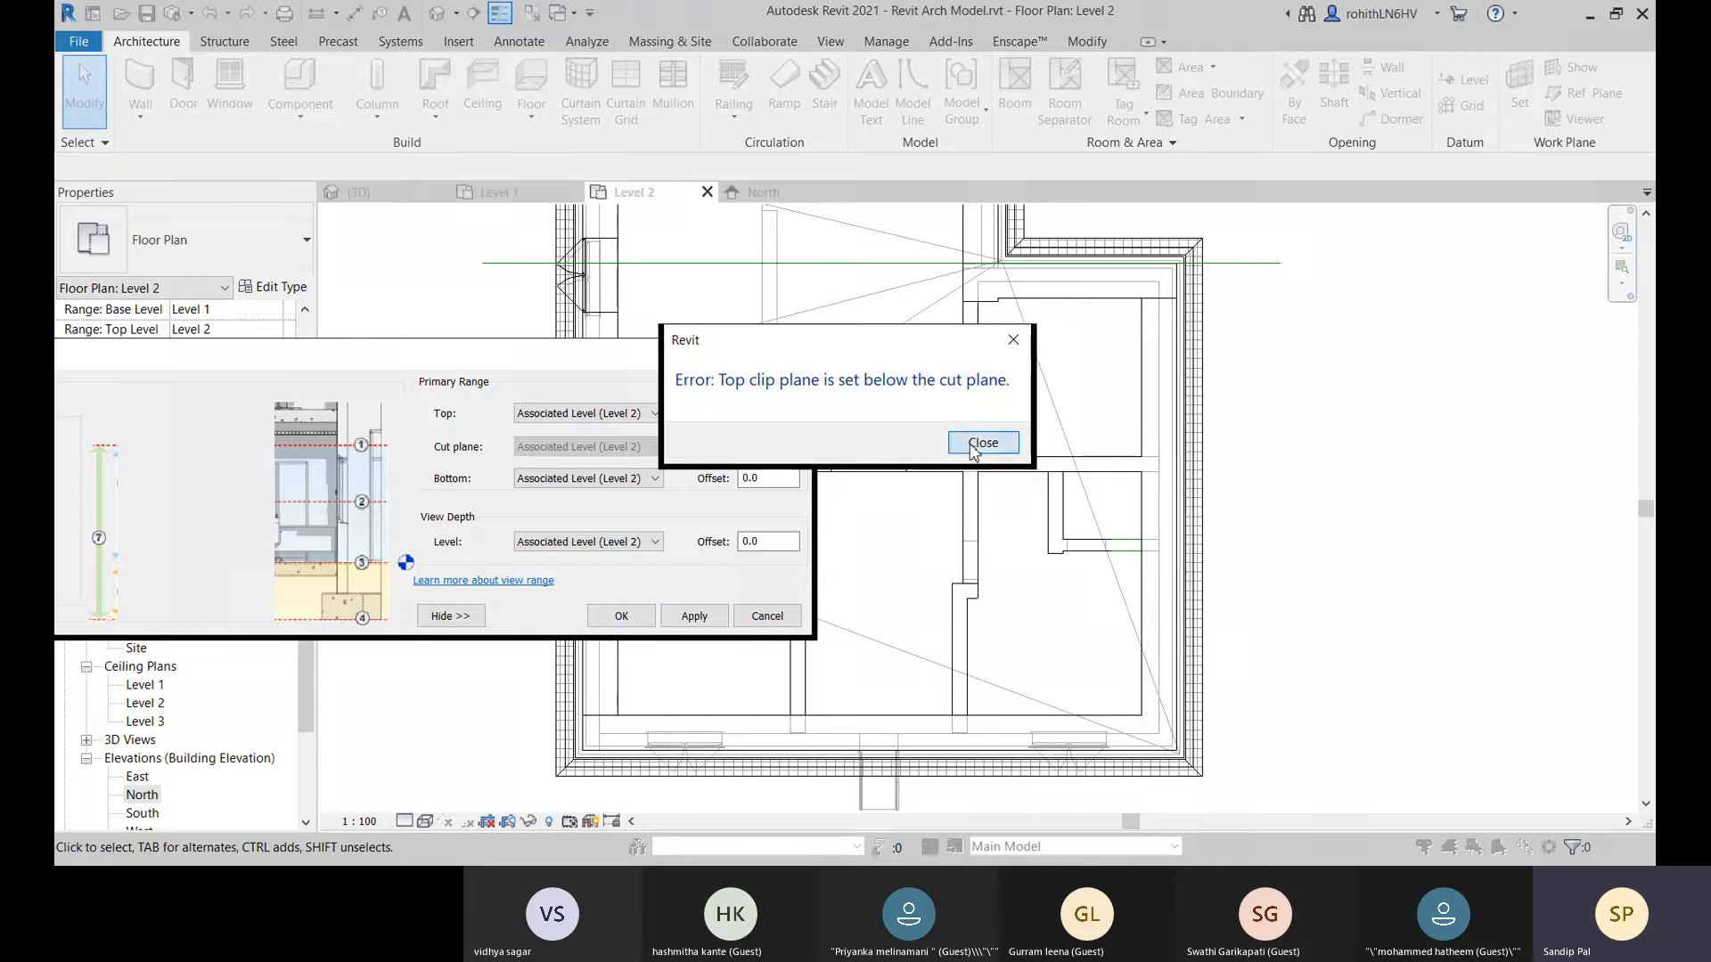
click(972, 452)
Raise the primary range's top offset above the cut plane and apply the view range to the Level 2 floor plan.
drag(786, 415, 737, 417)
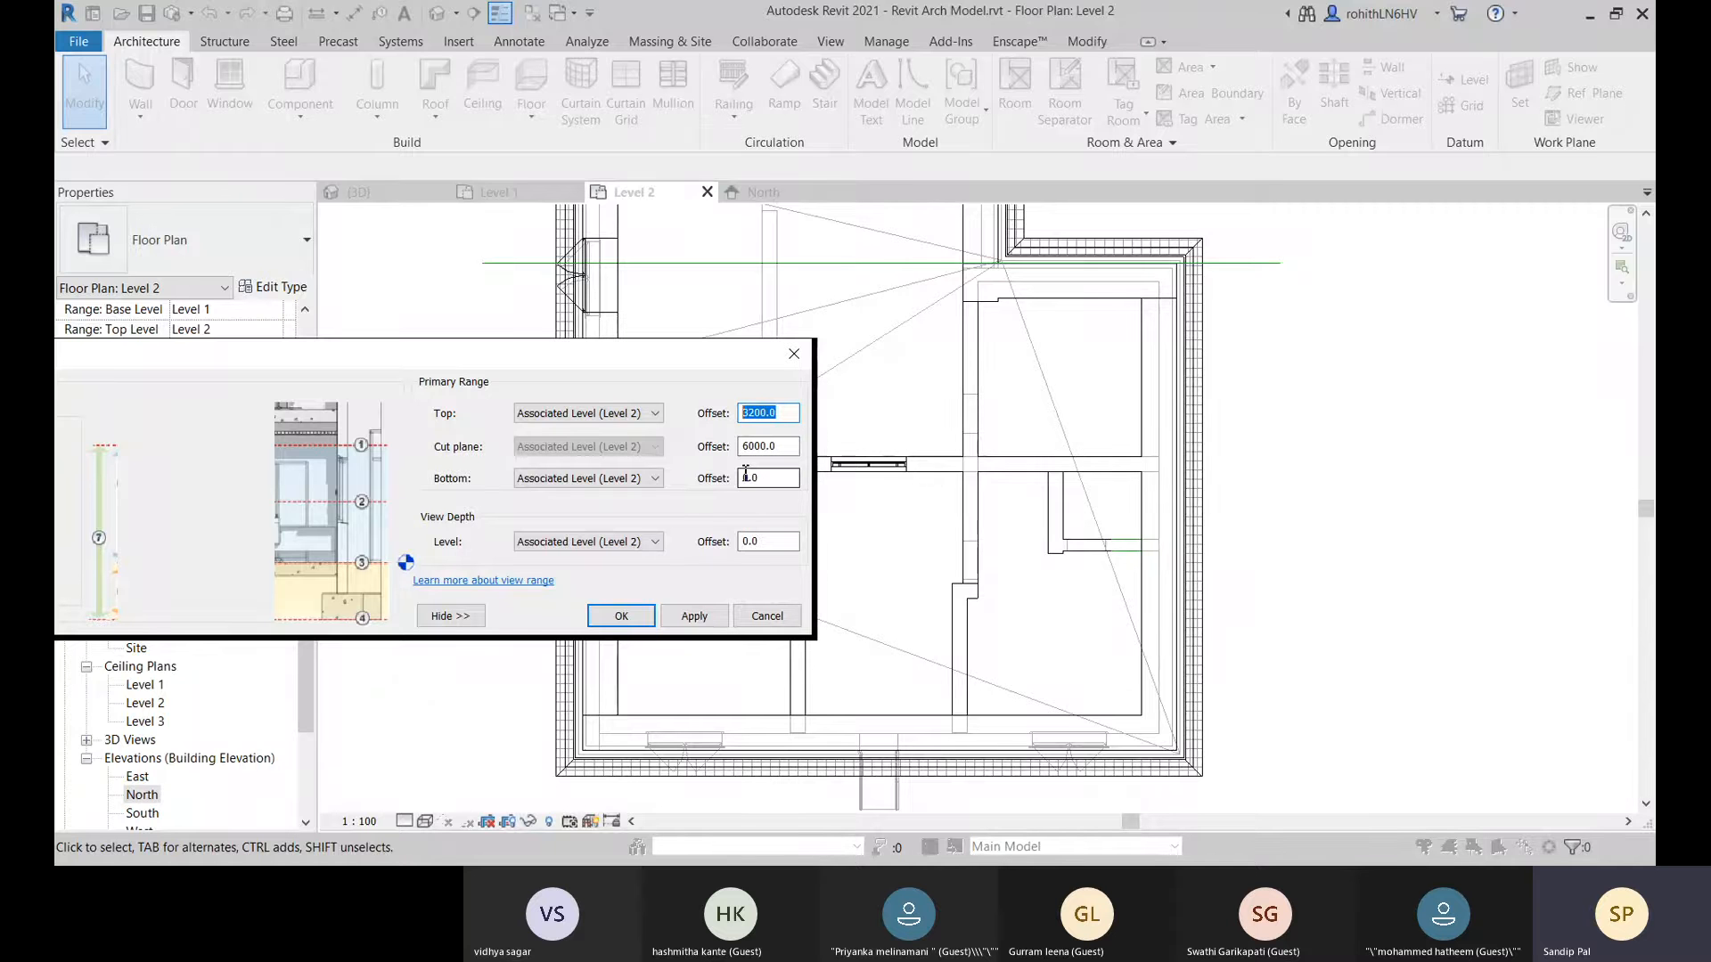
text(605)
click(695, 616)
click(622, 616)
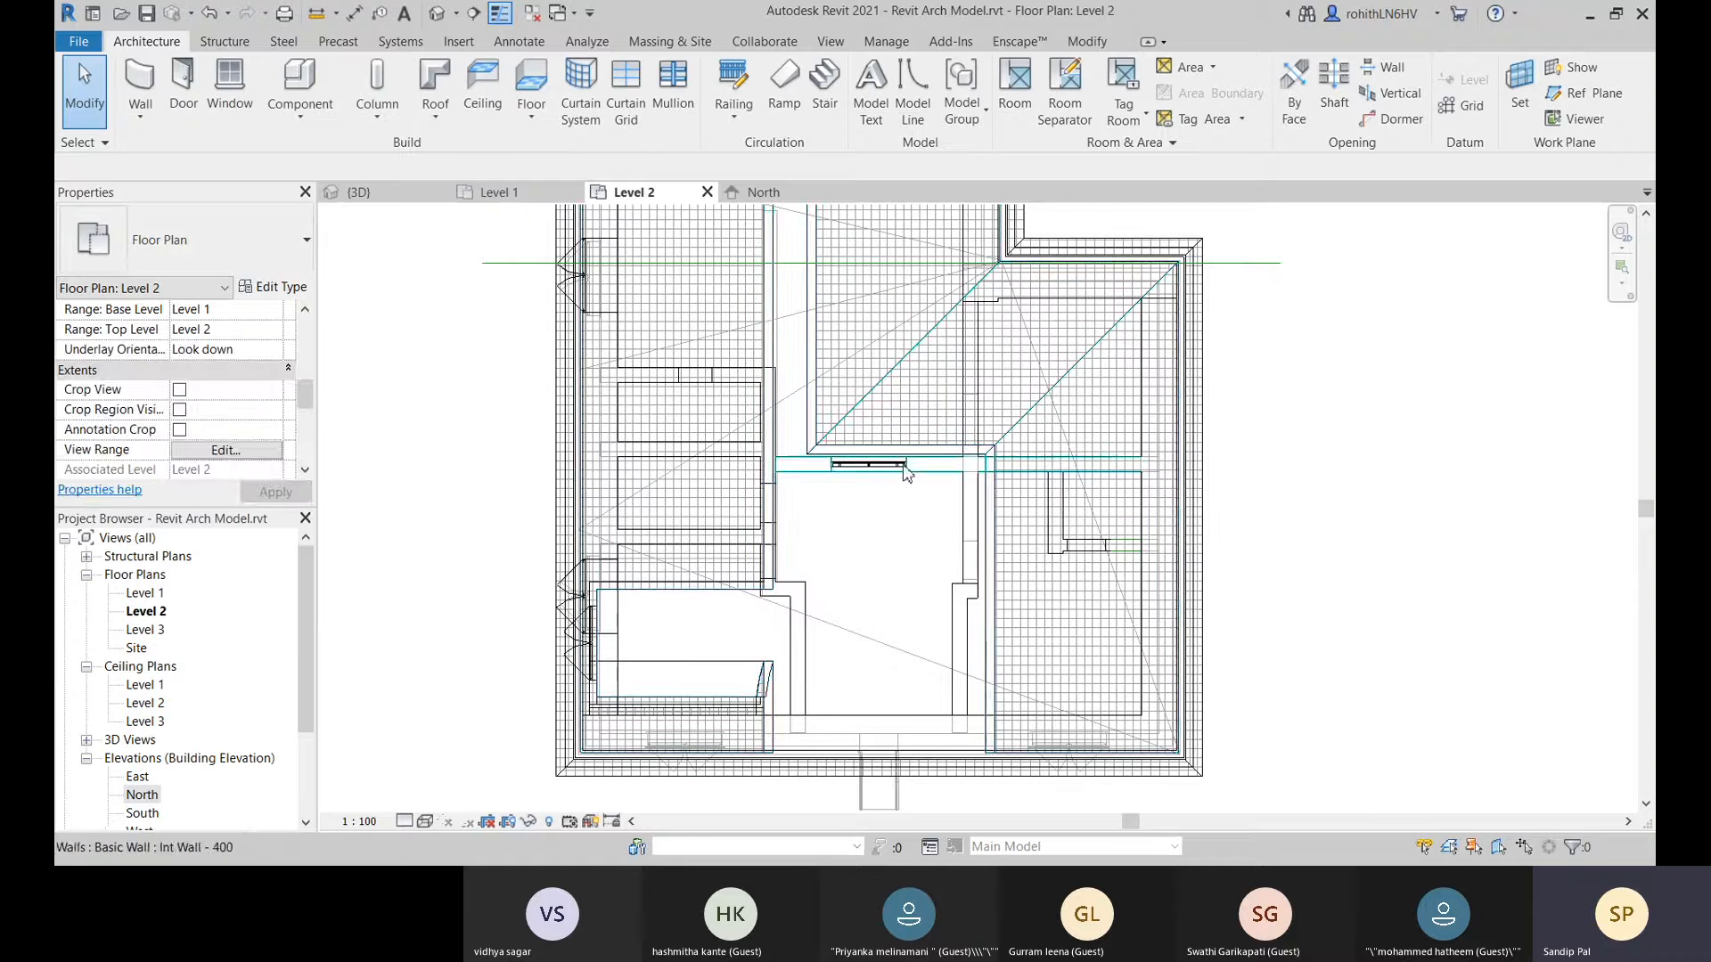
Turn on Crop View and Crop Region Visible for the Level 2 floor plan.
scroll(987, 428, down, 1)
middle_drag(987, 428, 861, 493)
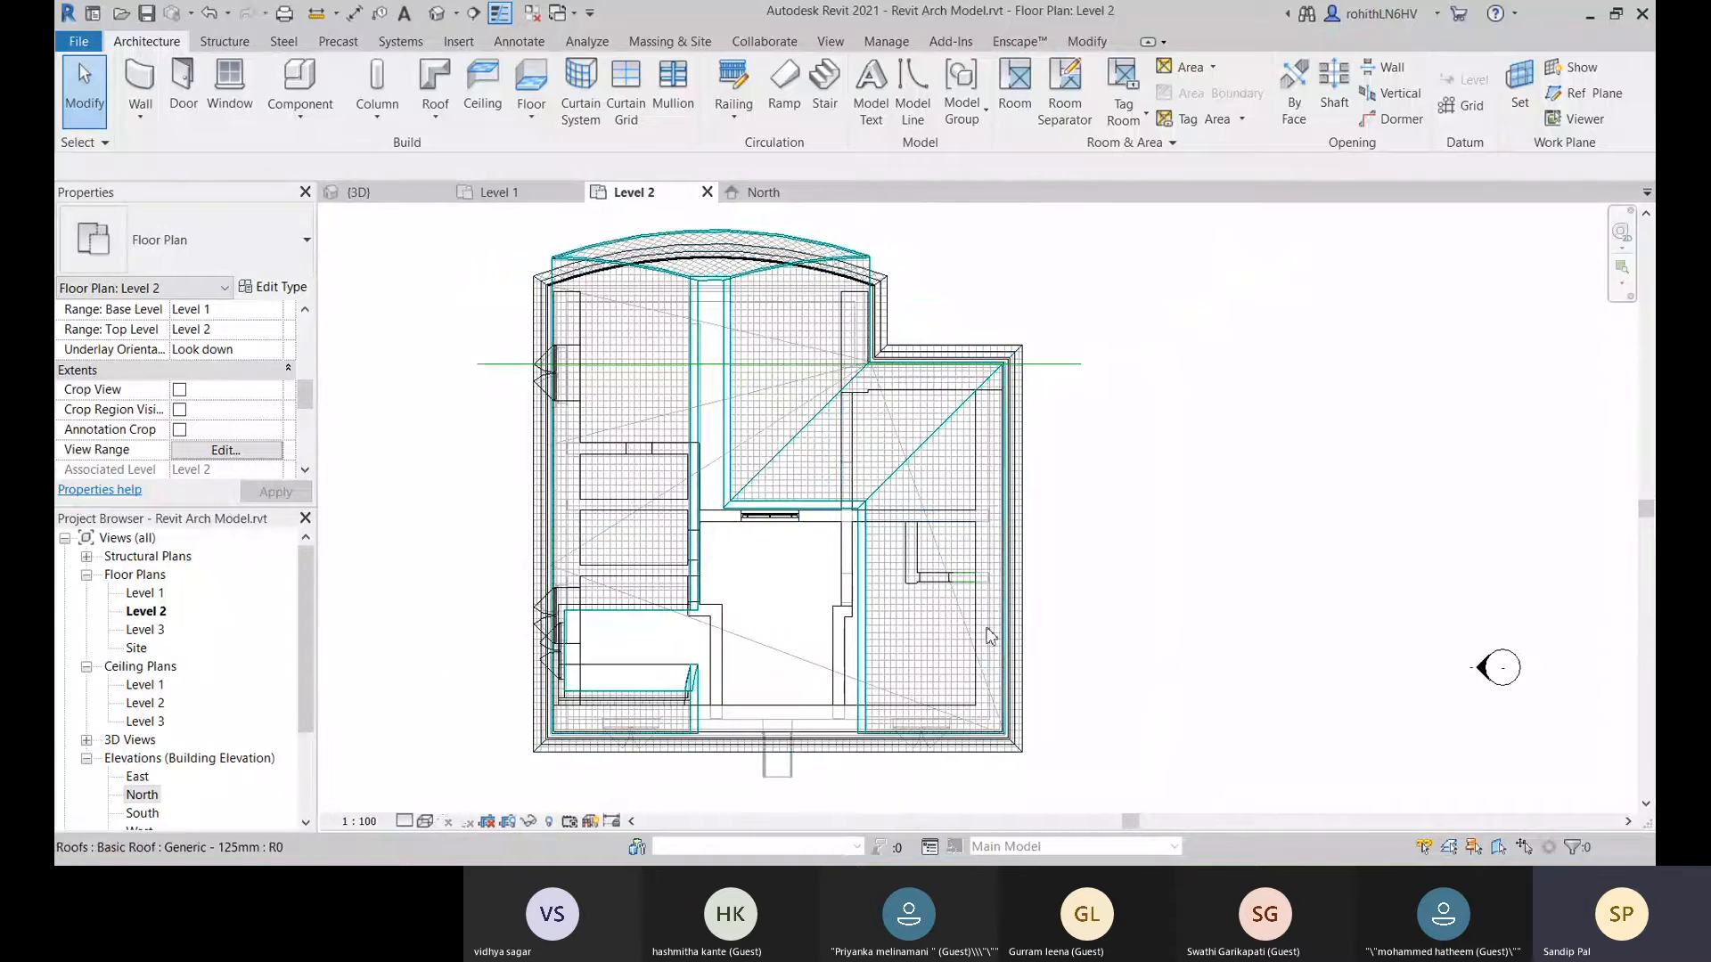
middle_drag(1020, 578, 1029, 551)
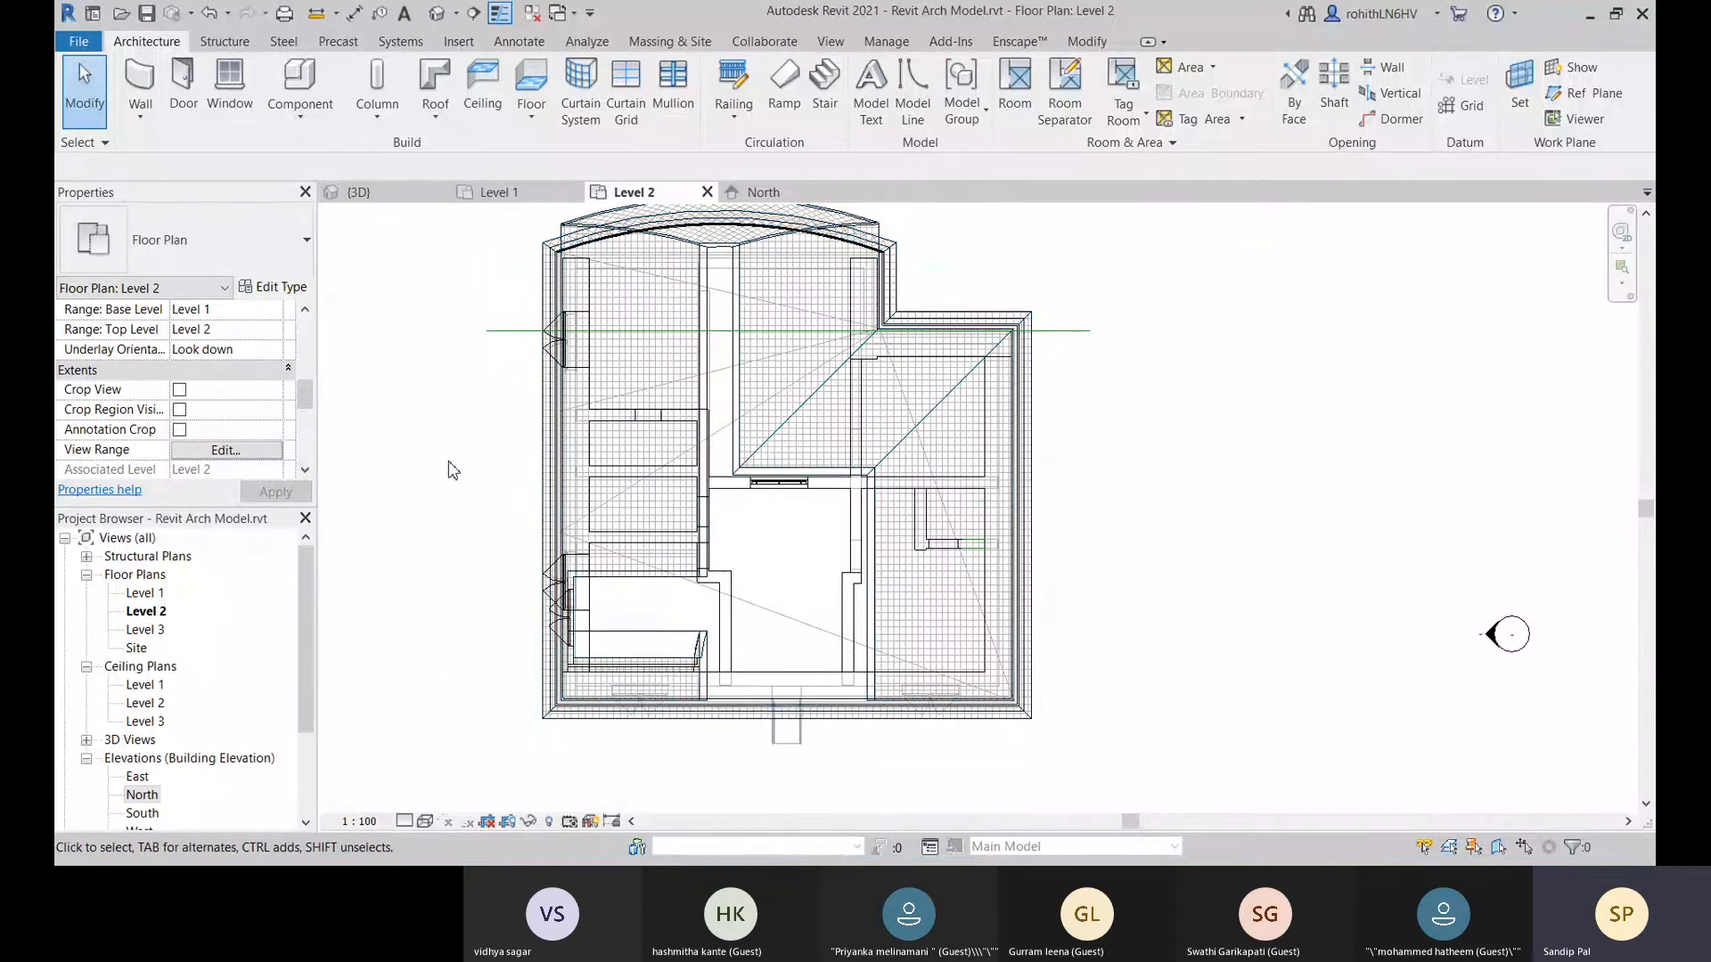
scroll(449, 469, down, 3)
middle_drag(451, 481, 656, 478)
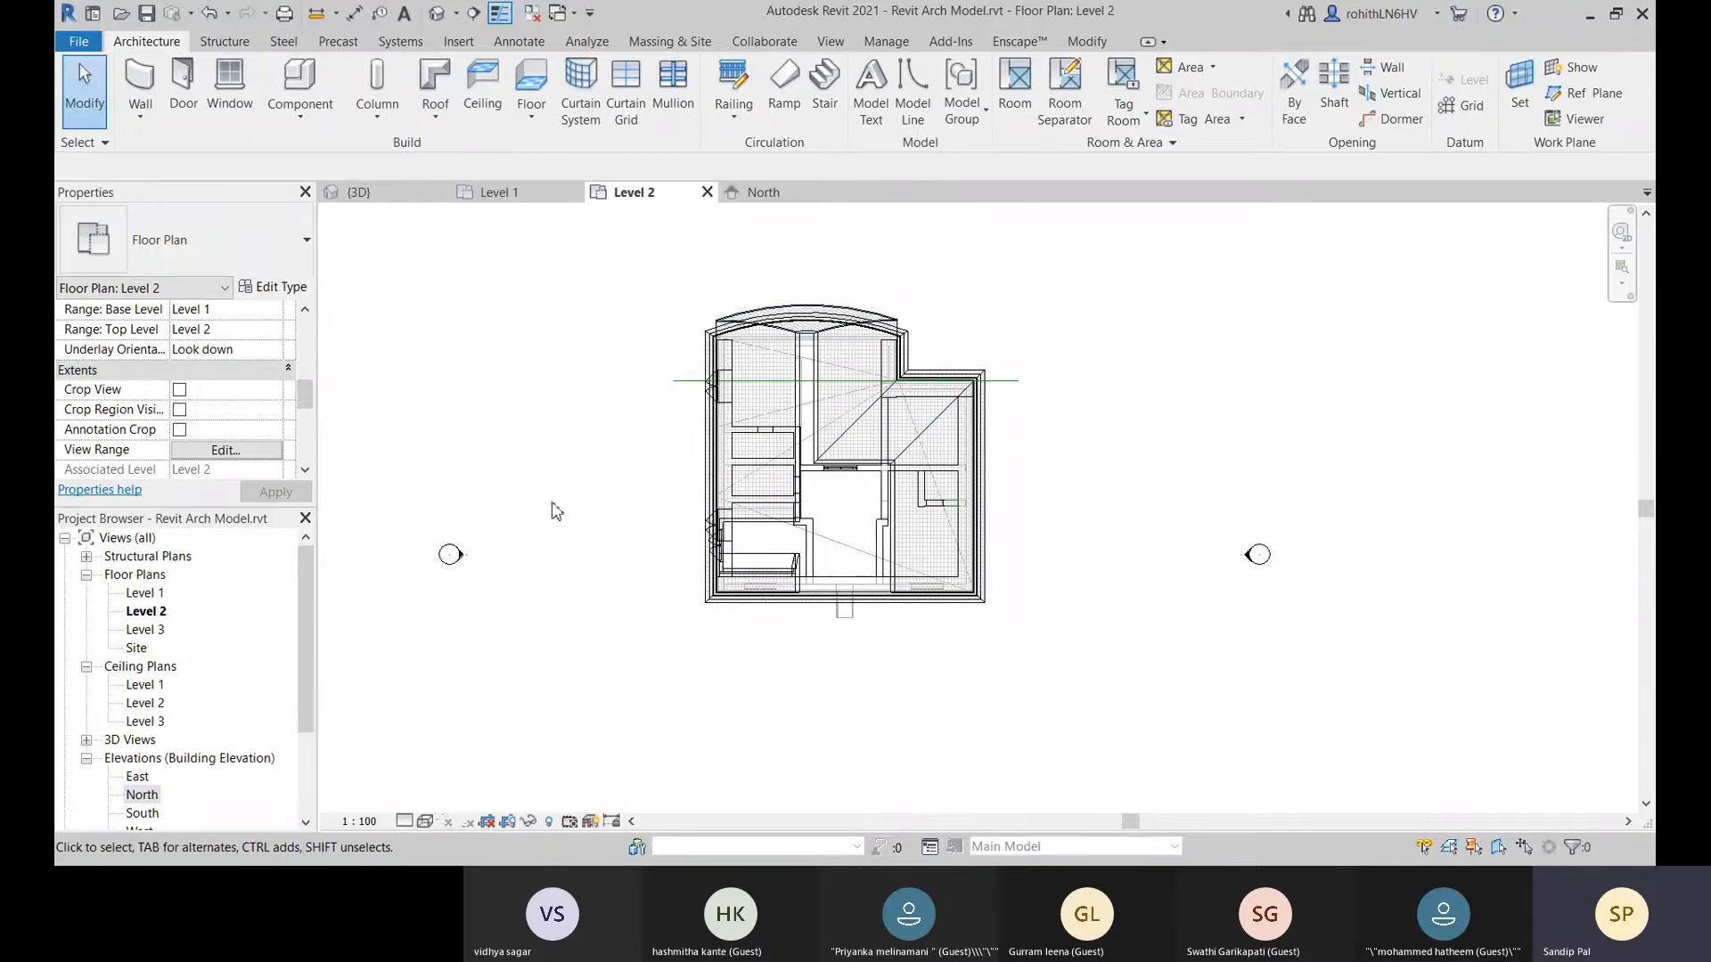
scroll(520, 483, down, 4)
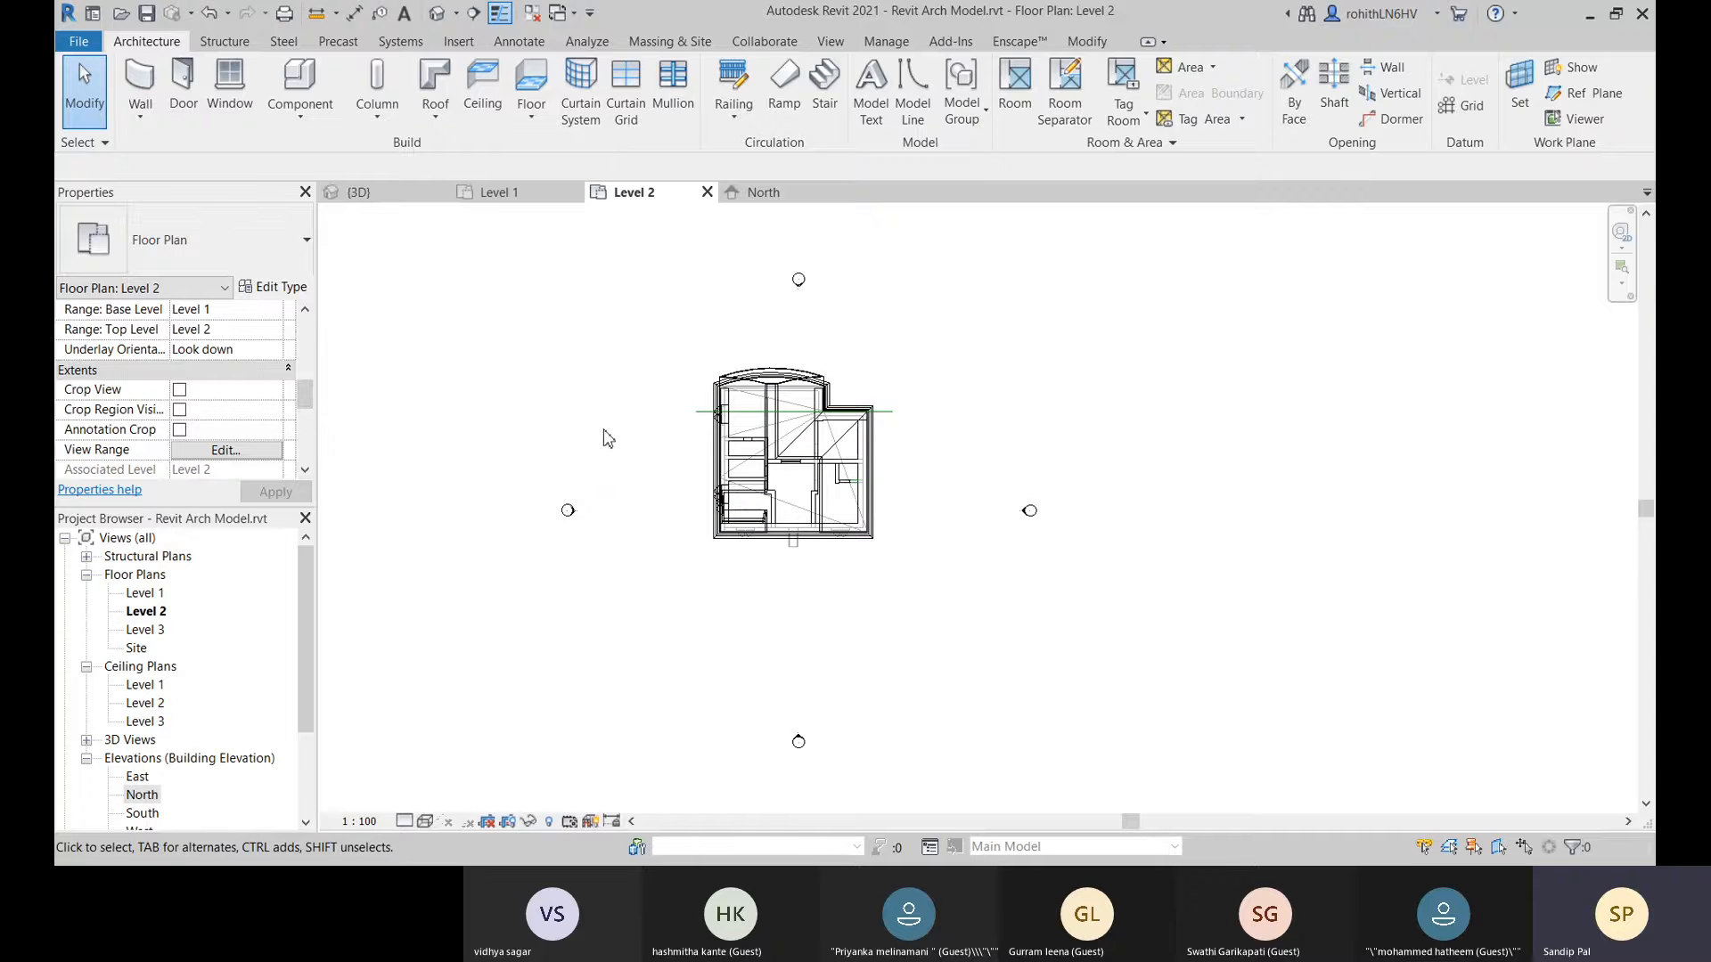
scroll(804, 370, up, 1)
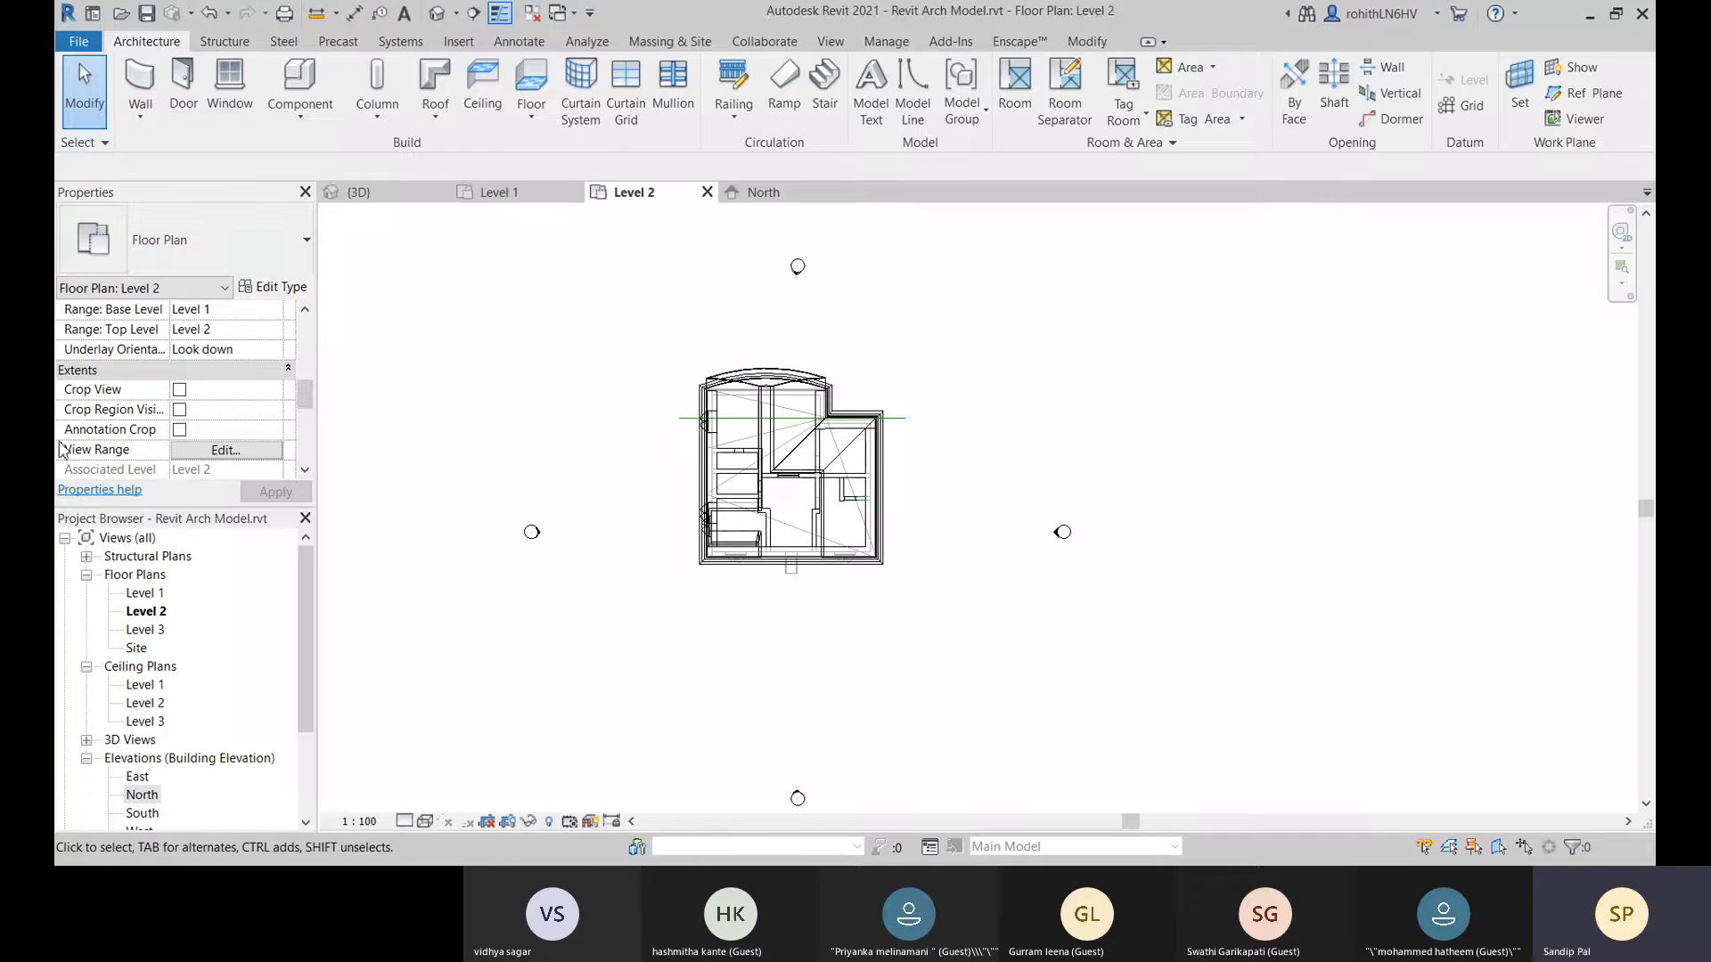
click(179, 411)
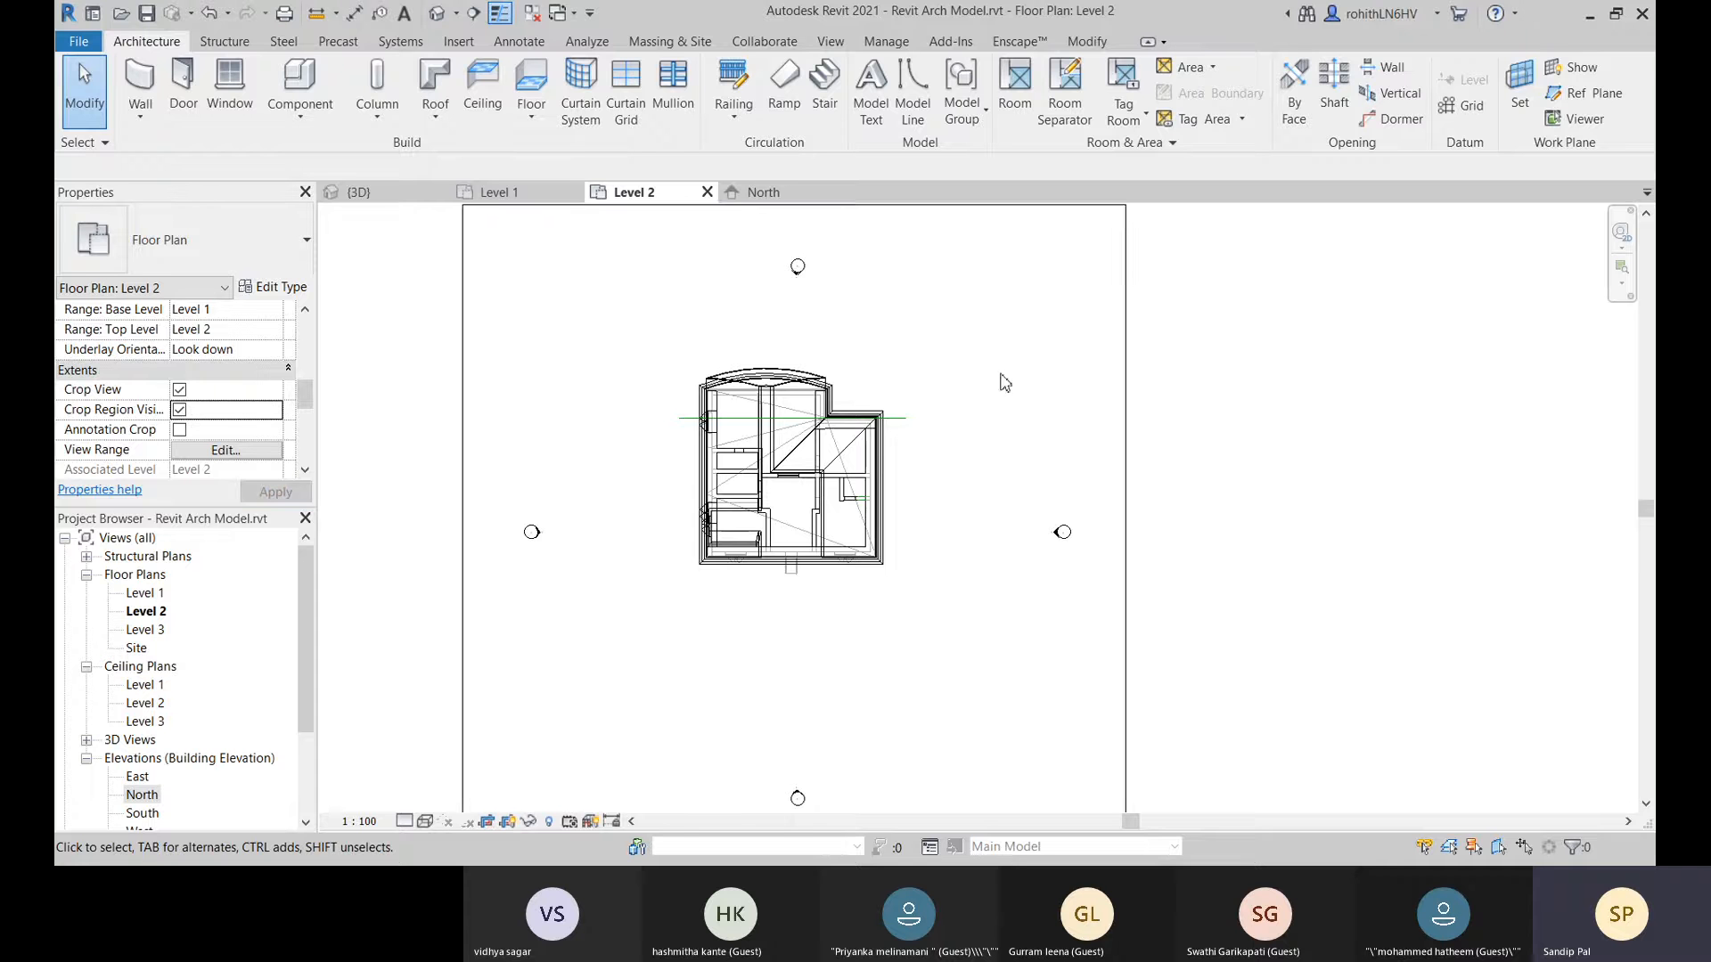
scroll(1006, 383, down, 1)
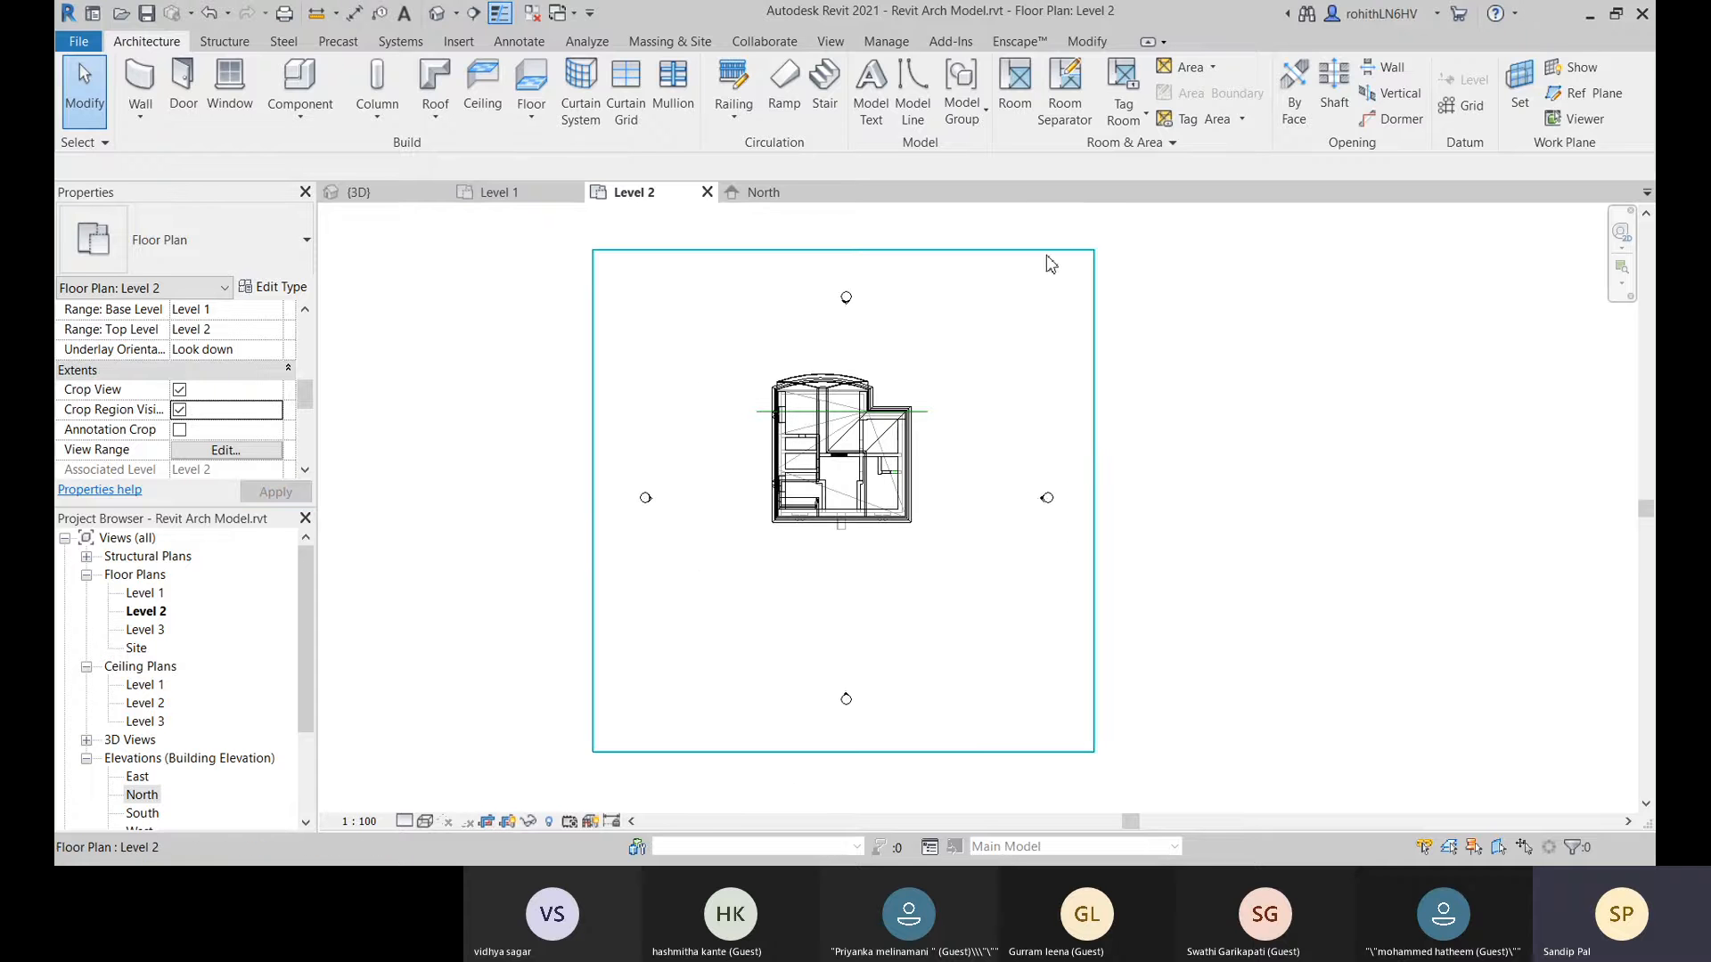
Shrink the Level 2 crop region on all four sides so that it encloses only the western part of the building.
click(930, 759)
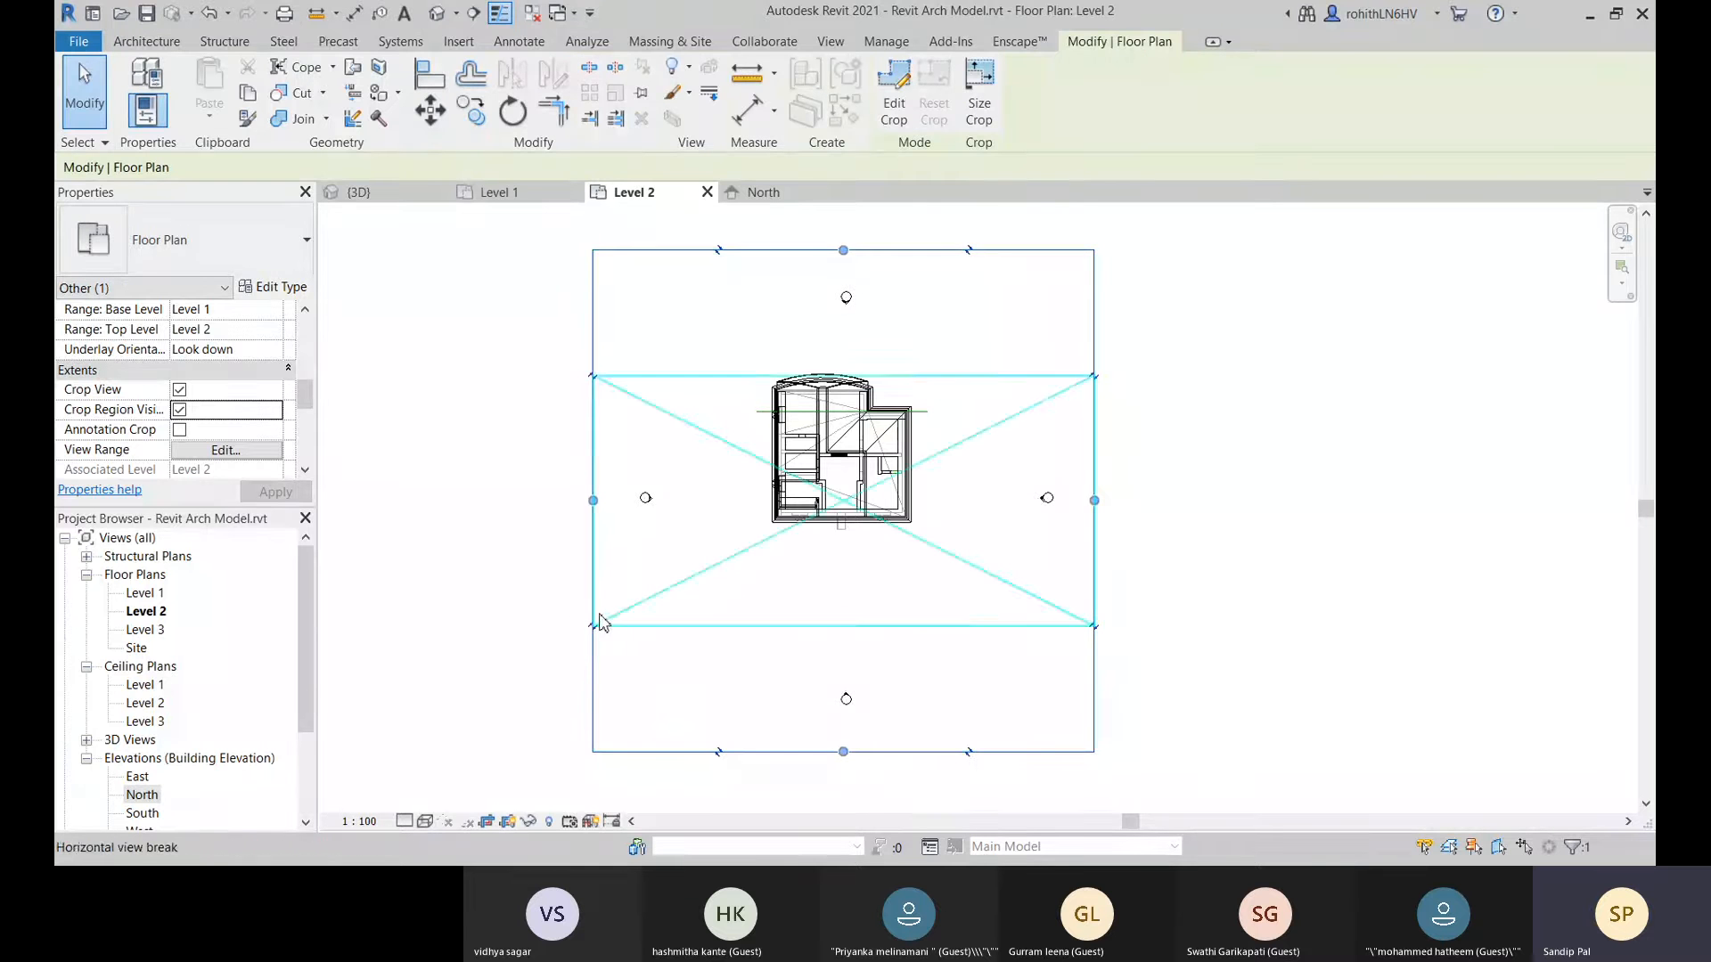
click(602, 622)
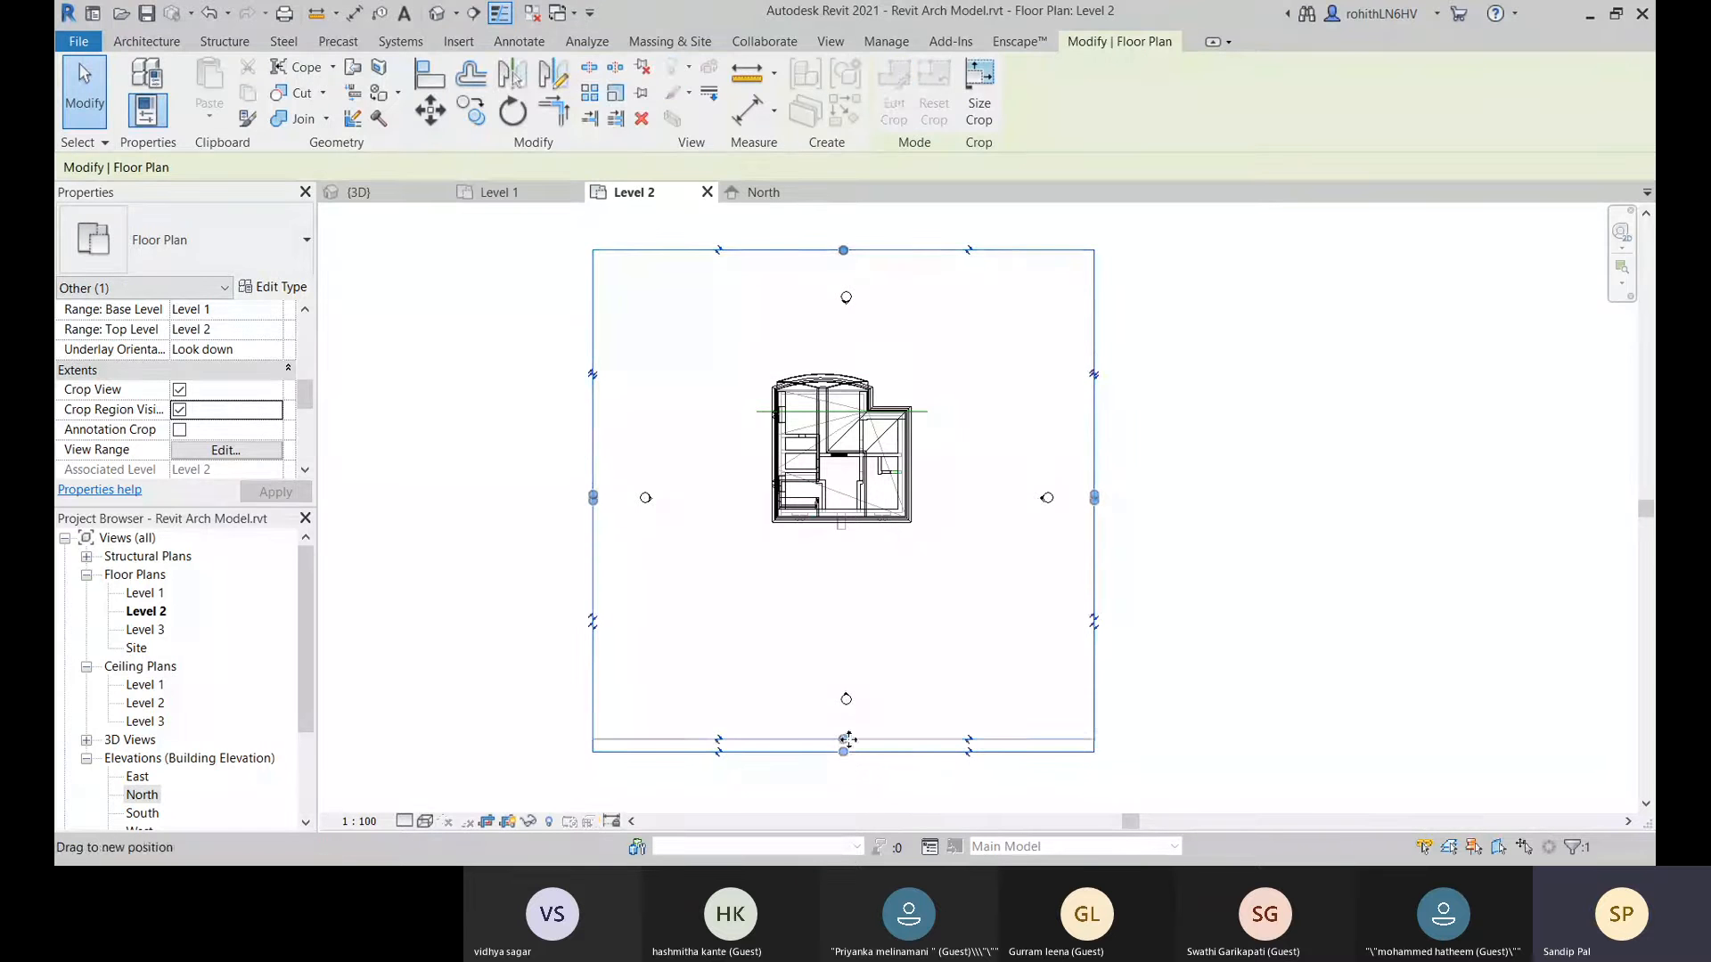
drag(848, 739, 856, 581)
drag(1095, 415, 848, 418)
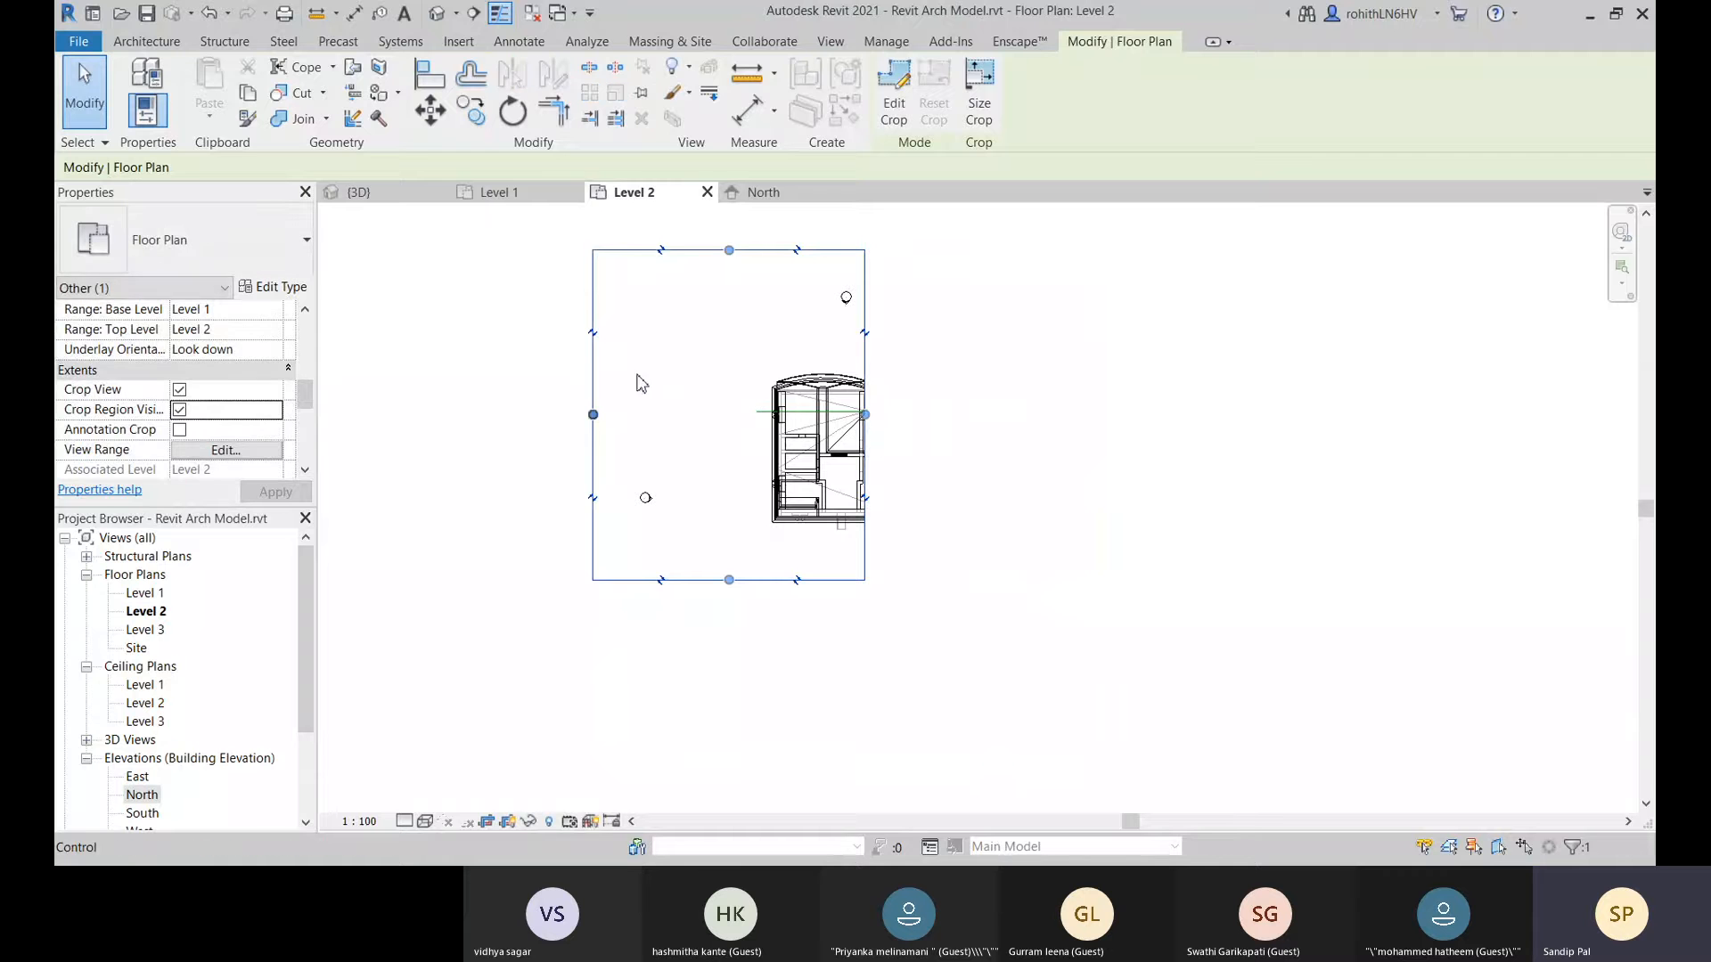
drag(595, 415, 735, 412)
drag(800, 250, 799, 346)
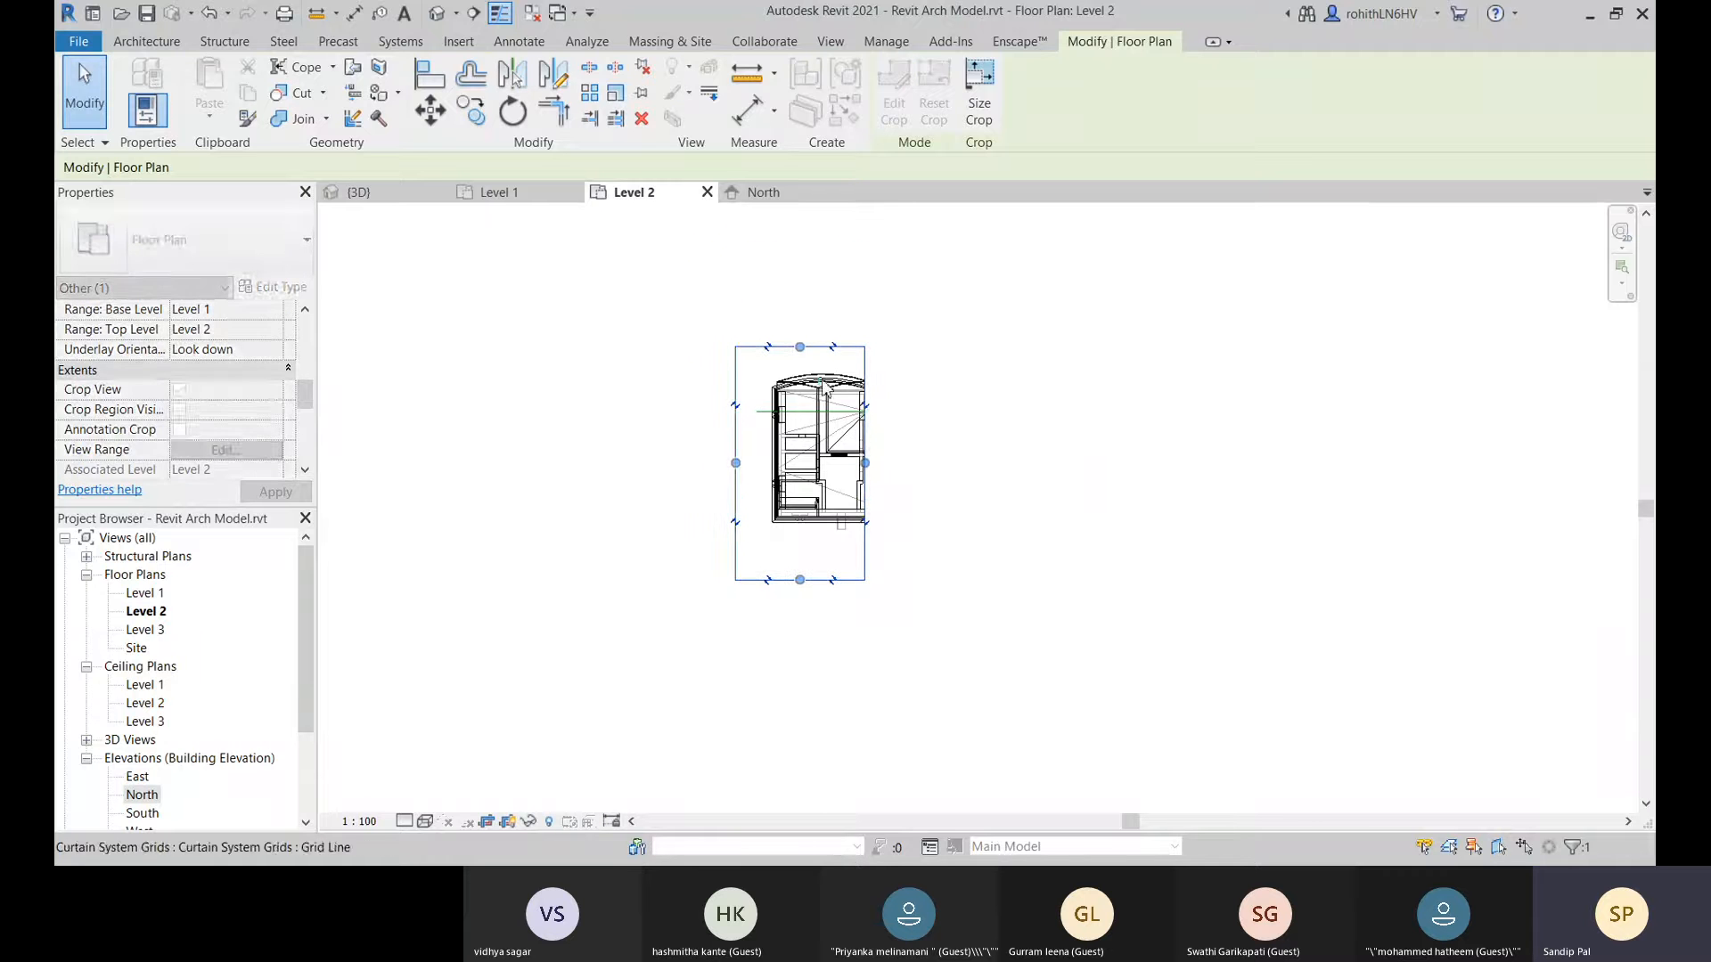
scroll(902, 393, up, 1)
middle_drag(926, 426, 953, 372)
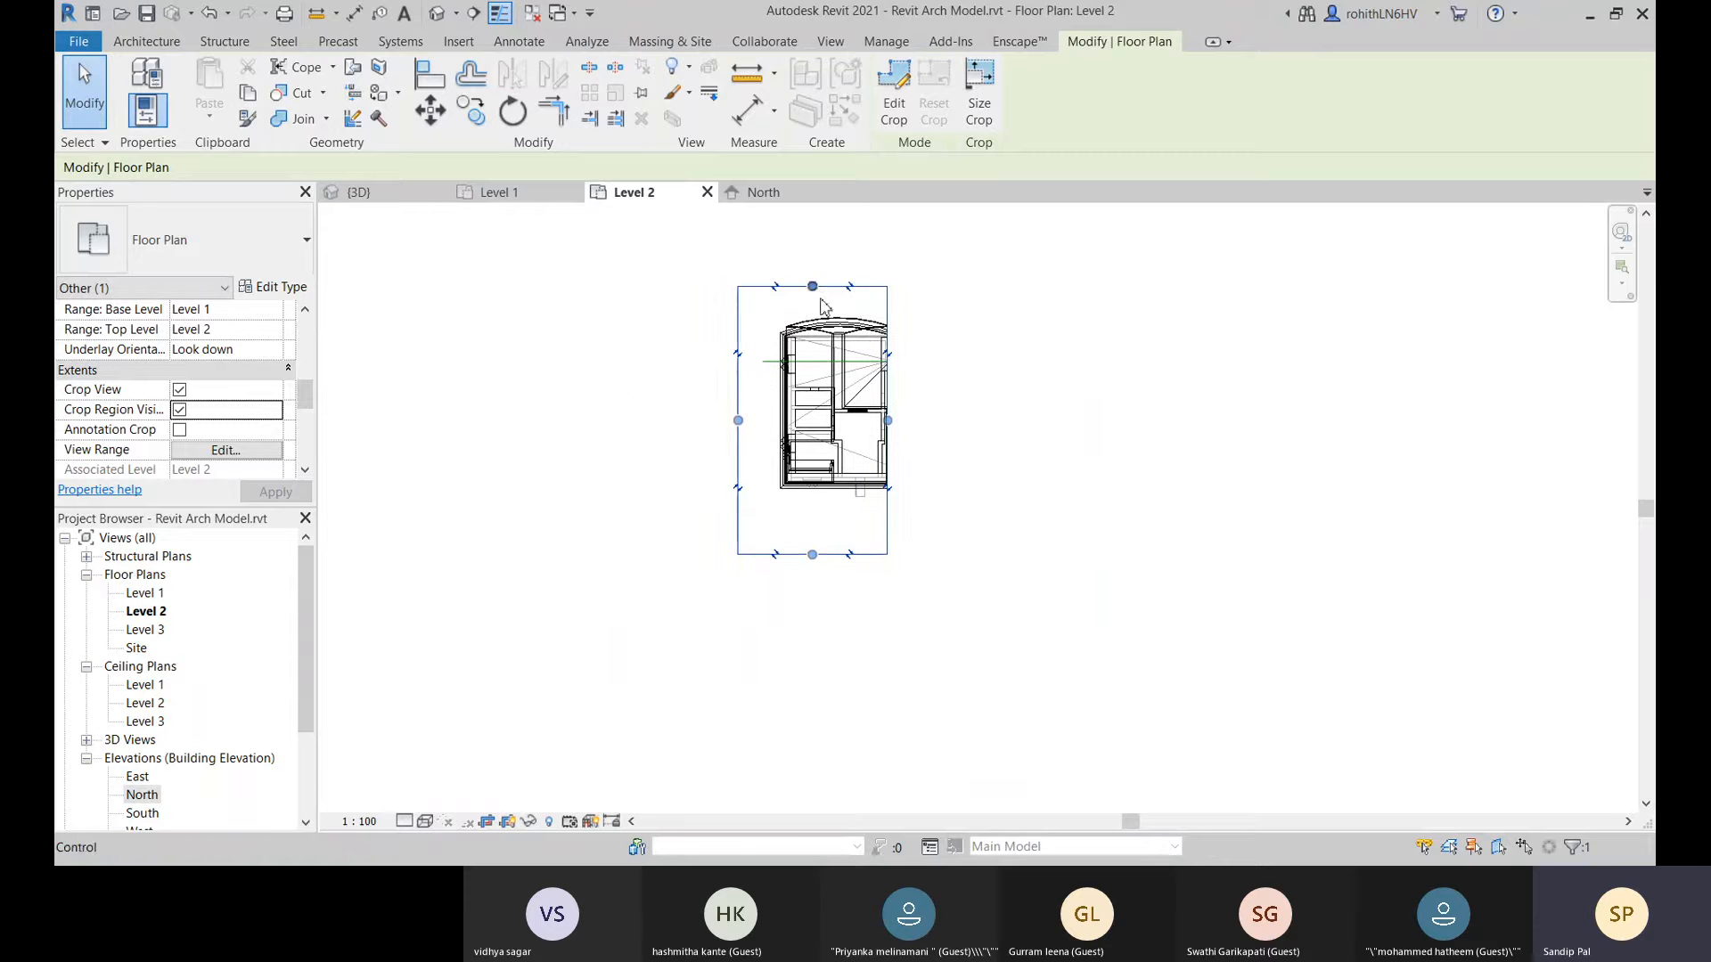
click(1074, 359)
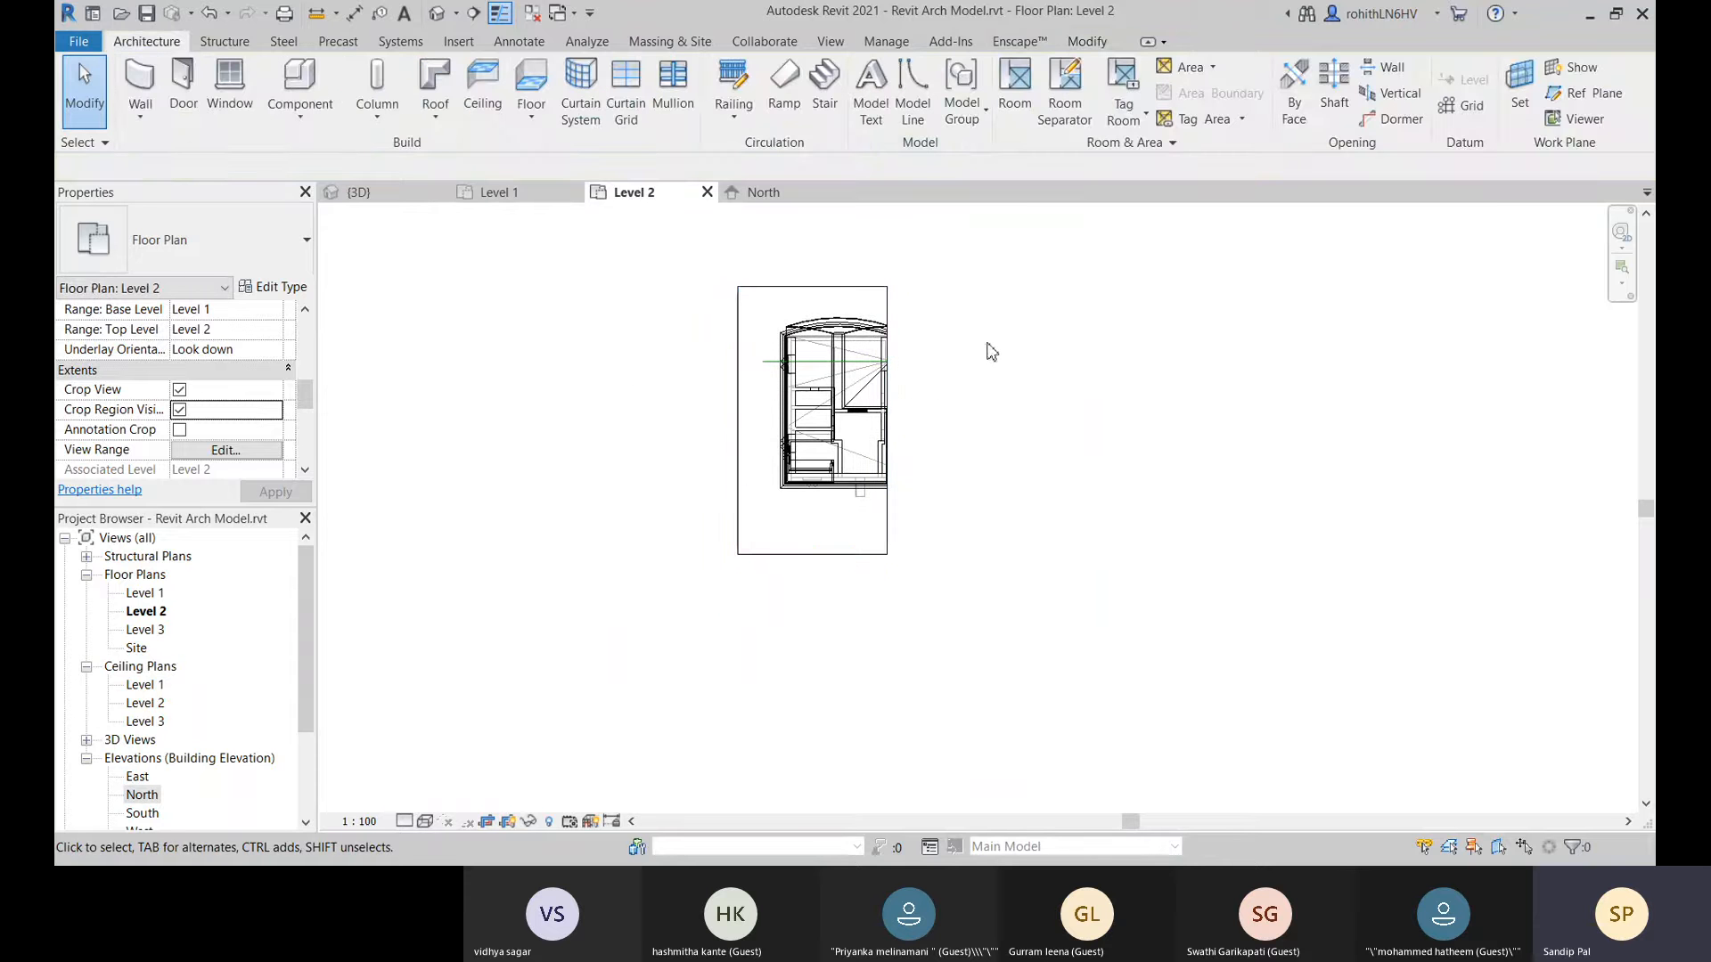
Turn off Crop Region Visible for the cropped Level 2 floor plan.
scroll(952, 346, up, 1)
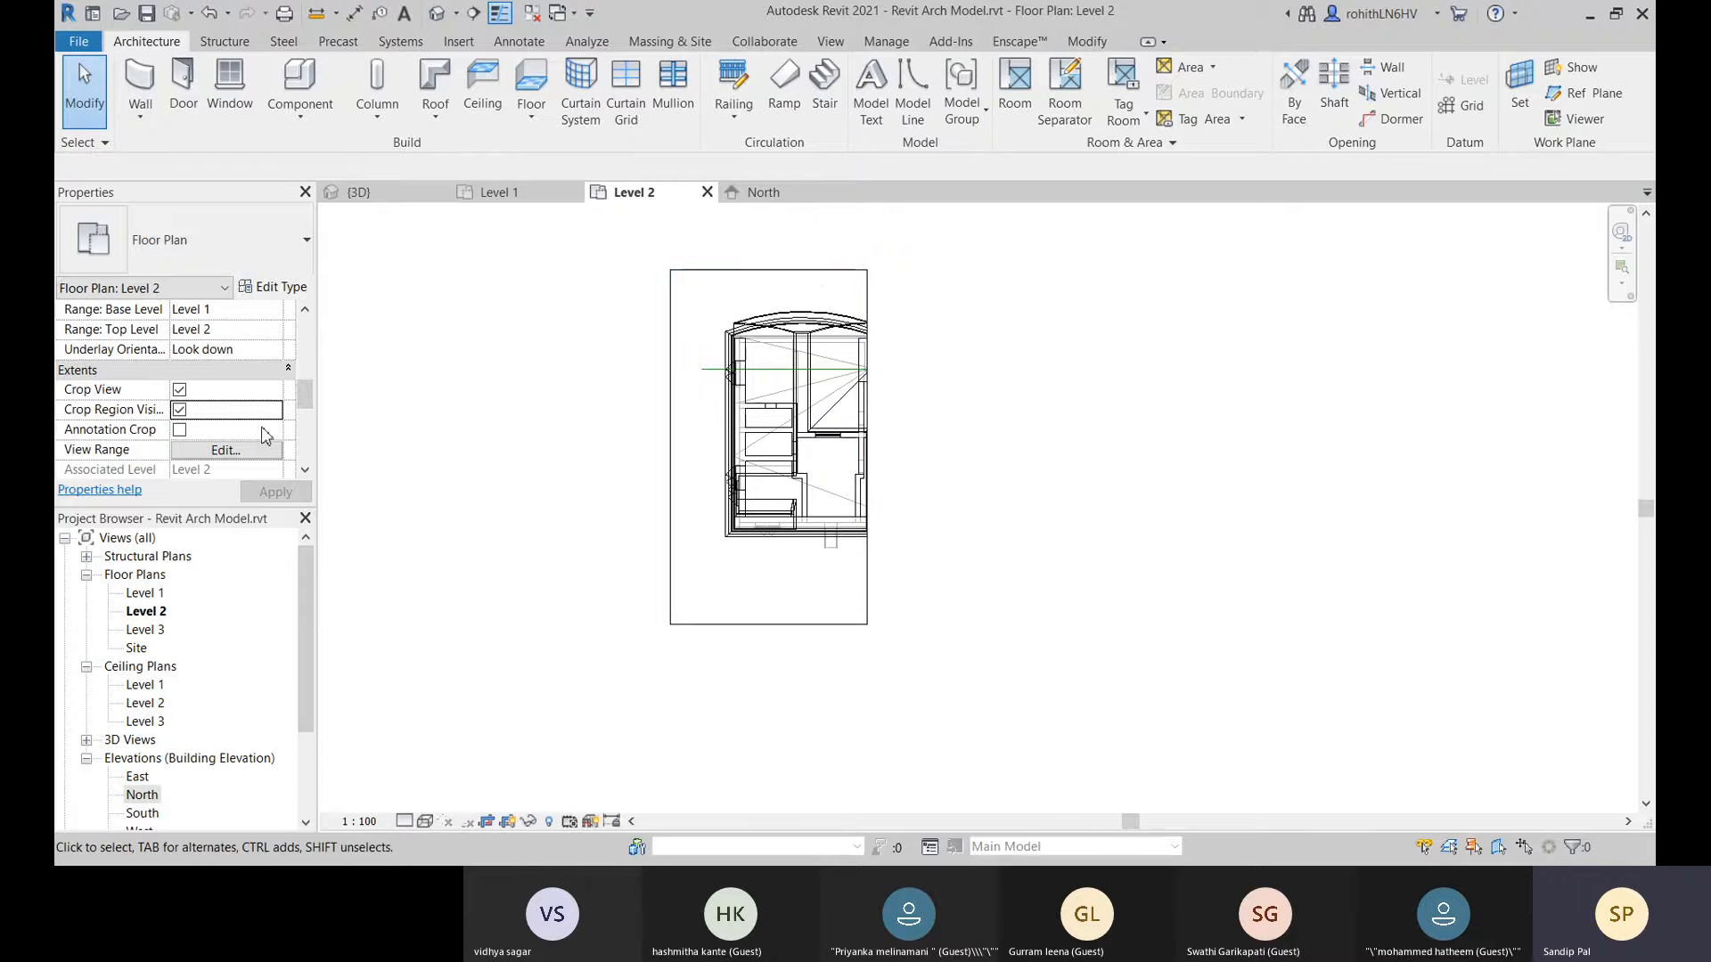
click(180, 412)
scroll(993, 467, down, 1)
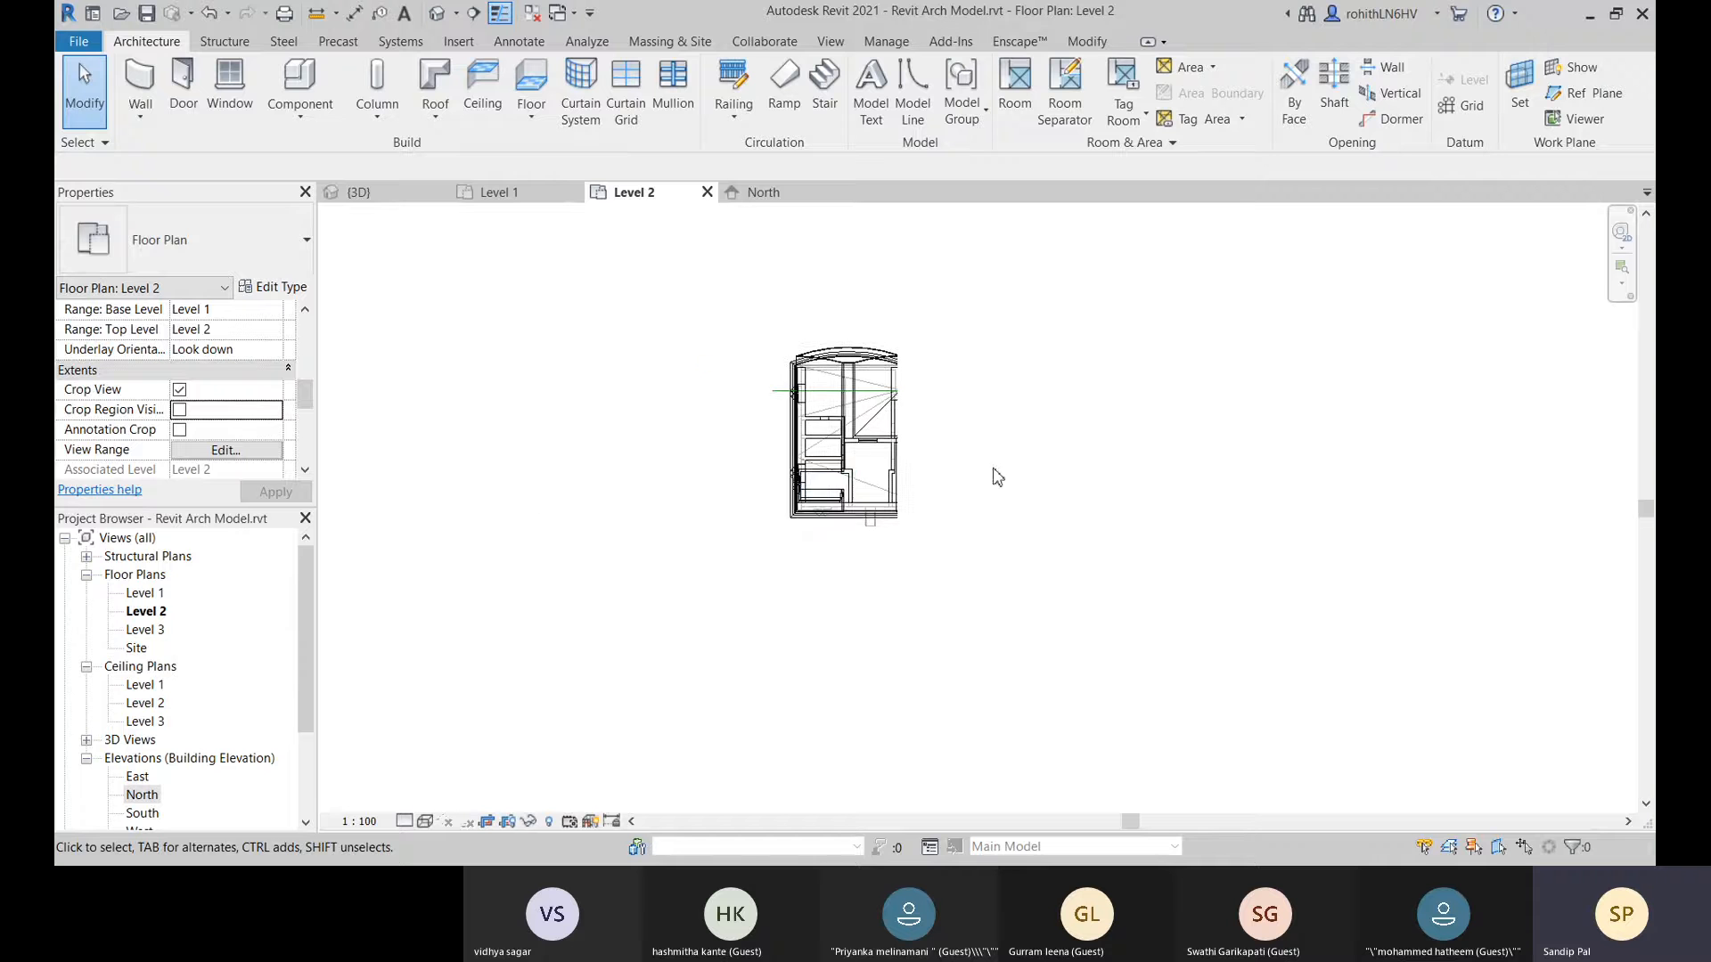
middle_drag(981, 548, 890, 670)
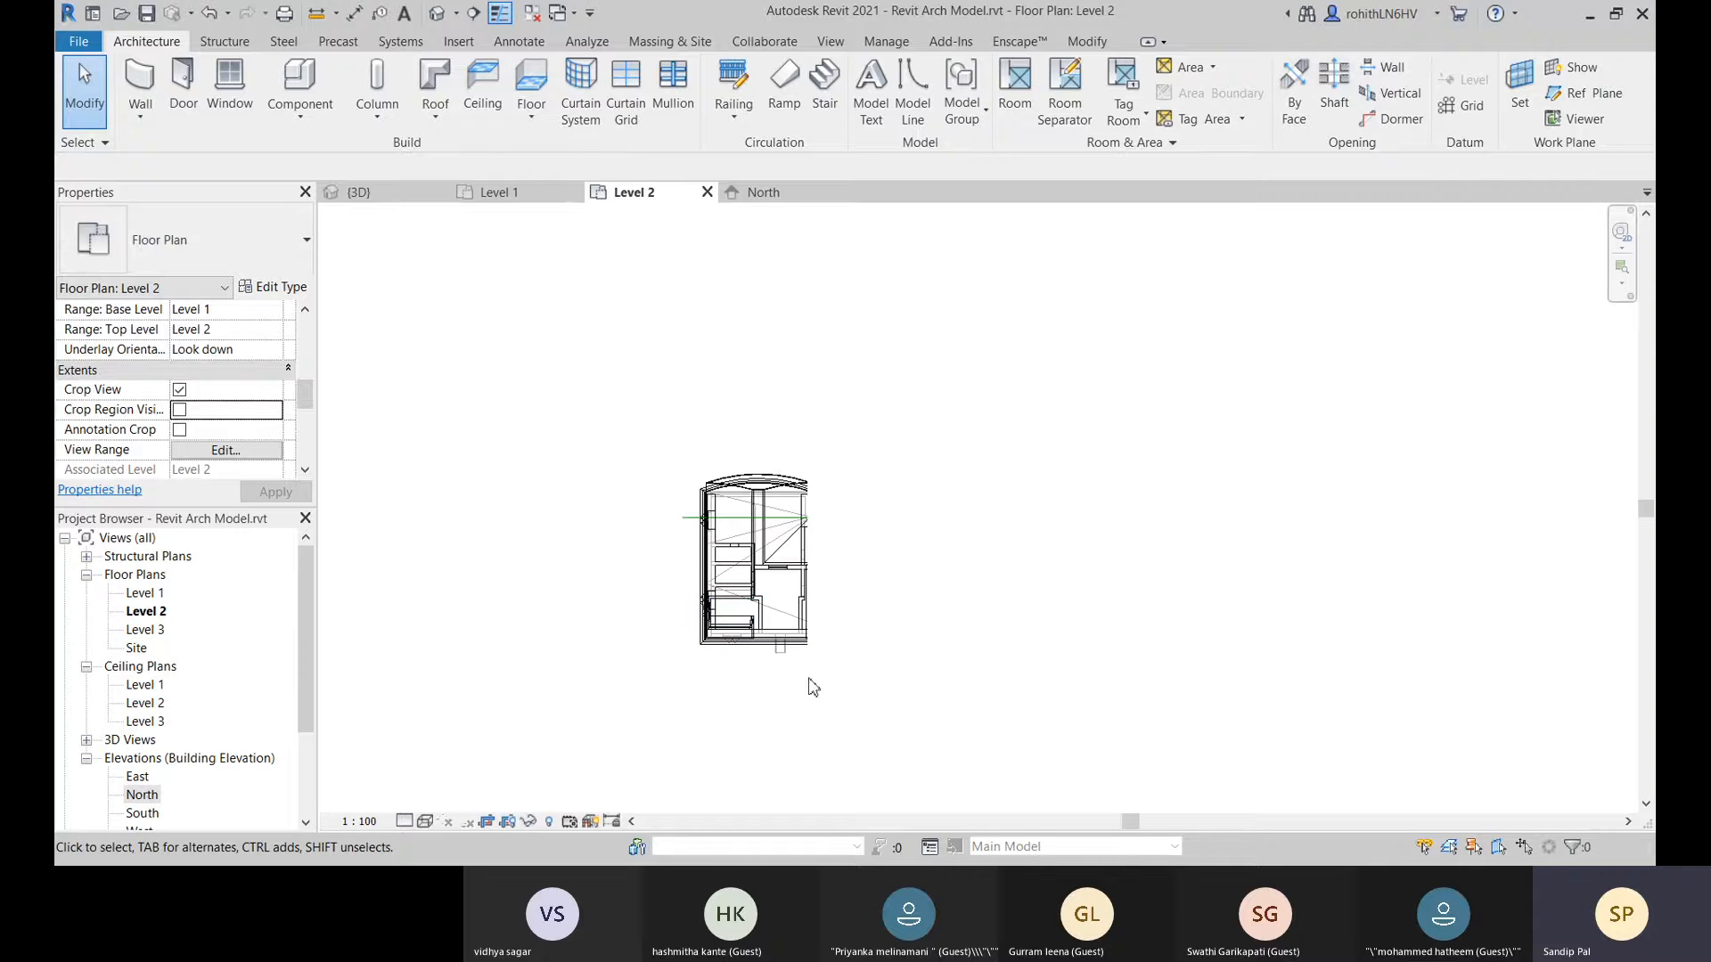
Duplicate the Level 2 floor plan without detailing or dependency and rename the copy Crop Plan.
right_click(159, 621)
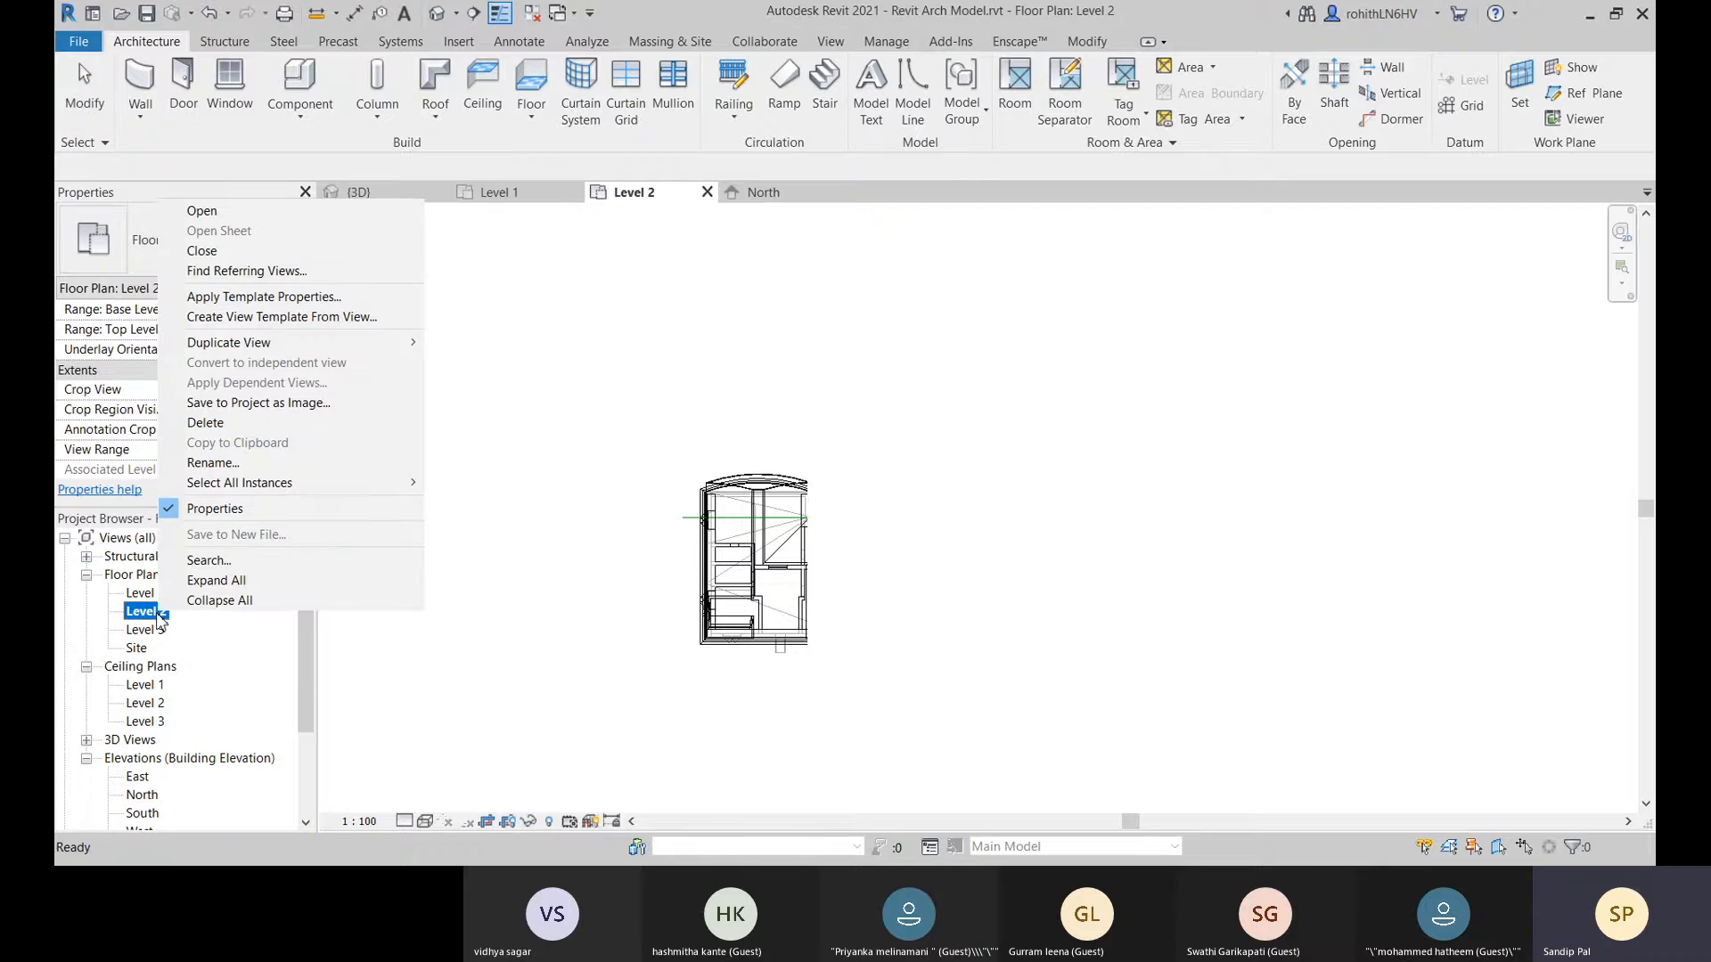
mouse_move(261, 346)
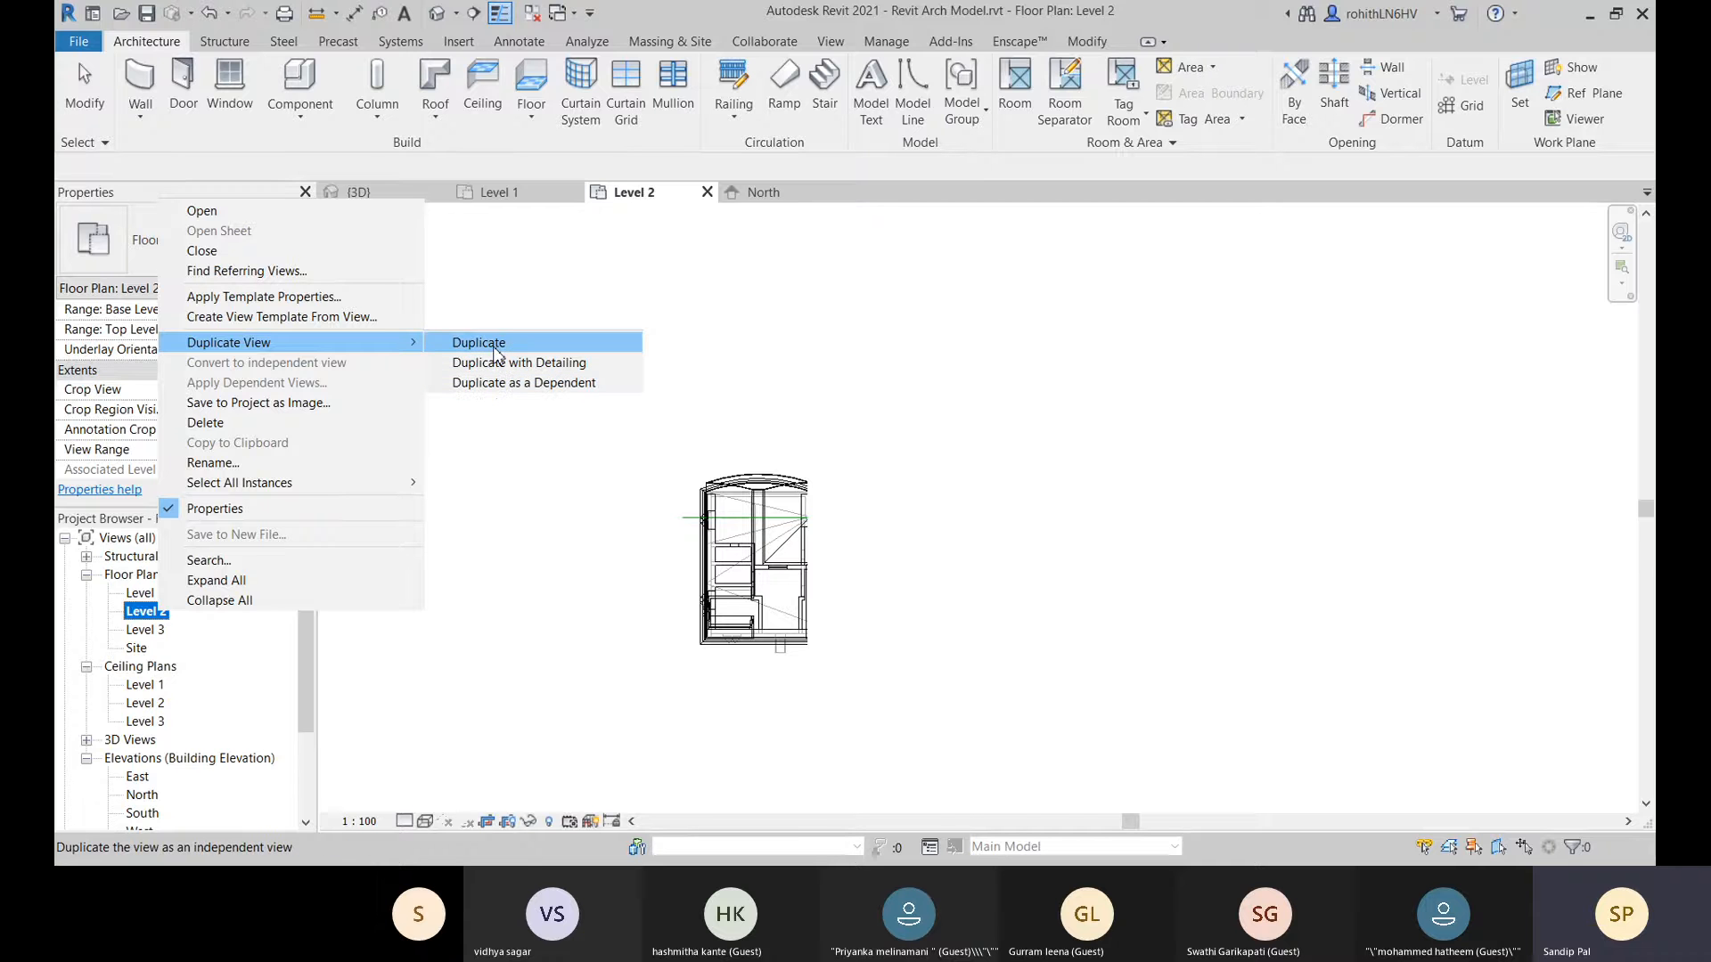
click(493, 347)
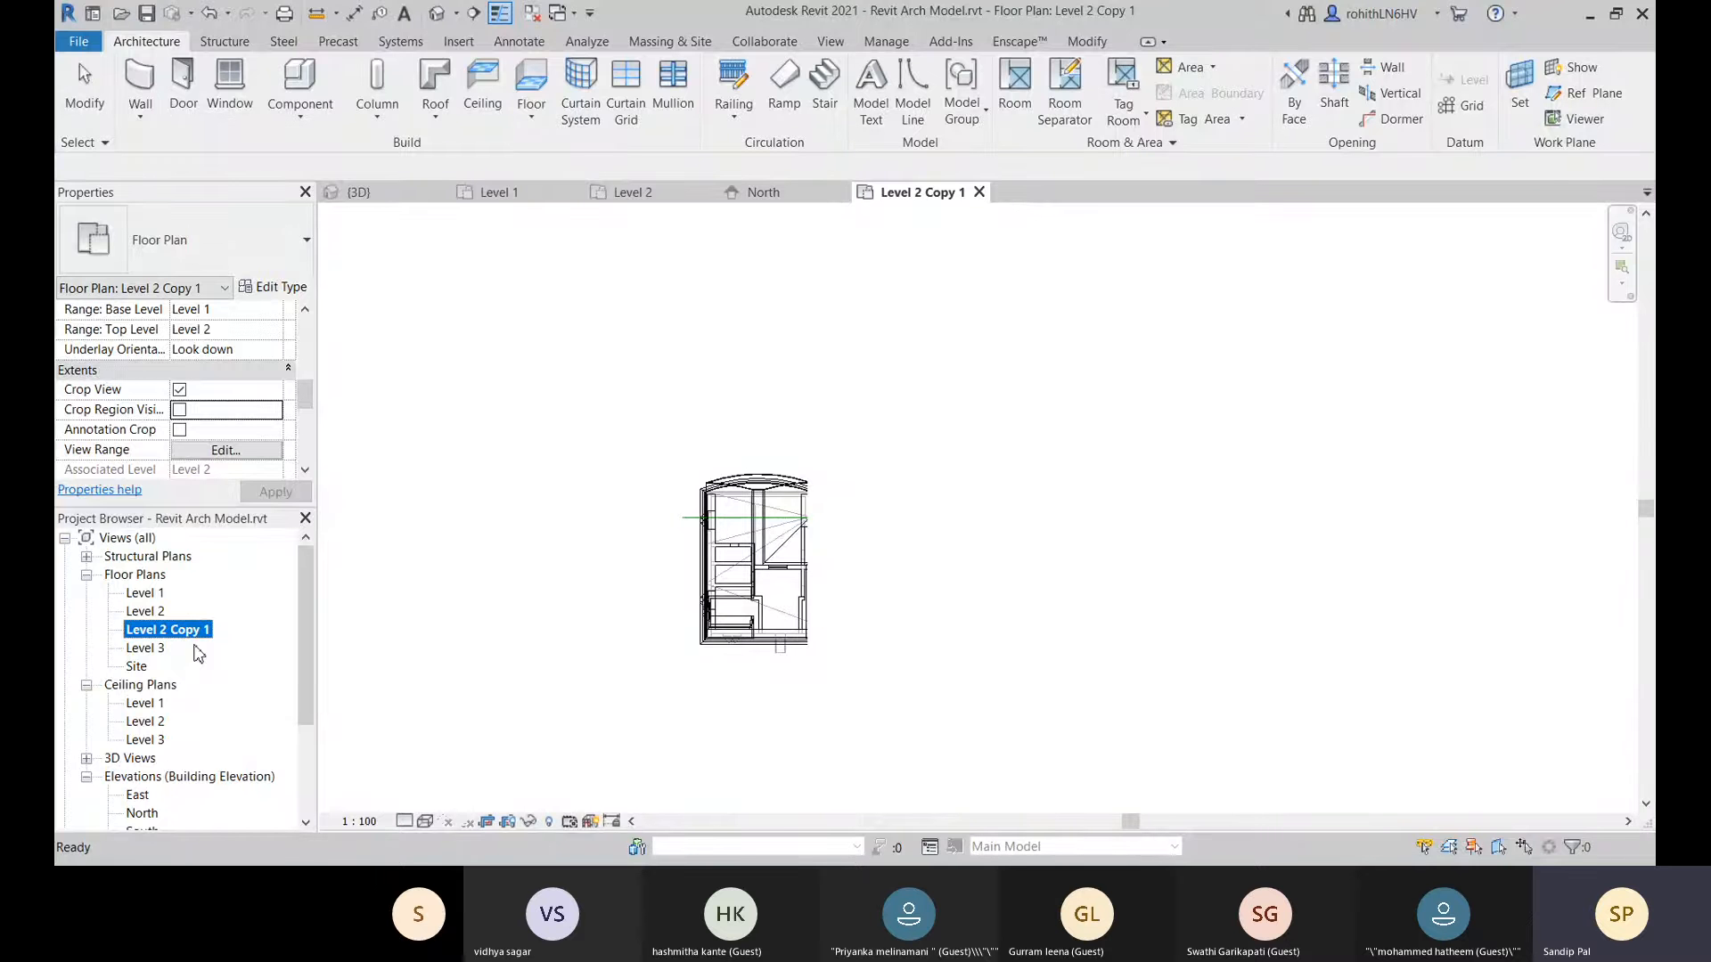
click(188, 631)
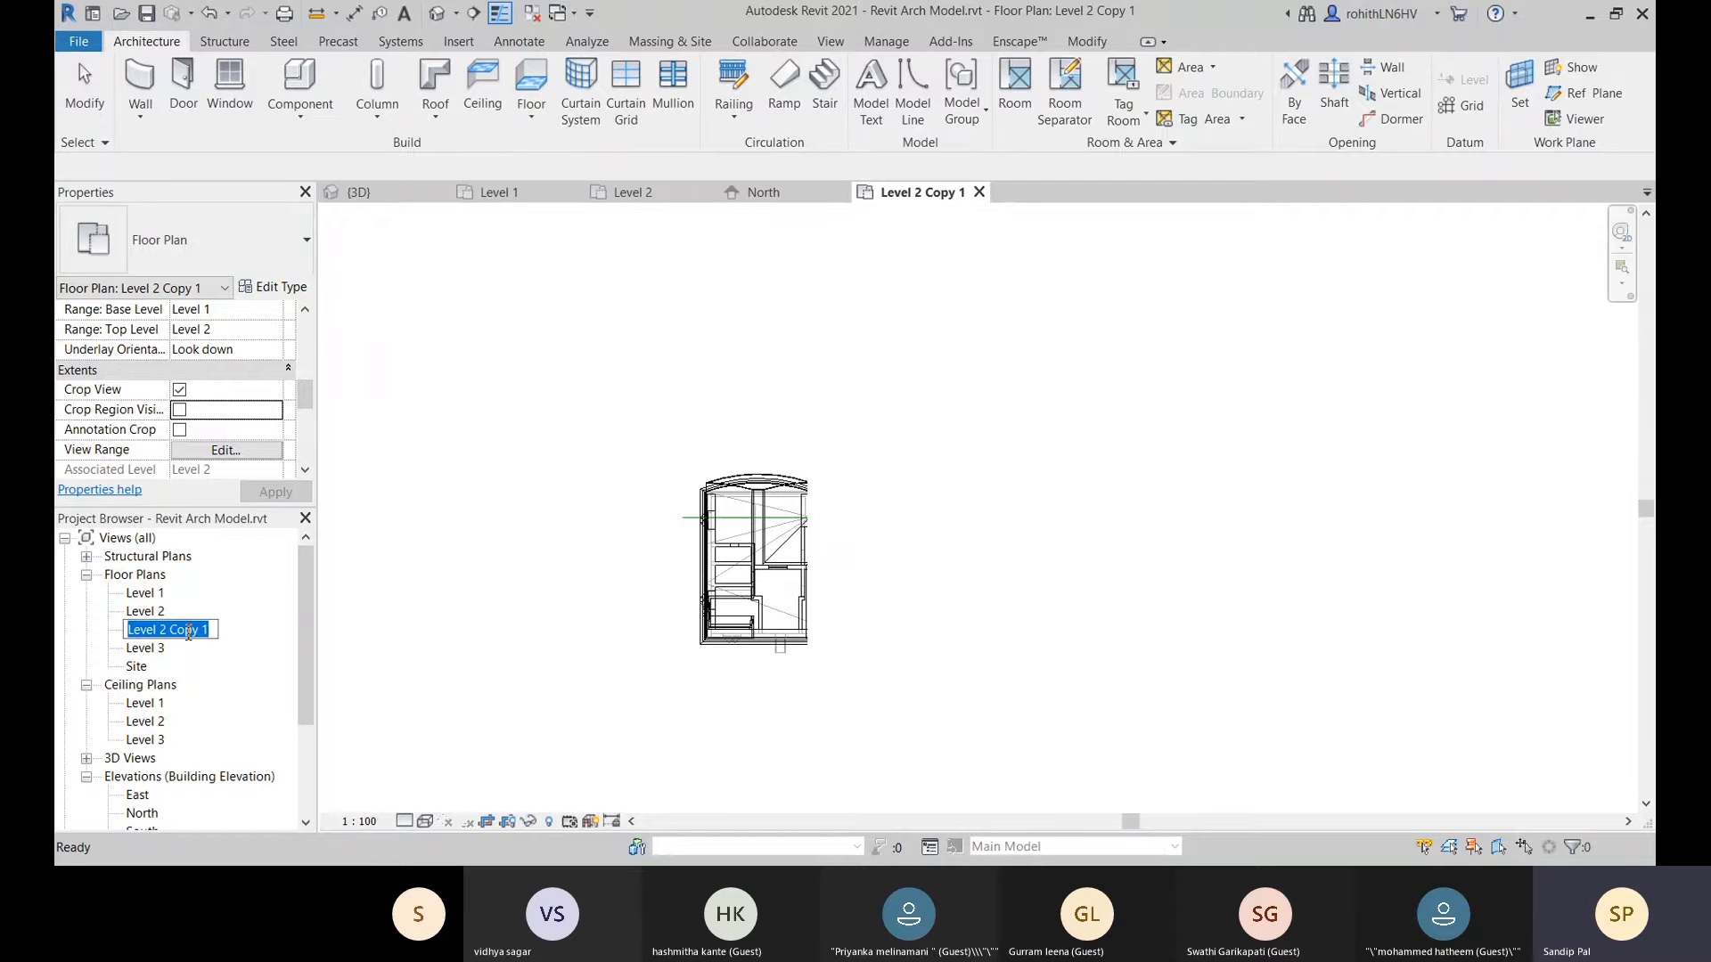
text(Crop Plan)
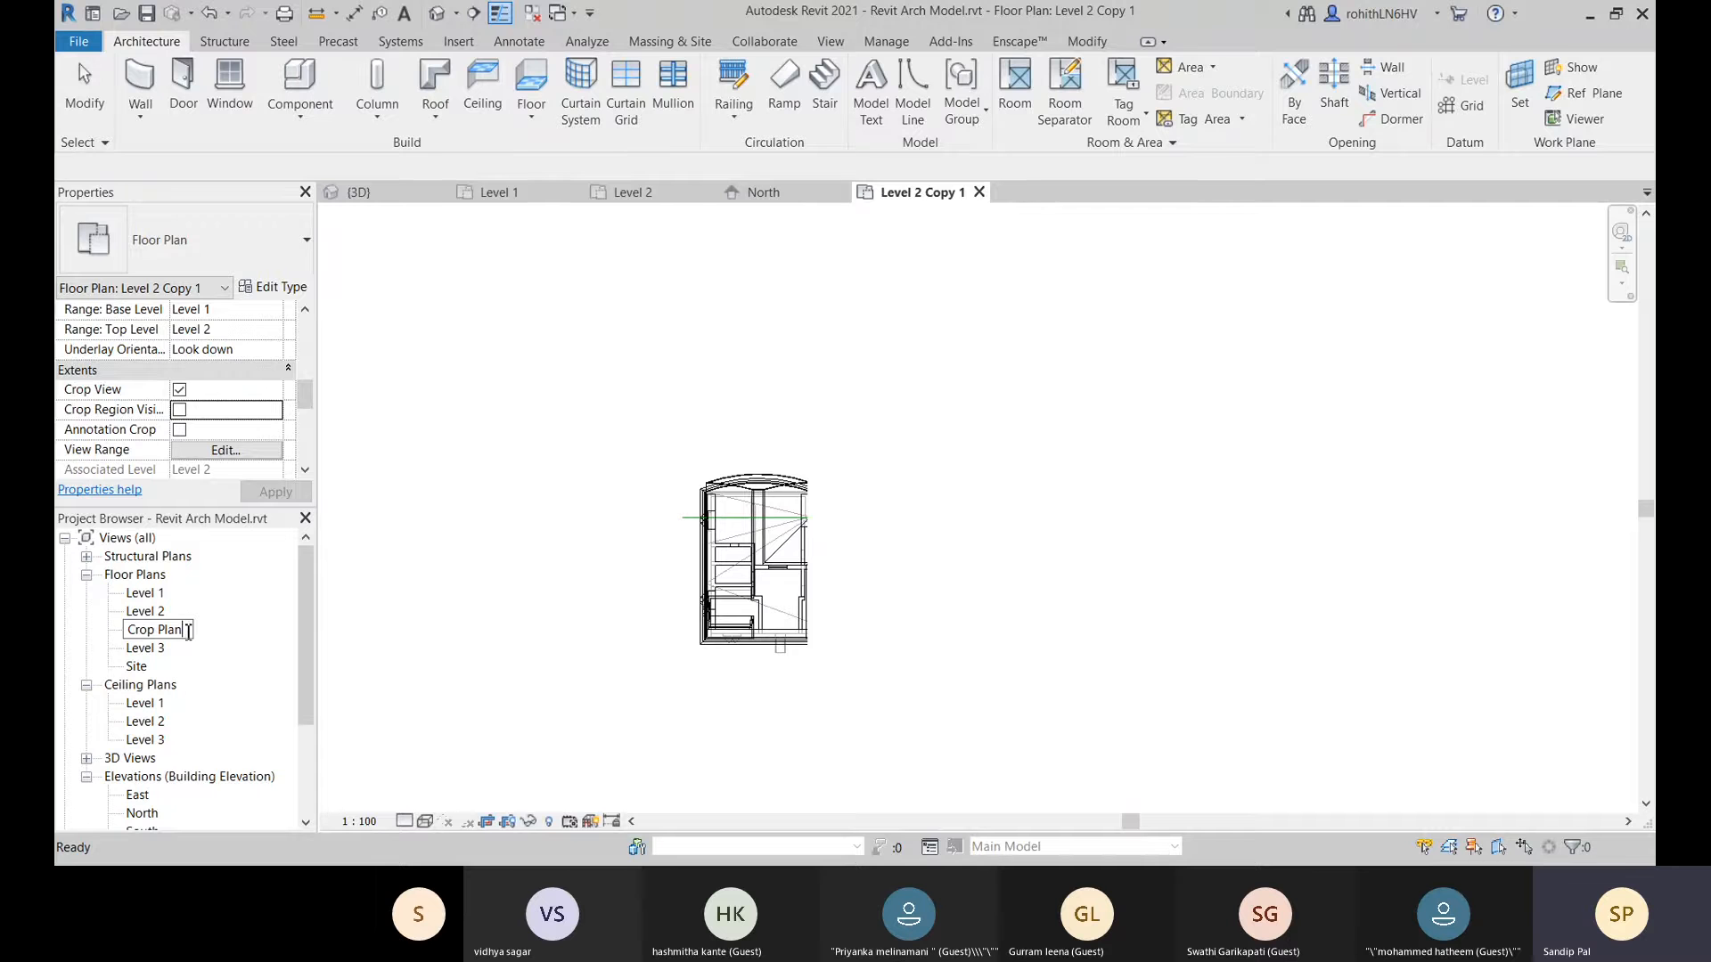
key(Return)
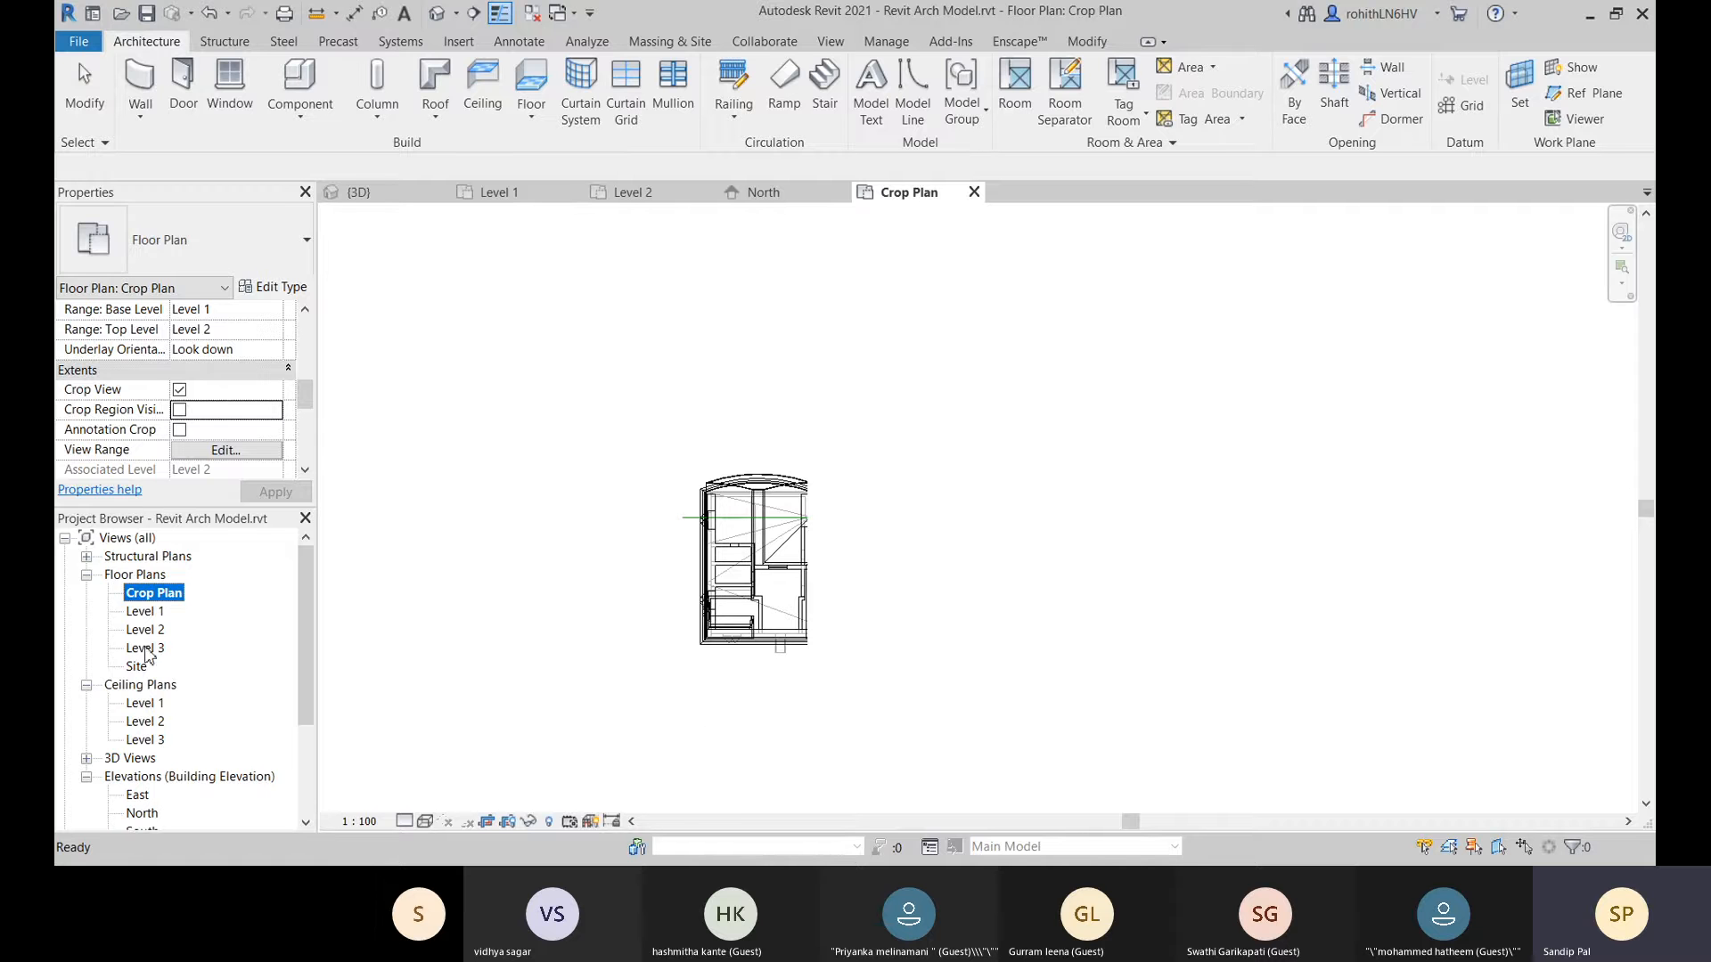
Turn off Crop View for the original Level 2 floor plan.
click(145, 629)
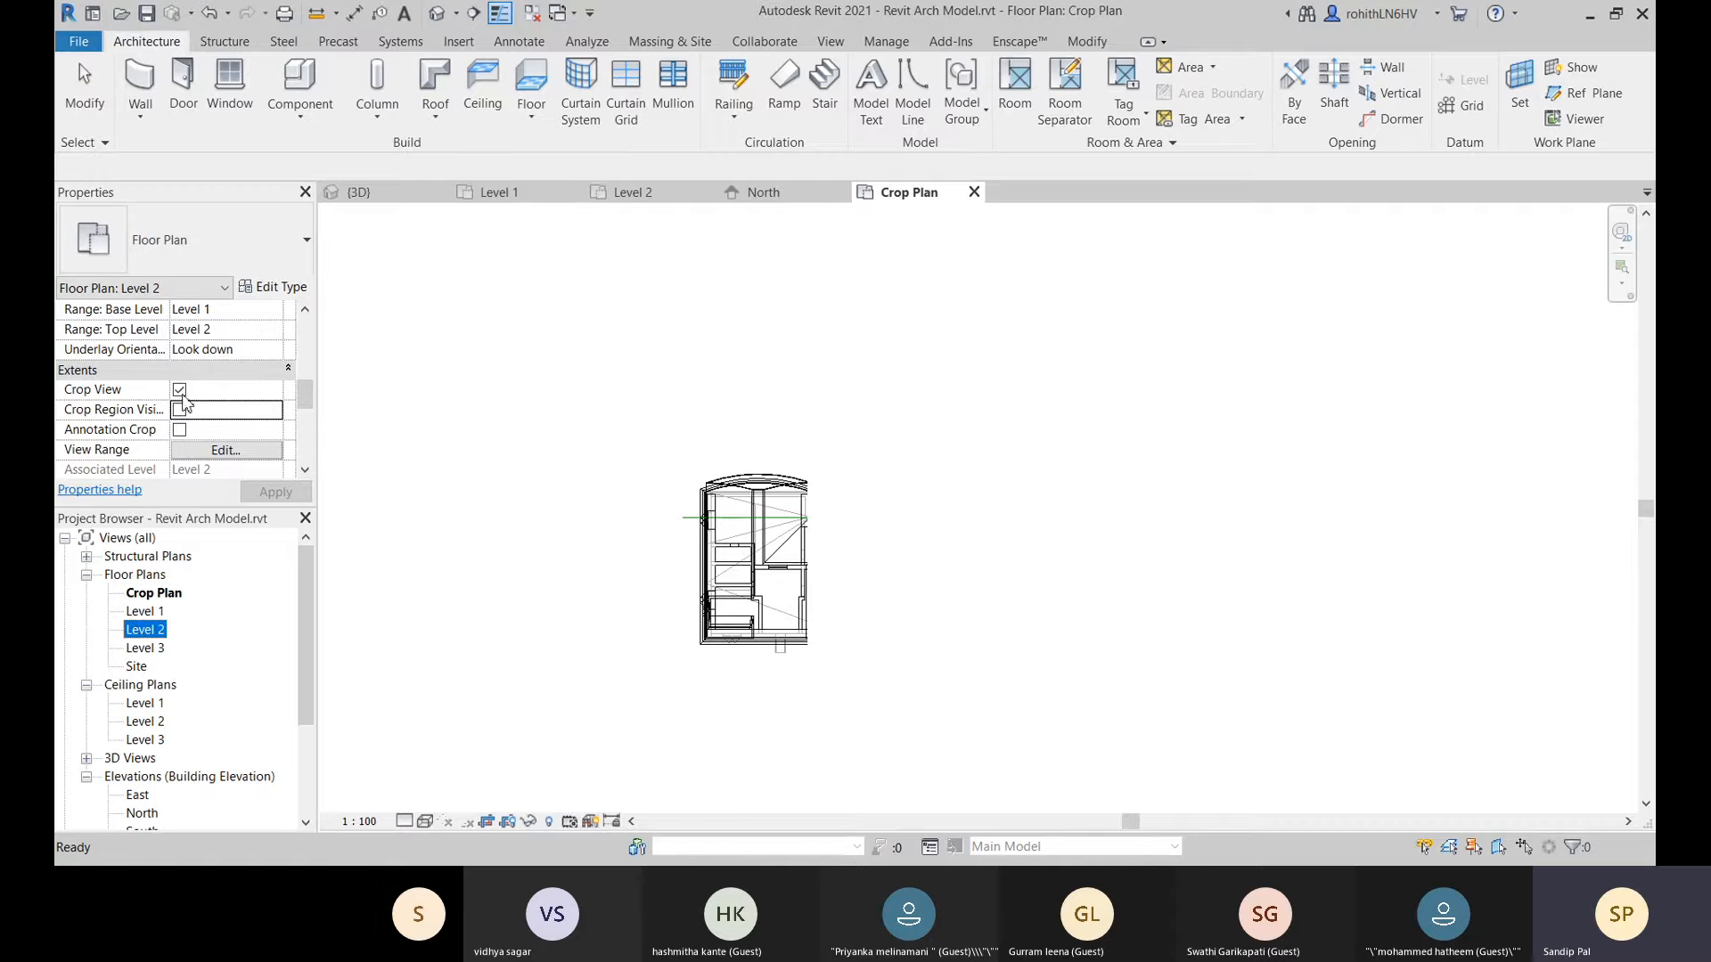
click(179, 390)
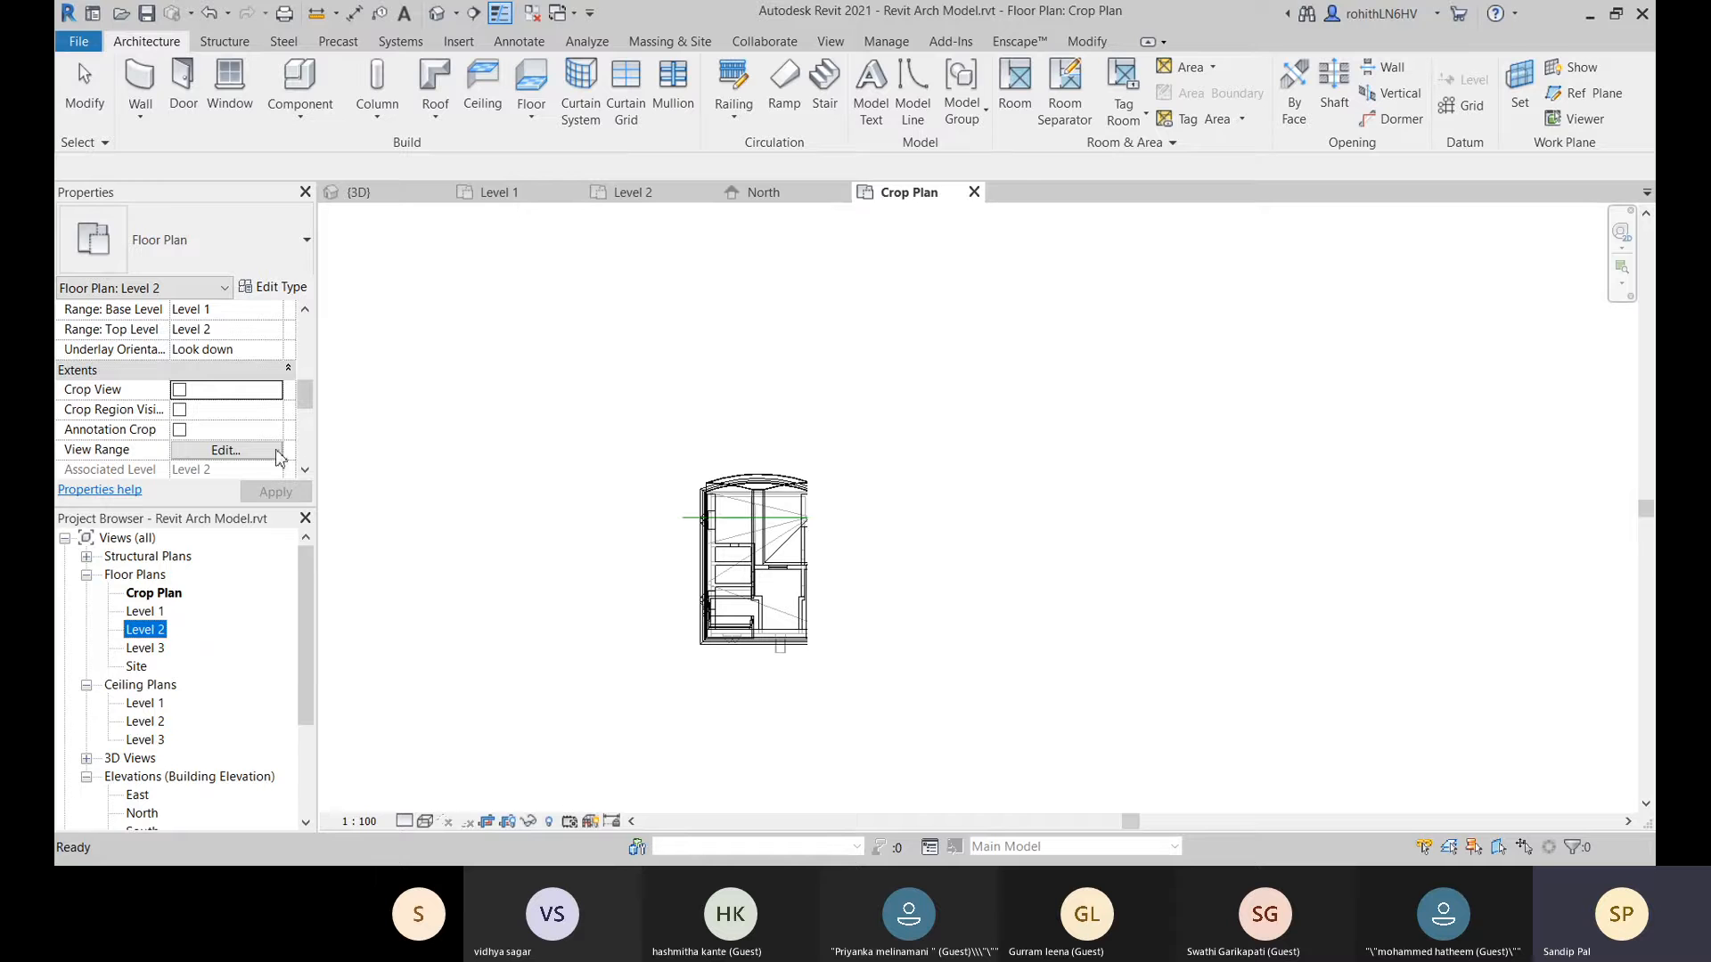
click(626, 478)
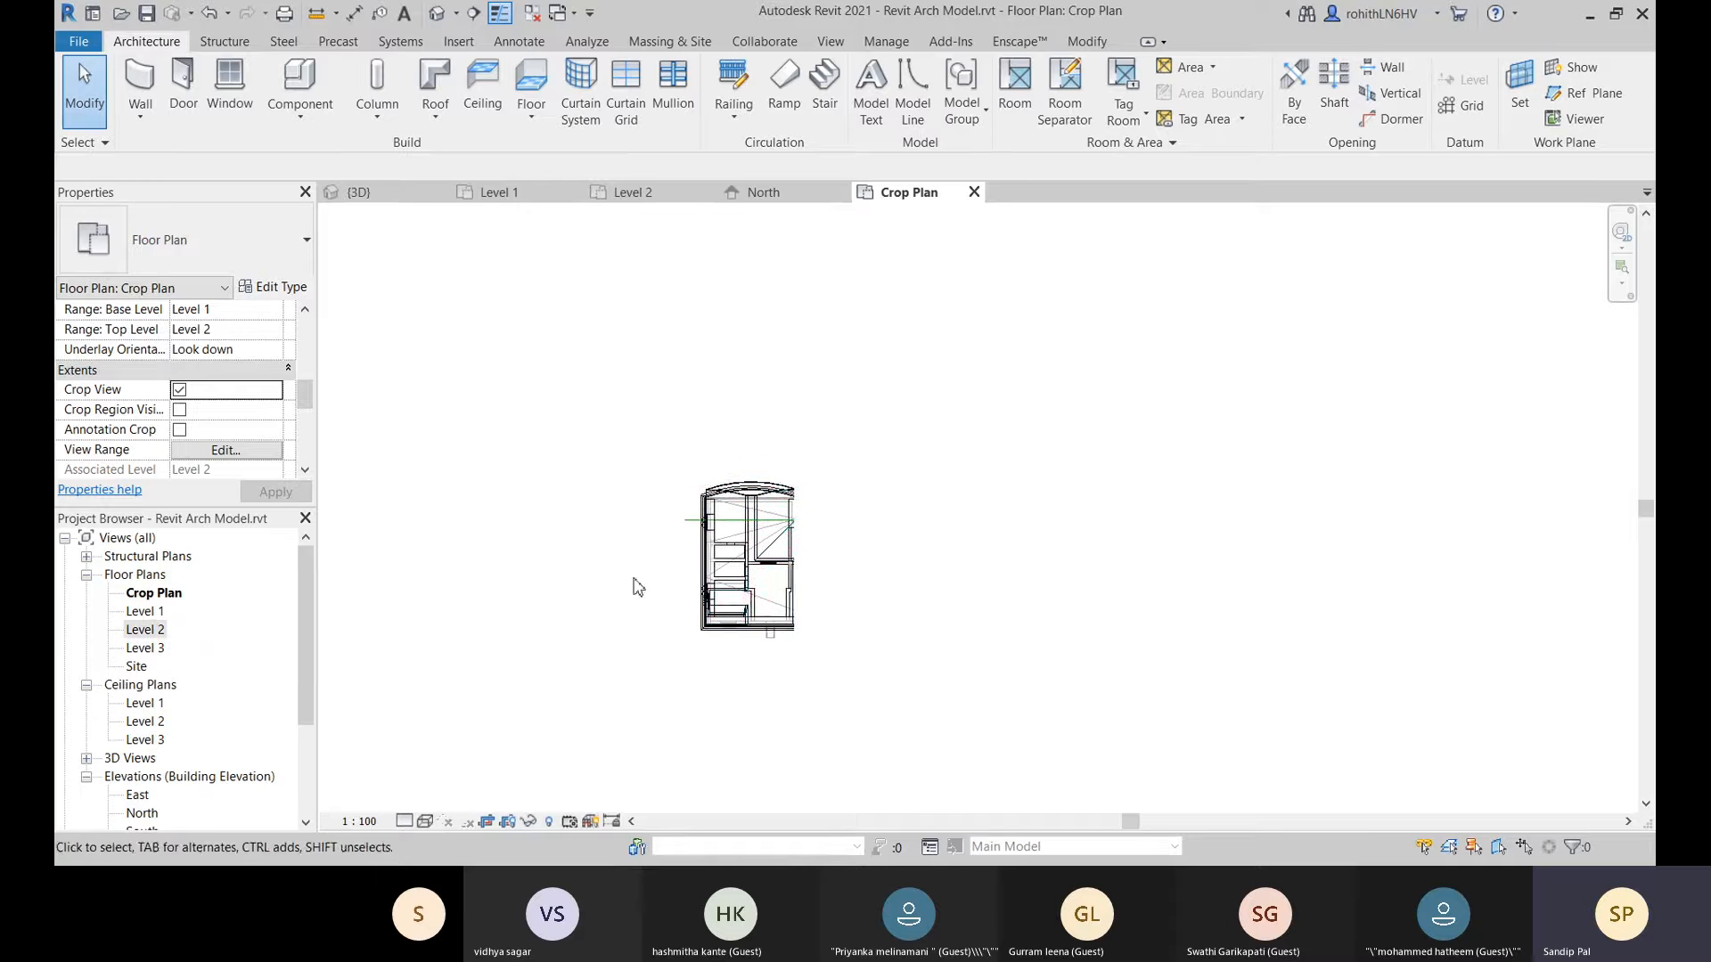
Turn on Crop Region Visible for Crop Plan and enlarge its crop region on all four sides around the whole building and elevation markers.
click(179, 409)
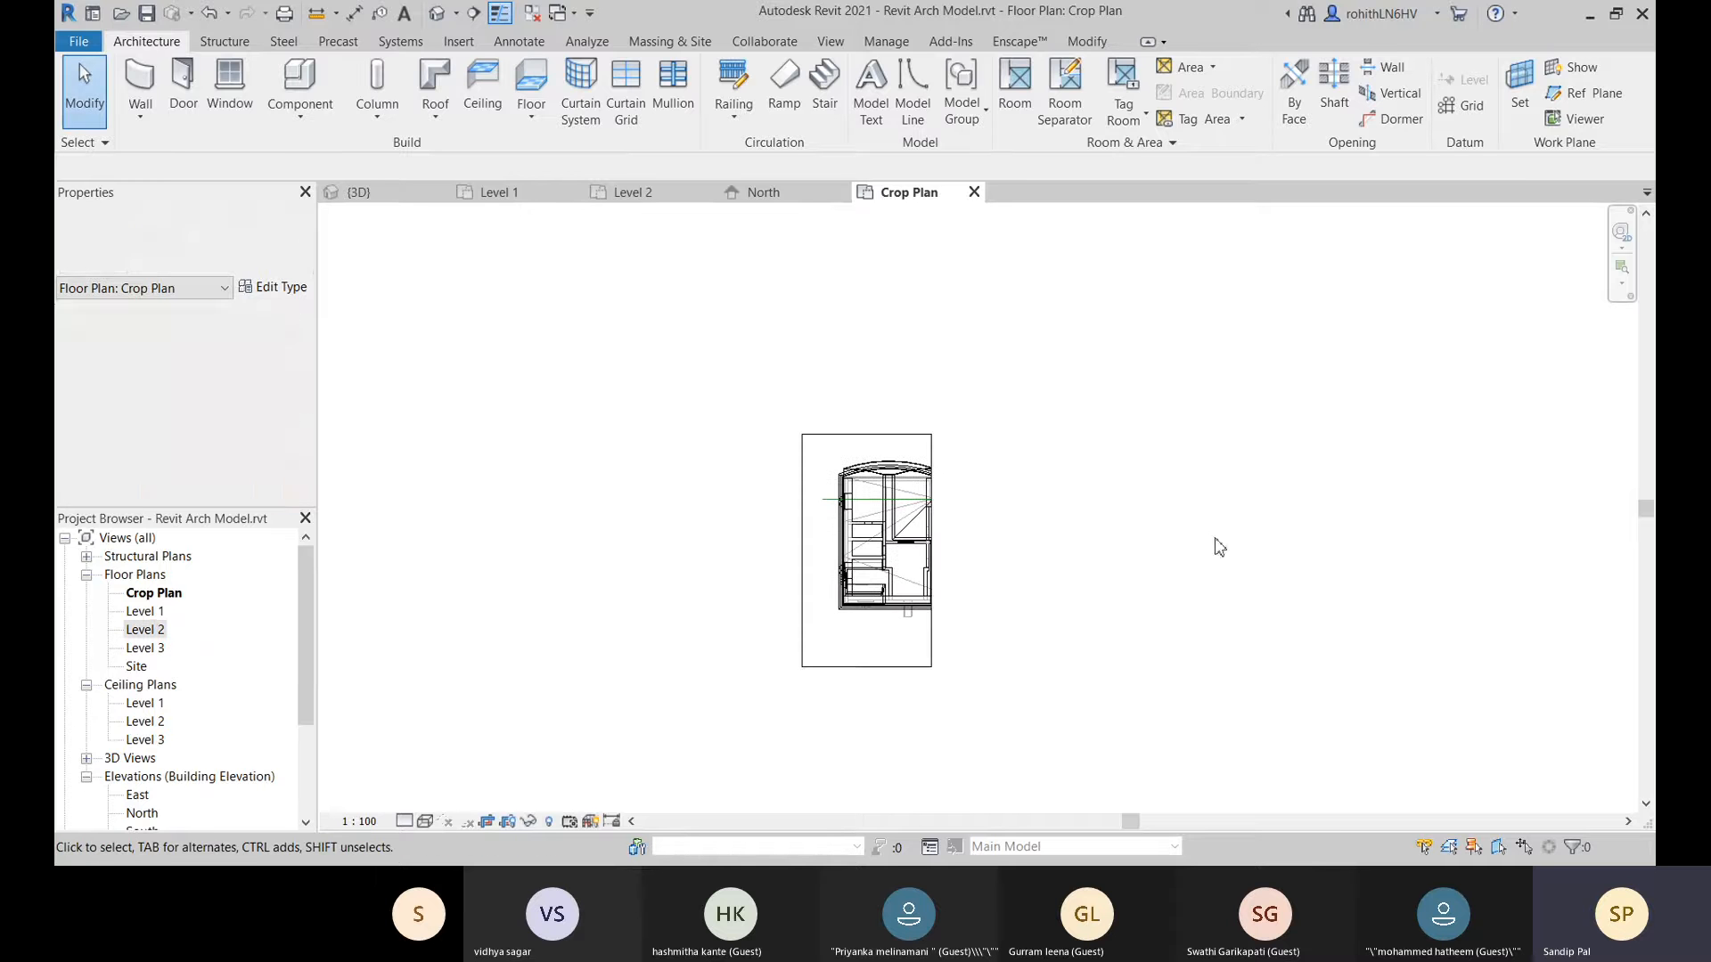
click(933, 456)
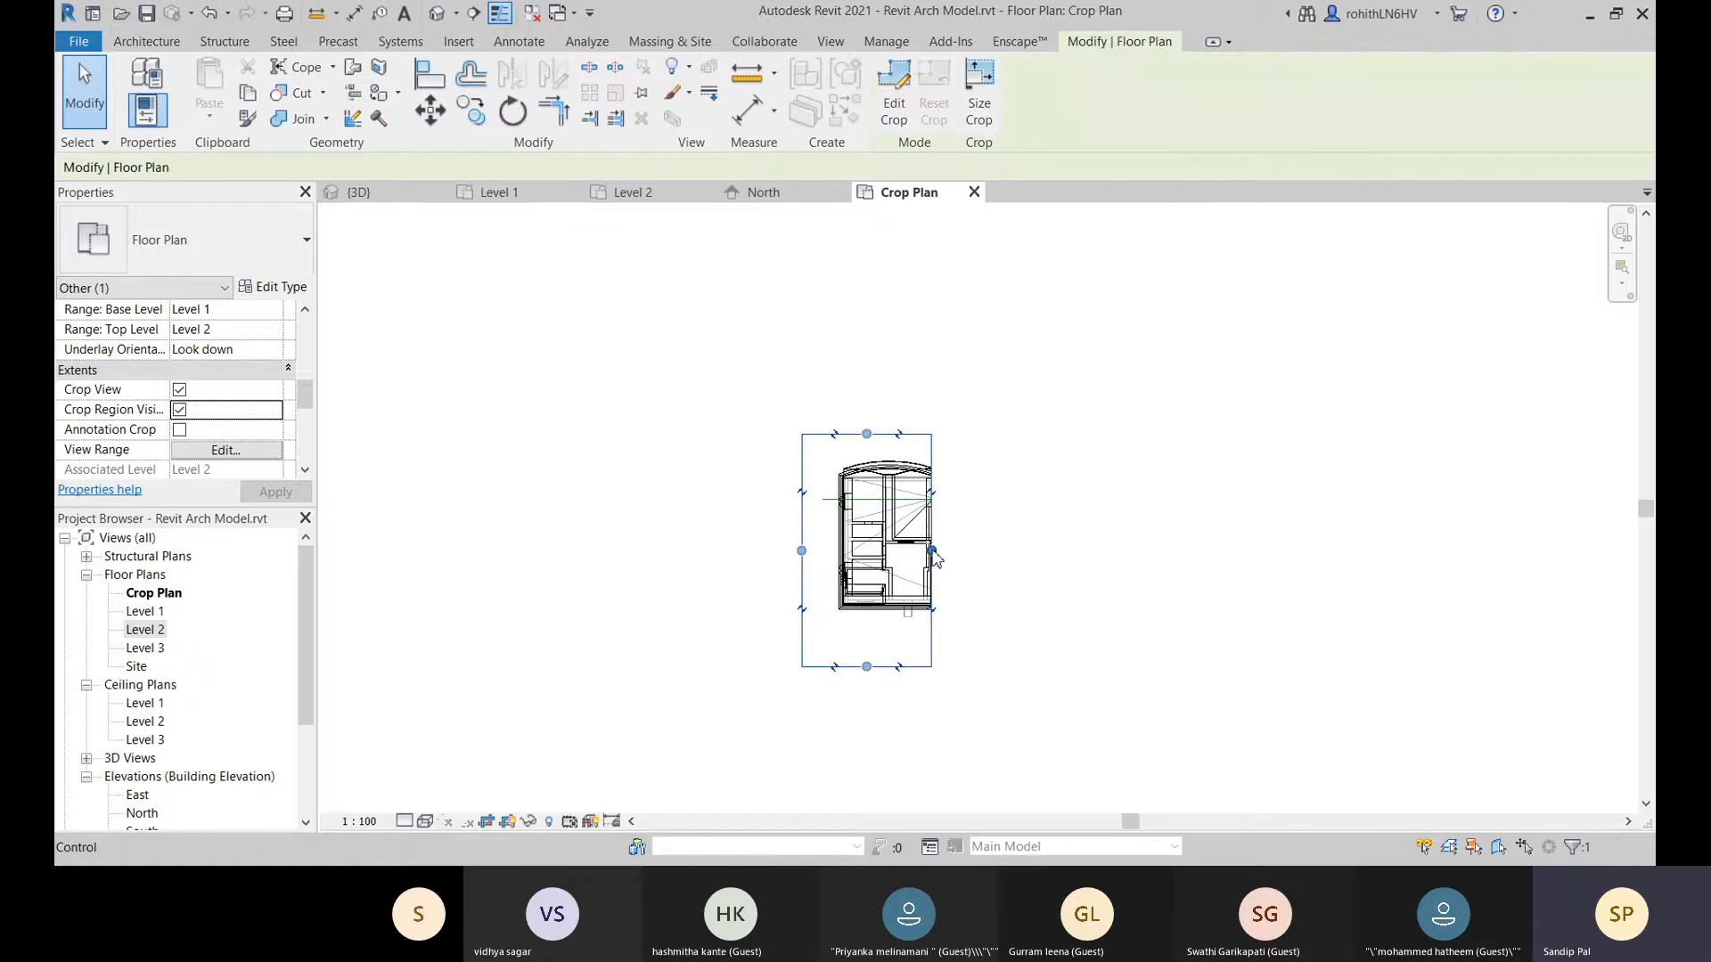
drag(932, 550, 1089, 547)
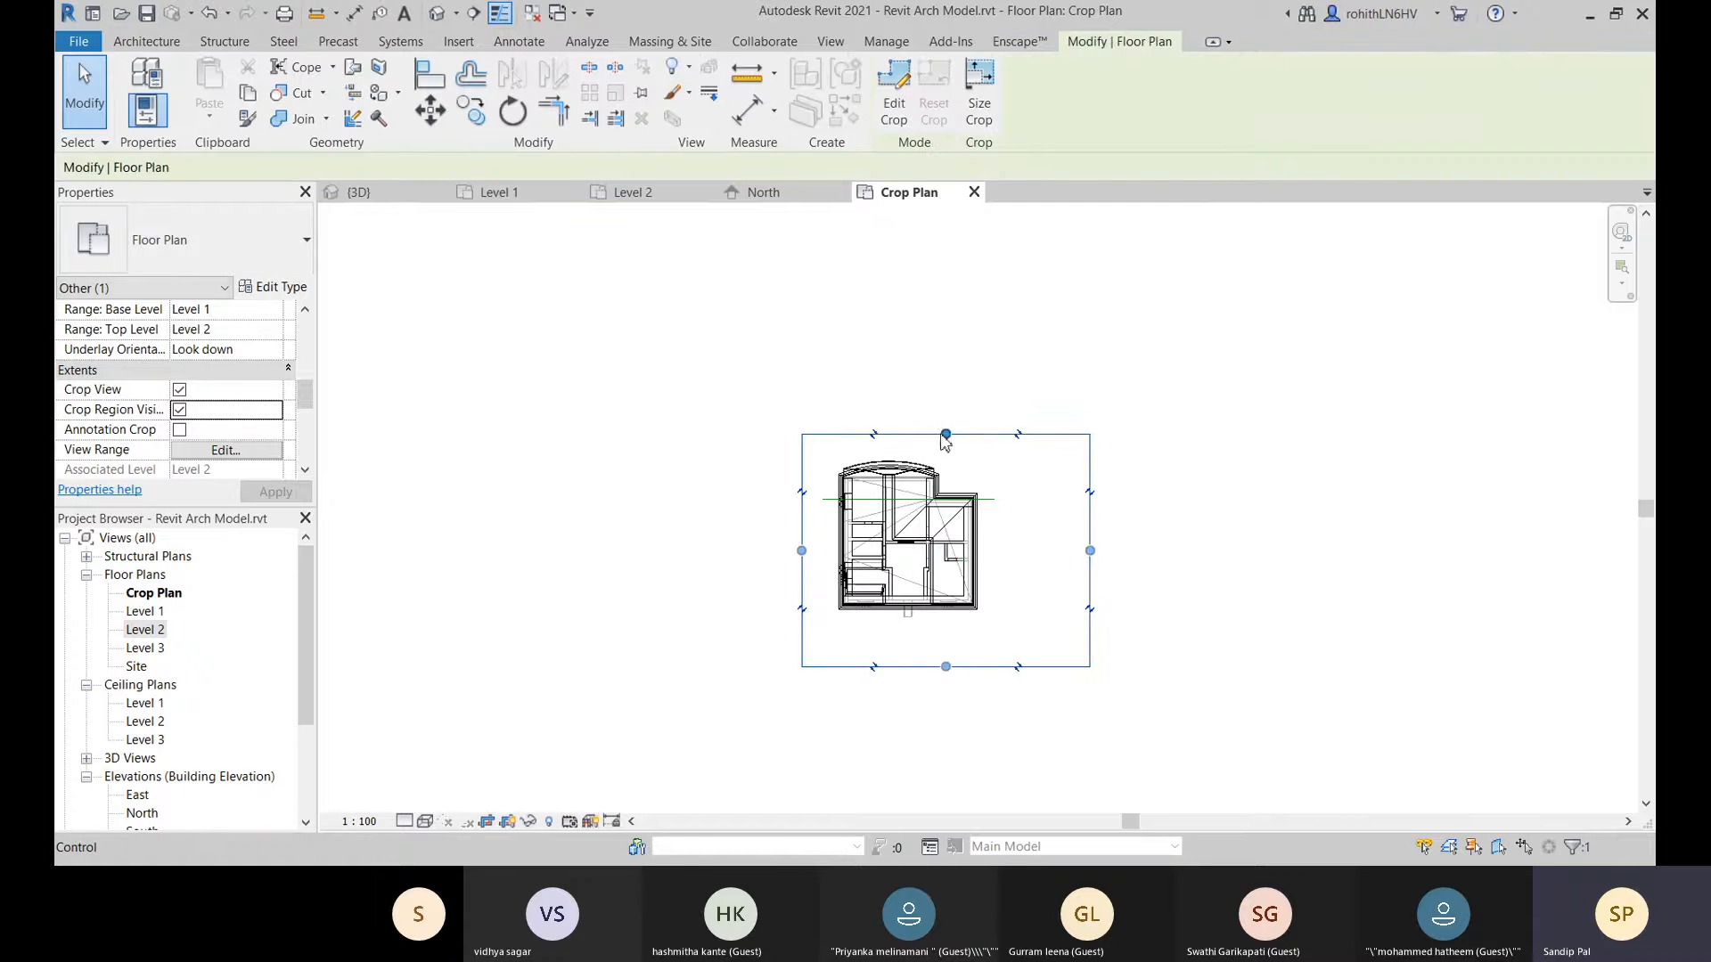
drag(940, 435, 931, 276)
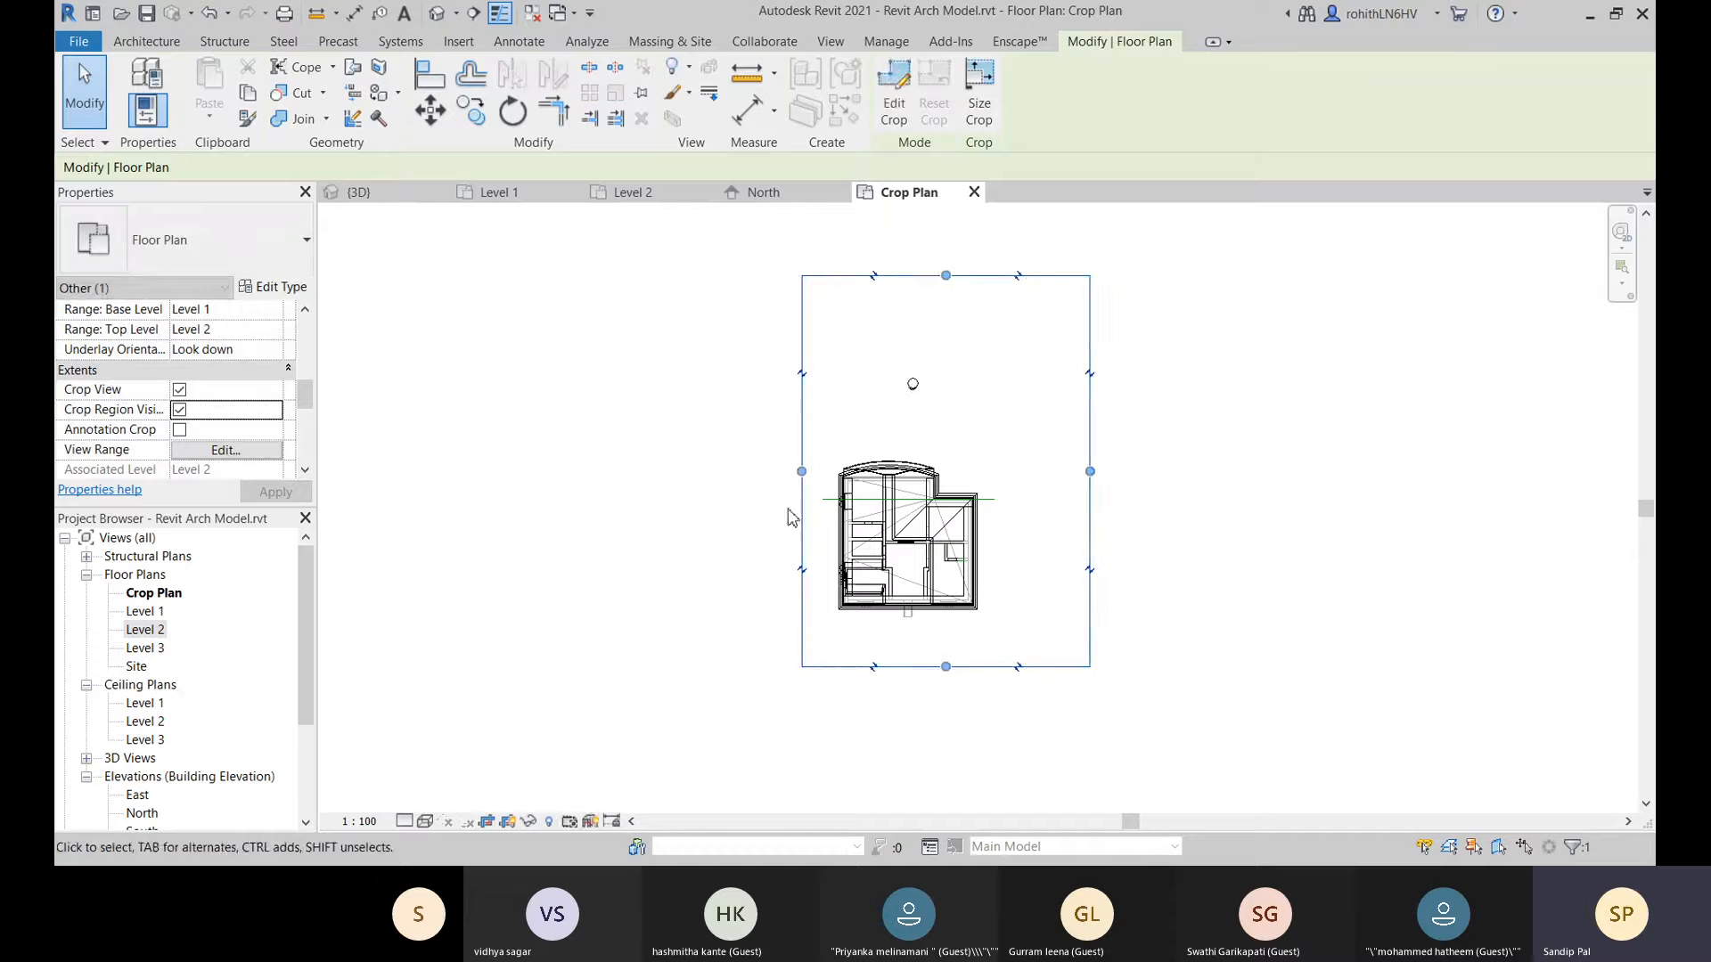
drag(802, 472, 519, 471)
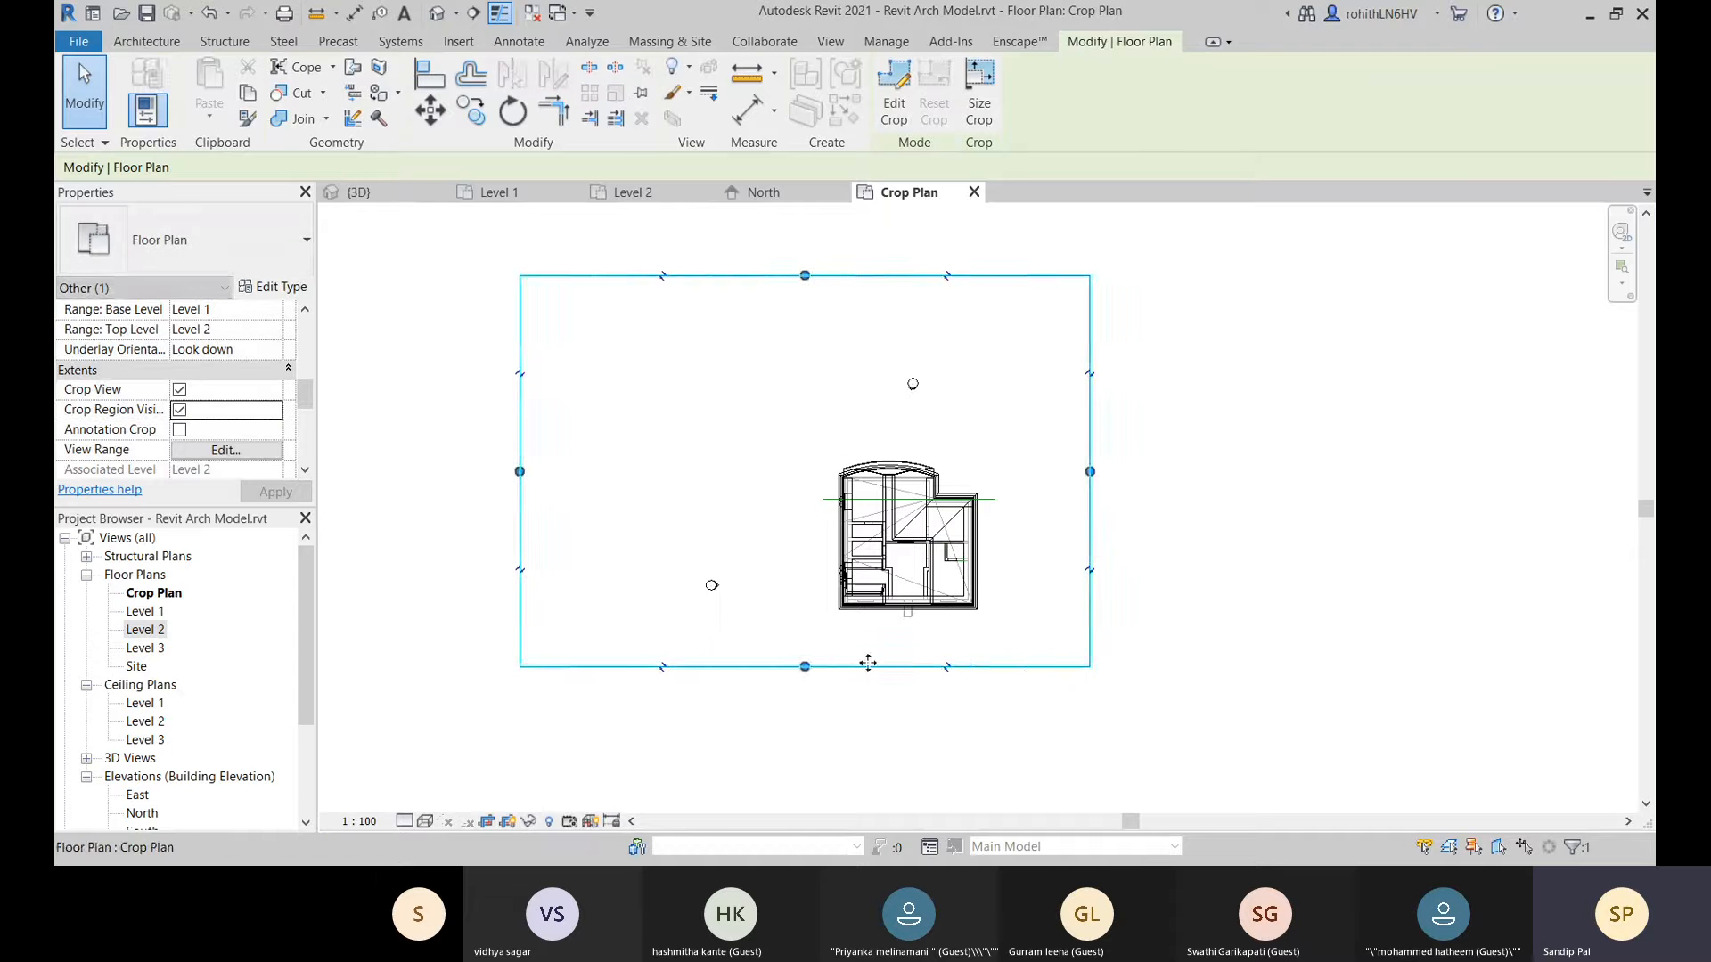
drag(813, 675, 805, 798)
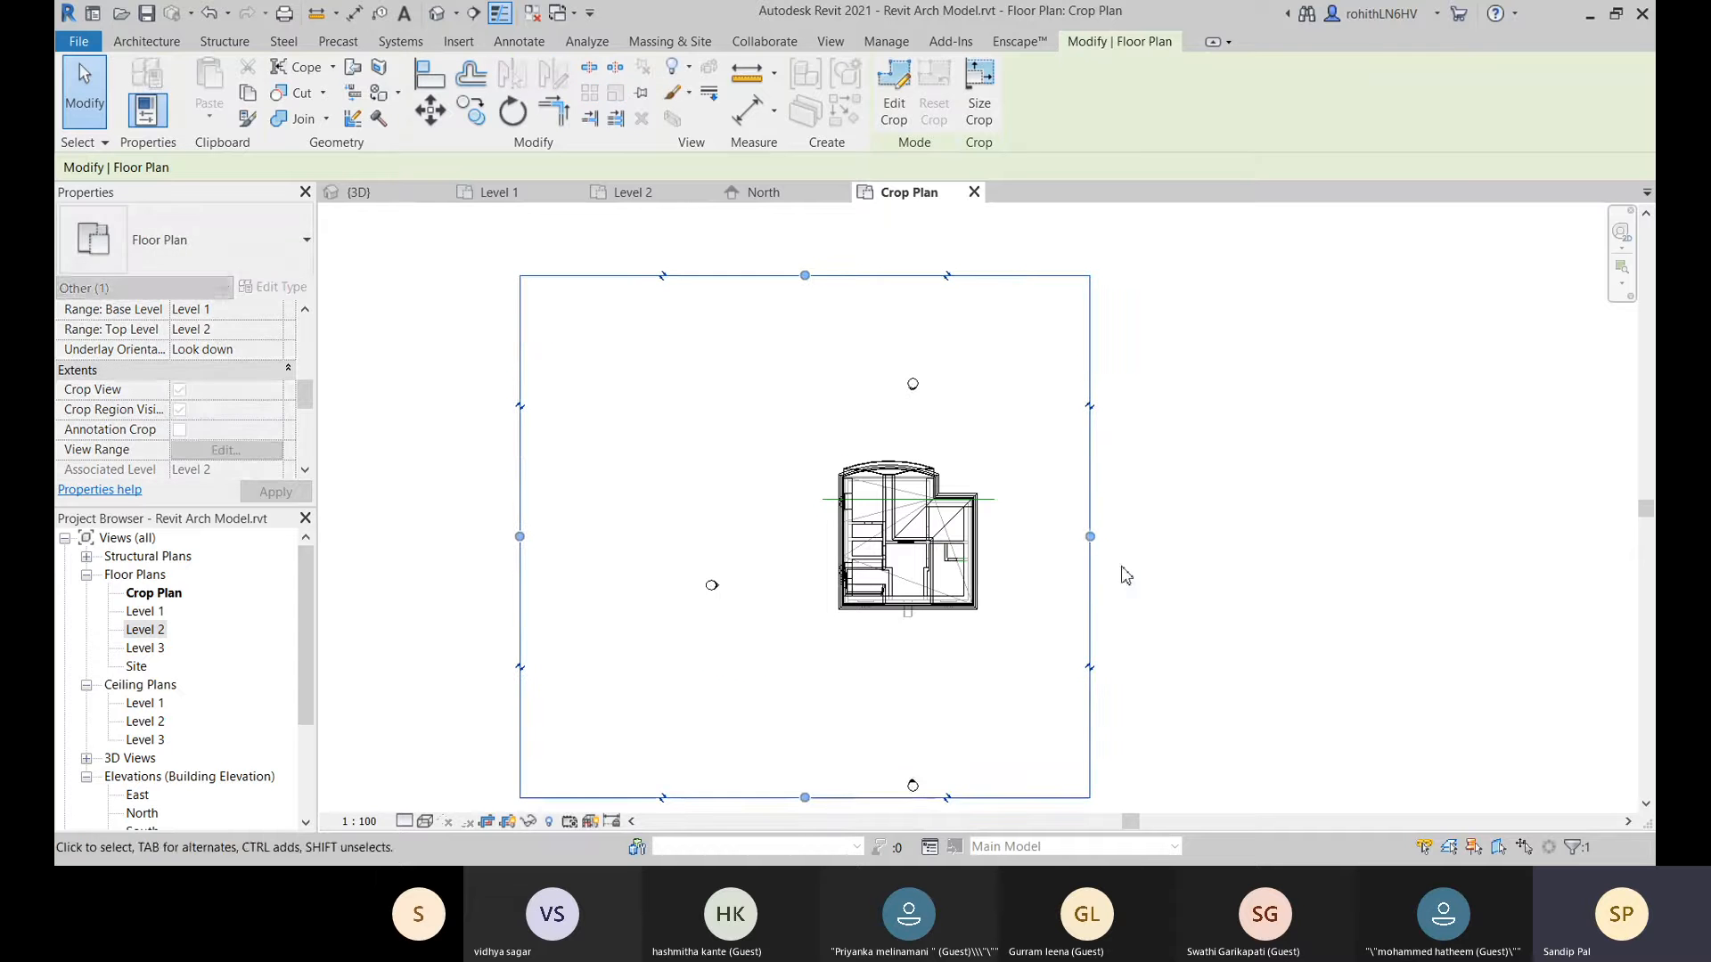
drag(1090, 536, 1335, 526)
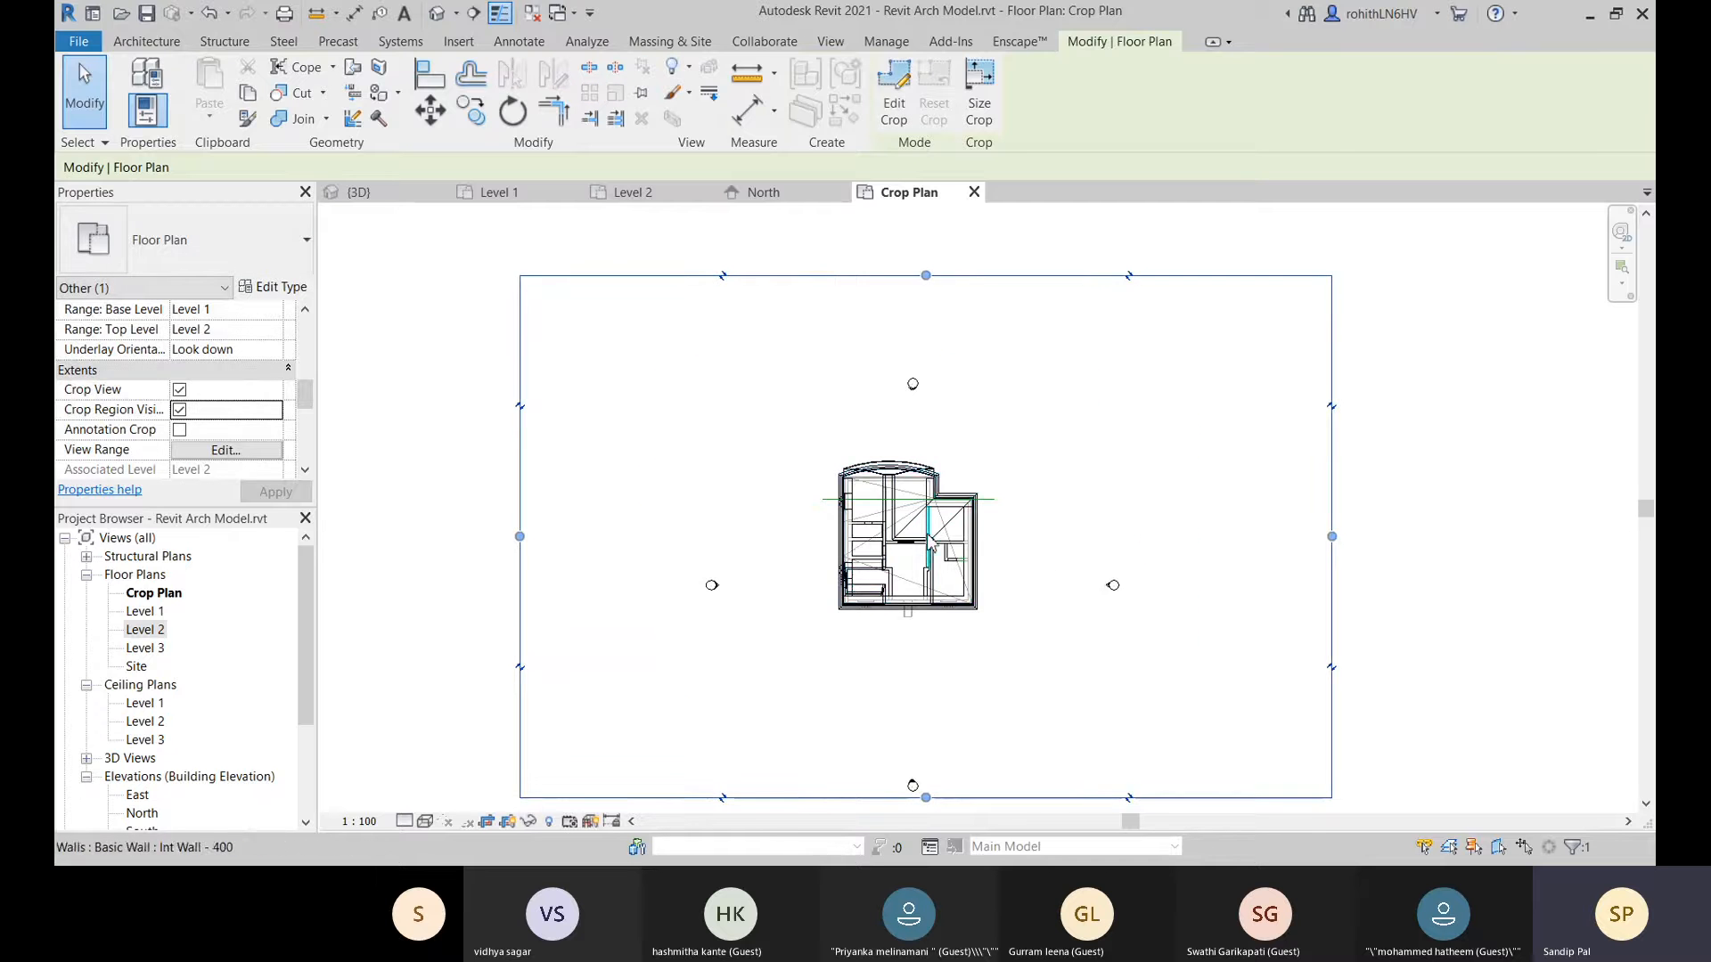
scroll(909, 465, down, 2)
click(392, 521)
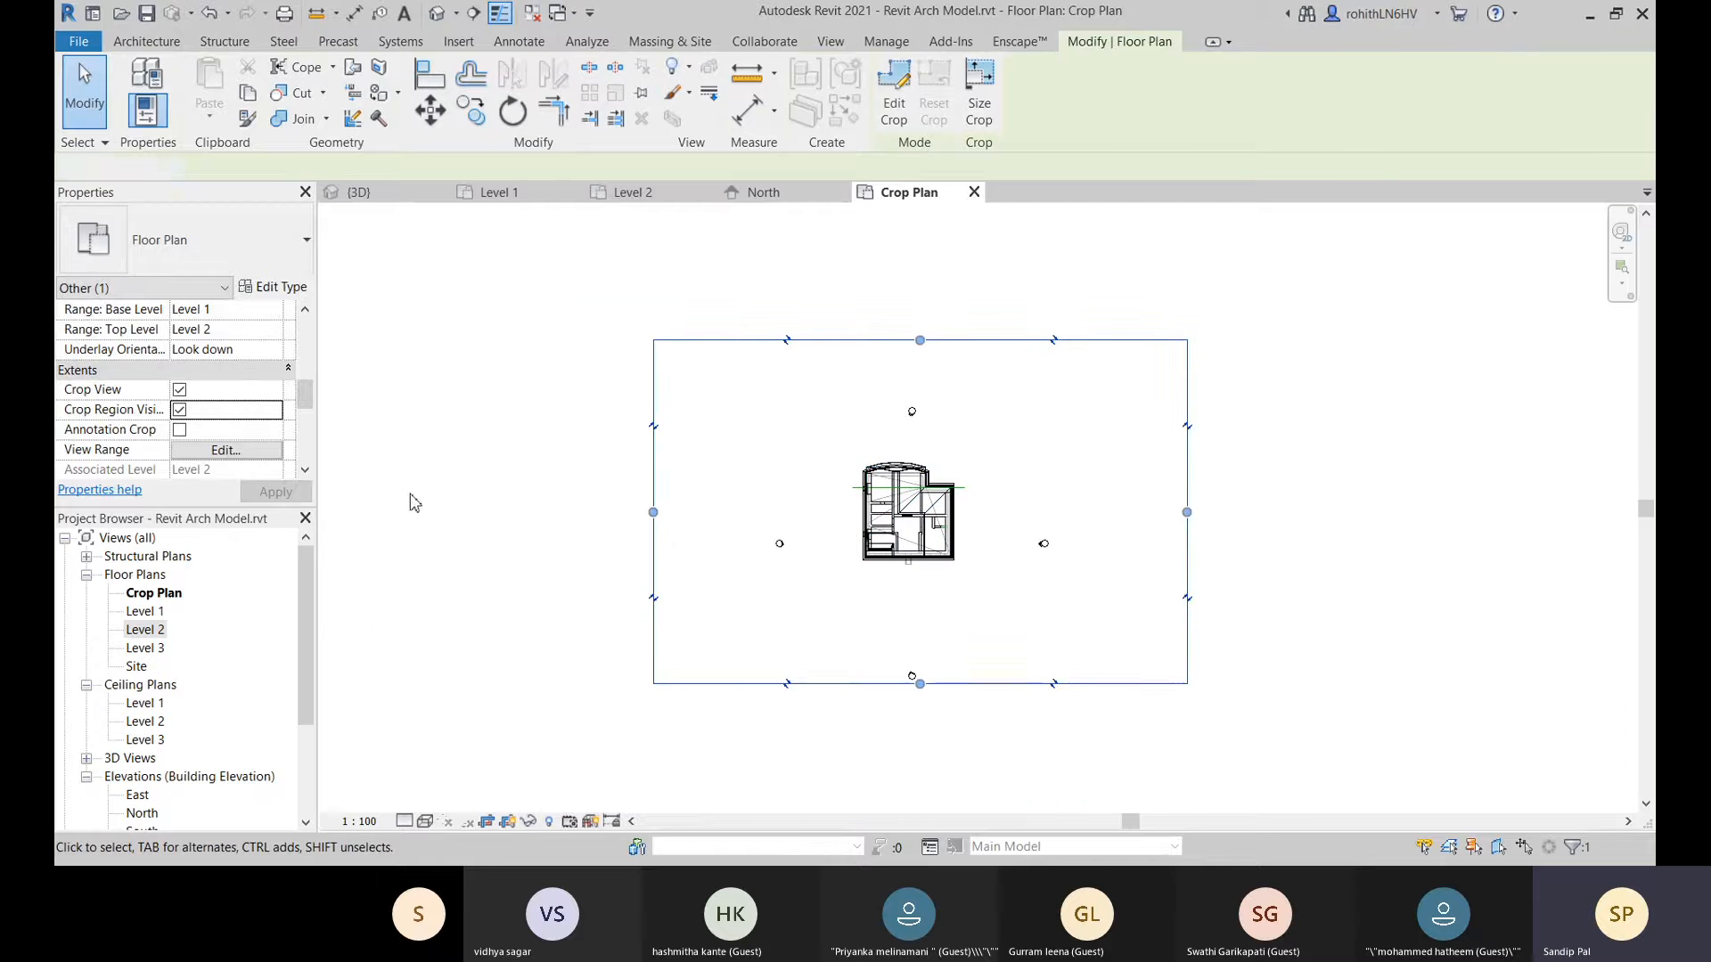
Turn off Crop View and Crop Region Visible for the Crop Plan floor plan.
click(179, 390)
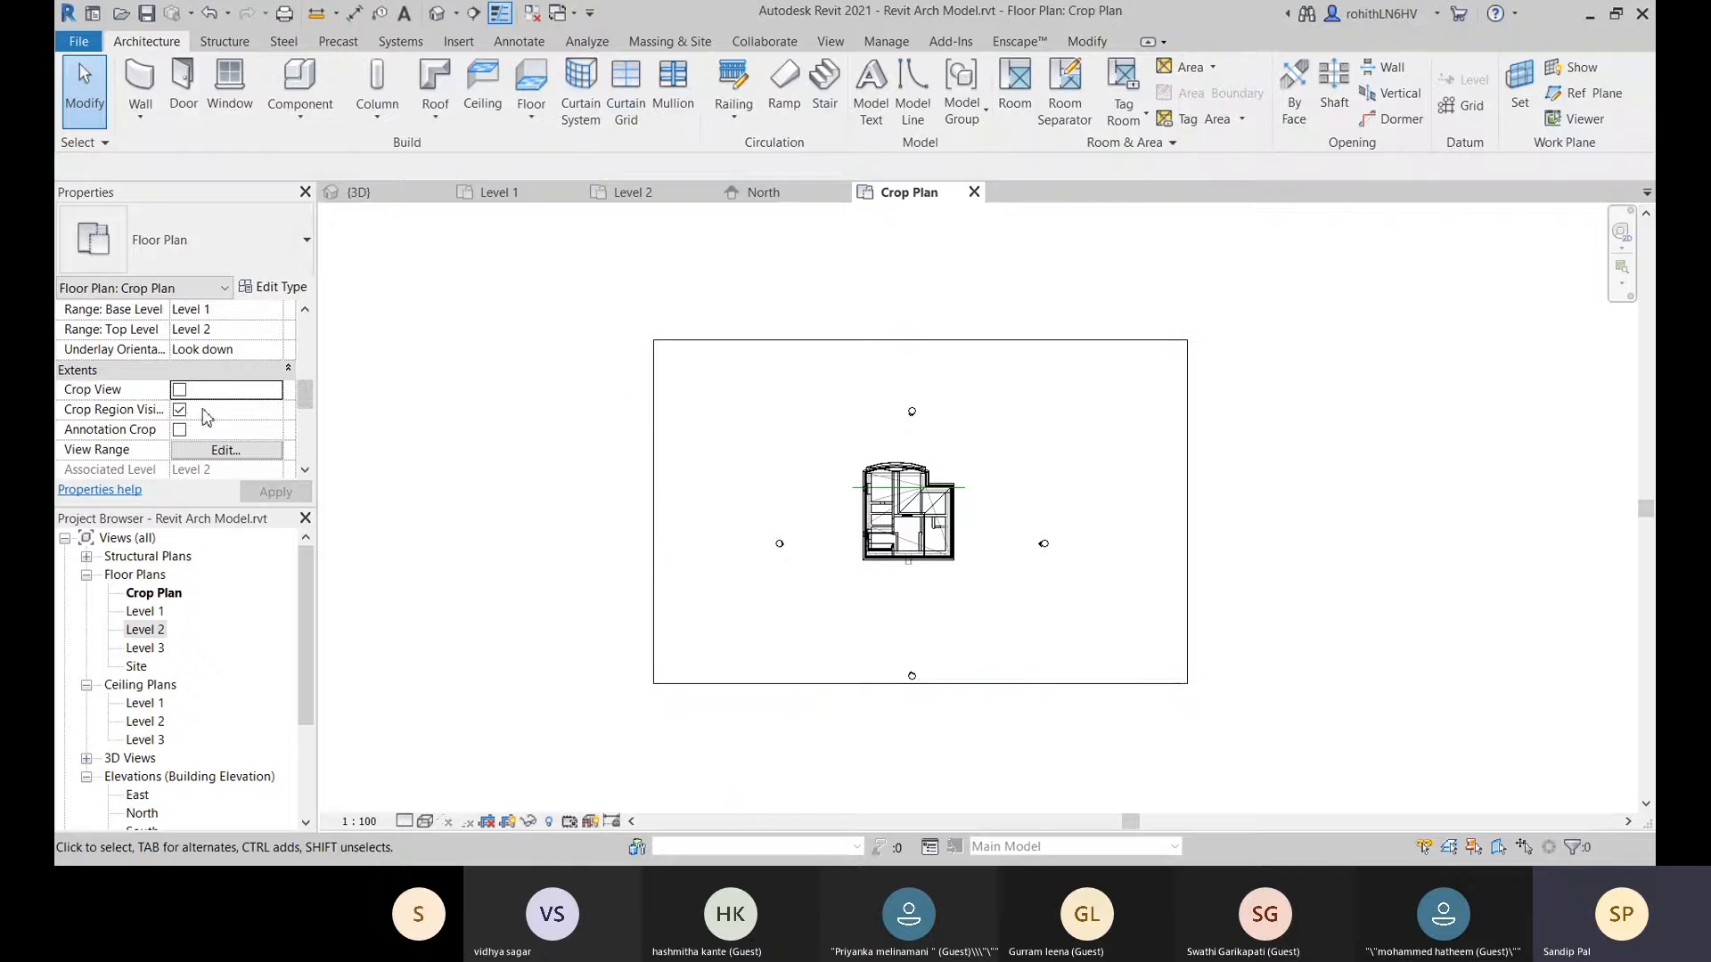
click(179, 410)
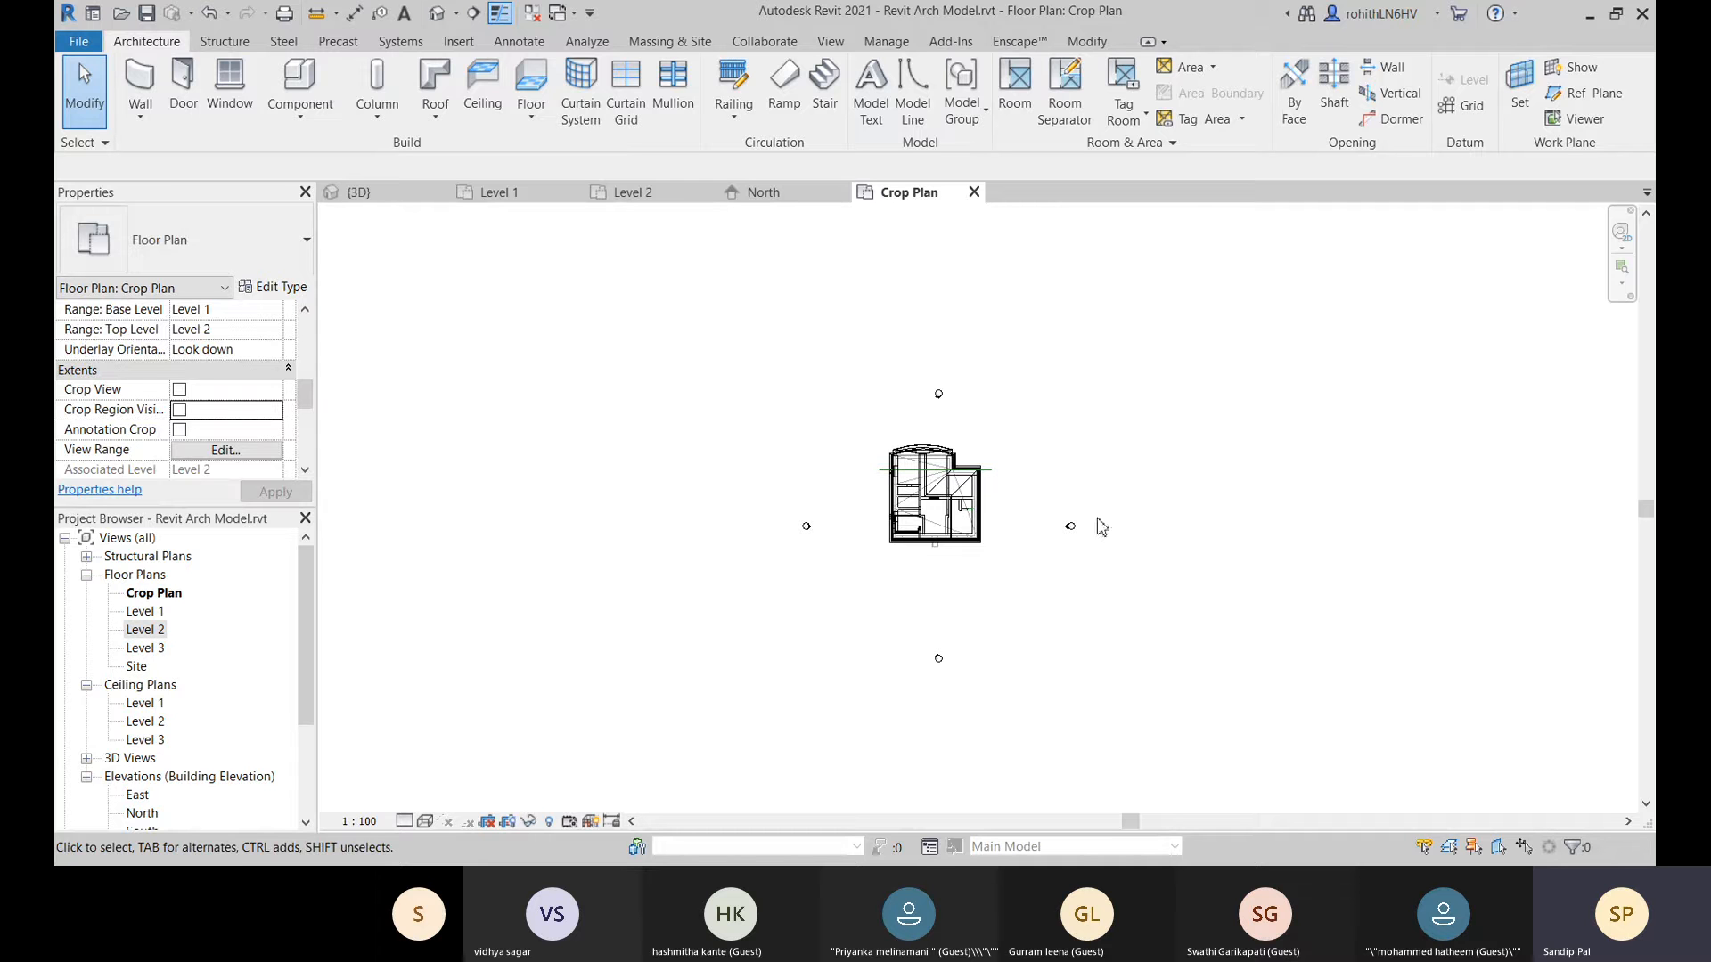
click(169, 595)
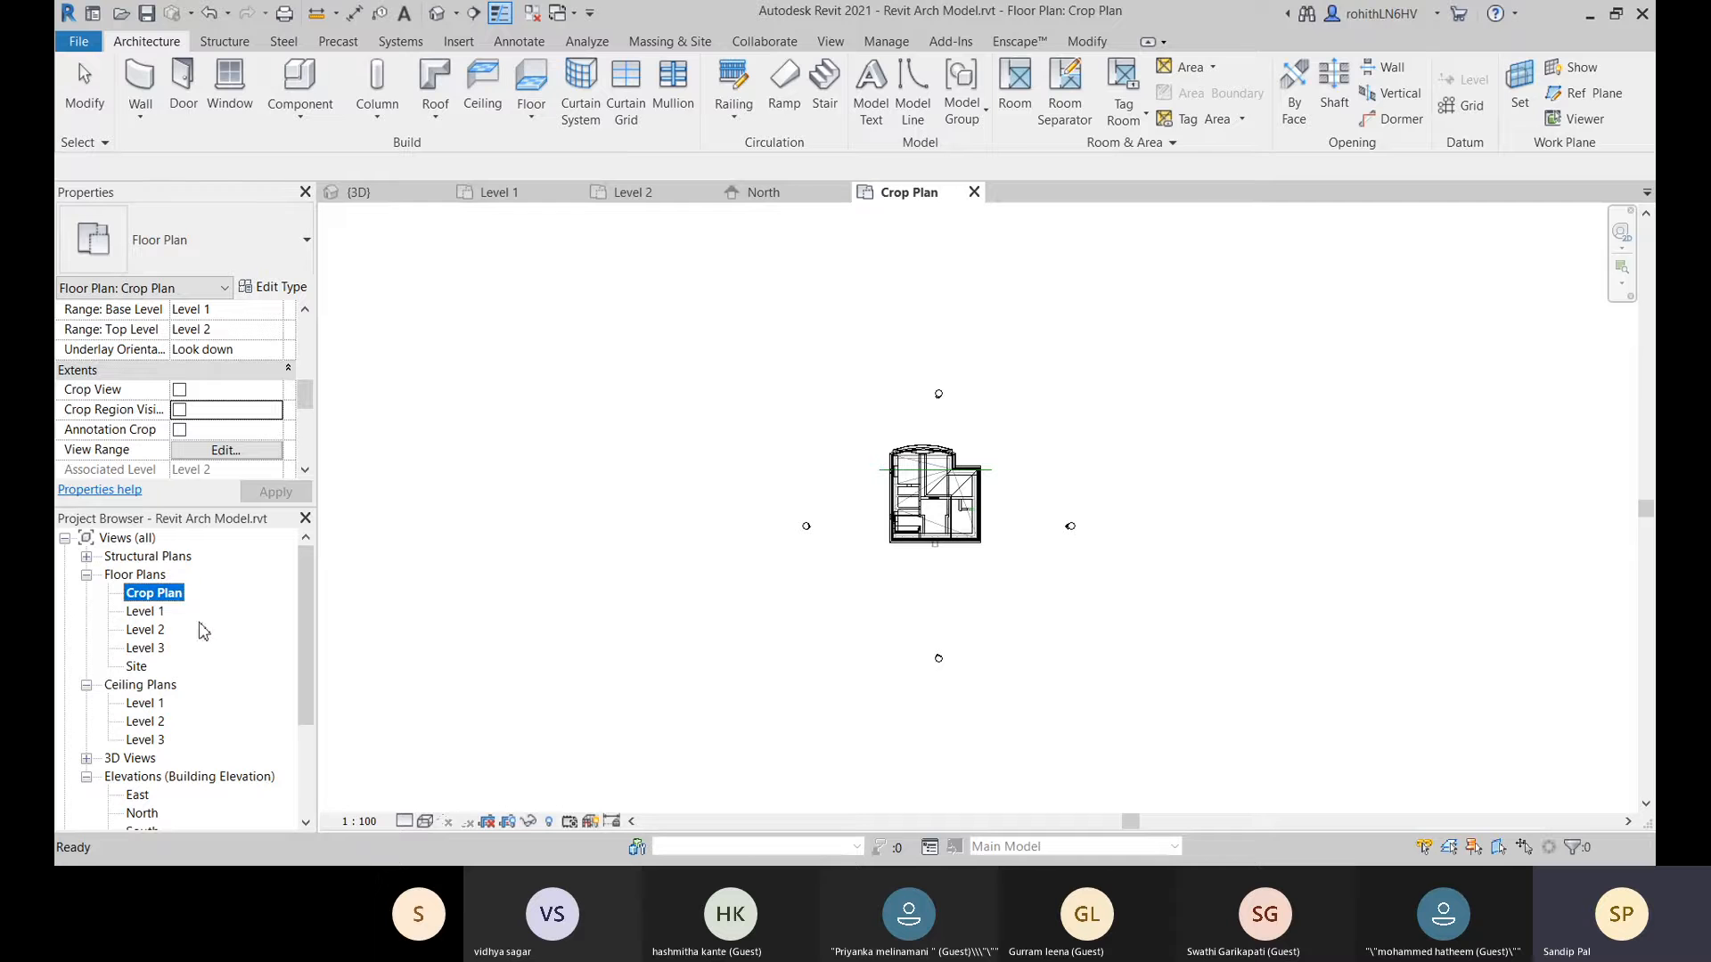
click(907, 579)
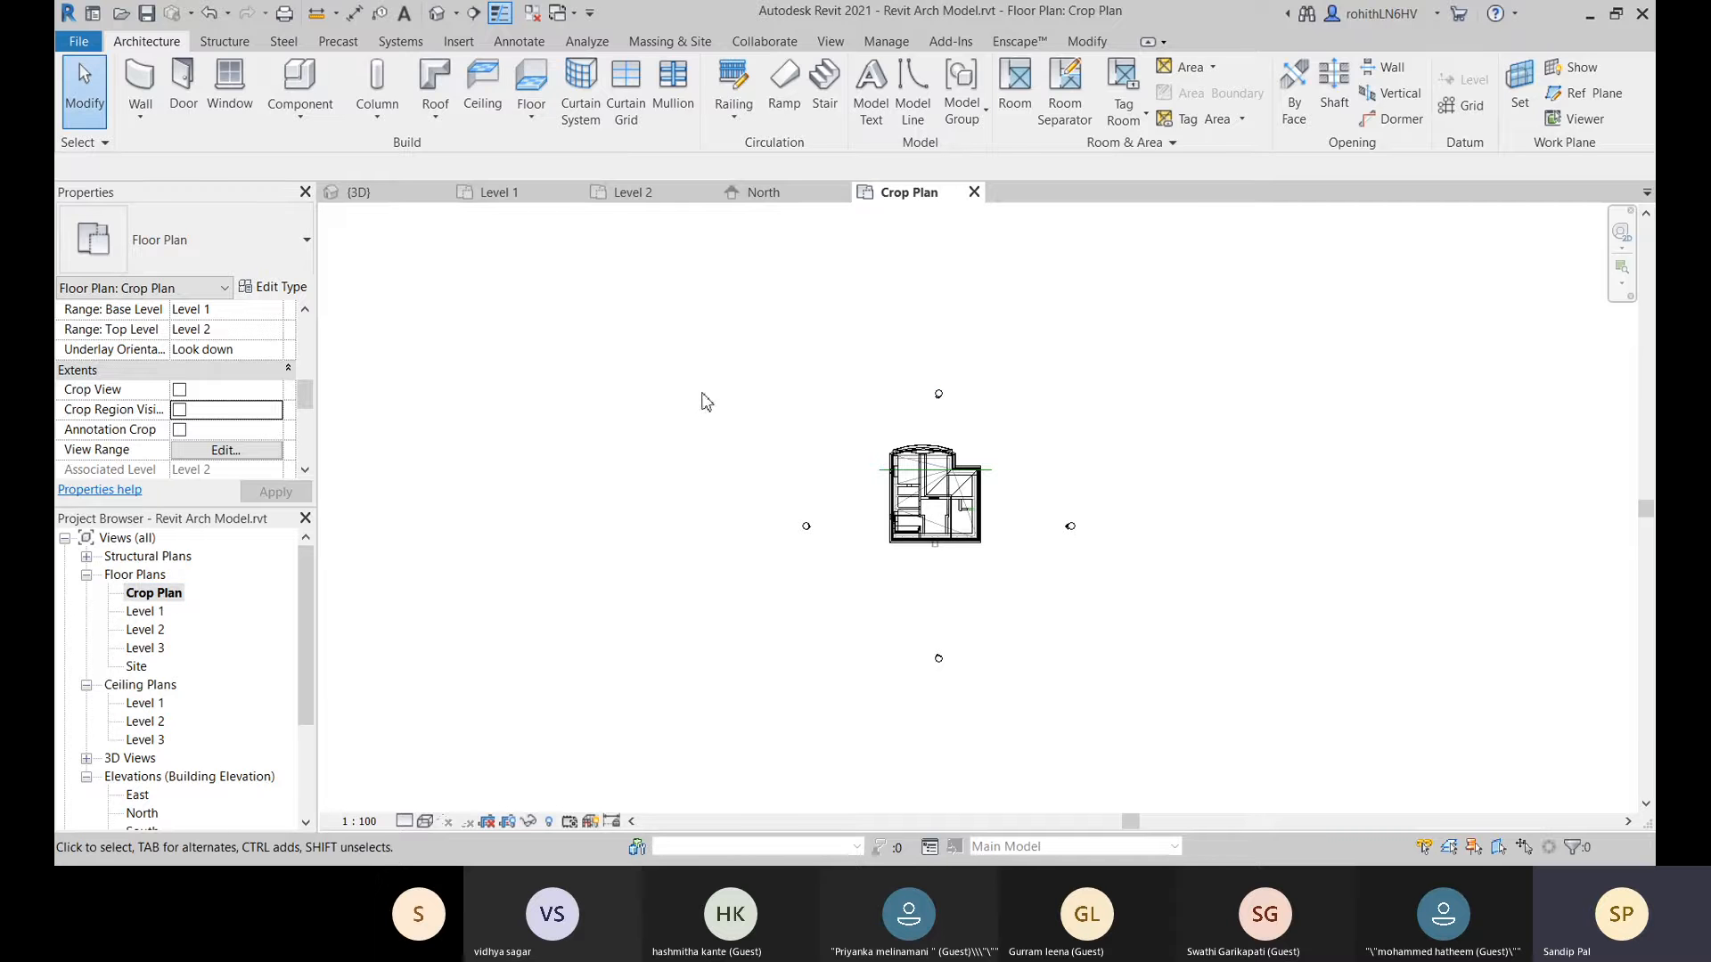
middle_drag(810, 562, 748, 516)
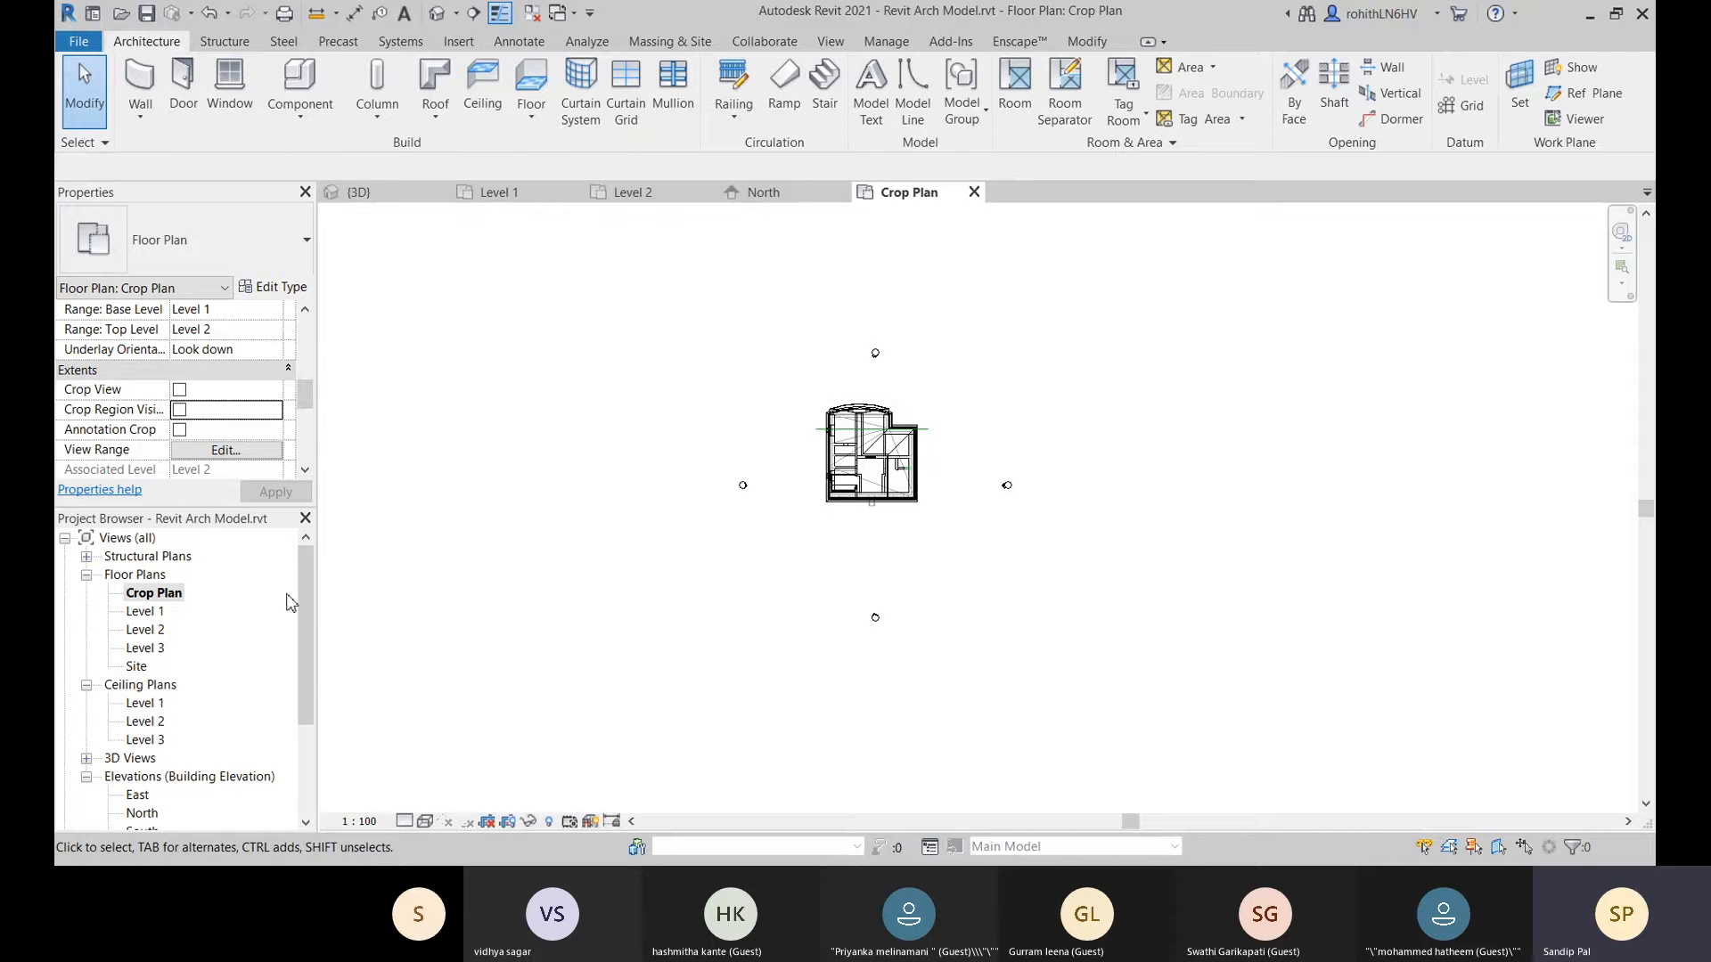
middle_drag(550, 585, 573, 585)
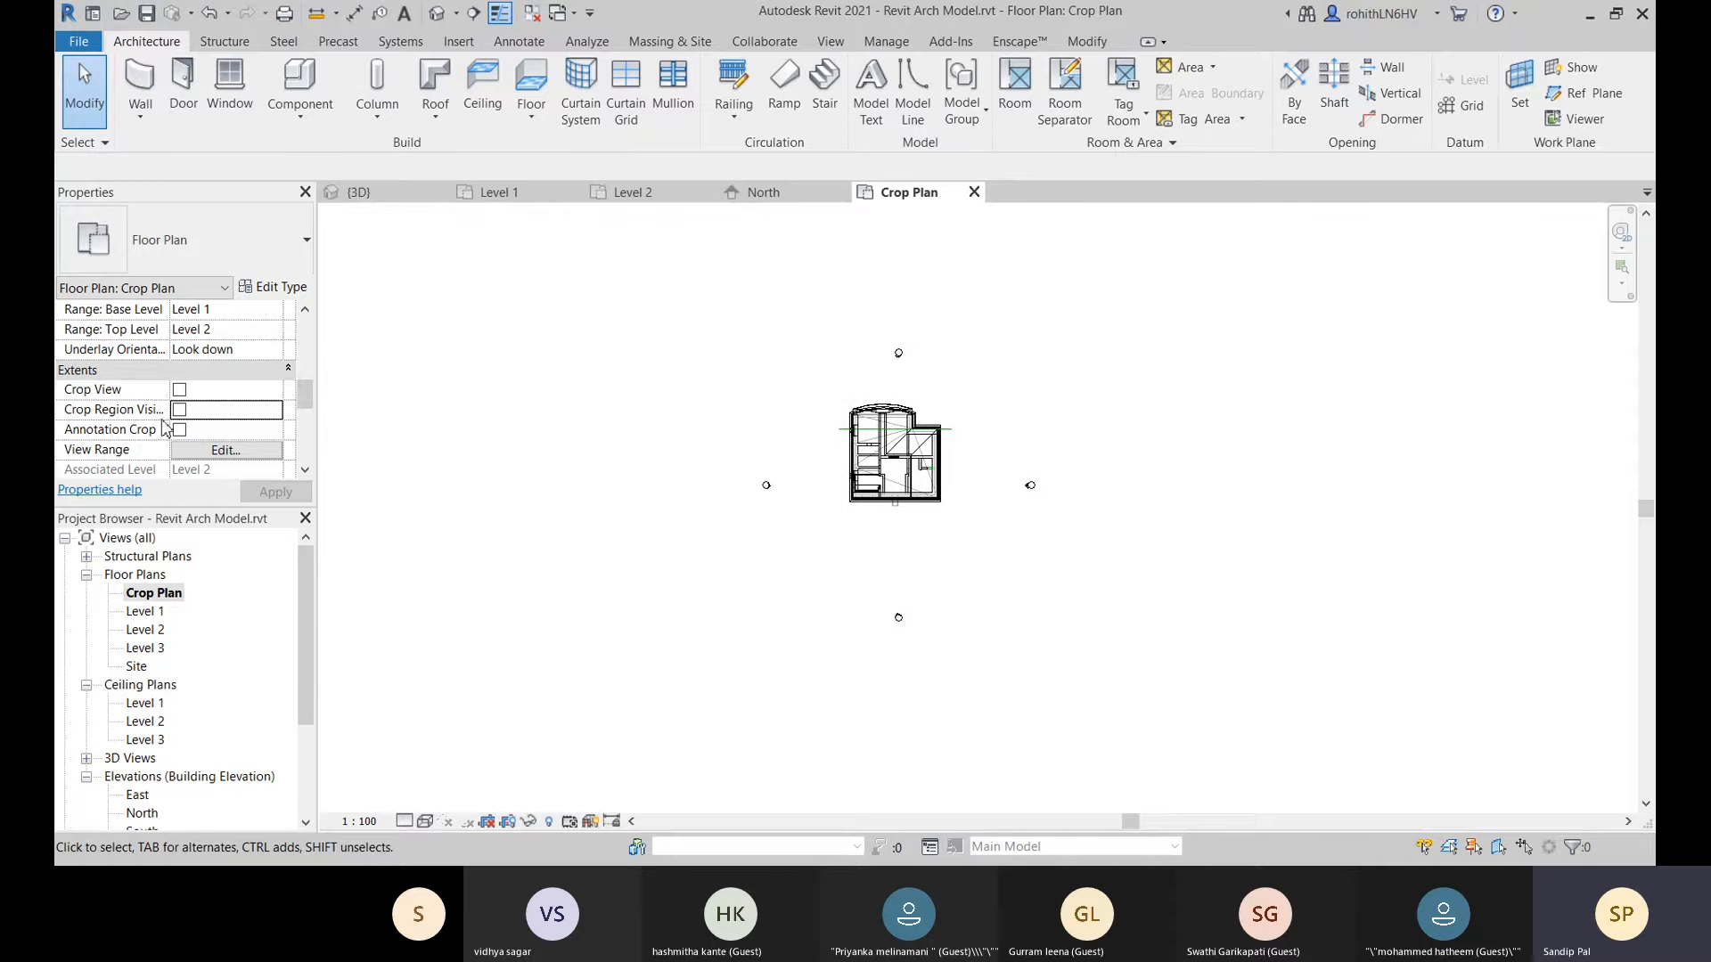
Turn on Crop View and Crop Region Visible for Crop Plan and shrink the crop region on all sides around the building's eastern part.
click(178, 391)
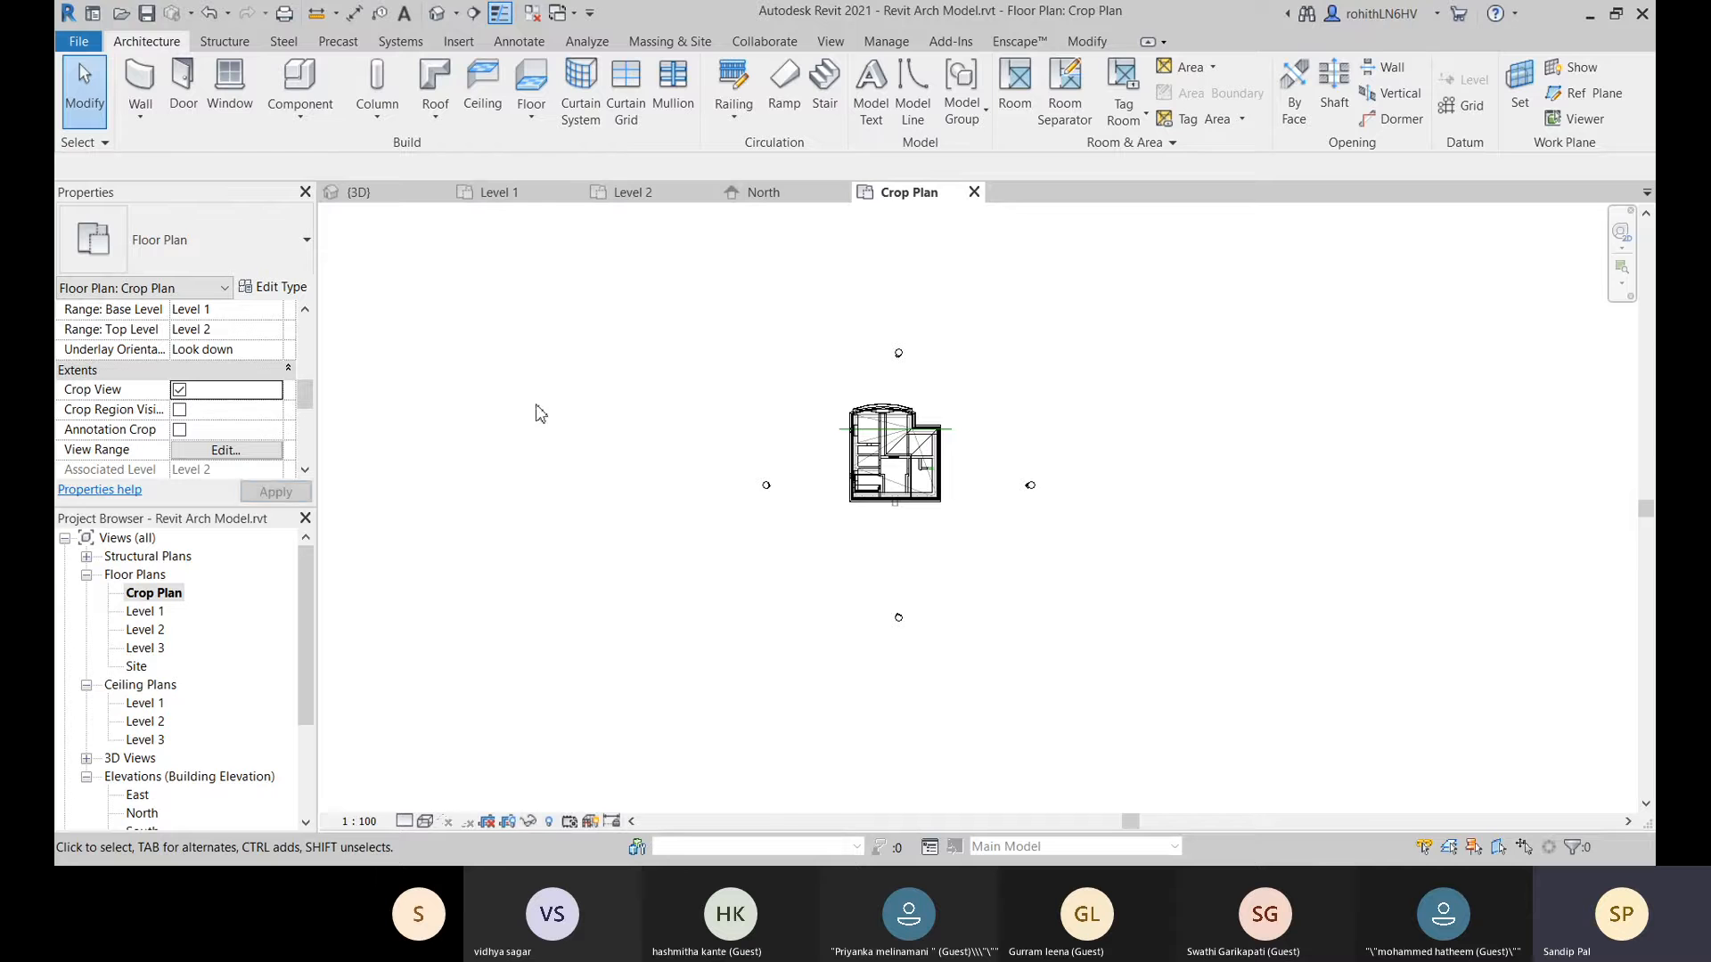
click(179, 410)
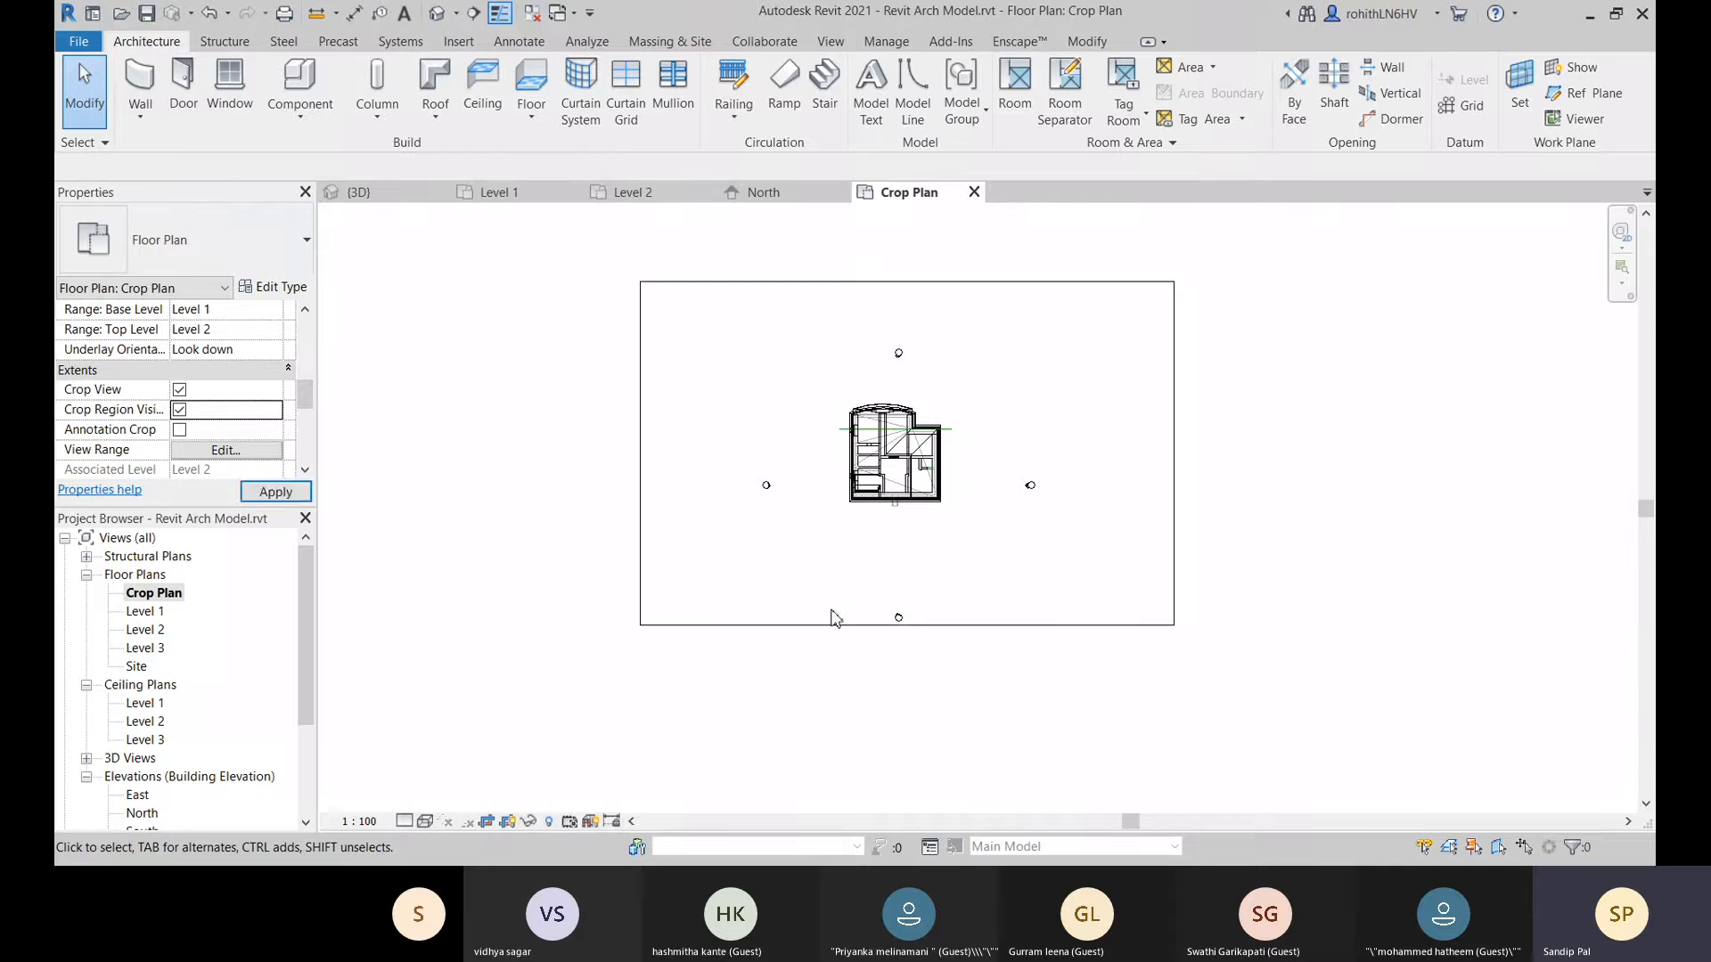
click(1177, 453)
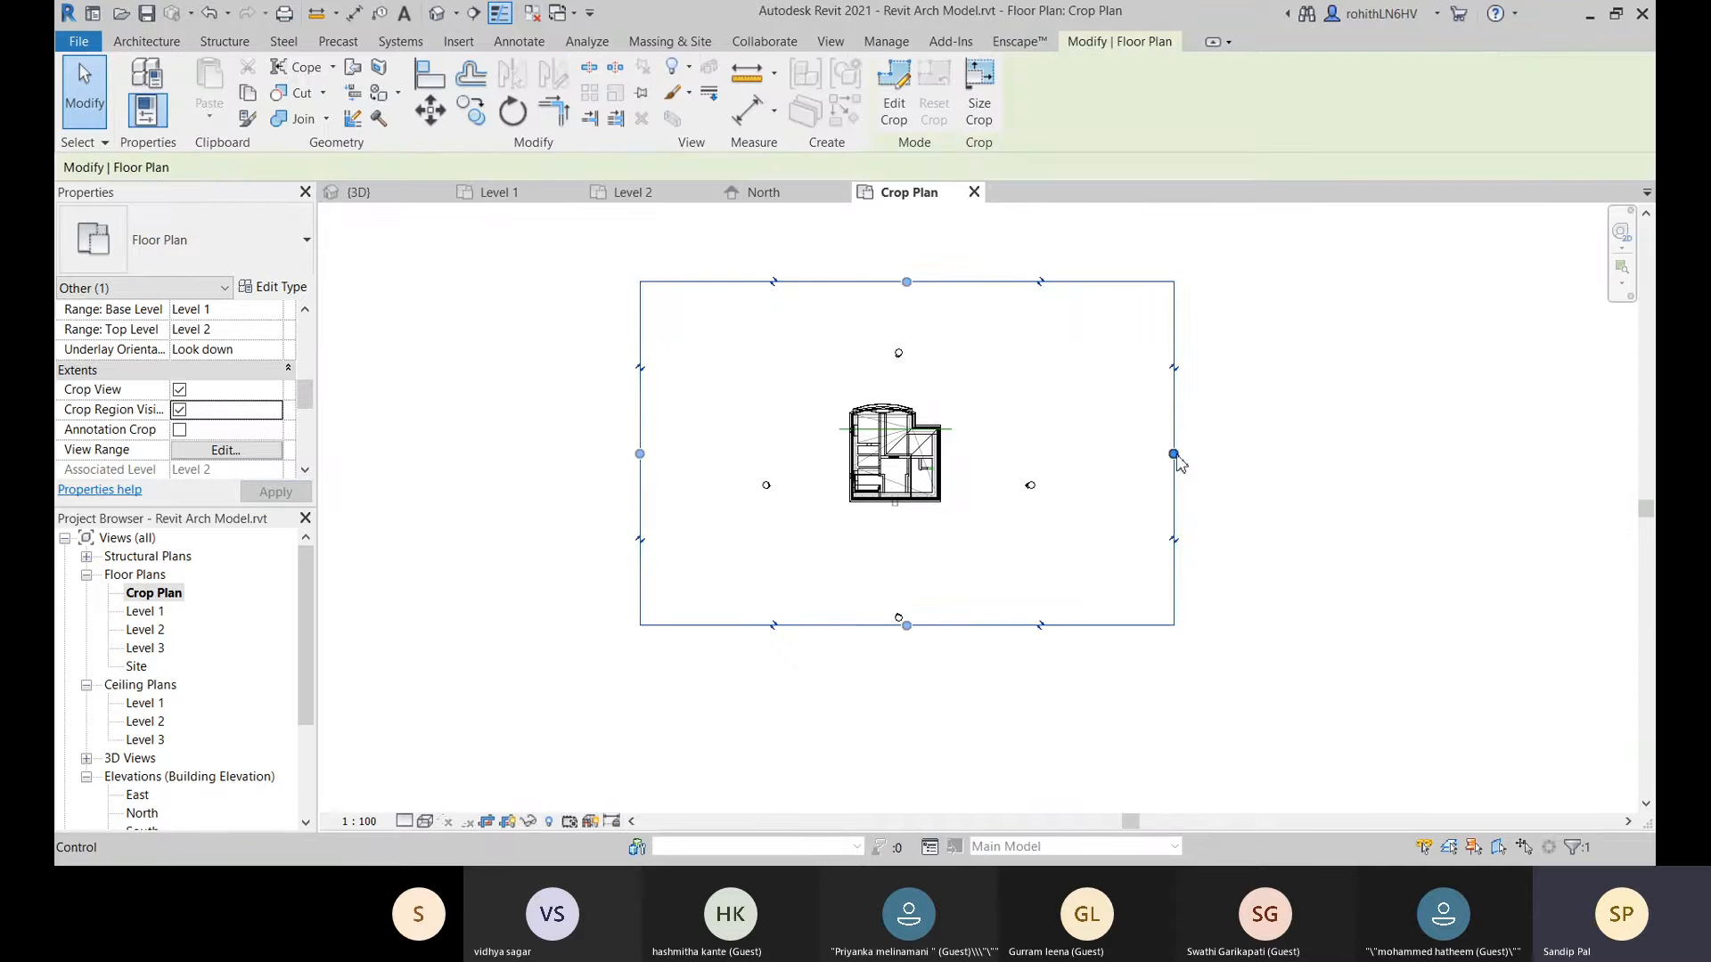
drag(1175, 454, 952, 456)
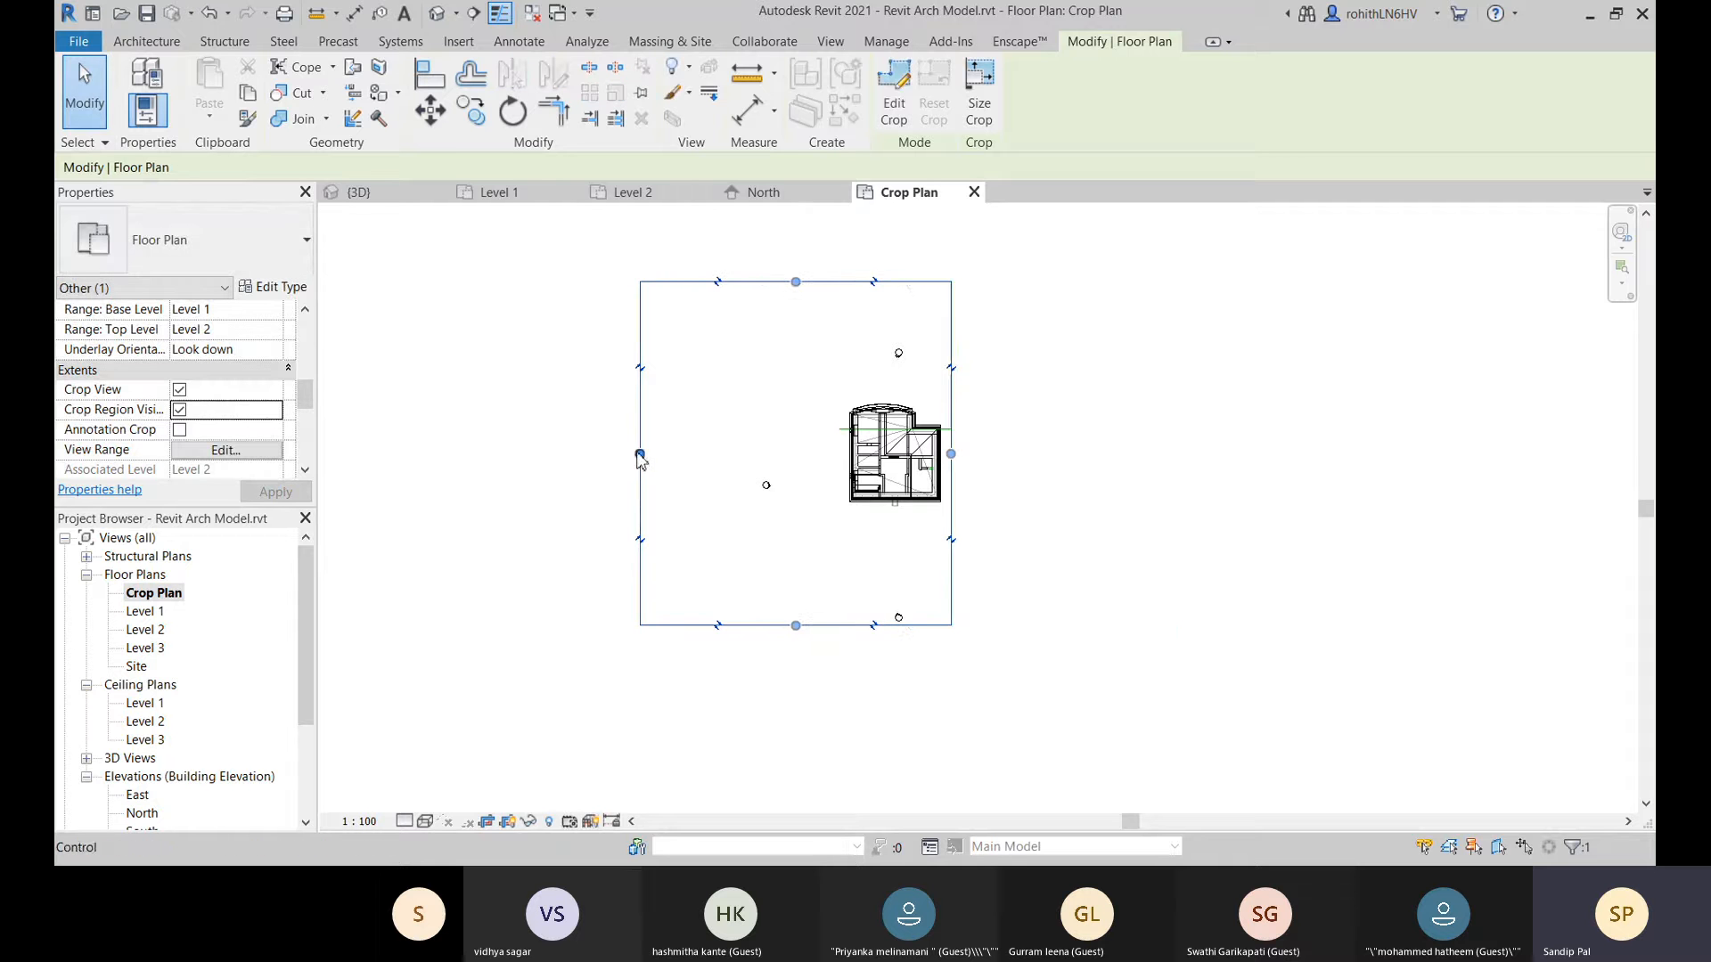
drag(640, 456, 879, 454)
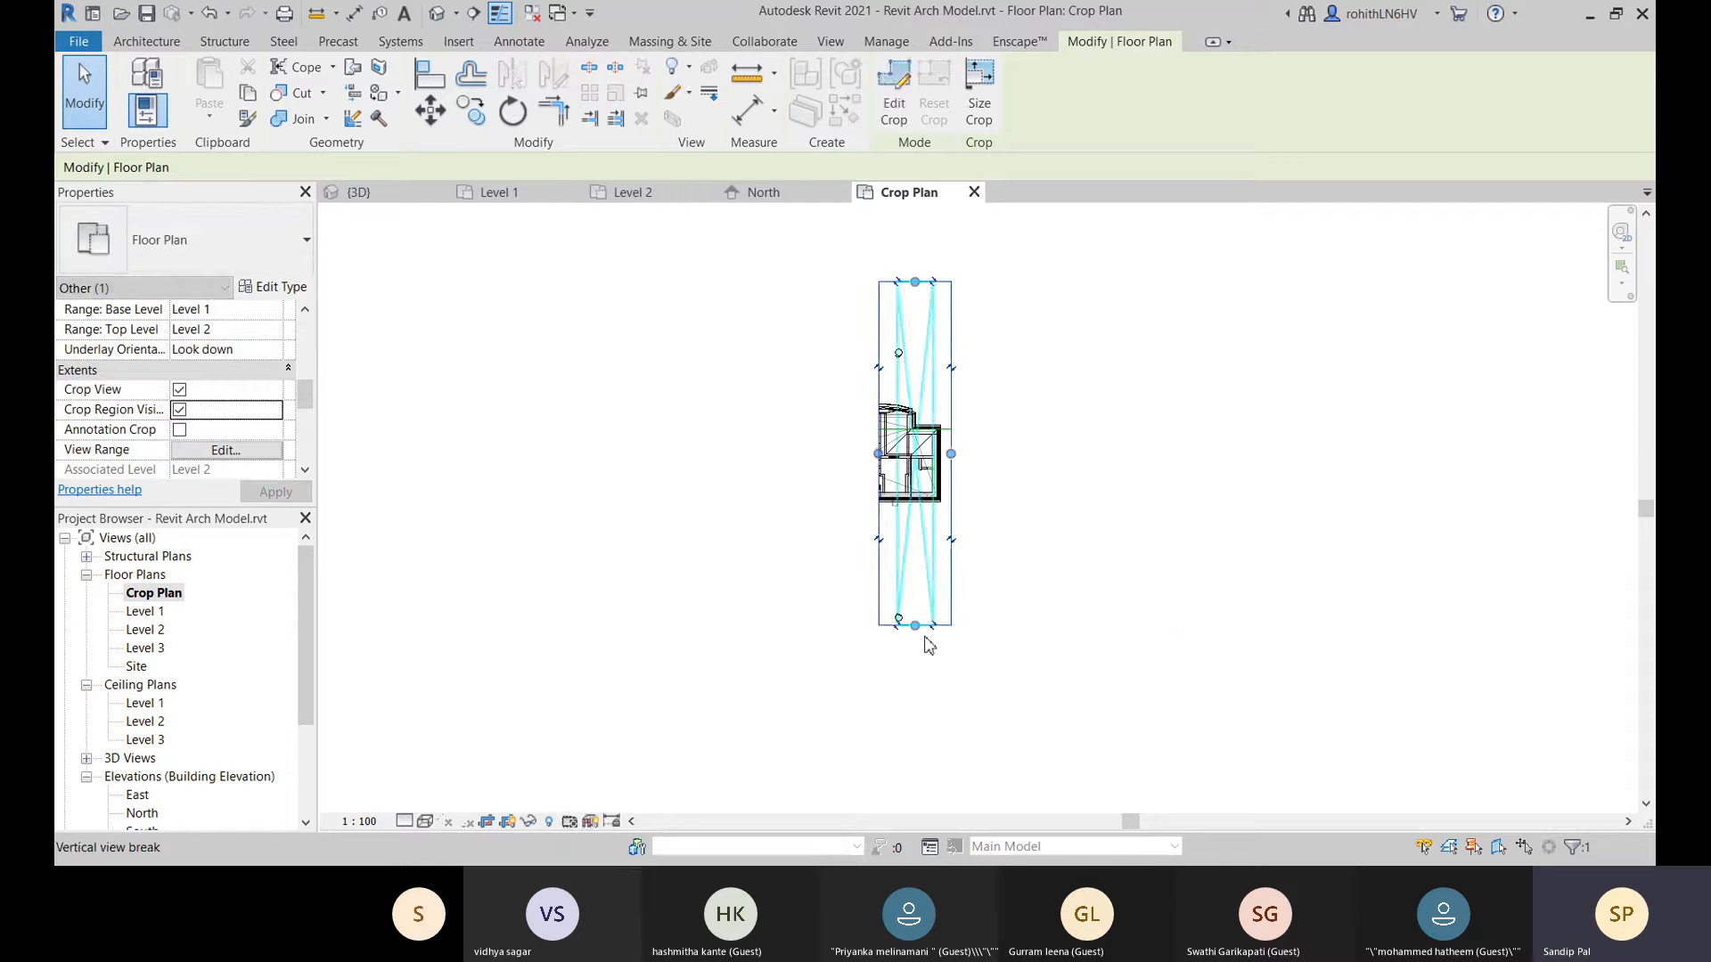
drag(916, 626, 926, 500)
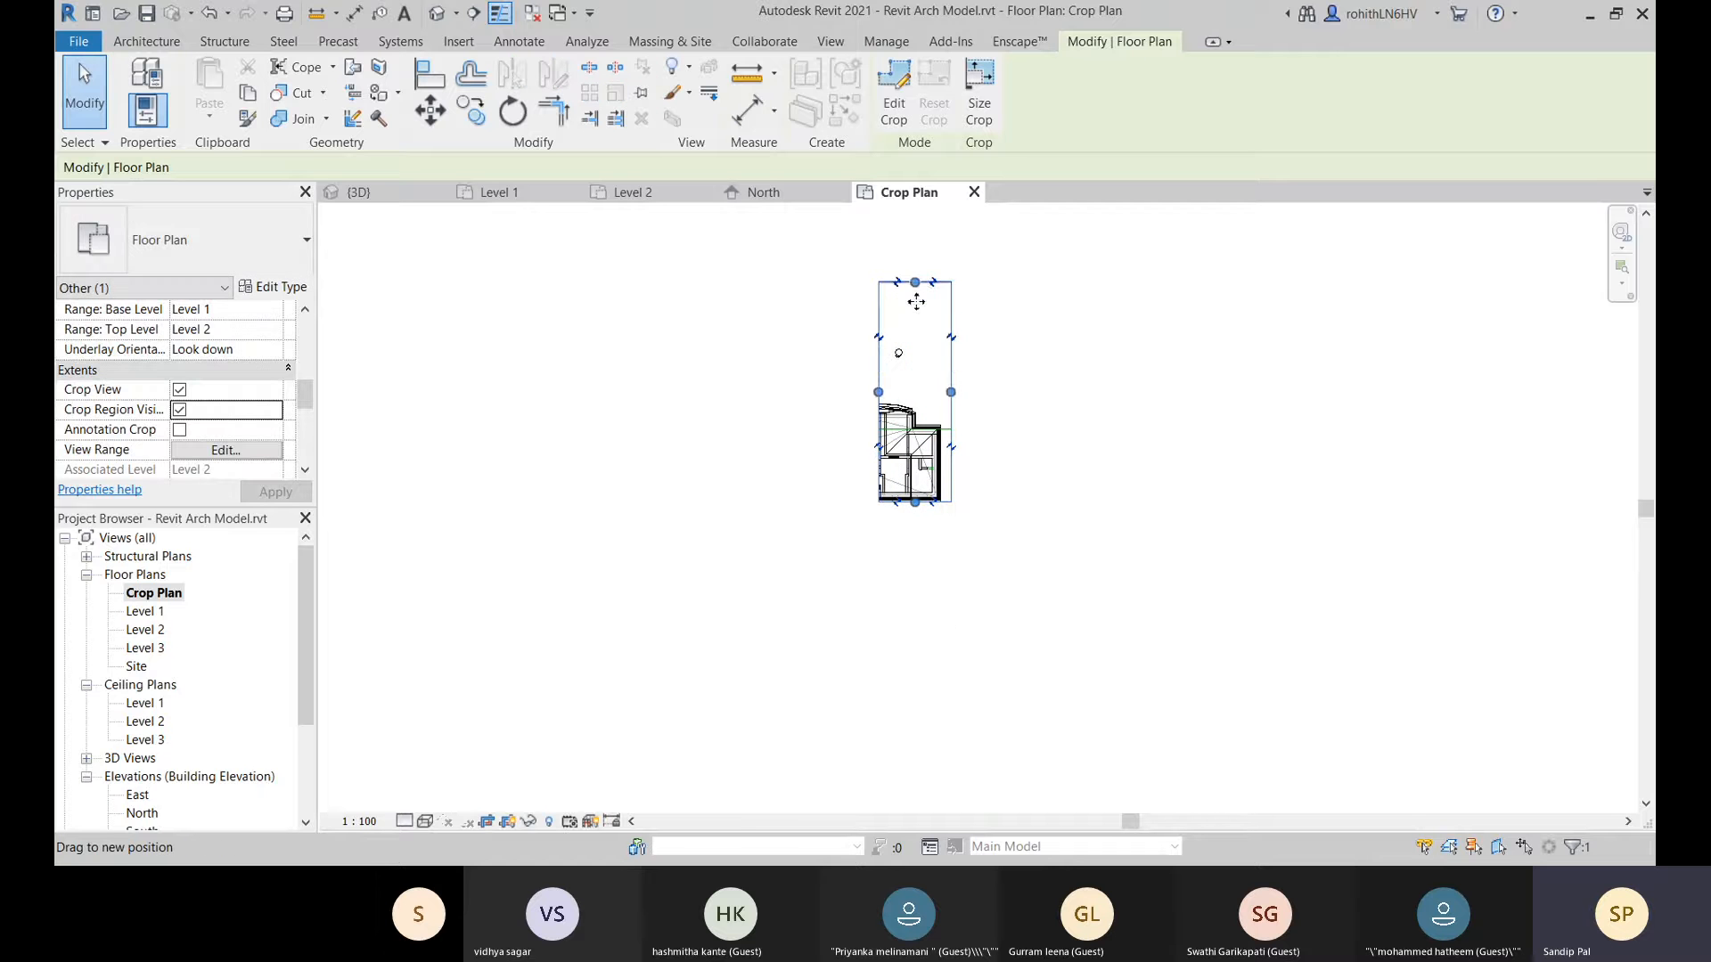
key(Escape)
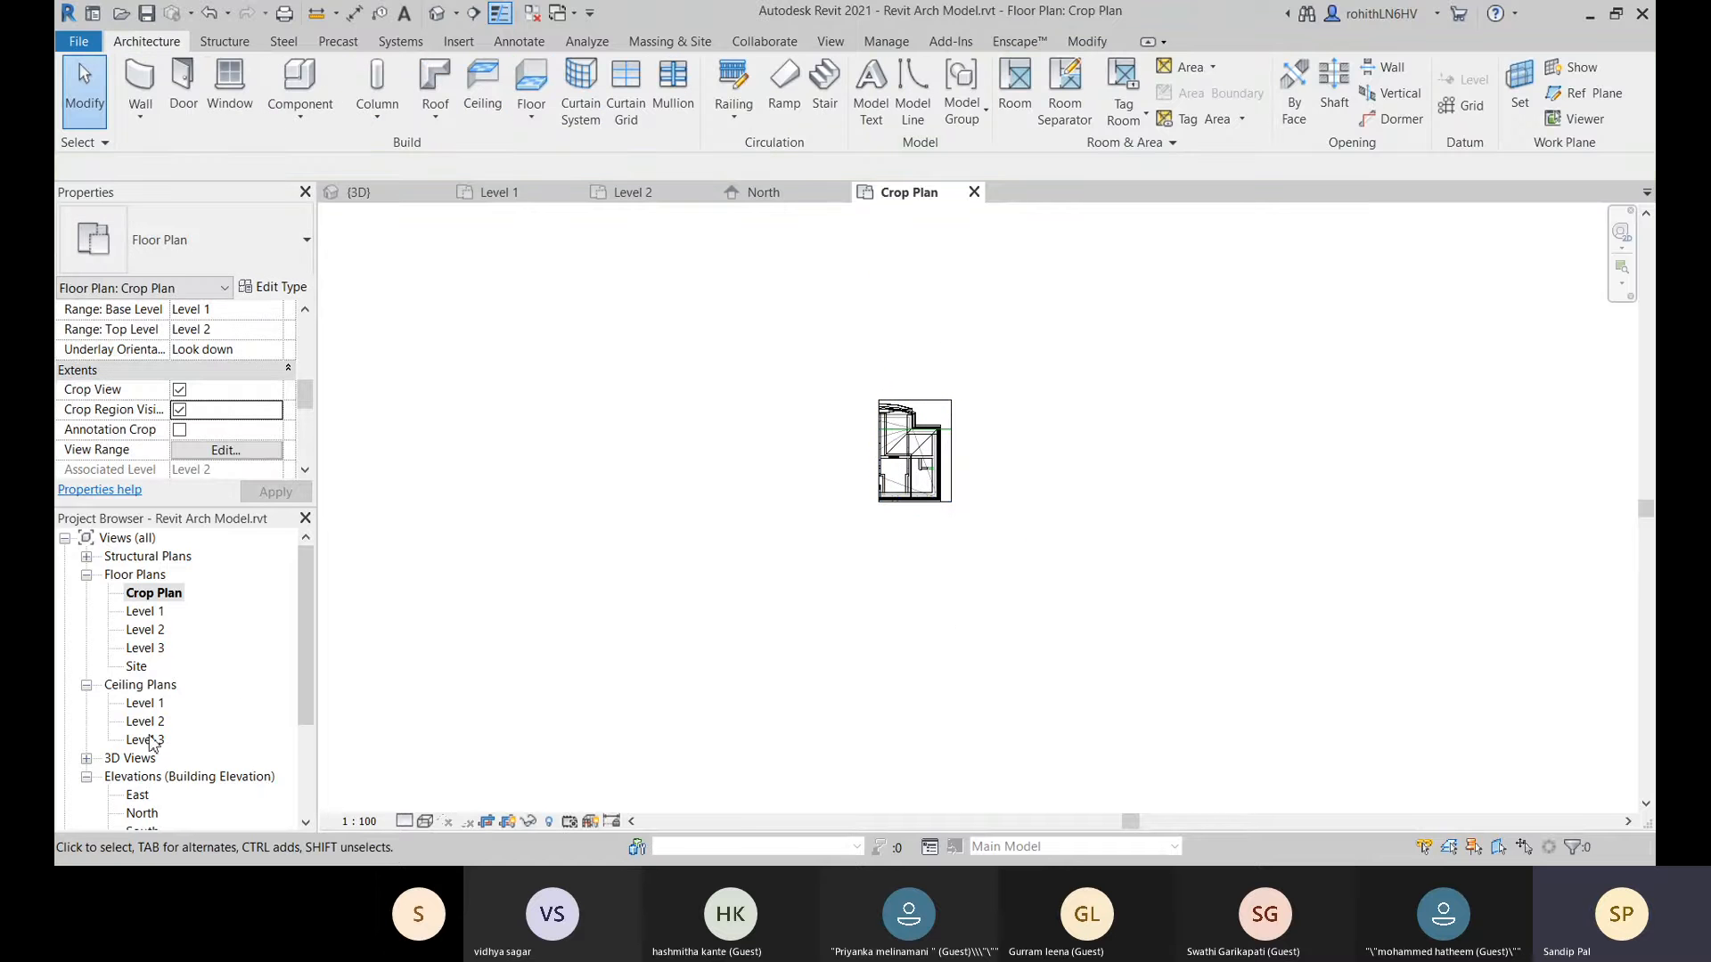
Compare the crop properties of Crop Plan with those of the Level 2 and Level 3 floor plans.
click(146, 630)
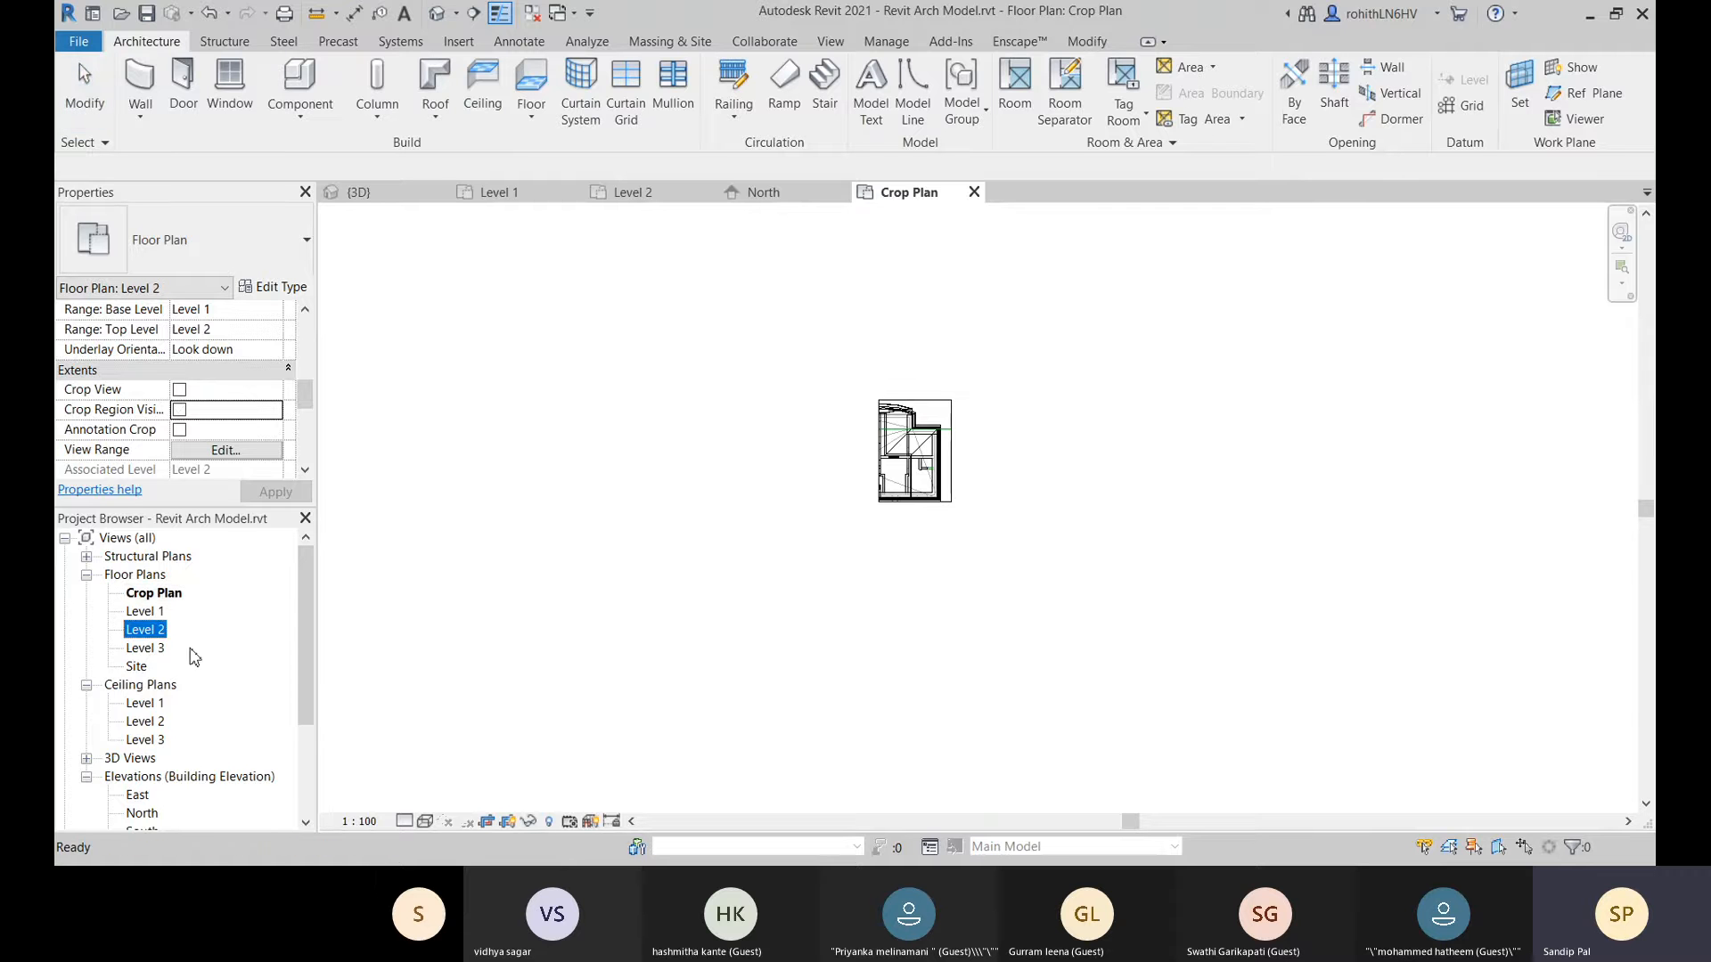
click(163, 595)
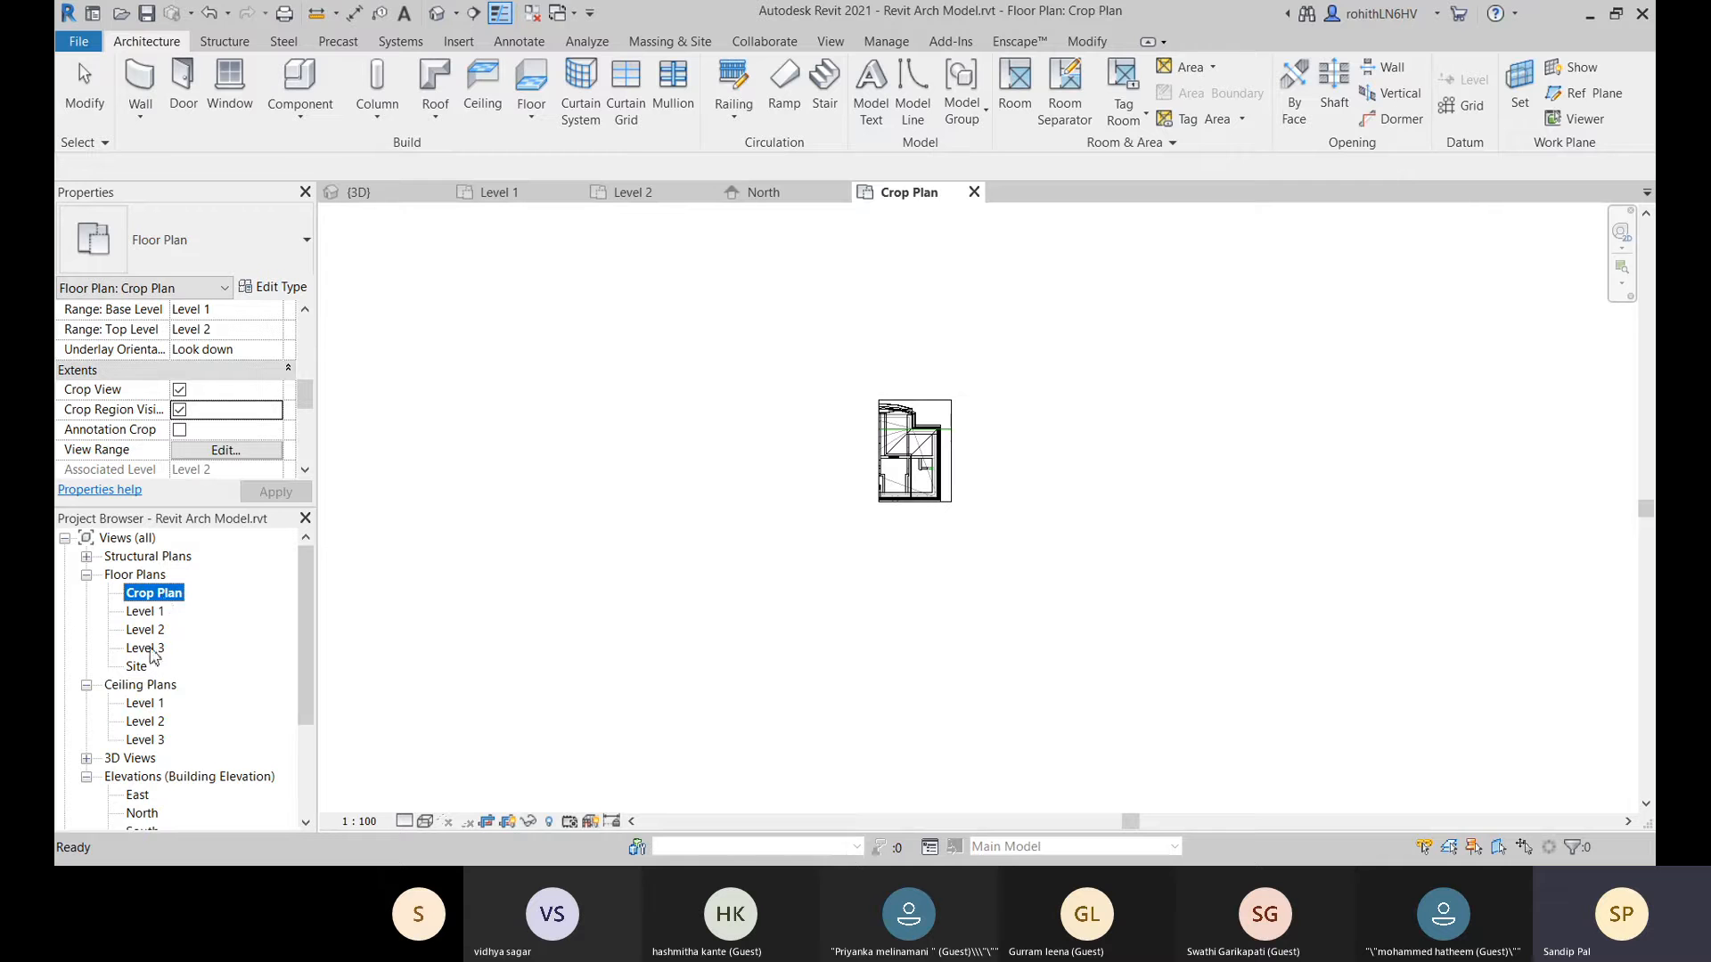
click(147, 631)
click(159, 594)
click(147, 649)
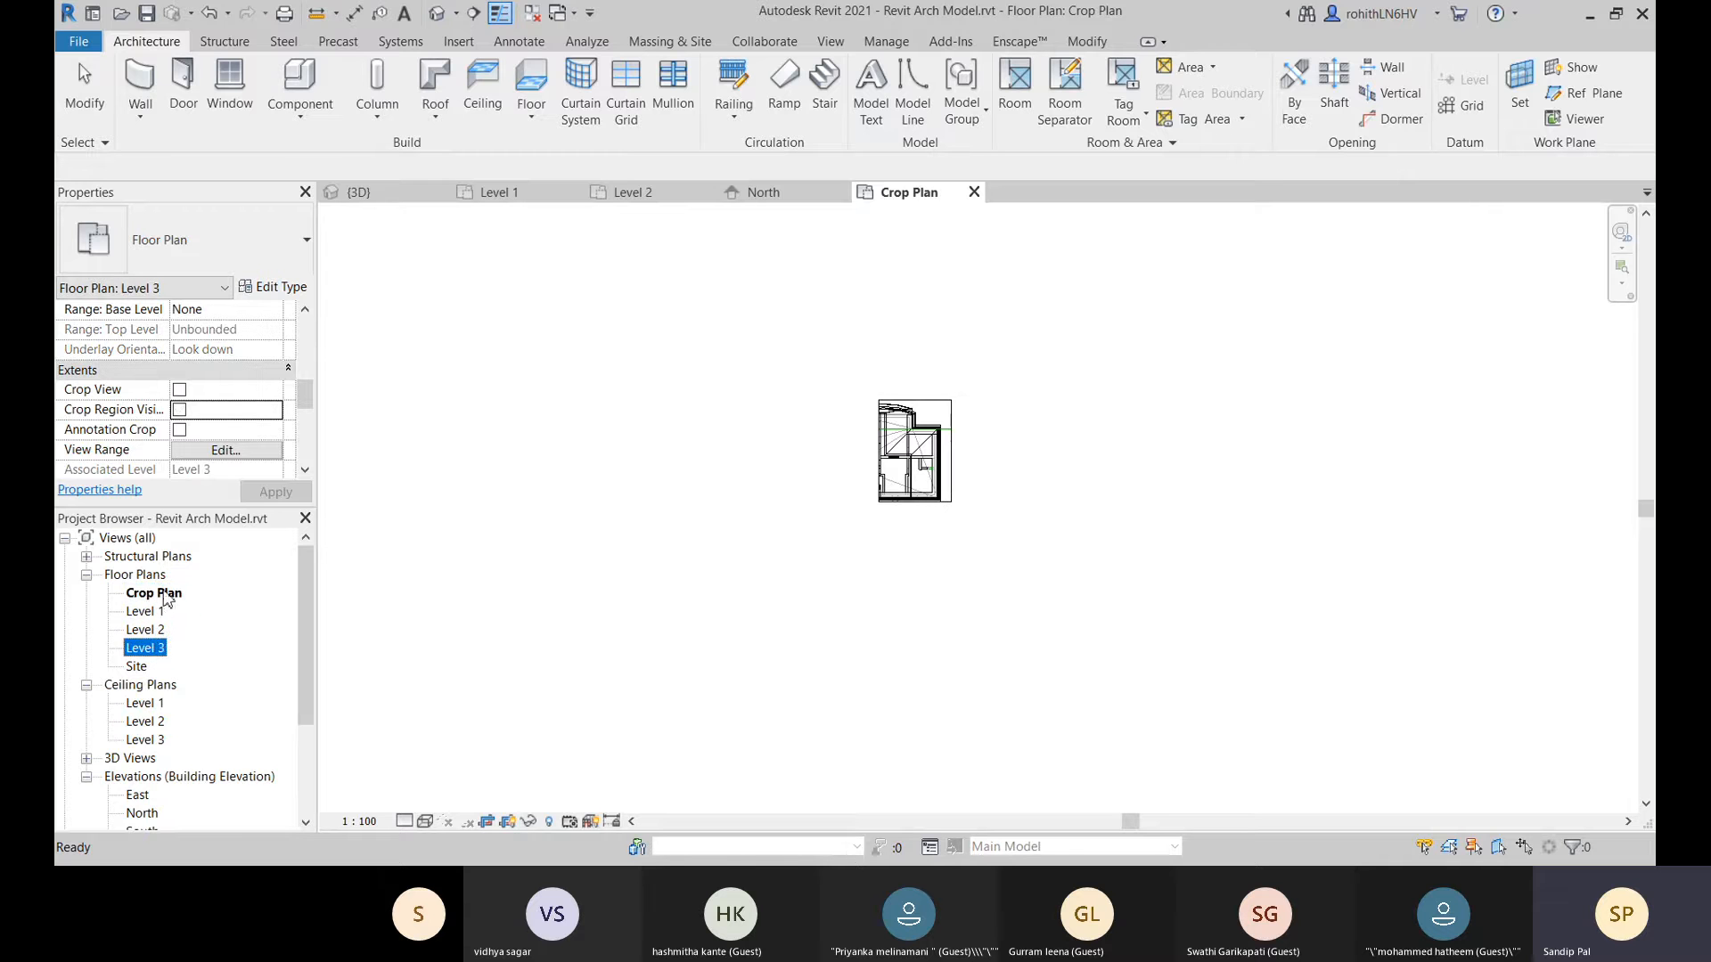
click(162, 581)
click(163, 595)
click(161, 631)
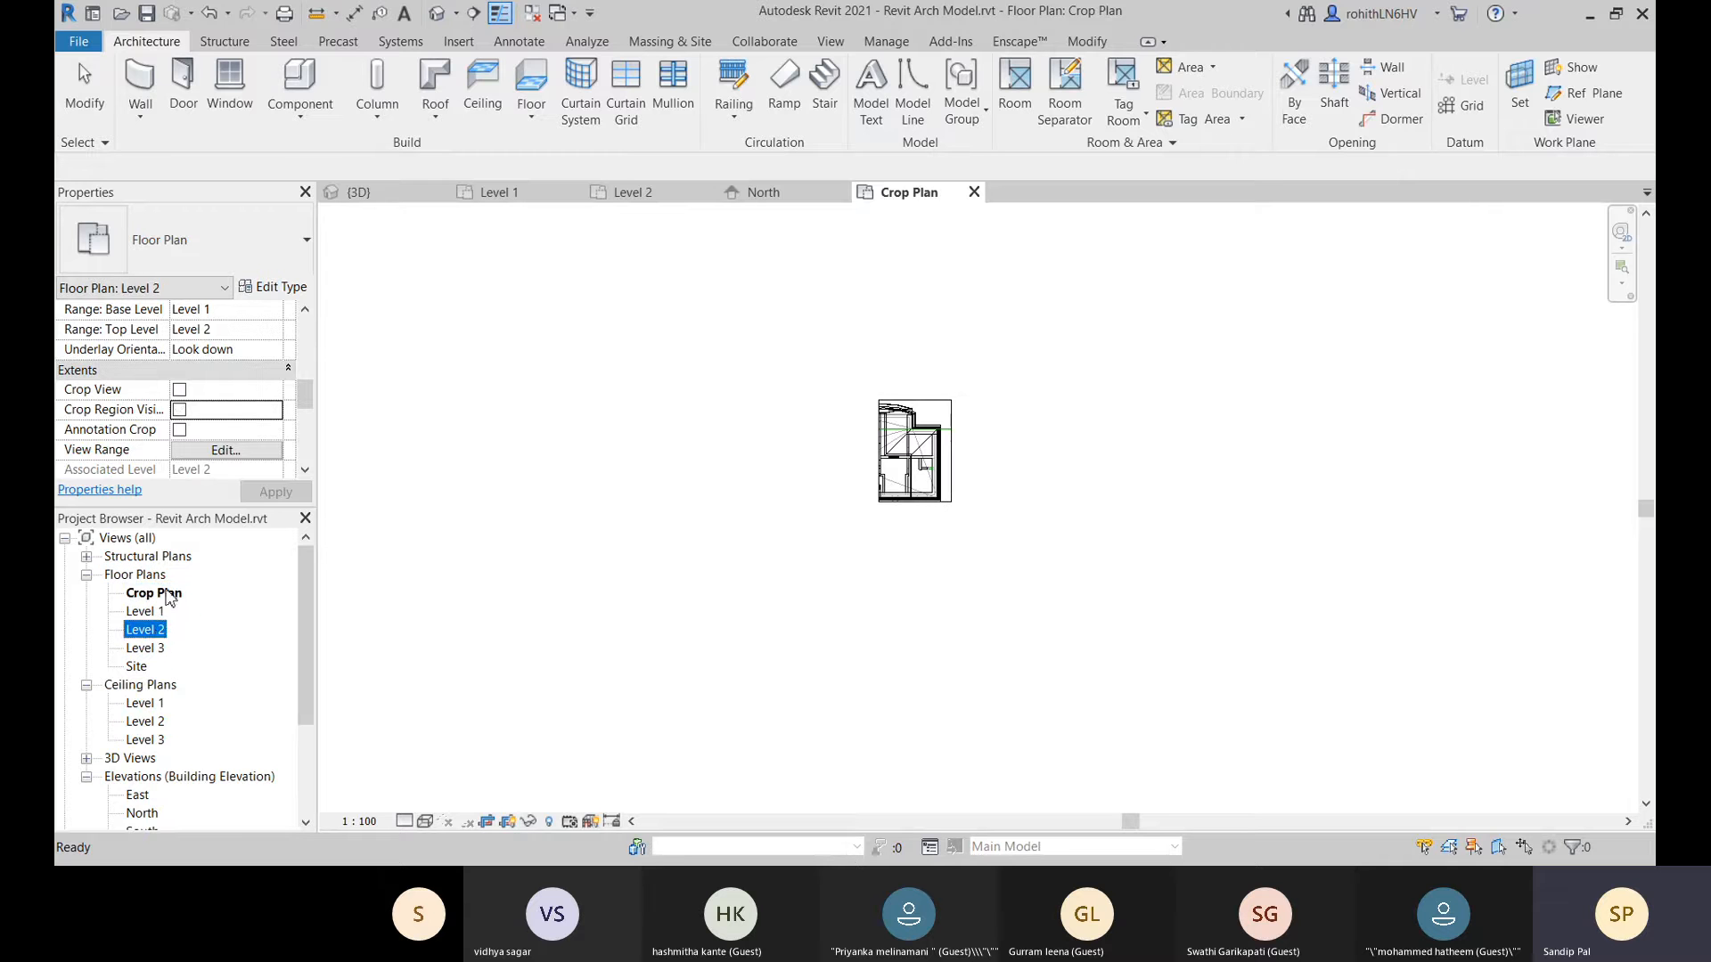
click(165, 594)
click(161, 631)
click(163, 594)
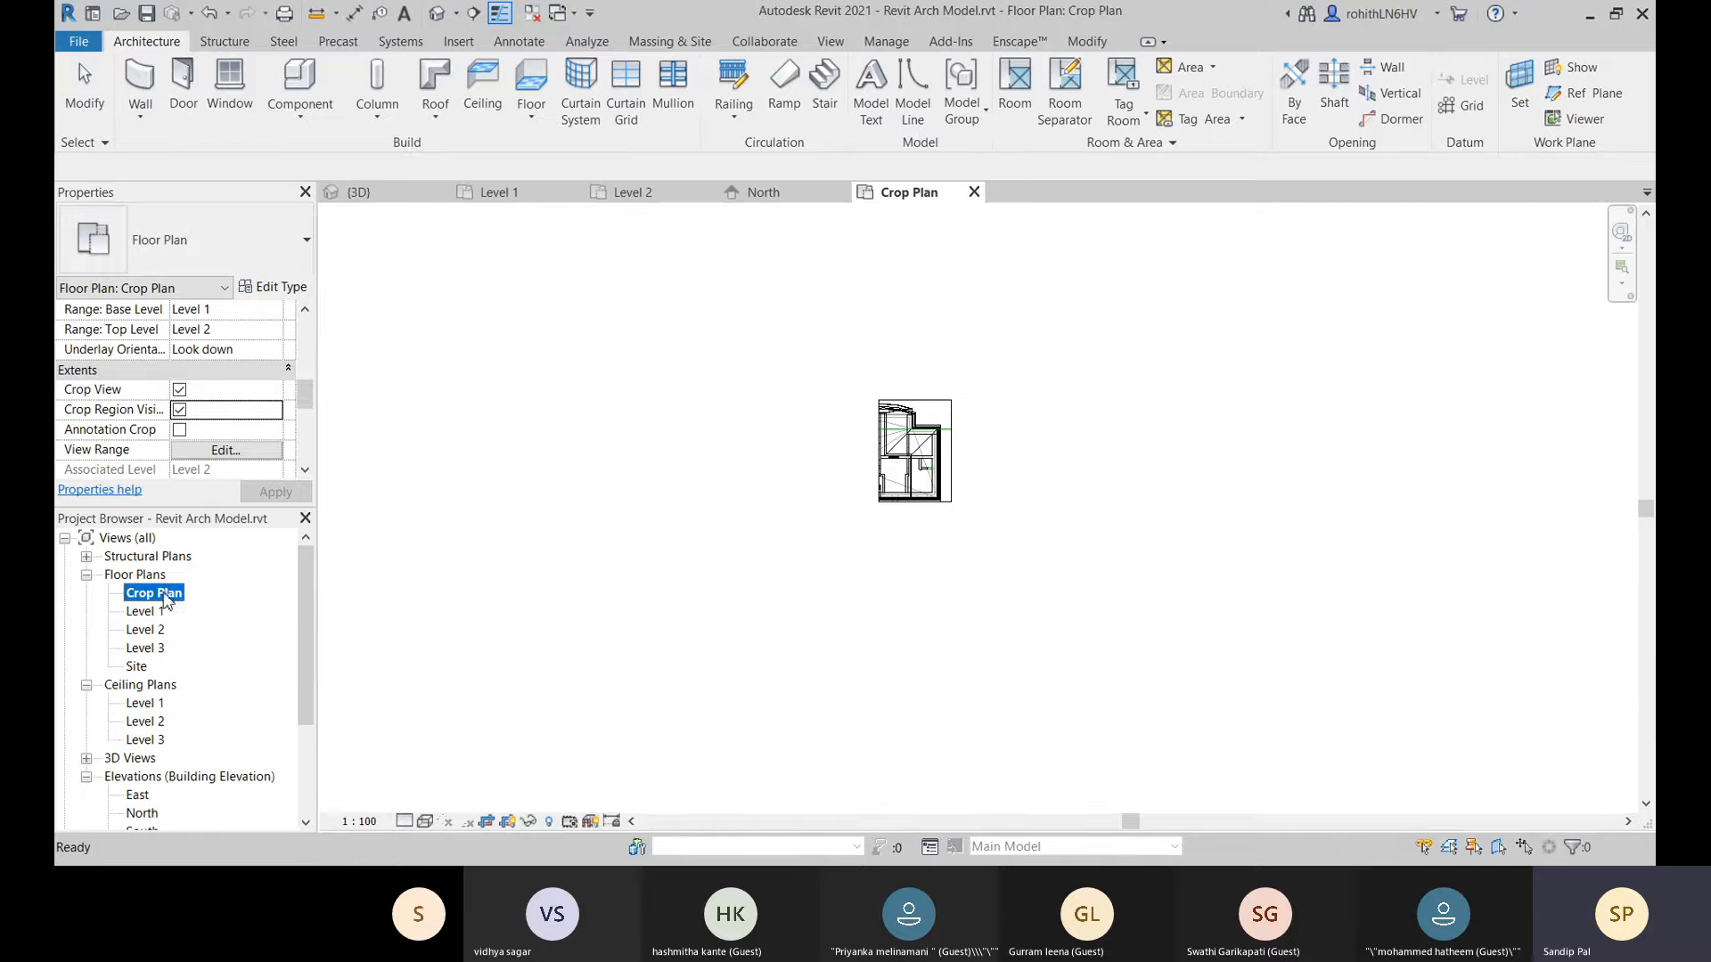
Duplicate the Level 2 floor plan as a dependent view.
click(143, 629)
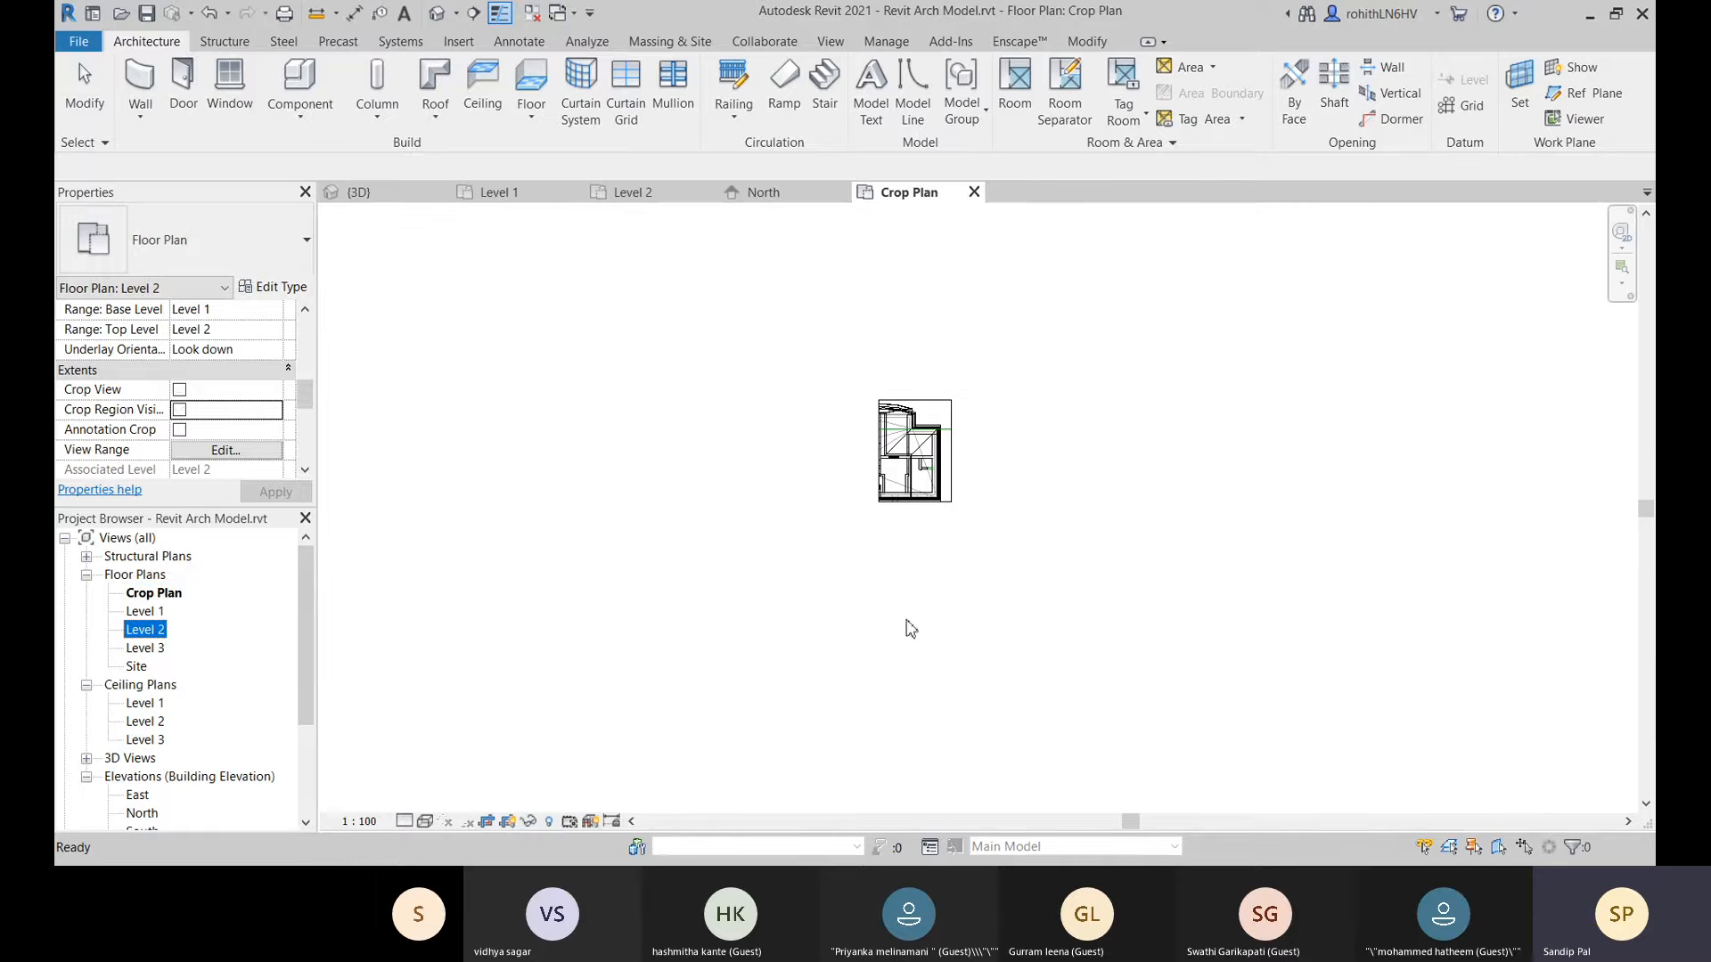
middle_click(903, 650)
middle_drag(903, 650, 909, 689)
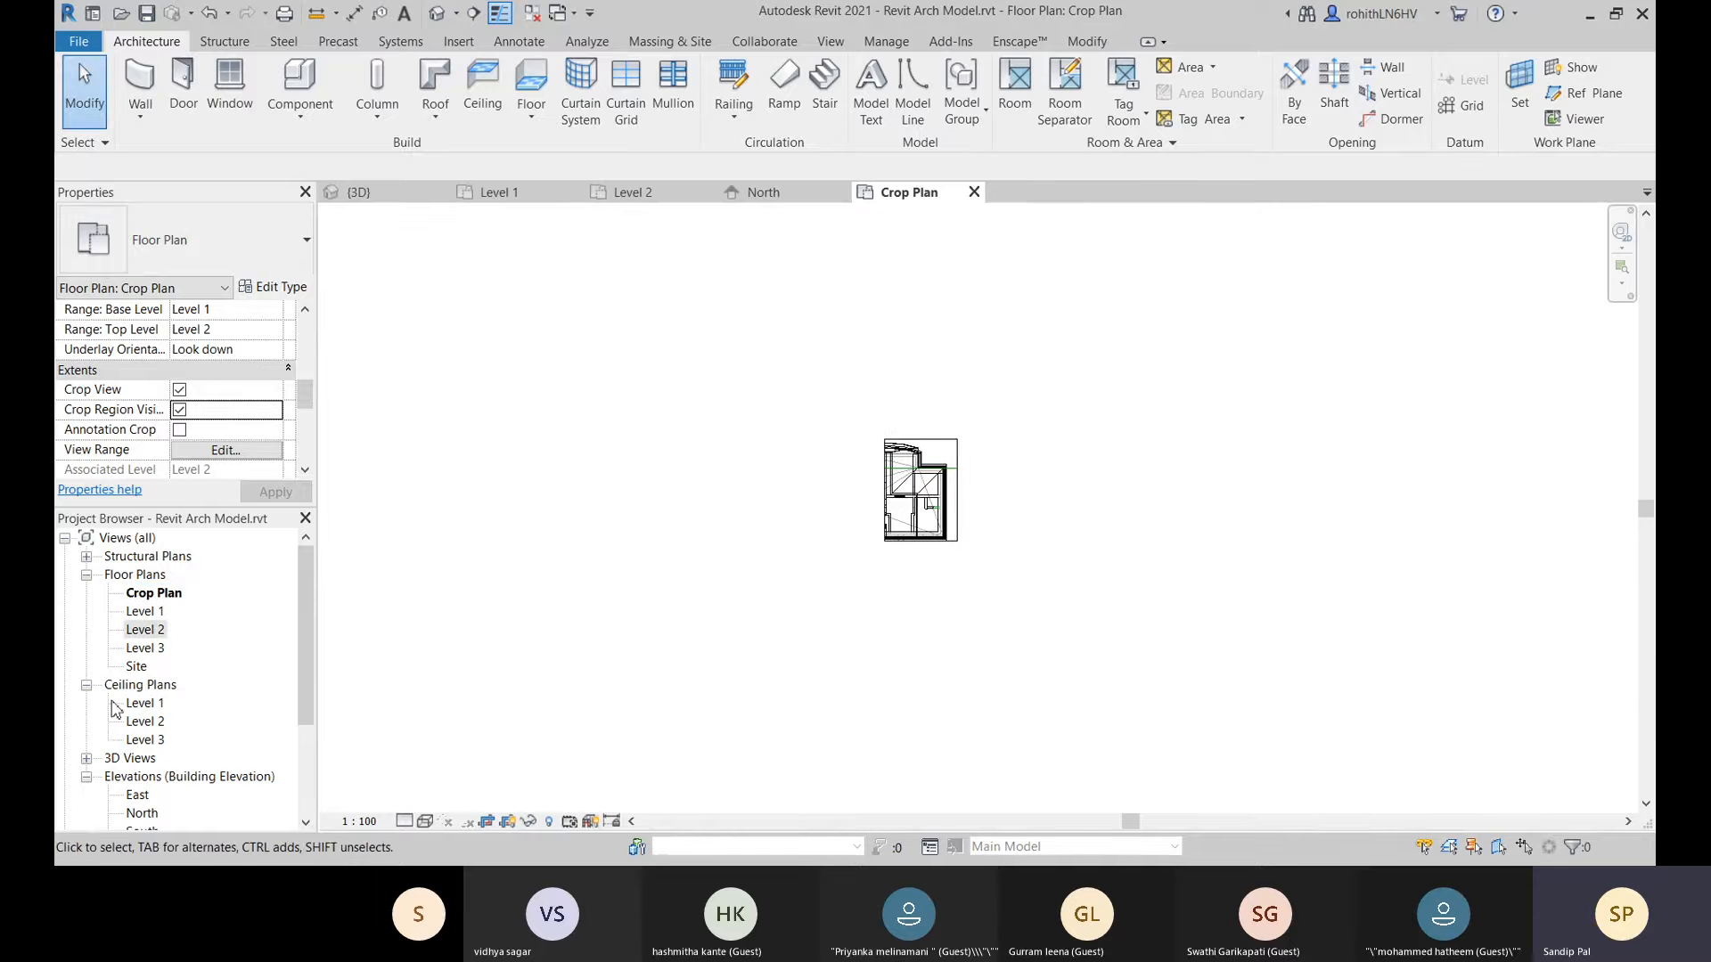
right_click(163, 635)
mouse_move(496, 351)
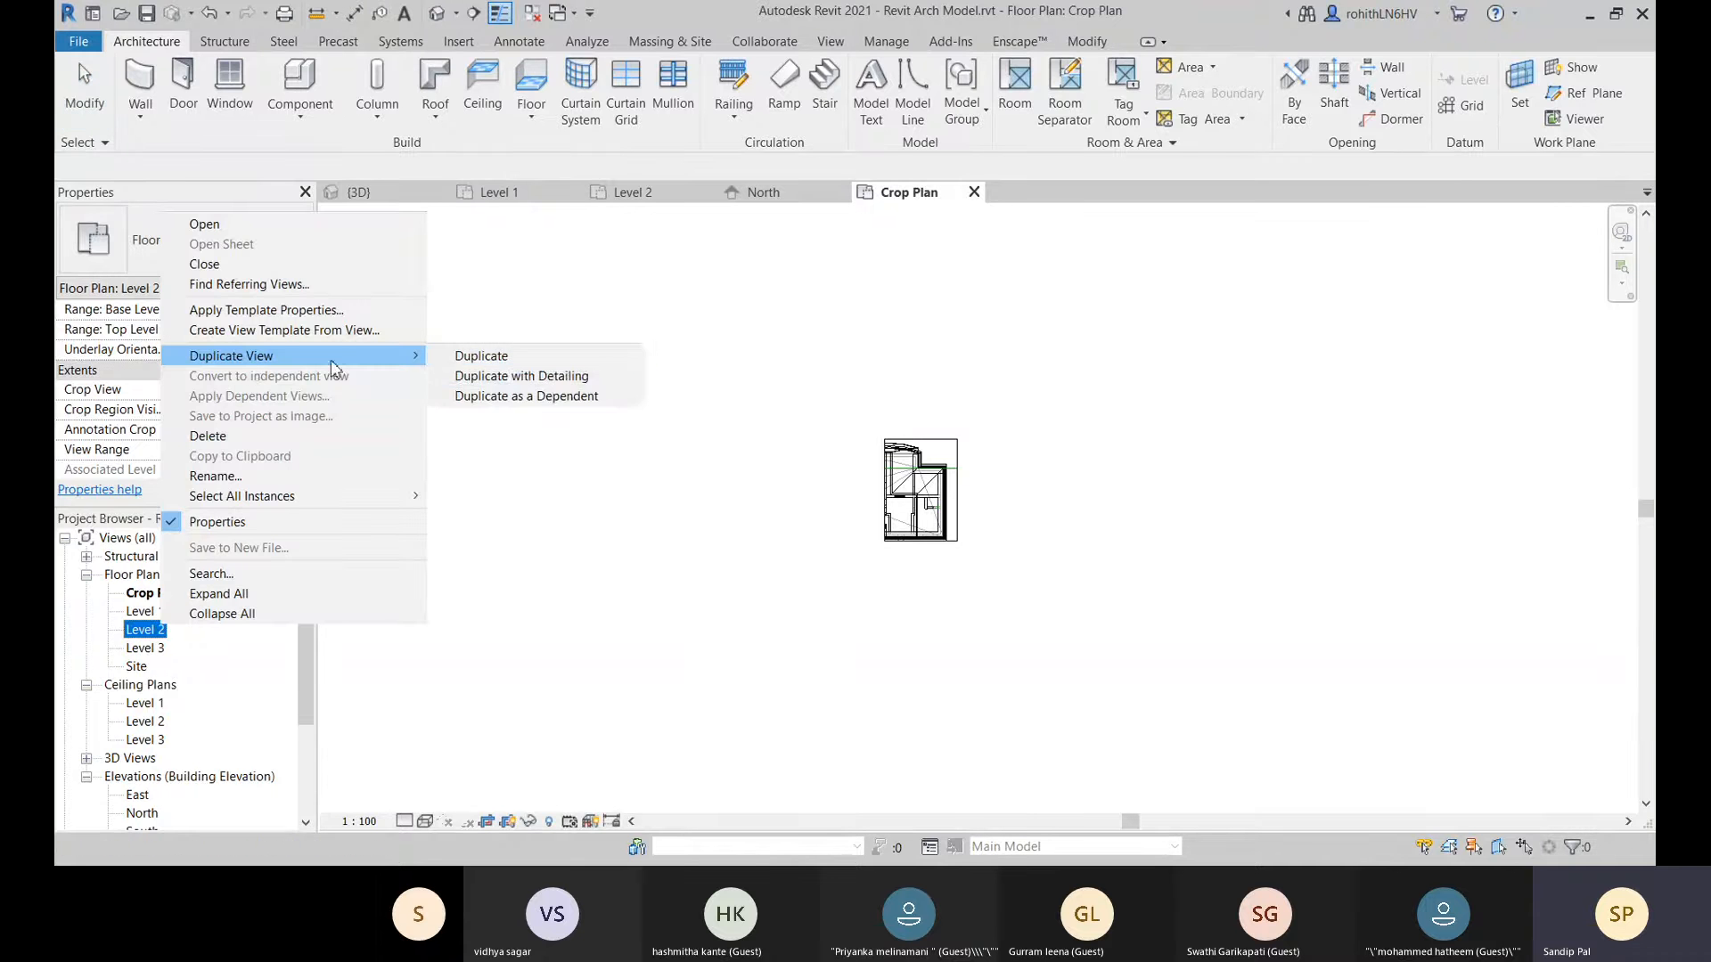
click(530, 400)
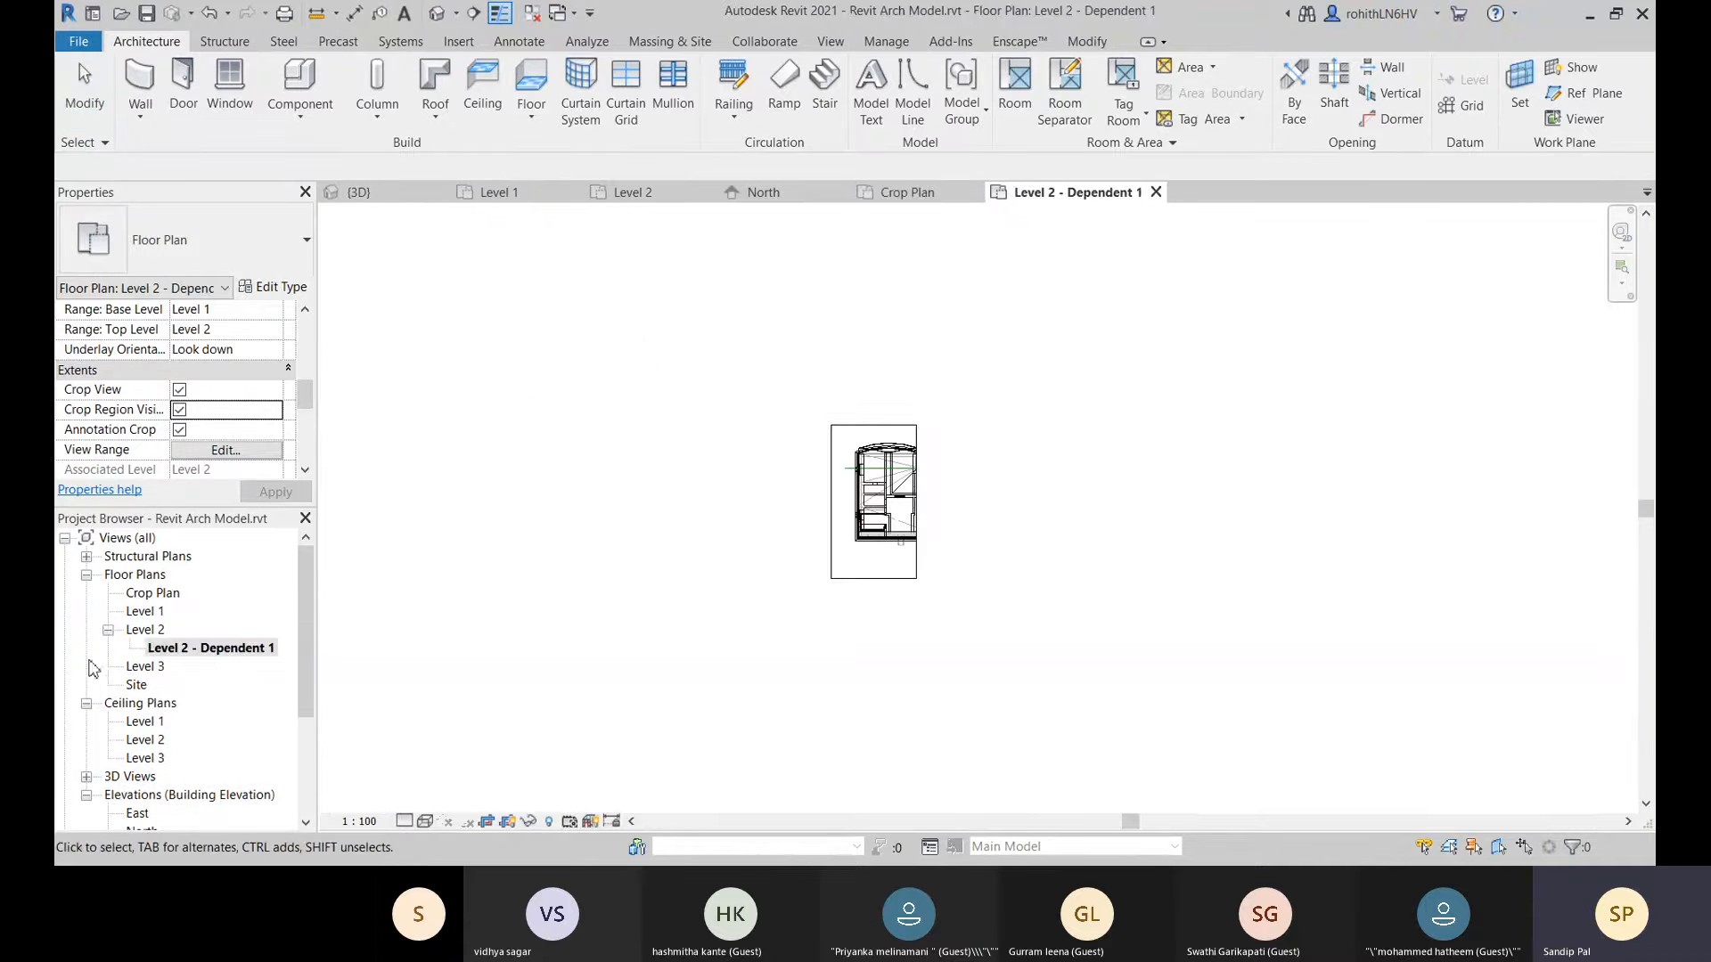
Rename the dependent view under Level 2 as Crop-Plan.
right_click(198, 658)
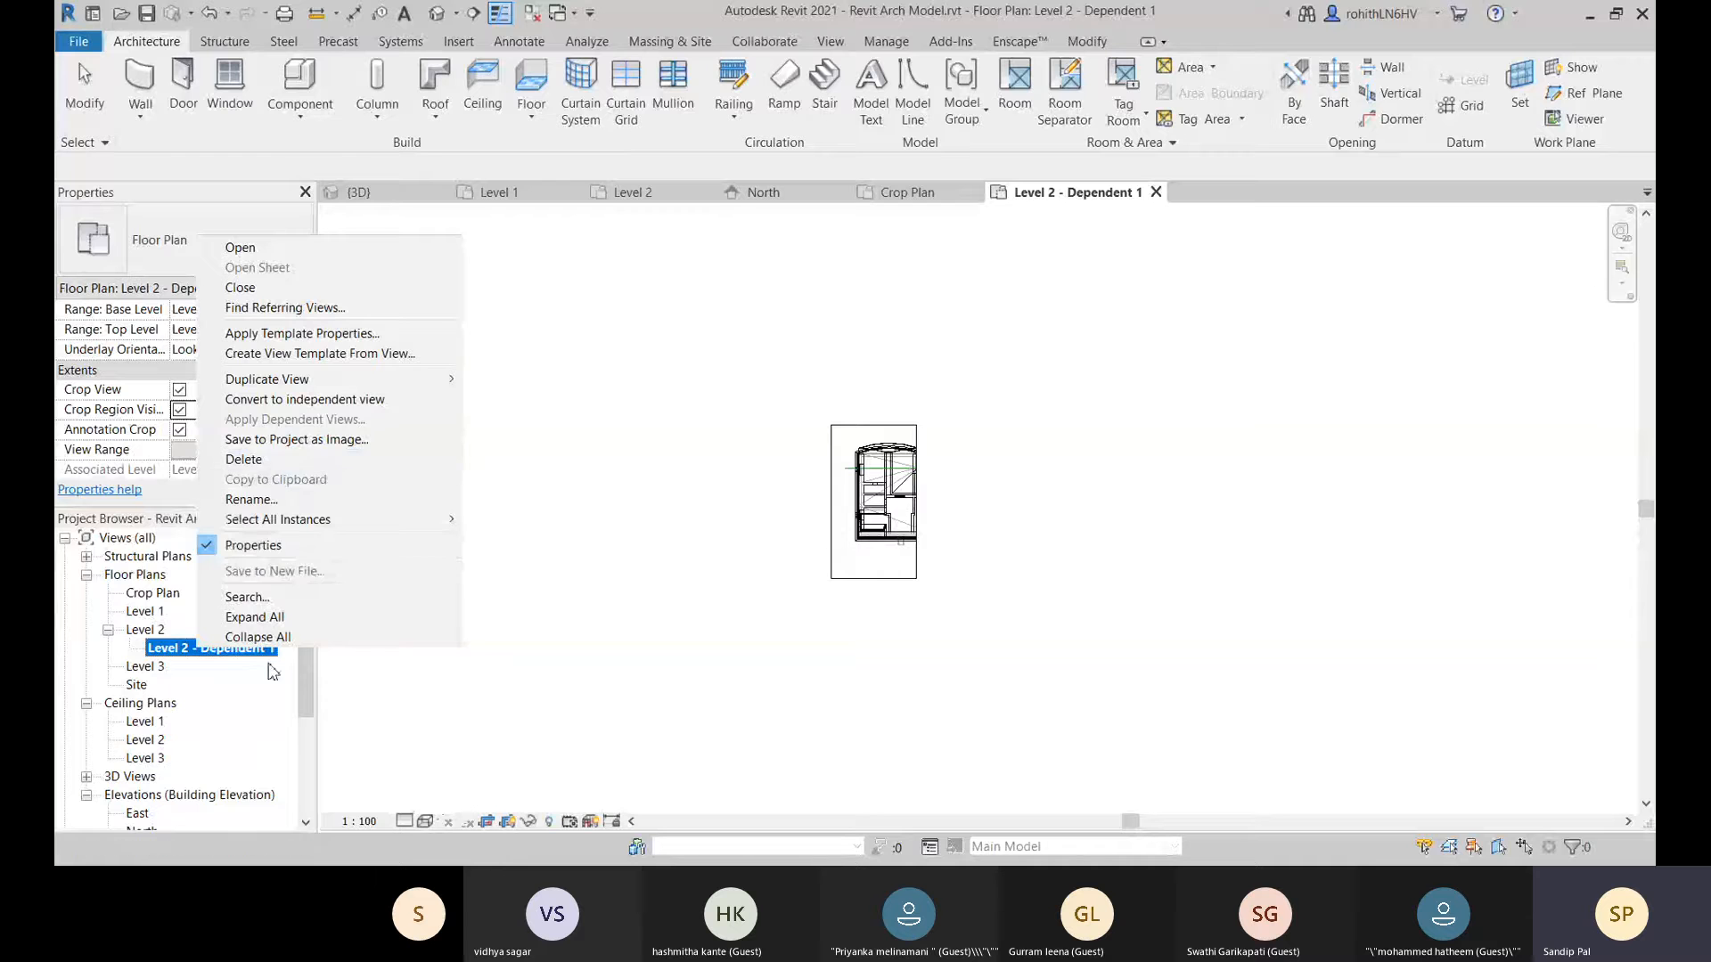
click(254, 501)
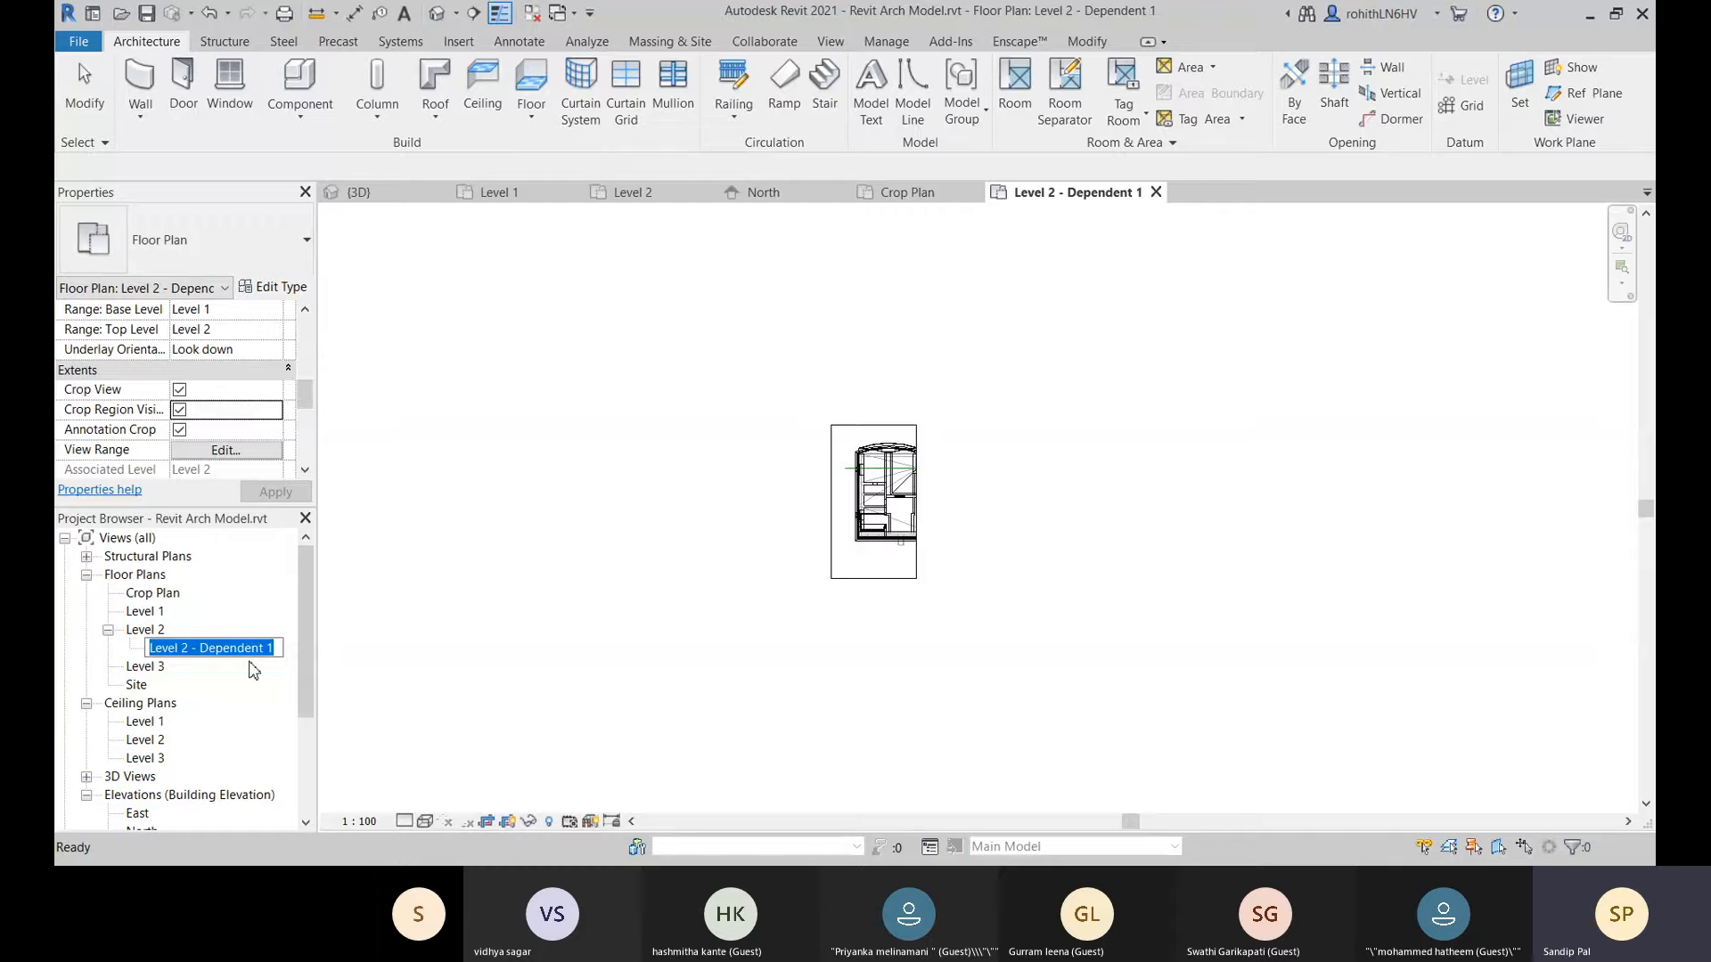
text(c)
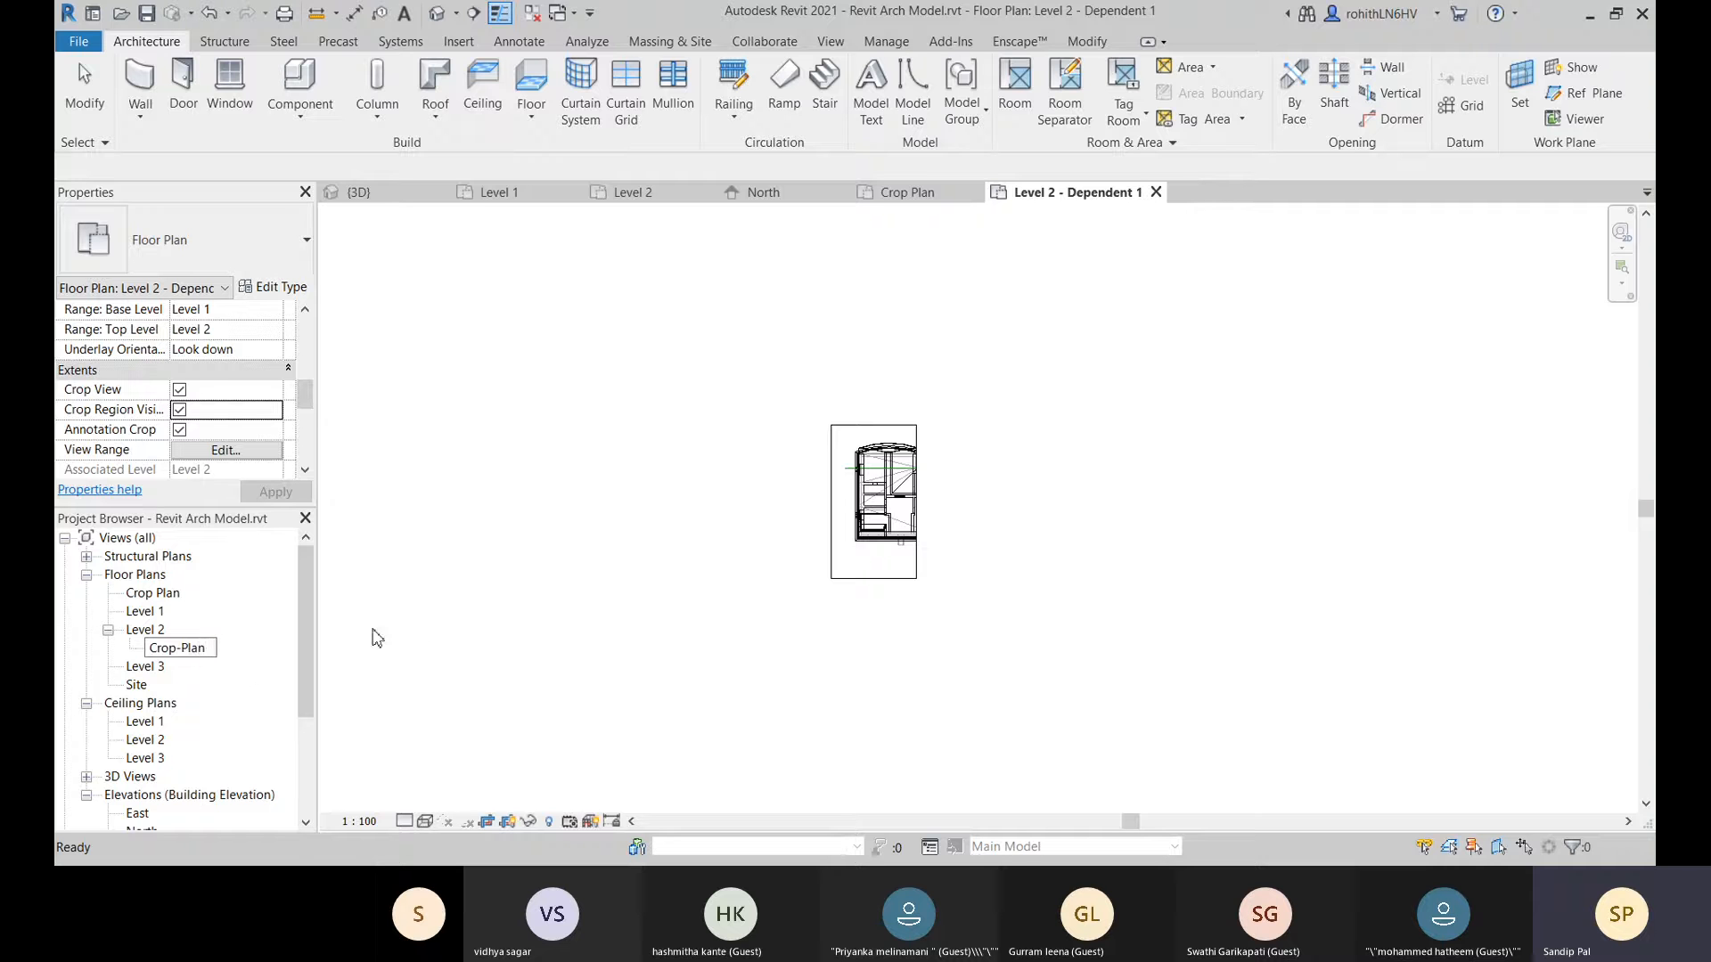
click(432, 638)
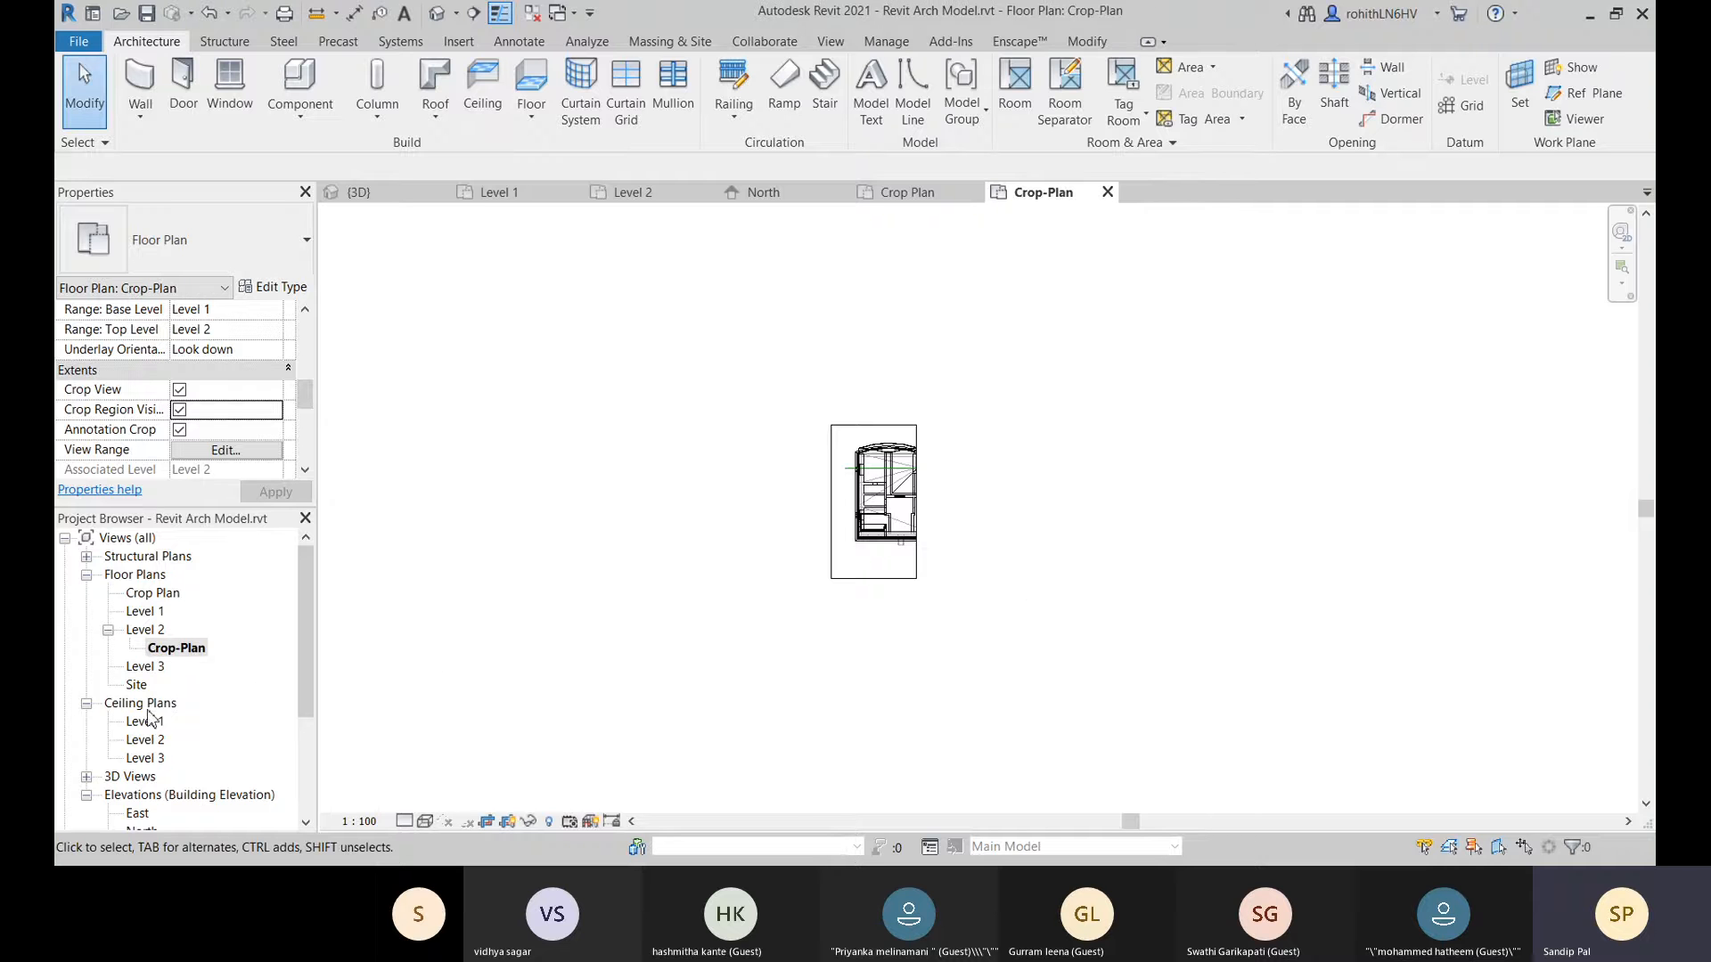
Compare the crop properties and displayed extents of the Level 2 floor plan with those of its dependent Crop-Plan view.
double_click(144, 629)
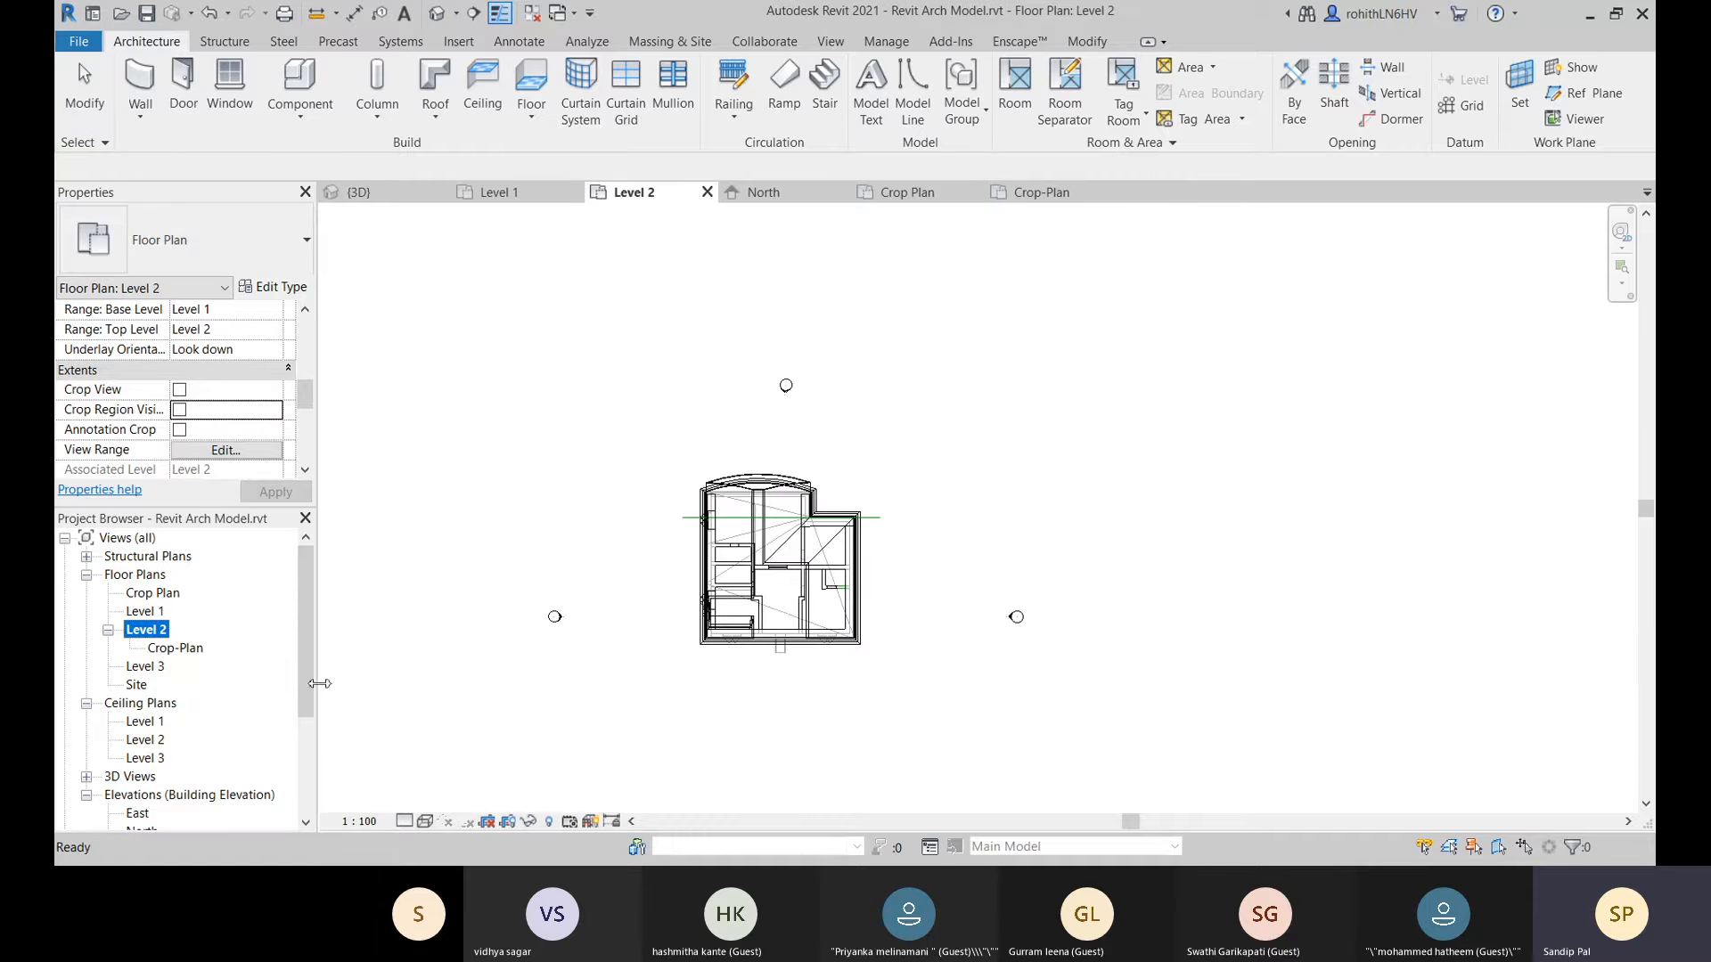
scroll(856, 579, down, 2)
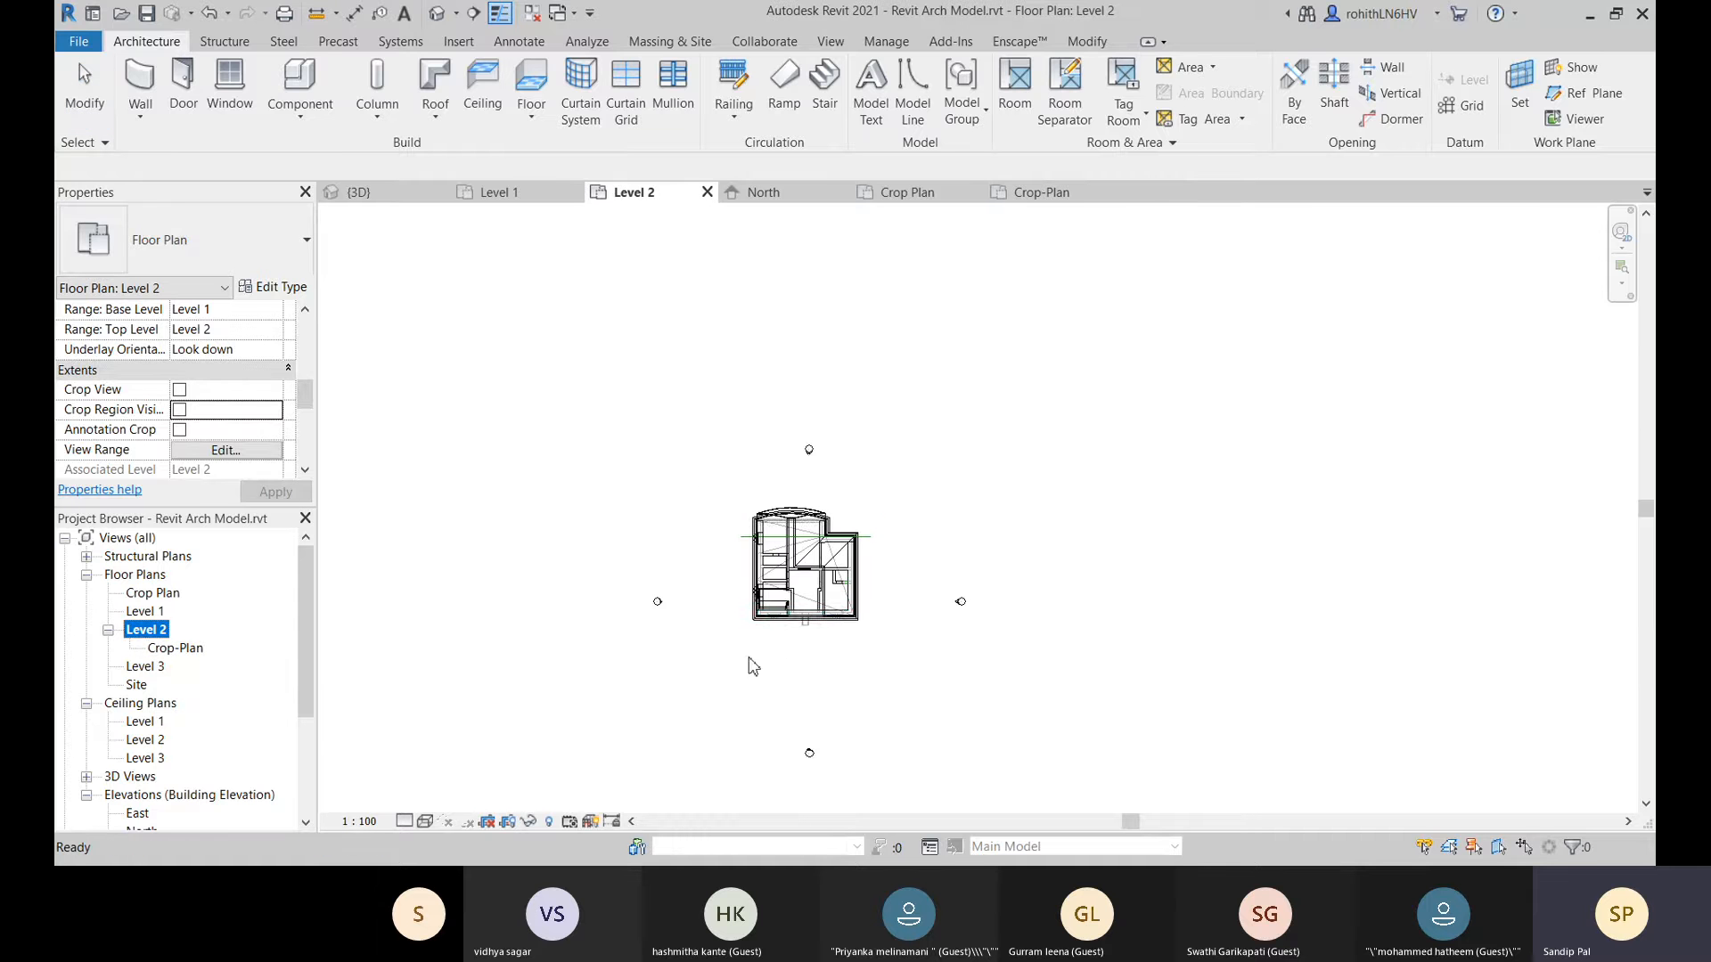
click(174, 650)
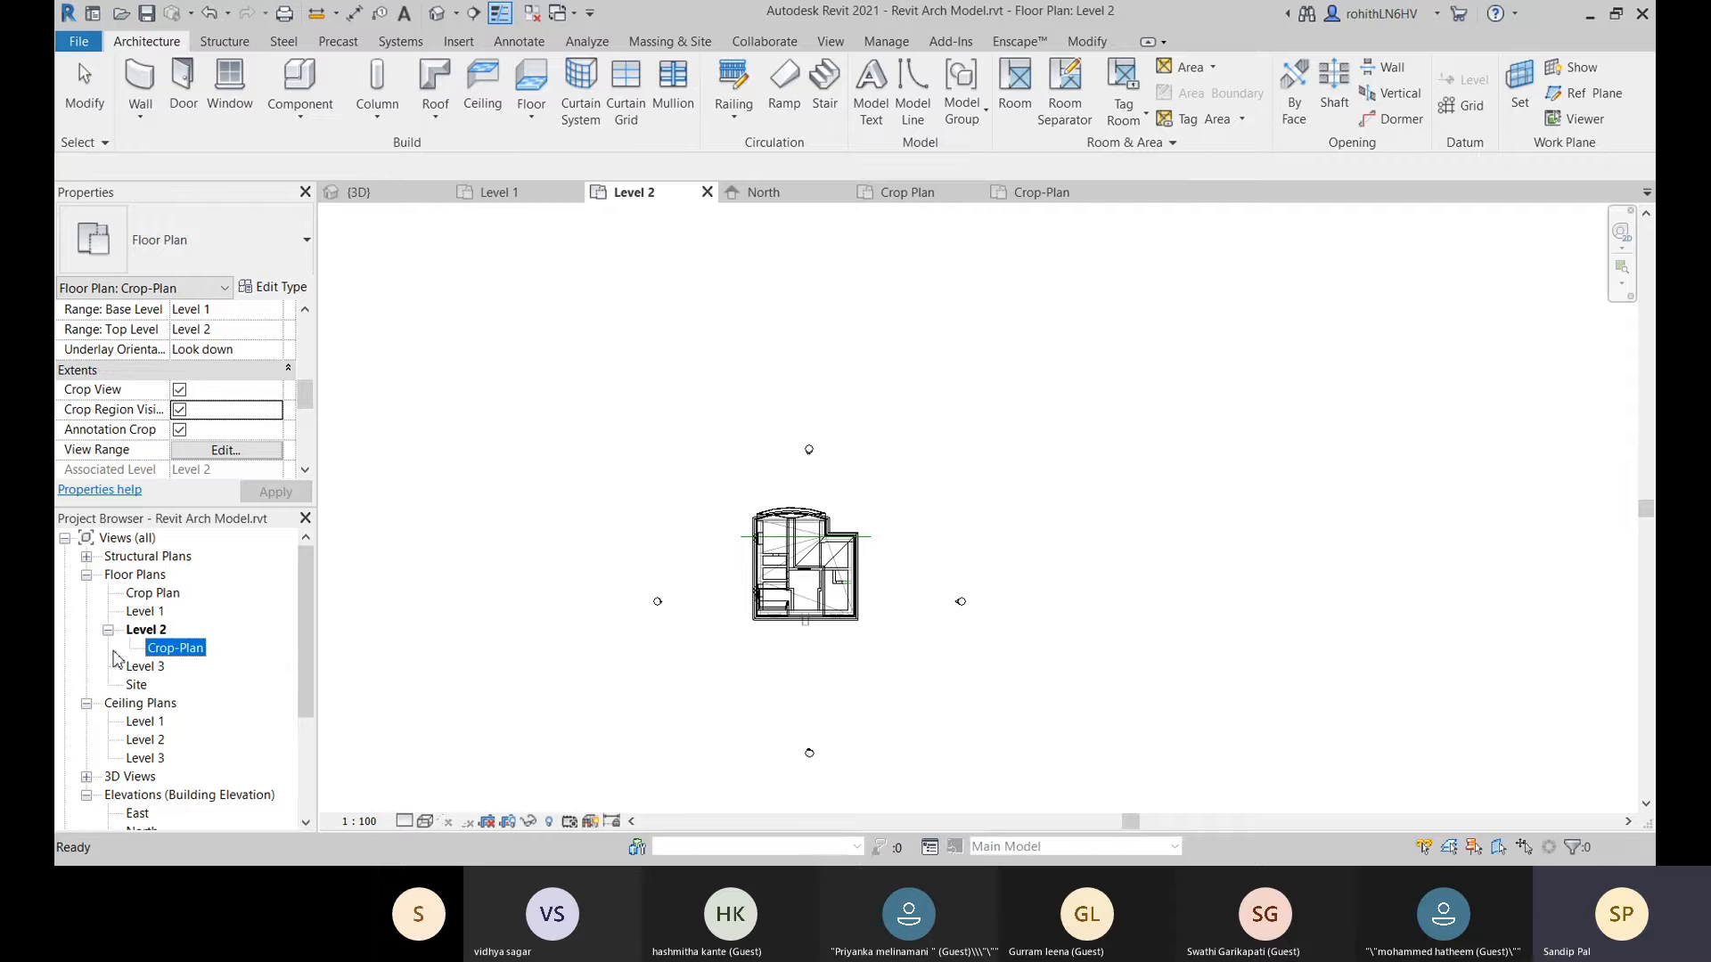
click(645, 648)
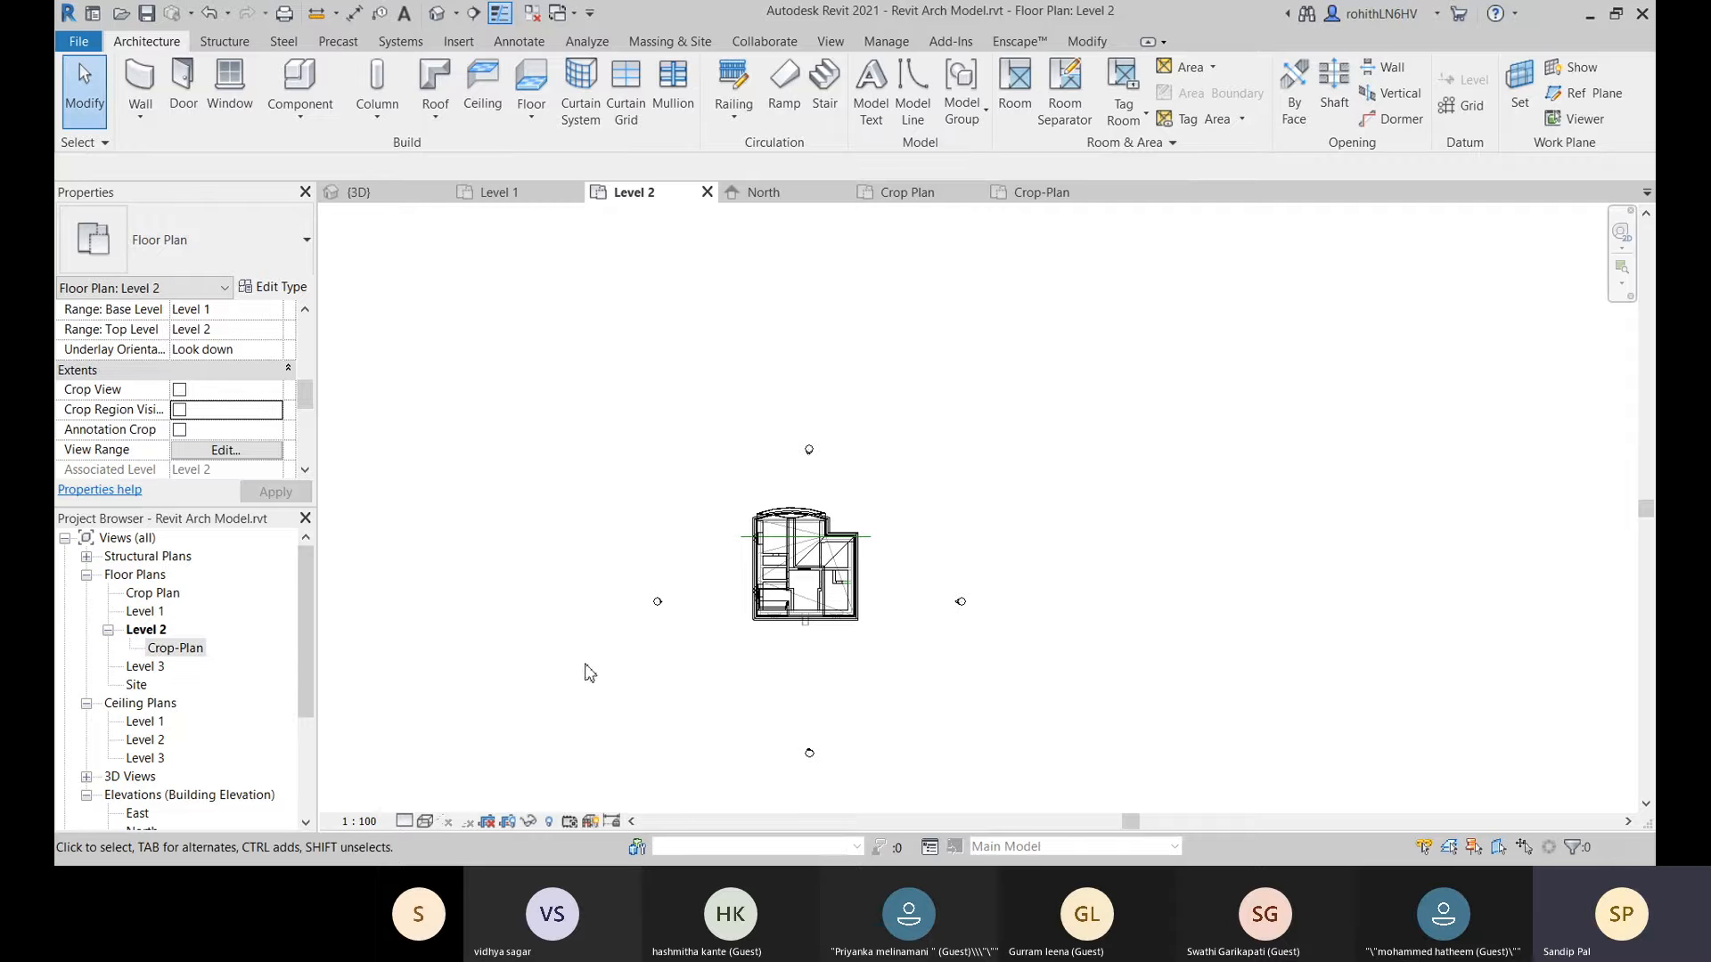
click(159, 650)
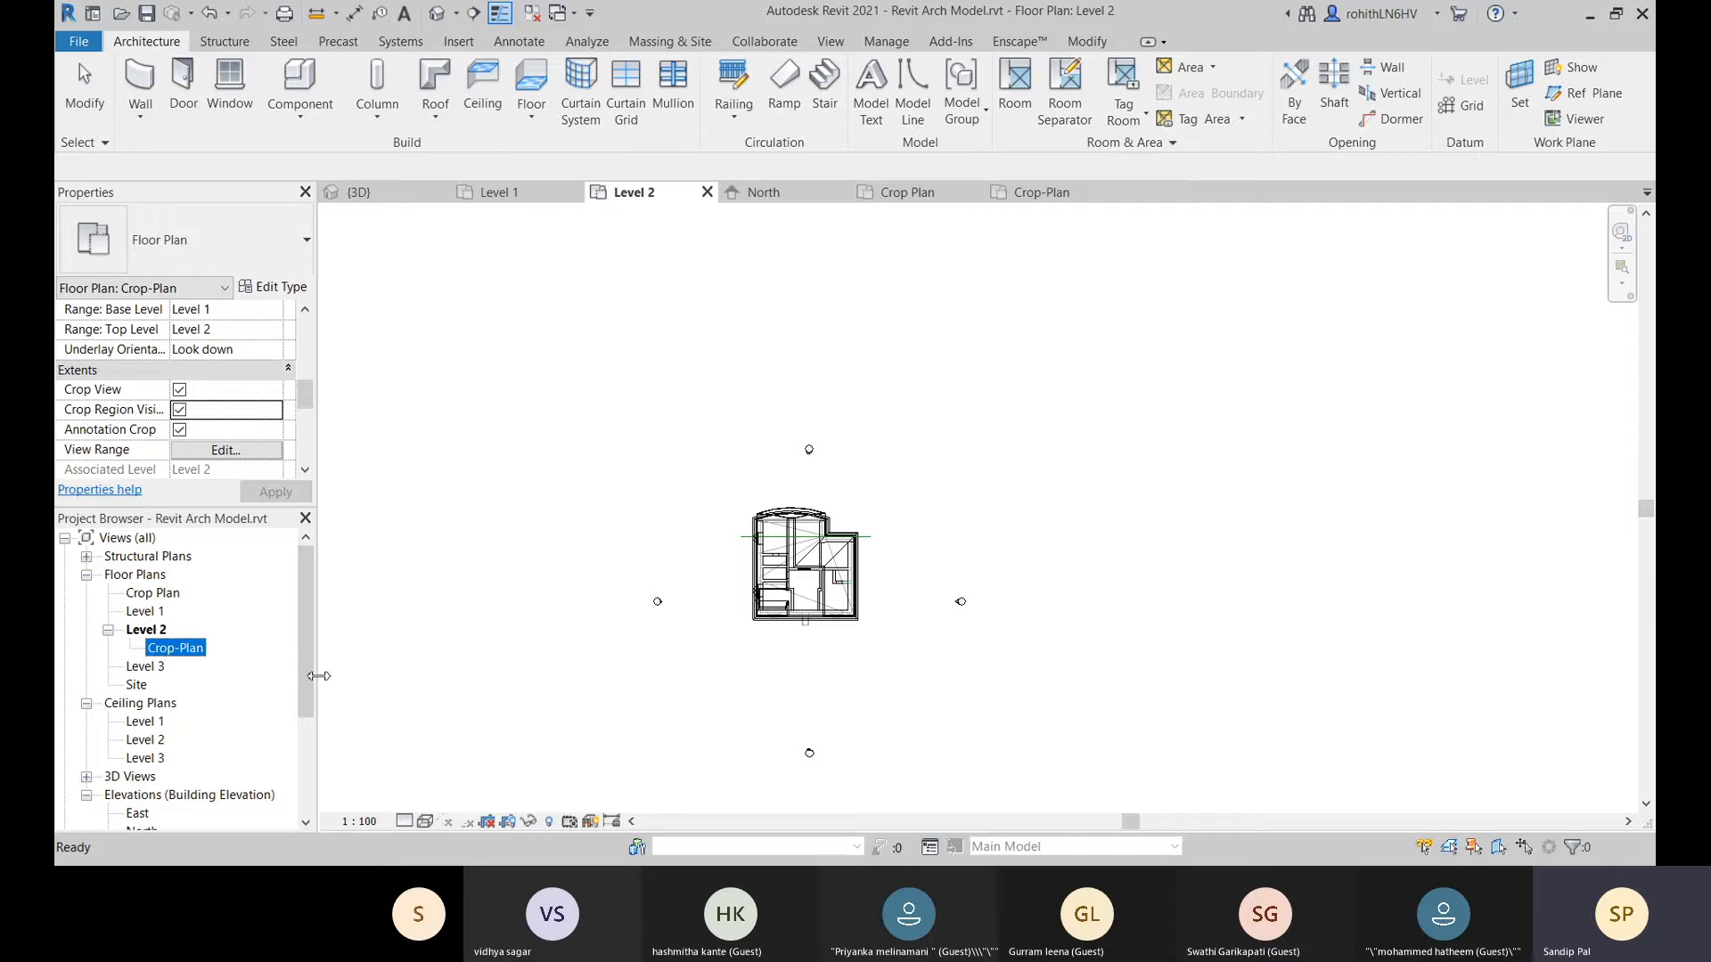
click(811, 665)
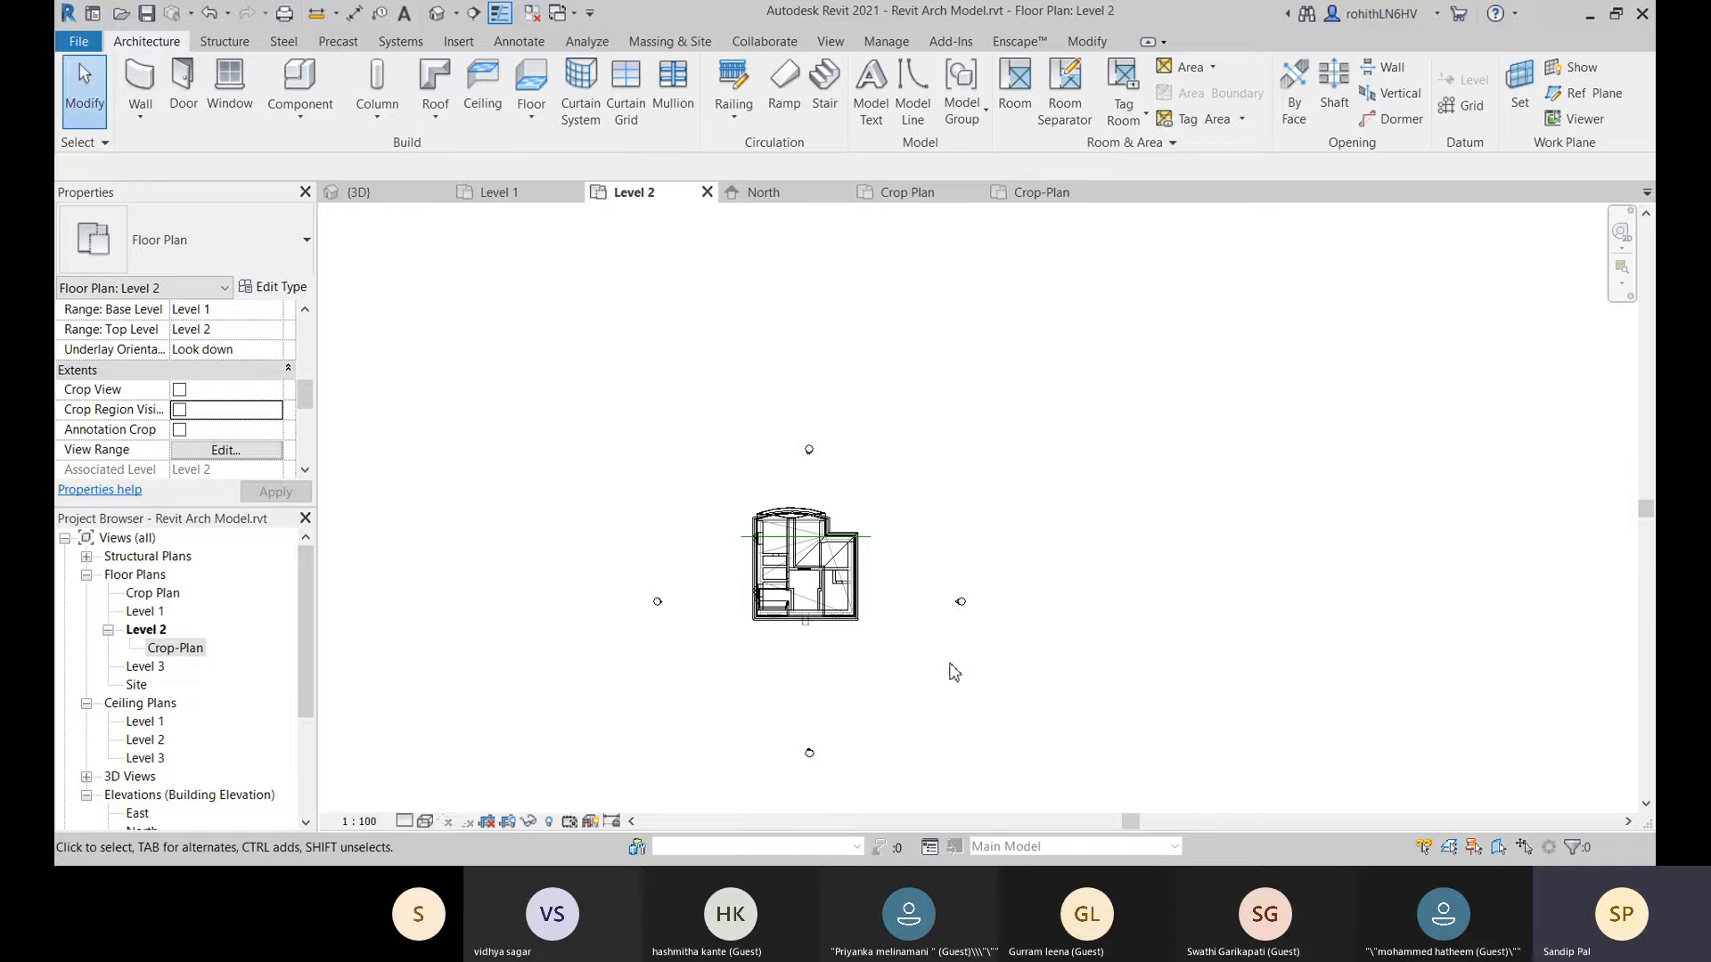
middle_drag(948, 668, 1076, 619)
double_click(195, 650)
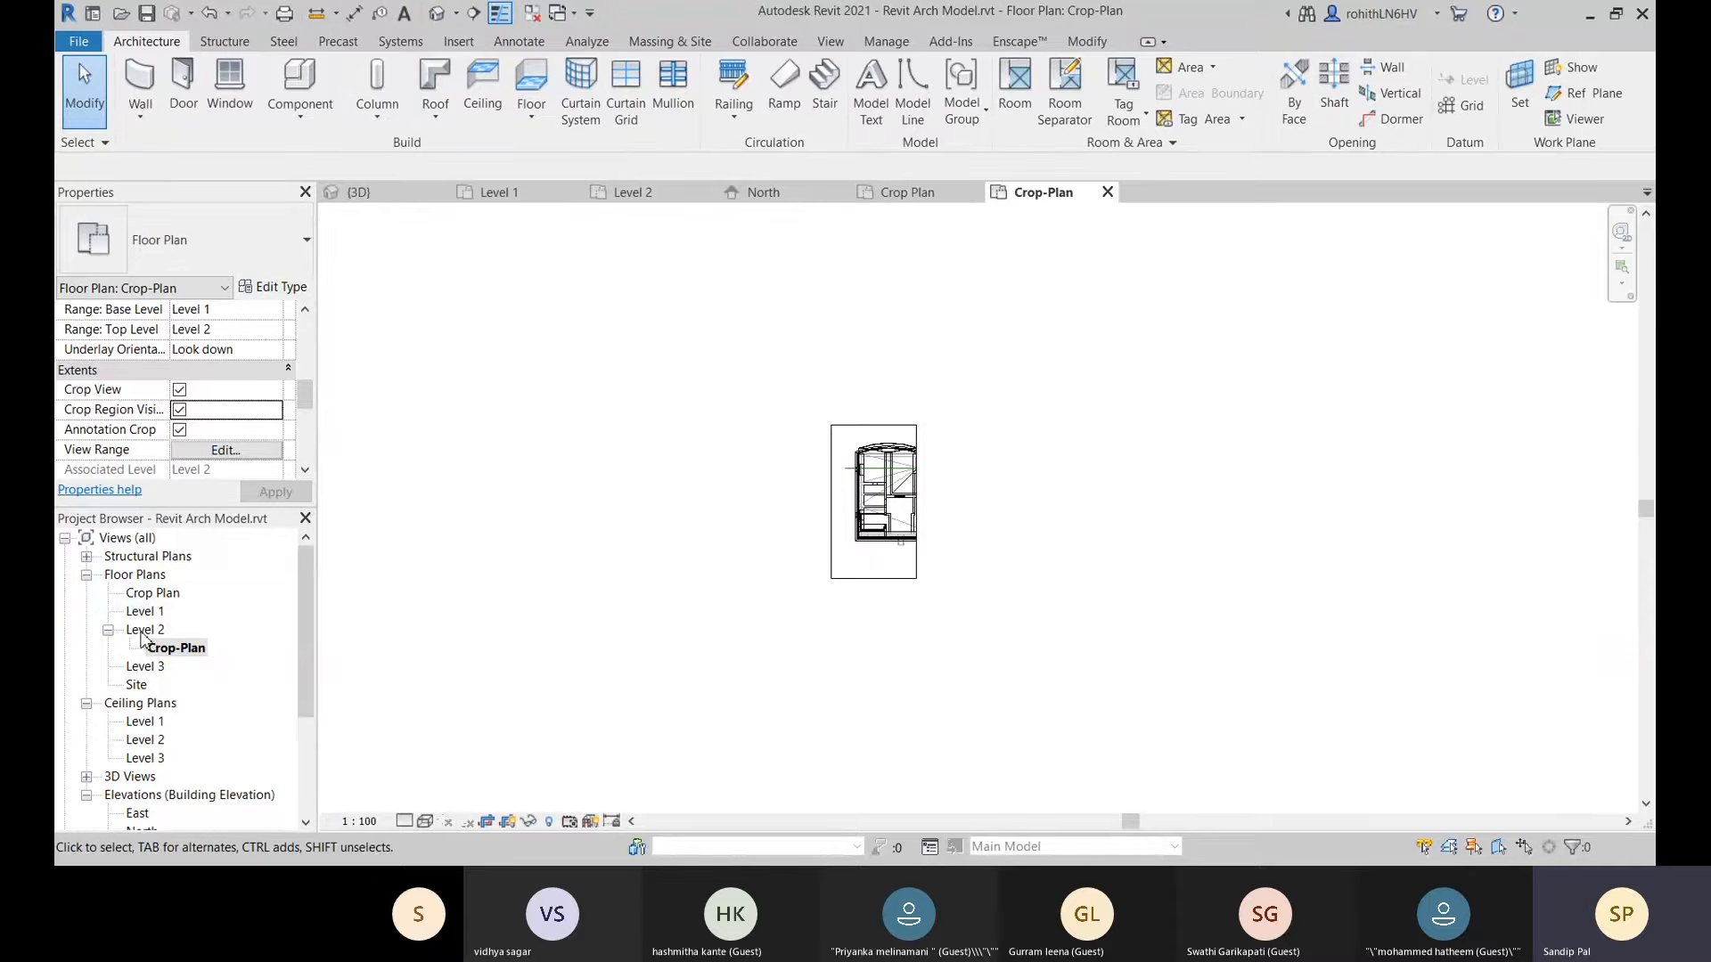
scroll(896, 461, up, 1)
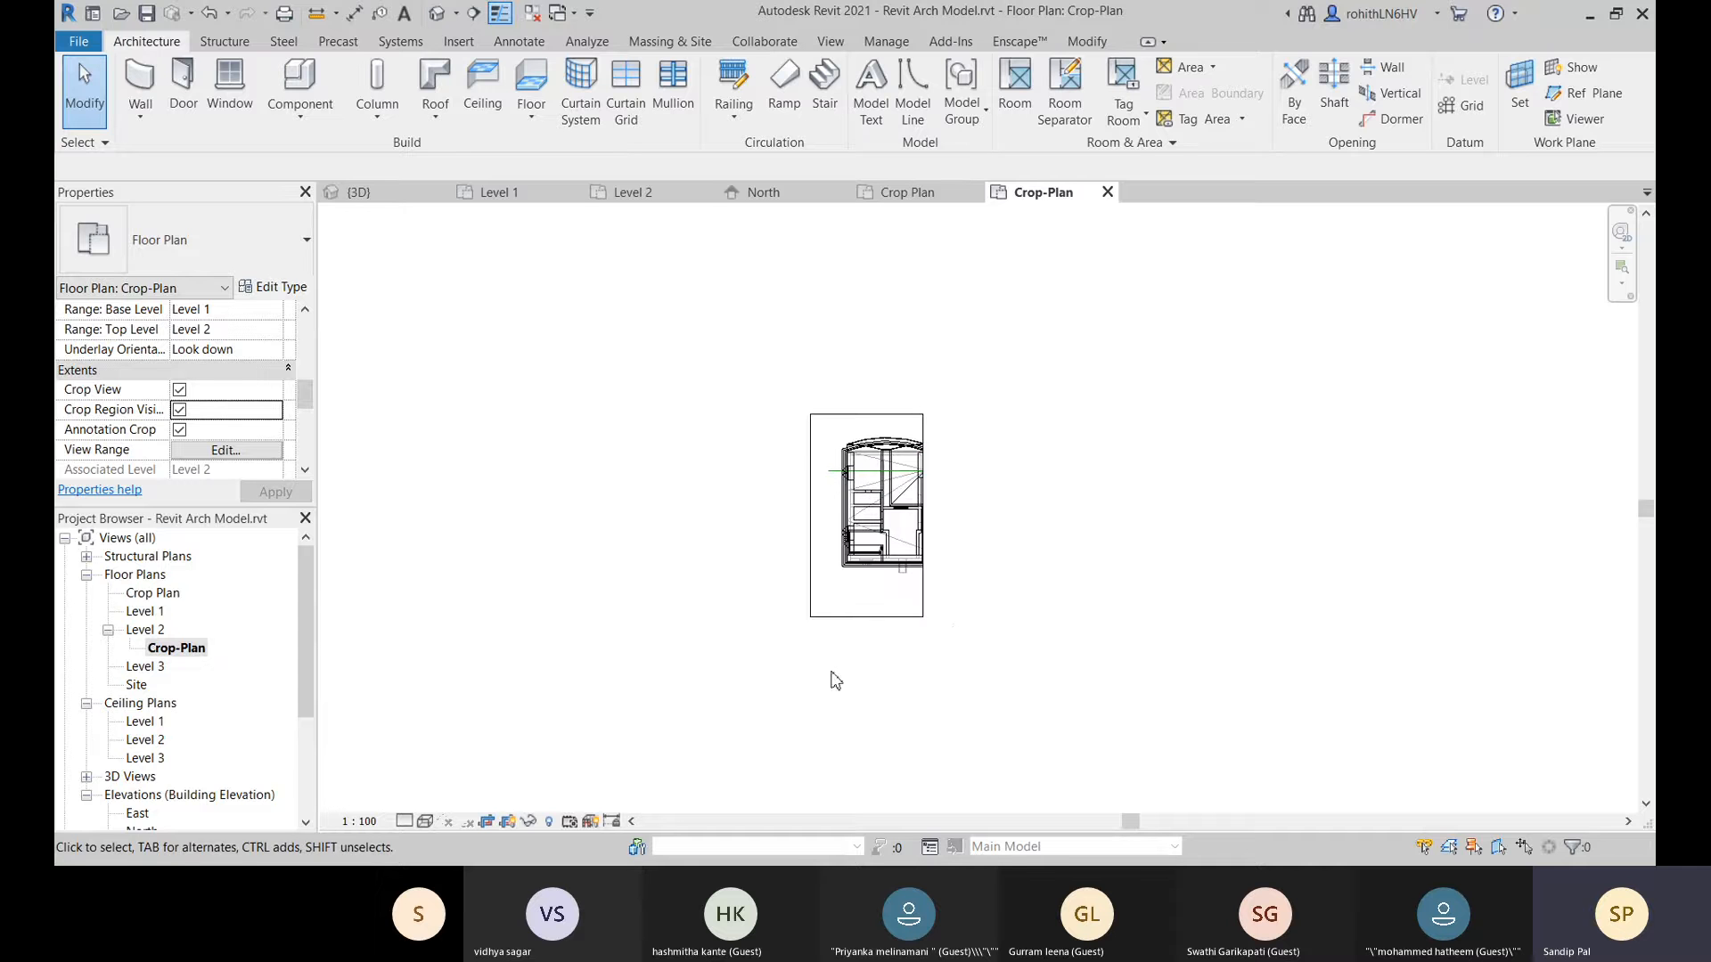
double_click(147, 630)
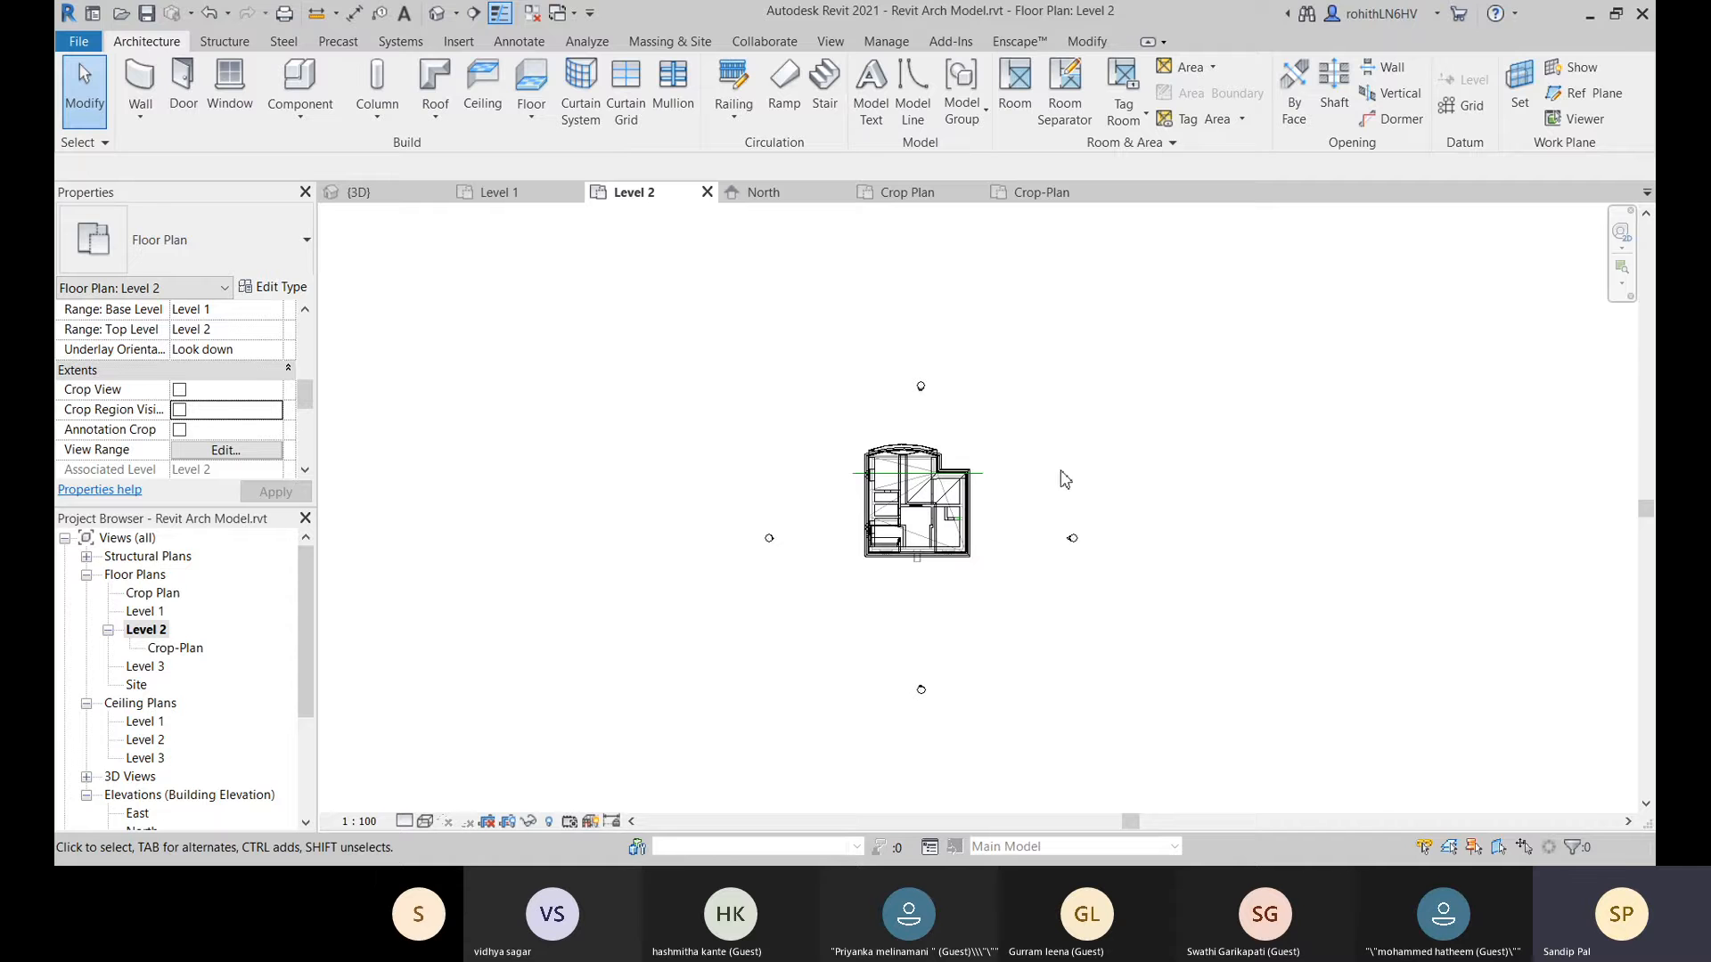
Delete the horizontal green model line crossing the upper part of the building in Level 2.
scroll(1016, 483, up, 2)
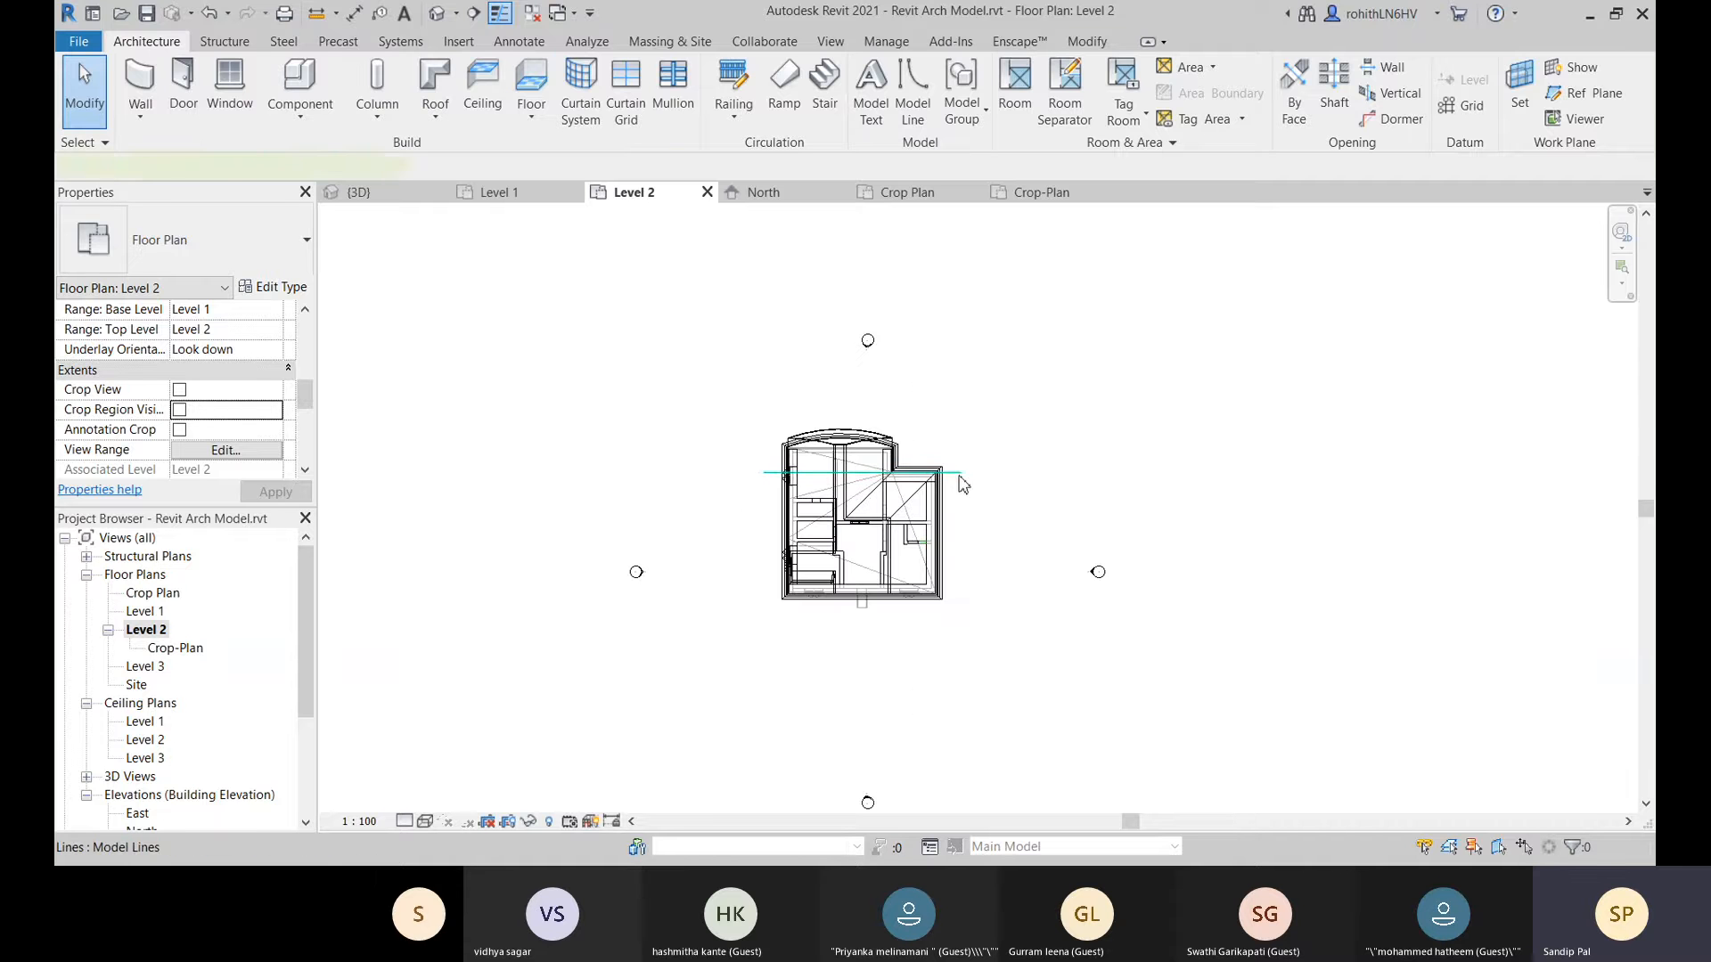
click(961, 482)
key(Escape)
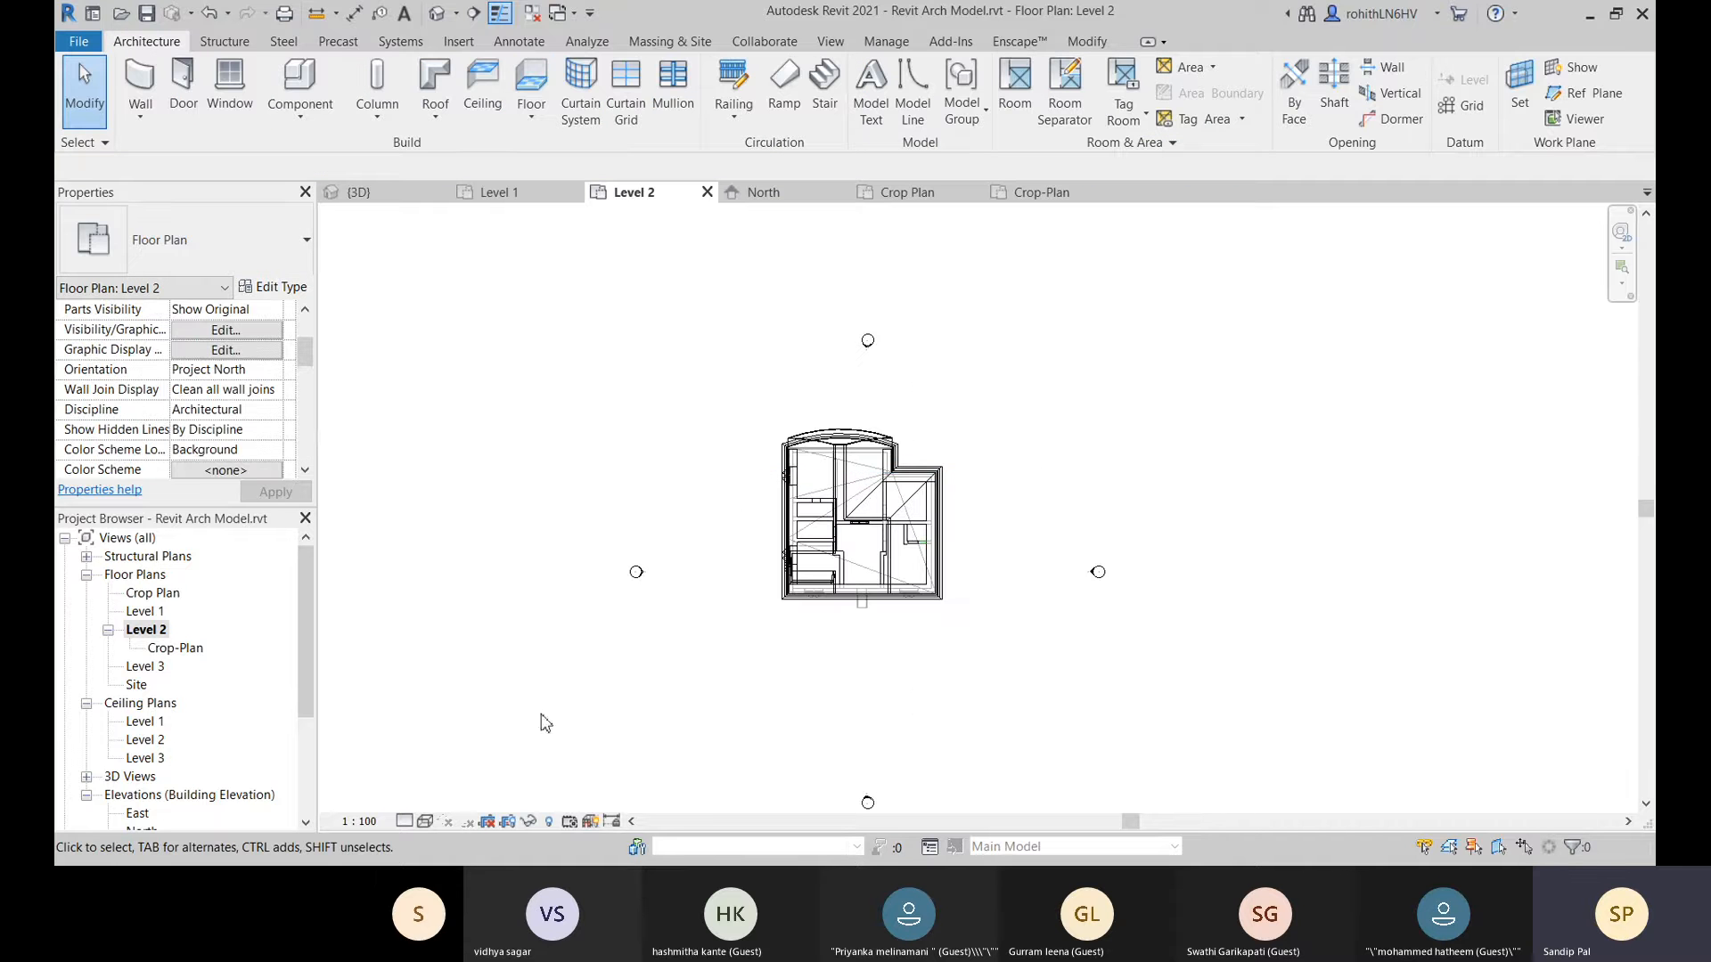
Review the Level 2 view properties from the extents and identity data down to the phase filter and phase.
scroll(603, 572, down, 3)
middle_drag(588, 594, 835, 585)
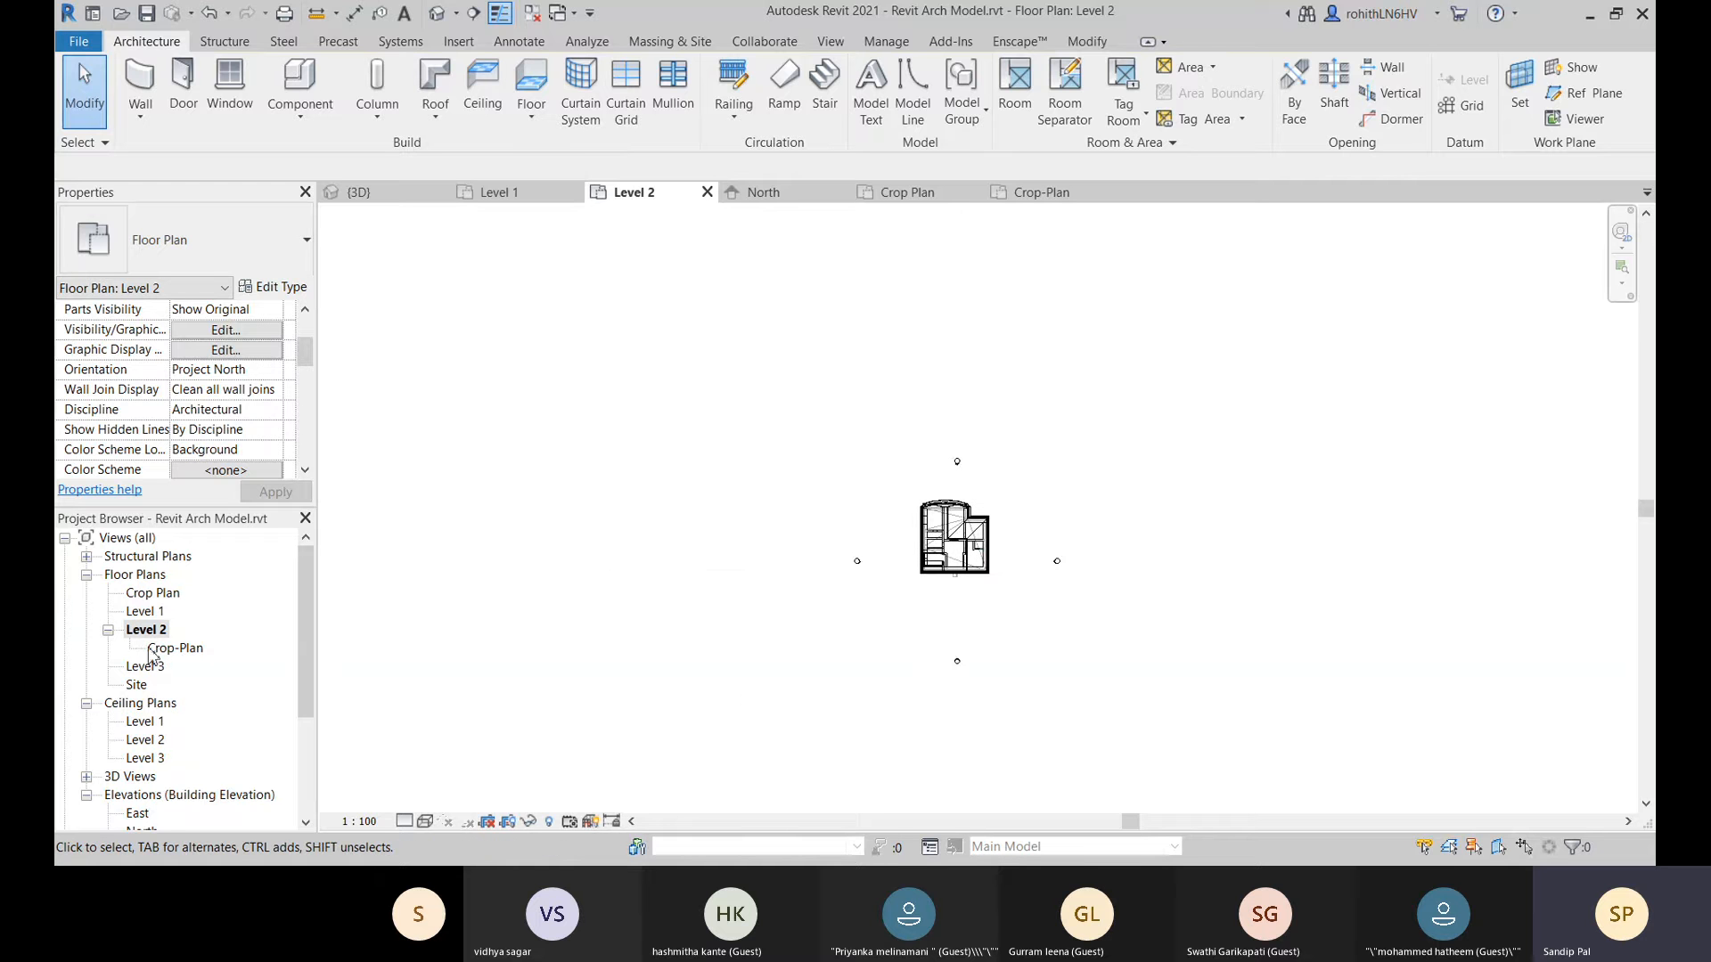
middle_drag(918, 660, 857, 641)
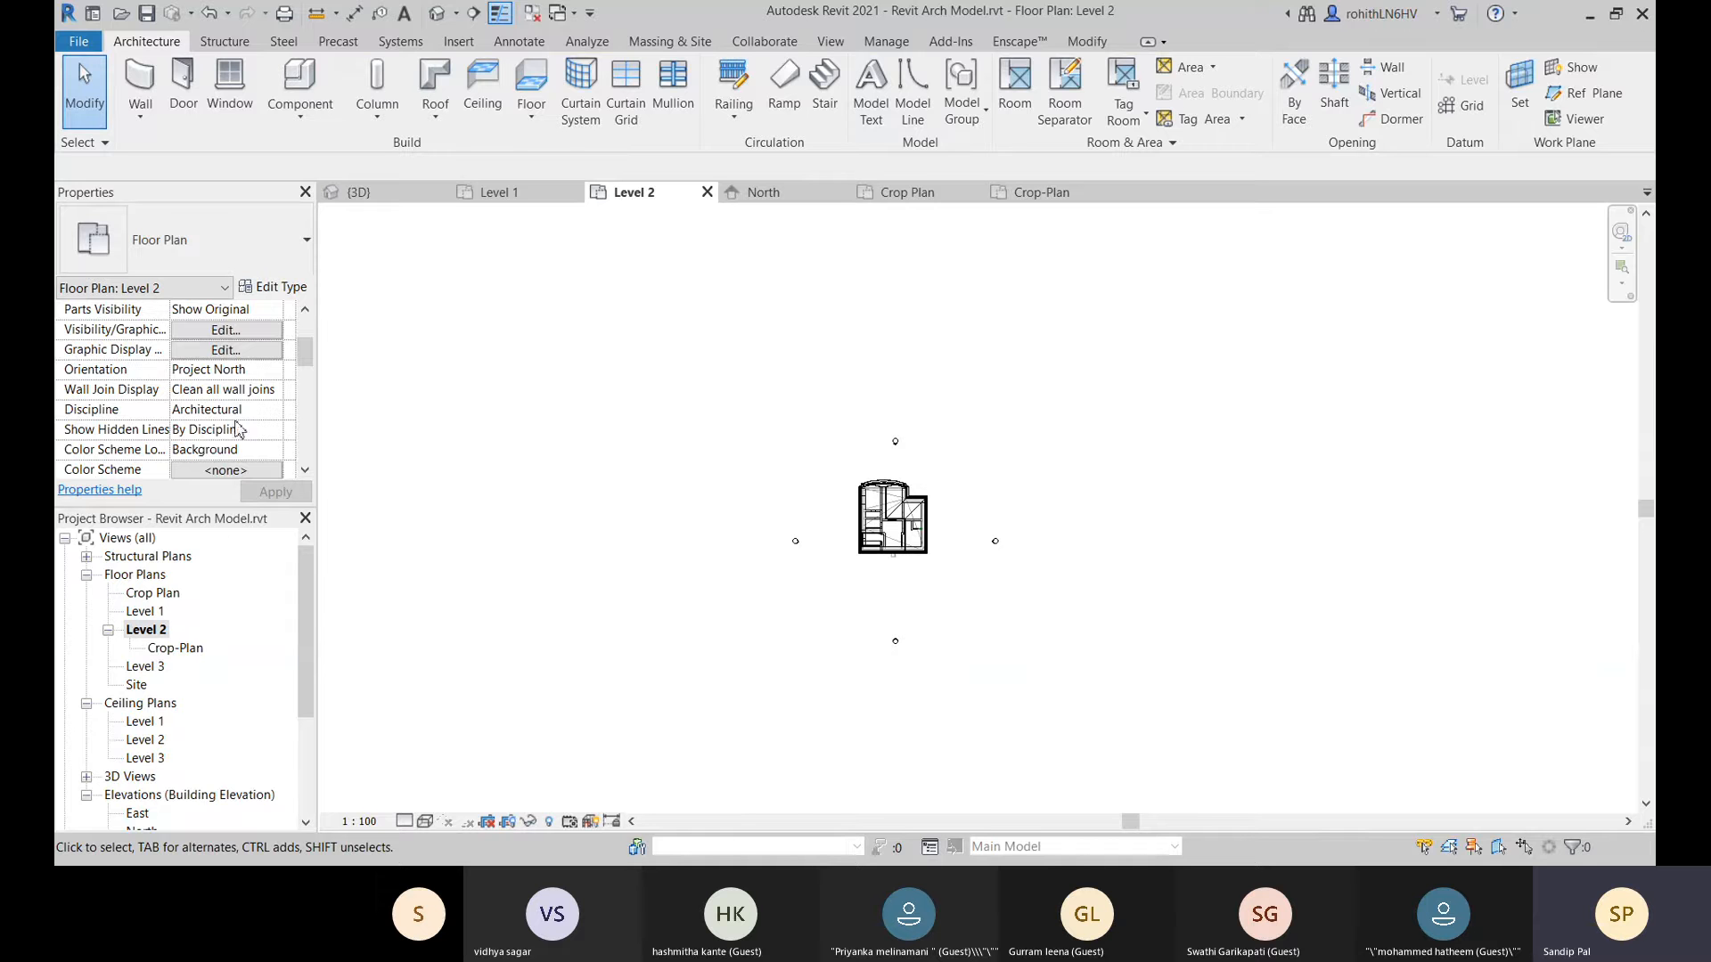
scroll(240, 430, down, 3)
scroll(121, 455, down, 5)
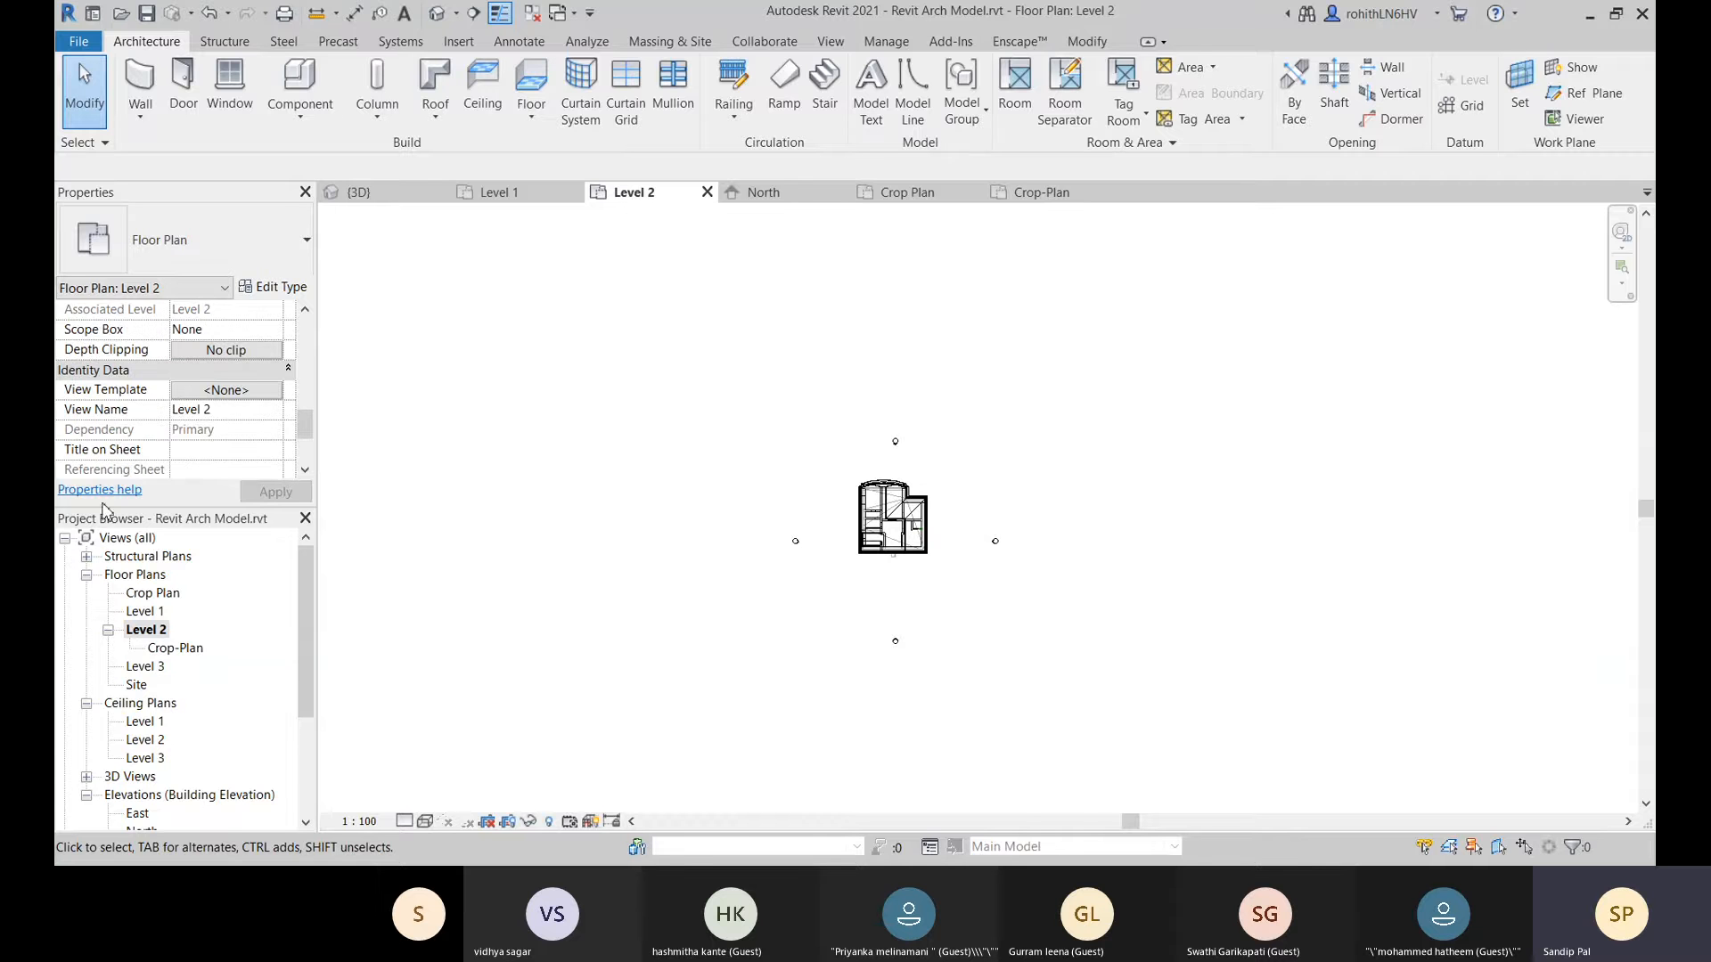
scroll(247, 385, down, 3)
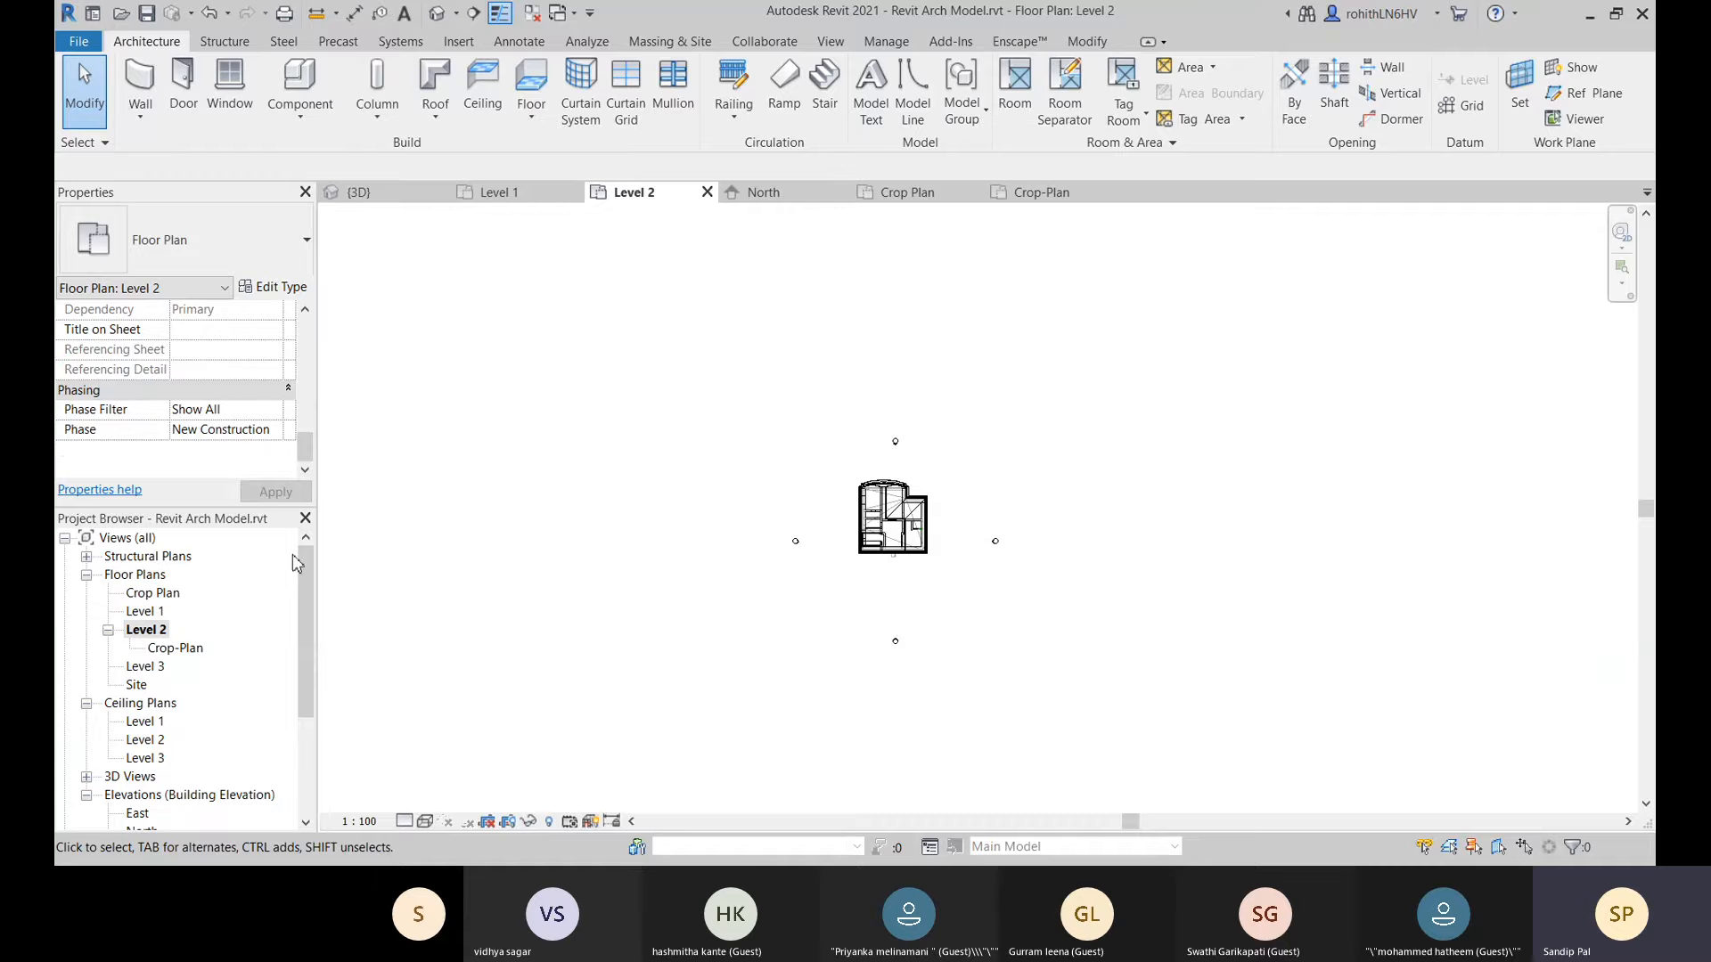
Set Phase Created to Existing for the horizontal Int Wall - 400 in the middle of Level 2, keeping Phase Demolished as None.
scroll(934, 478, up, 5)
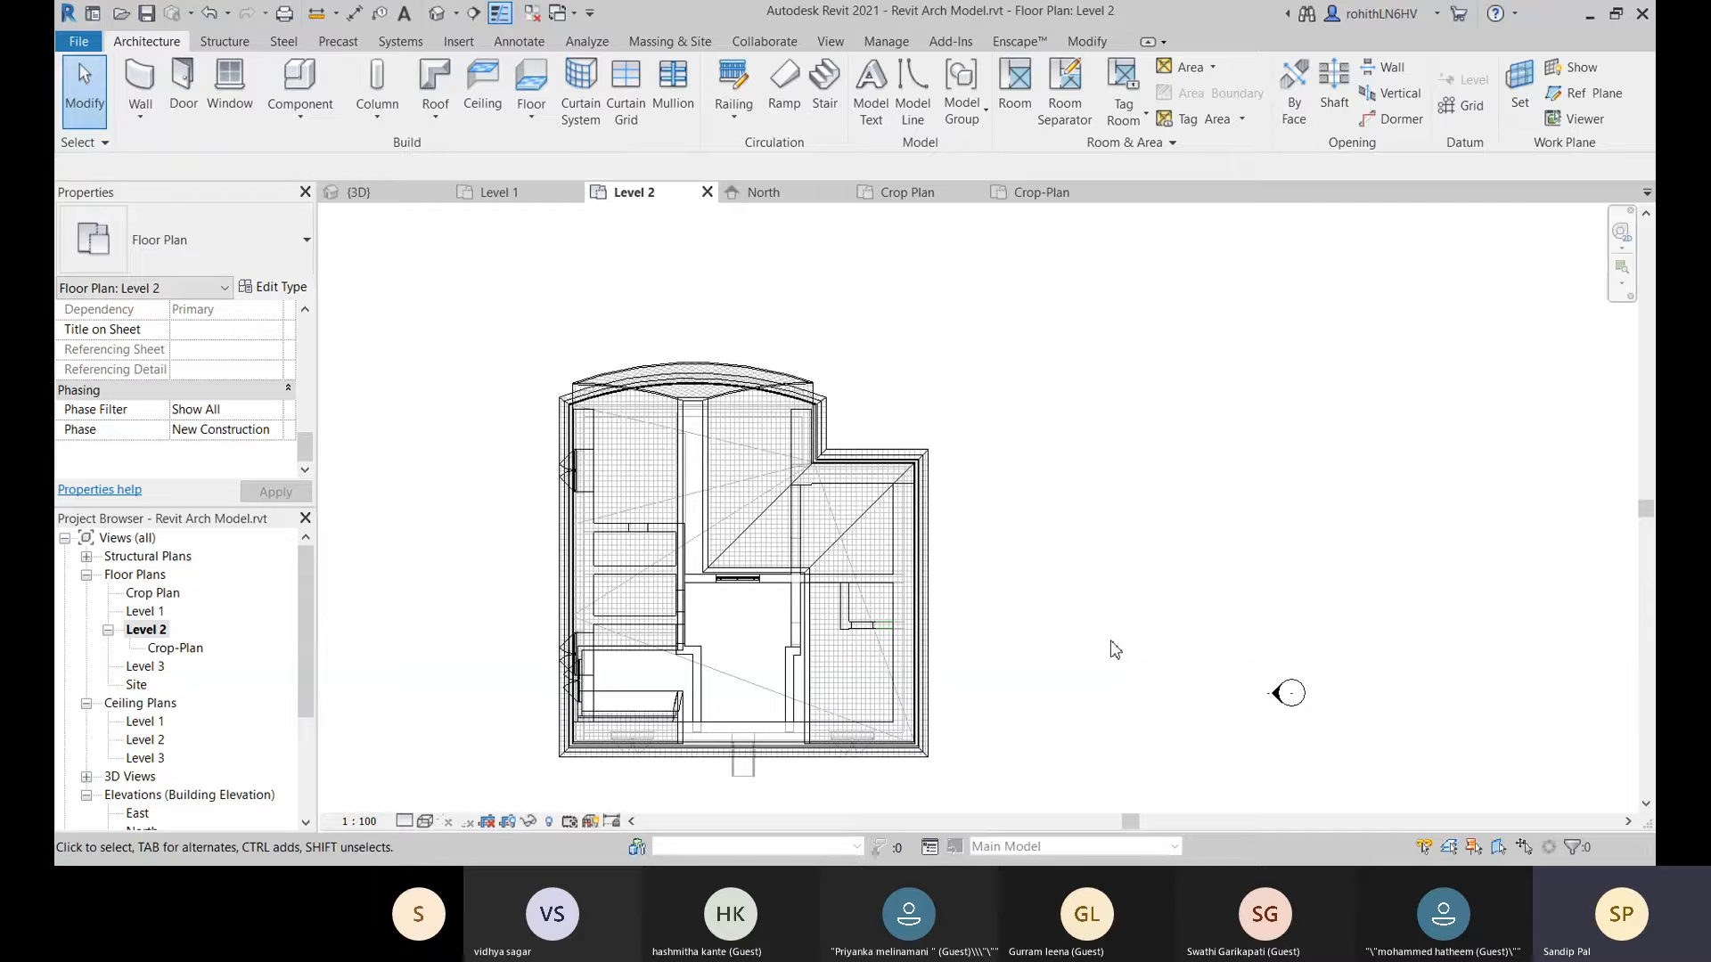
scroll(713, 650, up, 4)
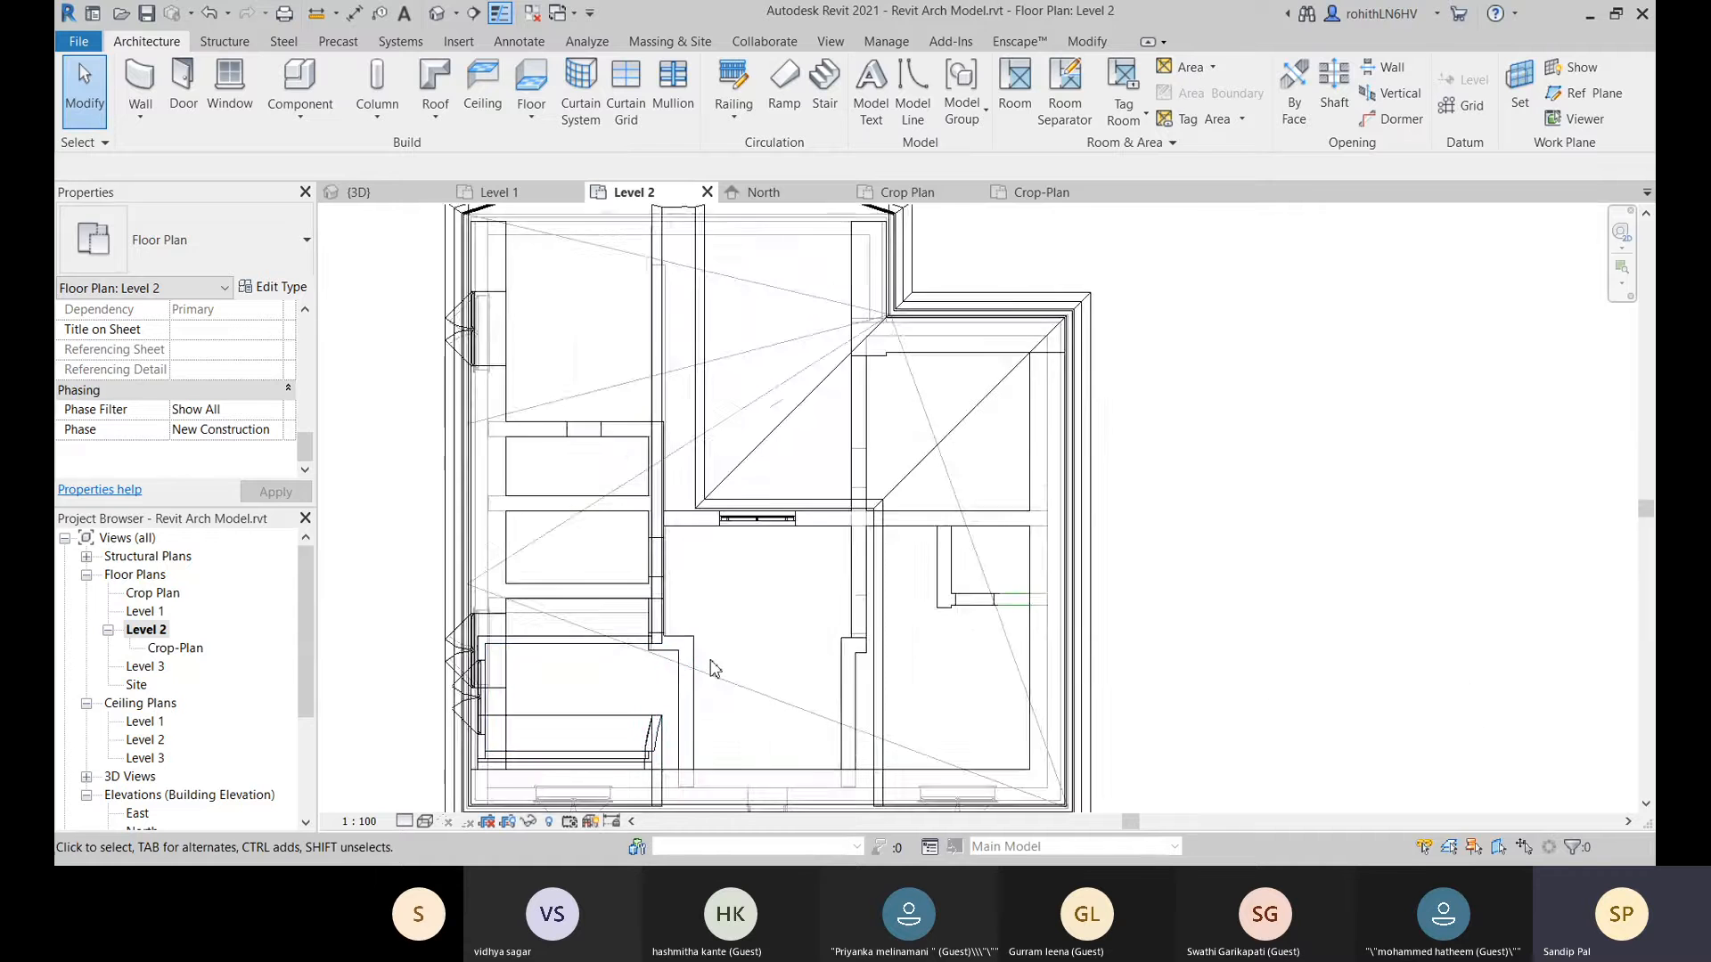
scroll(676, 640, down, 4)
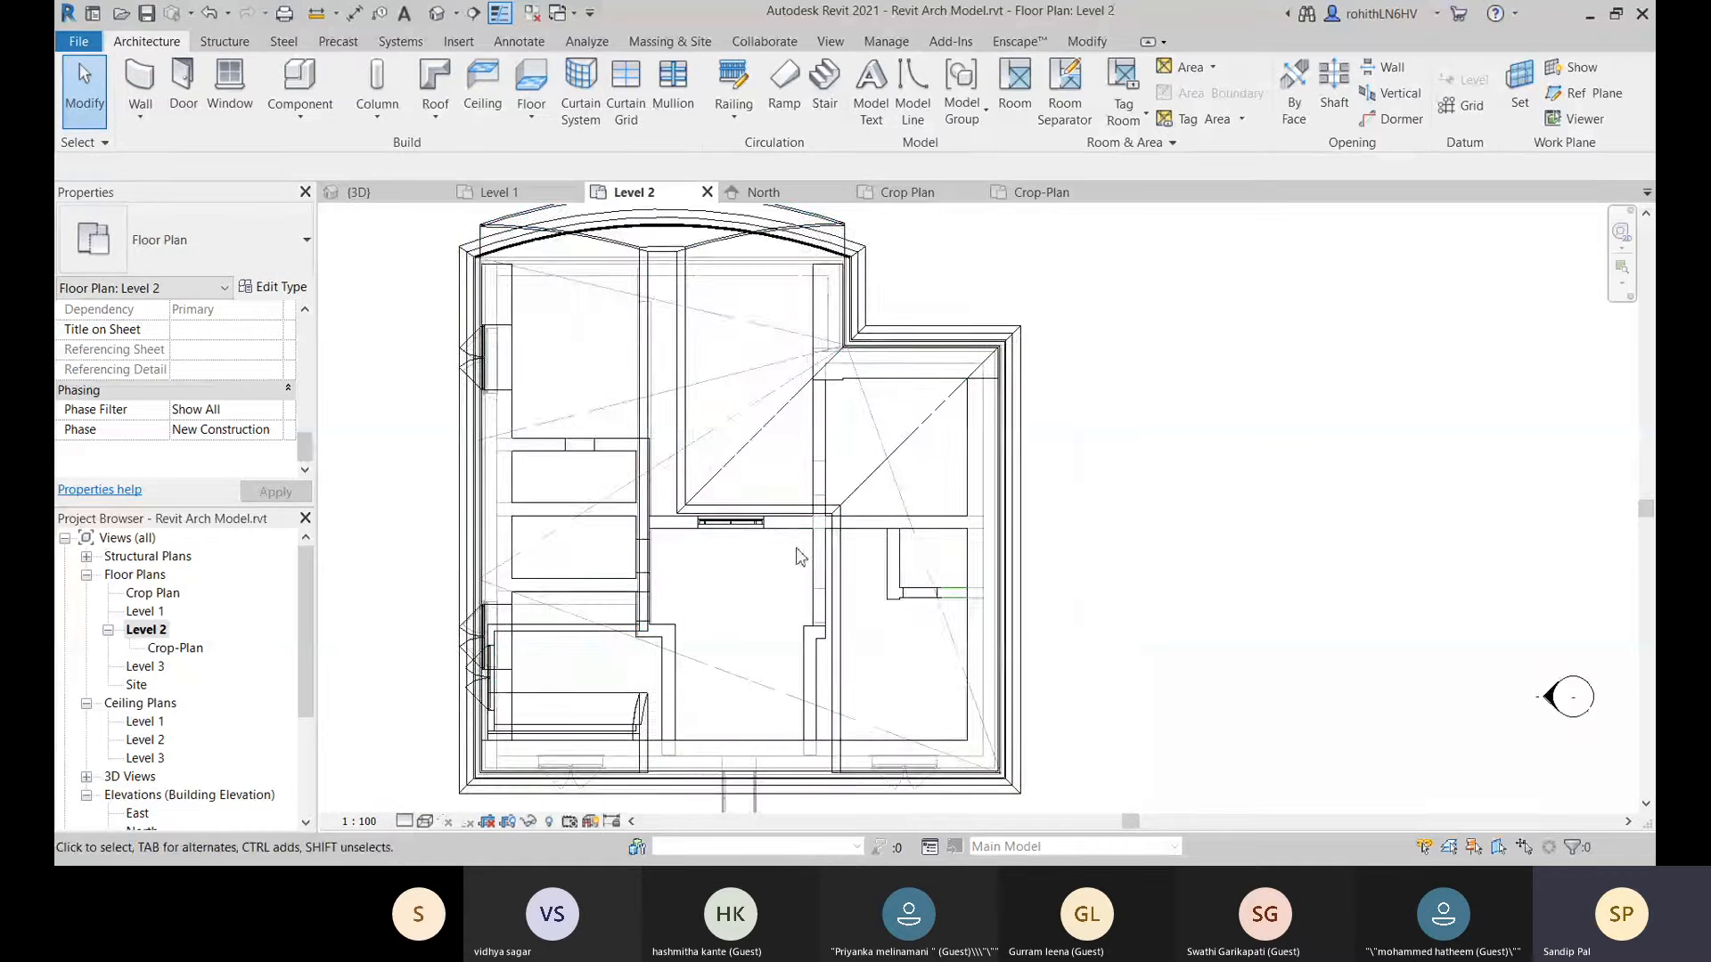
click(673, 526)
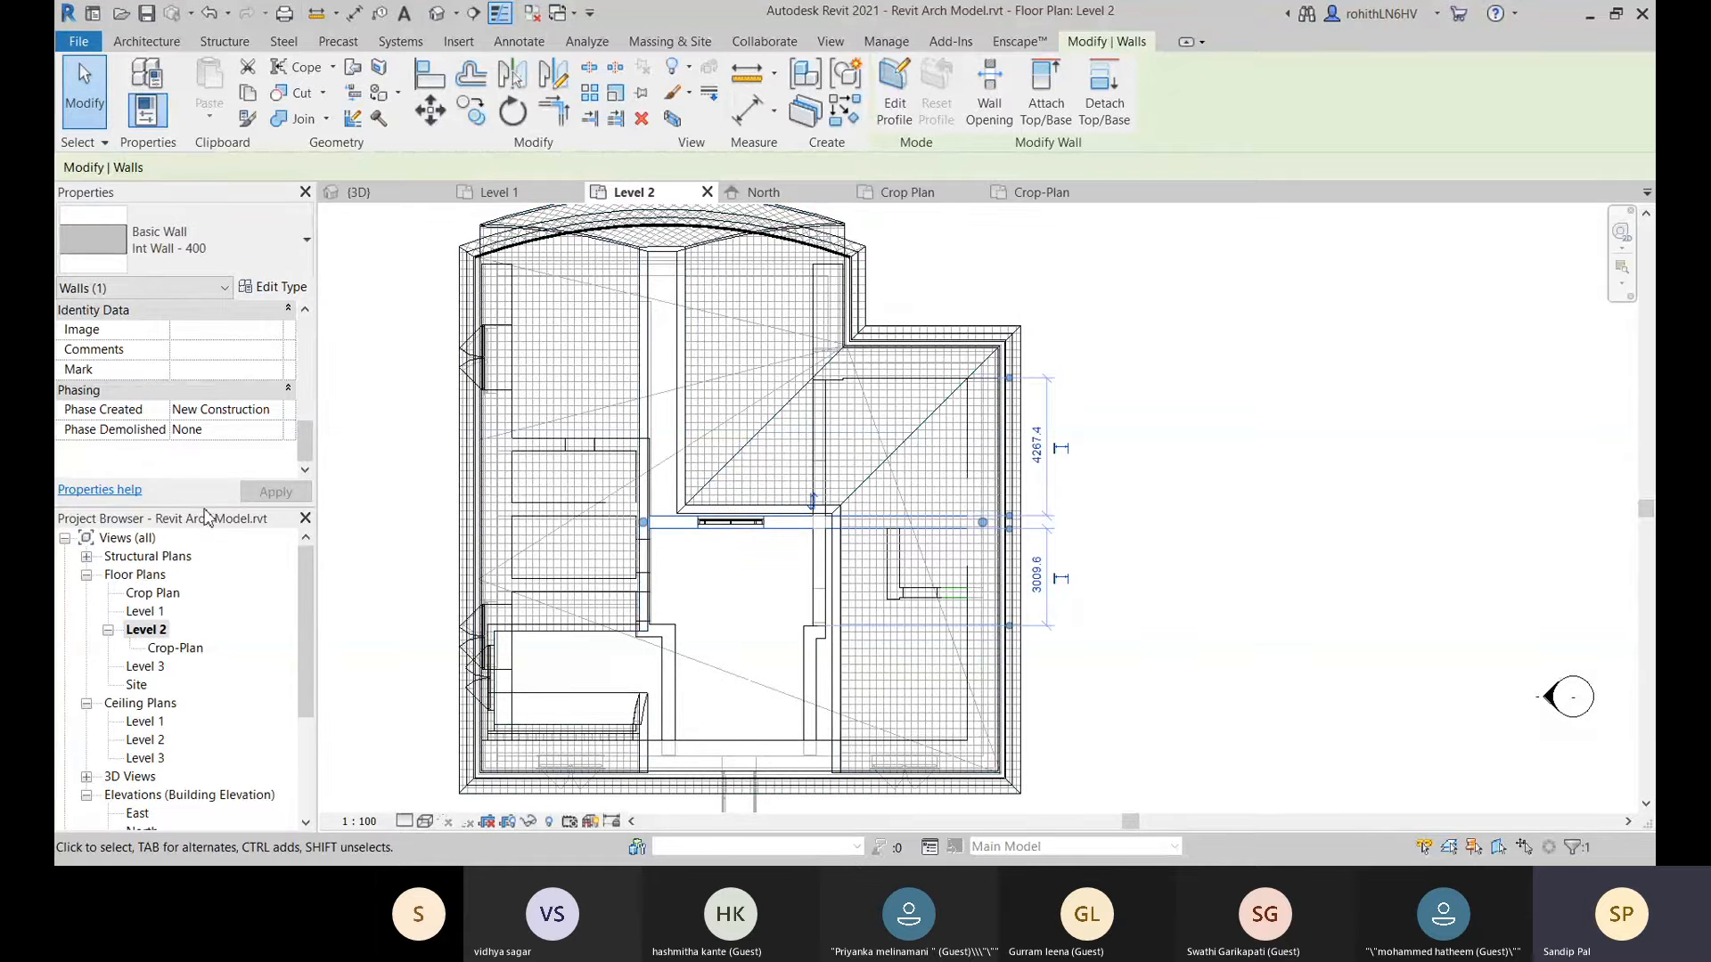
click(279, 419)
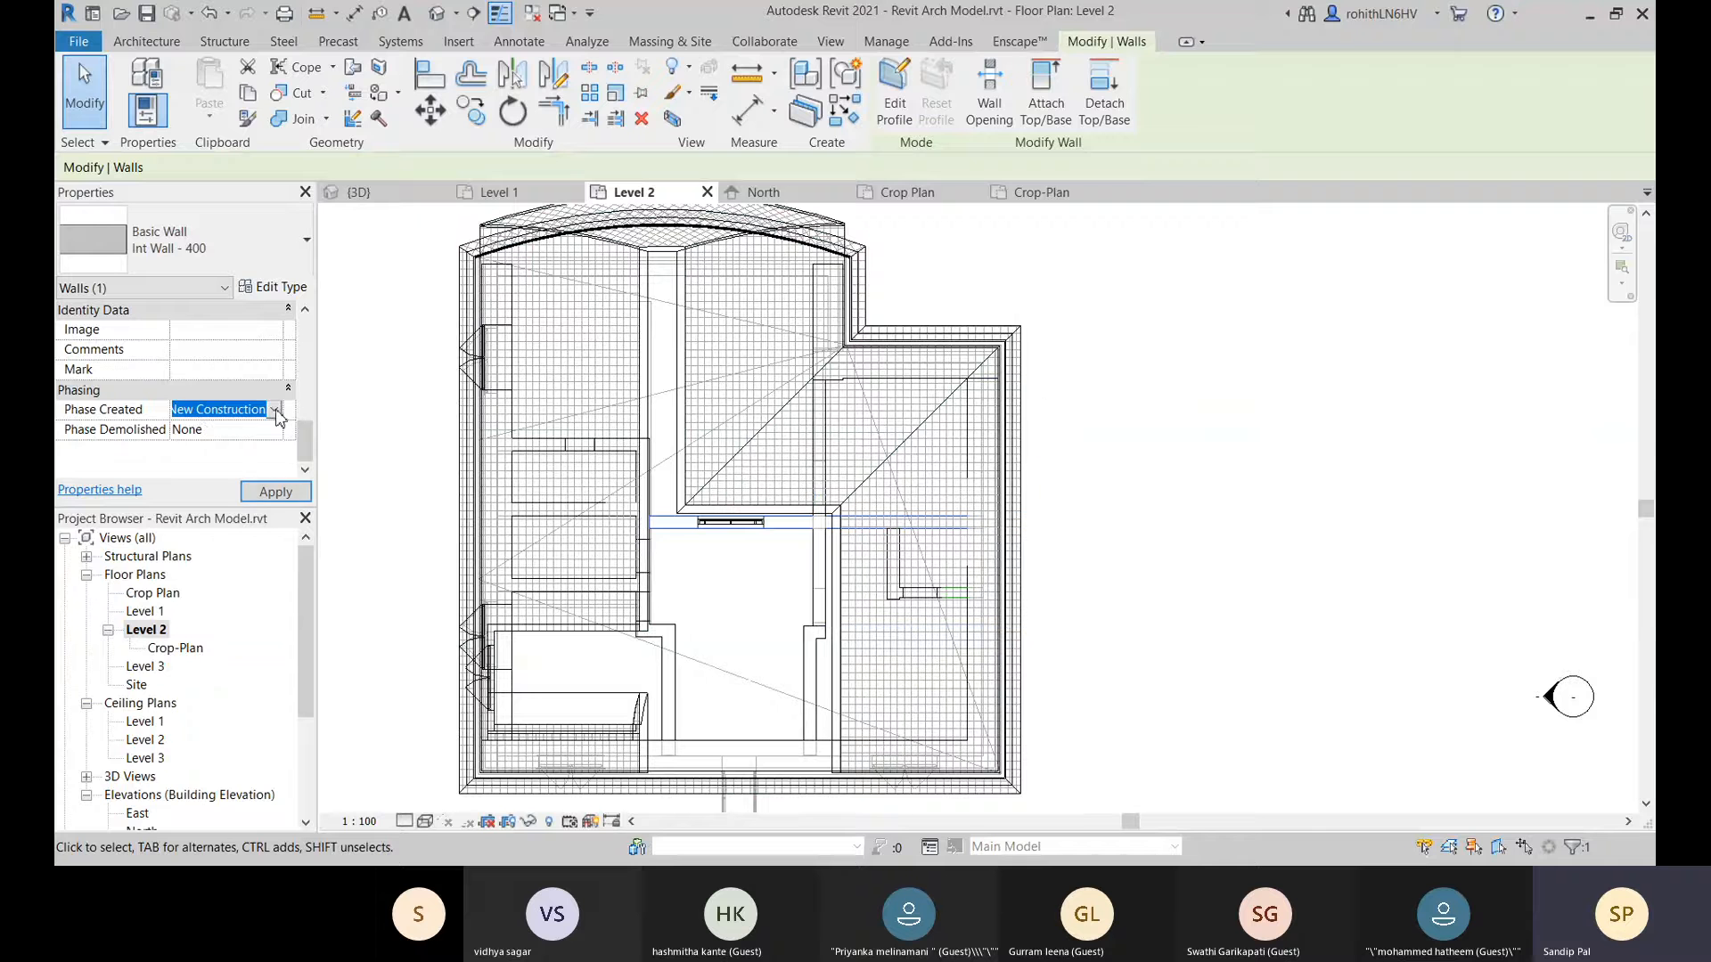
key(Up)
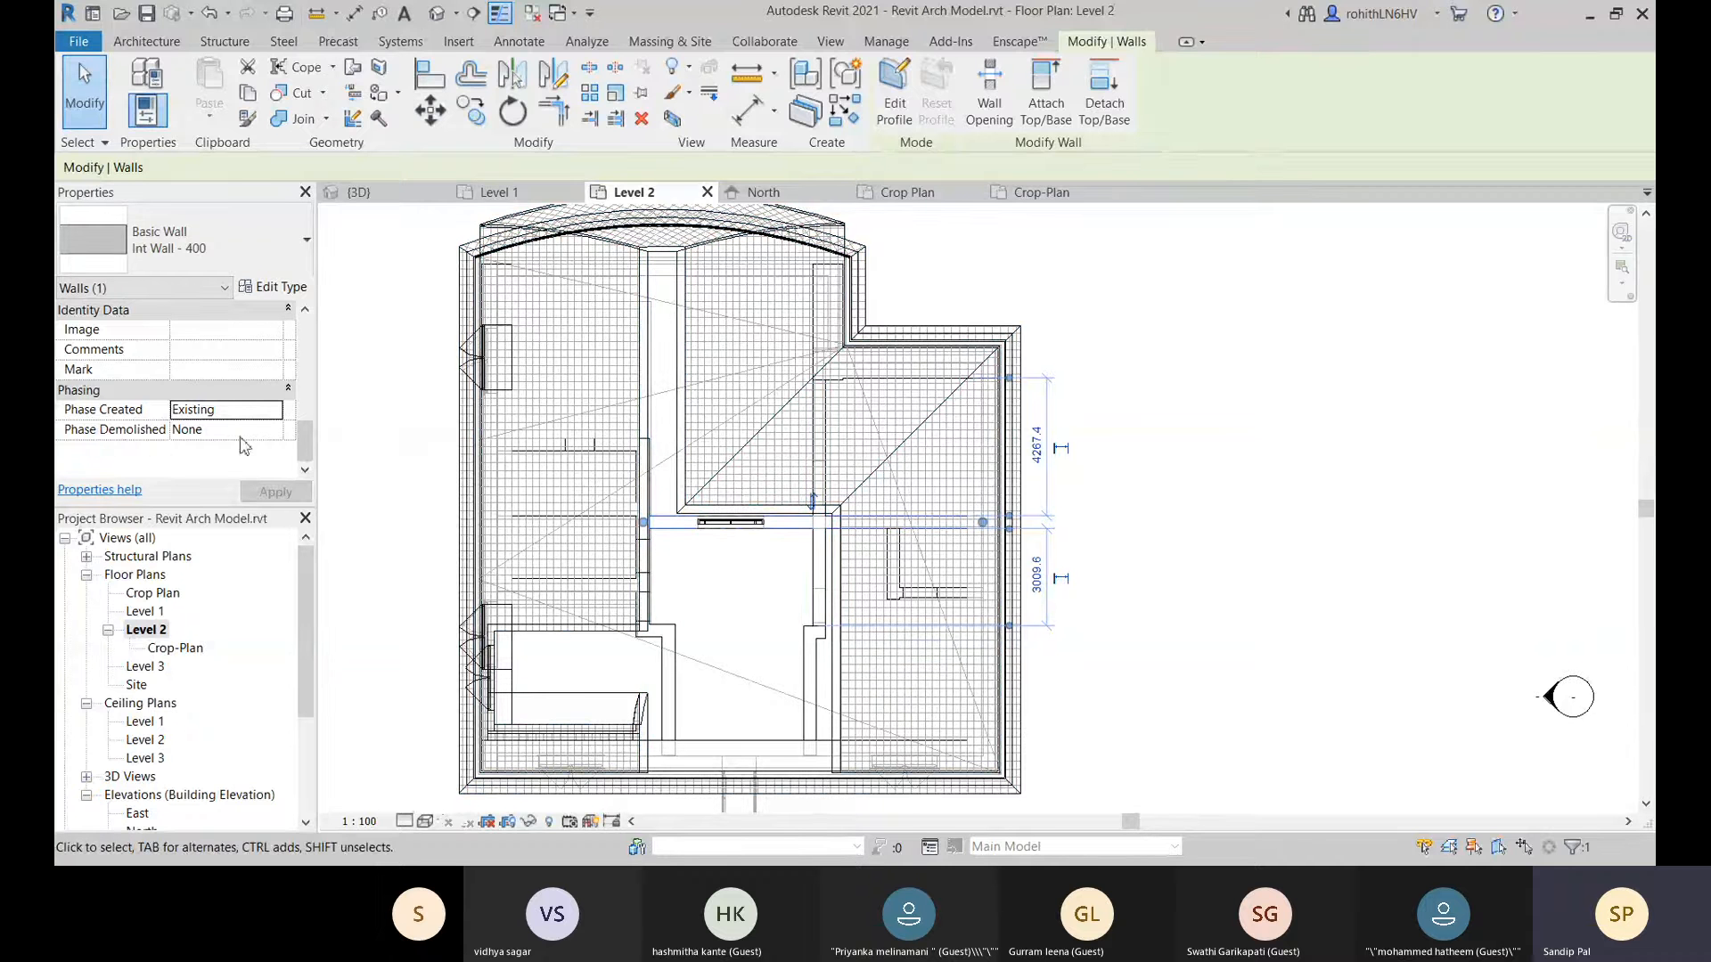
click(278, 432)
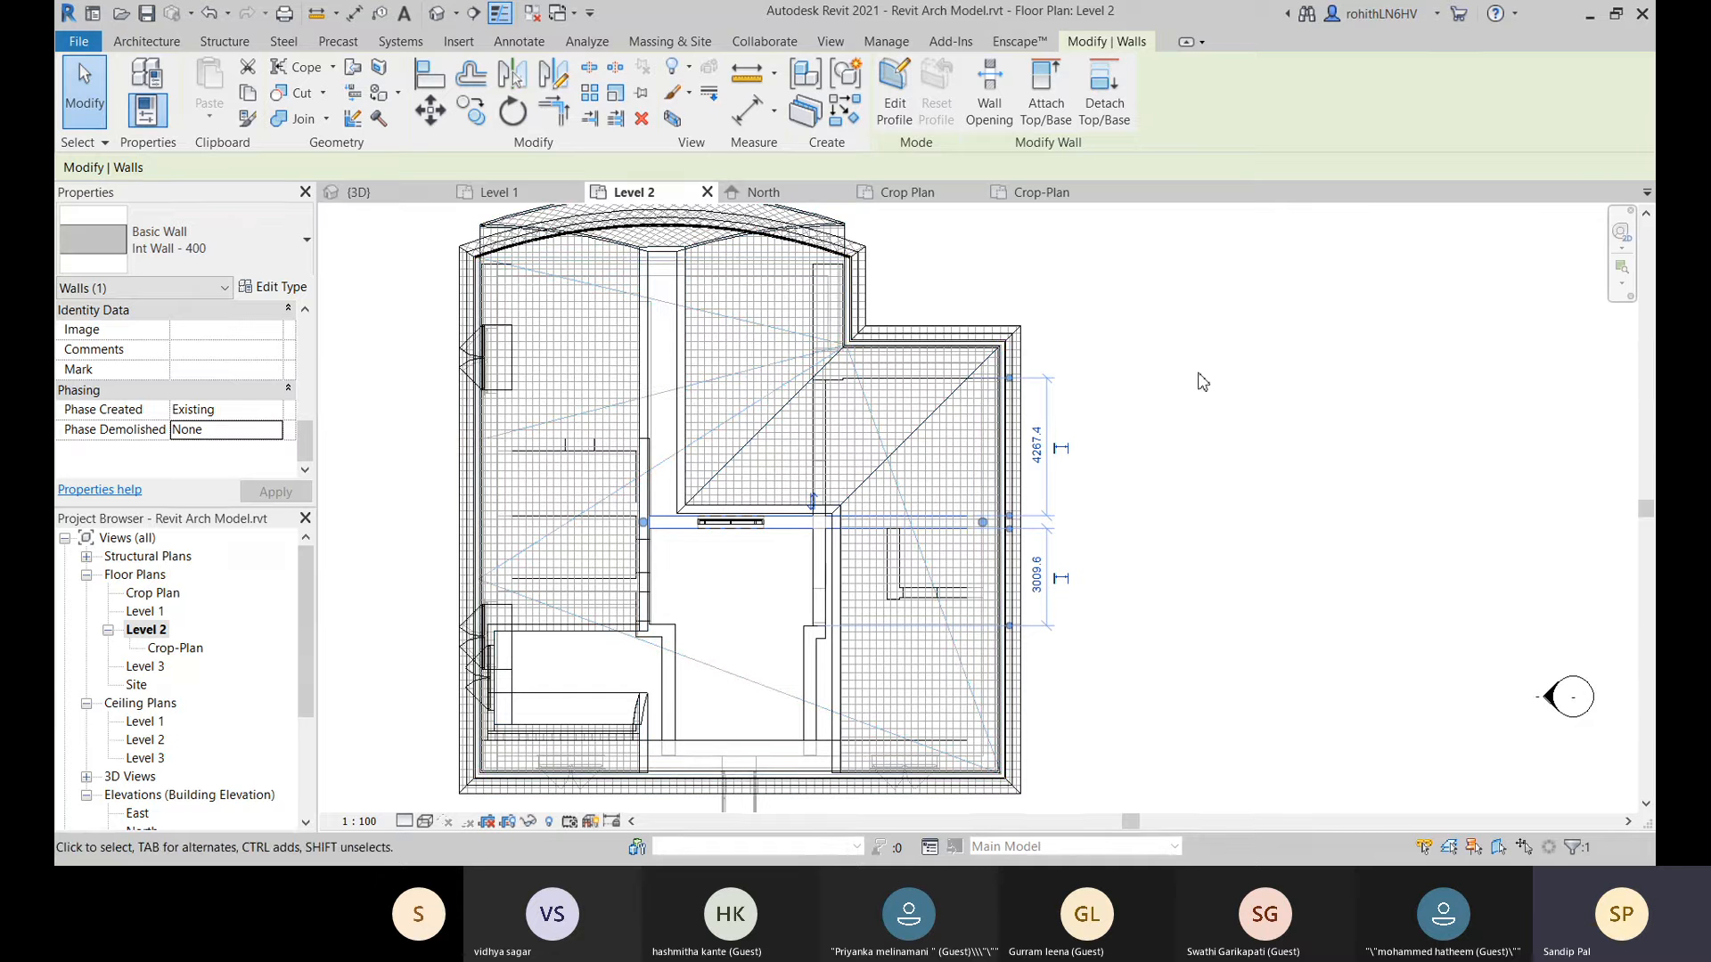
Check Phase Created for the two vertical interior walls near the building's south side, and compare their display with the Existing-phase horizontal wall.
click(677, 694)
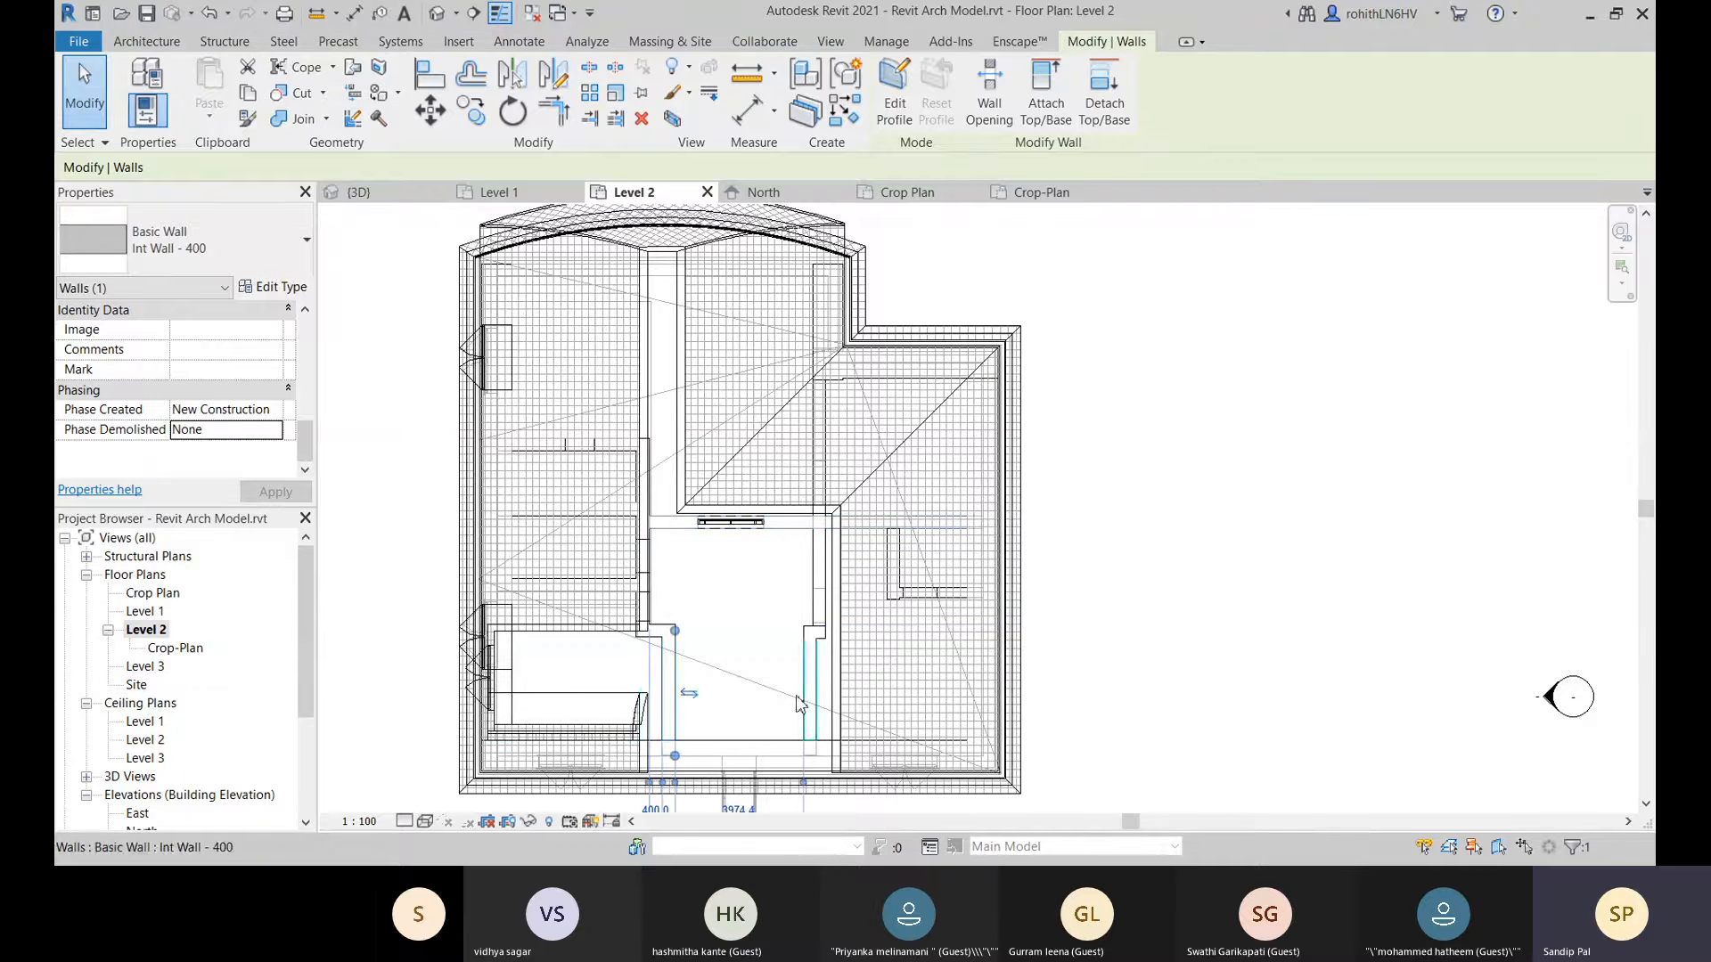
click(268, 410)
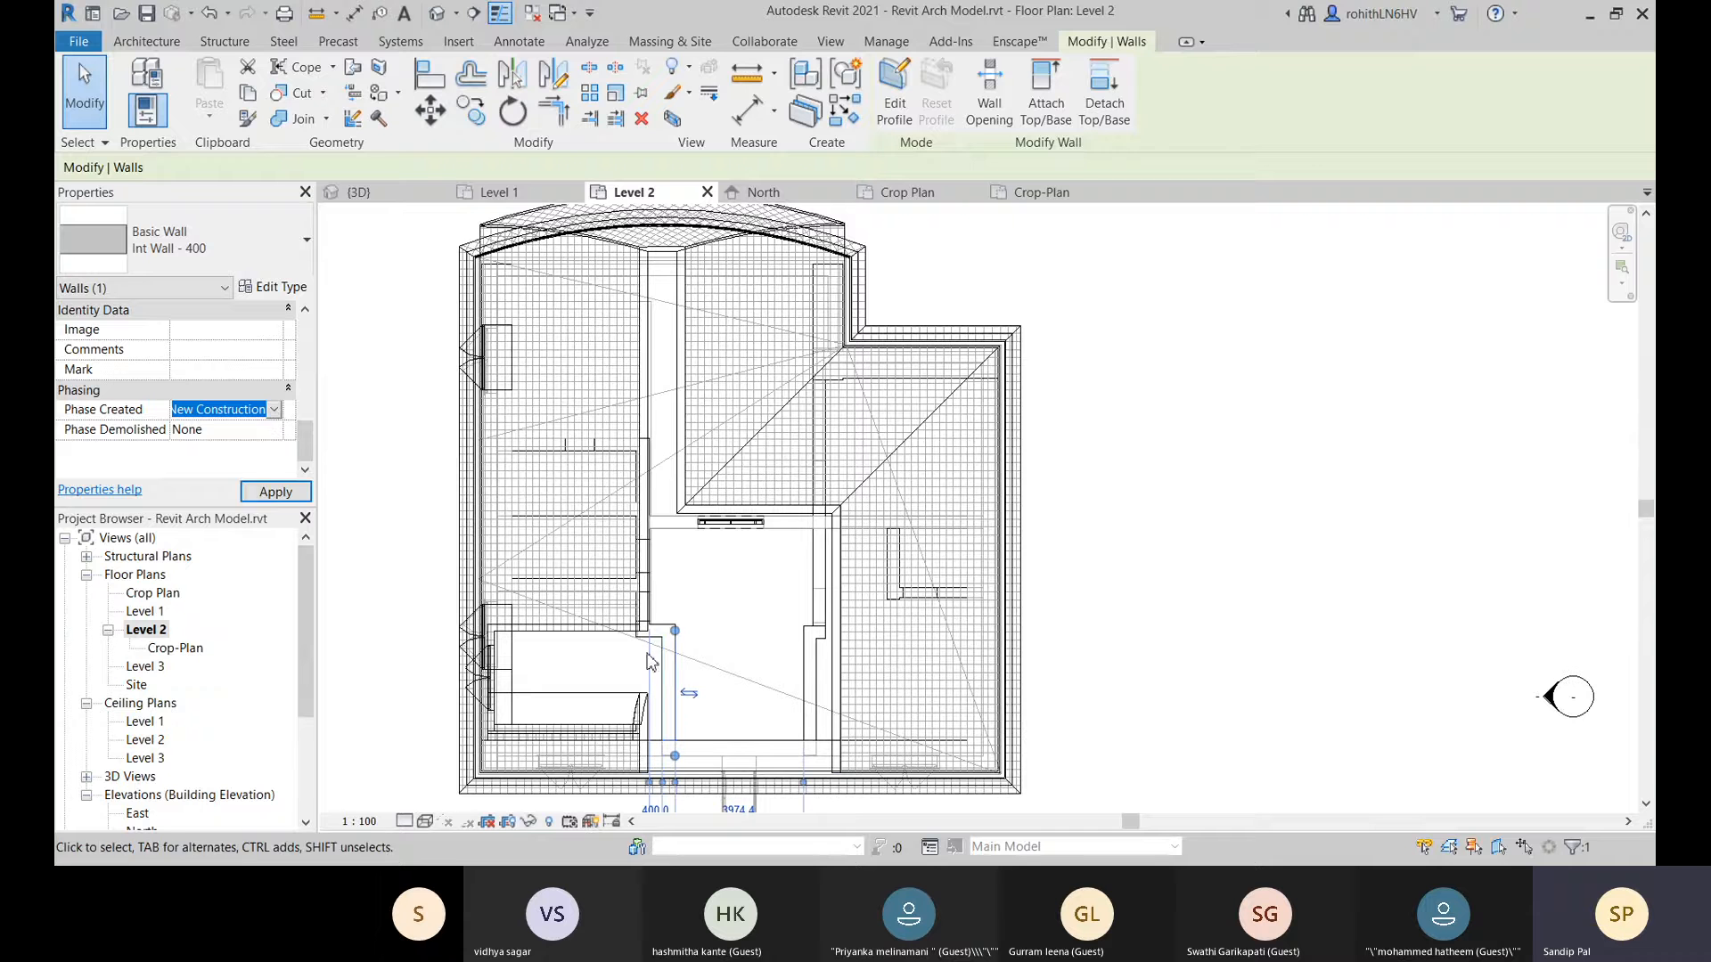
click(811, 655)
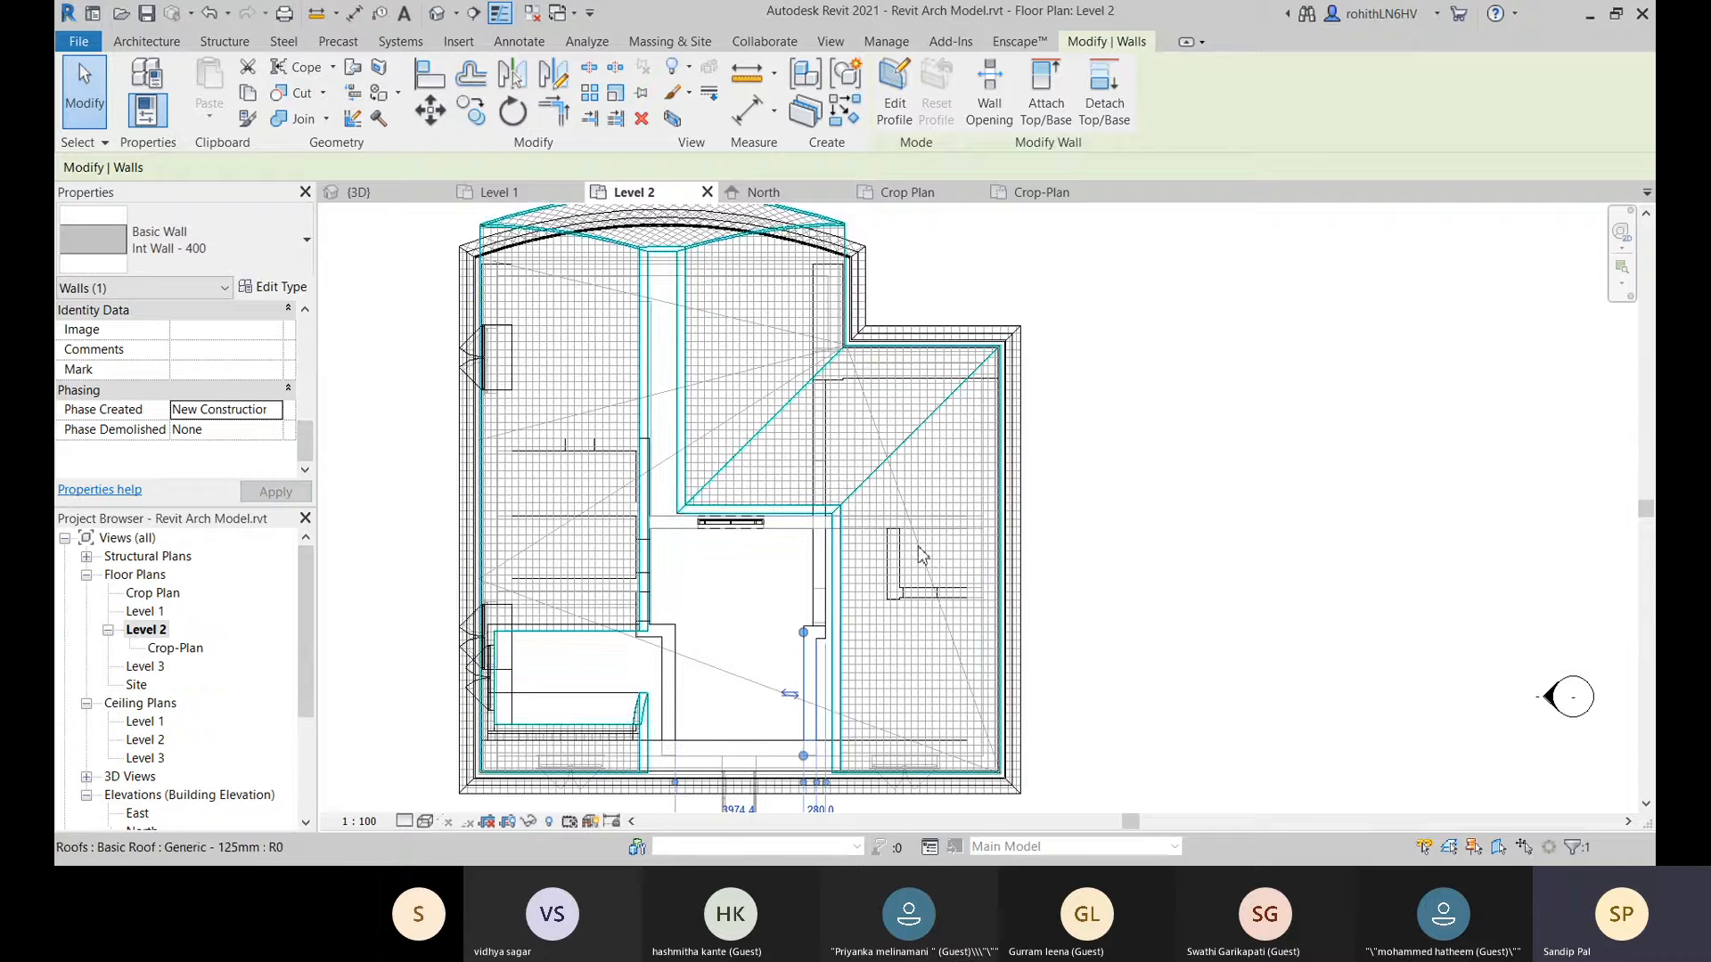
scroll(1096, 498, up, 1)
click(1096, 497)
scroll(539, 535, up, 2)
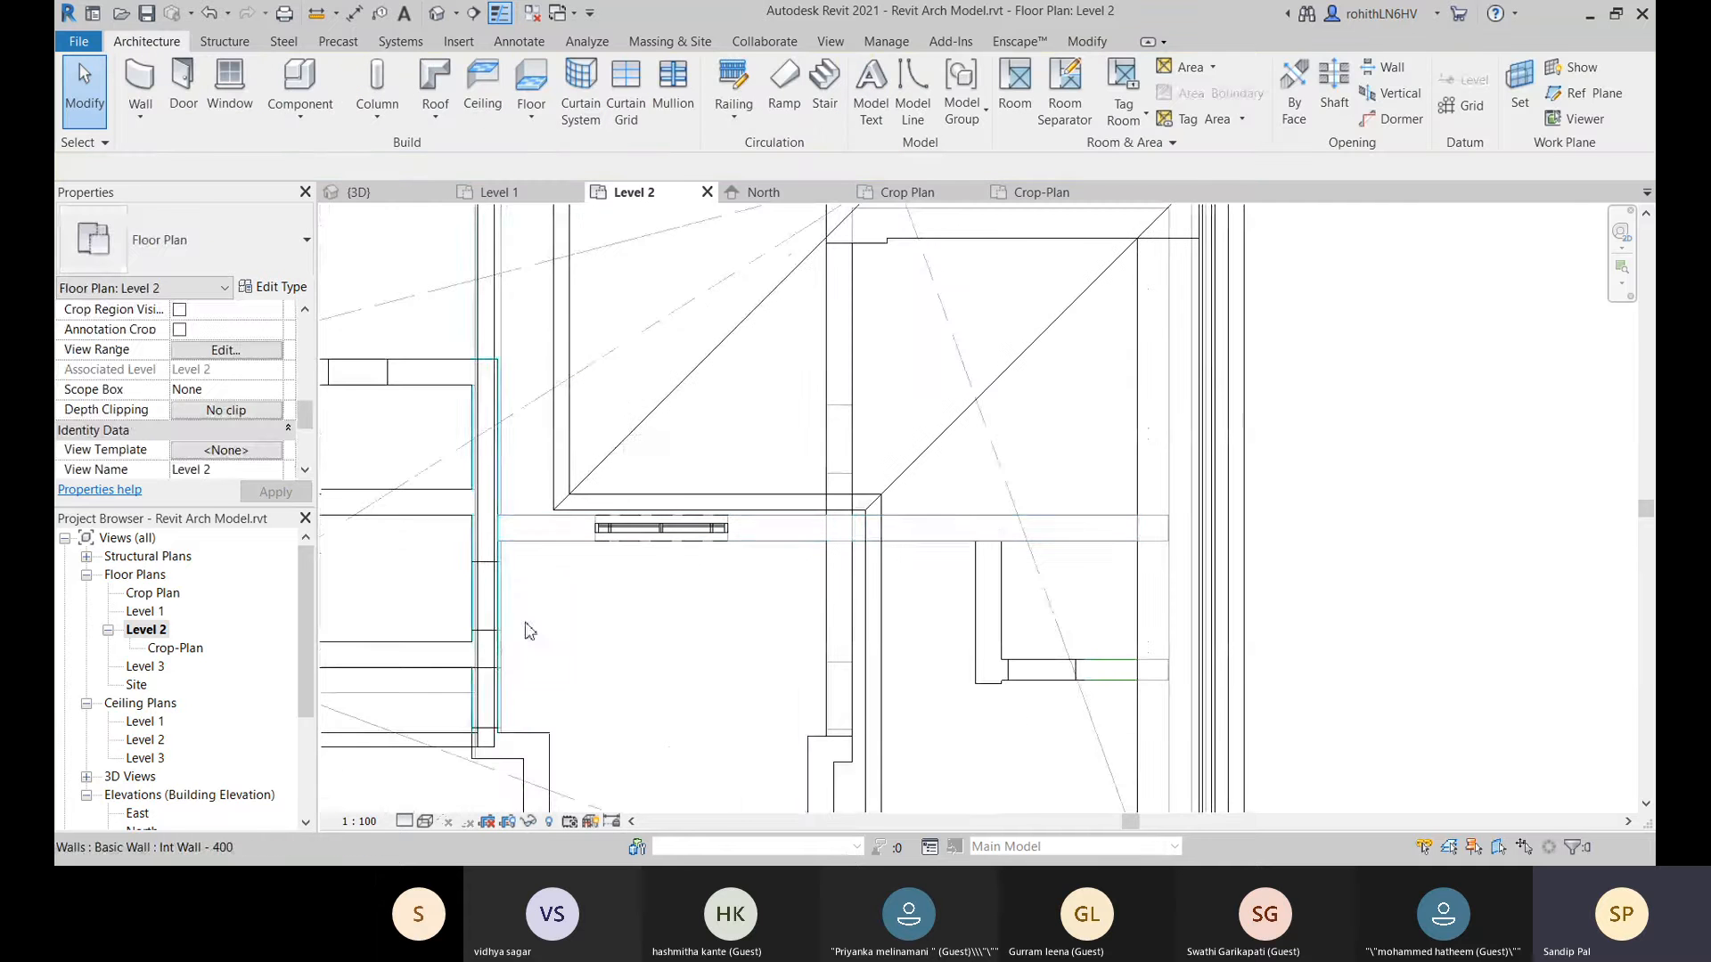
scroll(646, 562, up, 5)
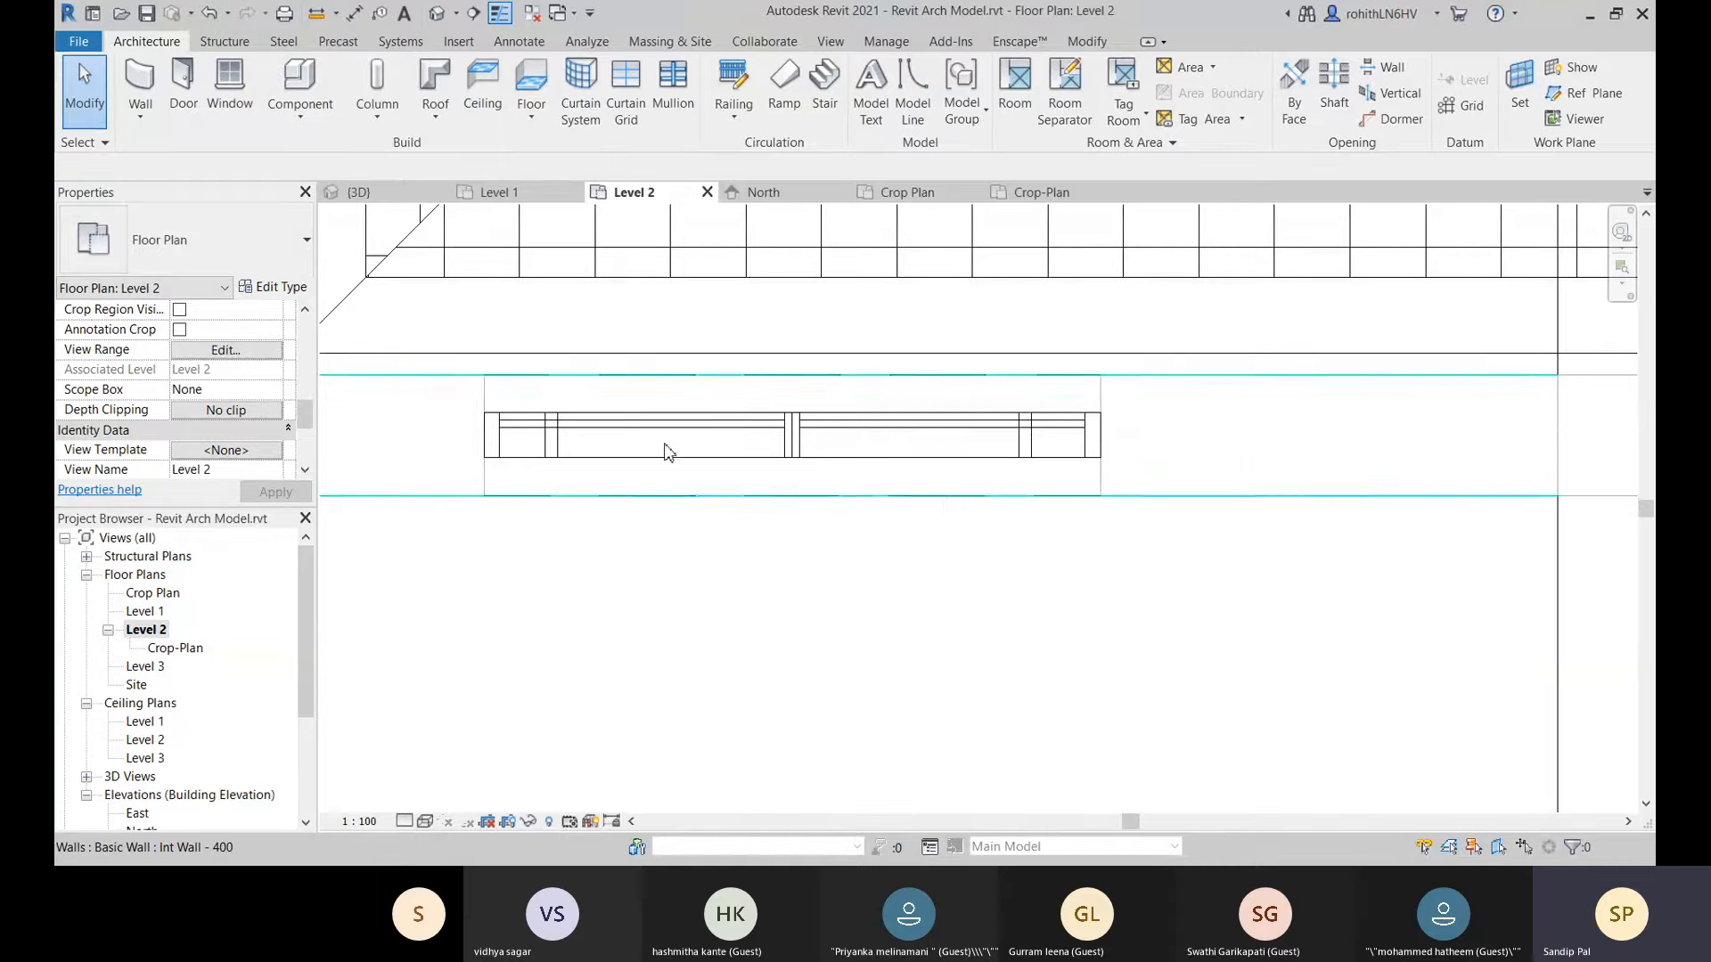
Examine how the Existing-phase horizontal wall displays in Level 2 compared with the surrounding walls, roof and curtain wall.
scroll(665, 452, down, 5)
scroll(610, 515, down, 6)
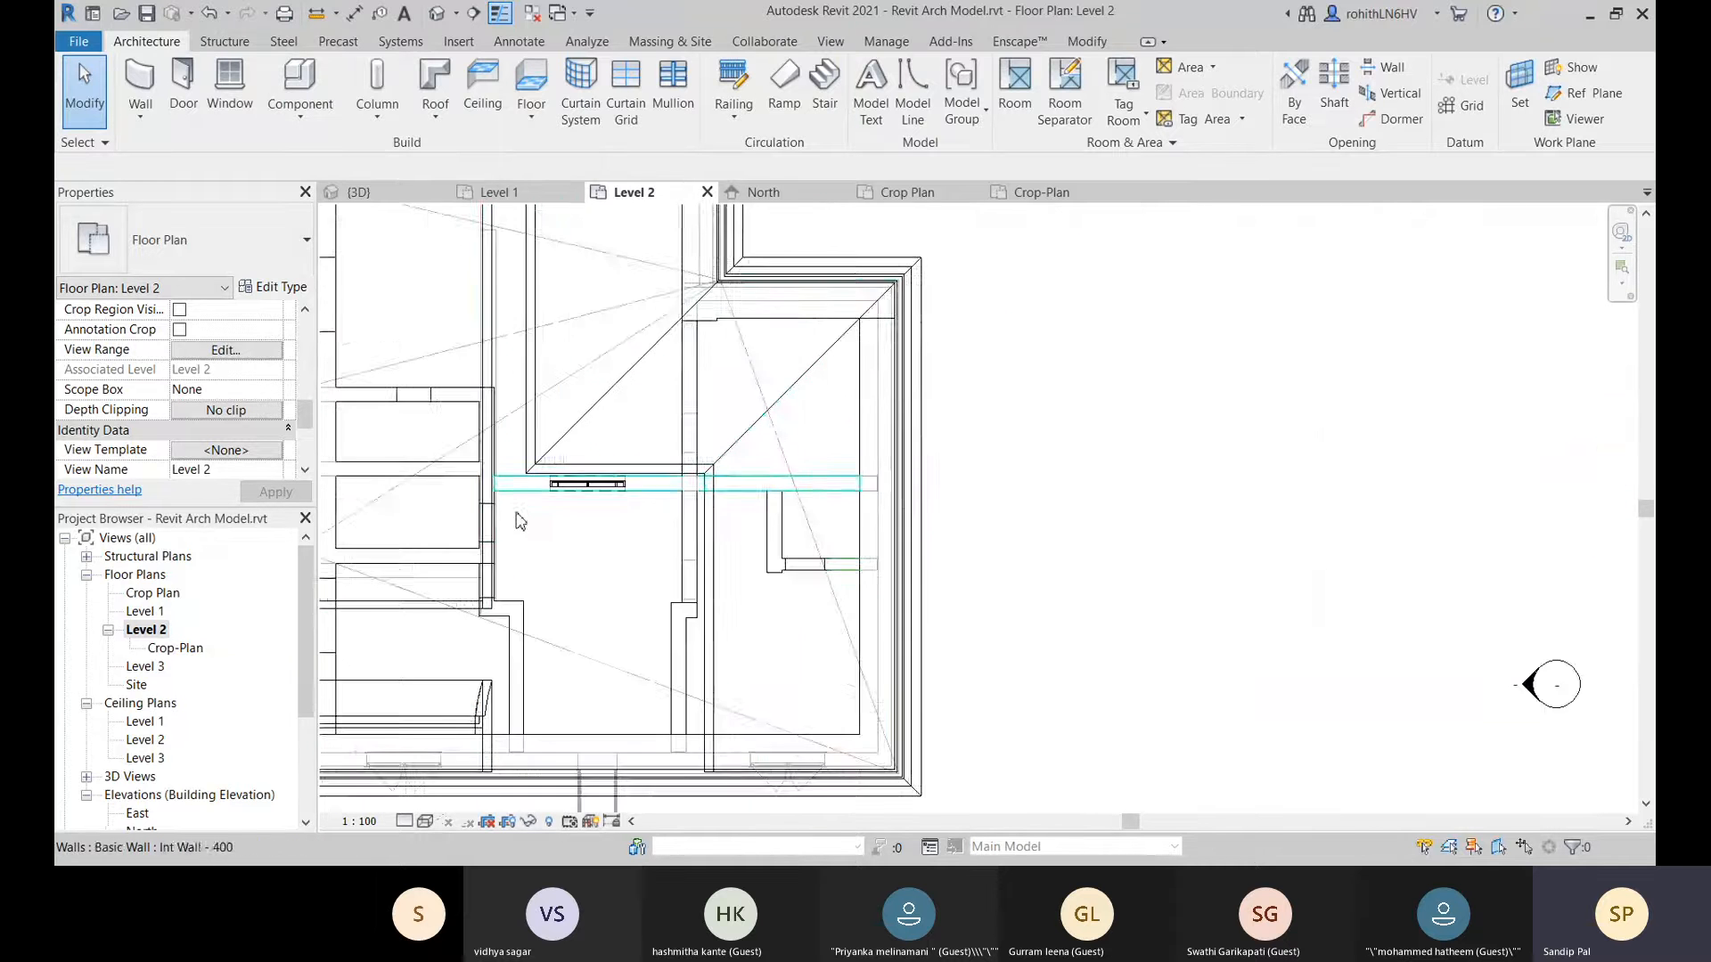
scroll(719, 573, up, 8)
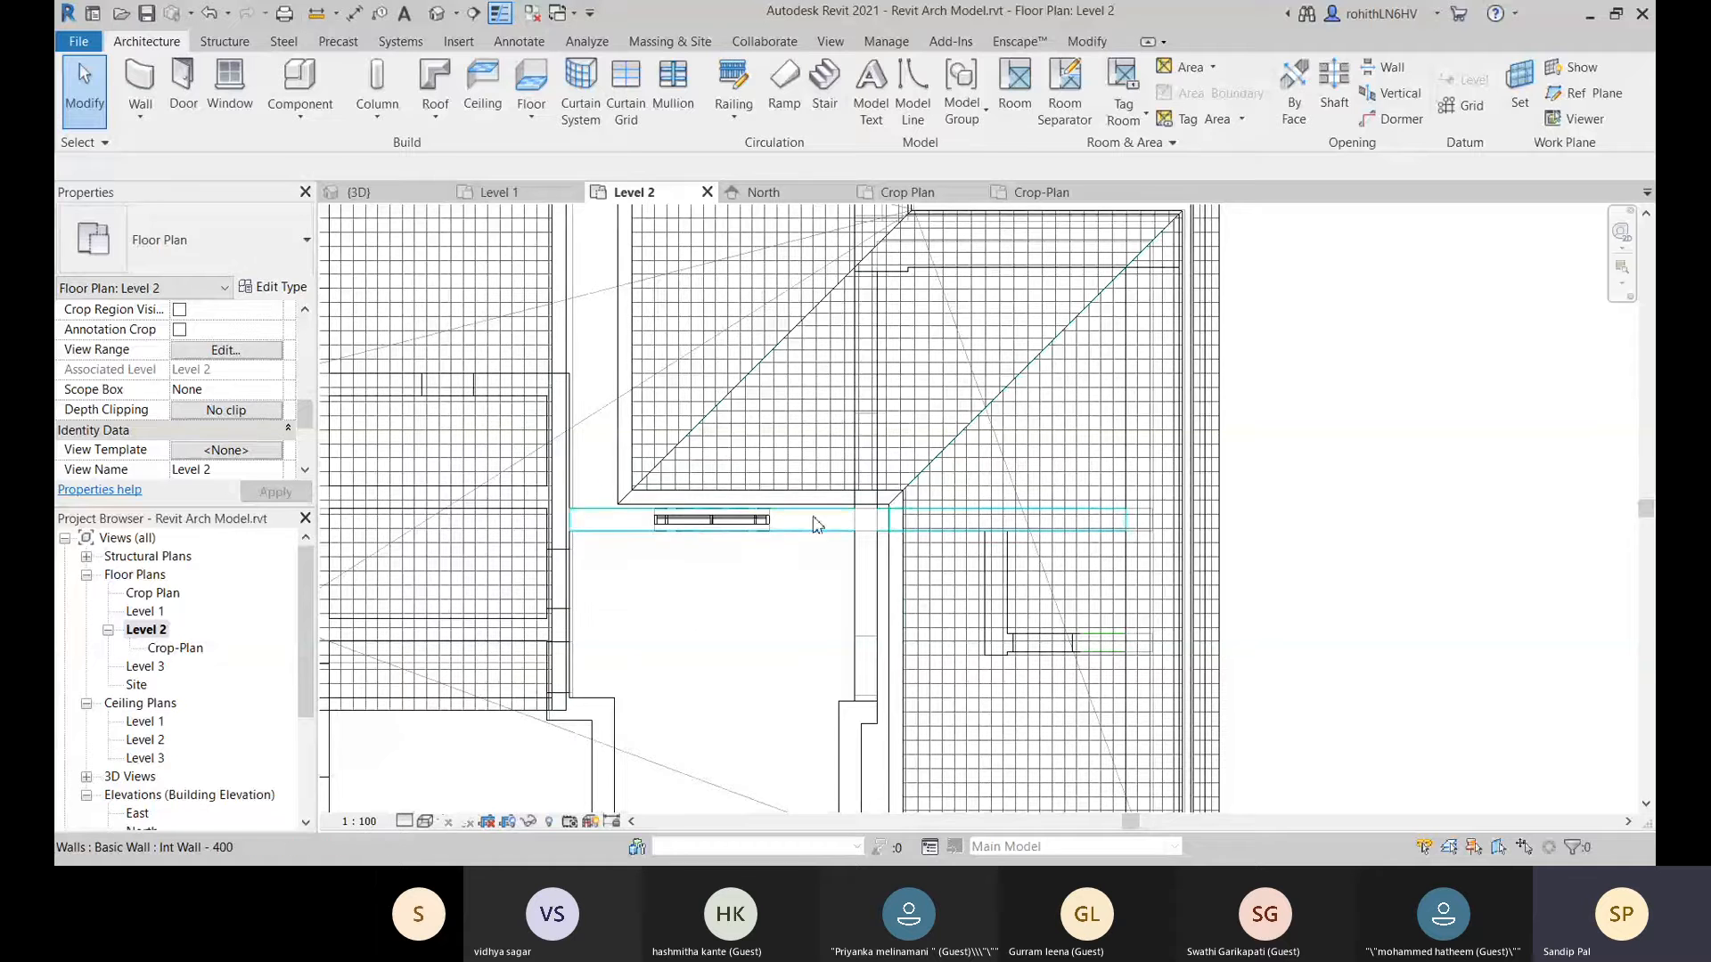
scroll(817, 525, down, 3)
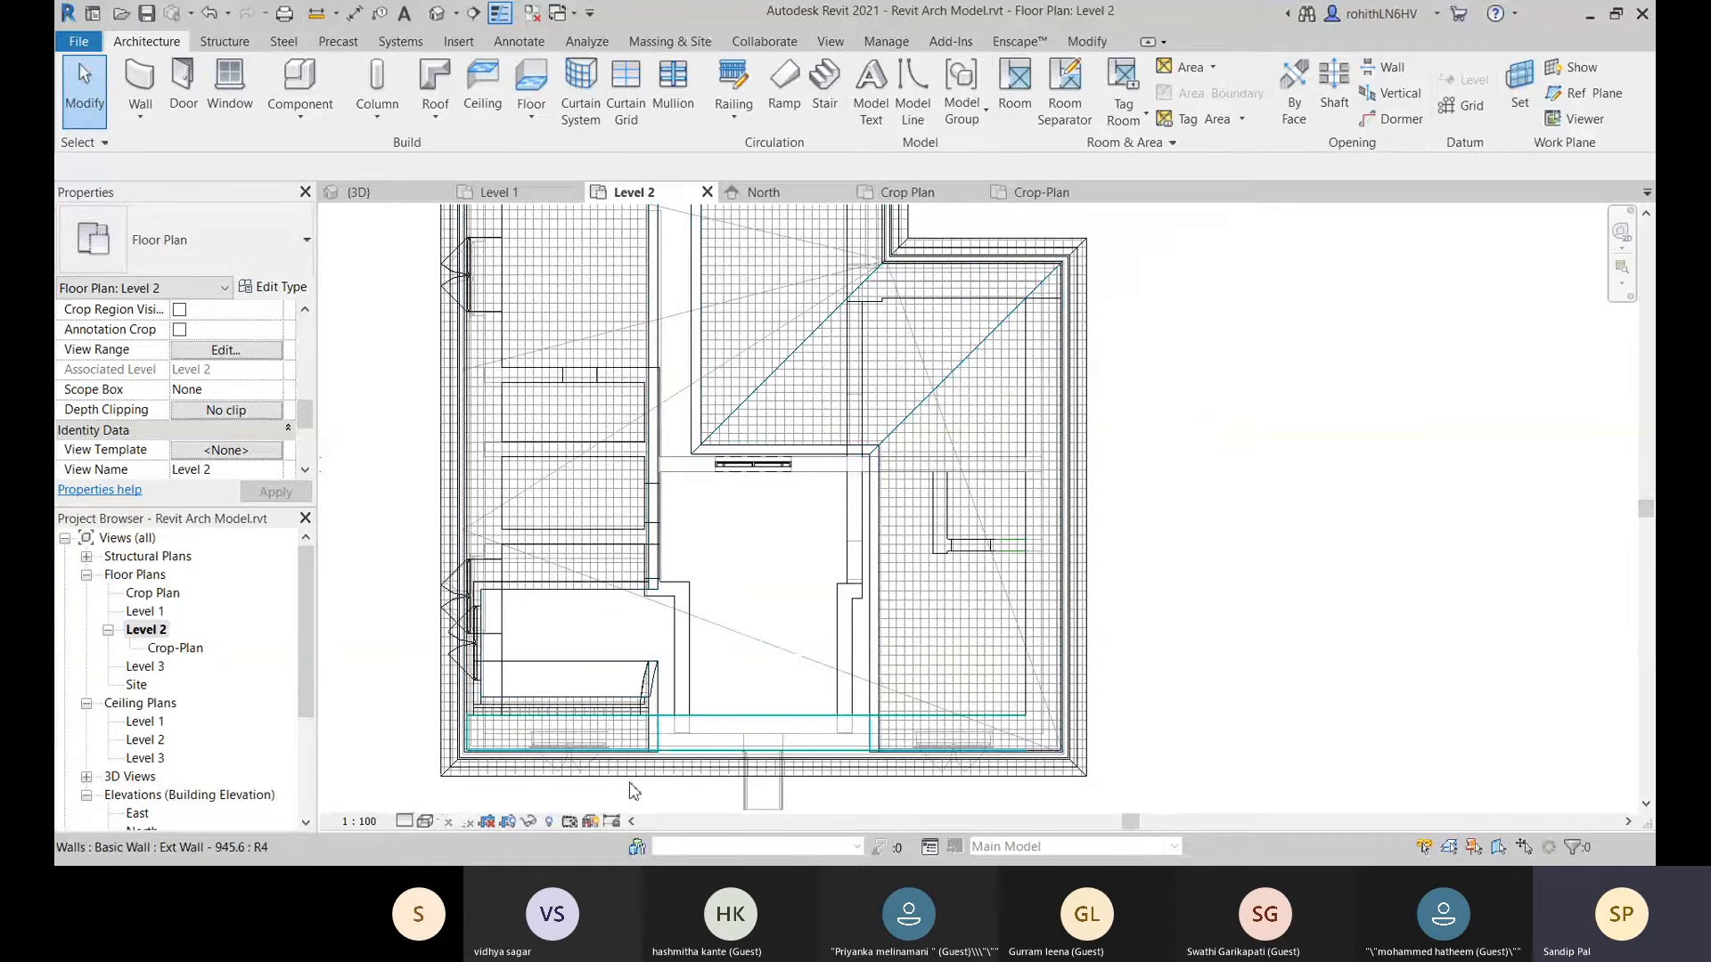
scroll(475, 535, down, 2)
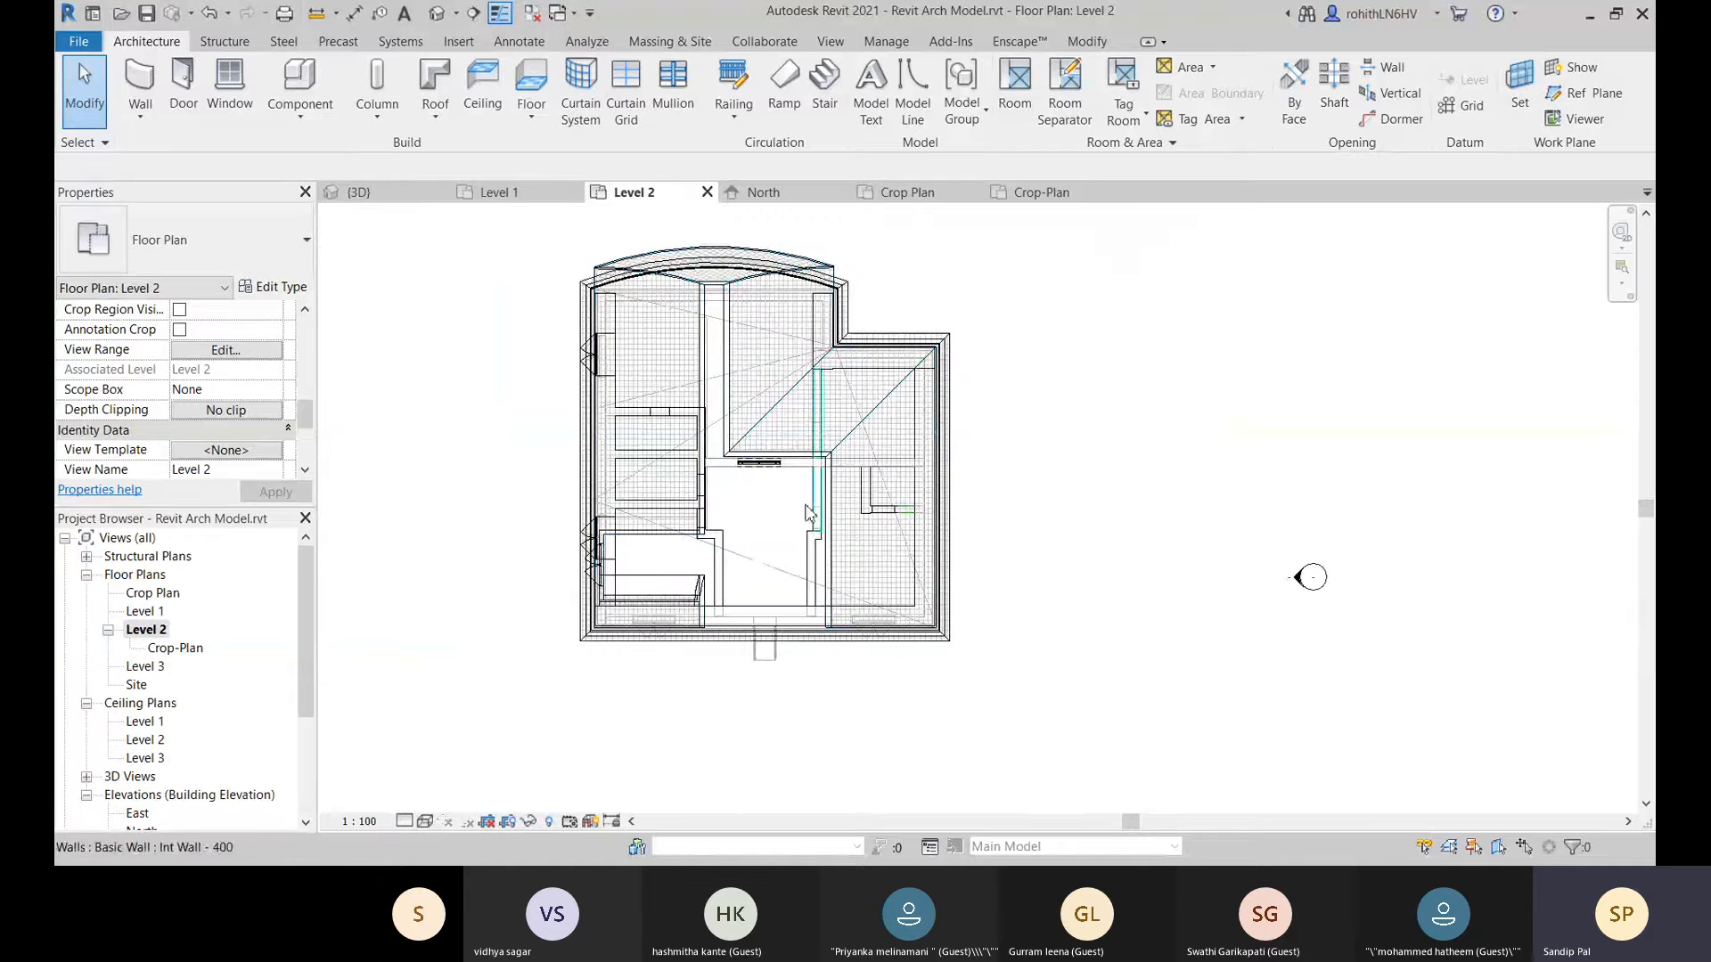
middle_drag(816, 520, 877, 550)
scroll(923, 484, up, 2)
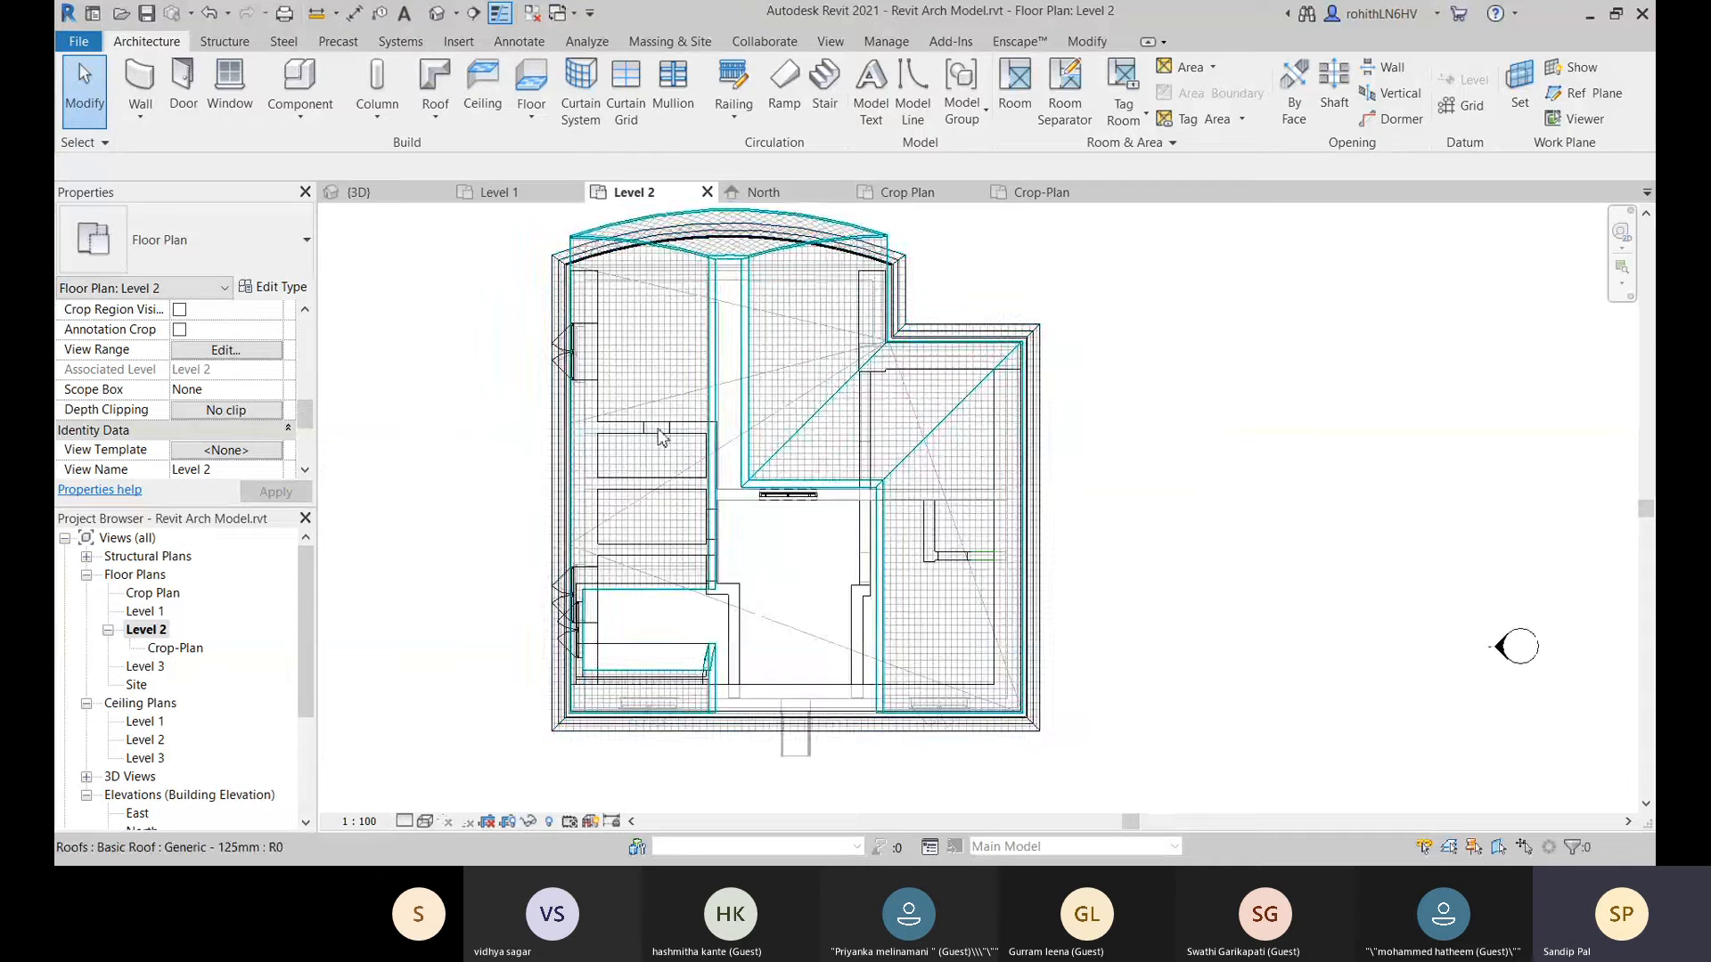
scroll(602, 441, up, 2)
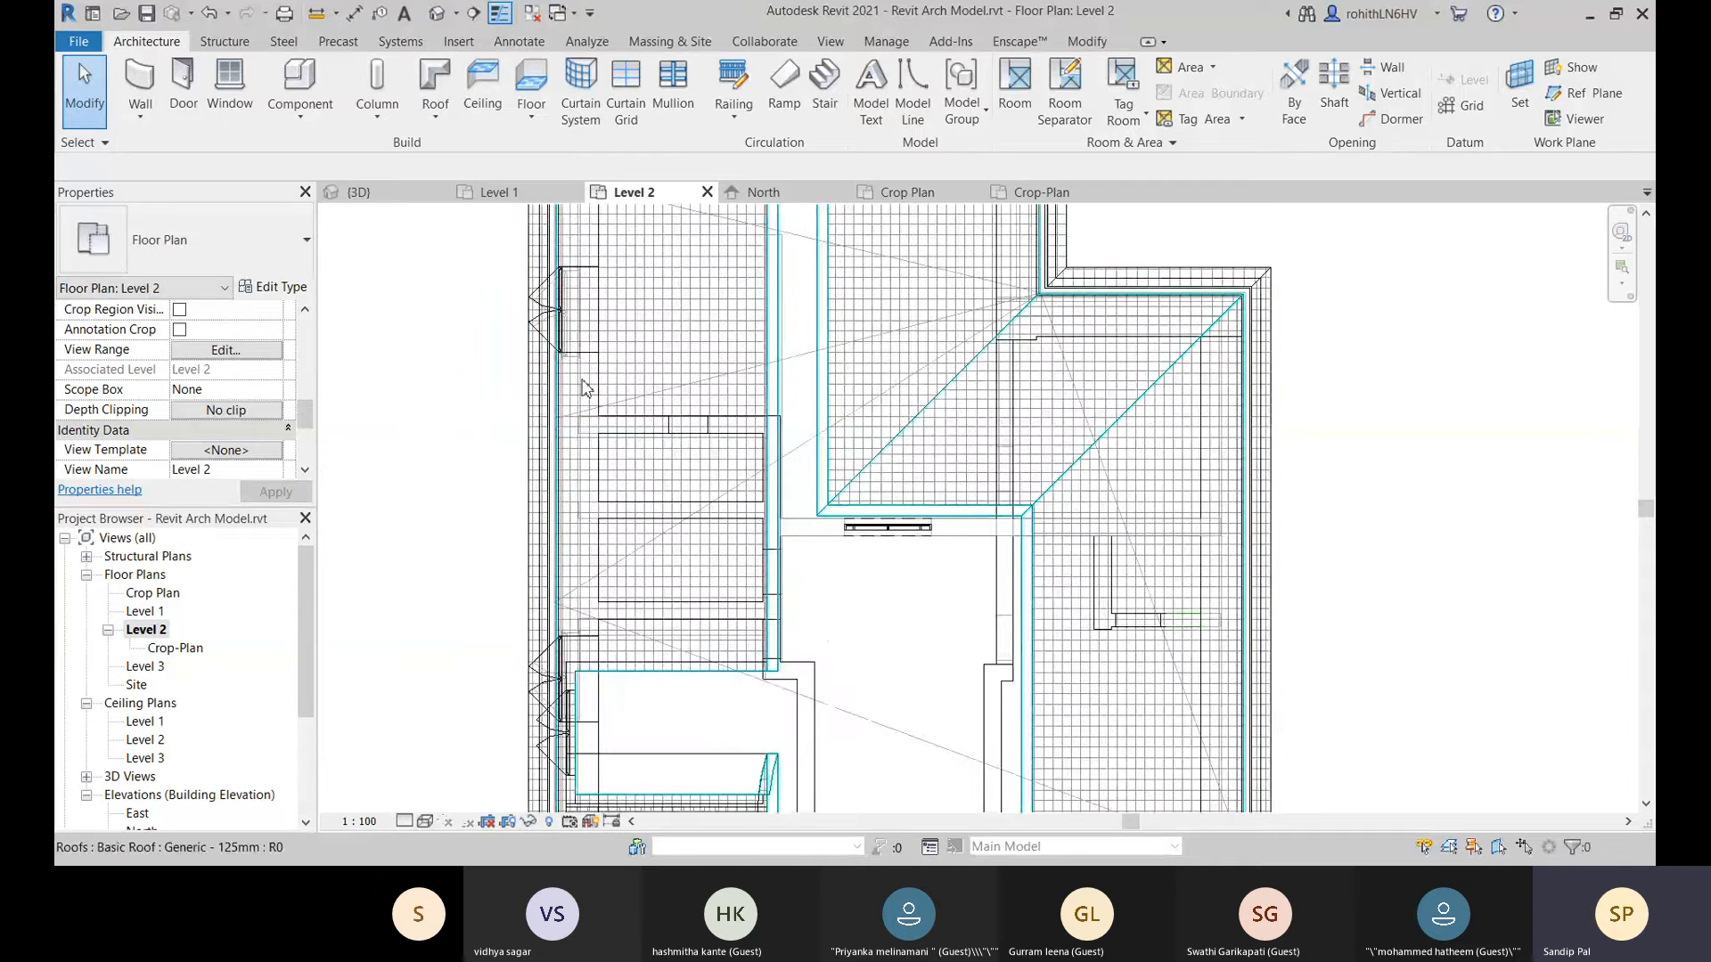
scroll(599, 429, down, 2)
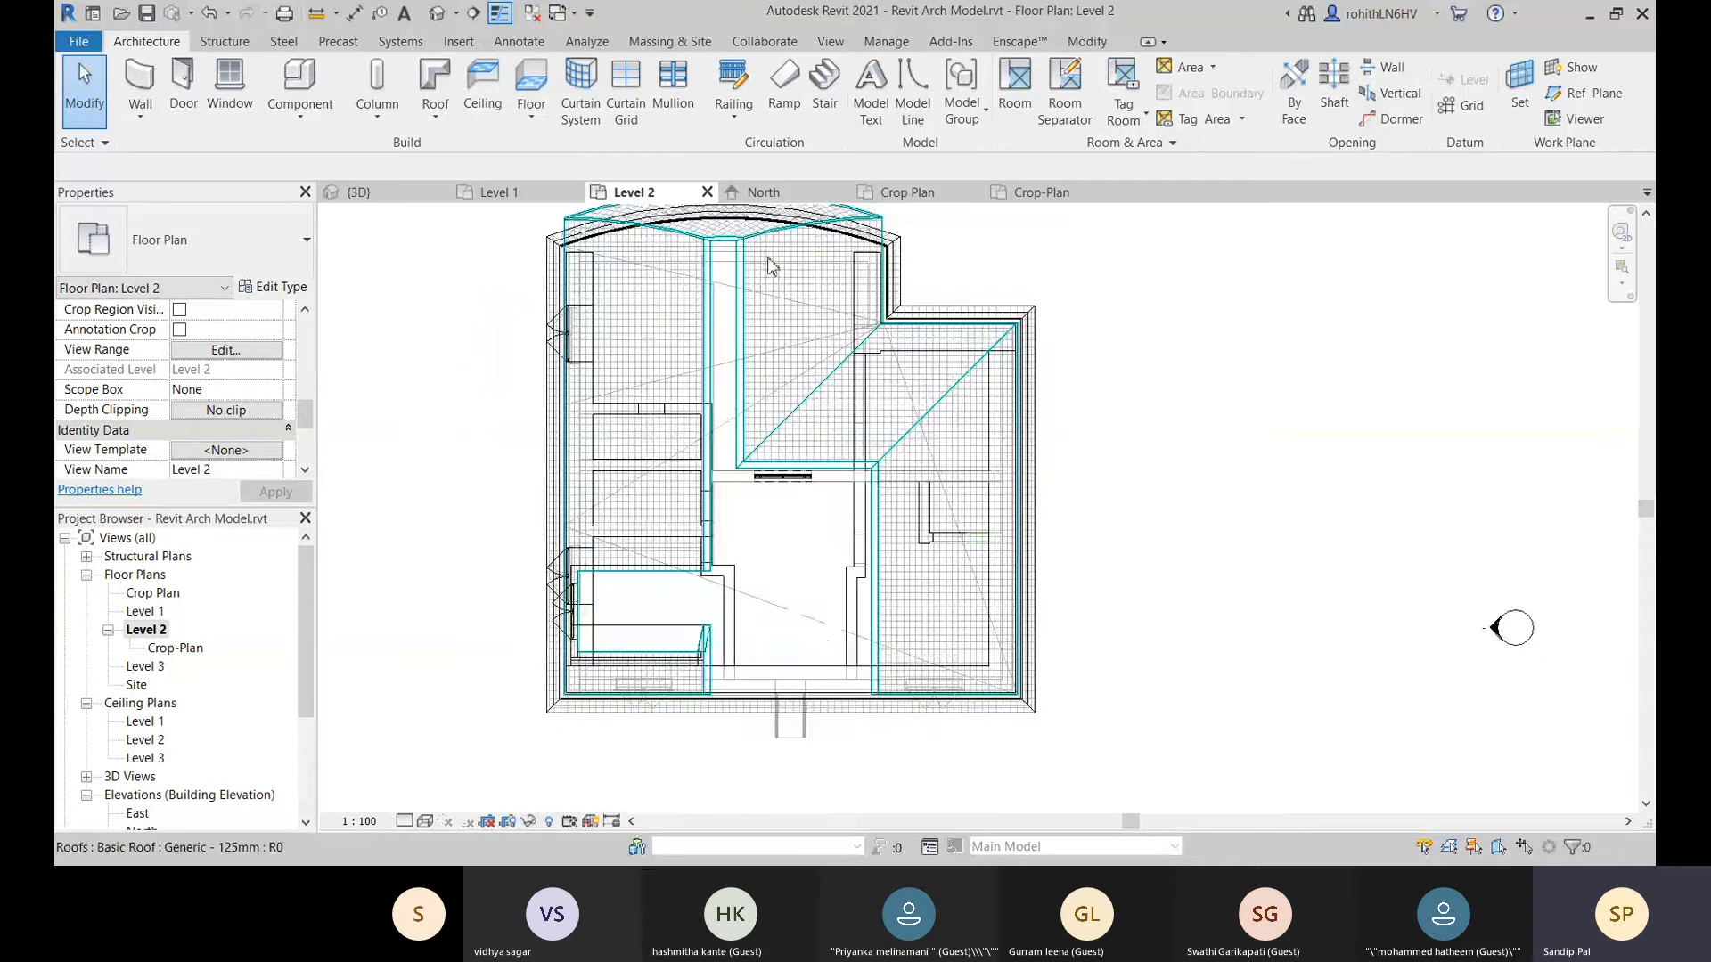
middle_drag(772, 266, 789, 314)
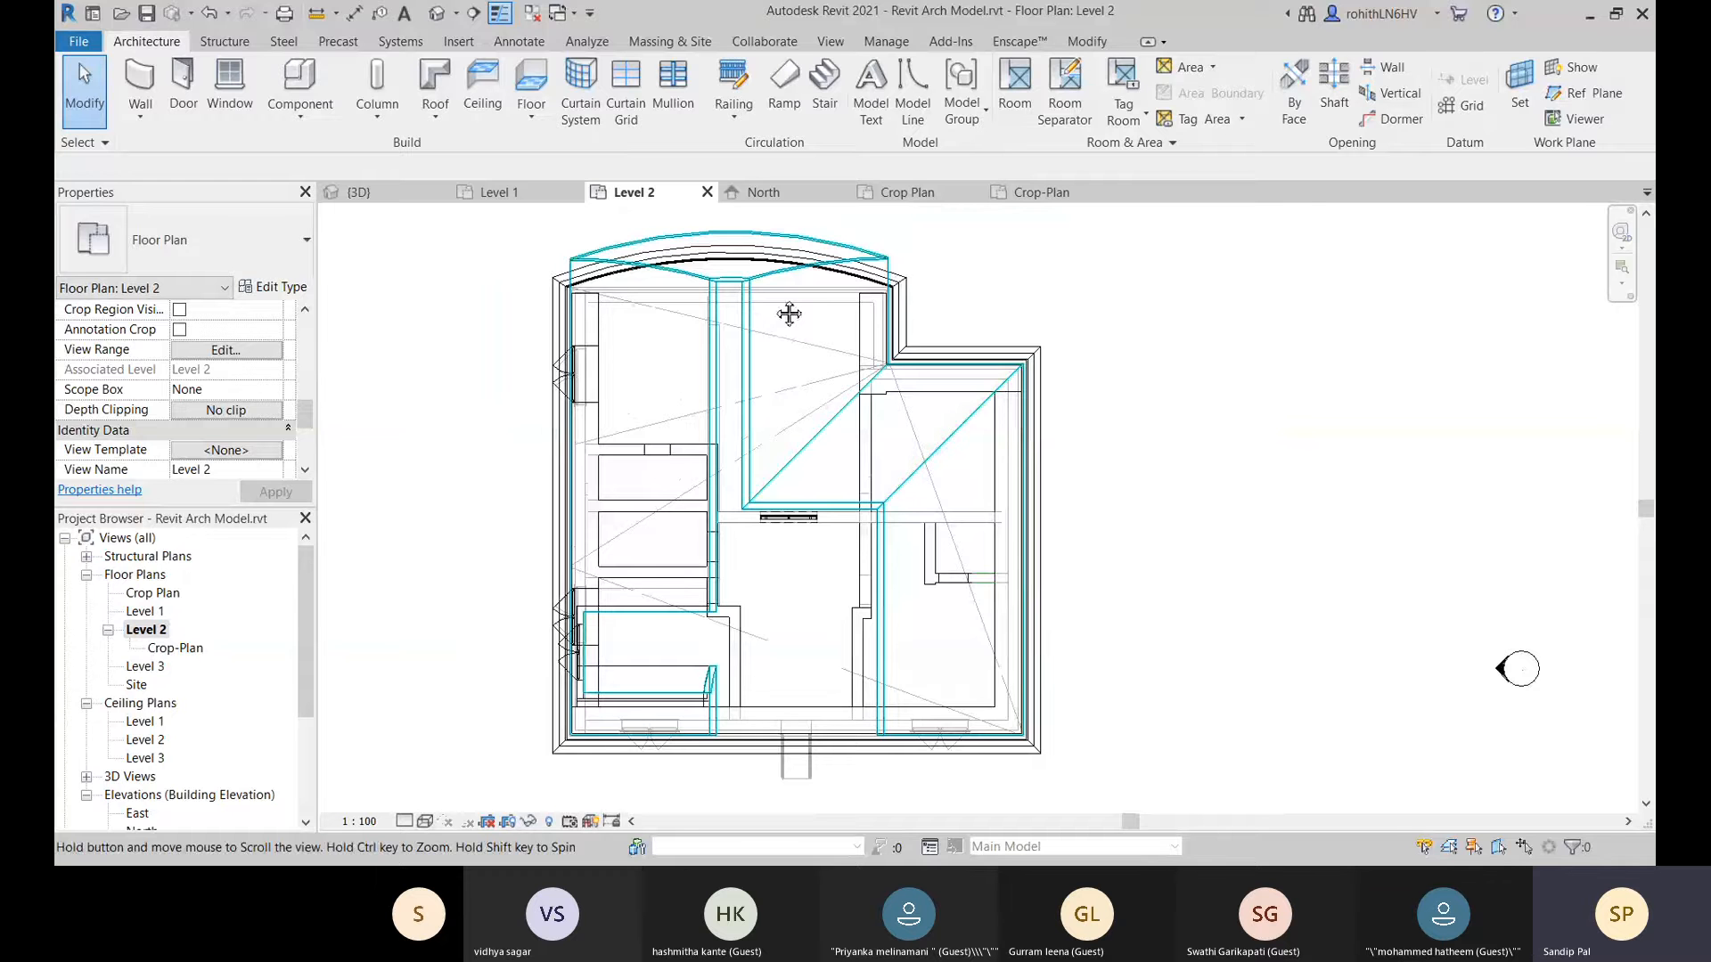
scroll(789, 314, up, 1)
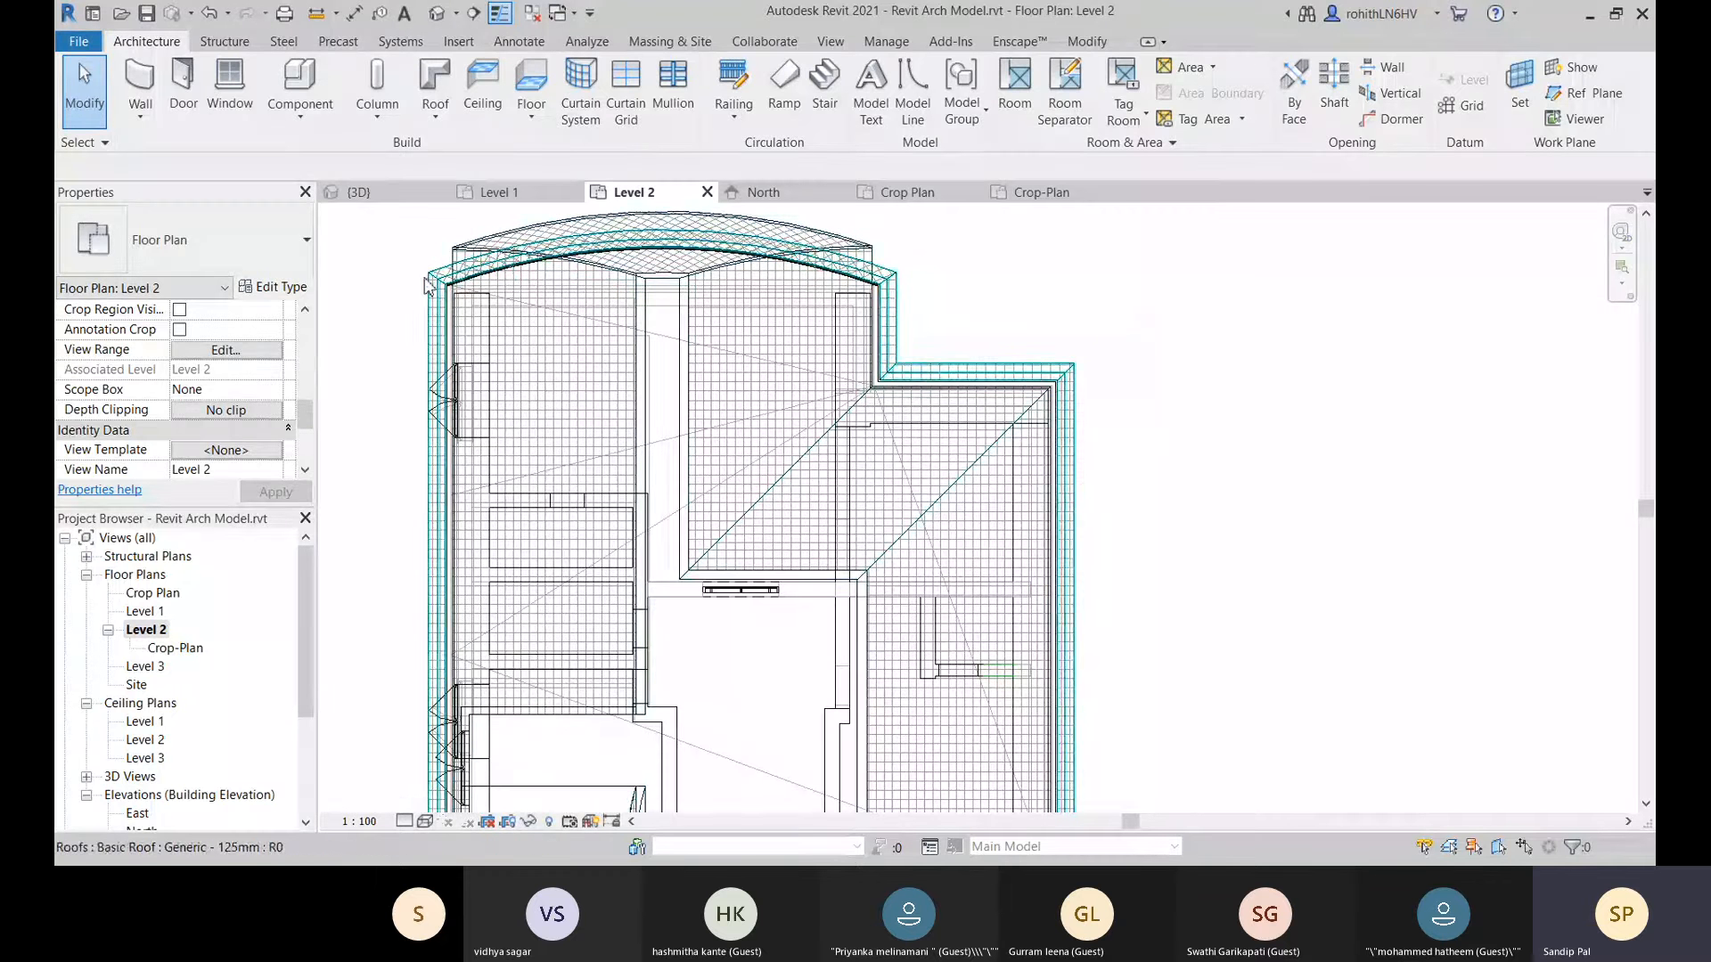
scroll(425, 283, up, 2)
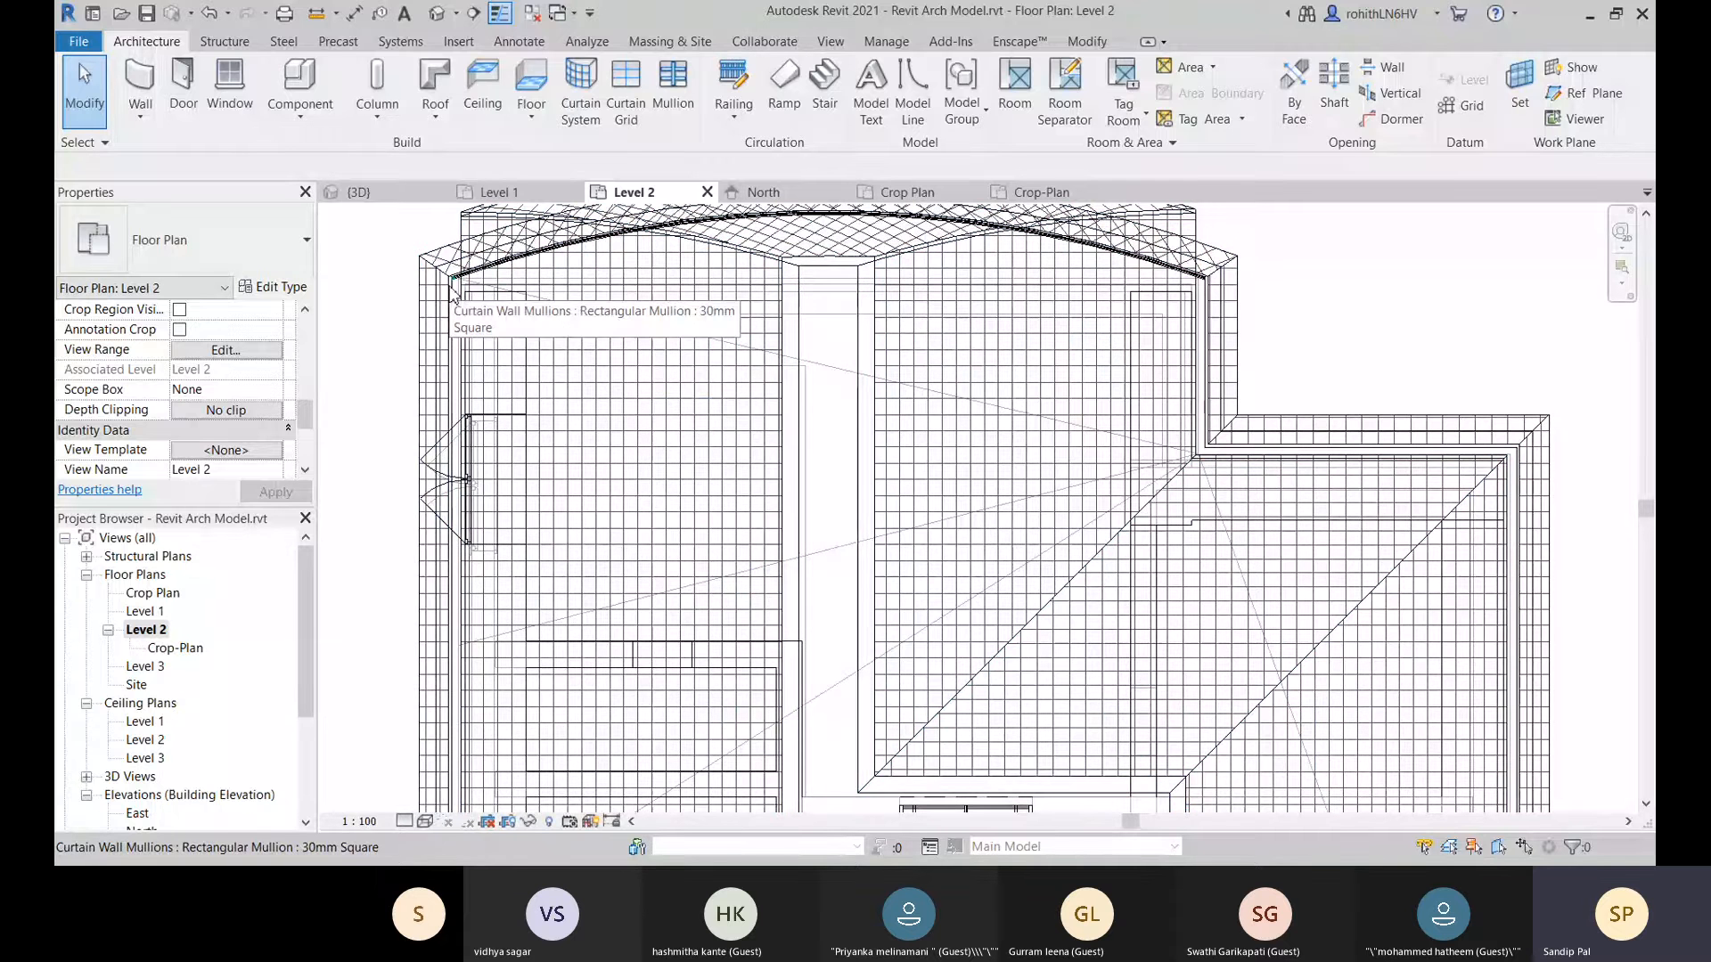
Select the Generic 150mm floor at its upper-left corner in the Level 2 plan and check its Phase Created.
scroll(453, 294, up, 4)
click(452, 276)
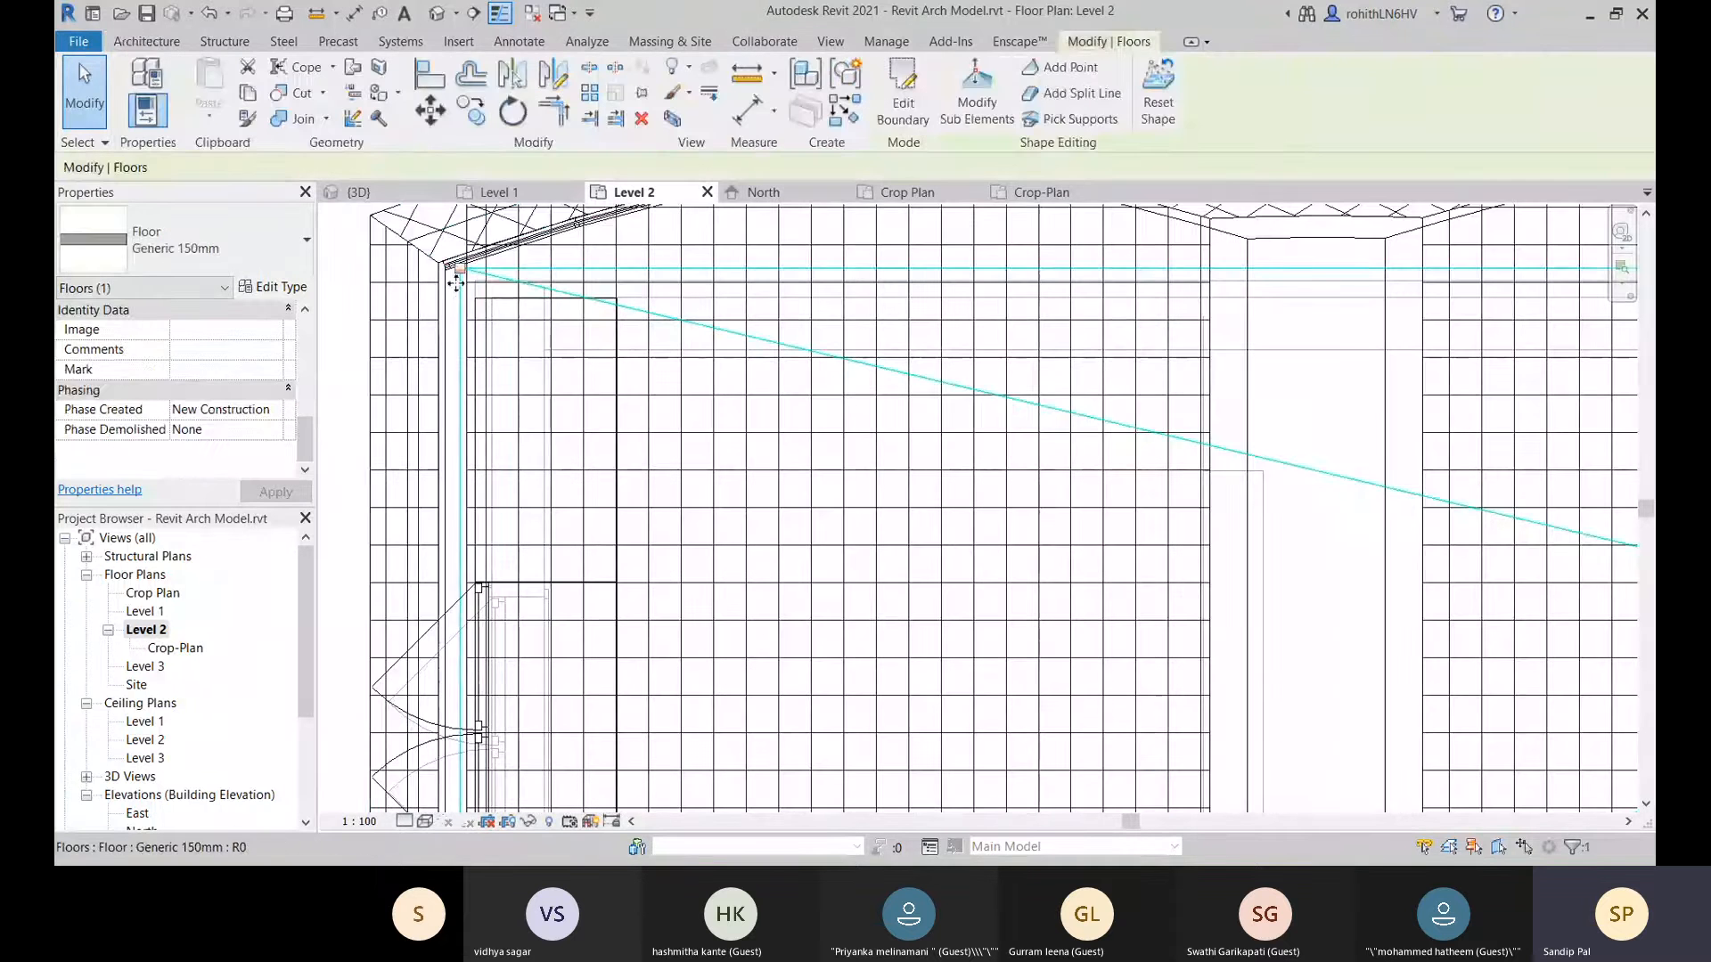
scroll(409, 362, down, 5)
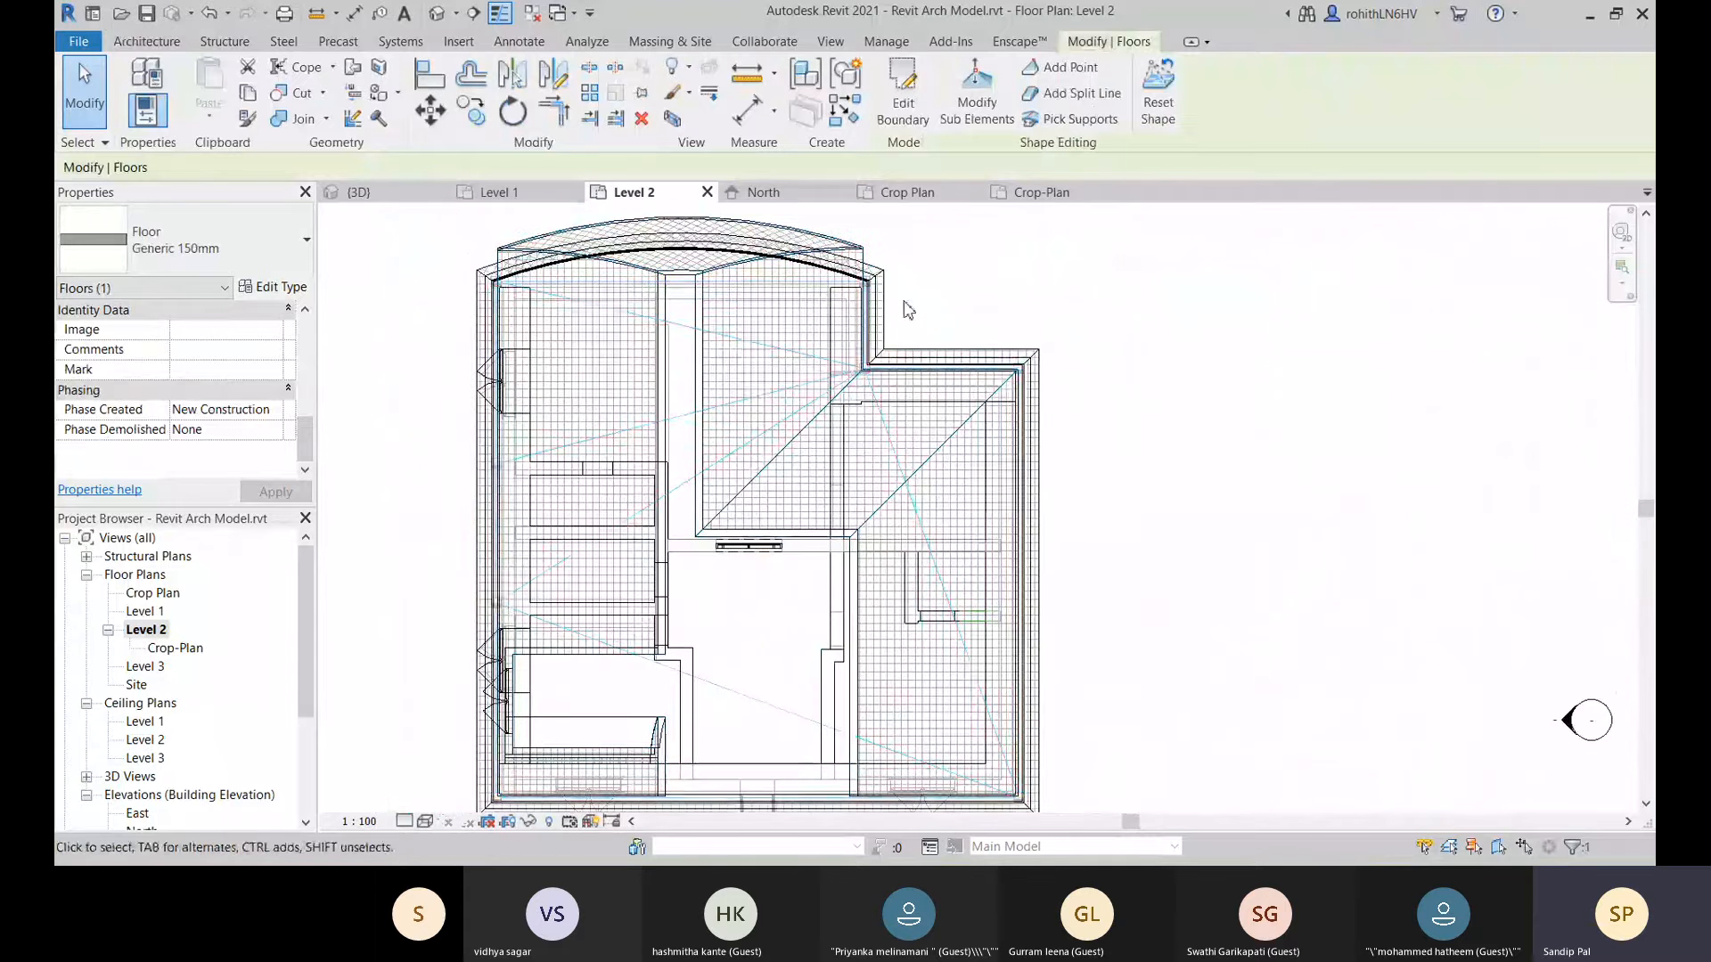
click(267, 410)
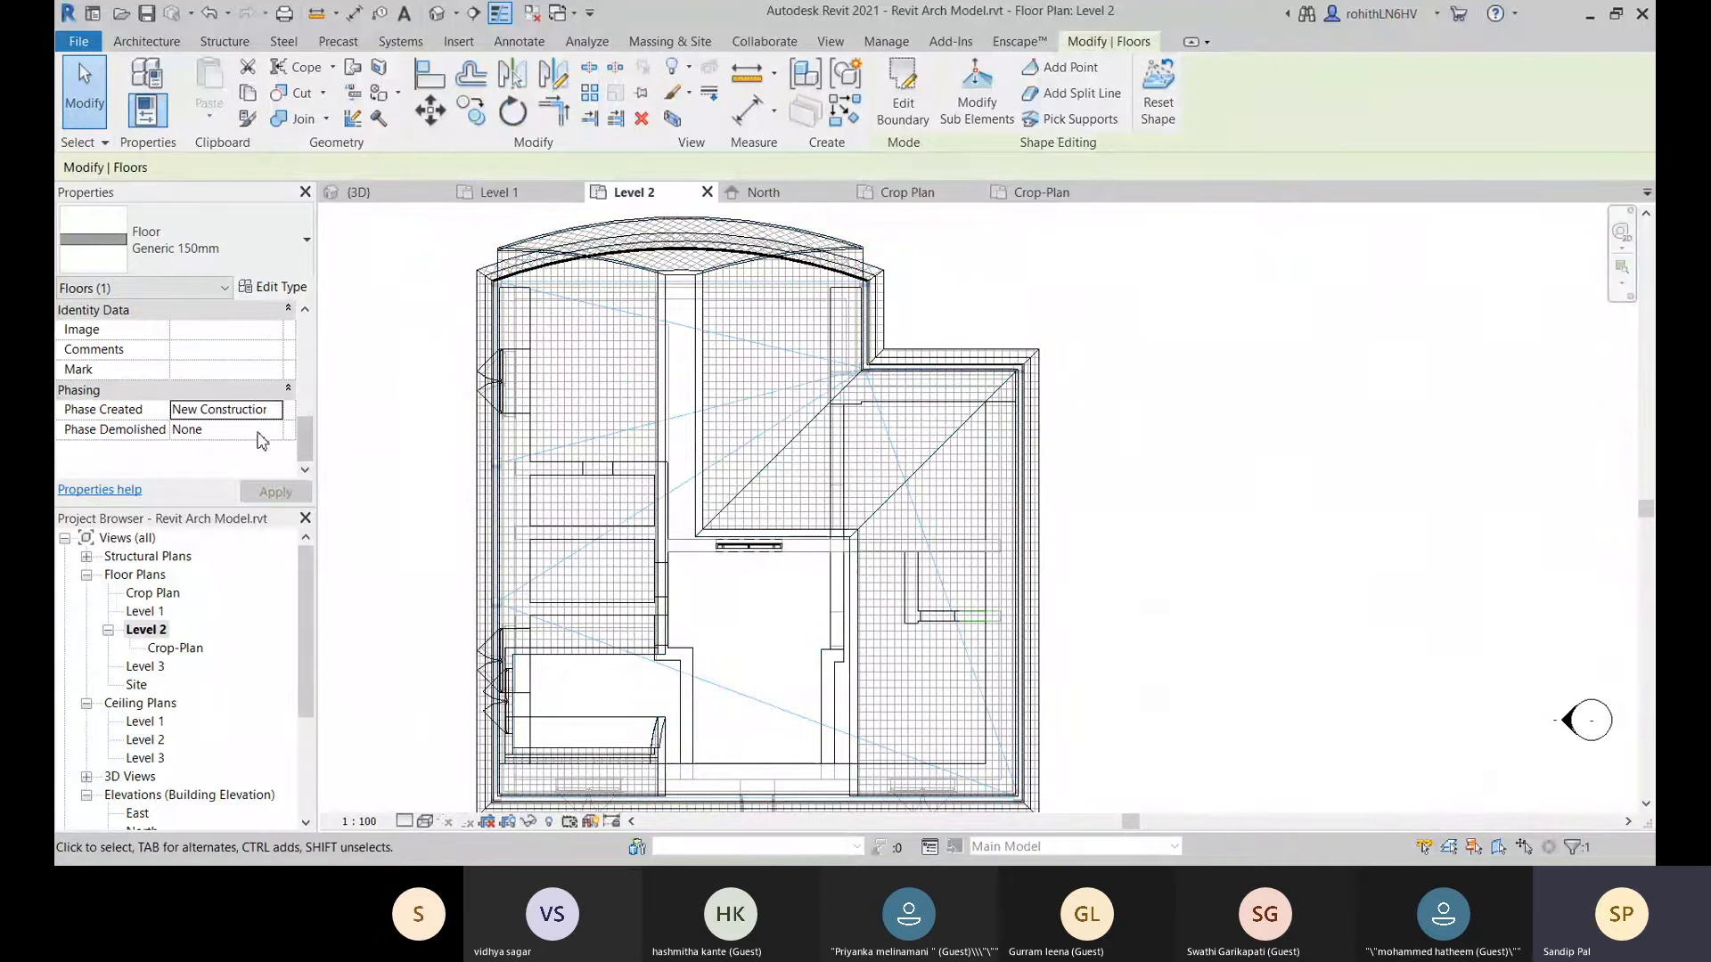
click(372, 395)
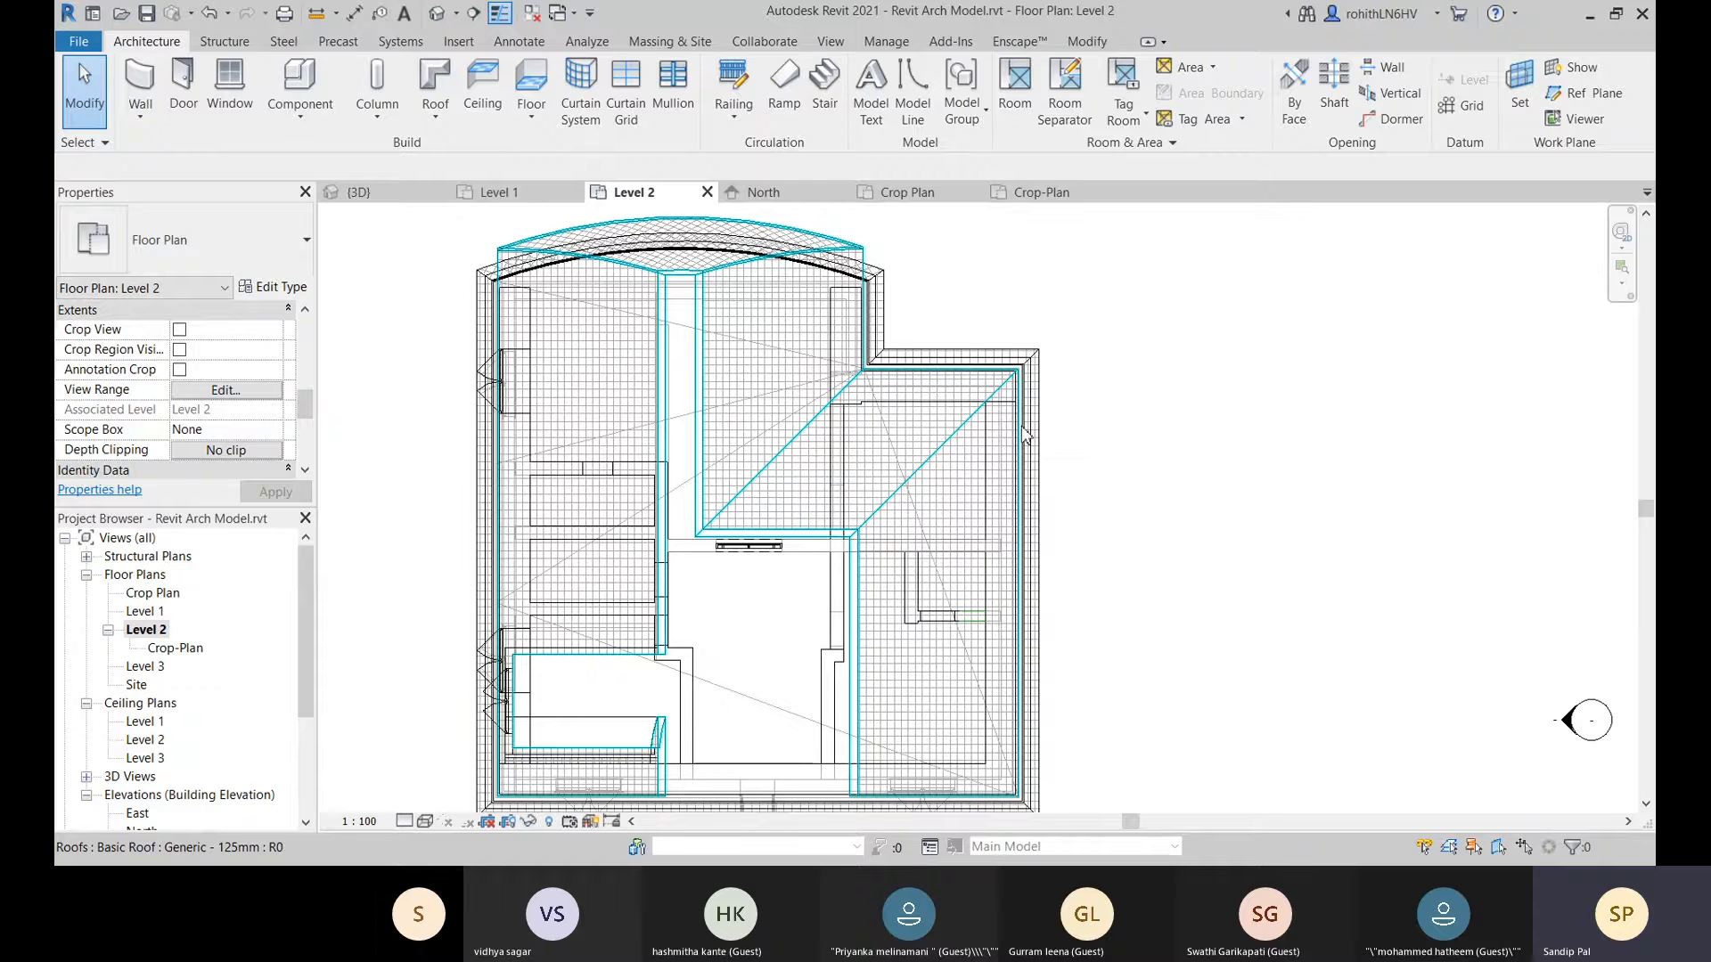
middle_drag(1095, 381, 1115, 367)
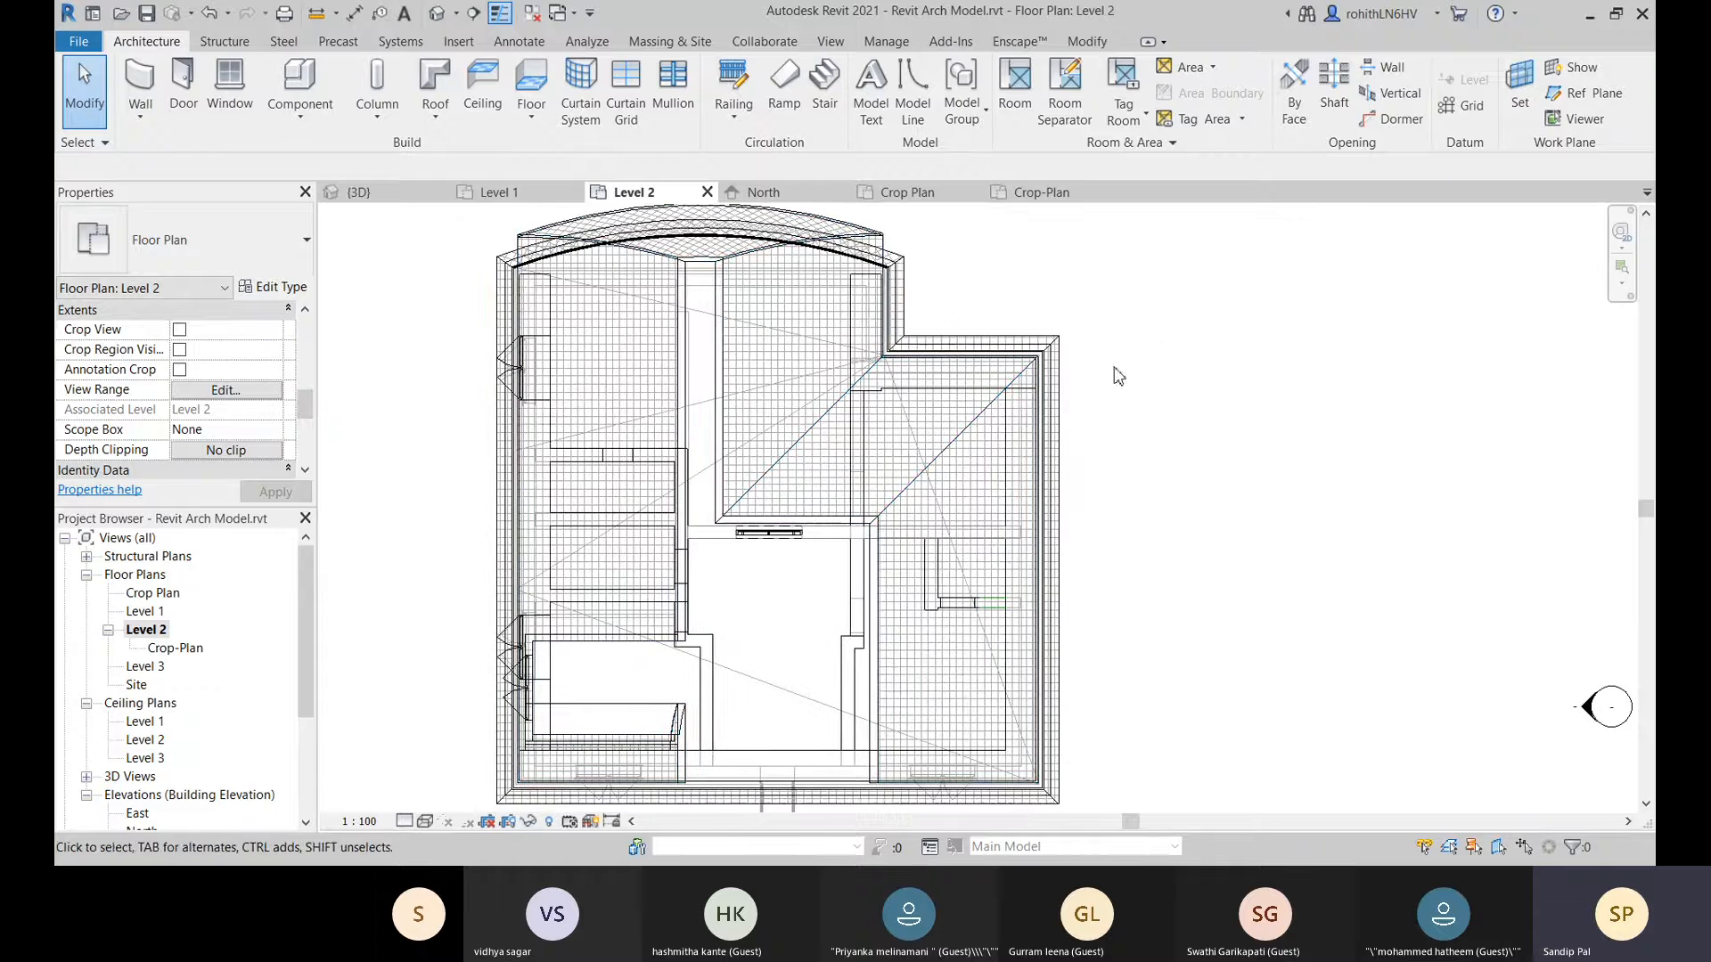
Open the project's Phasing settings and insert a new project phase after Existing.
click(886, 42)
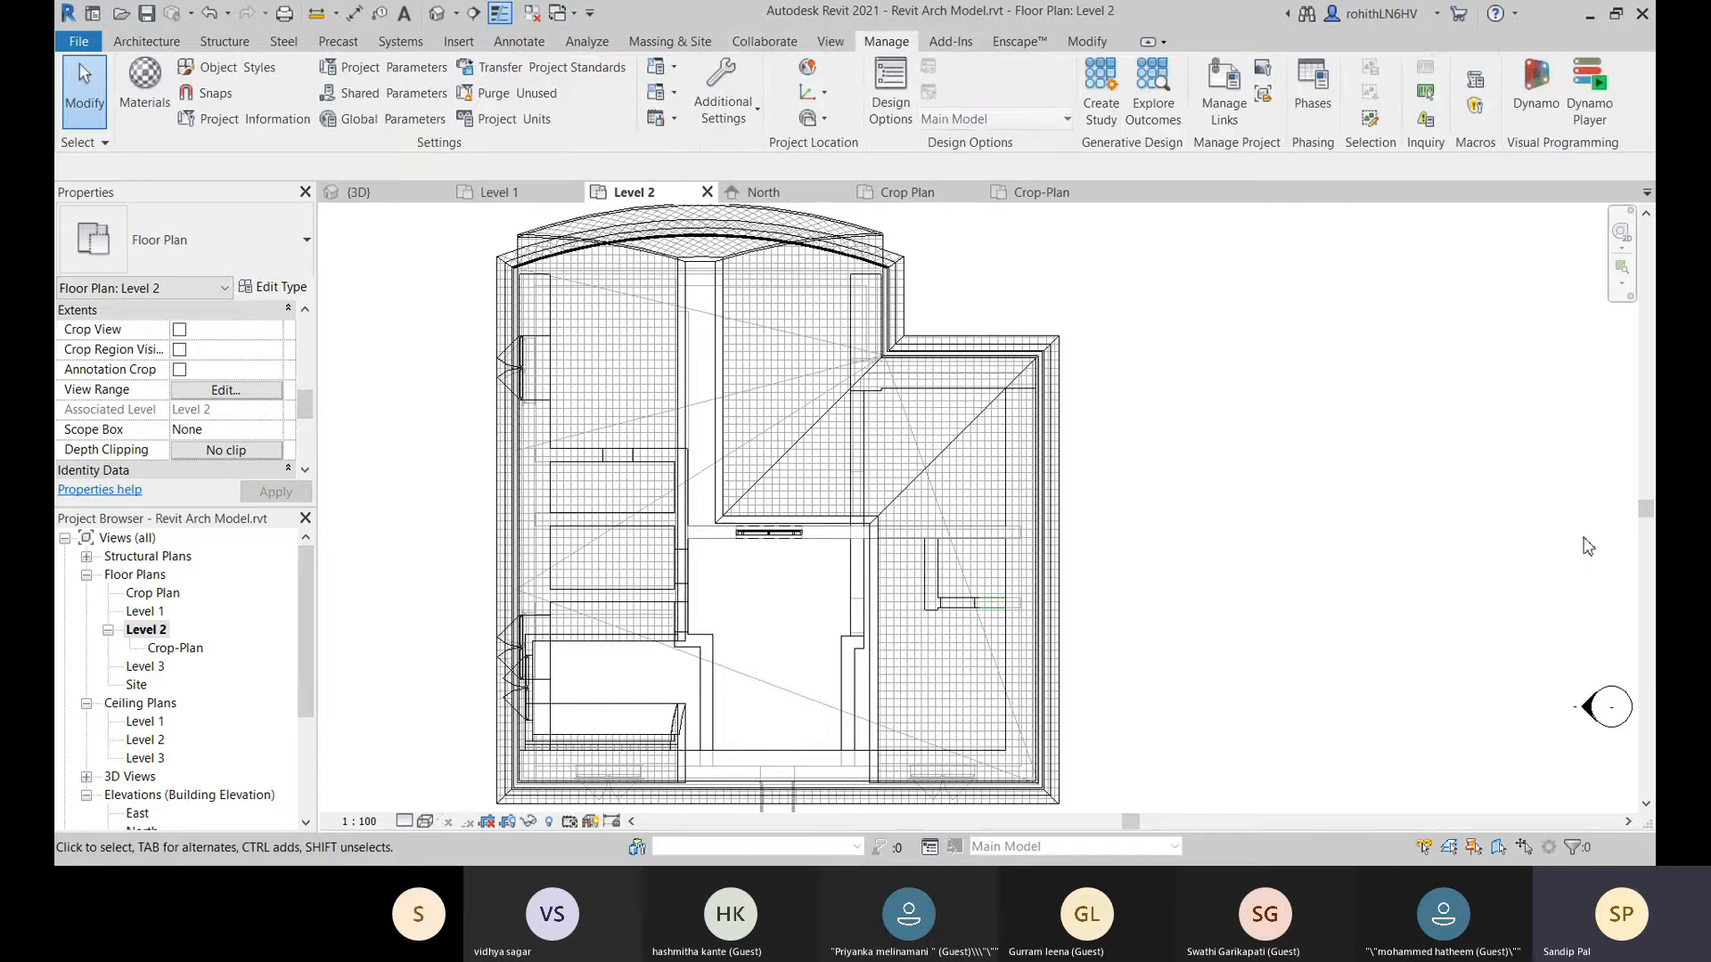
click(1322, 127)
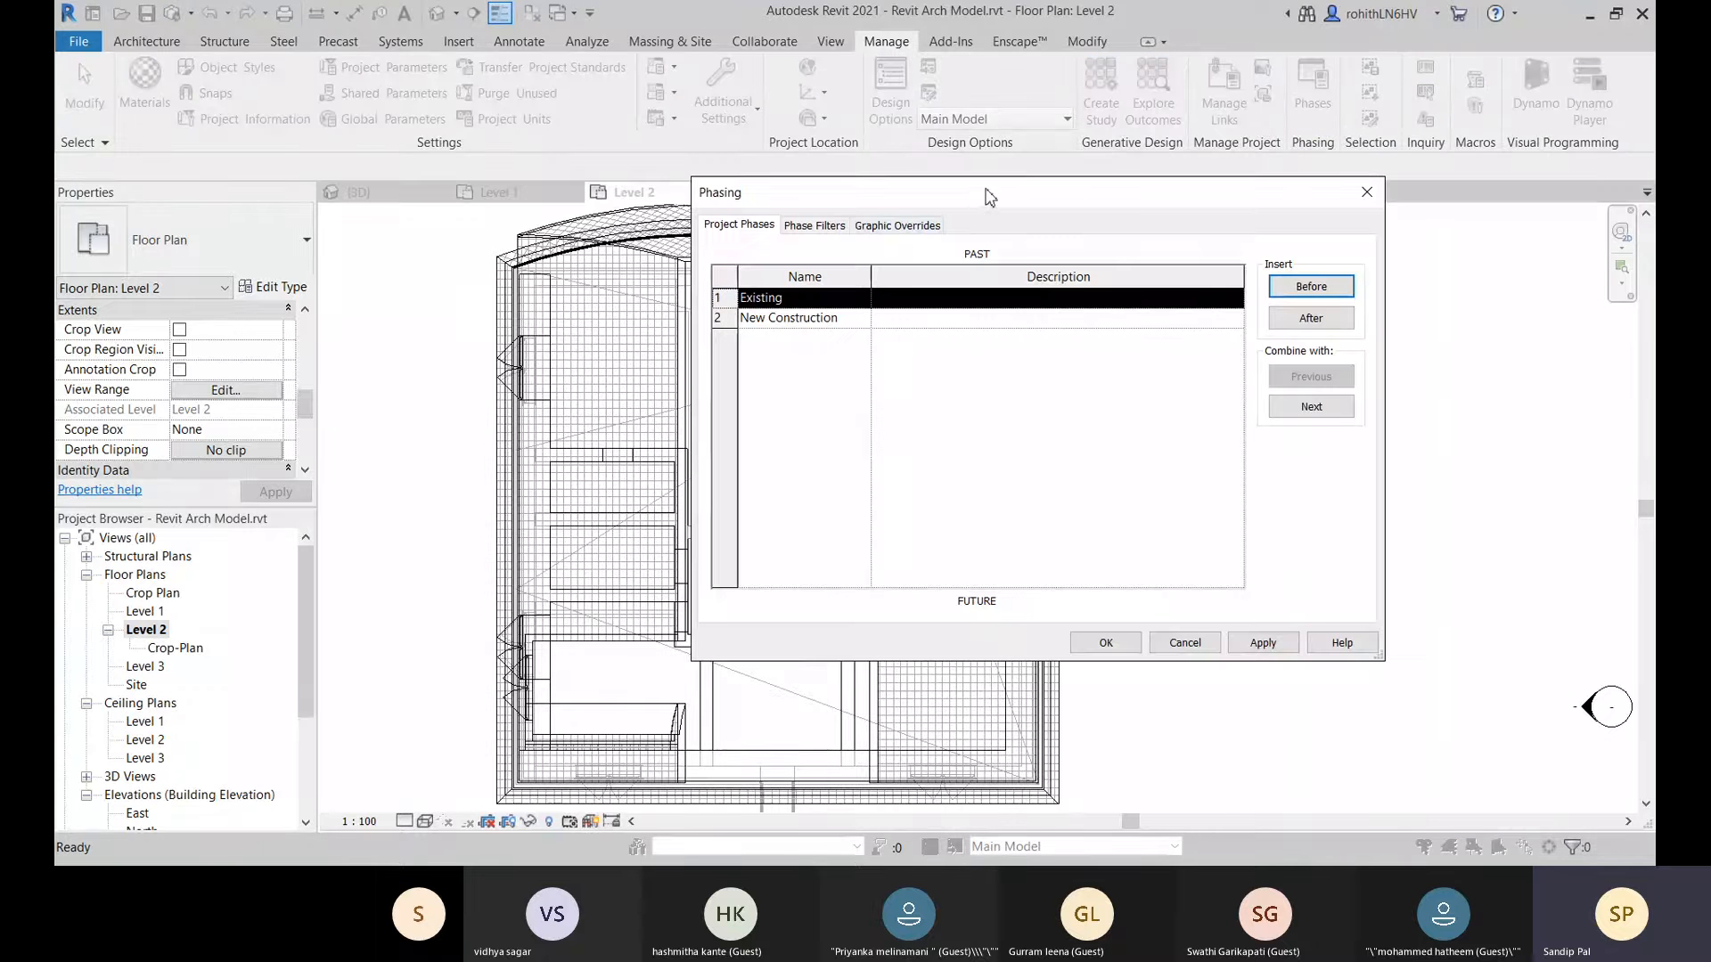
drag(984, 189, 879, 197)
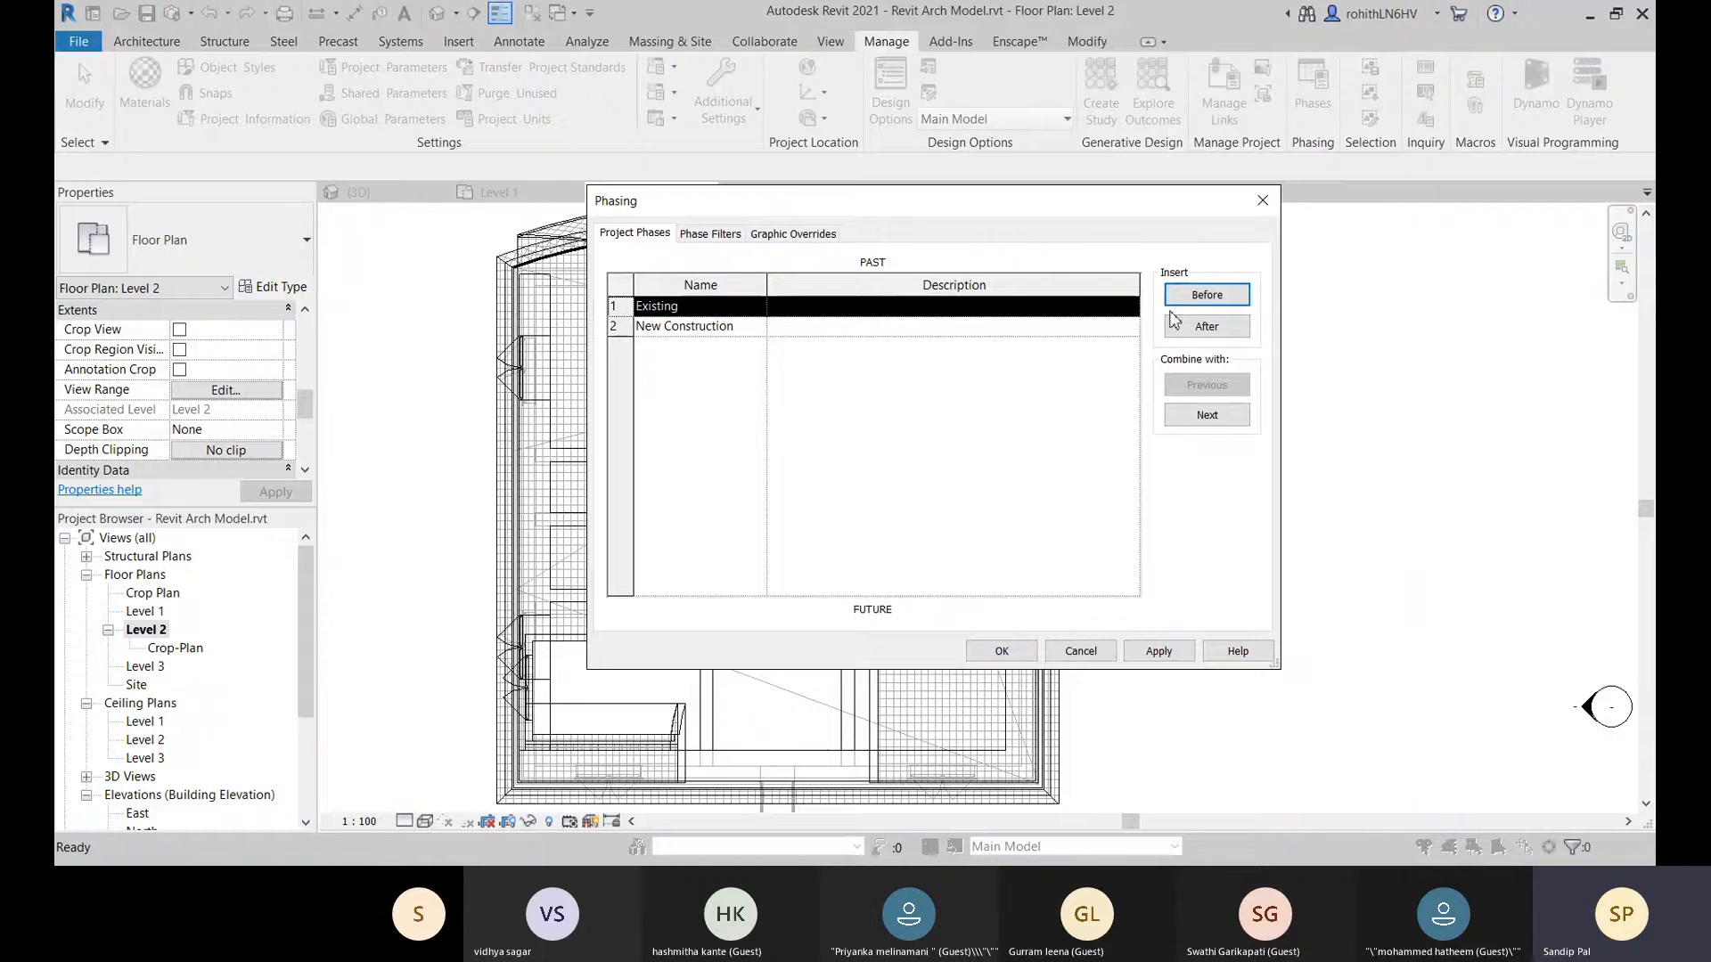
click(1207, 327)
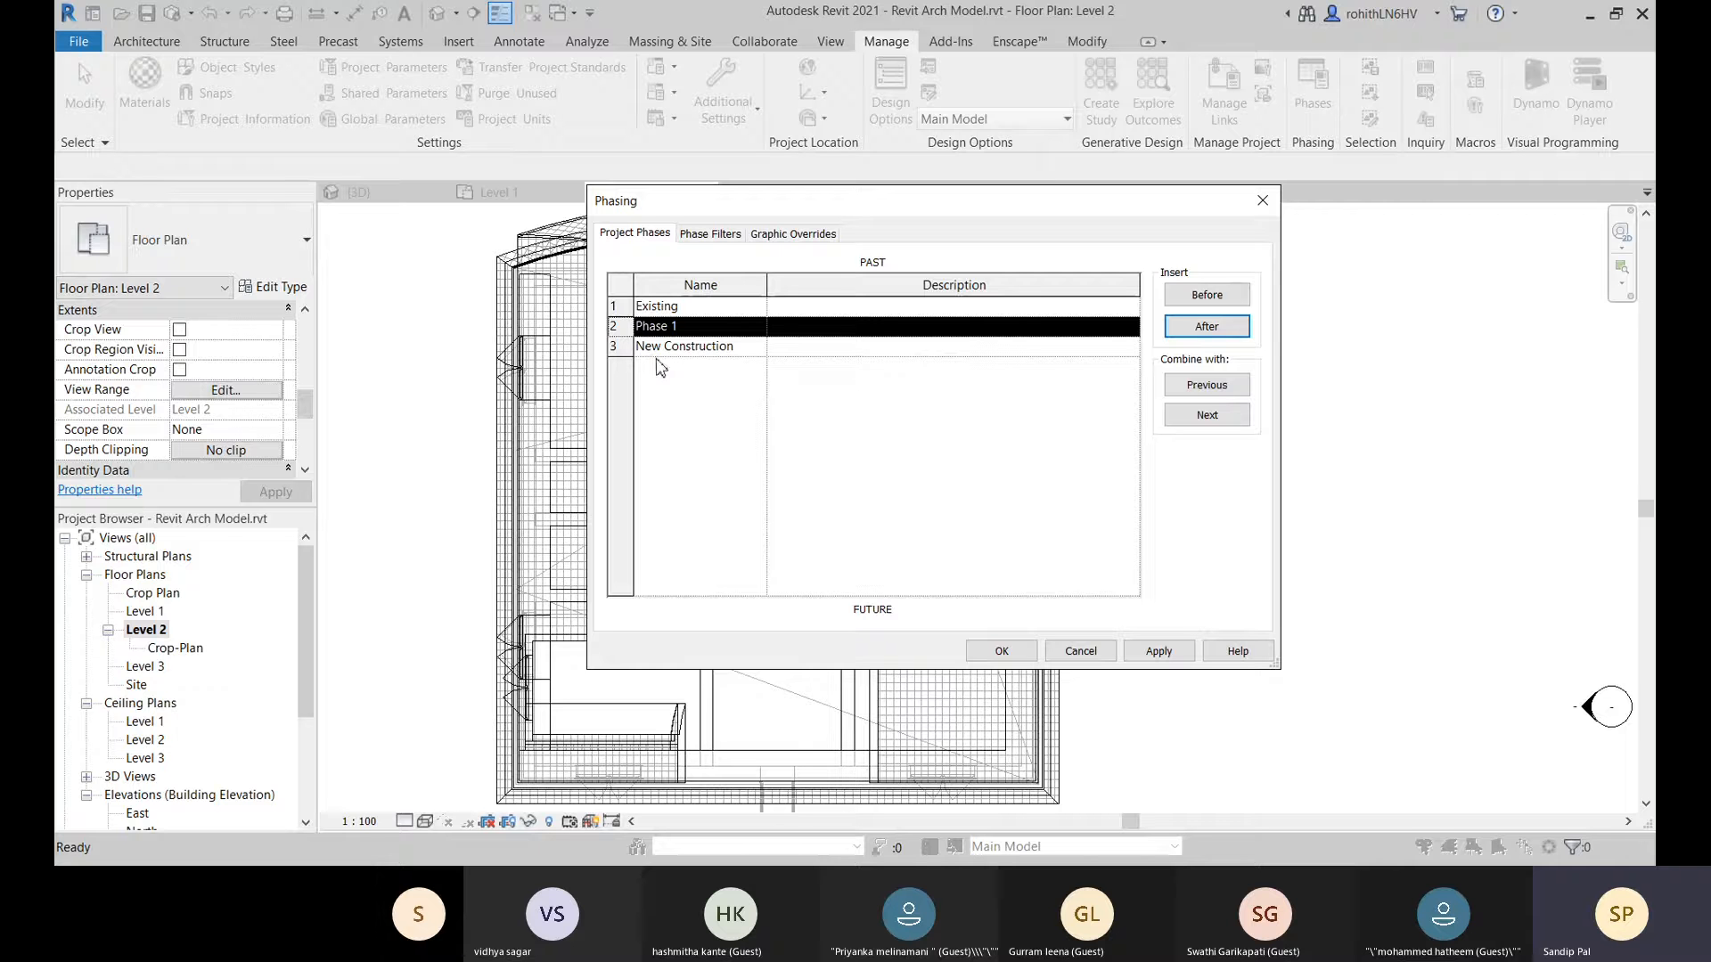
key(BackSpace)
key(BackSpace)
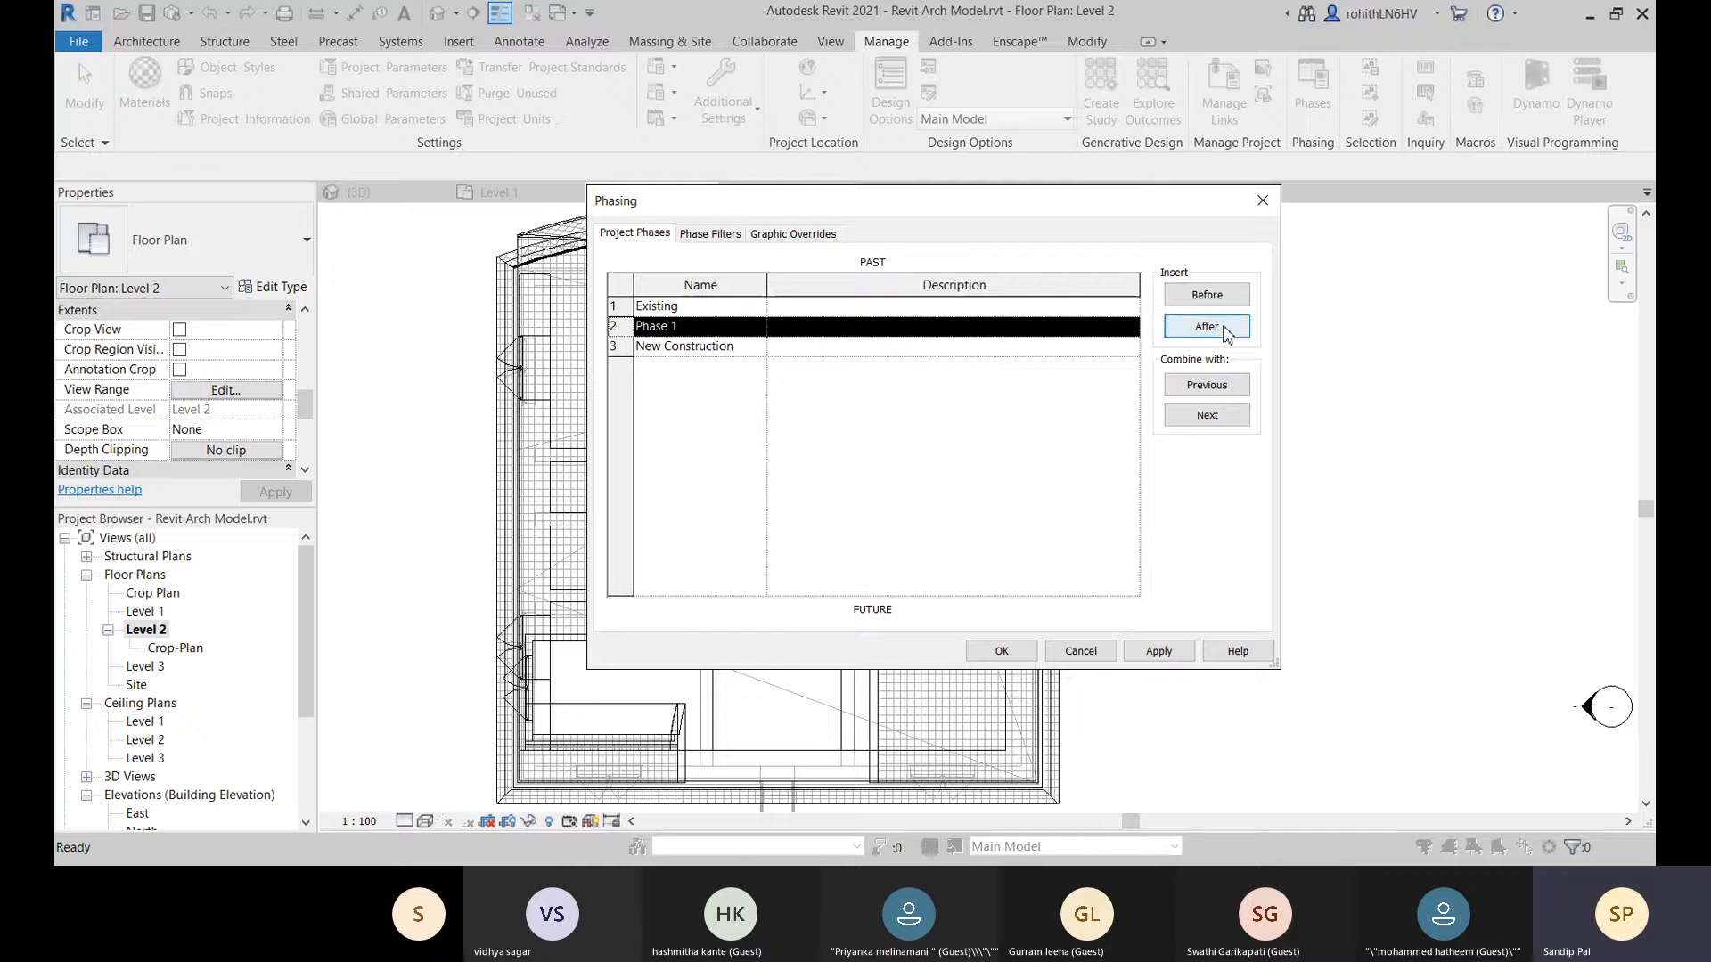
Rename the inserted phase between Existing and New Construction as Renovation.
click(687, 327)
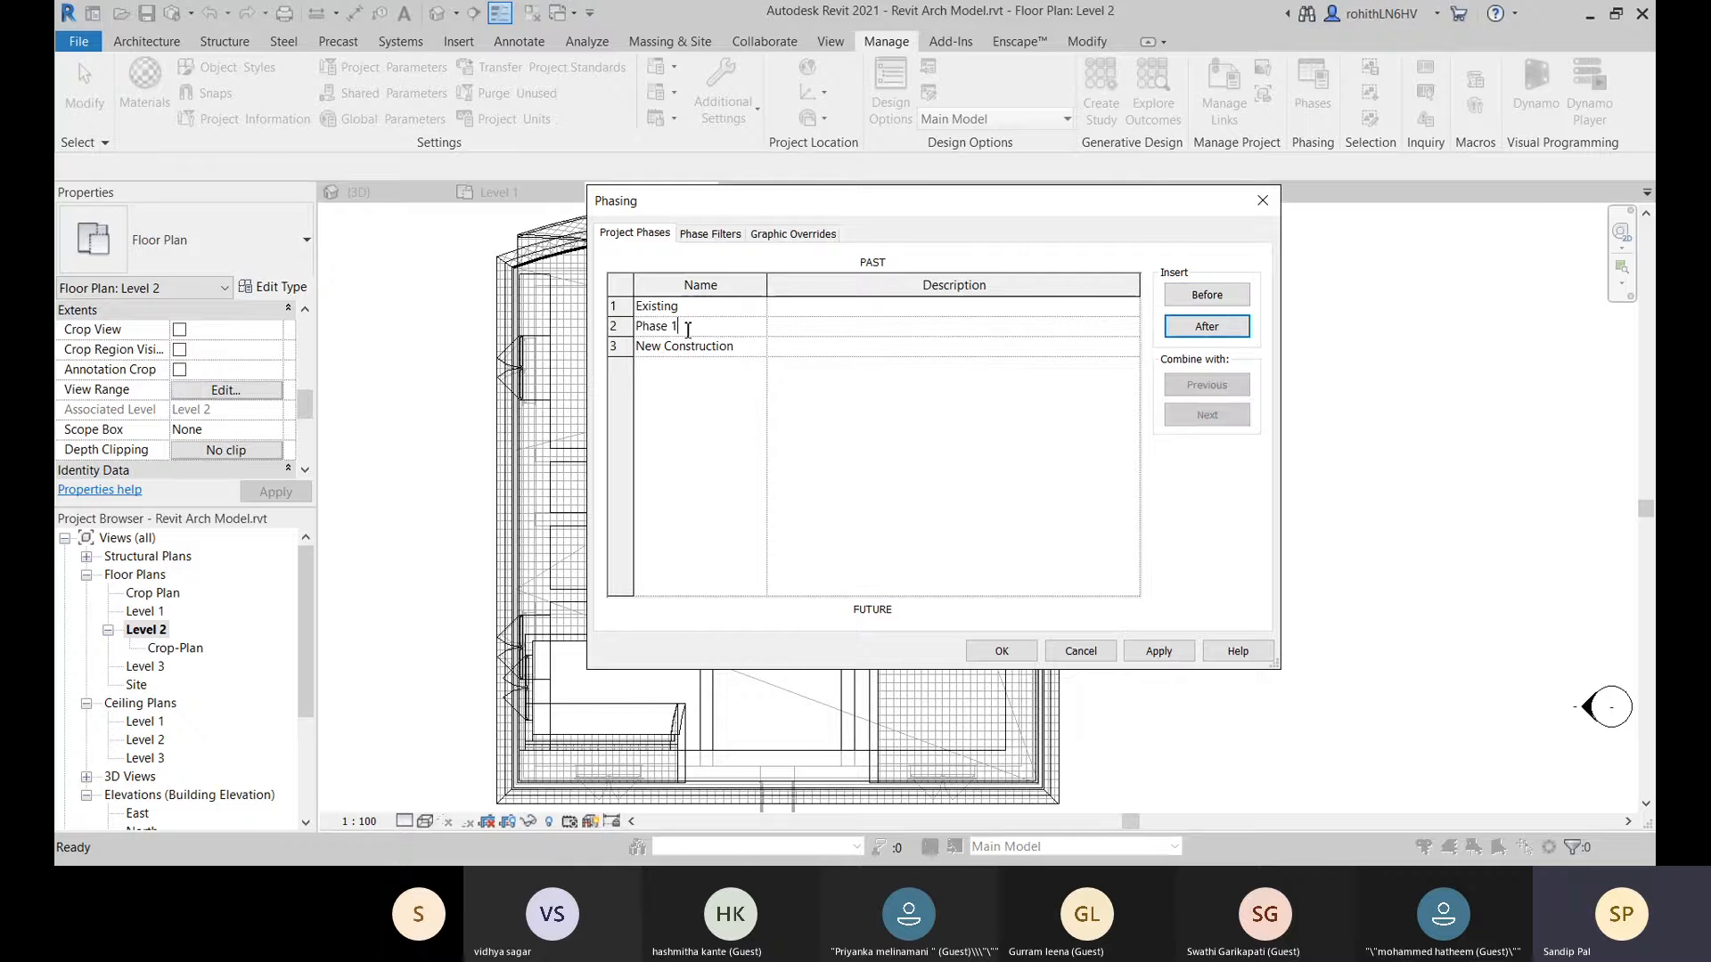
drag(687, 330, 635, 332)
text(Demolished)
key(BackSpace)
key(BackSpace)
key(BackSpace)
key(BackSpace)
key(BackSpace)
key(BackSpace)
key(BackSpace)
click(932, 327)
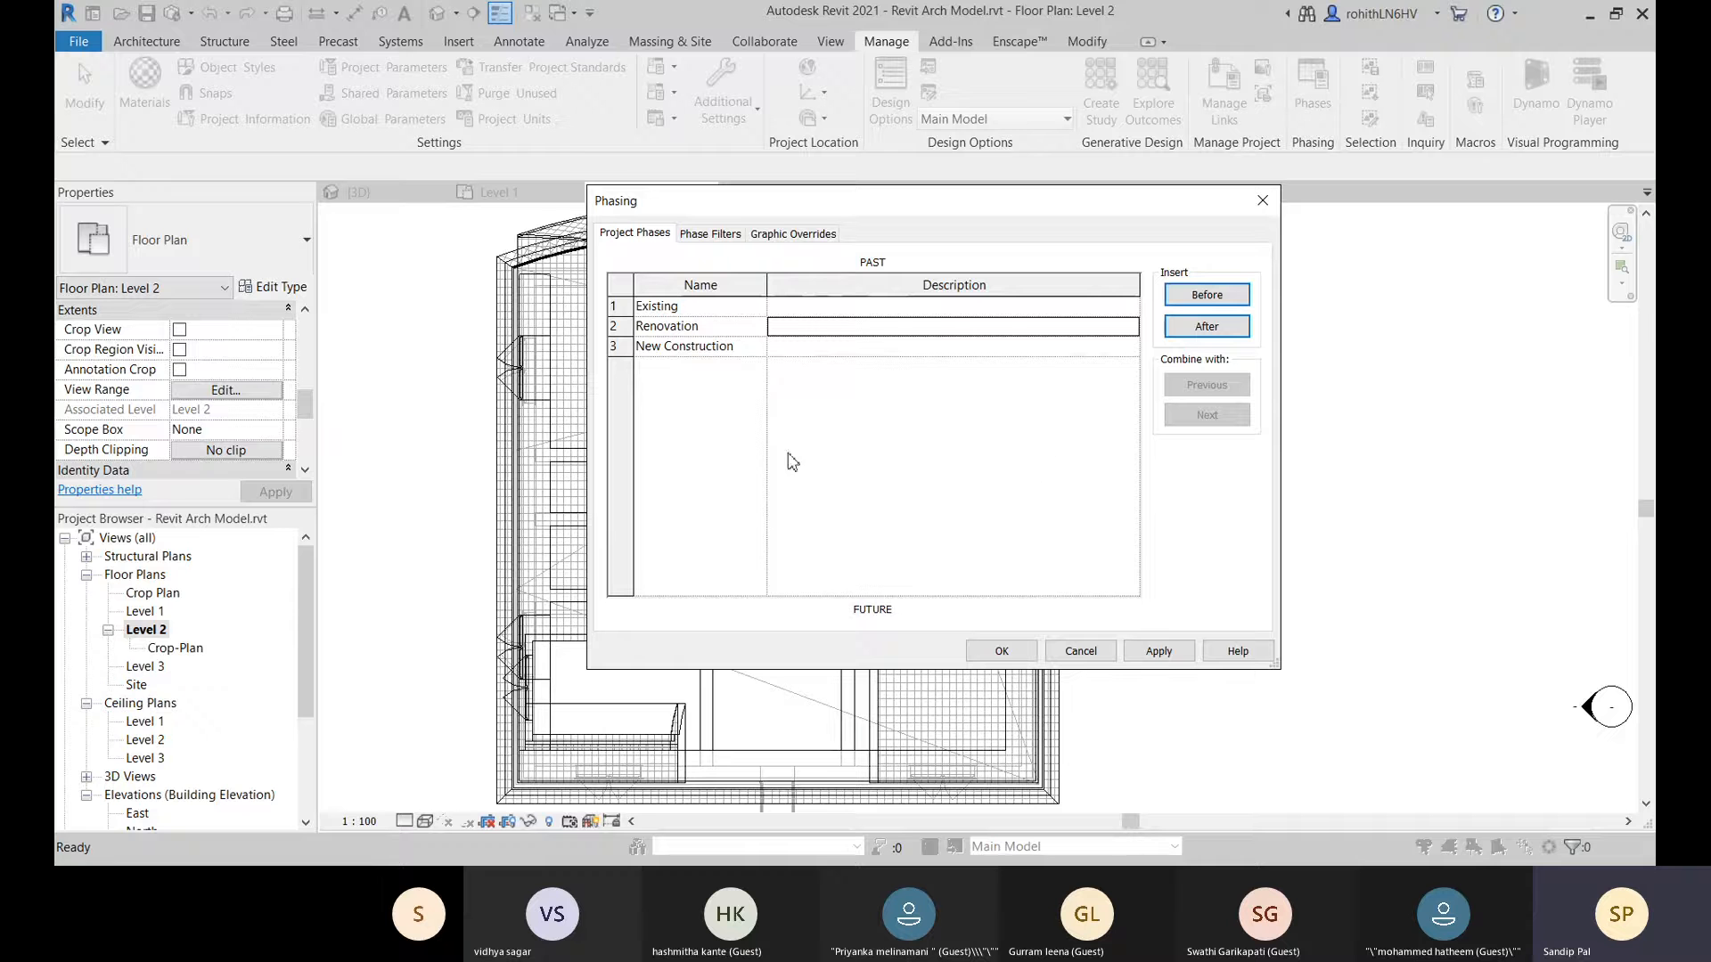
Review the phase filters, examining the New, Existing and Demolished display settings of Show Complete.
click(717, 235)
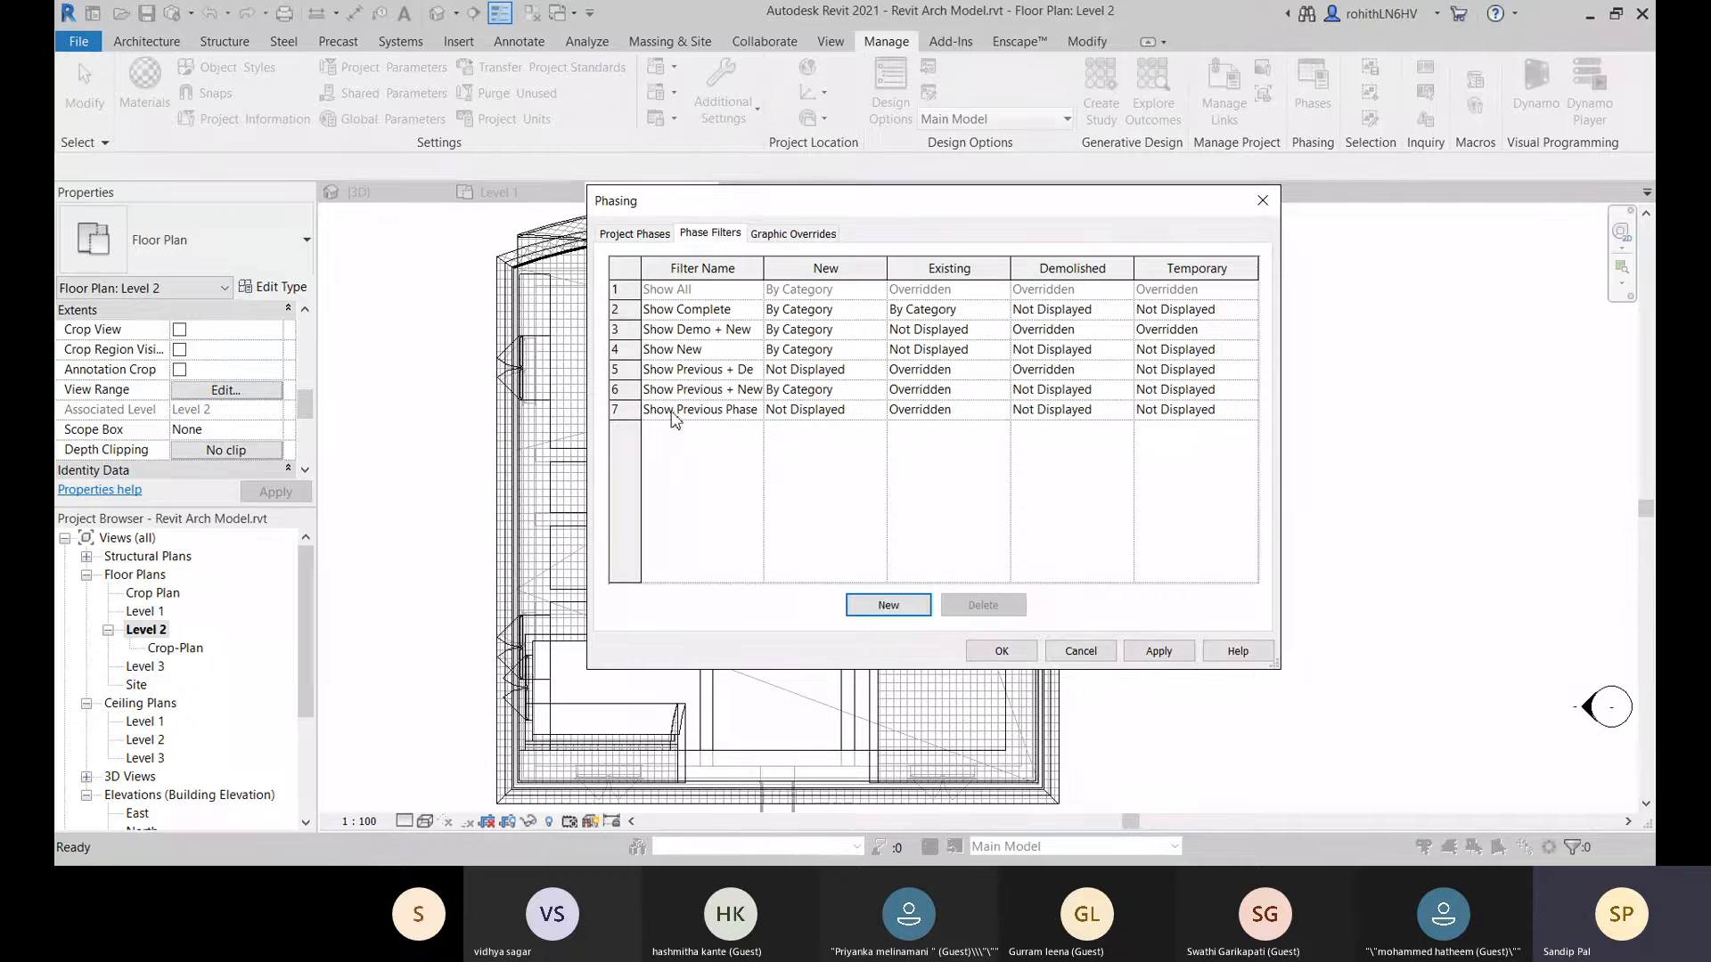
click(741, 311)
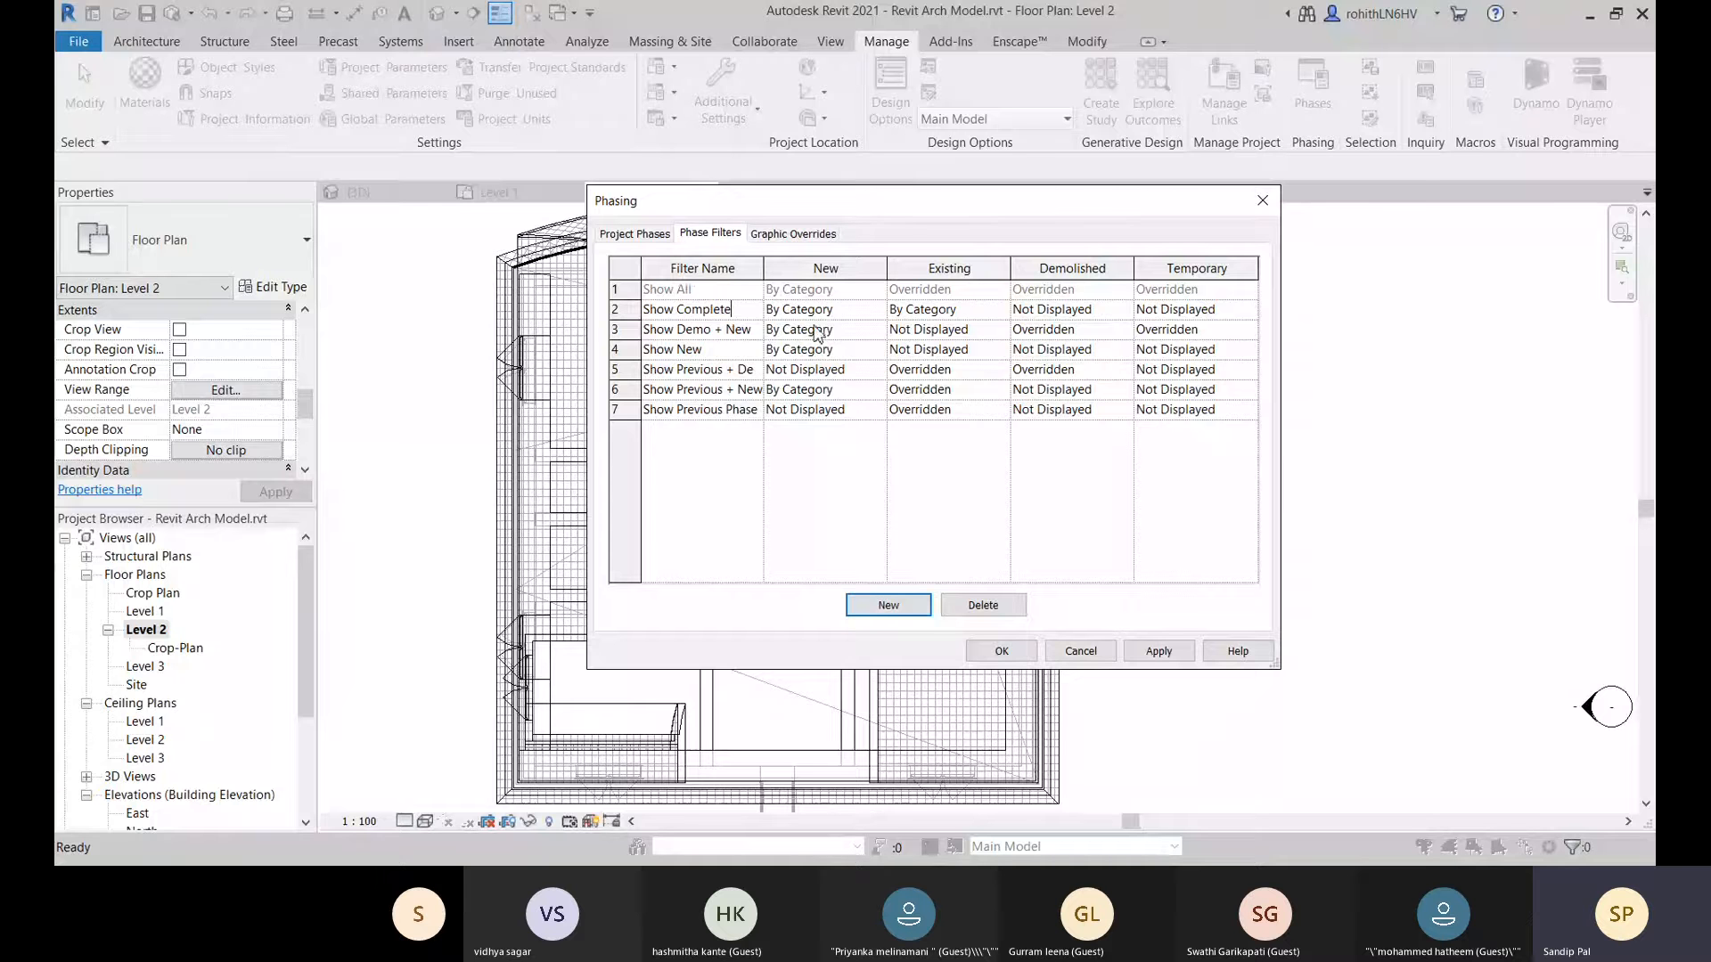
click(864, 311)
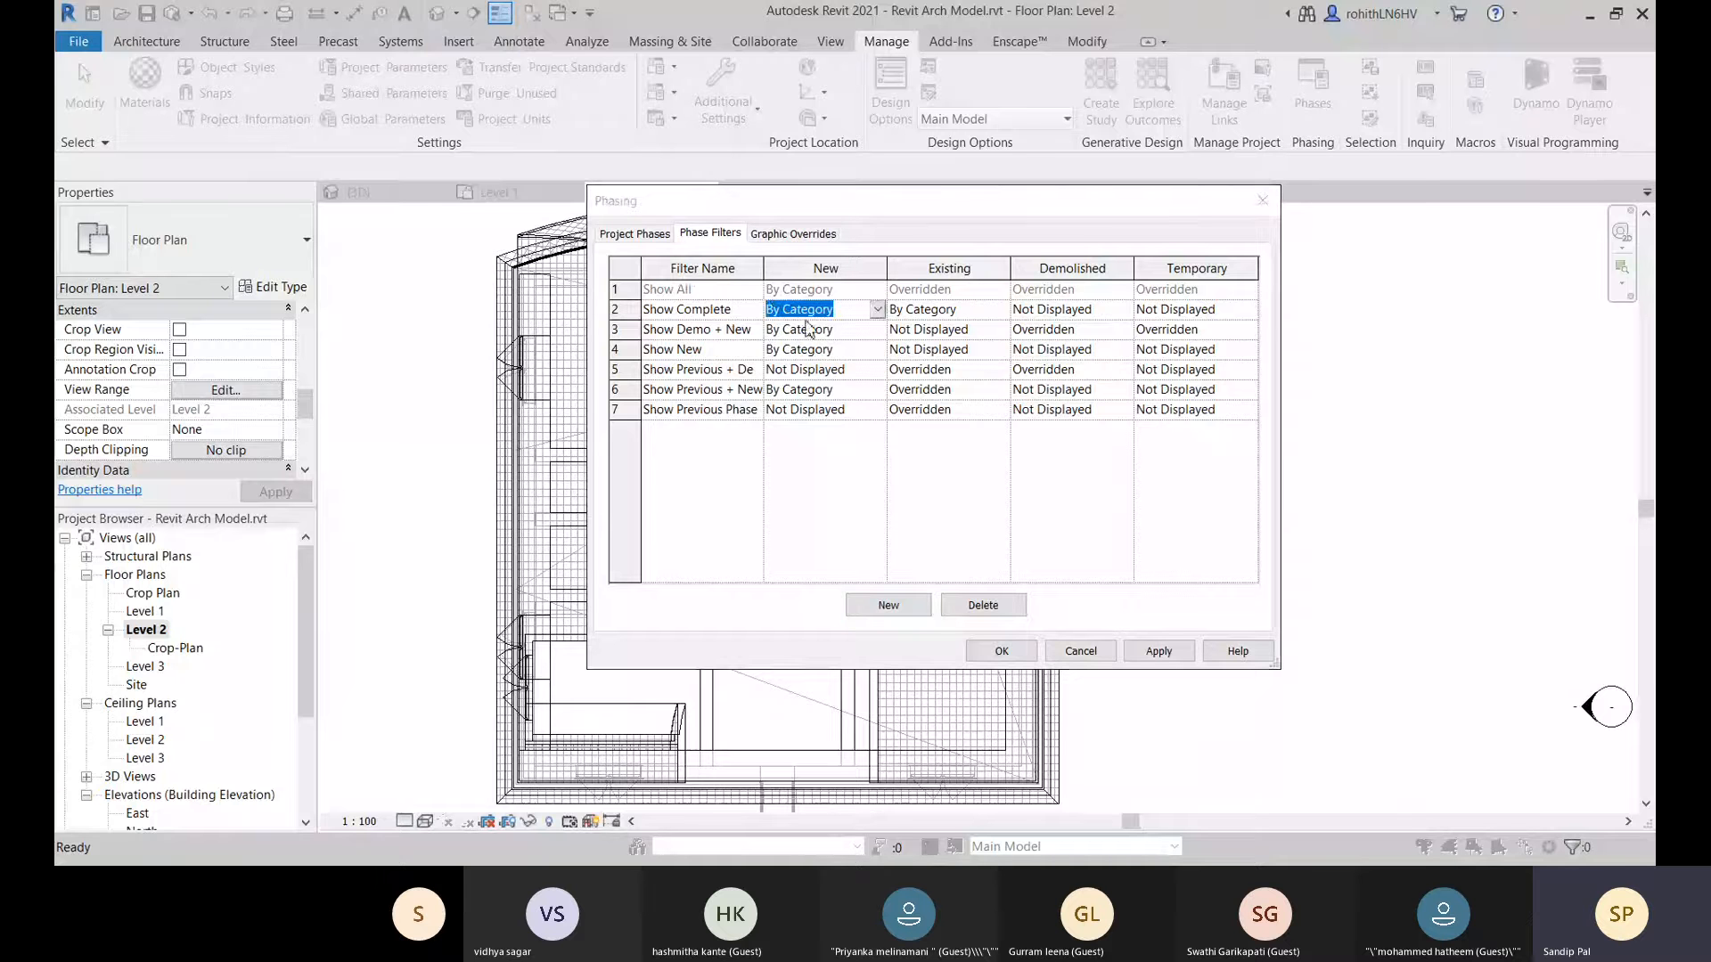
click(822, 491)
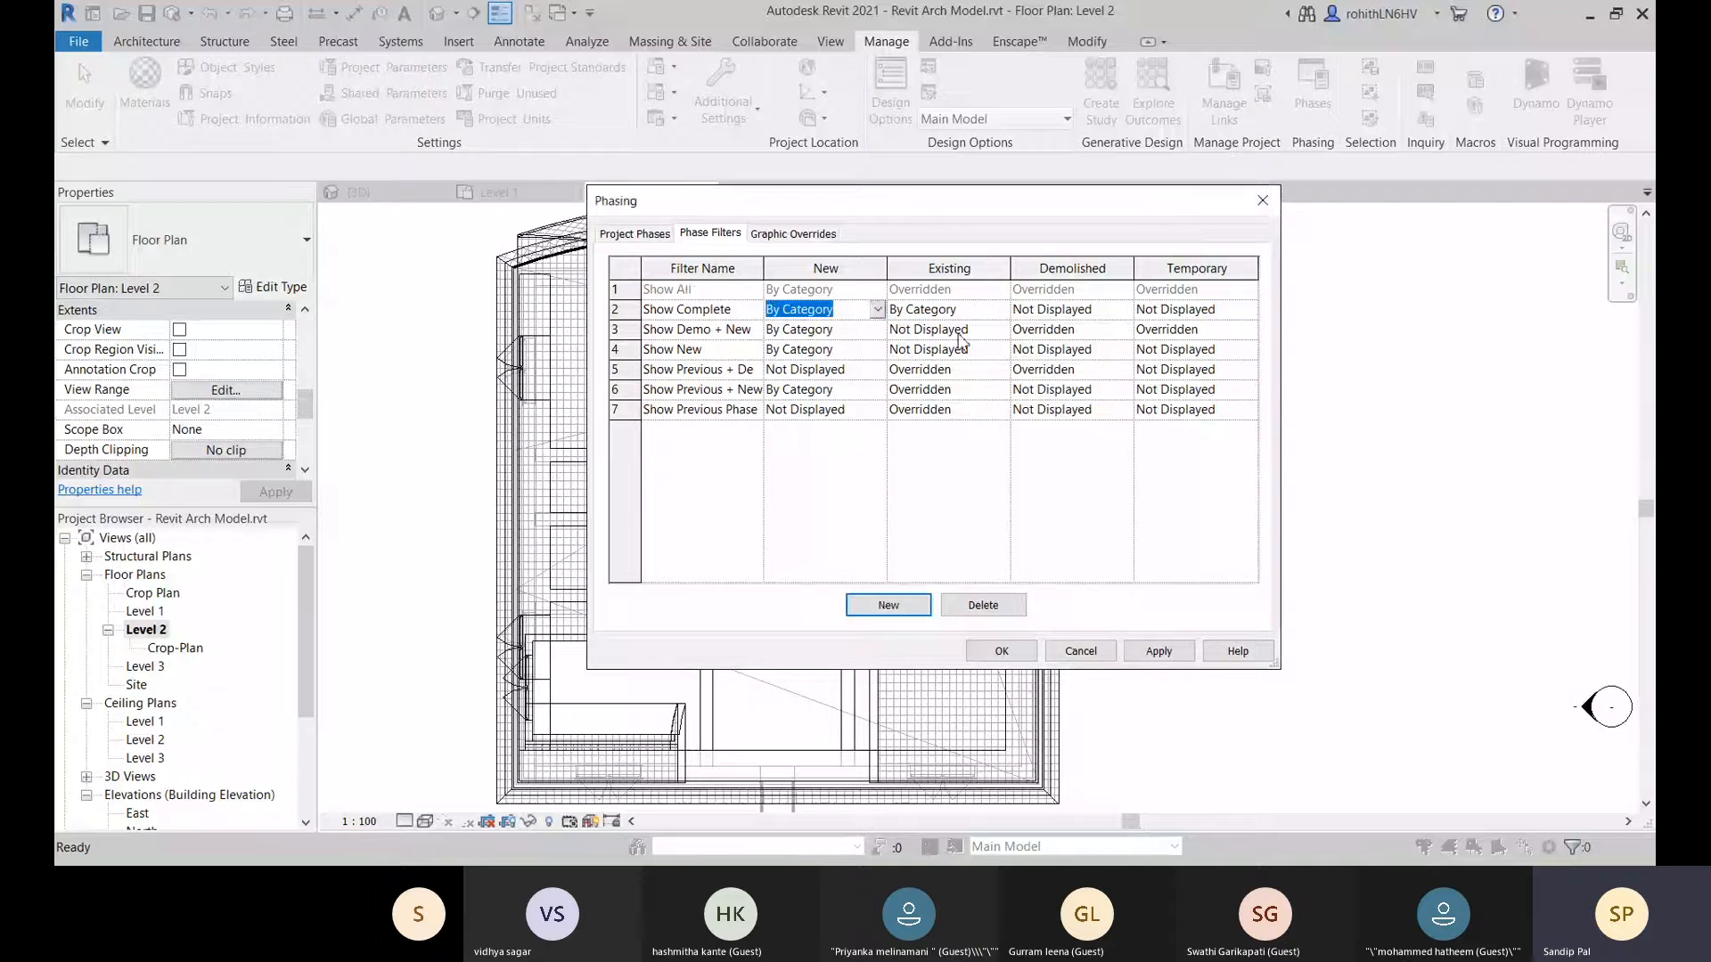
click(987, 313)
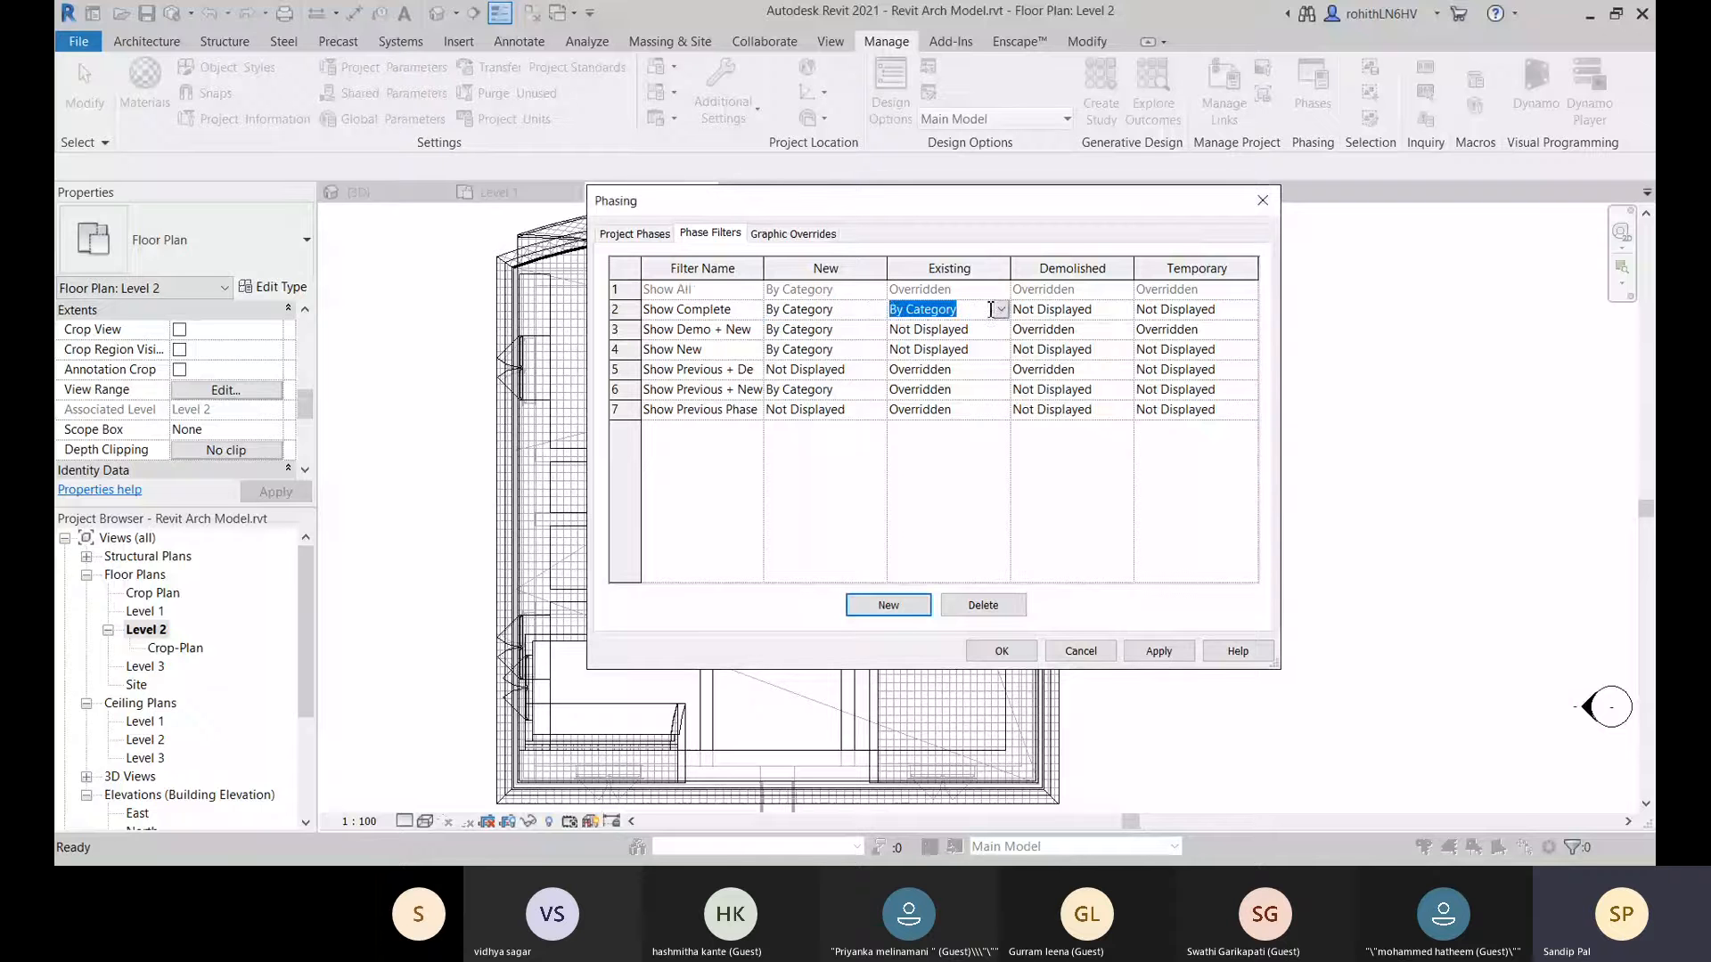
click(1121, 314)
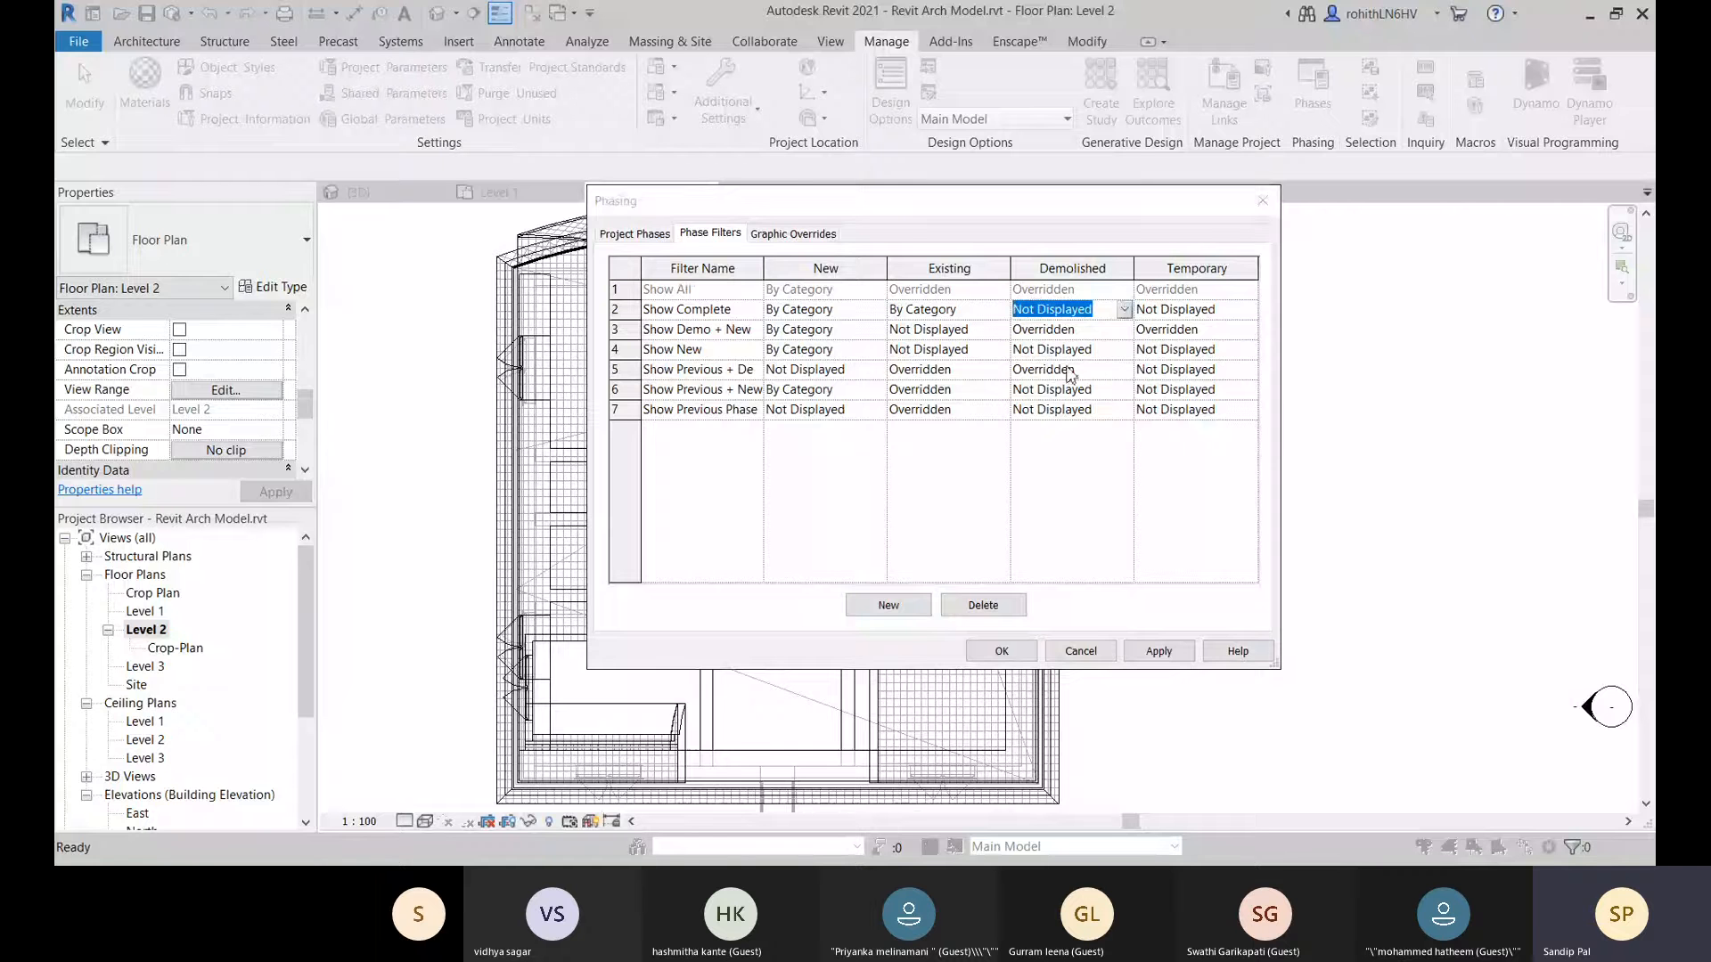
Inspect the projection/surface fill pattern override for the Existing status in the phasing graphic overrides, and cancel out of it.
click(814, 236)
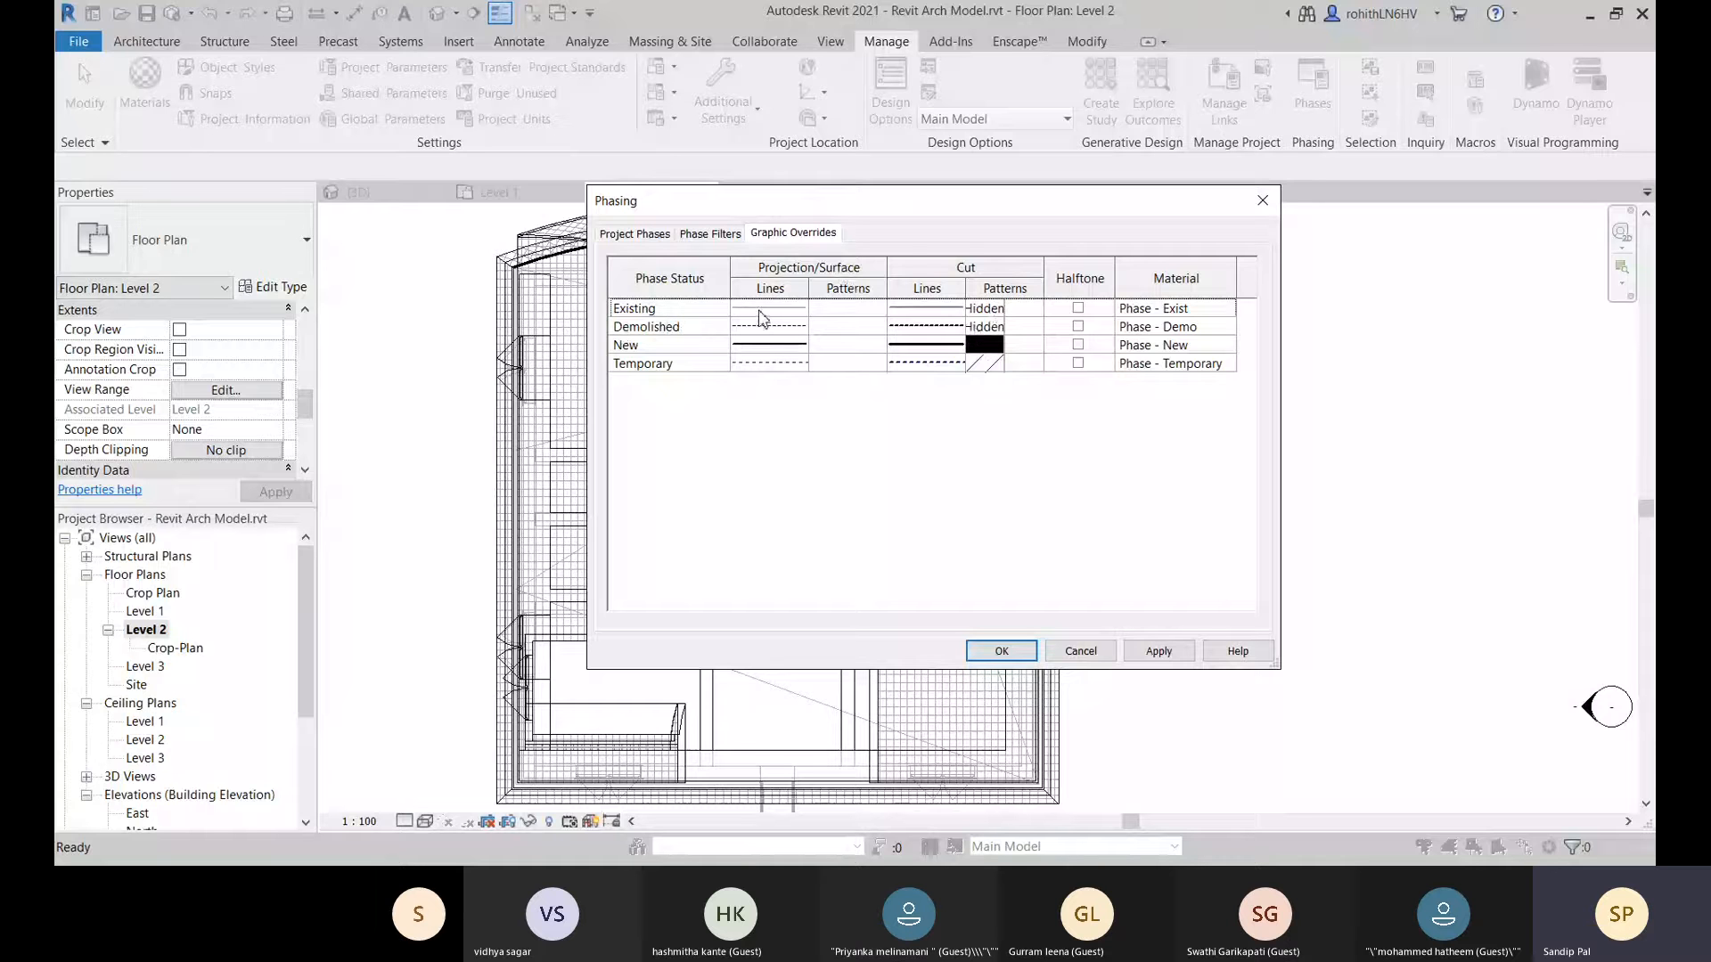
click(670, 311)
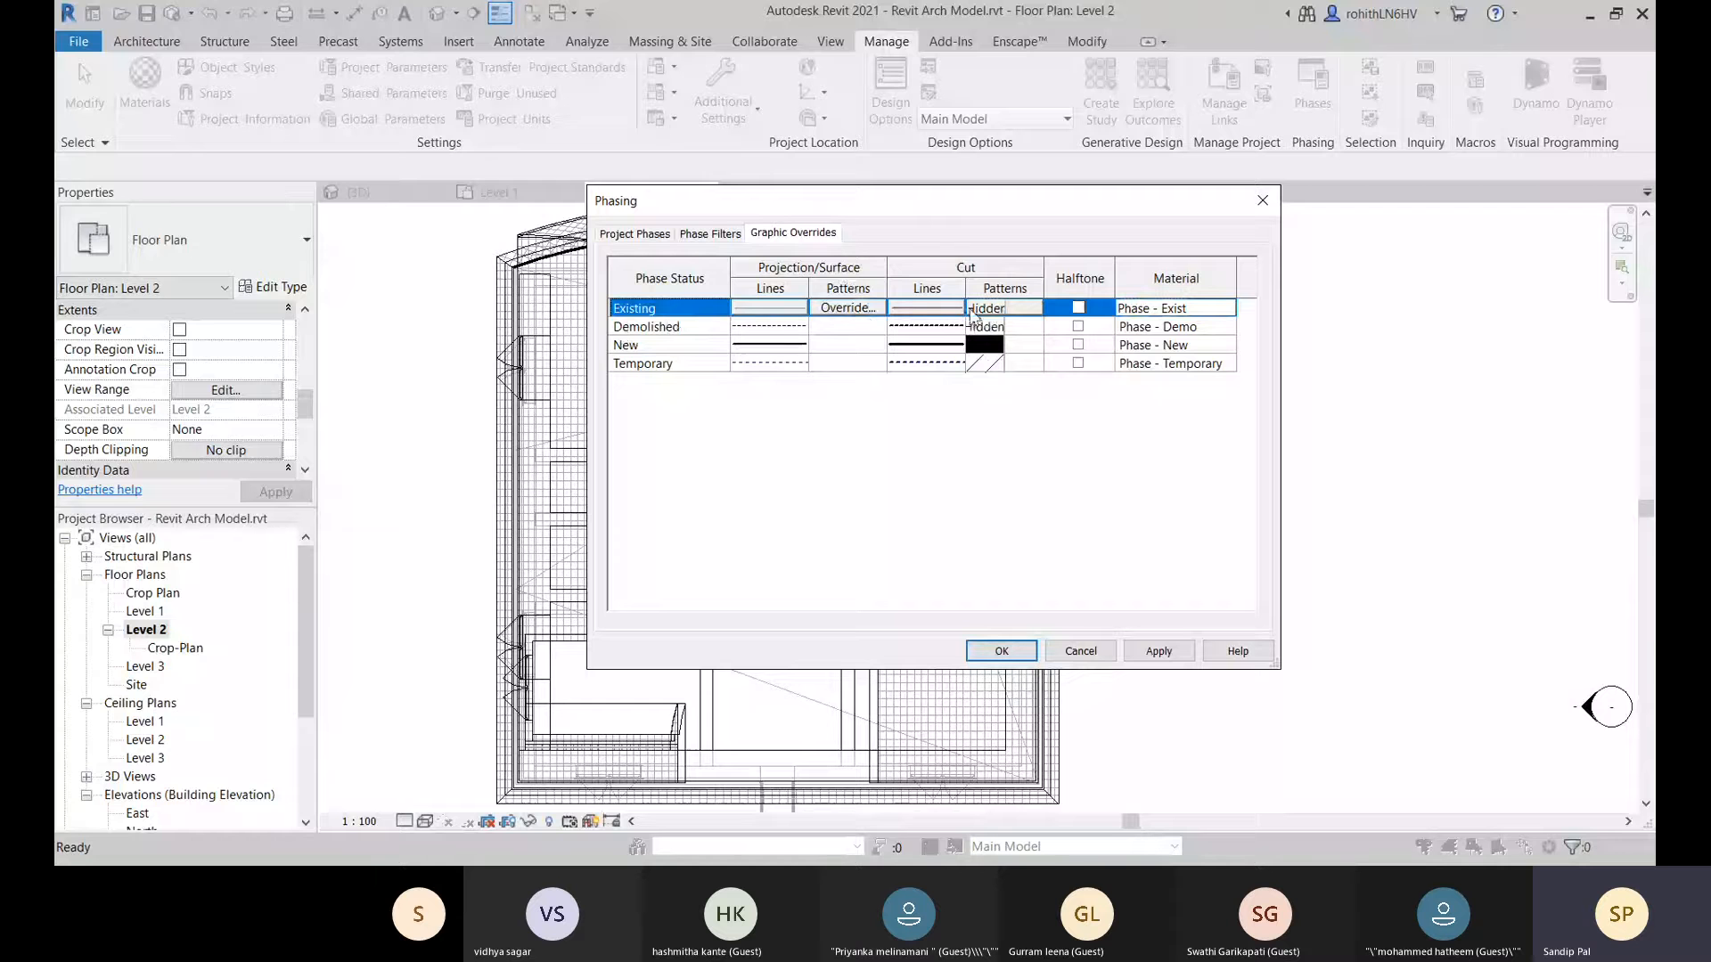
click(848, 308)
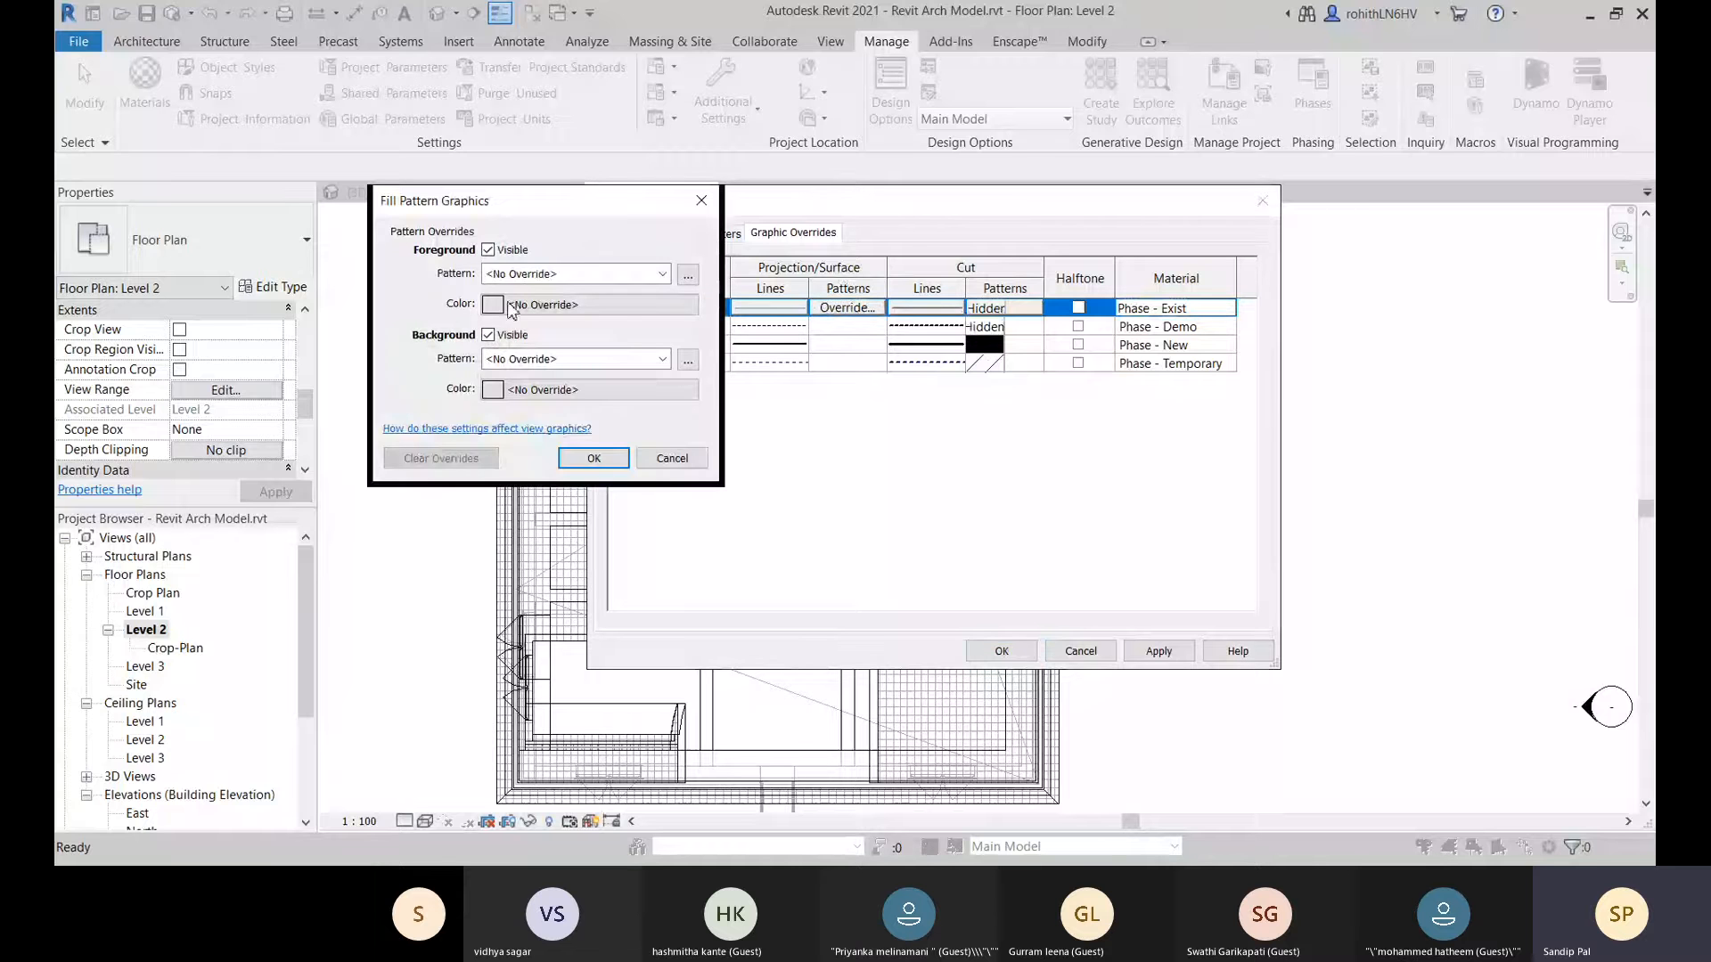
click(678, 462)
Inspect the Existing status's projection line graphics, including the available line patterns, and cancel without applying an override.
click(770, 308)
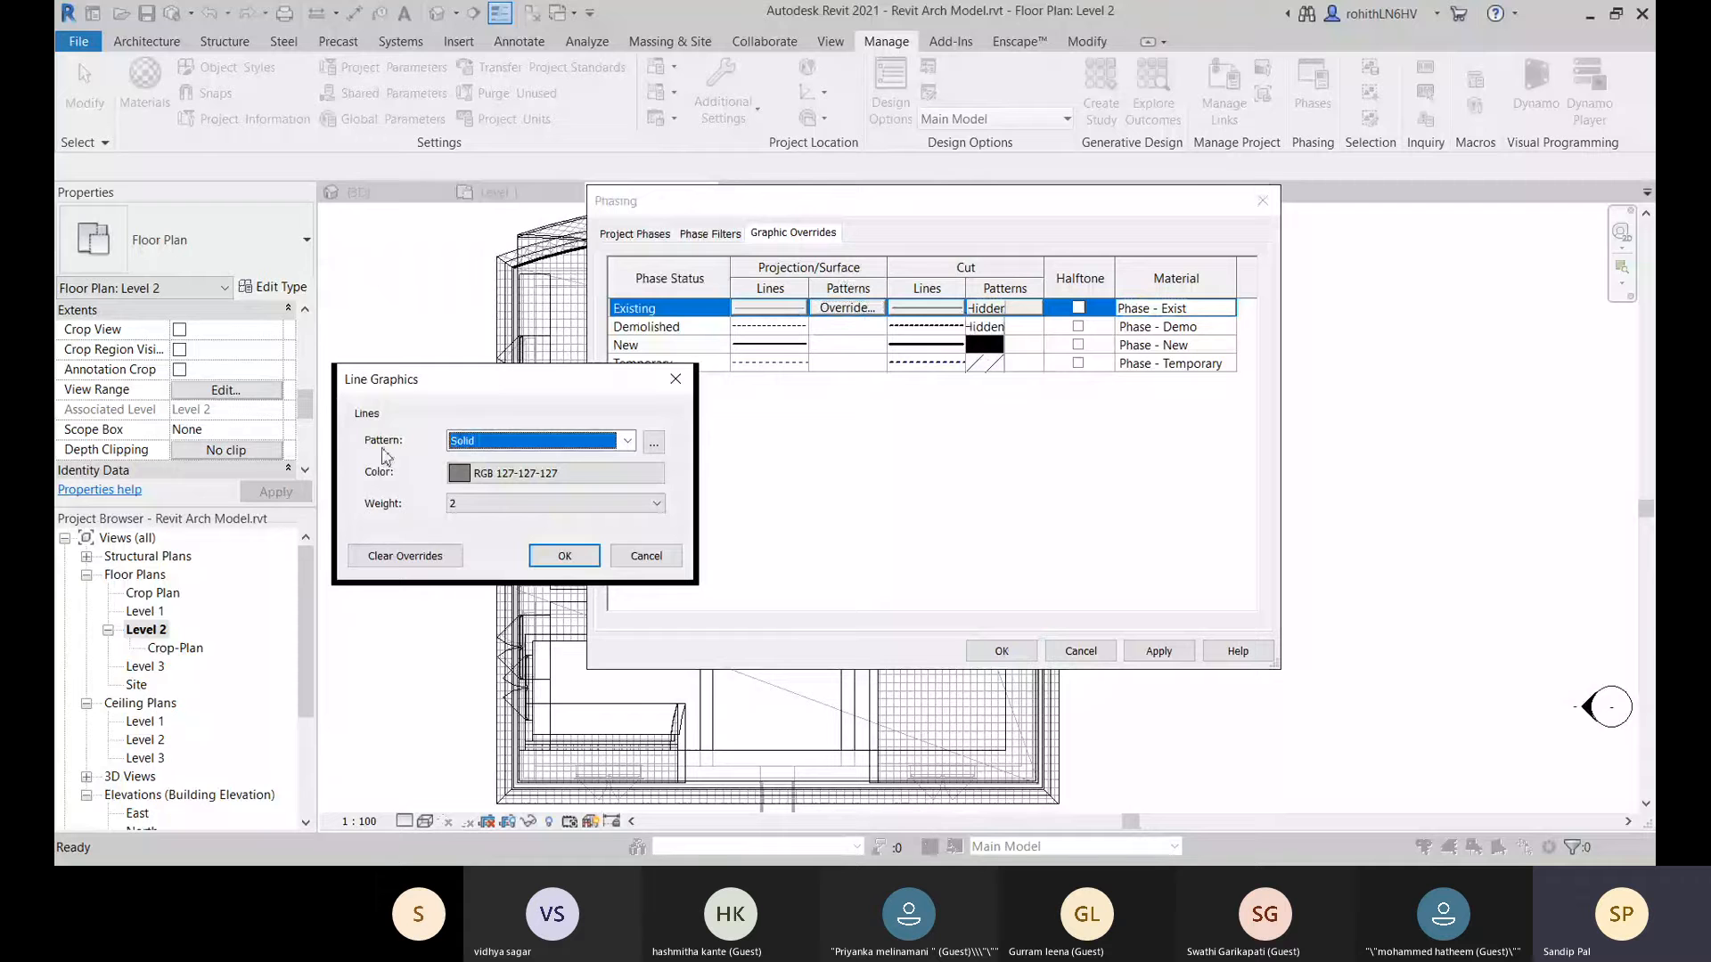
click(627, 441)
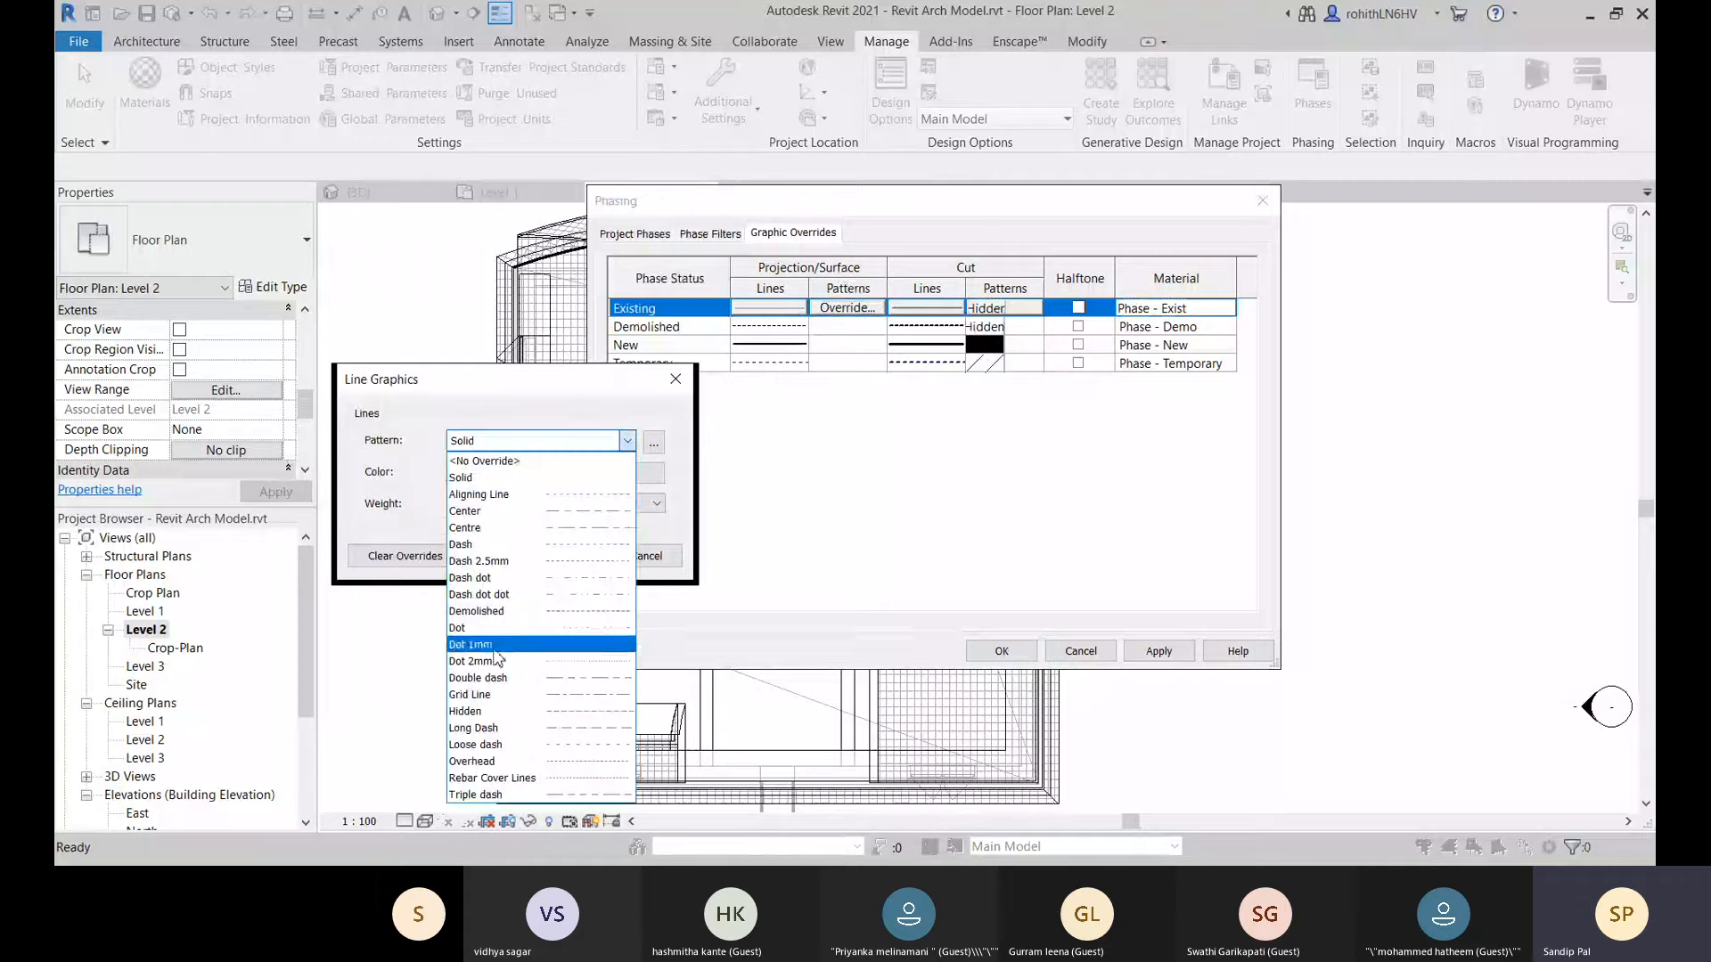
click(415, 467)
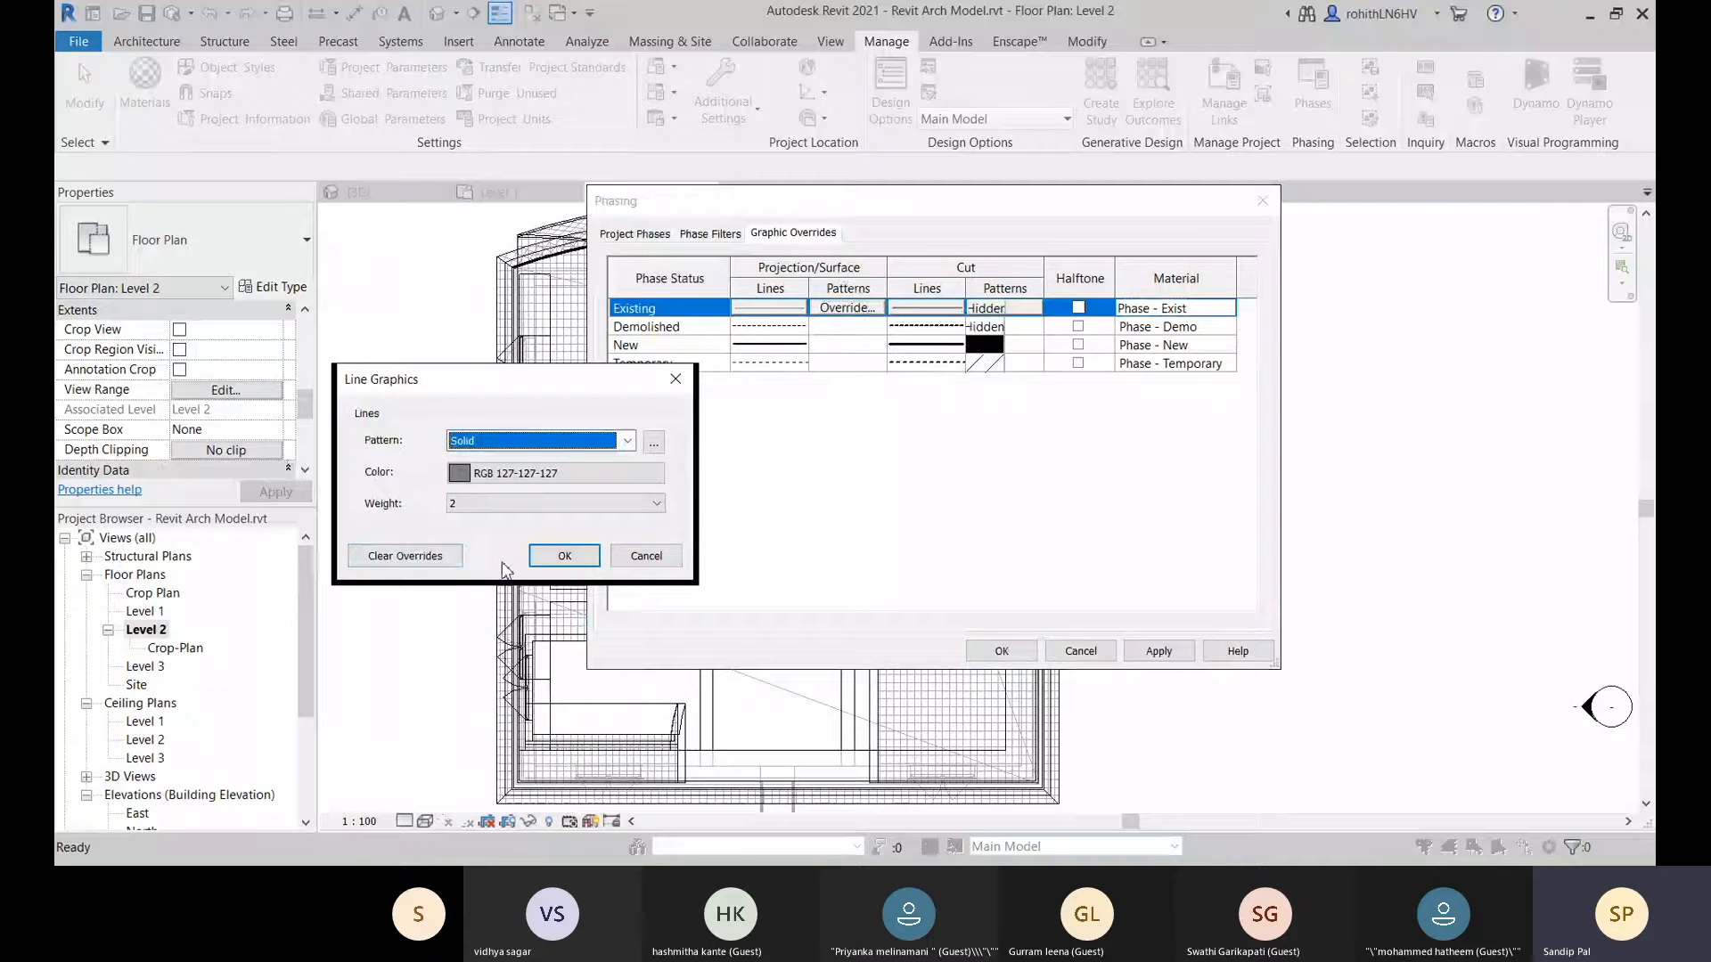
click(632, 558)
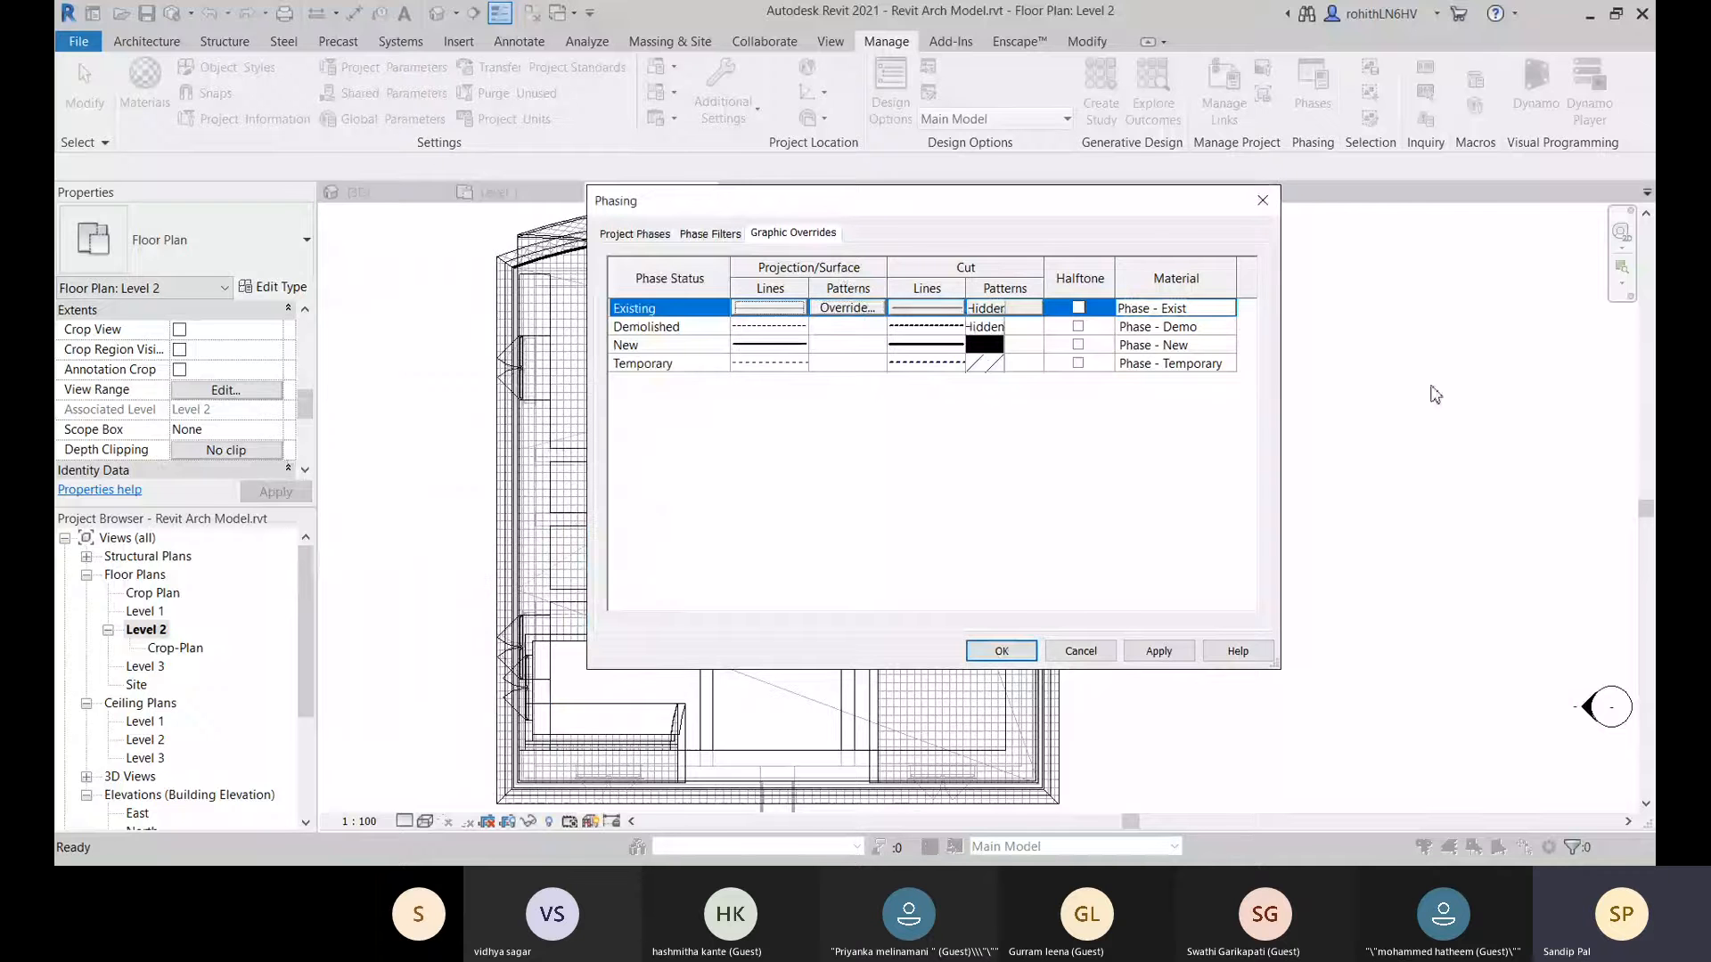
Inspect the graphics of the Phase - Exist material assigned to the Existing status, and cancel without changing it.
click(1235, 310)
click(1228, 307)
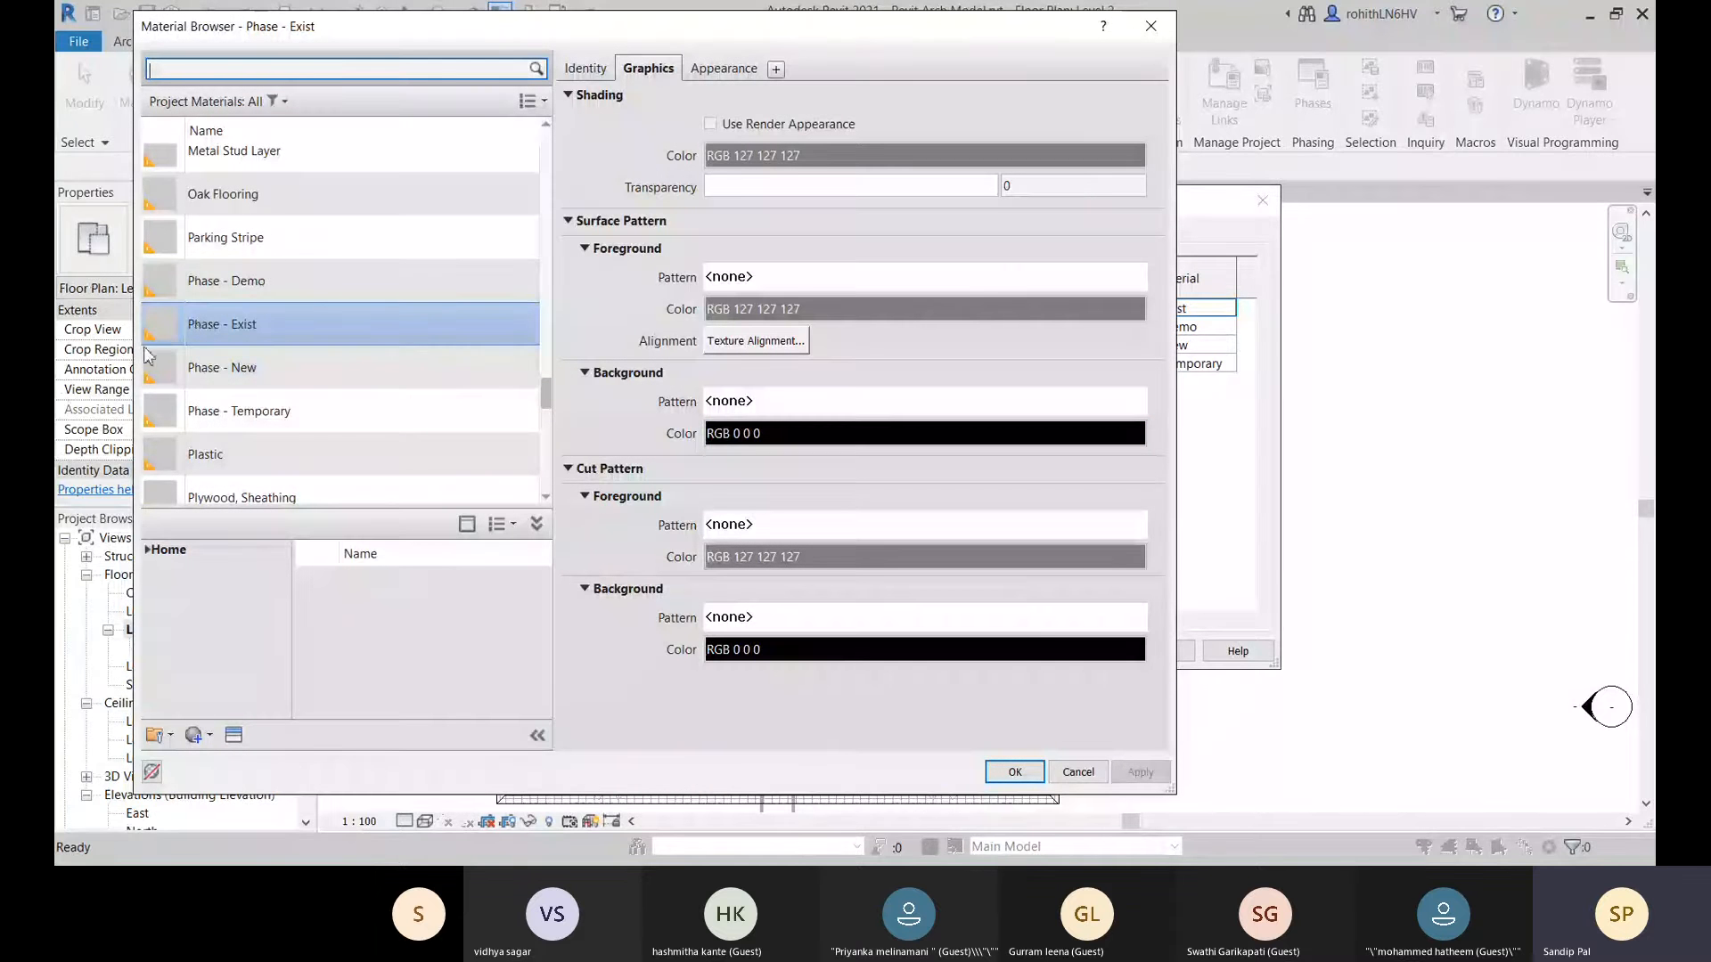
click(1090, 772)
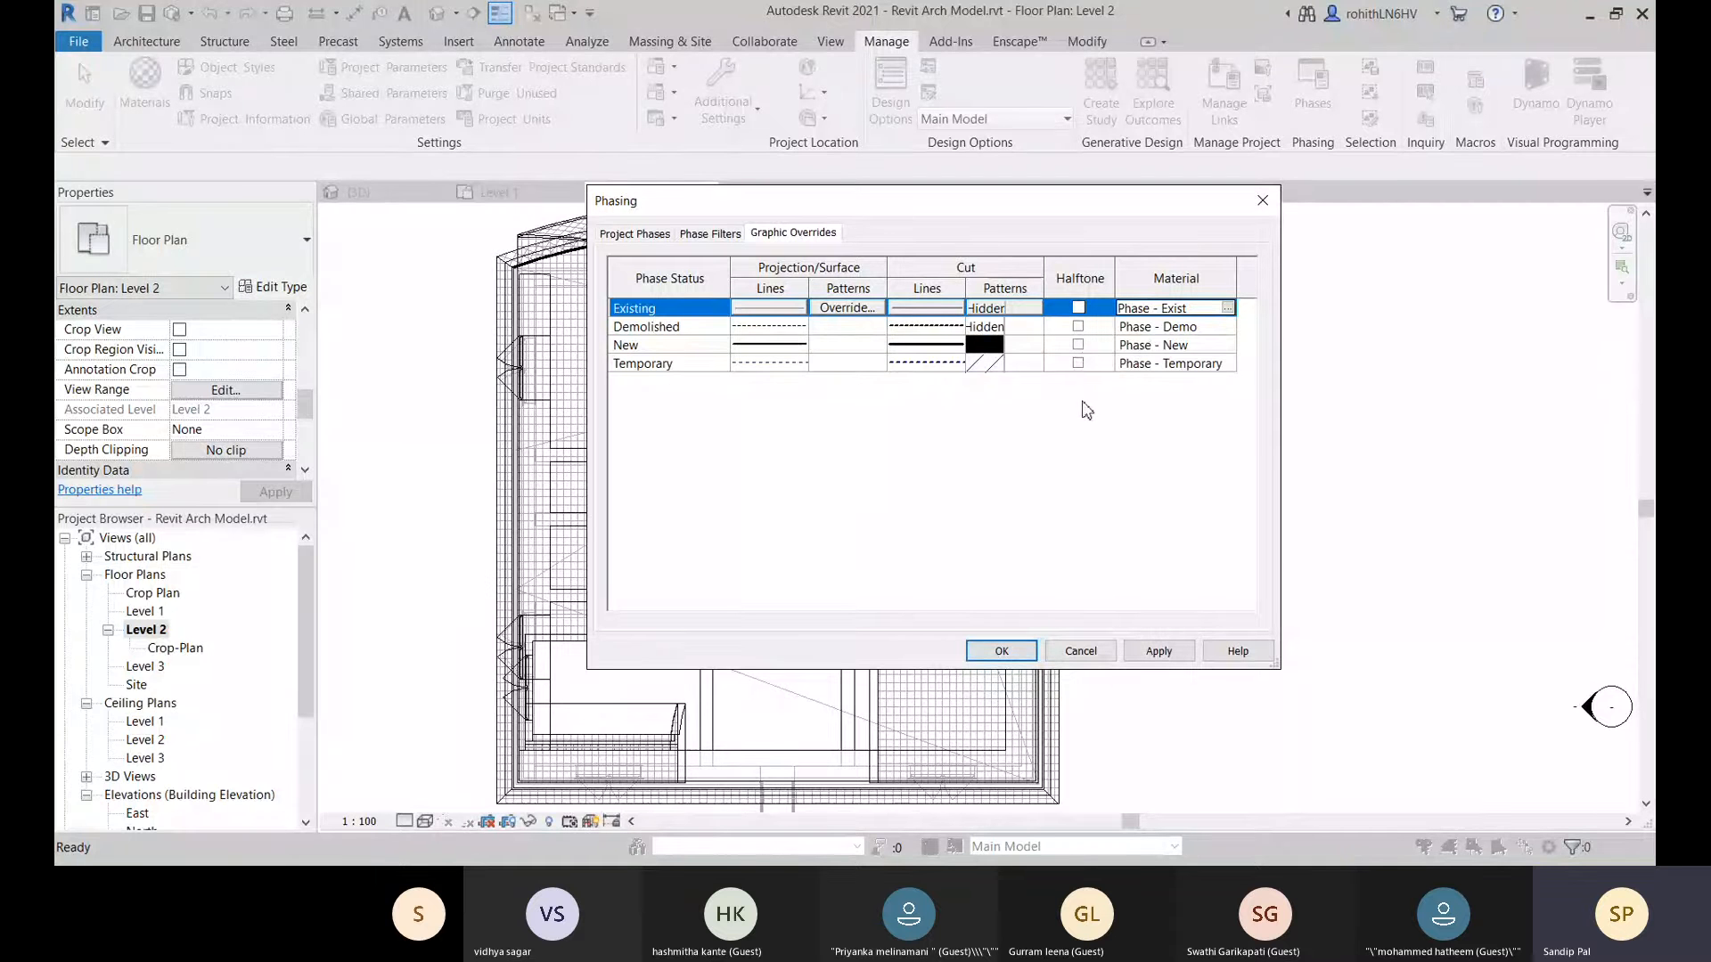
Widen the Filter Name column of the phase filters and examine the display settings of Show Previous + Demo.
click(709, 234)
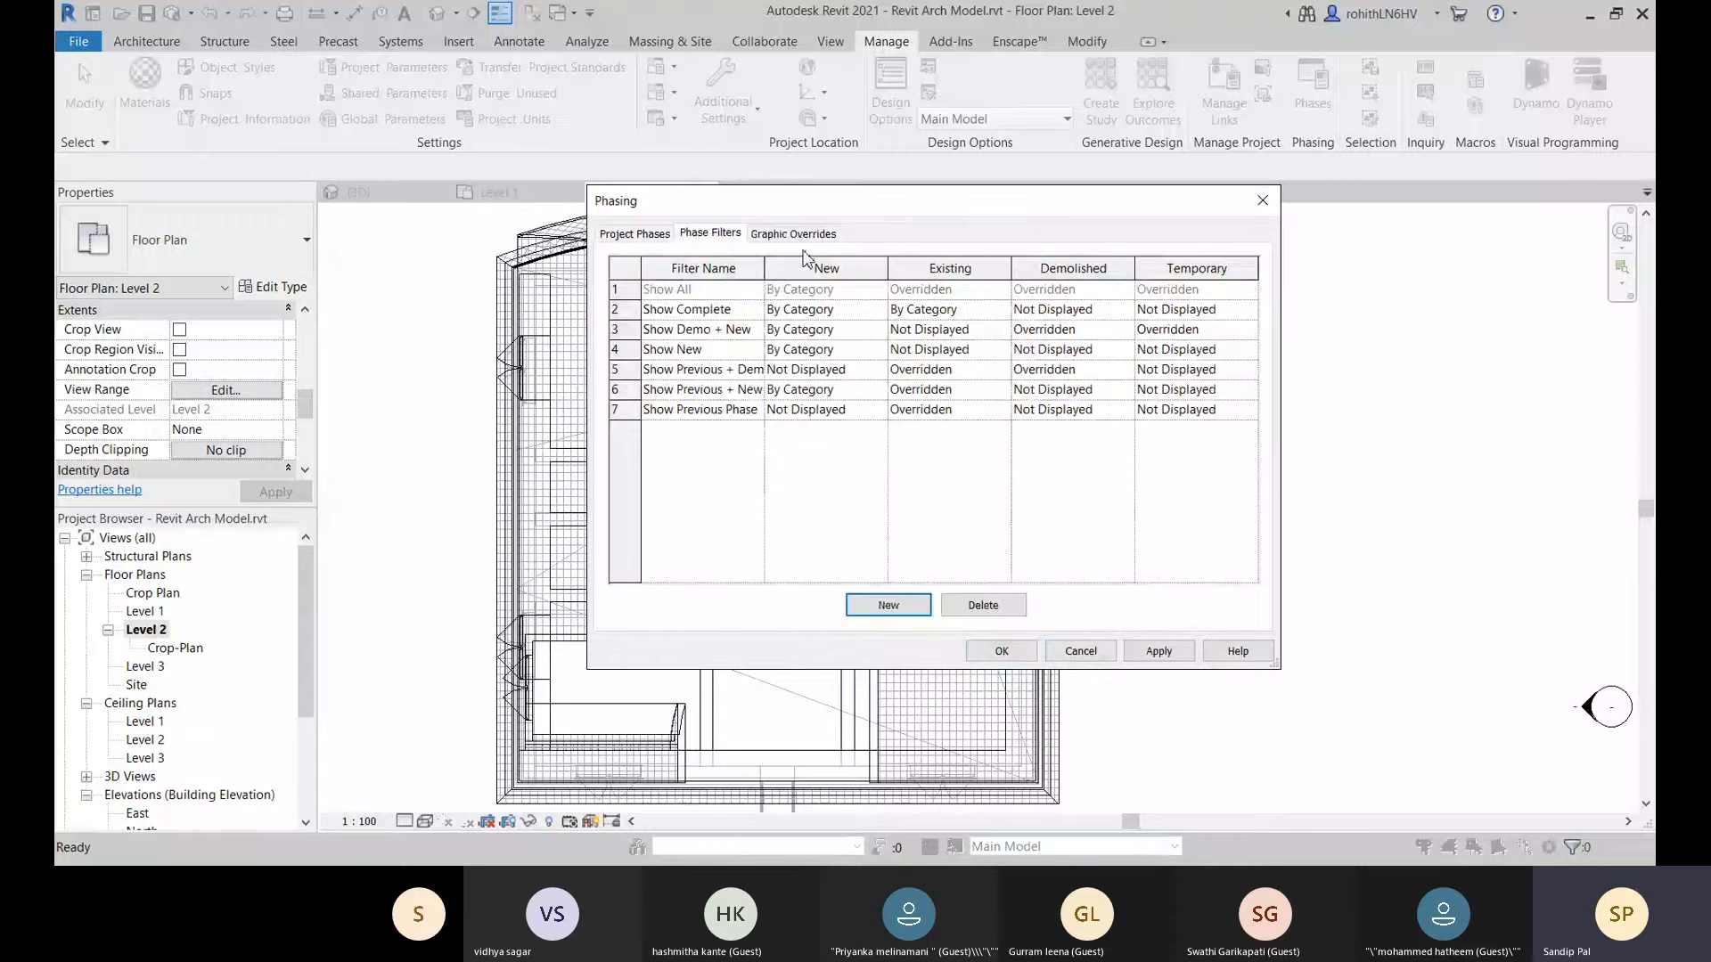
drag(844, 212, 867, 211)
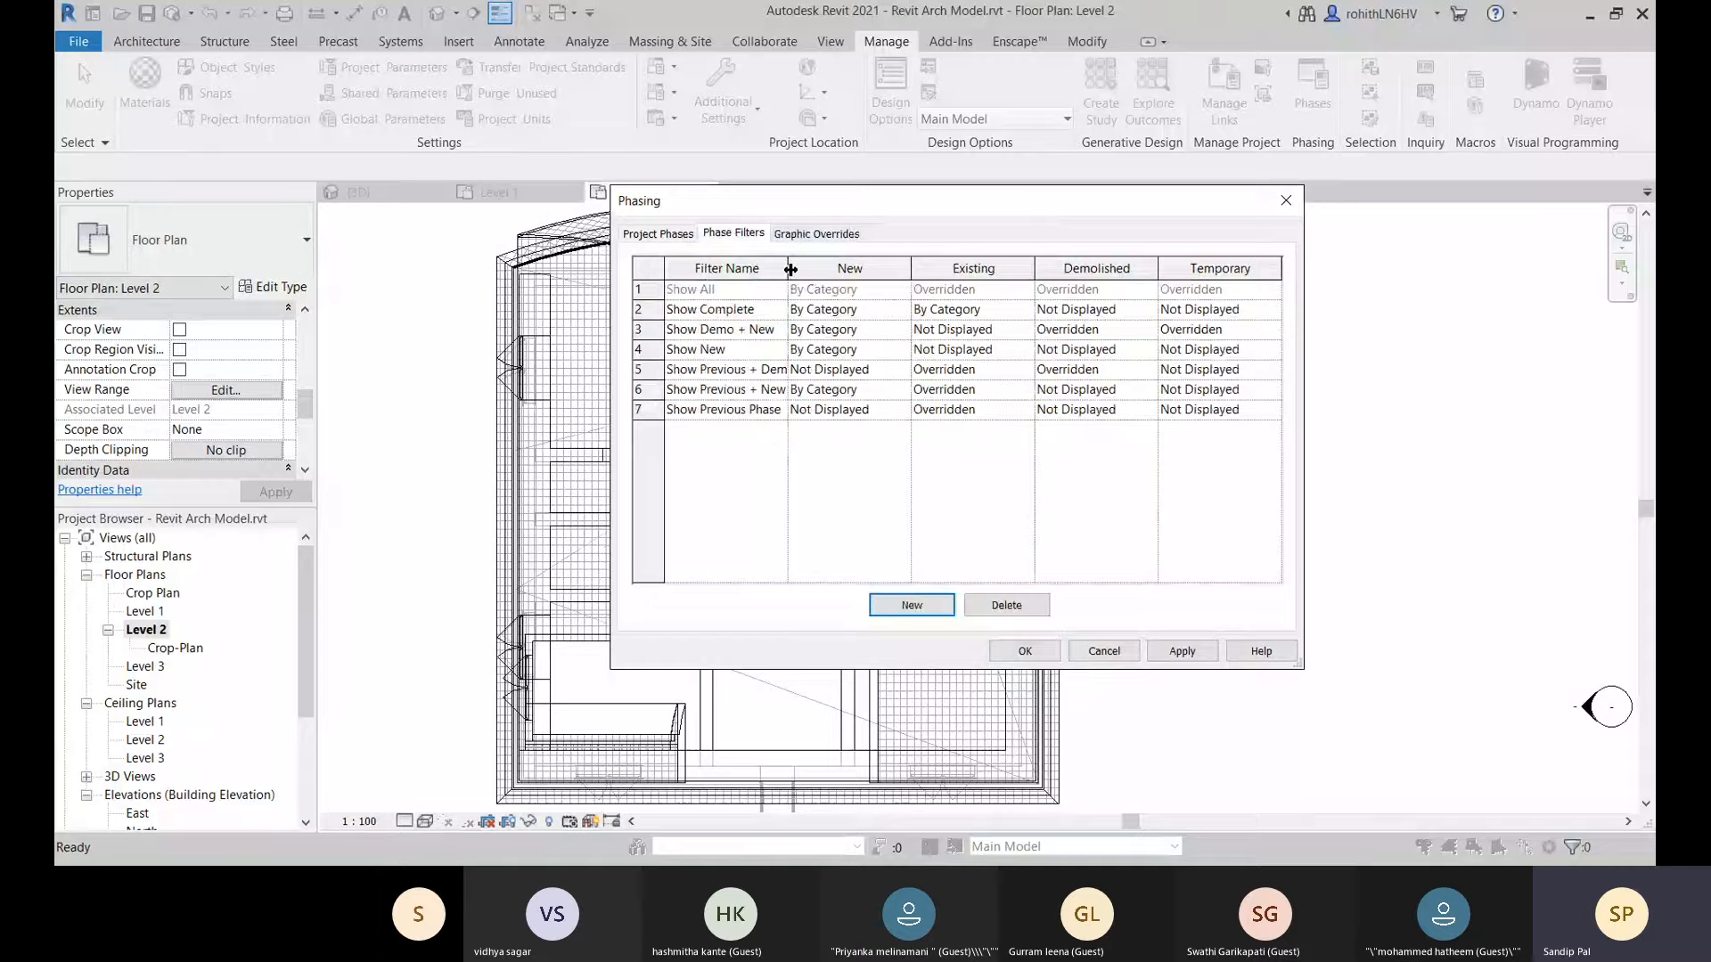
drag(791, 269, 803, 270)
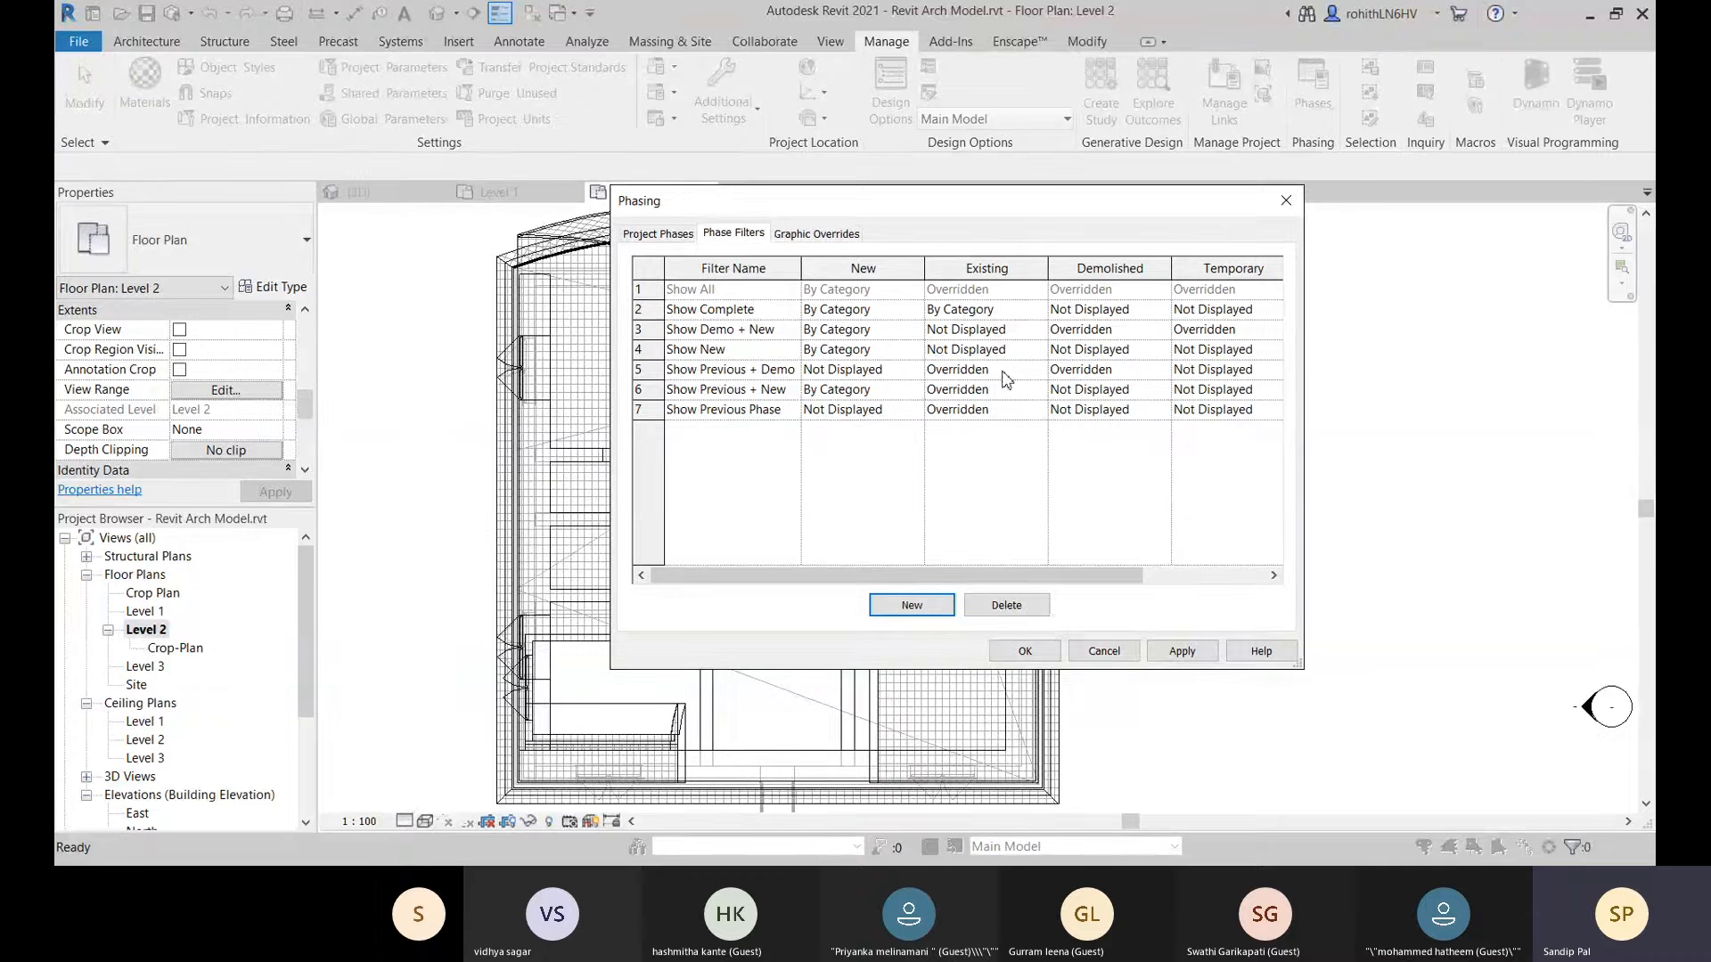
click(677, 375)
drag(675, 376, 793, 371)
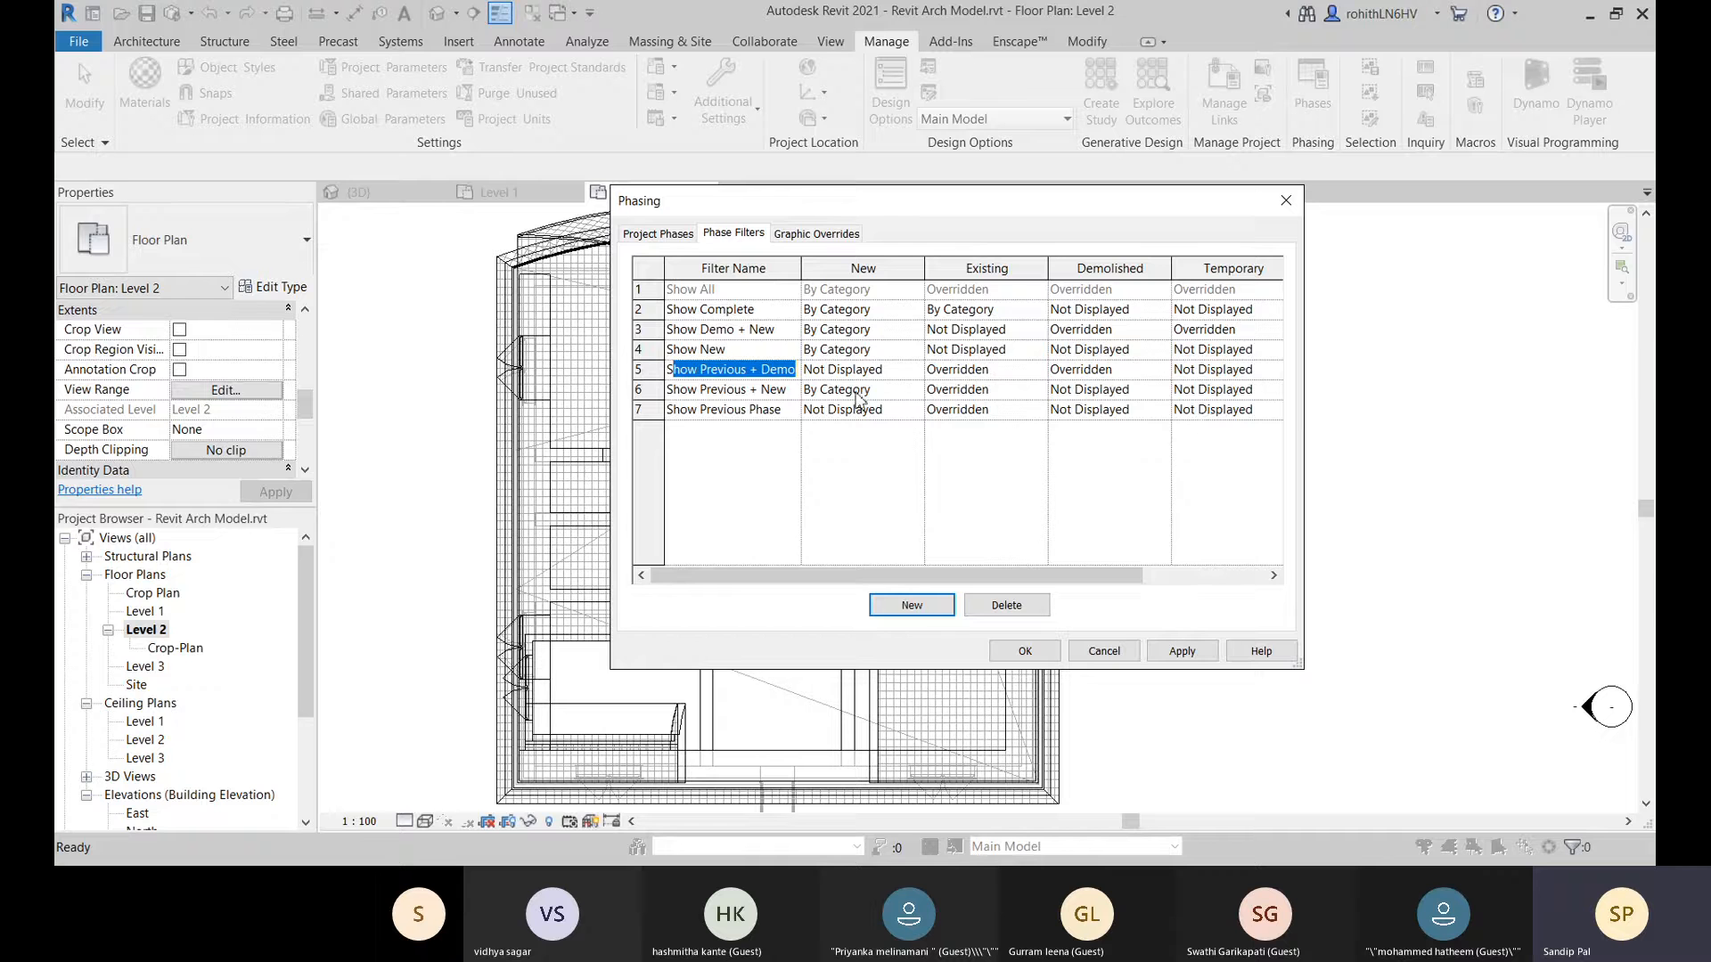
Check the graphic overrides and the Show Previous Phase filter, and apply and accept the phasing settings.
click(822, 237)
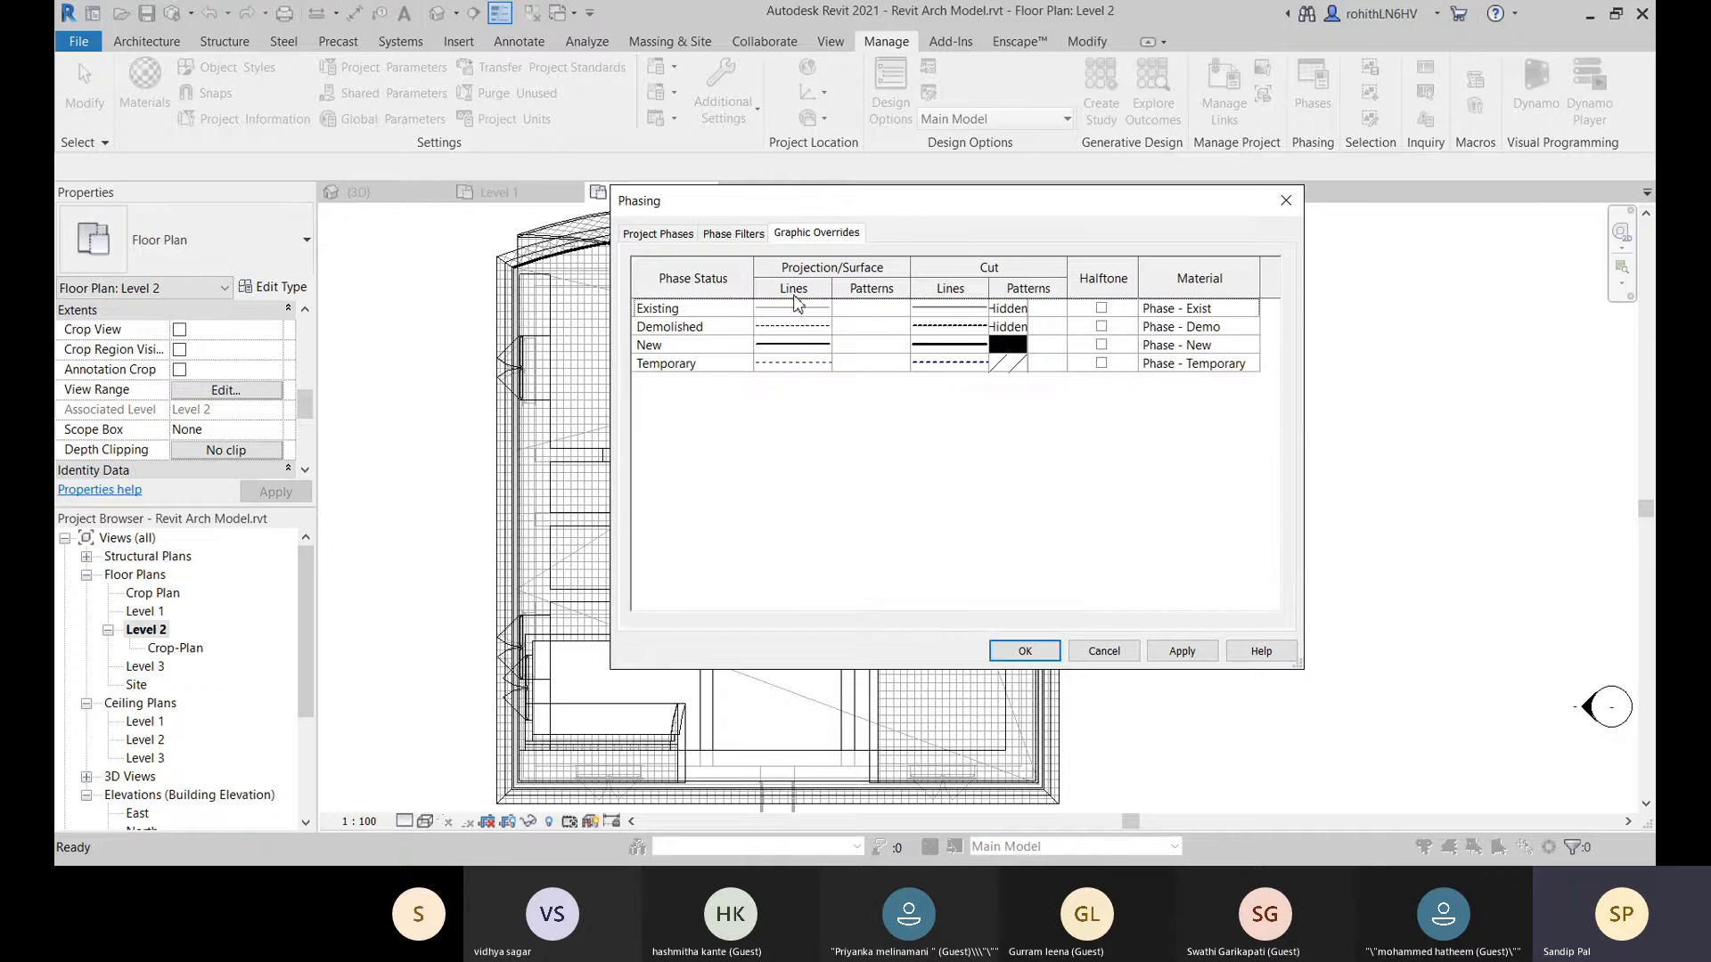
click(751, 237)
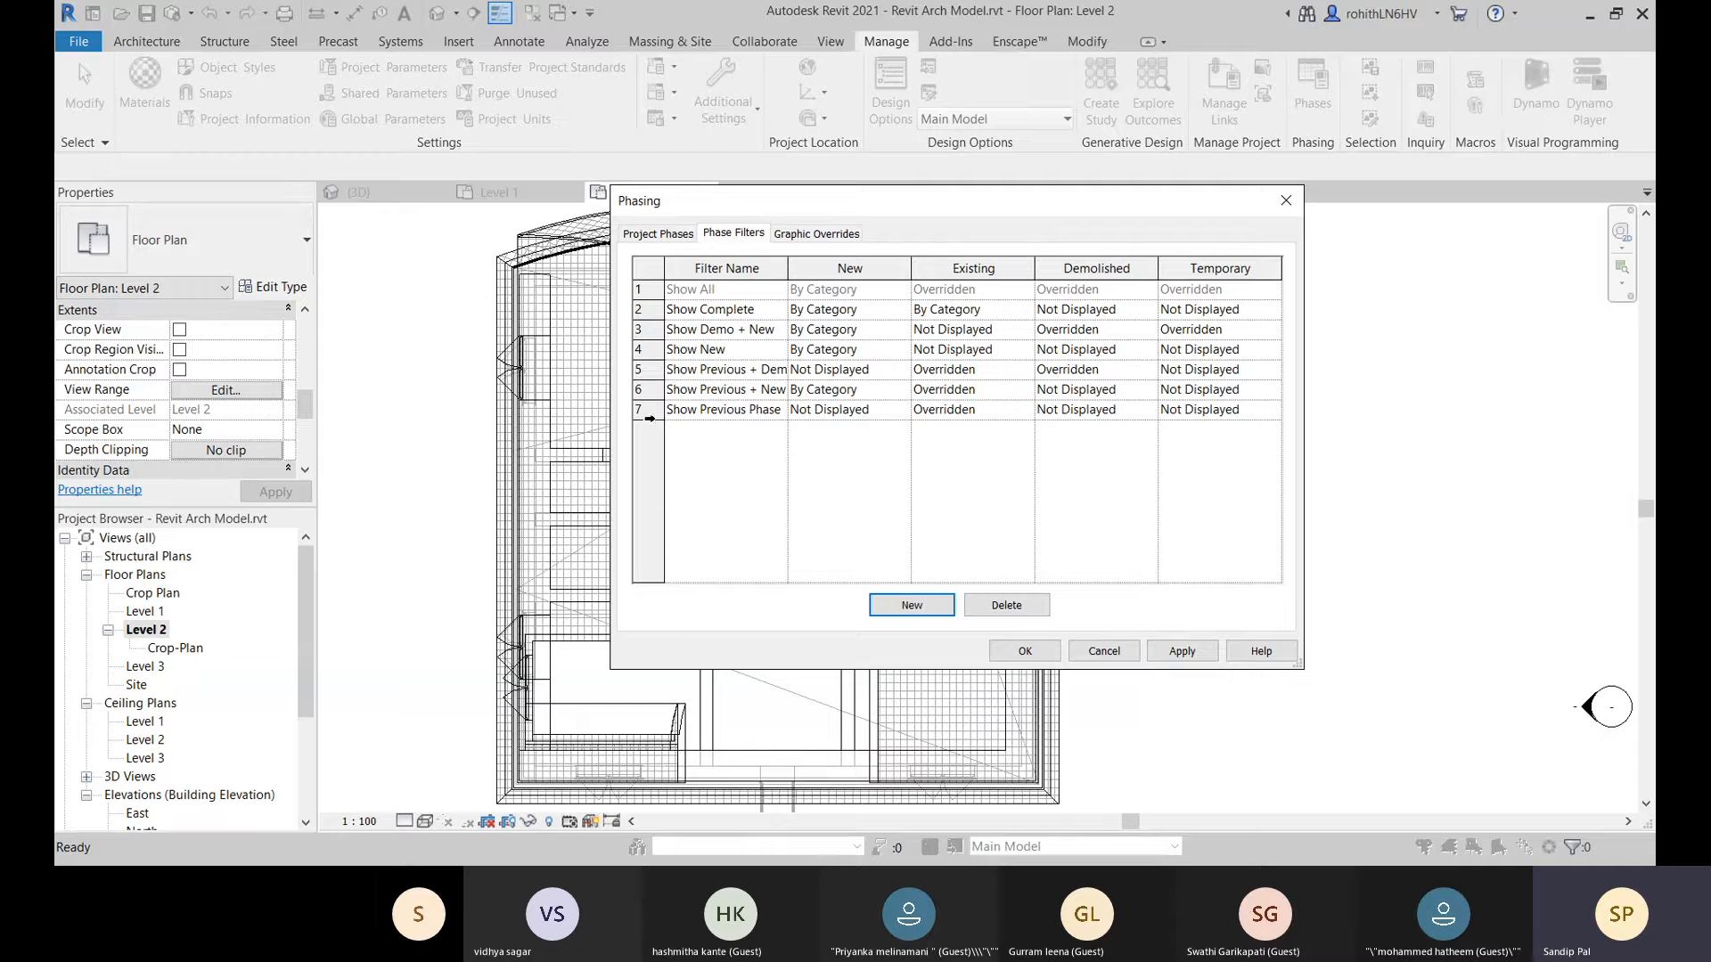
click(775, 412)
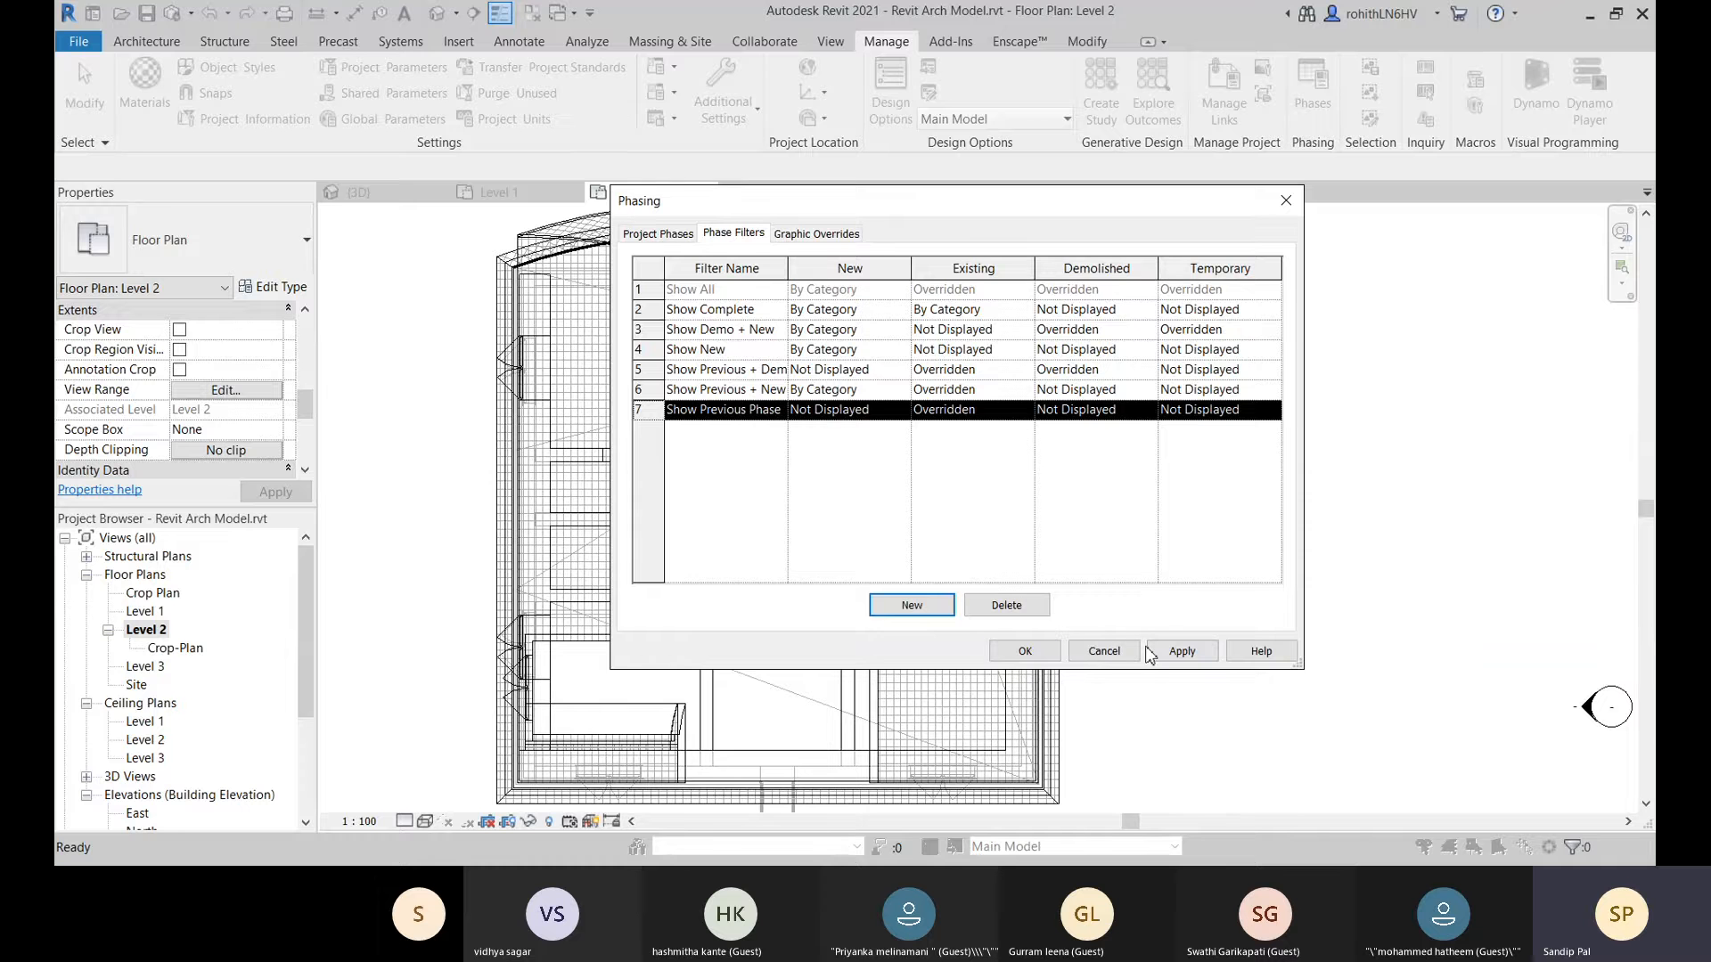
click(1178, 651)
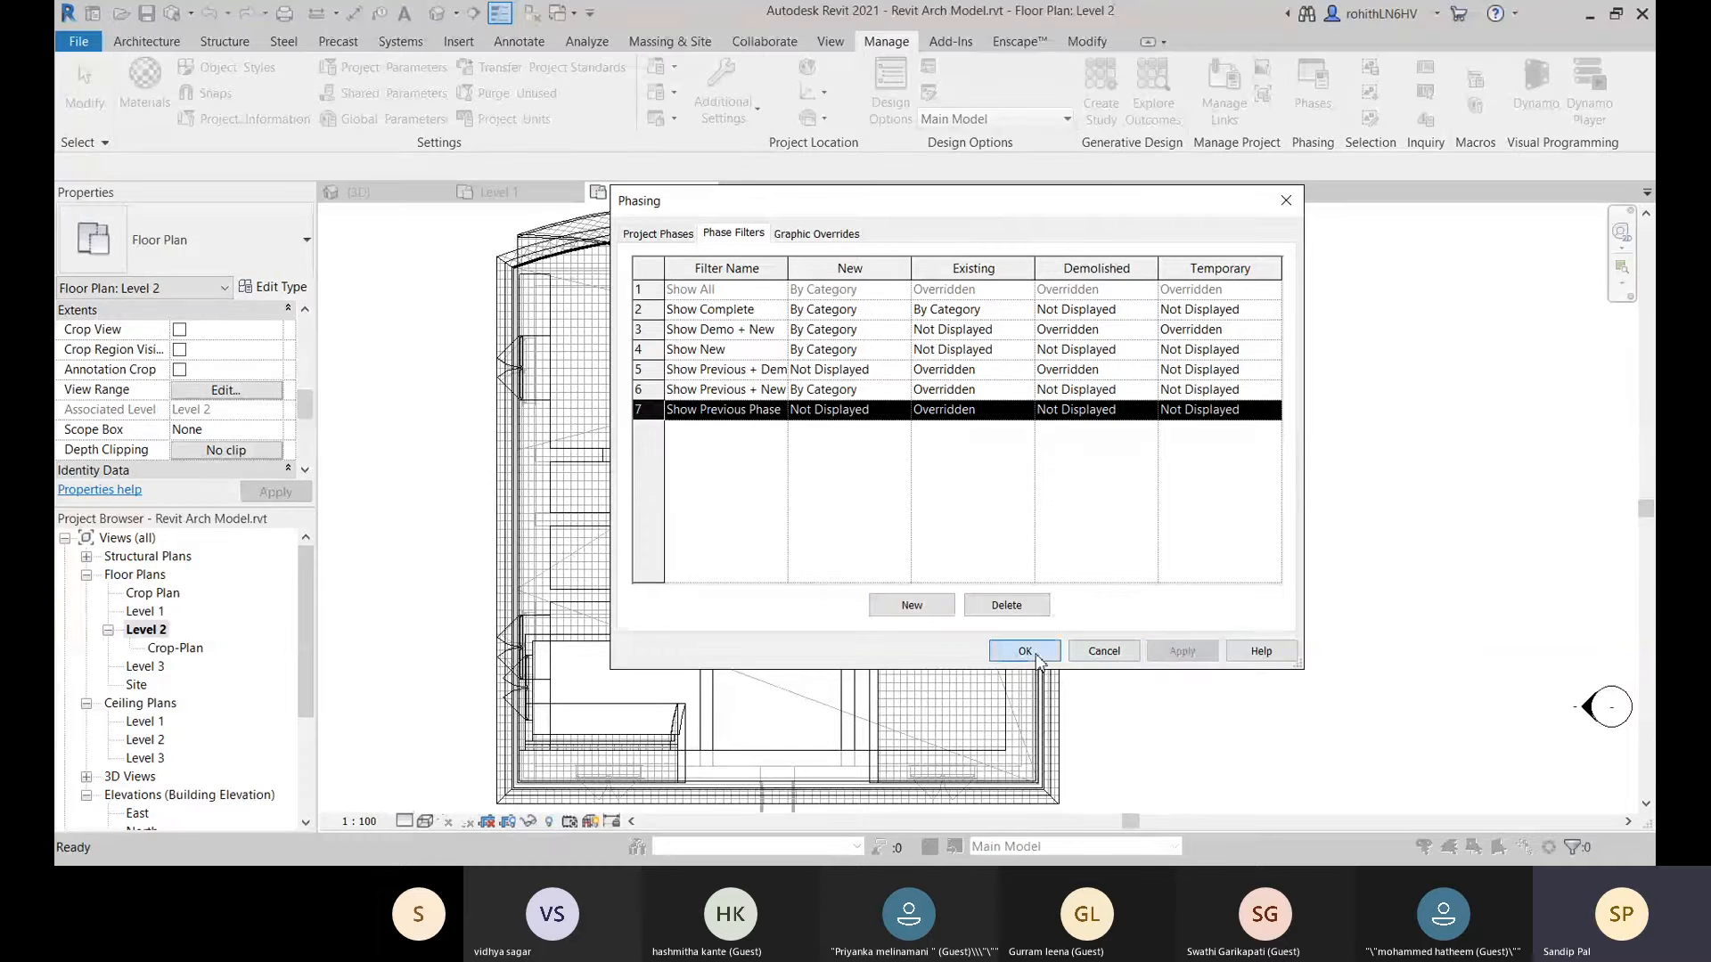
click(1025, 651)
Compare the Level 2 view's phasing properties with the project's phase filter list, and close the phasing settings.
scroll(357, 517, down, 2)
scroll(230, 450, down, 3)
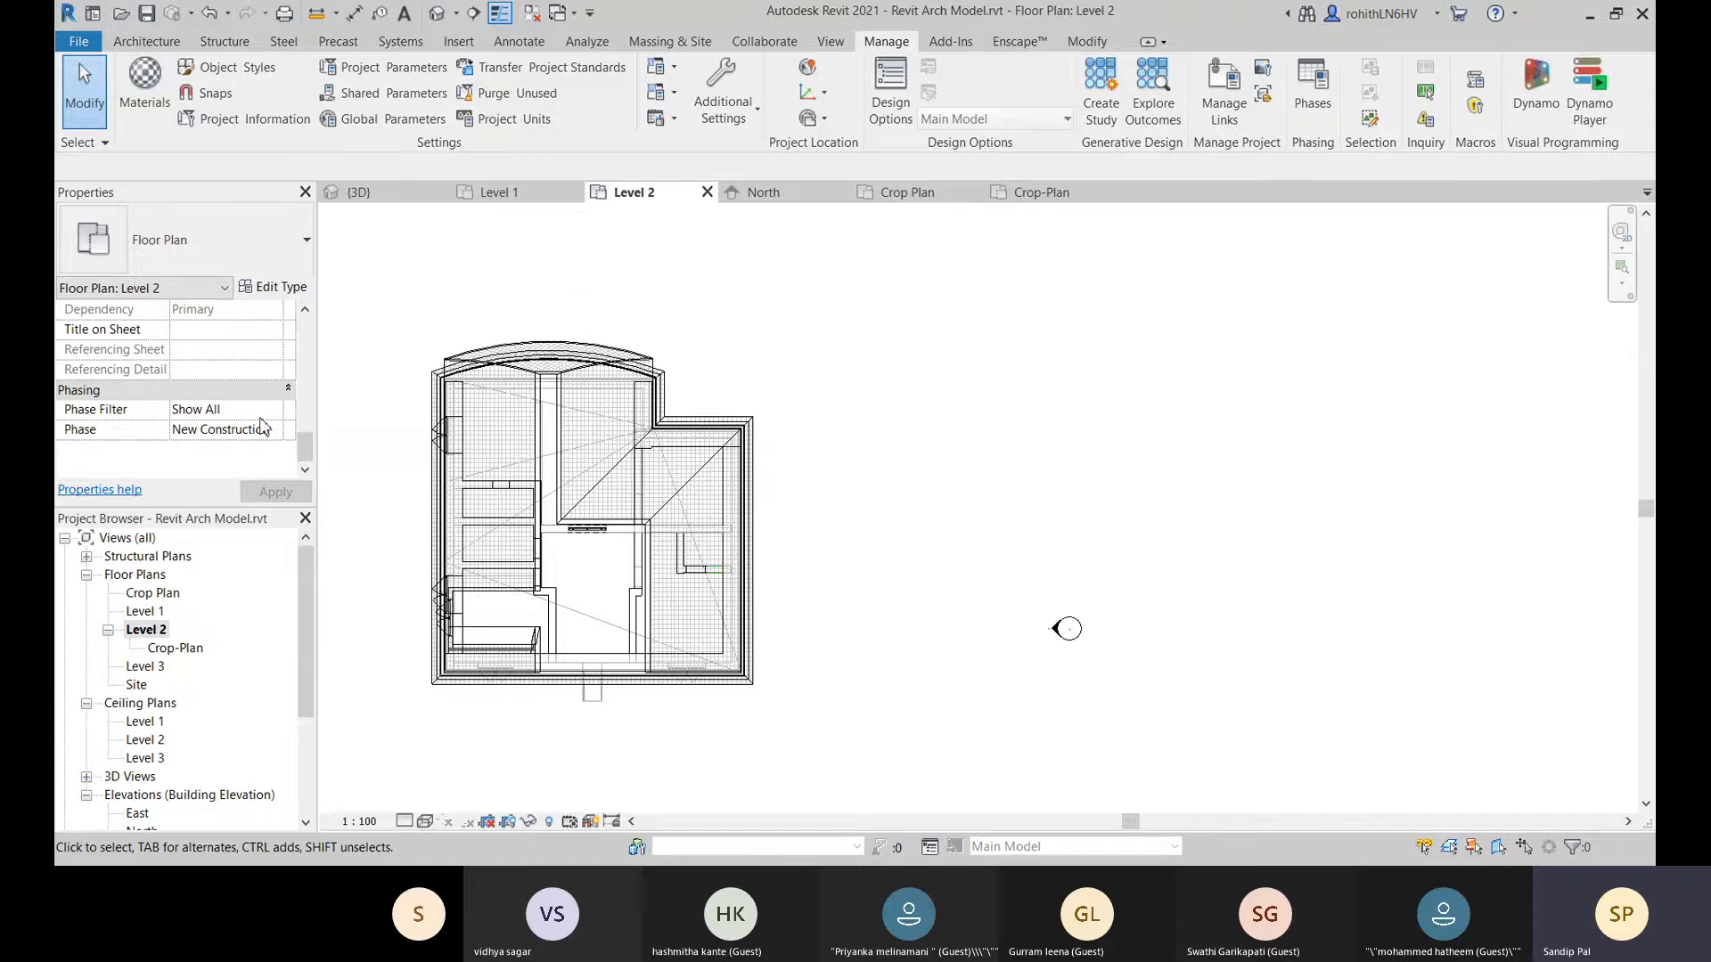
click(1314, 100)
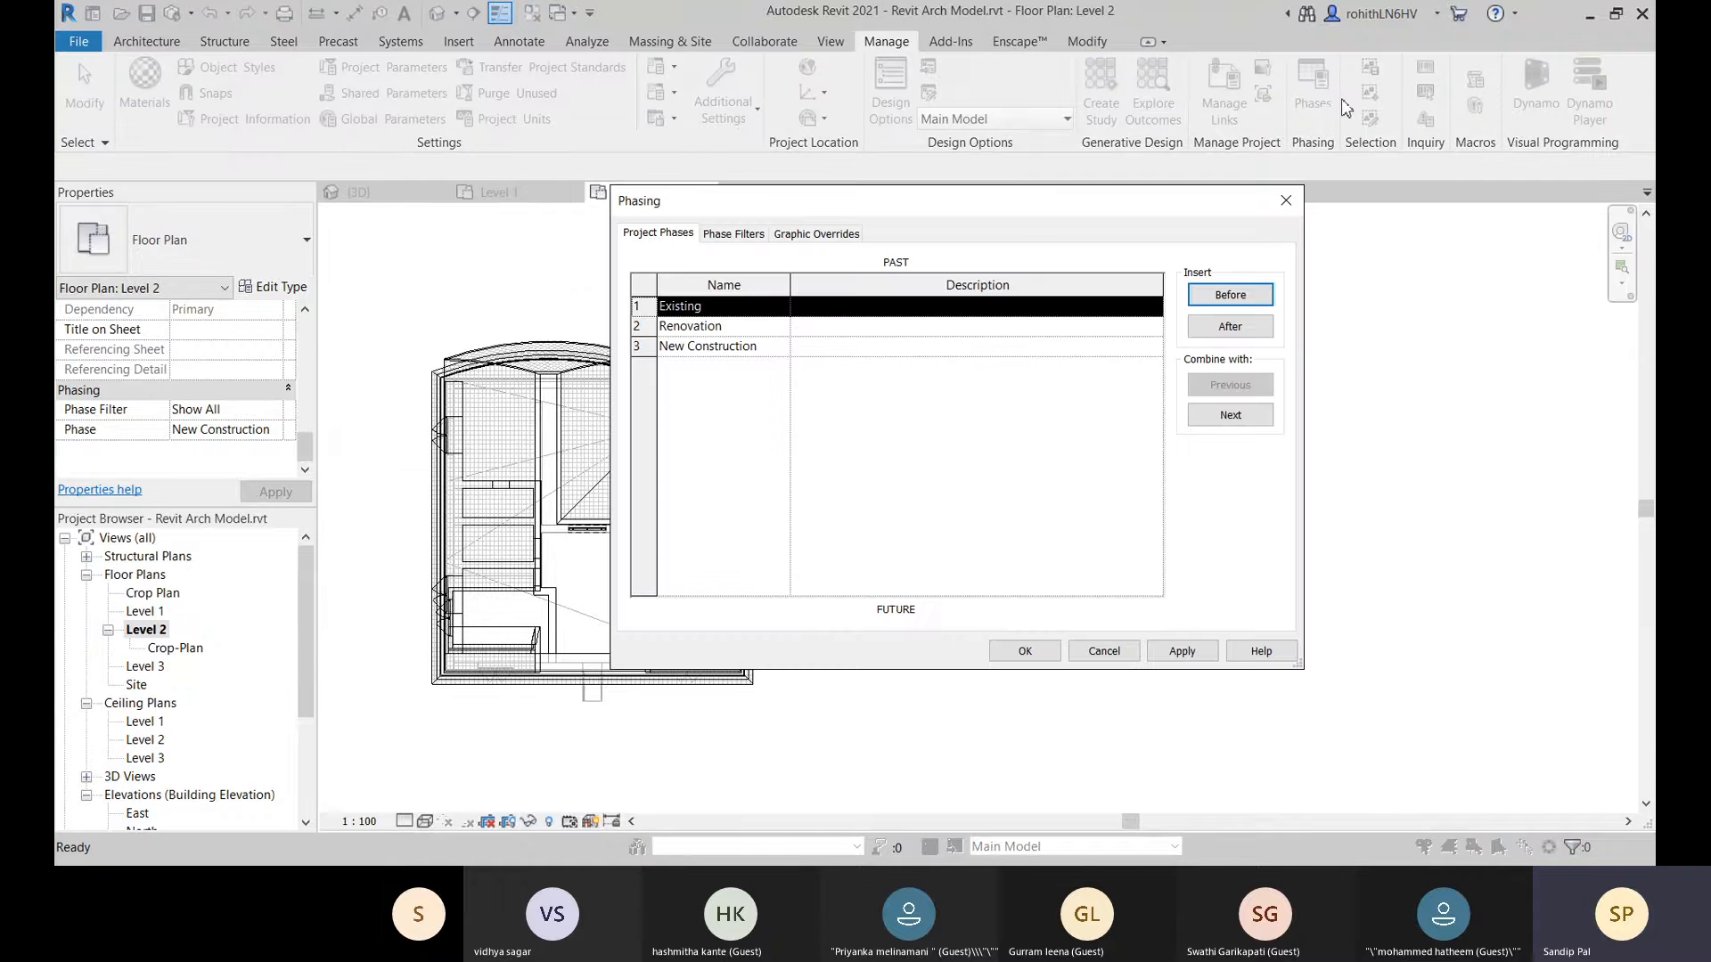
click(732, 233)
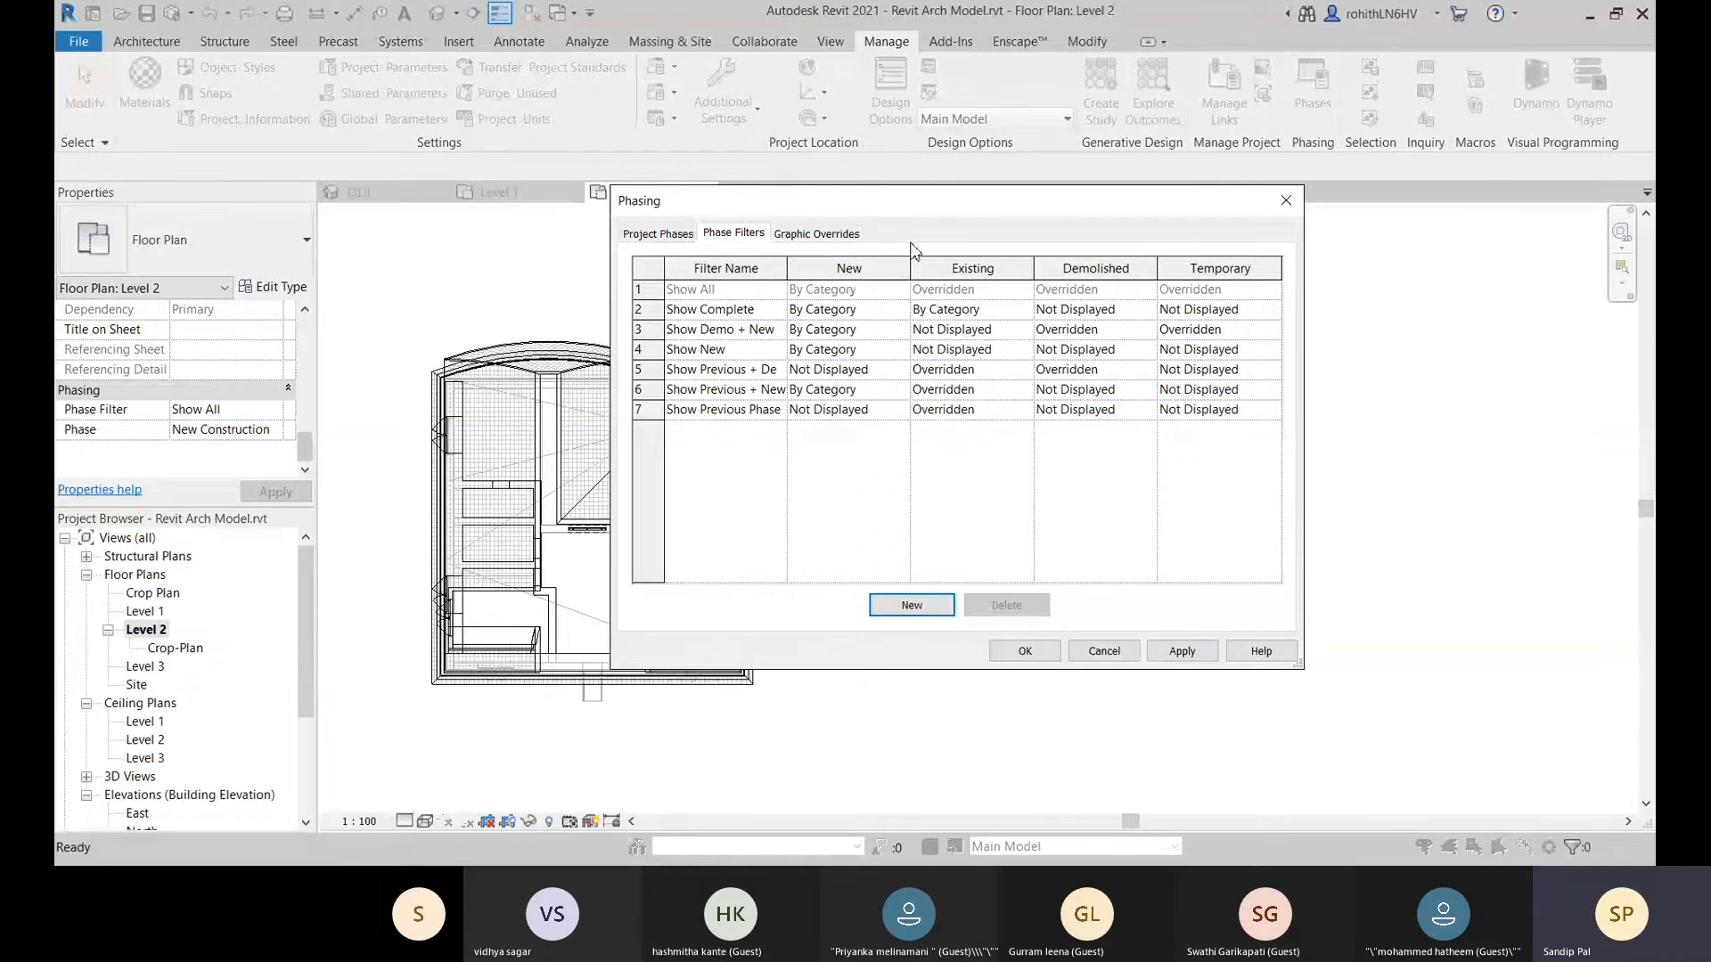
drag(931, 207, 1111, 187)
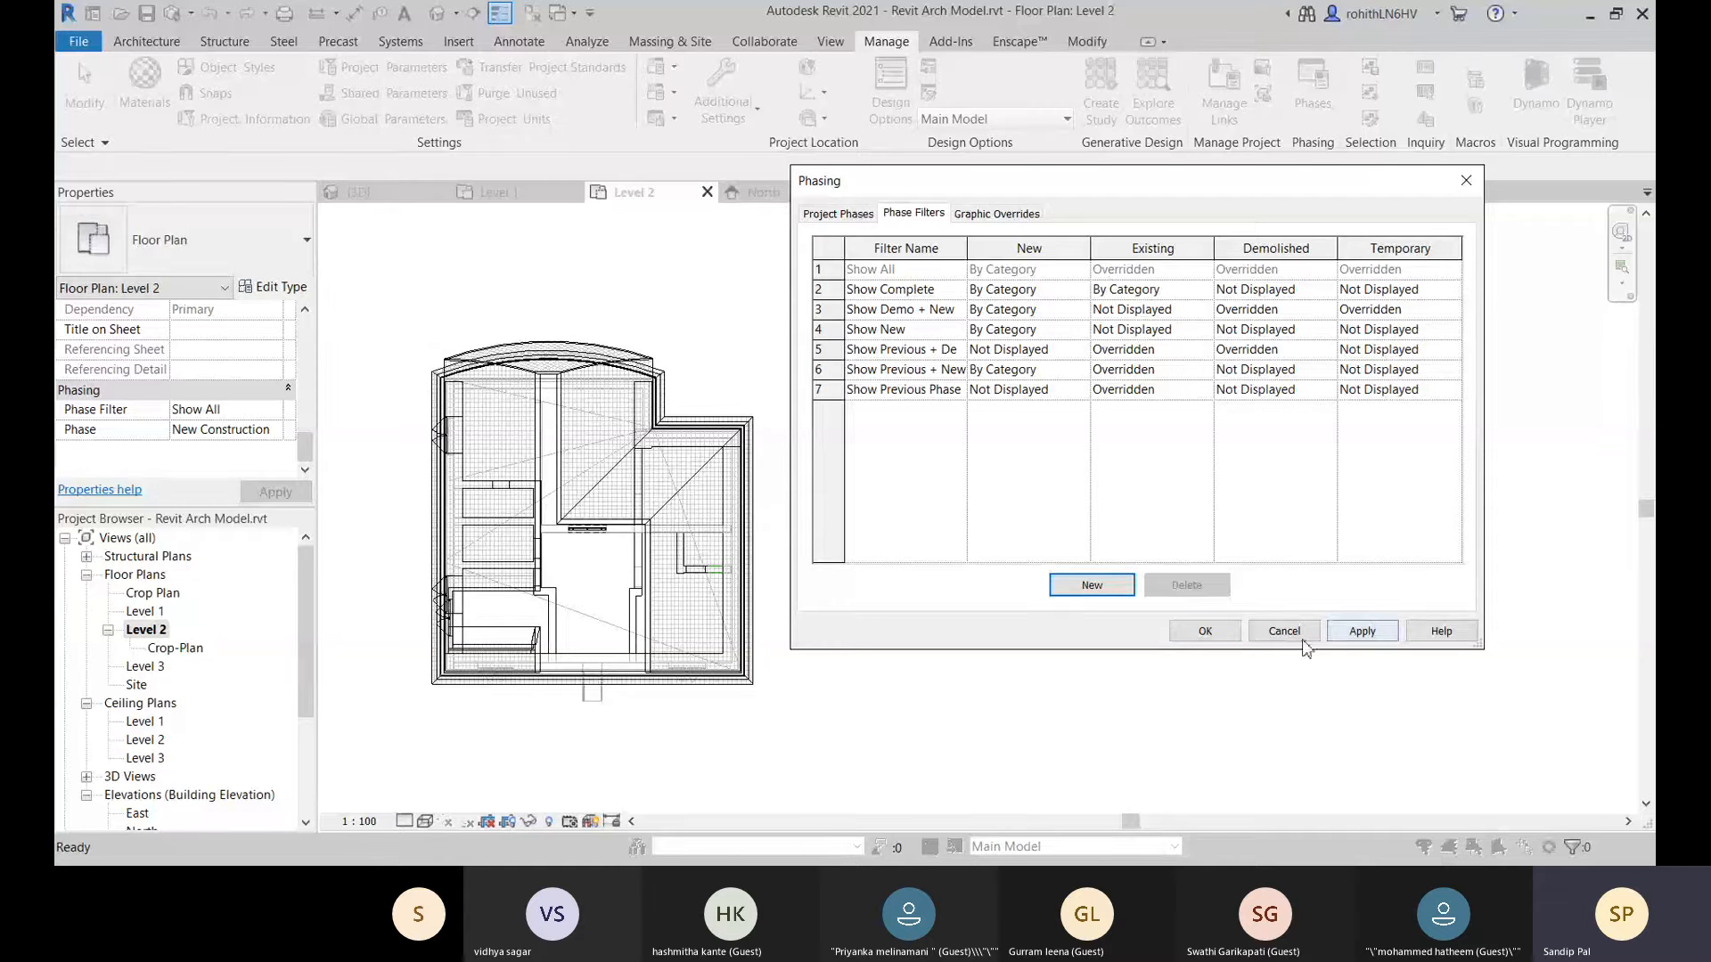
click(1198, 640)
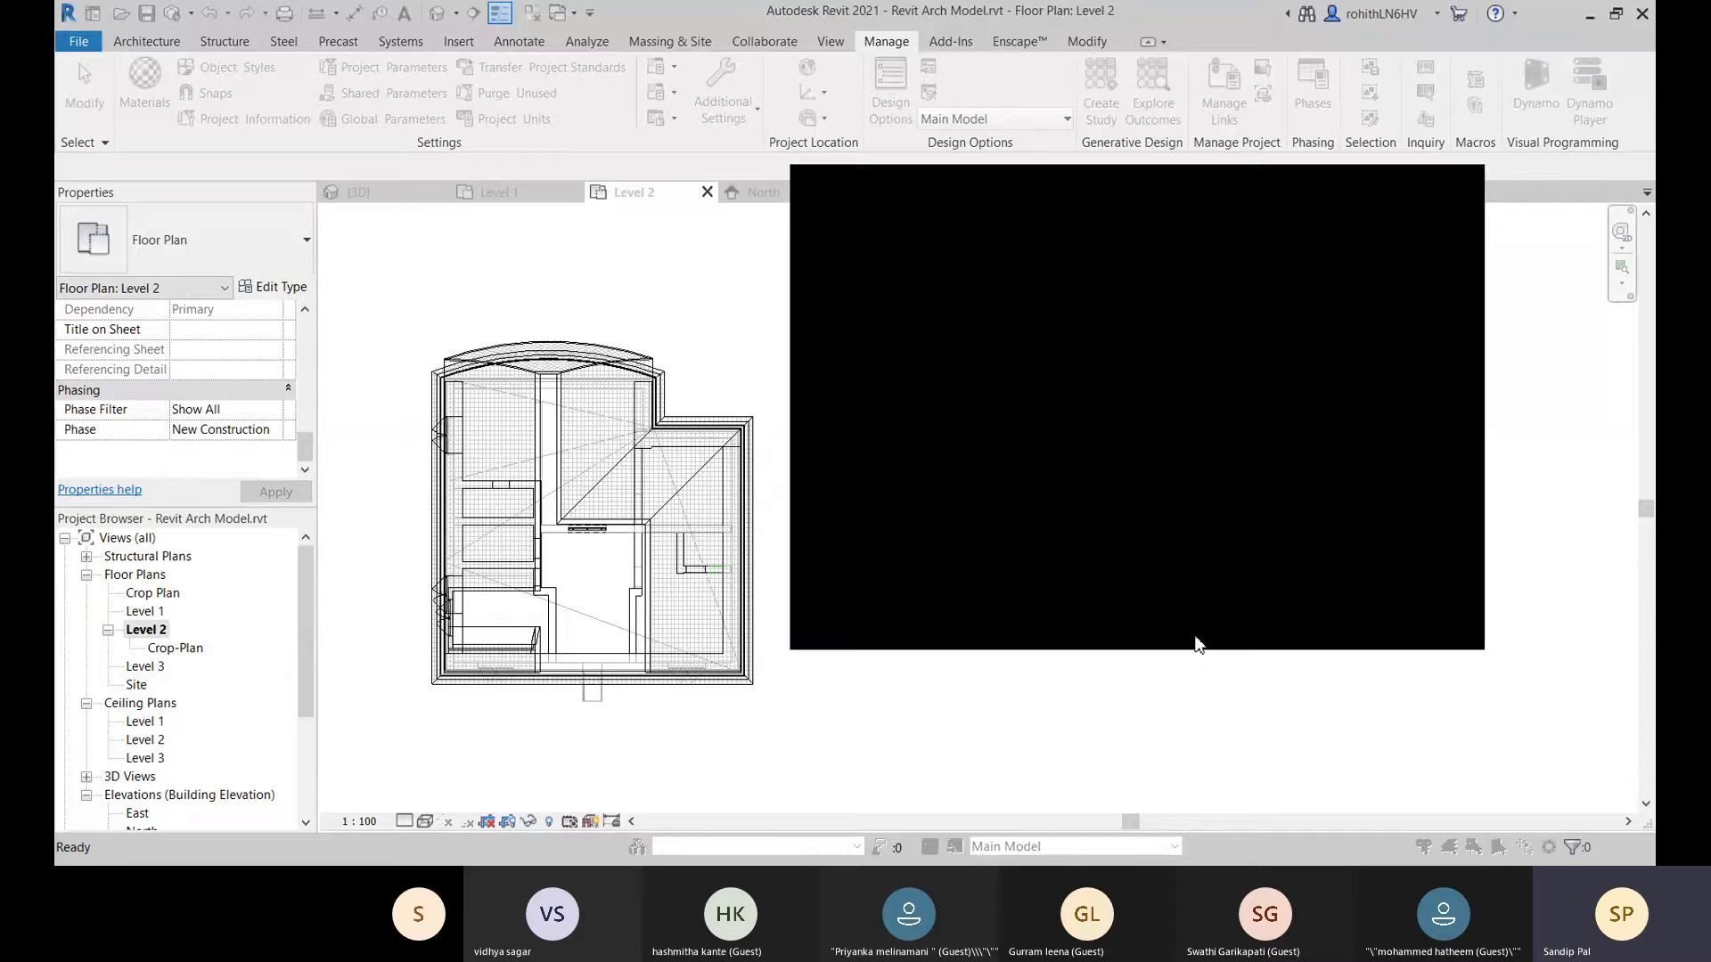
Set the Level 2 view's phase filter to Show Demo + New.
click(276, 410)
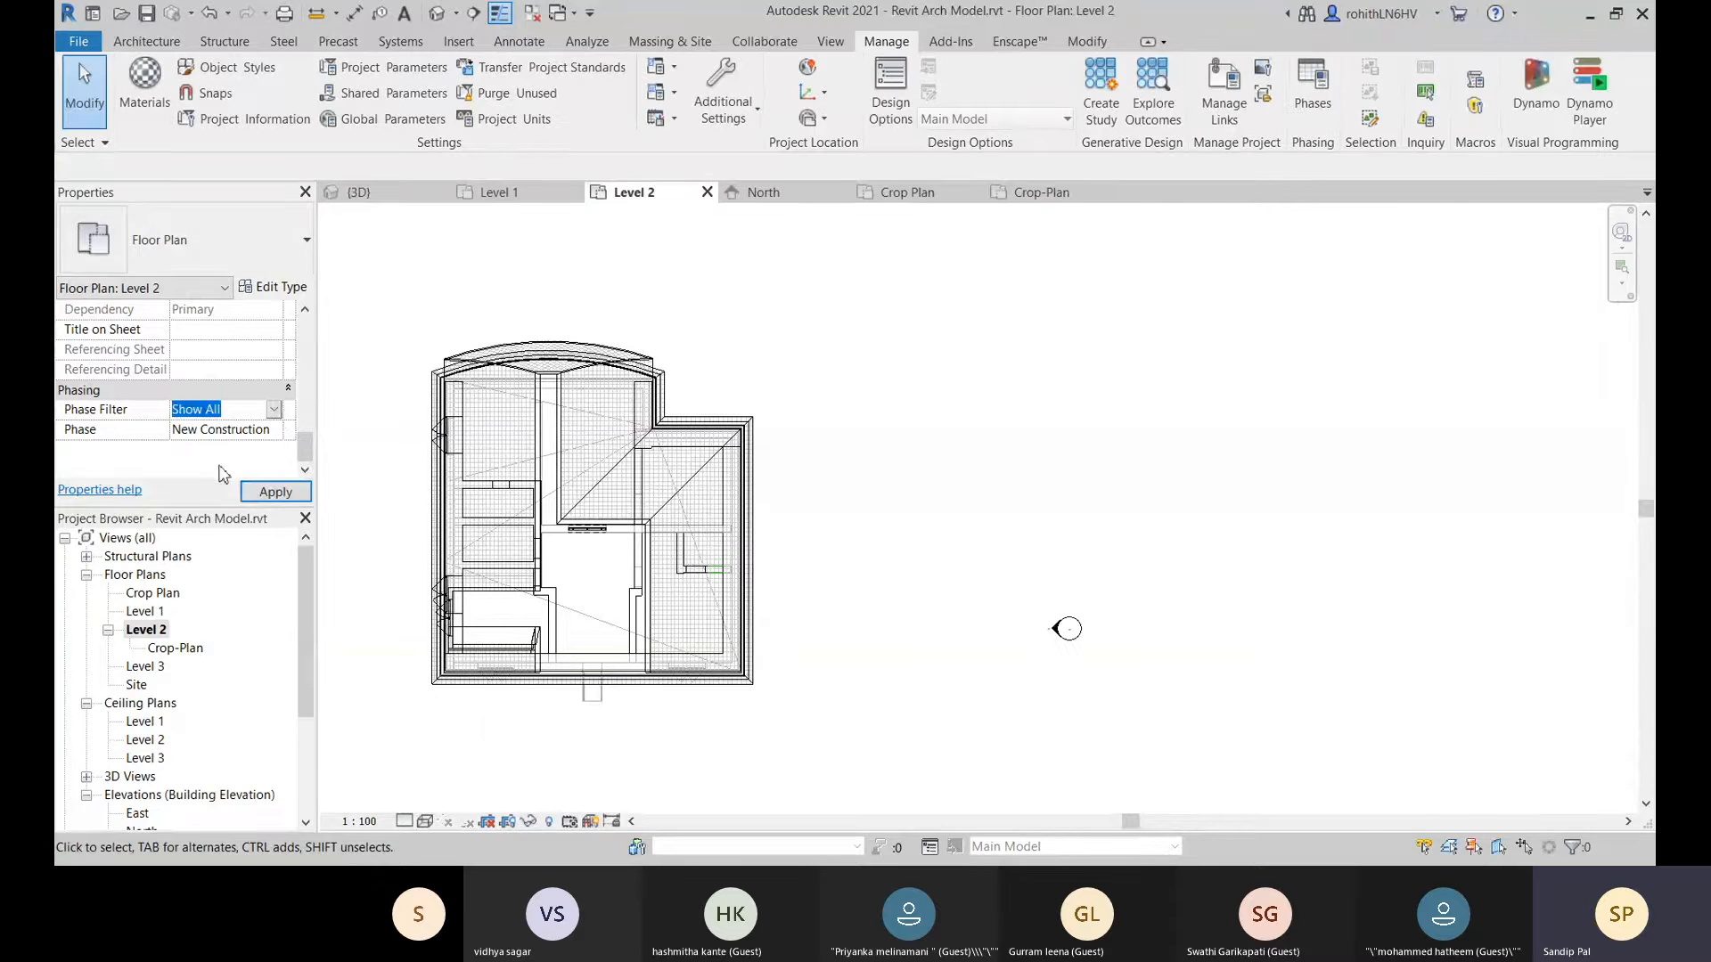
click(189, 482)
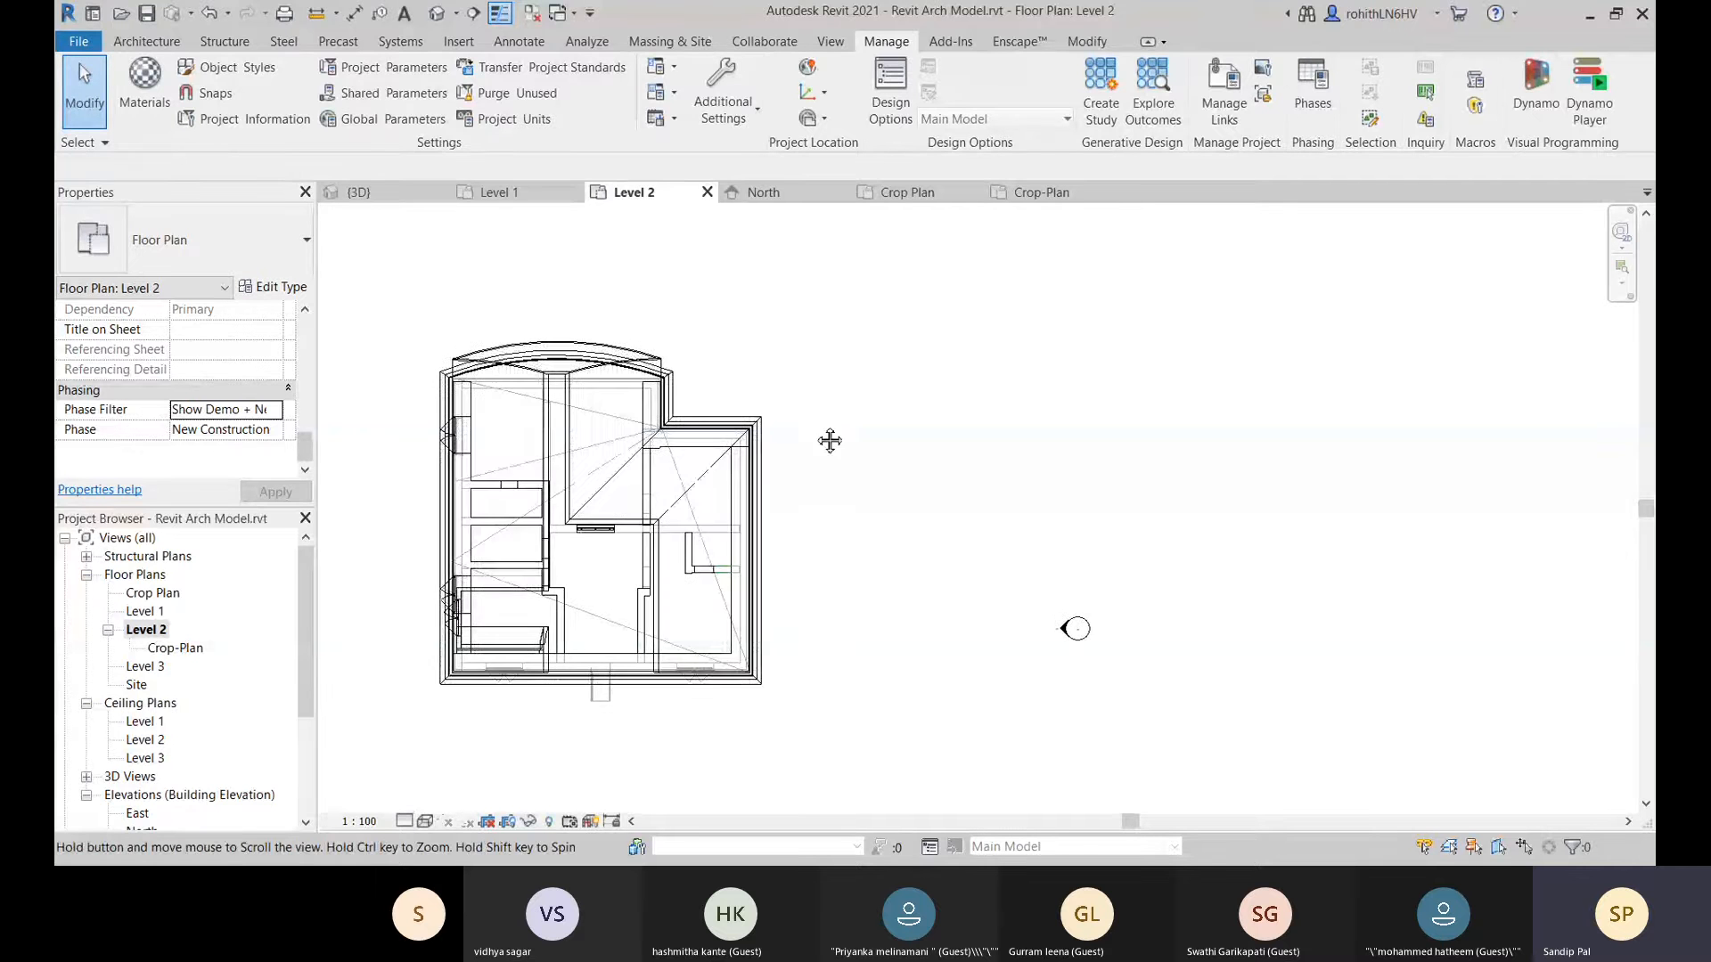
middle_drag(828, 439, 908, 443)
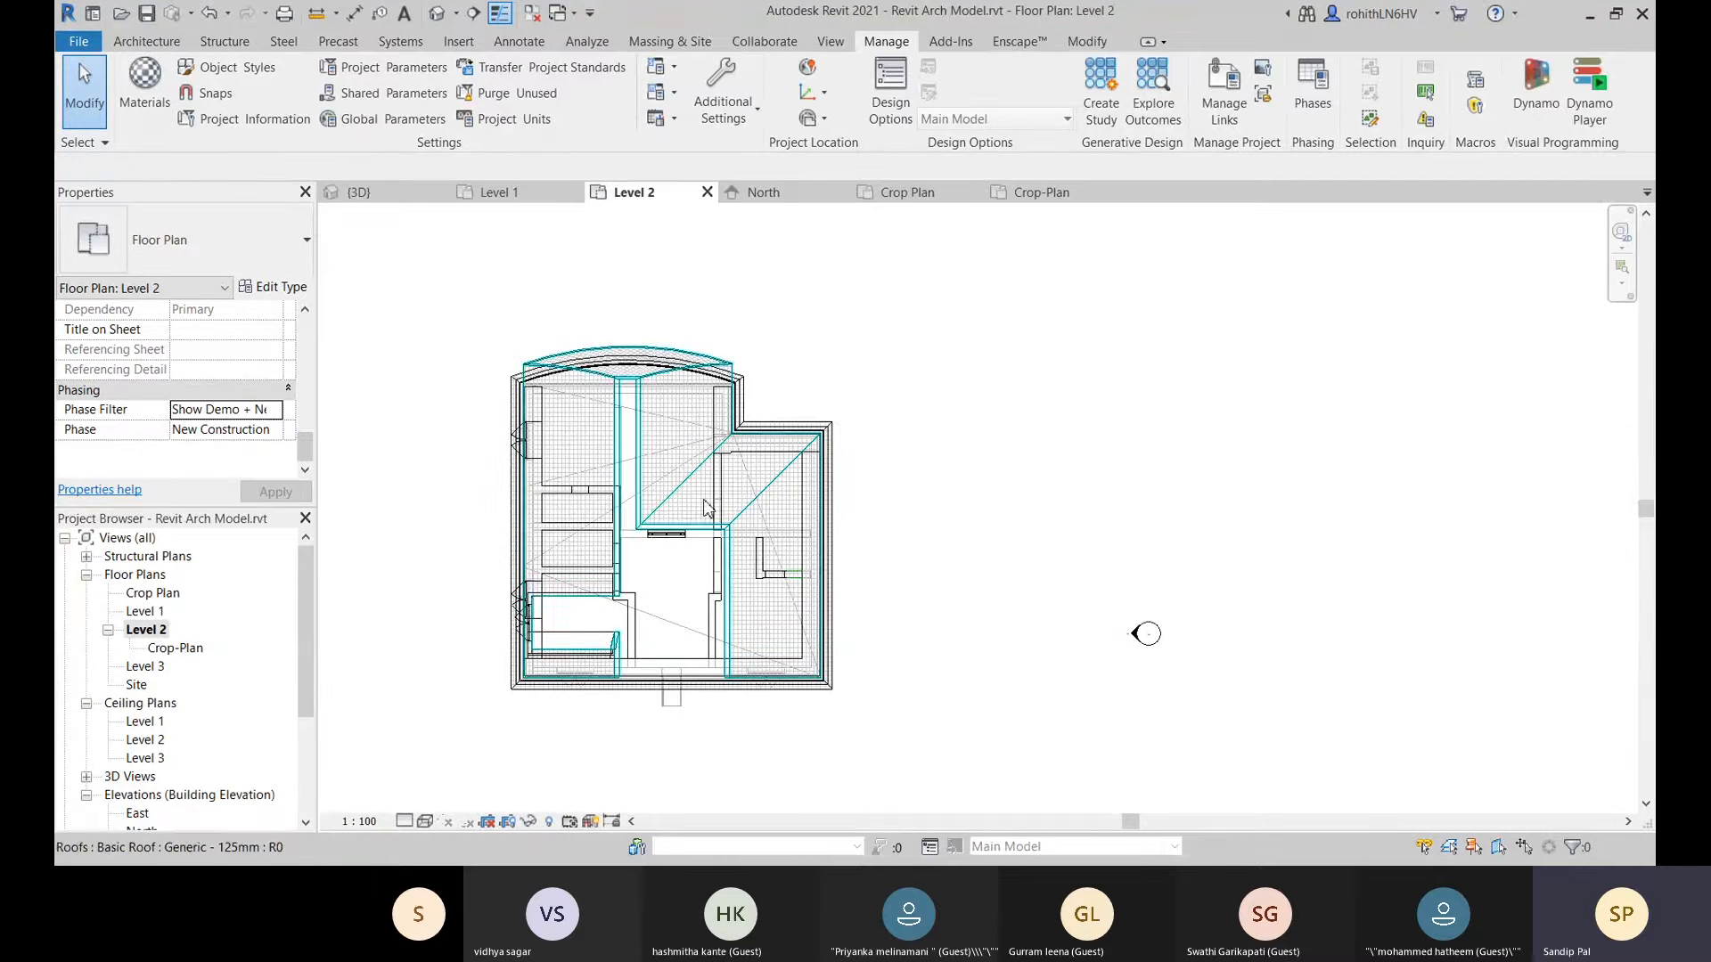
Review how the Show Demo + New phase filter treats each phase status, and accept the phasing settings.
click(1311, 102)
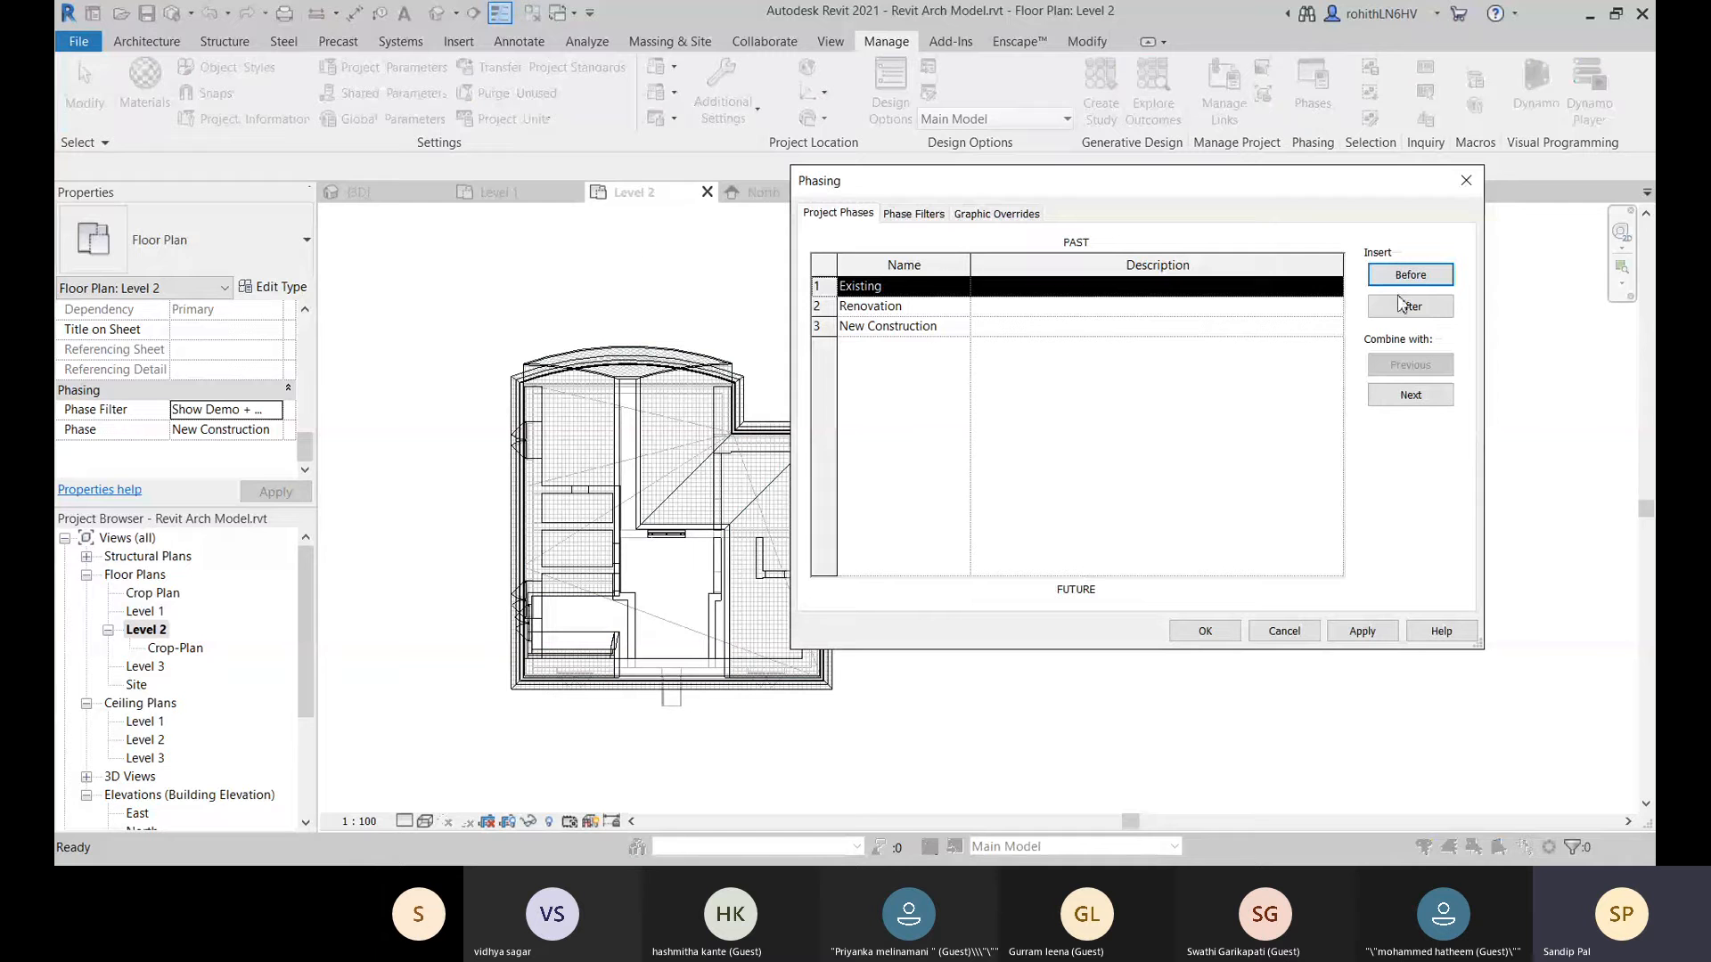
click(893, 215)
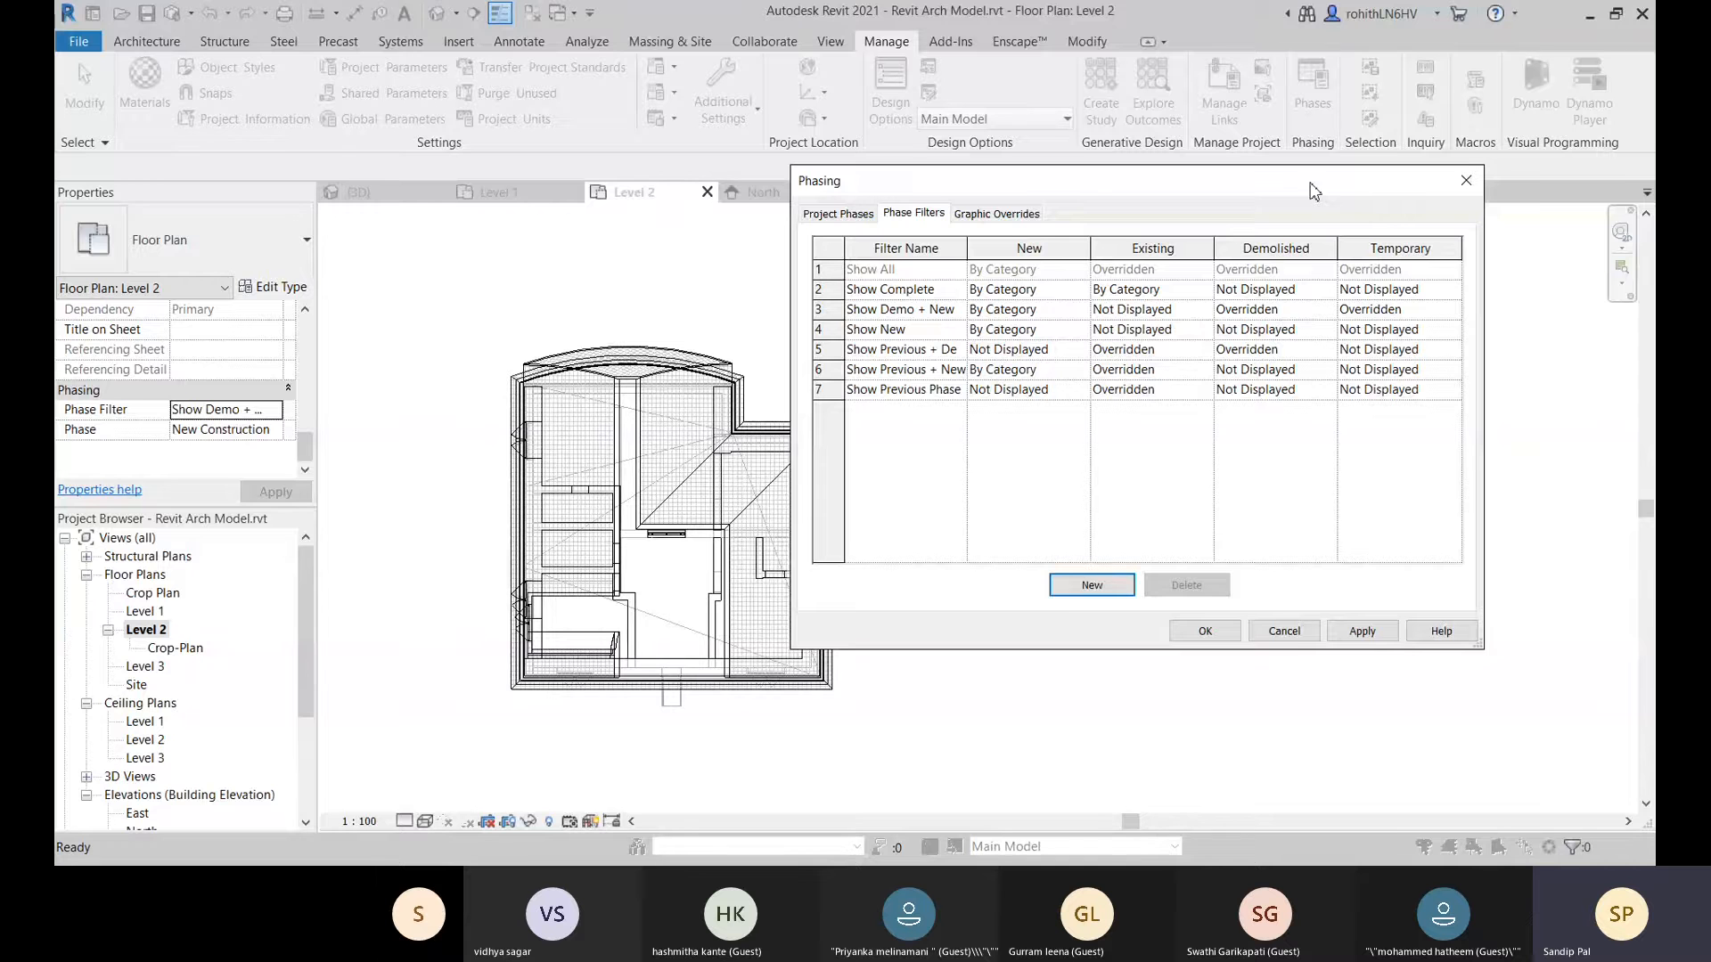
drag(1310, 189, 1361, 183)
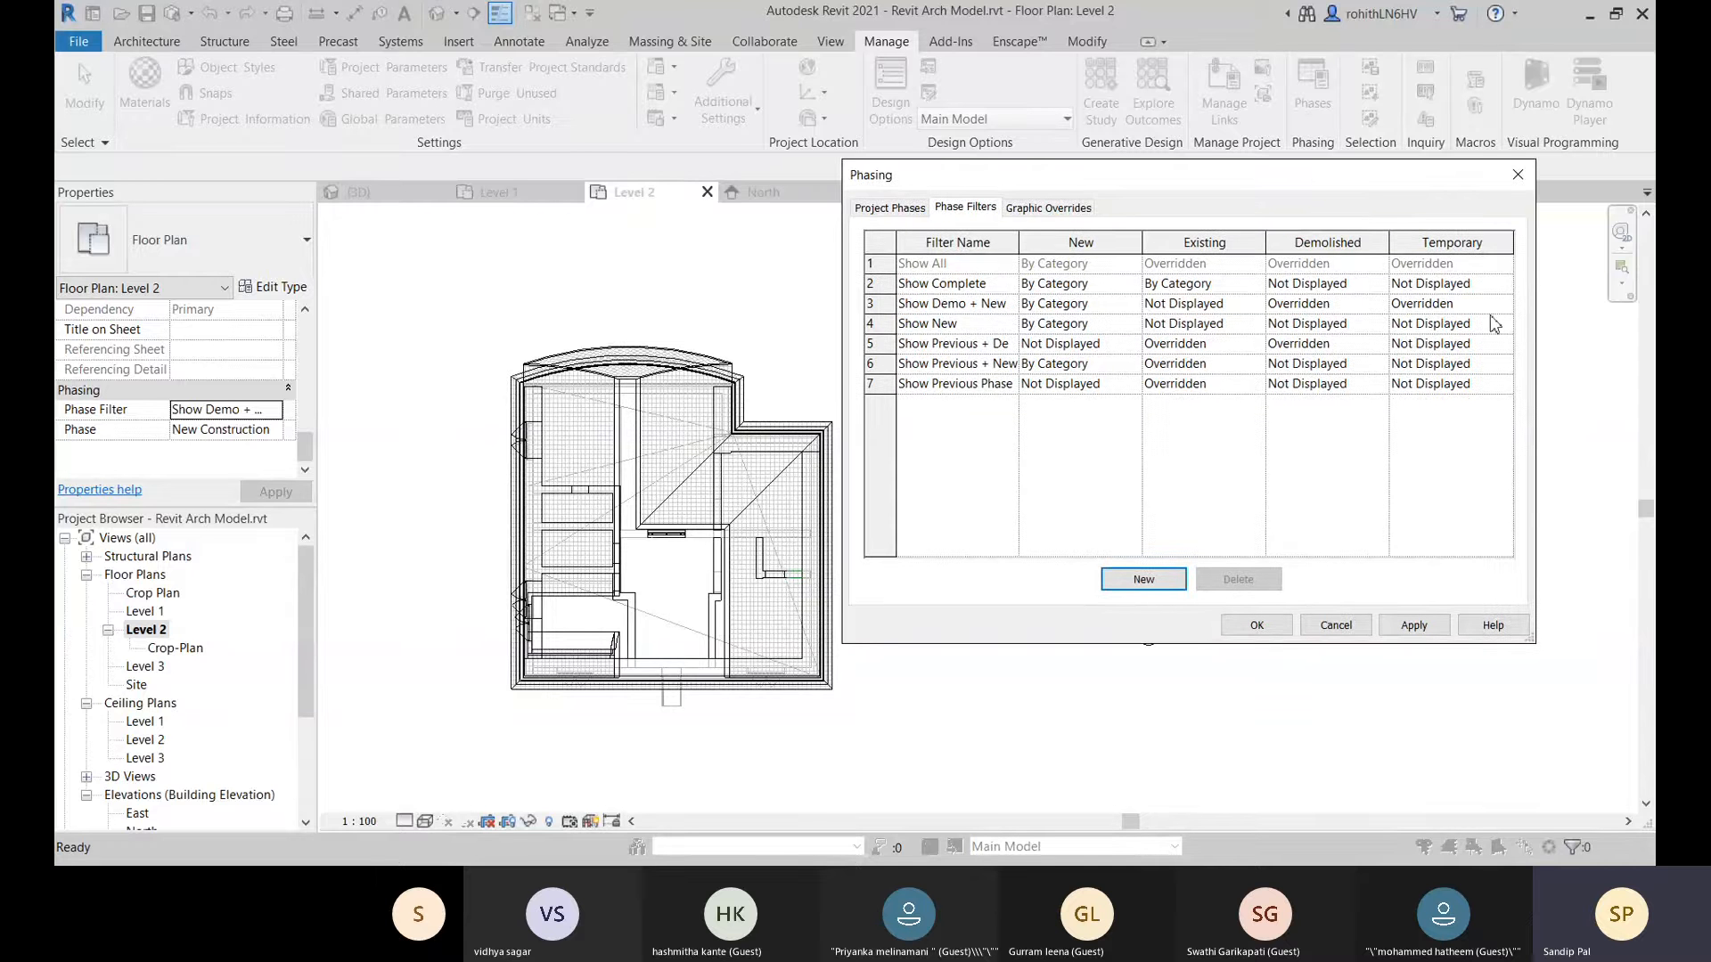
click(1414, 629)
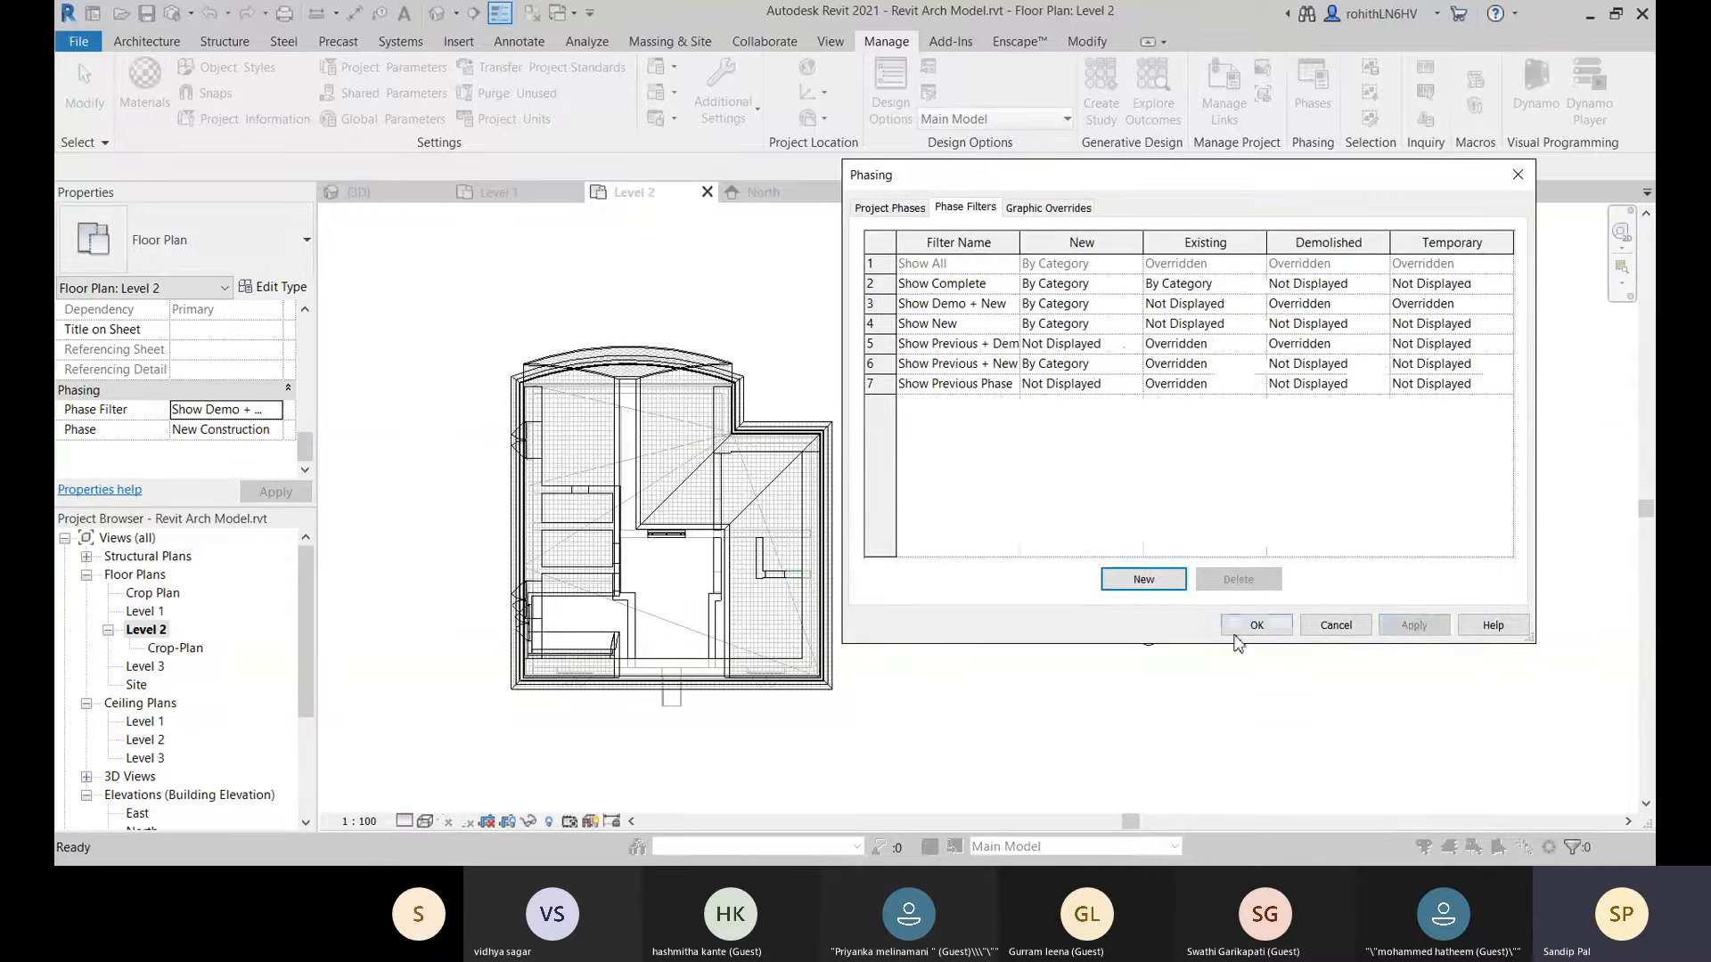
click(1234, 630)
middle_drag(865, 623, 878, 610)
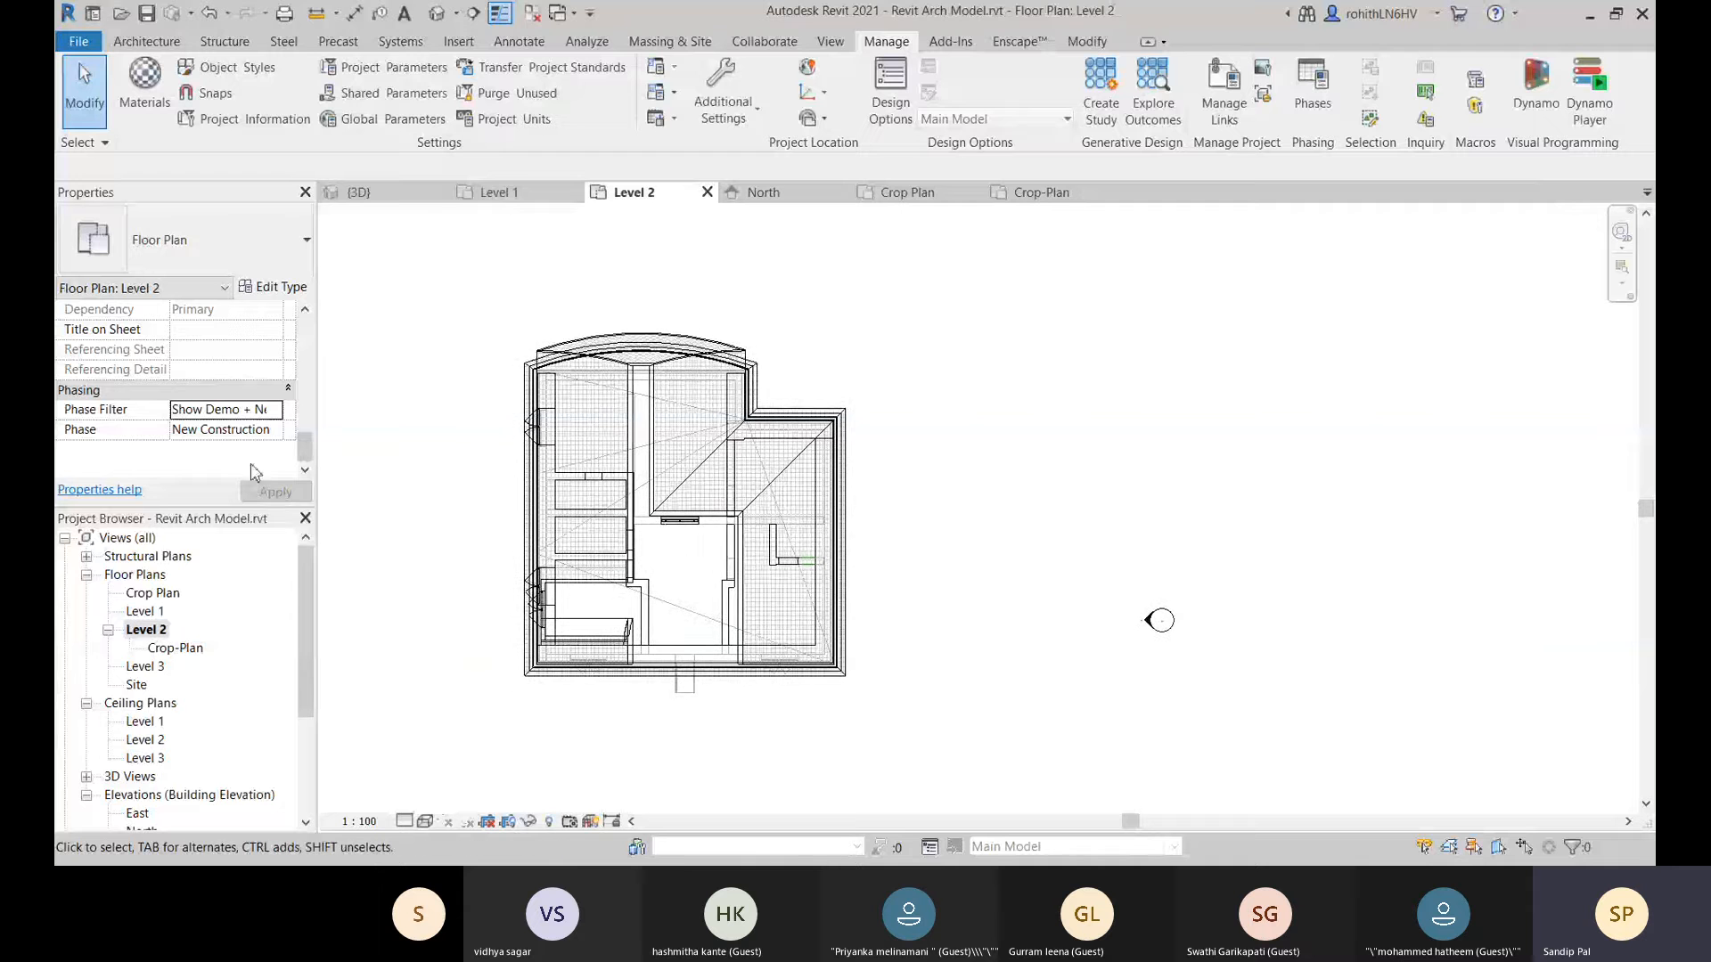
Set the Level 2 view's phase filter to Show New and look over the plan.
click(279, 416)
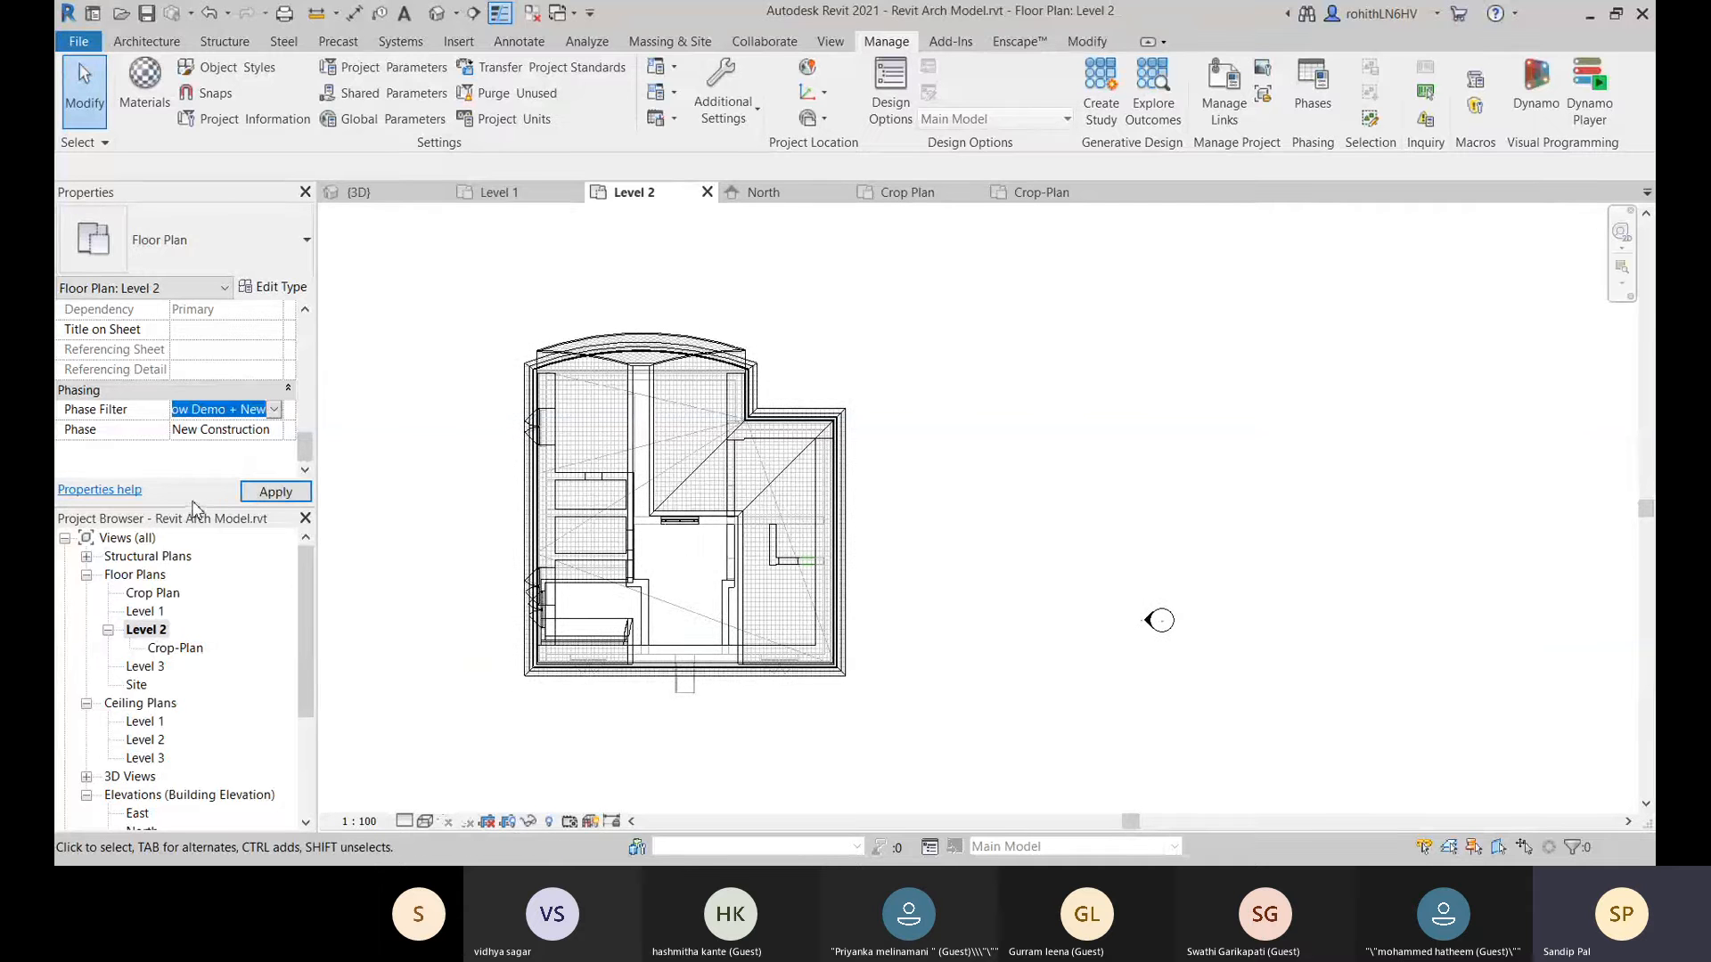
key(Down)
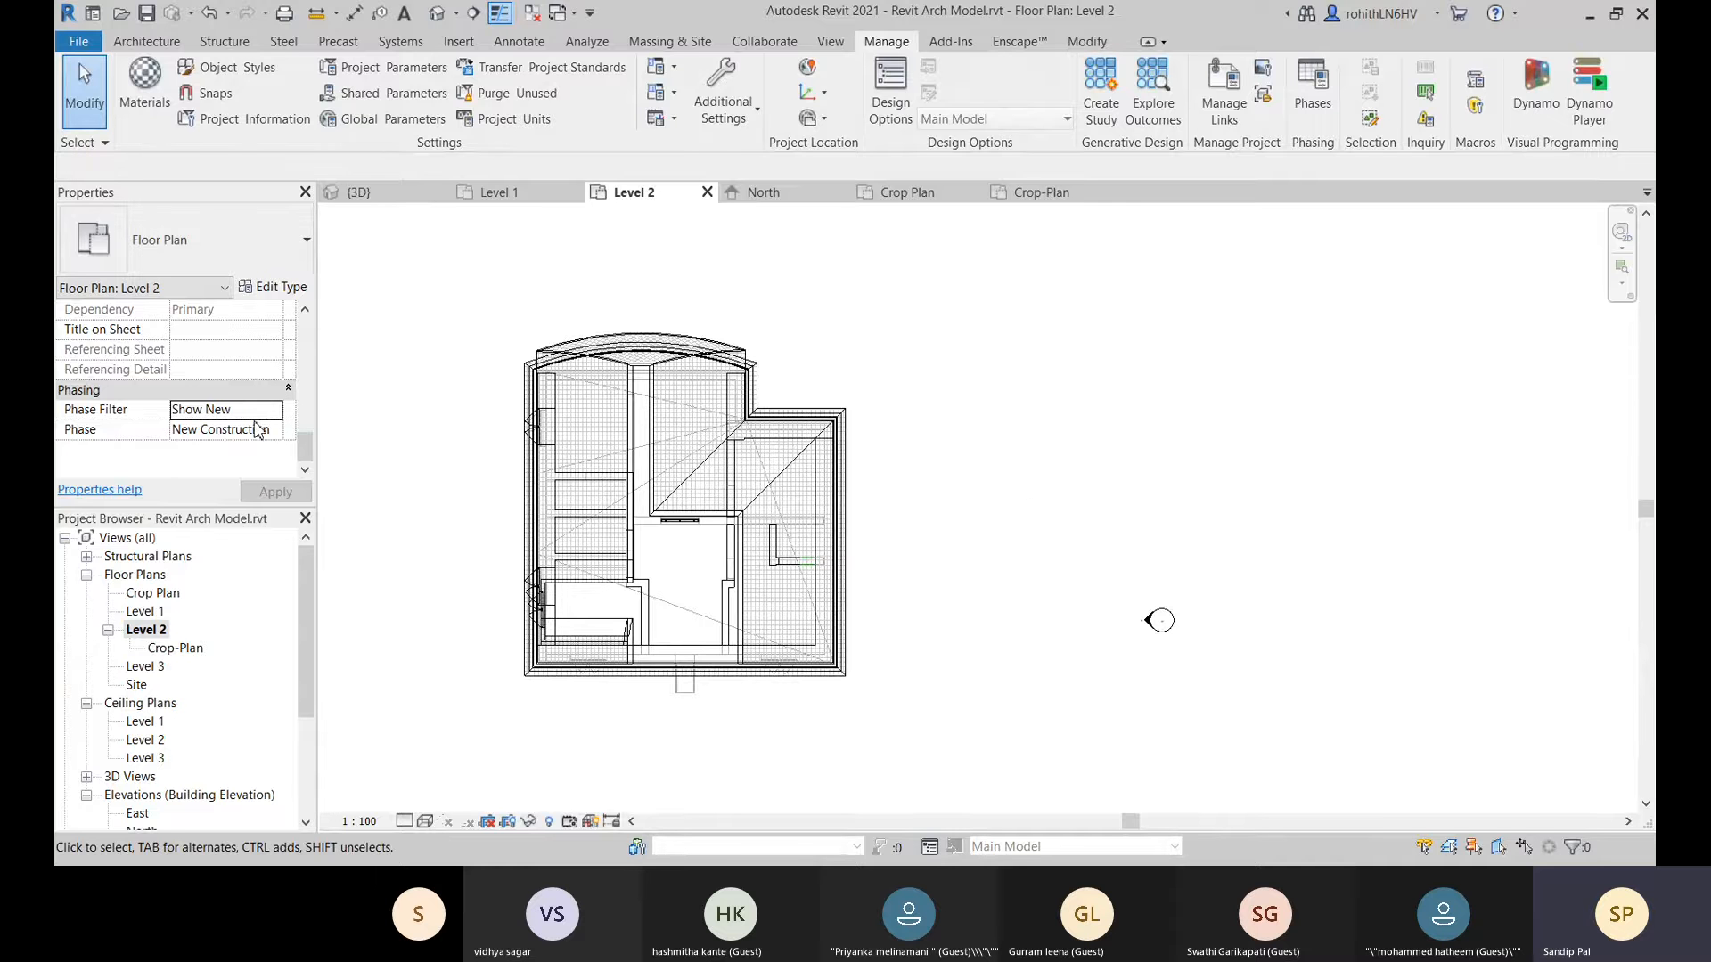
scroll(673, 394, up, 2)
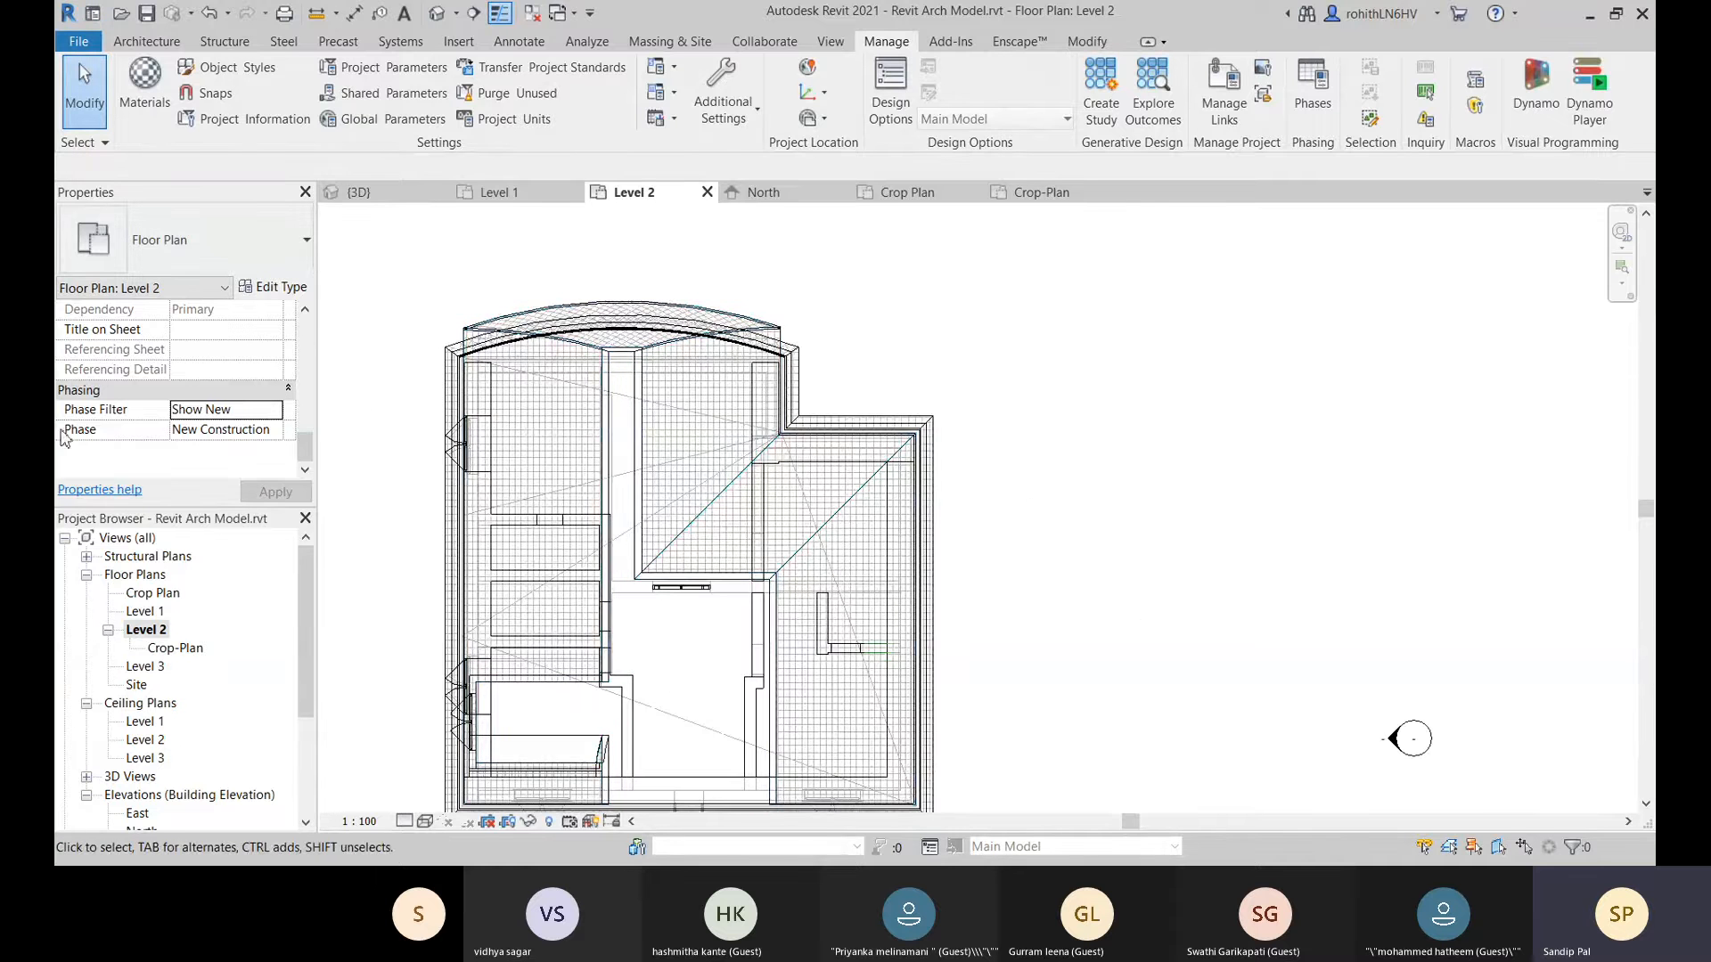
scroll(919, 494, down, 2)
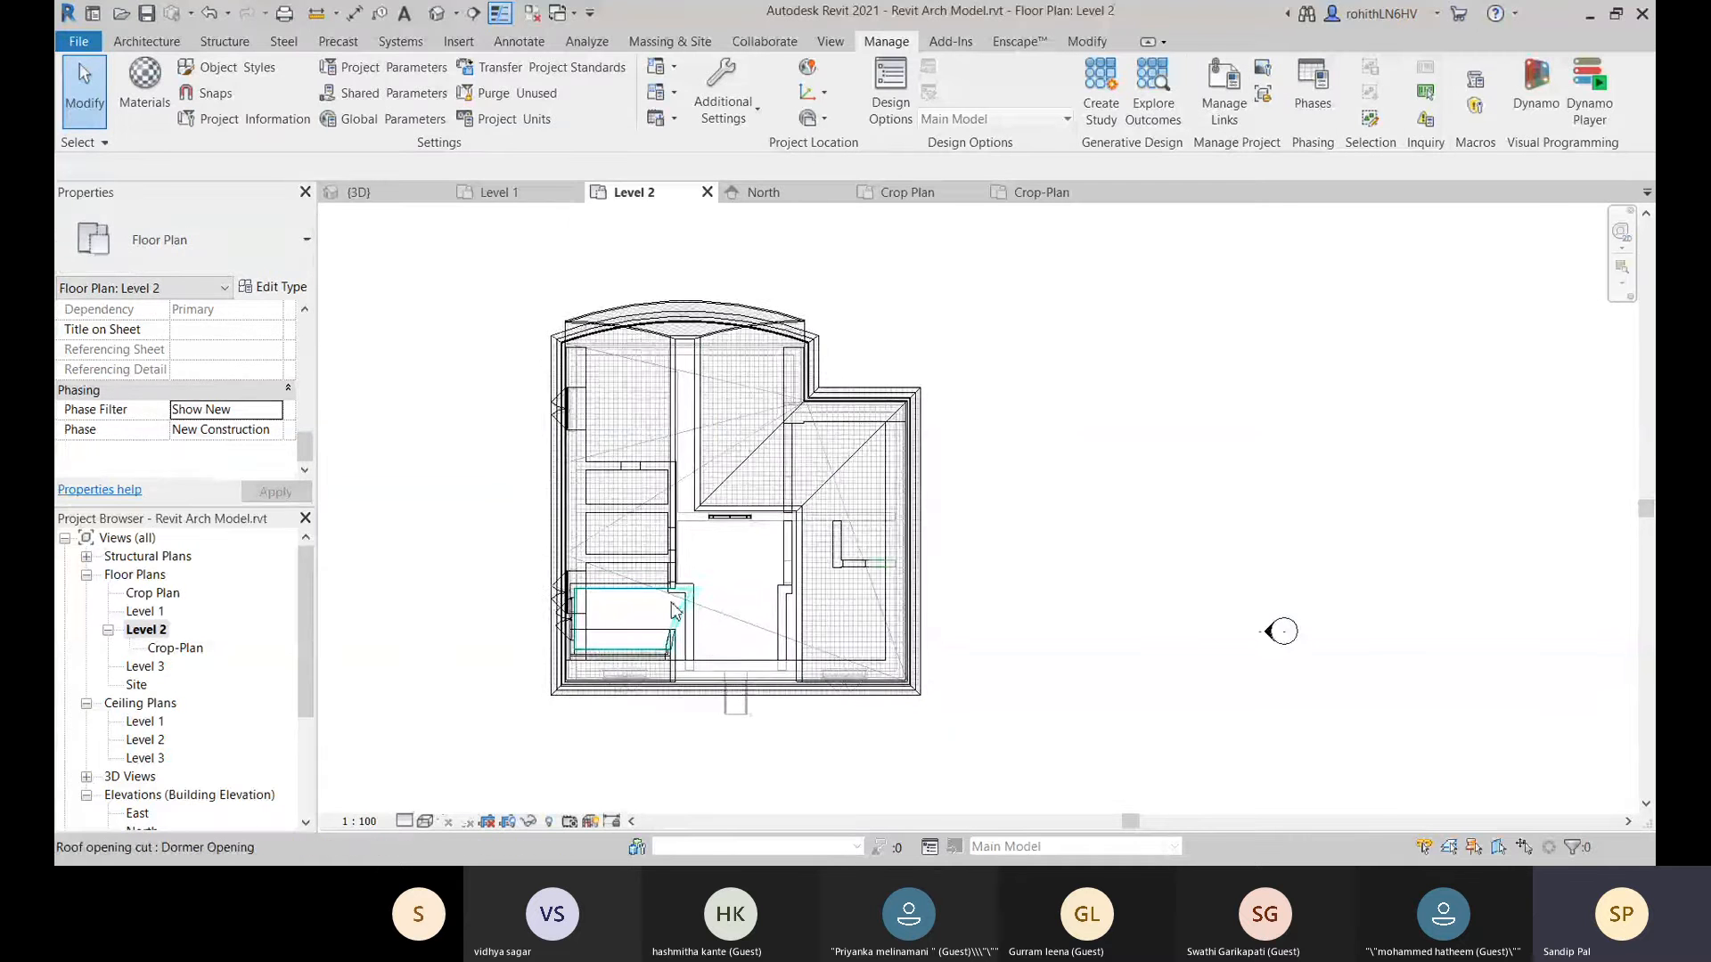
Set Phase Demolished to New Construction for the vertical Int Wall - 400 wall on the left side of the lower central room.
scroll(713, 678, up, 2)
click(707, 656)
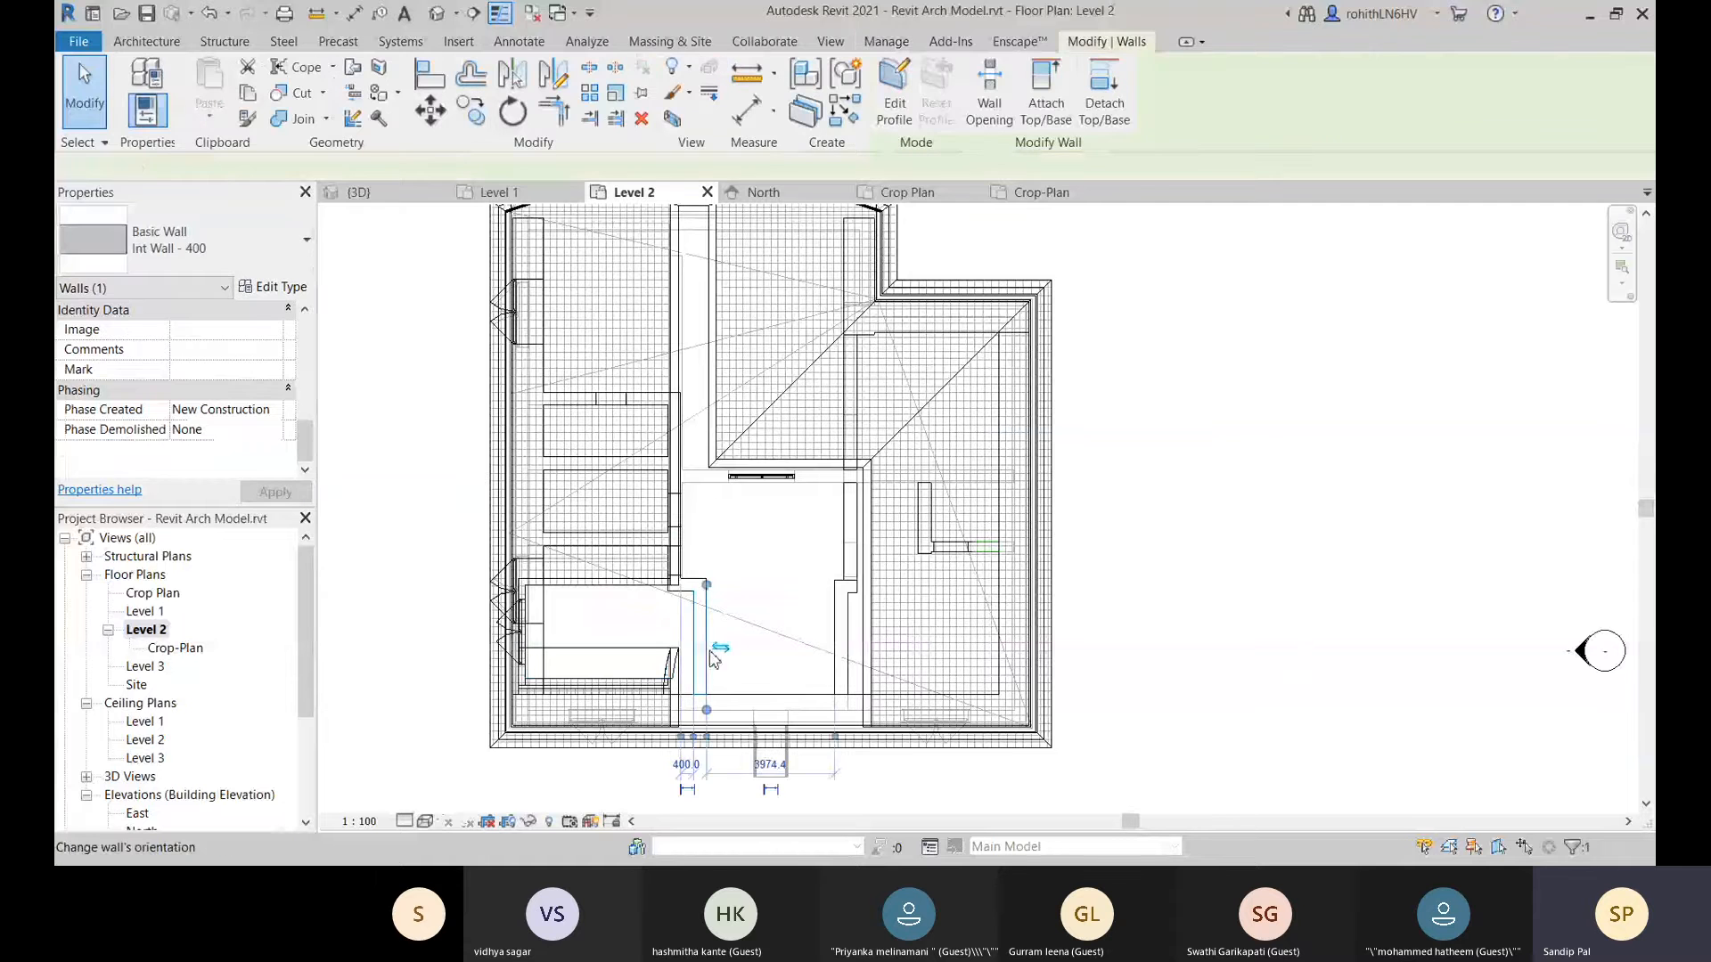
click(277, 431)
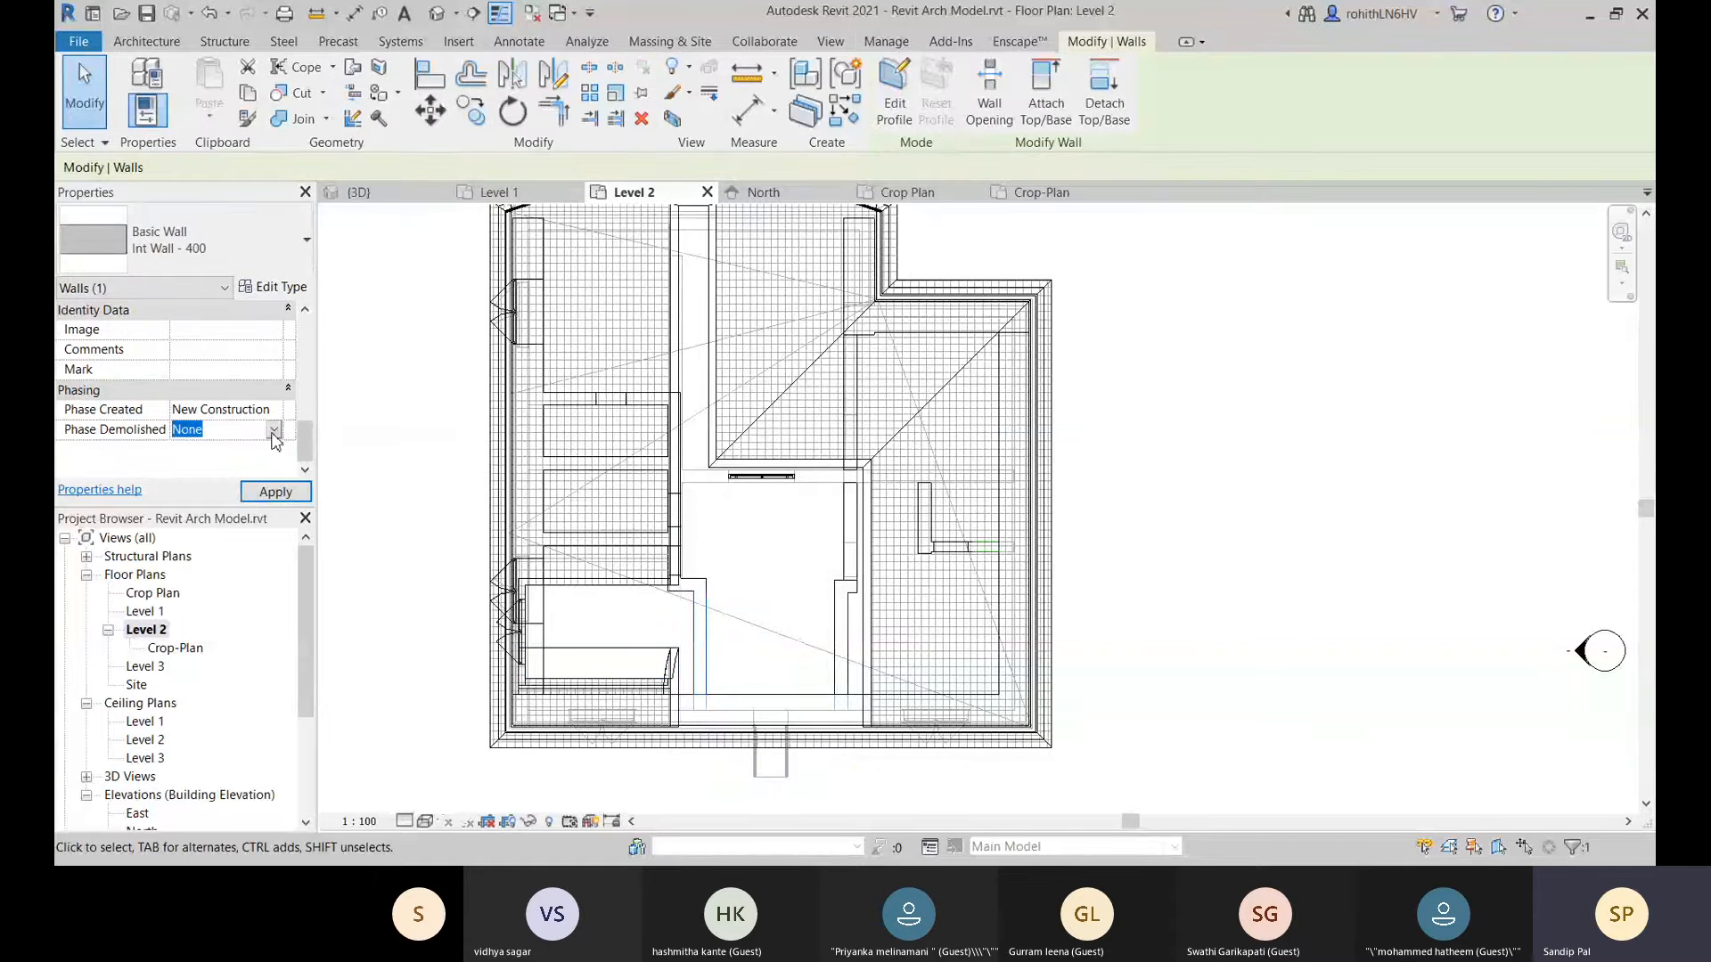
click(214, 488)
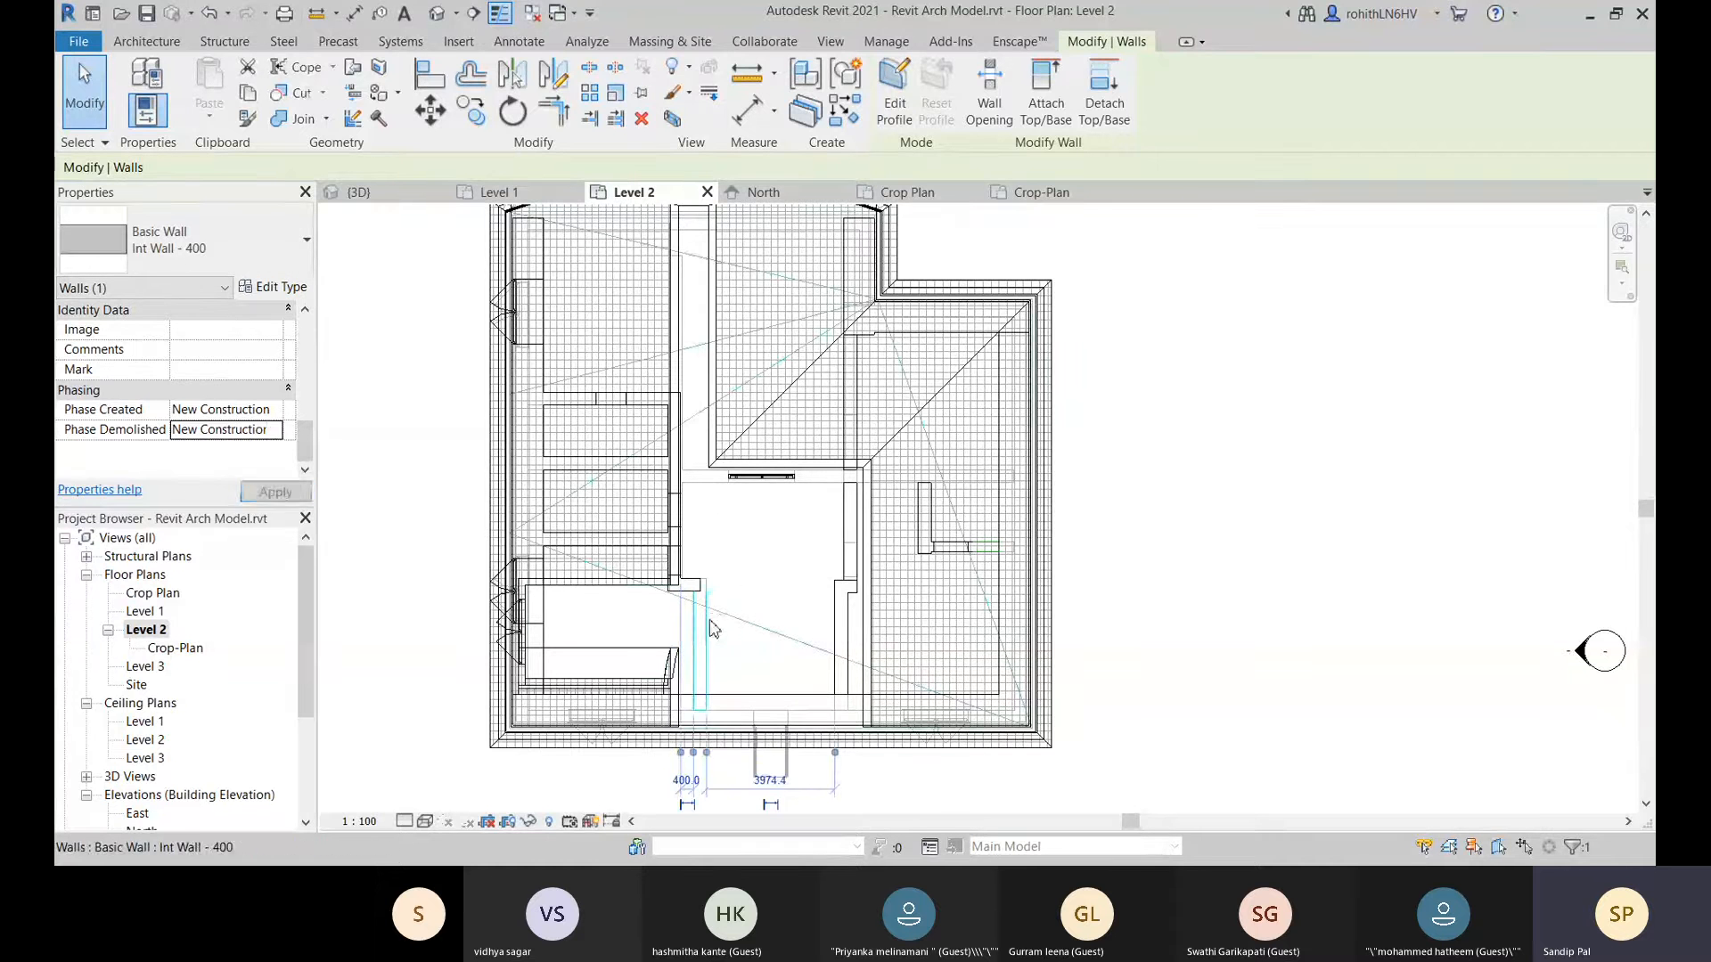
key(Escape)
middle_drag(841, 571, 869, 486)
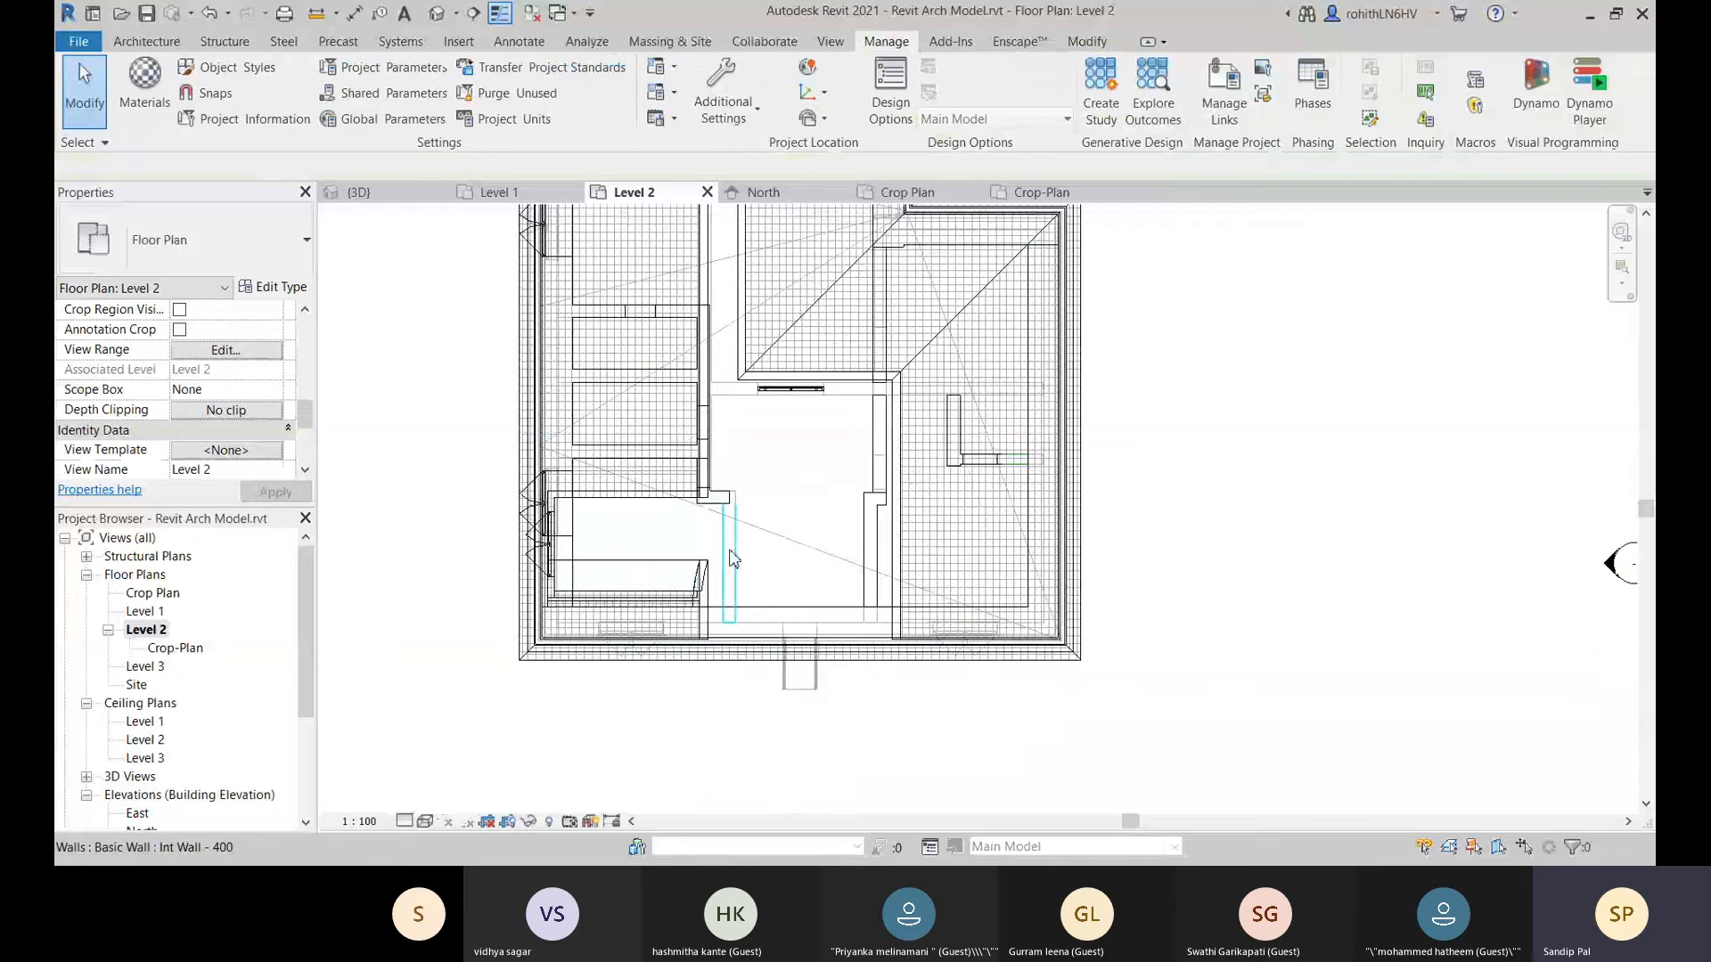
Review how each phase filter treats new, existing, demolished and temporary elements in the project's phasing settings.
scroll(201, 430, down, 3)
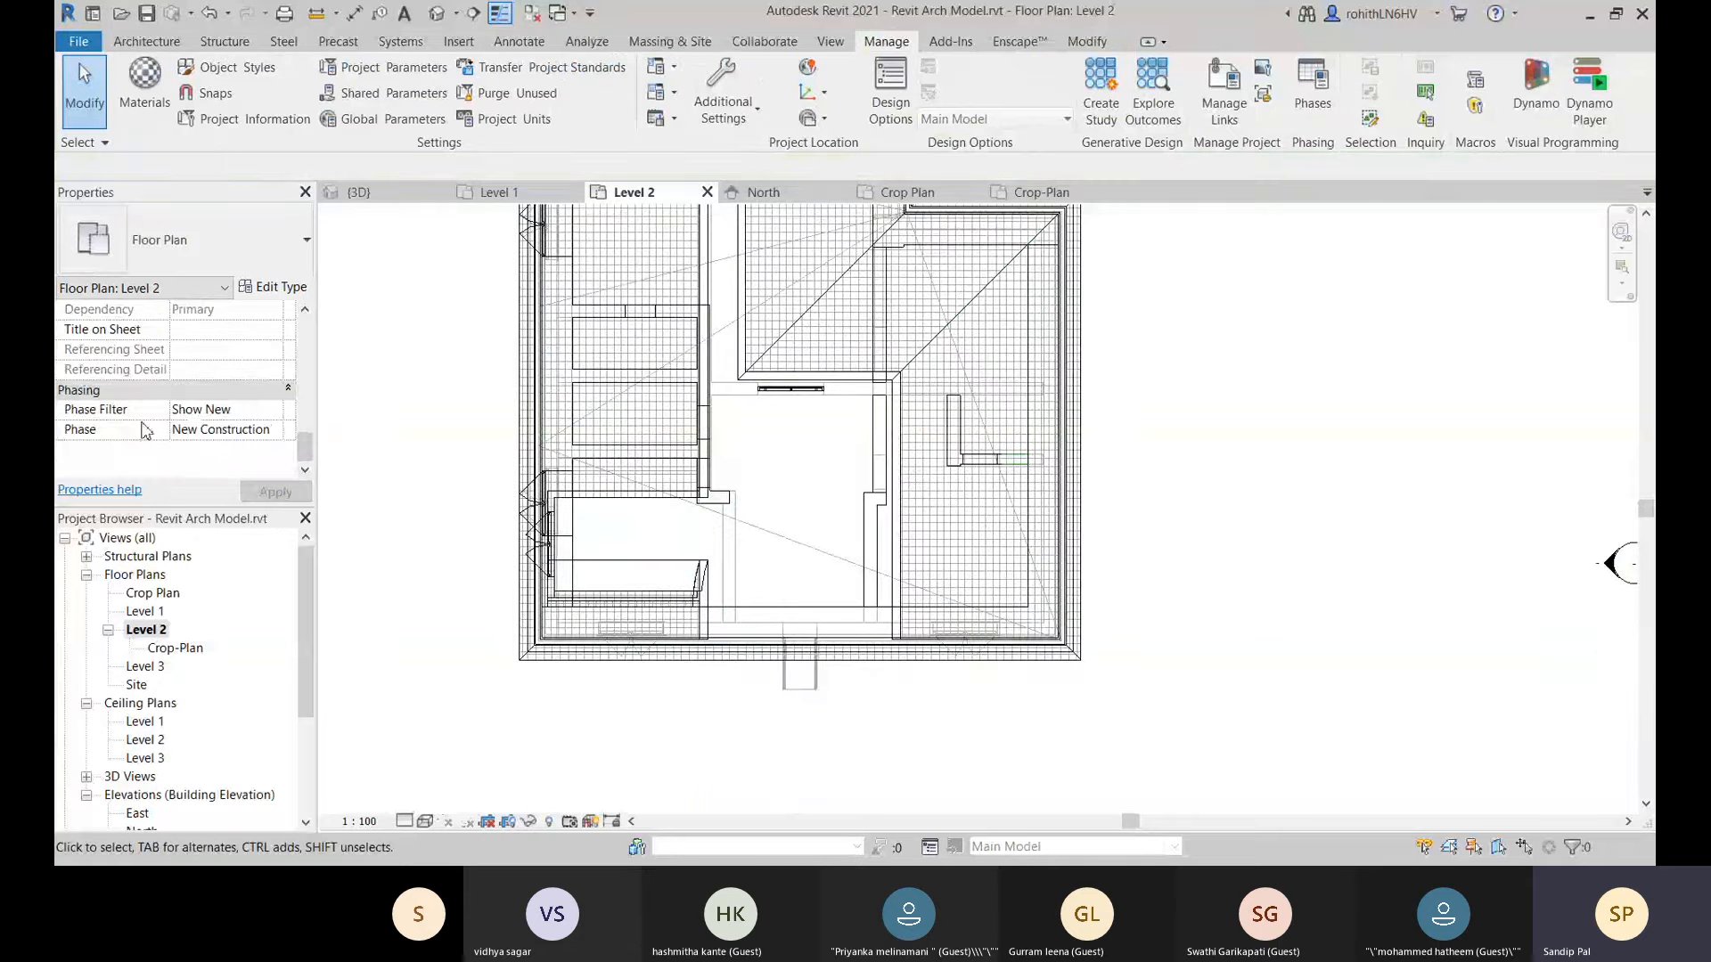
click(279, 412)
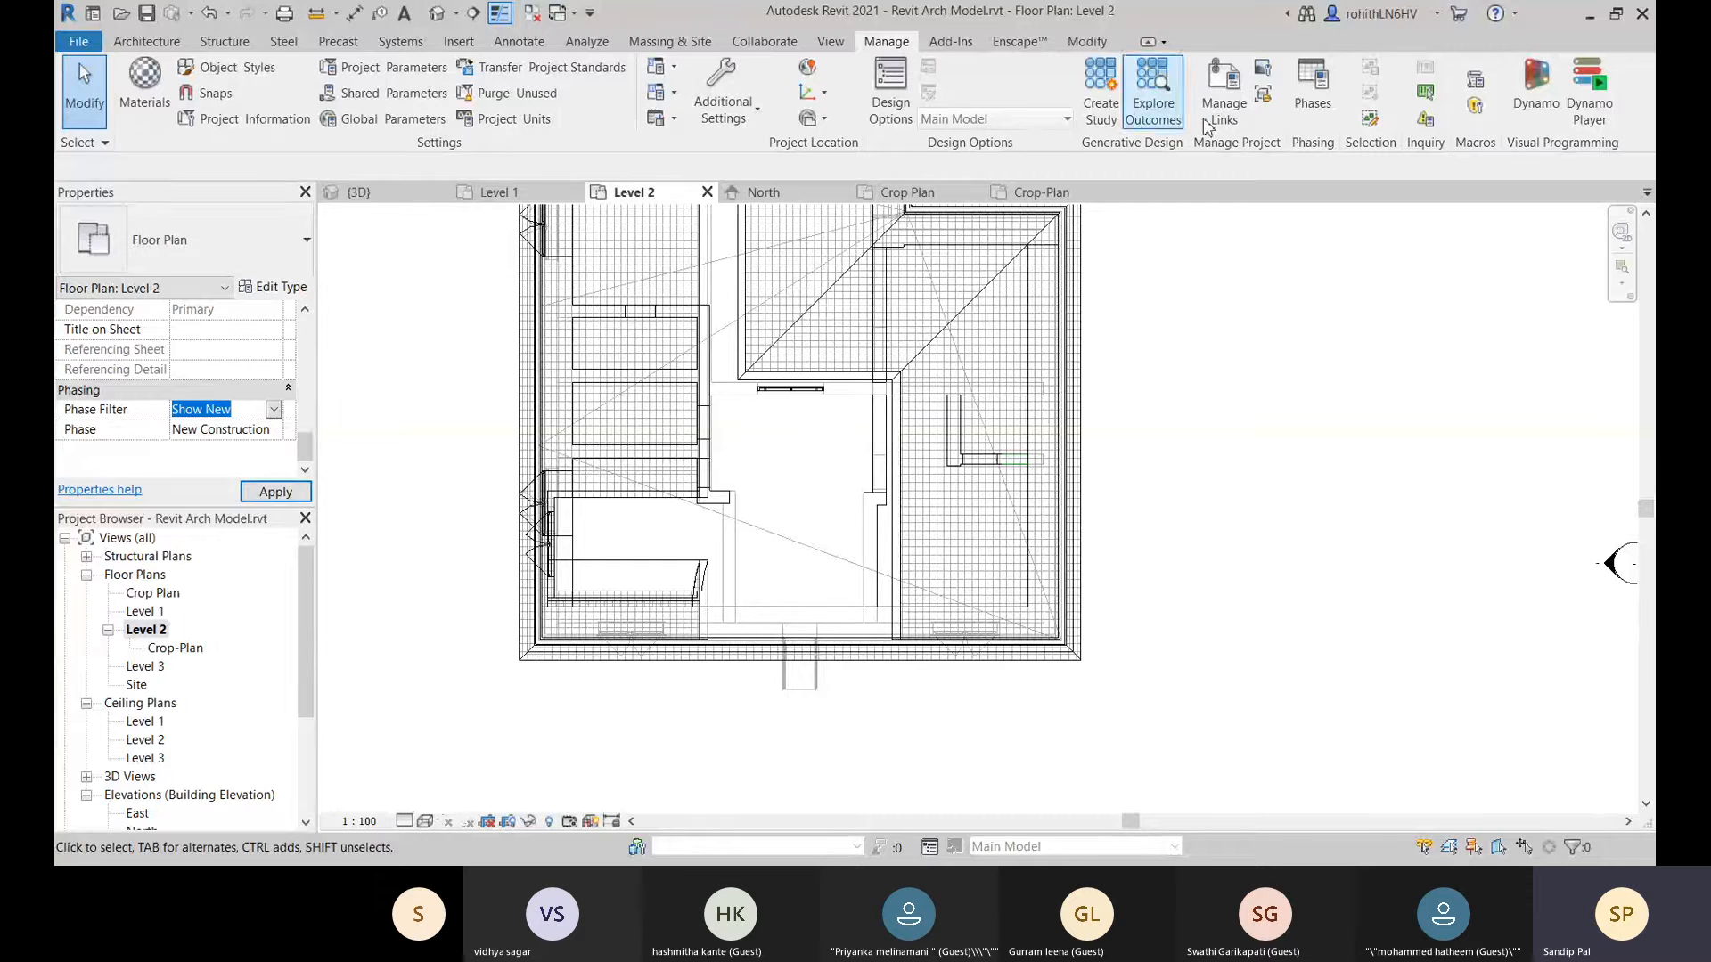
click(1311, 98)
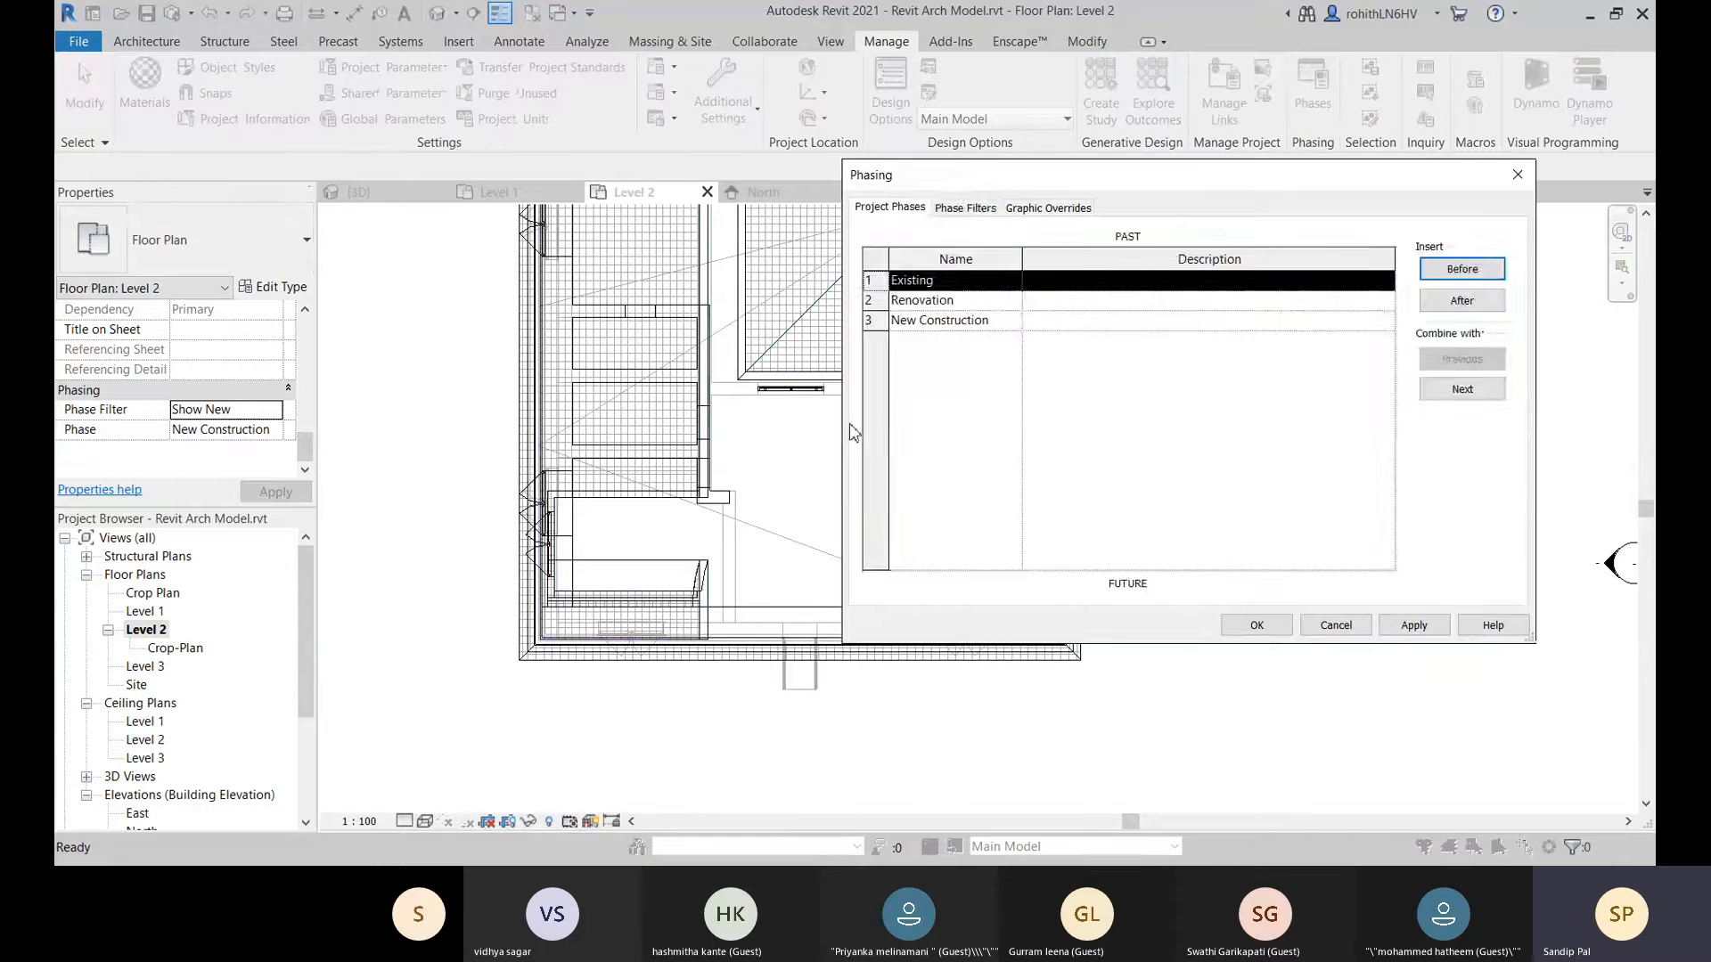
click(971, 207)
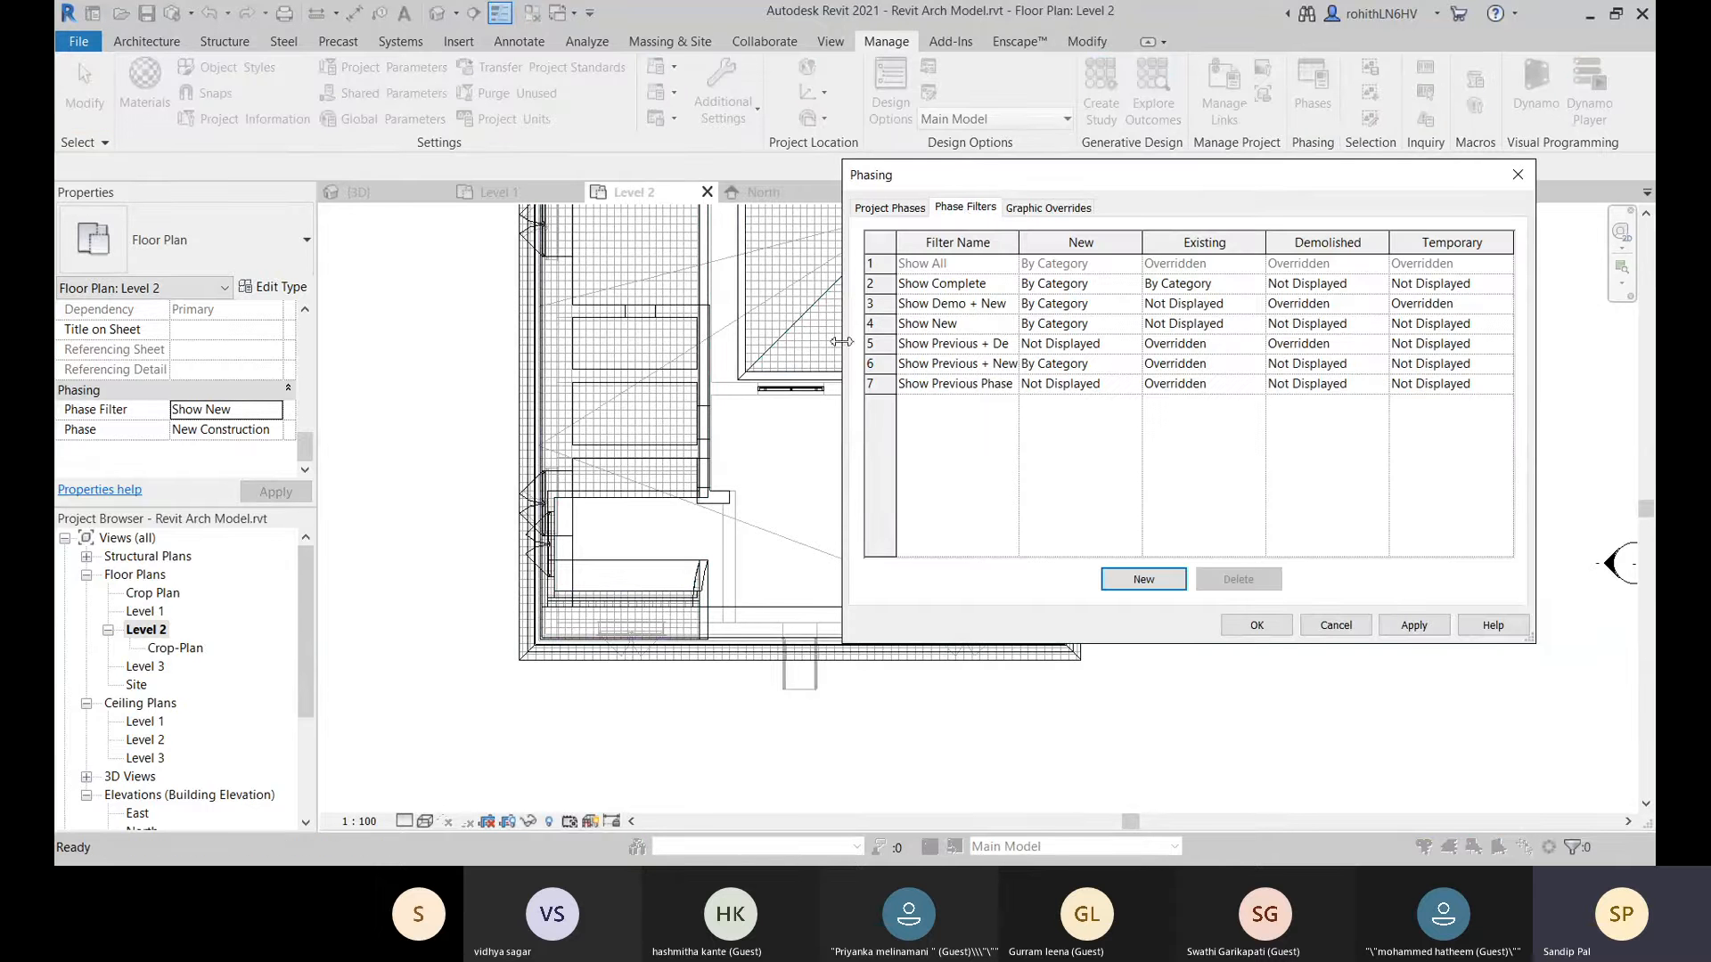
drag(1244, 174, 1159, 187)
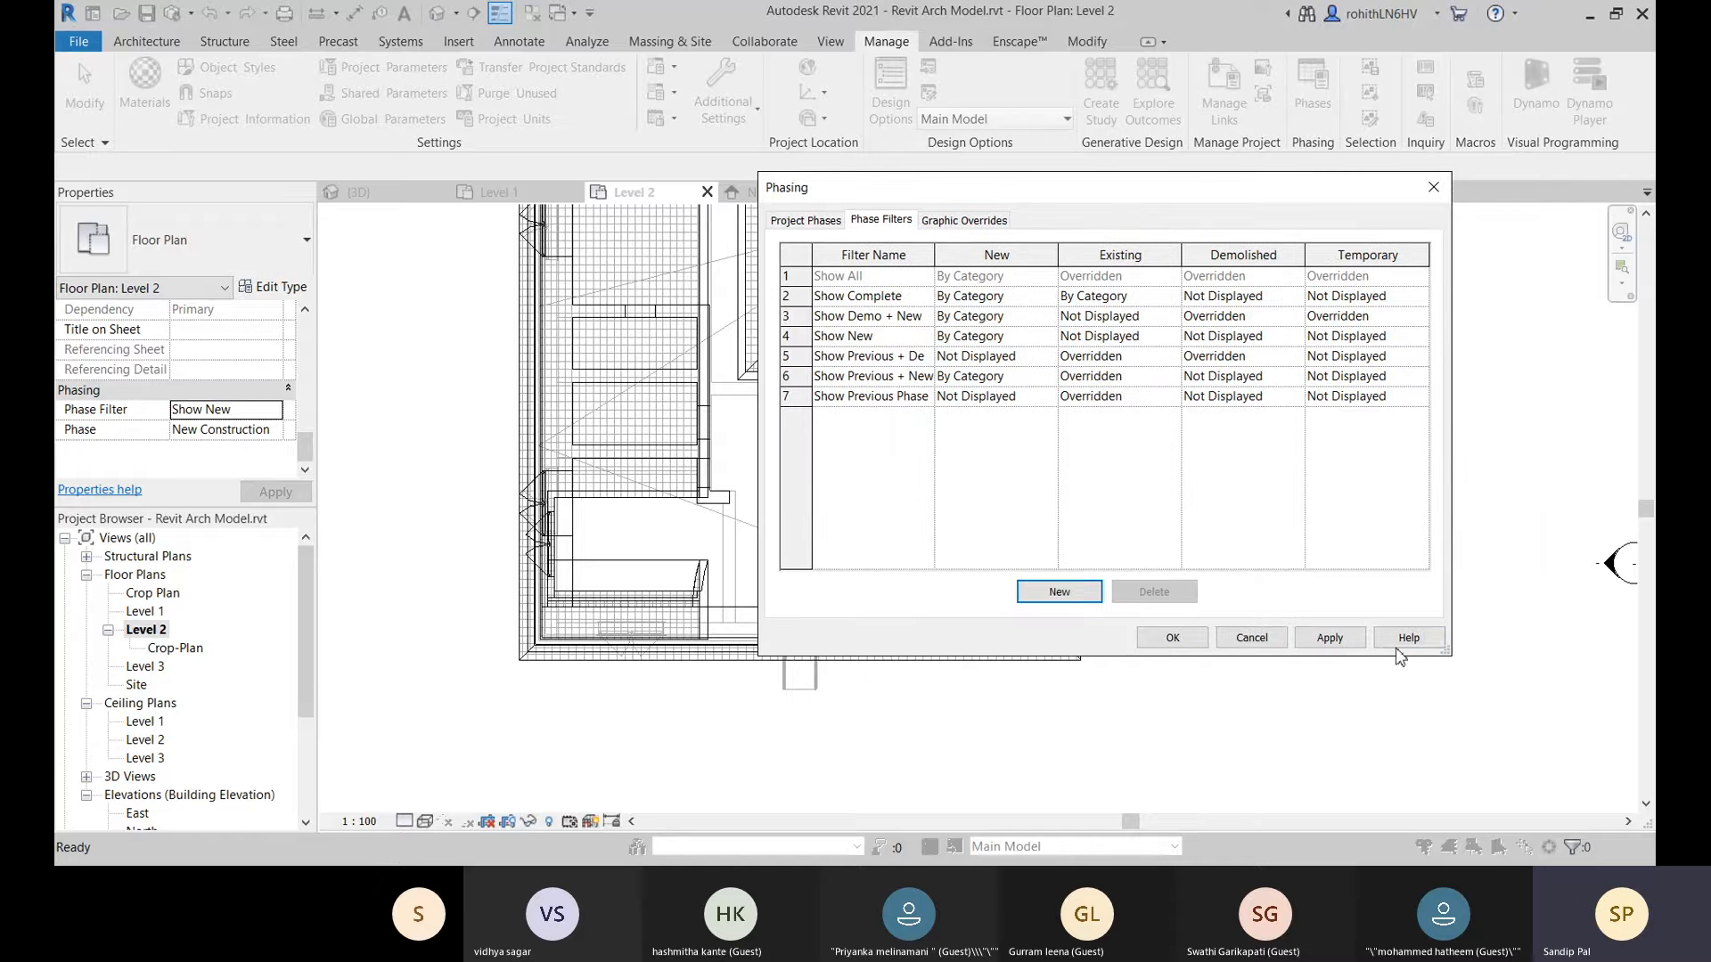
click(1330, 638)
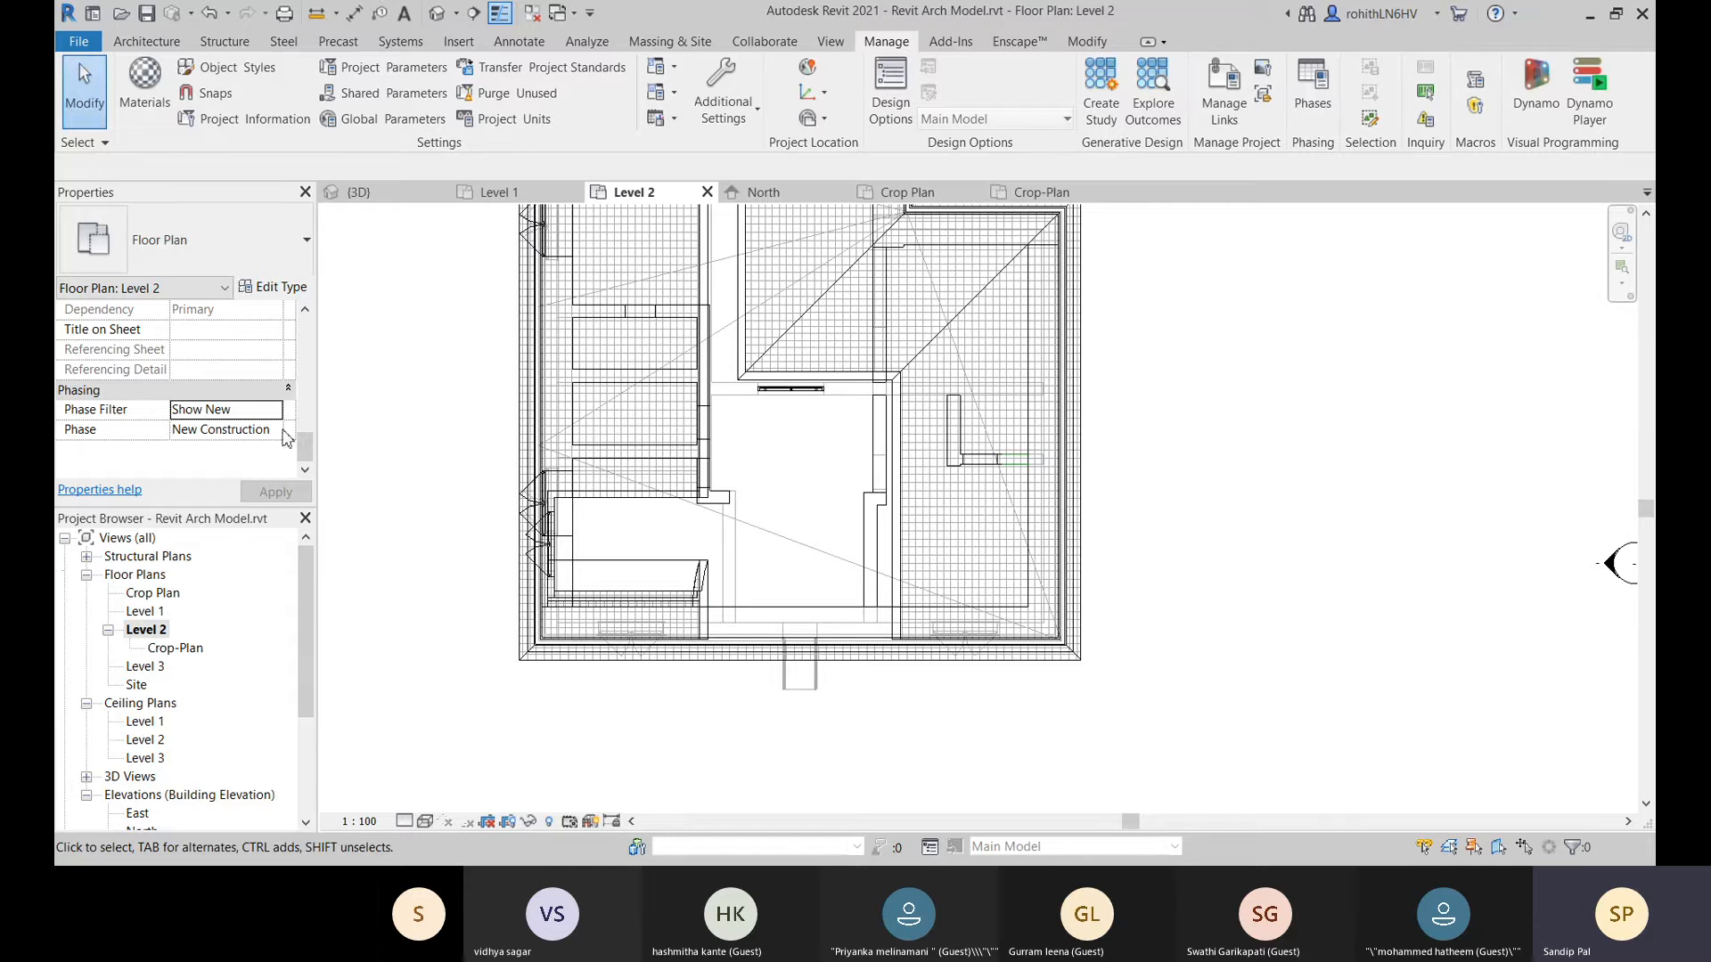
Set the Level 2 view's phase filter to Show Complete and look over the plan.
click(280, 412)
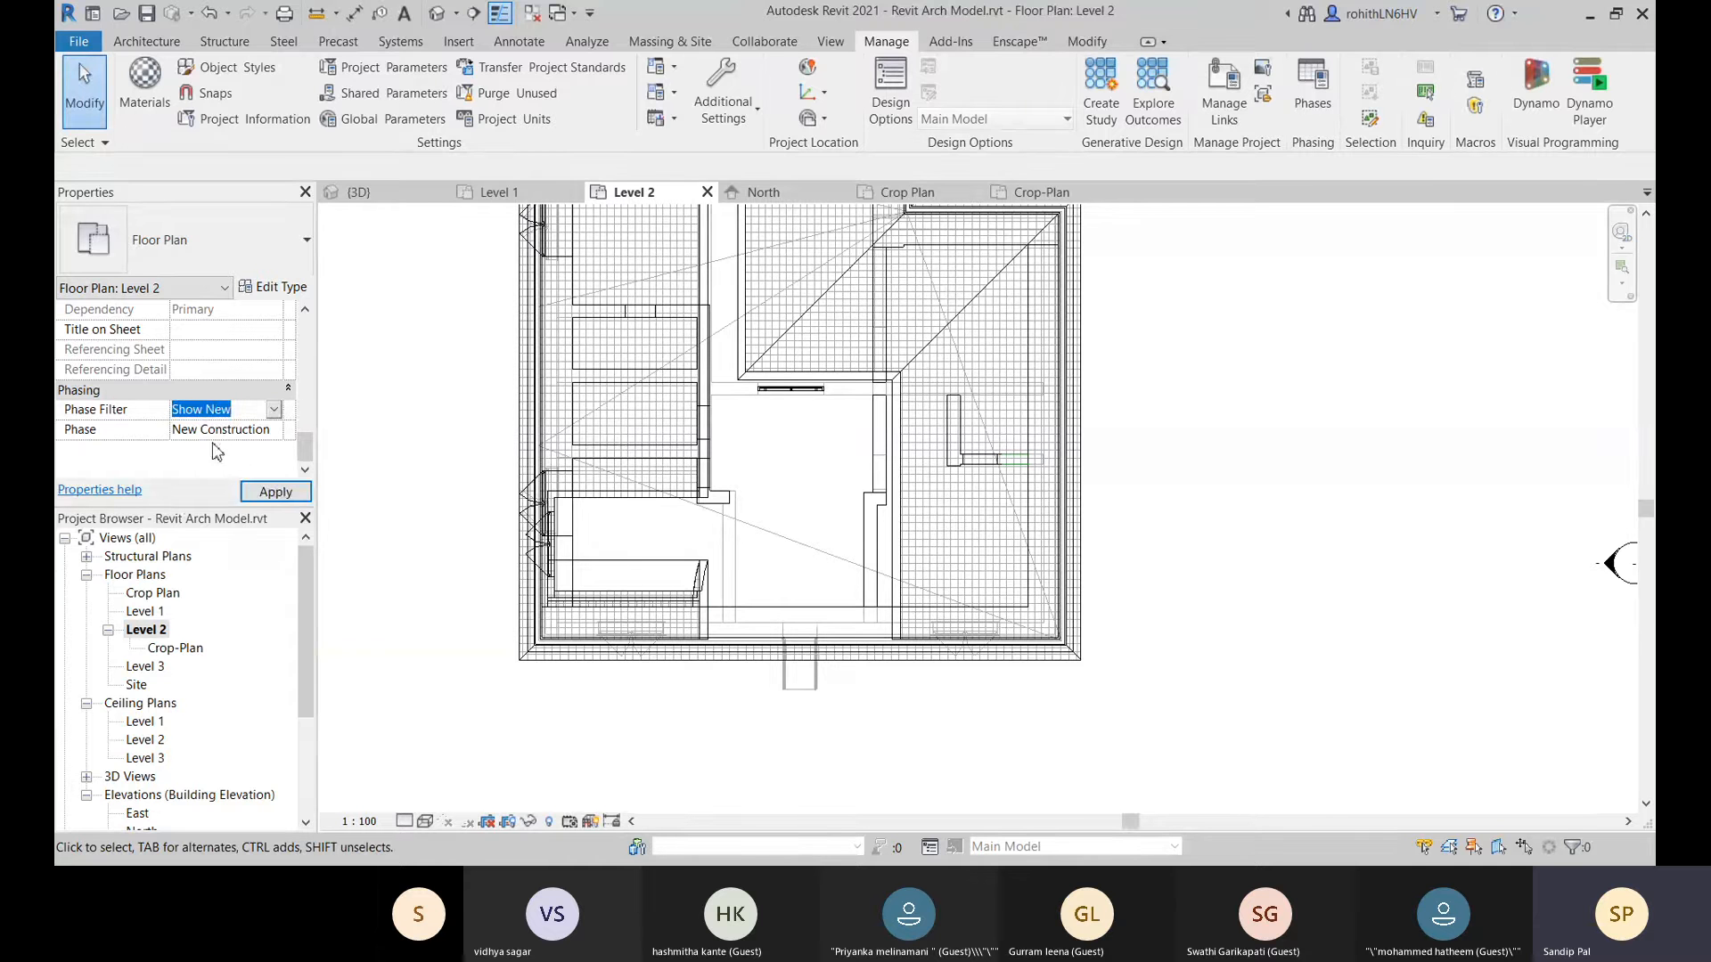
click(206, 463)
scroll(1051, 584, down, 3)
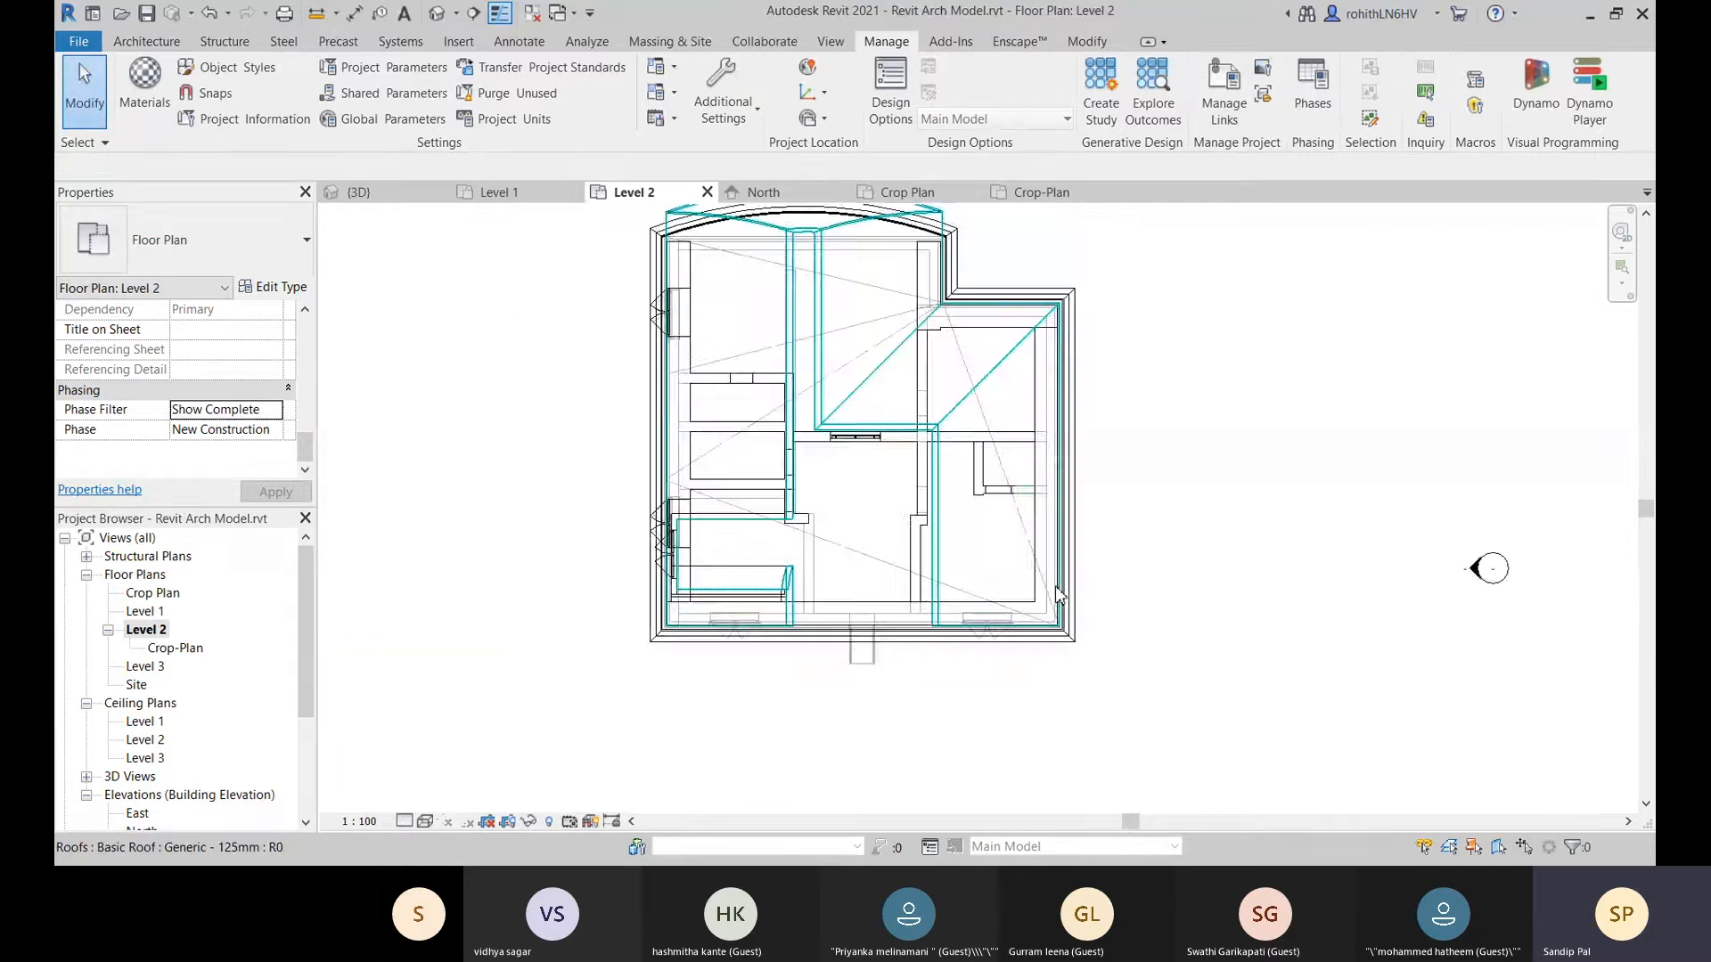
middle_drag(1051, 606, 1012, 624)
scroll(829, 553, up, 2)
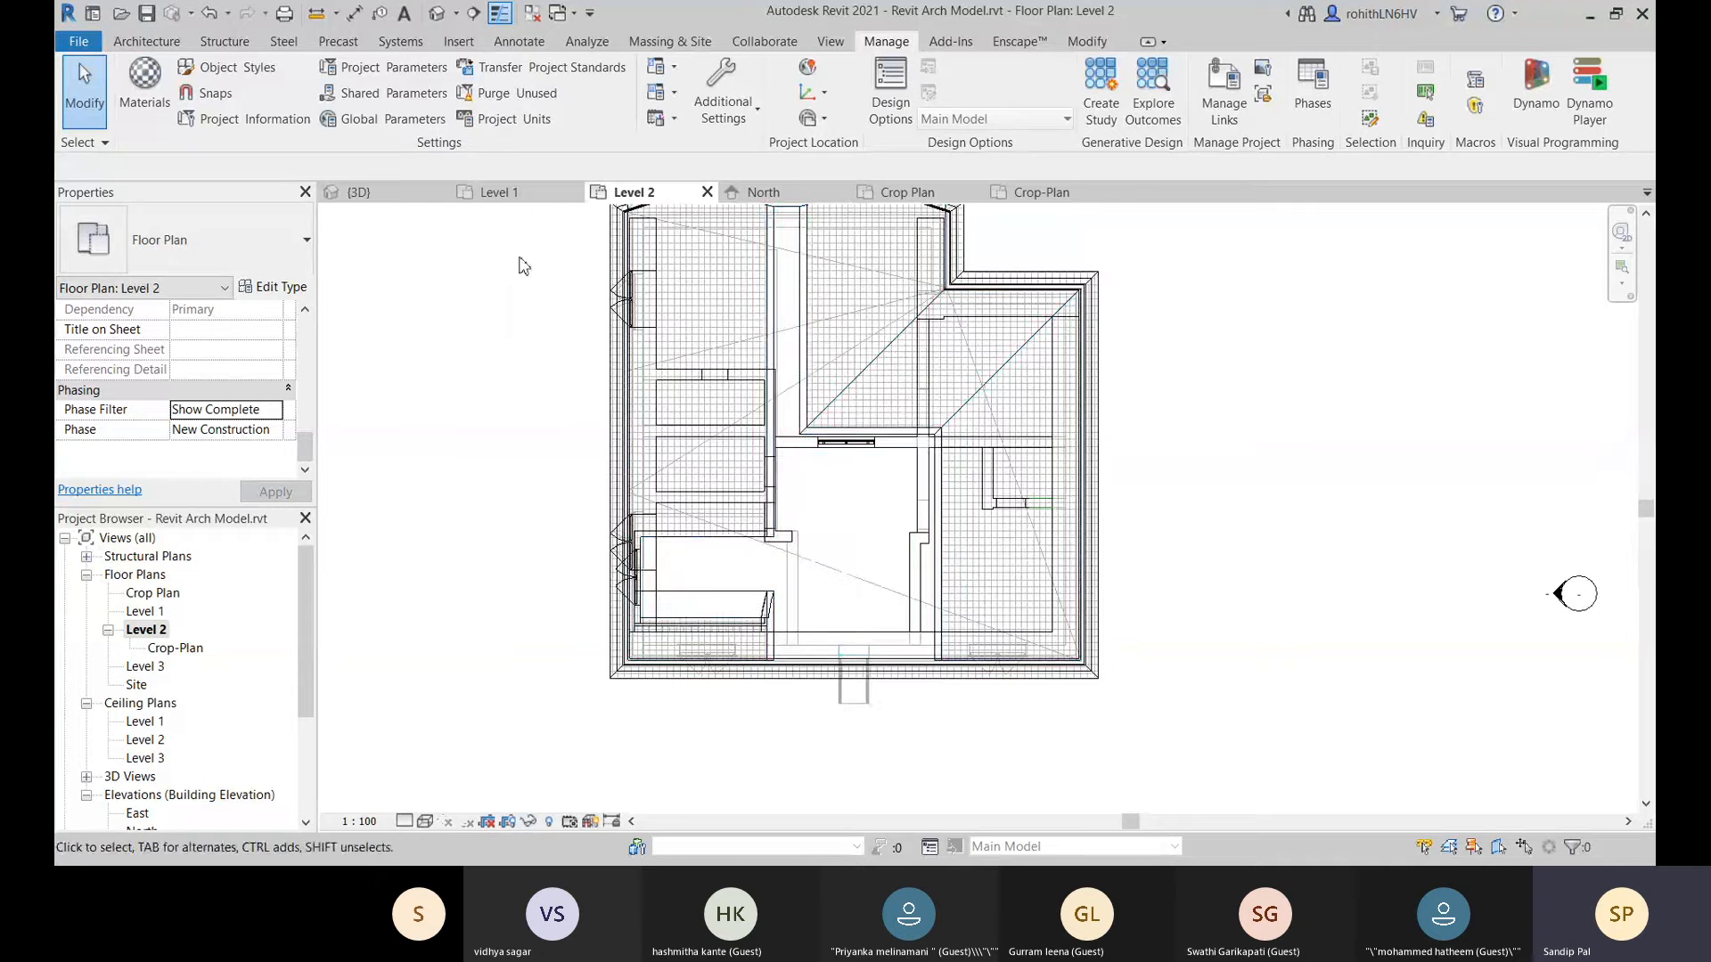
Switch to the Level 1 floor plan and set its phase filter to Show New.
click(512, 192)
scroll(747, 595, up, 4)
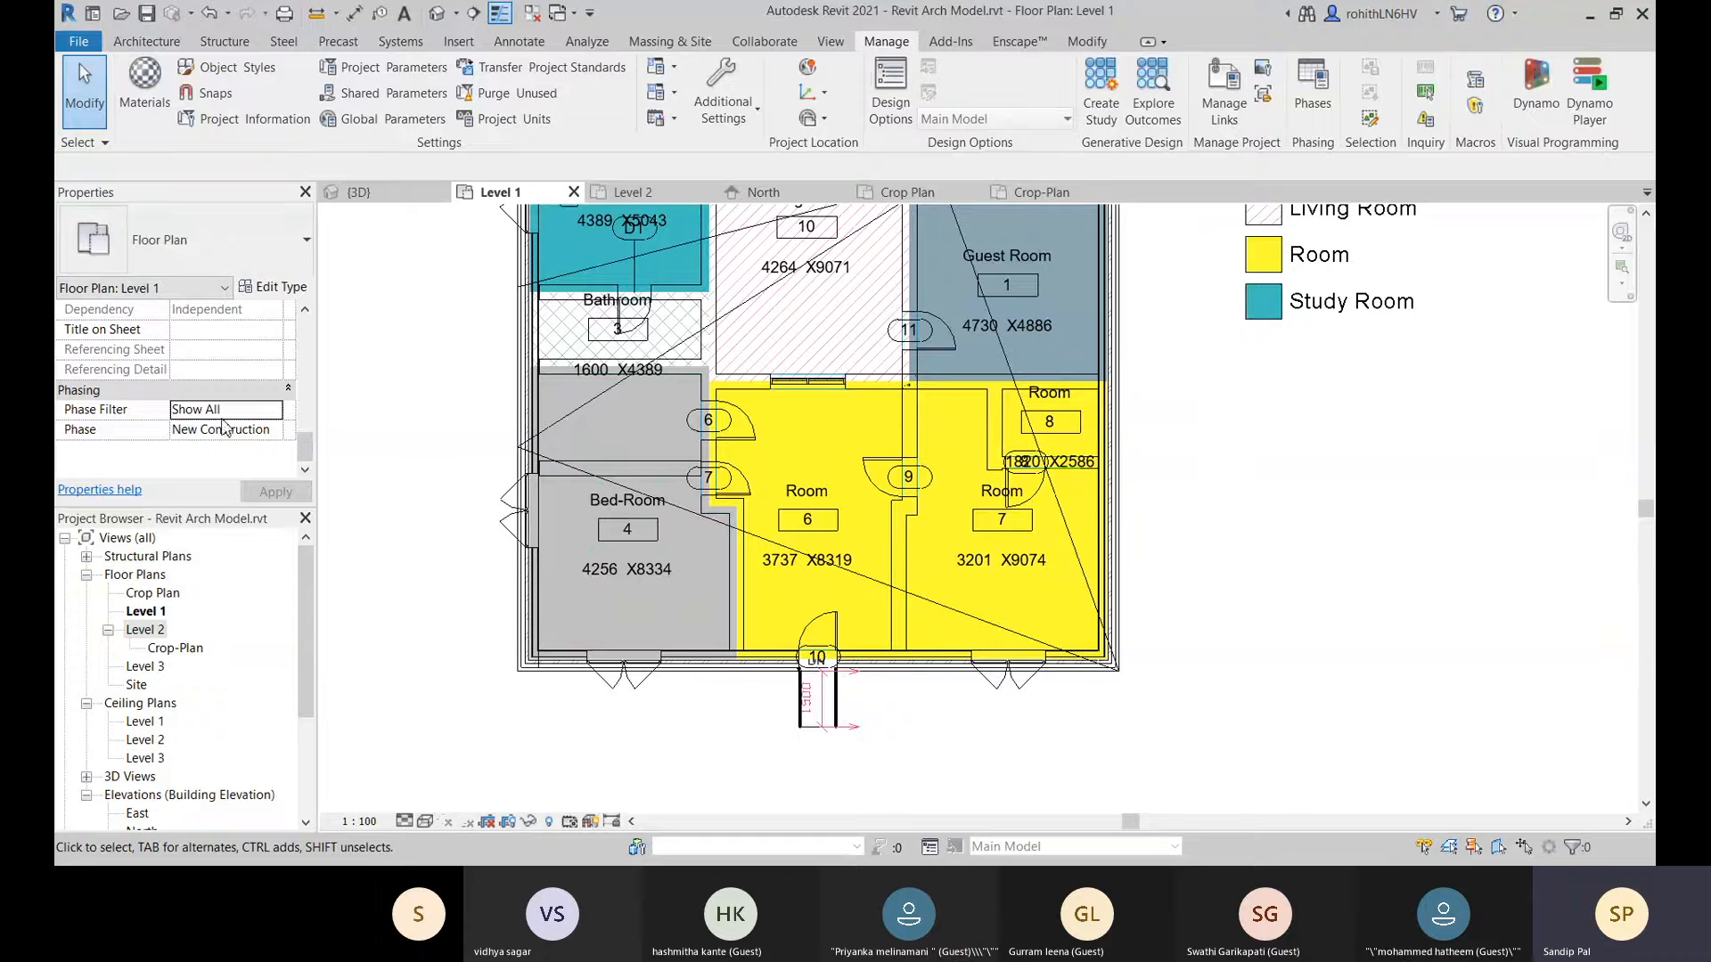
click(280, 425)
click(214, 488)
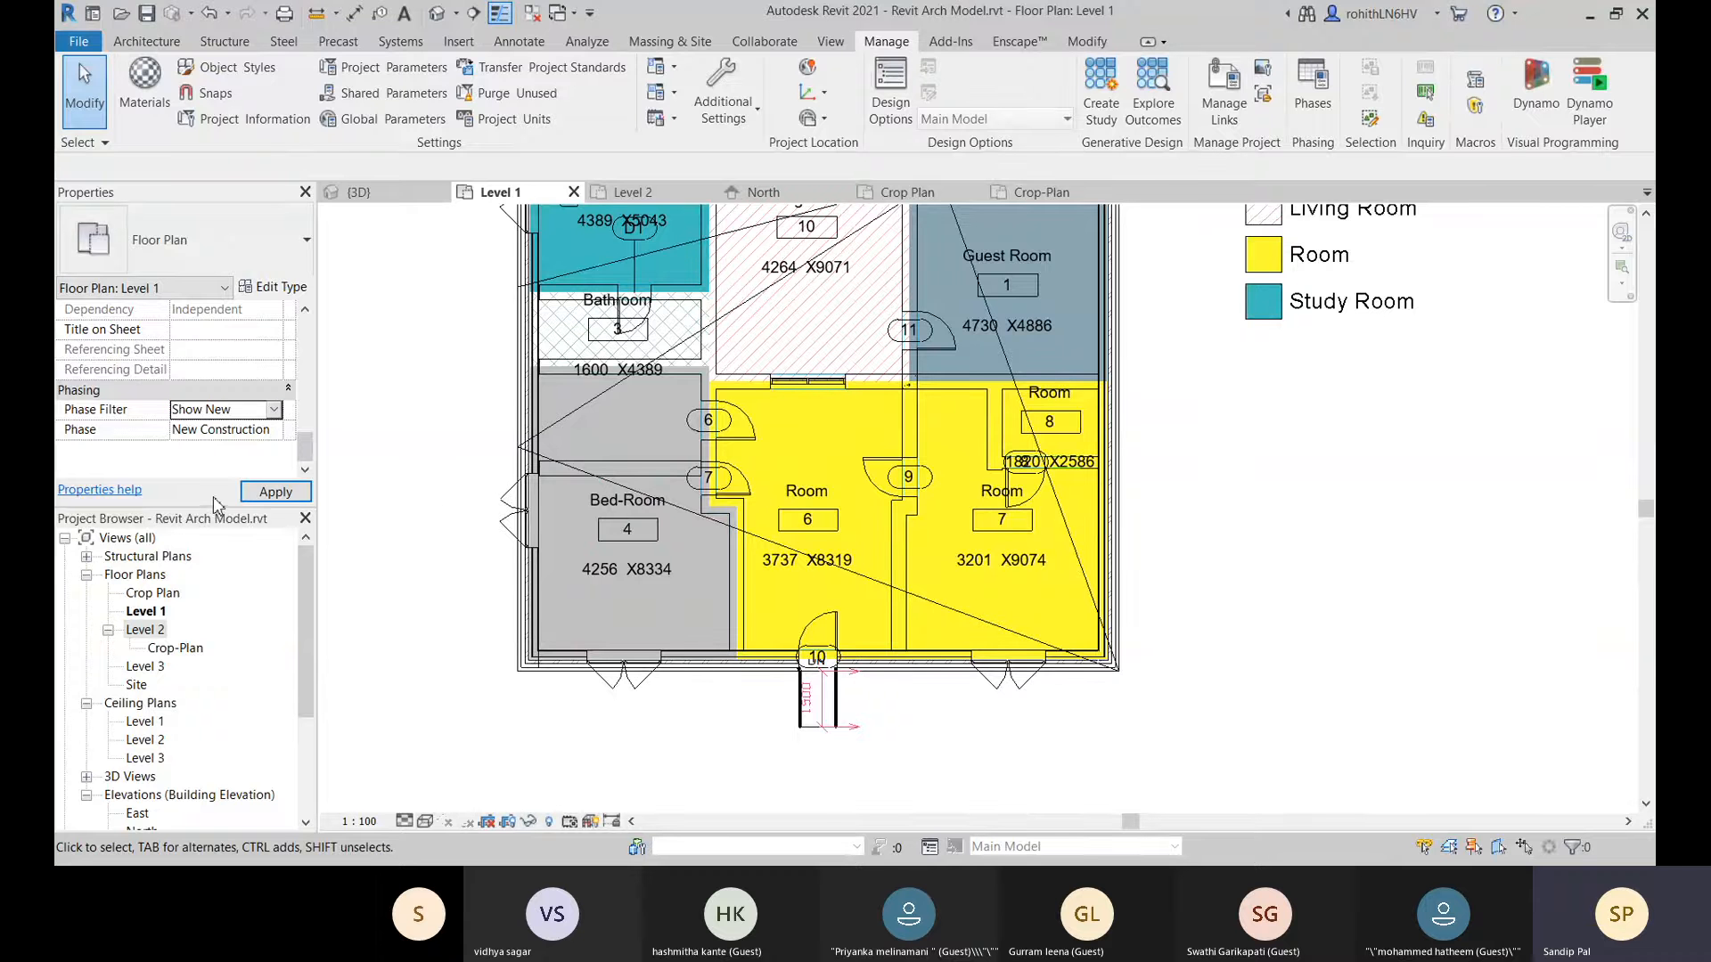
scroll(478, 554, down, 1)
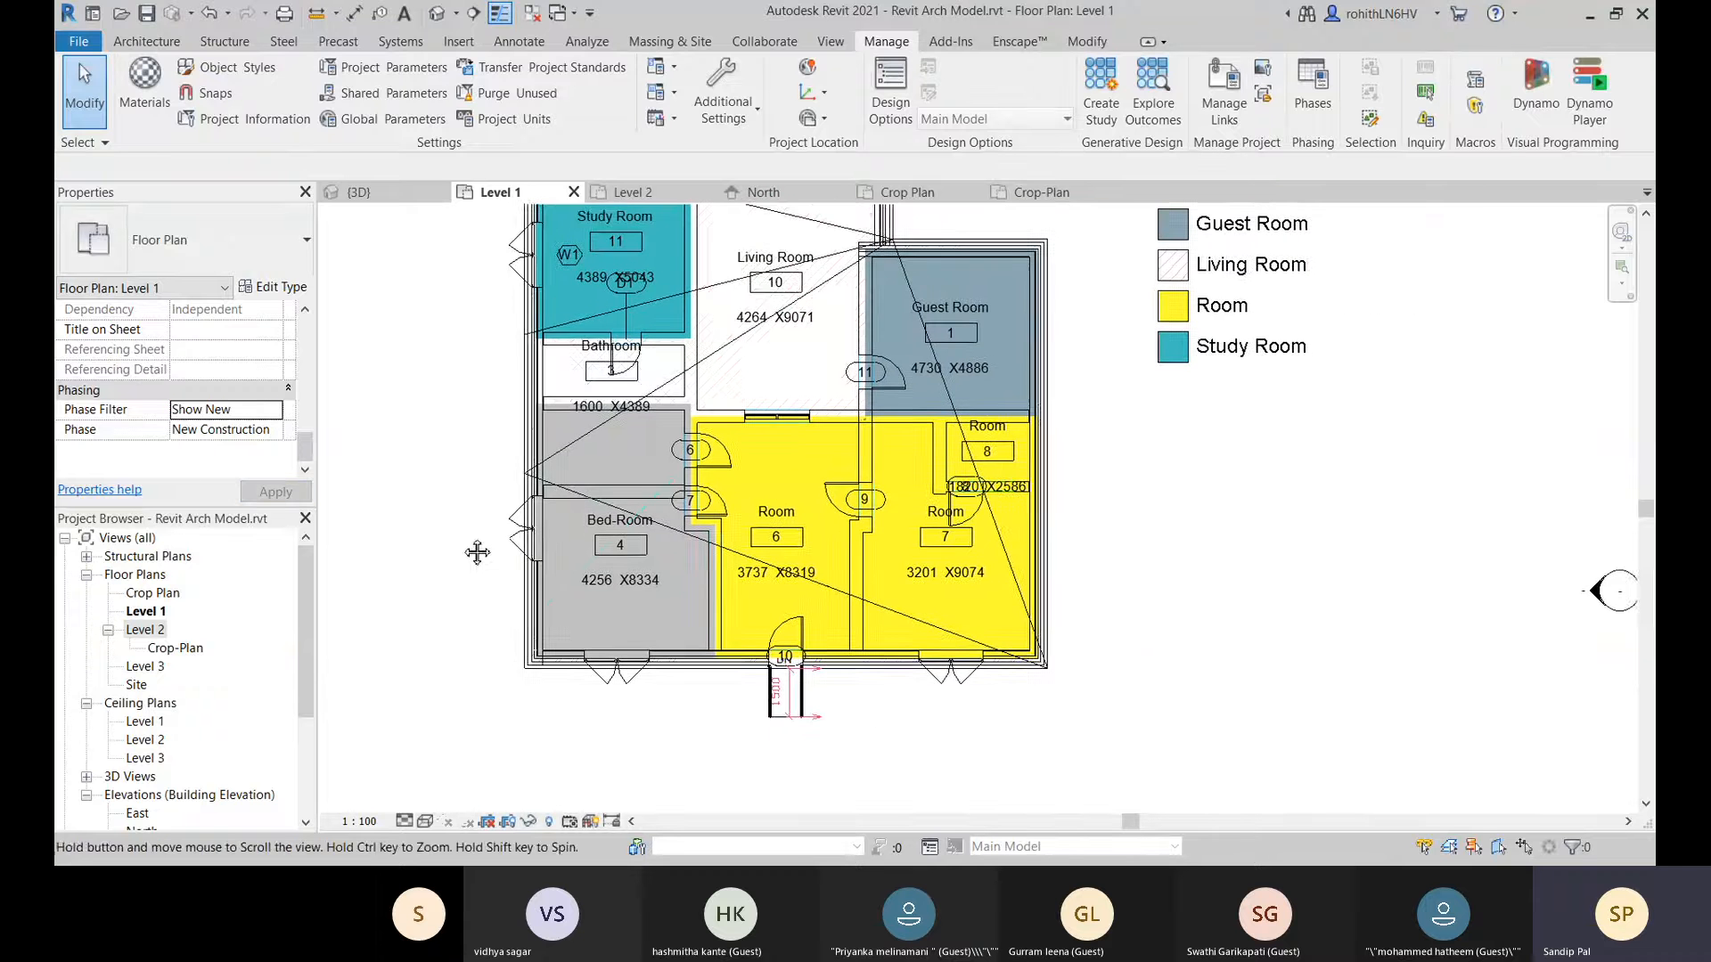
Set Phase Demolished to New Construction for the Int Wall - 400 between Bed-Room 4 and Room 6, deleting the redundant room.
click(723, 595)
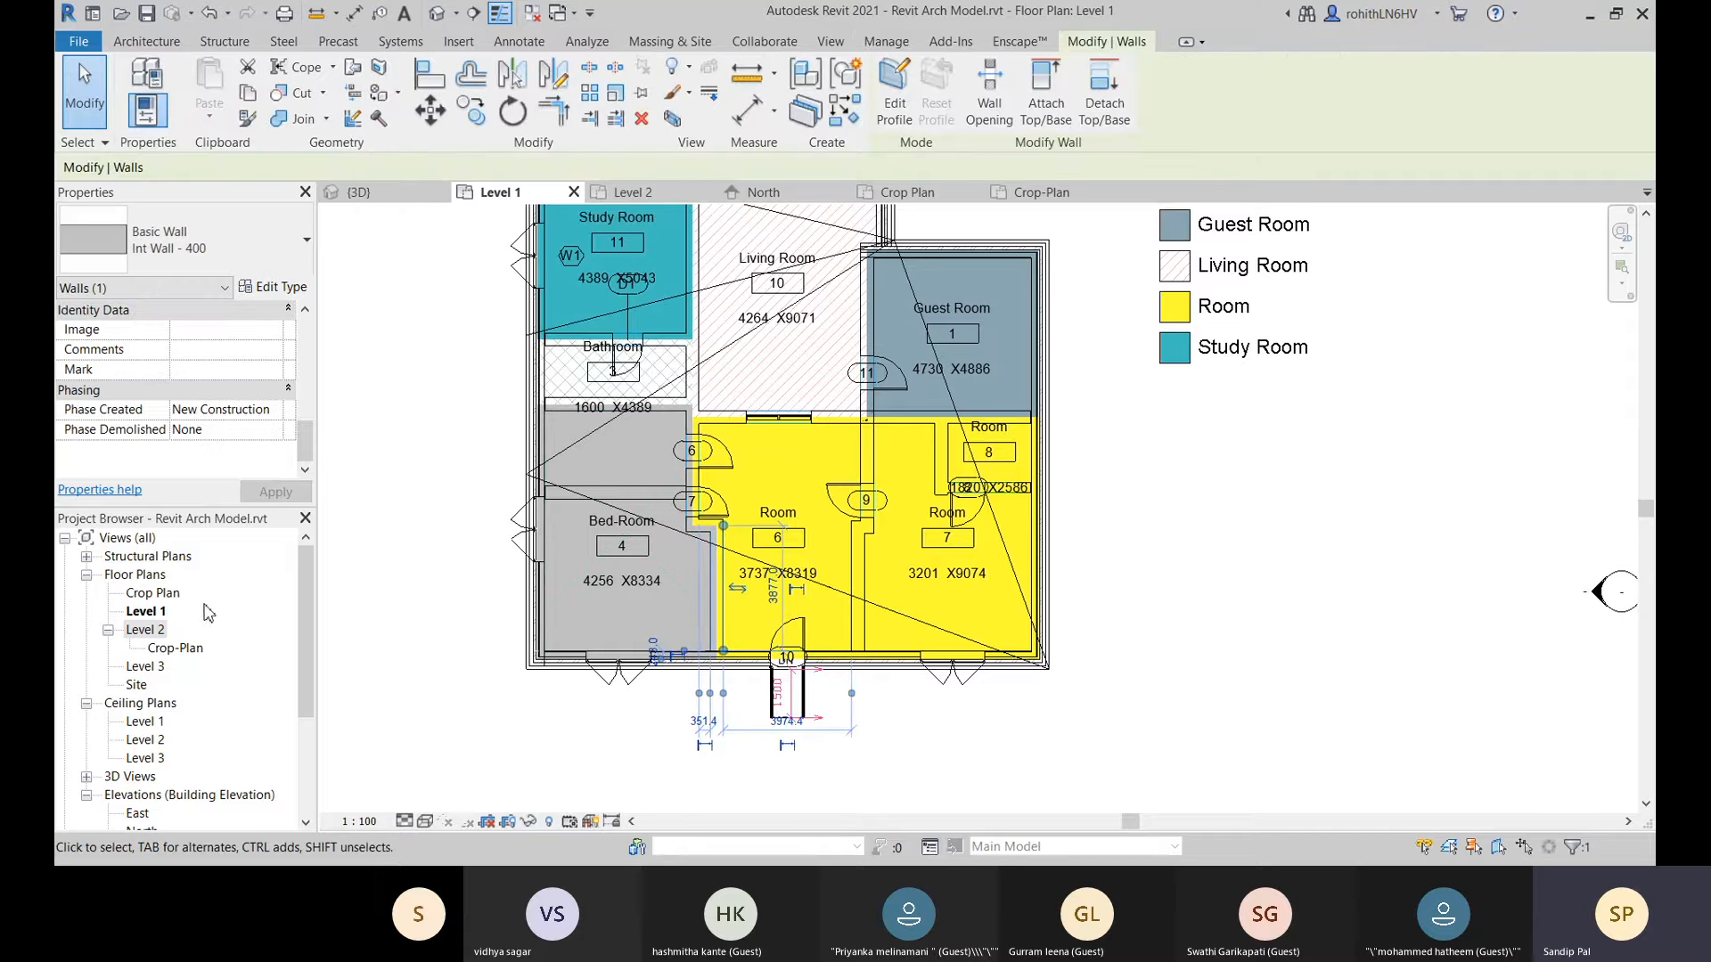
click(282, 435)
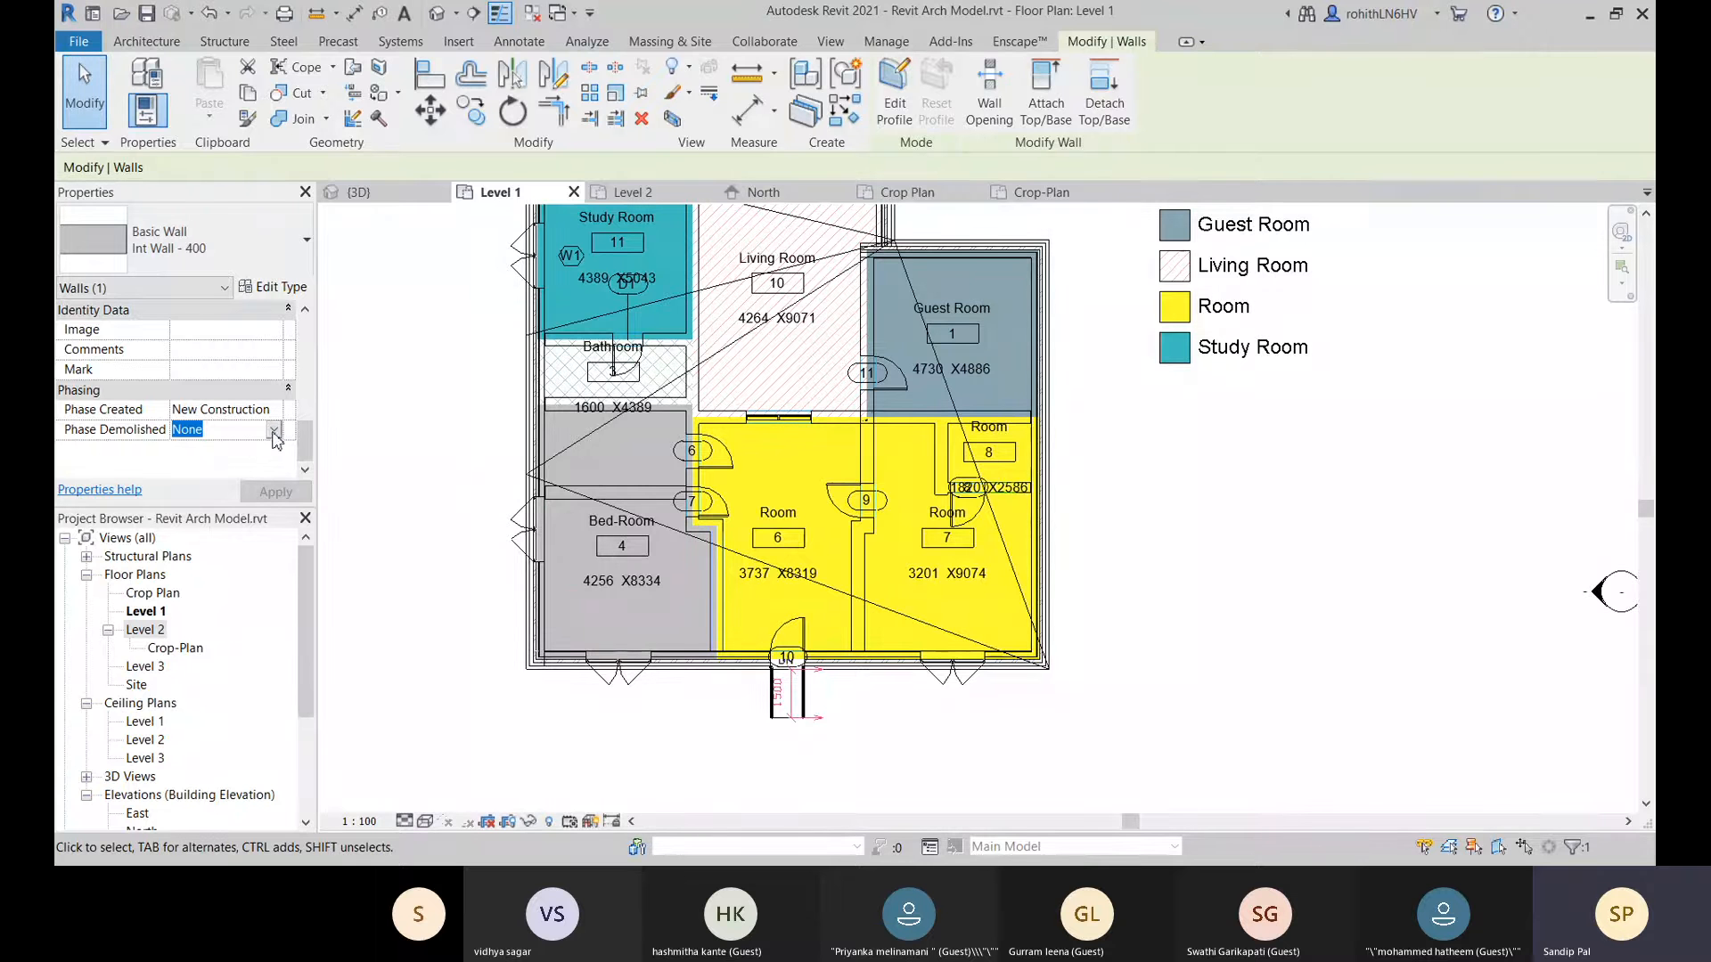
click(184, 484)
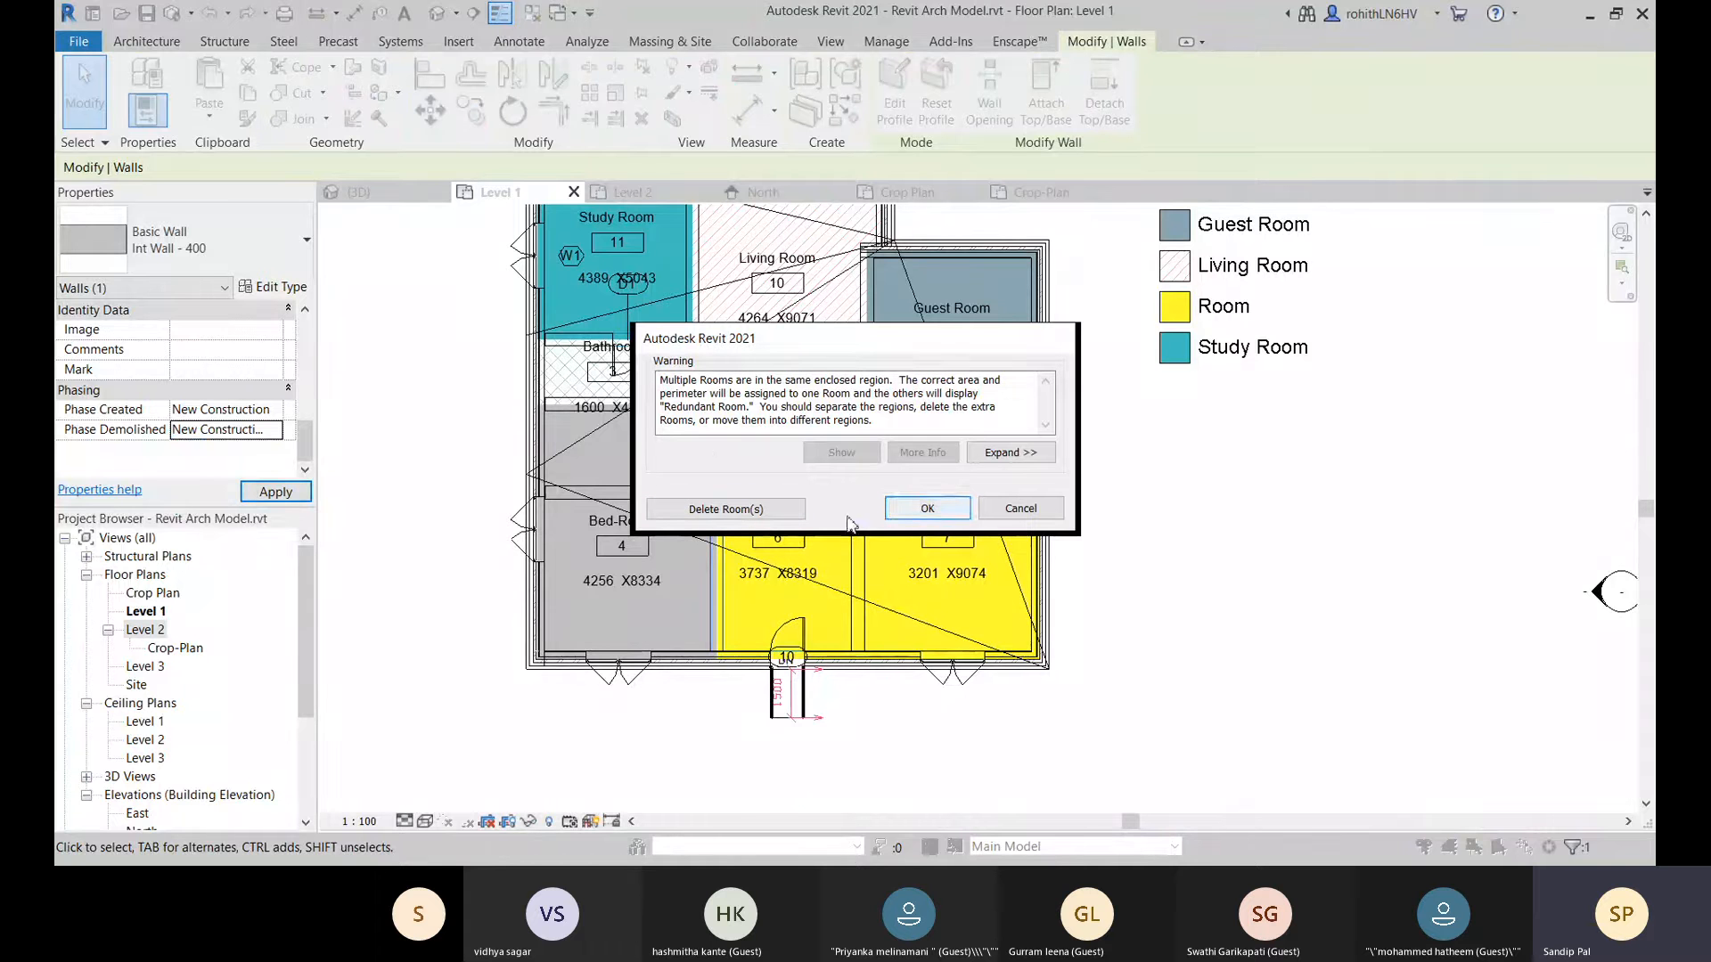
click(762, 512)
click(894, 510)
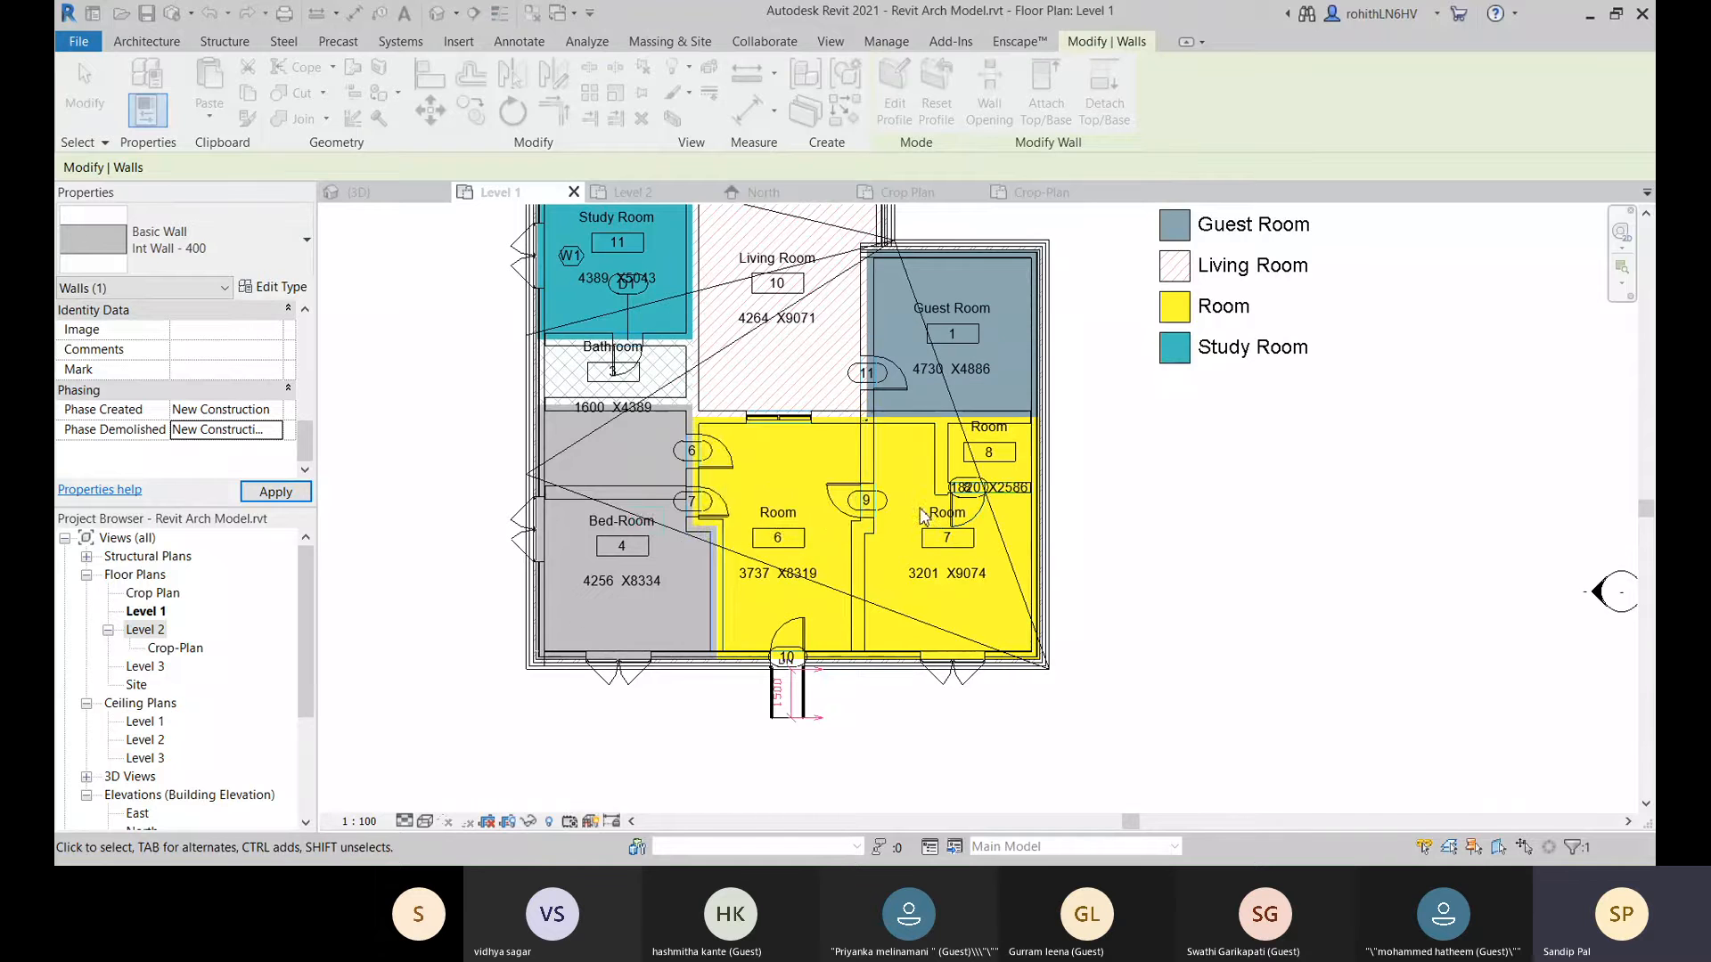
scroll(686, 583, up, 1)
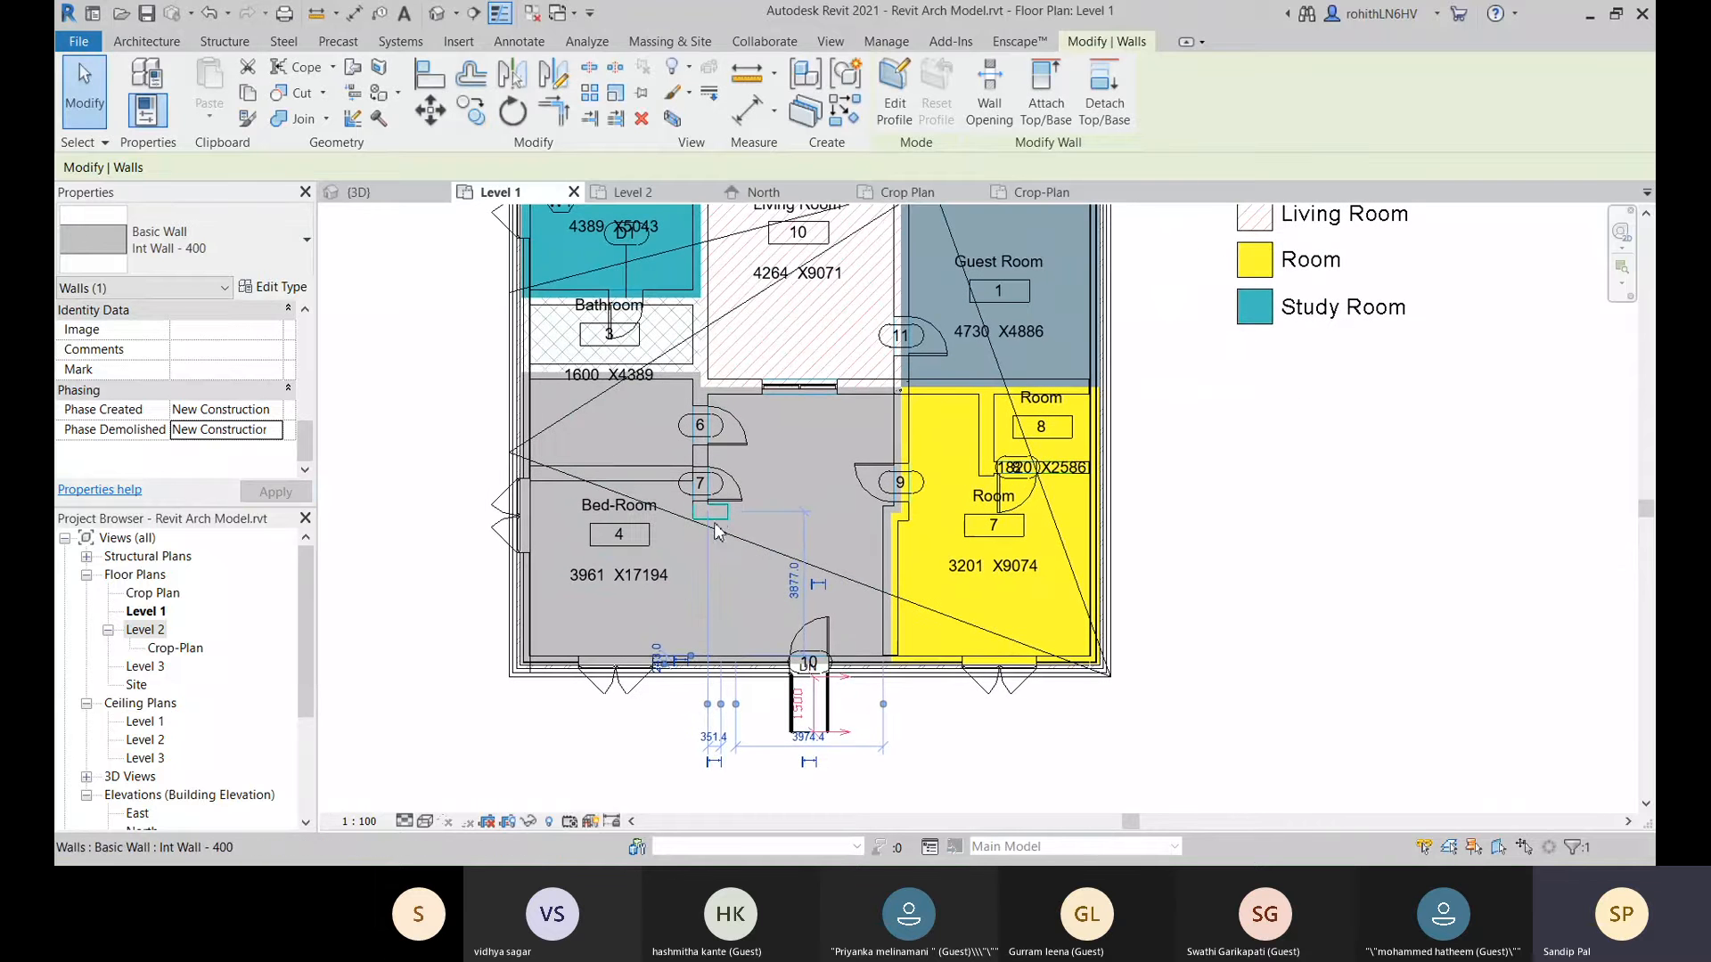
Delete the short wall stub below door 7 and extend the bedroom's vertical Int Wall - 400 down to the exterior wall.
scroll(716, 524, up, 2)
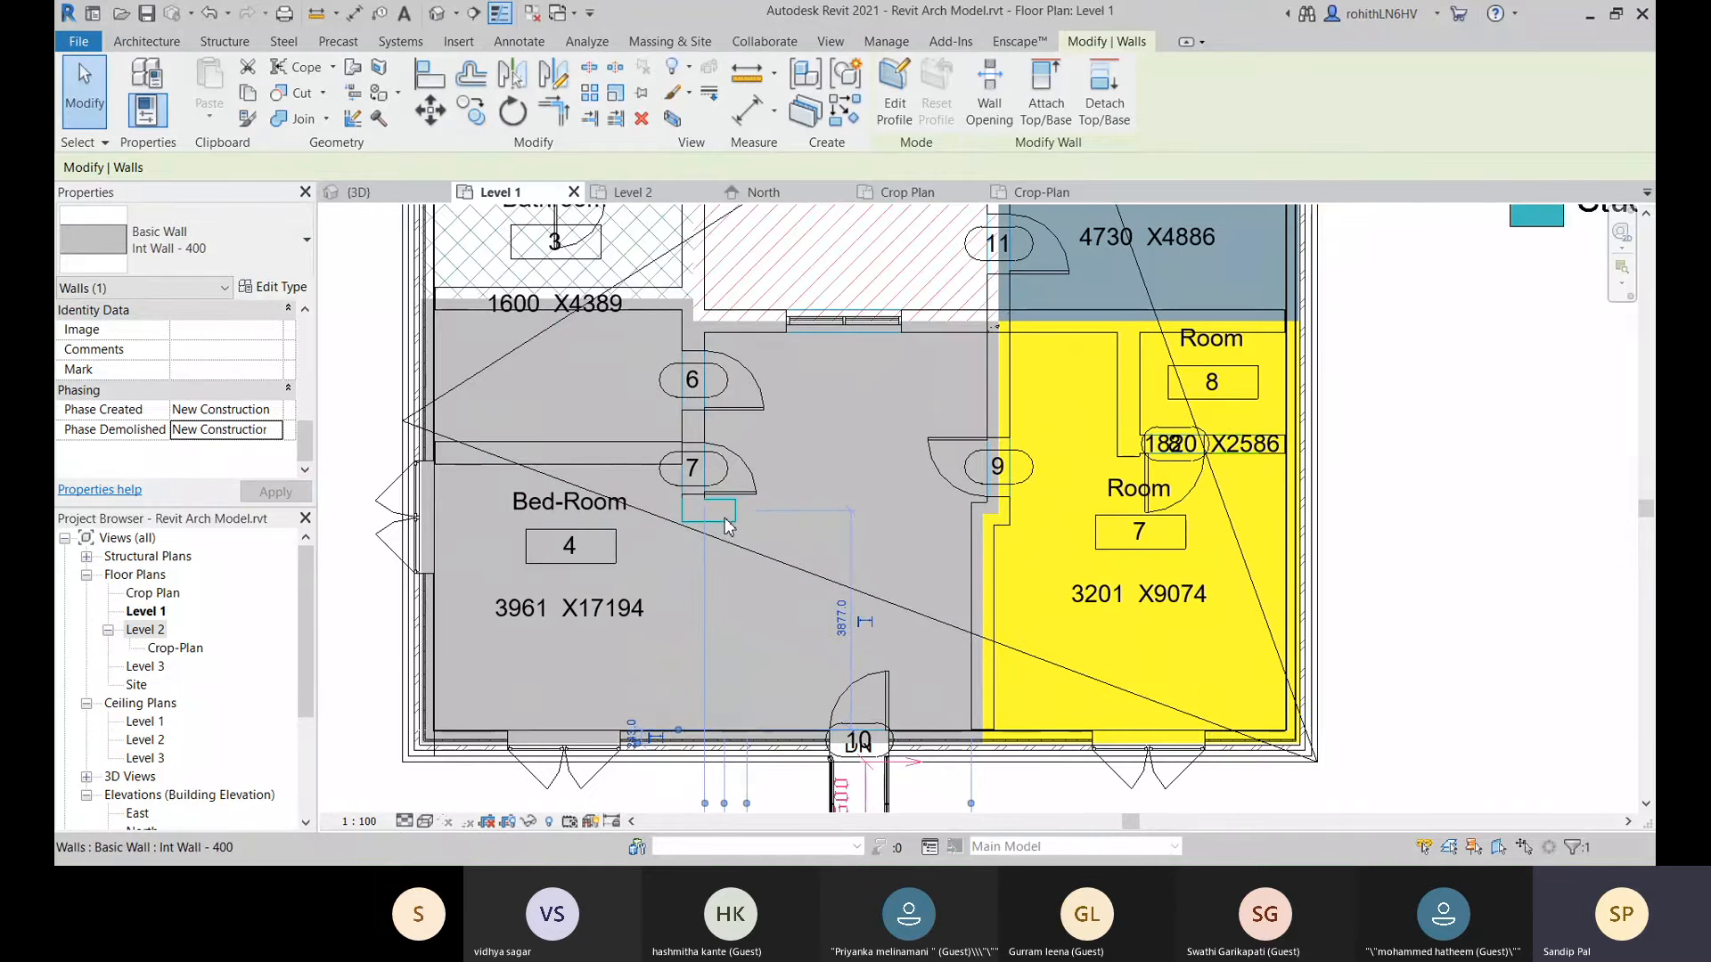
key(Delete)
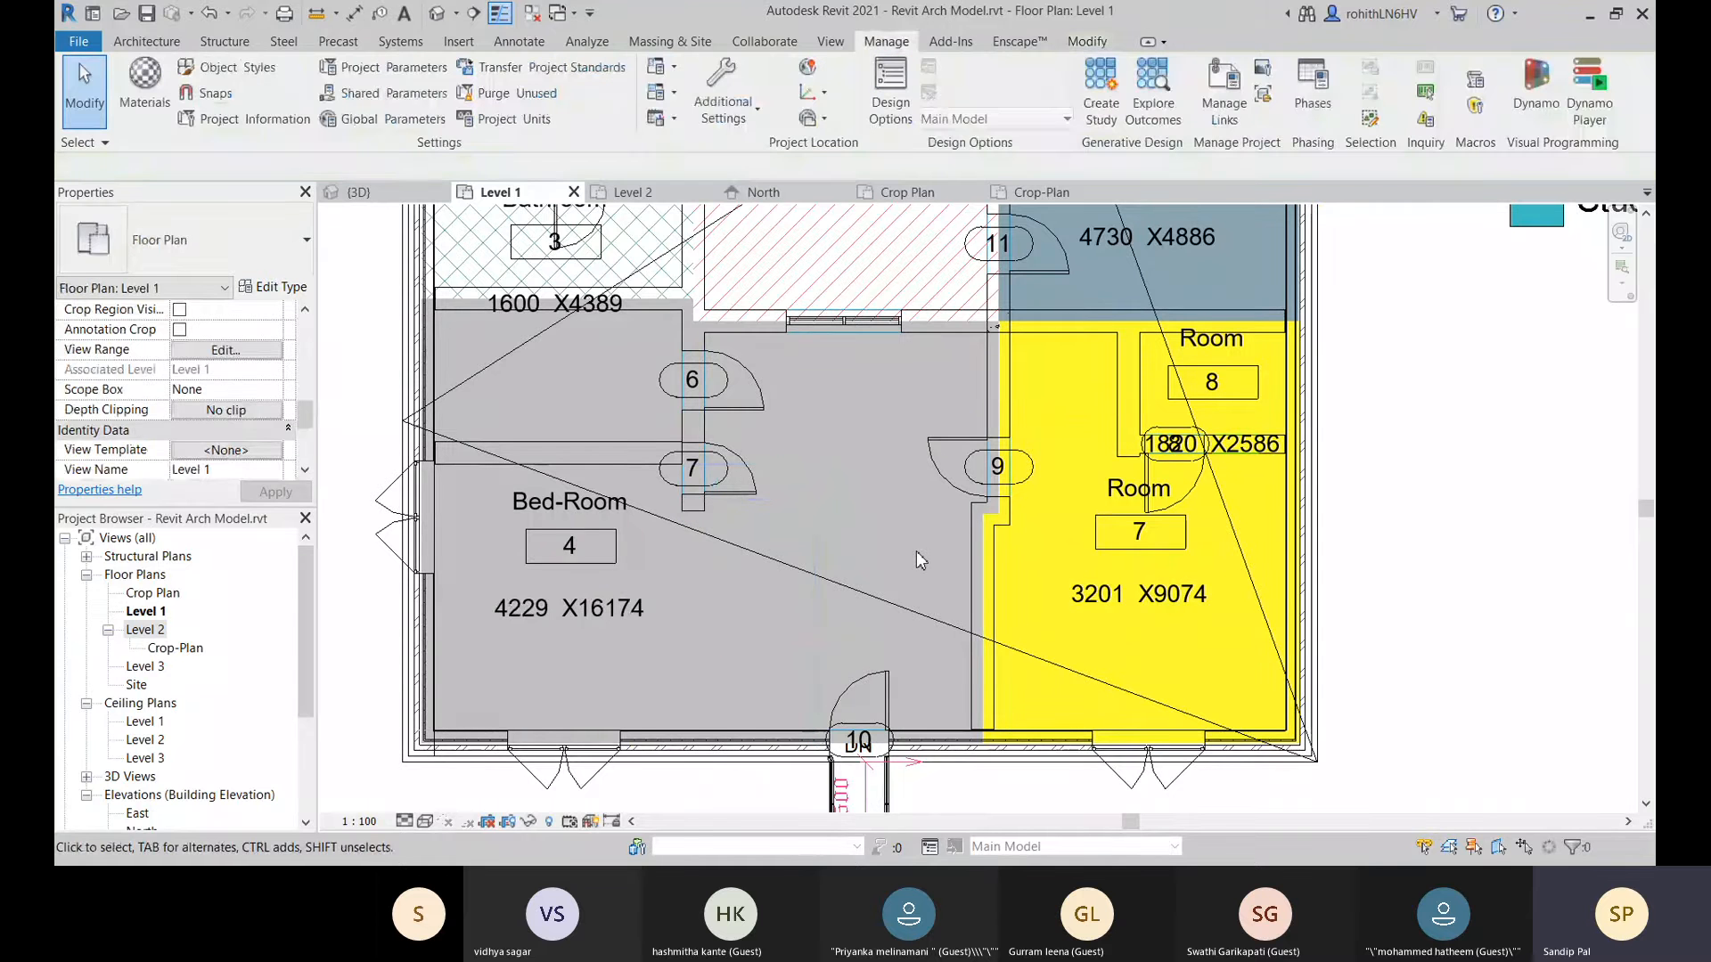
click(708, 520)
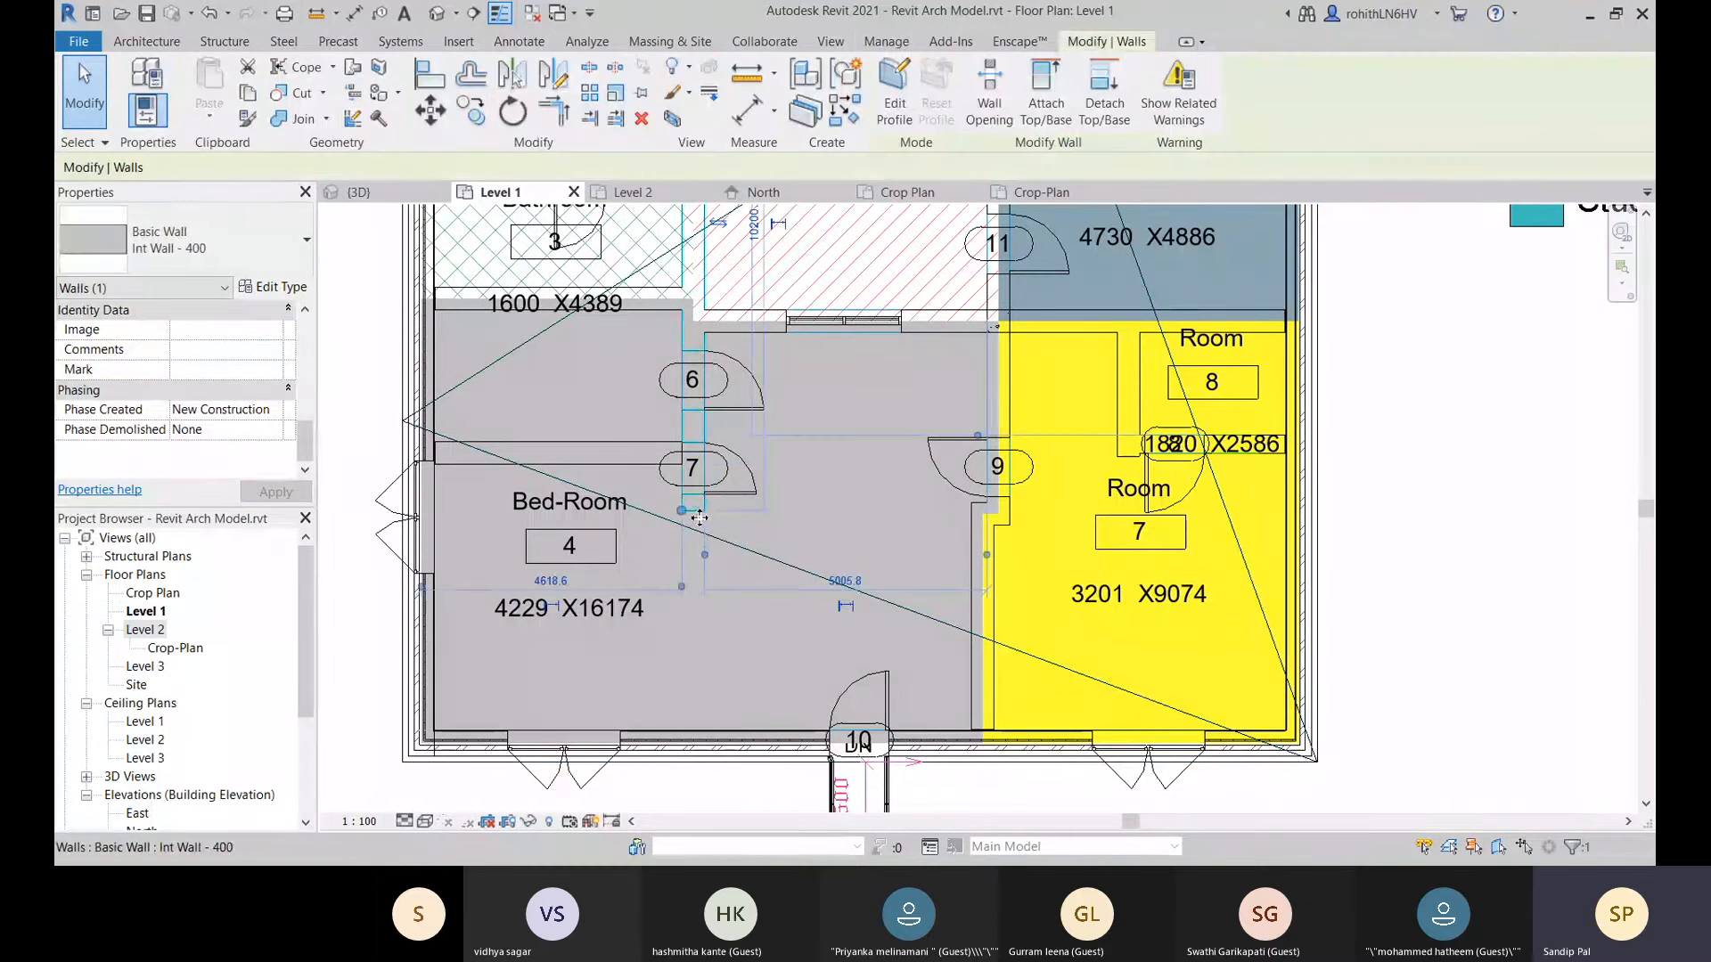
drag(683, 512, 685, 731)
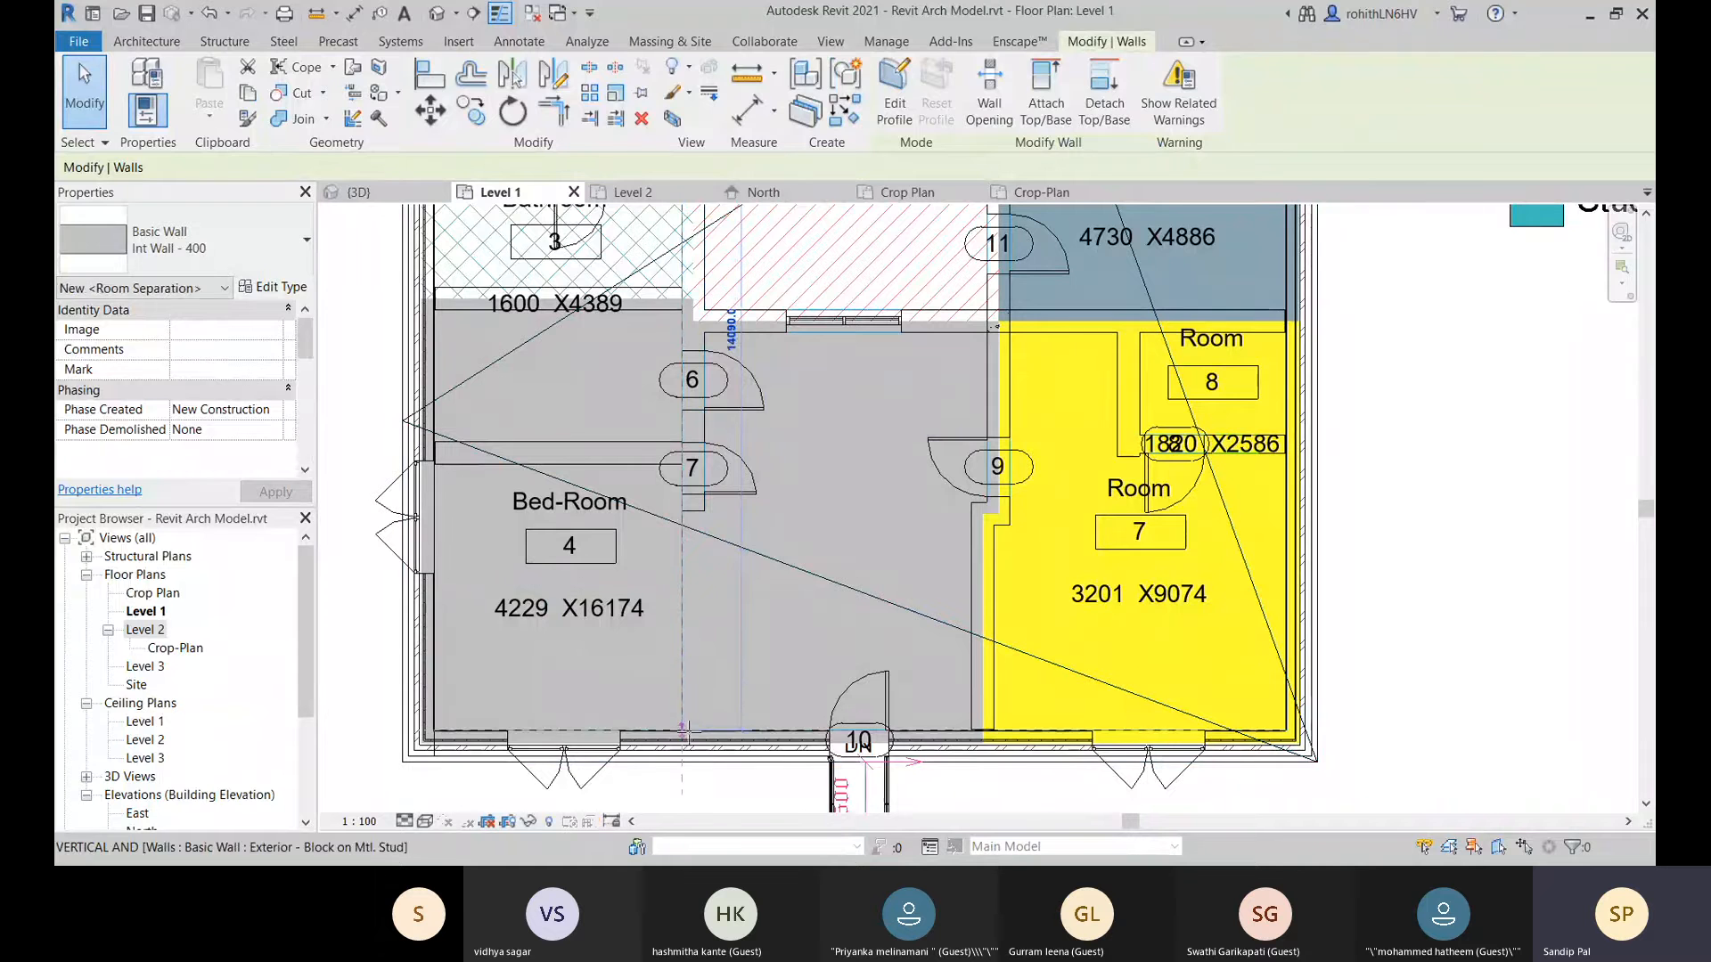
scroll(806, 685, down, 2)
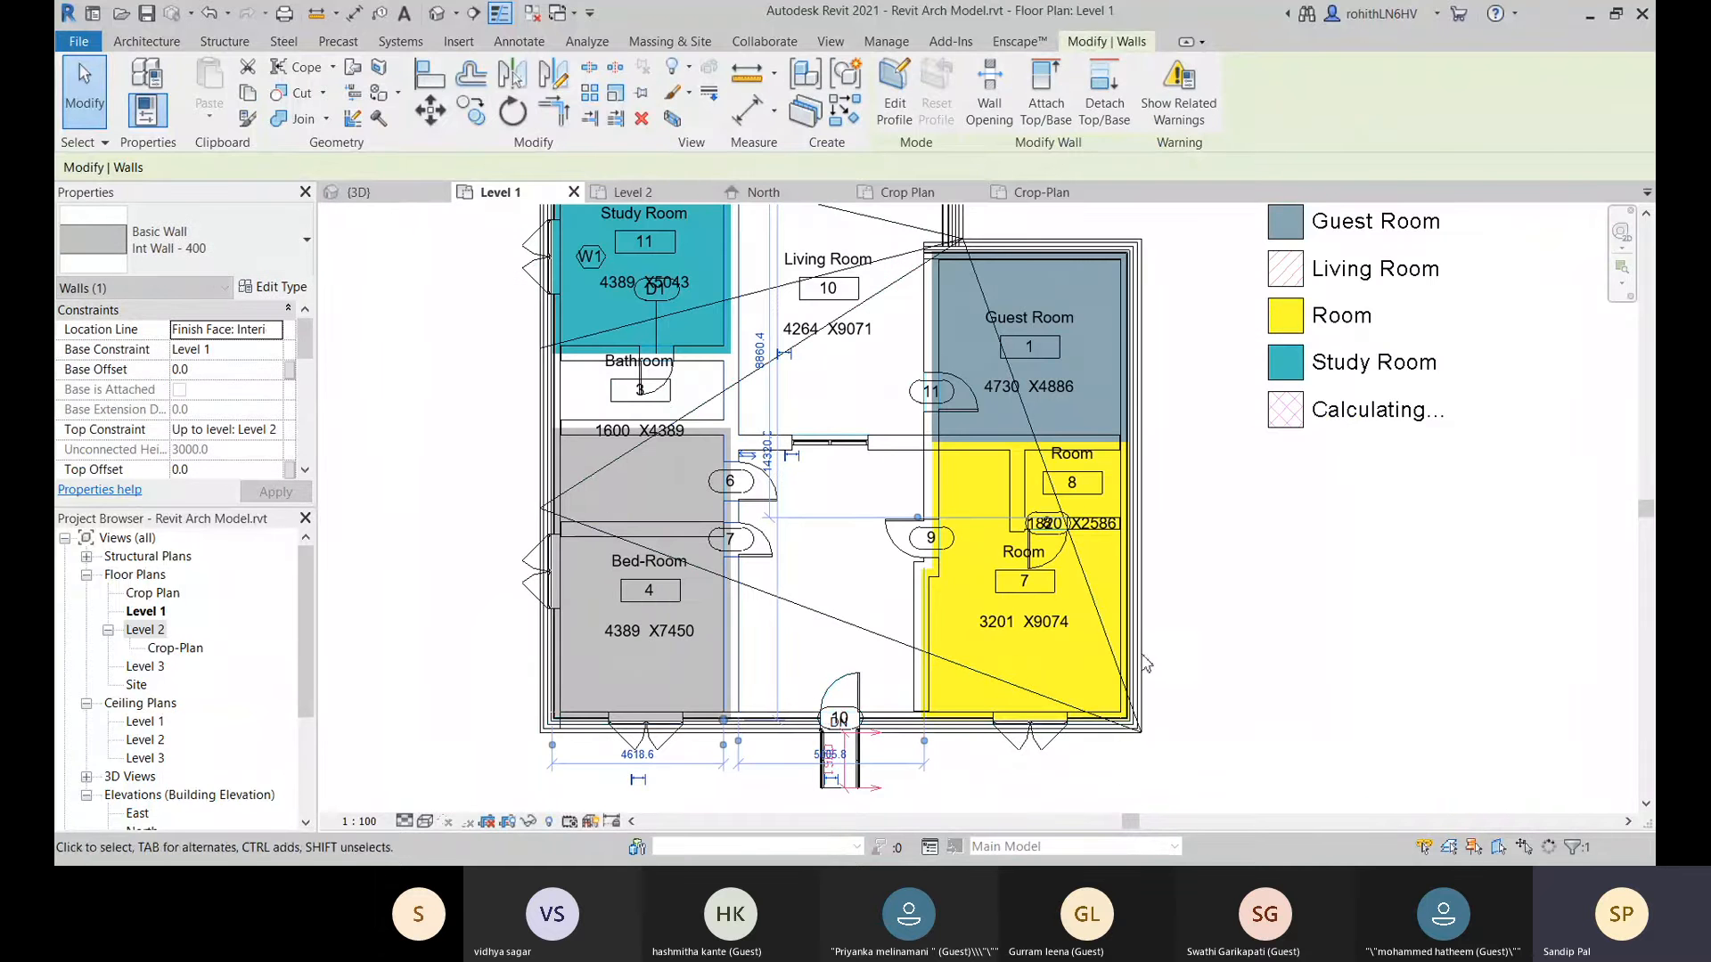
click(1273, 578)
middle_drag(1249, 597, 1080, 646)
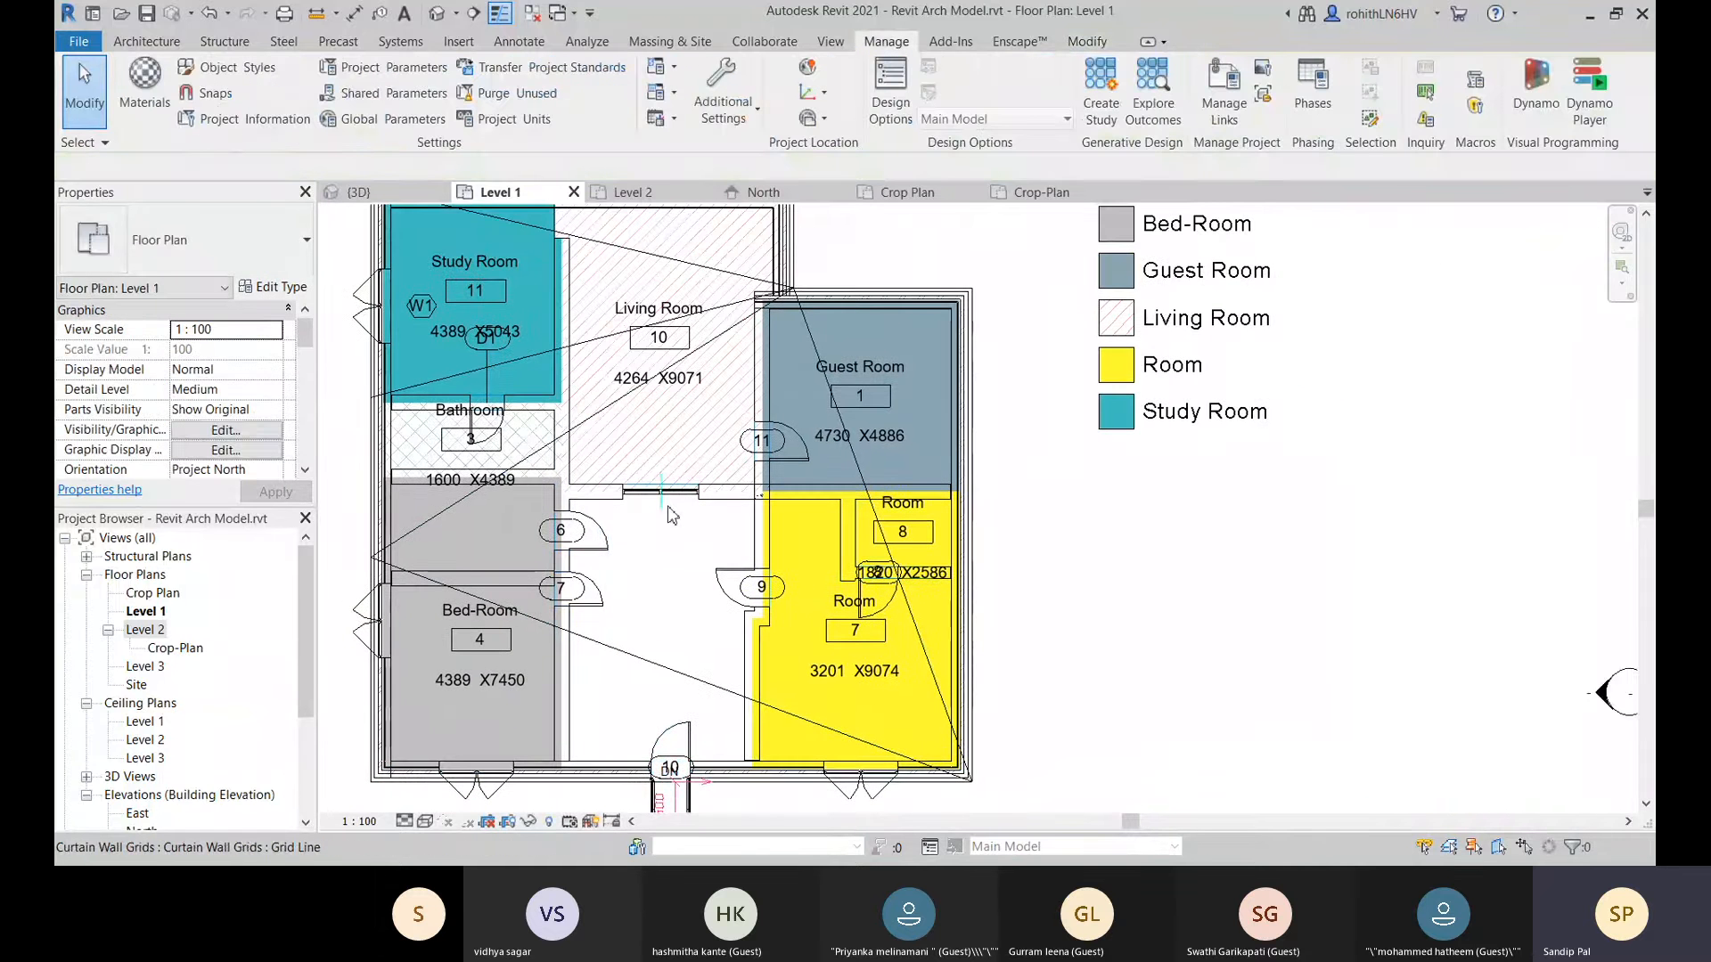
Set Phase Created to Existing for the extended Int Wall - 400 beside the bedroom.
middle_drag(634, 594, 695, 600)
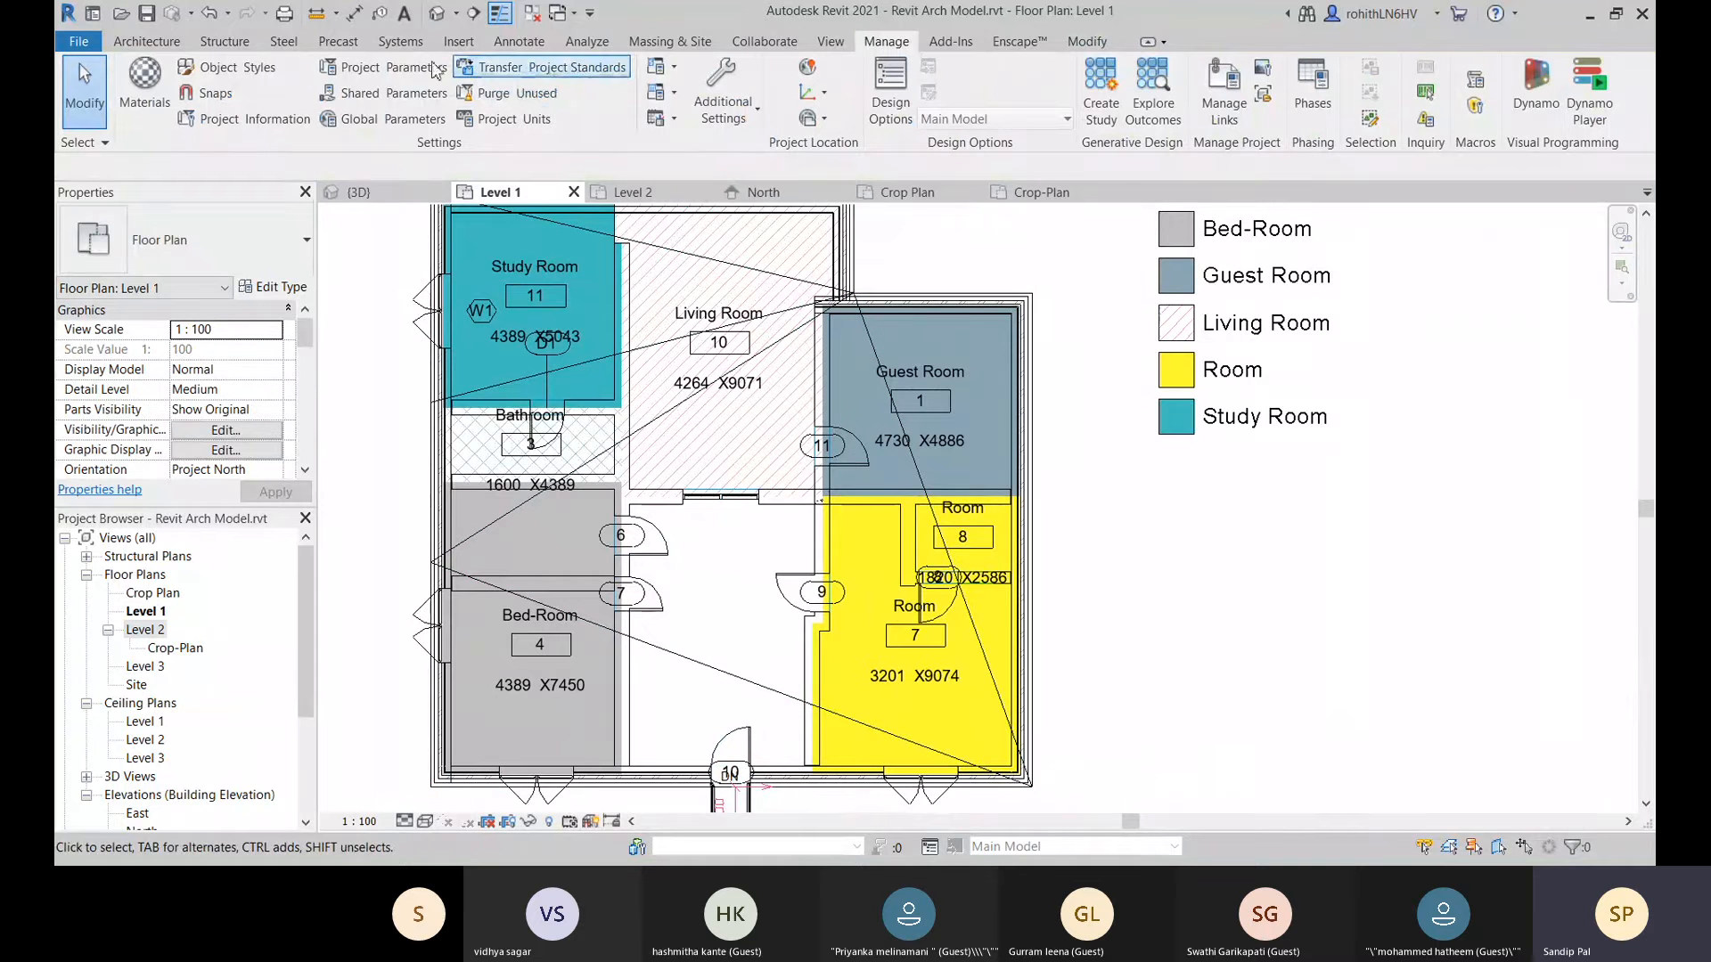
middle_drag(579, 669, 630, 624)
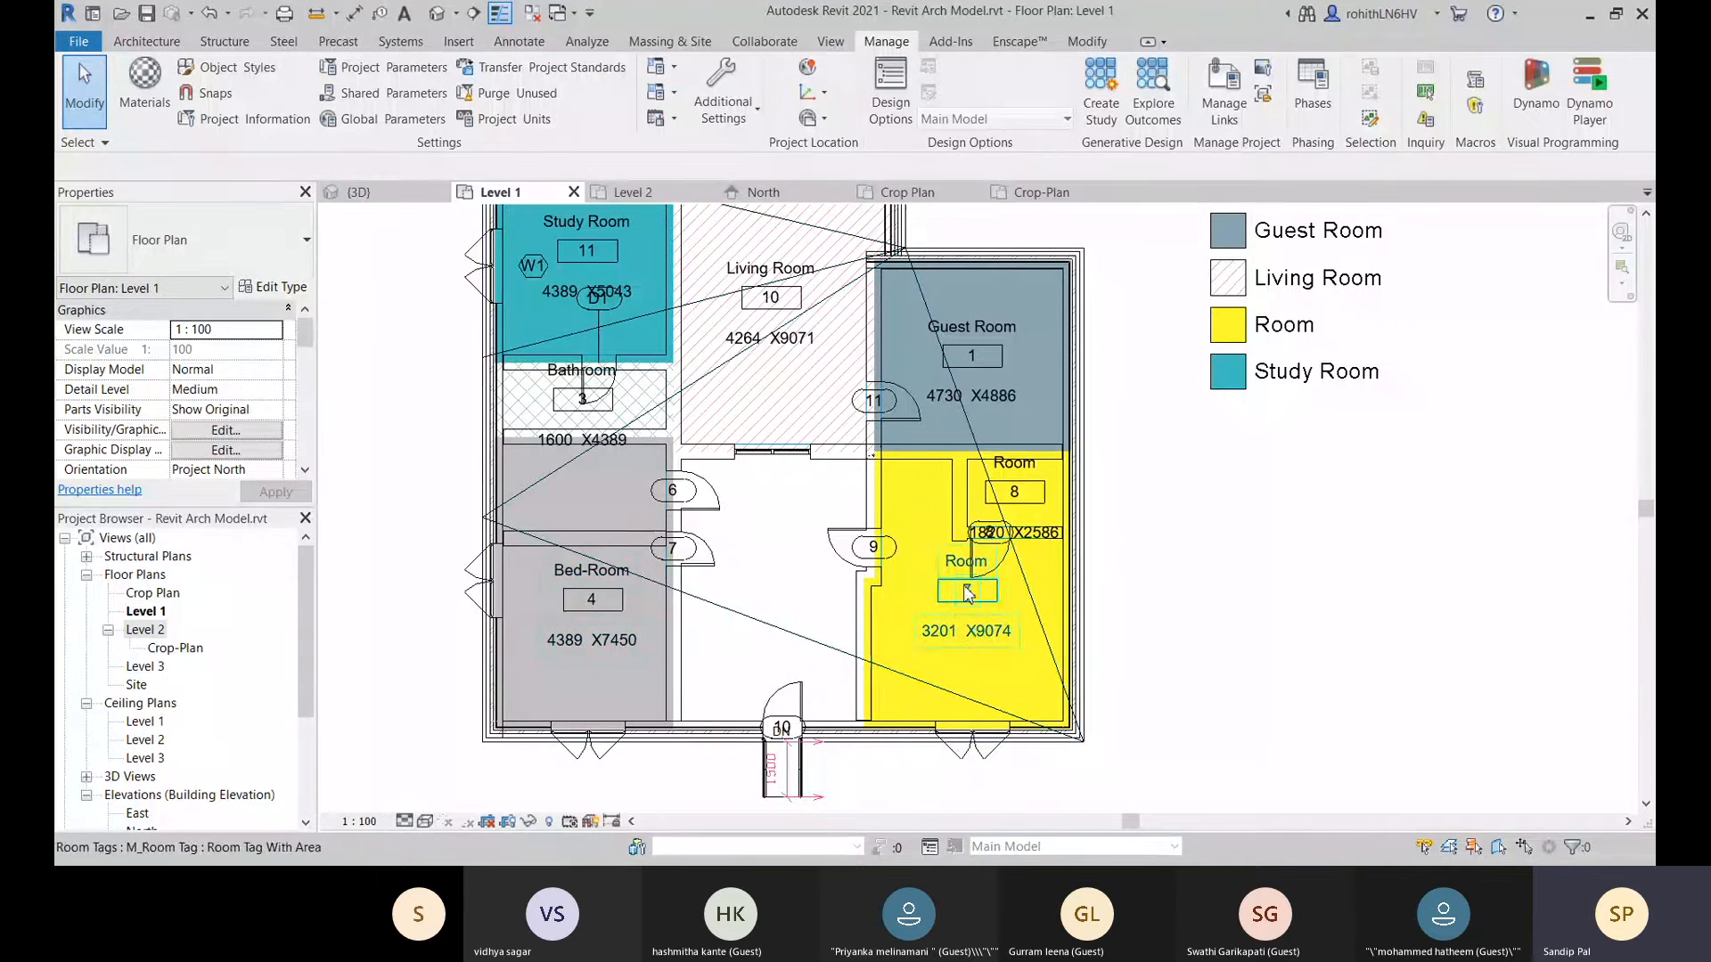
click(684, 709)
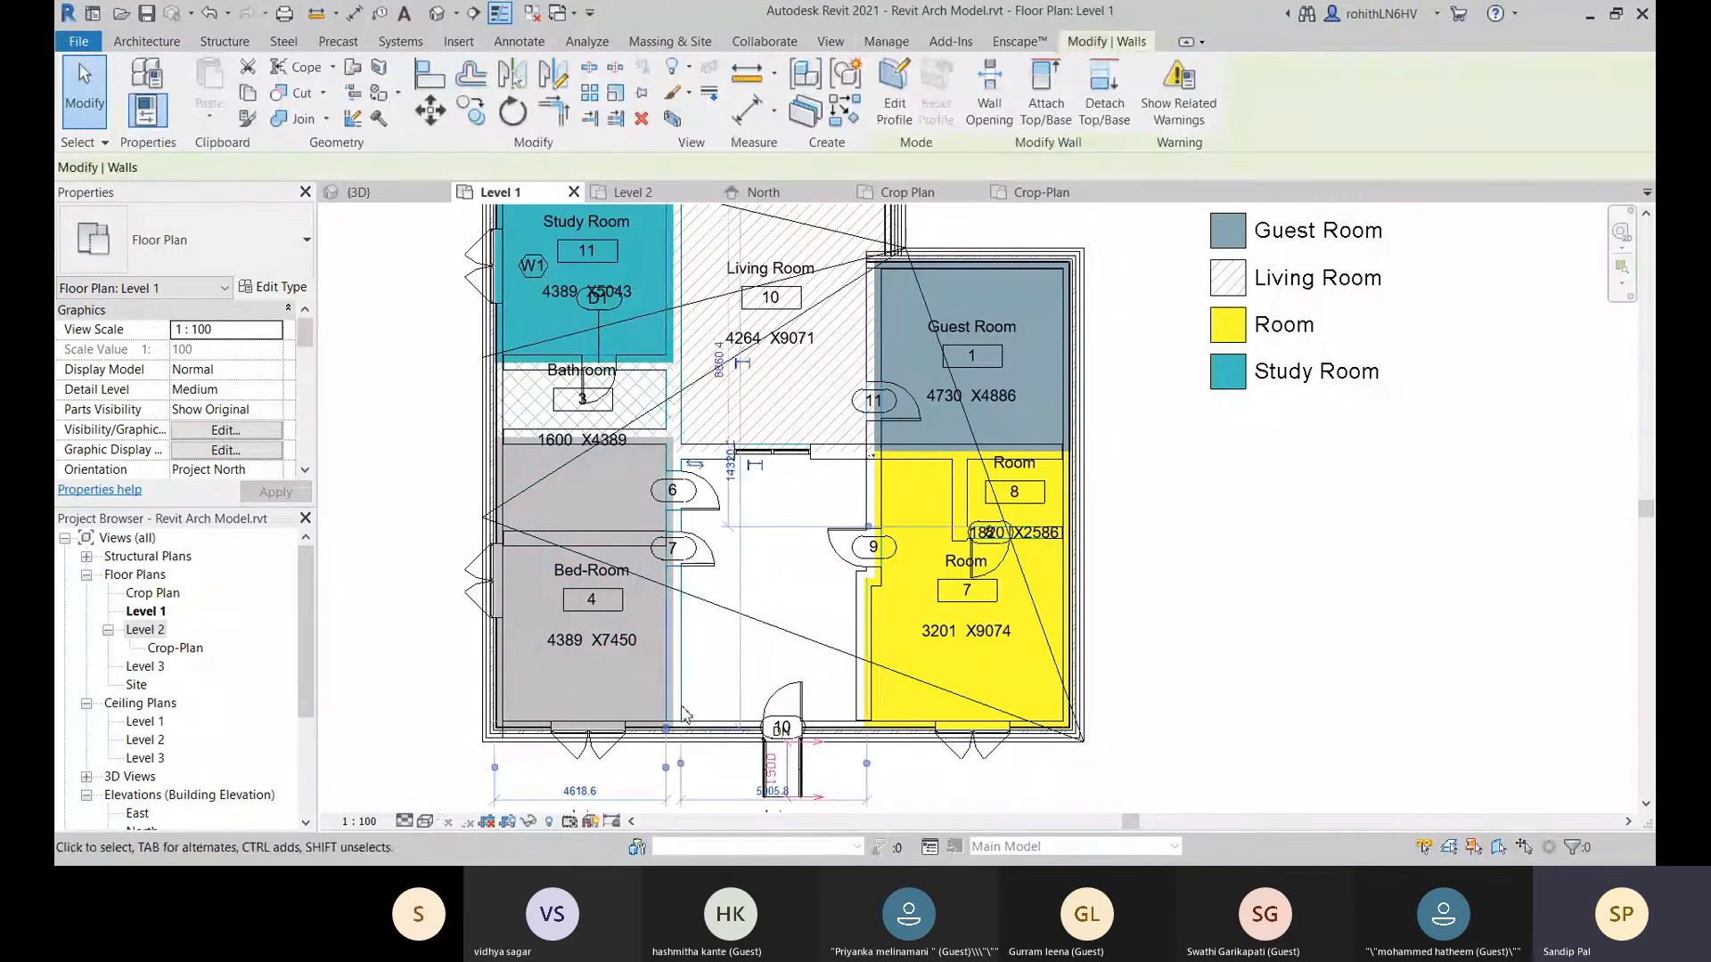
scroll(252, 438, down, 5)
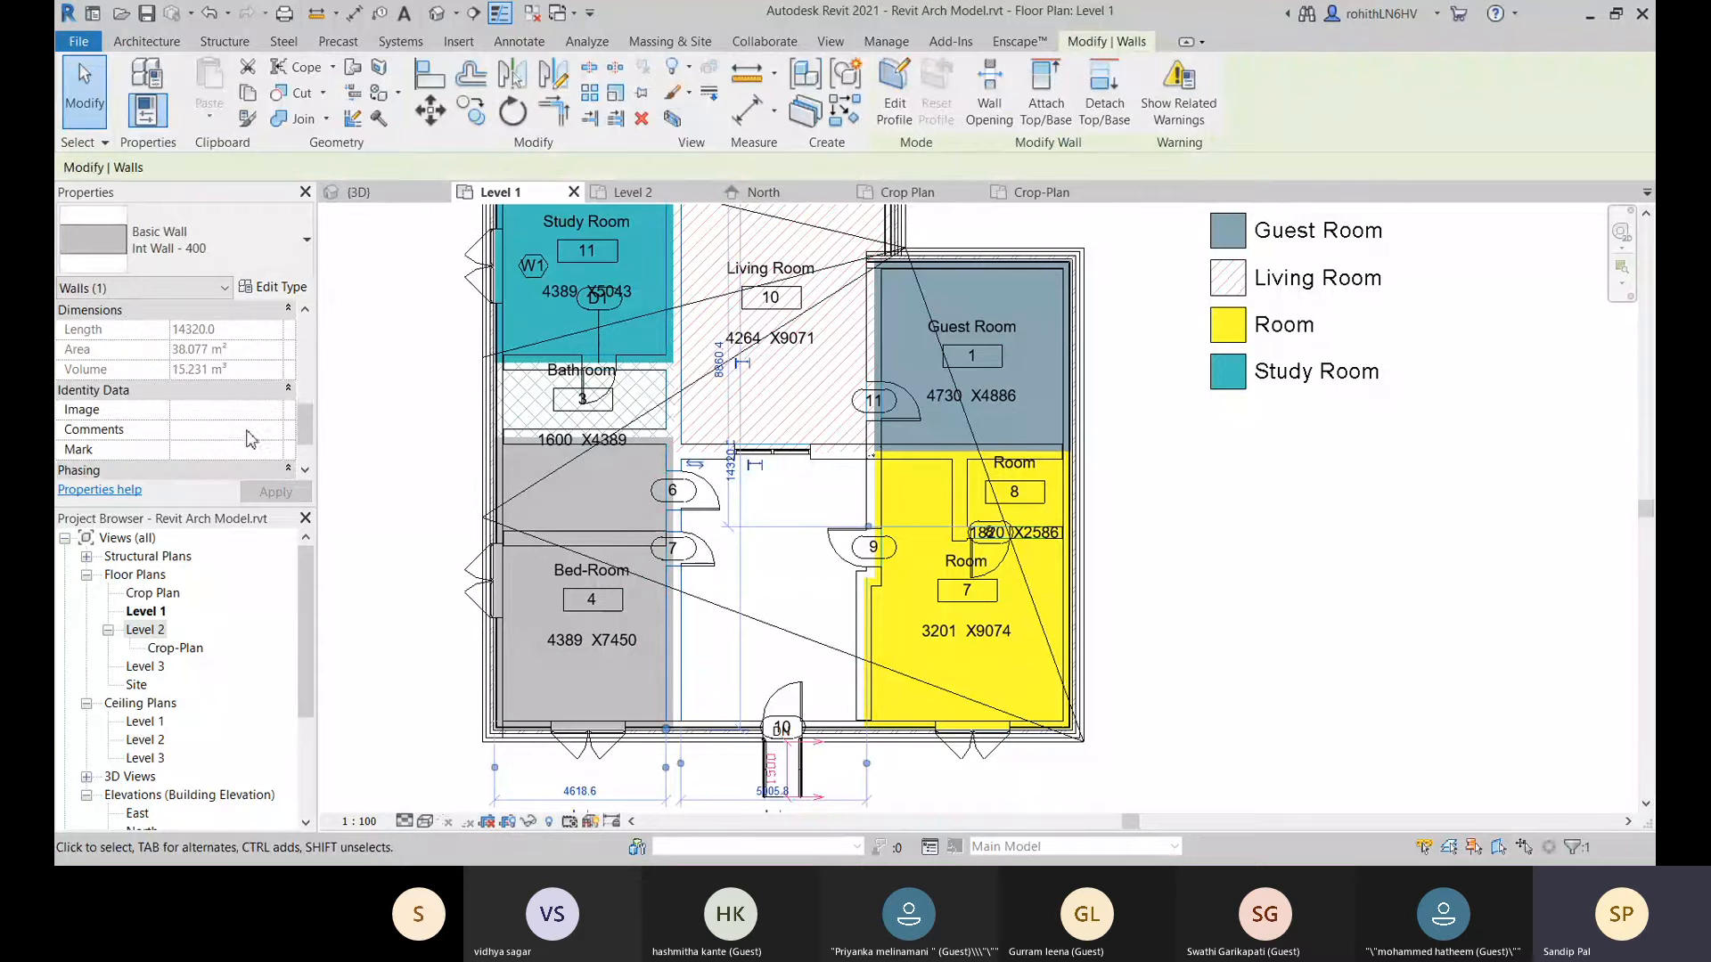
scroll(252, 438, down, 3)
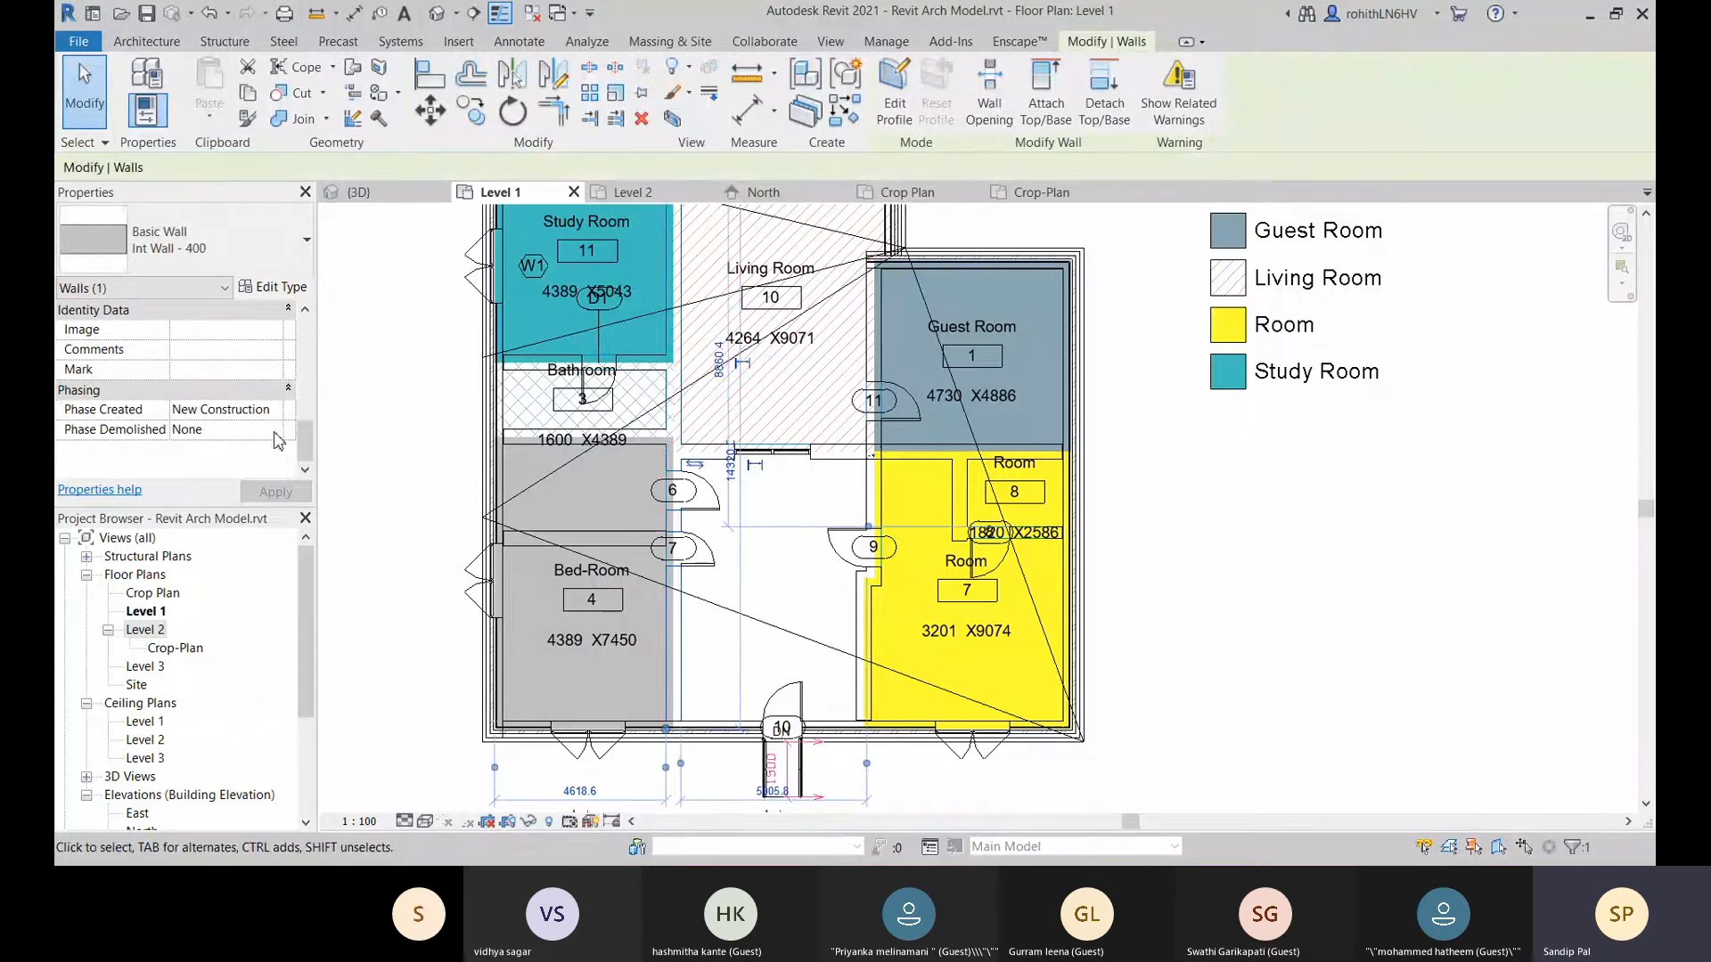
click(278, 431)
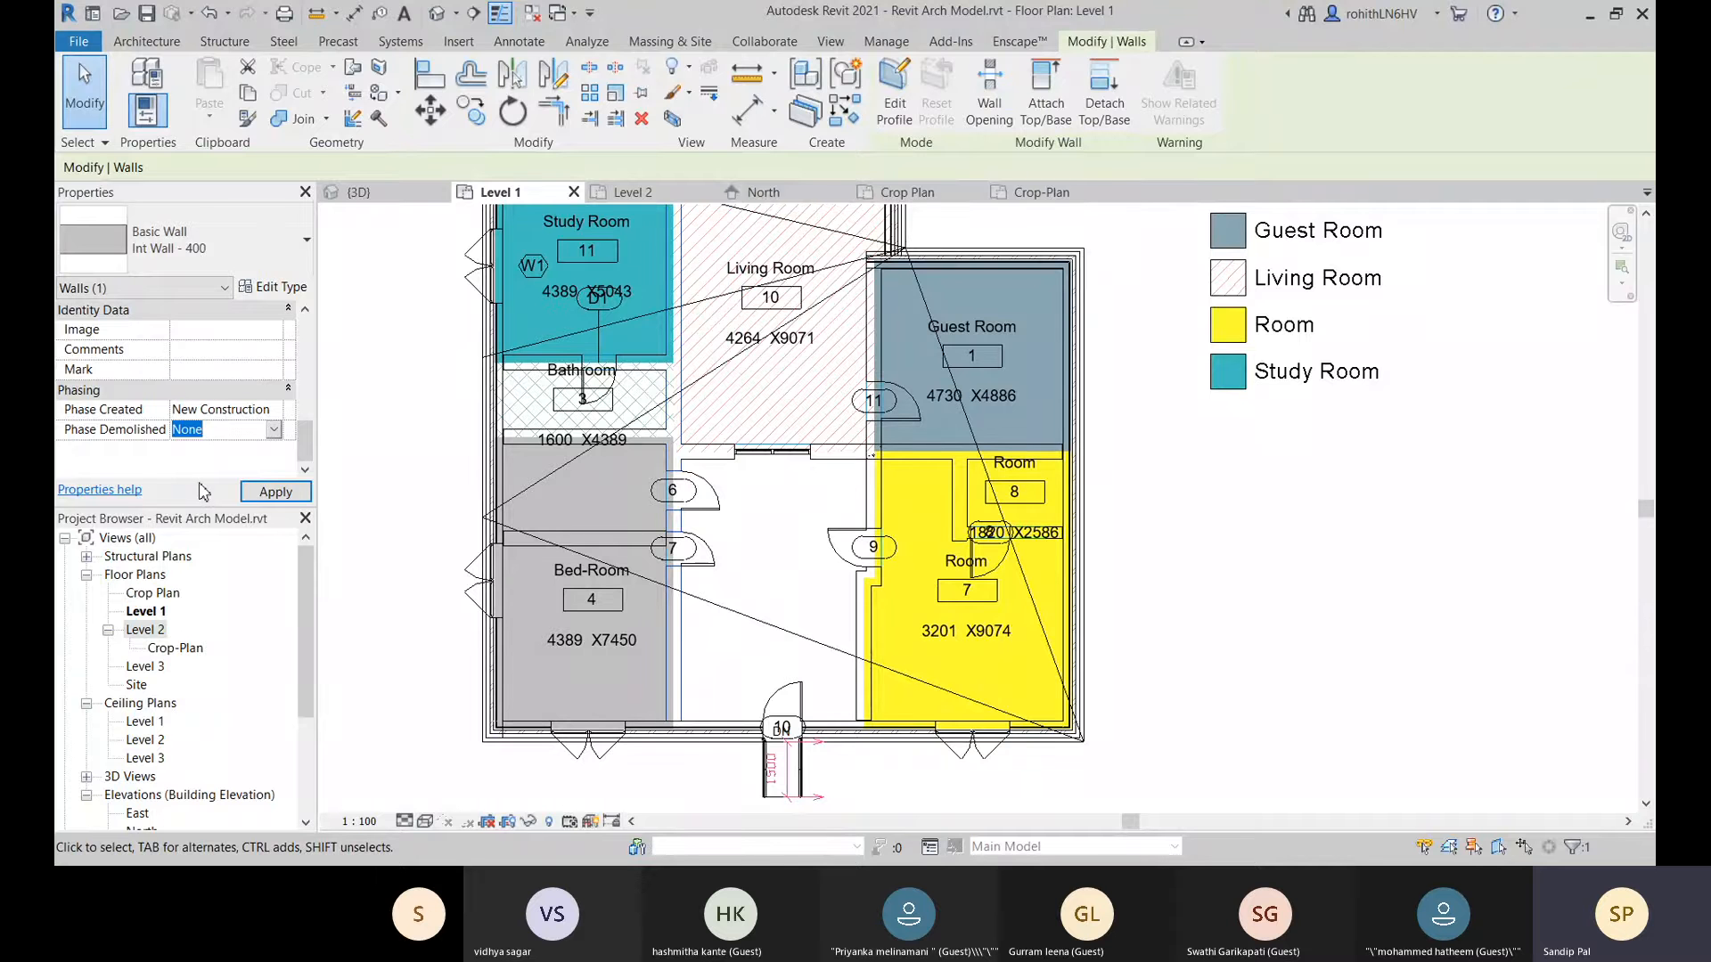
click(276, 412)
click(186, 430)
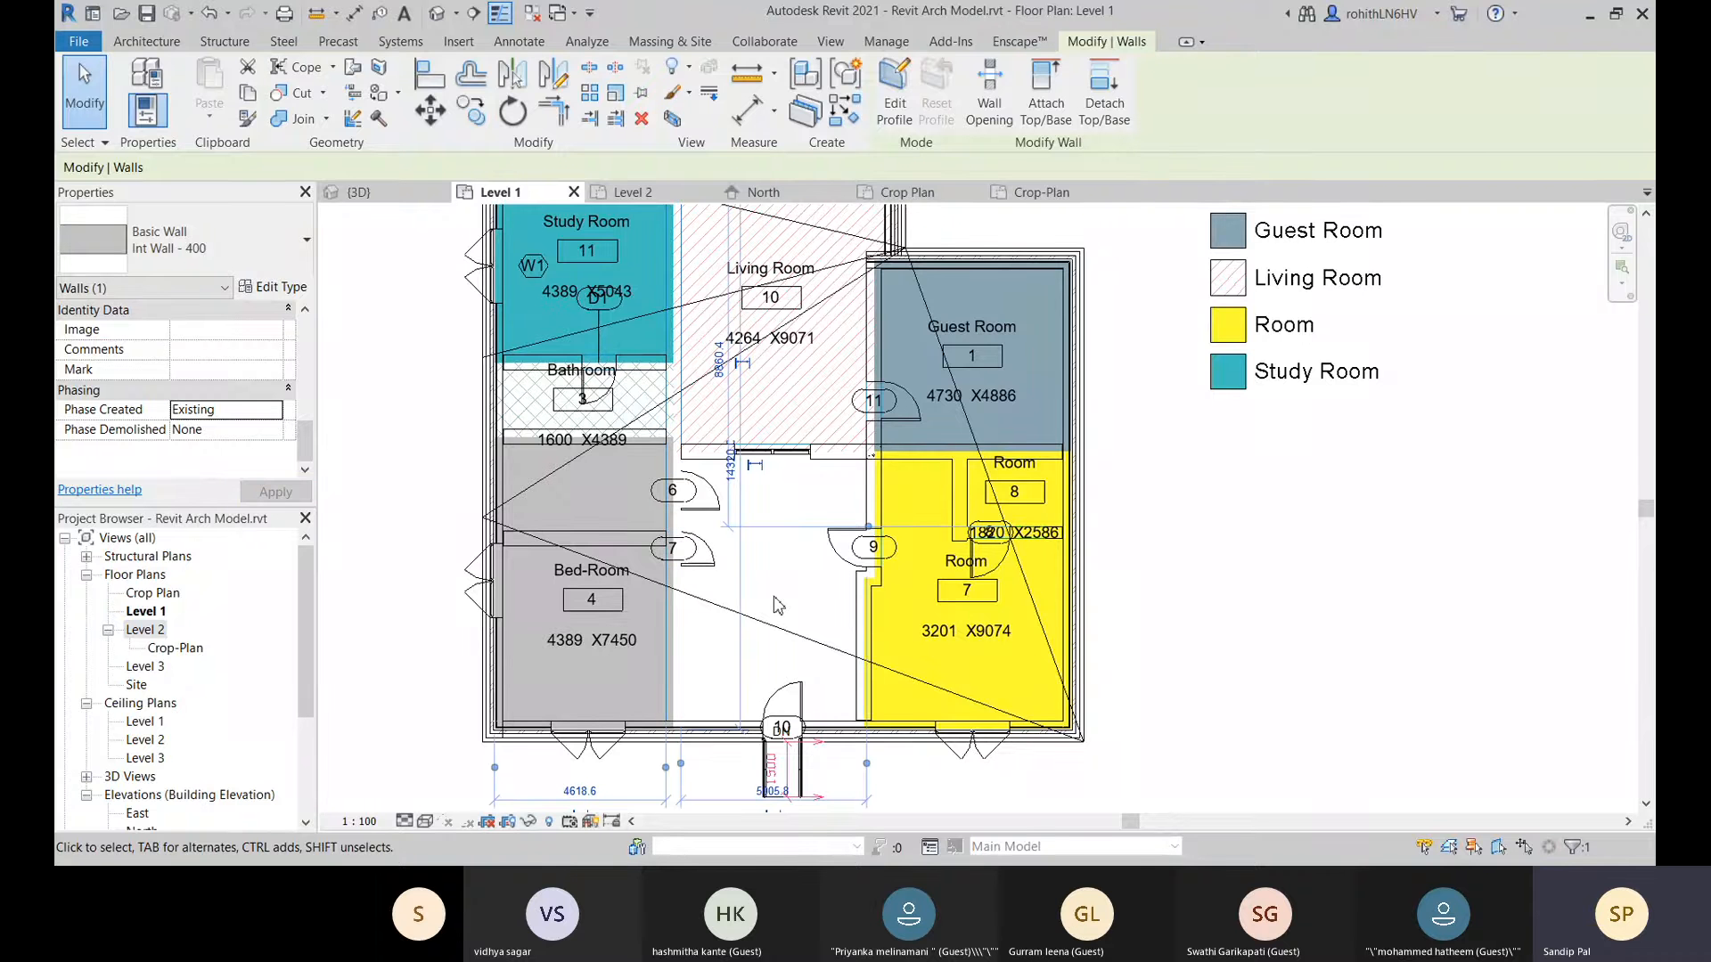
scroll(775, 606, down, 4)
key(Escape)
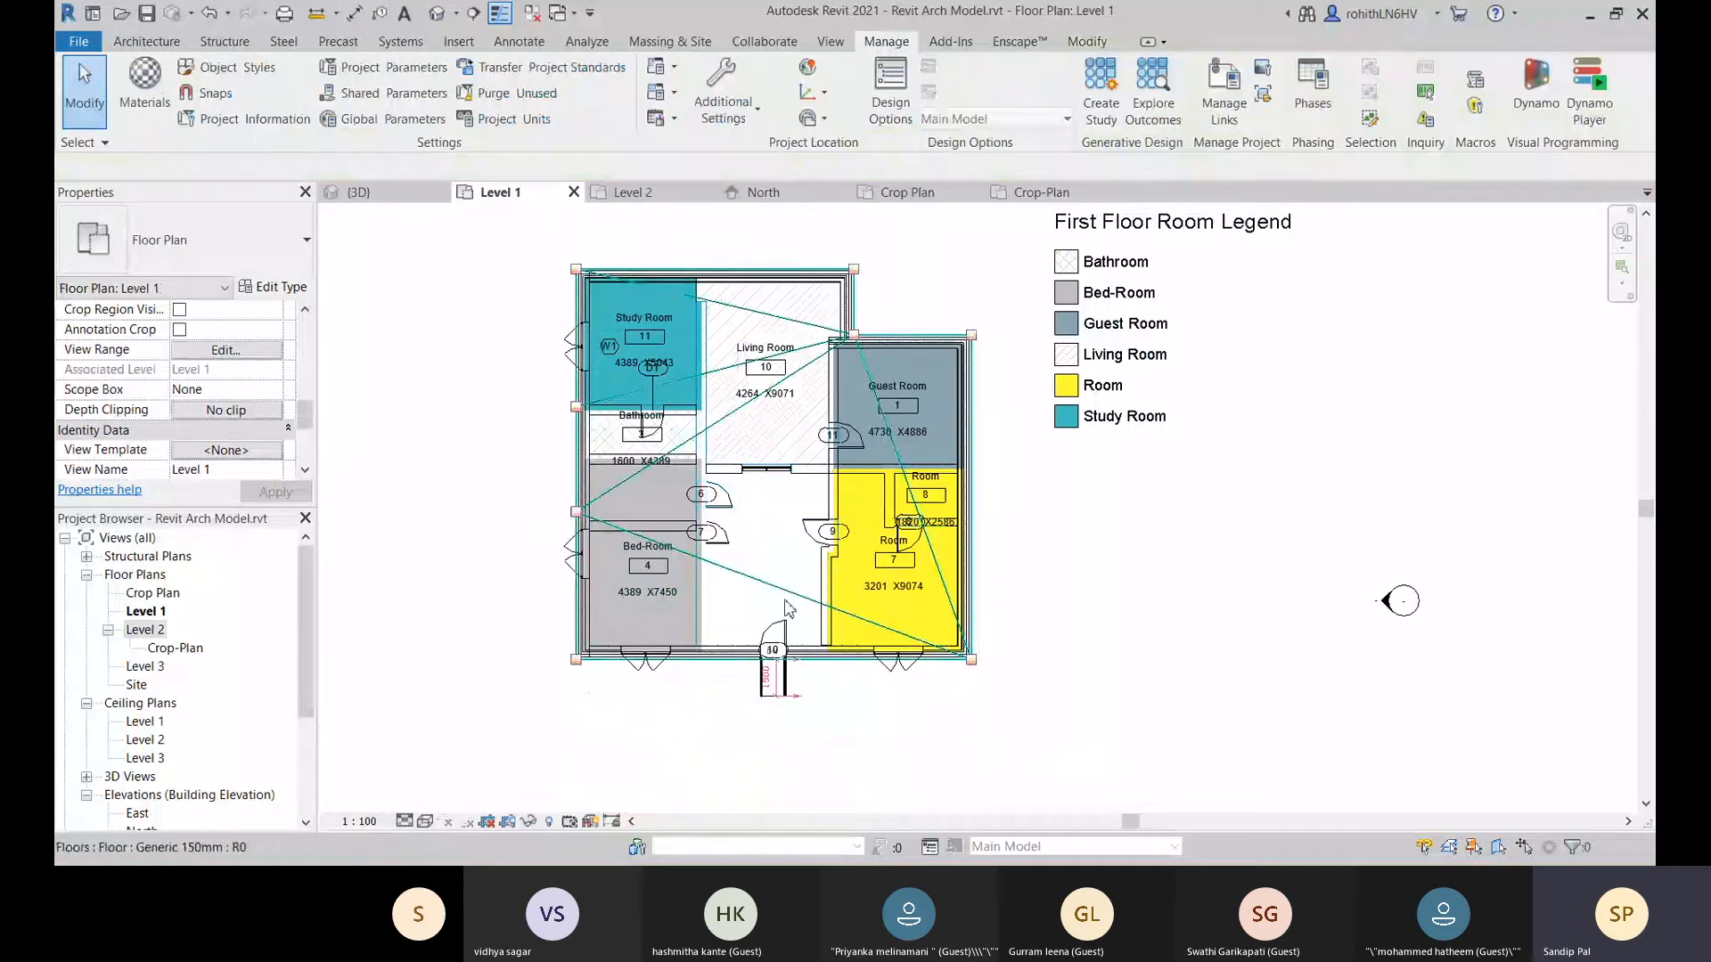
Set the Level 1 view's phase filter to Show Complete.
scroll(699, 569, up, 2)
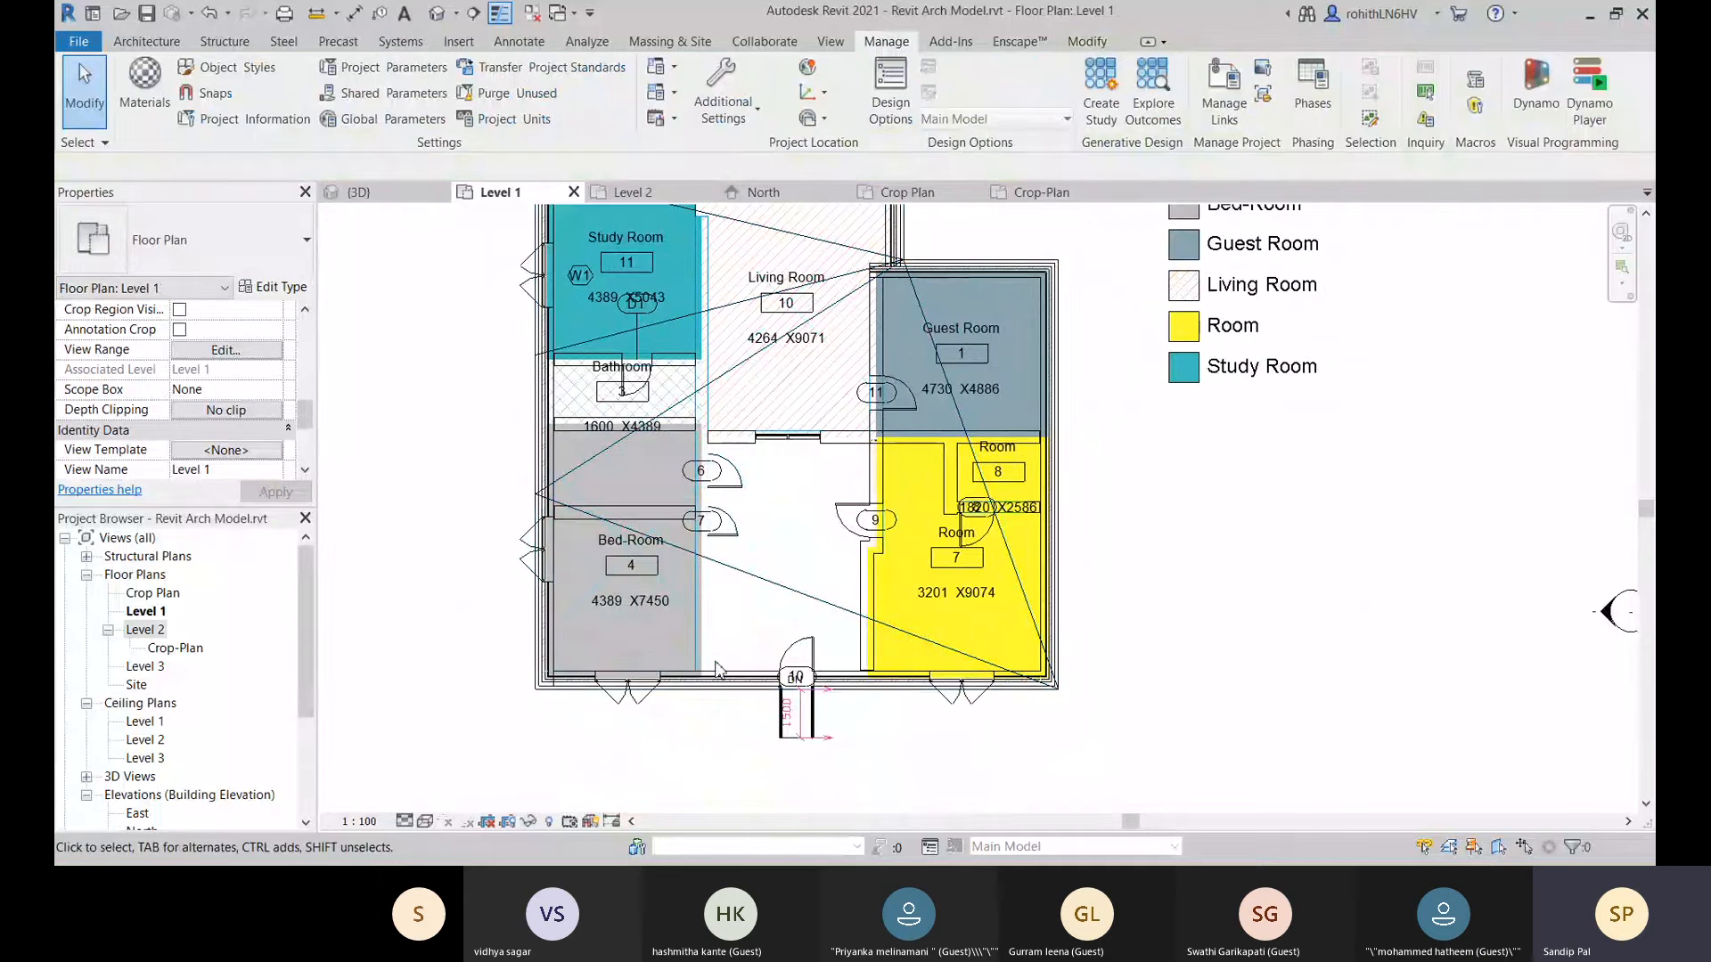
scroll(98, 432, down, 3)
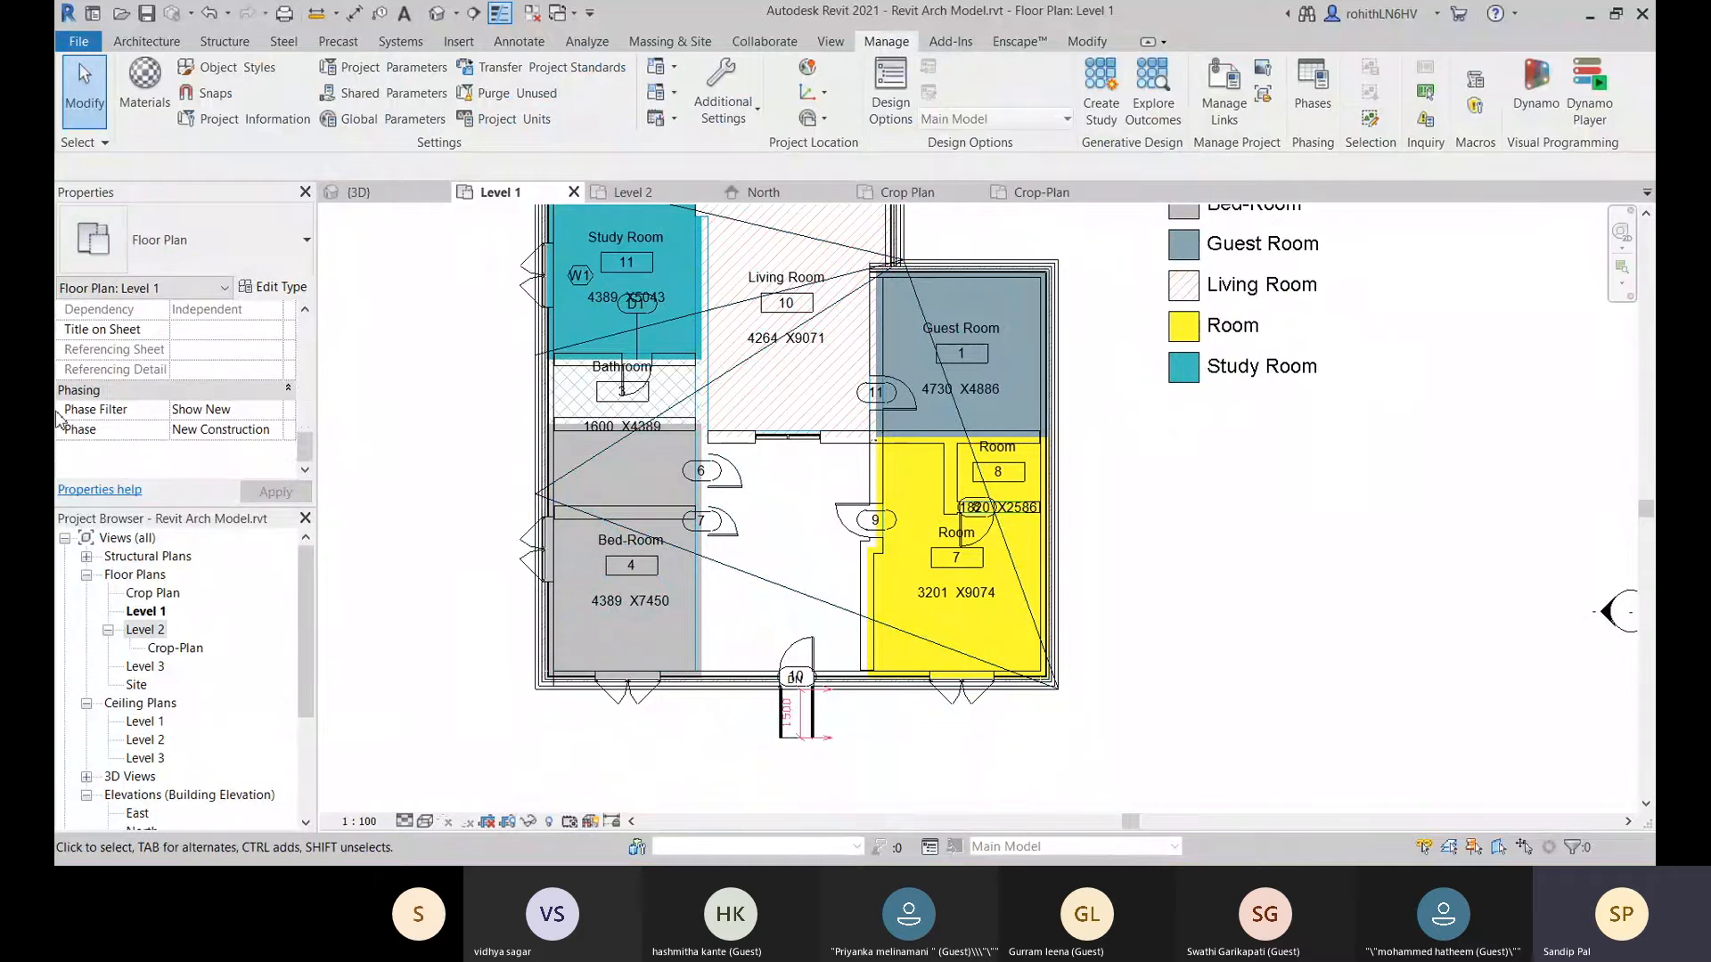
click(279, 412)
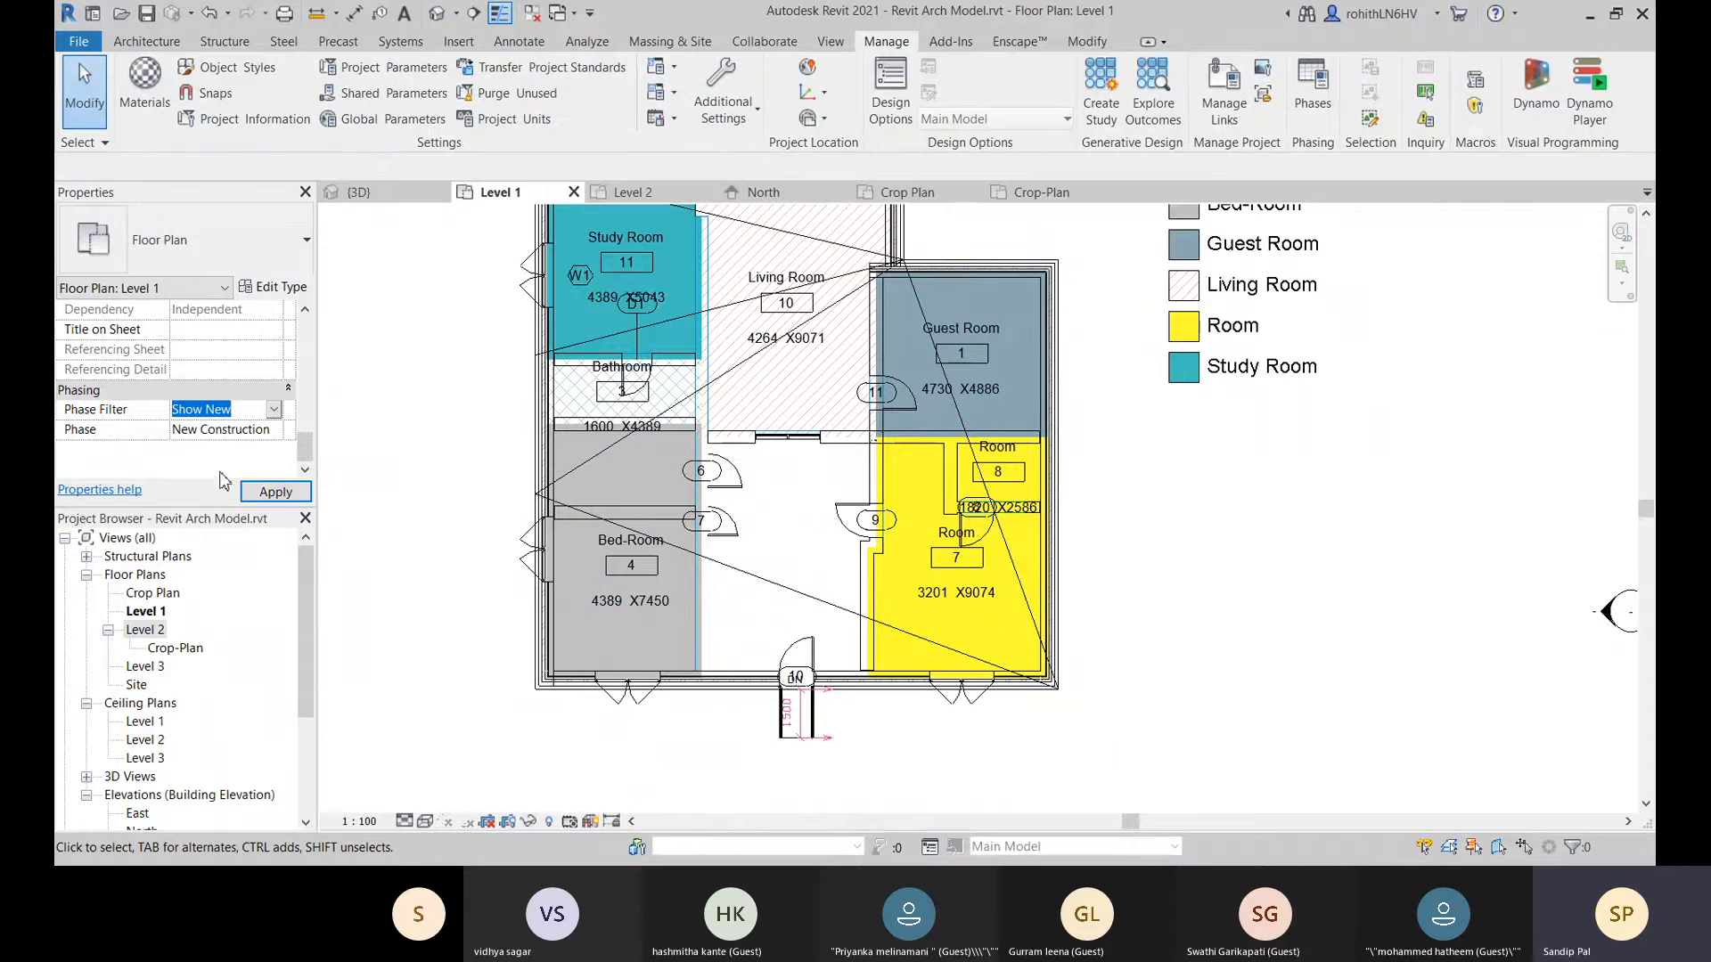
click(213, 435)
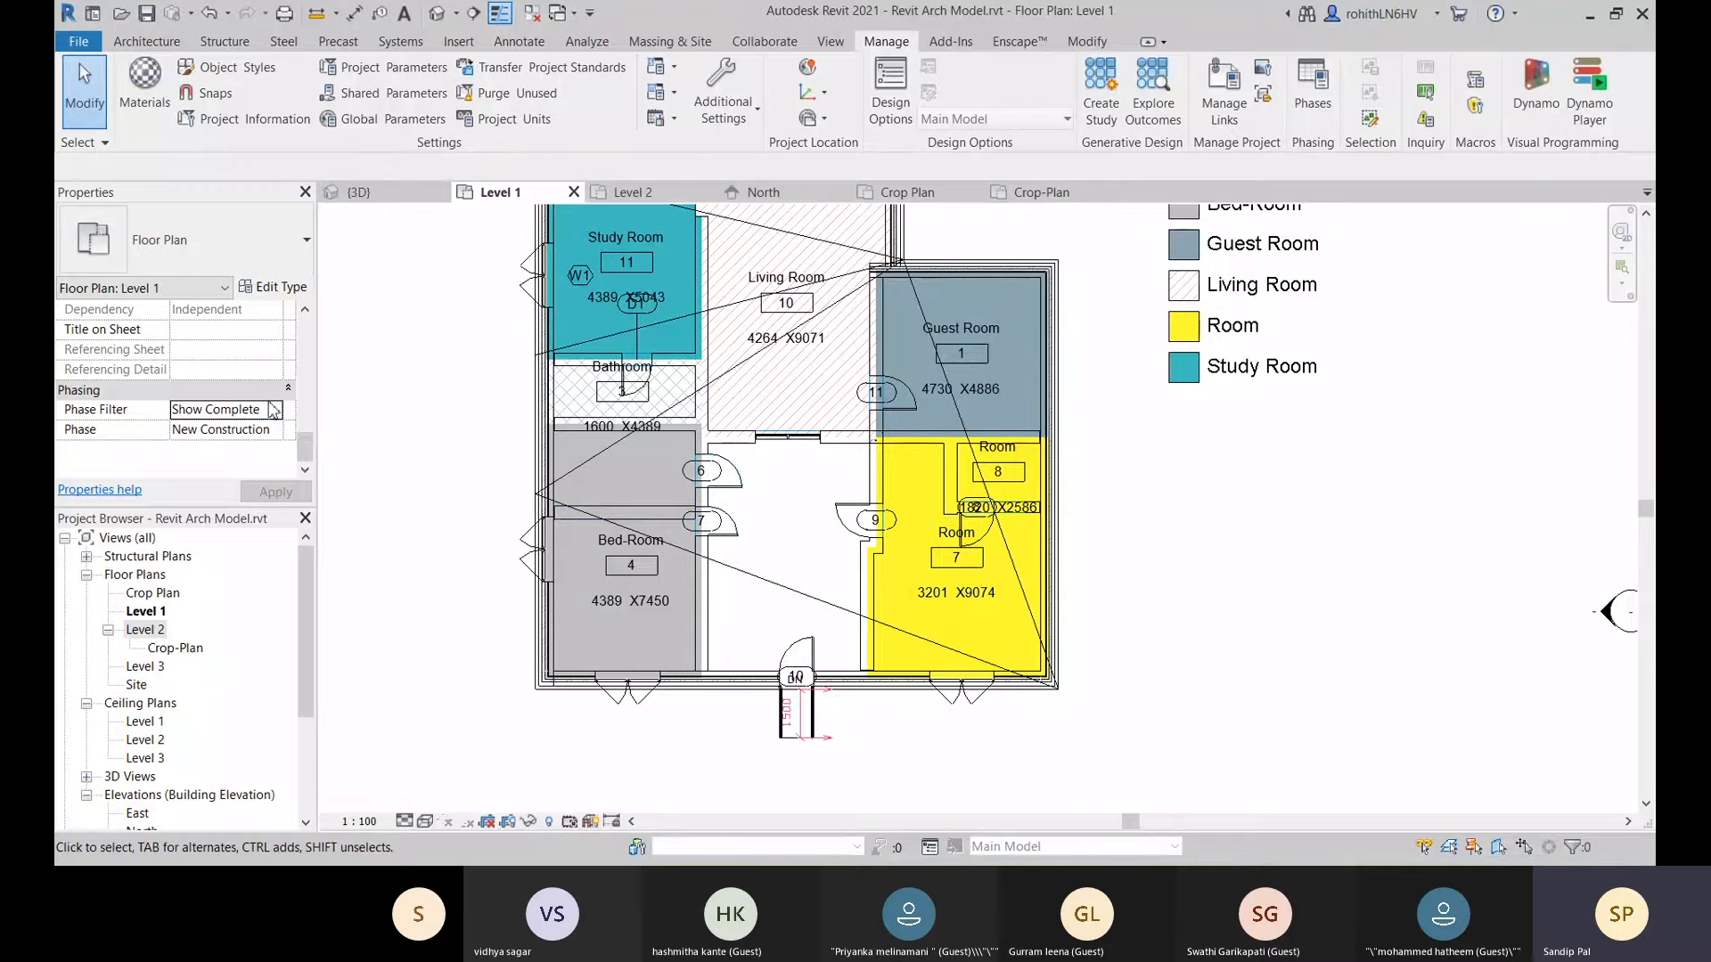
Set Phase Created to New Construction for the vertical Int Wall - 400 beside Bed-Room 4, accepting the warning.
click(705, 599)
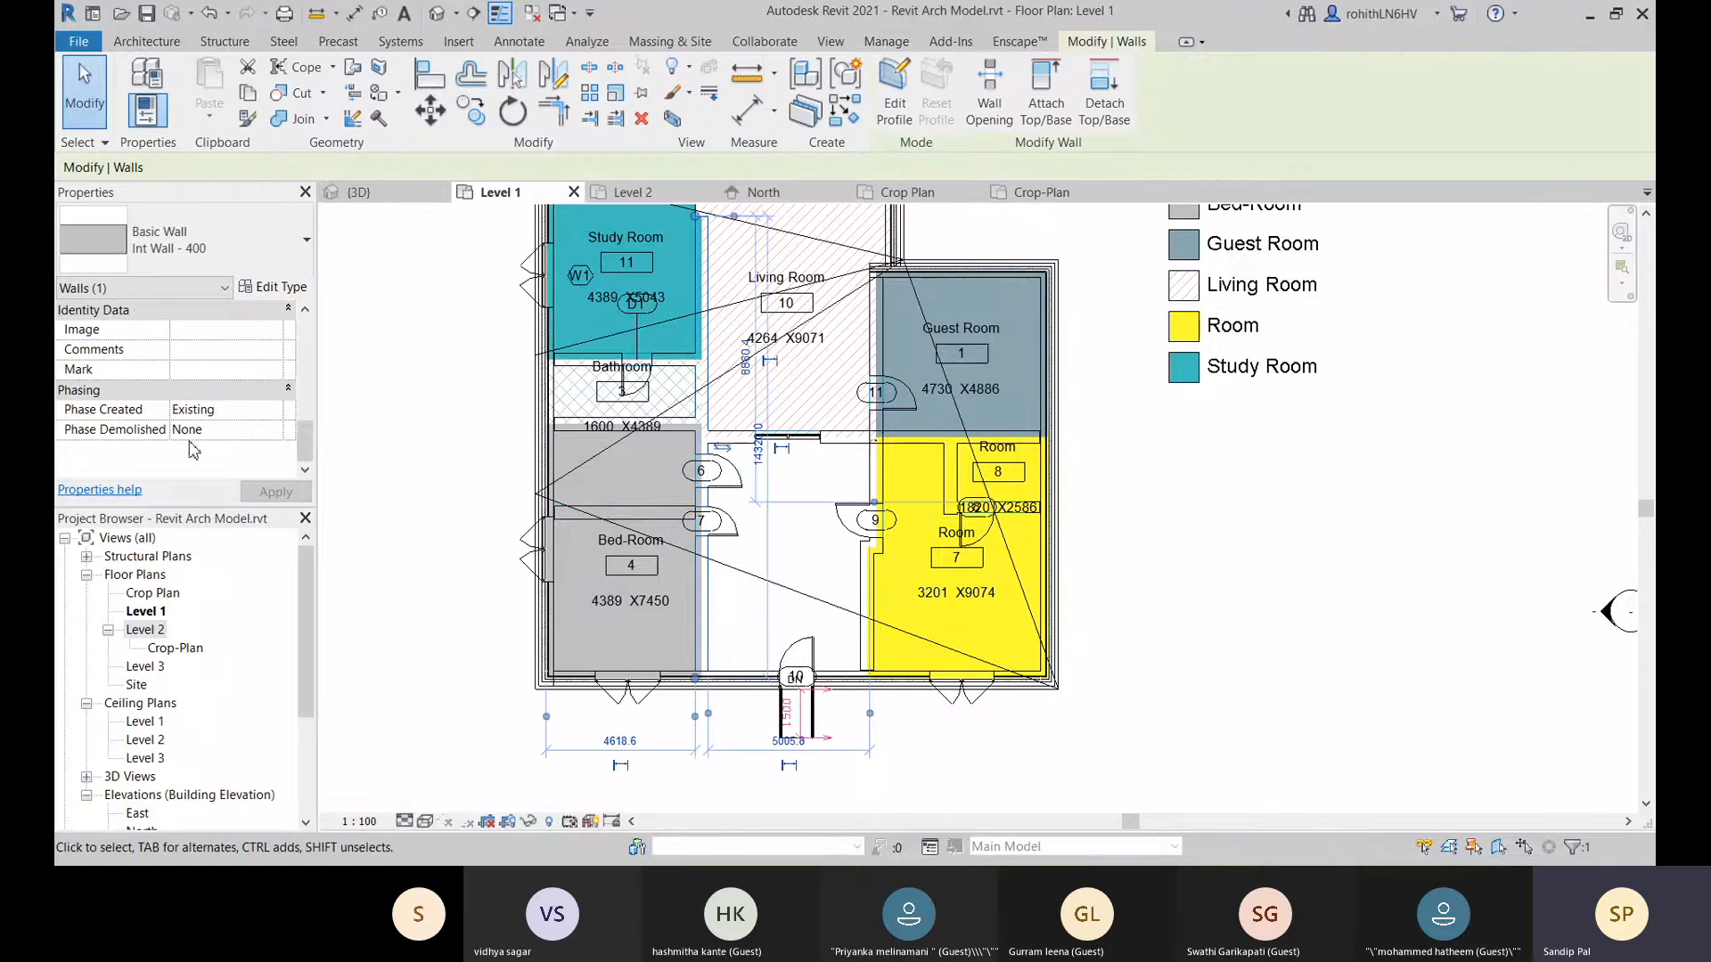
click(280, 433)
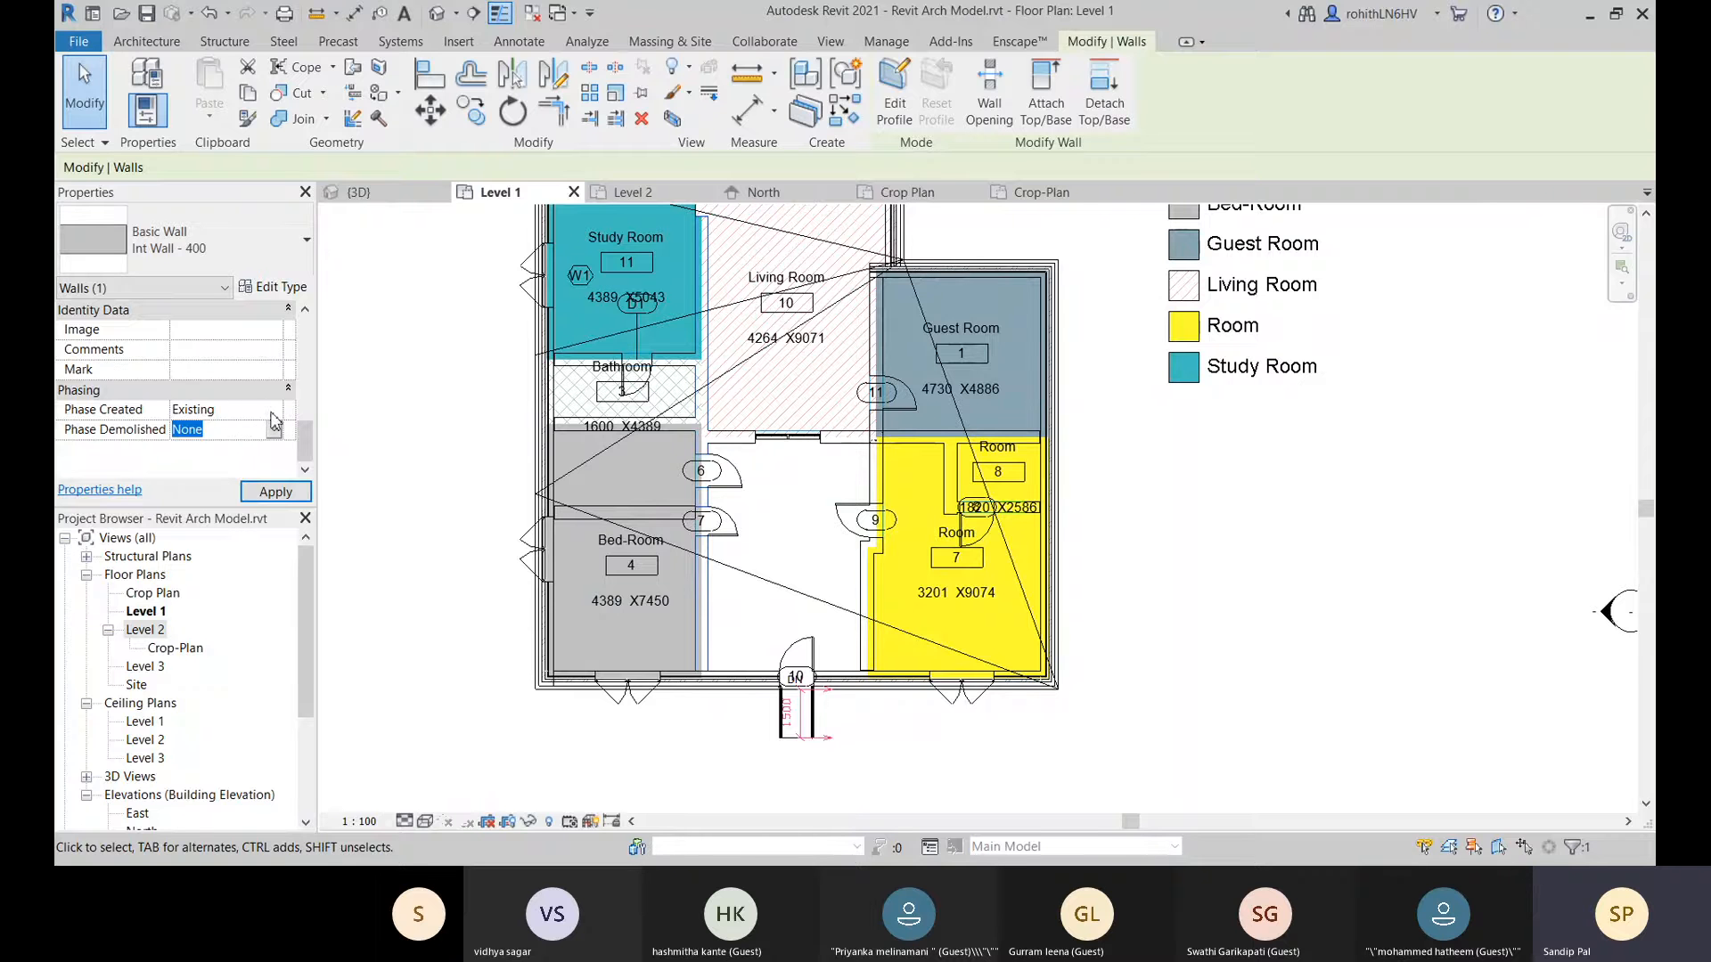
click(273, 416)
click(278, 434)
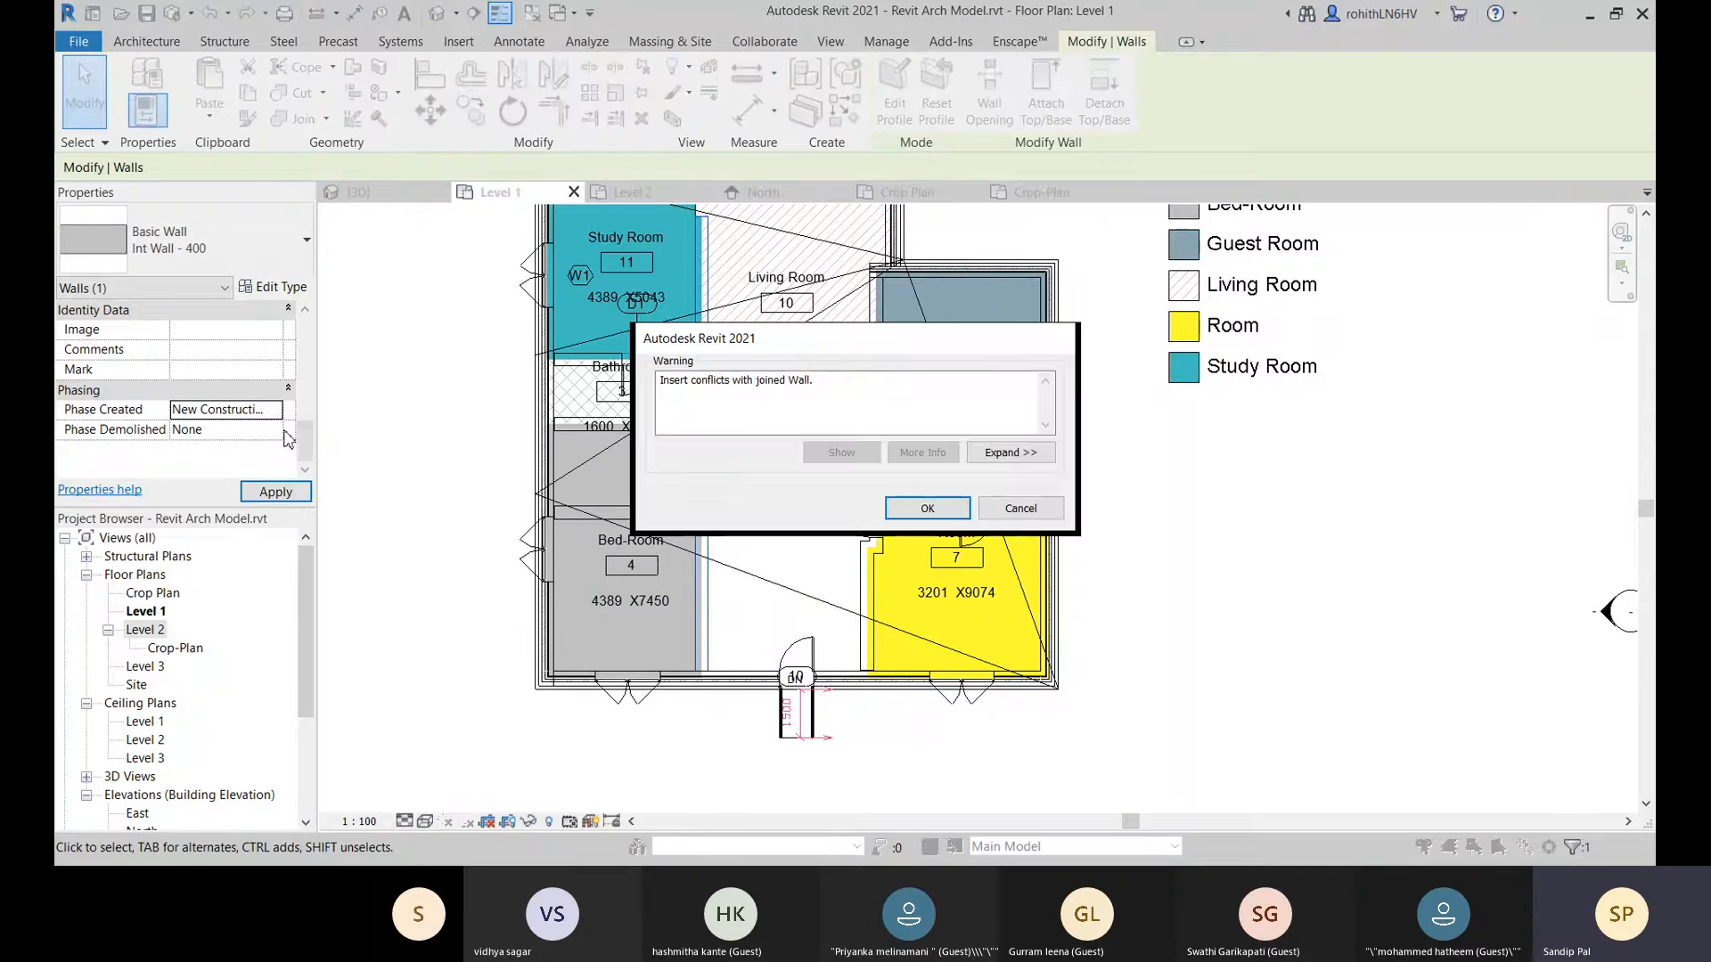
click(927, 509)
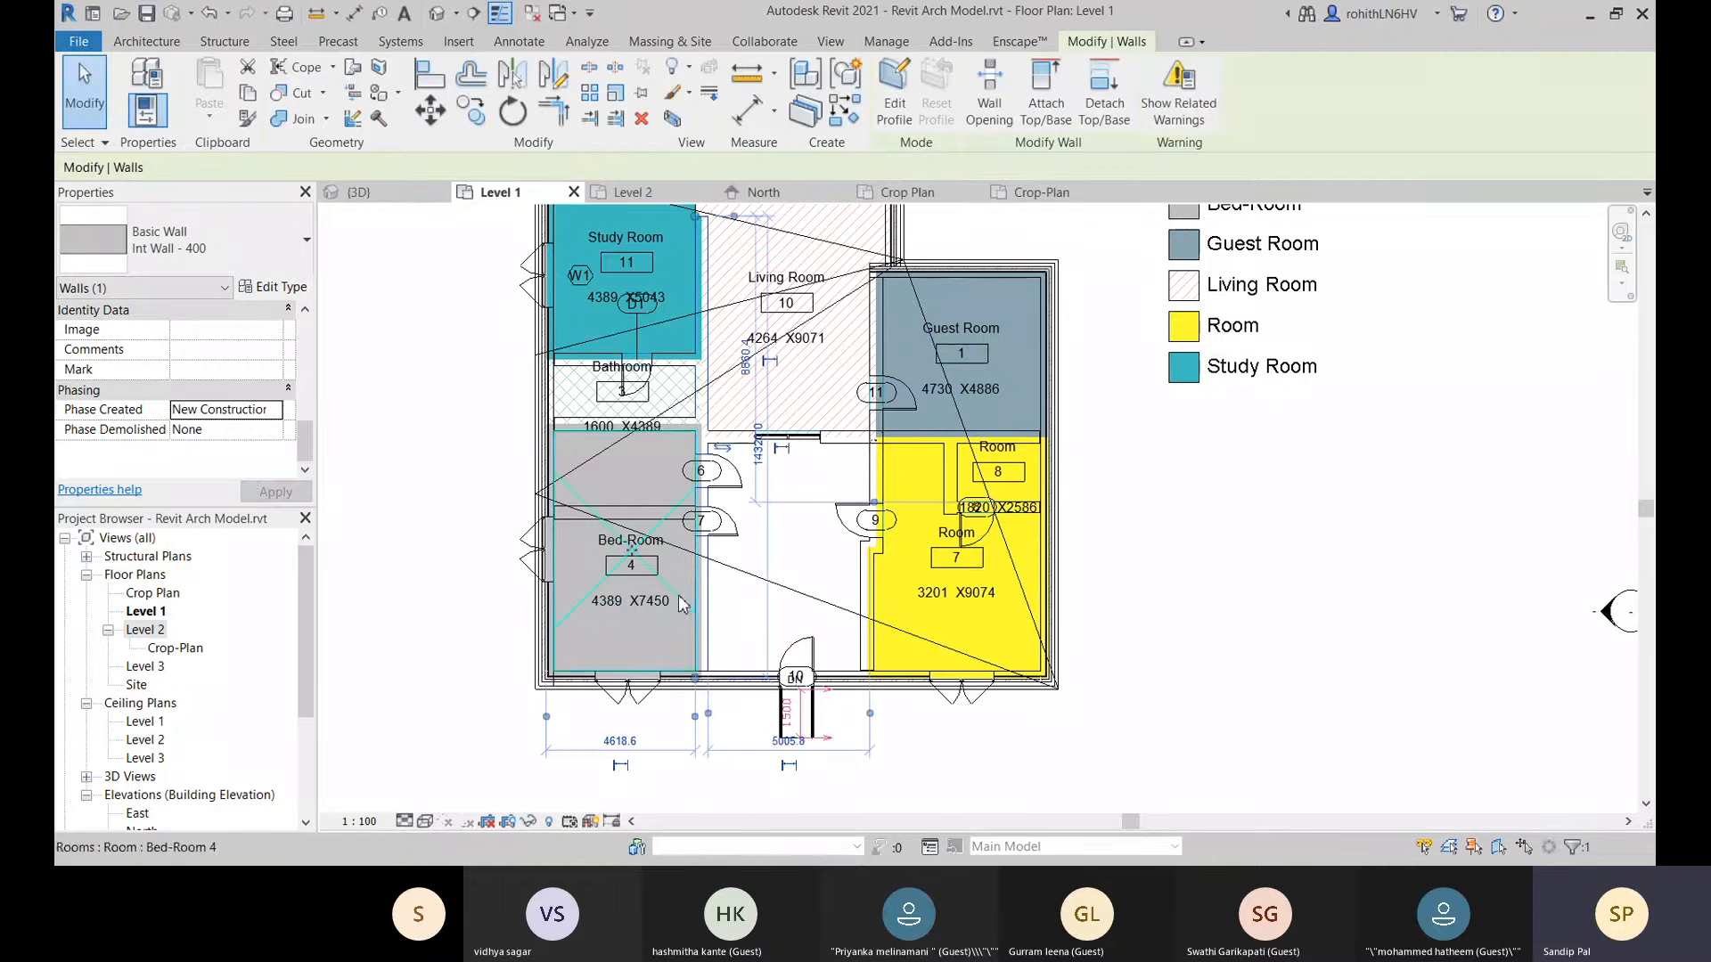
Try to set the same wall's Phase Demolished to a phase earlier than New Construction.
click(267, 430)
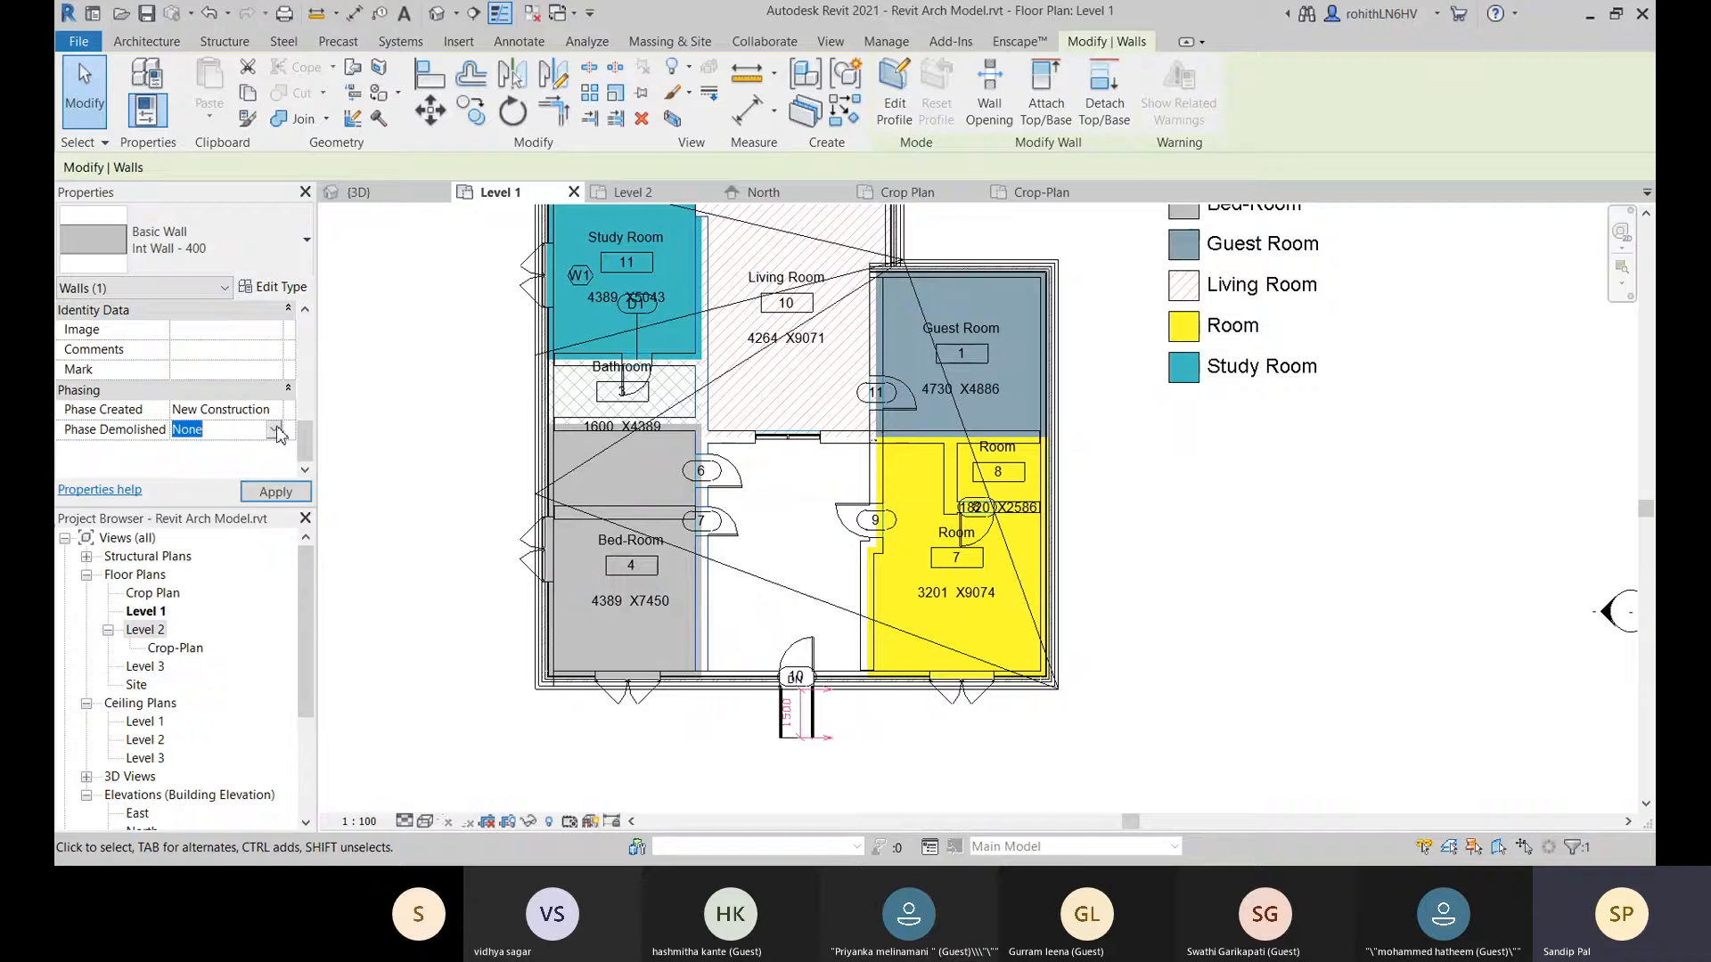
click(204, 467)
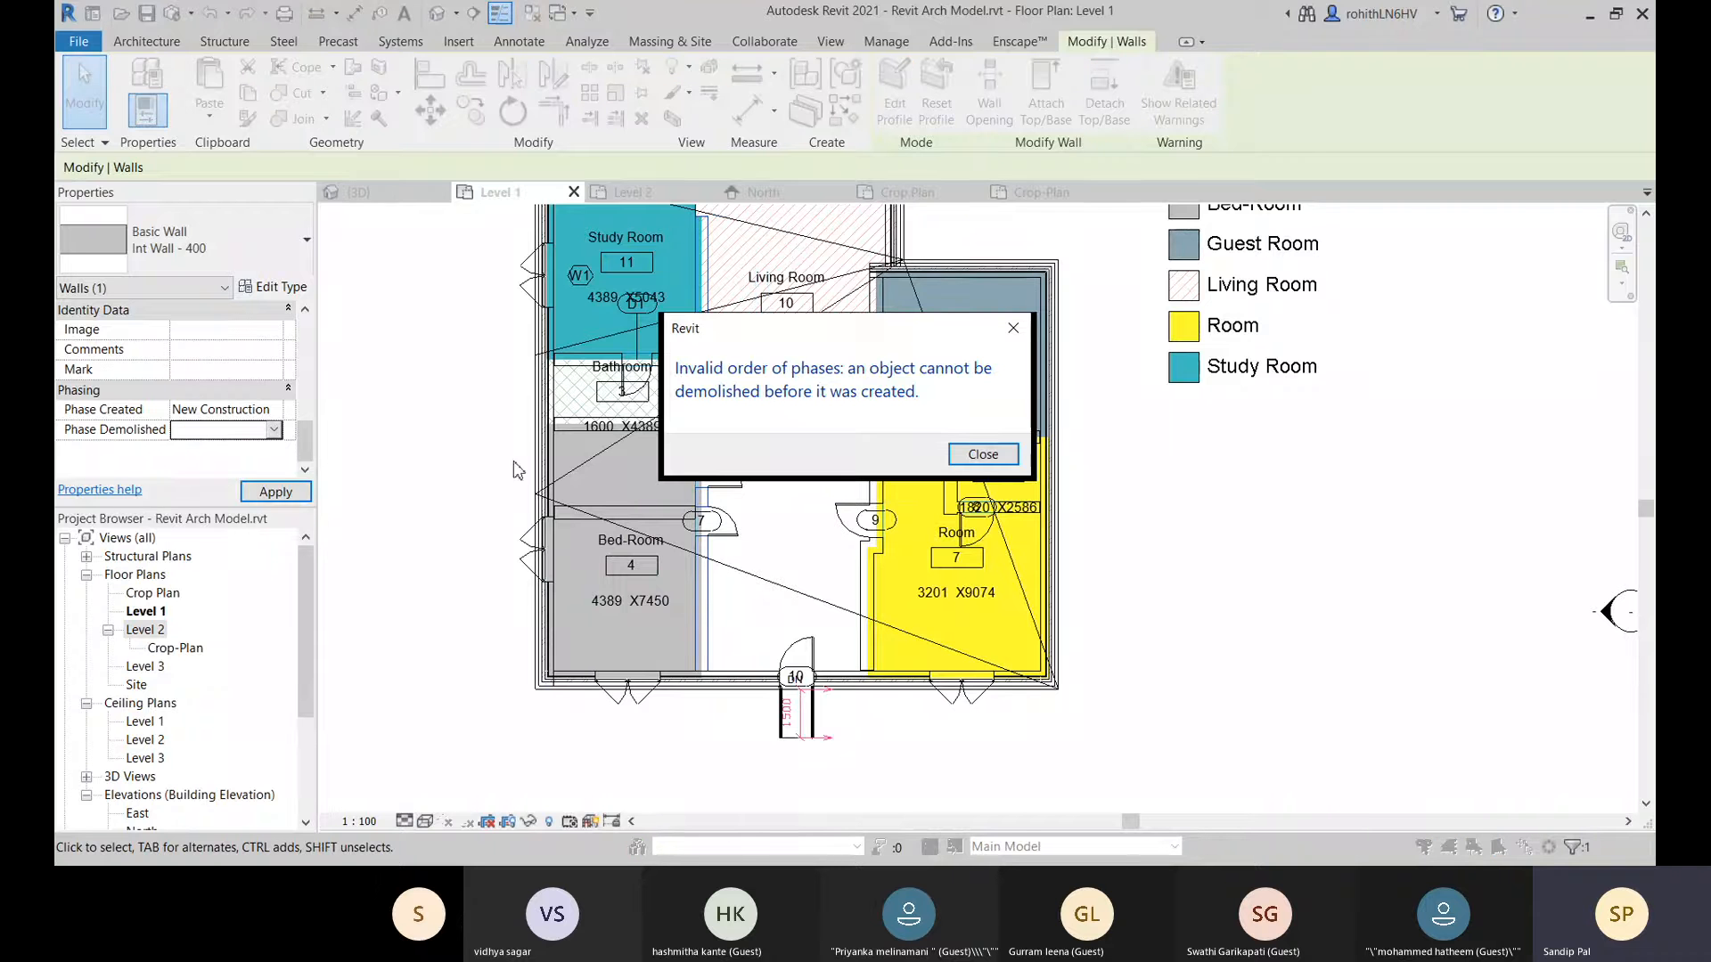
click(983, 455)
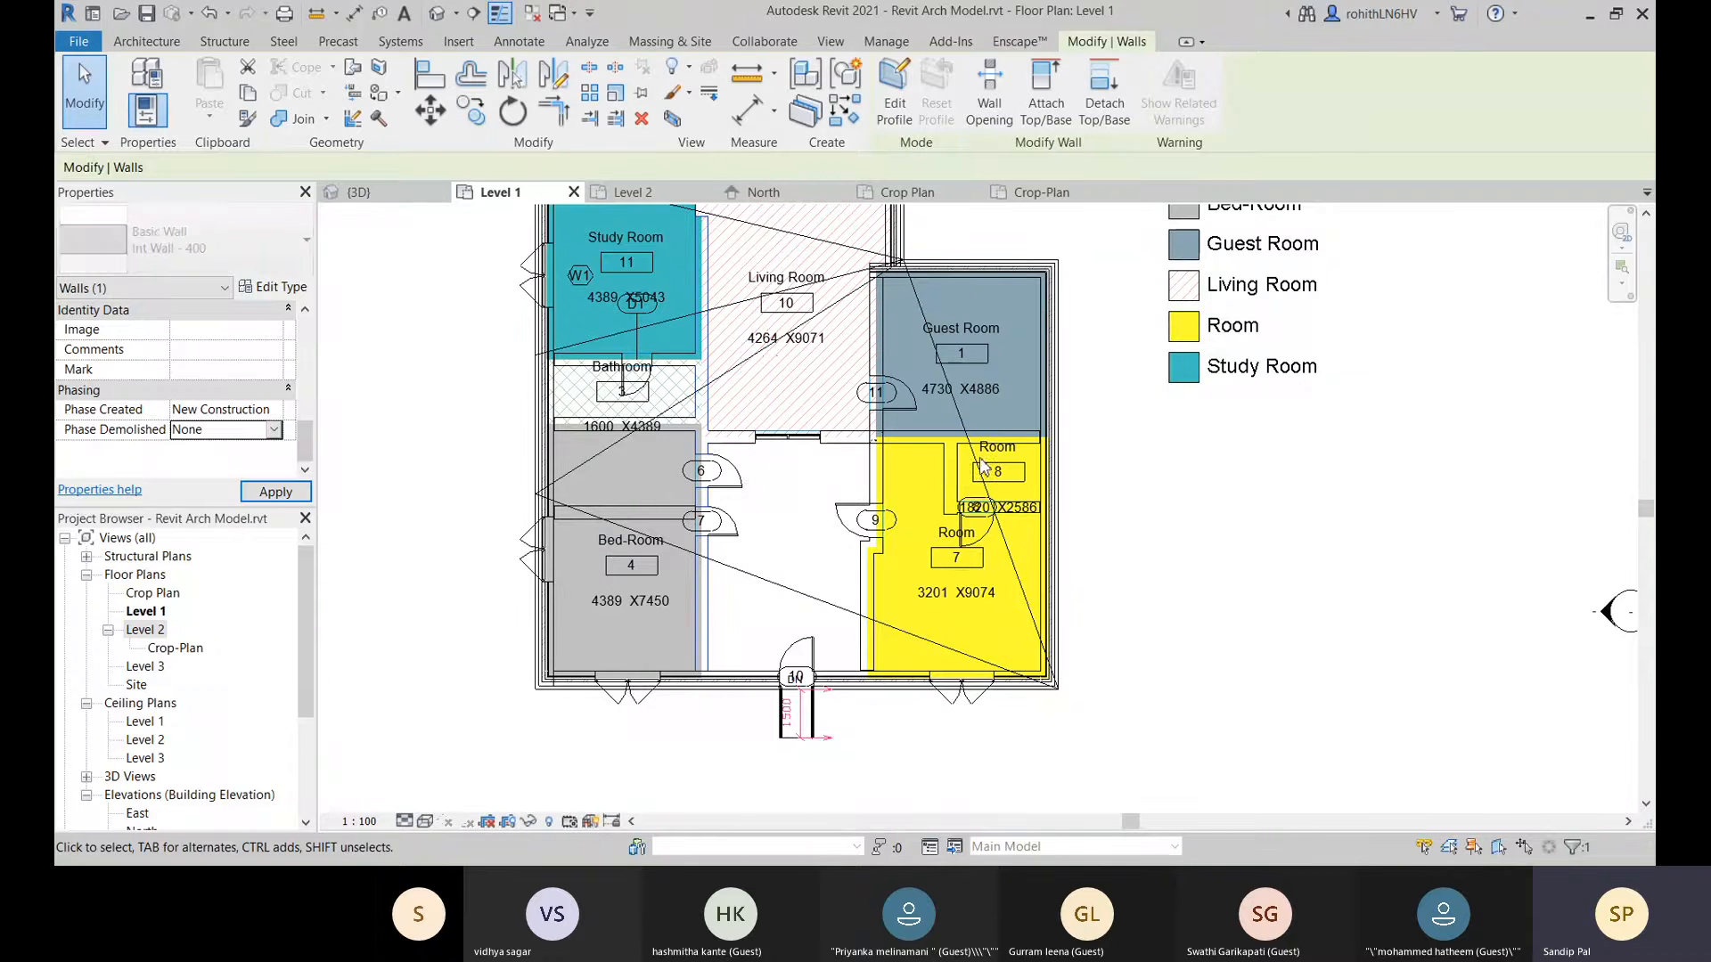
click(417, 571)
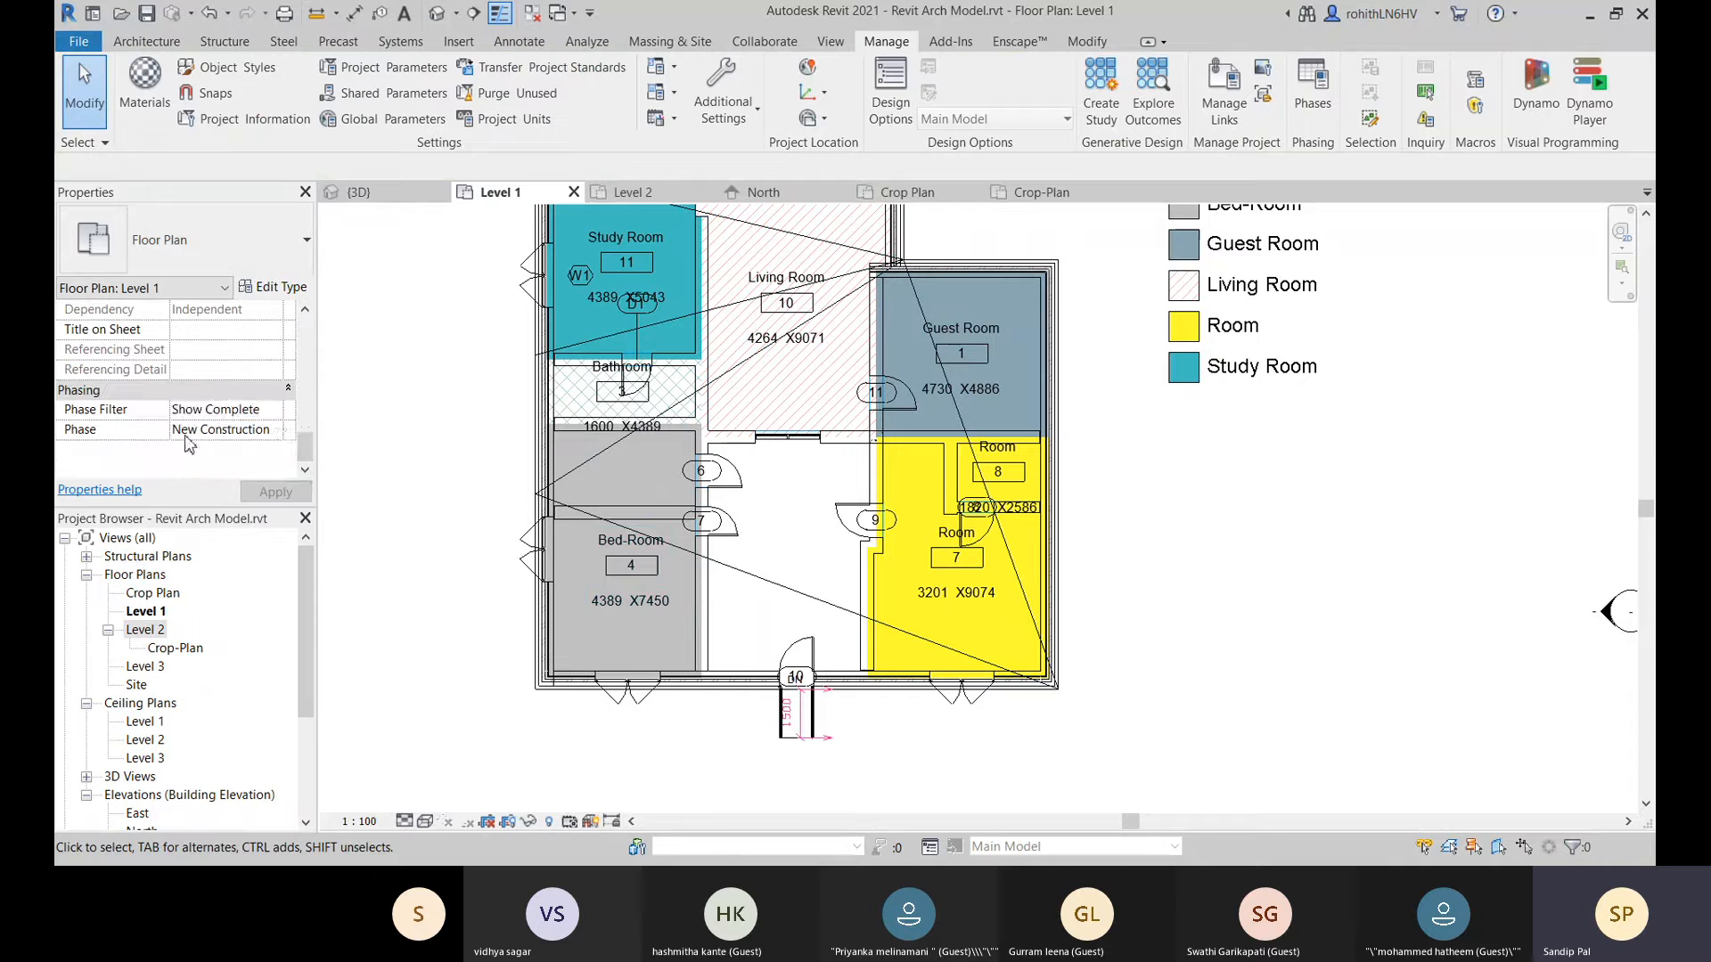
Set the Level 1 view's phase filter to Show All.
click(214, 409)
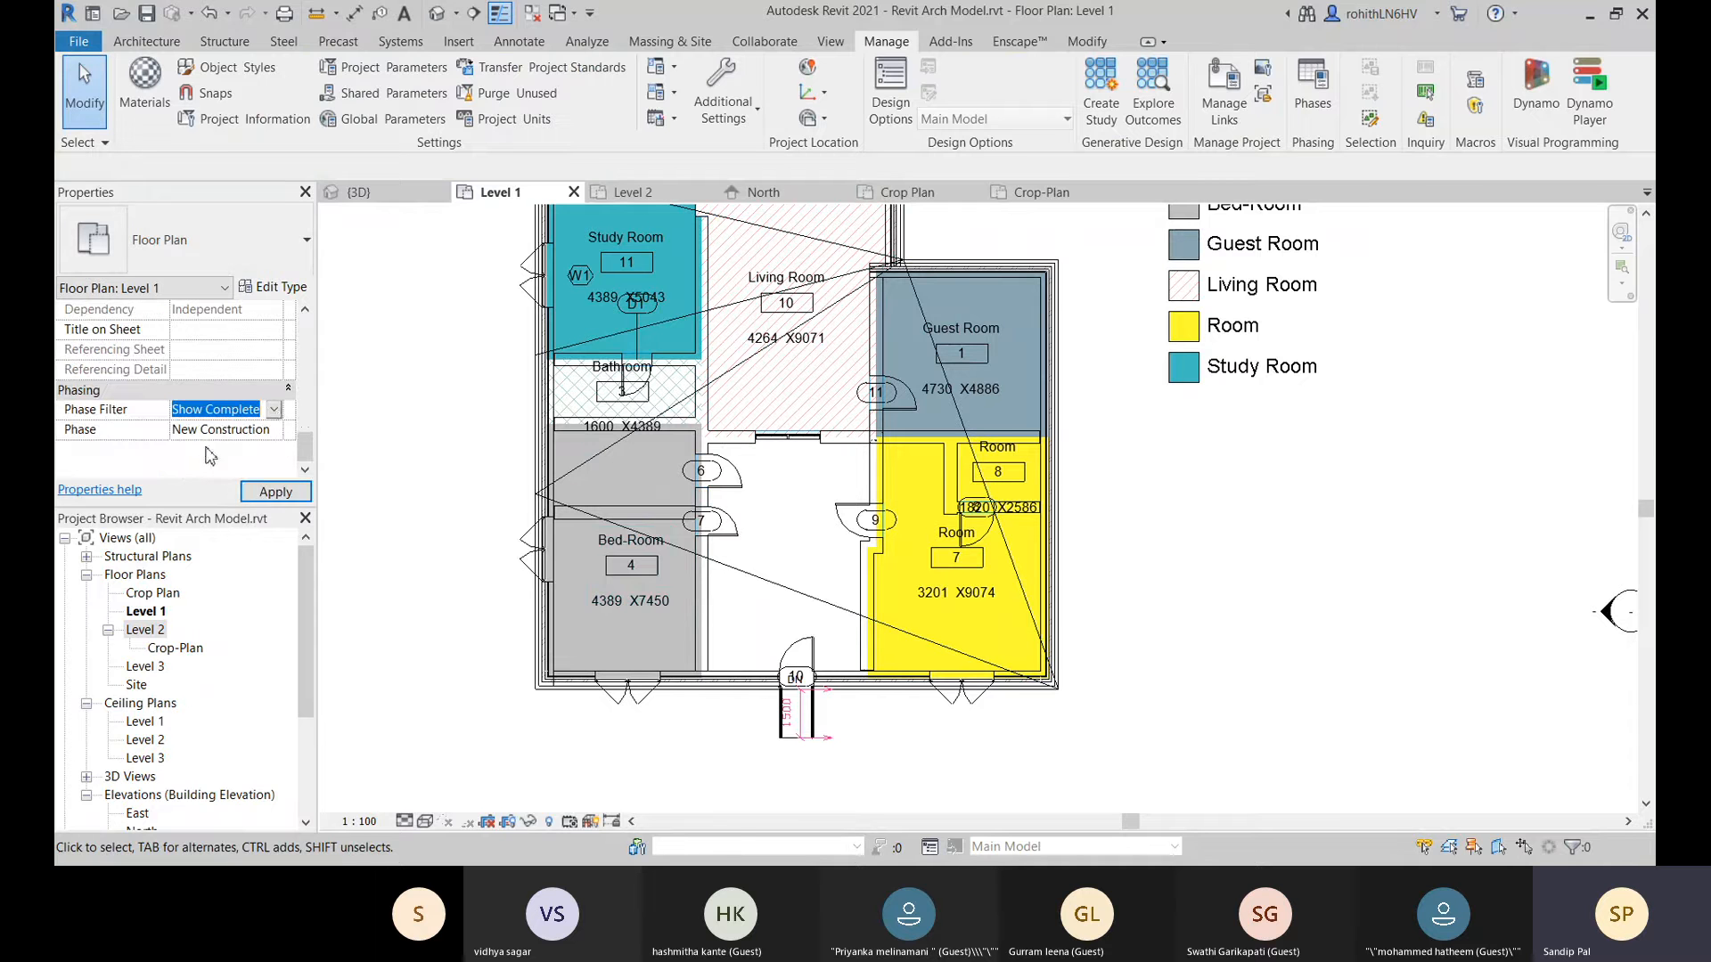
click(206, 449)
click(276, 496)
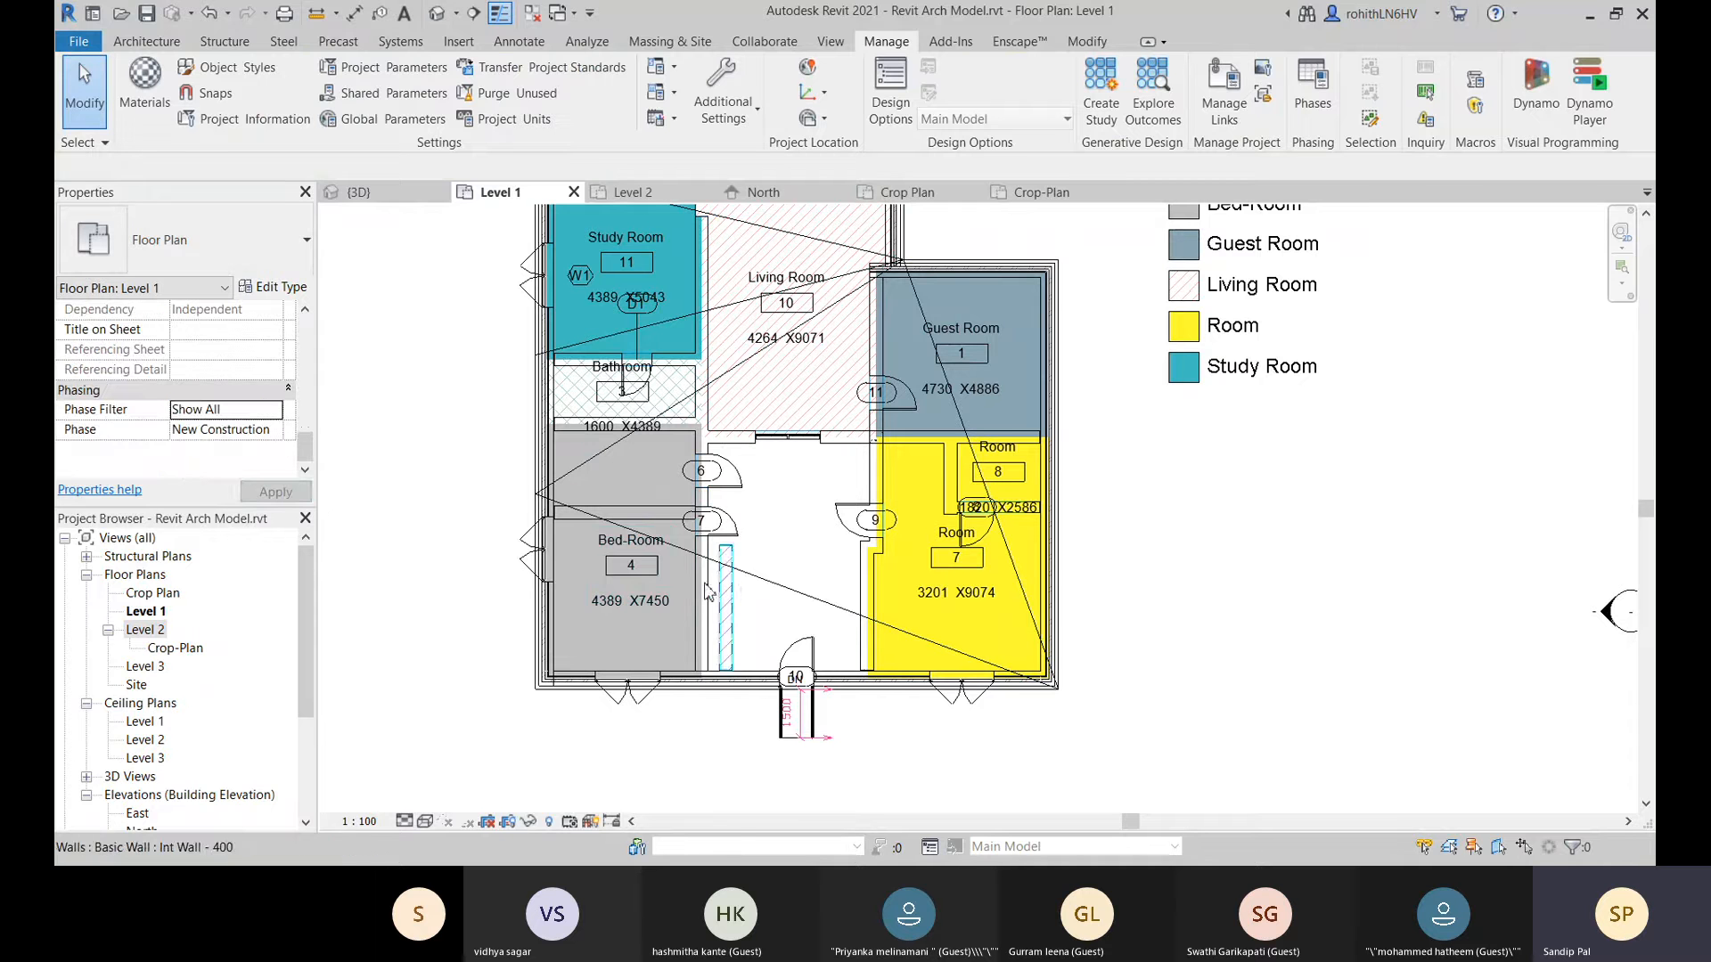
Delete the leftover hatched Int Wall - 400 segment standing in the hall below door 7.
scroll(706, 593, up, 2)
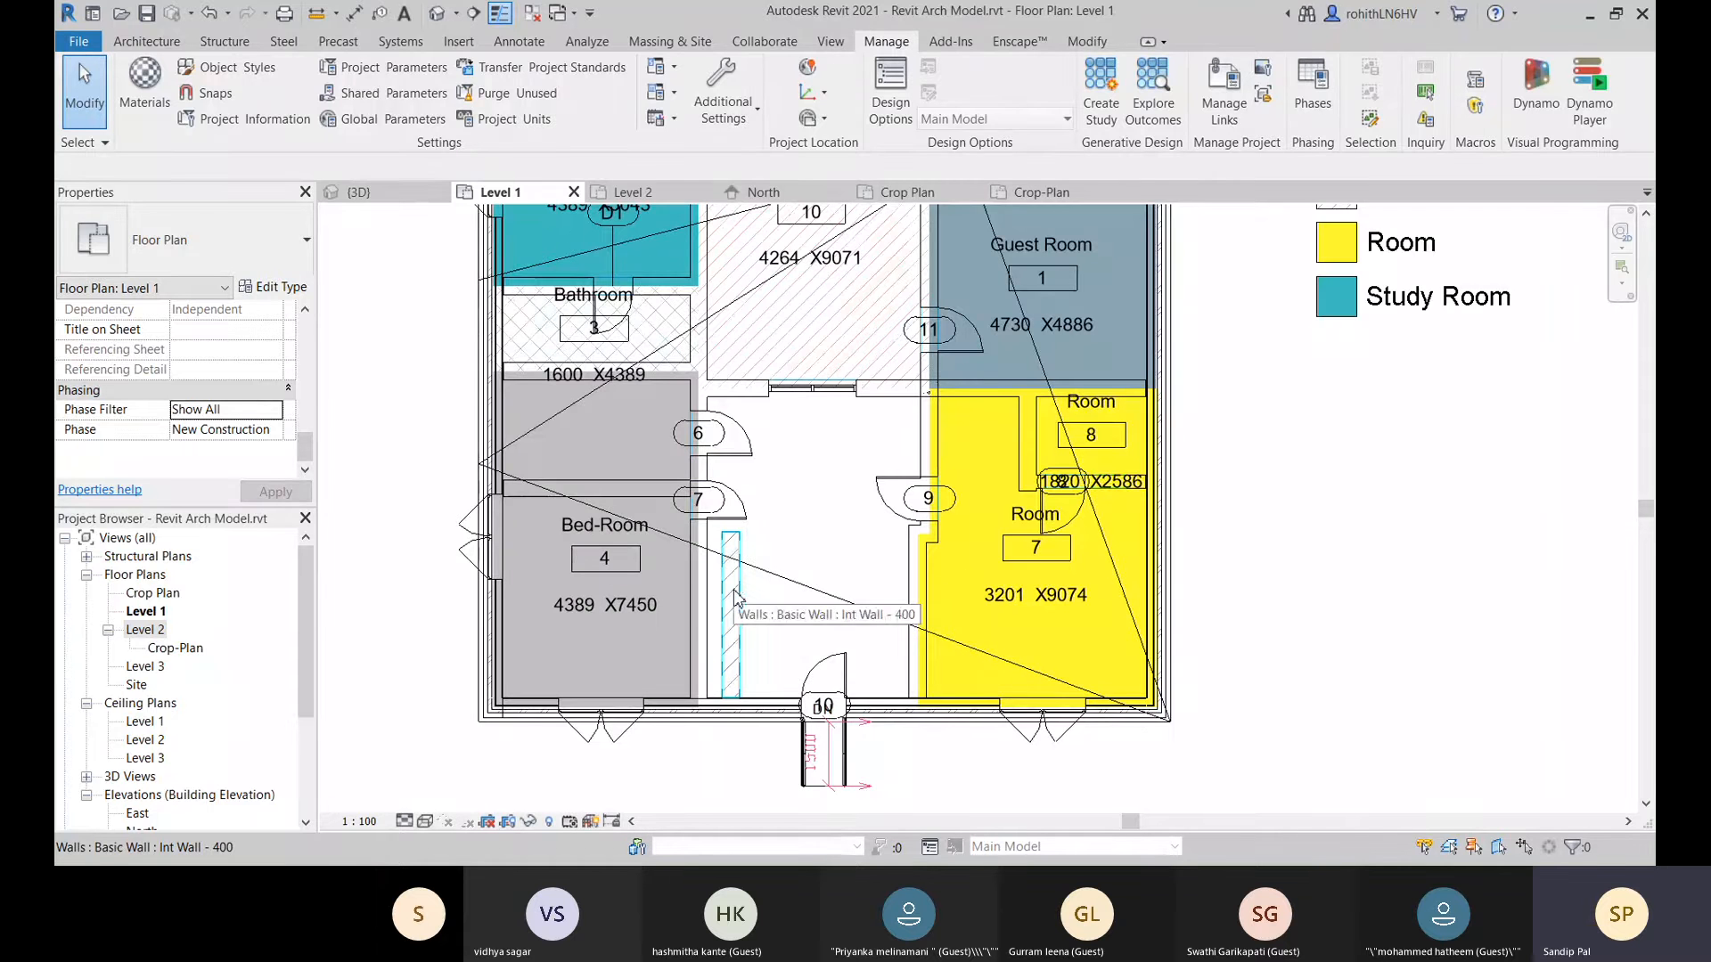
middle_drag(734, 590, 731, 570)
click(731, 571)
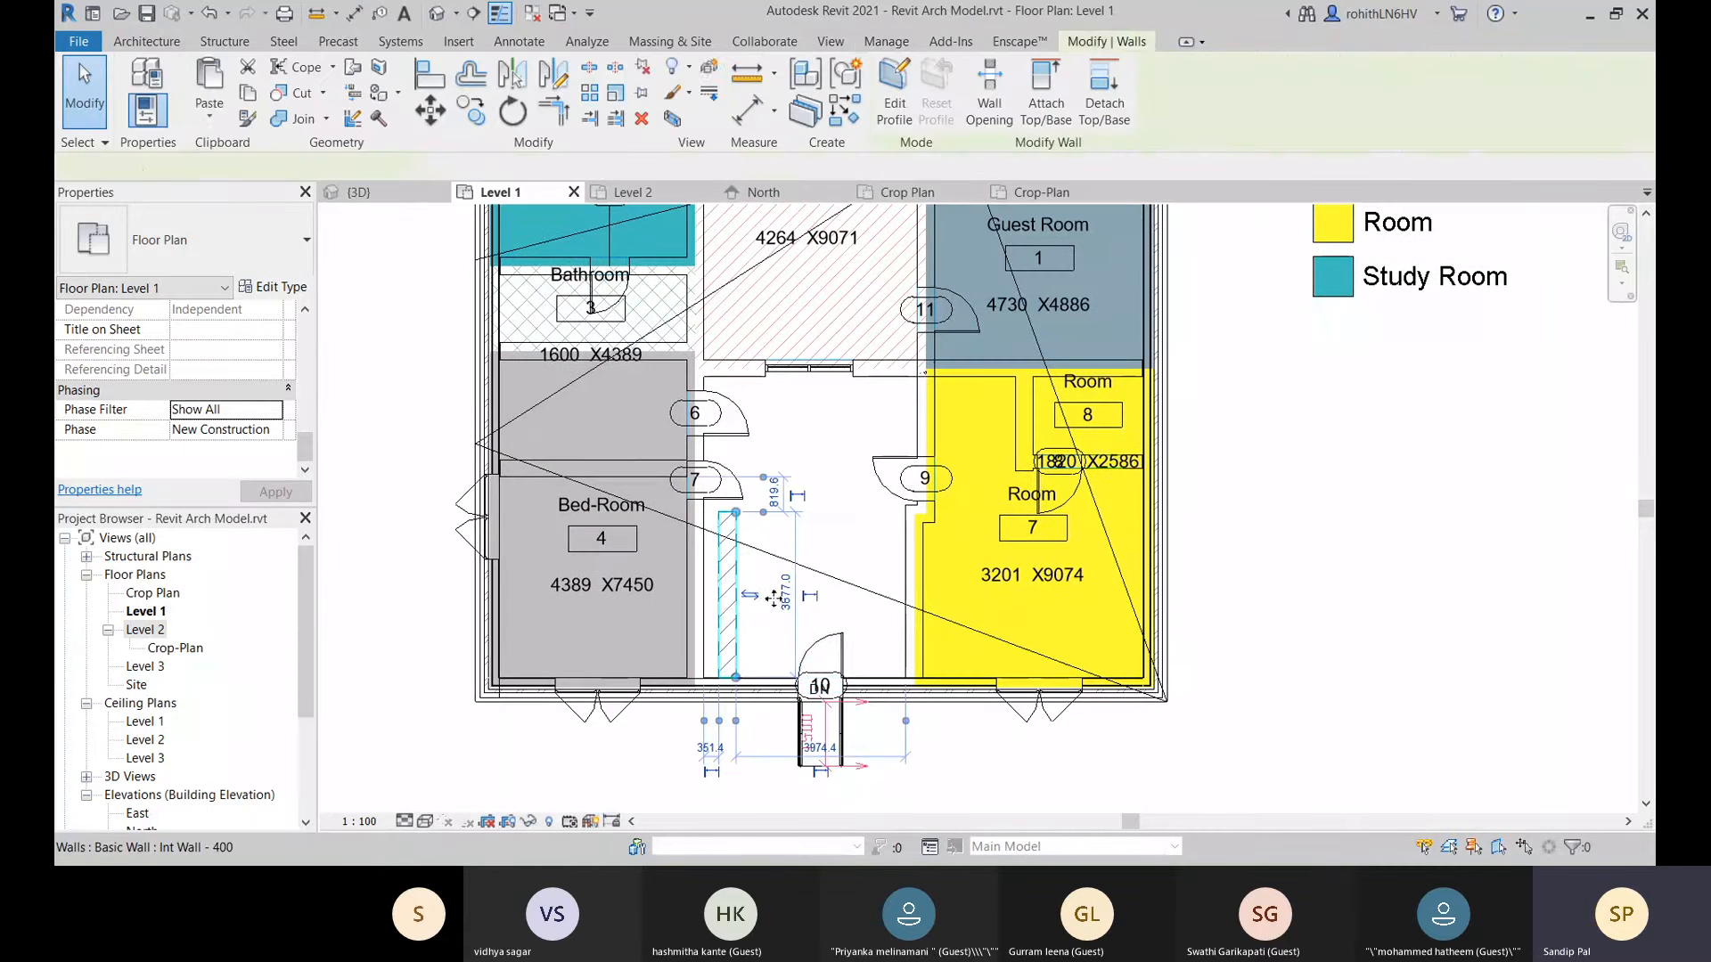
key(Escape)
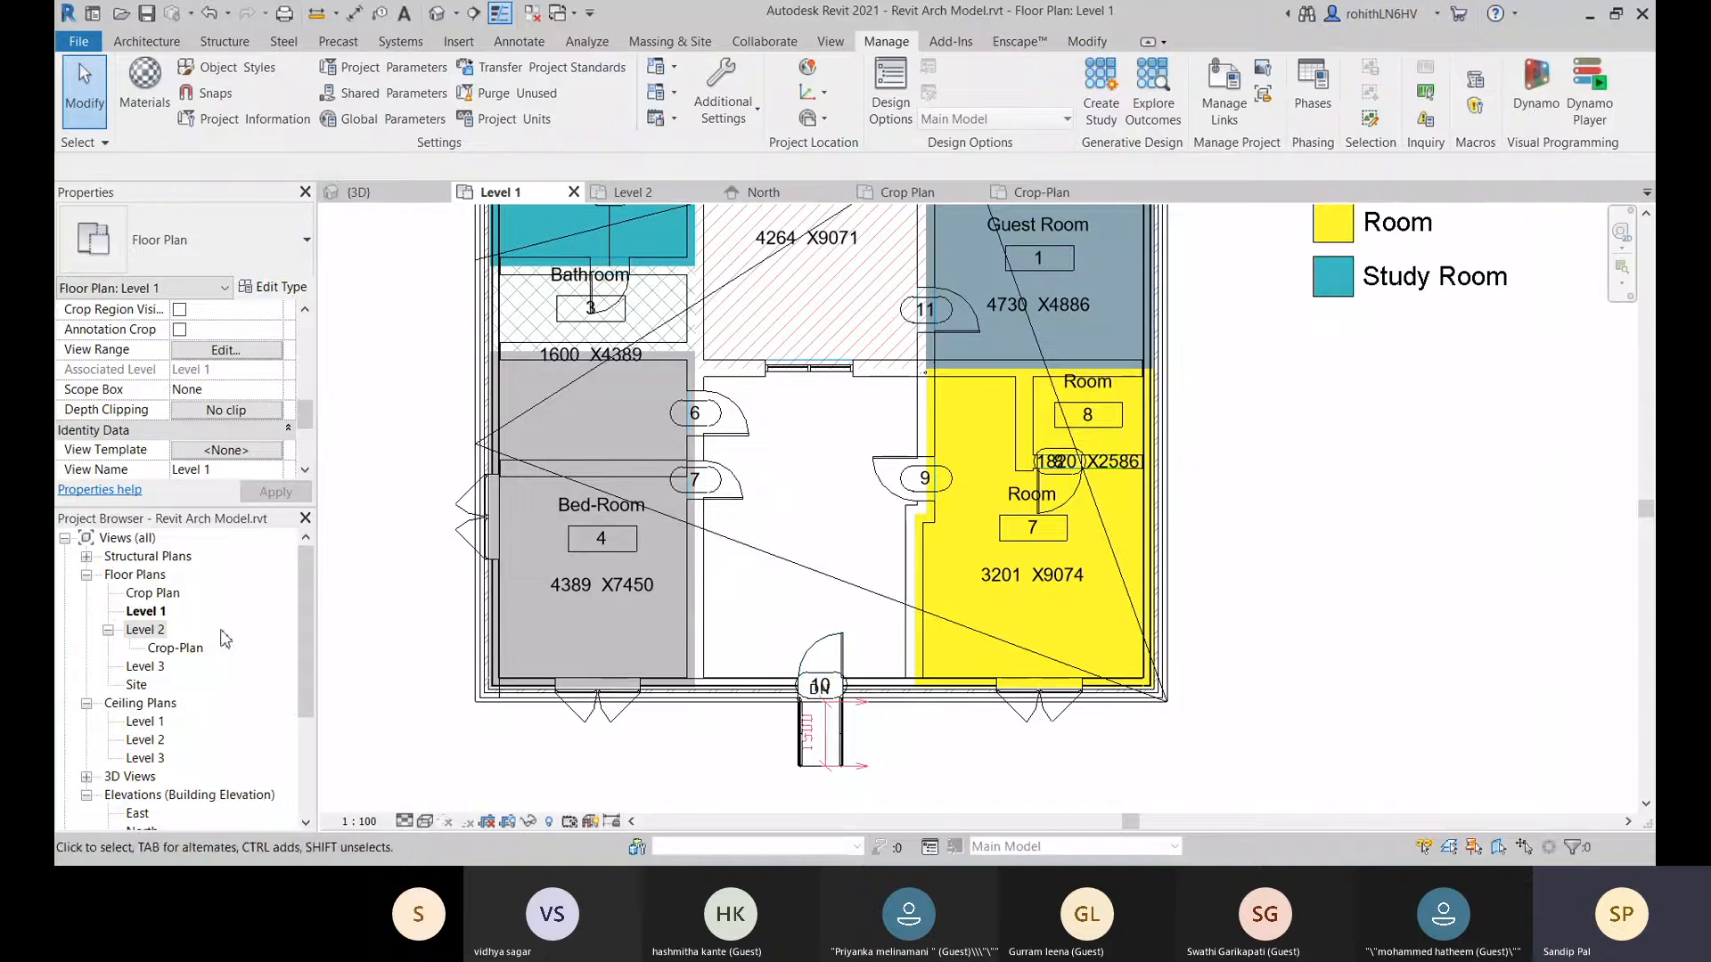
Set Phase Created to Existing and Phase Demolished to Renovation for the Int Wall - 400 beside Bed-Room 4, keeping the rooms.
click(702, 615)
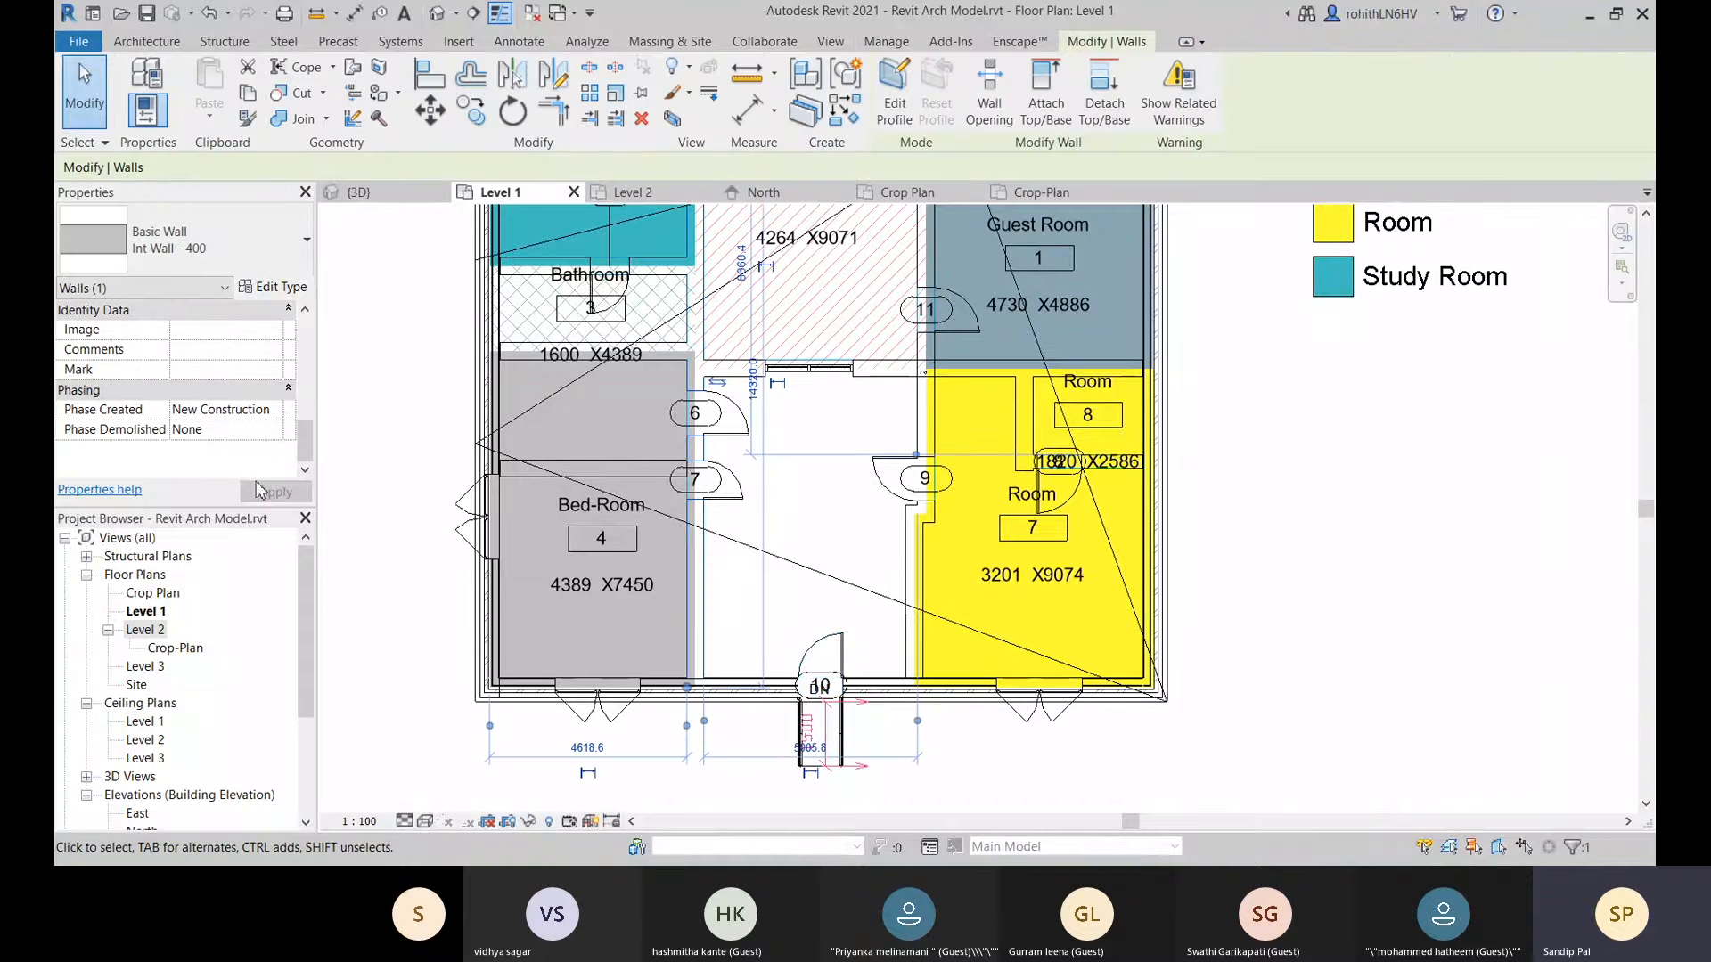
click(281, 411)
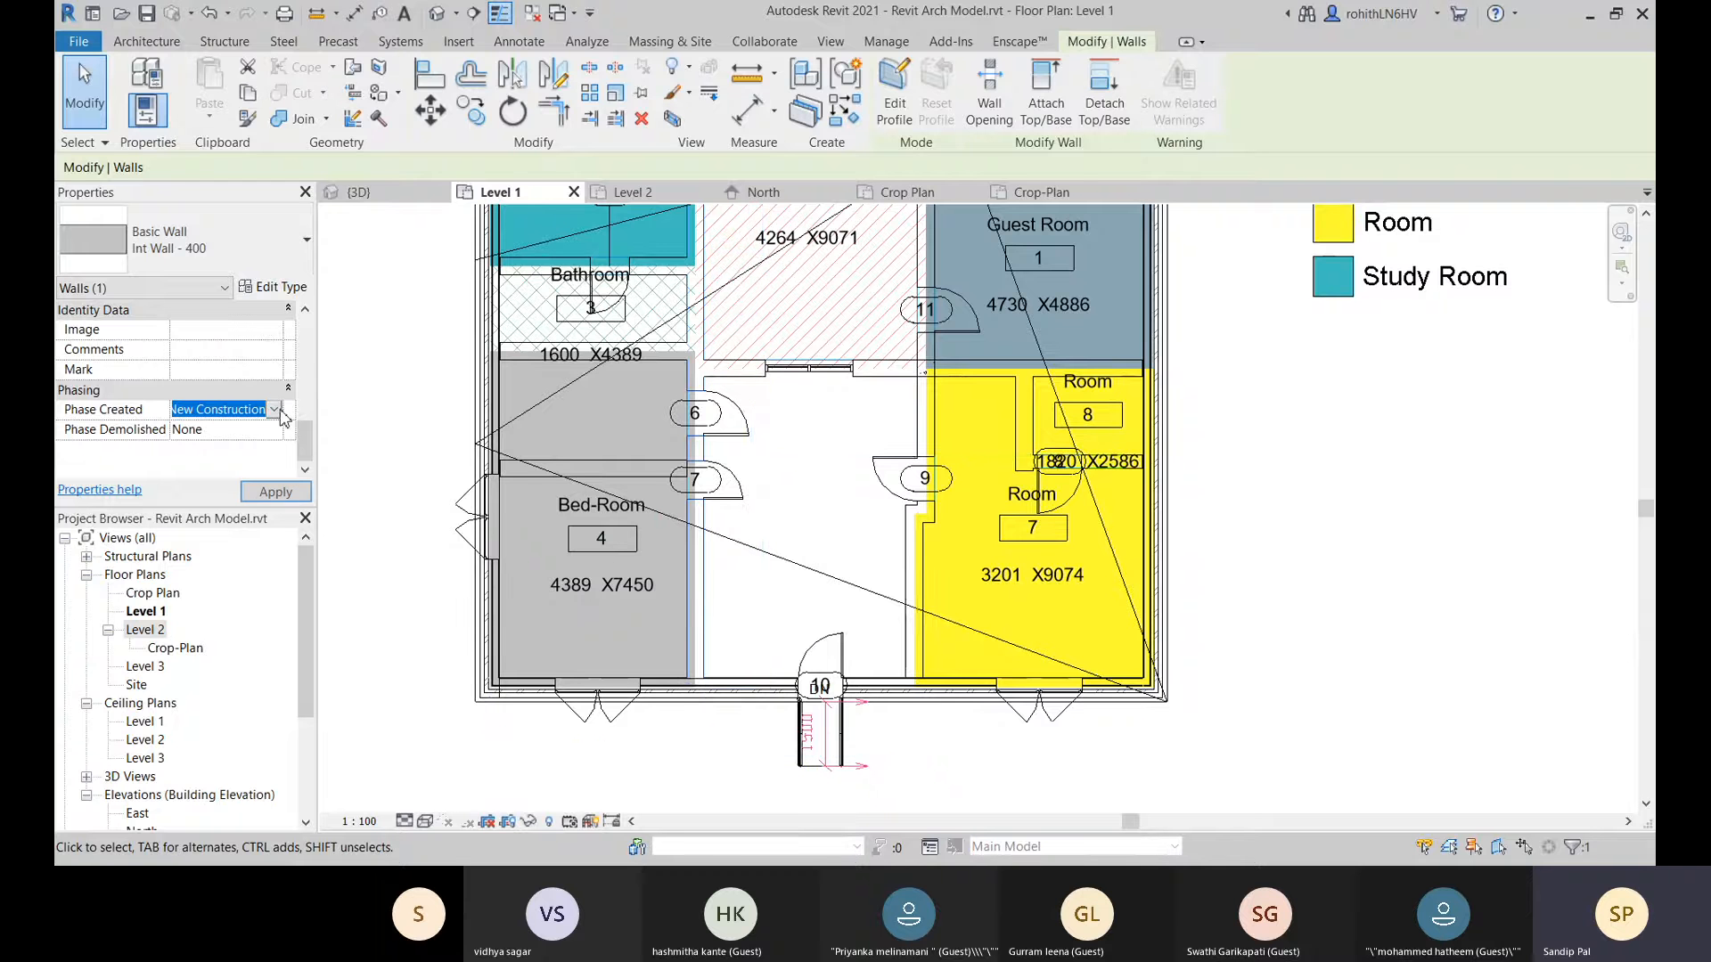
click(216, 432)
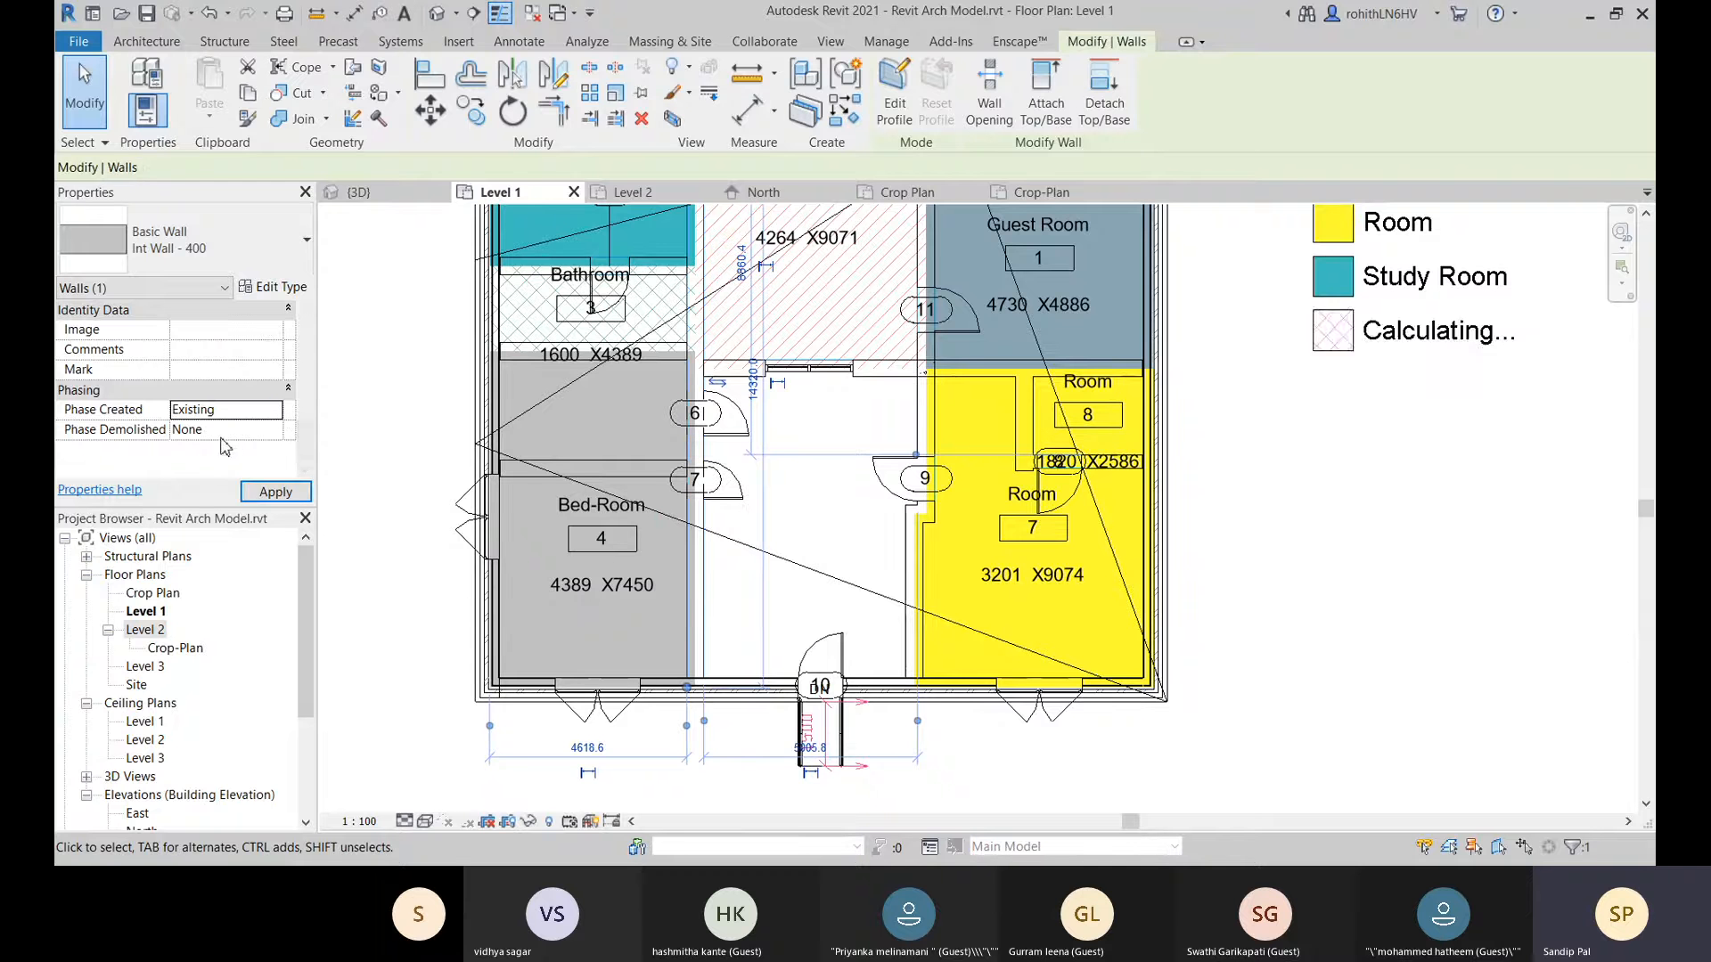
click(277, 433)
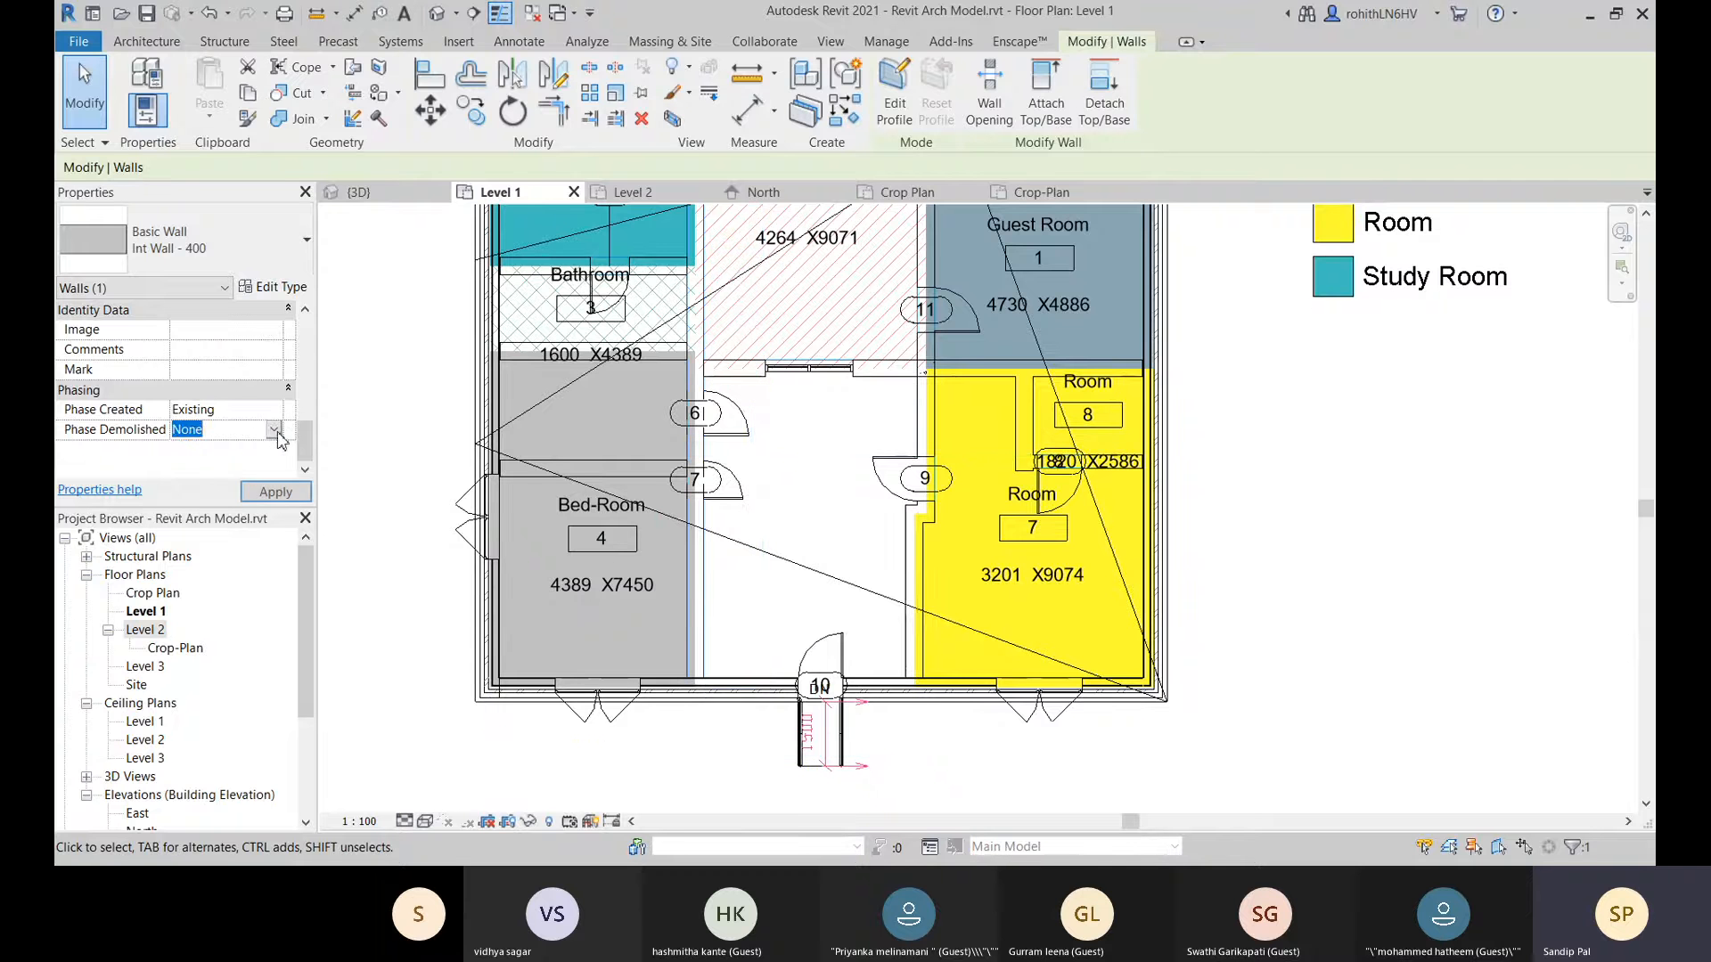
click(210, 470)
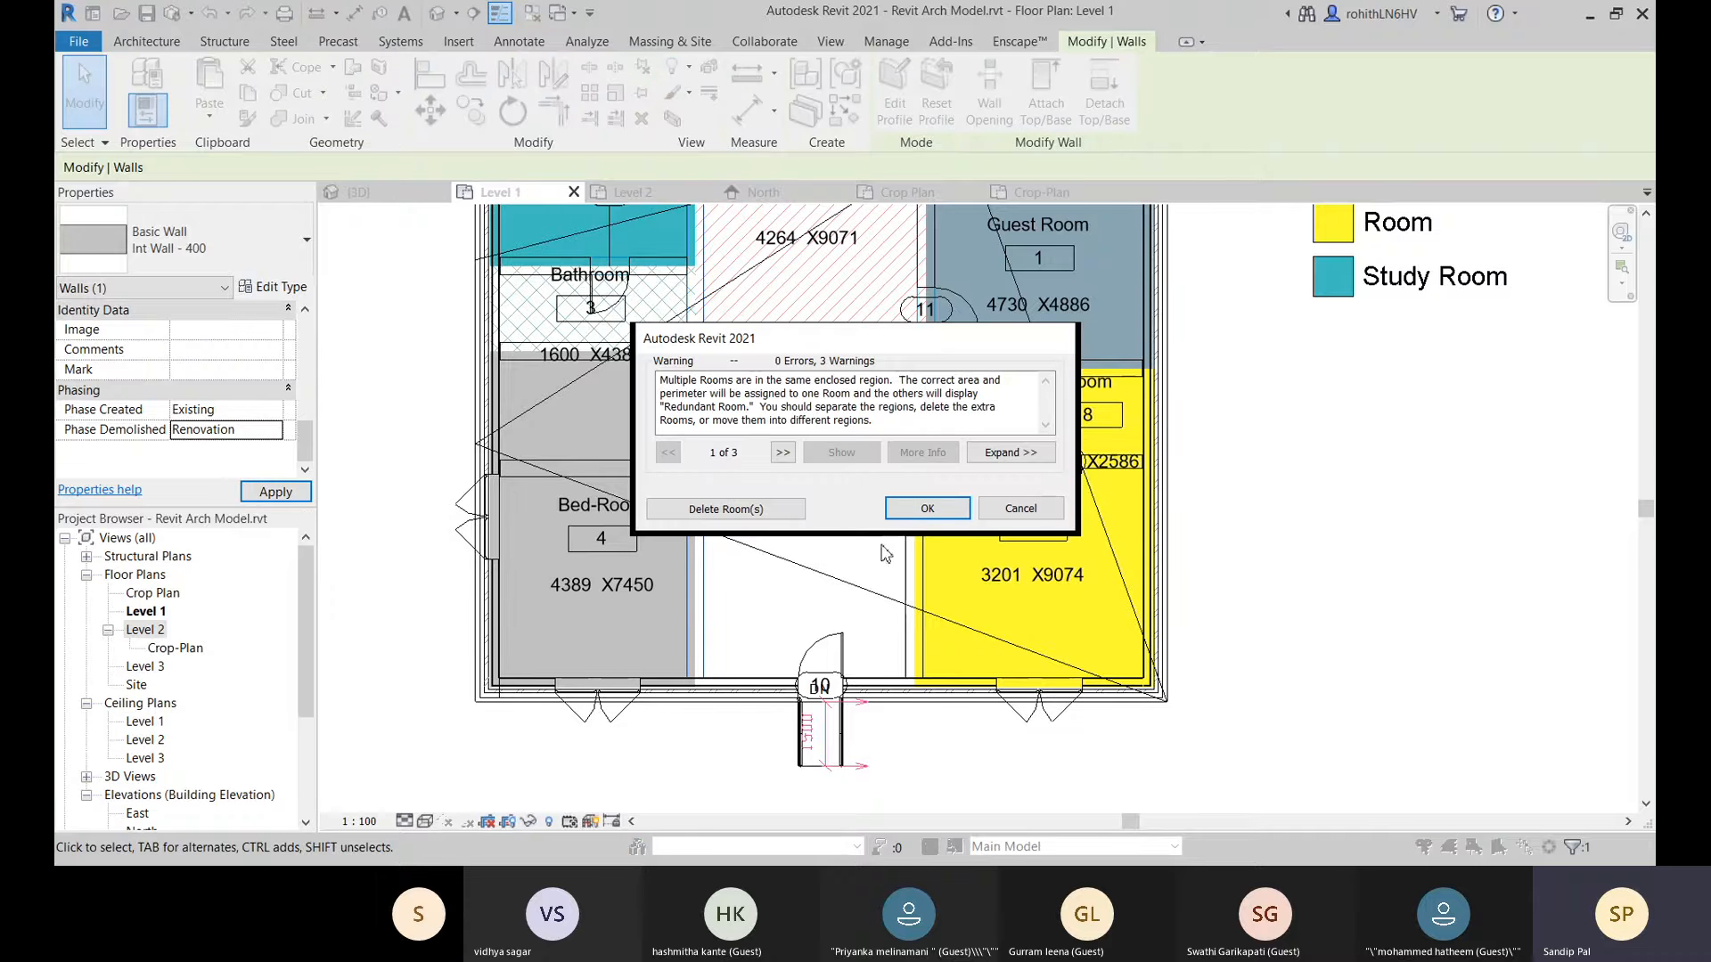
click(926, 509)
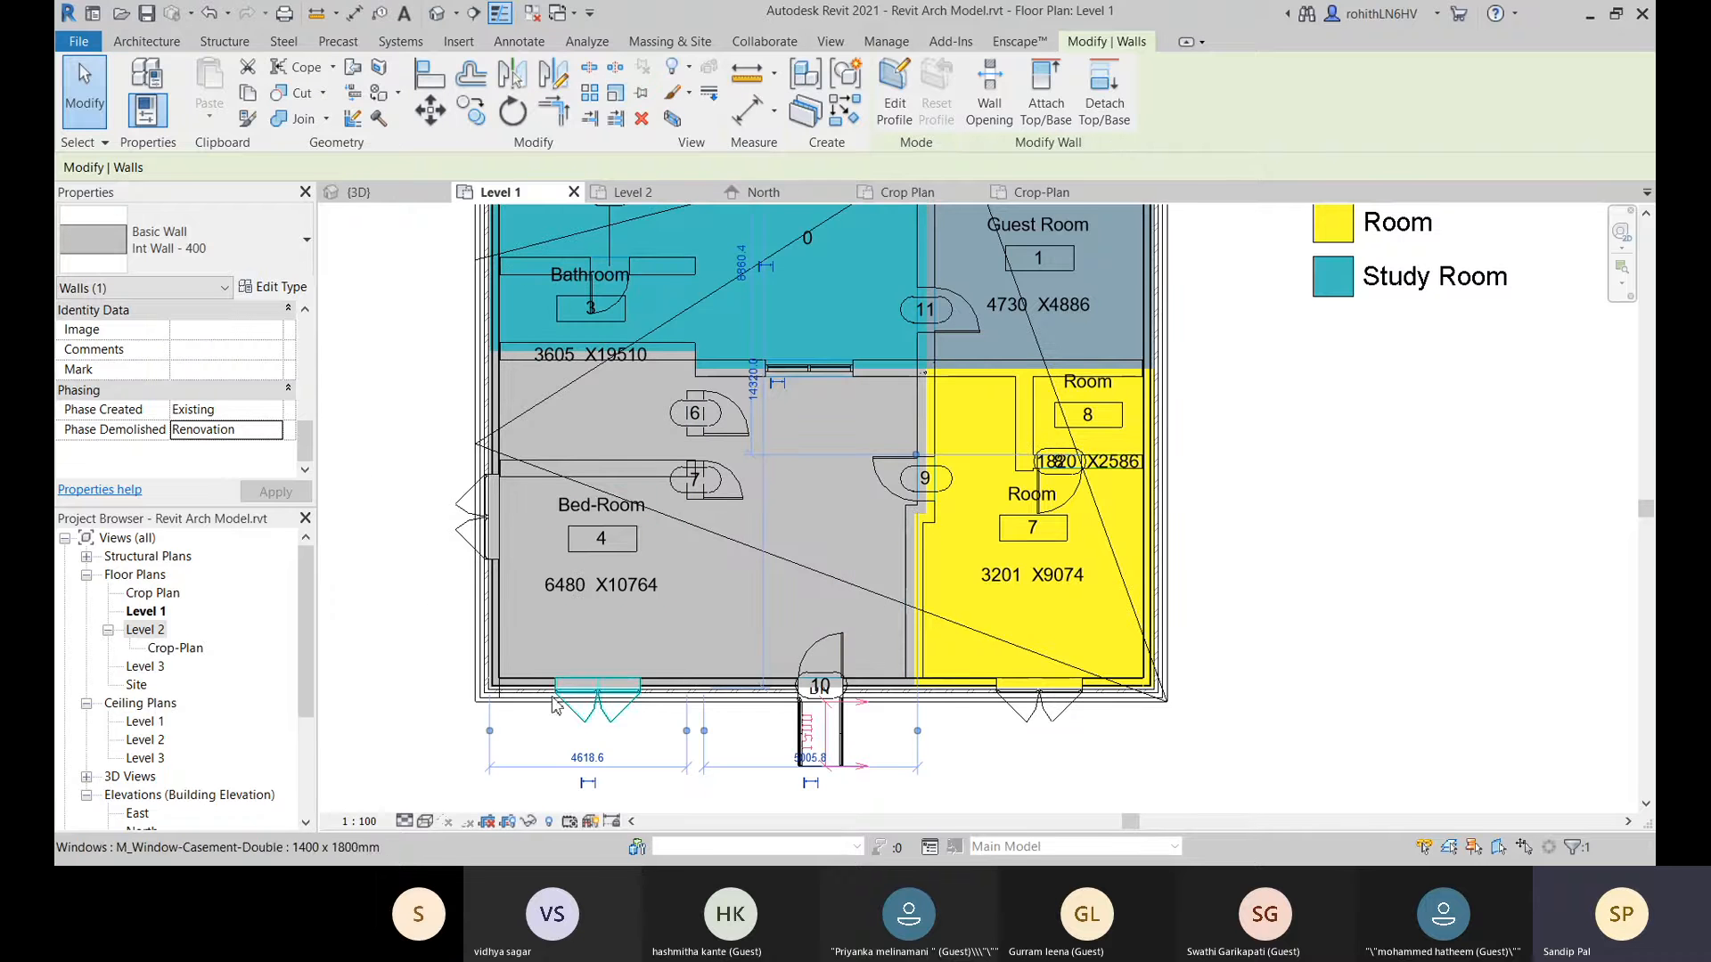
middle_drag(681, 572, 666, 655)
scroll(384, 645, down, 1)
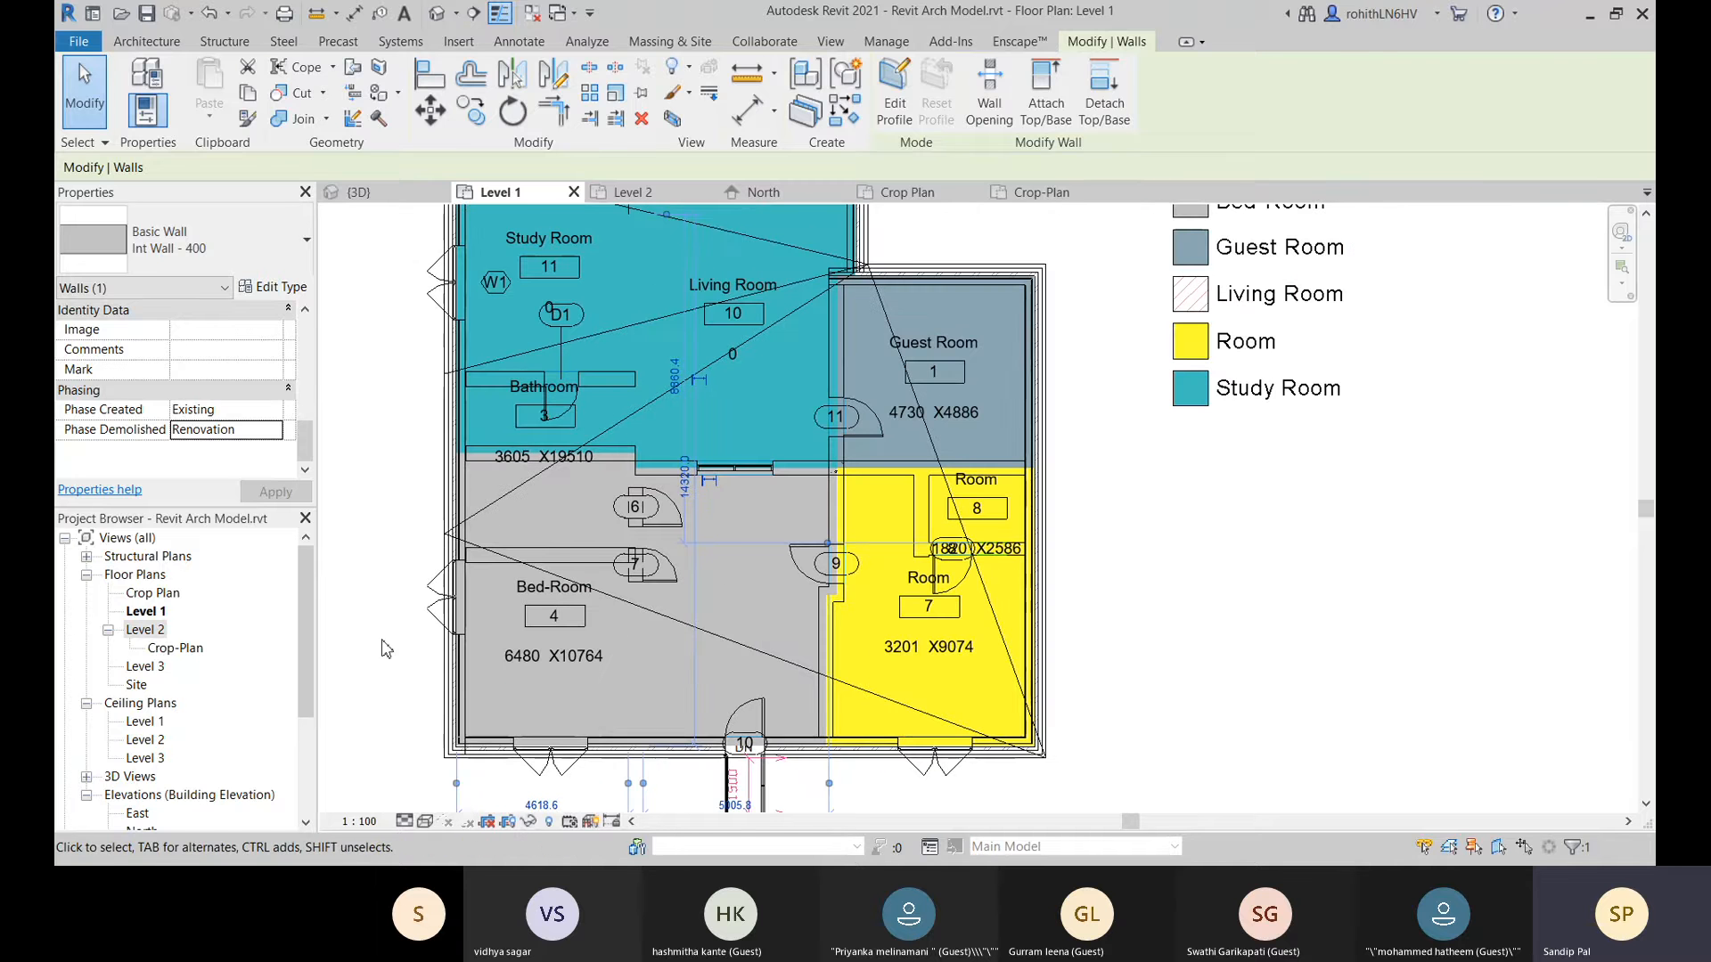
click(384, 645)
Examine the view's phase filter and the project's phase filter definitions, including how Show Complete treats existing elements.
scroll(184, 439, down, 3)
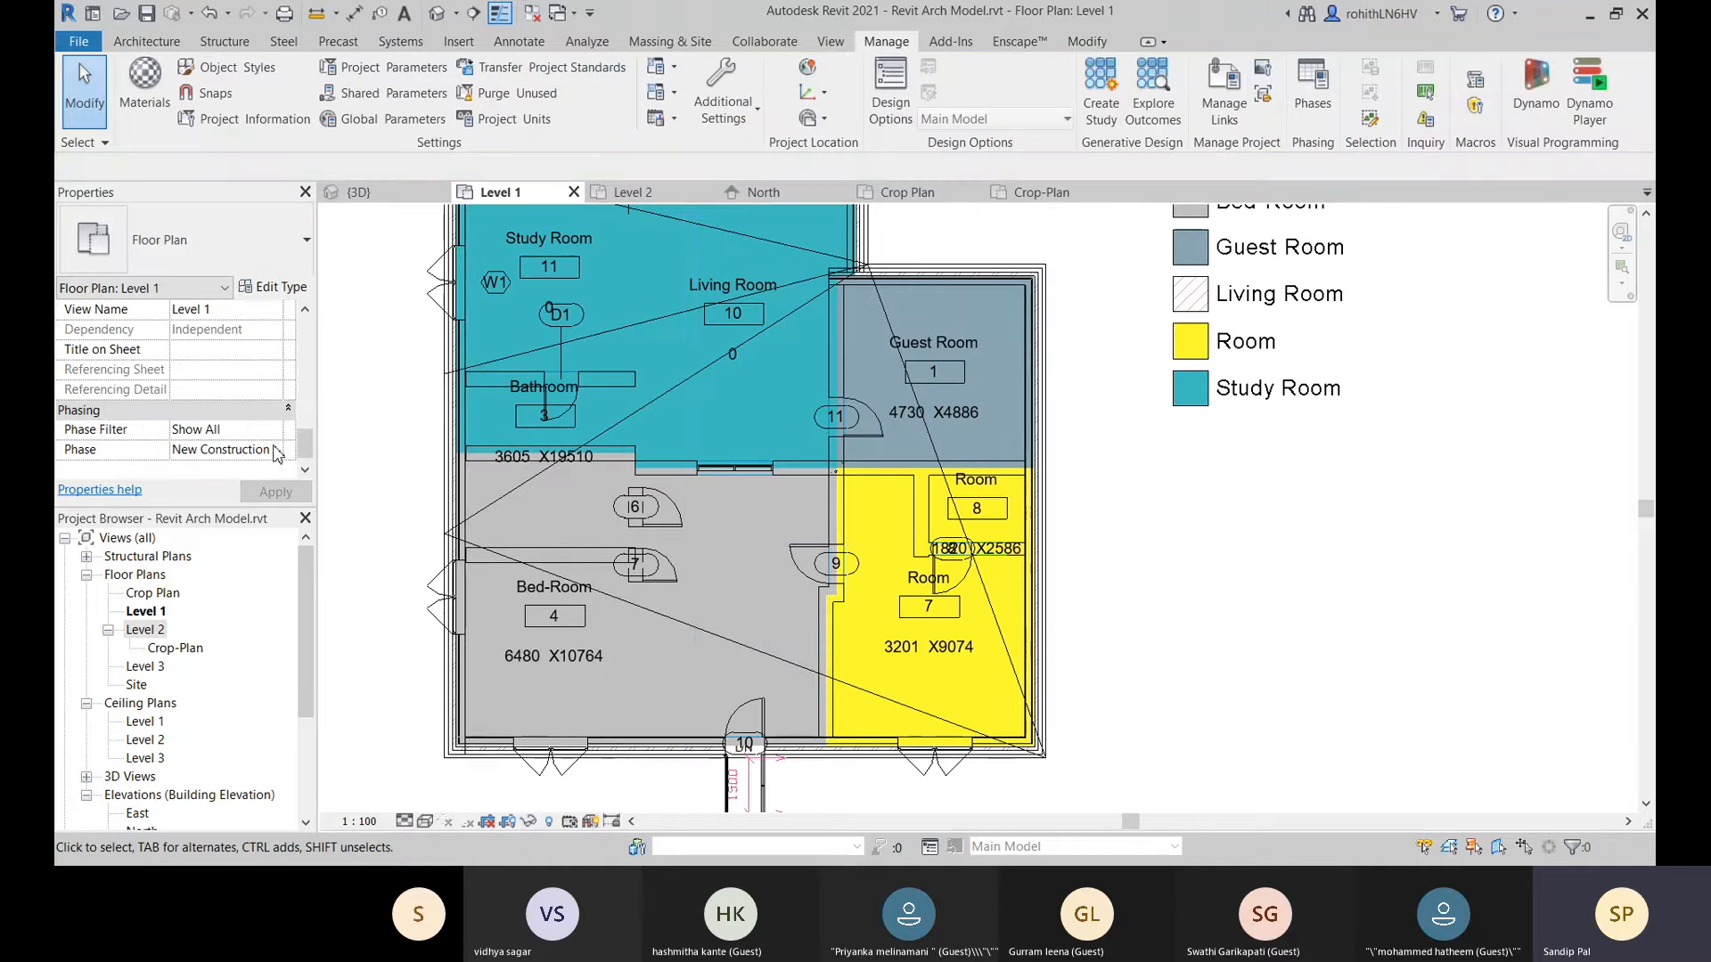
middle_drag(384, 536, 478, 489)
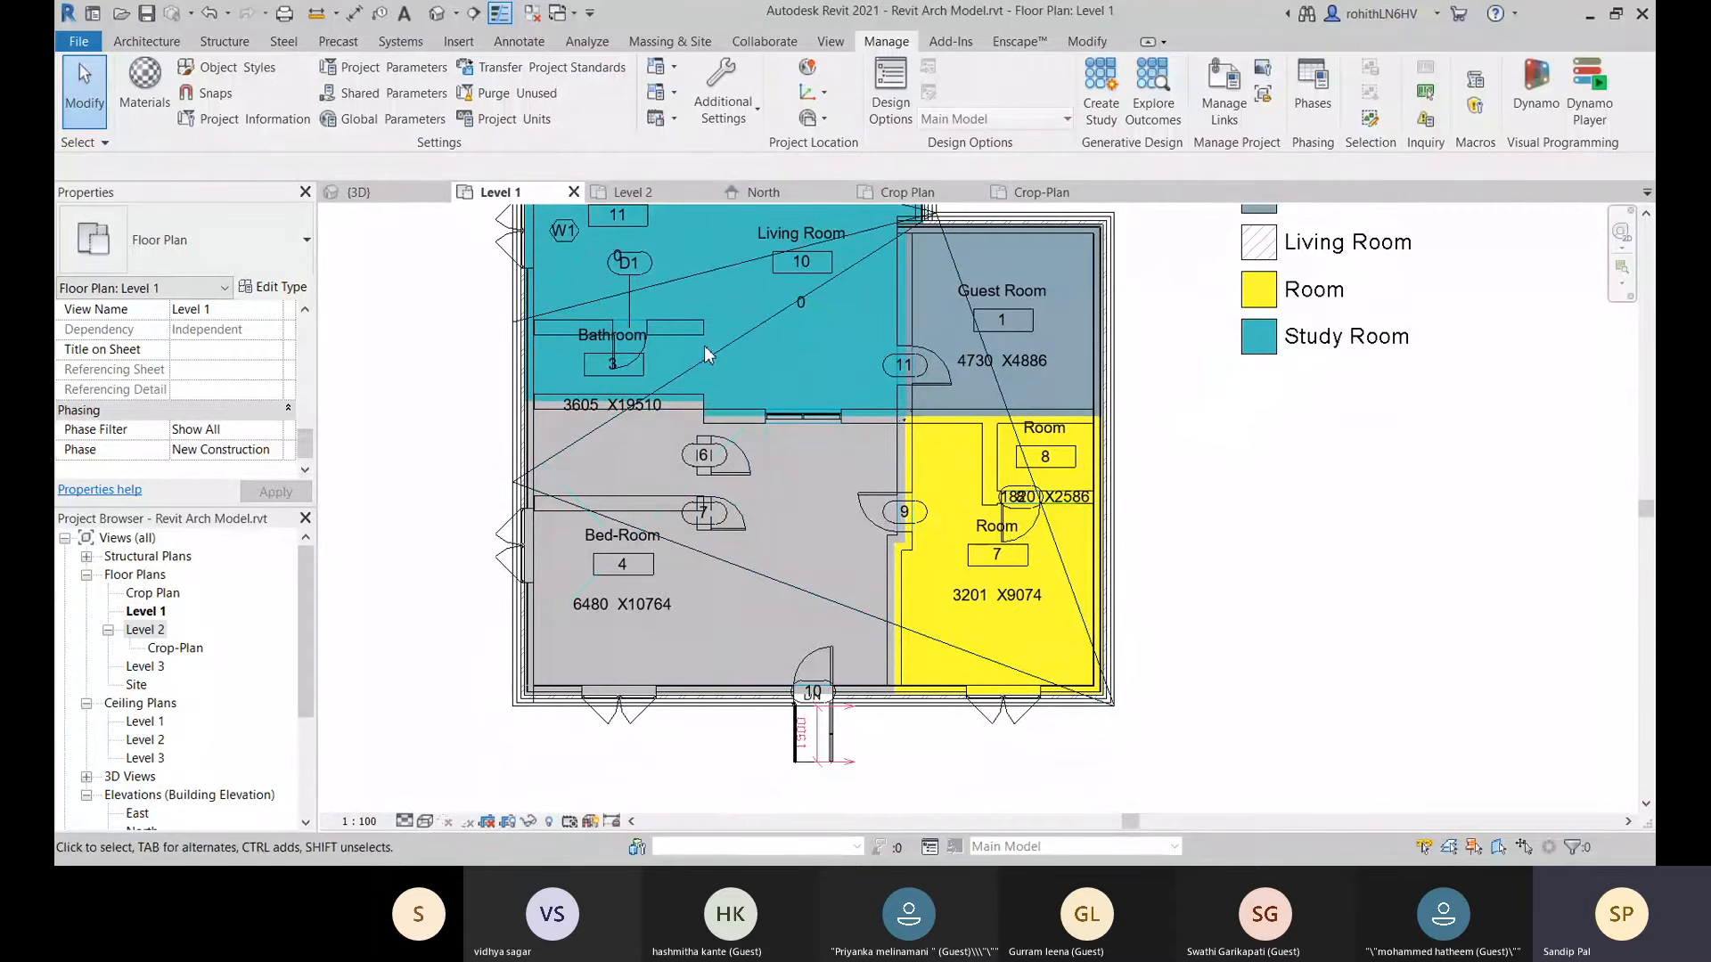
click(276, 431)
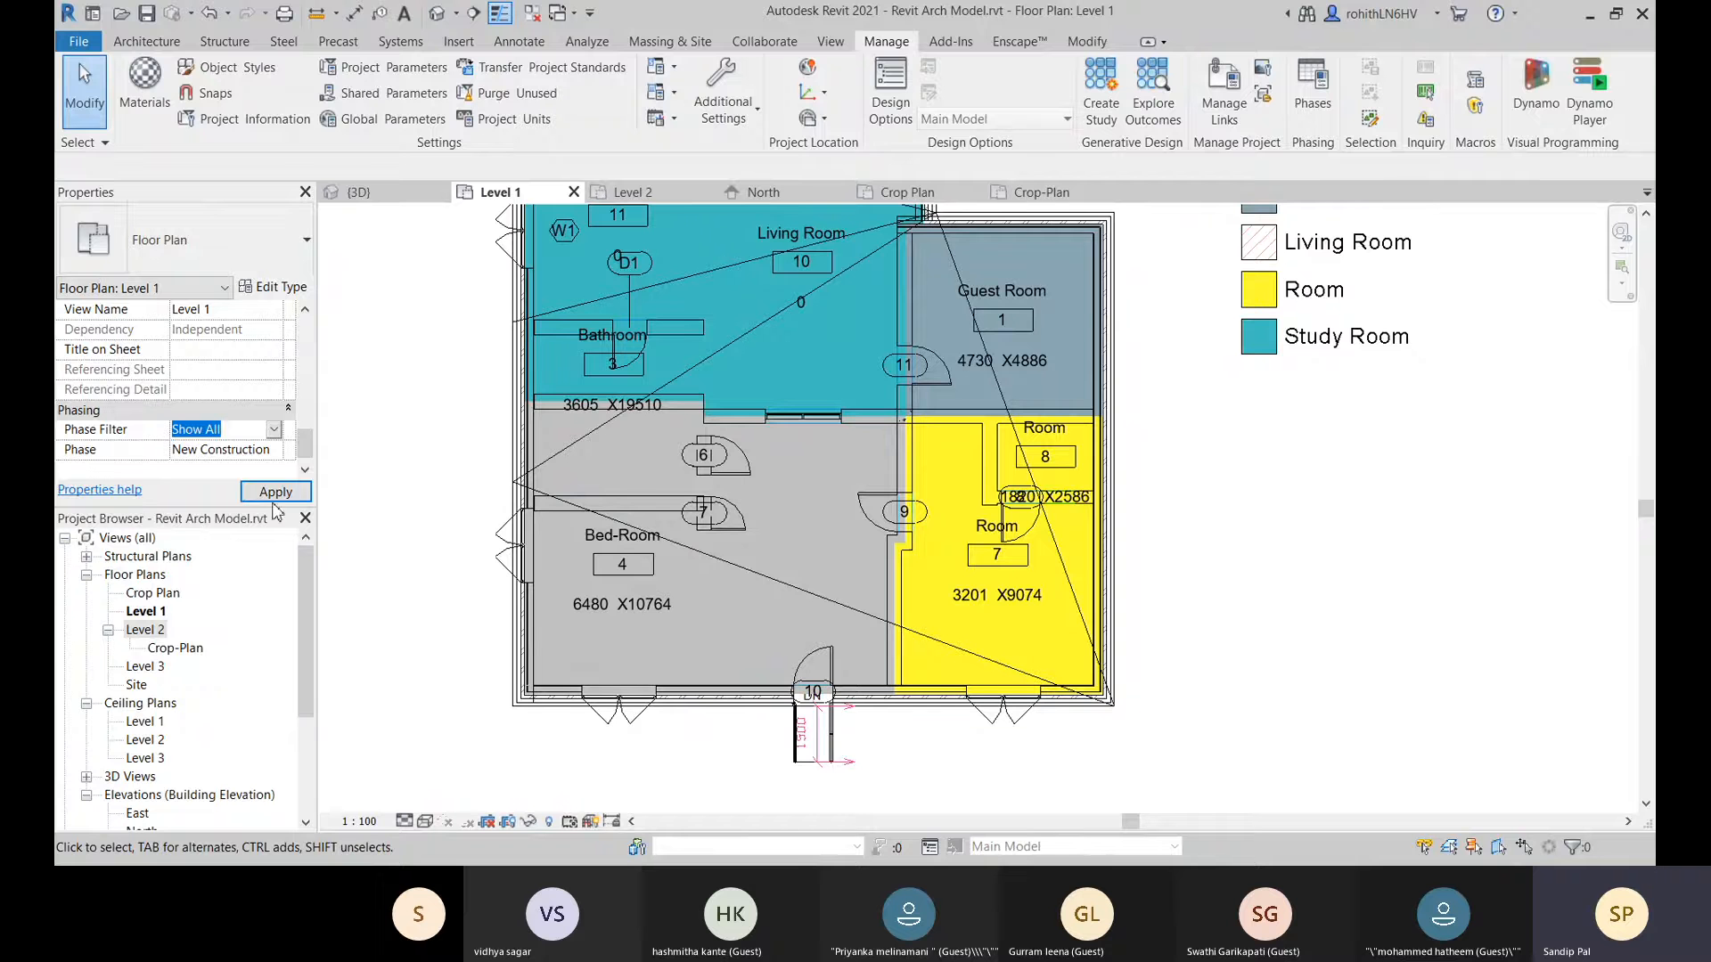
click(1325, 83)
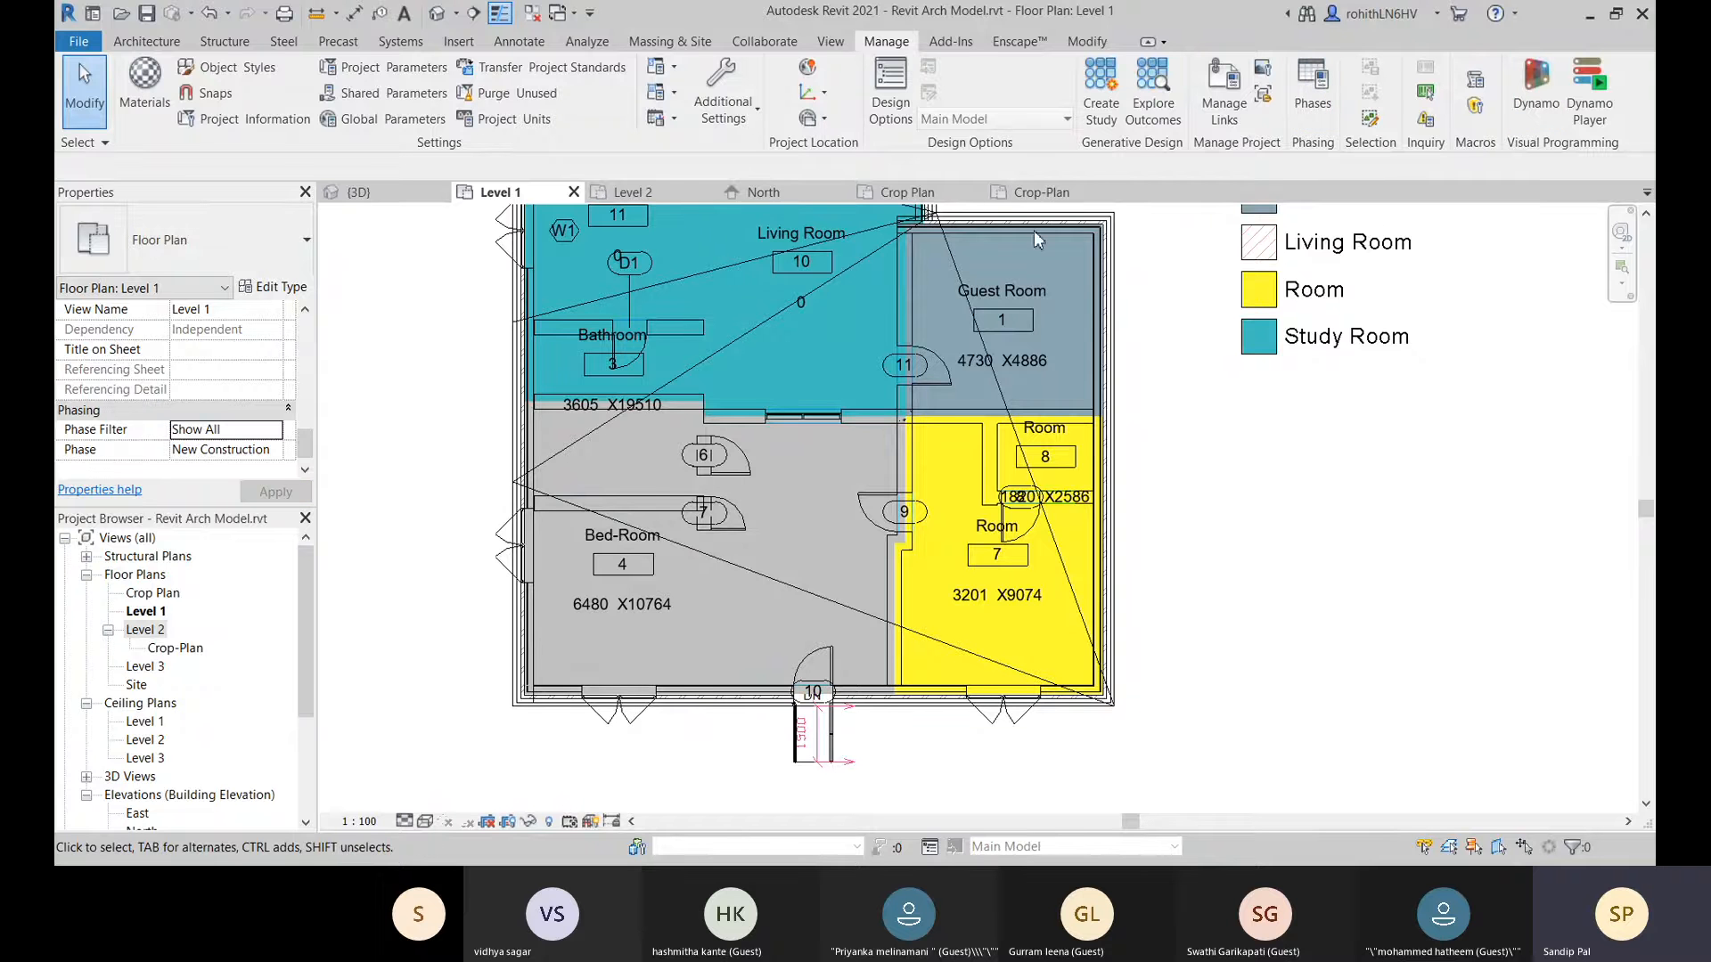
click(1312, 90)
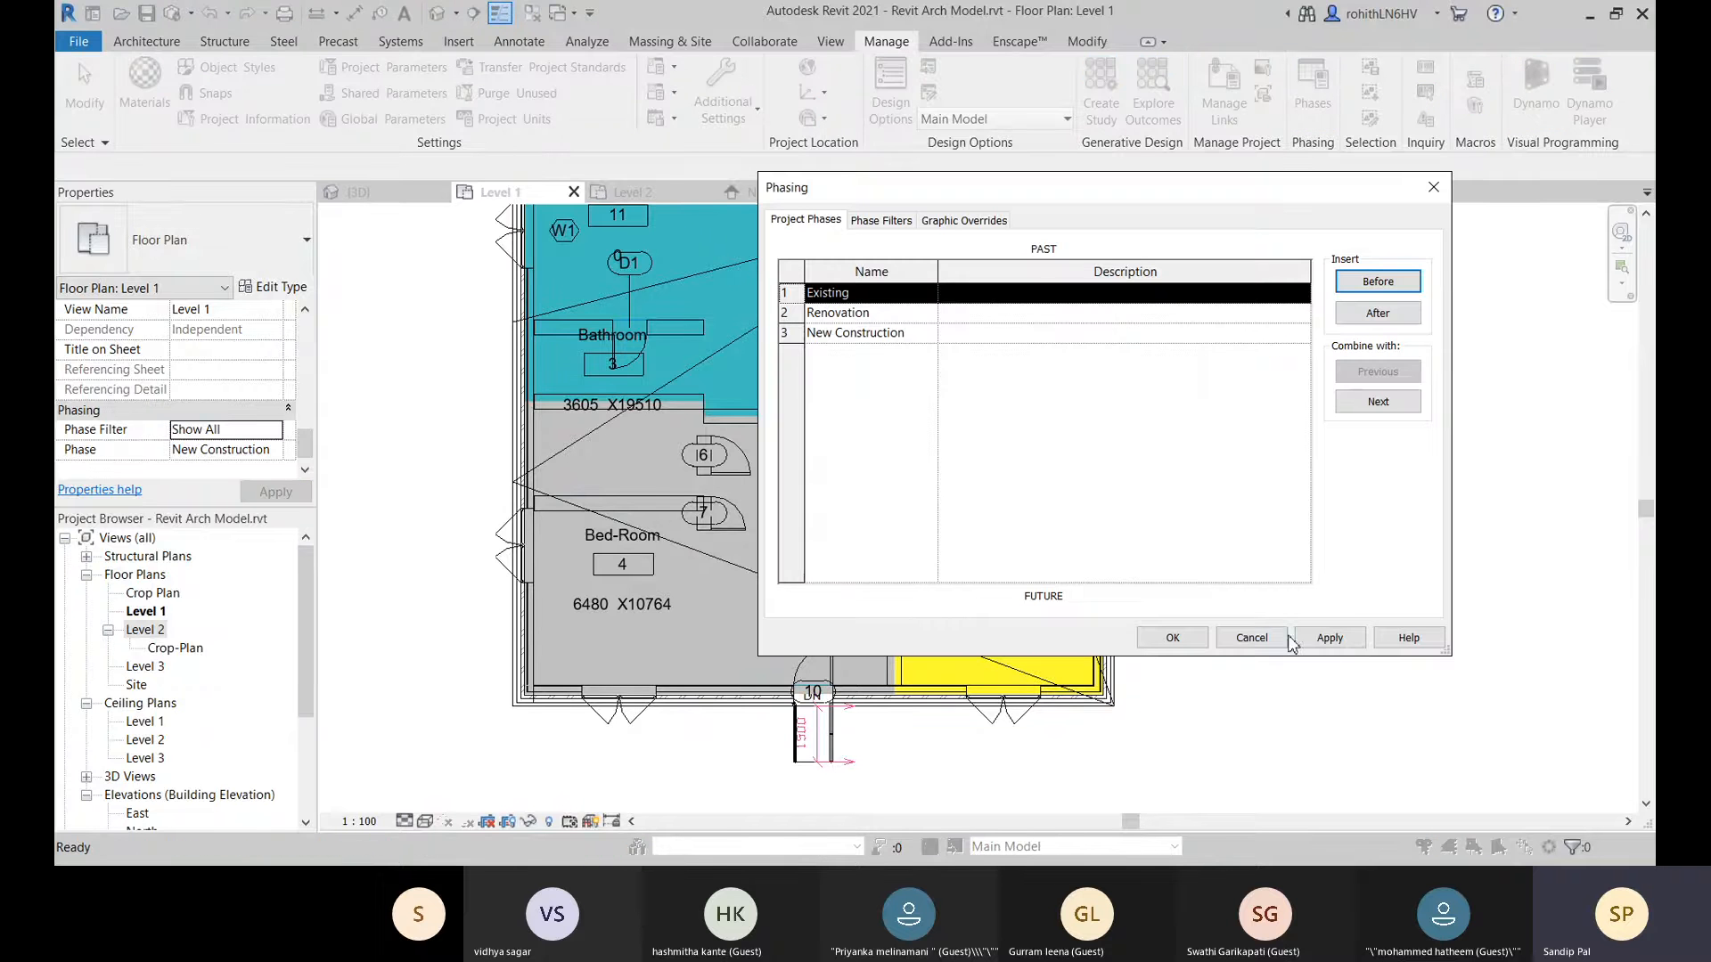
click(881, 221)
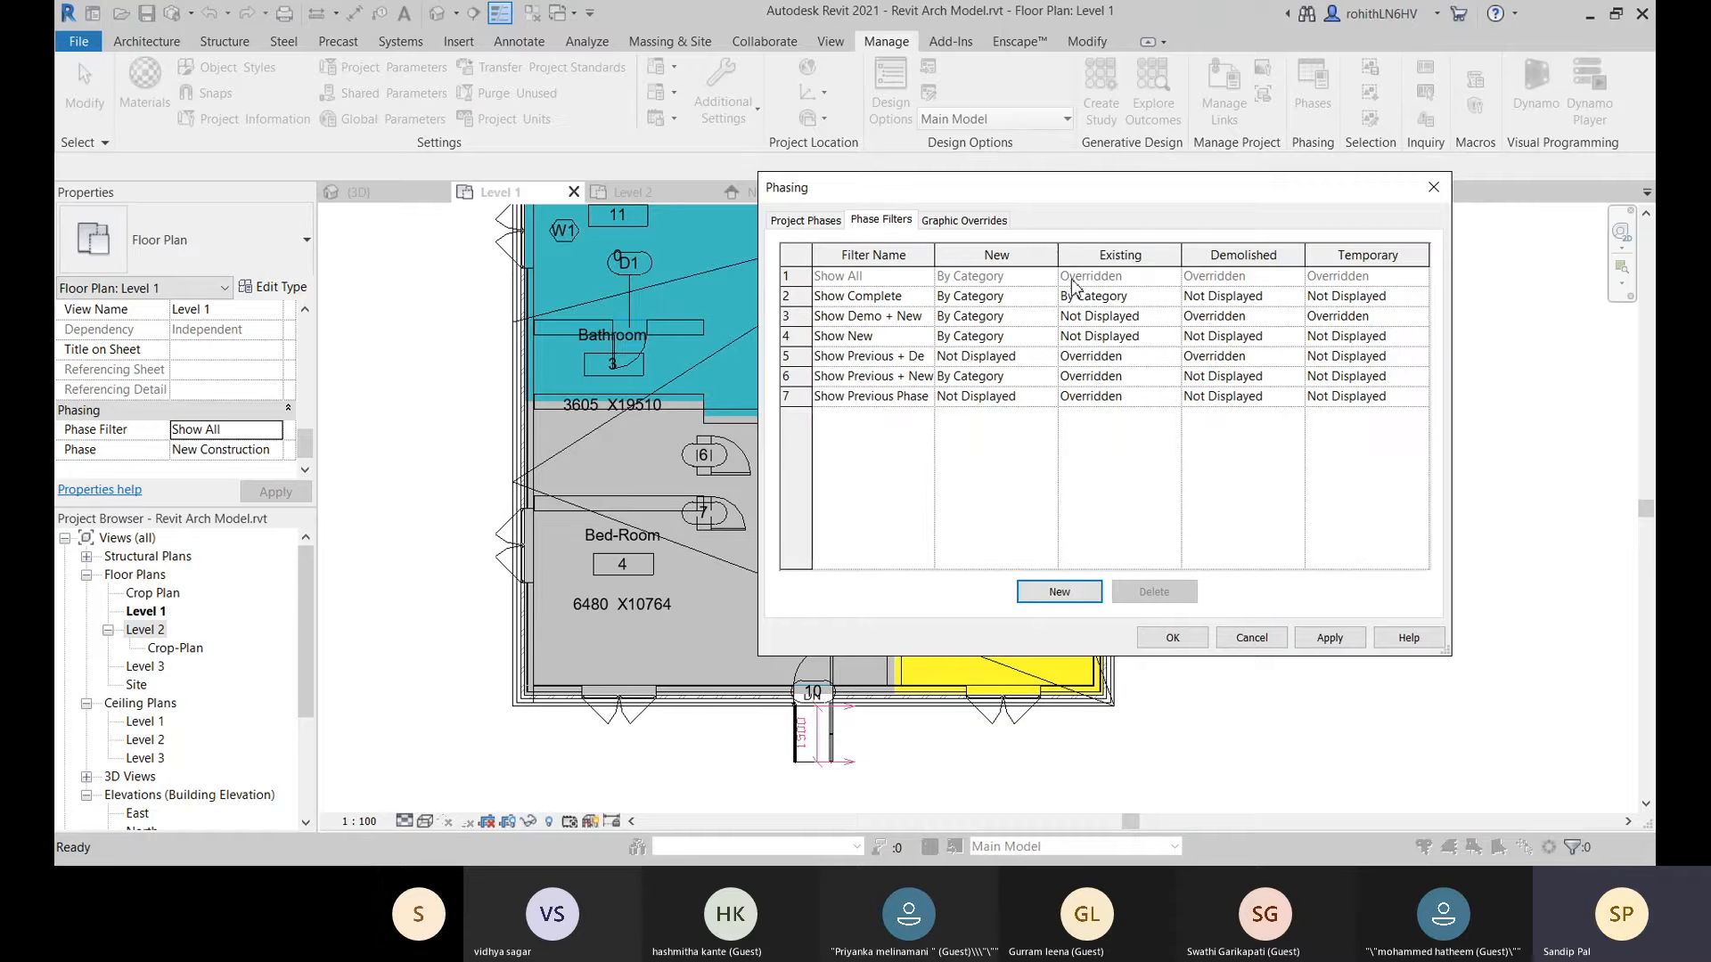
click(1176, 303)
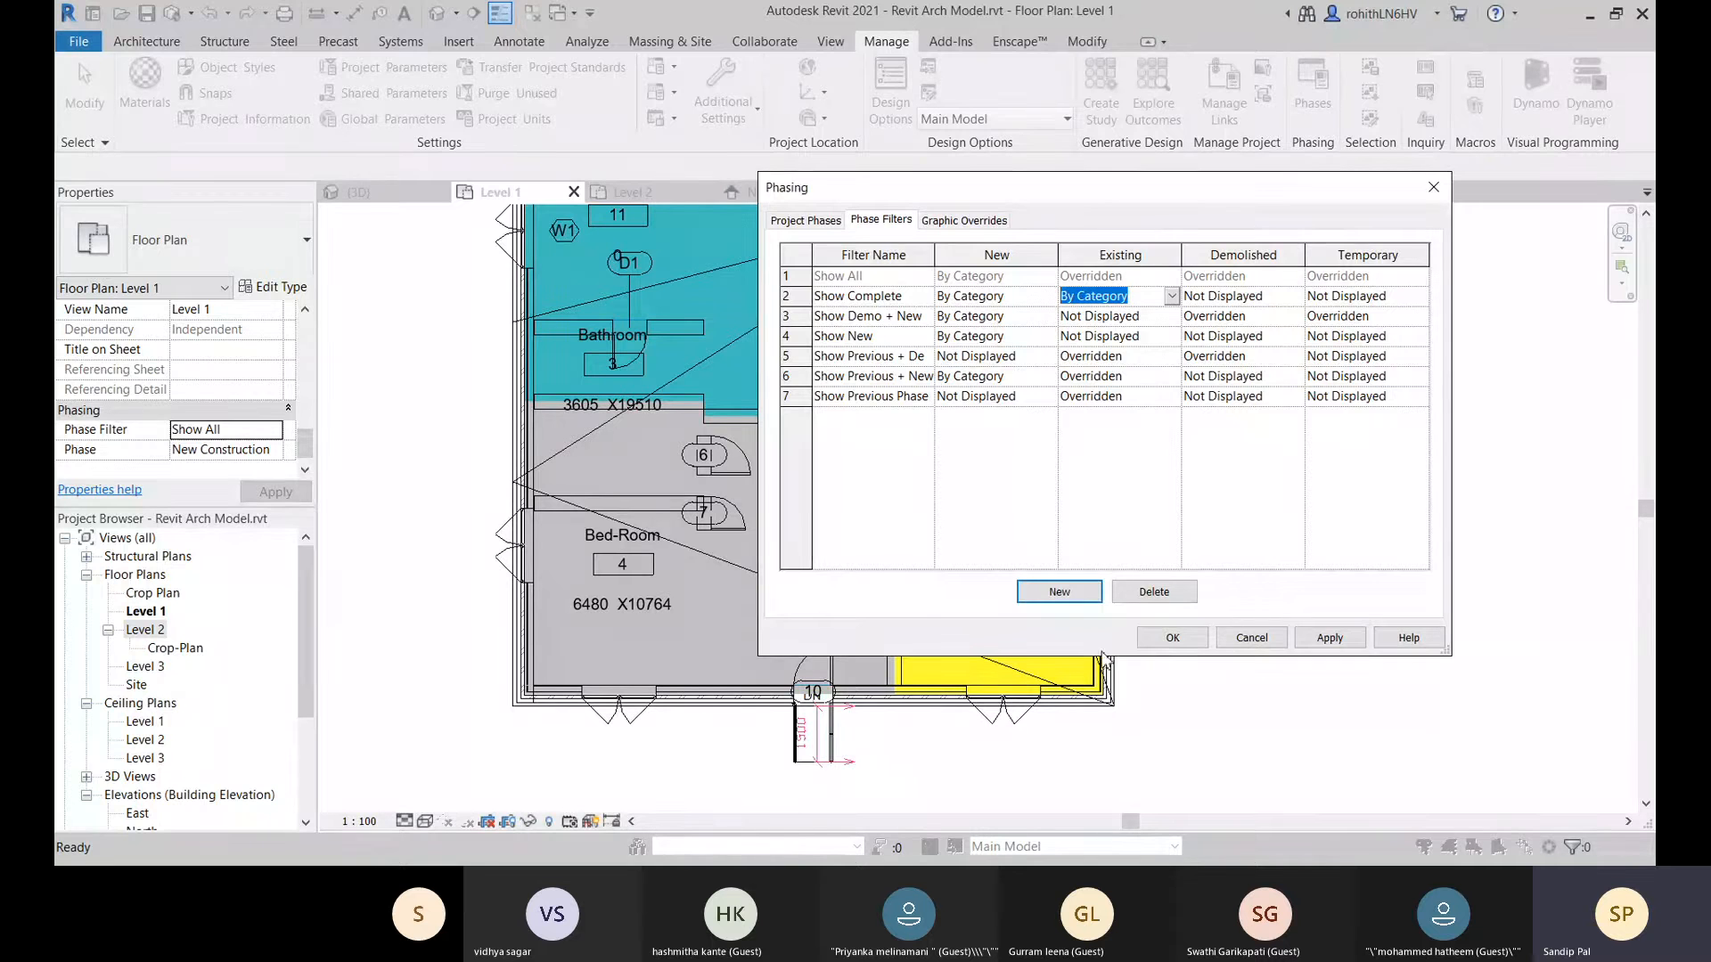
click(1173, 637)
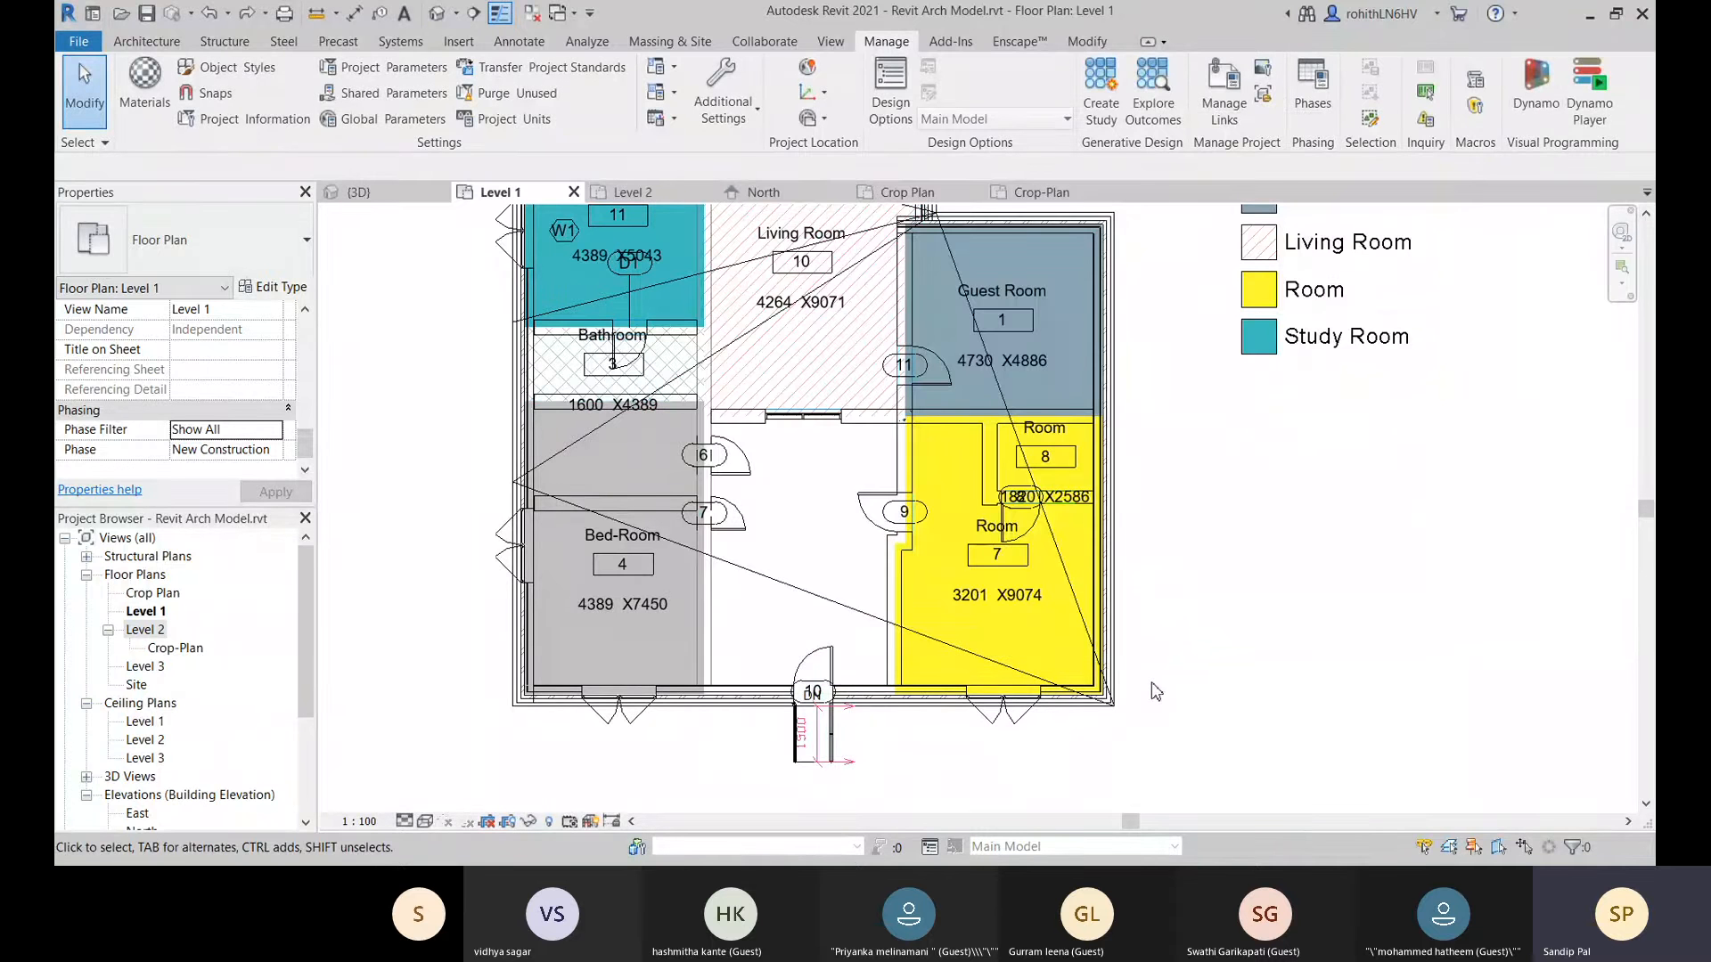
scroll(1144, 610, down, 4)
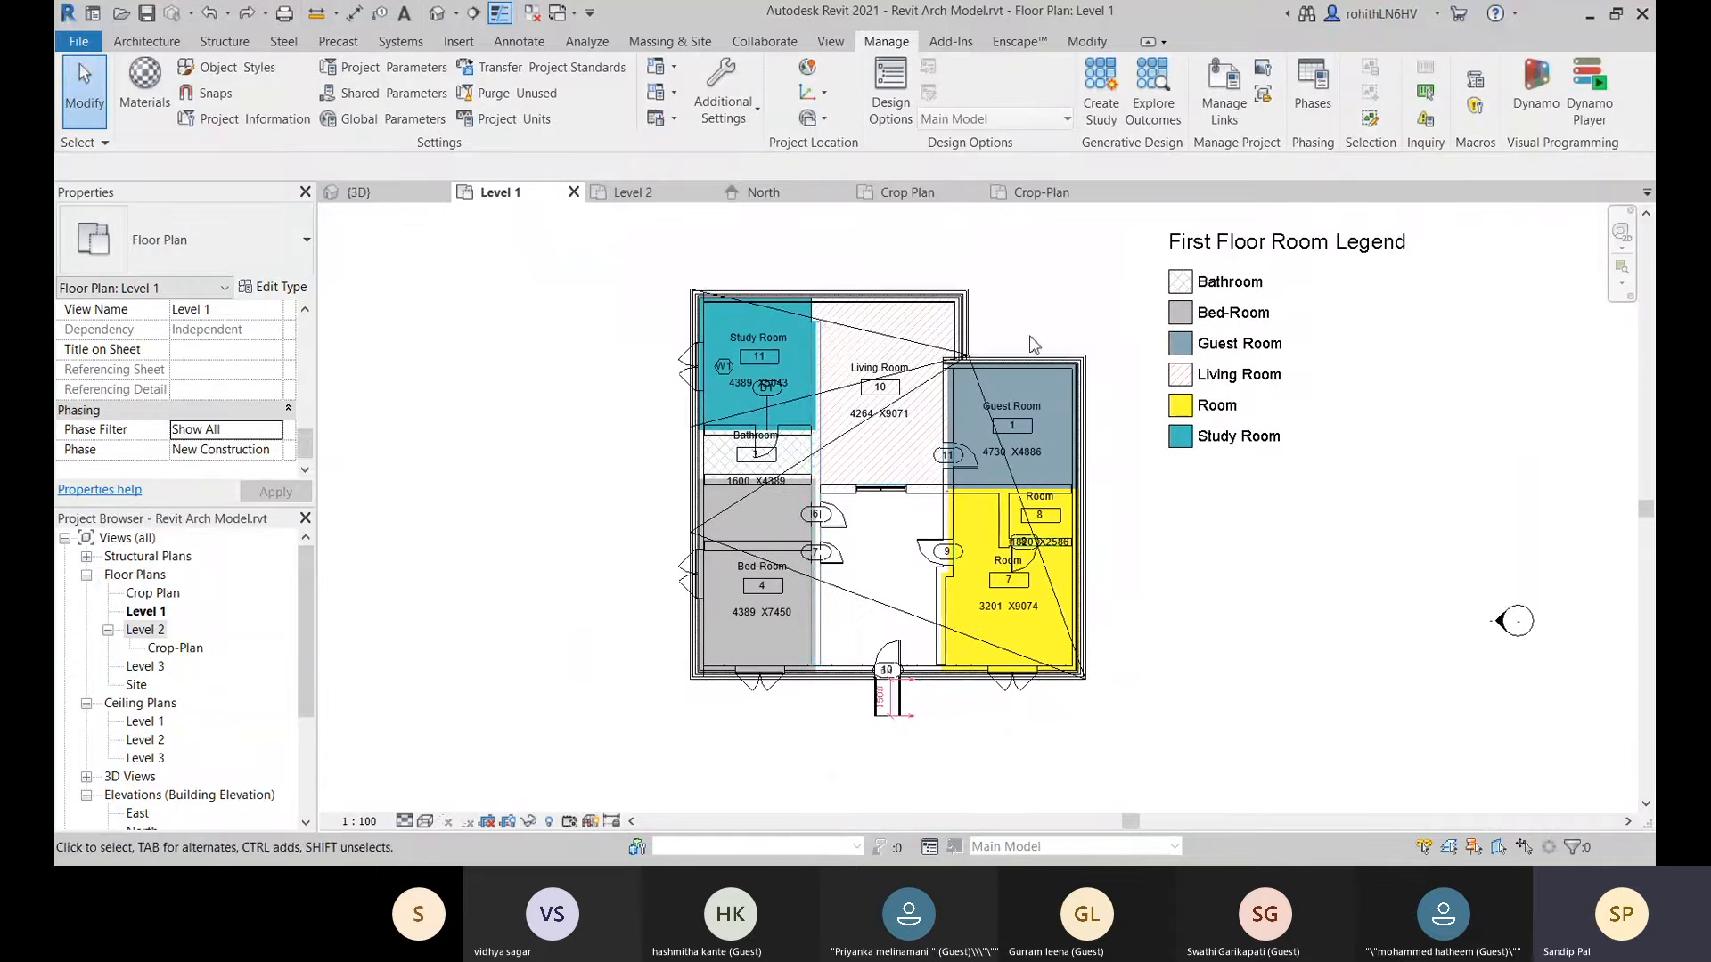
middle_drag(1059, 369, 944, 361)
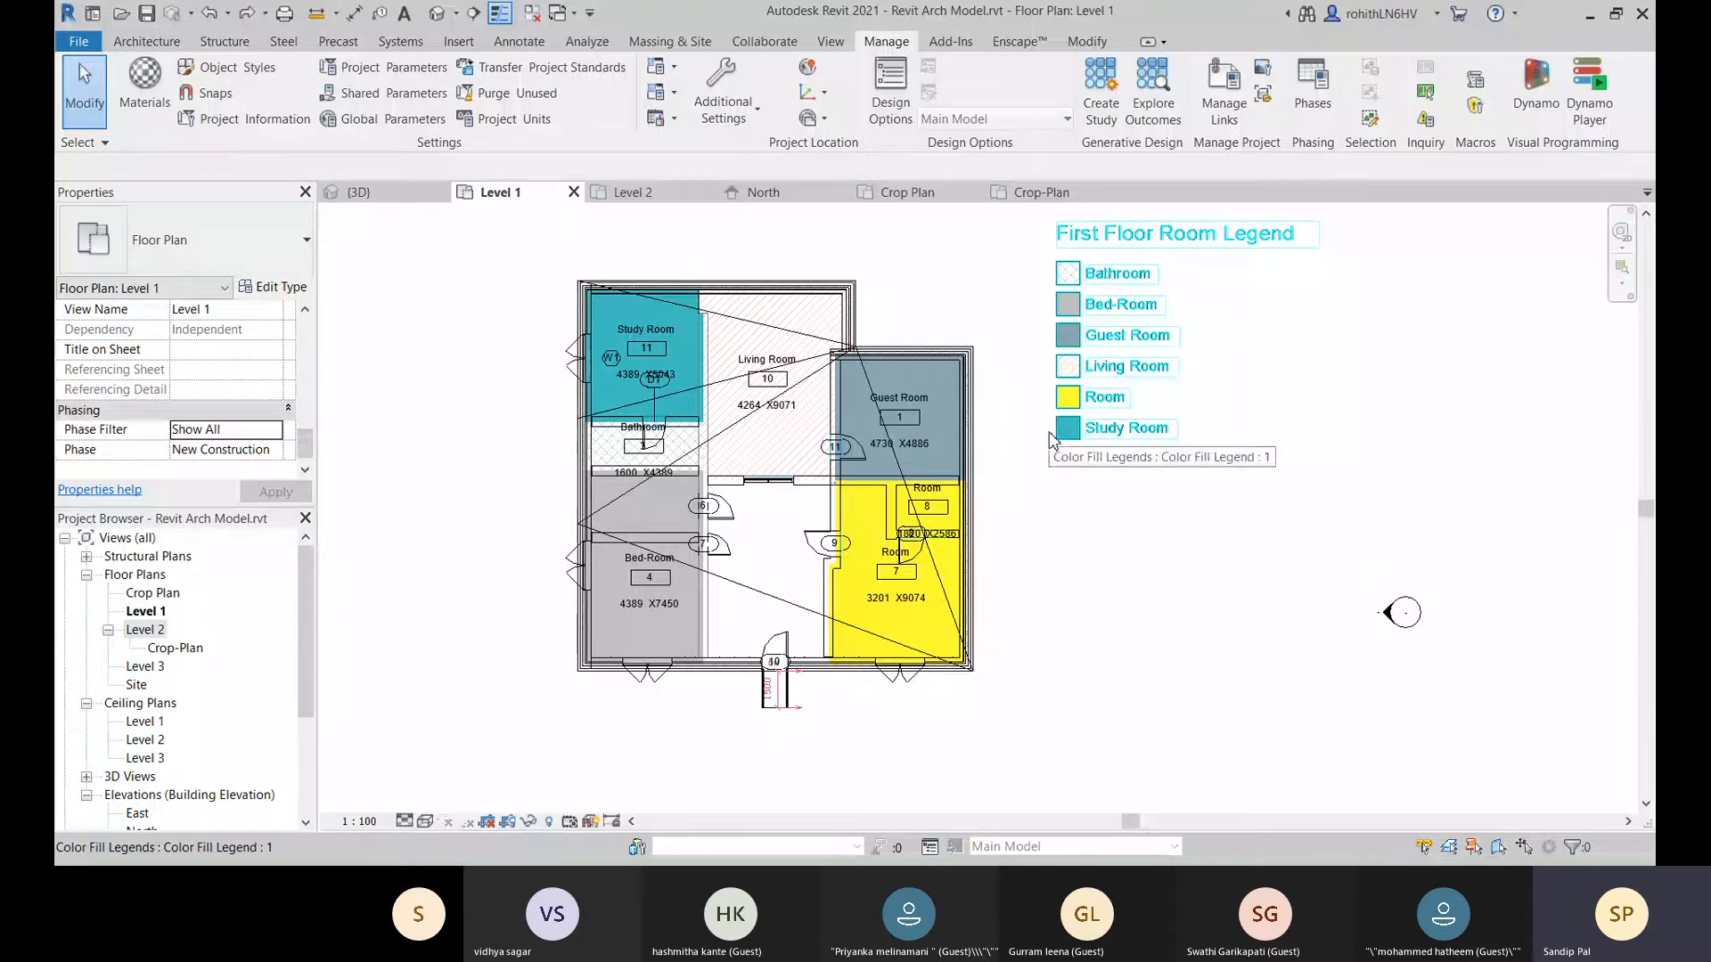
middle_drag(1131, 599, 1112, 604)
scroll(865, 456, down, 2)
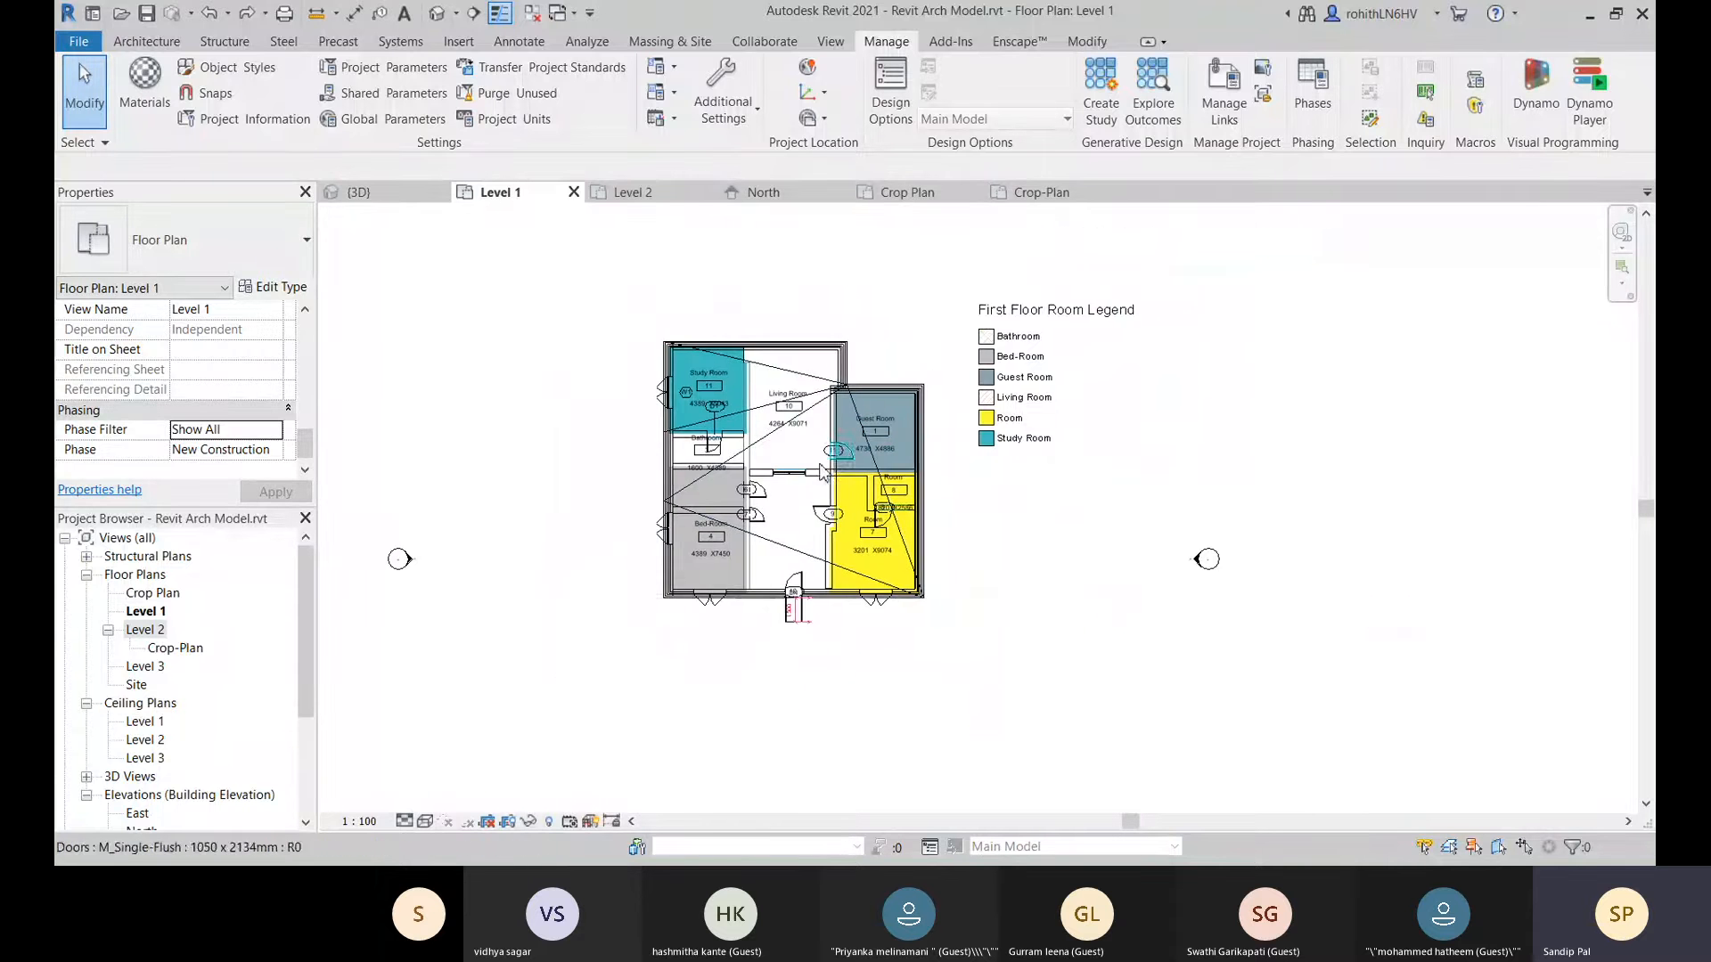
middle_drag(837, 463, 869, 460)
scroll(82, 415, up, 3)
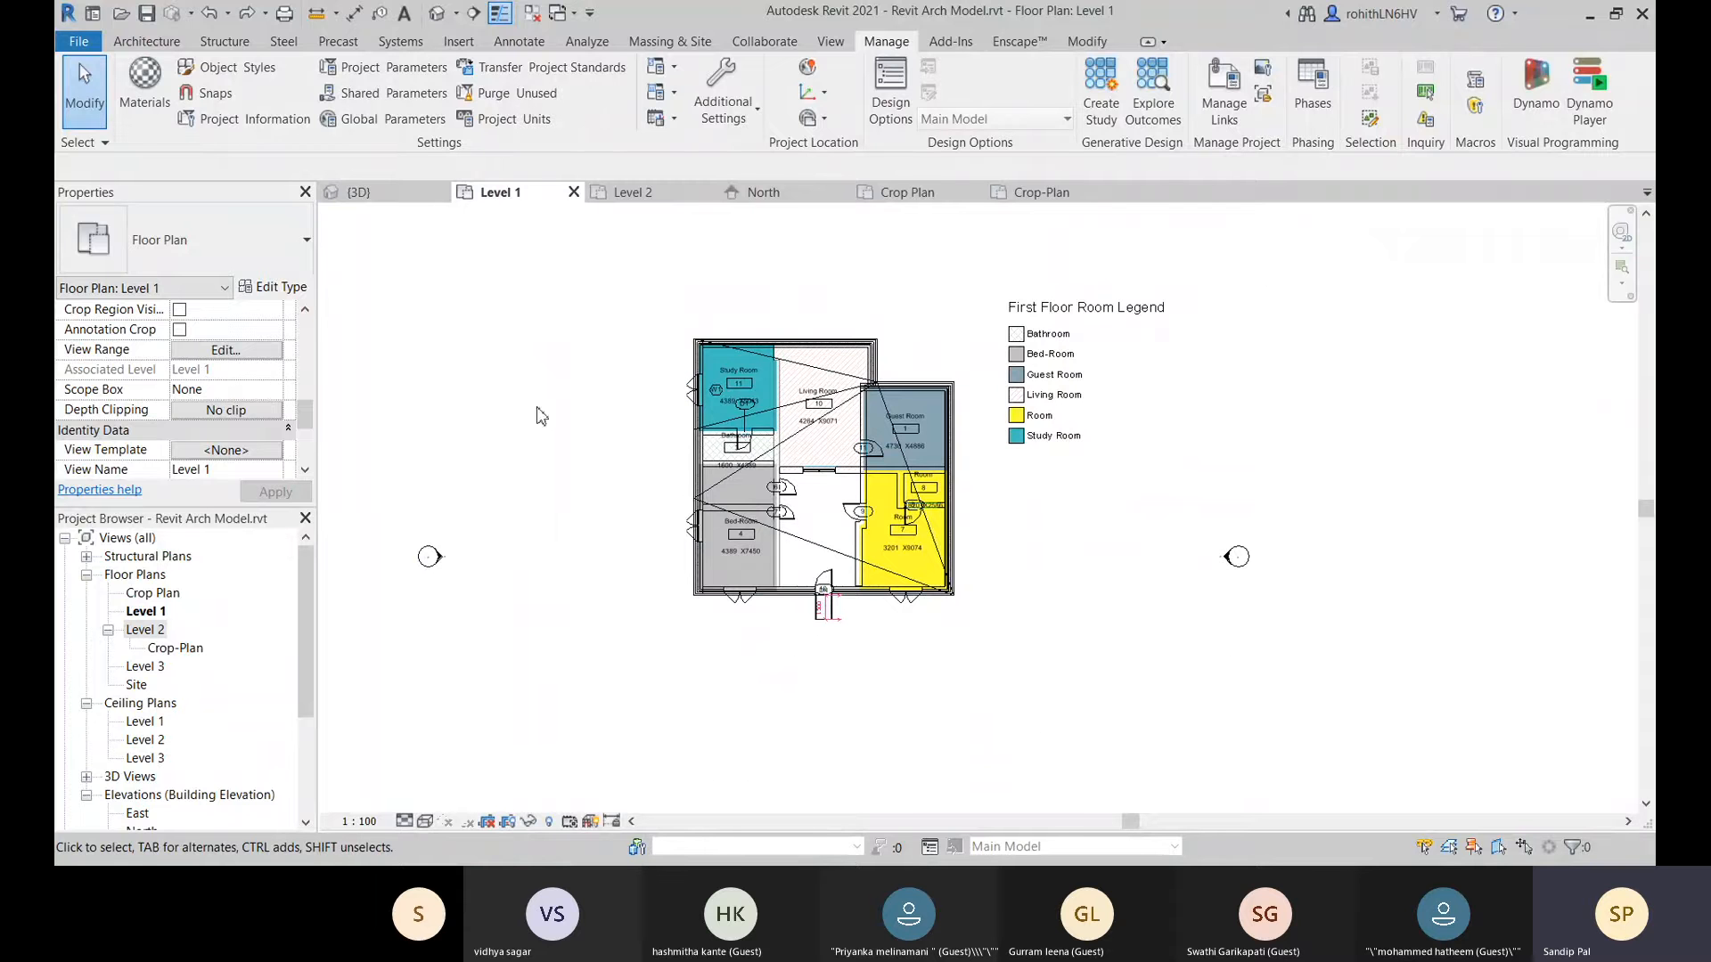
scroll(112, 386, up, 1)
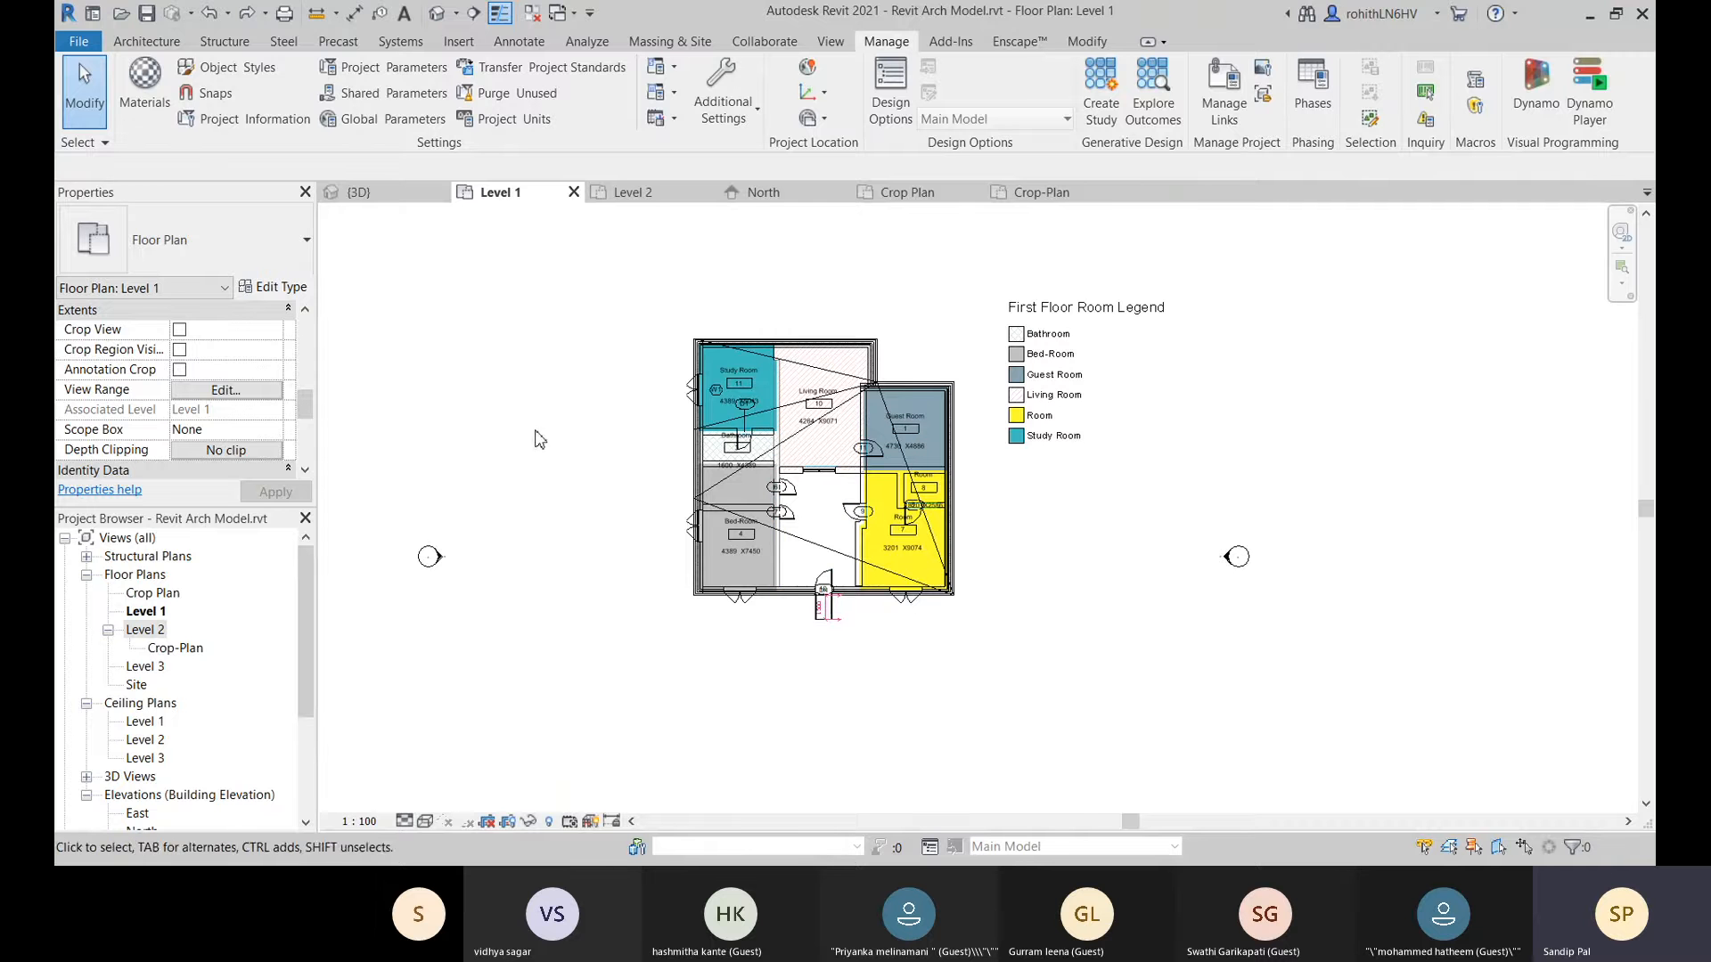
scroll(704, 419, down, 1)
middle_drag(704, 419, 803, 457)
scroll(1118, 573, down, 1)
middle_drag(1116, 573, 1084, 490)
middle_drag(967, 542, 911, 569)
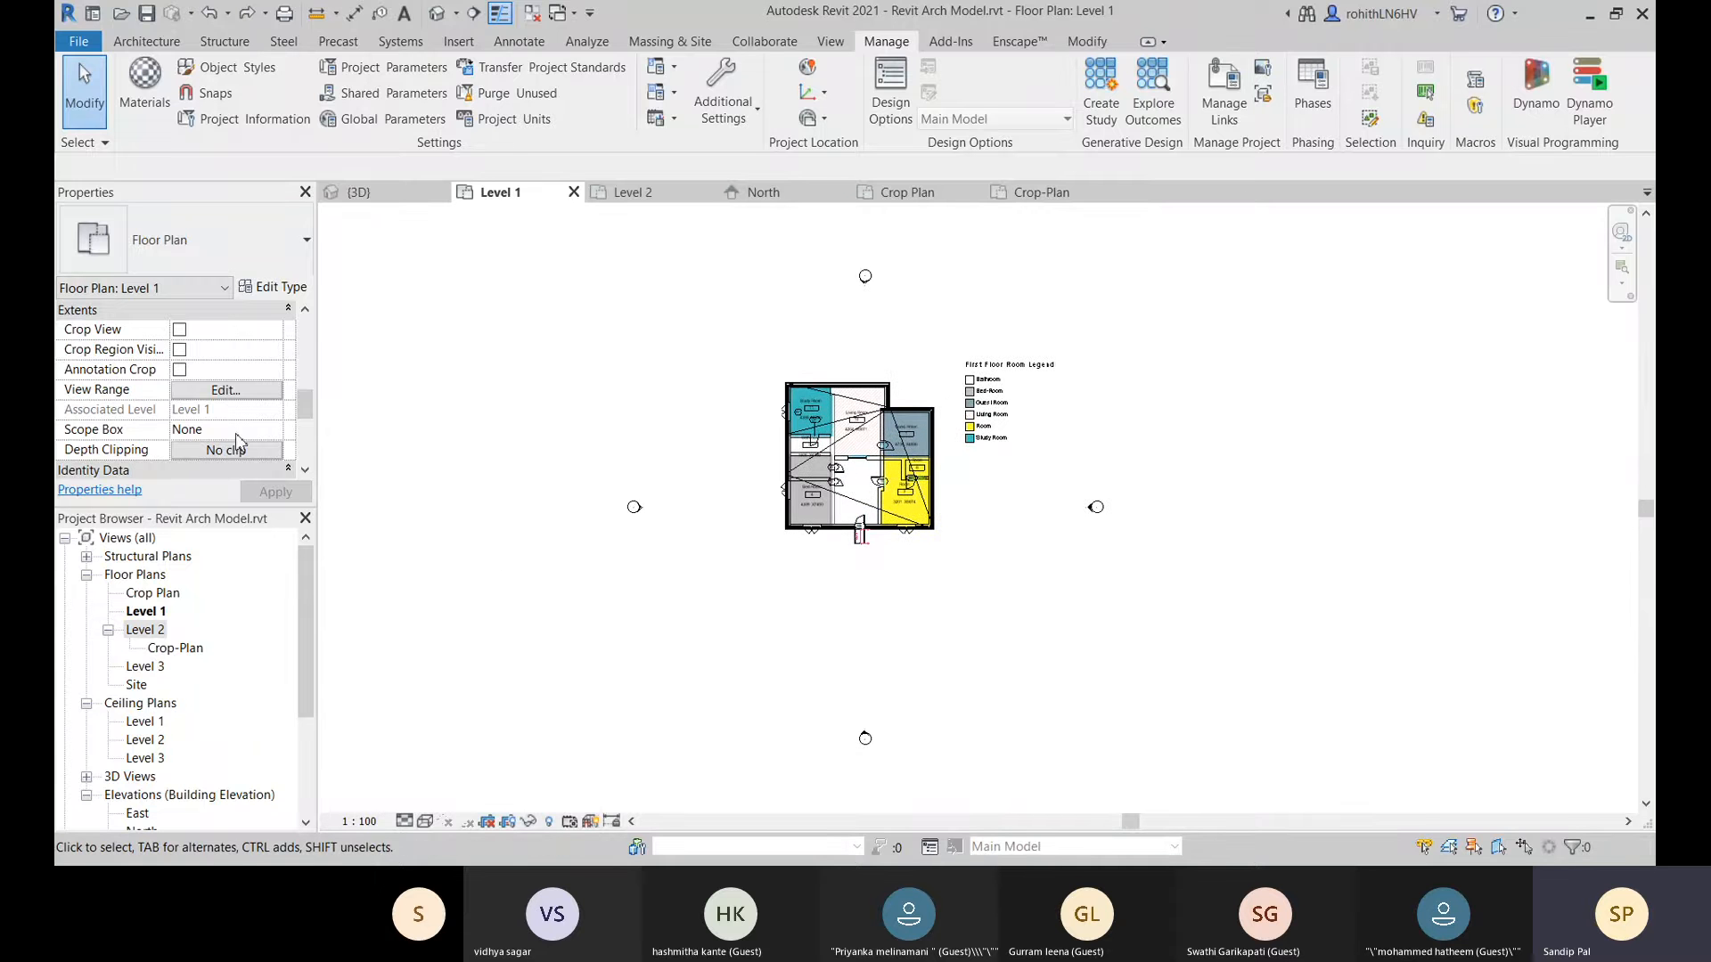
Hide the Walls model category in the Level 1 view through its Visibility/Graphic Overrides and check the plan.
key(v)
key(v)
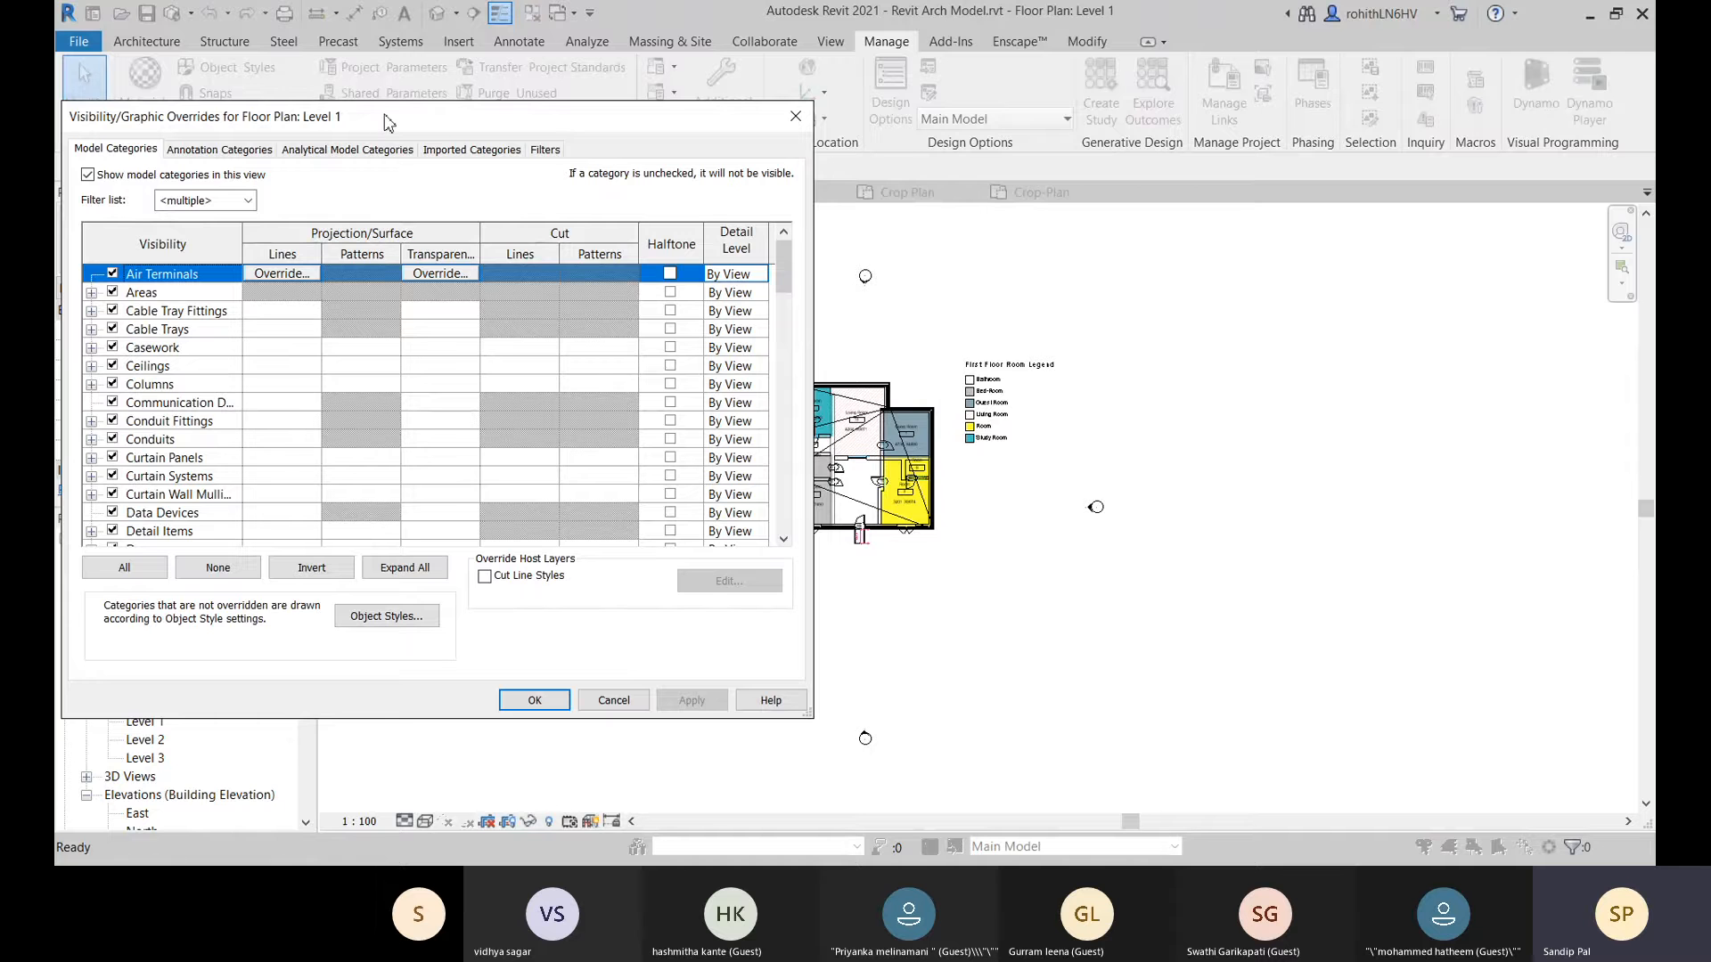
drag(388, 122, 735, 117)
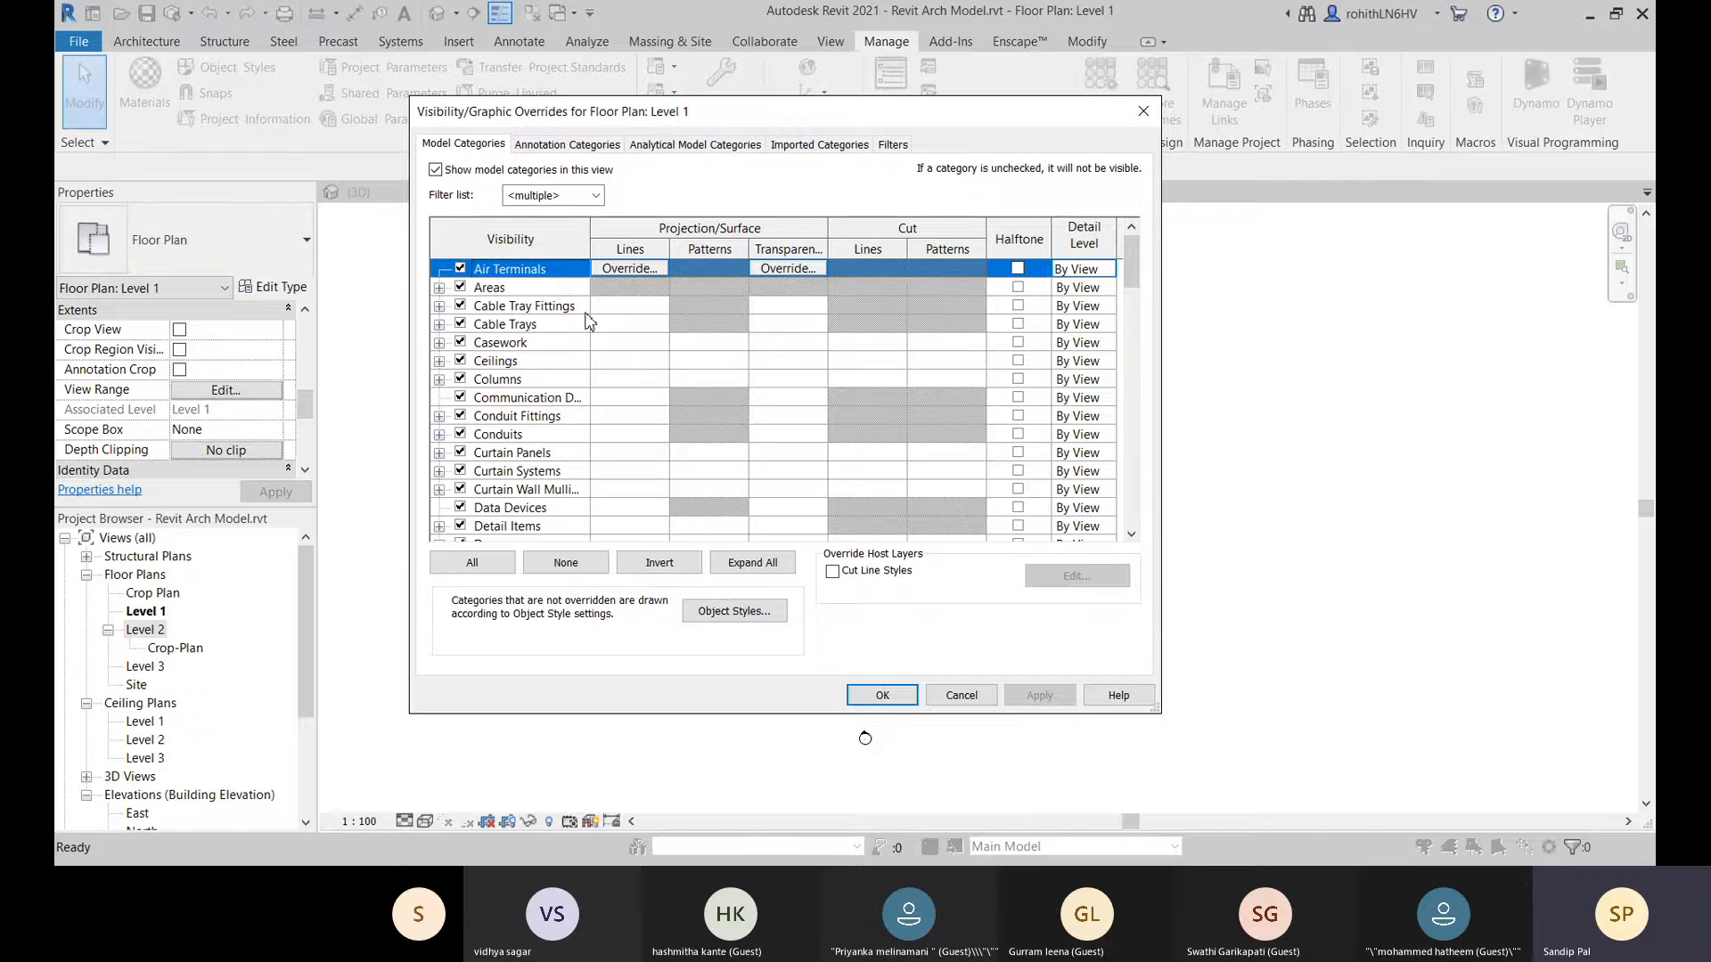
click(584, 489)
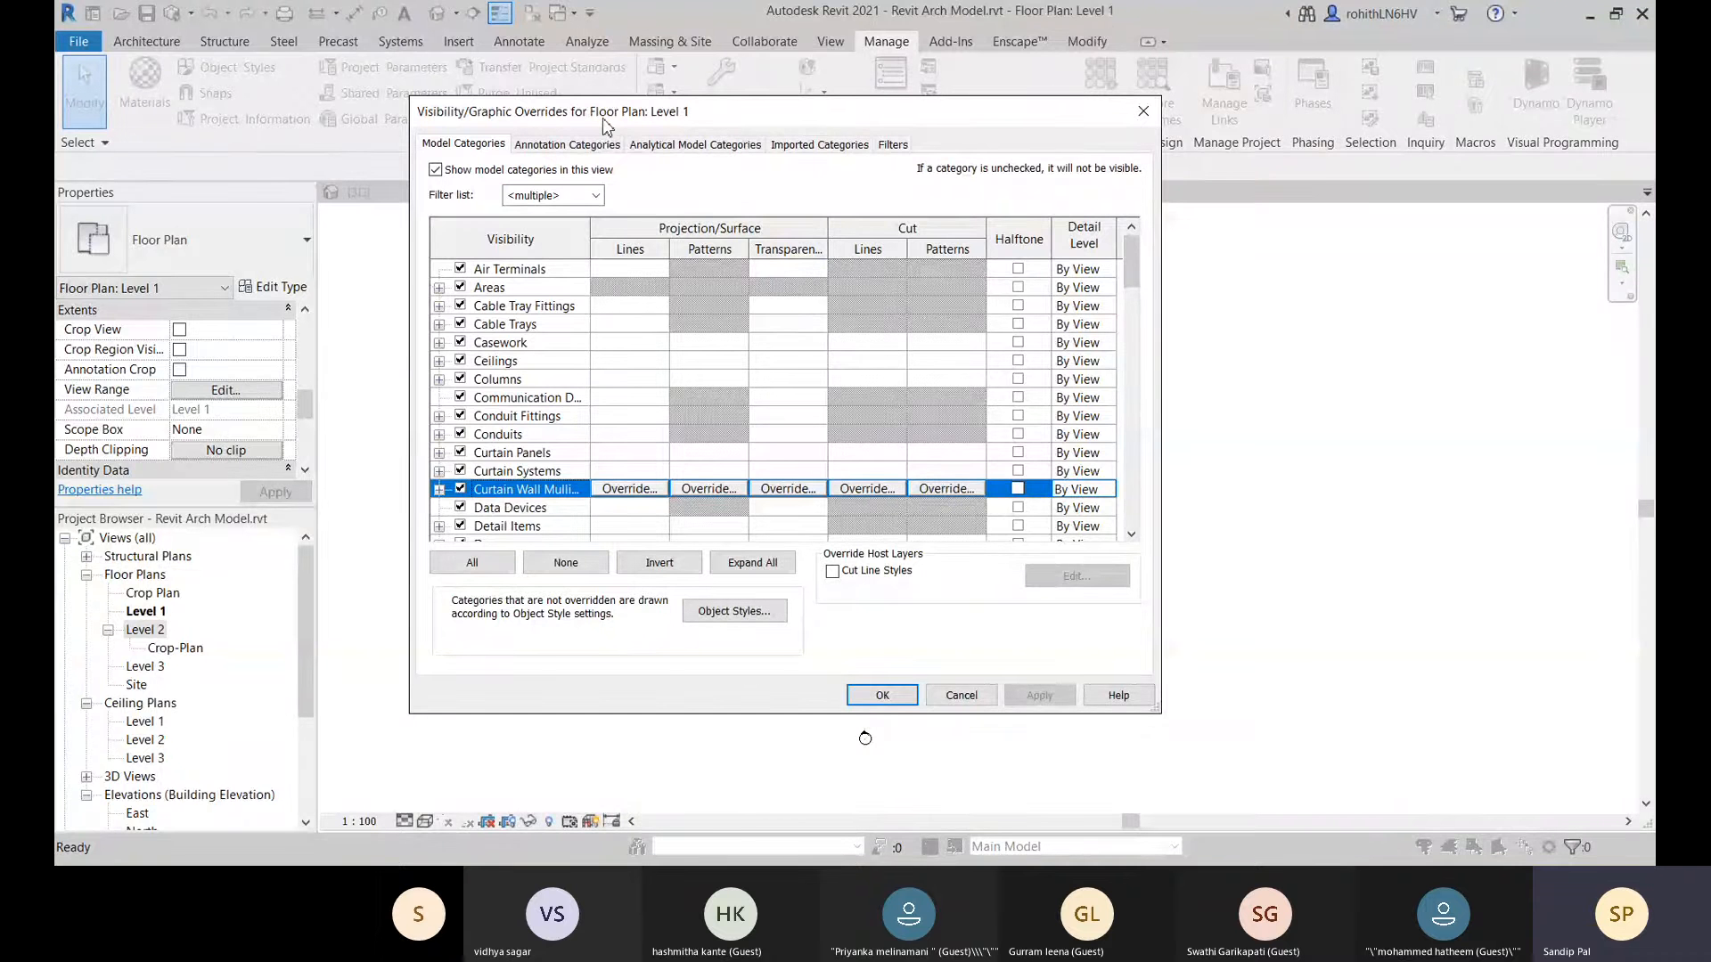
drag(604, 116, 812, 111)
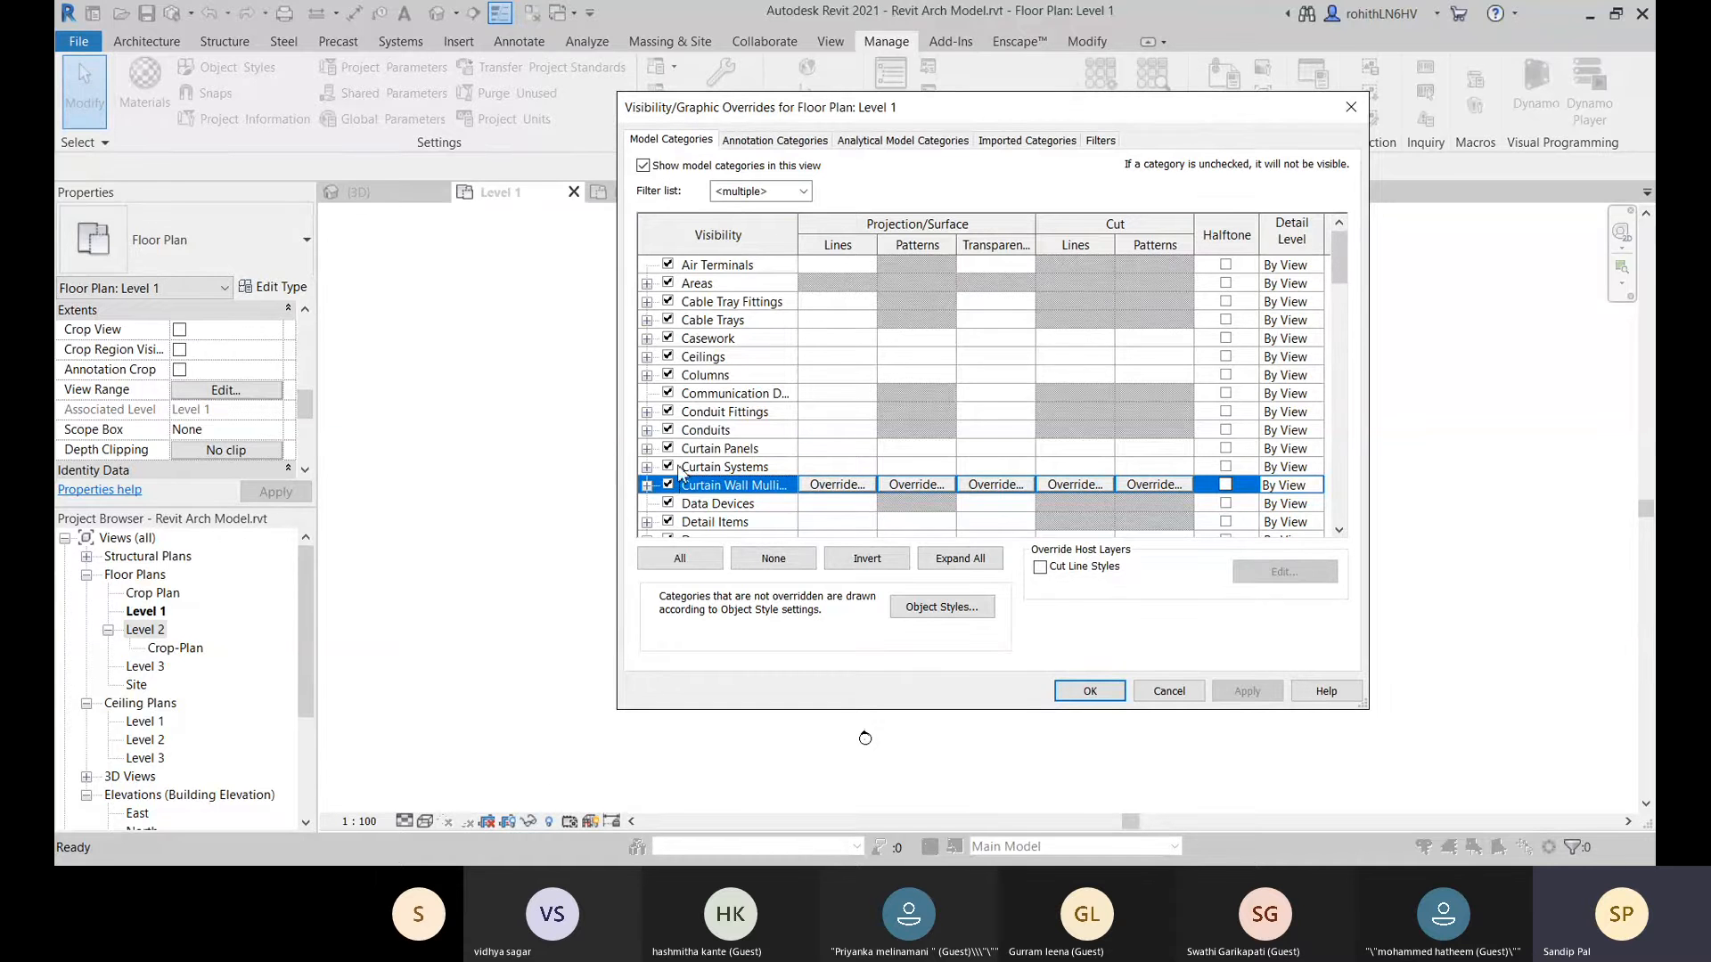
scroll(686, 481, down, 8)
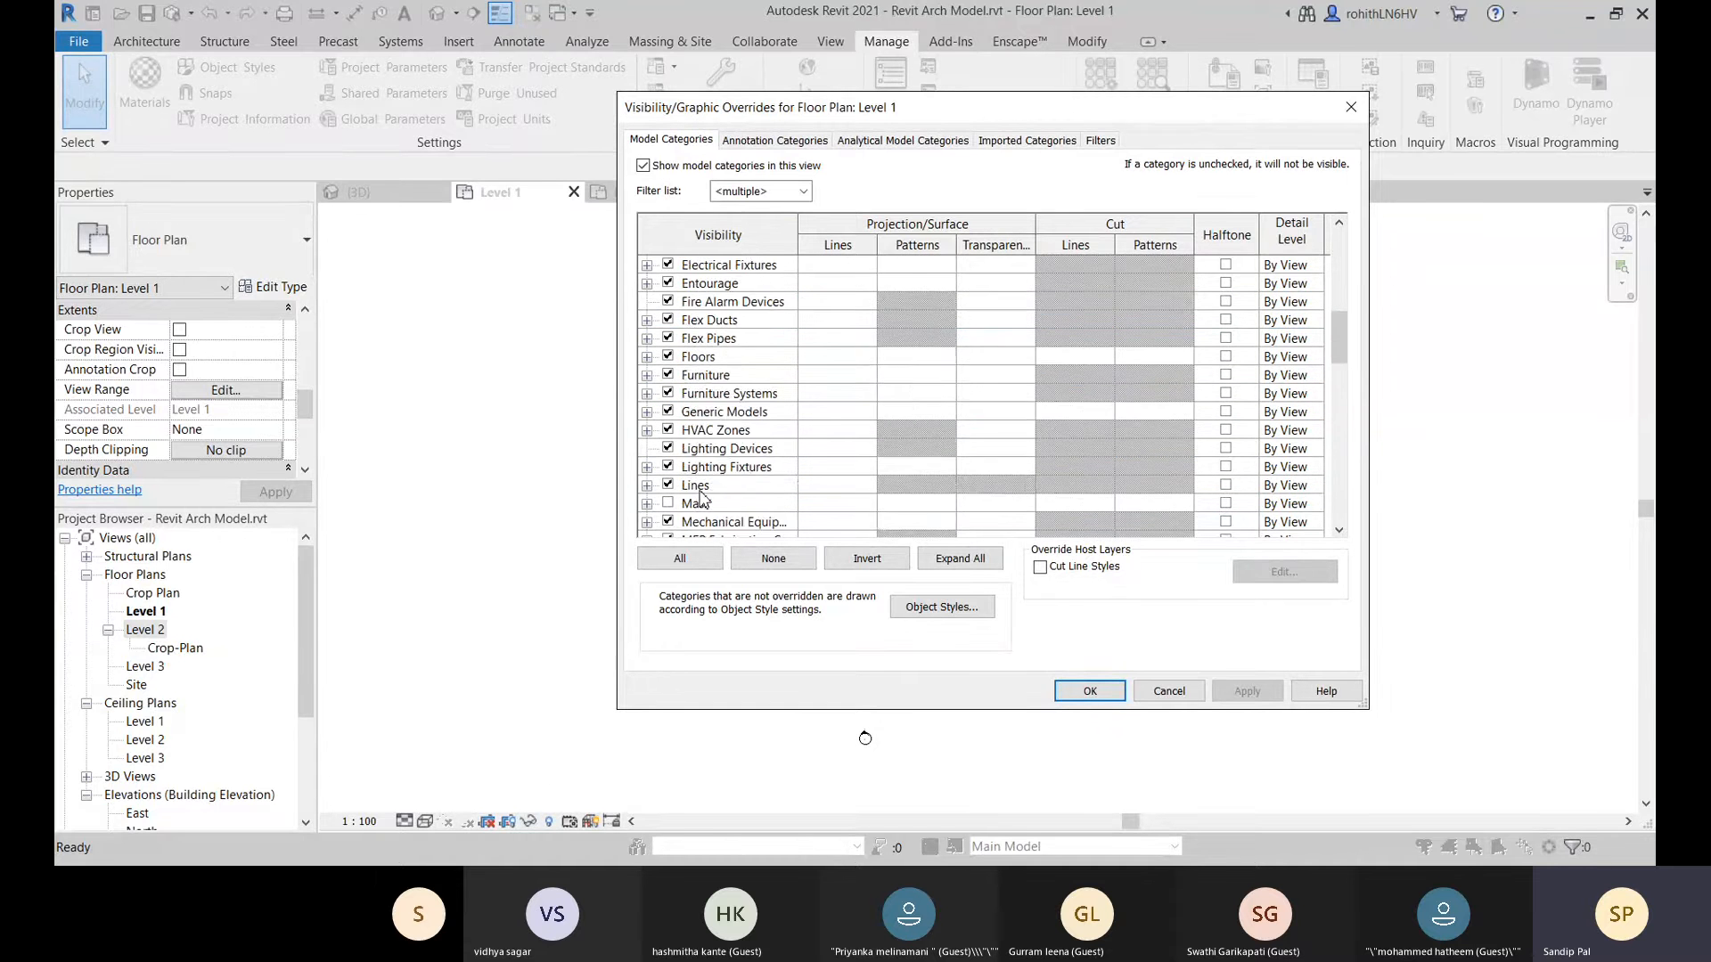
scroll(700, 497, down, 10)
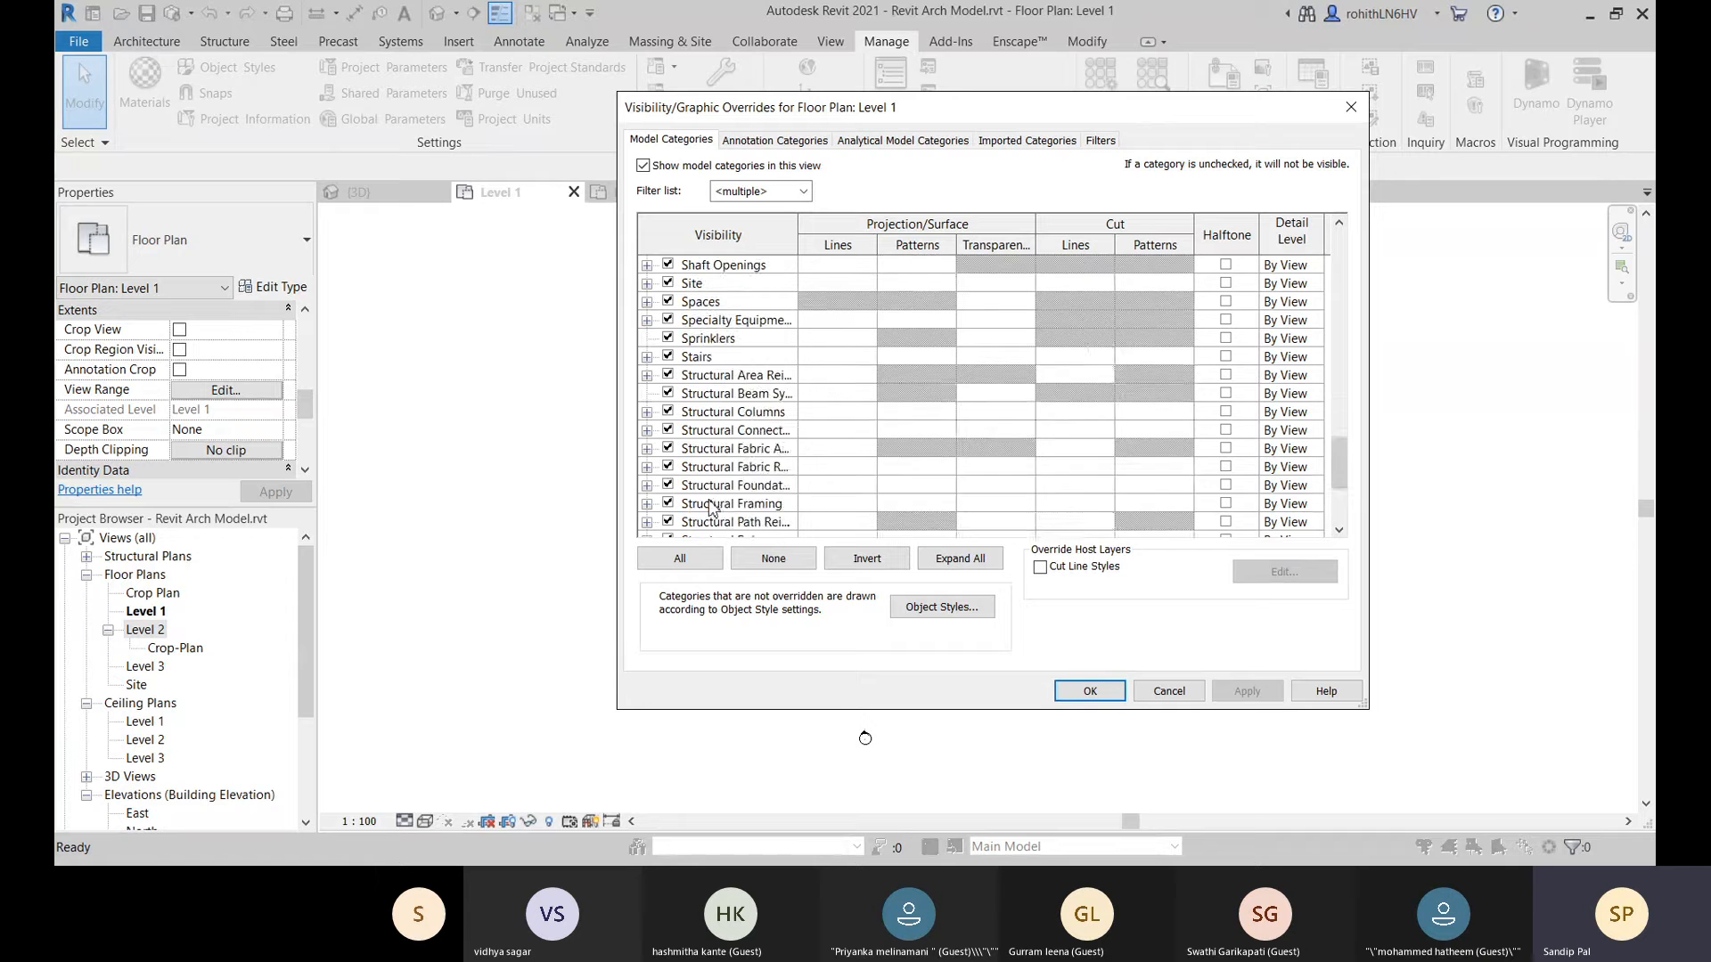
scroll(710, 508, down, 3)
click(671, 485)
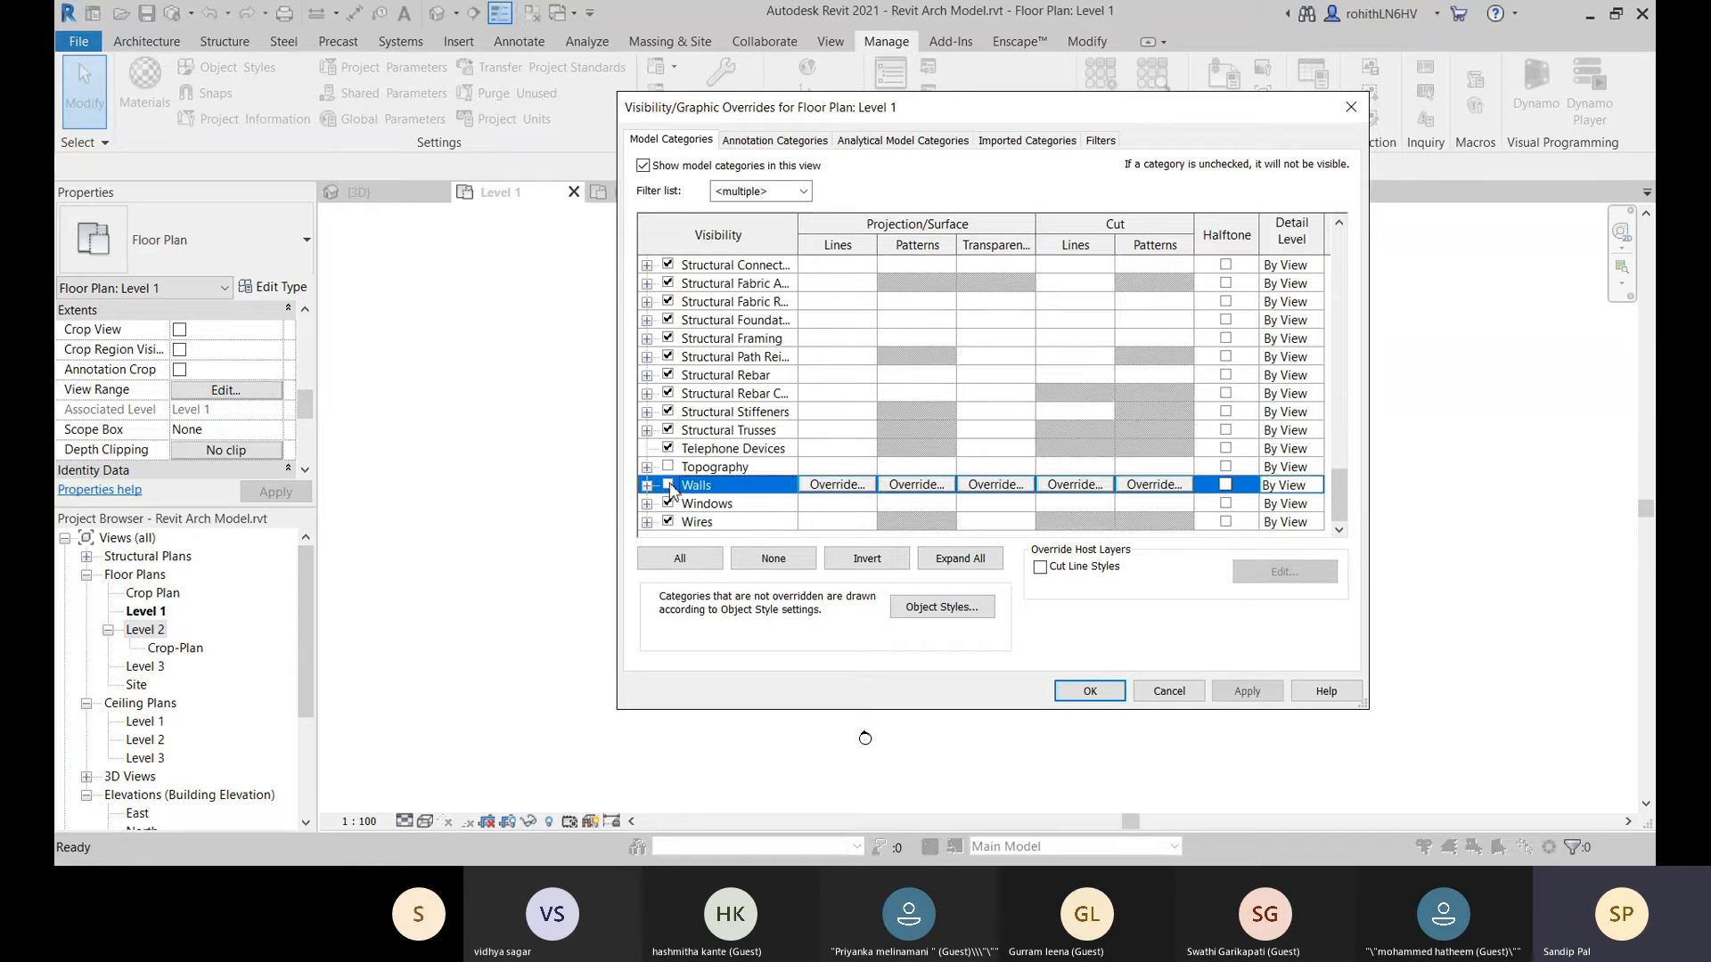
click(669, 486)
click(1248, 692)
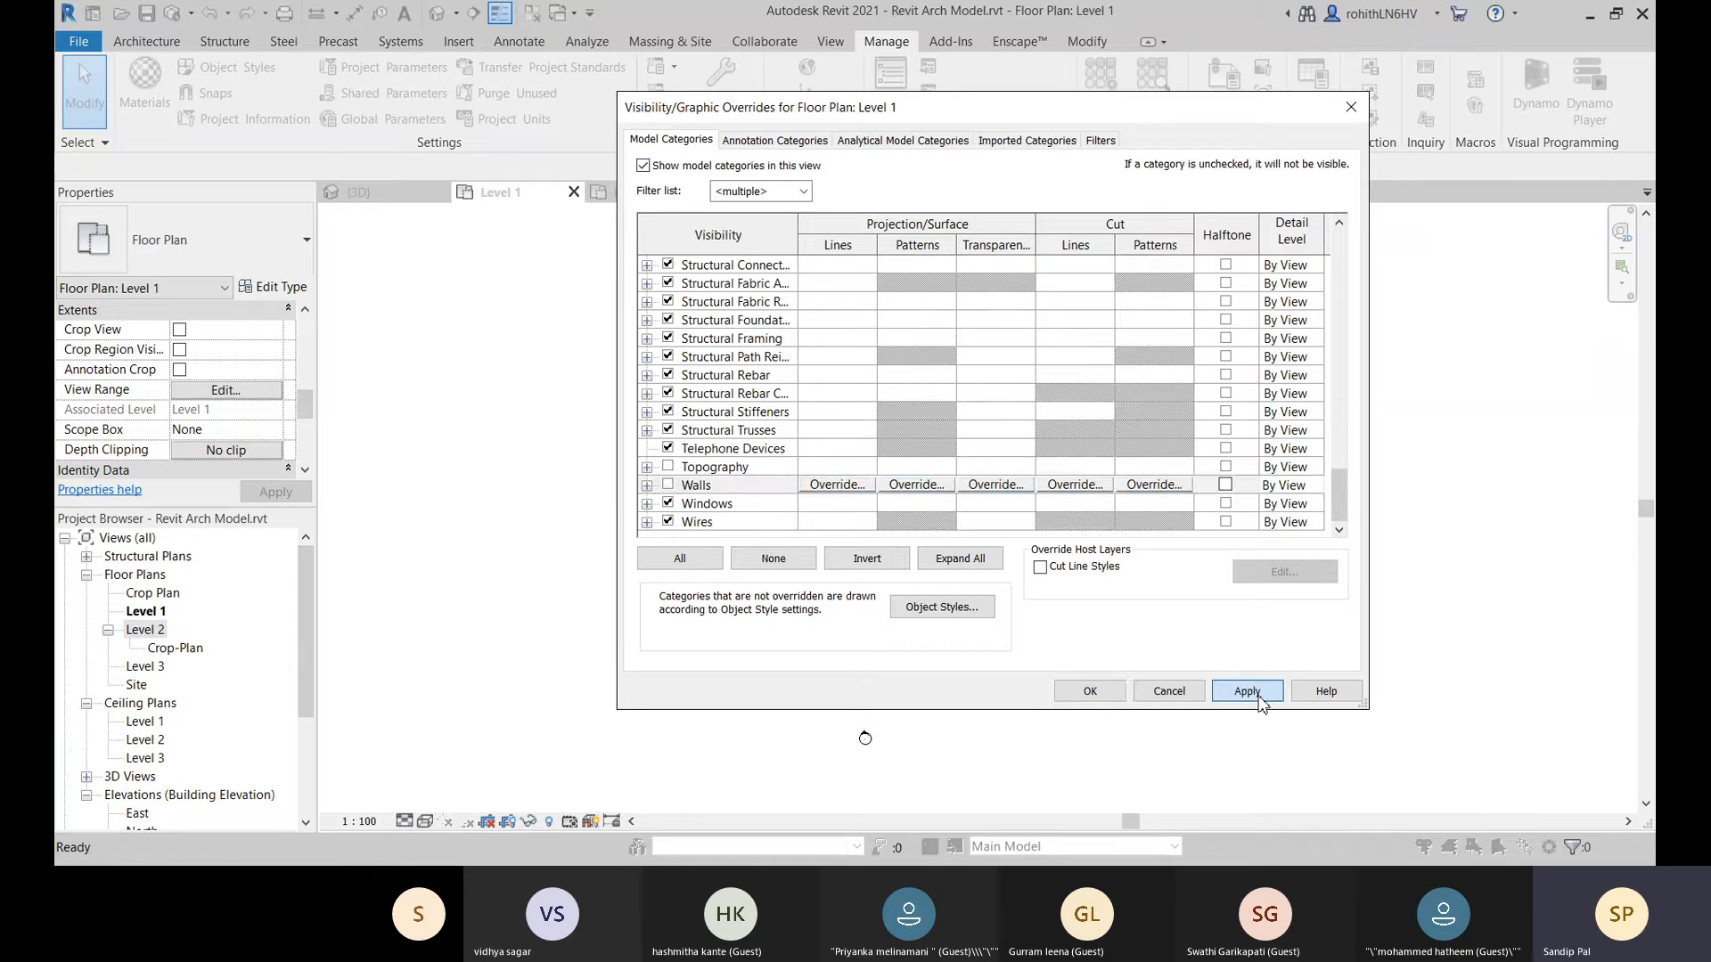
click(1089, 692)
scroll(735, 459, up, 4)
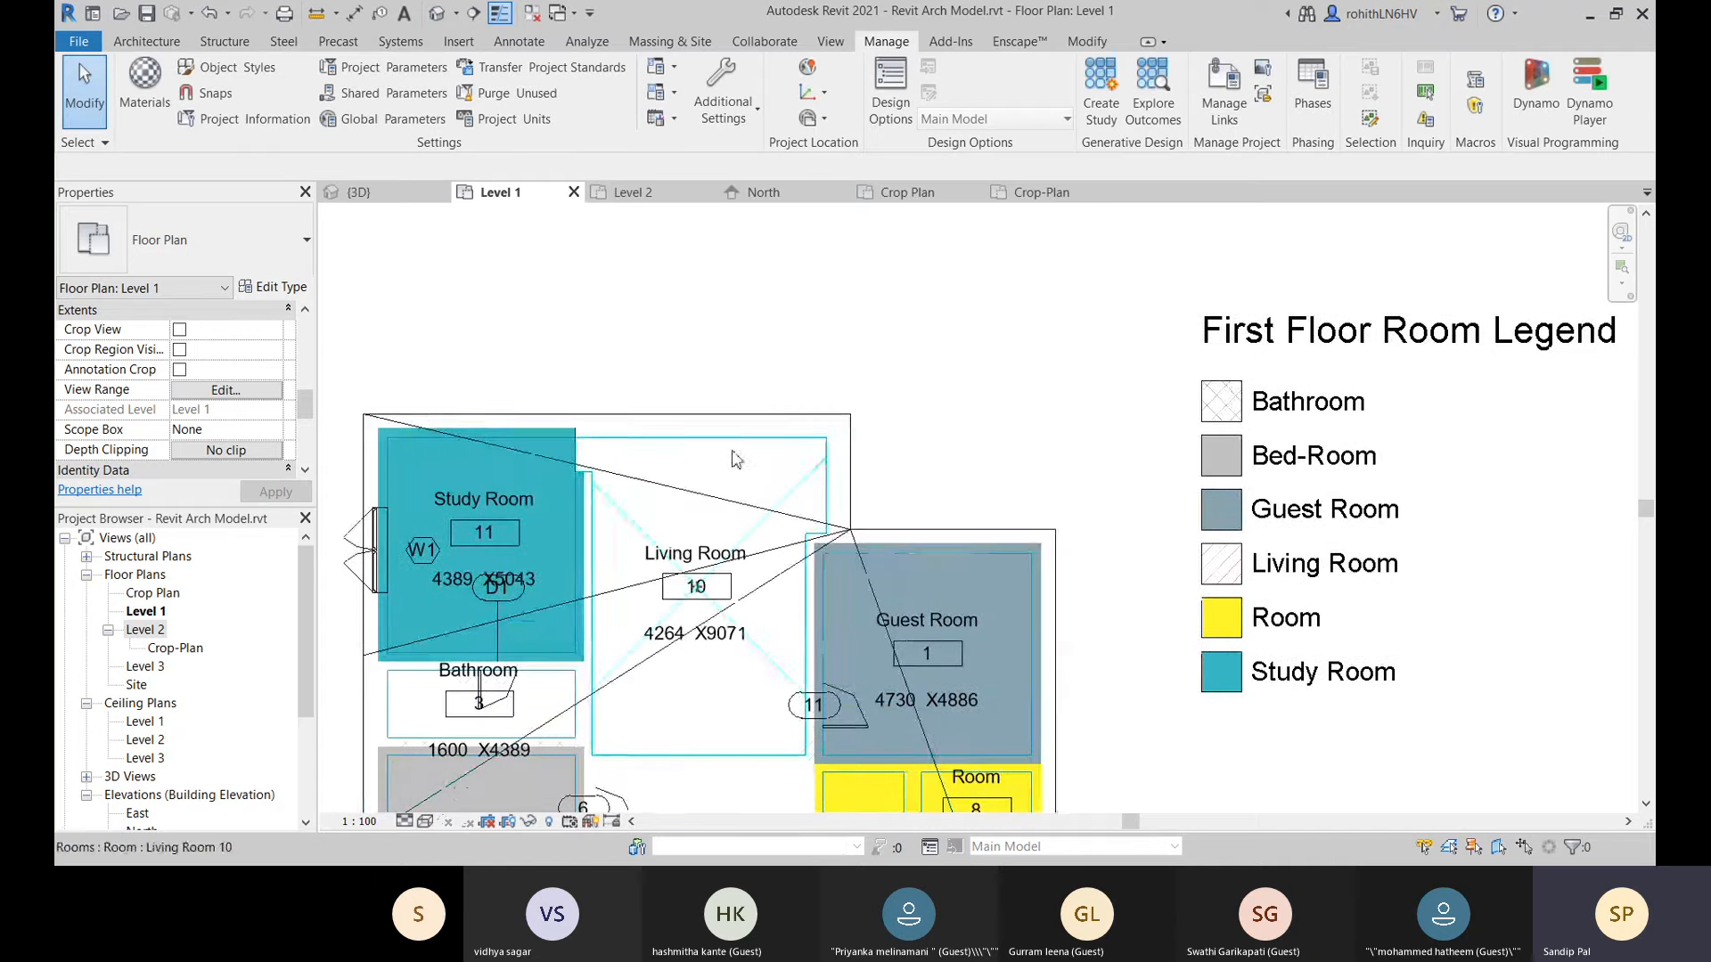
scroll(836, 417, down, 2)
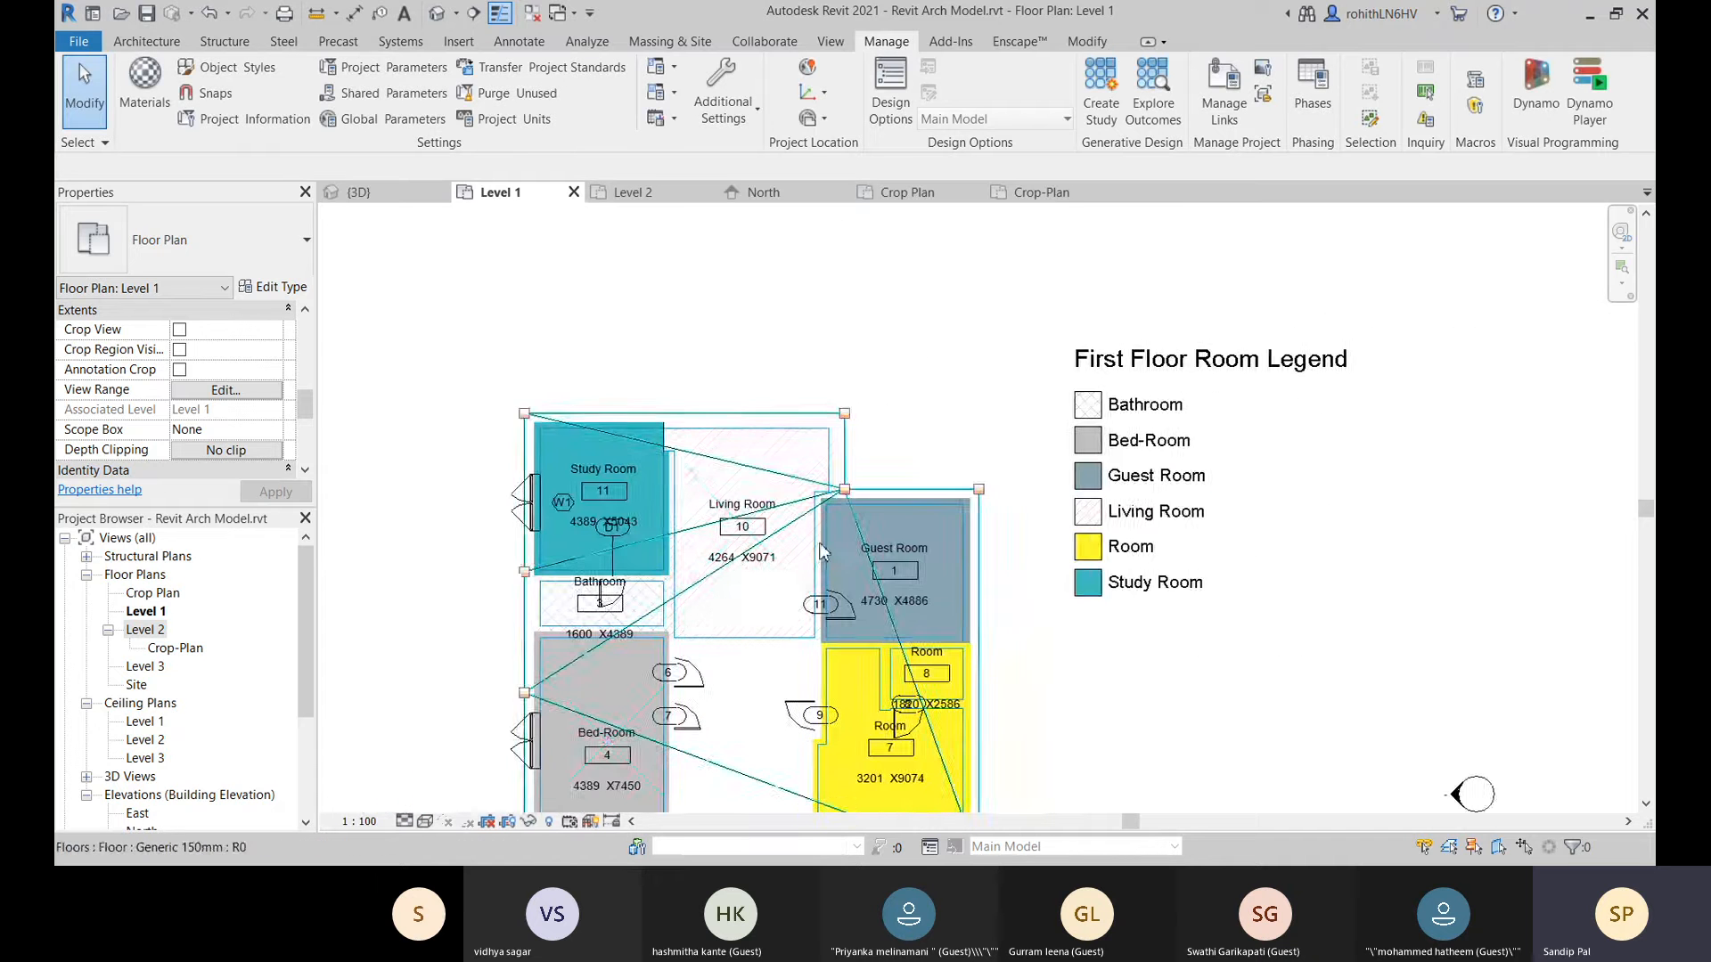
middle_drag(821, 551, 839, 473)
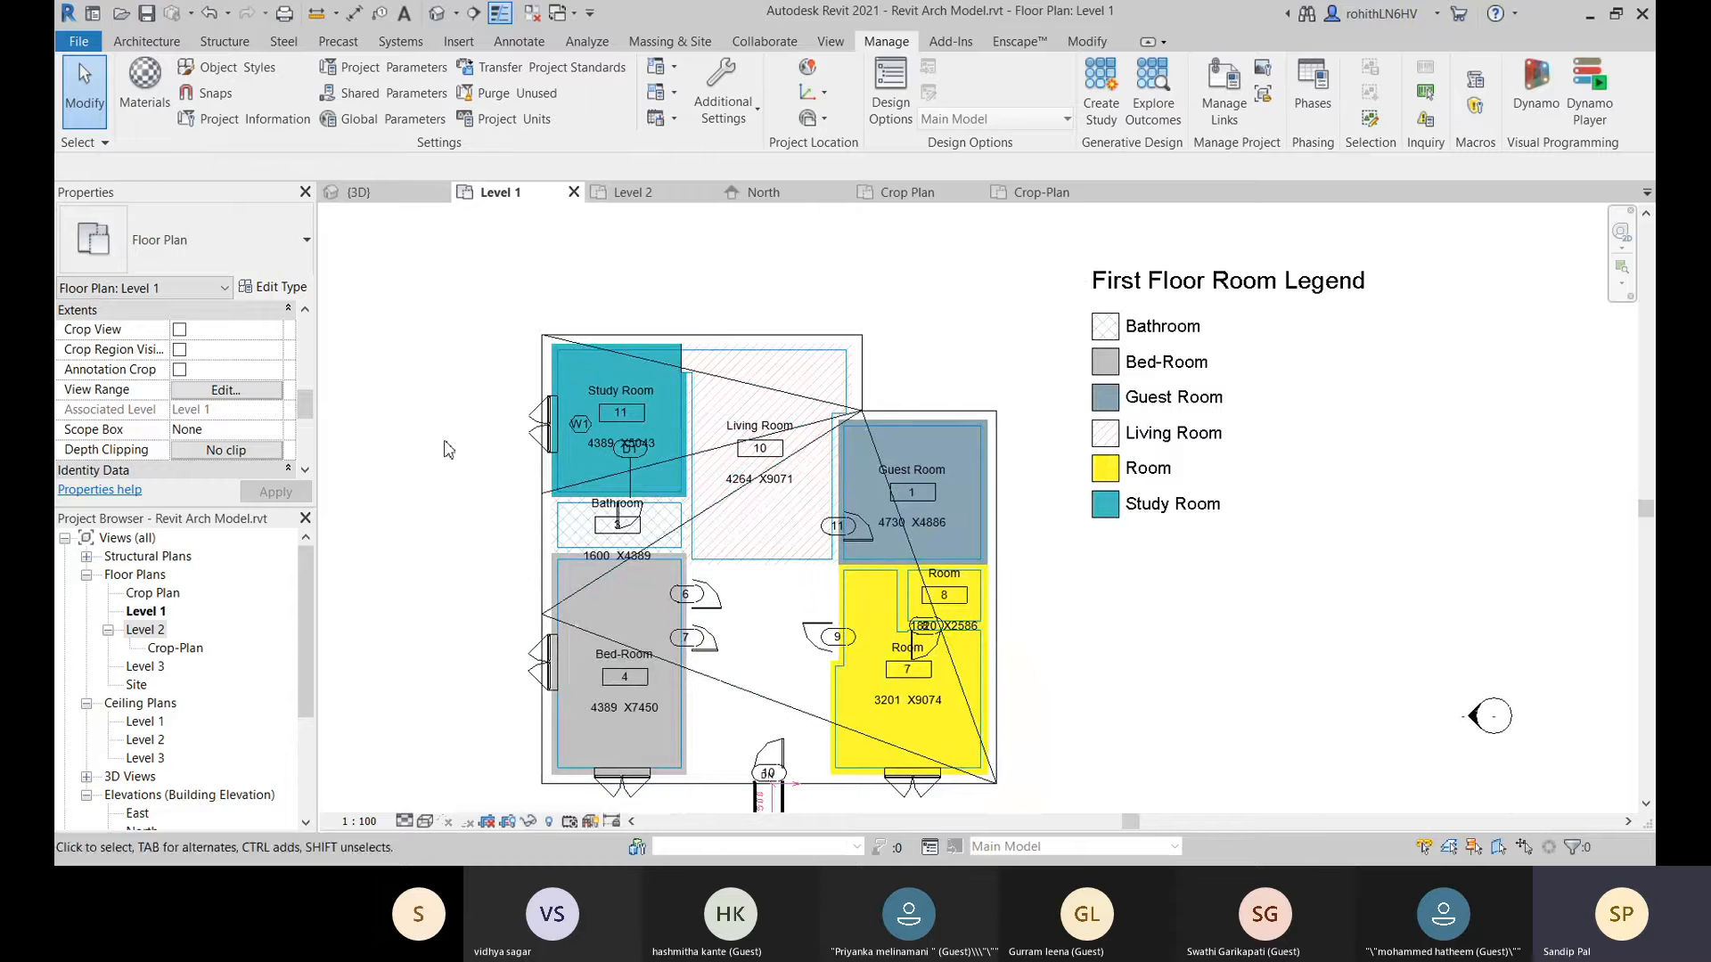
Turn the Walls category's visibility back on in the Level 1 overrides and apply it.
key(v)
key(g)
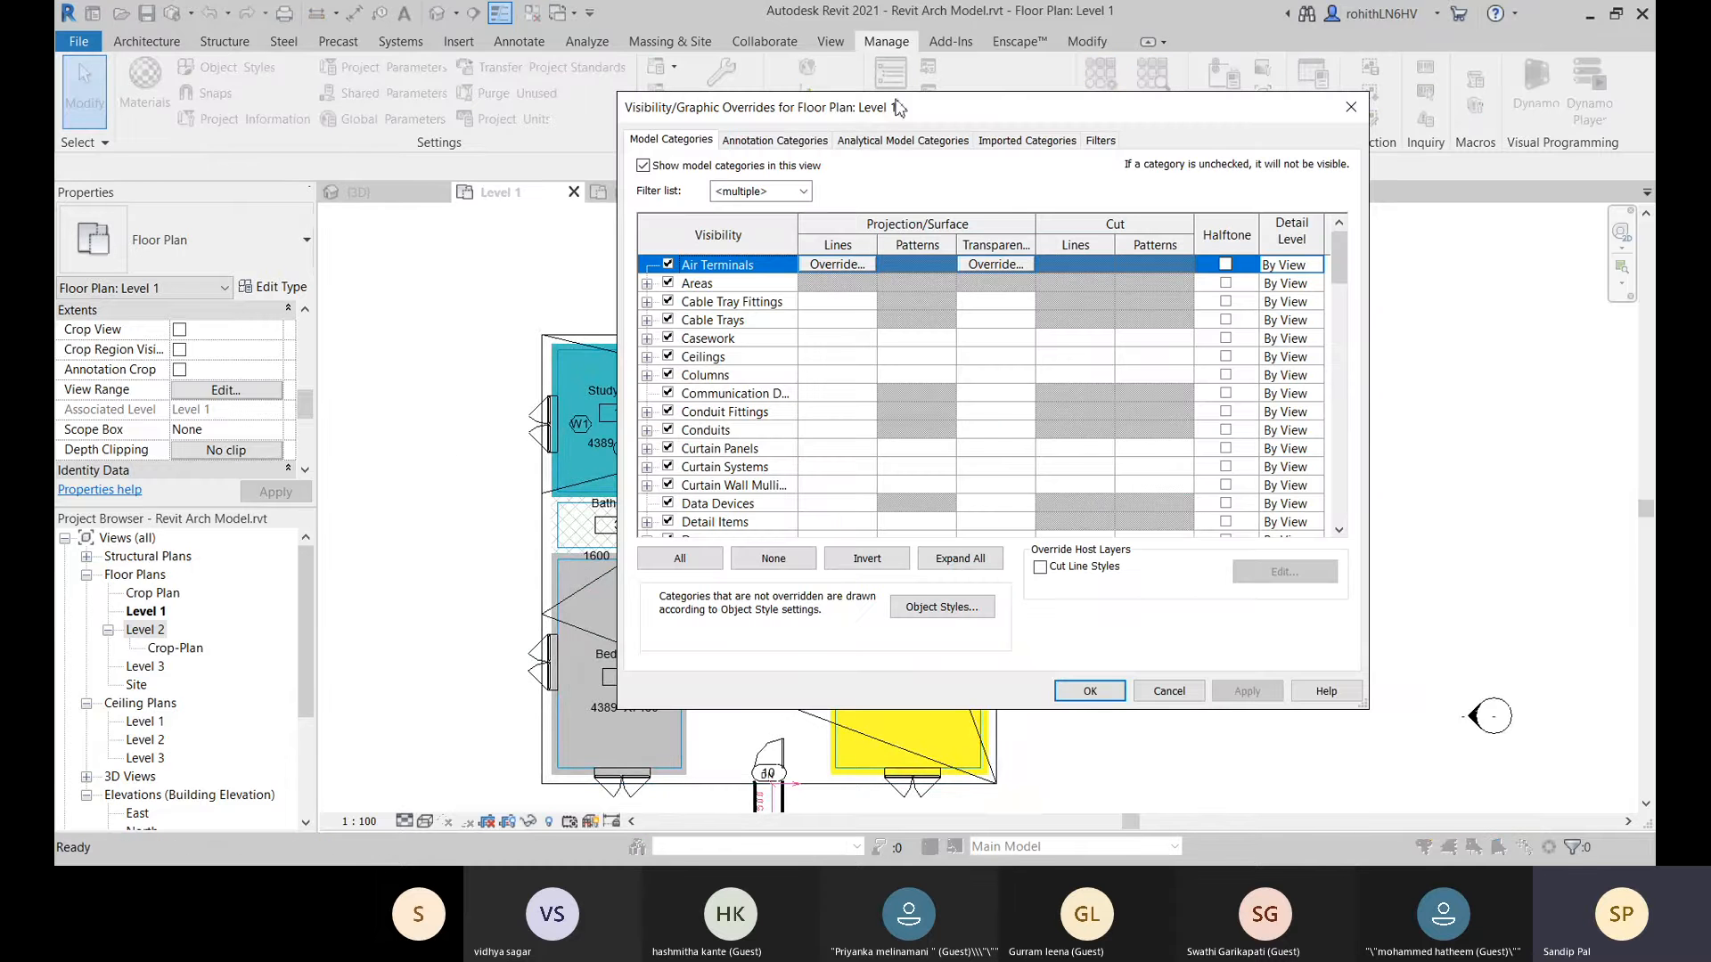
drag(916, 109, 691, 106)
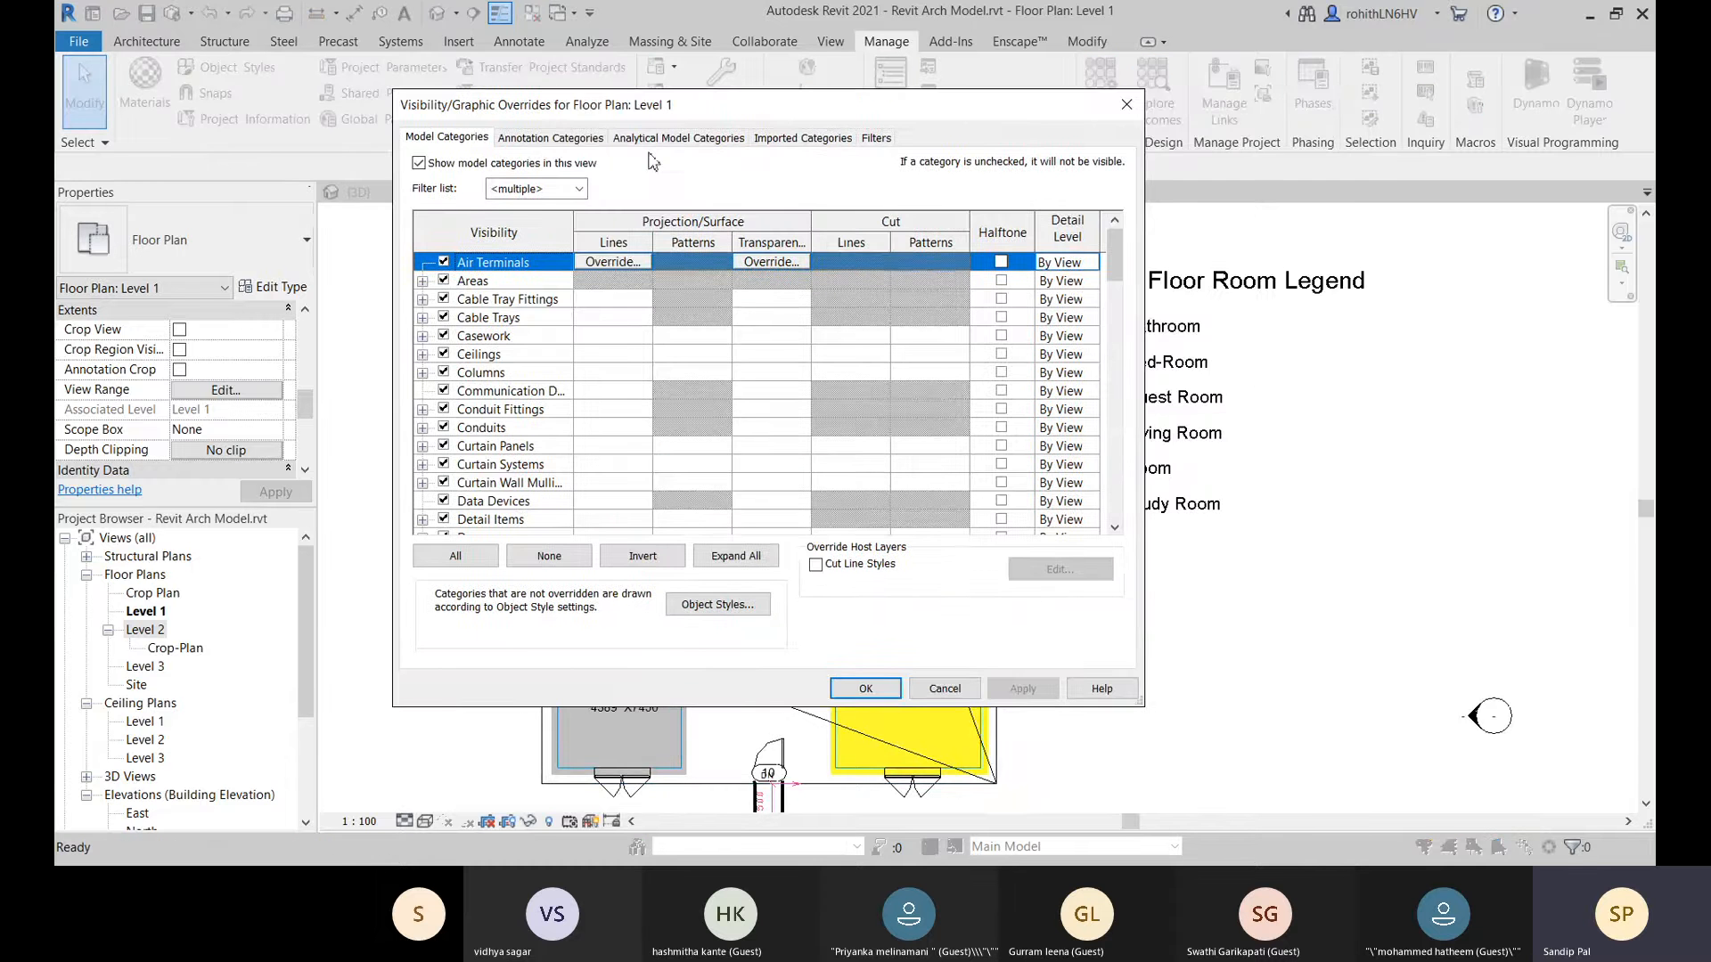
scroll(850, 335, down, 3)
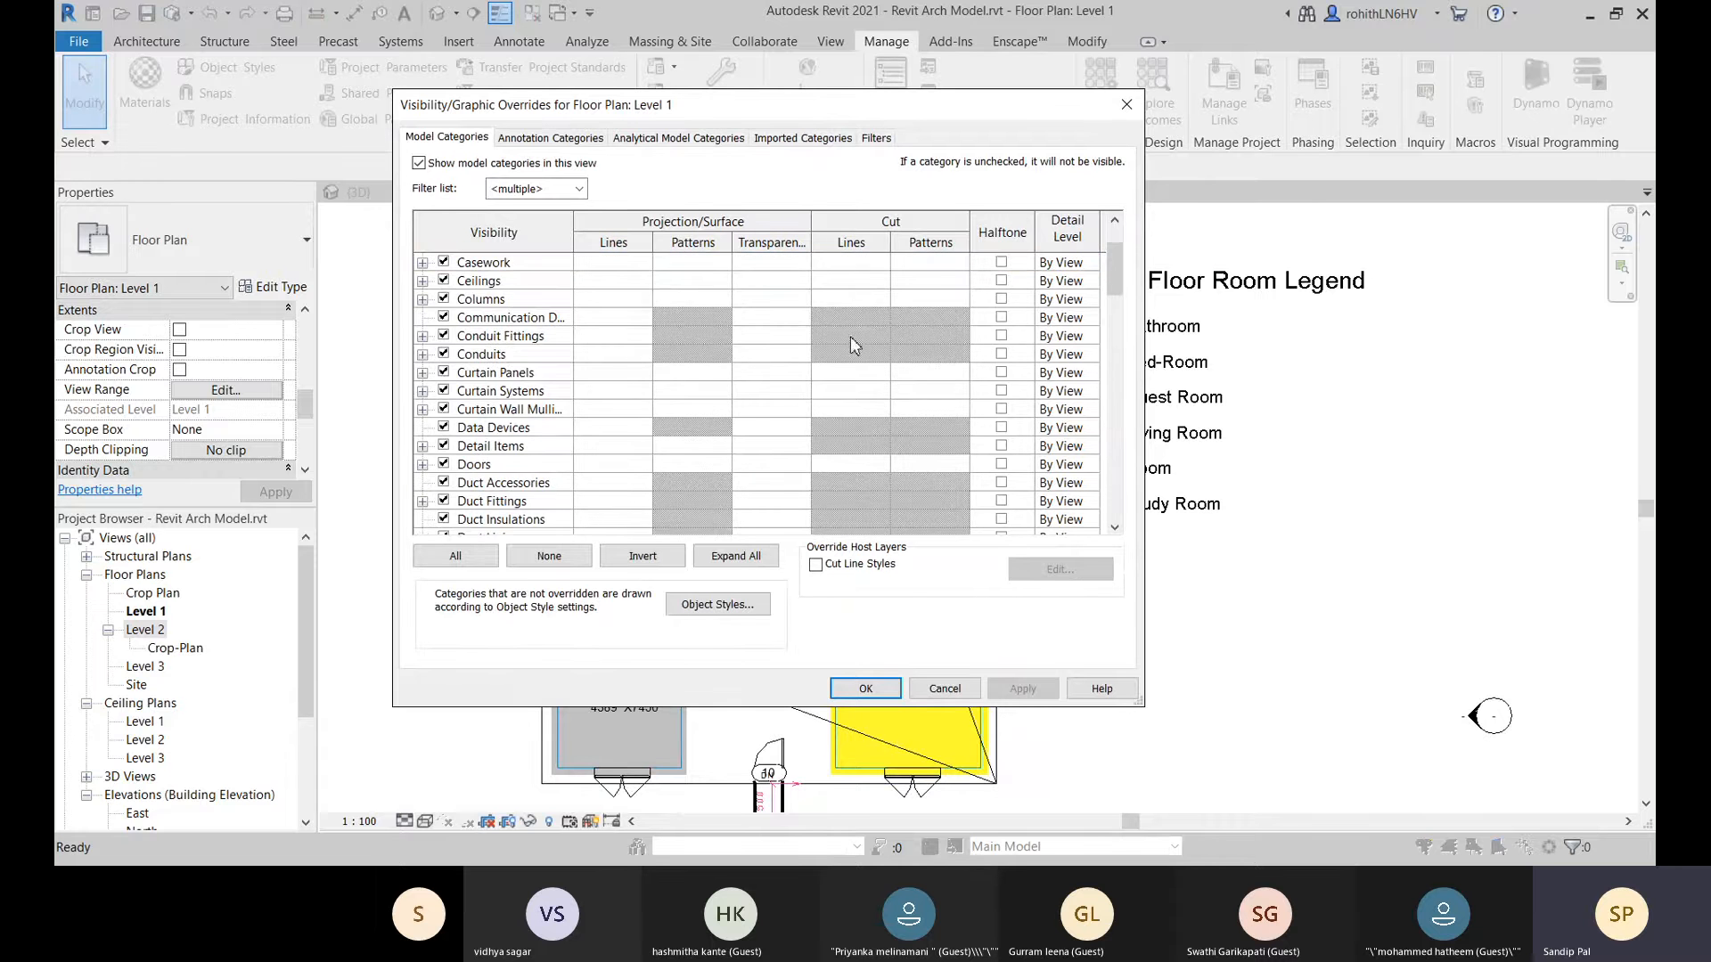
drag(1115, 290, 1127, 496)
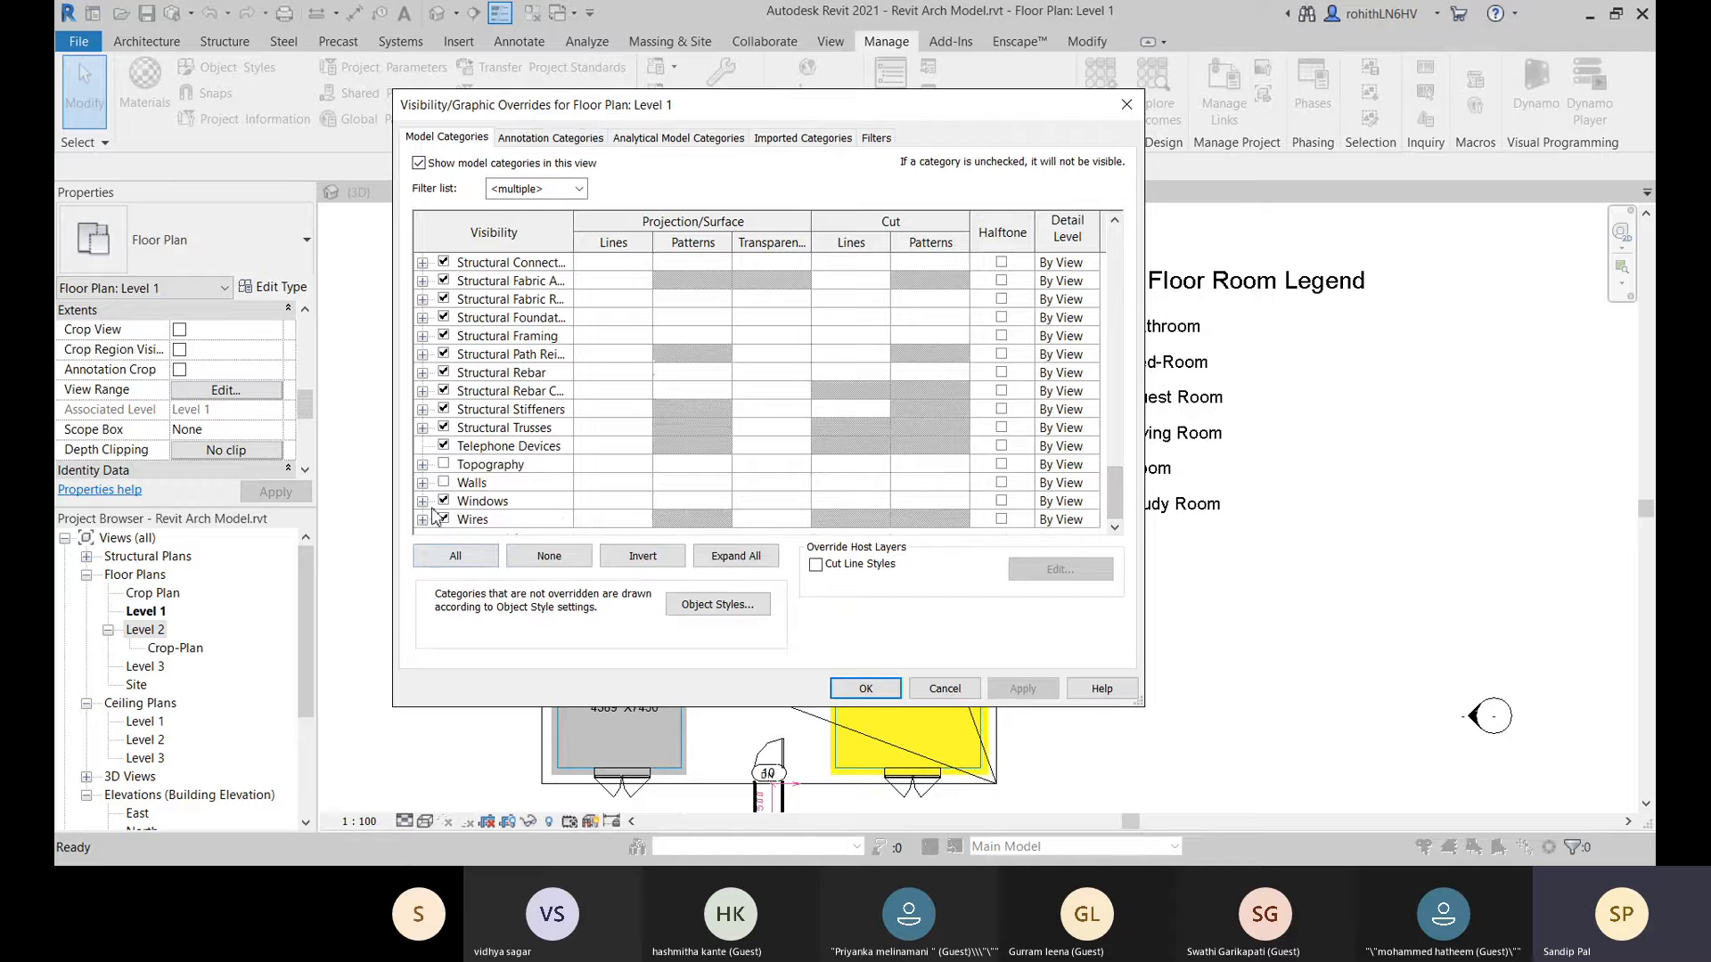
click(444, 483)
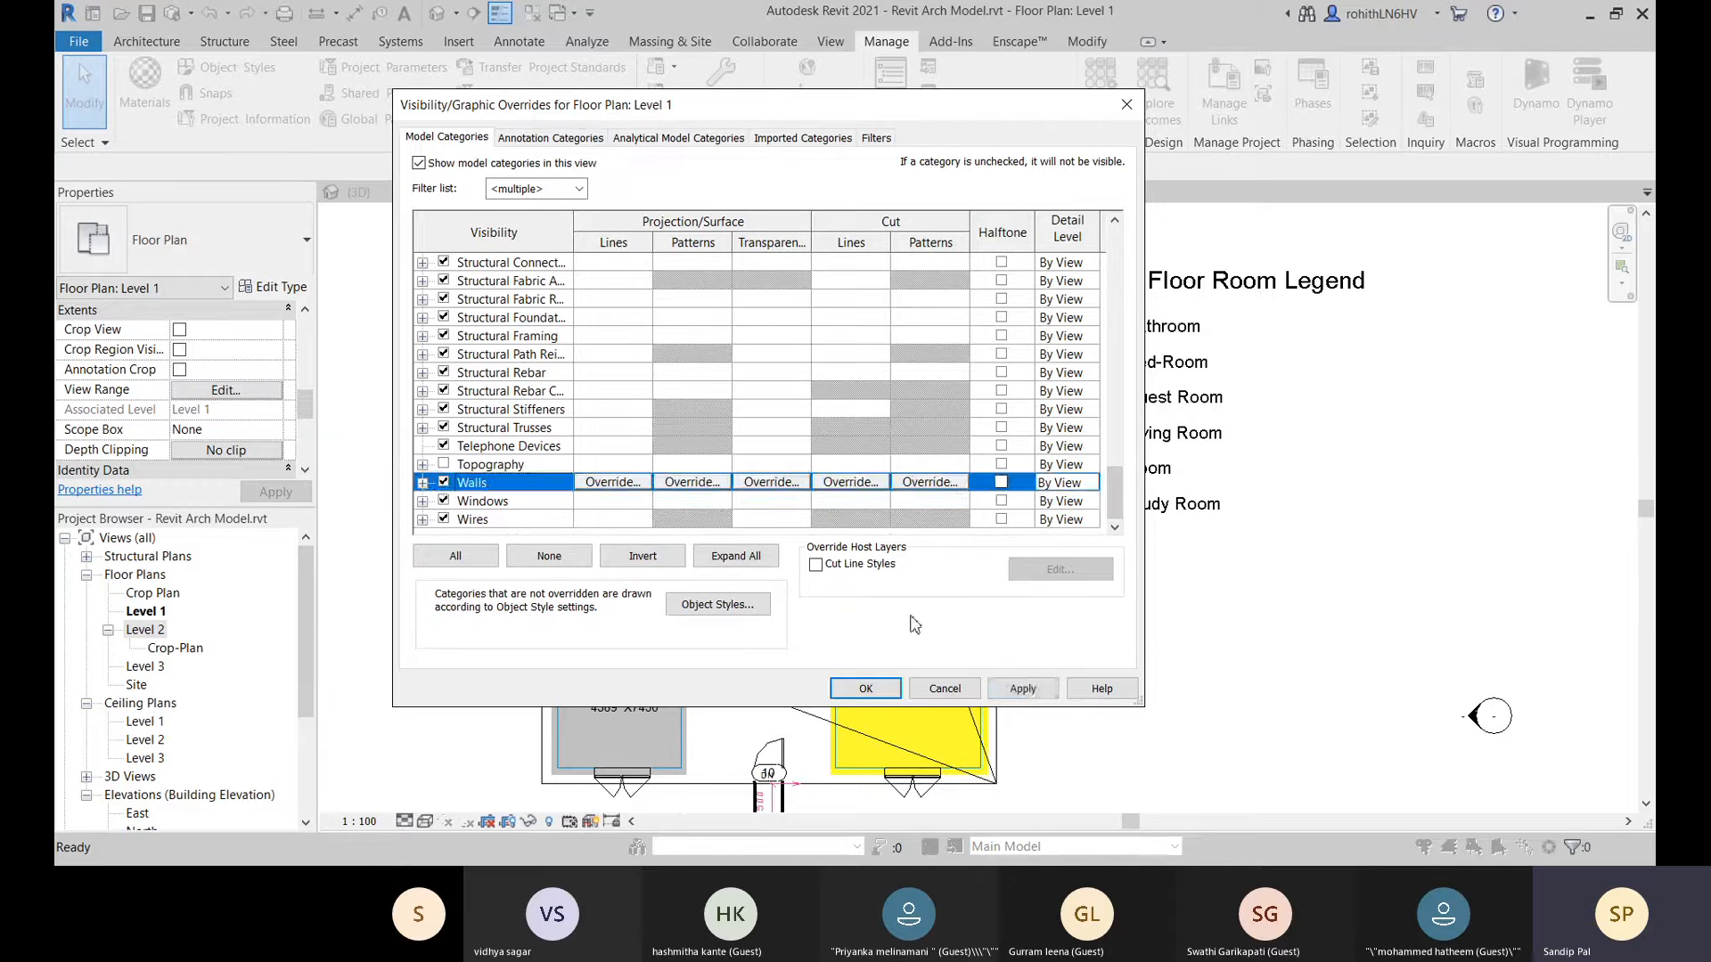
click(1023, 689)
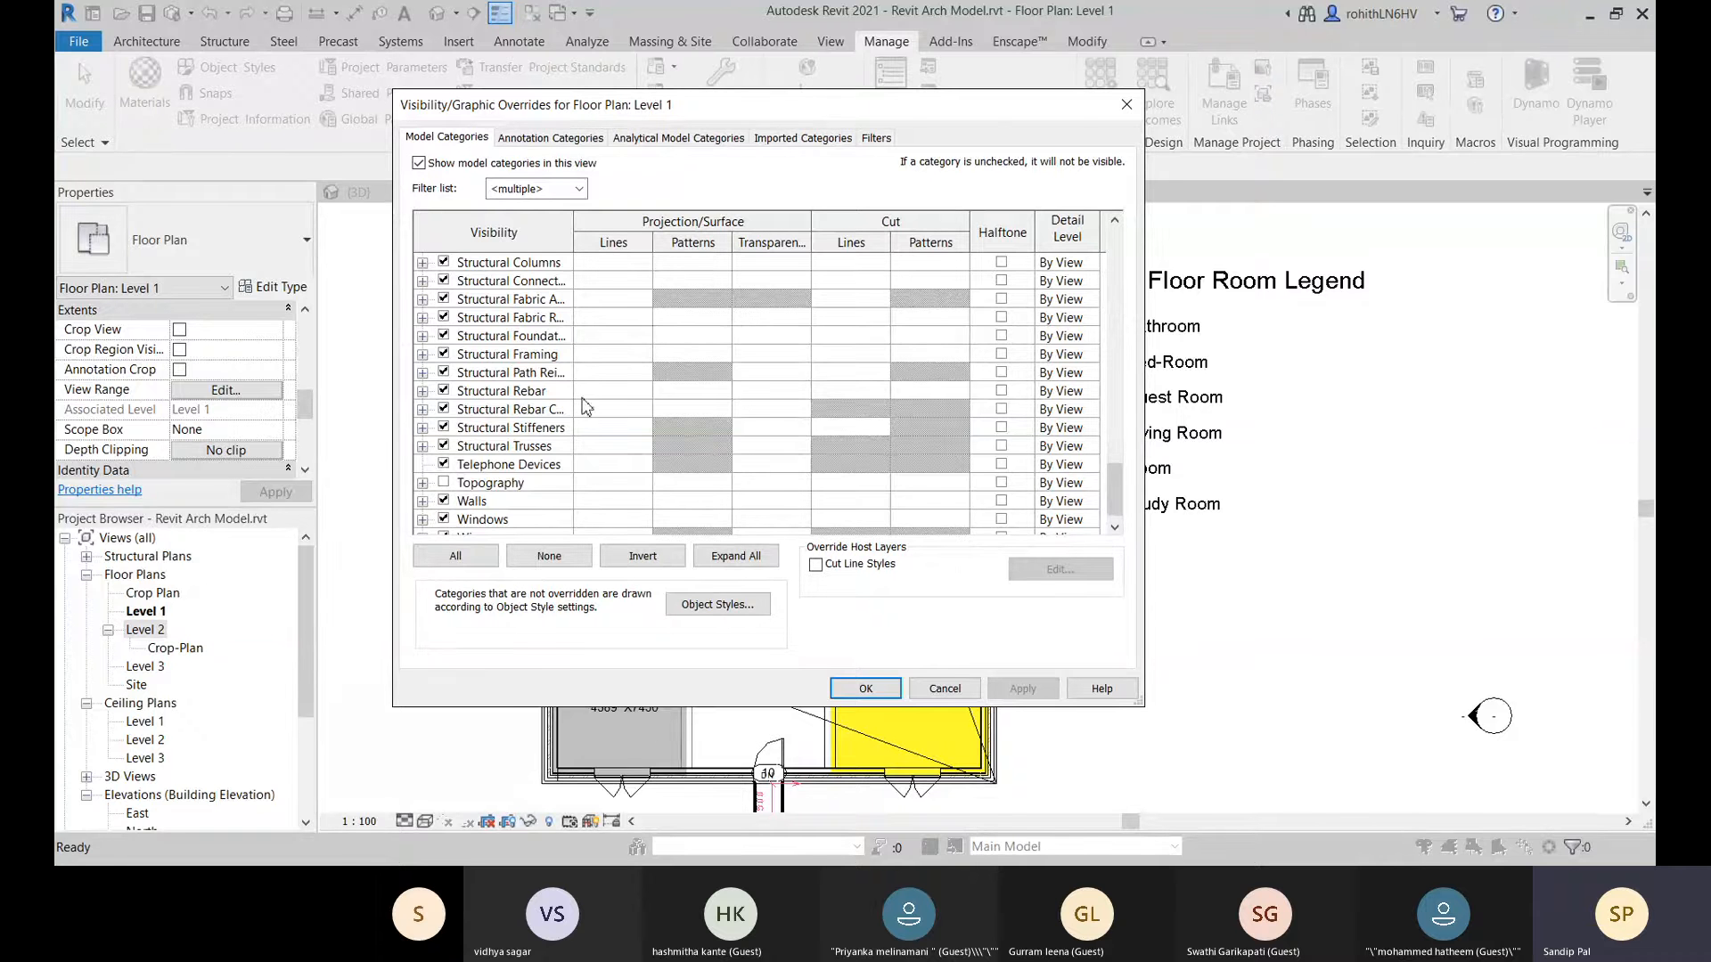
Hide the Doors model category in the Level 1 view and apply the change.
scroll(458, 426, up, 5)
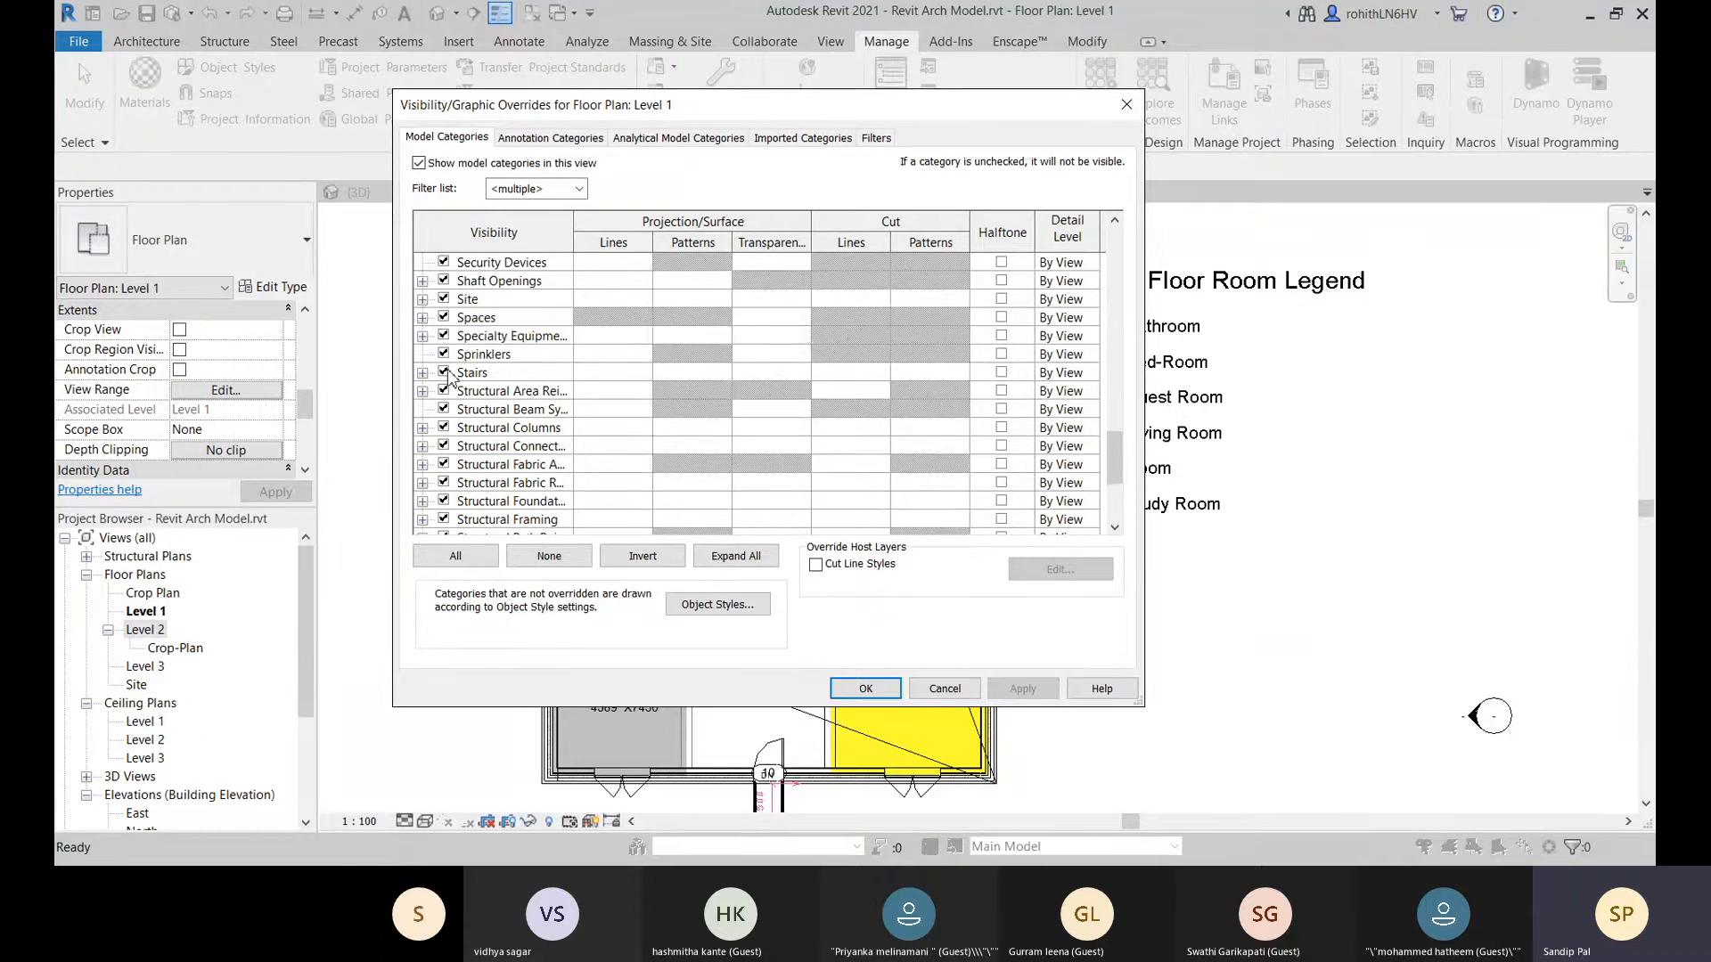
scroll(441, 366, up, 7)
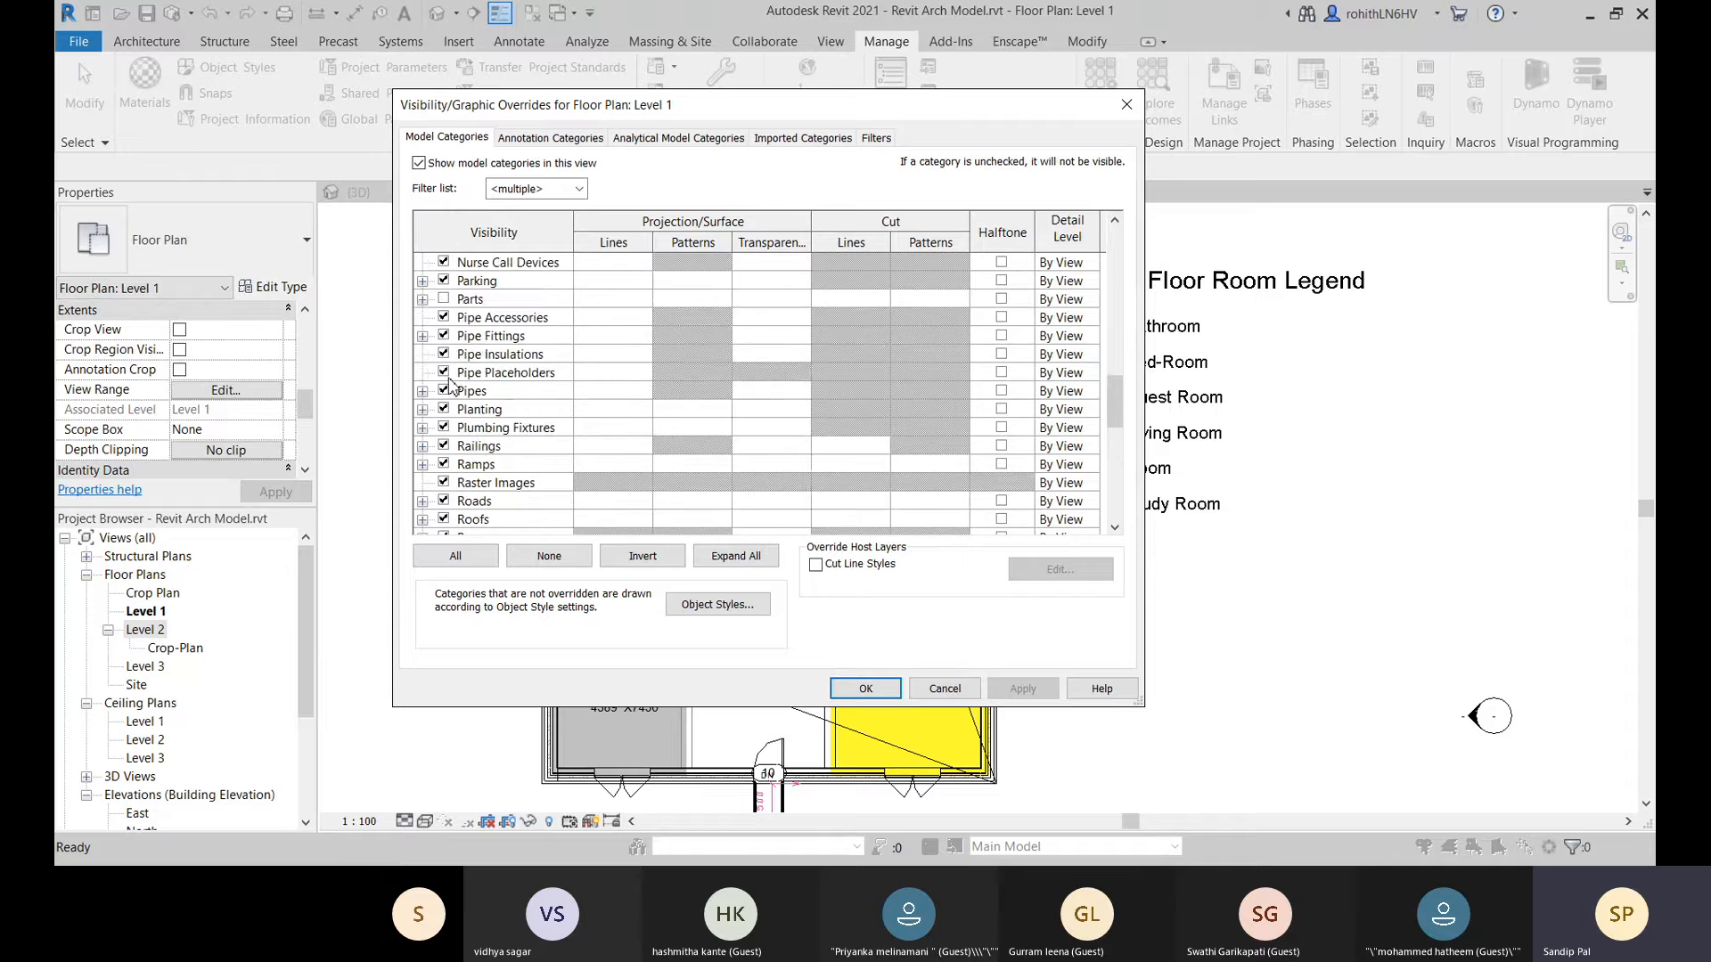
scroll(450, 373, up, 2)
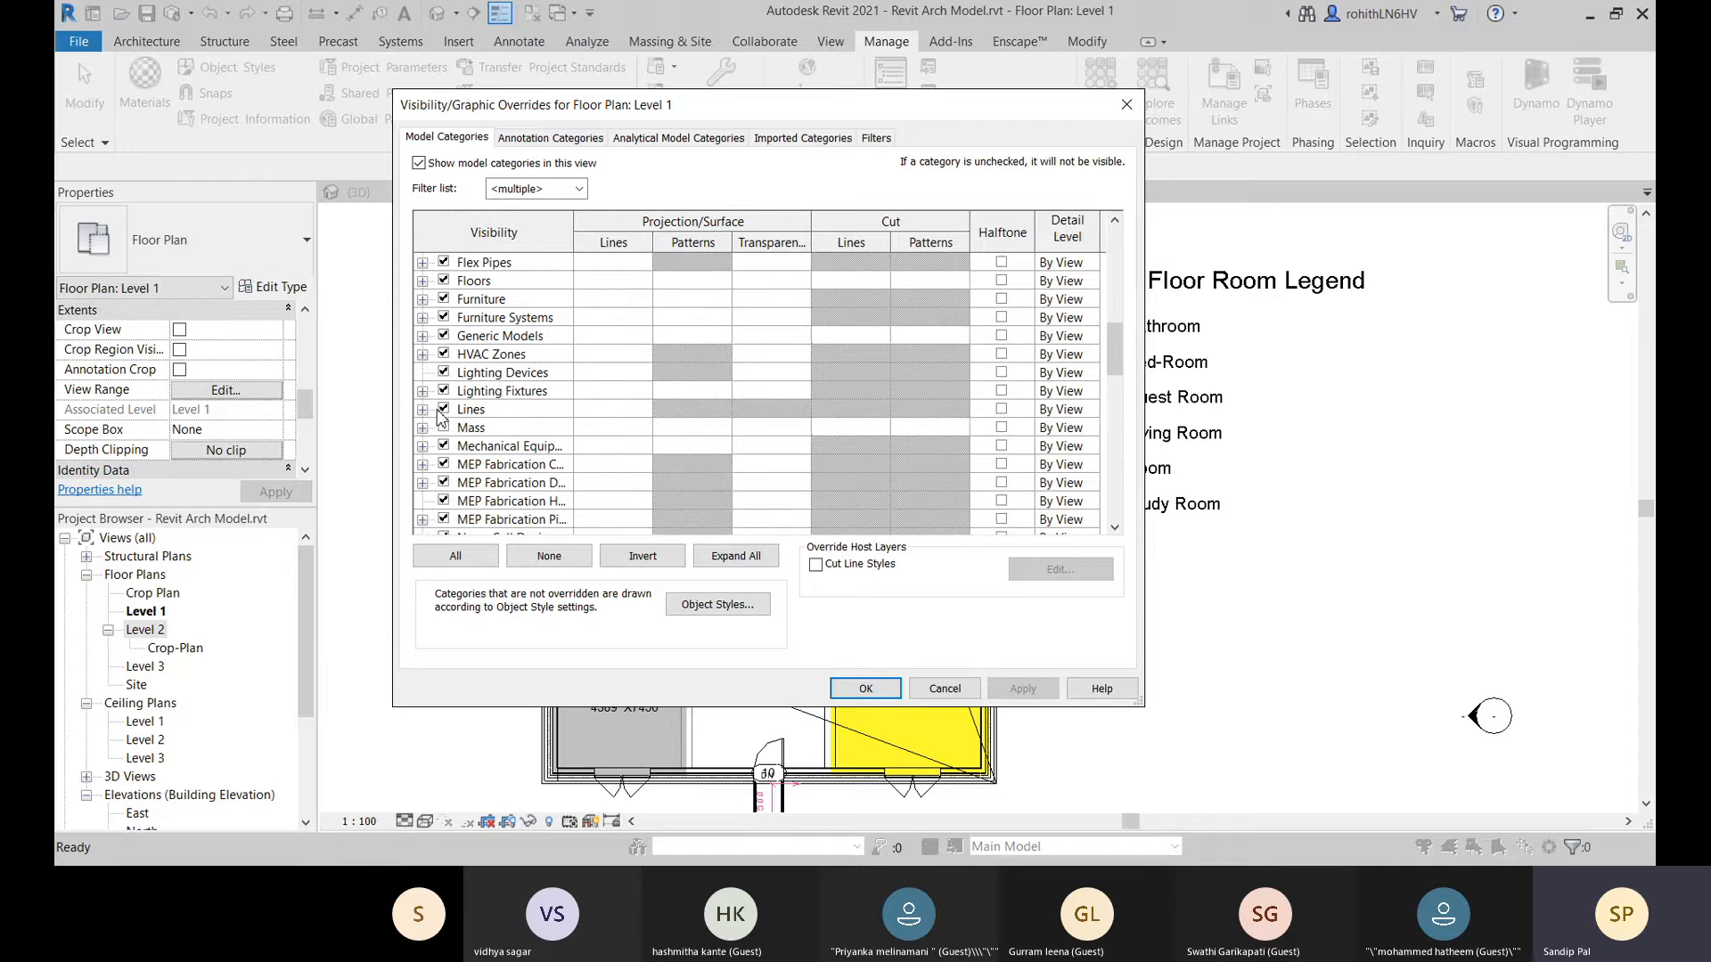
scroll(451, 361, up, 4)
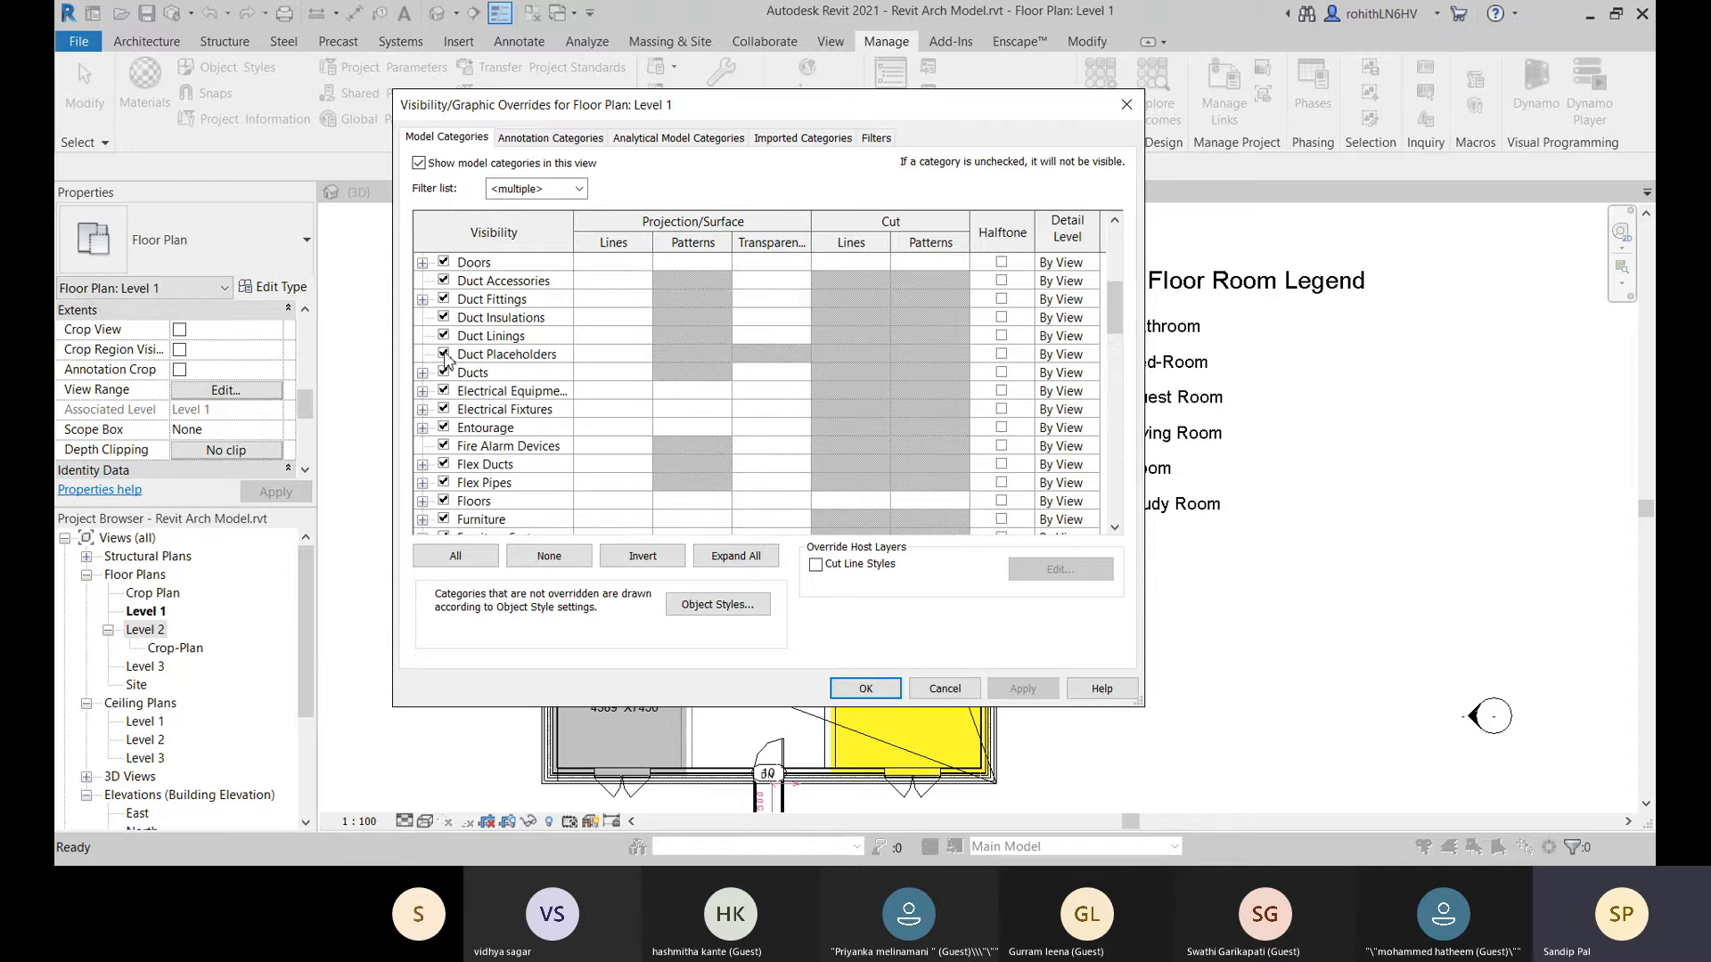
click(443, 263)
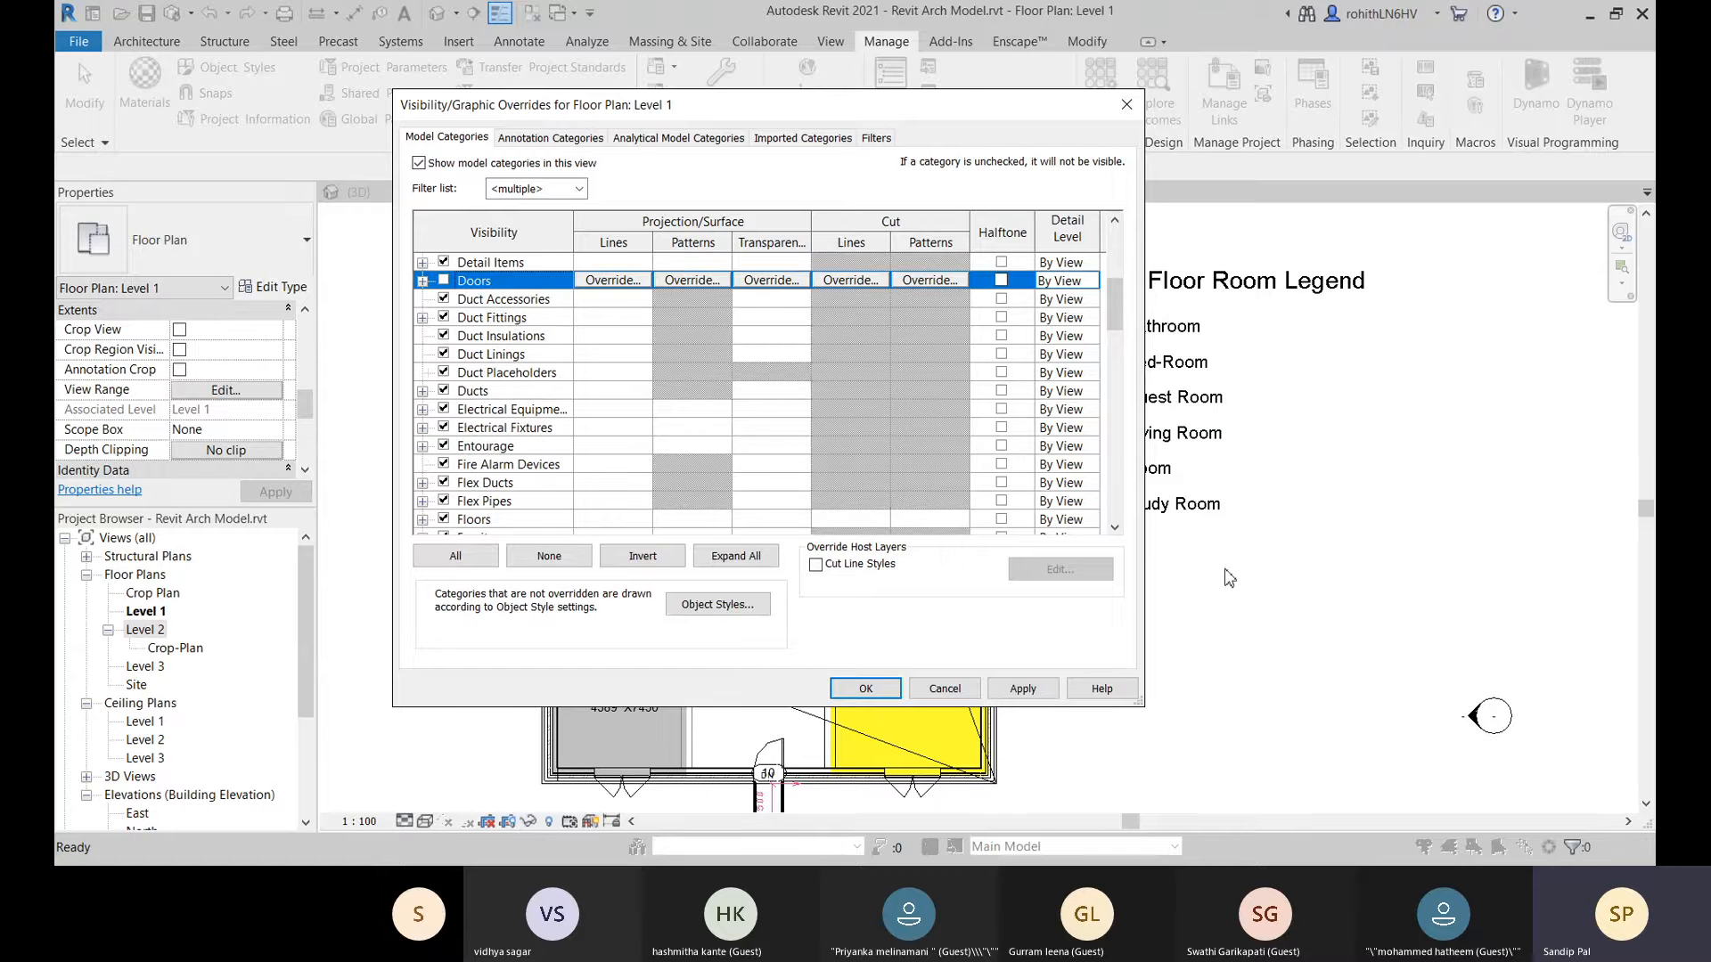
click(1023, 689)
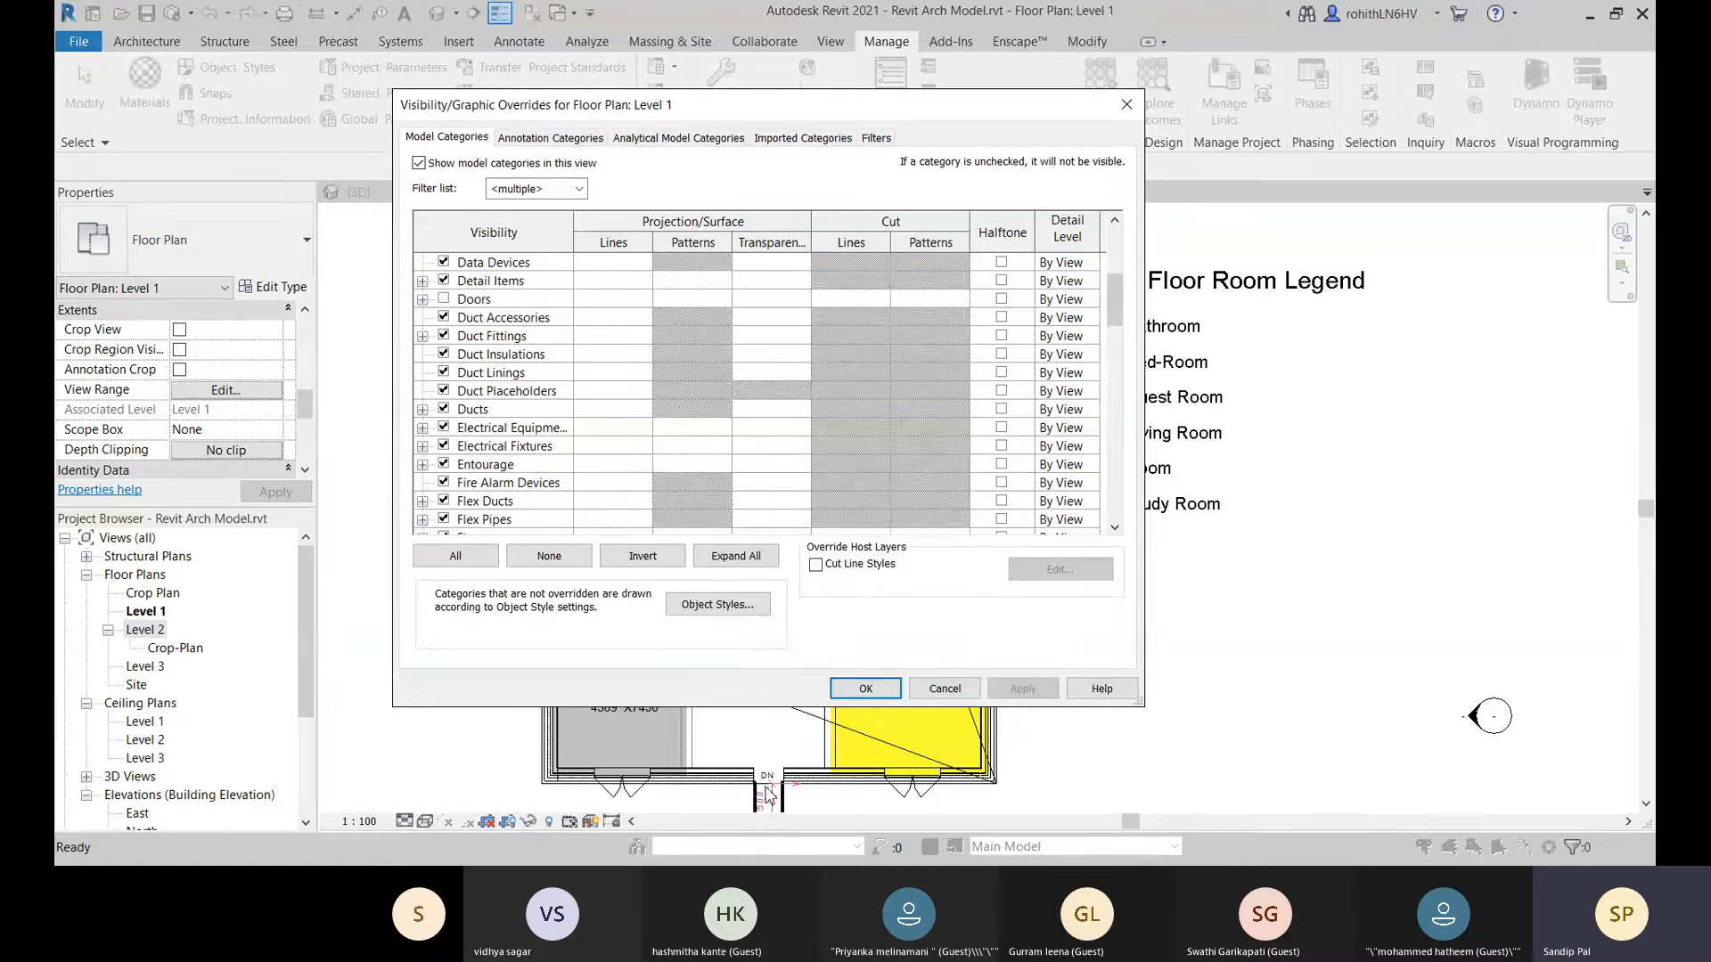
Restore the Doors category and hide the Windows category in Level 1, keeping the plan in sight.
click(444, 300)
drag(1115, 300, 1088, 521)
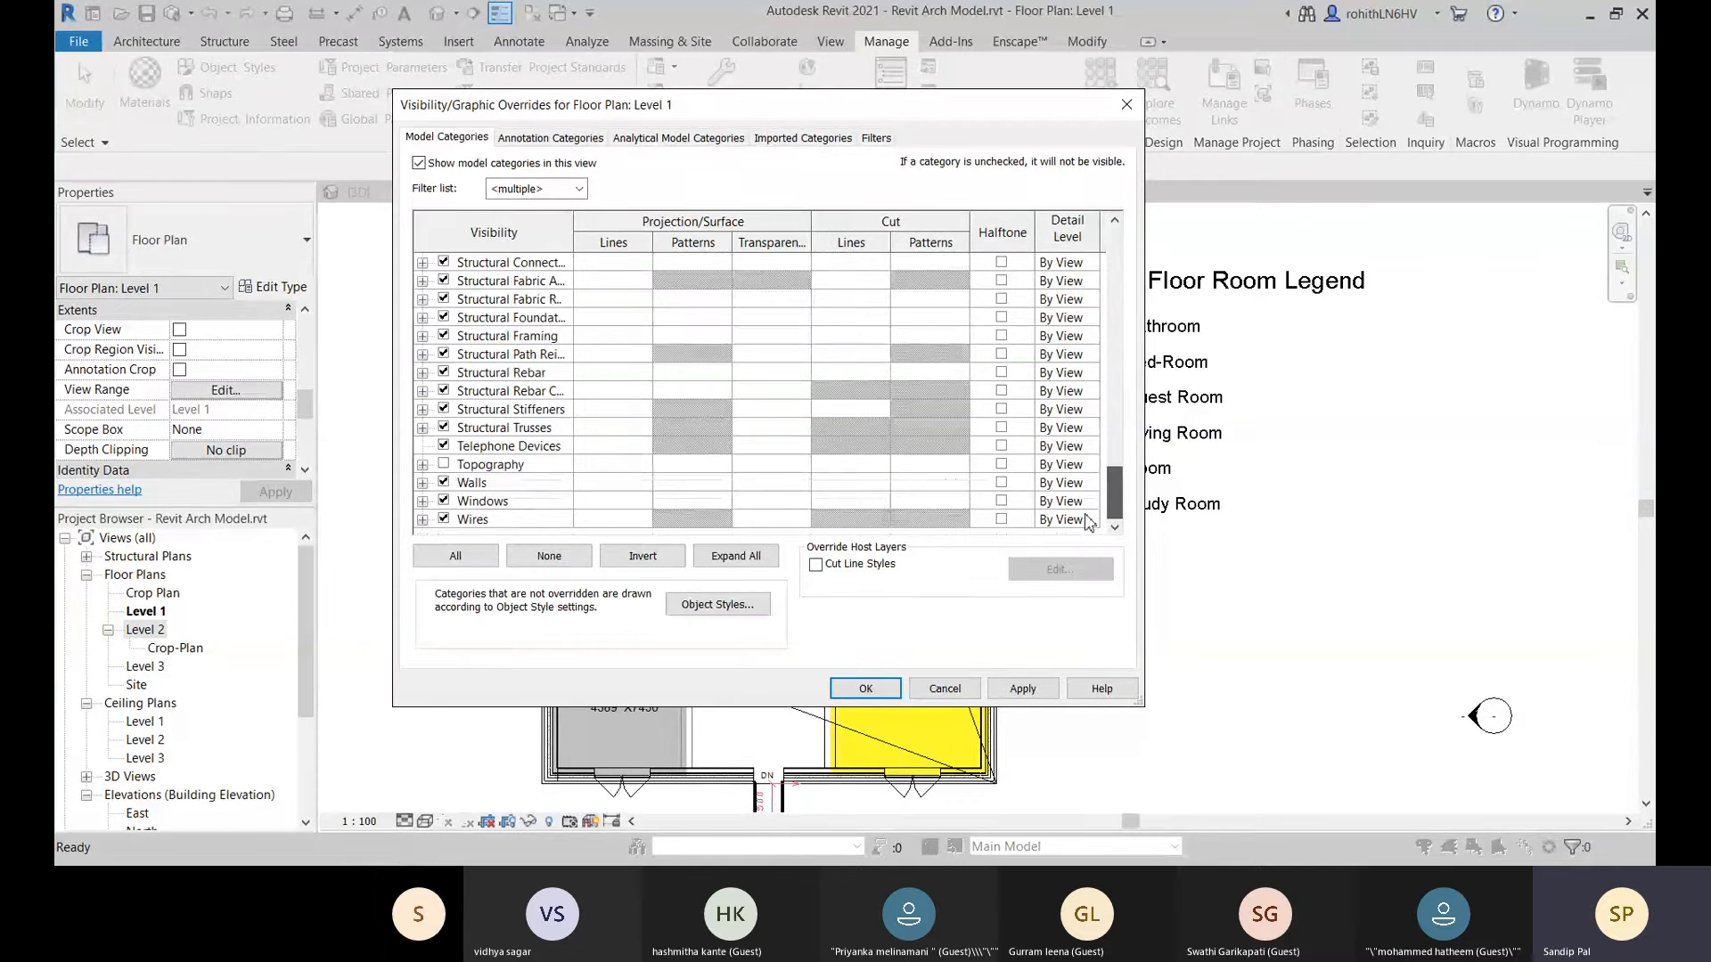
click(444, 501)
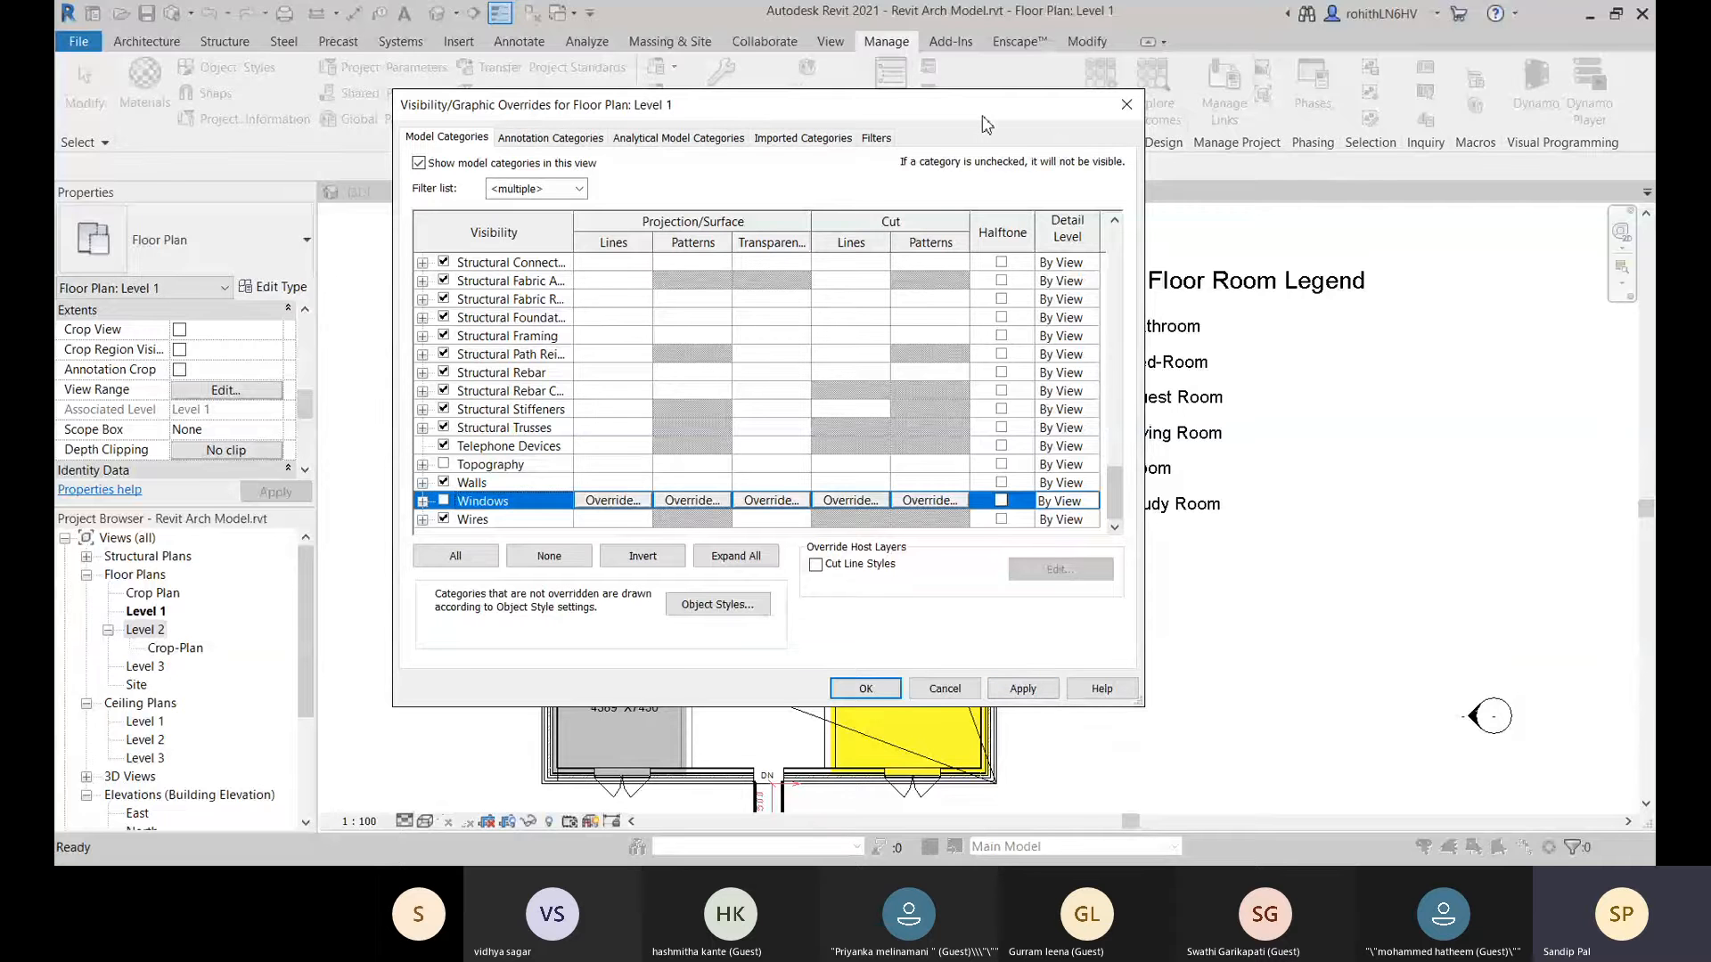
drag(983, 122, 1366, 78)
click(1406, 644)
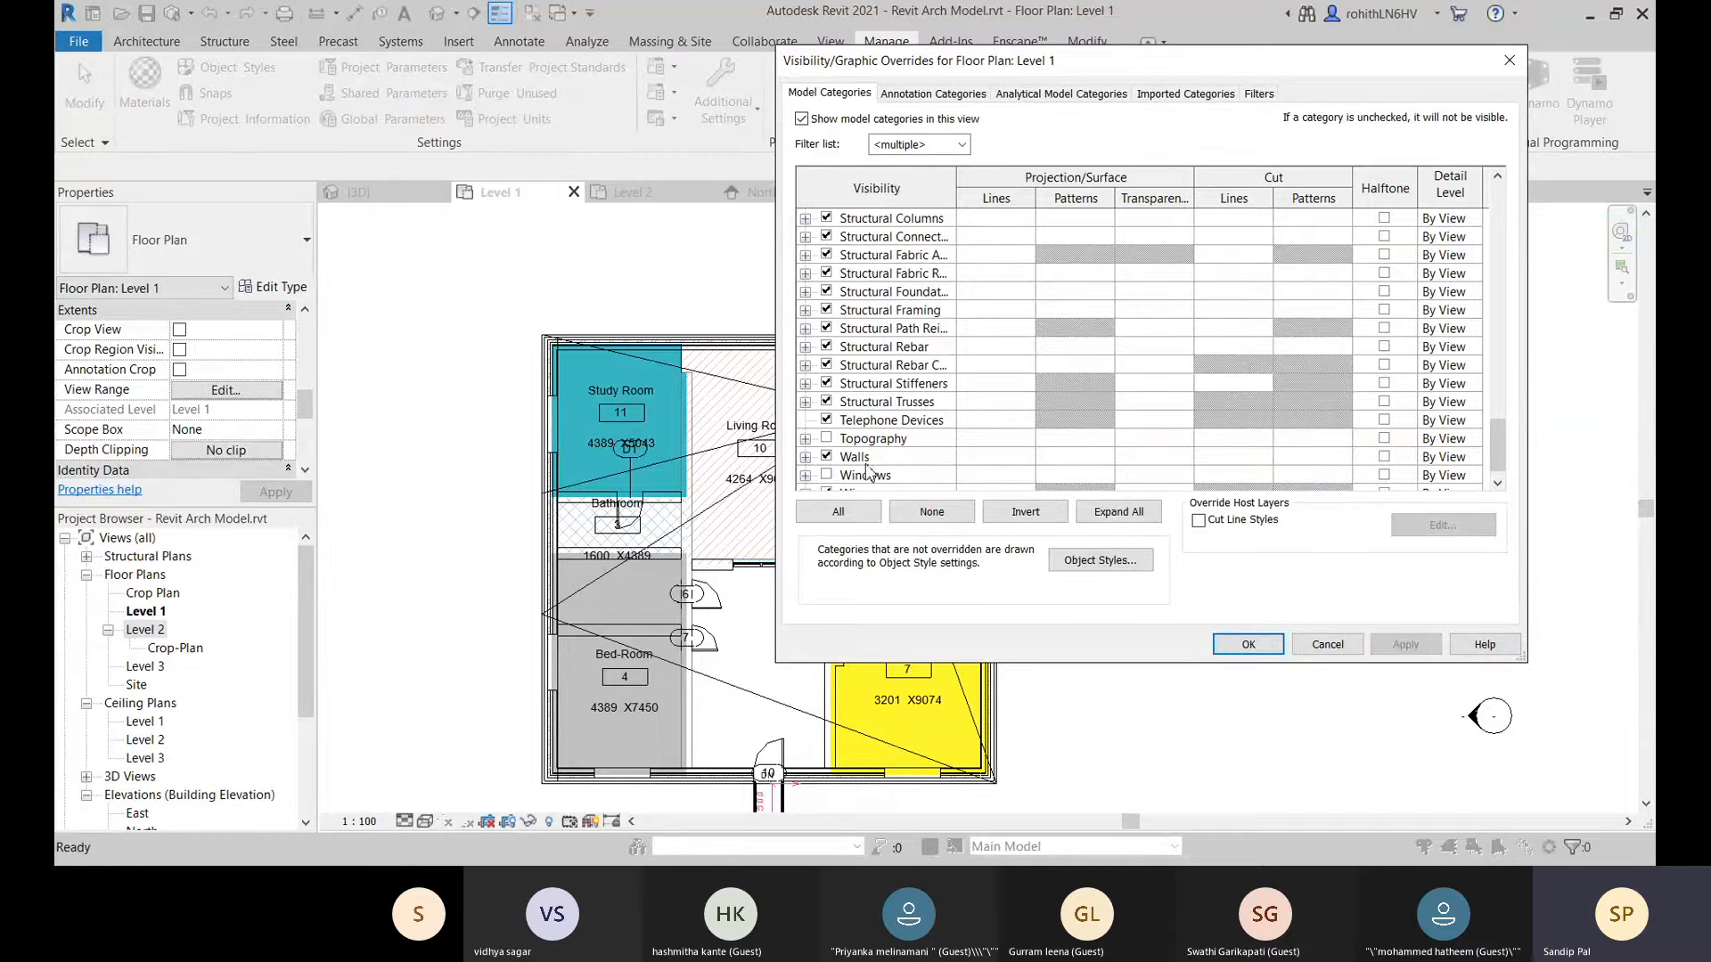
Make the Windows category visible again in the Level 1 view and apply the change.
scroll(844, 465, down, 1)
click(827, 457)
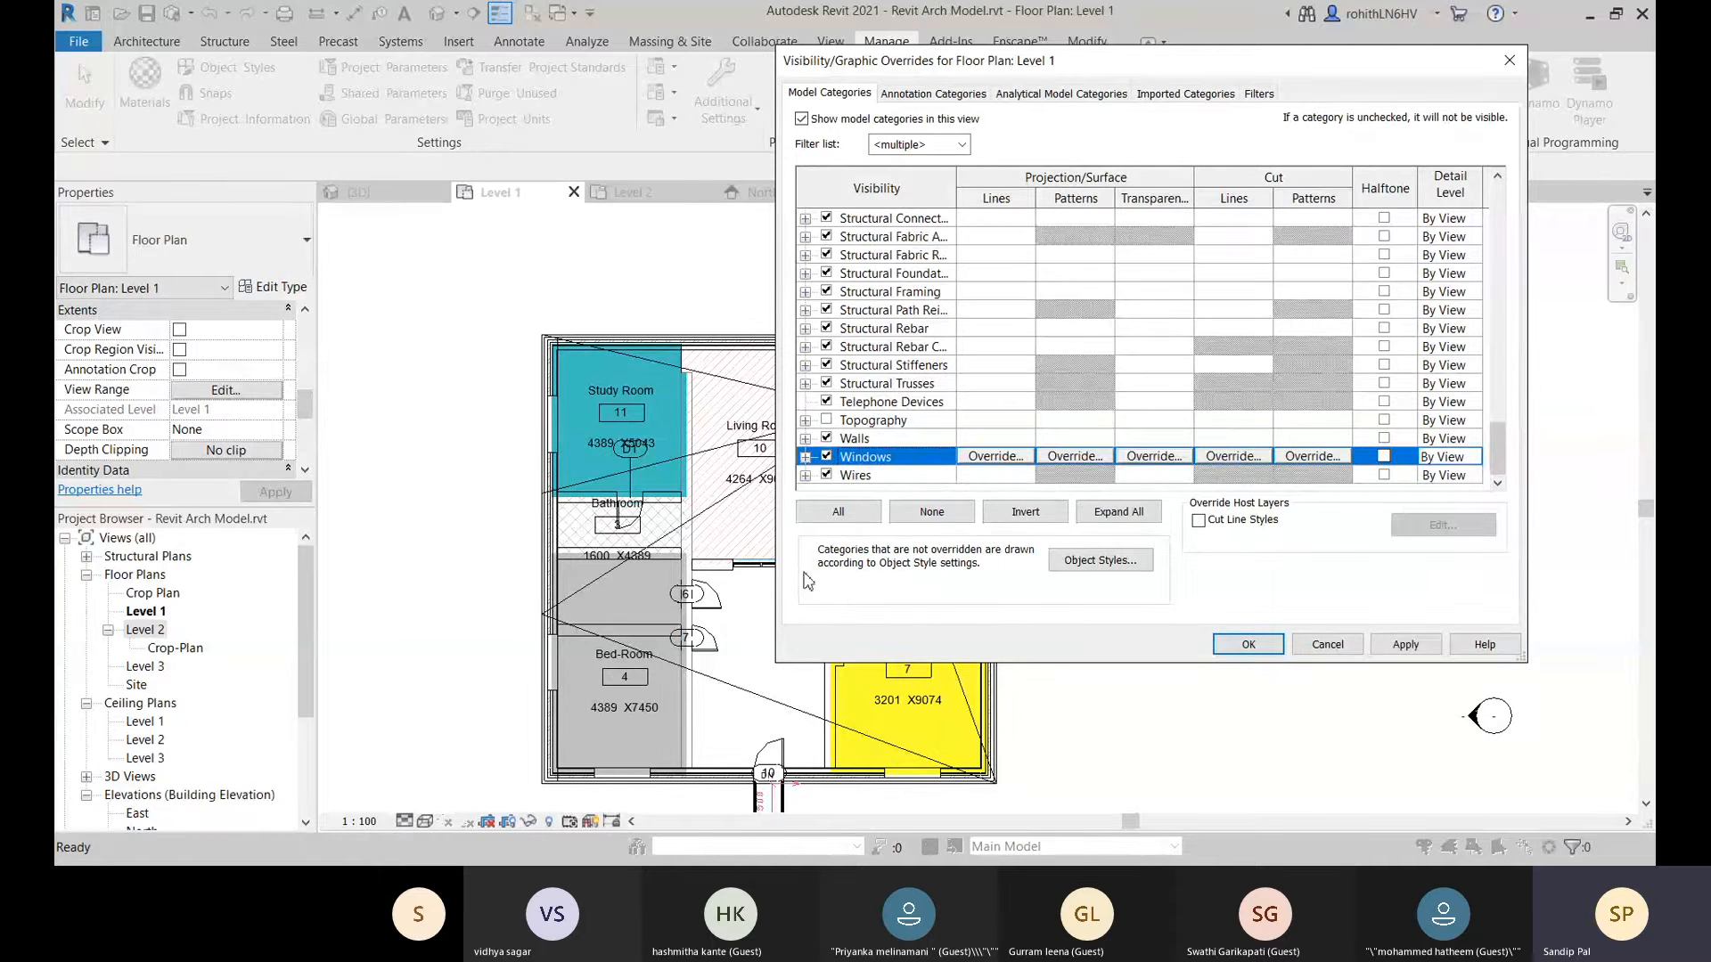
click(1406, 644)
Examine the subcategories listed under the Walls category in the Level 1 visibility overrides.
scroll(1002, 414, down, 1)
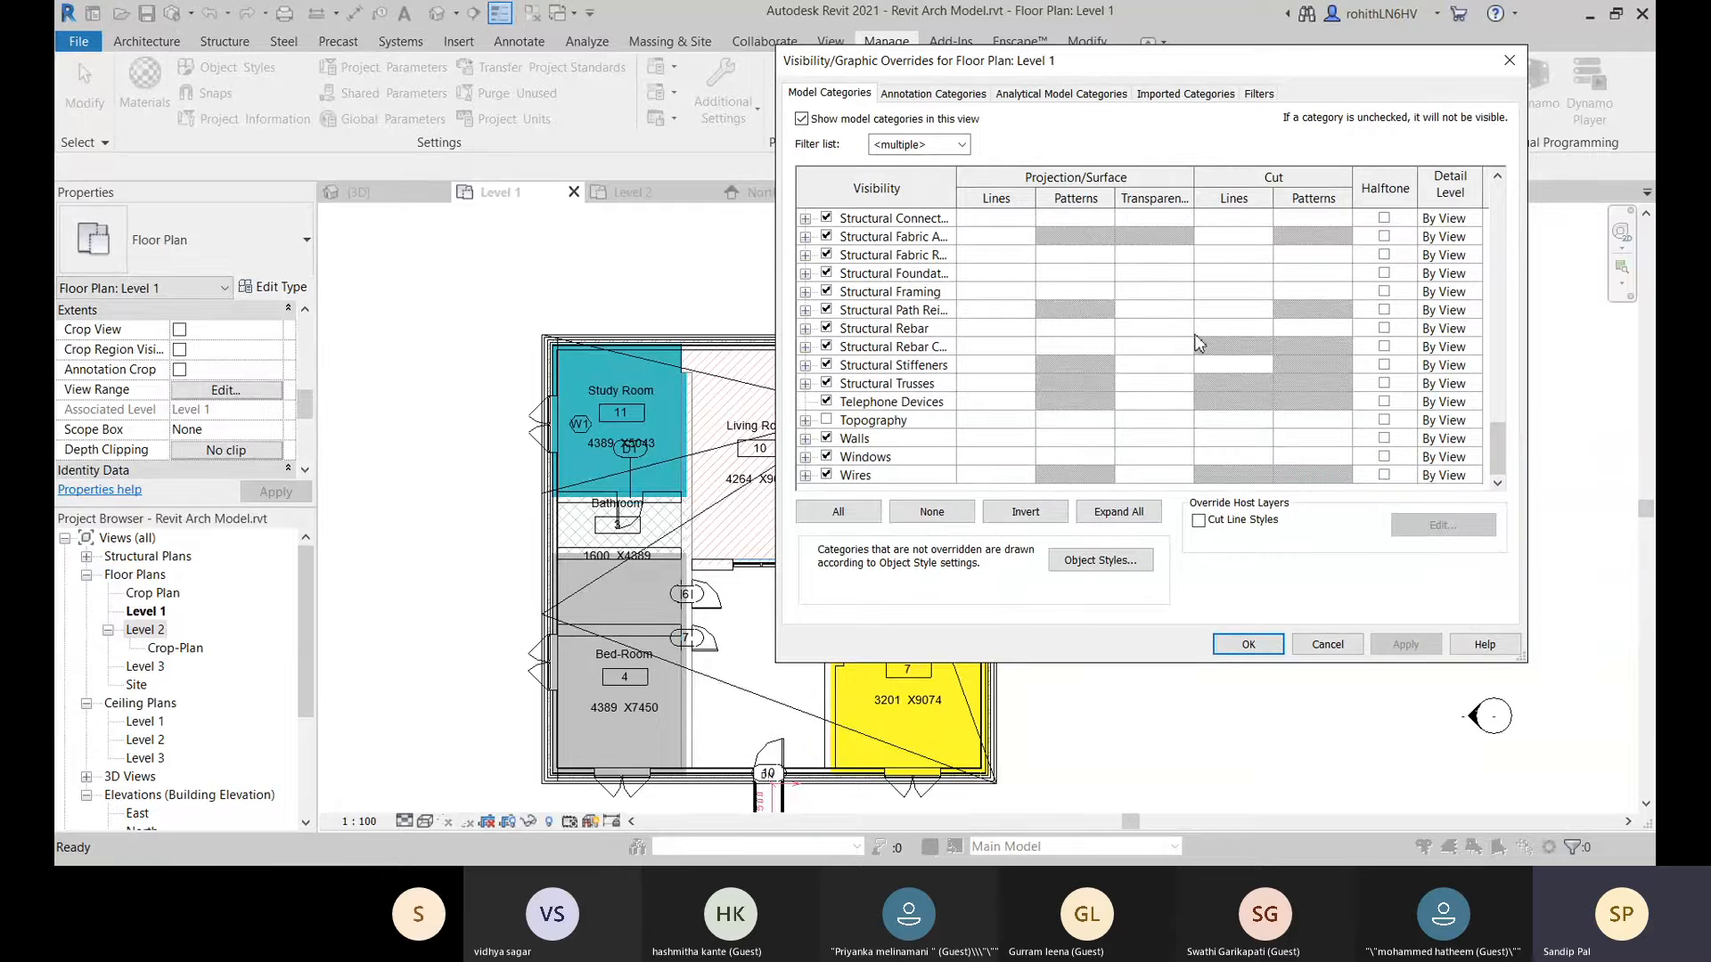
scroll(993, 399, up, 1)
scroll(989, 405, down, 1)
click(806, 440)
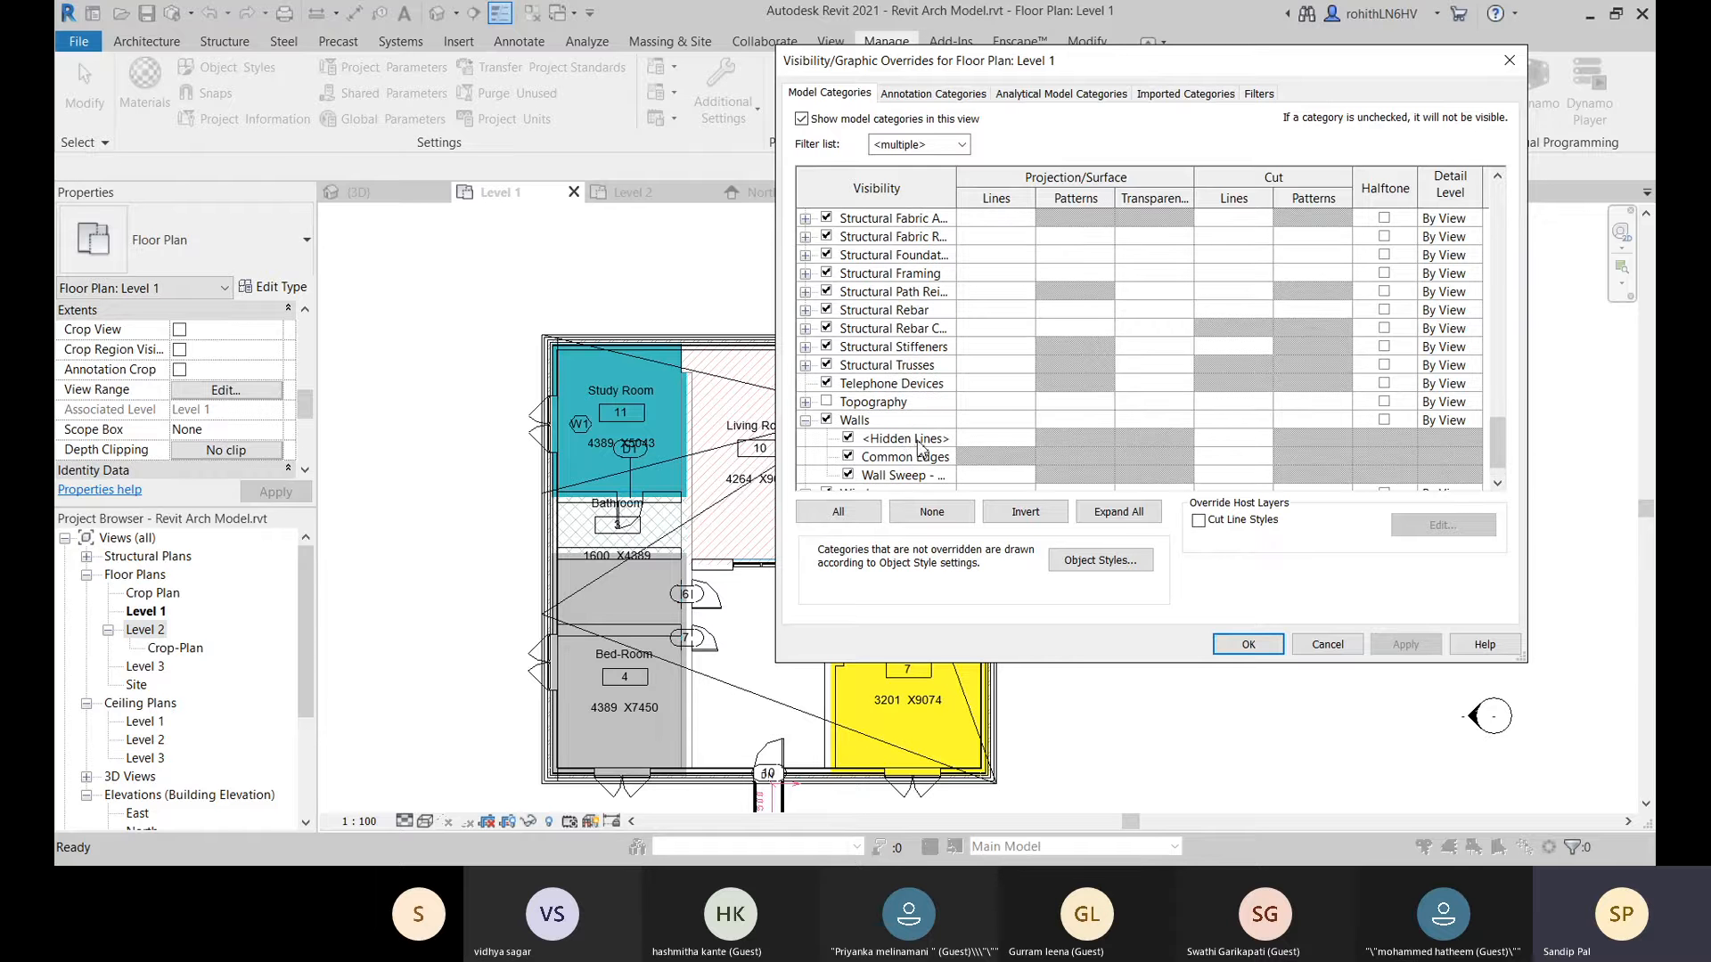
scroll(885, 446, down, 2)
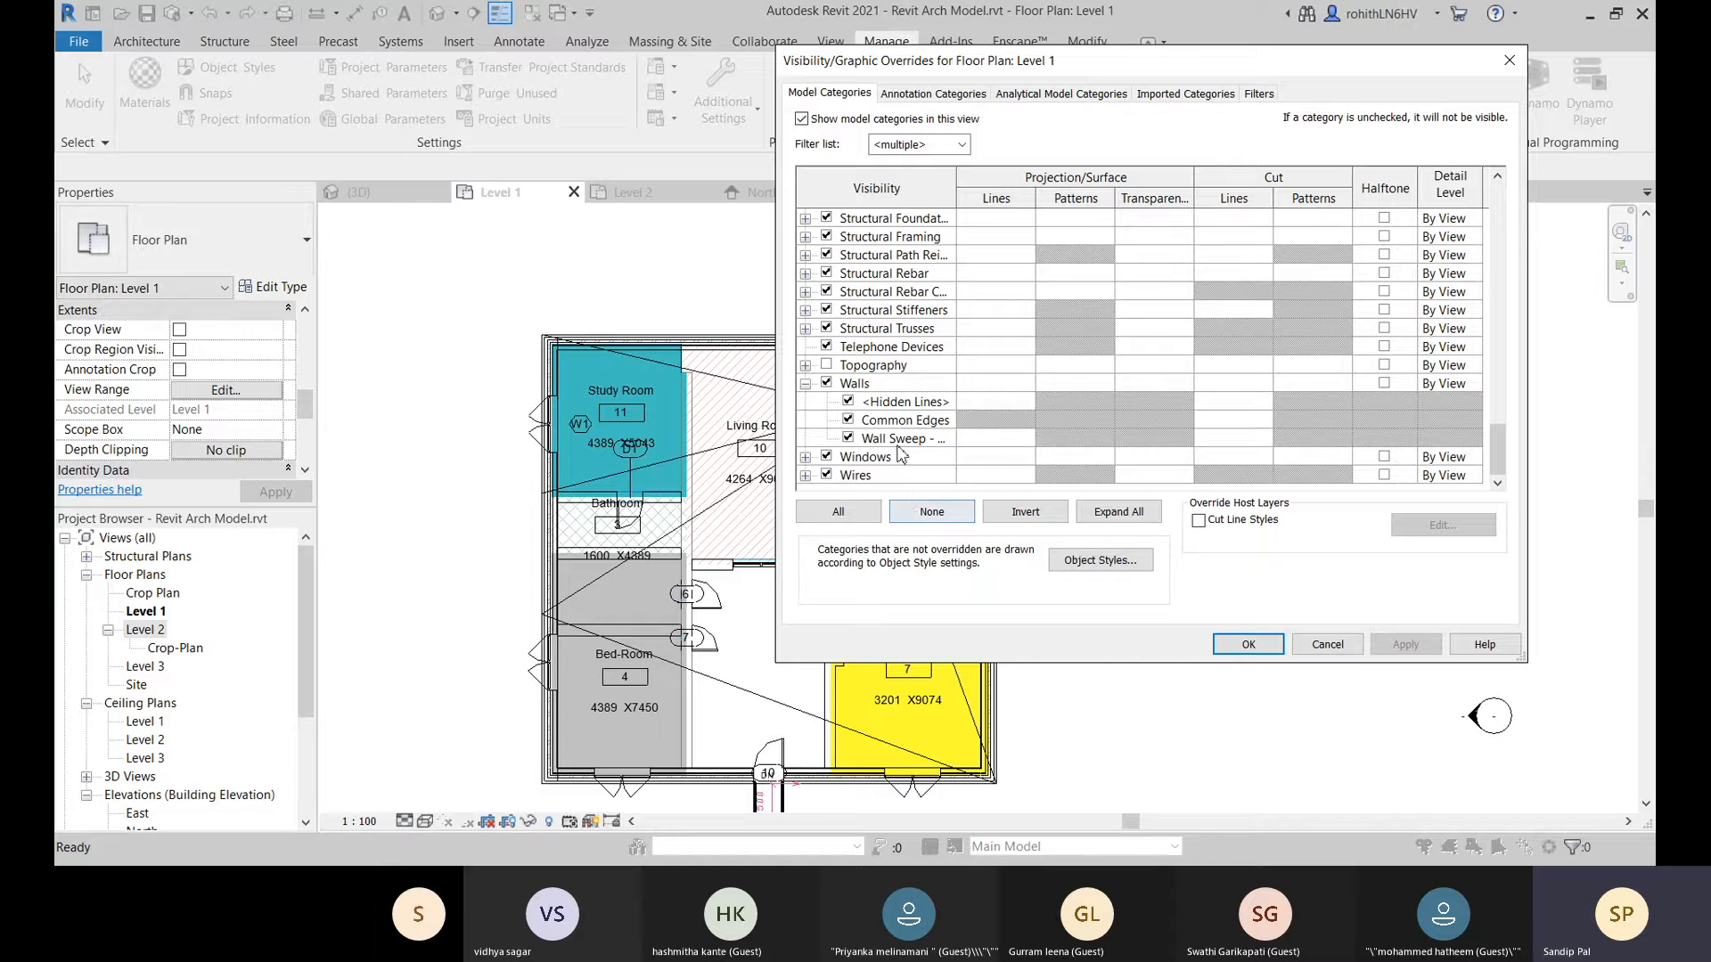
click(806, 386)
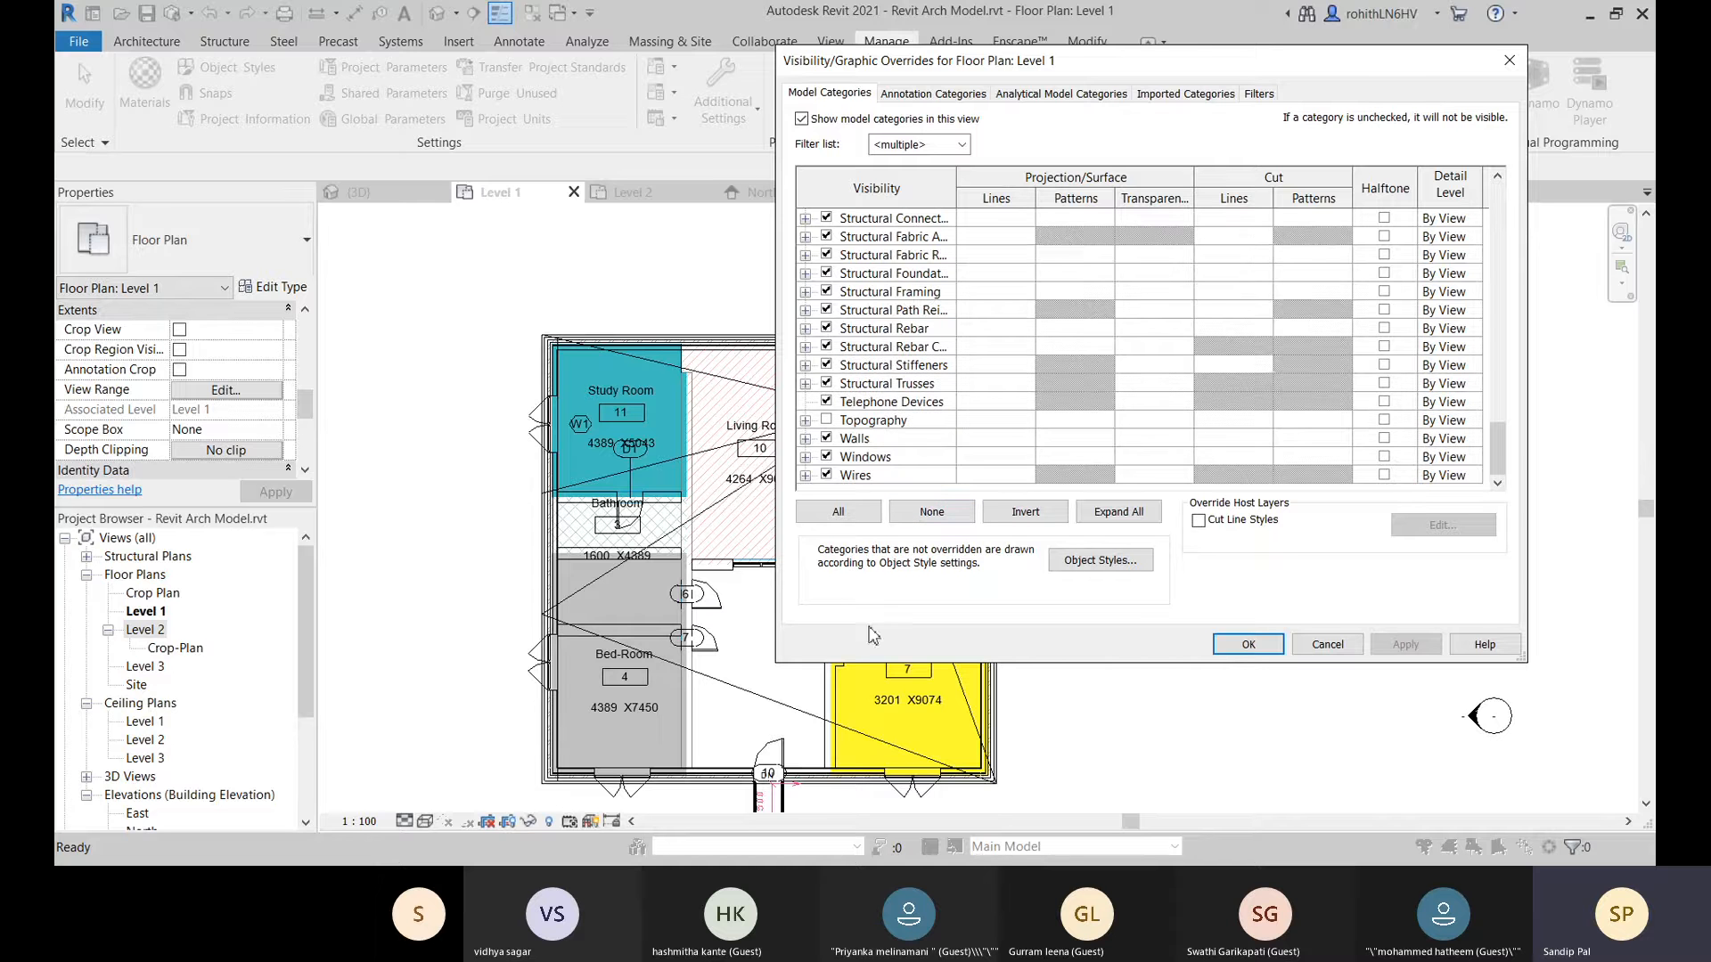
Examine the Walls category's subcategories and its projection line override options for pattern, color and weight.
click(853, 441)
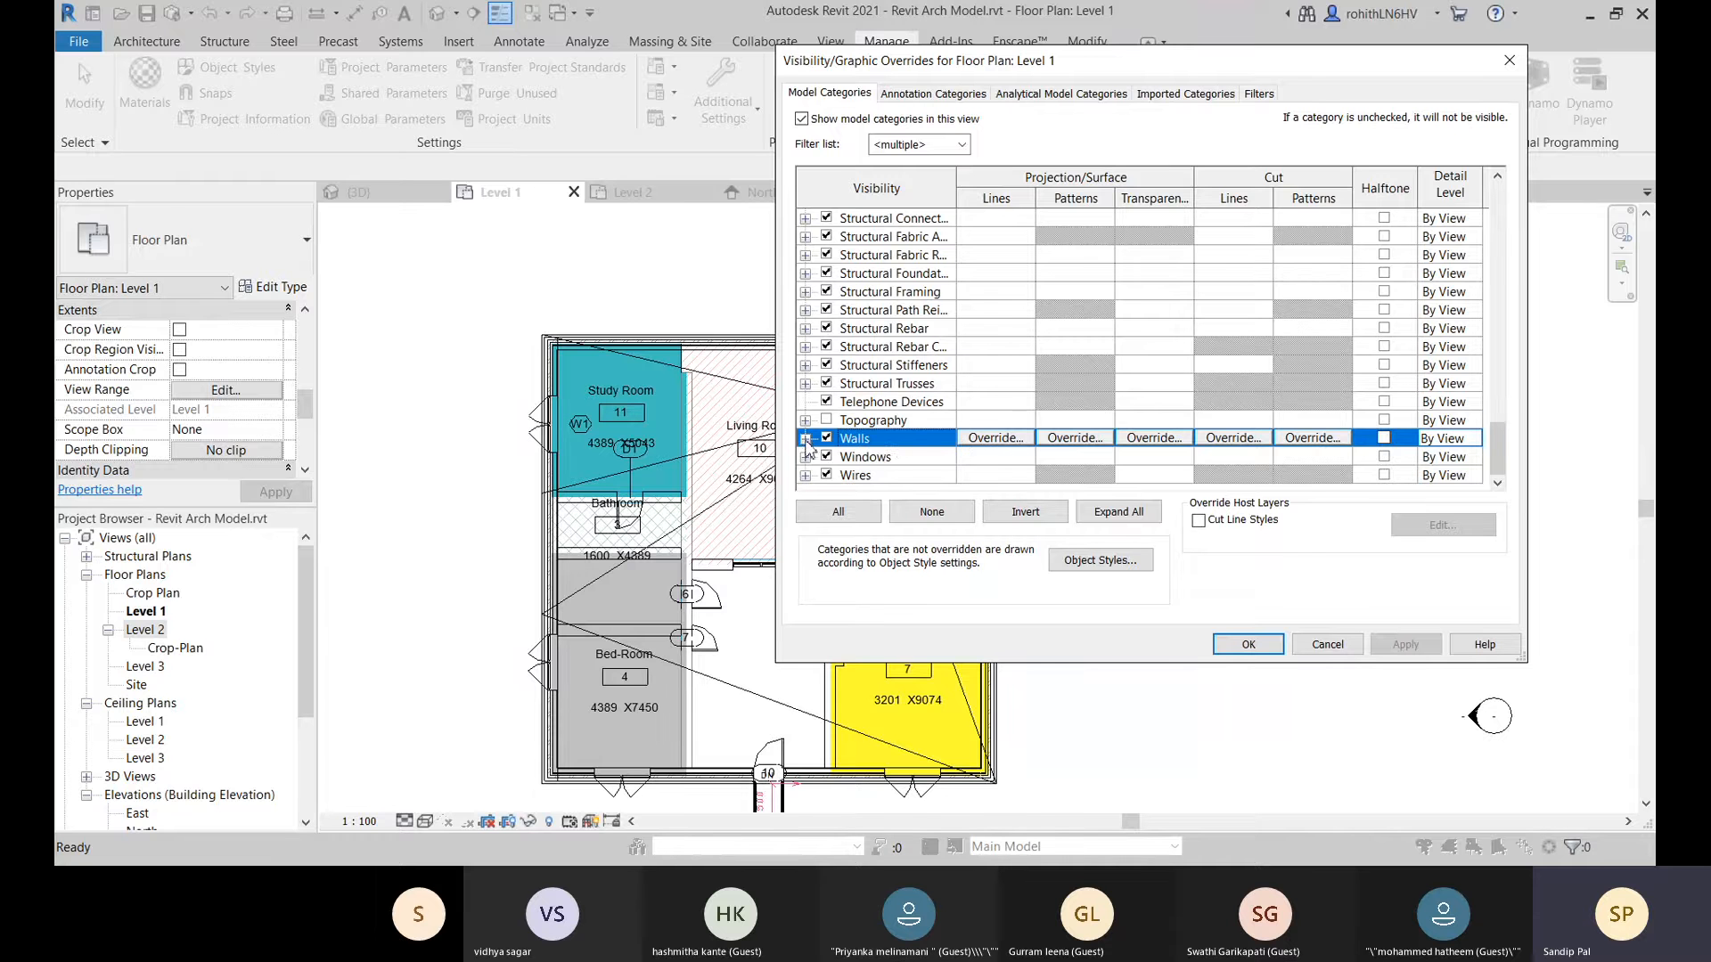
click(806, 439)
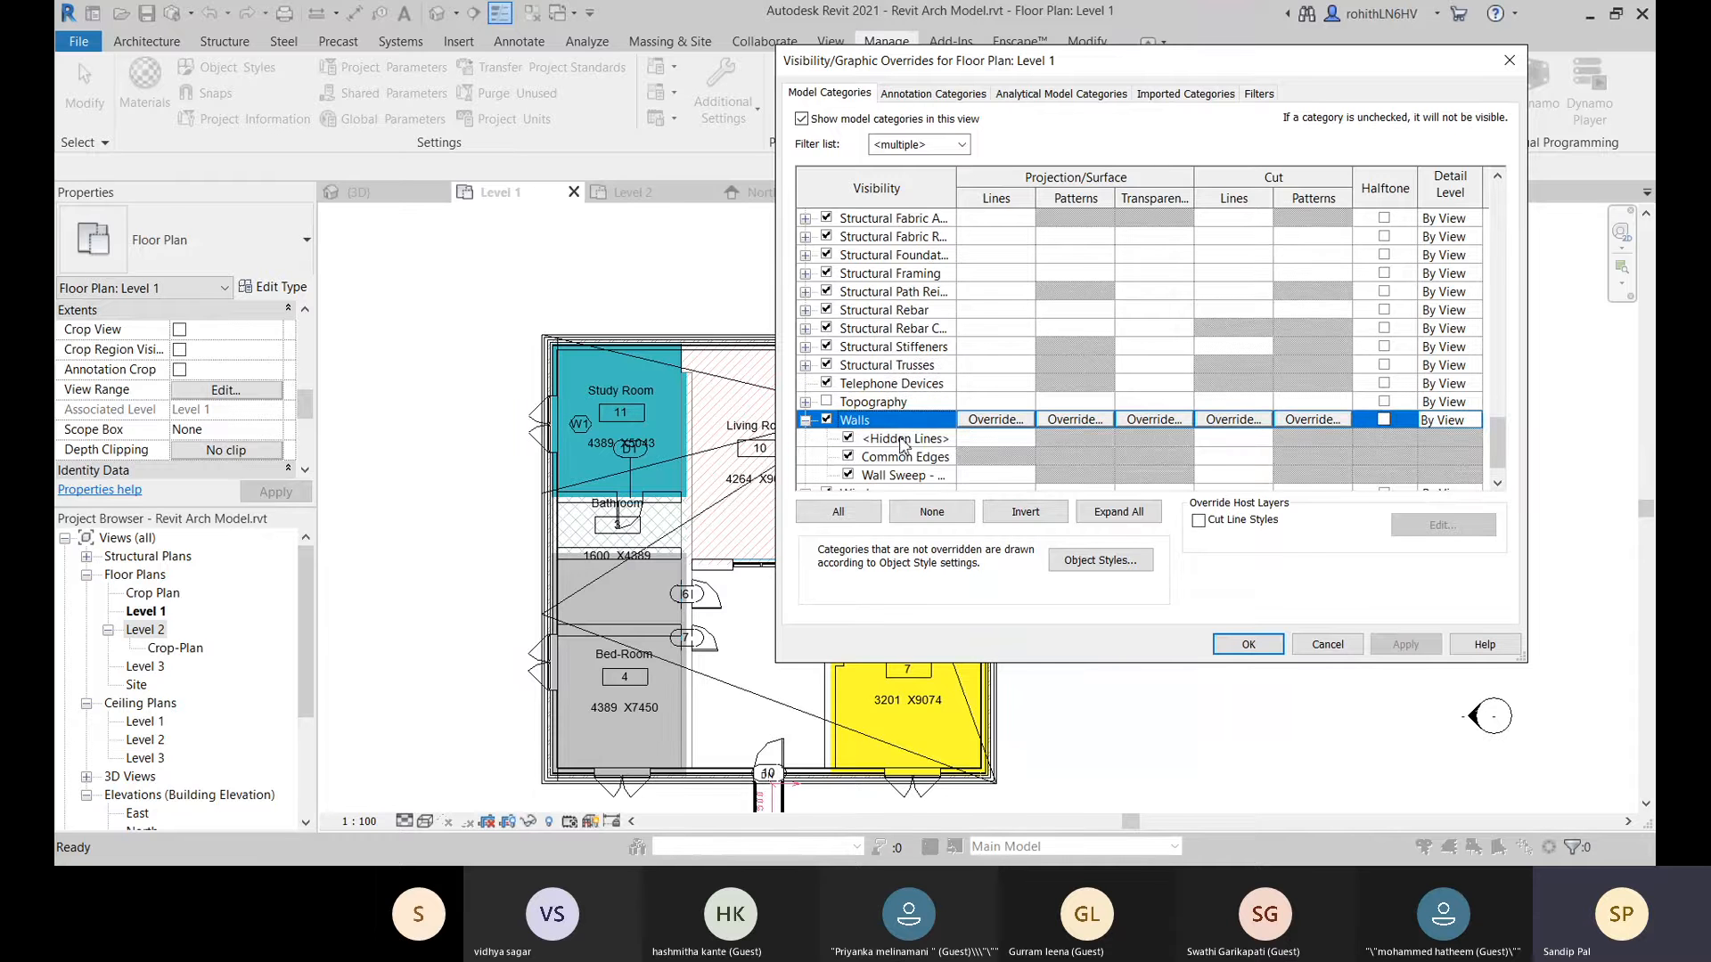
click(805, 420)
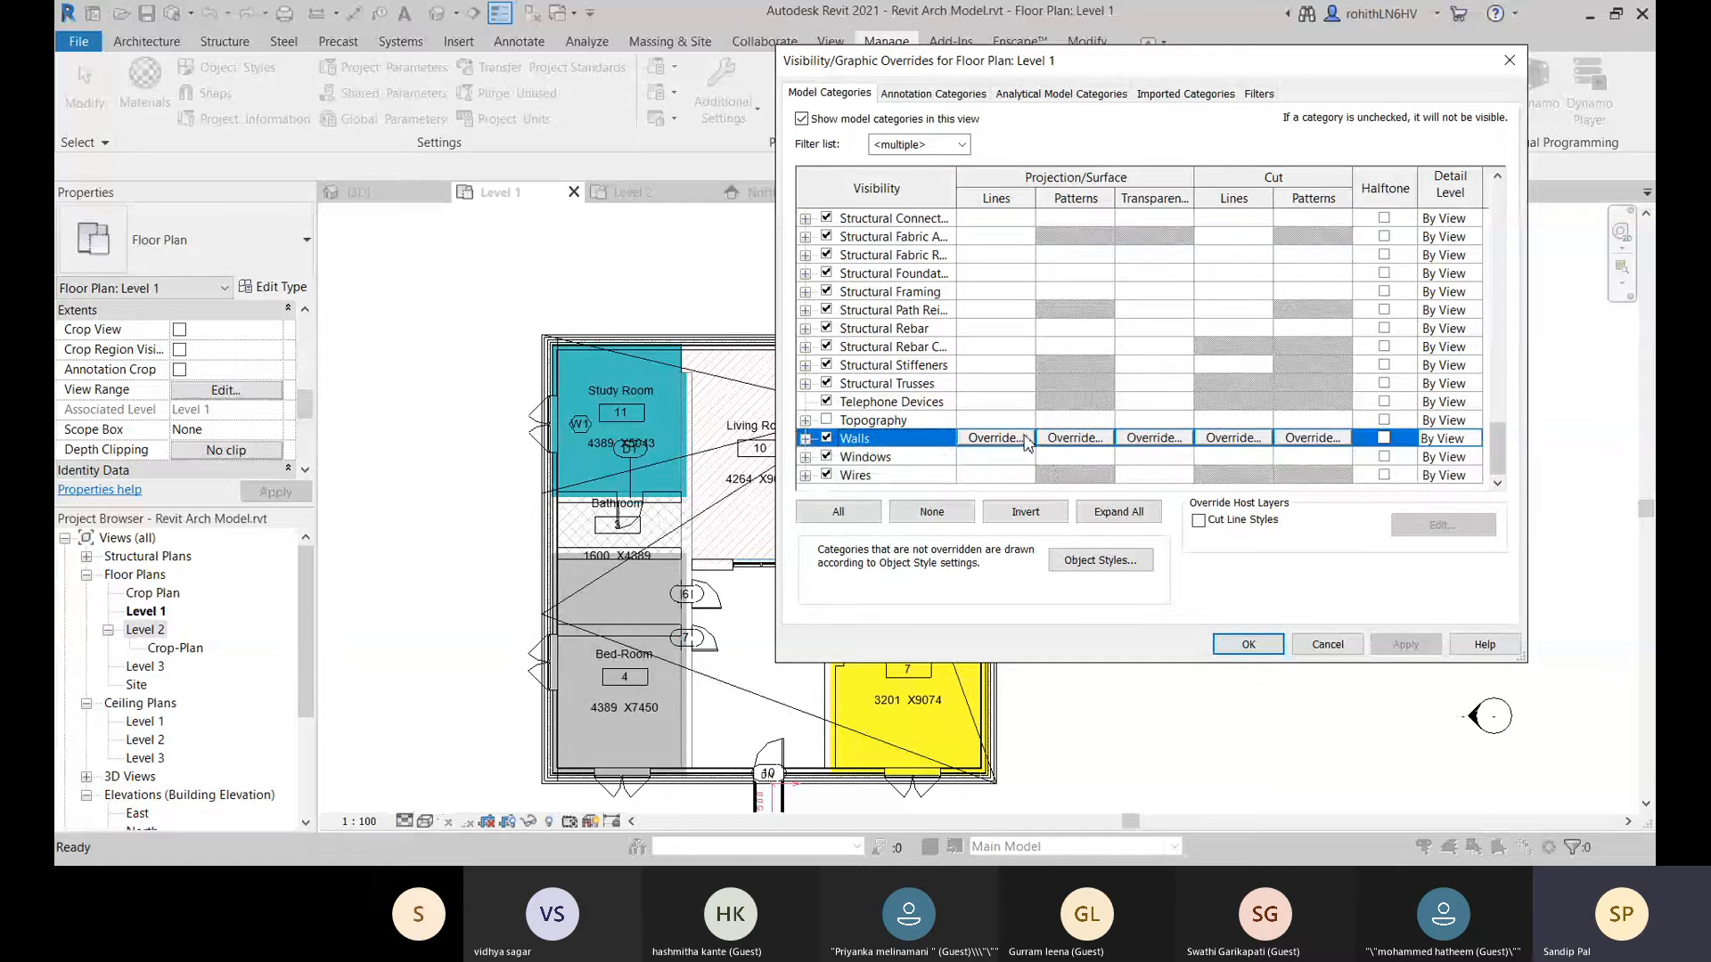
click(995, 438)
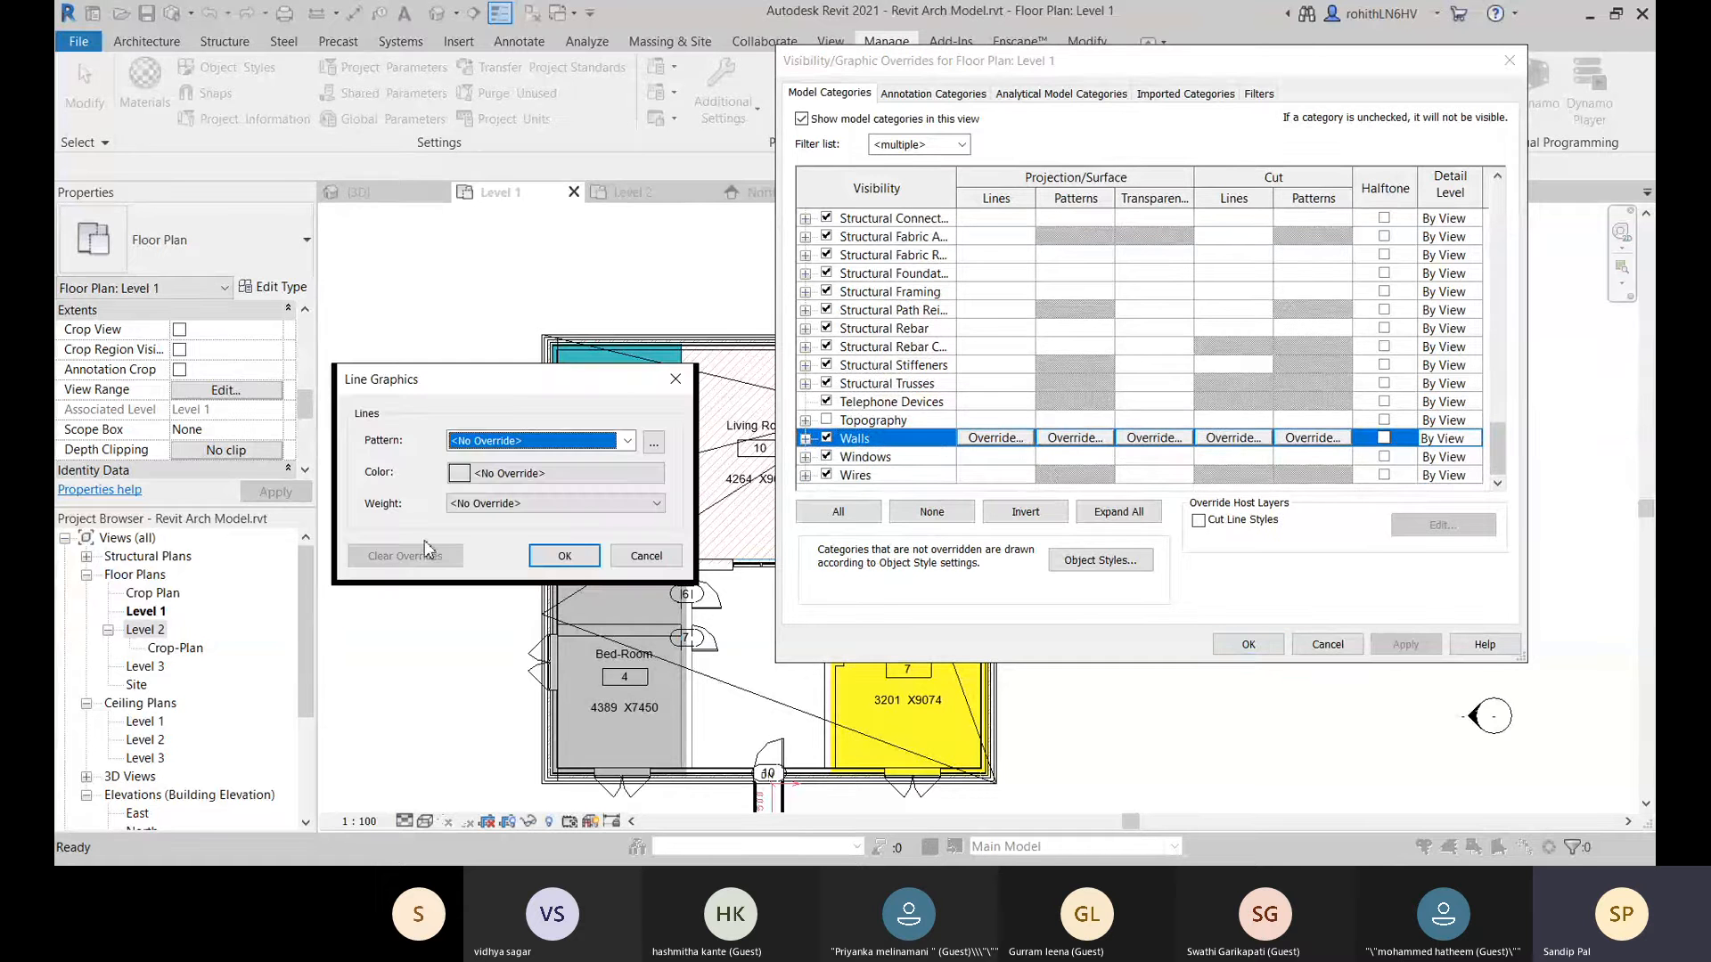
click(675, 379)
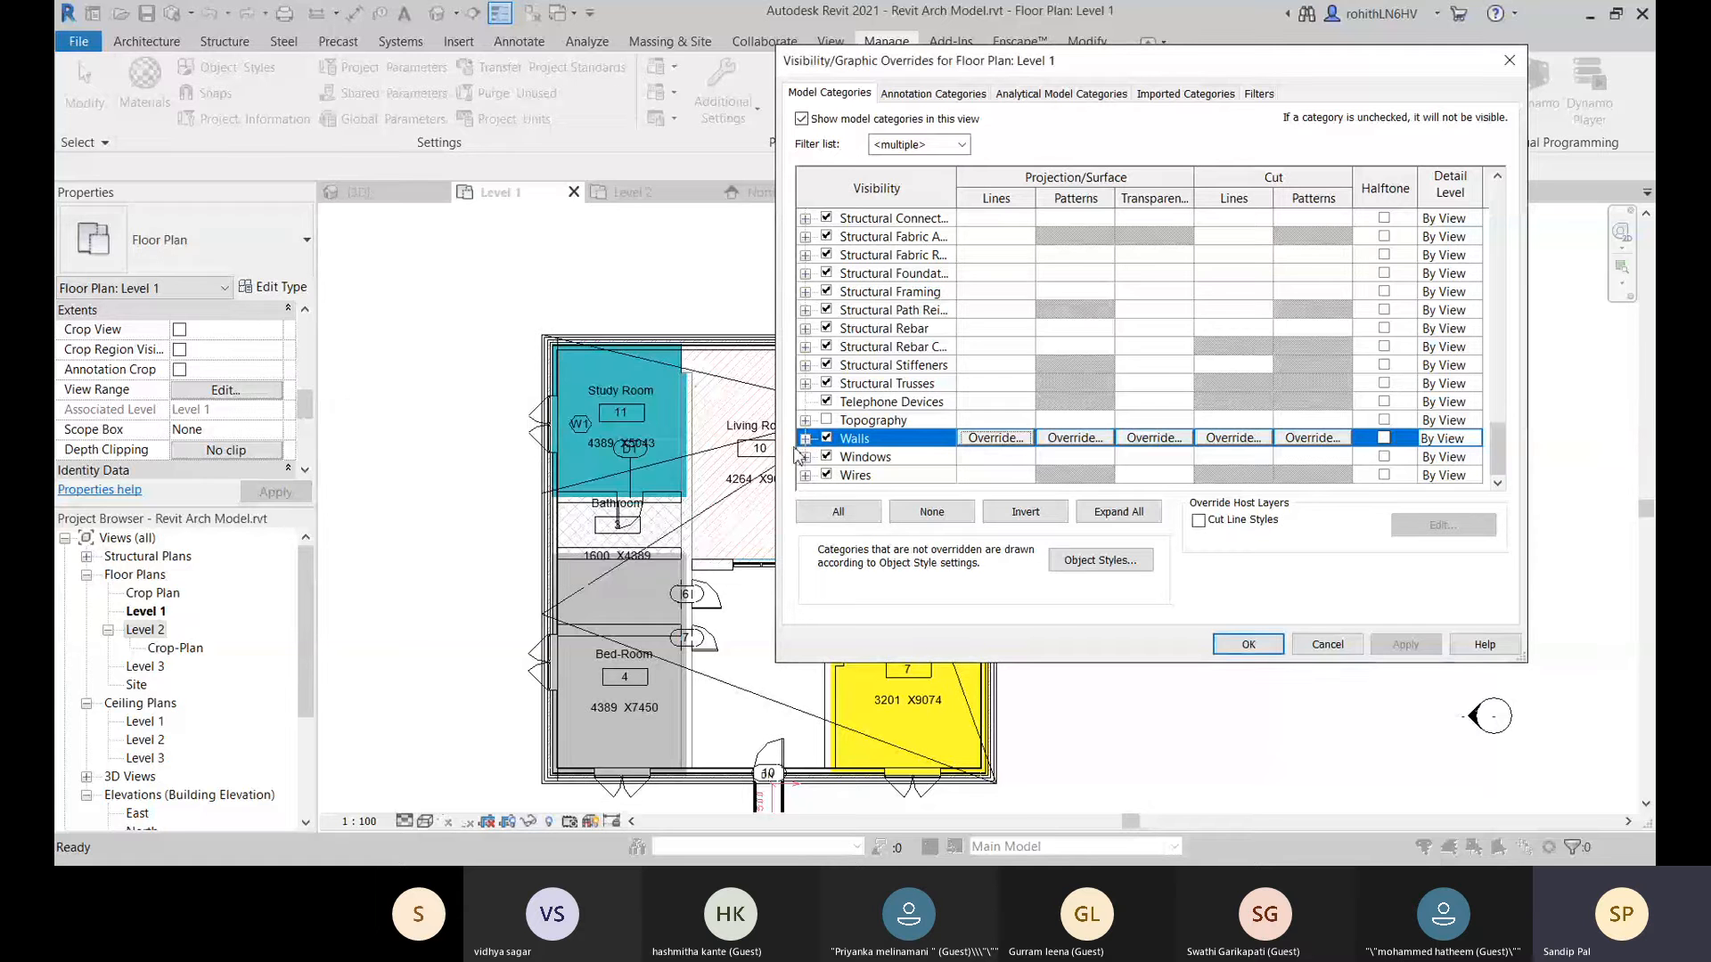
click(807, 440)
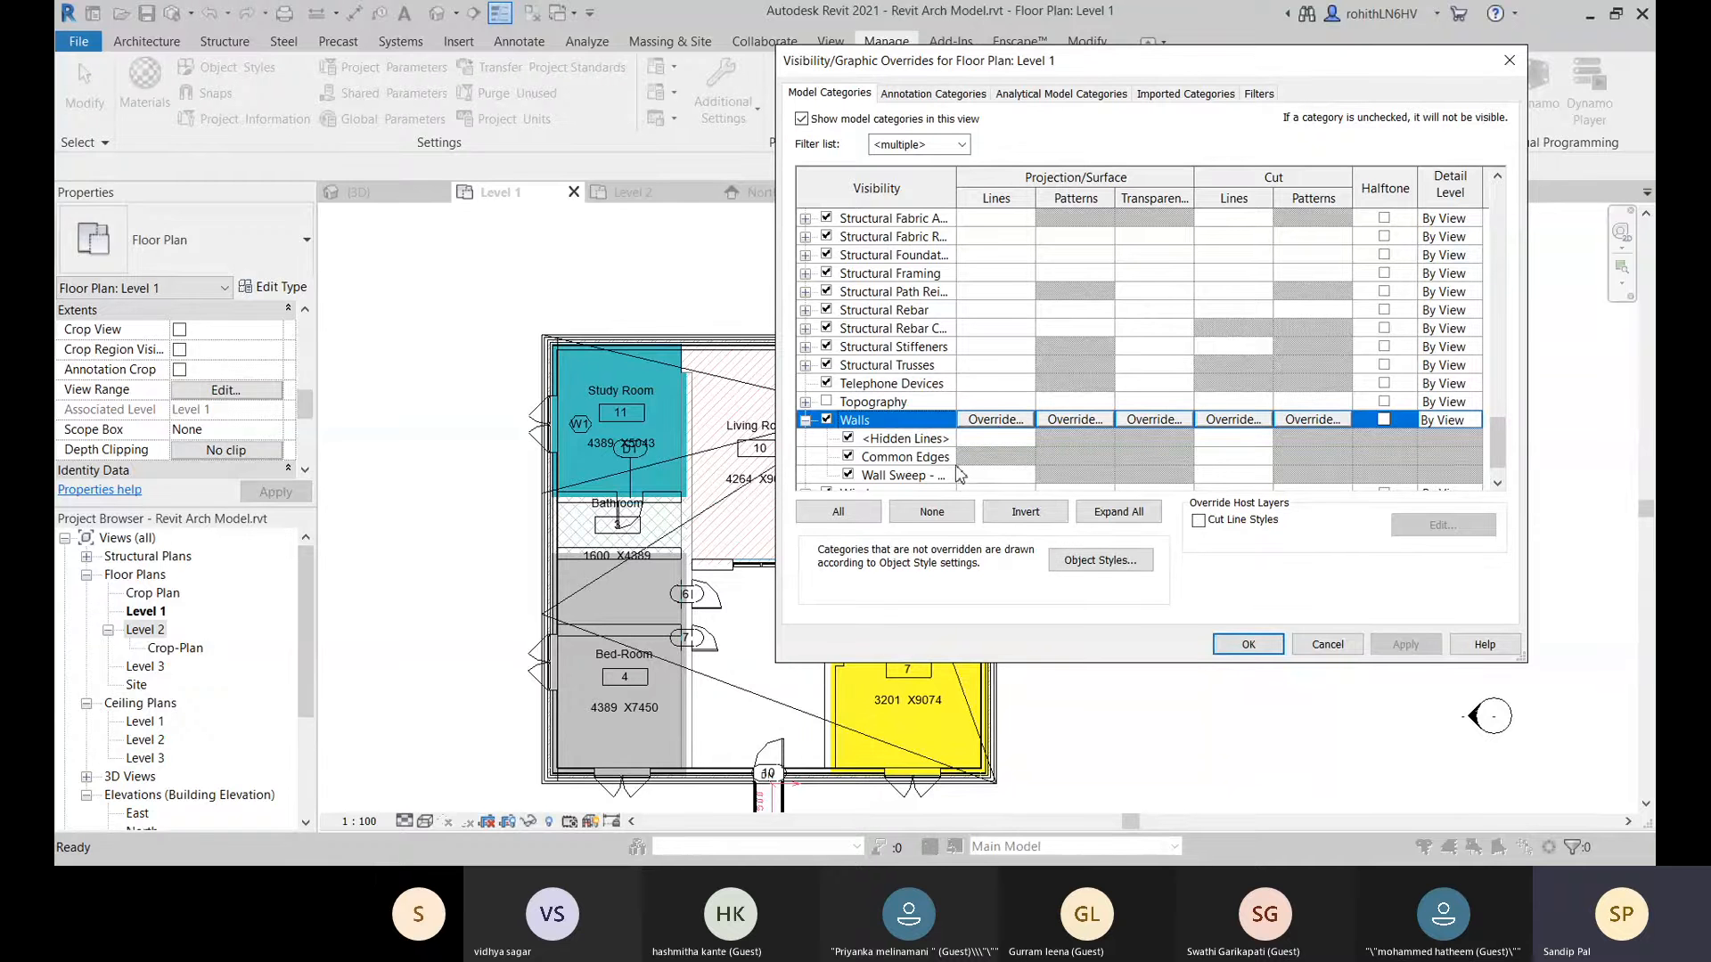
click(805, 420)
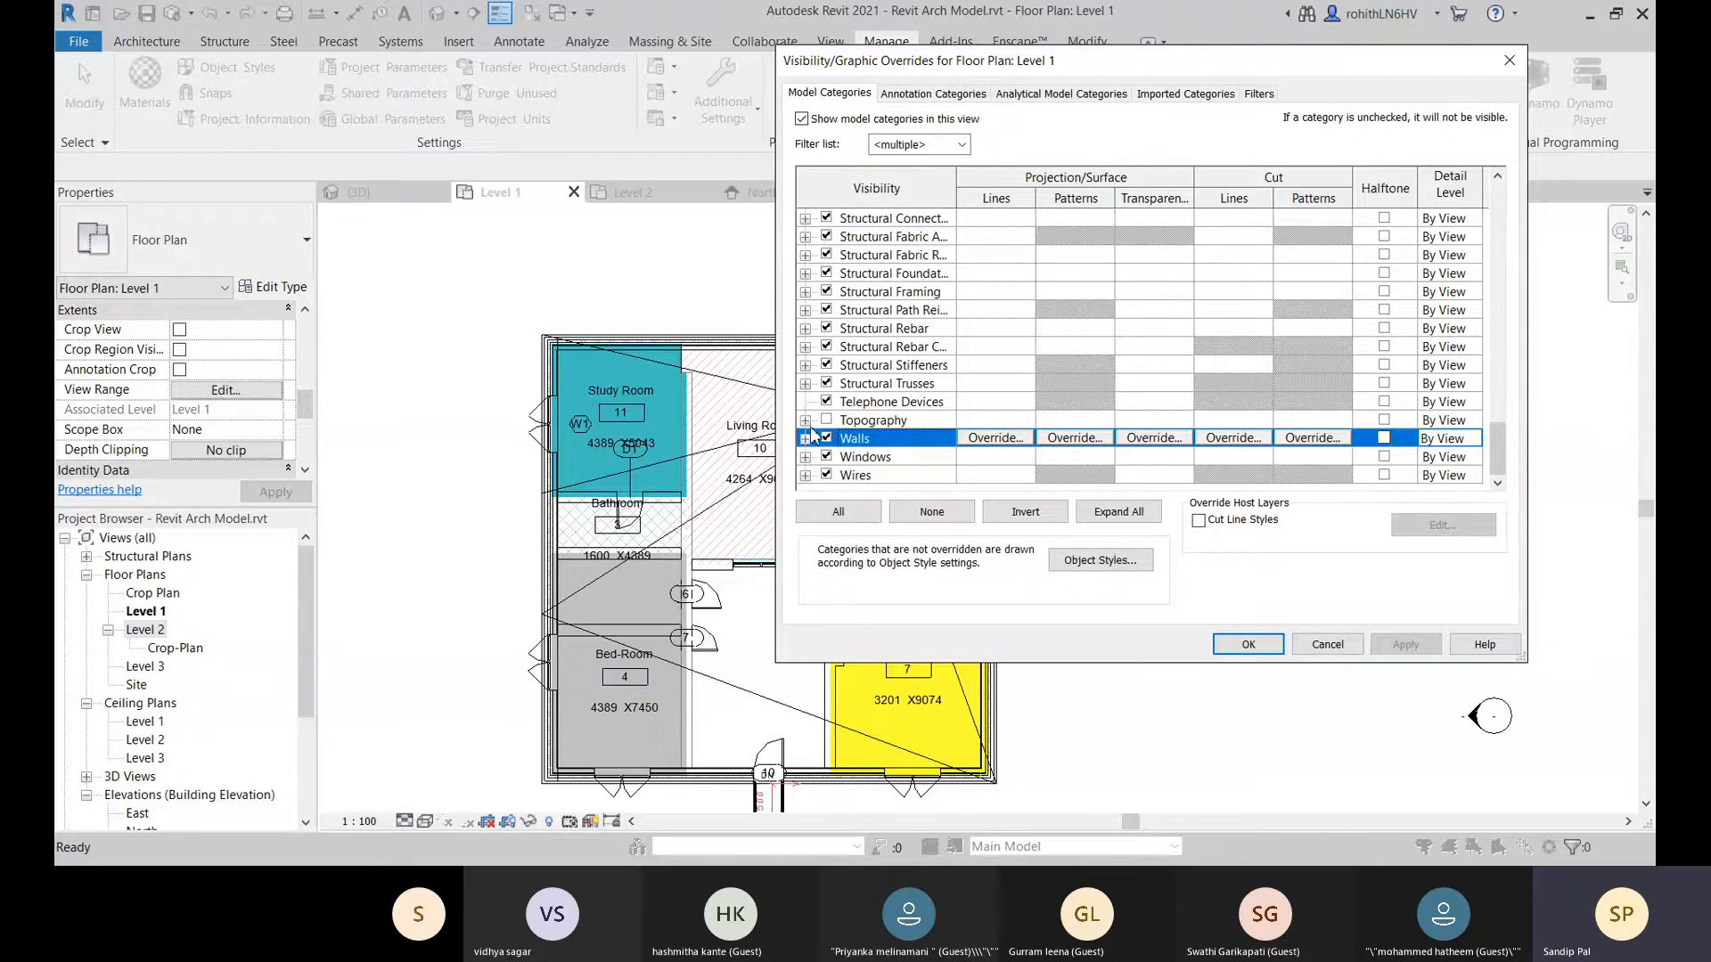
Hide the Walls category in the Level 1 view, keeping the plan in sight, and close the visibility overrides.
drag(1170, 68, 1112, 81)
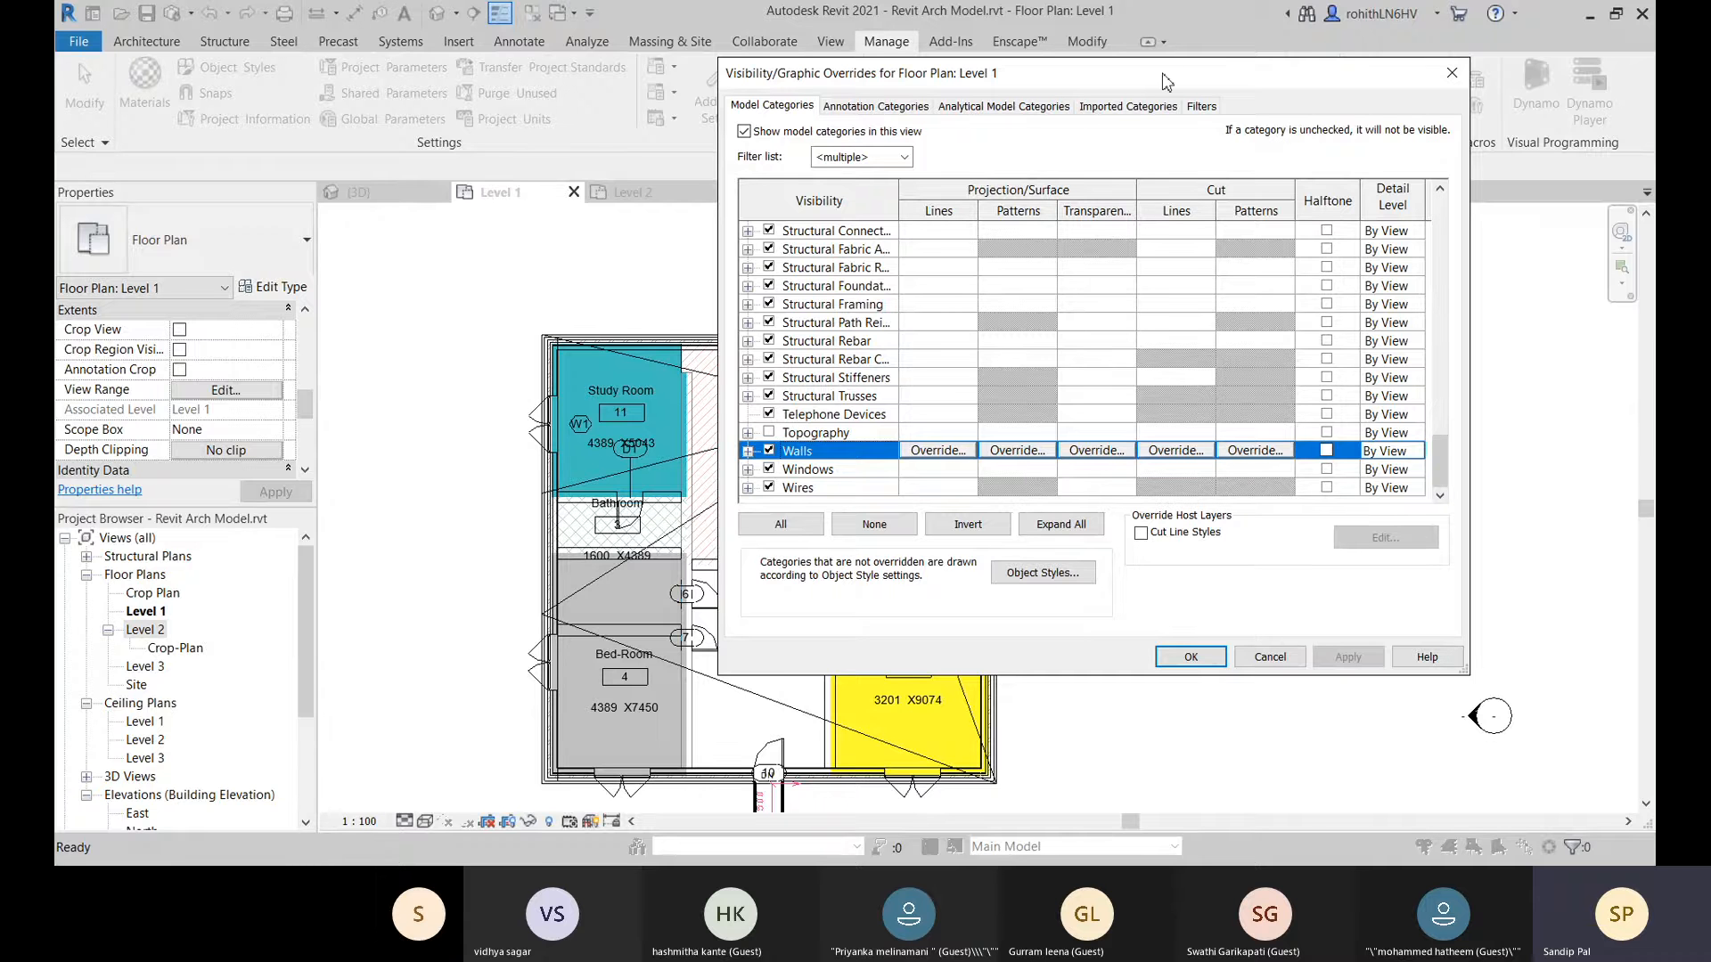
drag(1165, 81, 1166, 72)
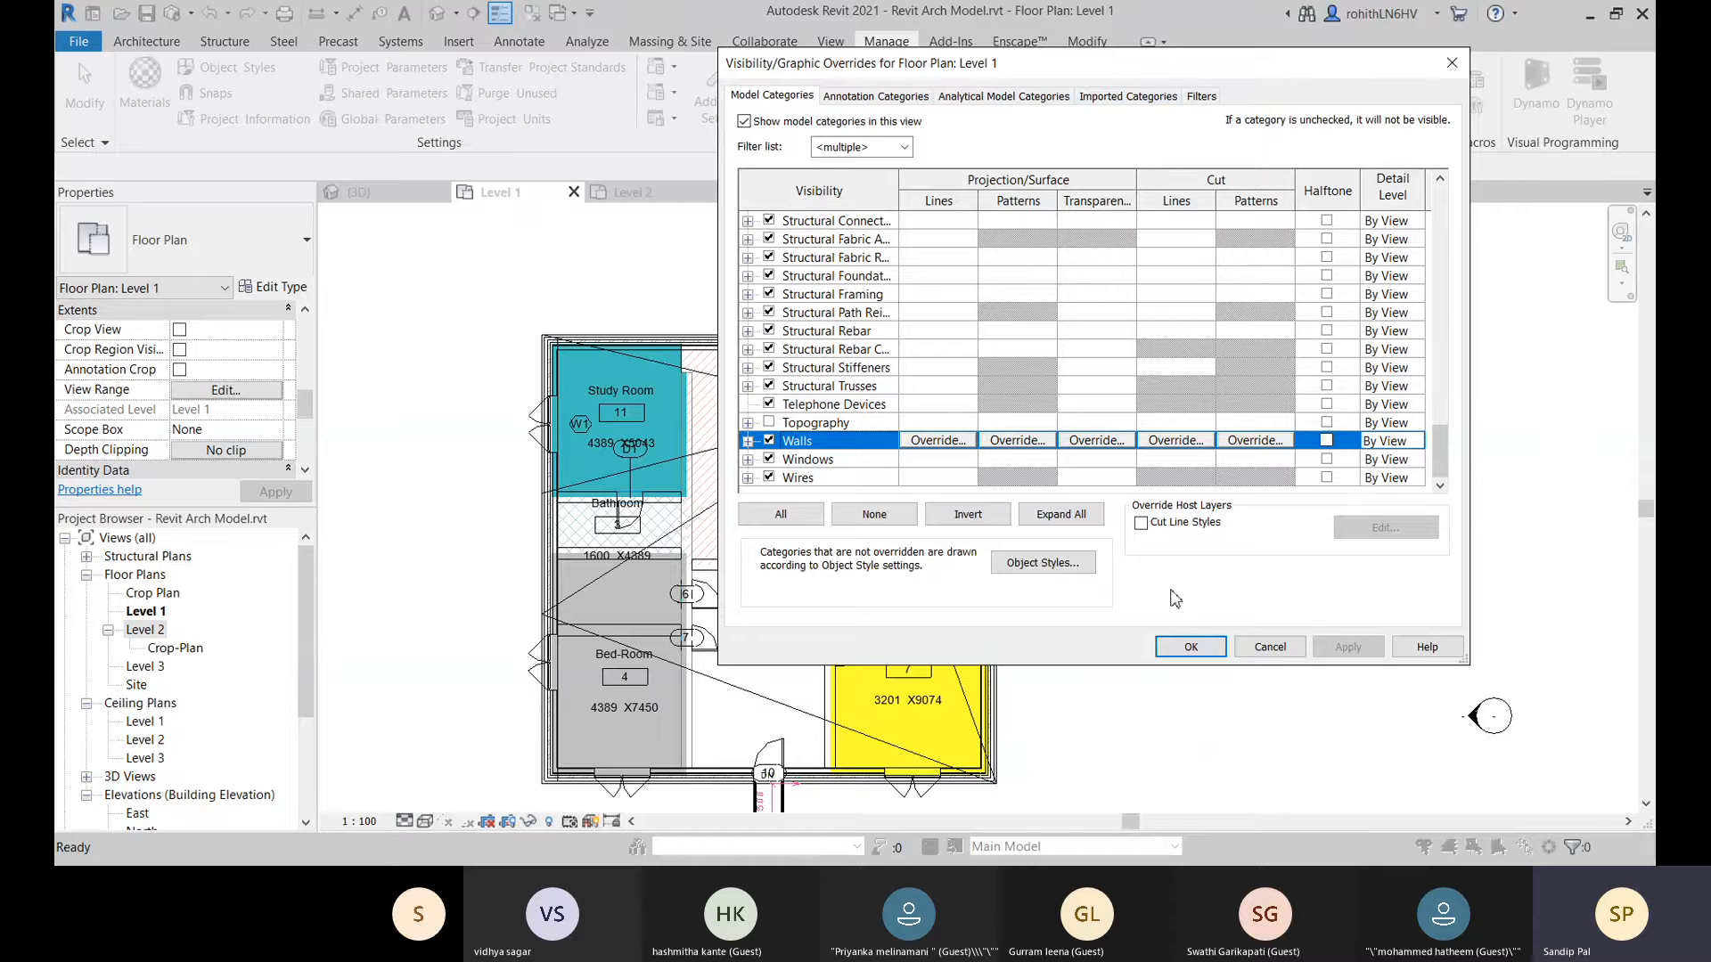
click(1268, 648)
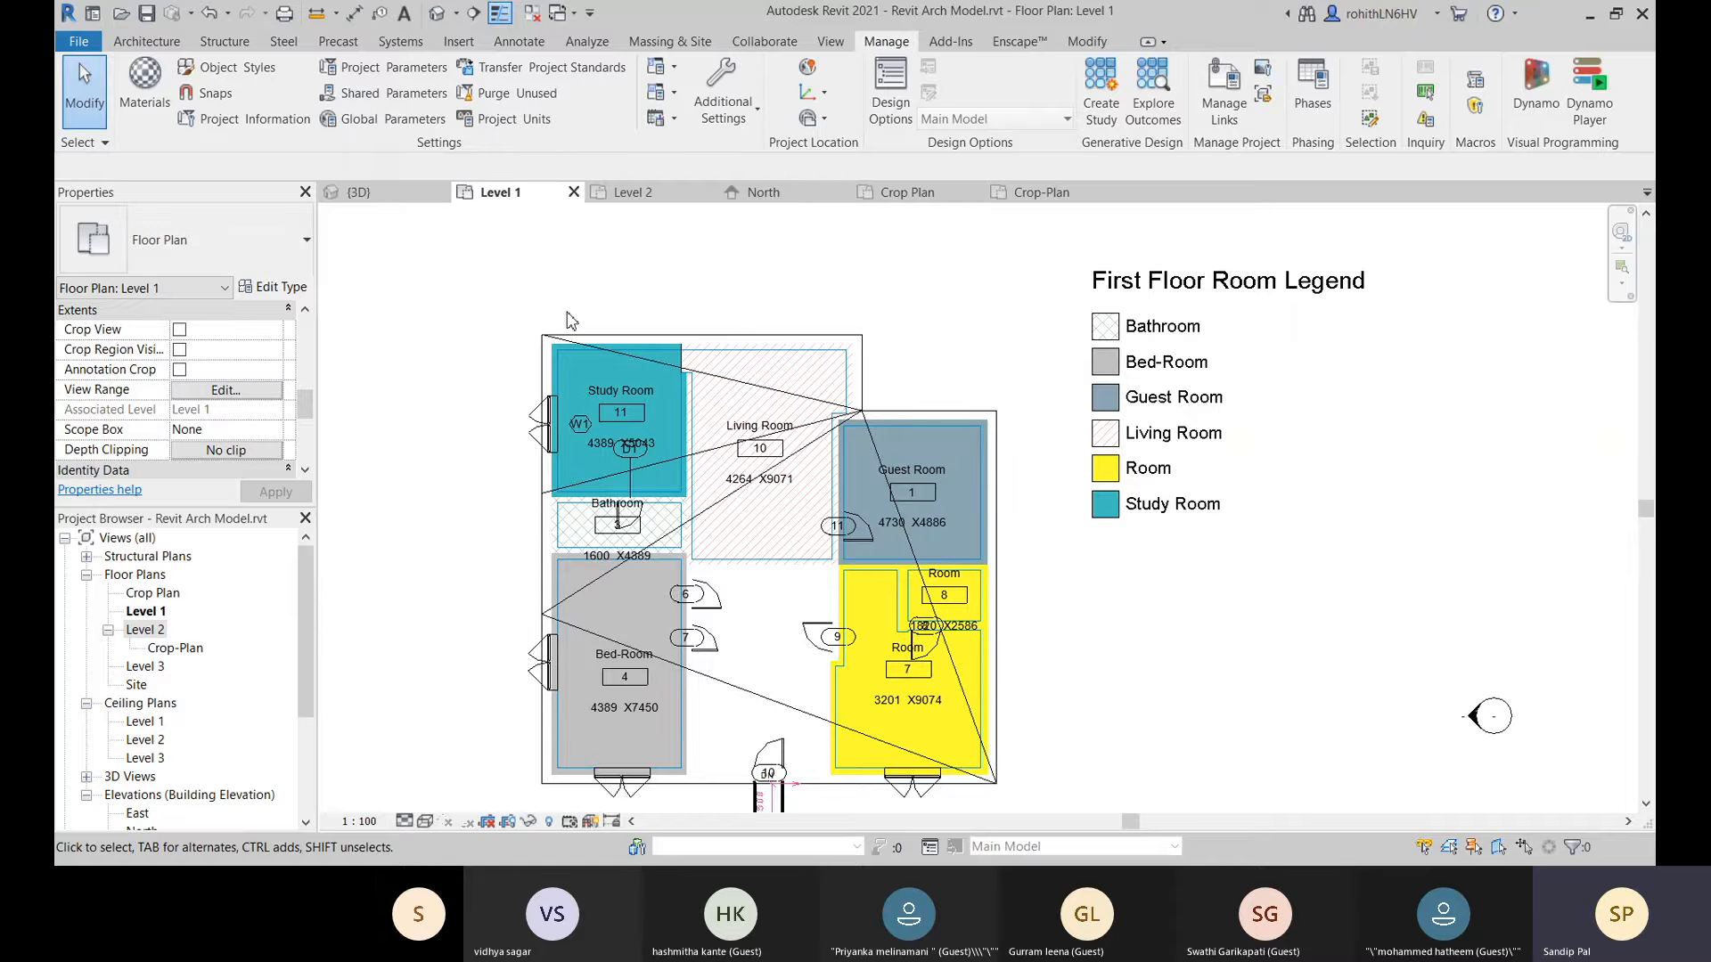
Reopen the visibility/graphic overrides for Level 1 and look through the model categories.
key(v)
key(v)
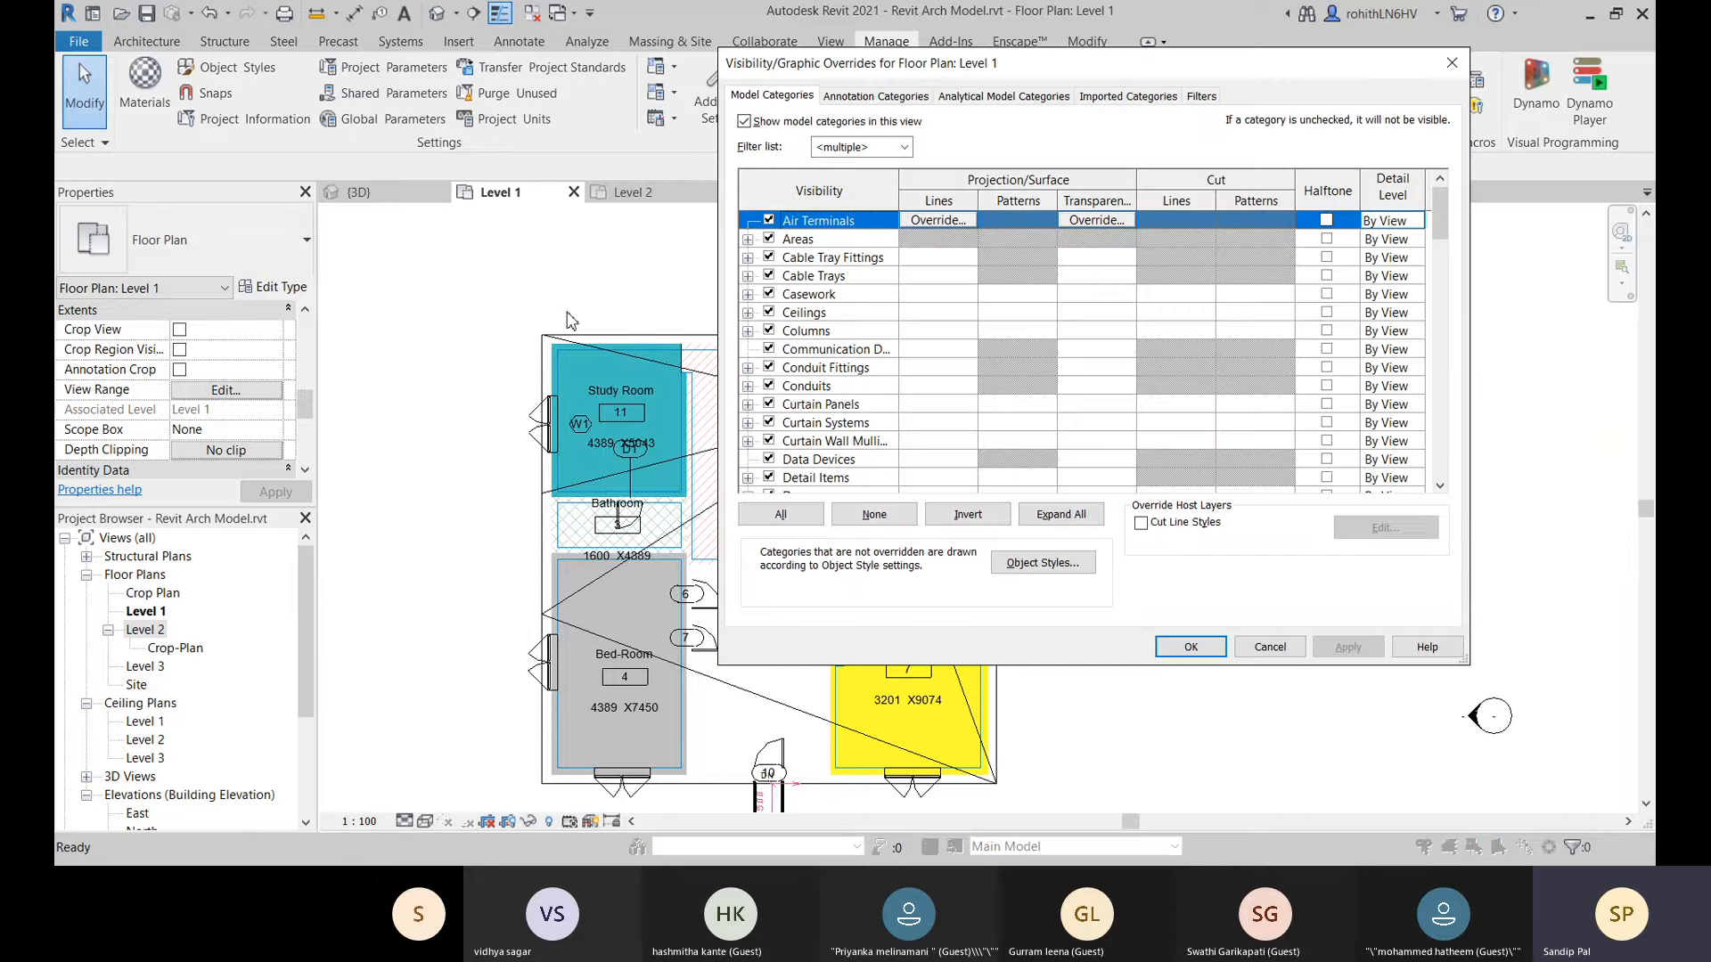
scroll(1430, 343, down, 10)
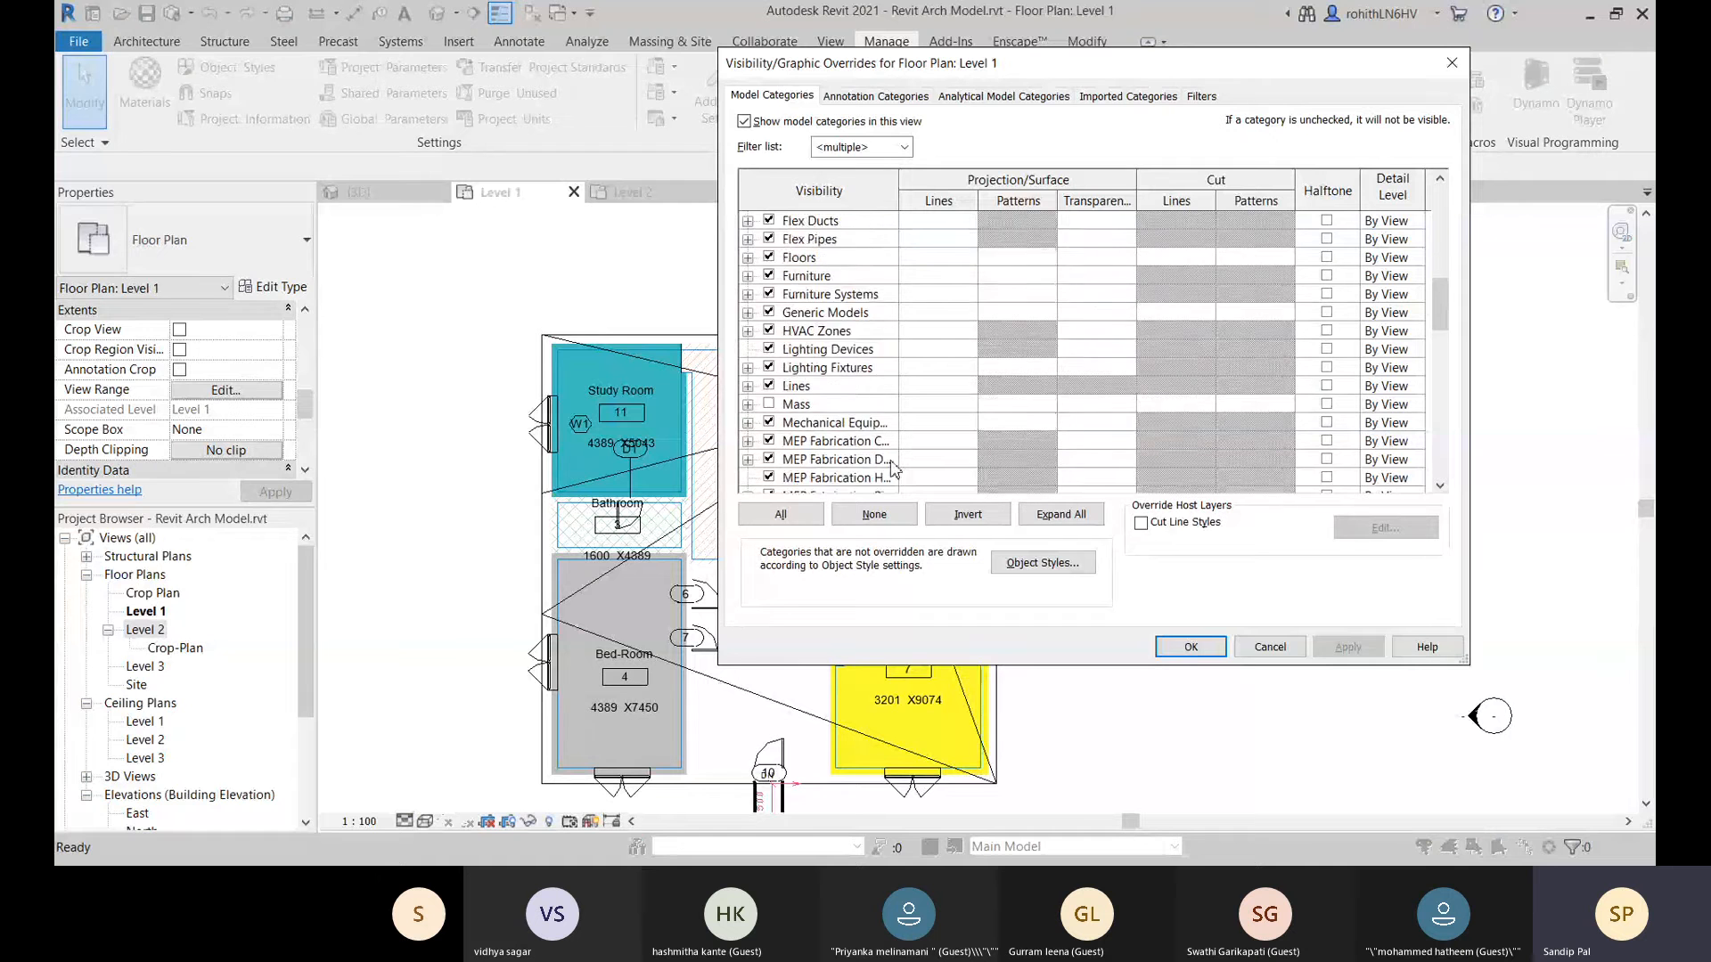
Turn on the Walls category in the Level 1 floor plan's visibility settings and apply the change.
scroll(1430, 344, down, 7)
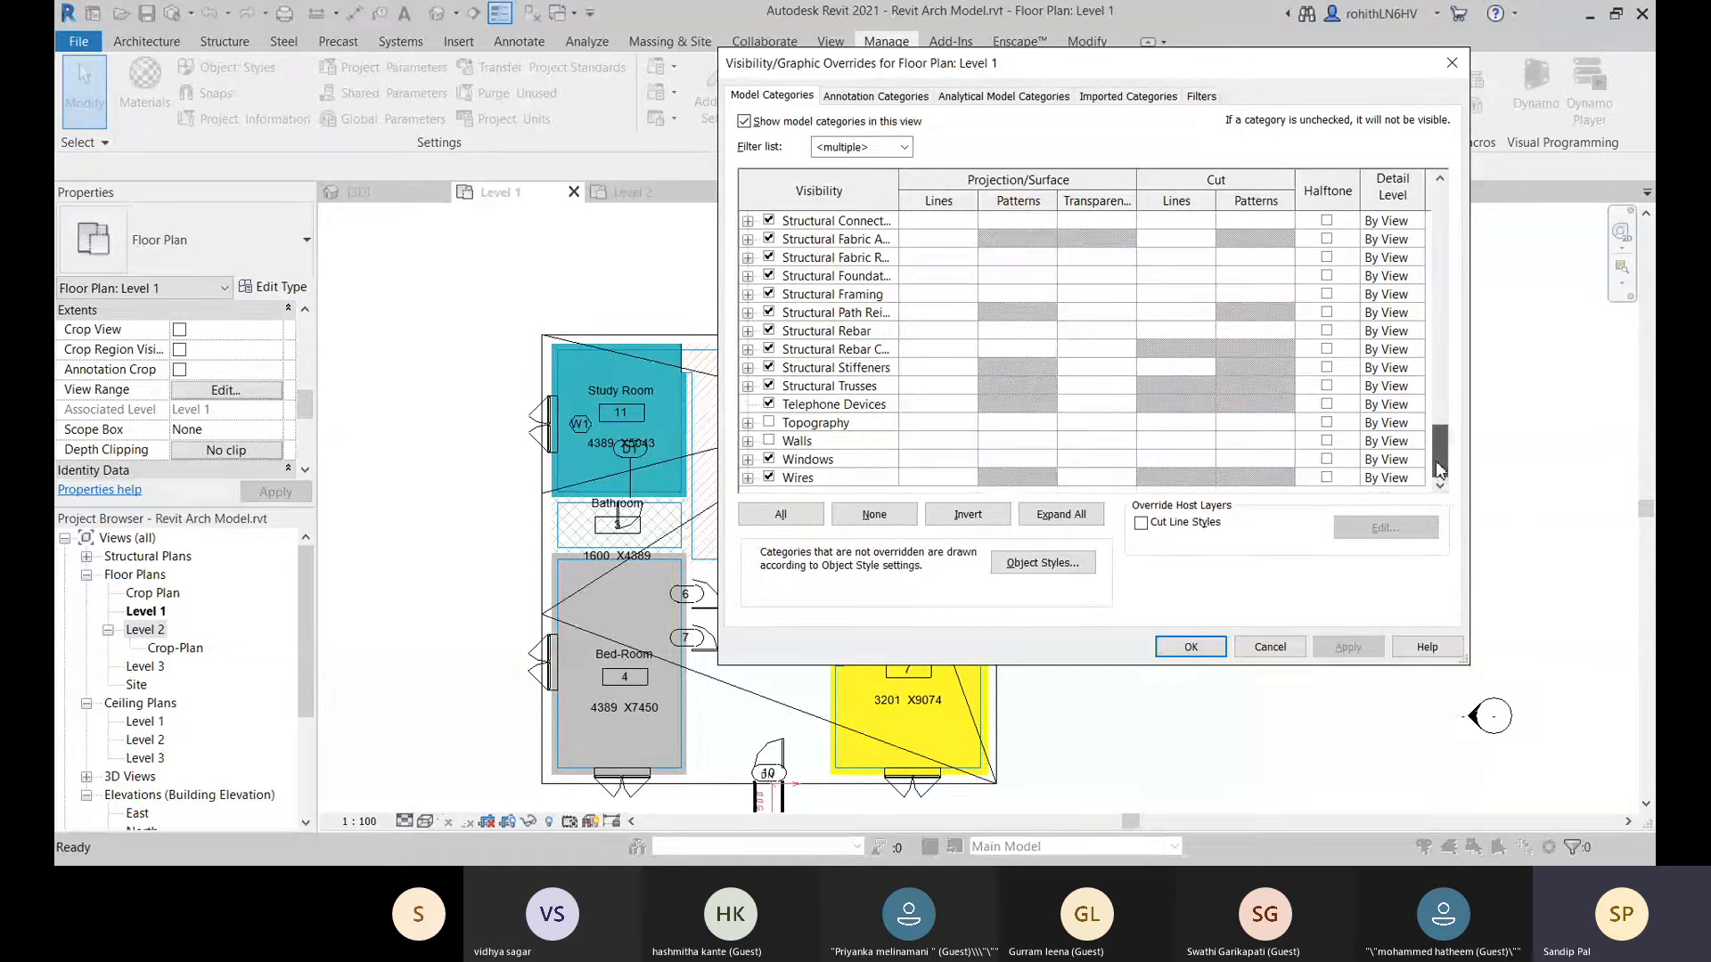
click(770, 446)
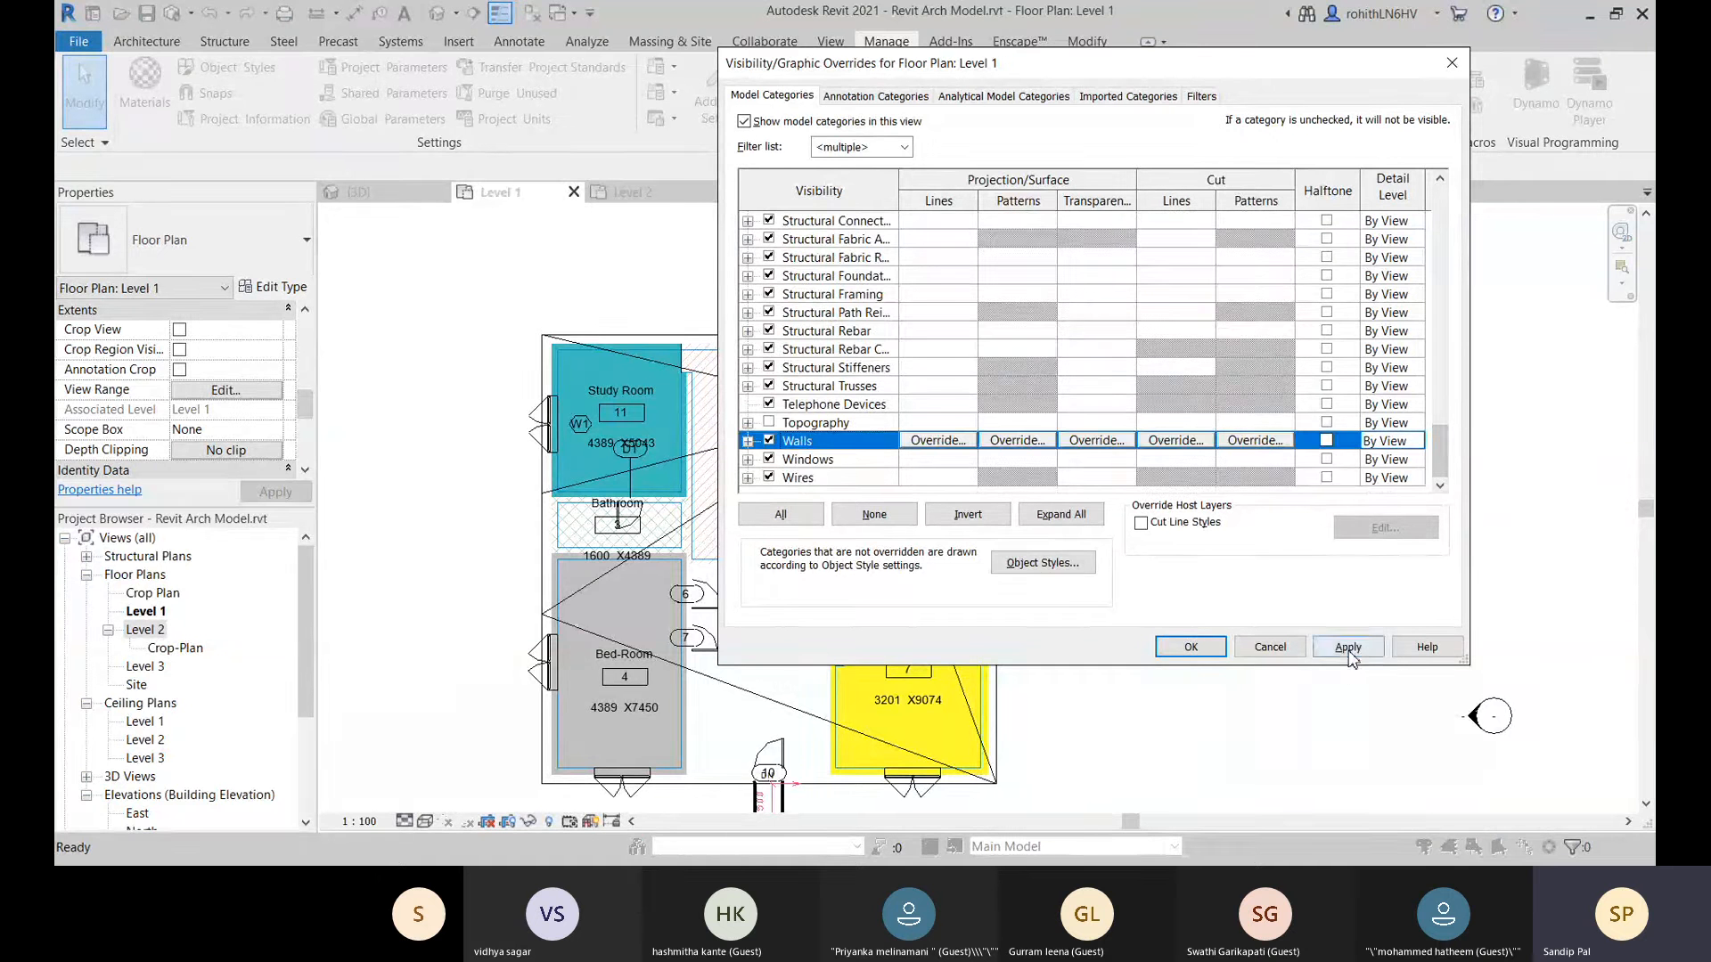
click(1350, 648)
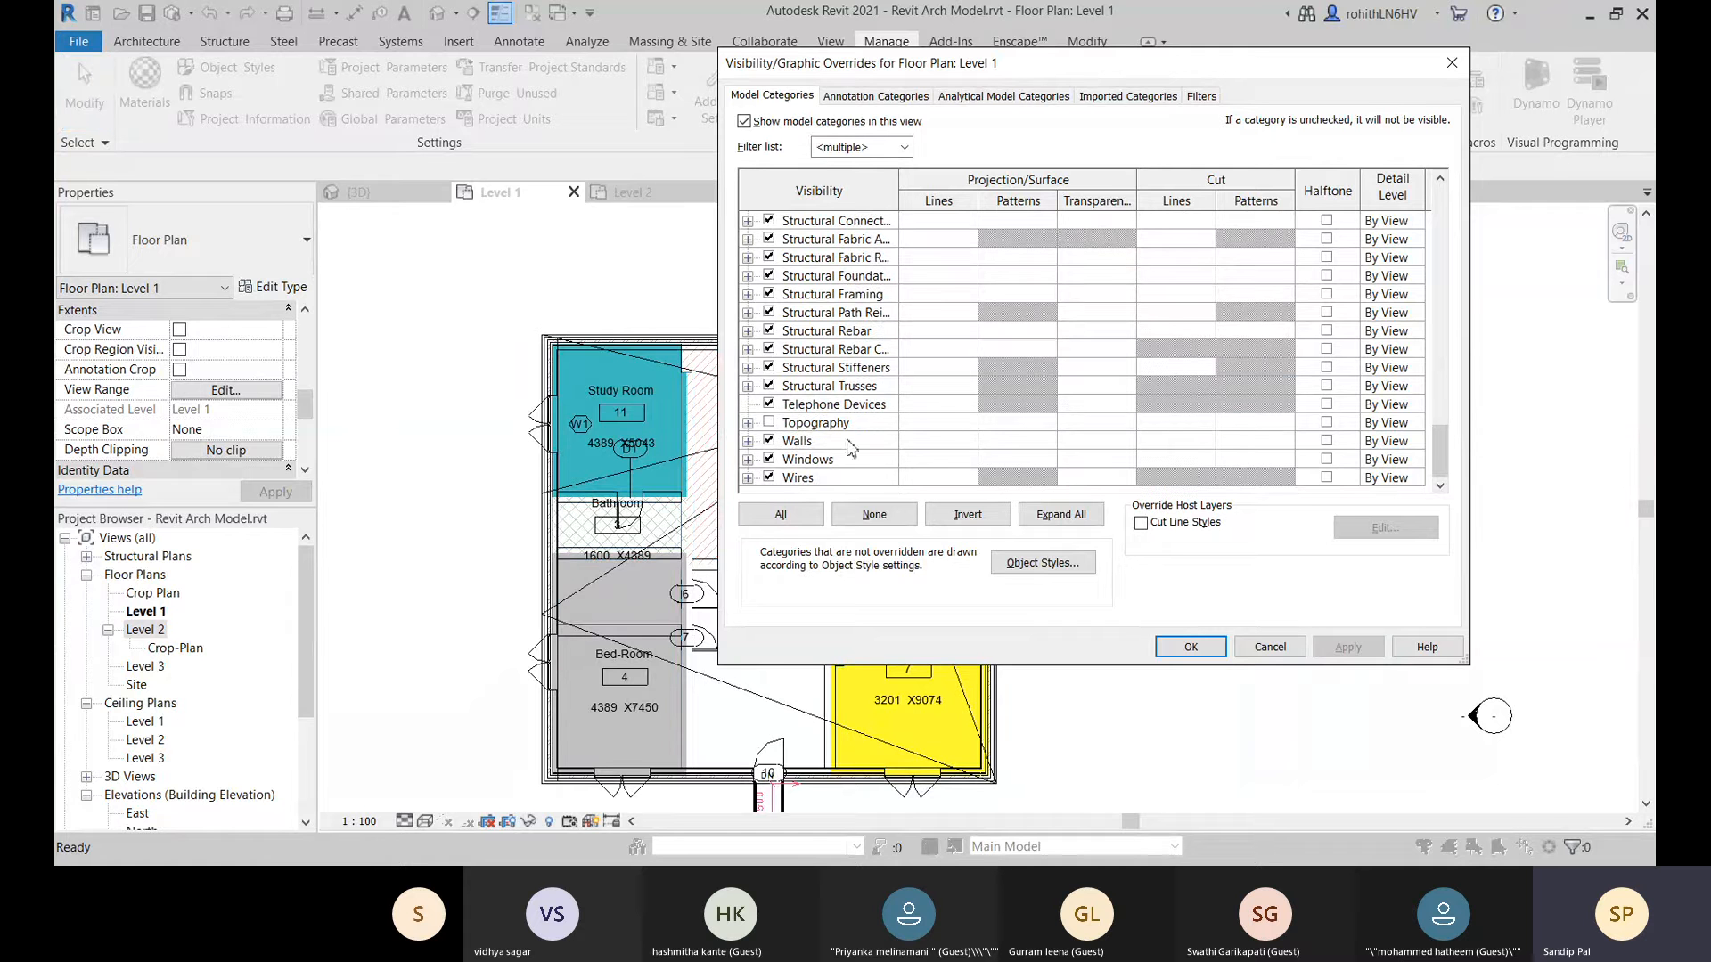
Override the cut lines of the Walls category with the Centre line pattern in red.
click(1012, 441)
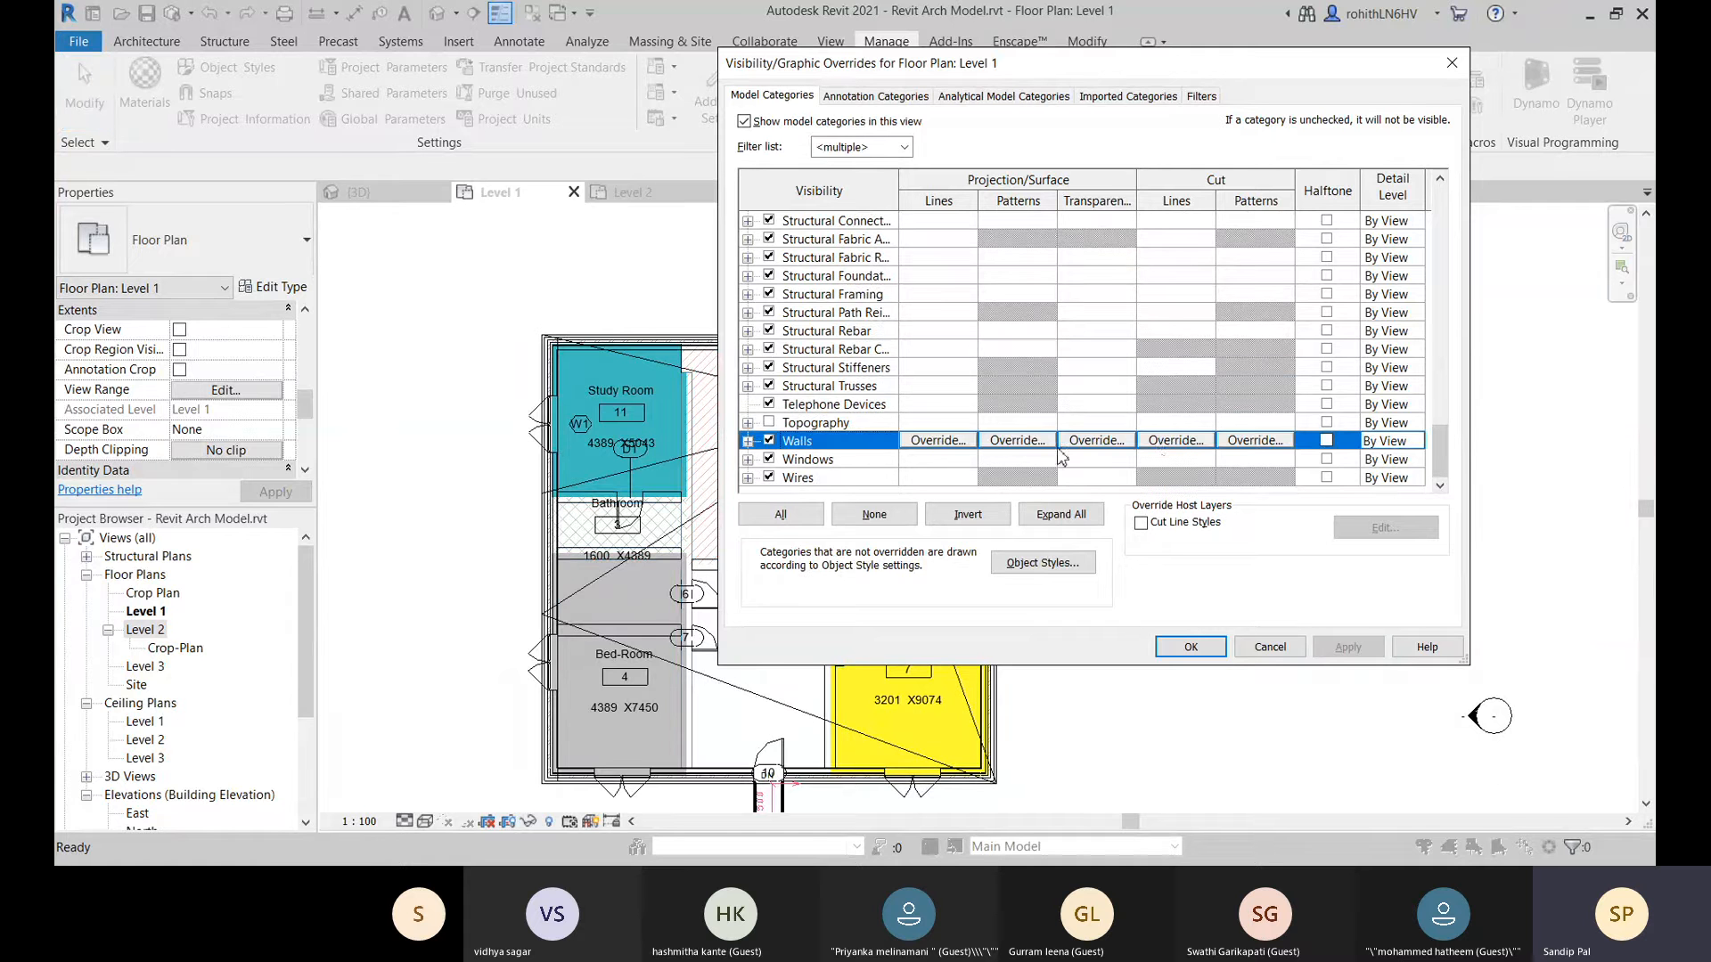
click(1178, 441)
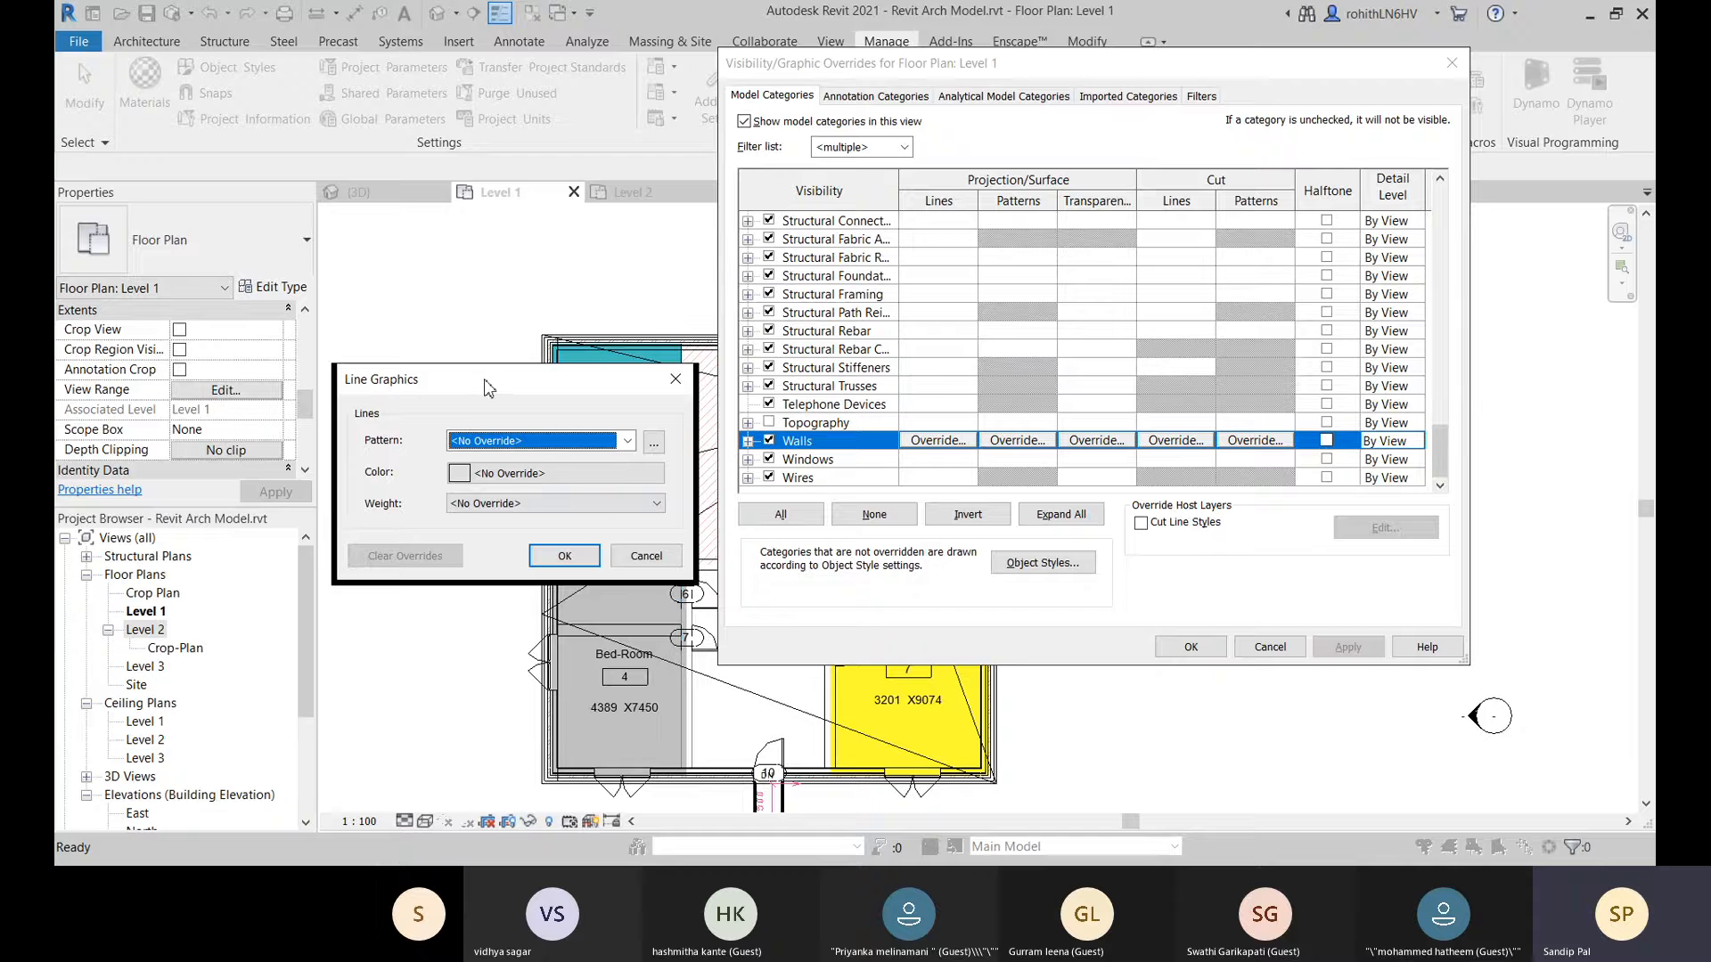
drag(487, 388, 439, 327)
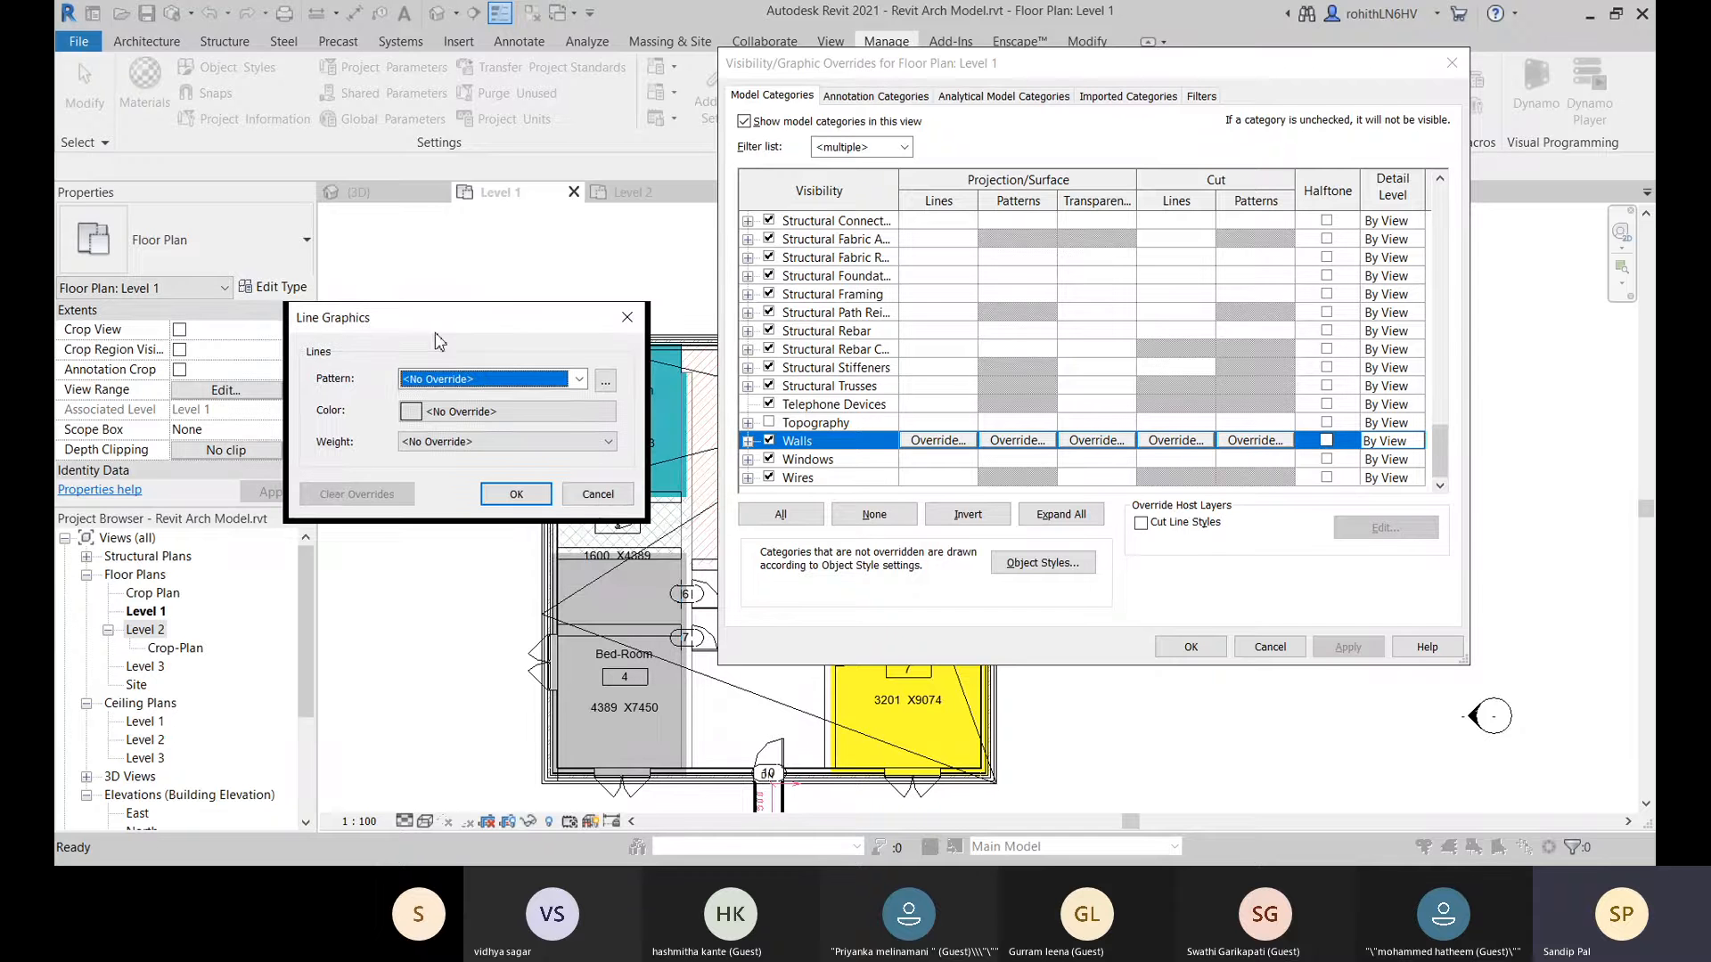
click(579, 379)
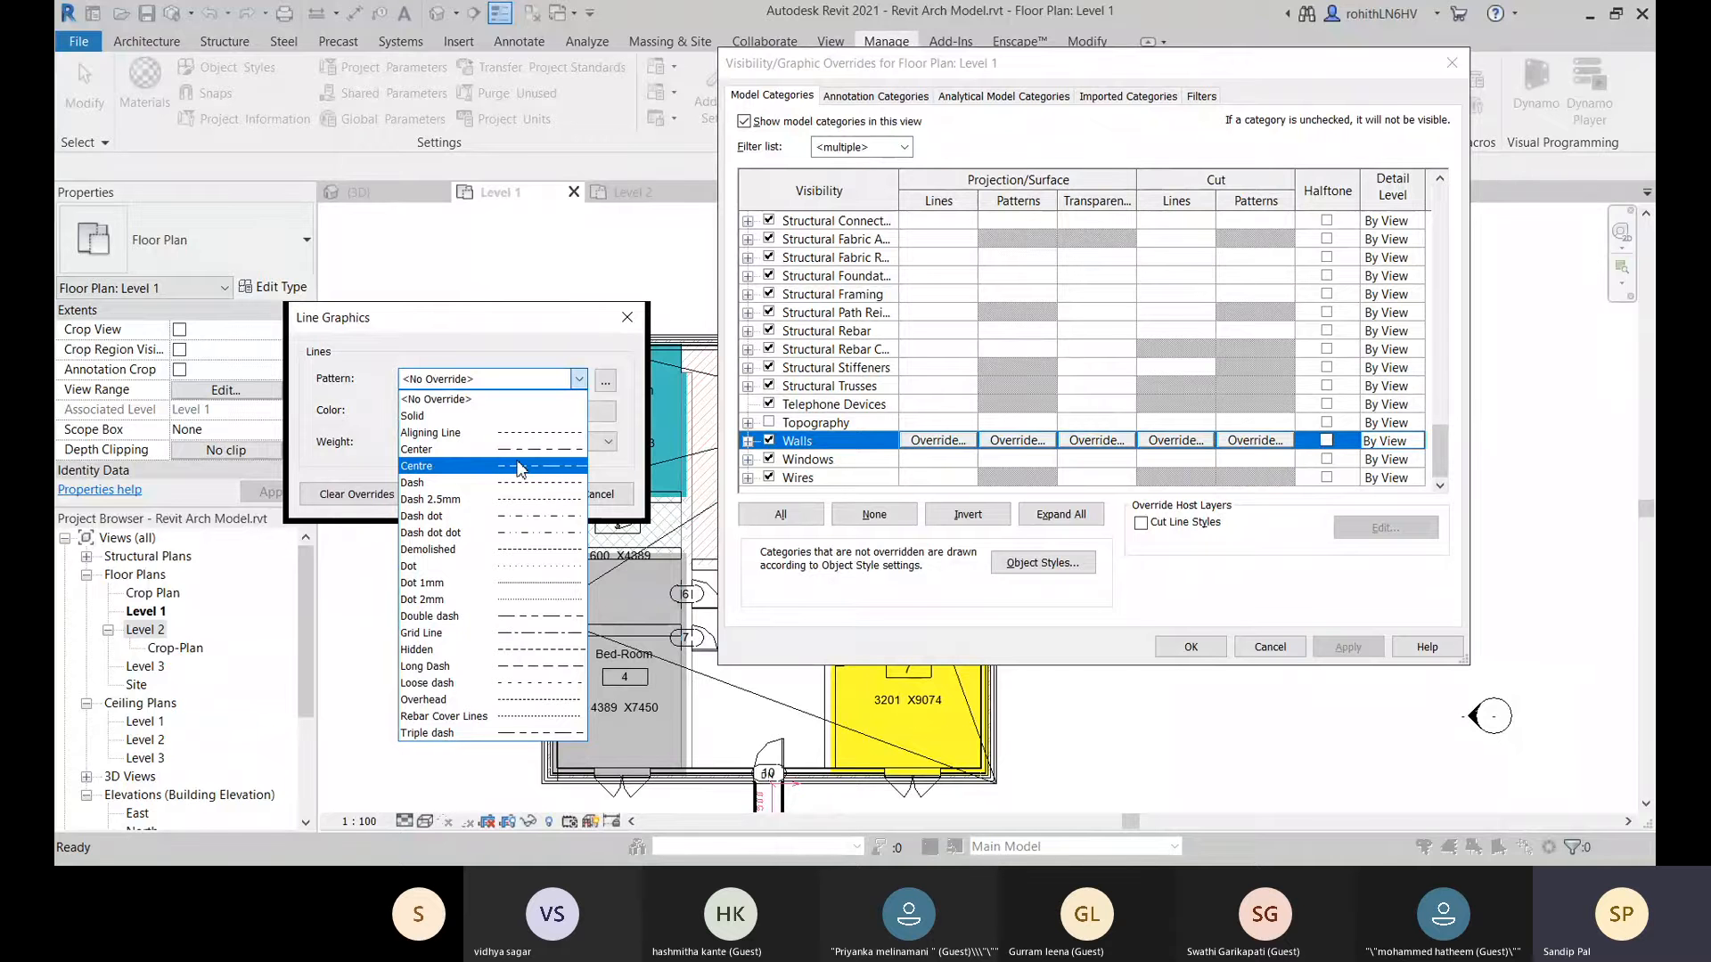
click(563, 466)
click(436, 414)
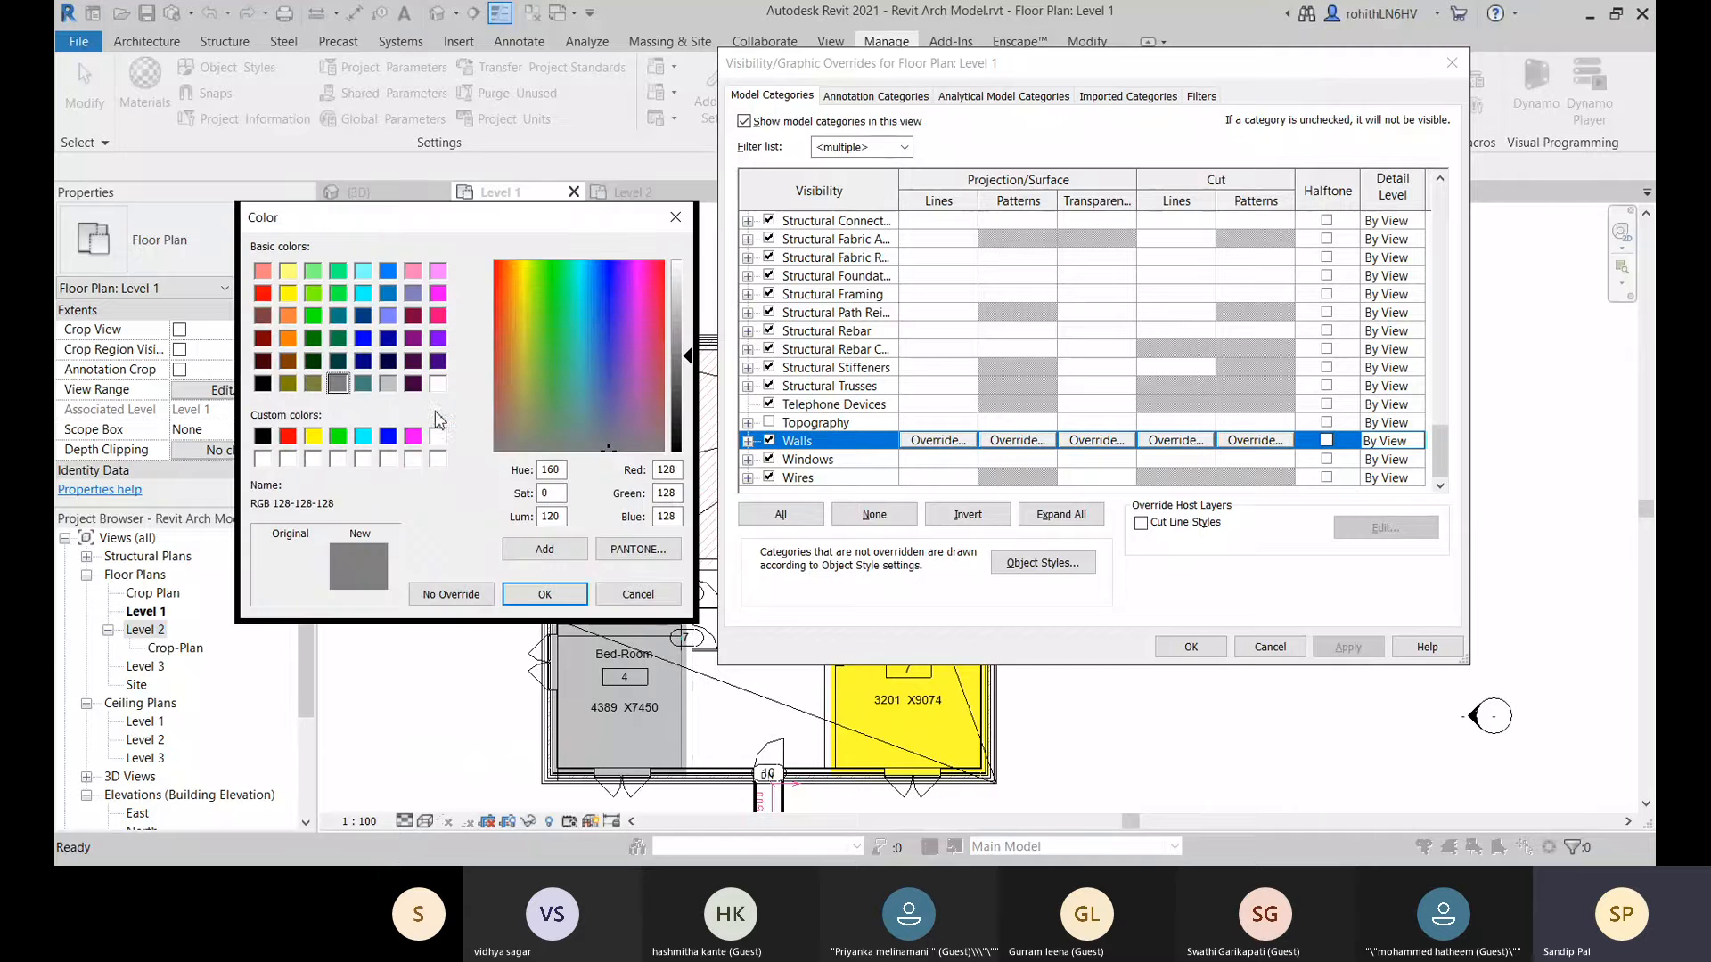
click(262, 294)
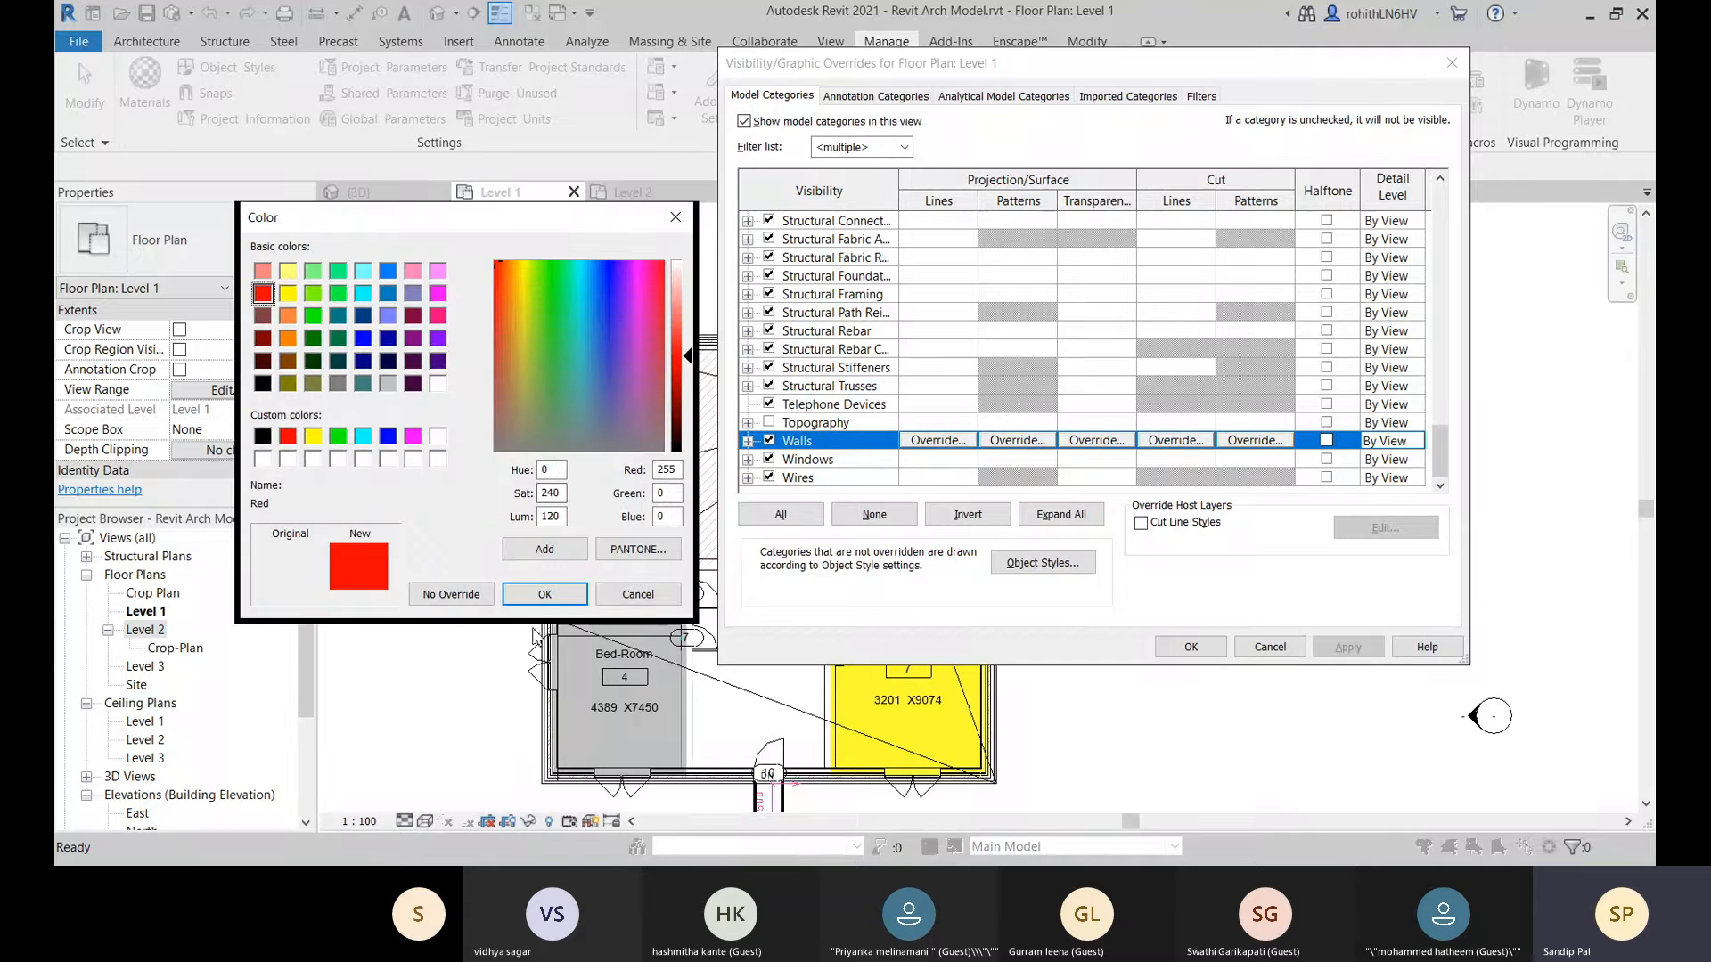
click(544, 594)
Set the walls' cut line weight to 3 and apply the overrides to the Level 1 plan.
click(431, 441)
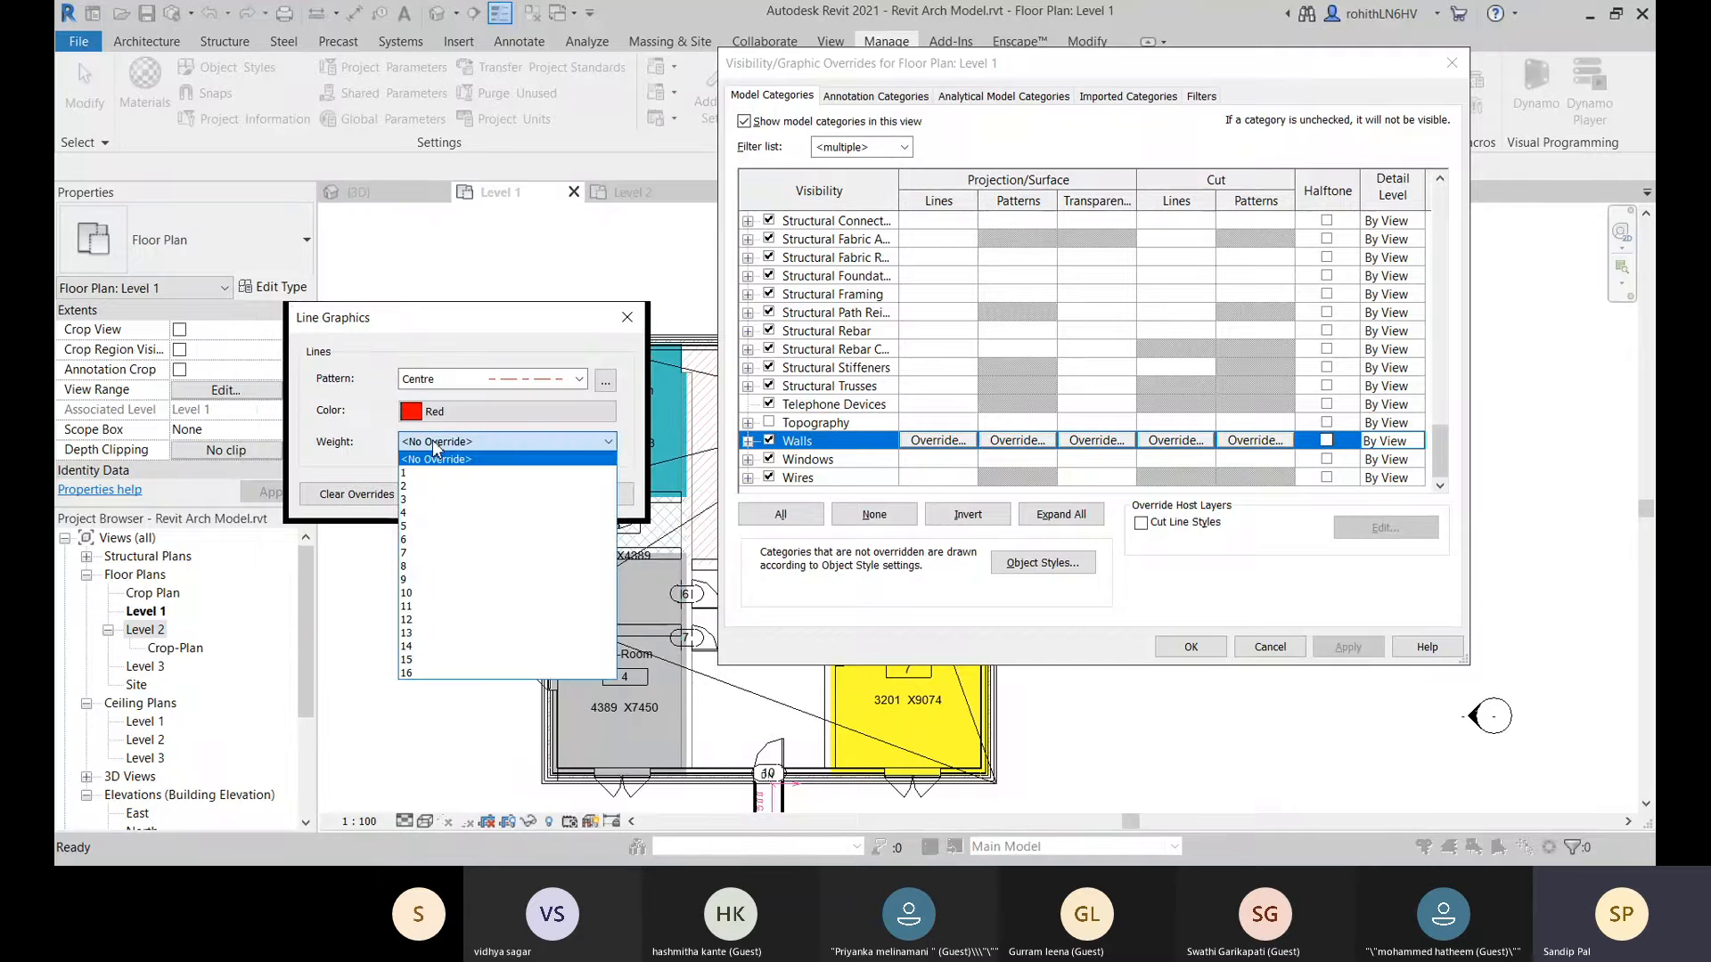
click(424, 501)
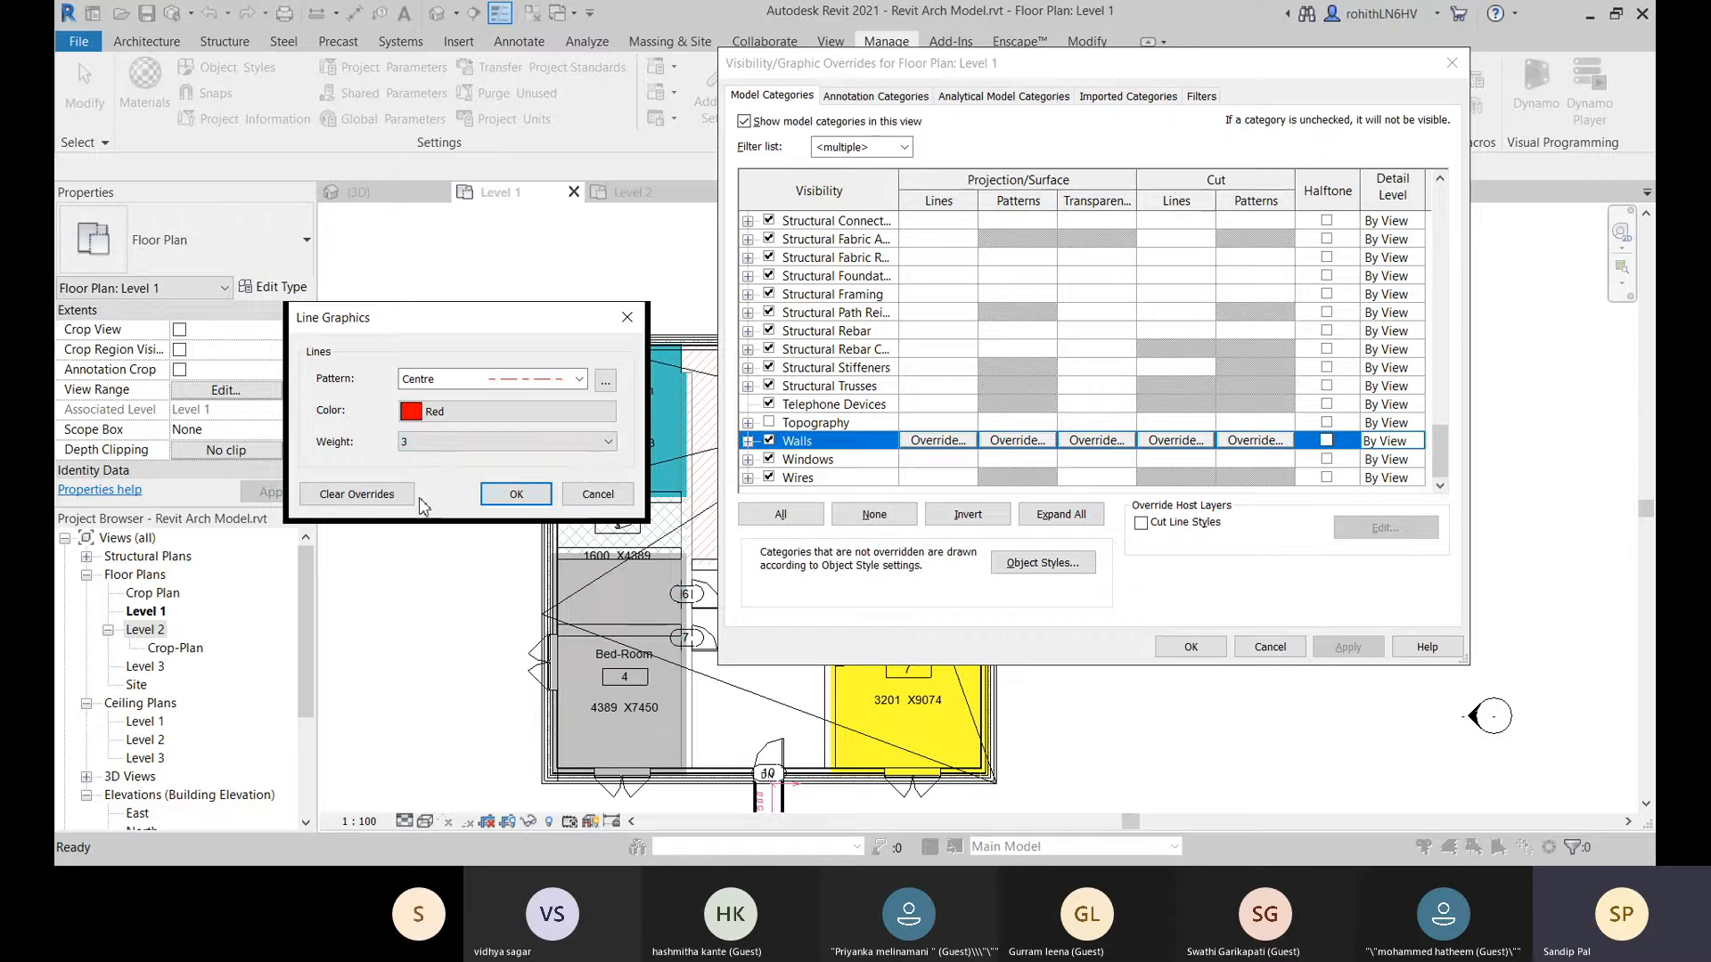
click(517, 495)
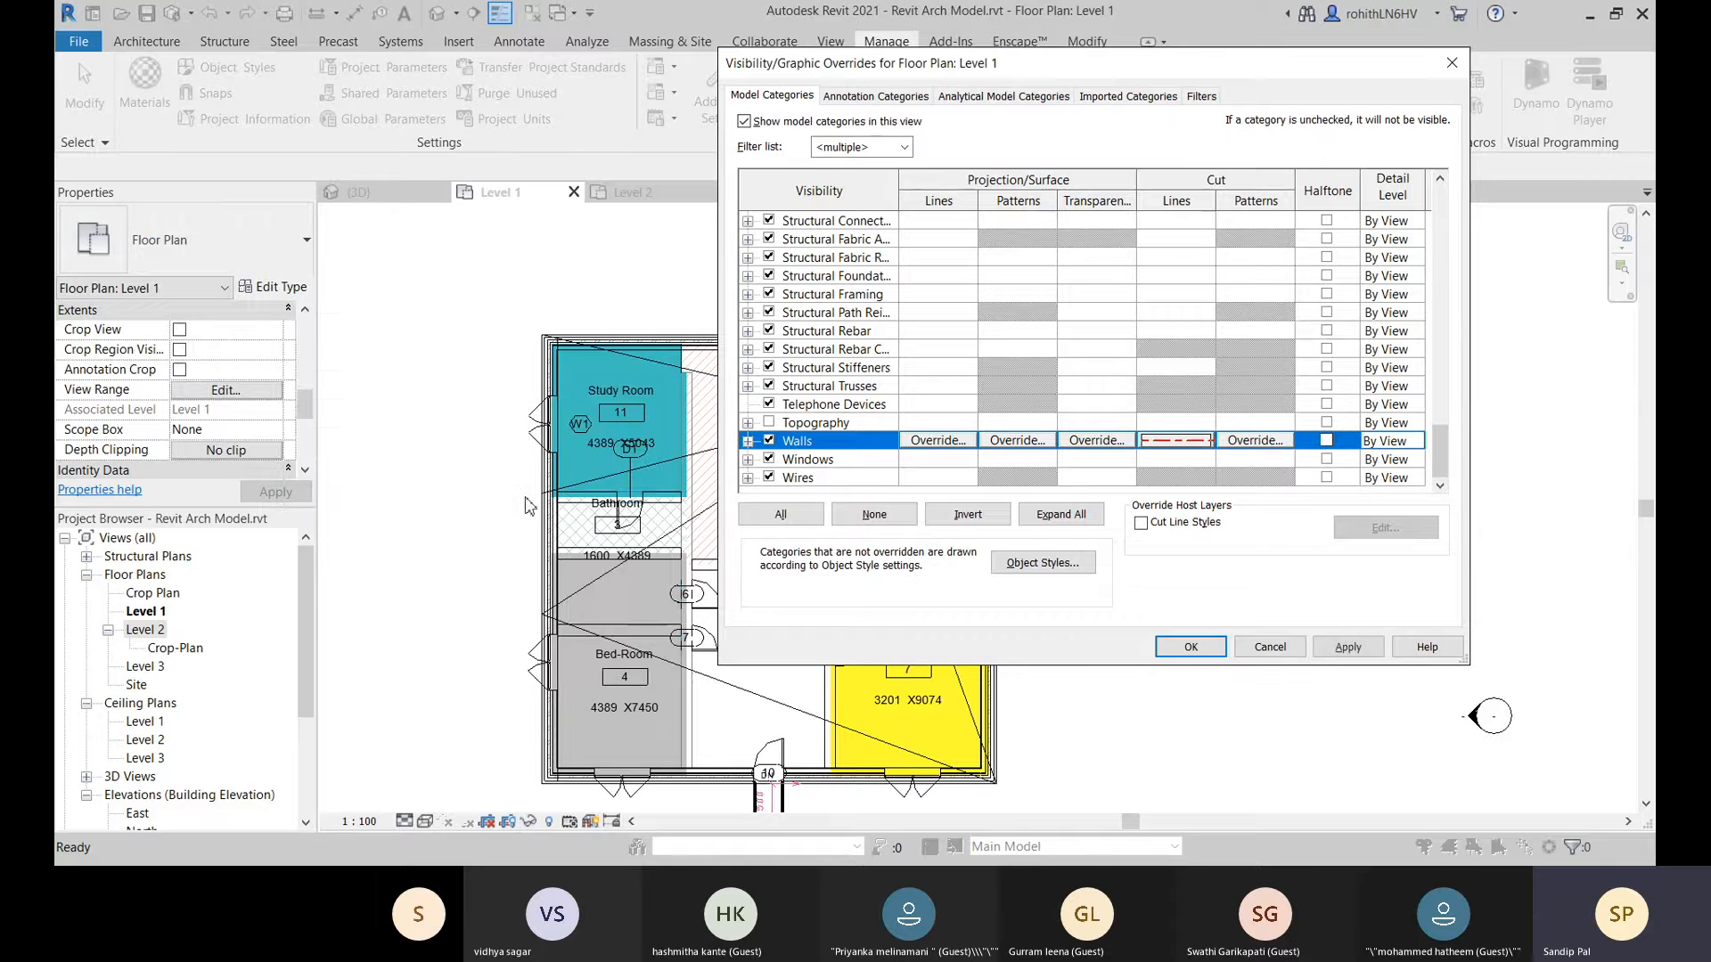
click(1350, 648)
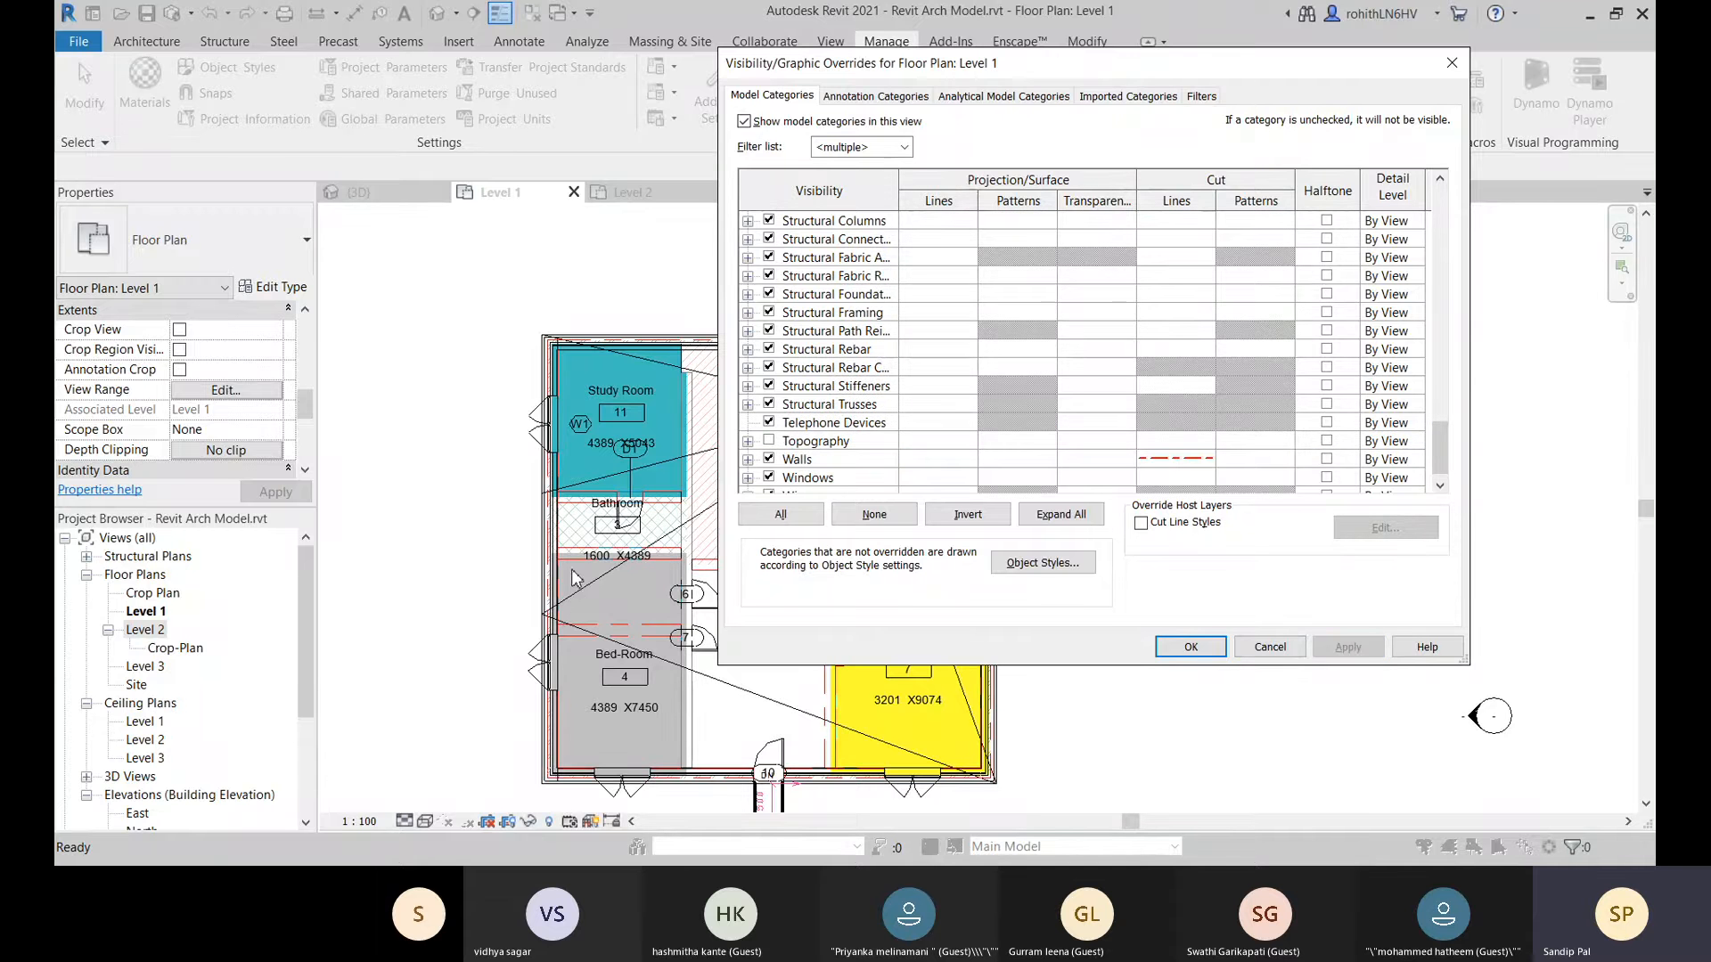
click(1191, 647)
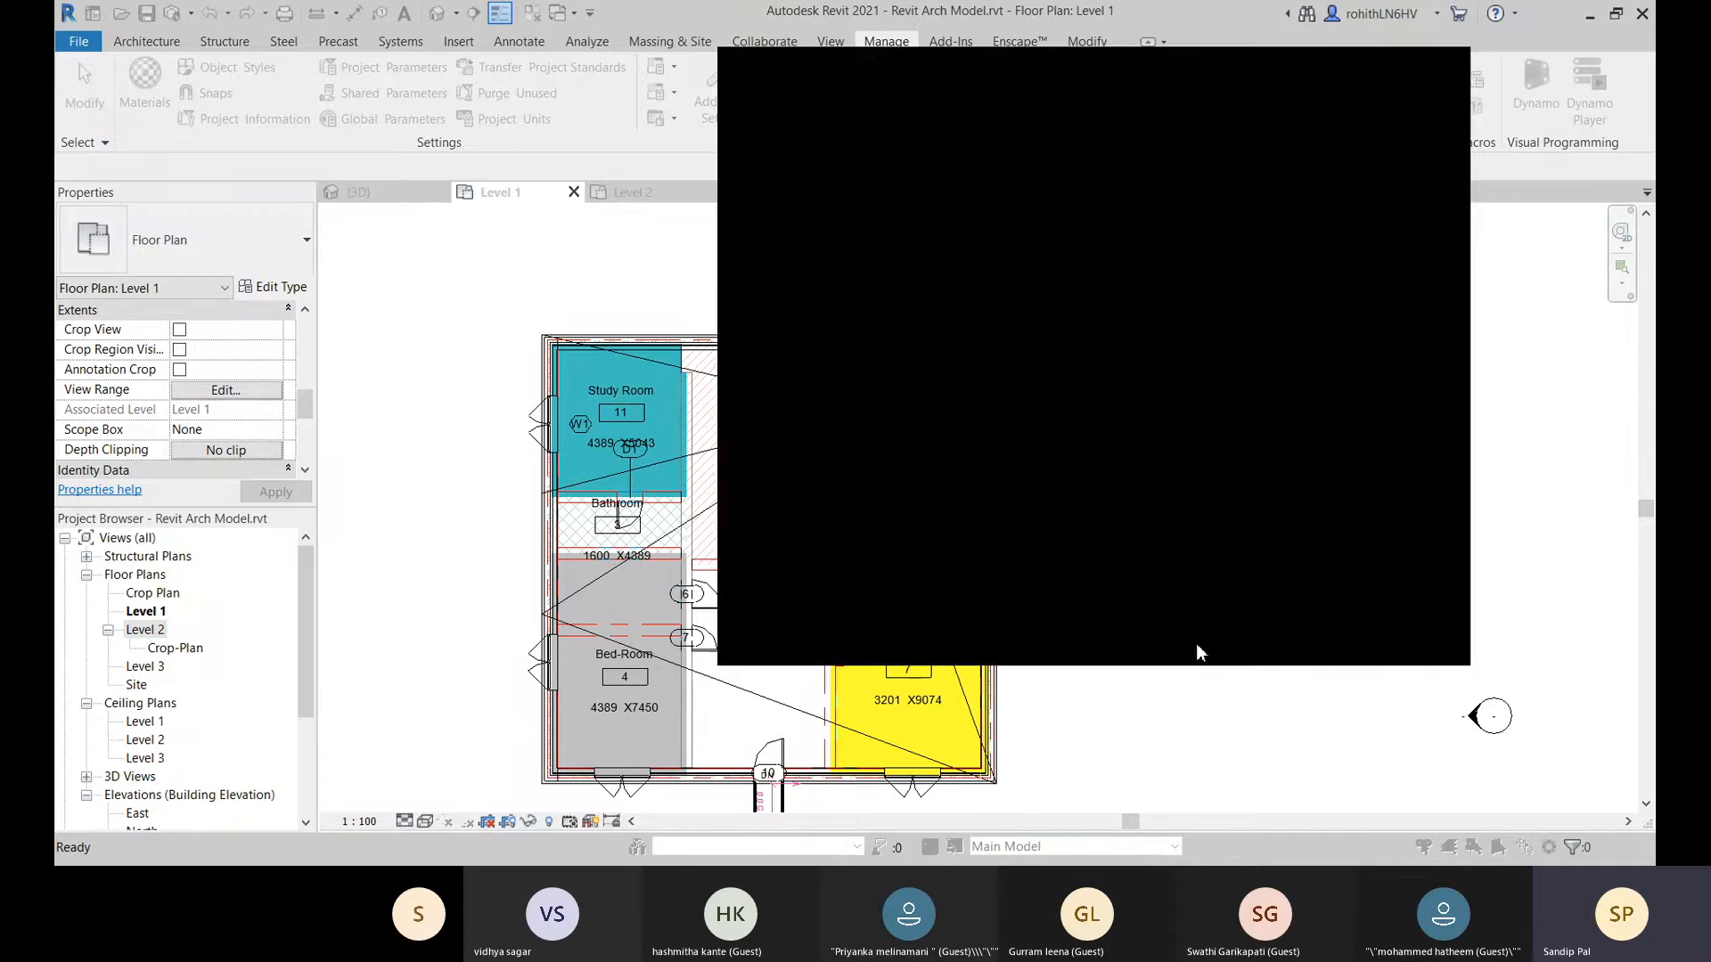
Inspect the overridden wall cut lines around the Study Room and Living Room in the Level 1 plan.
scroll(744, 552, up, 4)
scroll(455, 568, down, 3)
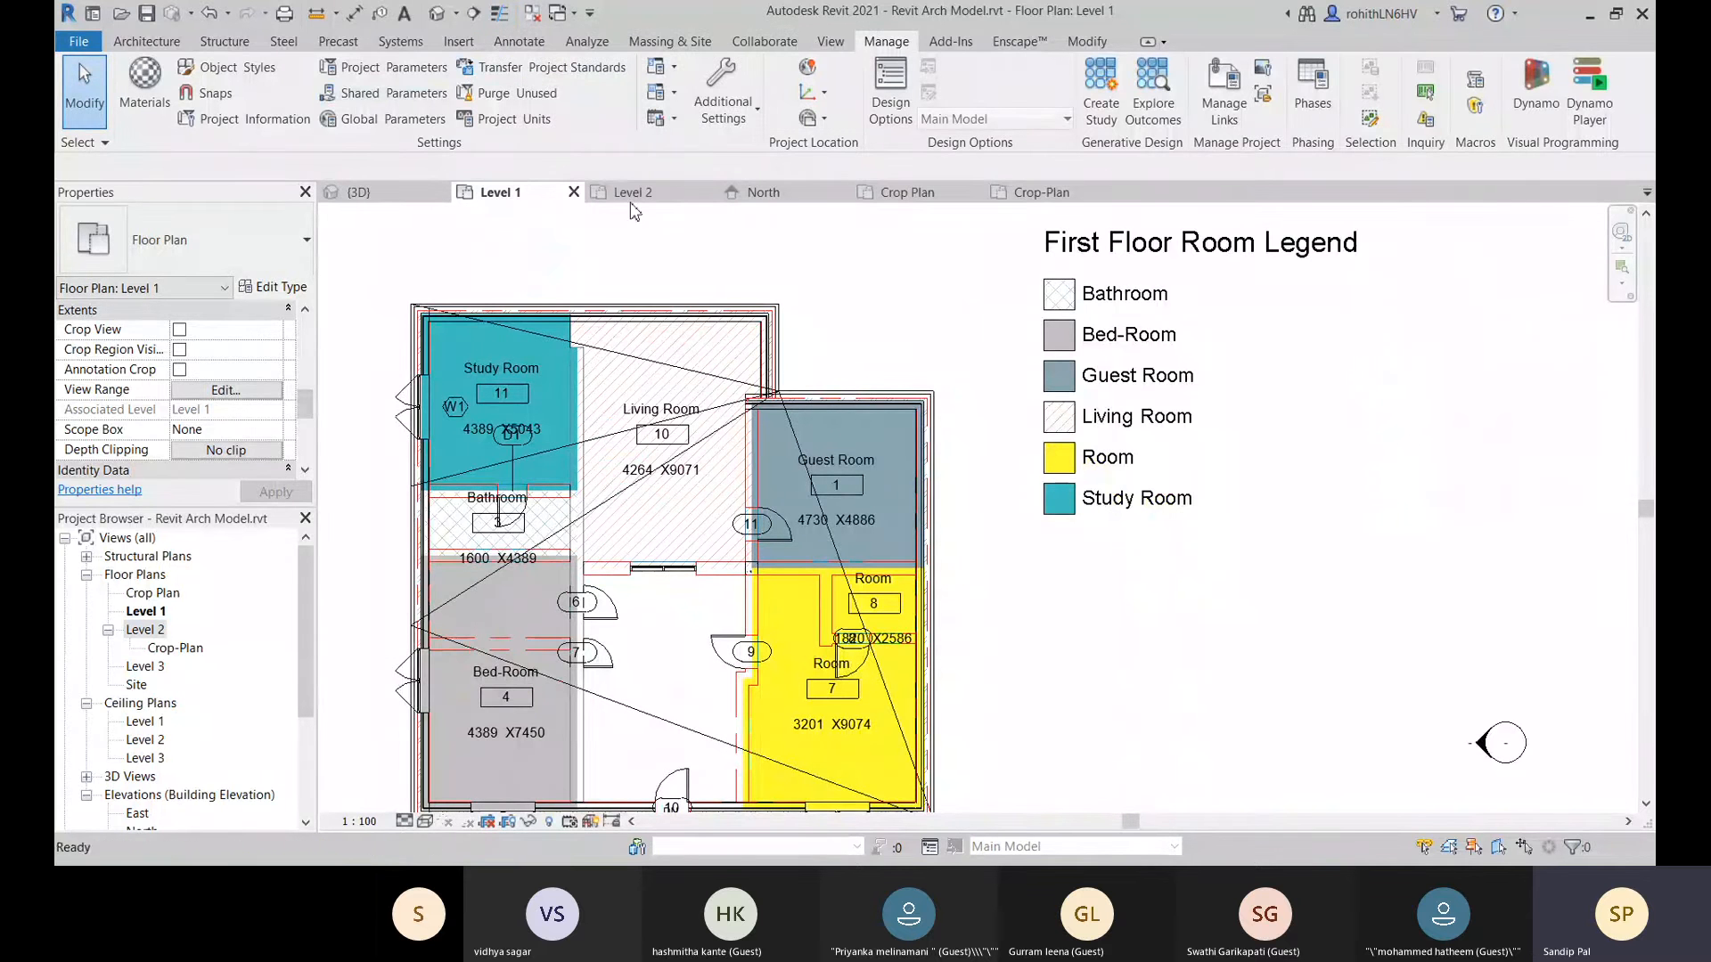
scroll(430, 346, up, 5)
scroll(437, 303, up, 2)
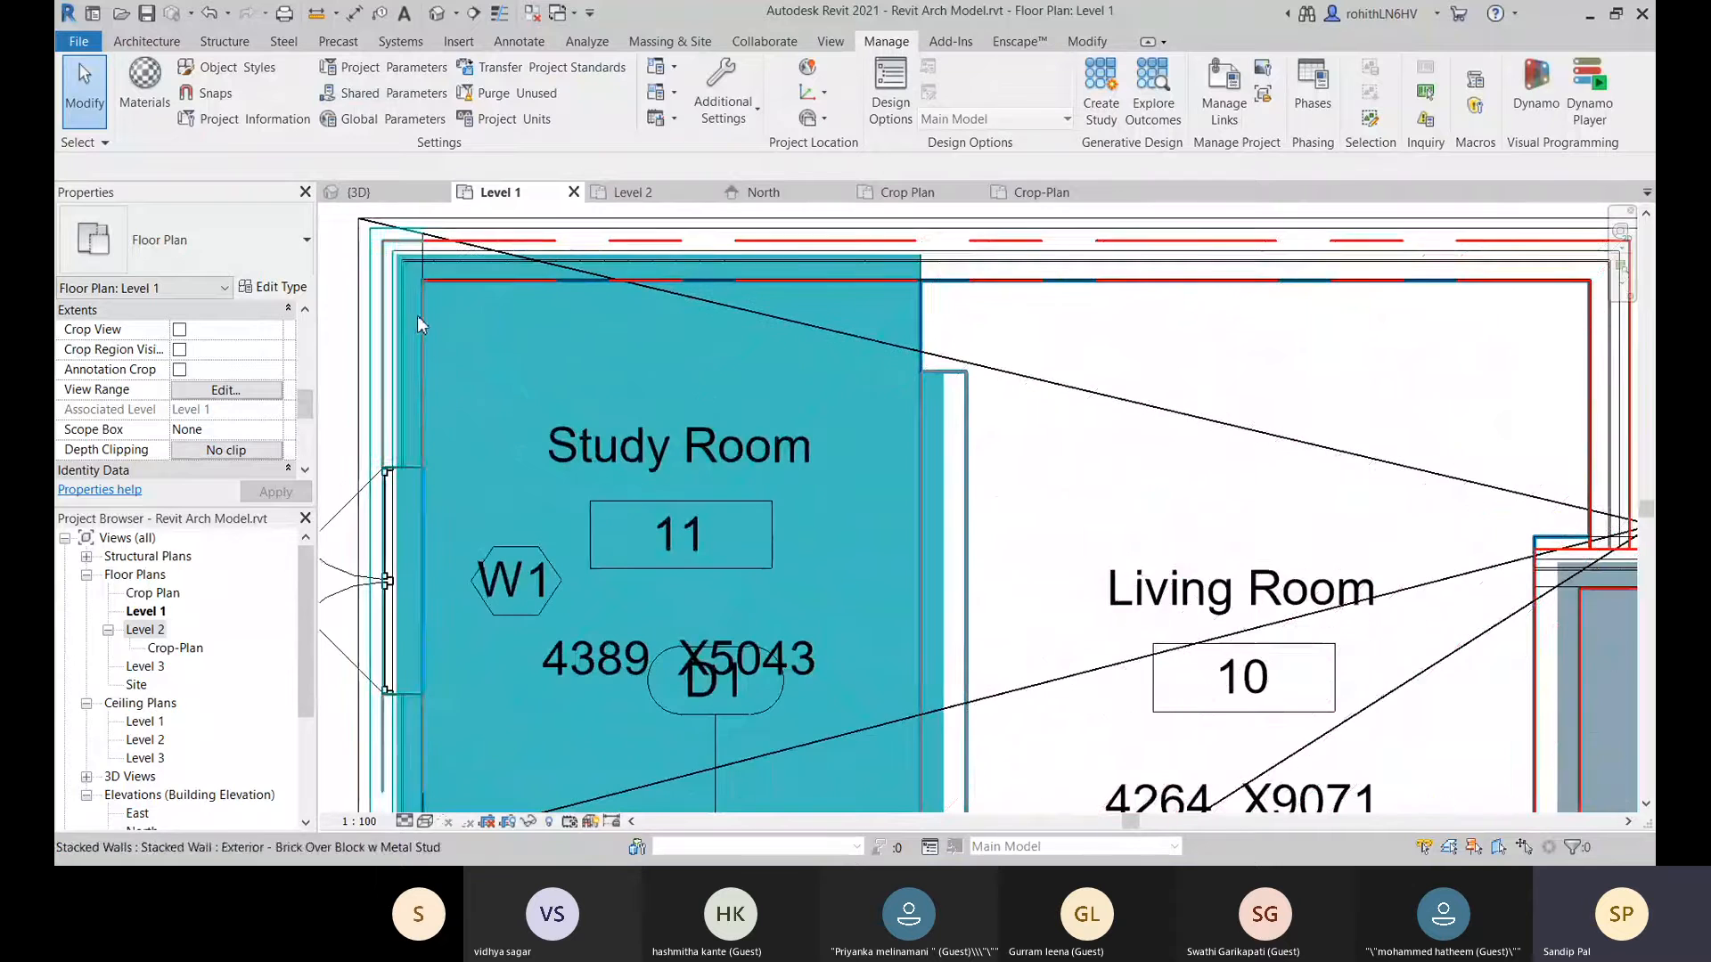
scroll(642, 392, down, 3)
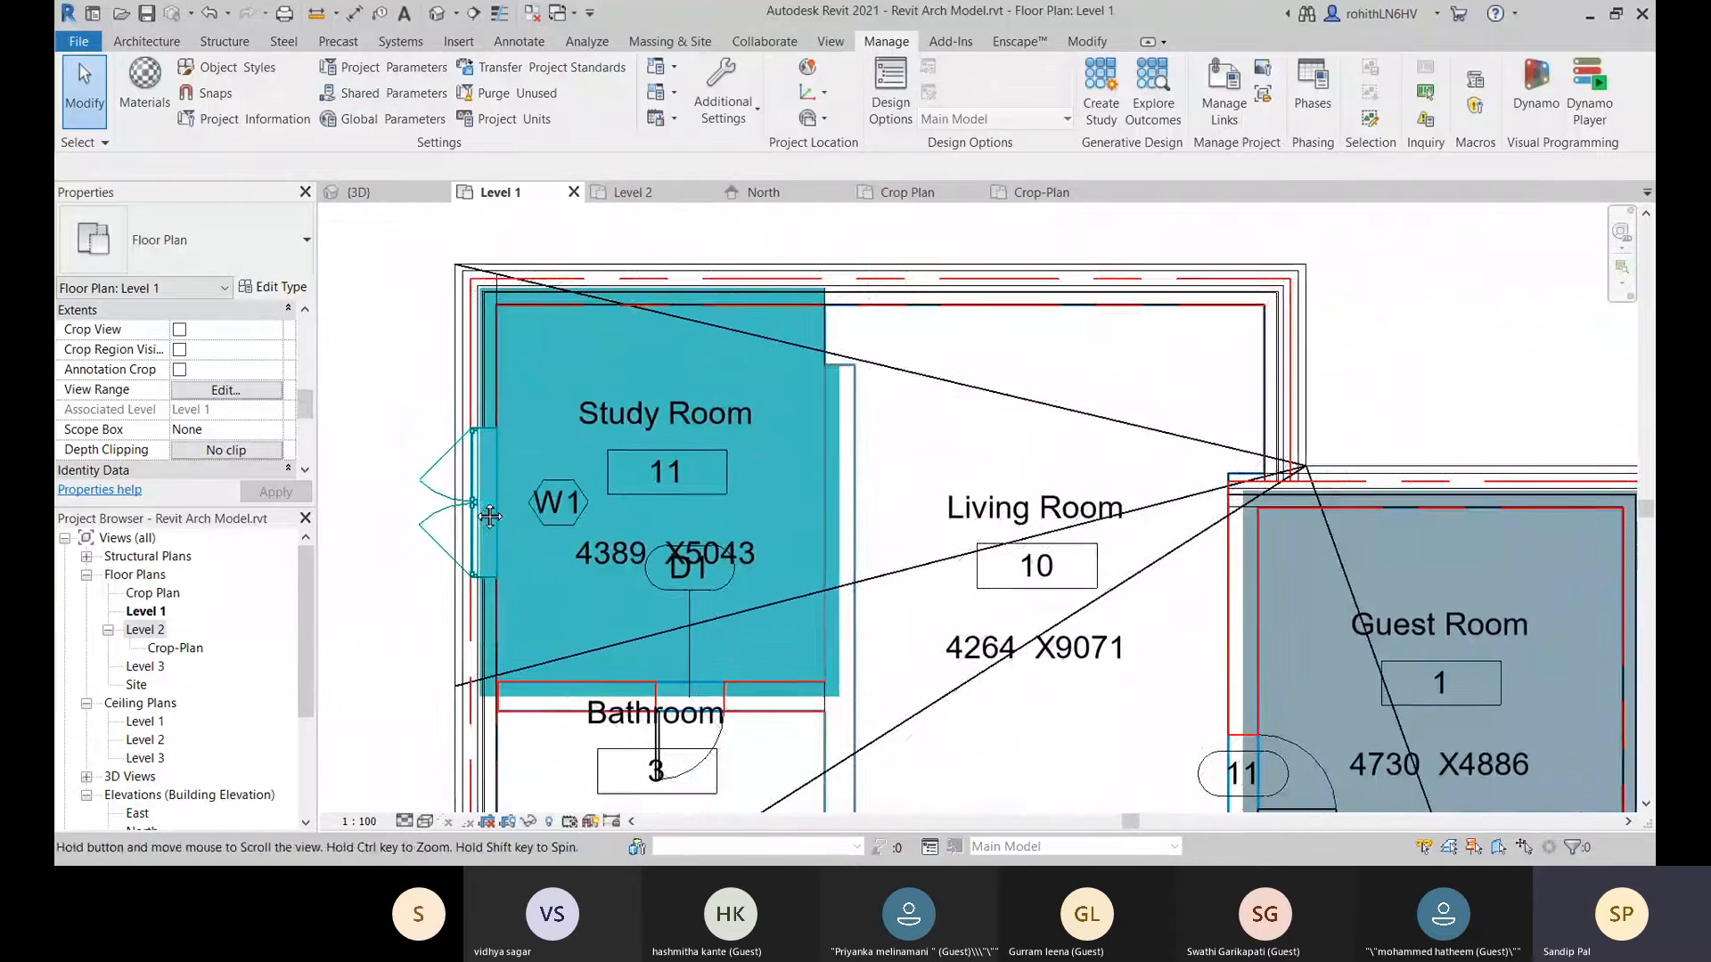
mouse_move(356, 678)
middle_down()
mouse_move(398, 601)
mouse_move(419, 606)
middle_up()
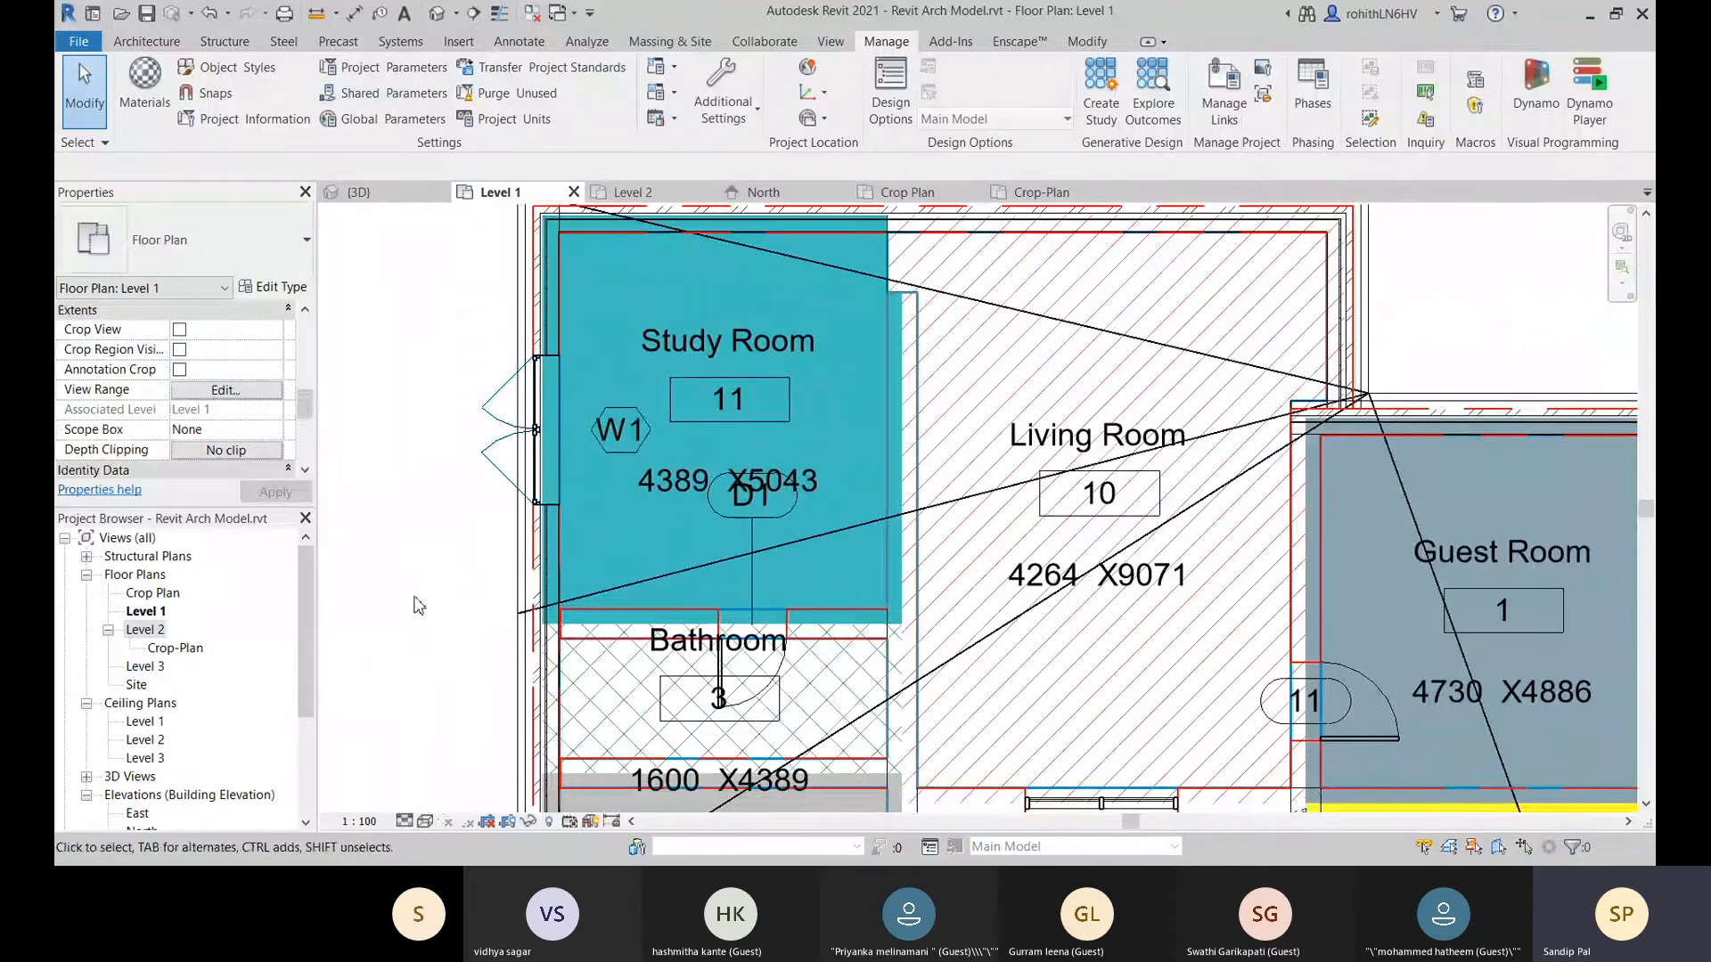
key(v)
key(g)
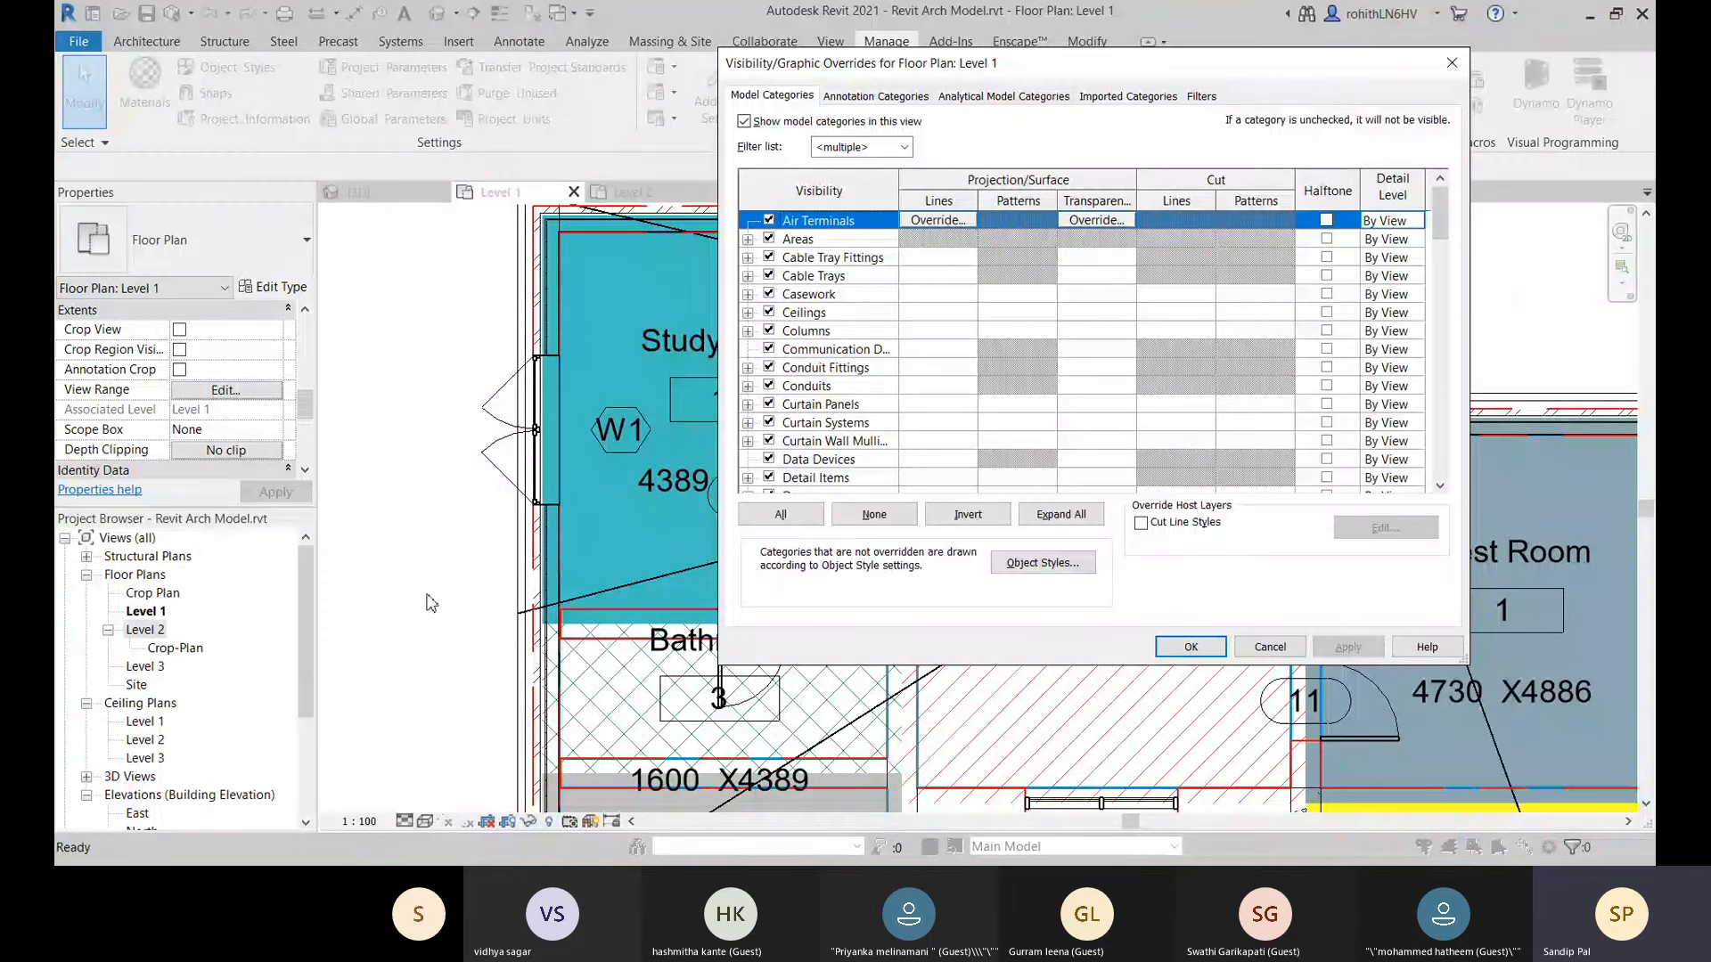
scroll(1453, 261, down, 6)
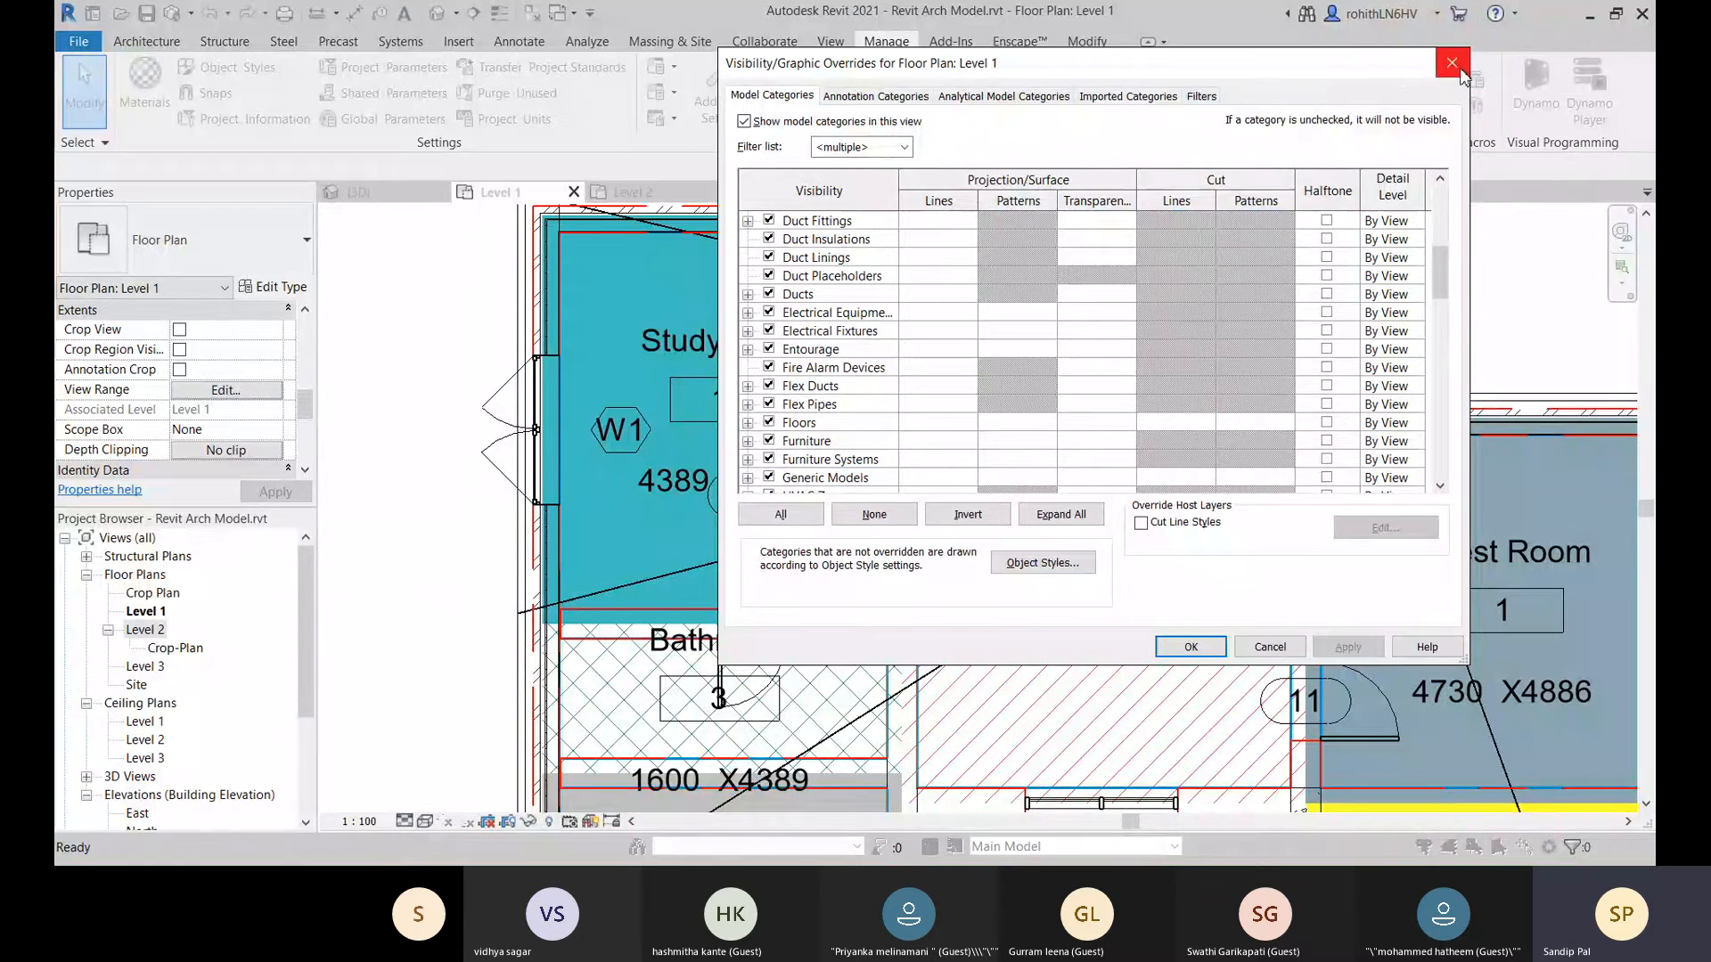
click(1452, 64)
In the 3D view, override the cut lines of the Walls category with the Center line pattern in green.
click(365, 193)
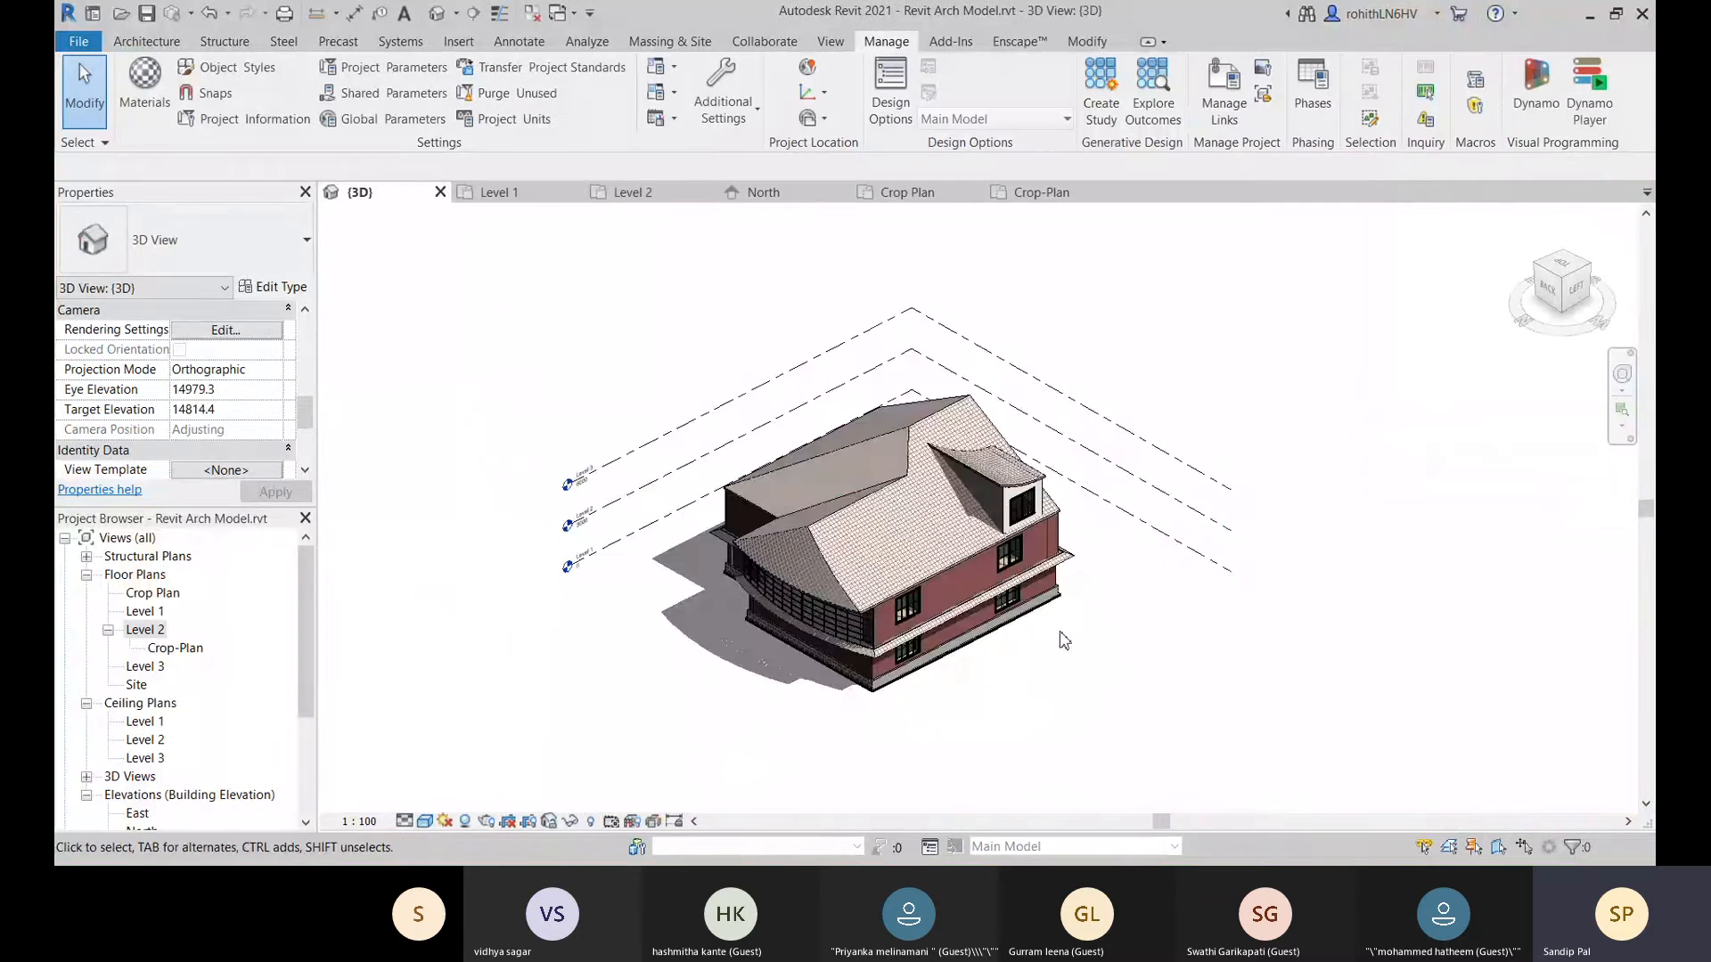
scroll(1000, 657, up, 3)
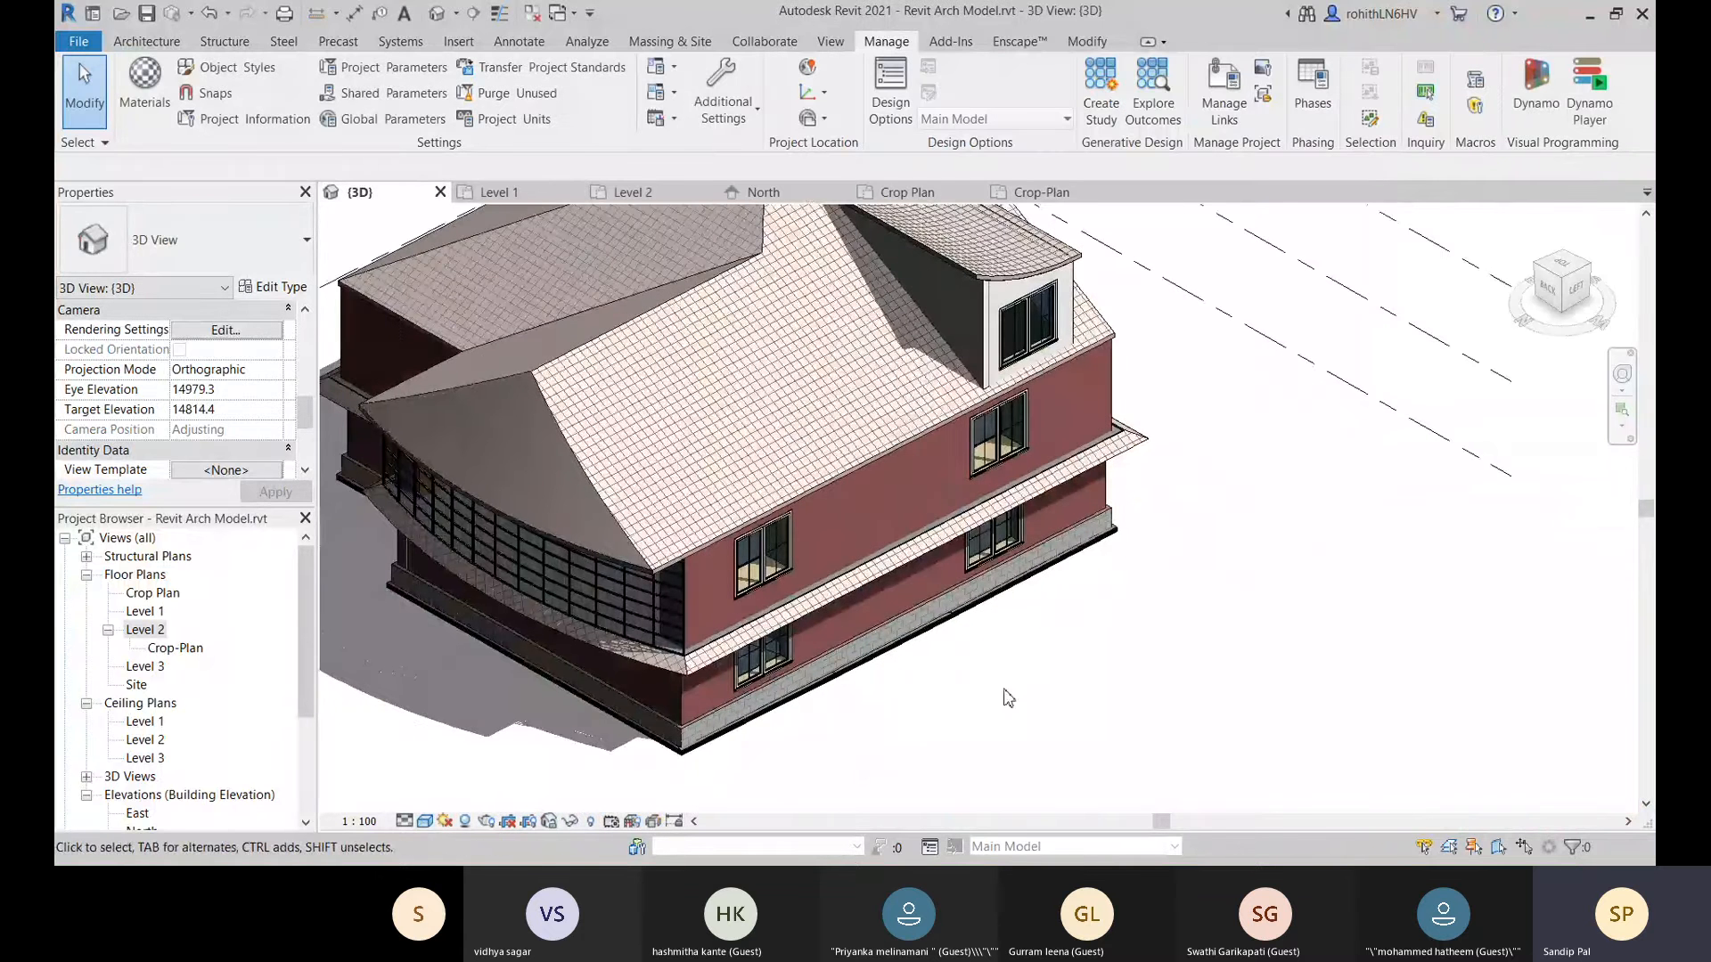
key(v)
key(v)
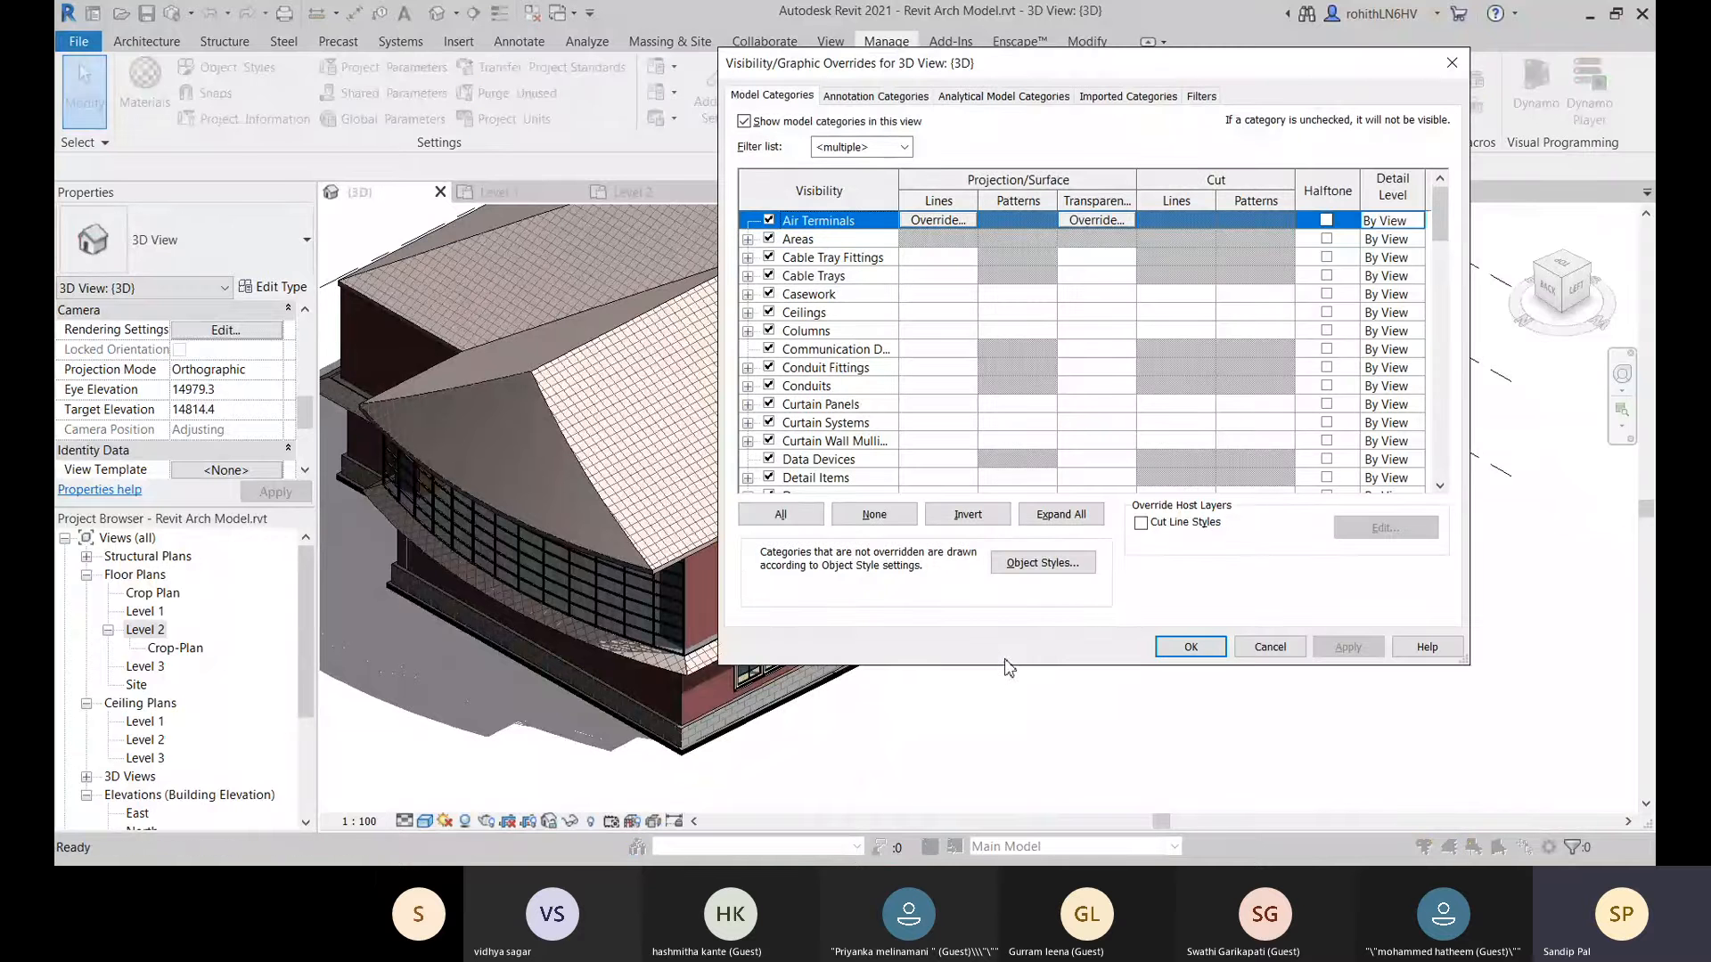
drag(1440, 233, 1451, 464)
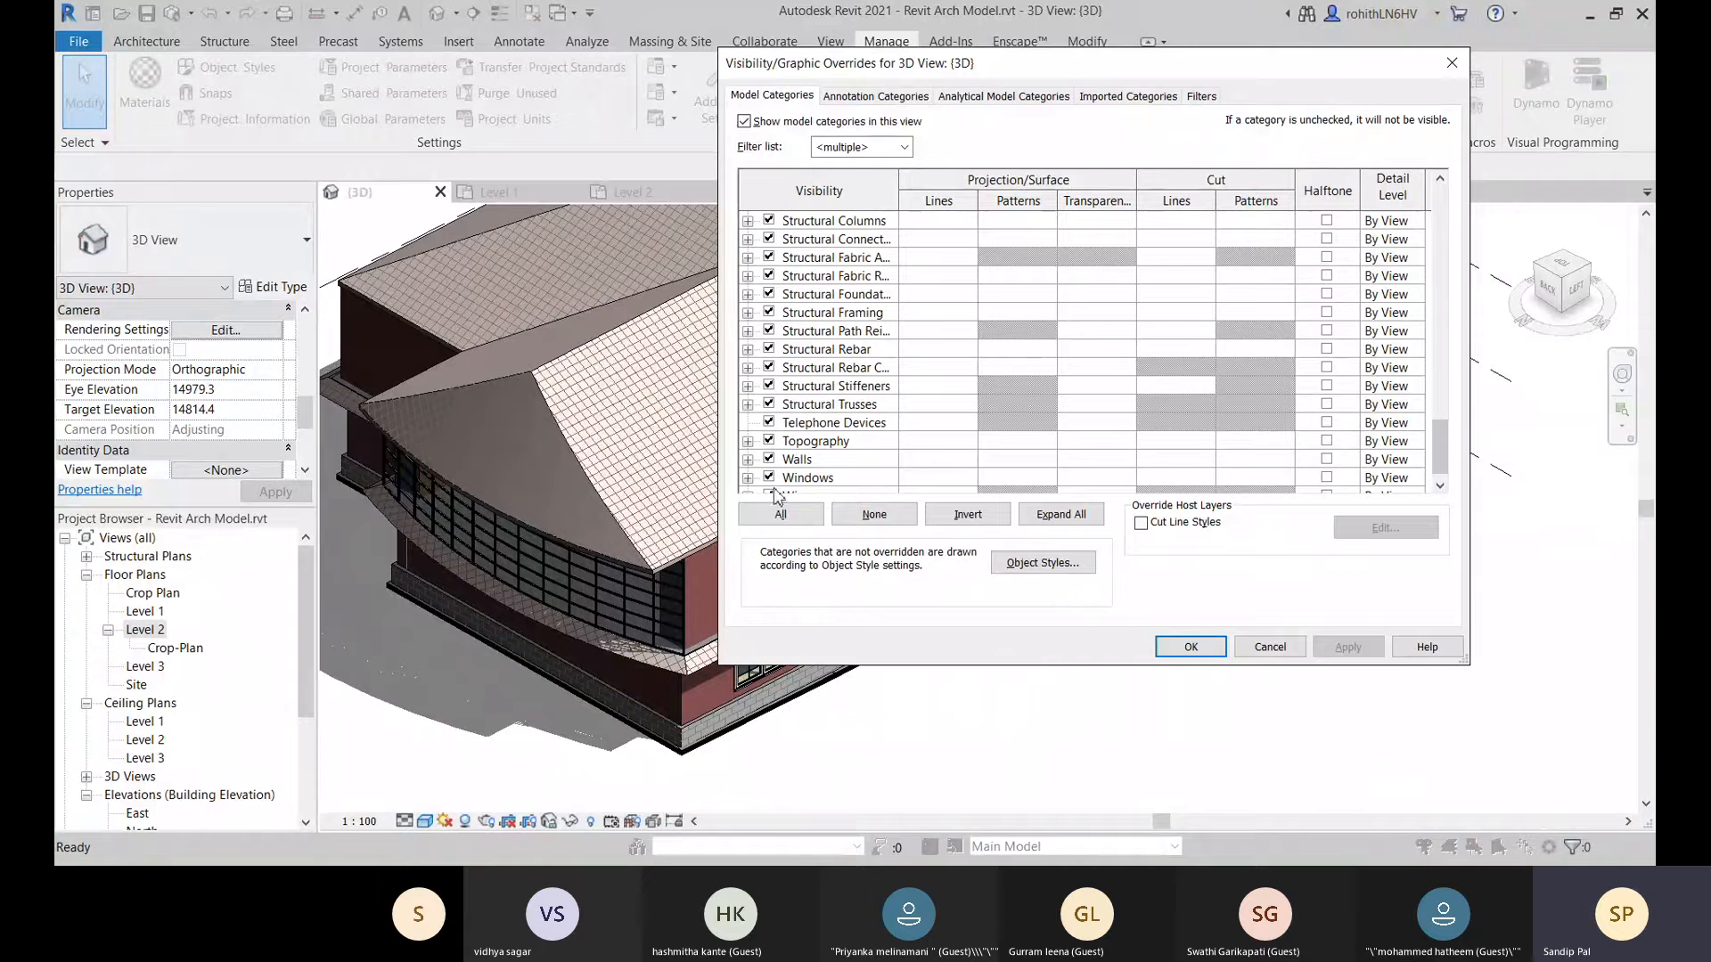
click(957, 460)
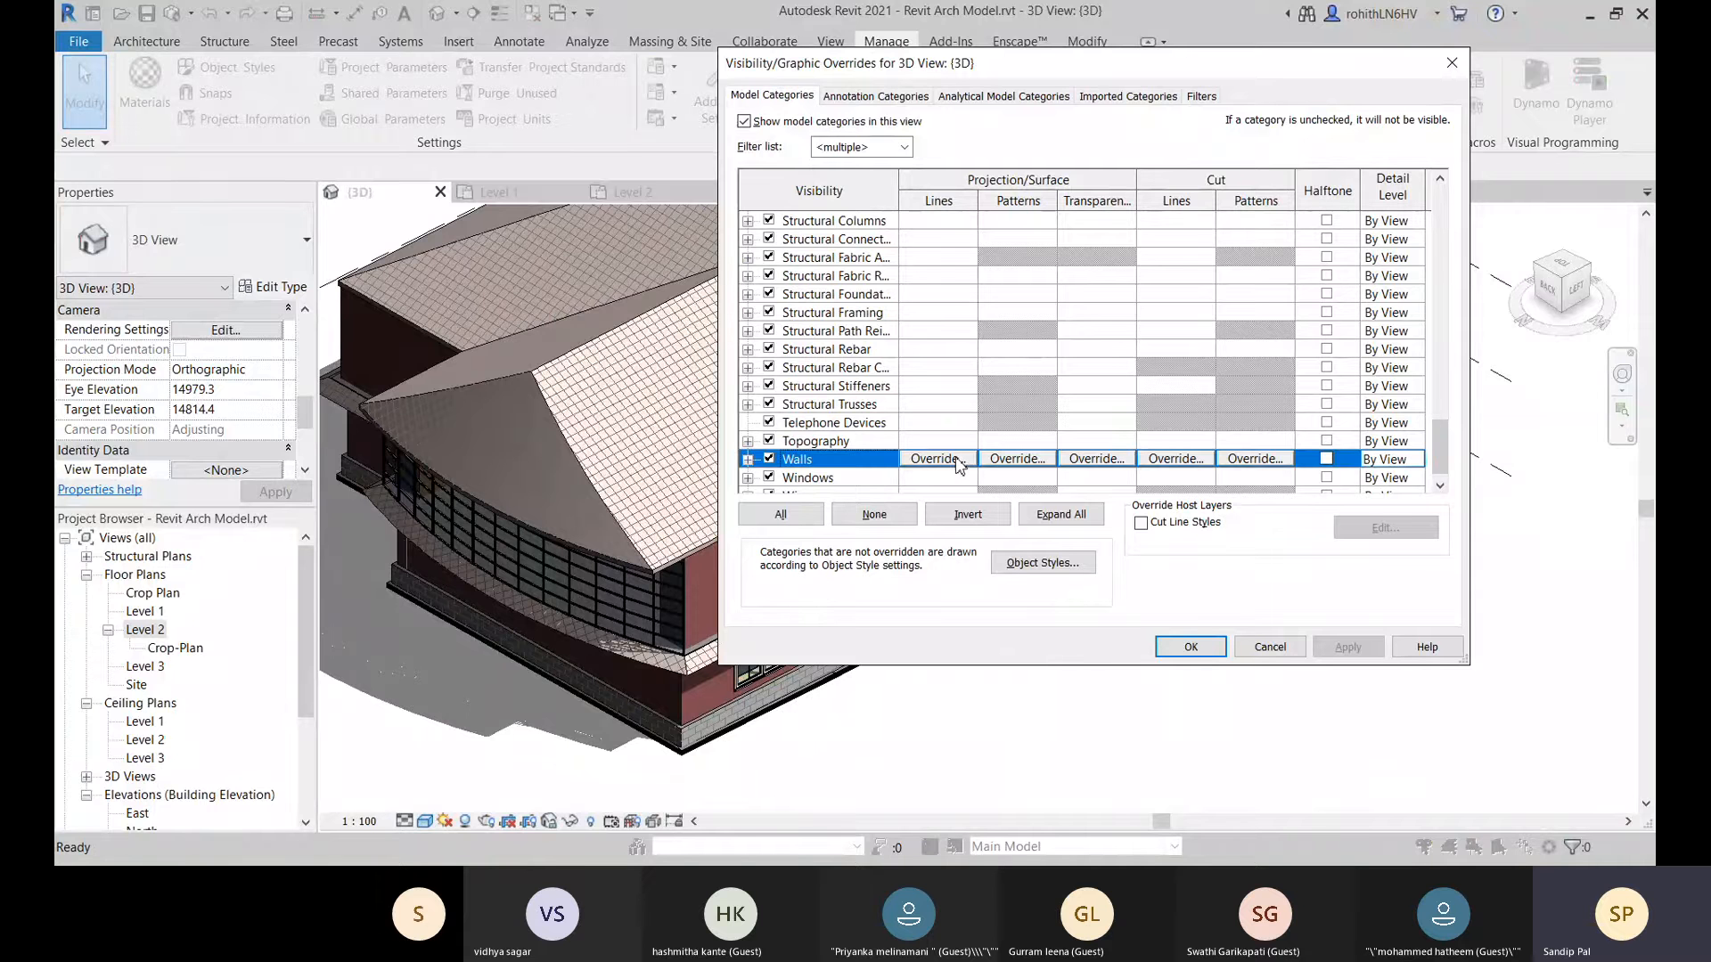
click(1176, 459)
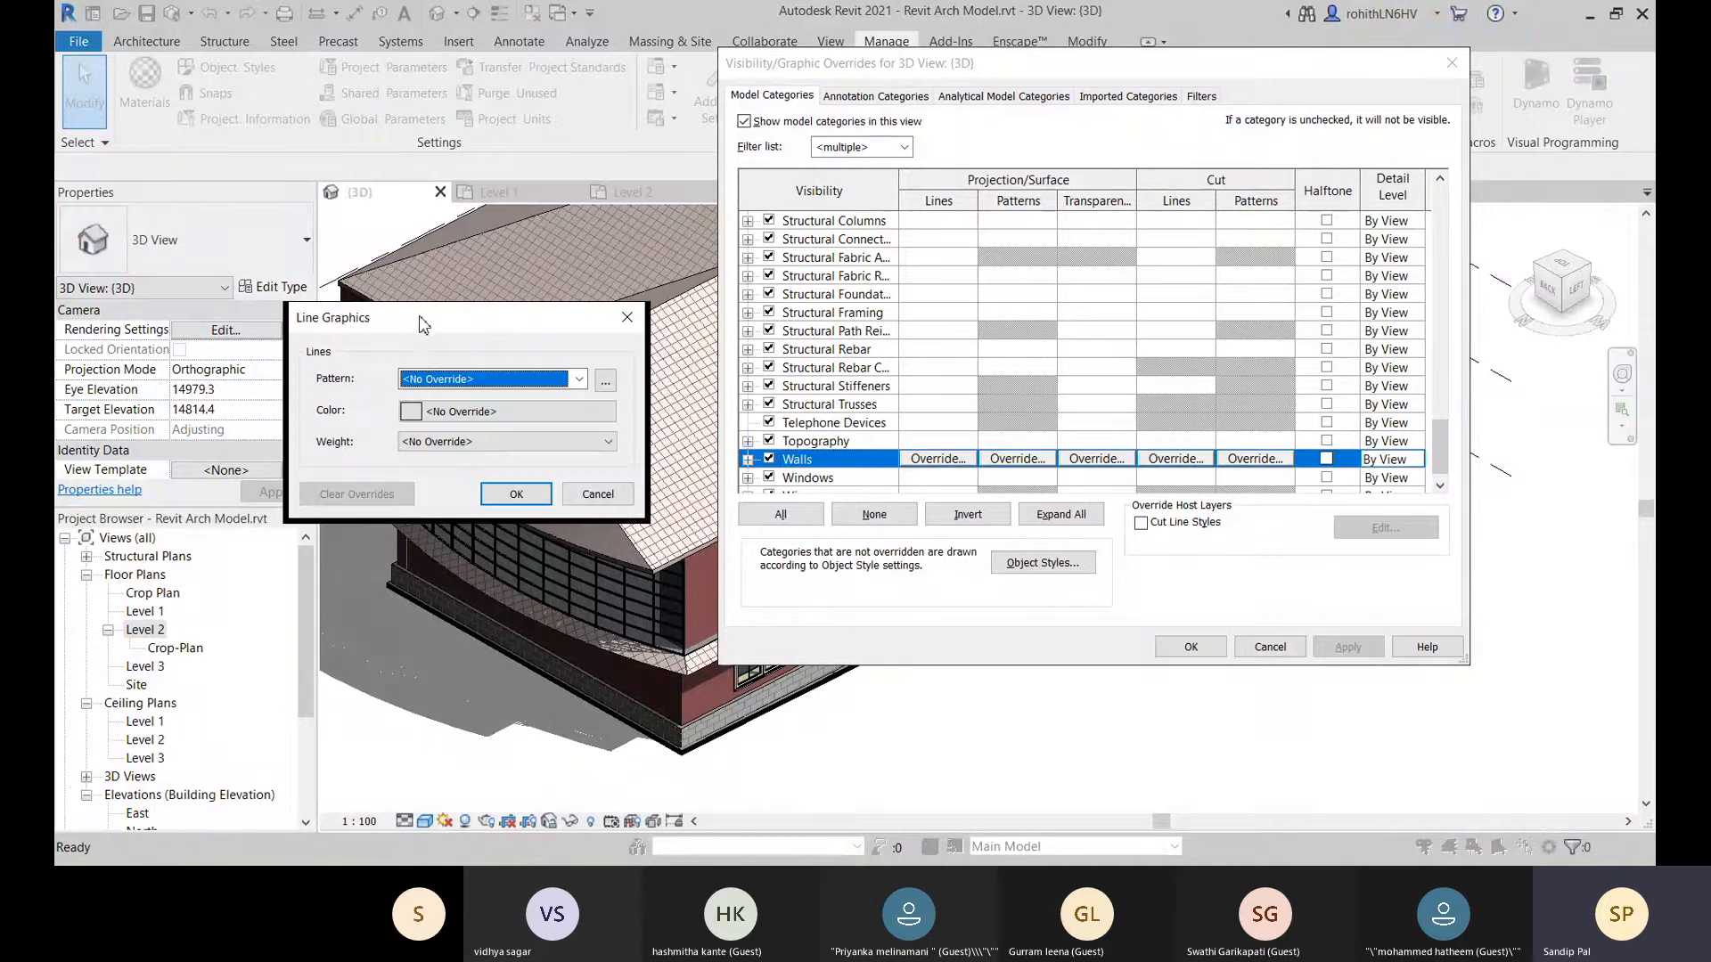
click(579, 379)
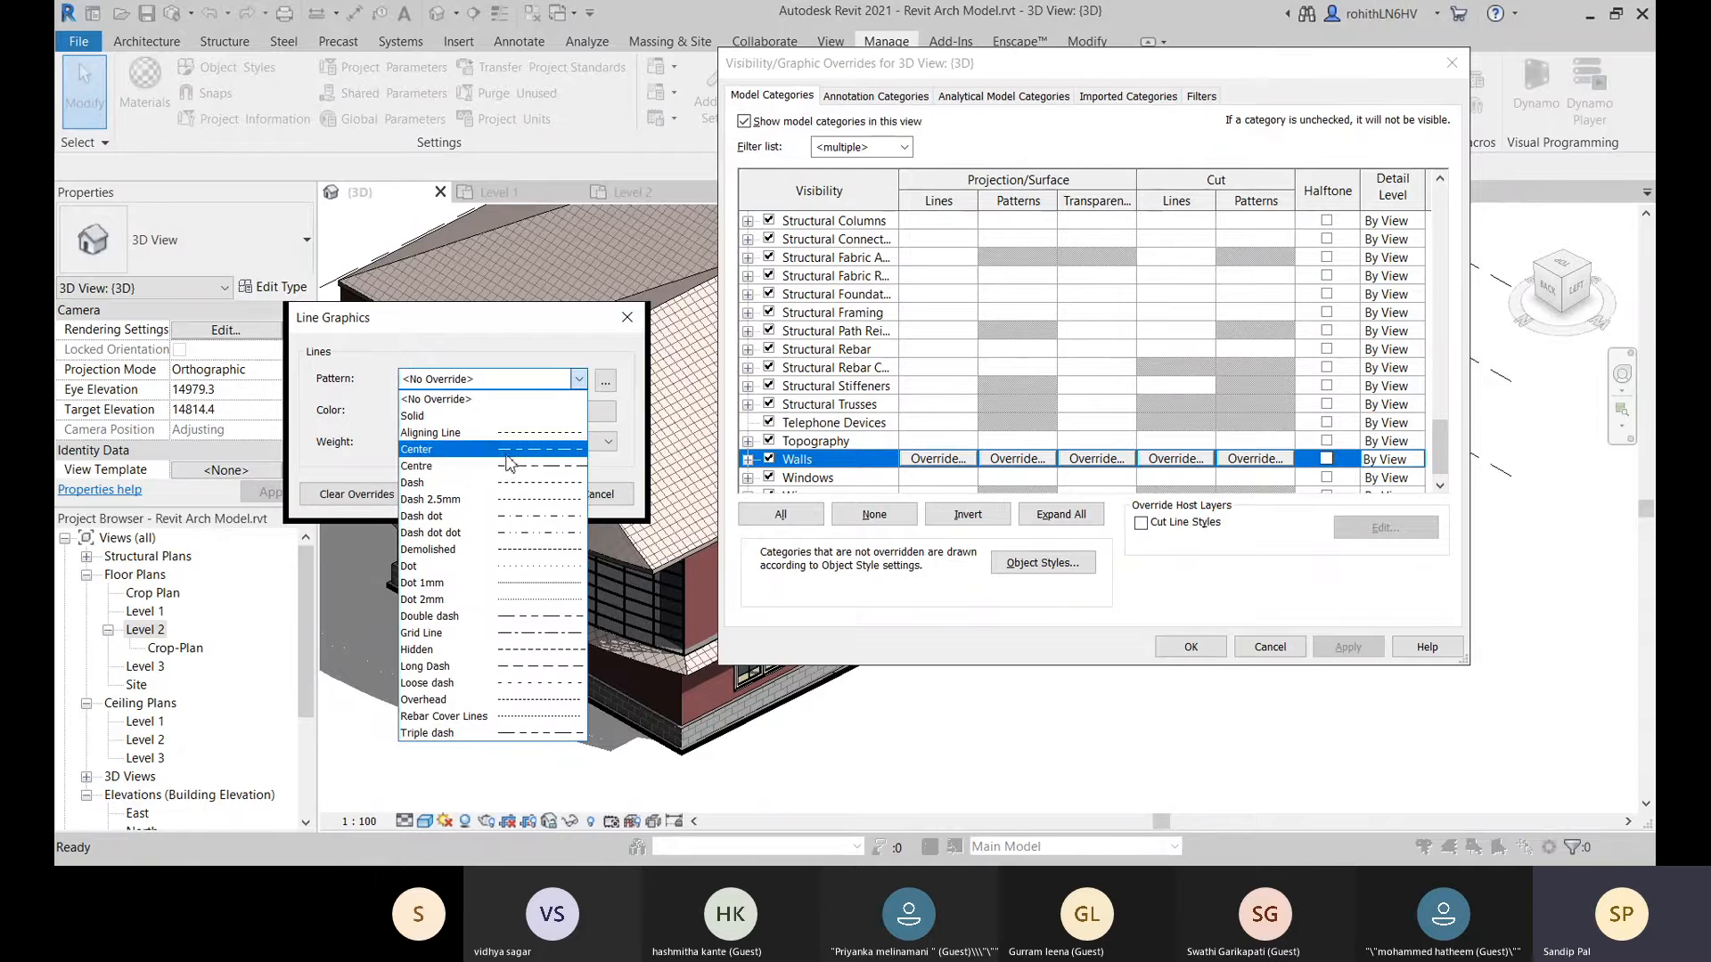
click(505, 451)
click(428, 413)
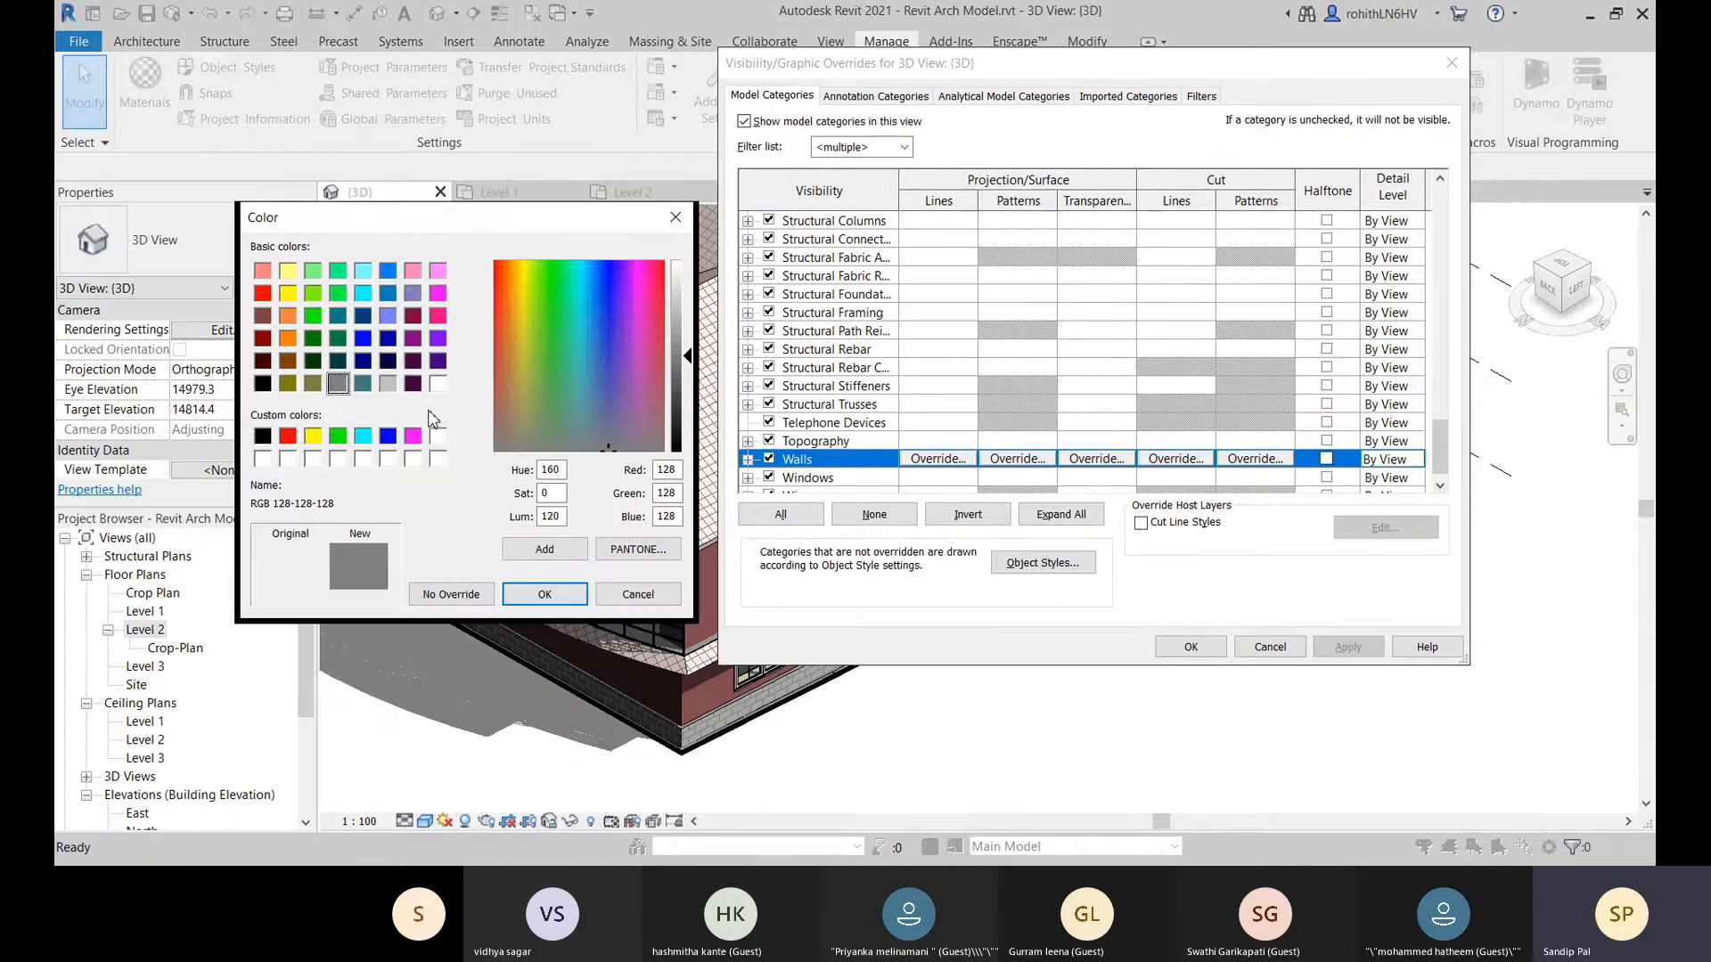
click(313, 318)
click(545, 594)
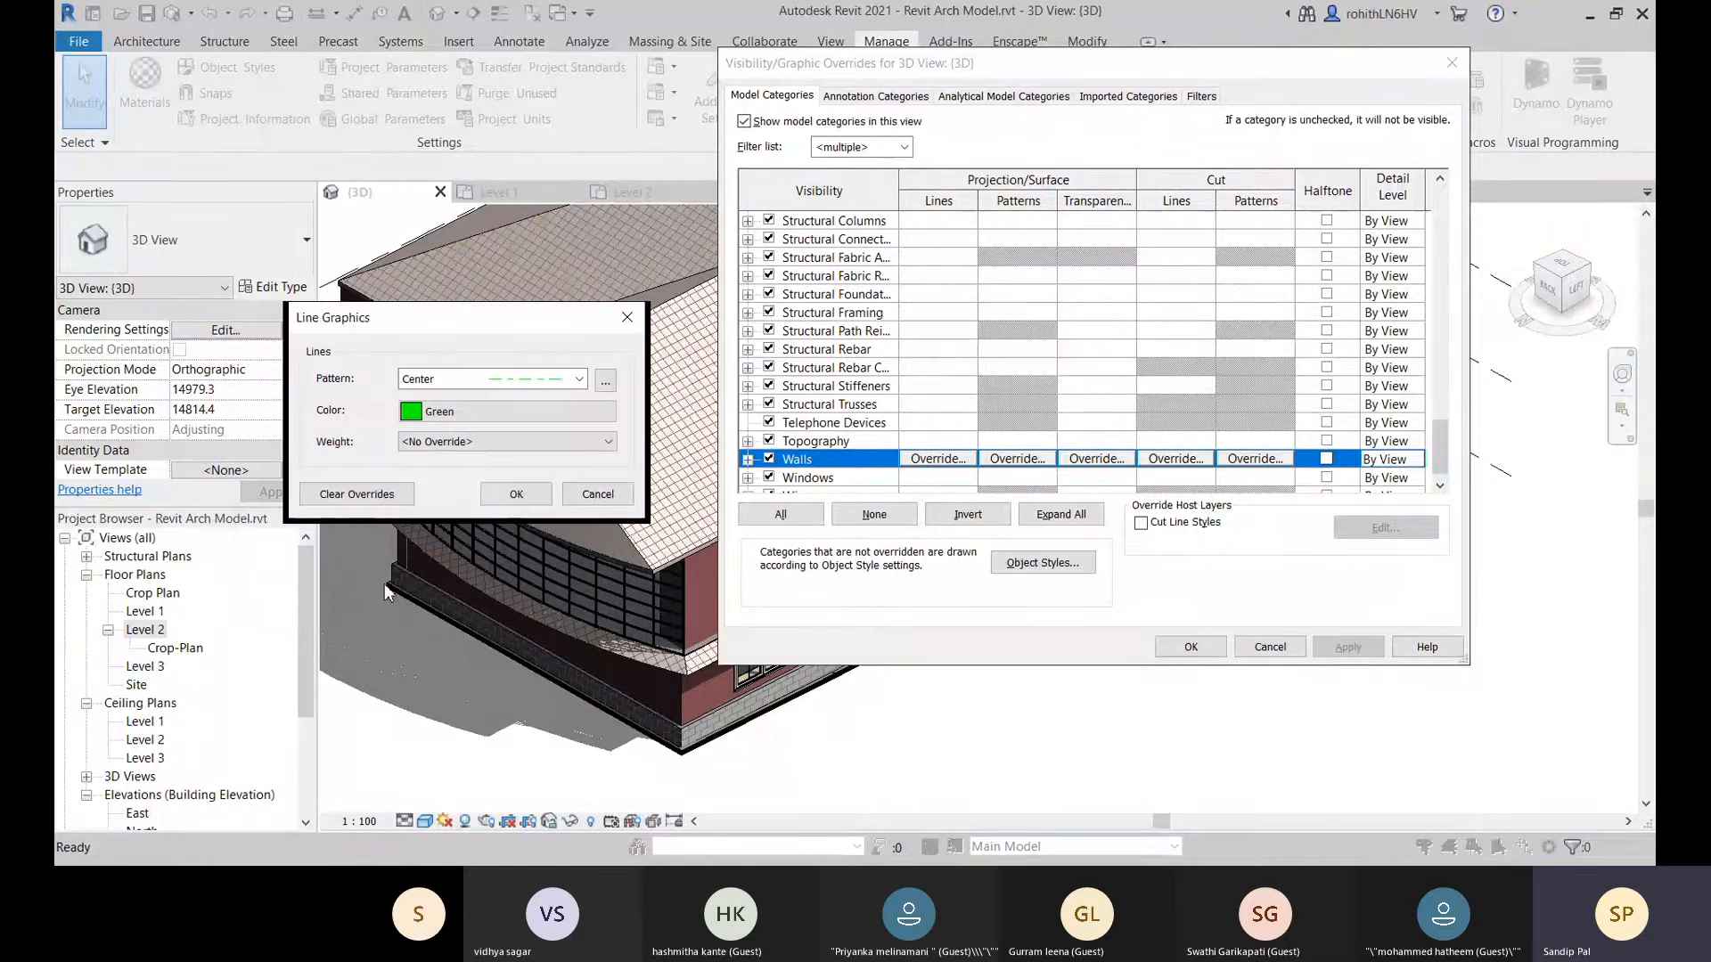
Choose a weight override for the walls' cut lines and apply the graphic overrides to the 3D view.
click(507, 441)
click(447, 523)
click(516, 494)
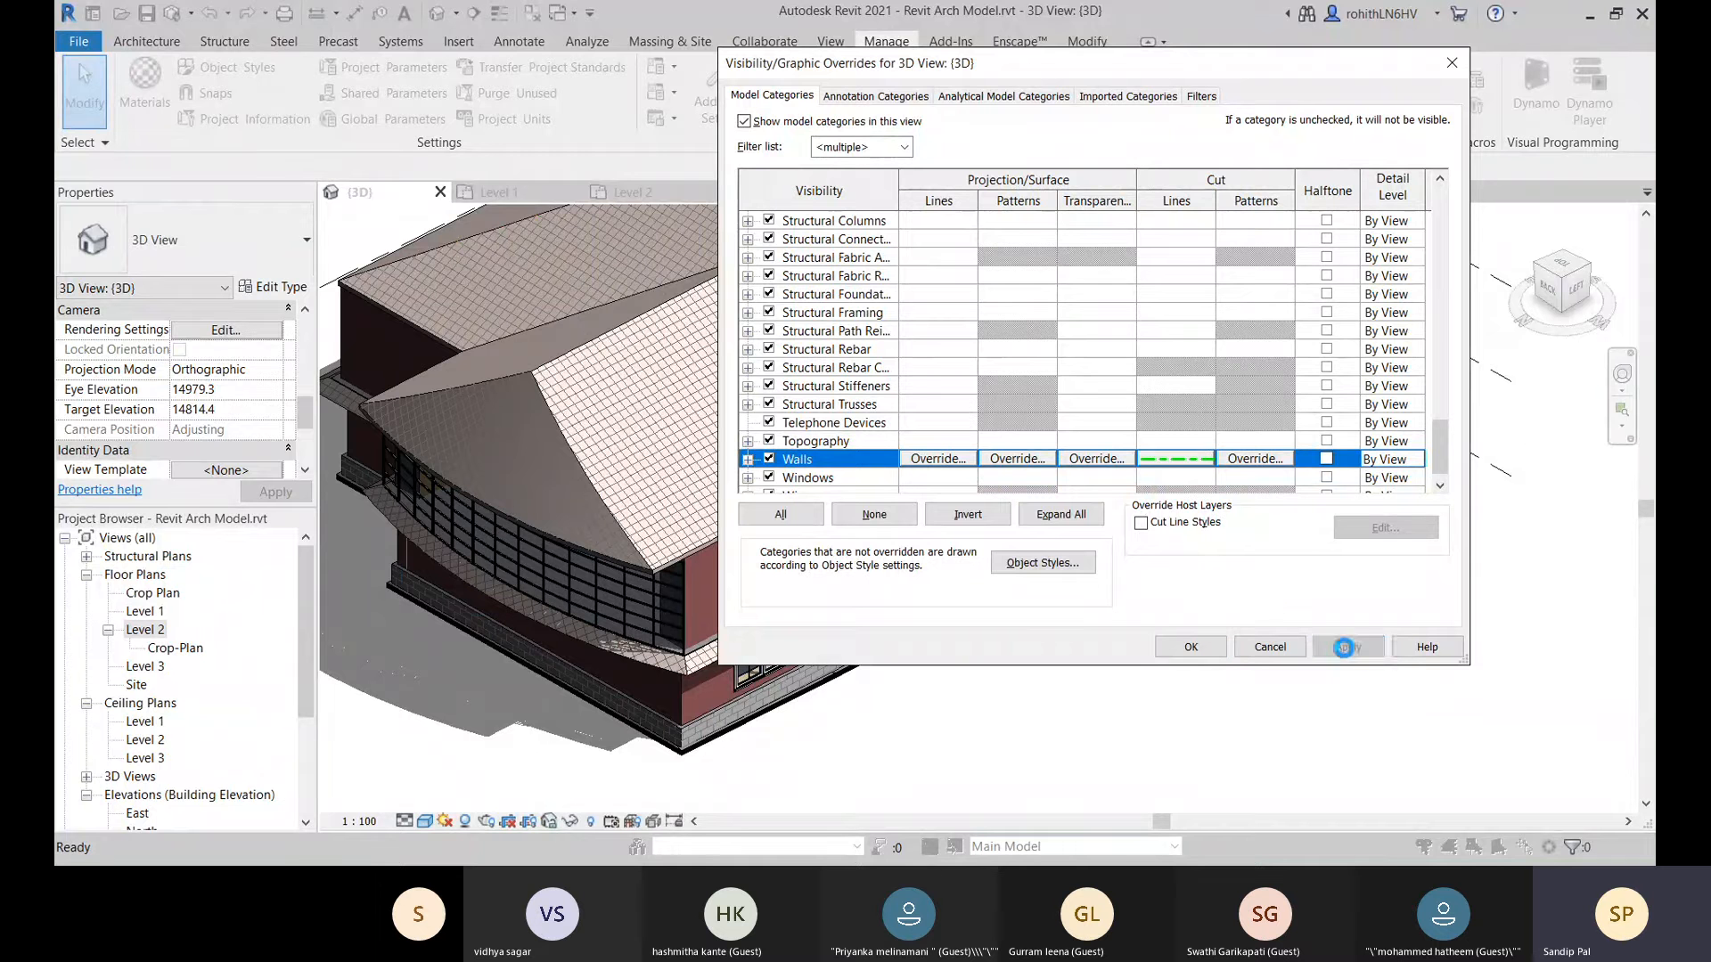
click(1347, 647)
click(1191, 647)
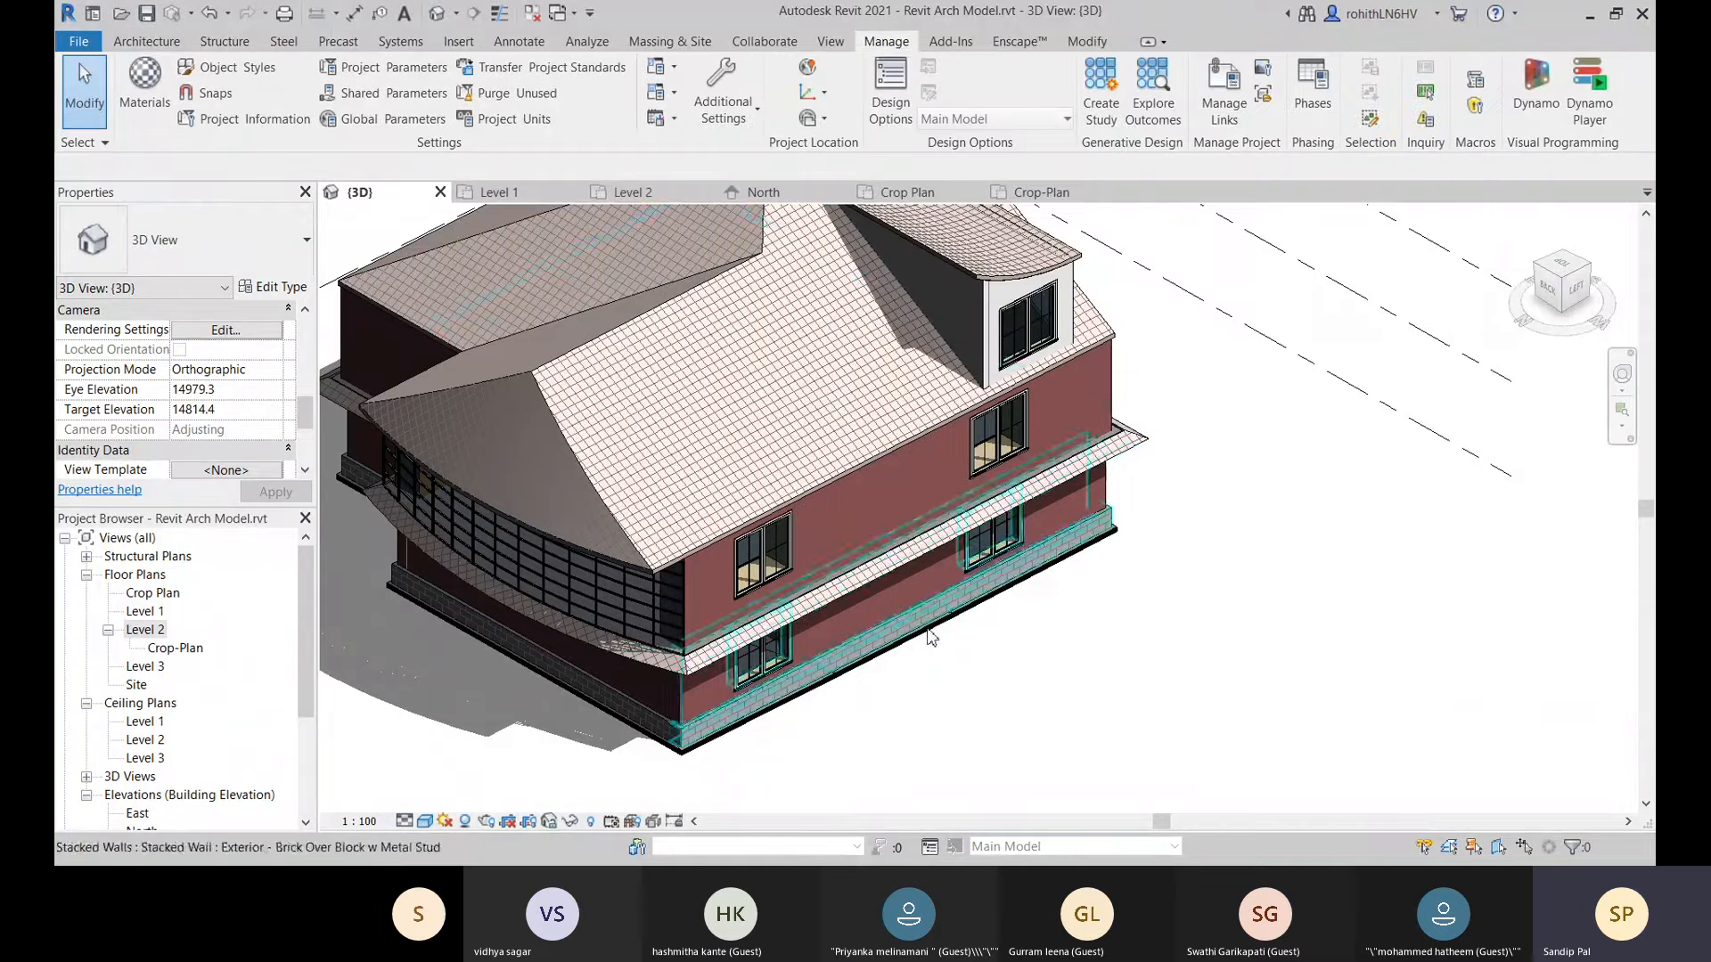
Clear the line graphics override on the cut lines of the Walls category for the 3D view.
scroll(1275, 696, up, 5)
middle_drag(1012, 697, 1057, 848)
scroll(722, 553, down, 2)
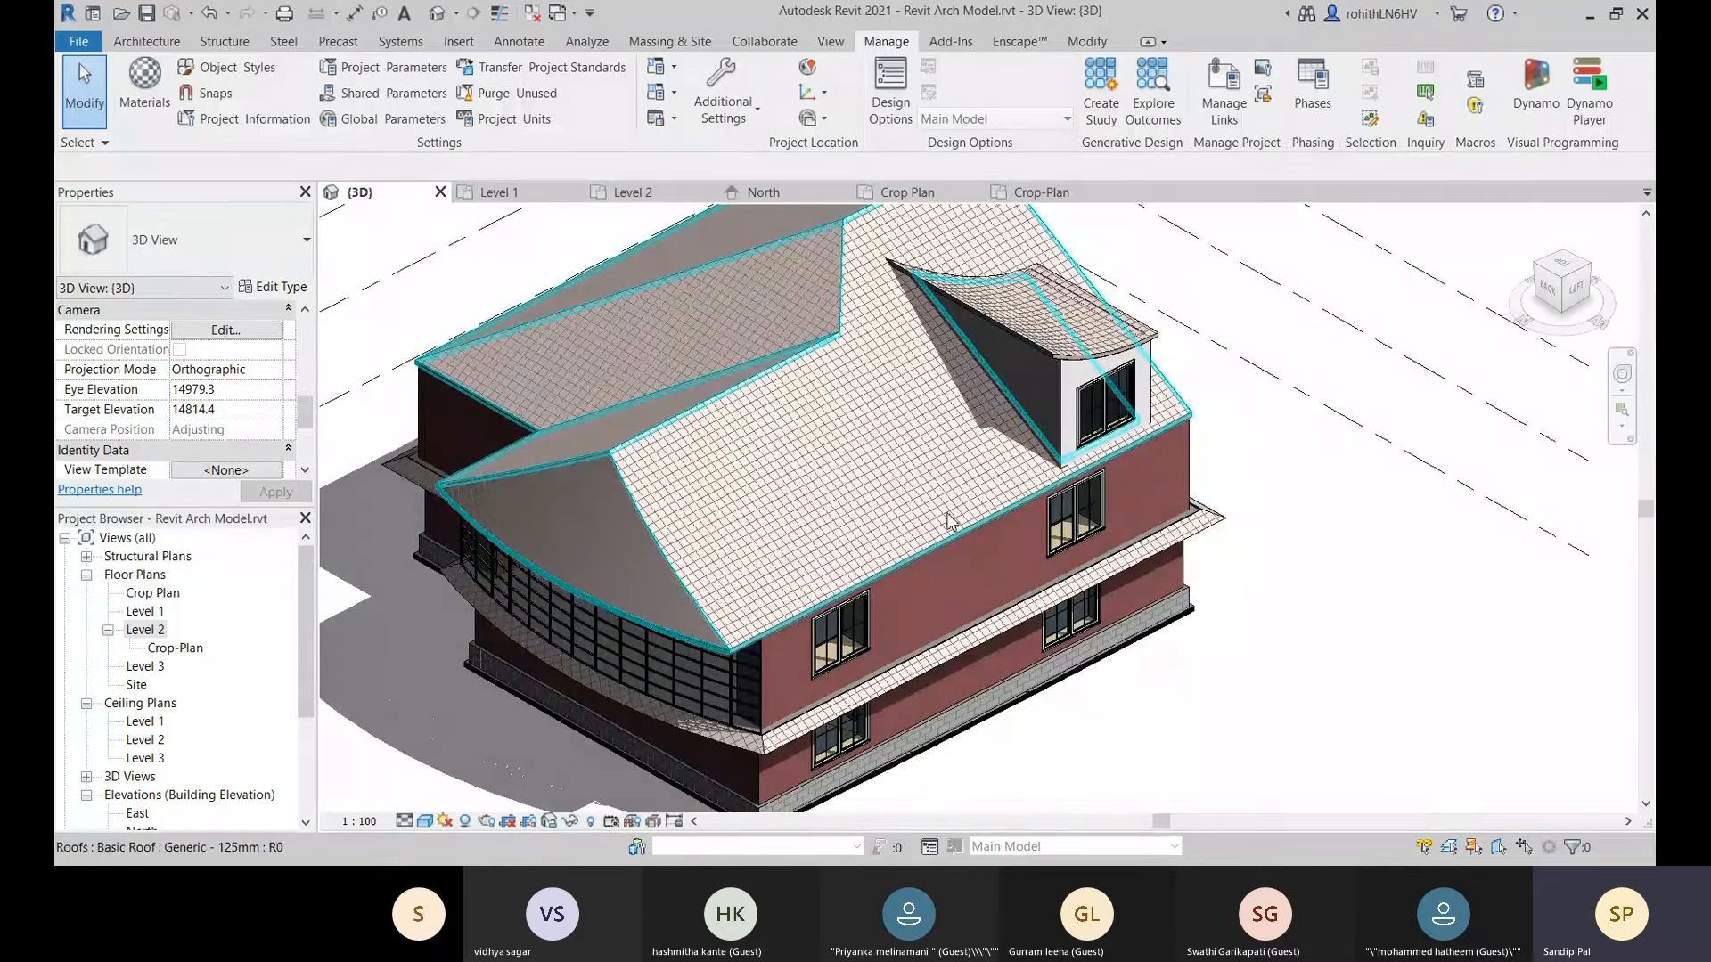
key(v)
key(g)
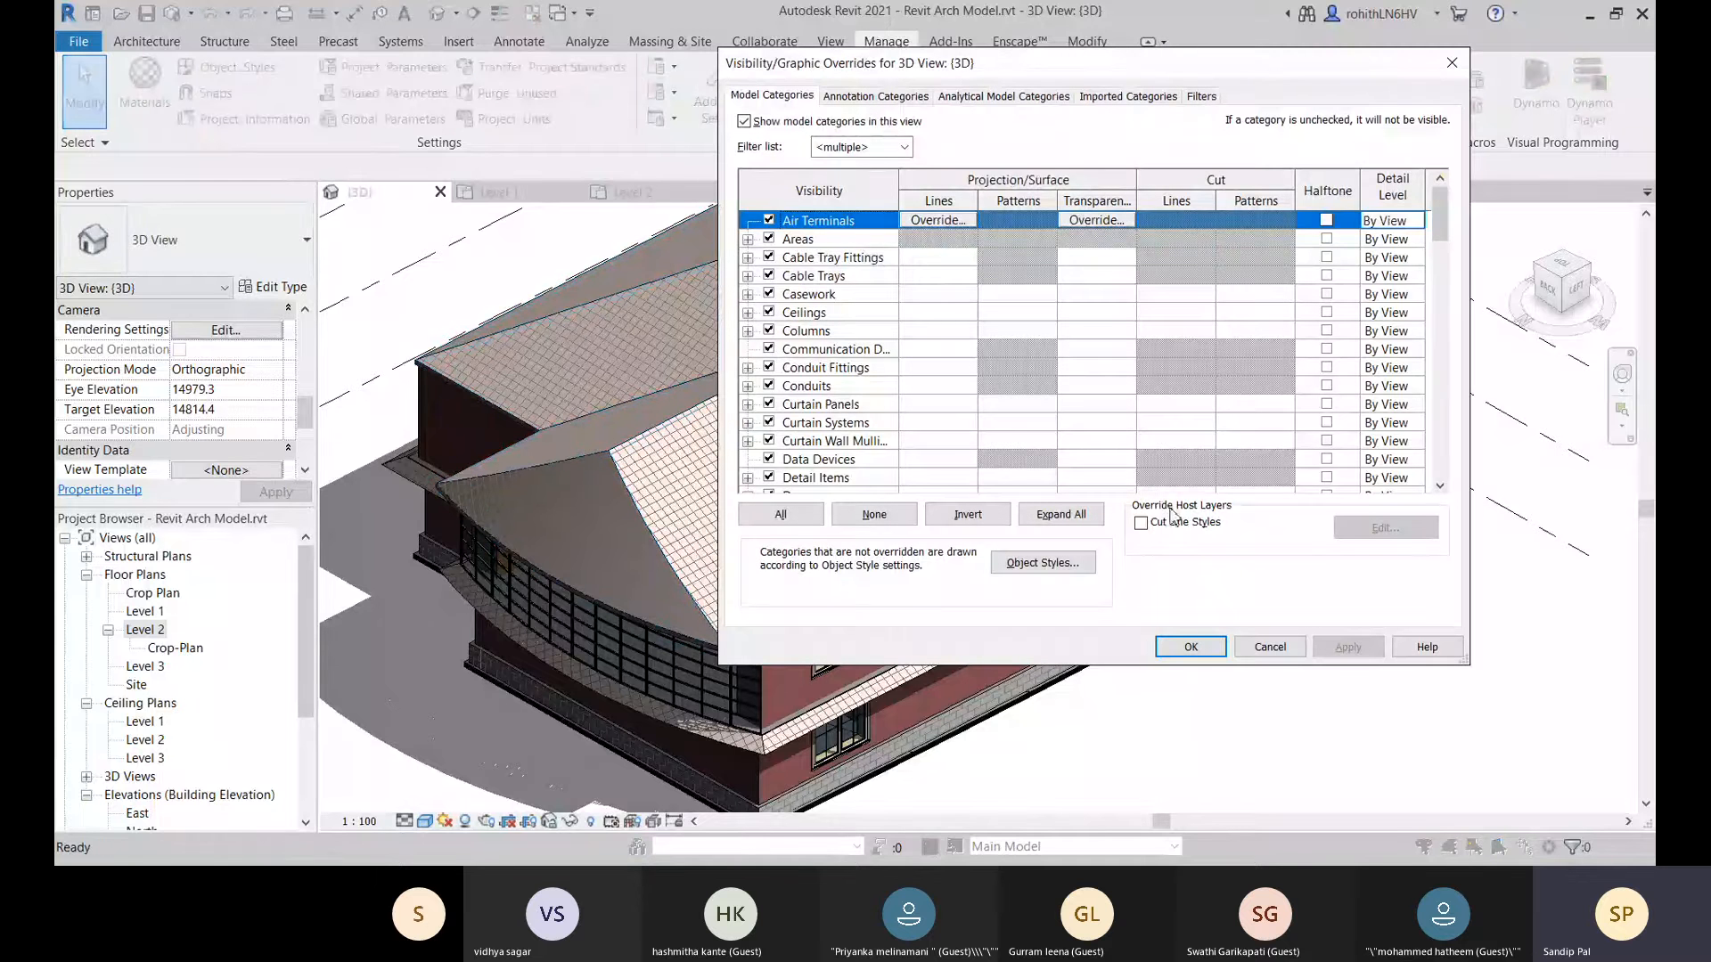
scroll(1150, 441, down, 5)
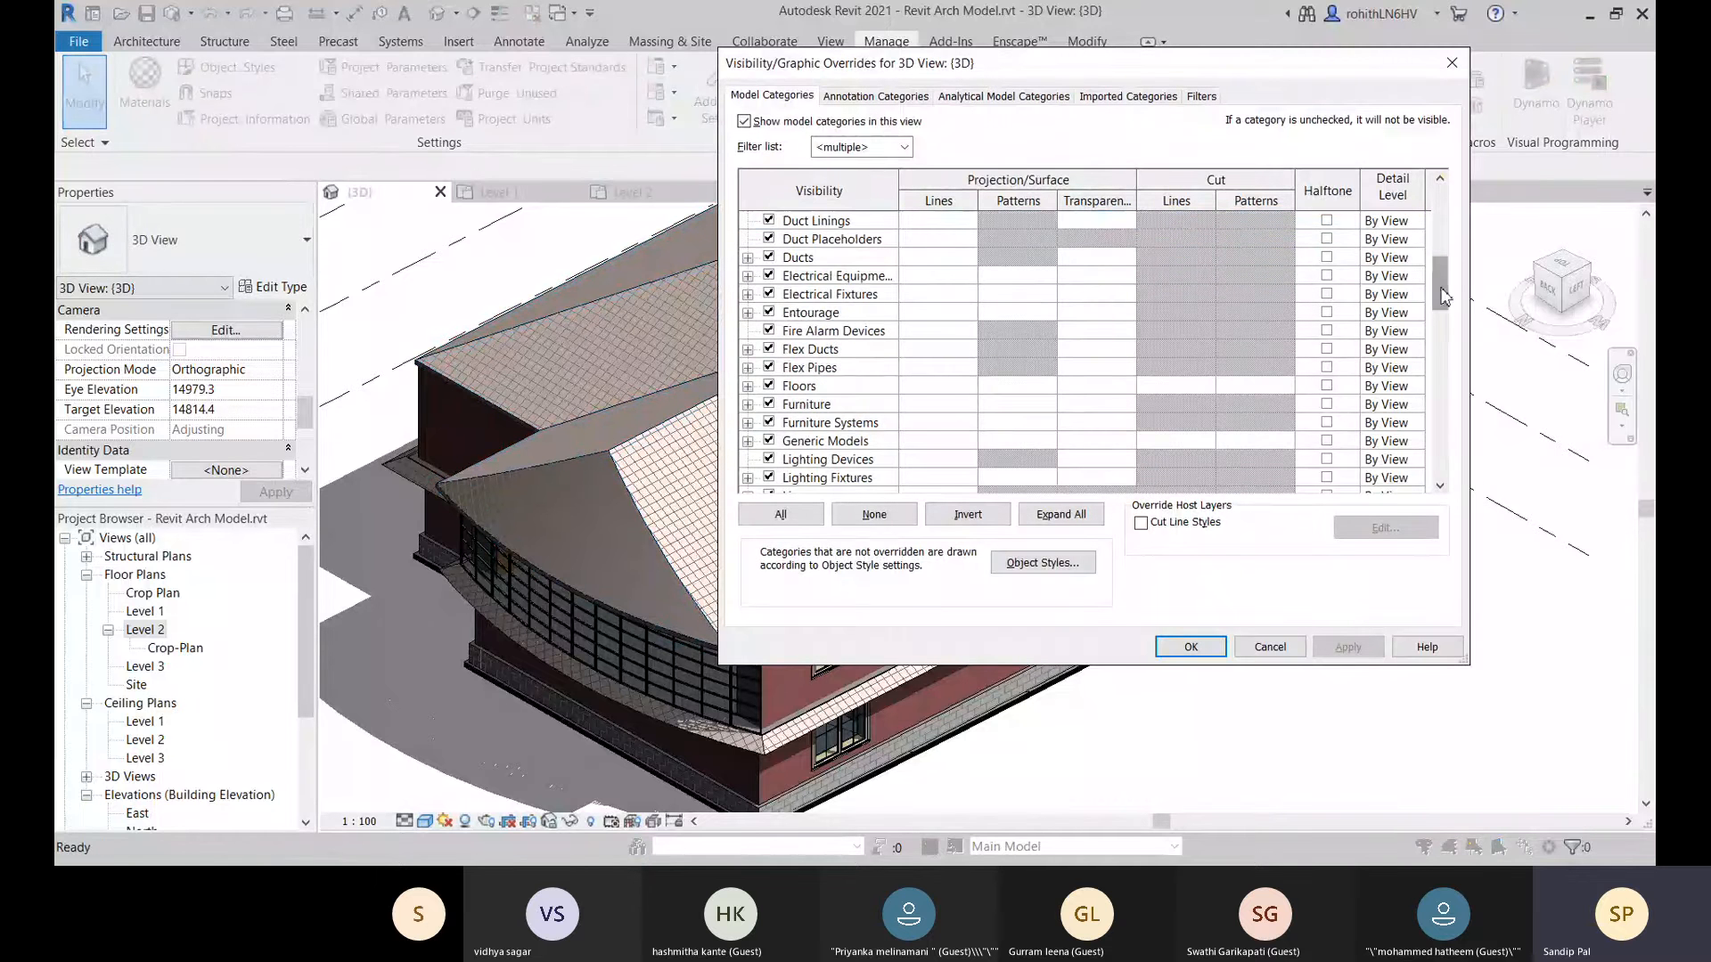
scroll(1245, 463, down, 10)
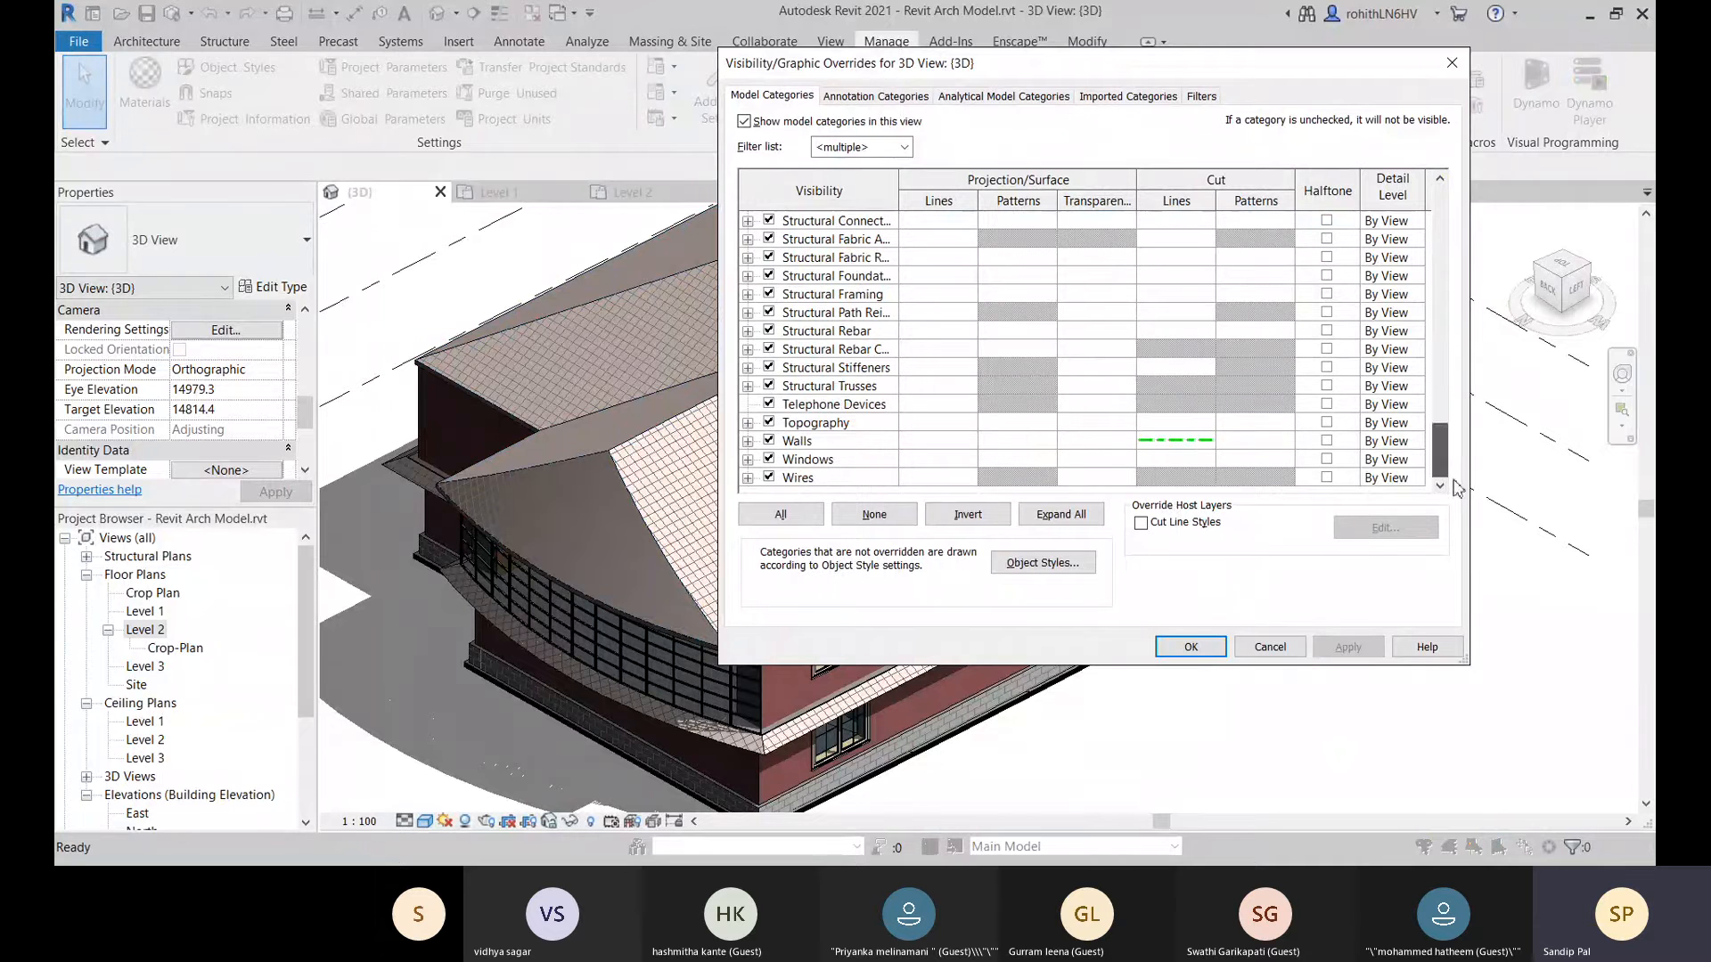
click(1205, 441)
click(1205, 441)
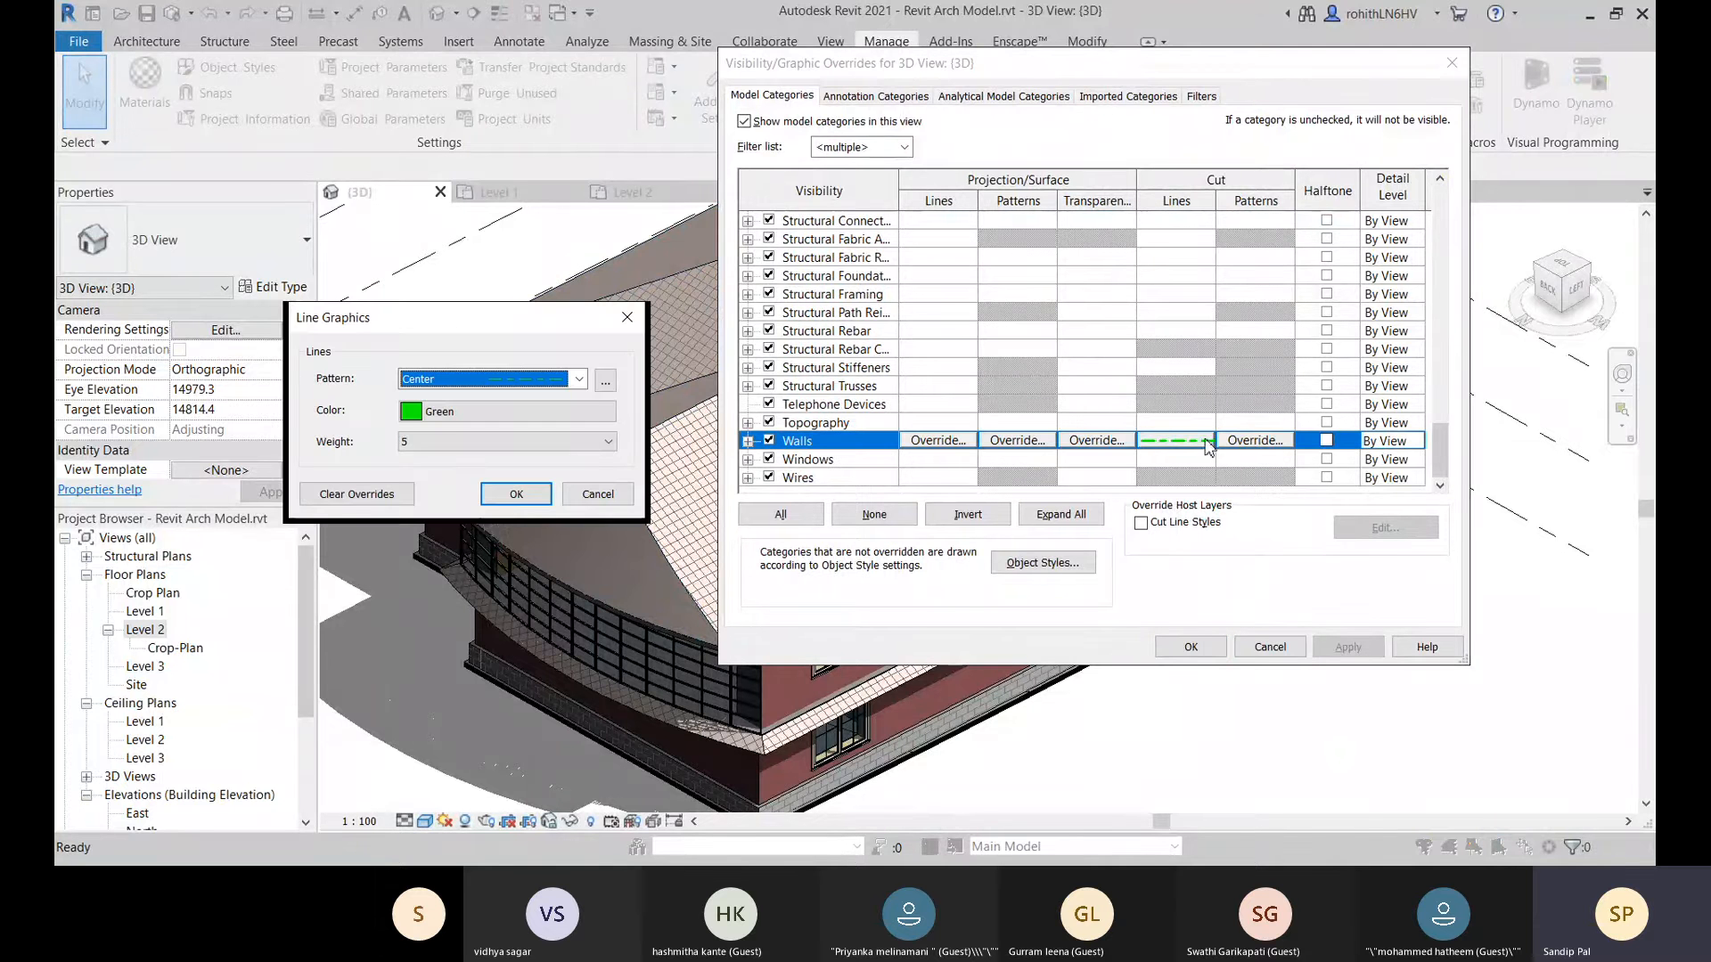
click(345, 496)
click(516, 494)
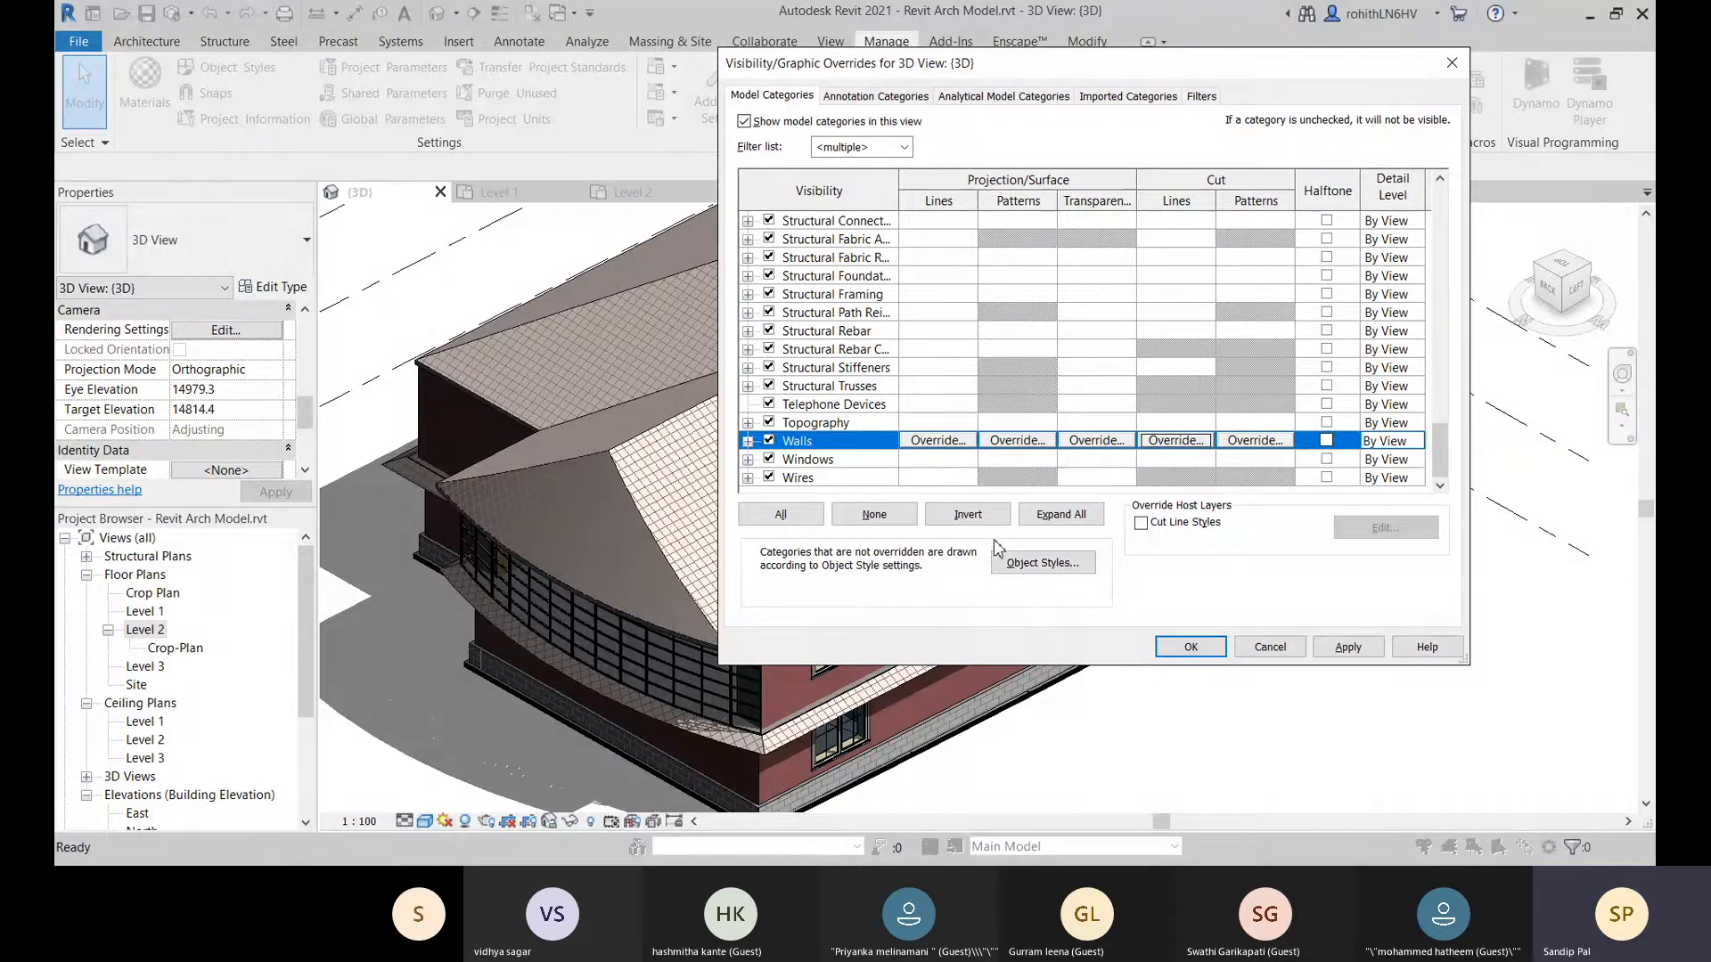
Override the walls' projection lines with a Solid pattern, colour RGB 255-000-128 and line weight 7.
click(938, 441)
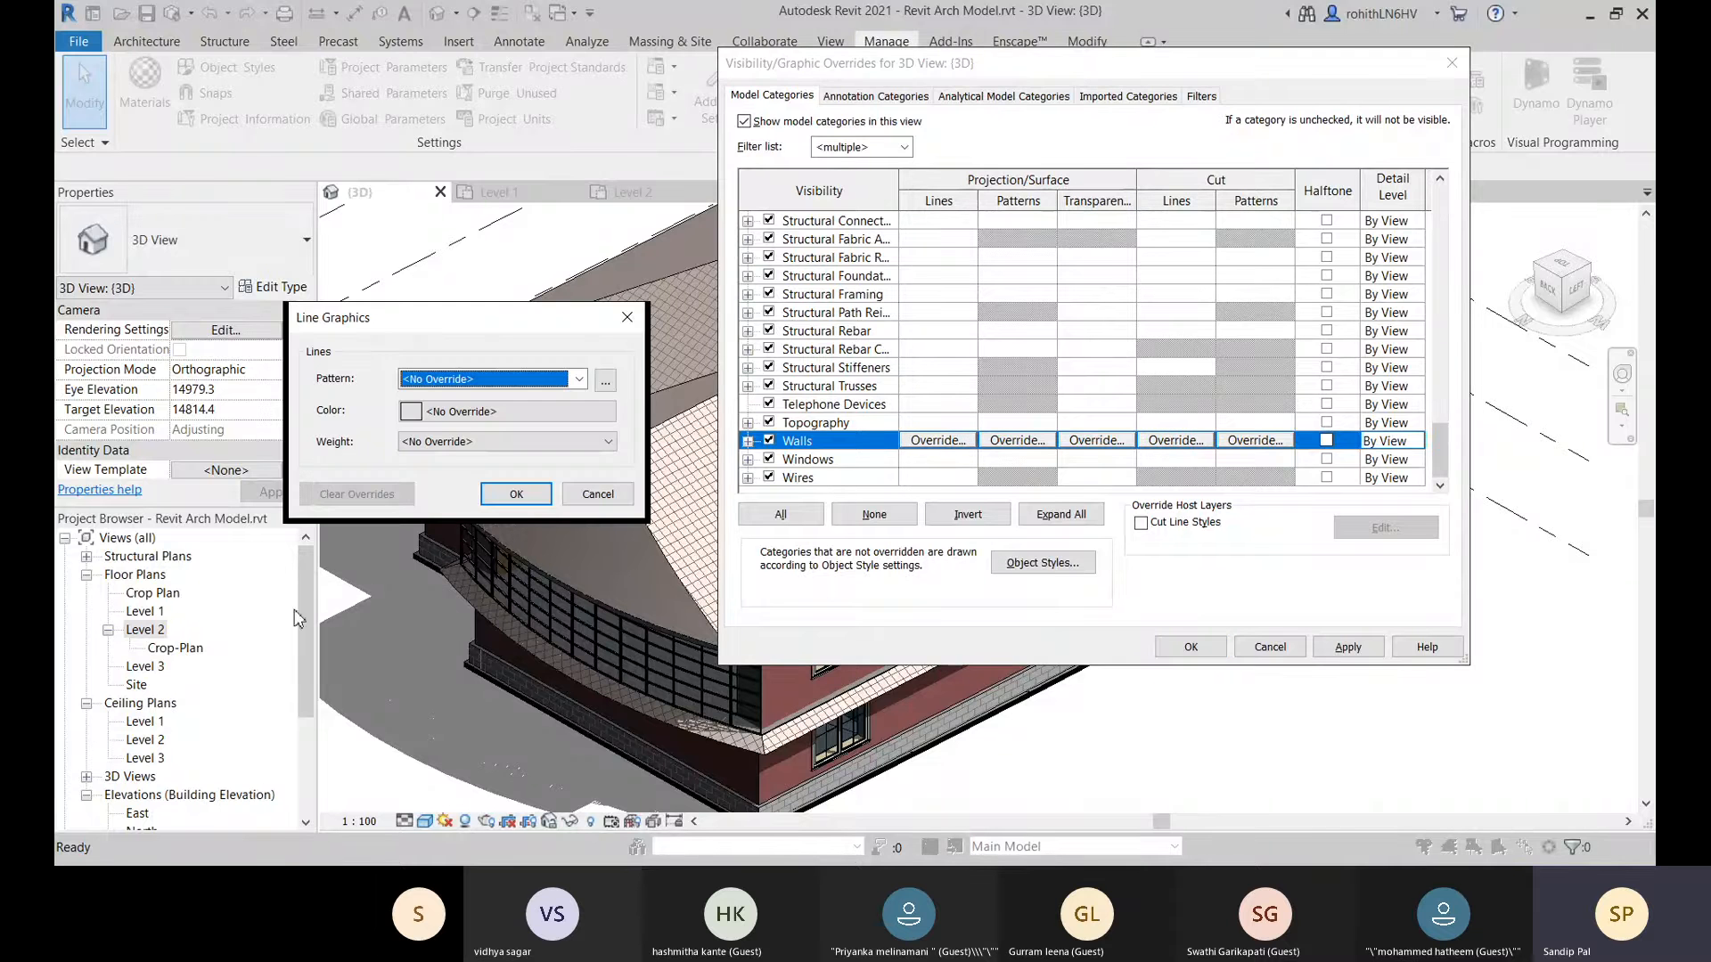
click(571, 383)
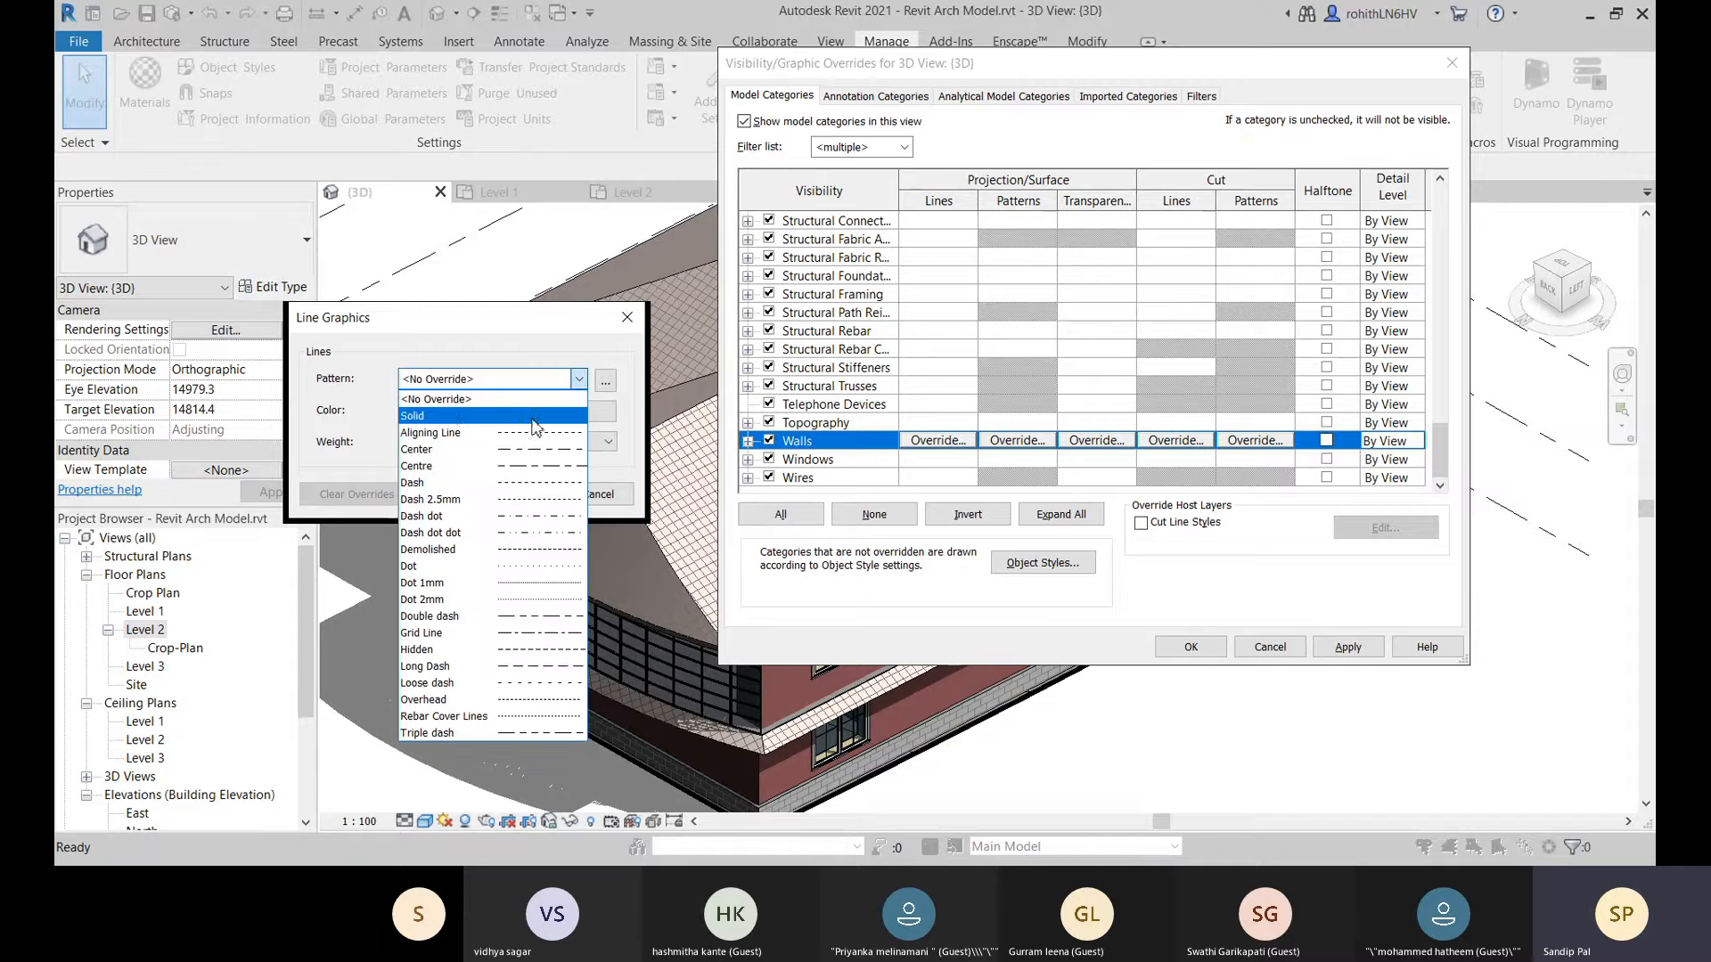
click(452, 417)
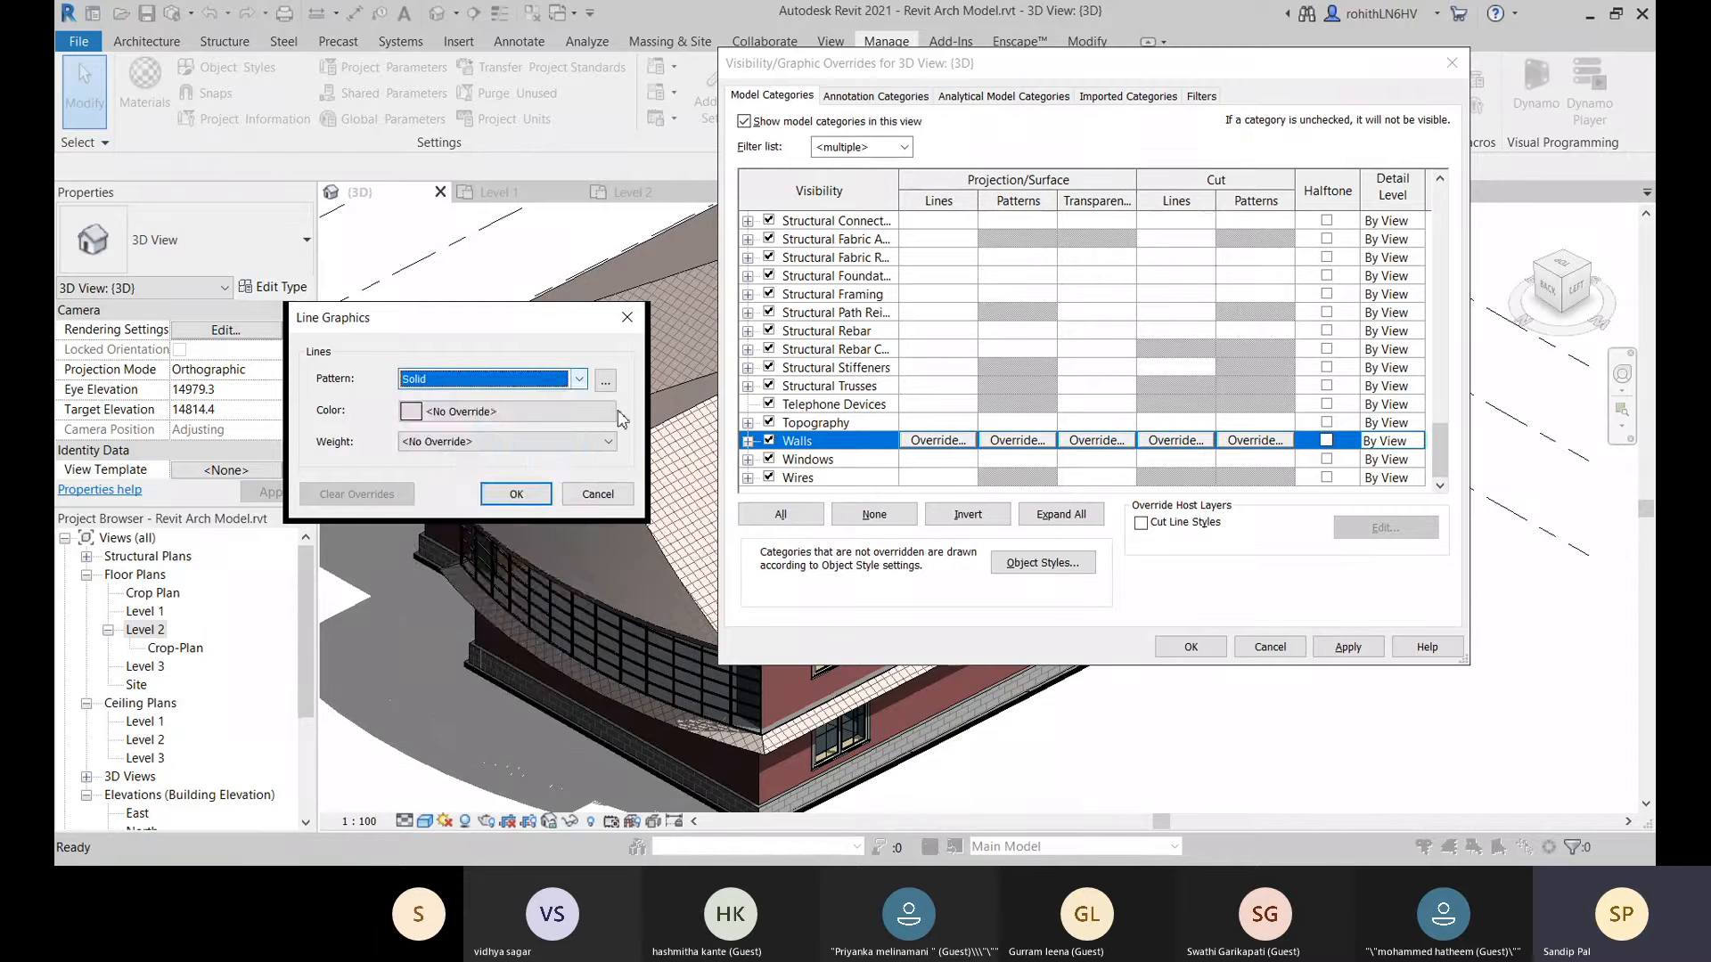
click(615, 412)
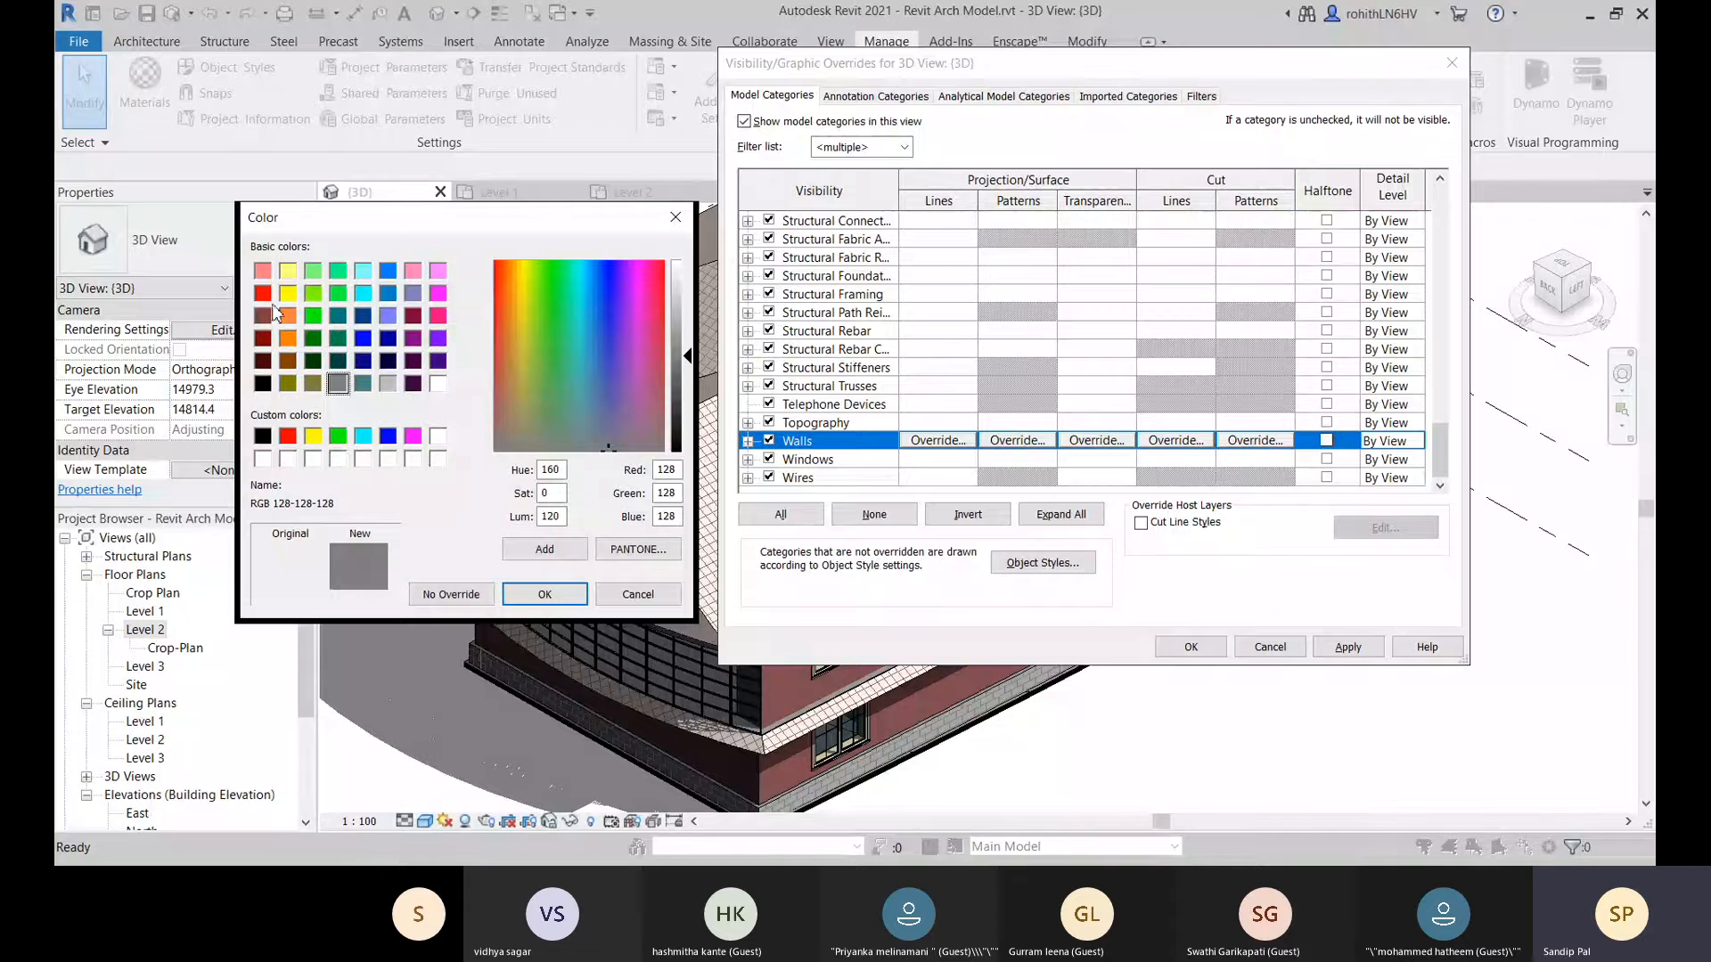
click(438, 315)
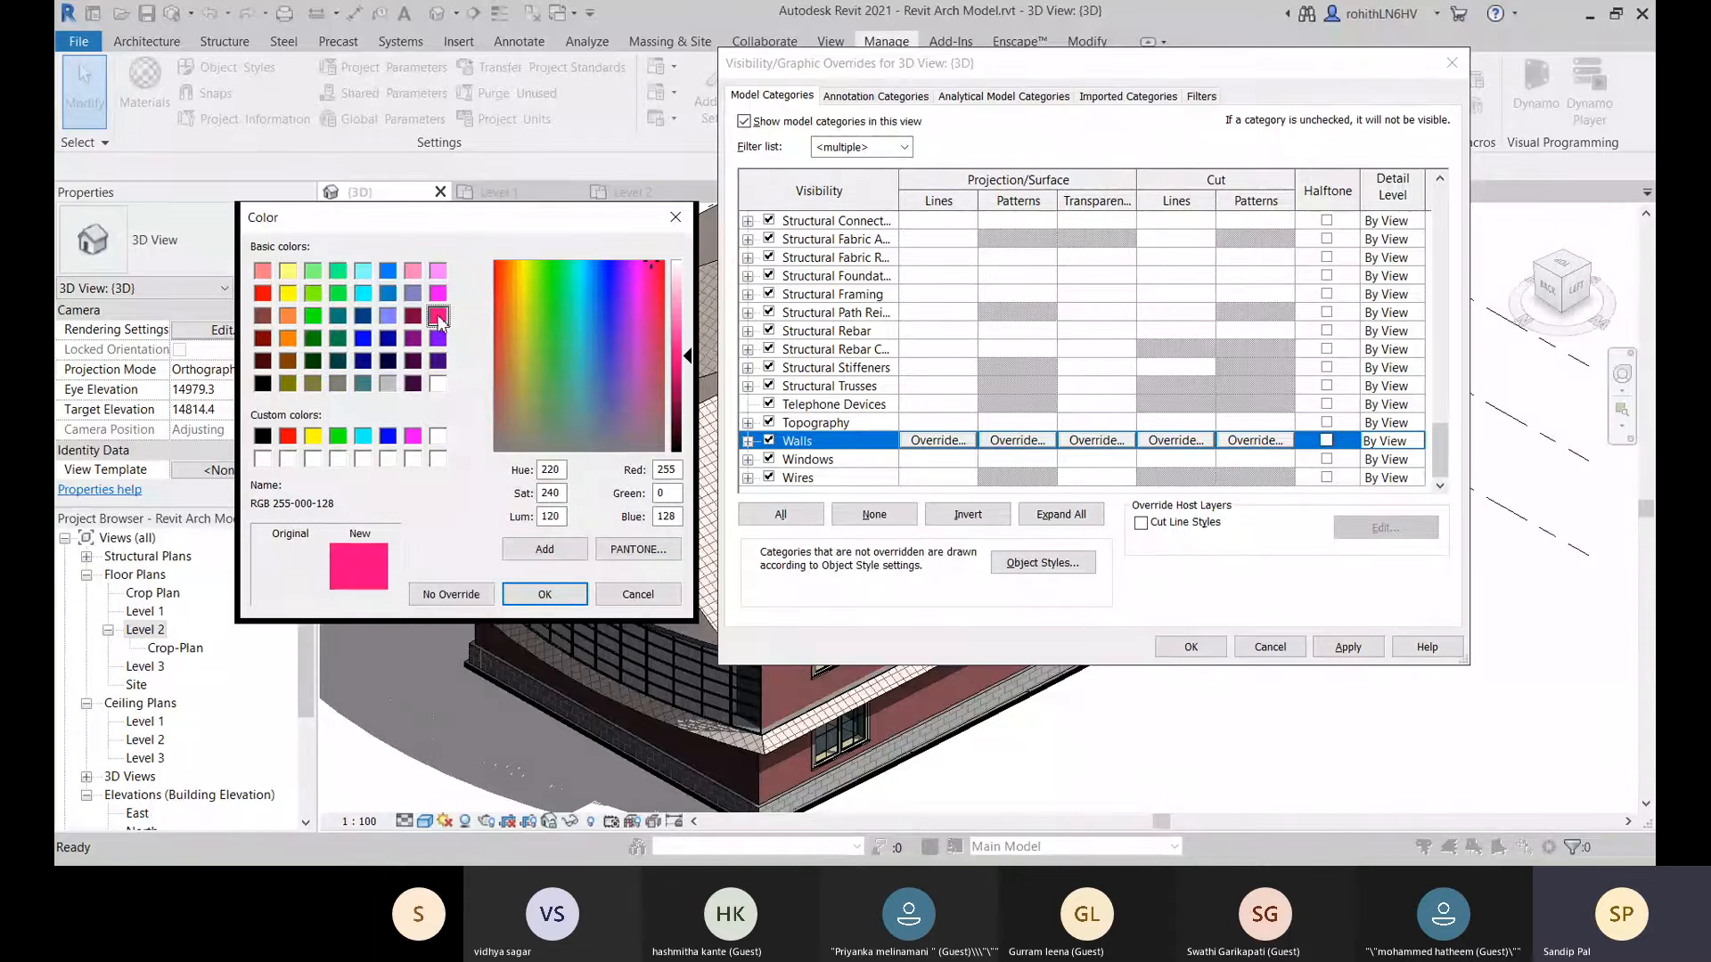
click(543, 594)
click(432, 442)
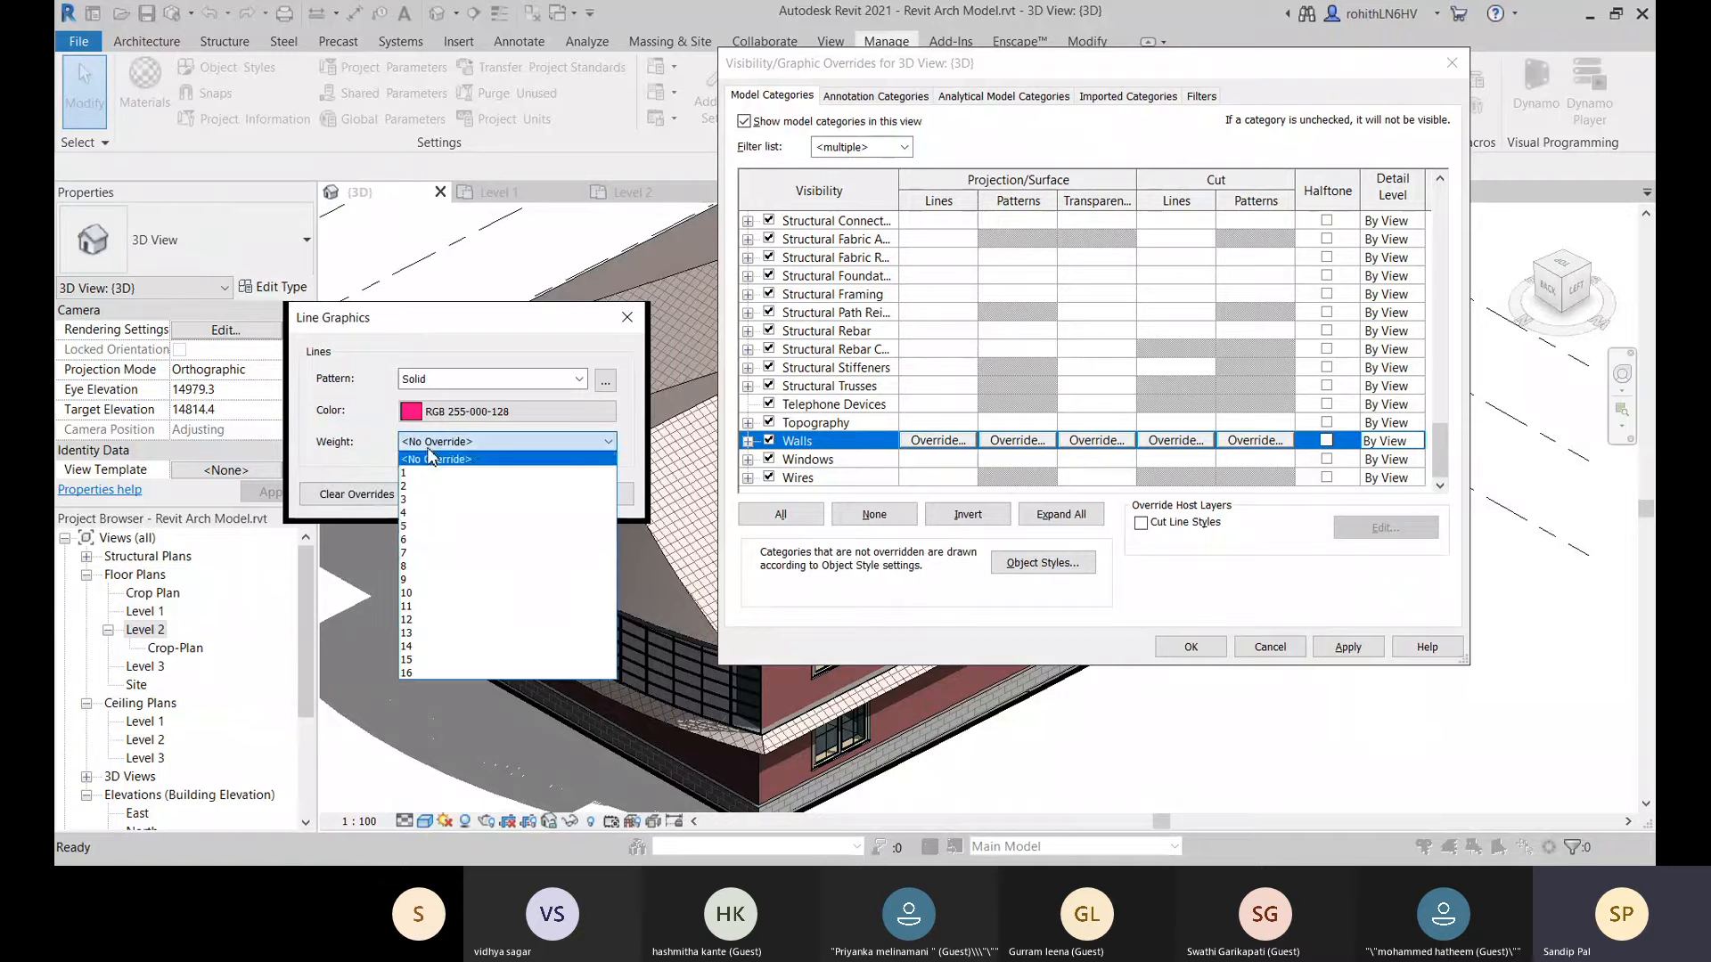
click(431, 553)
click(513, 495)
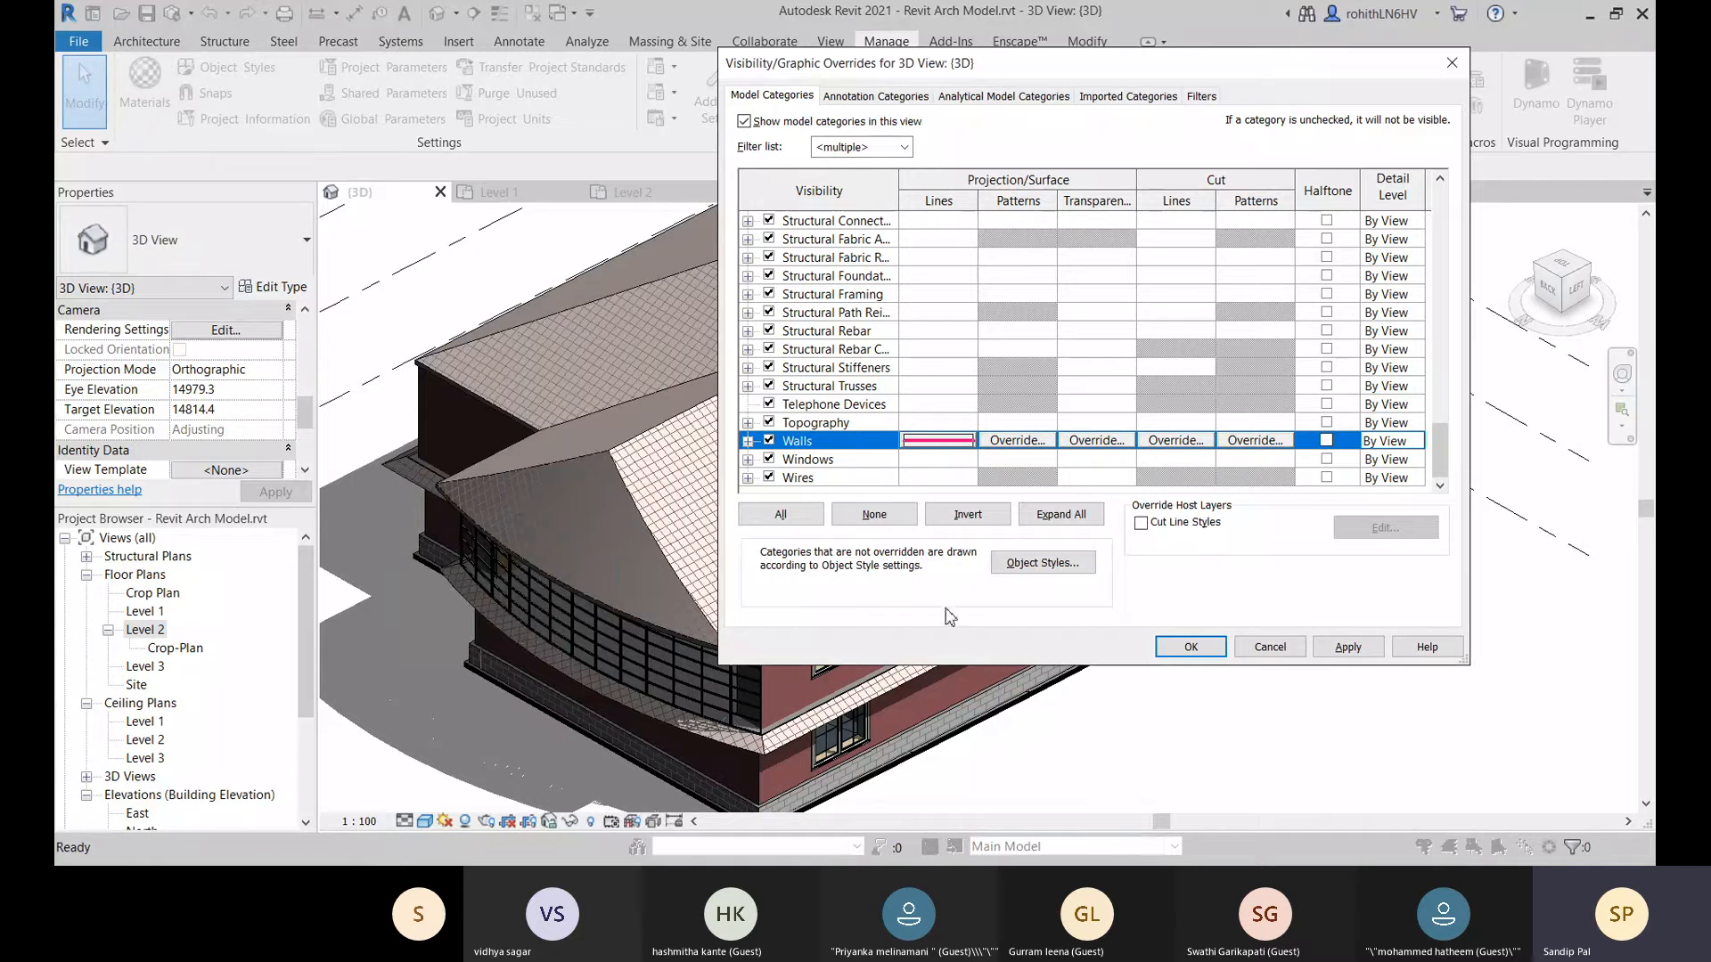
Override the walls' surface foreground pattern with Brickwork in green RGB 128-255-000.
click(1017, 441)
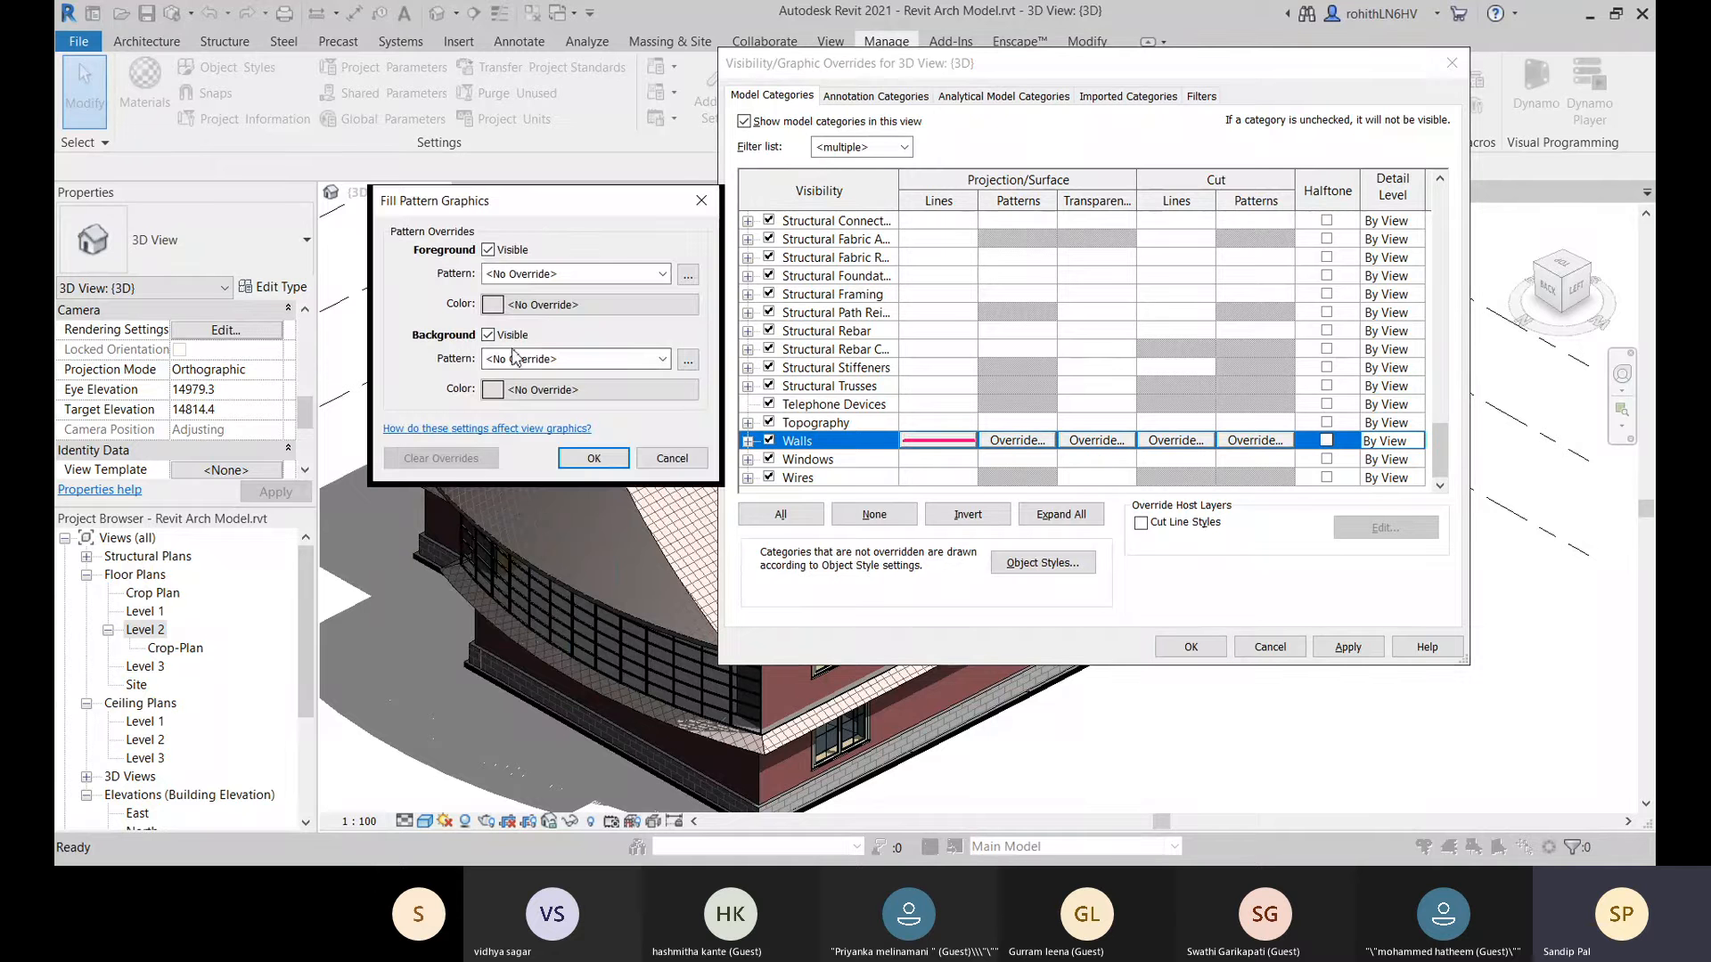
click(662, 274)
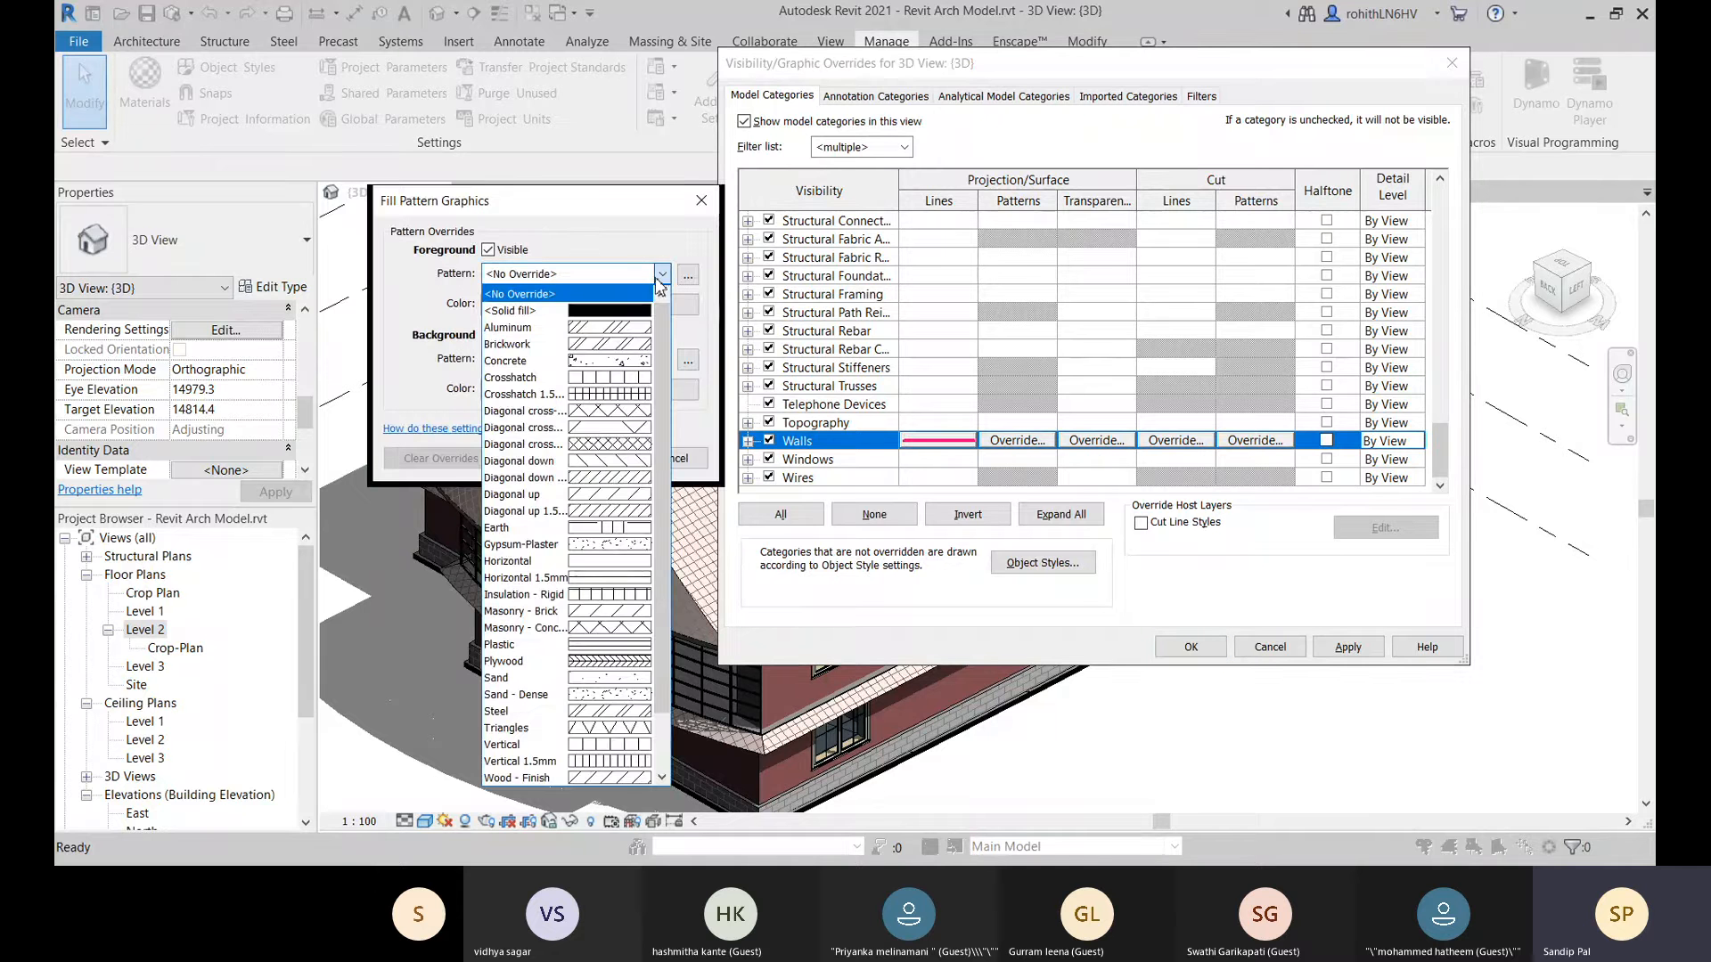
click(512, 344)
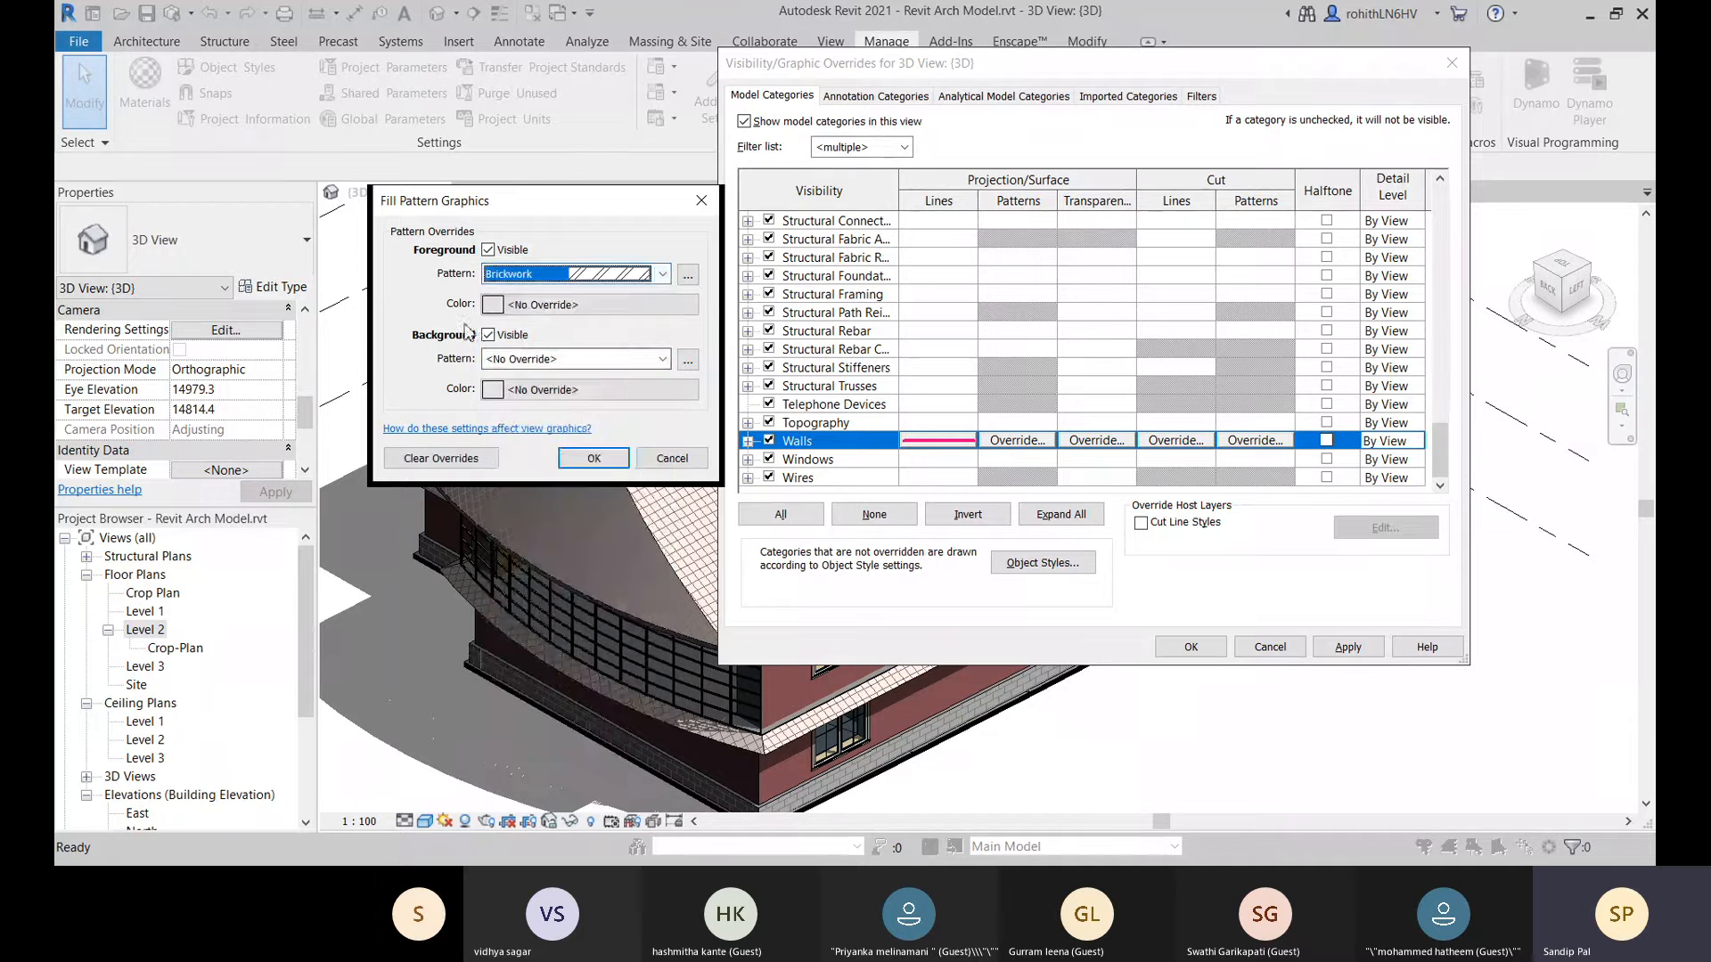
click(493, 305)
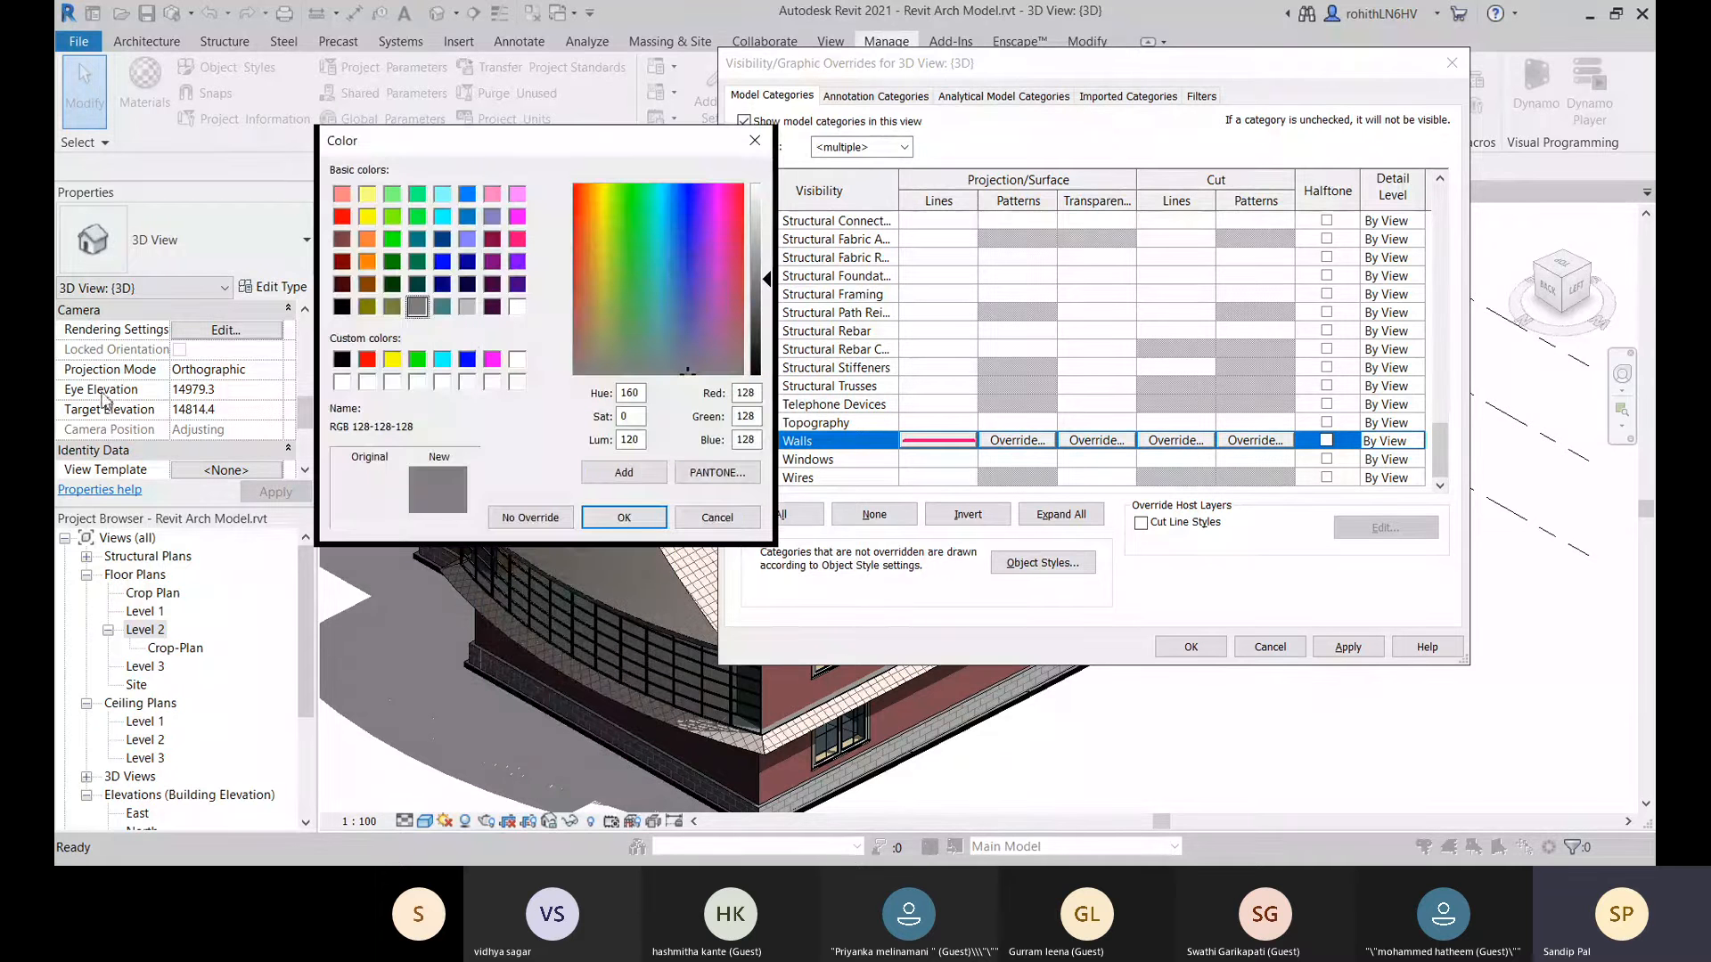
click(391, 220)
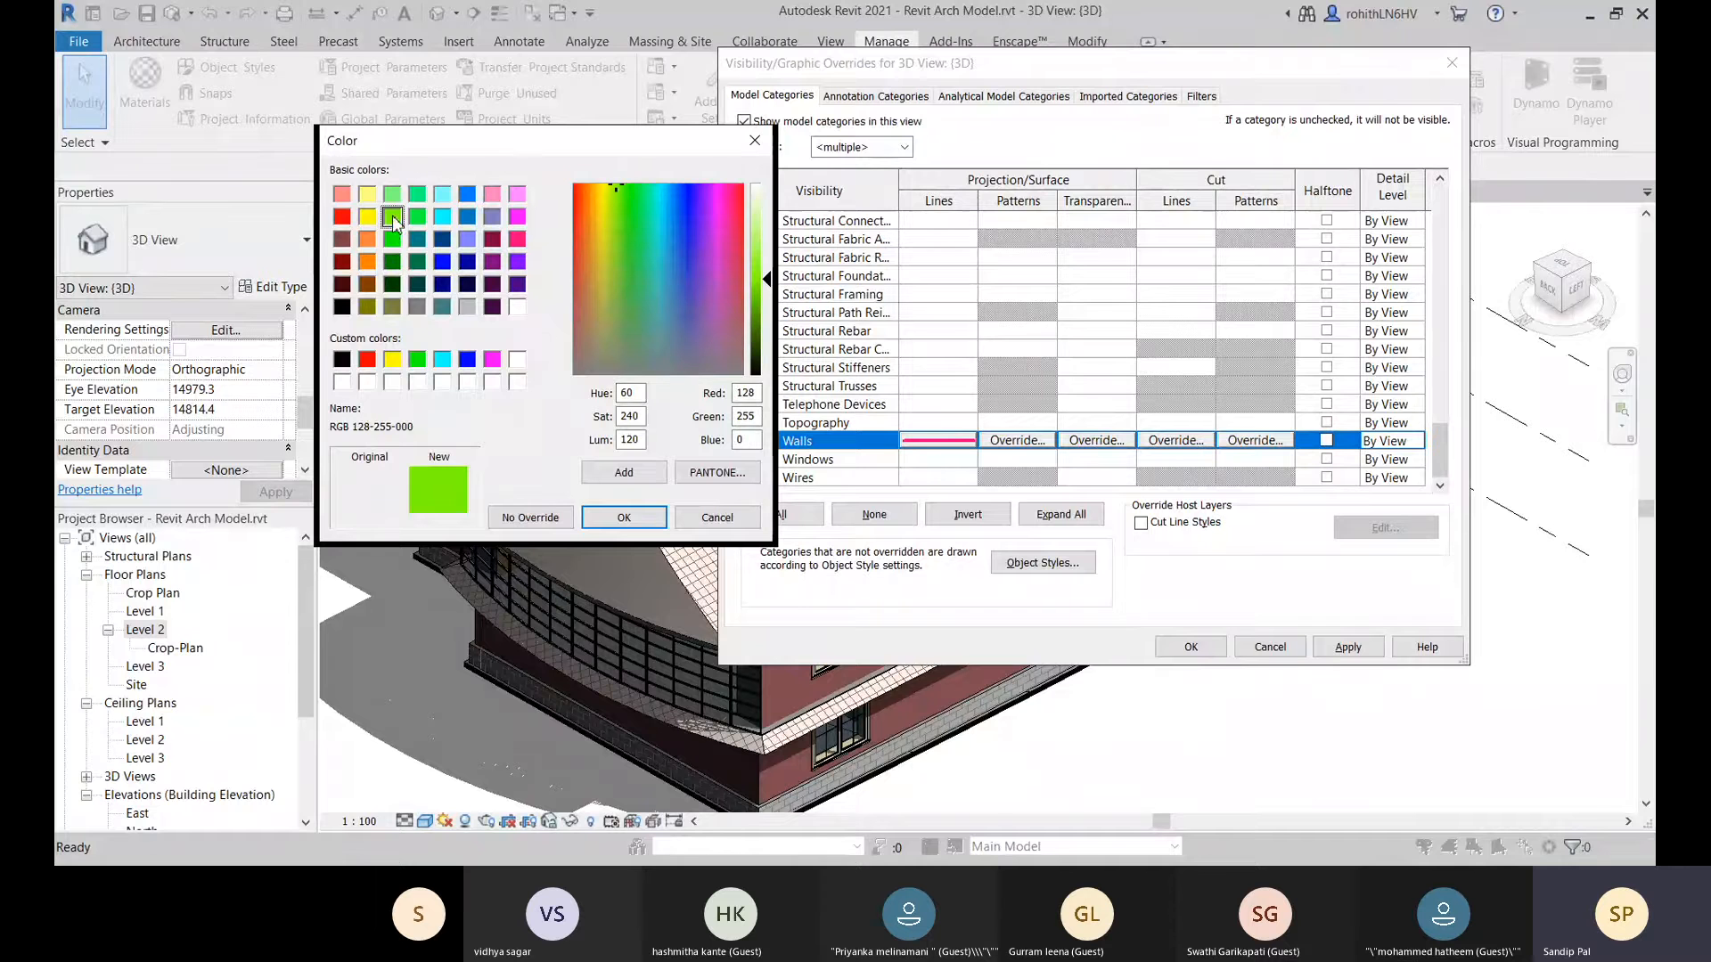
click(649, 521)
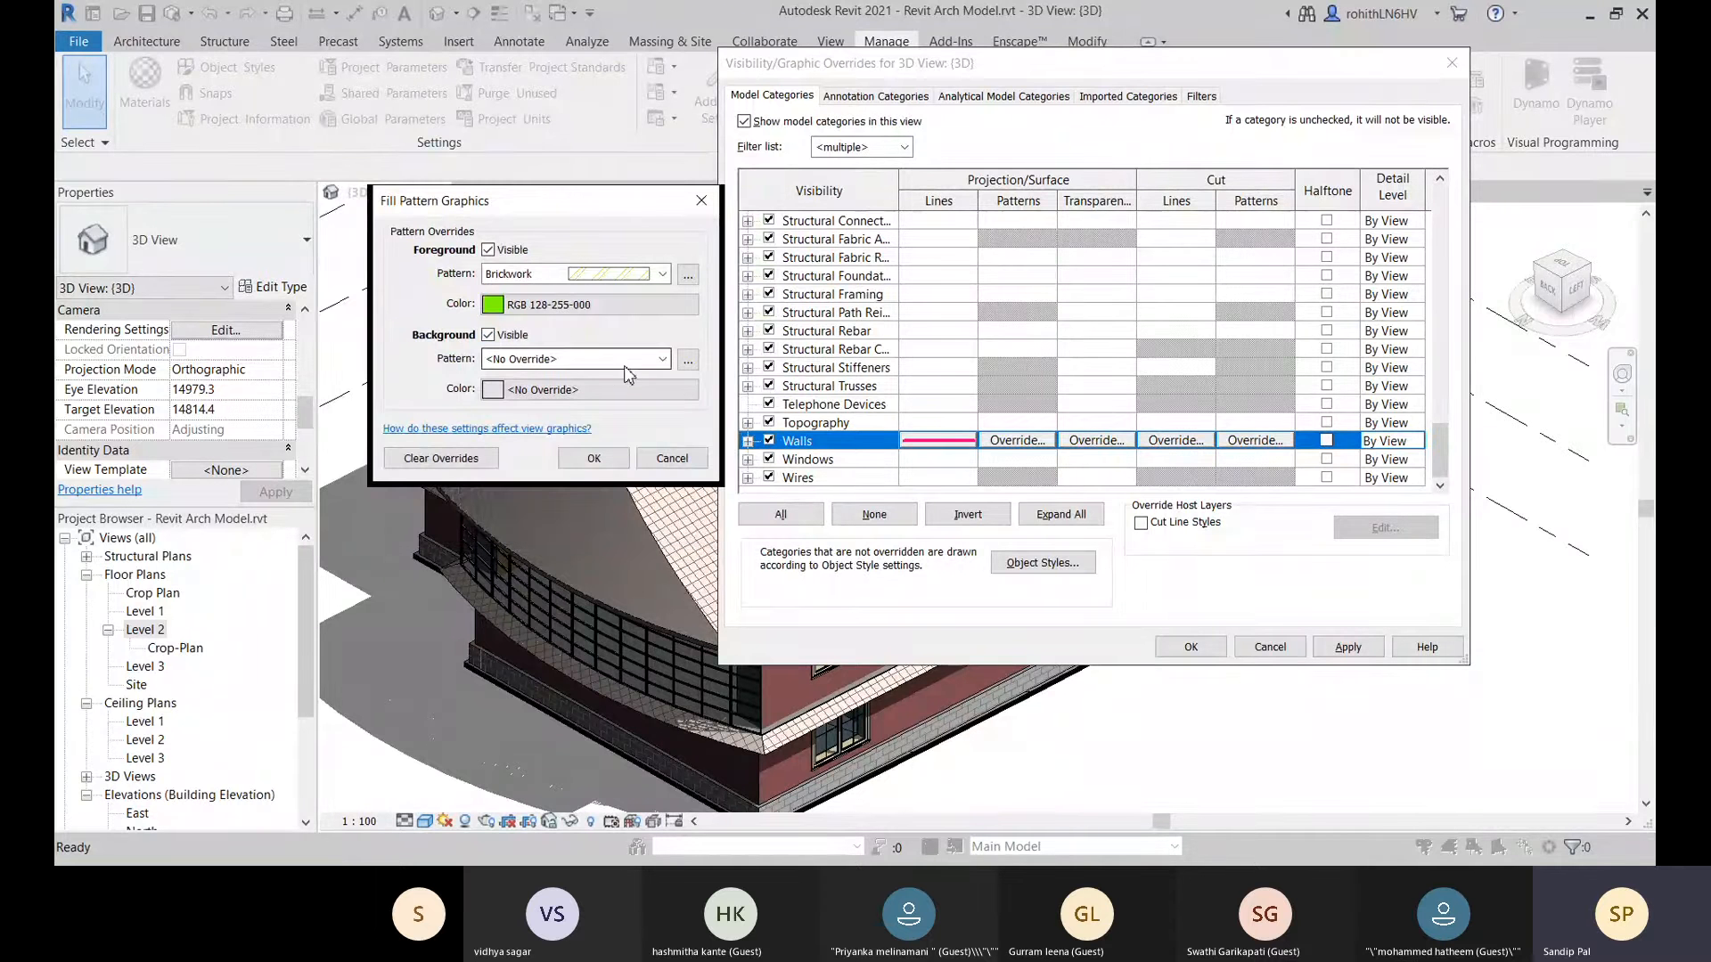
Set the walls' surface background pattern to Solid fill in orange RGB 255-128-000 and accept the fill pattern overrides.
click(663, 359)
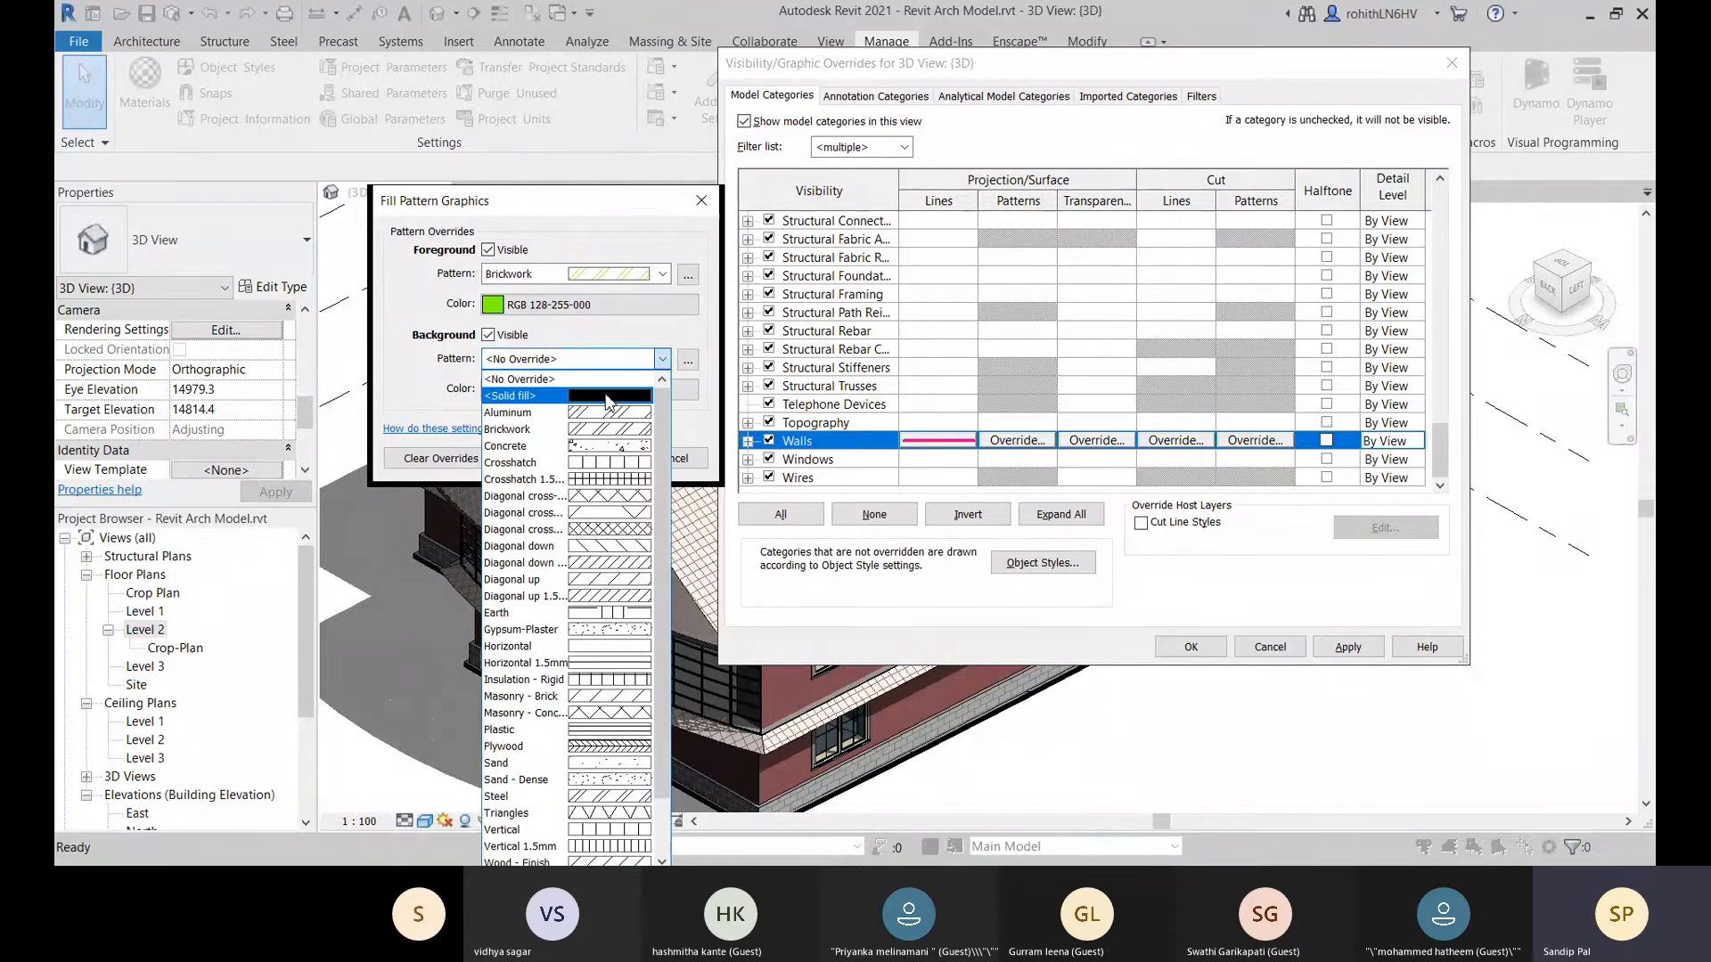
click(495, 393)
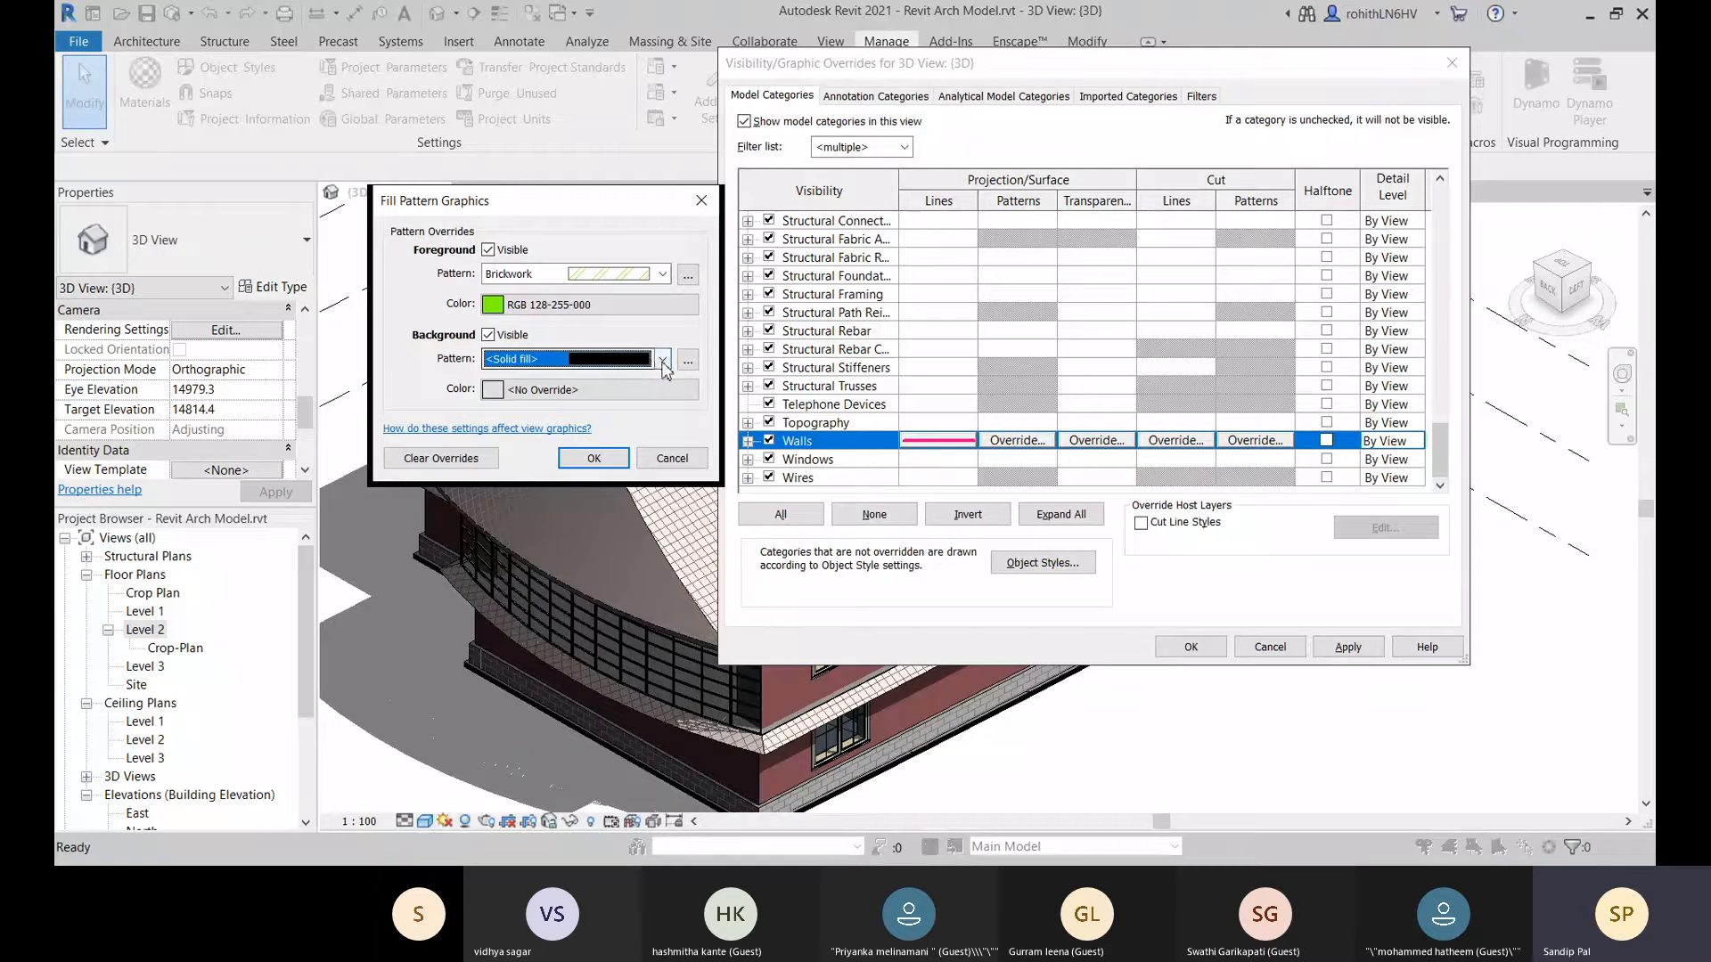
click(495, 391)
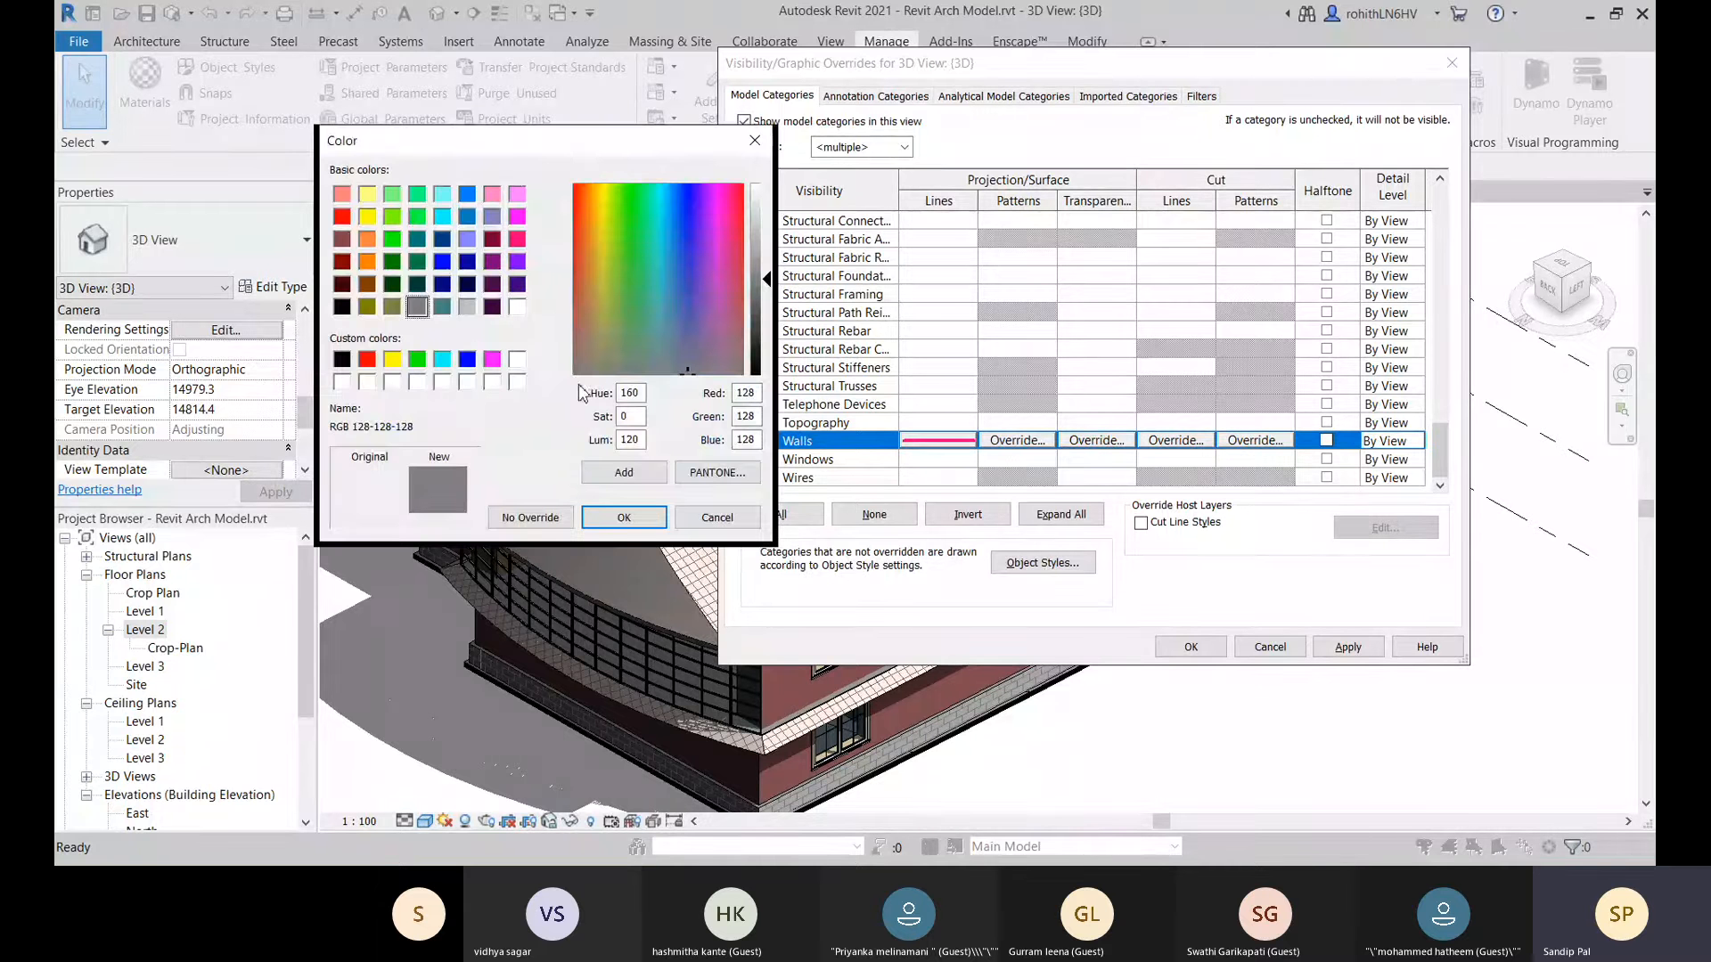
click(368, 263)
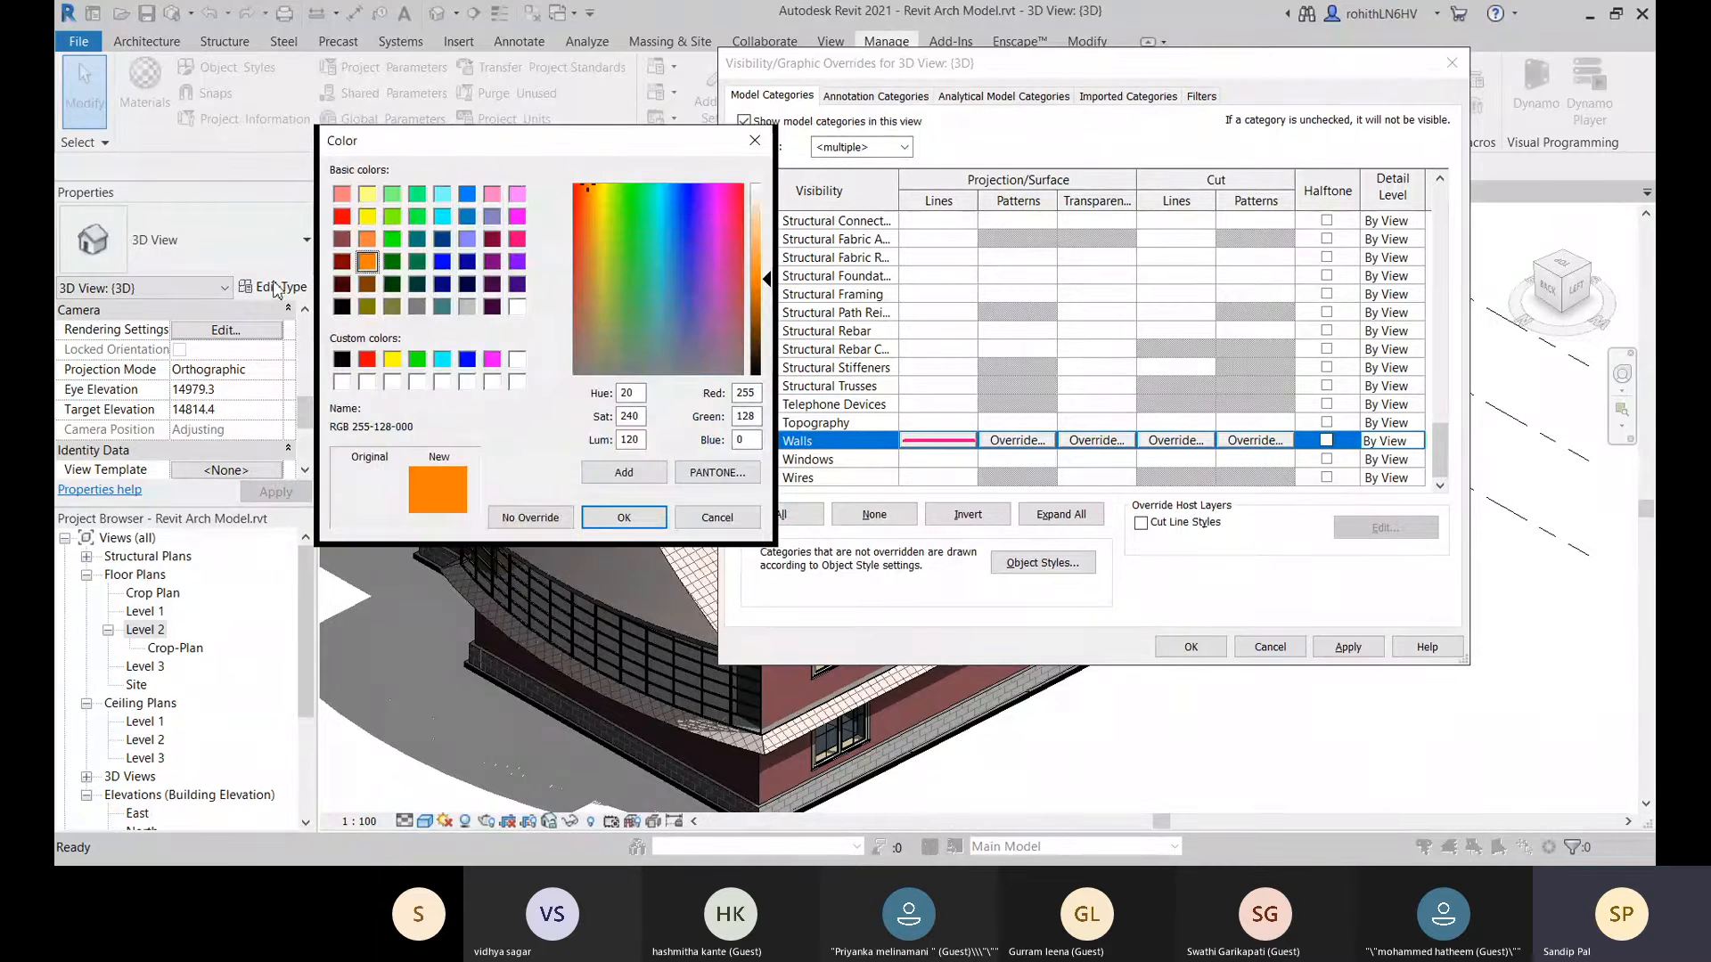
click(624, 518)
click(609, 453)
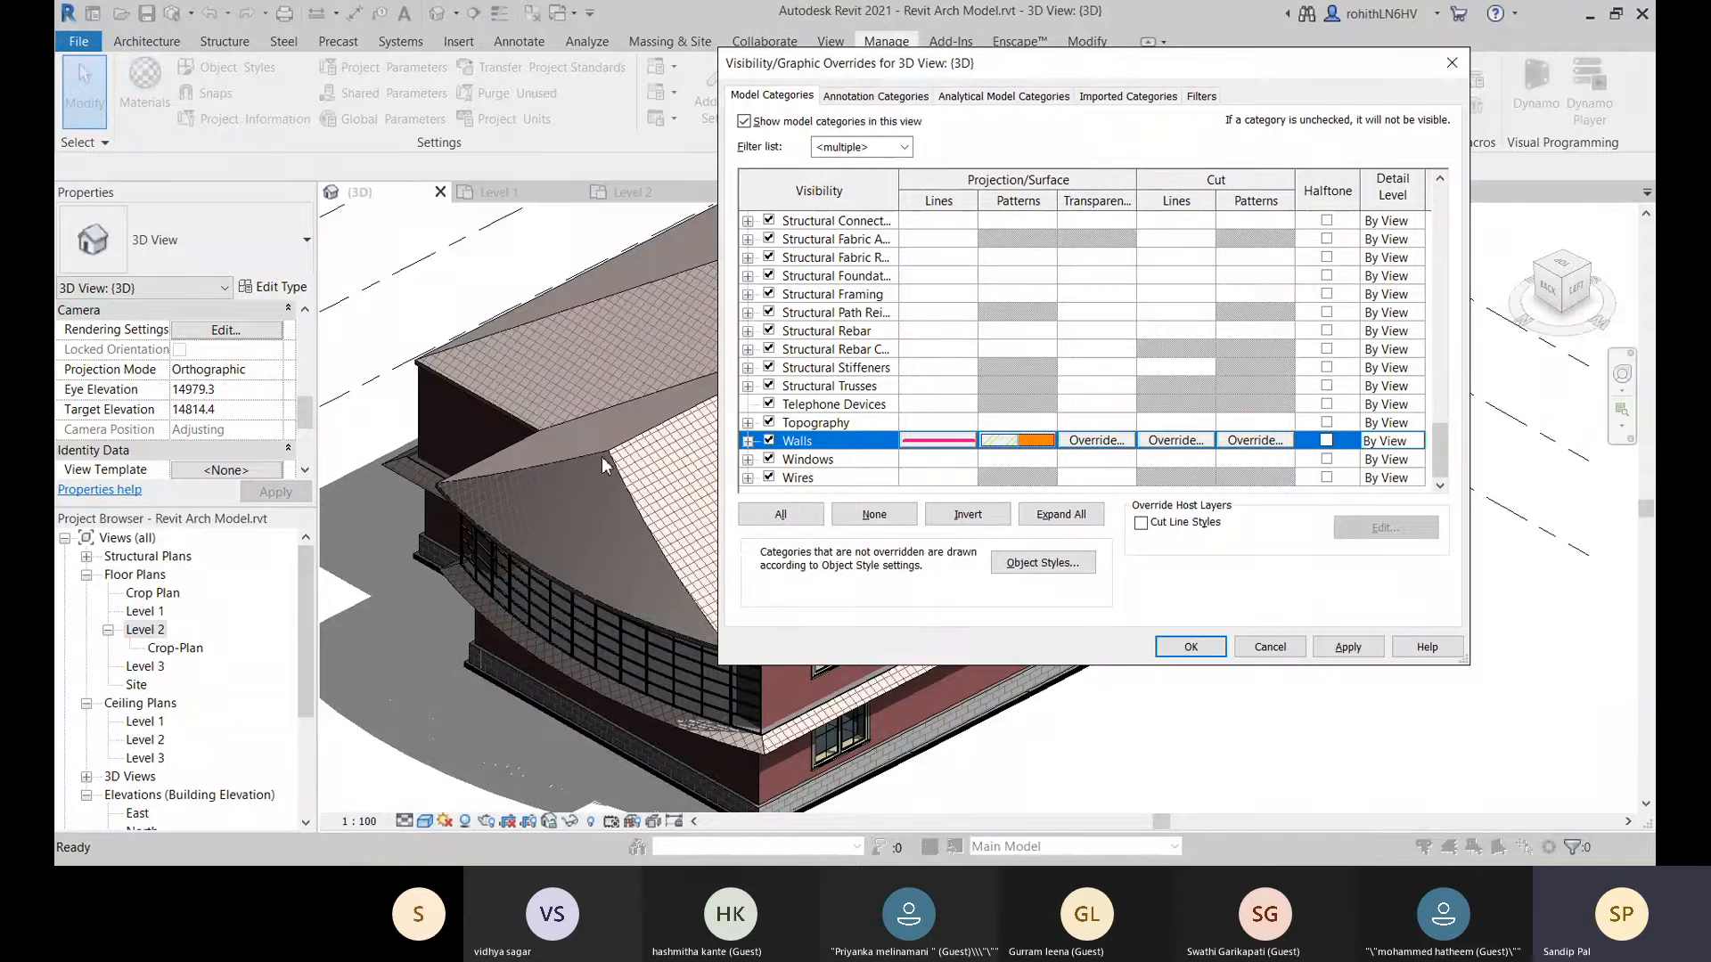
click(1111, 443)
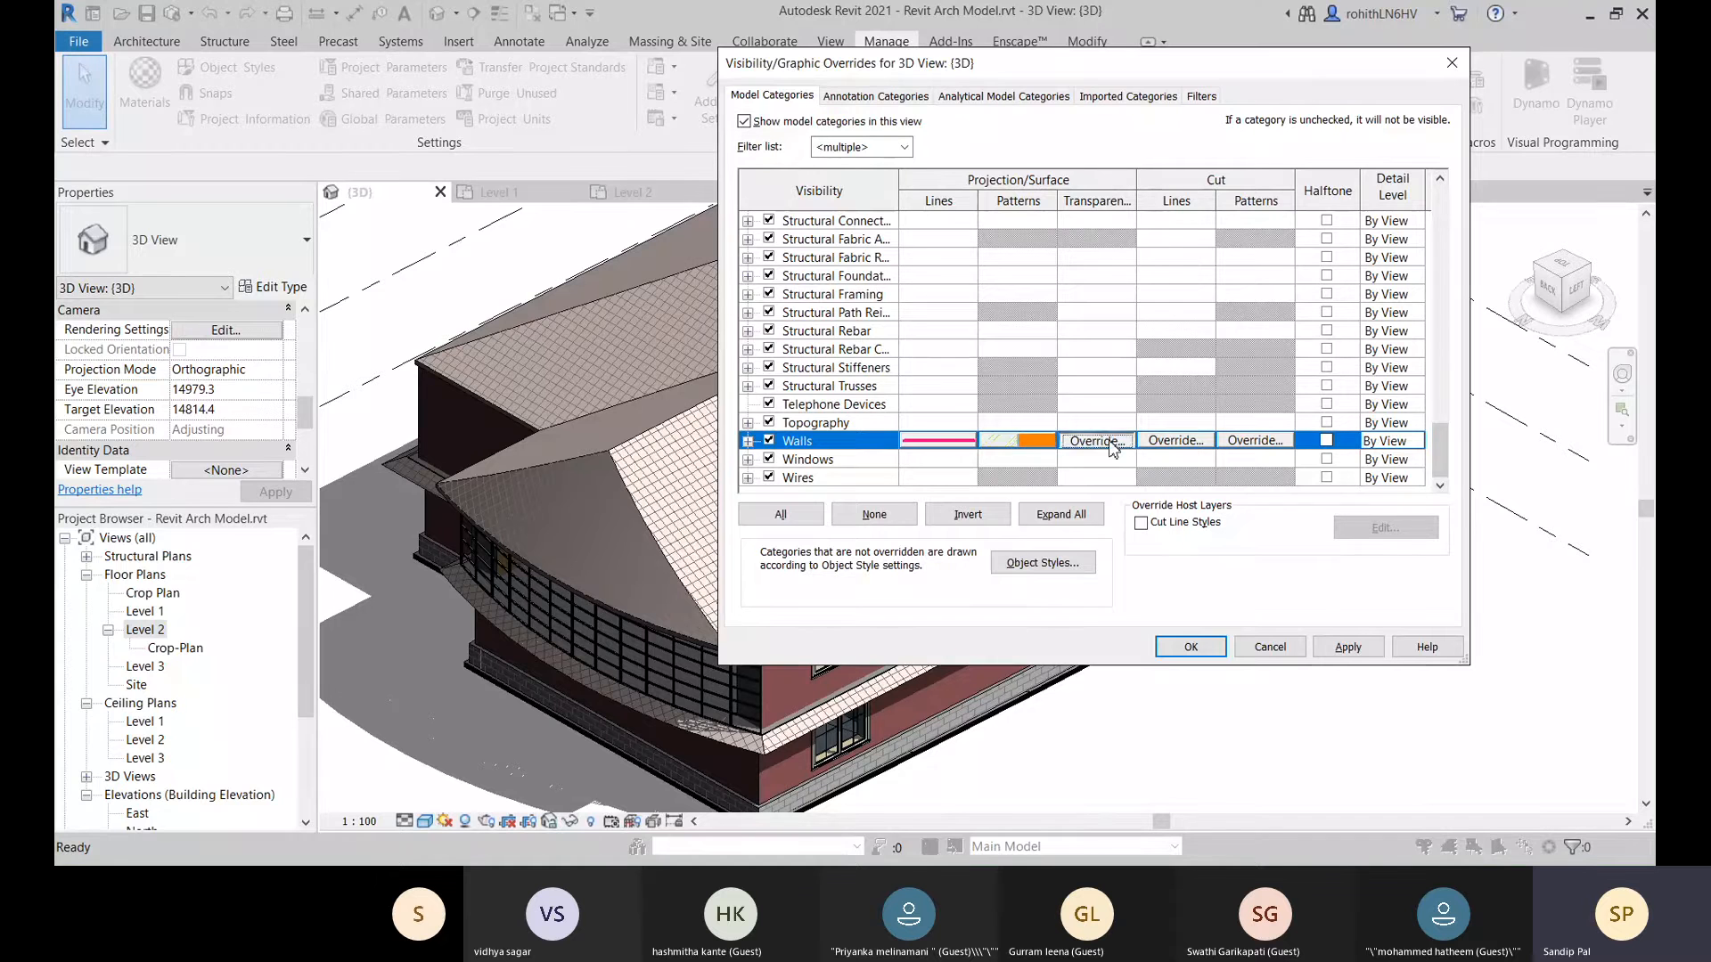
click(1111, 444)
drag(1054, 317, 969, 308)
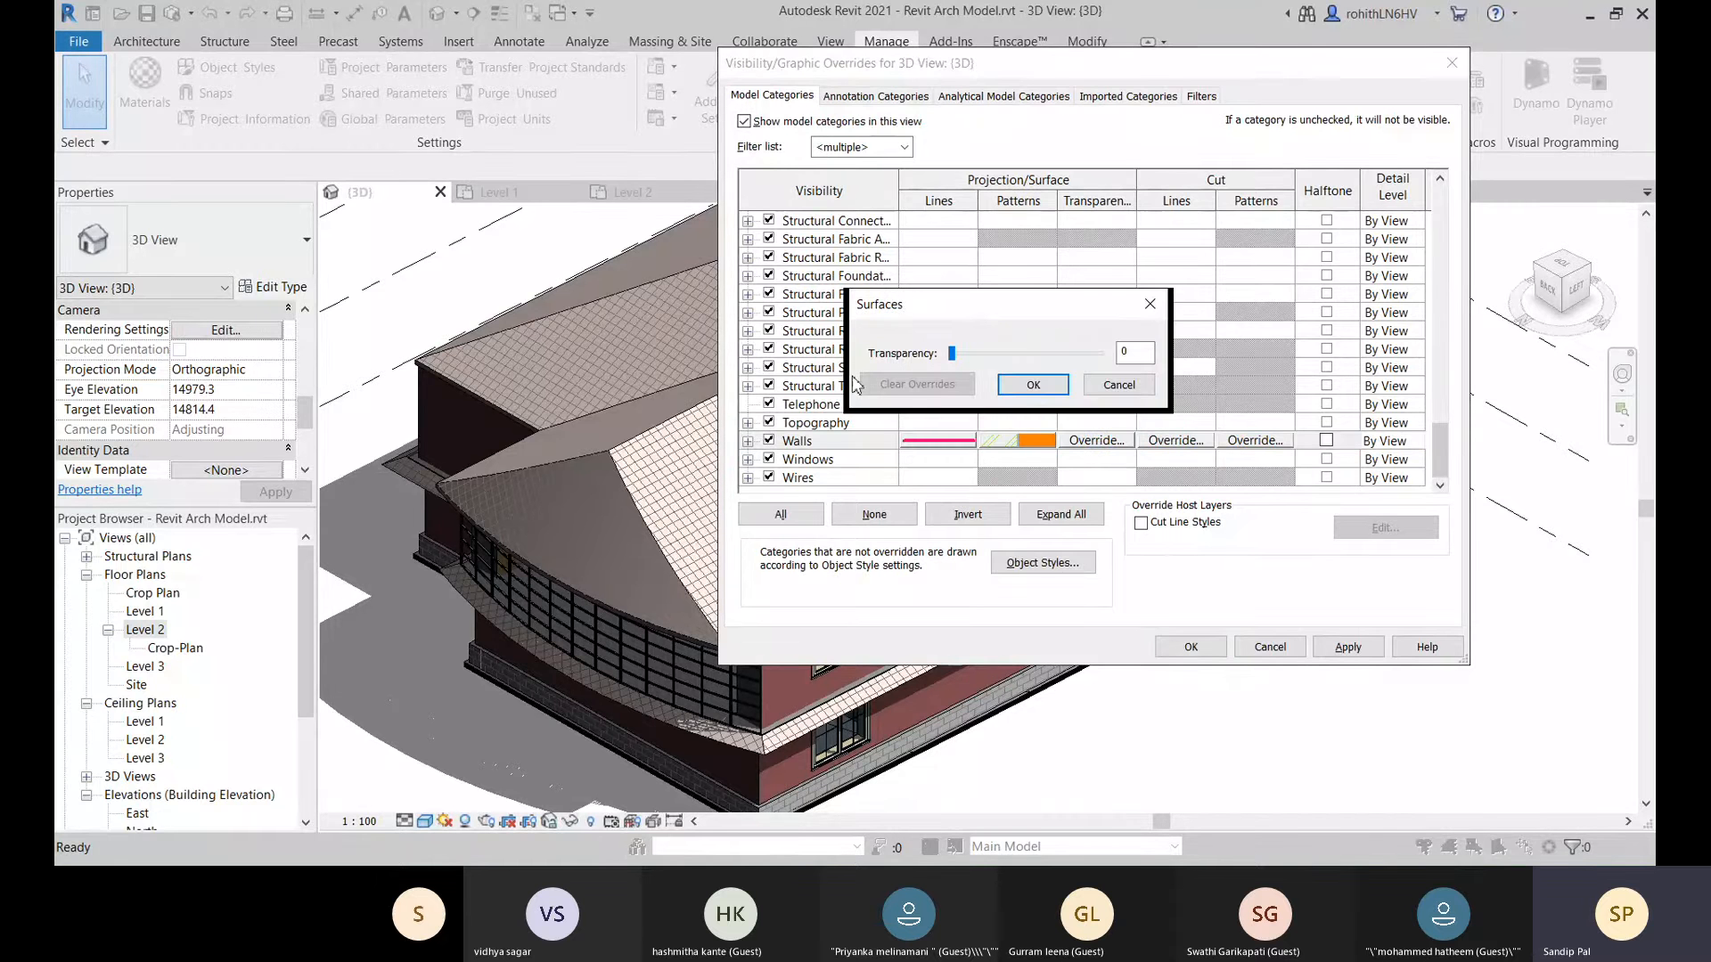
click(1117, 386)
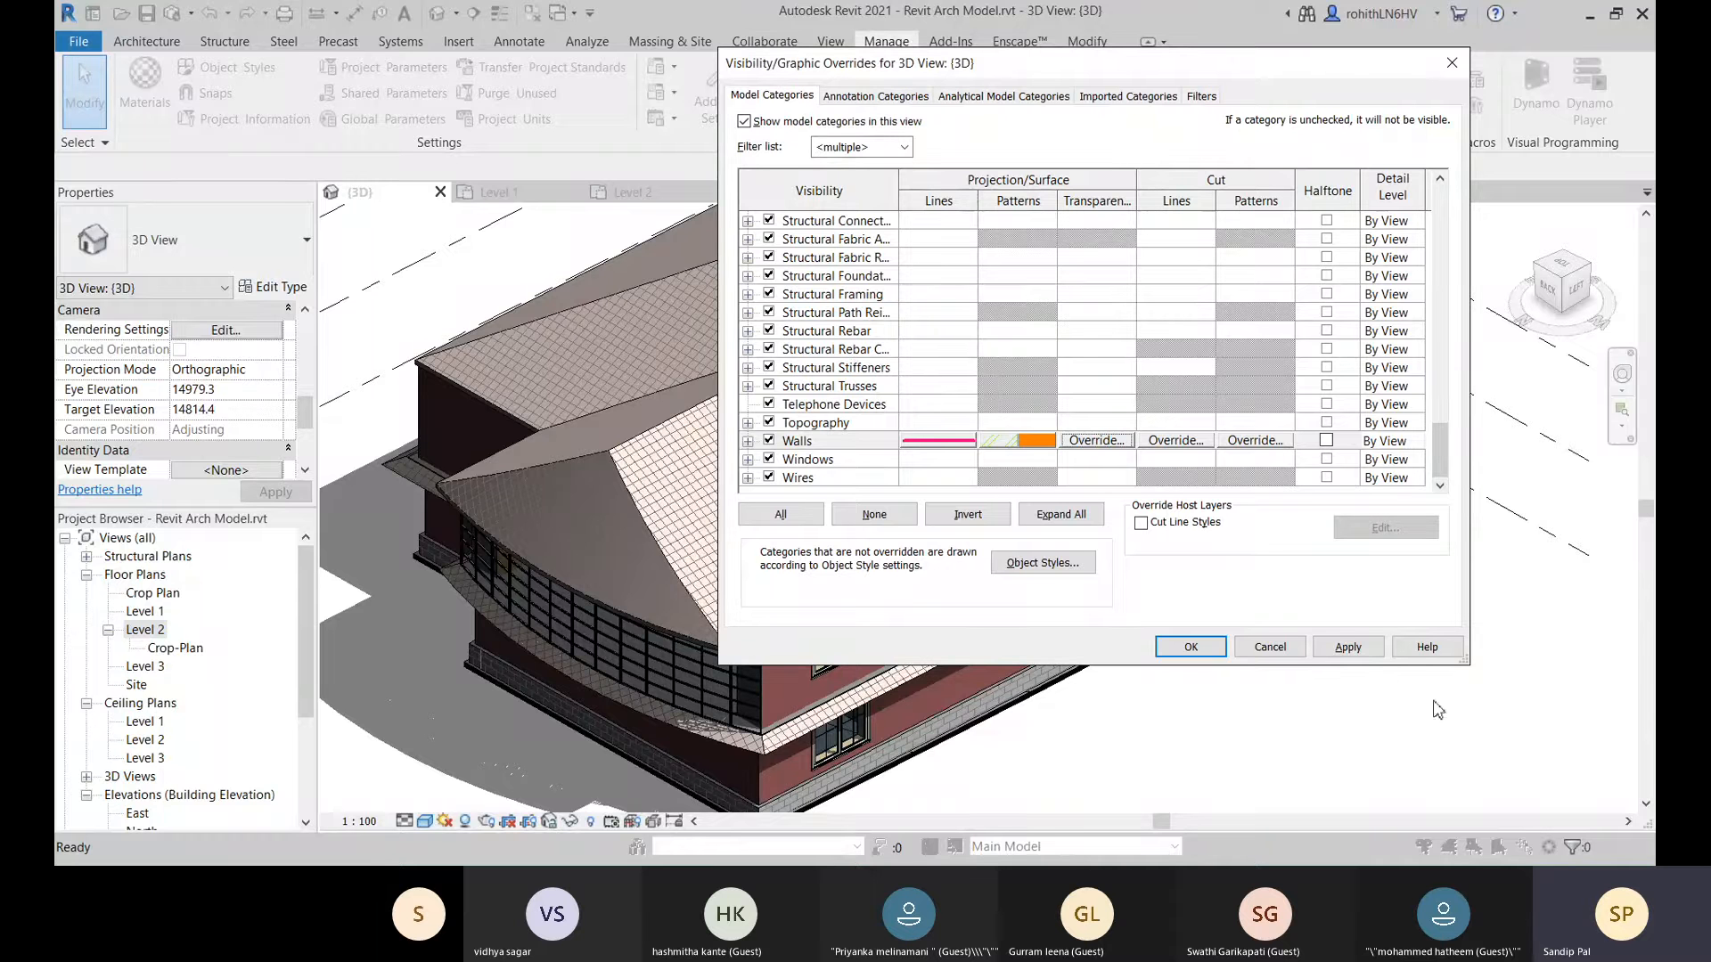
Apply the wall overrides to the 3D view and move the overrides dialog aside to expose the building.
click(1344, 648)
click(769, 722)
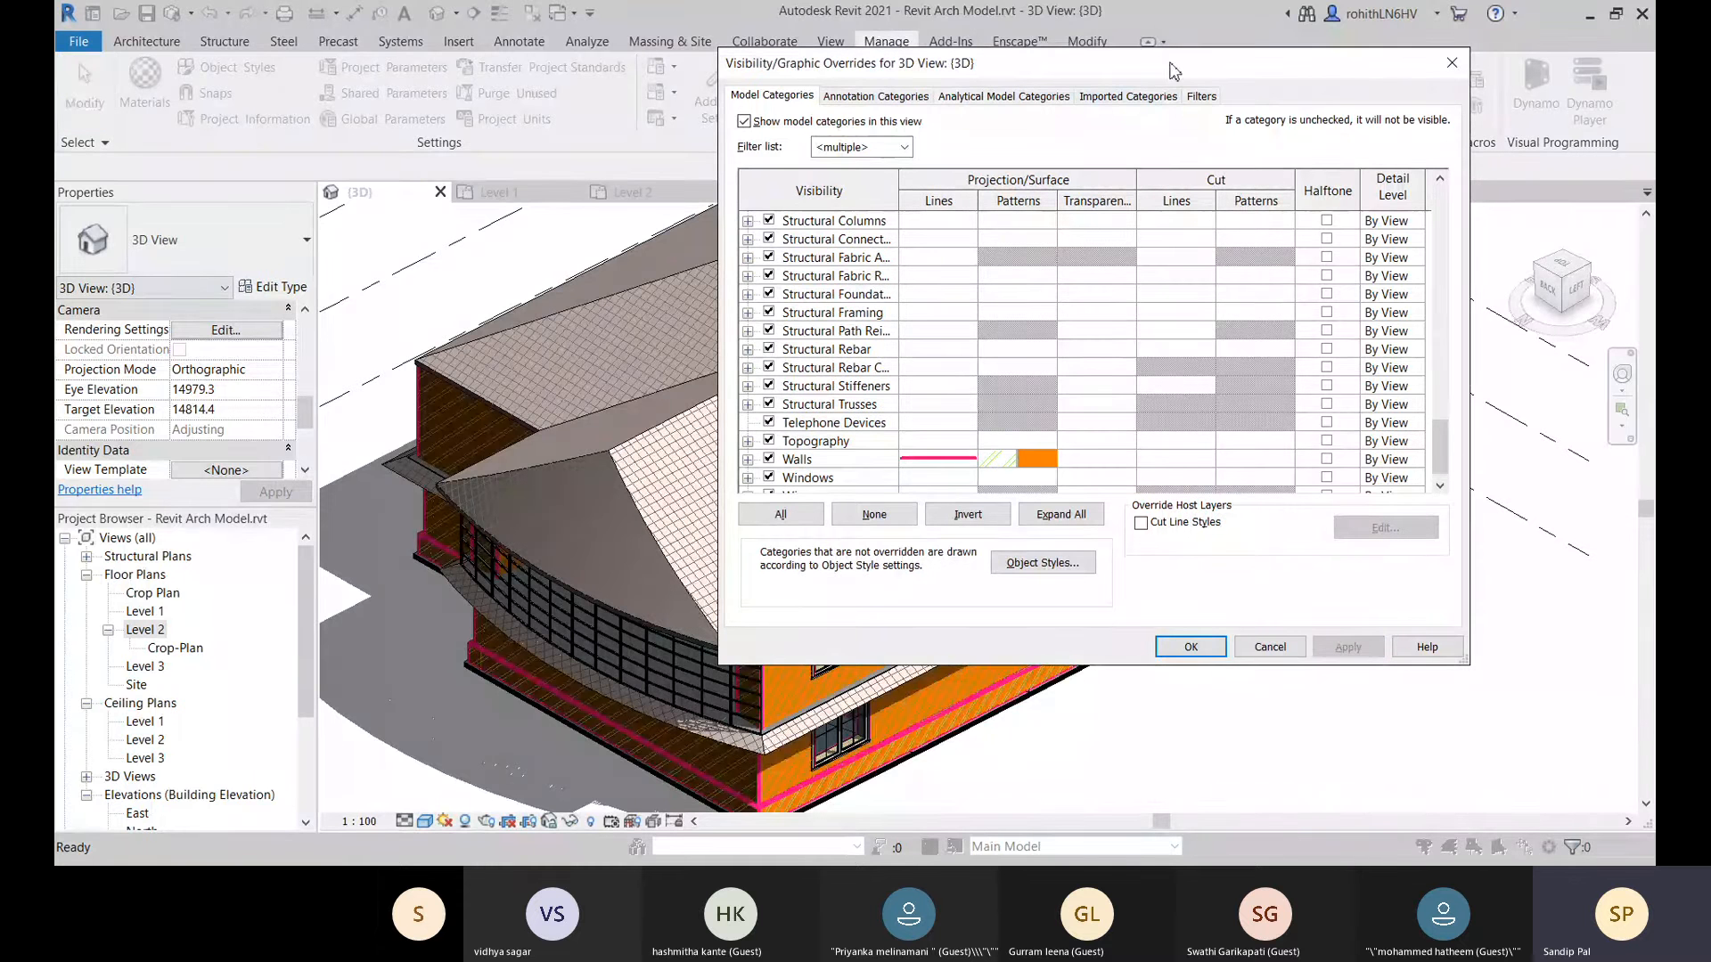
drag(1174, 71, 1453, 25)
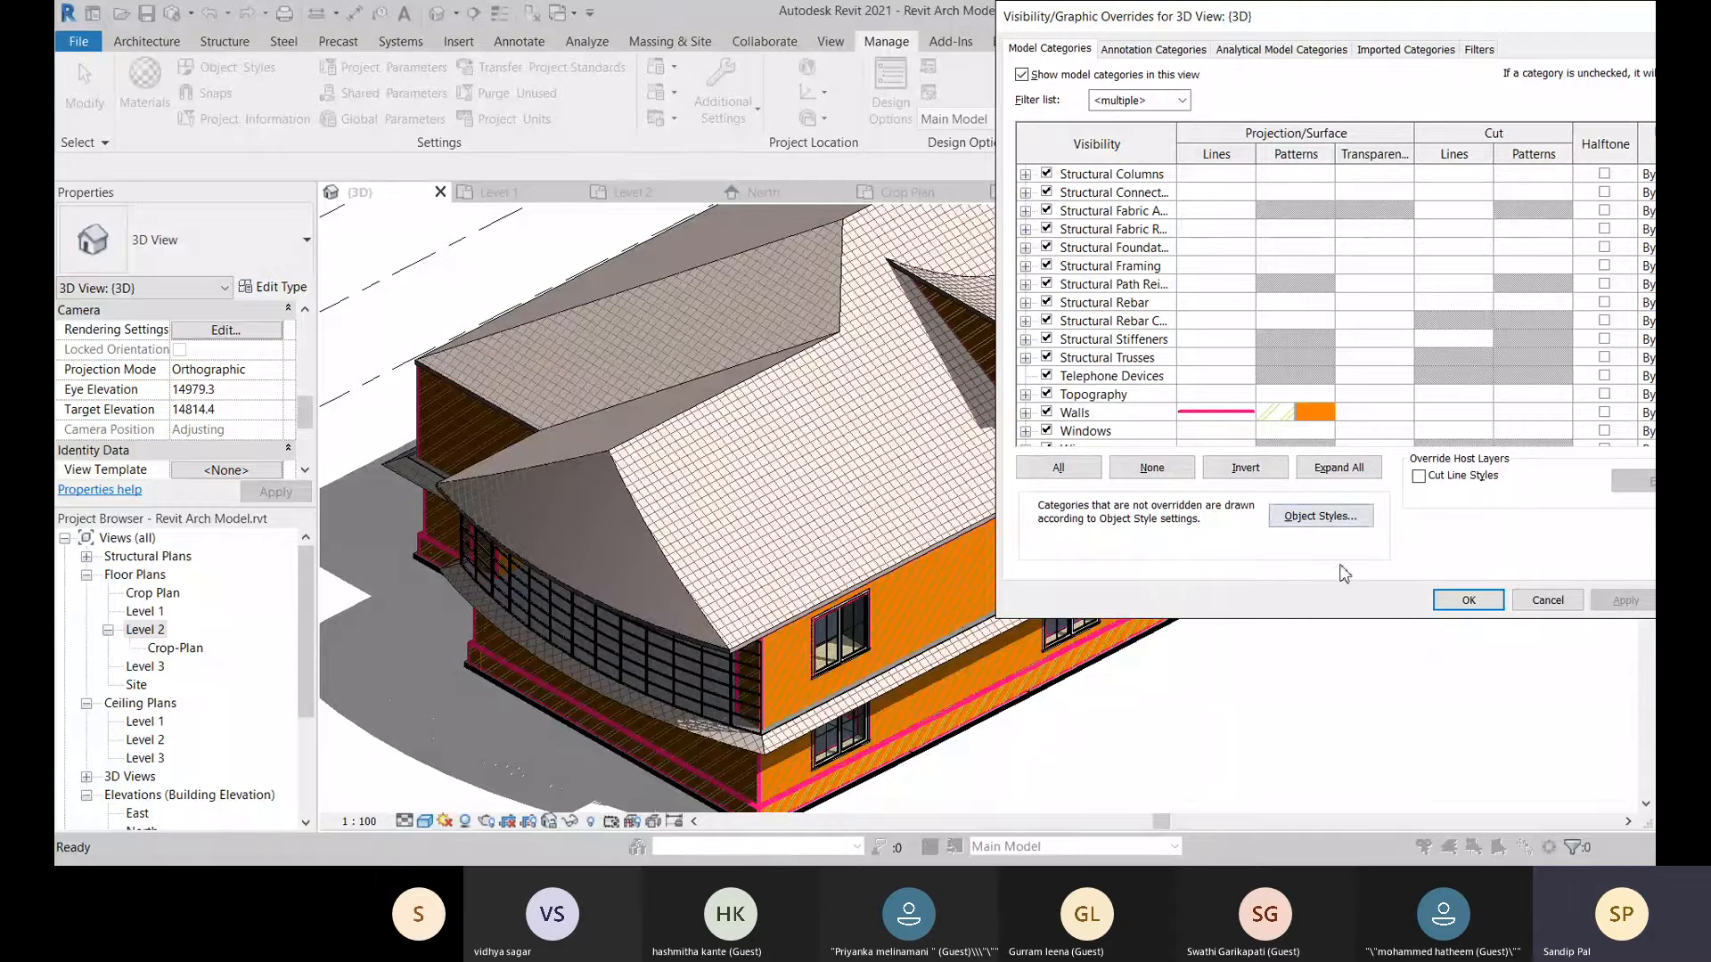
Clear the foreground and background surface pattern overrides of the Walls category.
click(1299, 416)
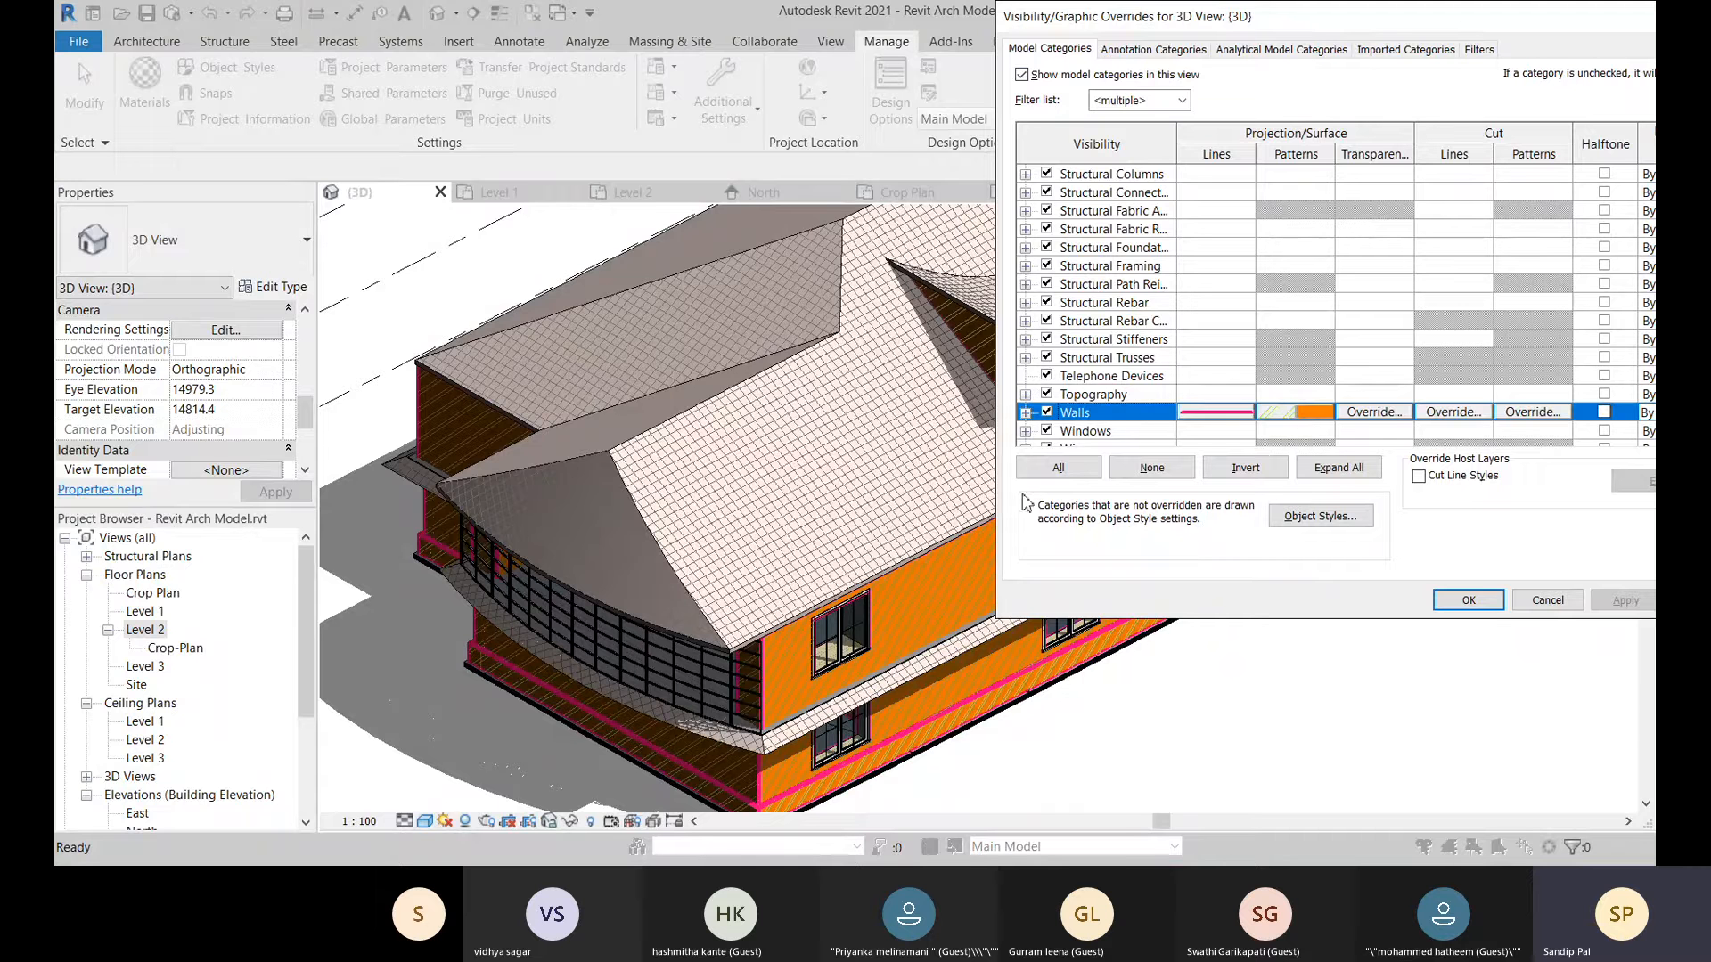
click(1300, 415)
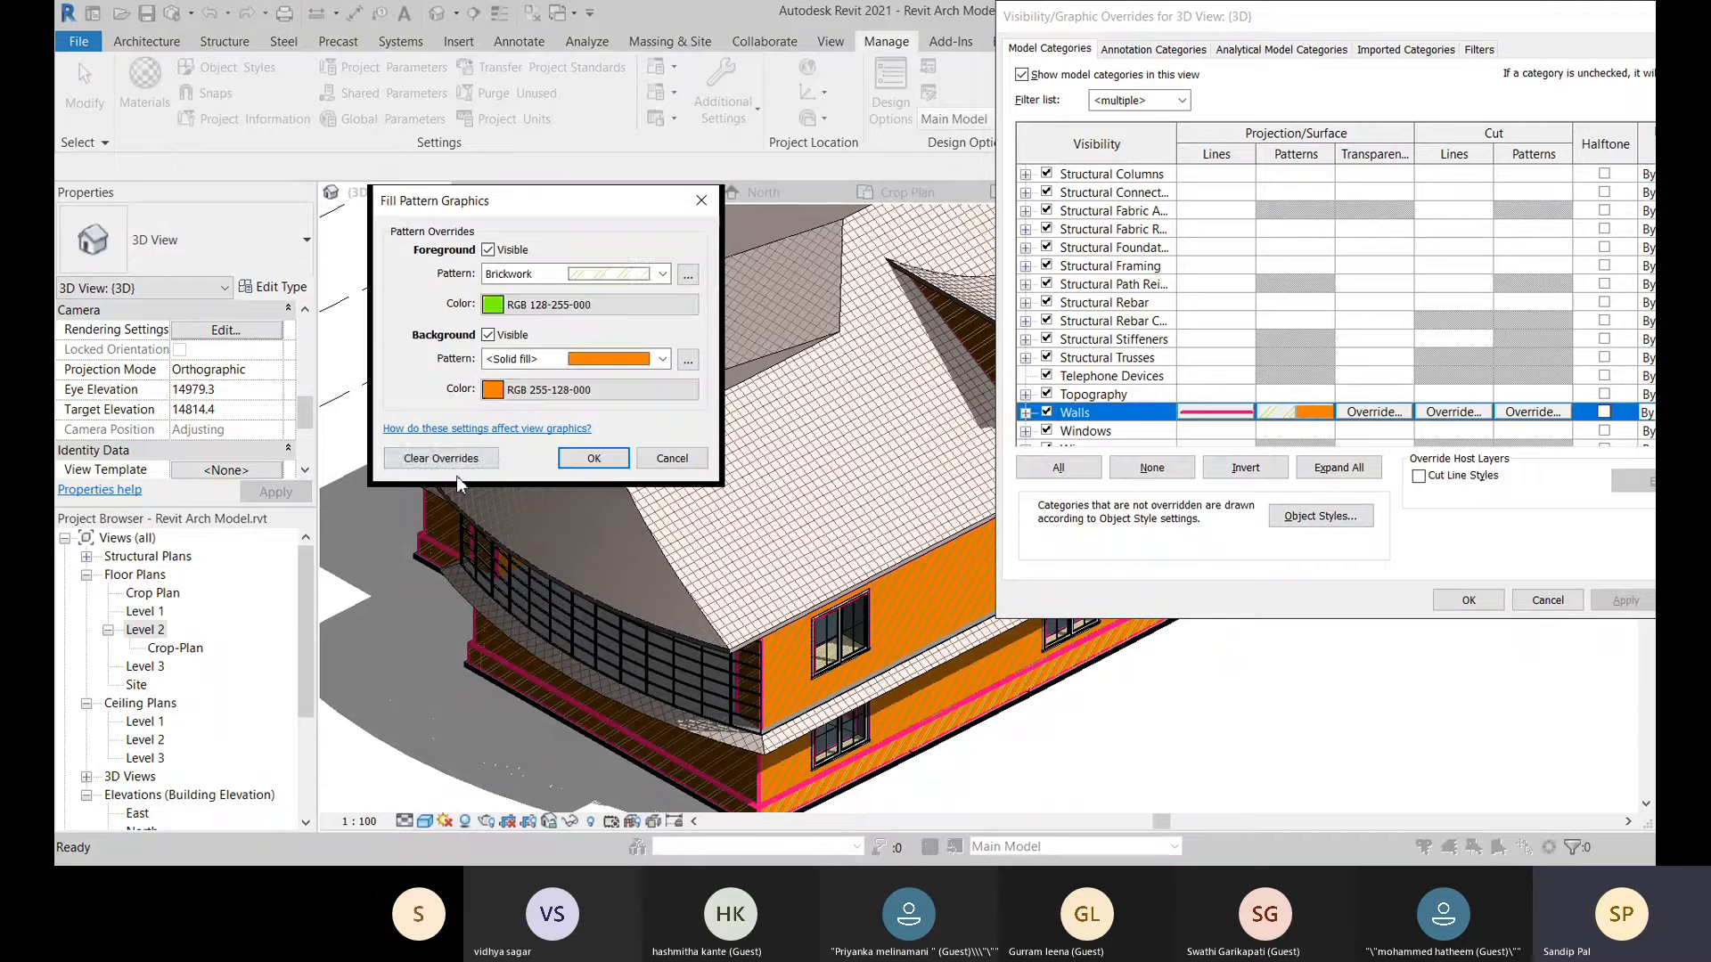
click(410, 459)
click(594, 458)
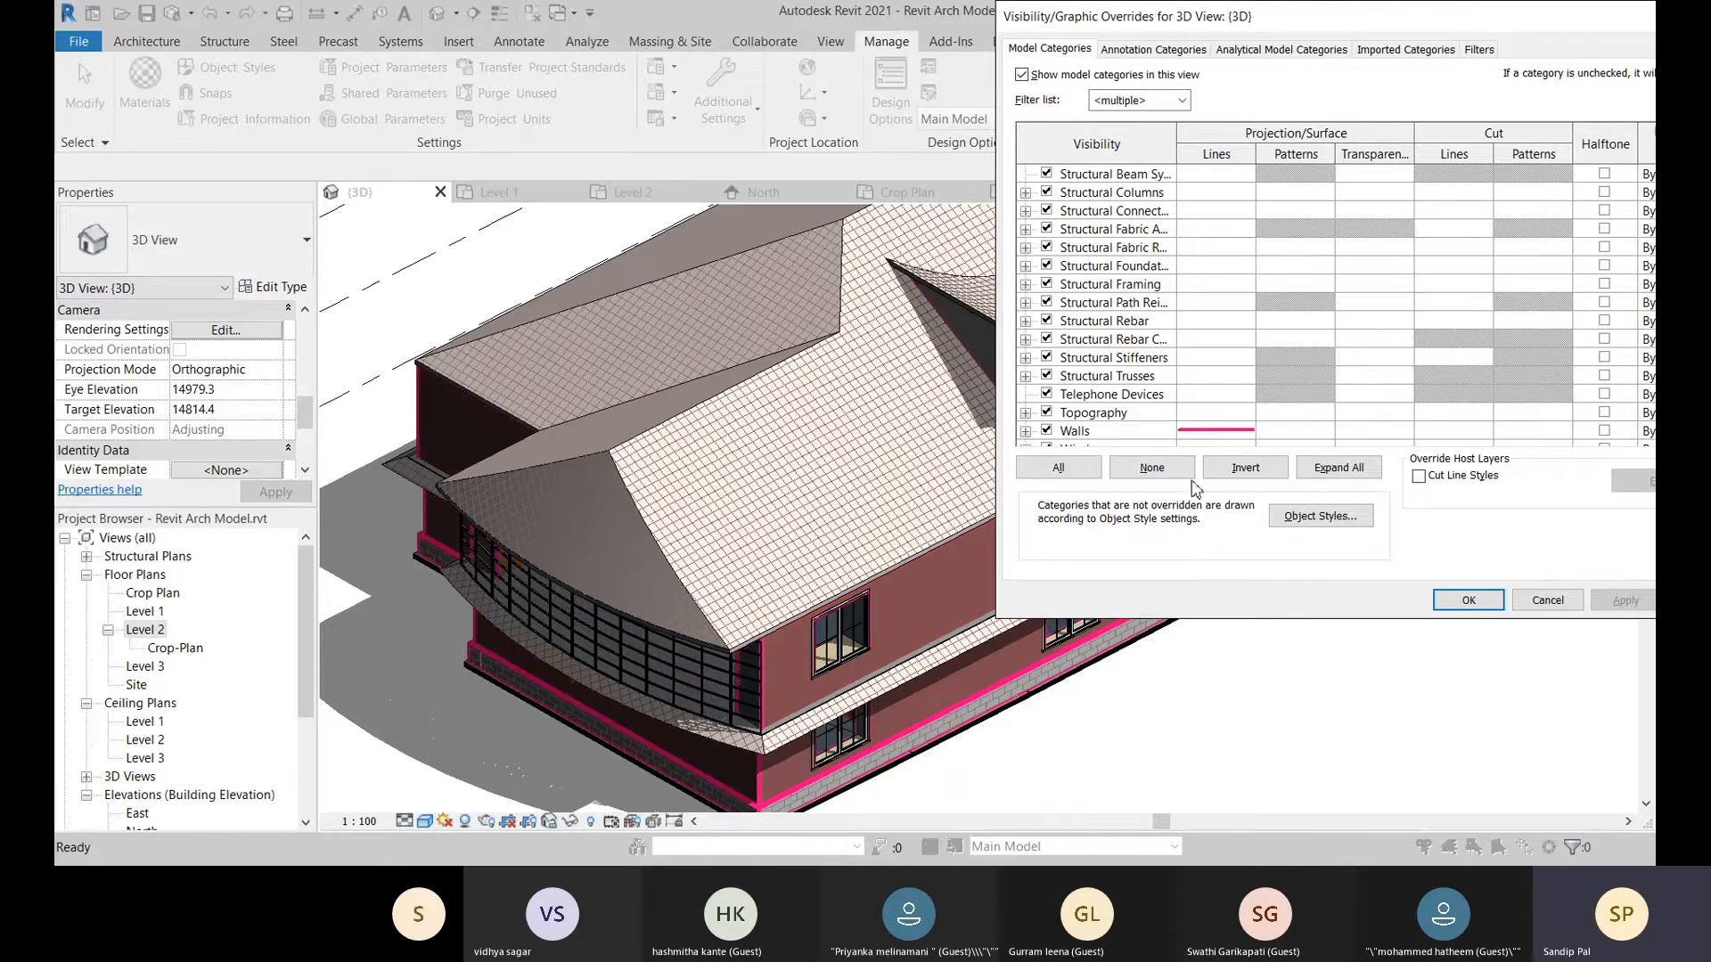
Clear the projection line overrides of the Walls category and apply the change to the 3D view.
click(1215, 431)
click(1217, 413)
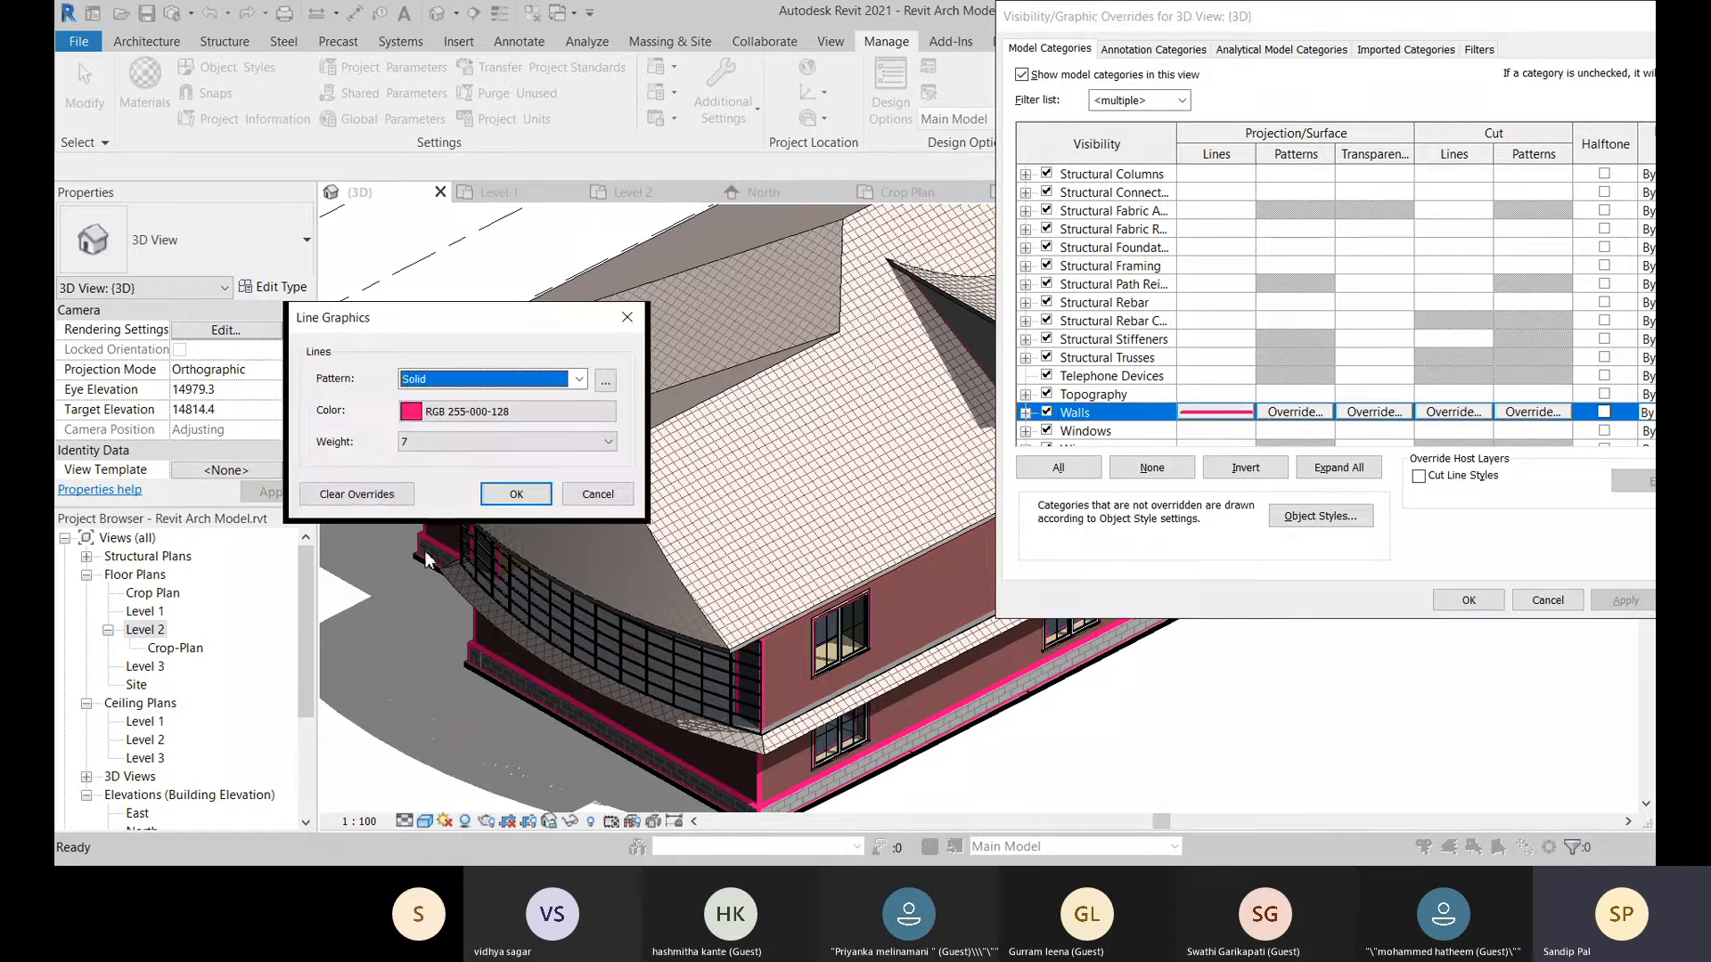
click(356, 494)
click(516, 493)
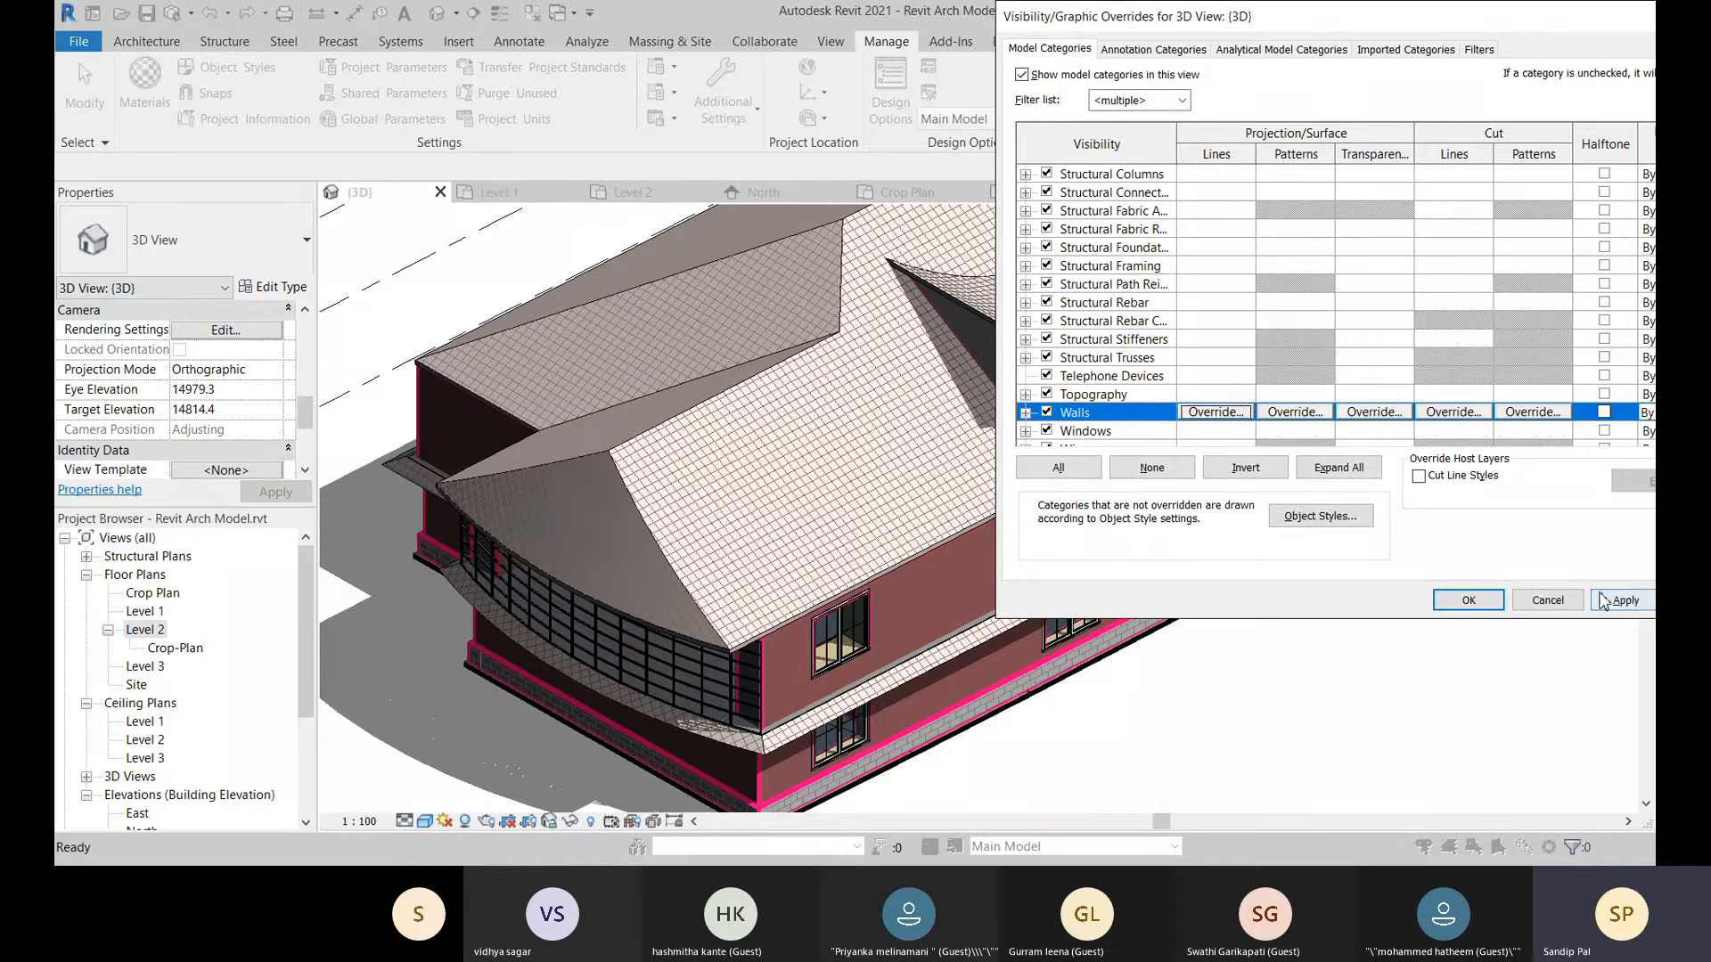
click(1620, 600)
click(1119, 433)
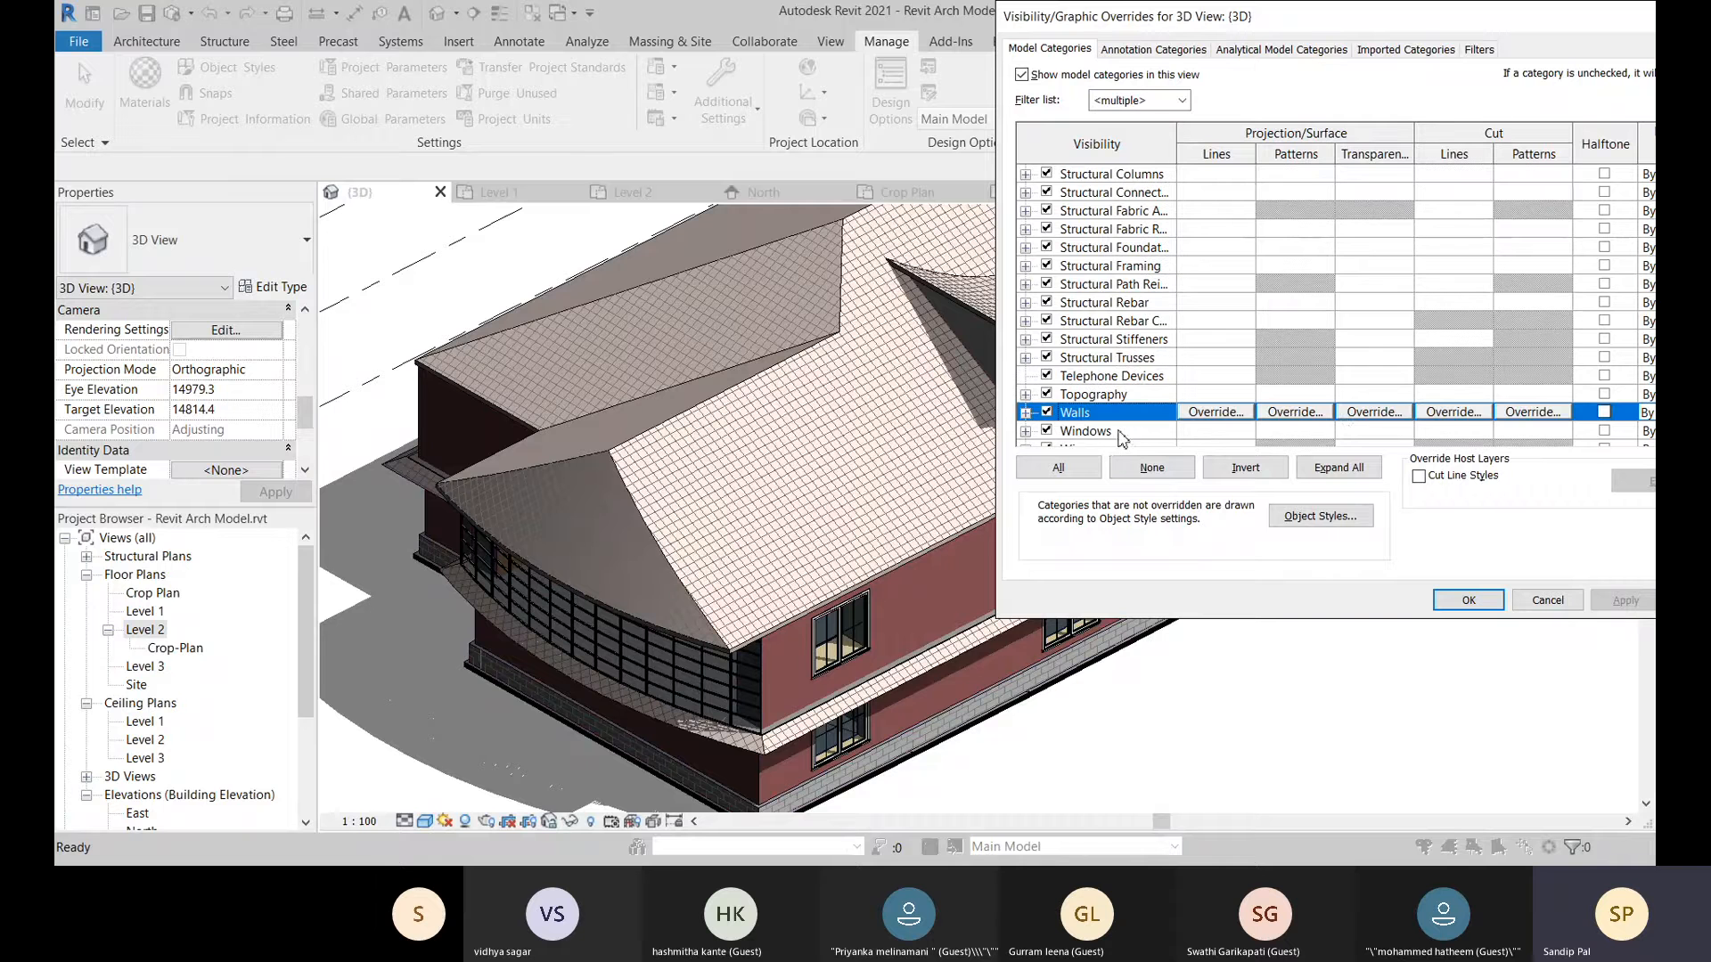
Override the Walls category's surface transparency to 80%, apply it to the 3D view and examine the building from other sides.
click(1374, 412)
drag(952, 353, 1071, 360)
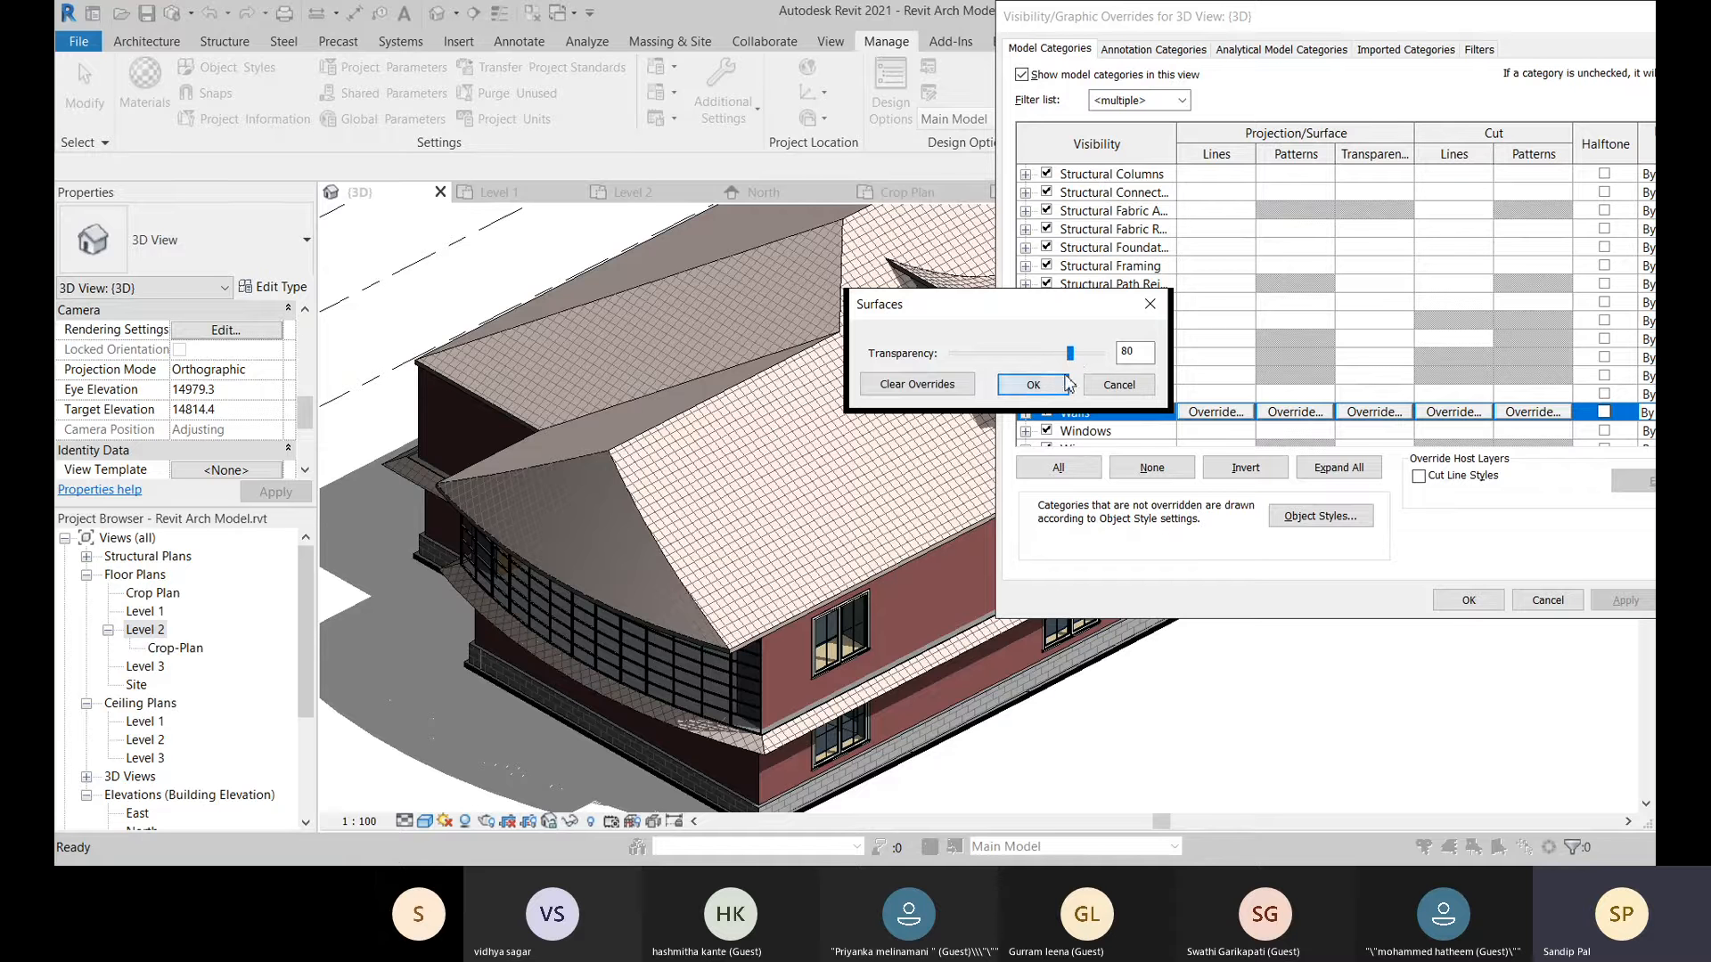
click(1033, 384)
click(1638, 608)
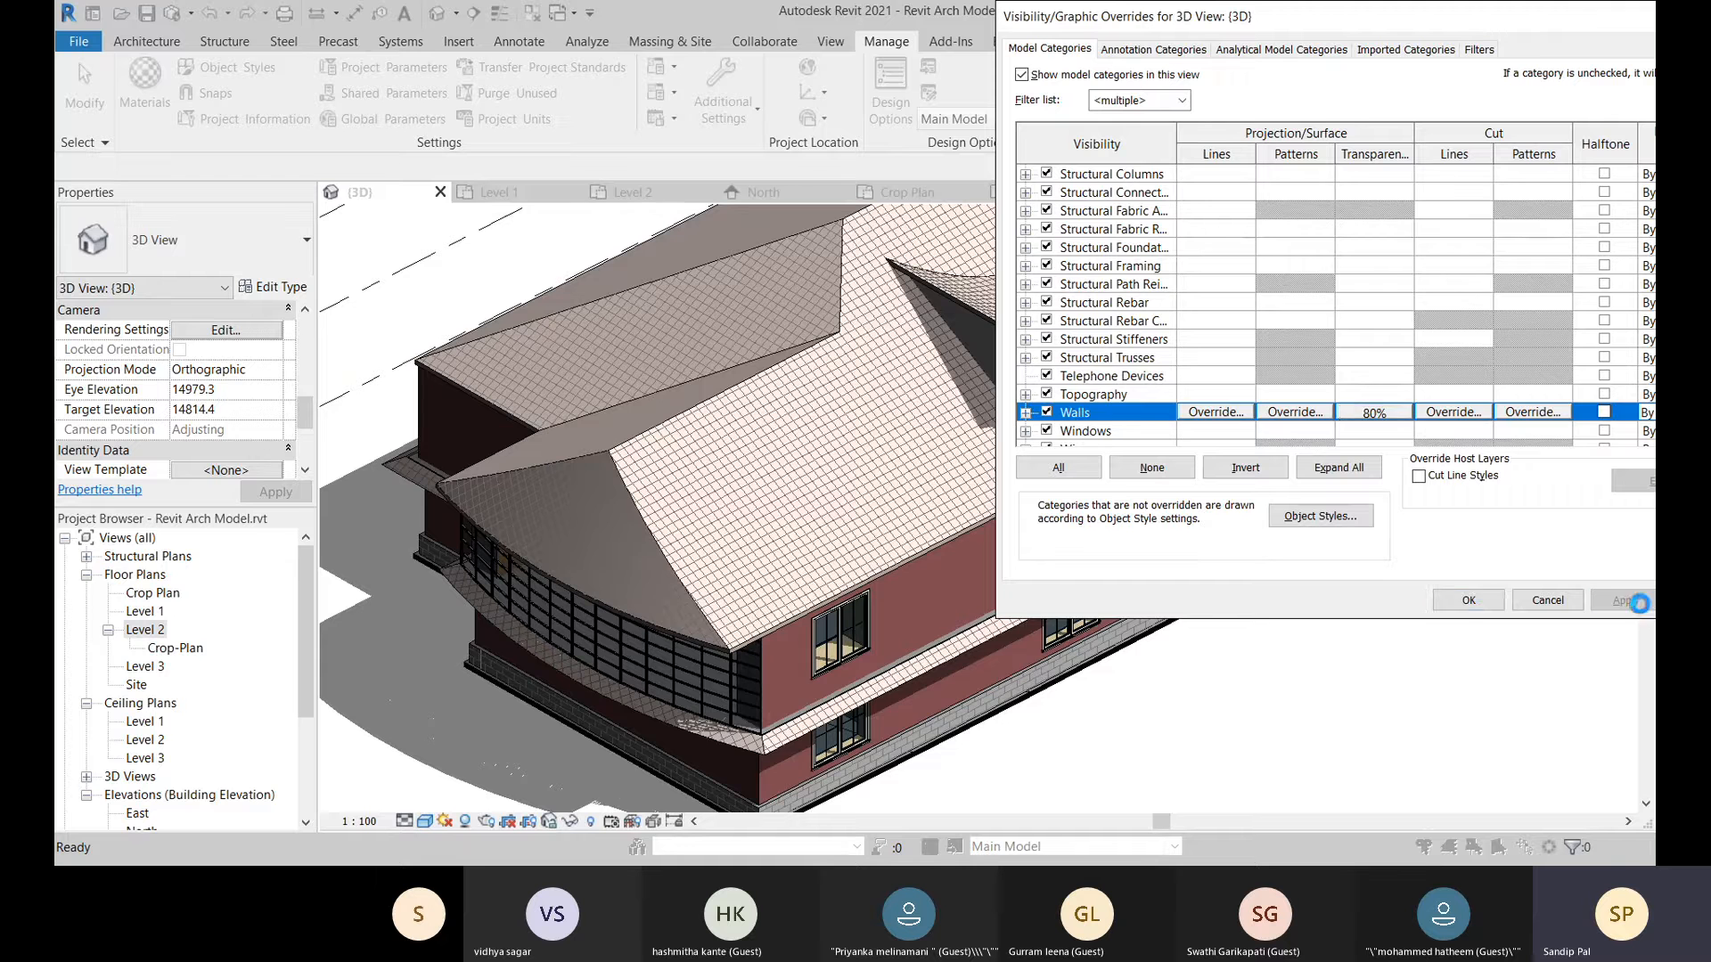
click(1468, 600)
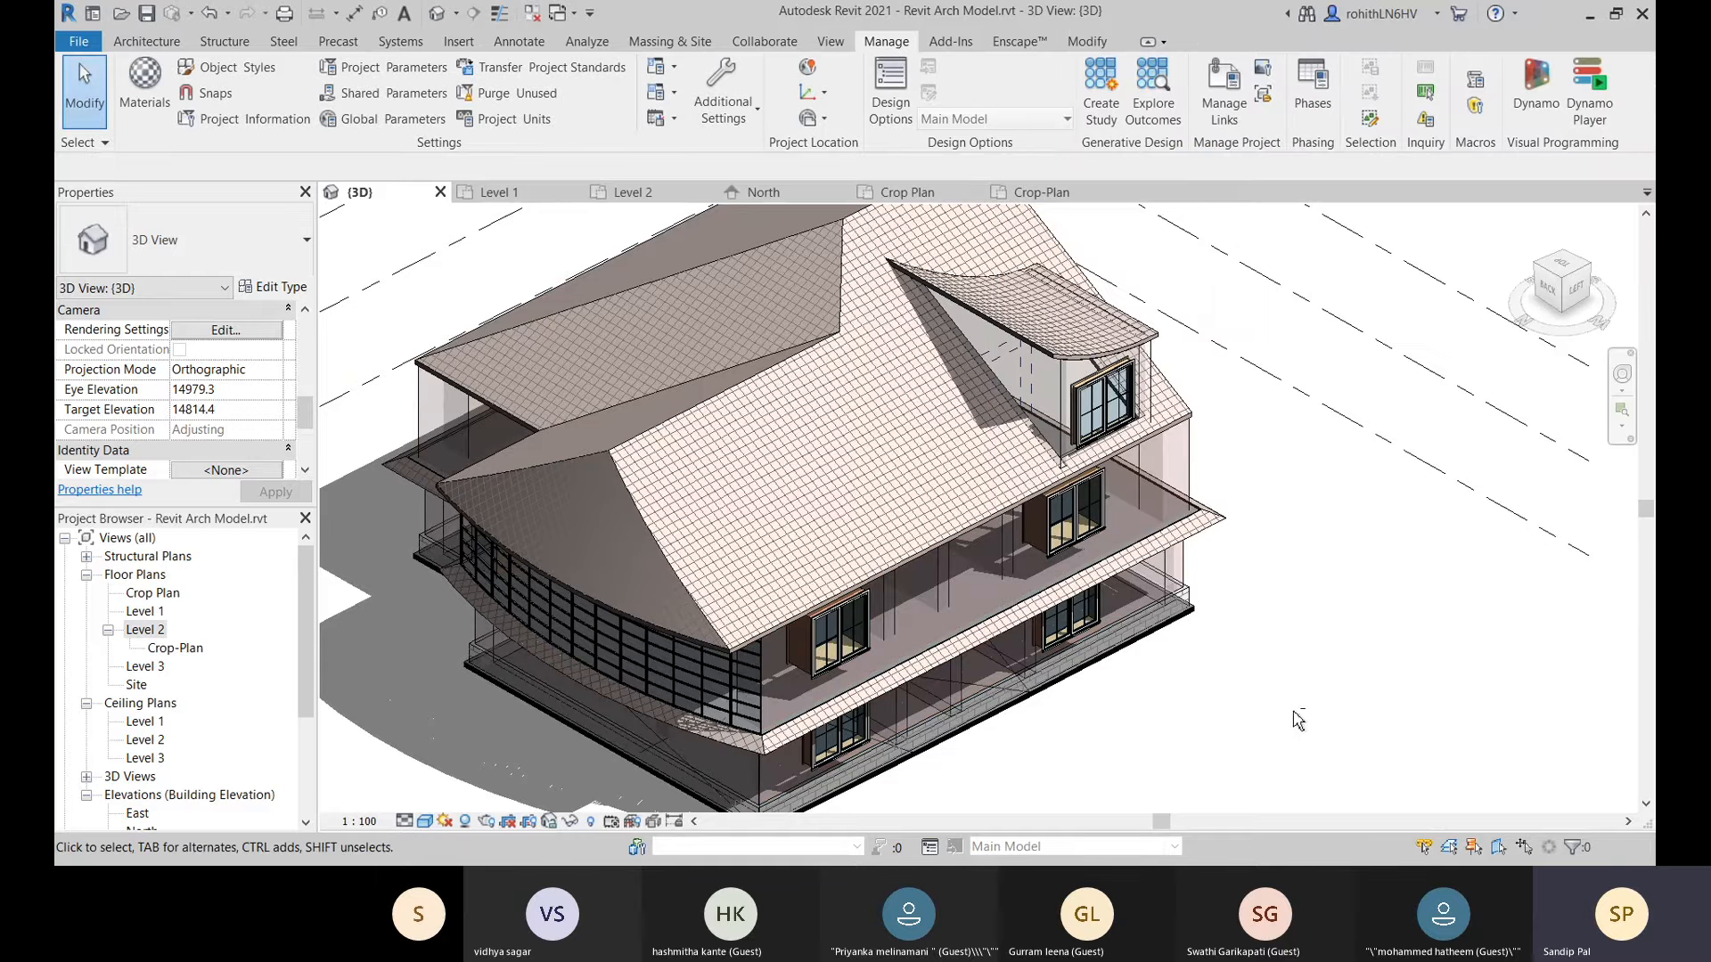
shift+middle_drag(1257, 709, 713, 571)
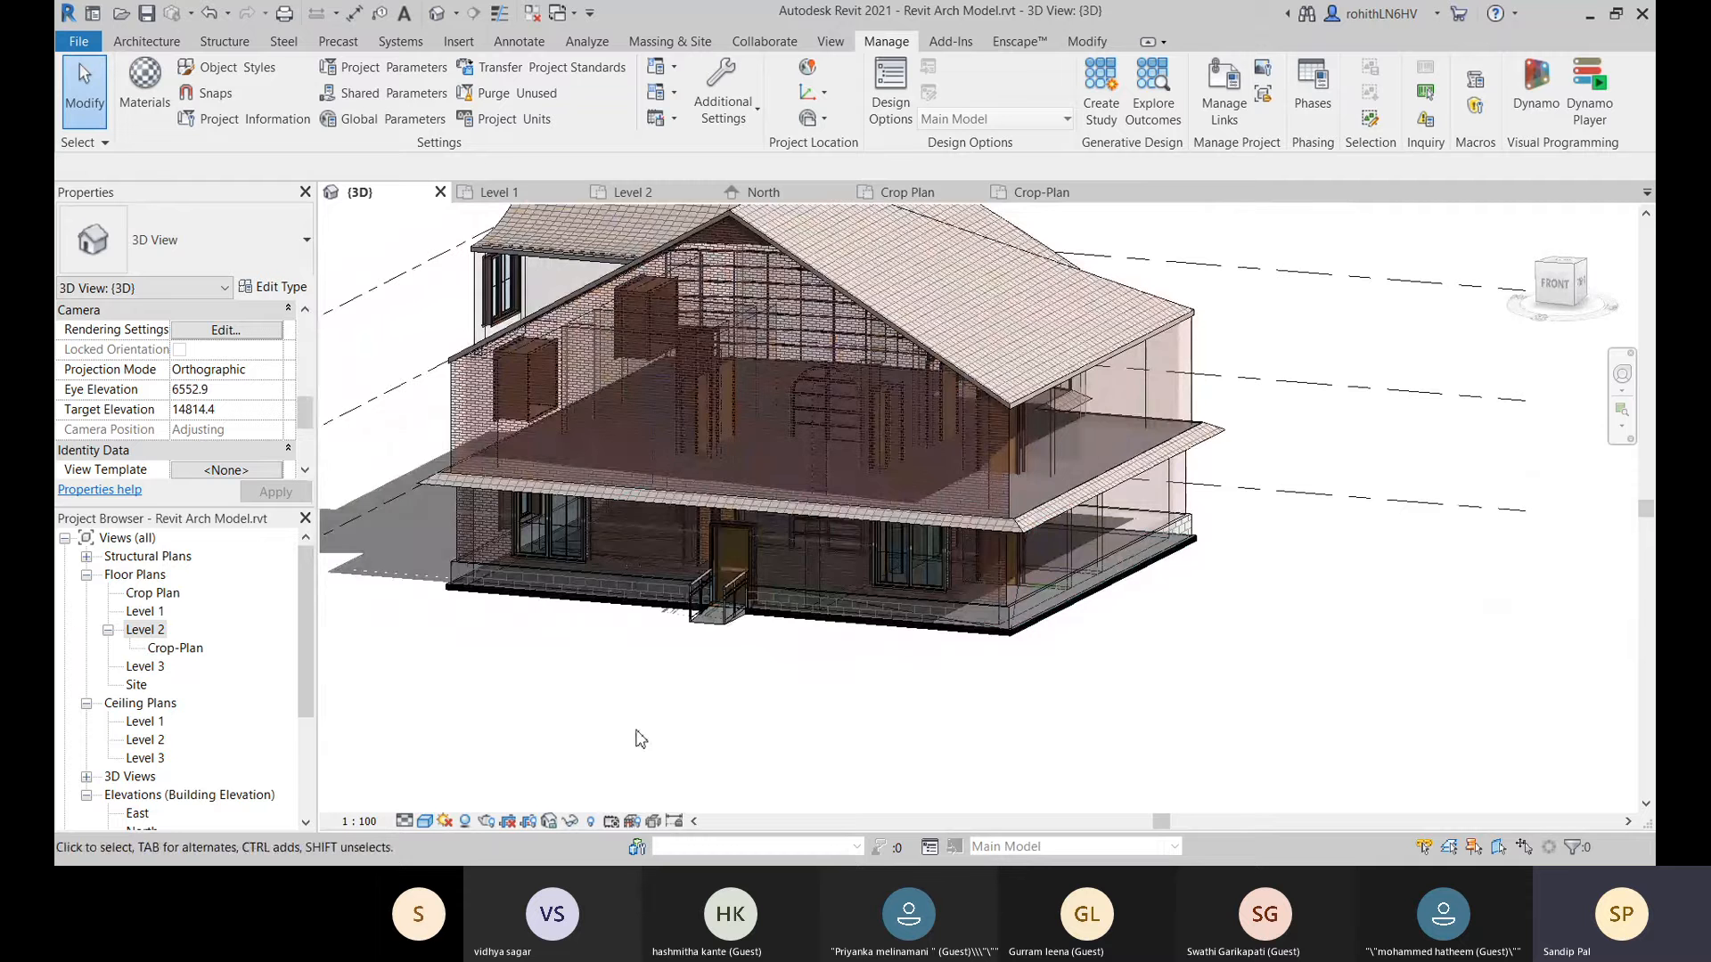
middle_drag(753, 751, 842, 786)
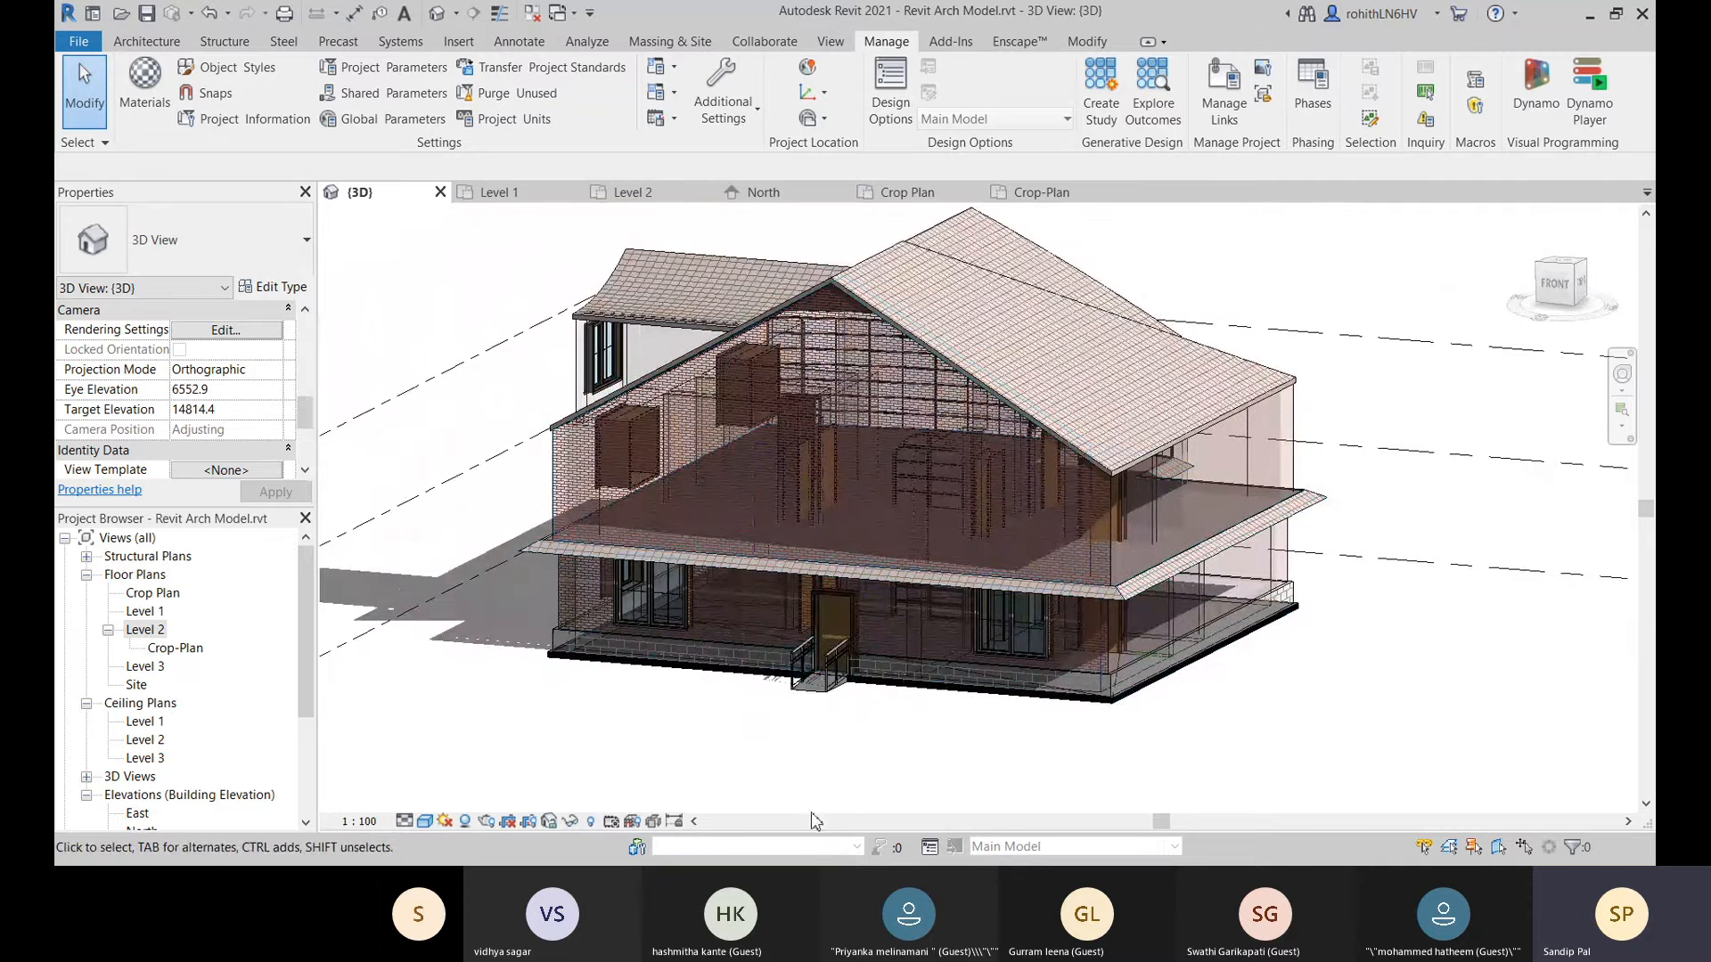
shift+middle_drag(1019, 823, 647, 482)
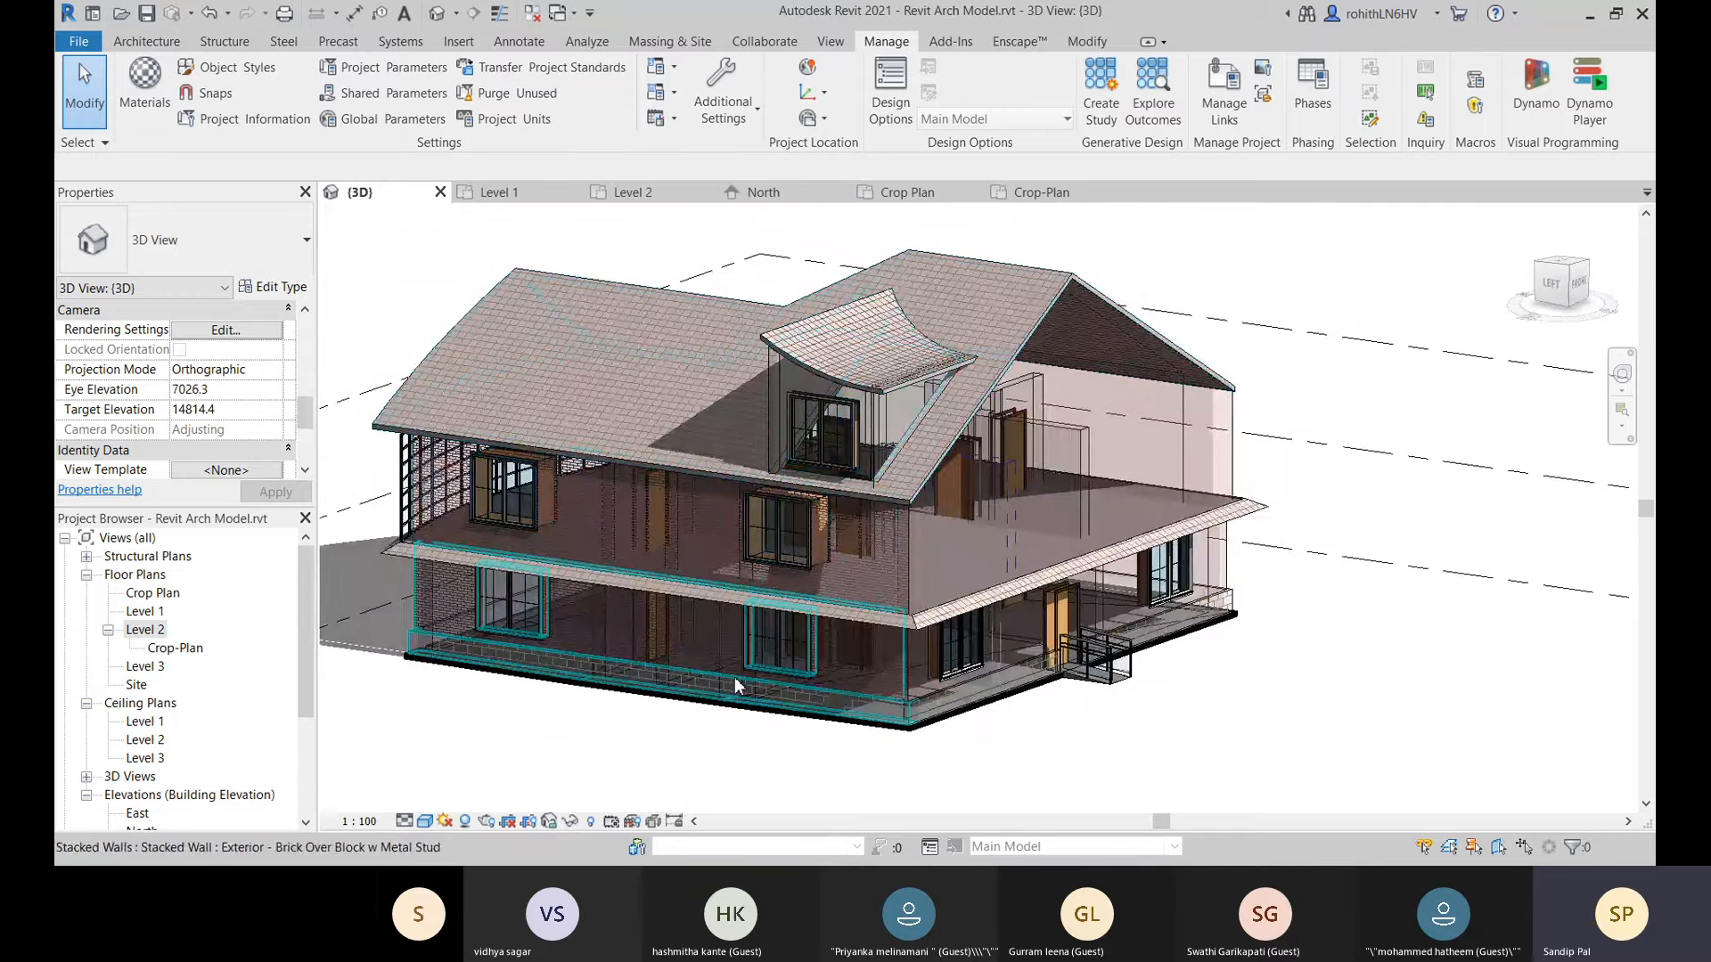
Try the Fine detail level for Air Terminals in the 3D view's visibility overrides, restore By View and apply.
key(v)
key(g)
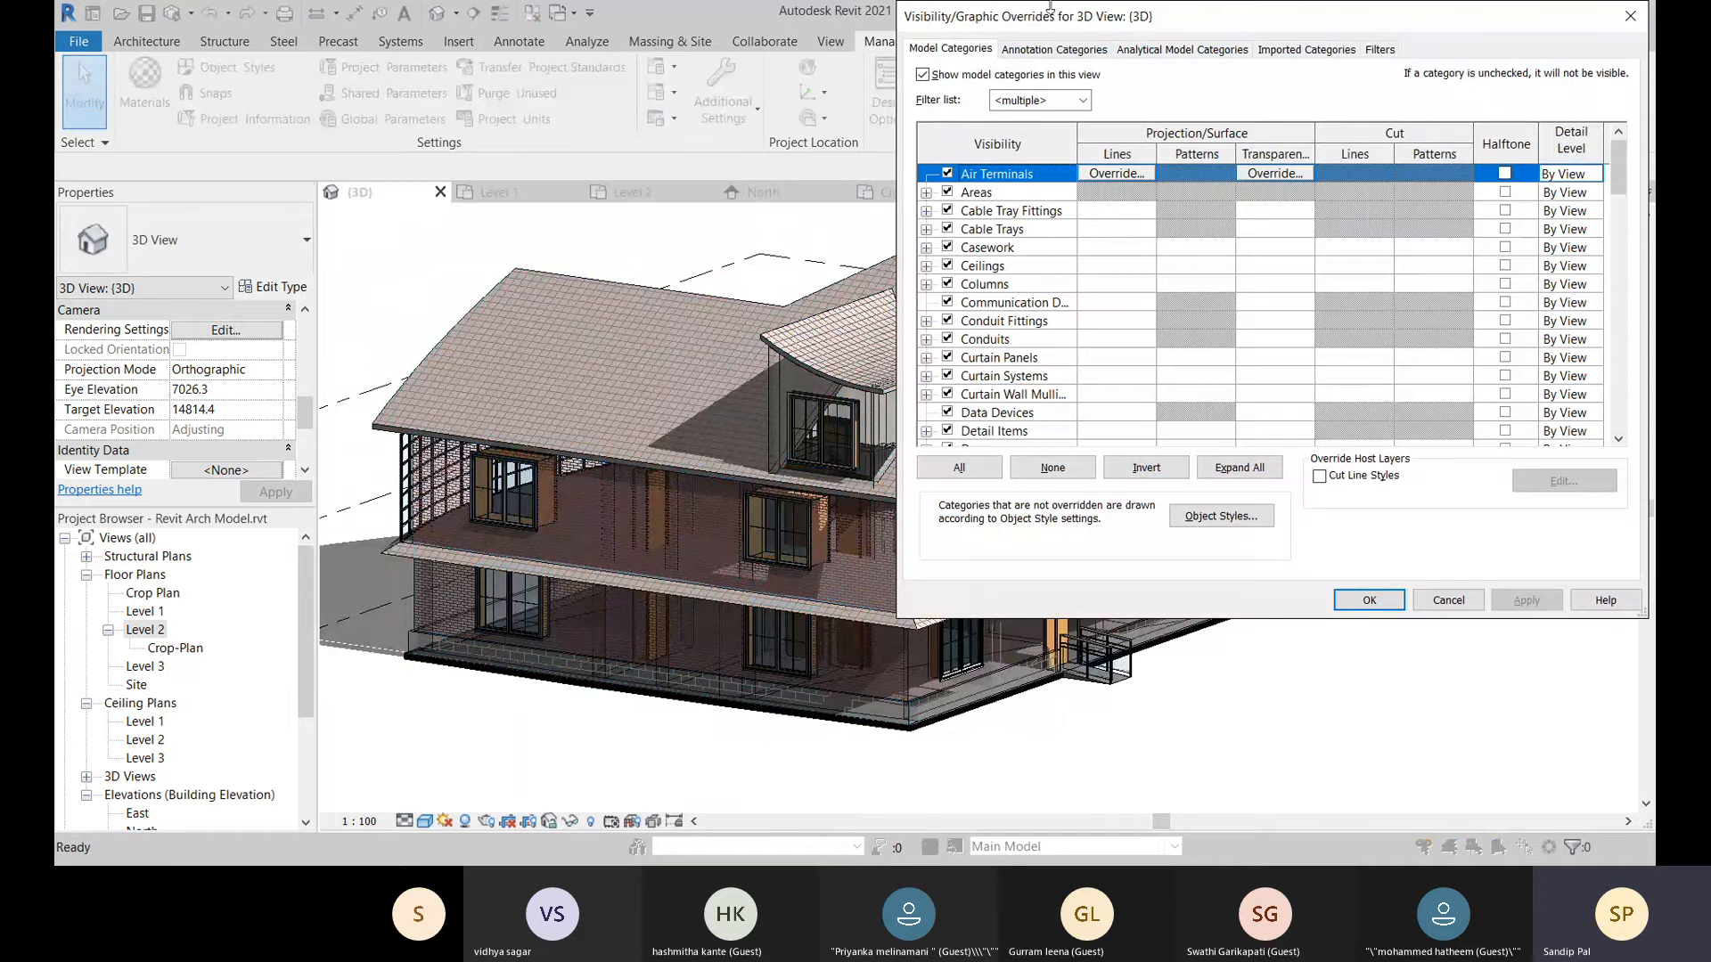
drag(1094, 18, 888, 139)
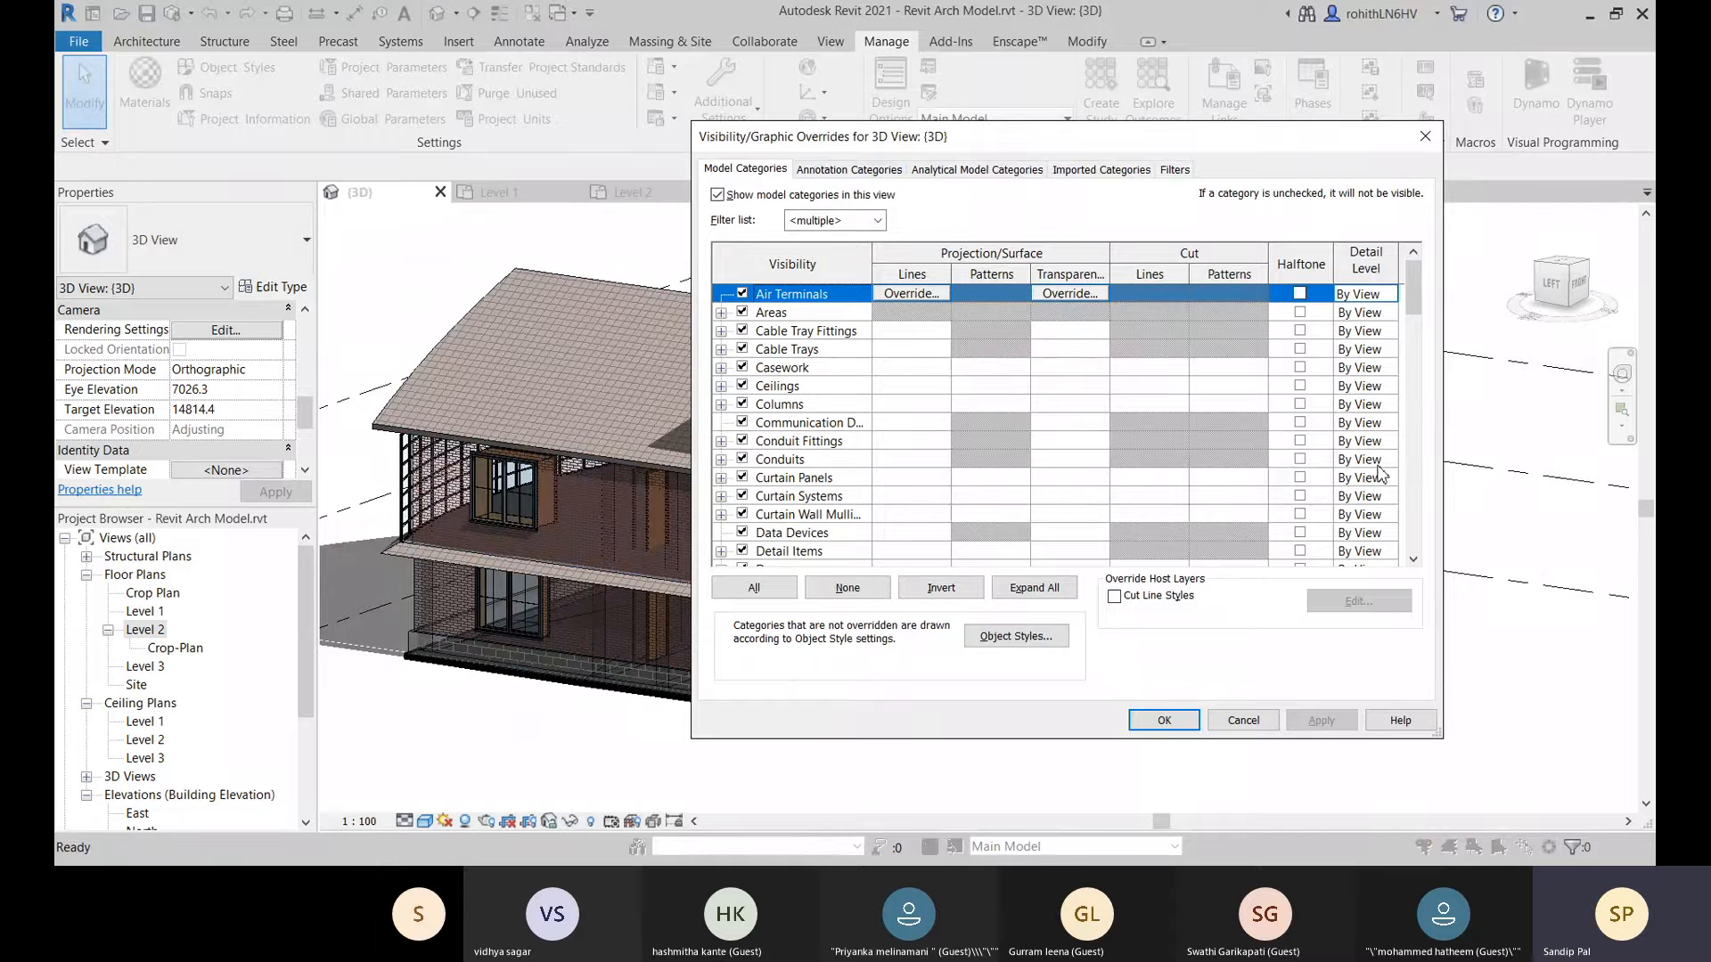
click(1391, 296)
click(1355, 364)
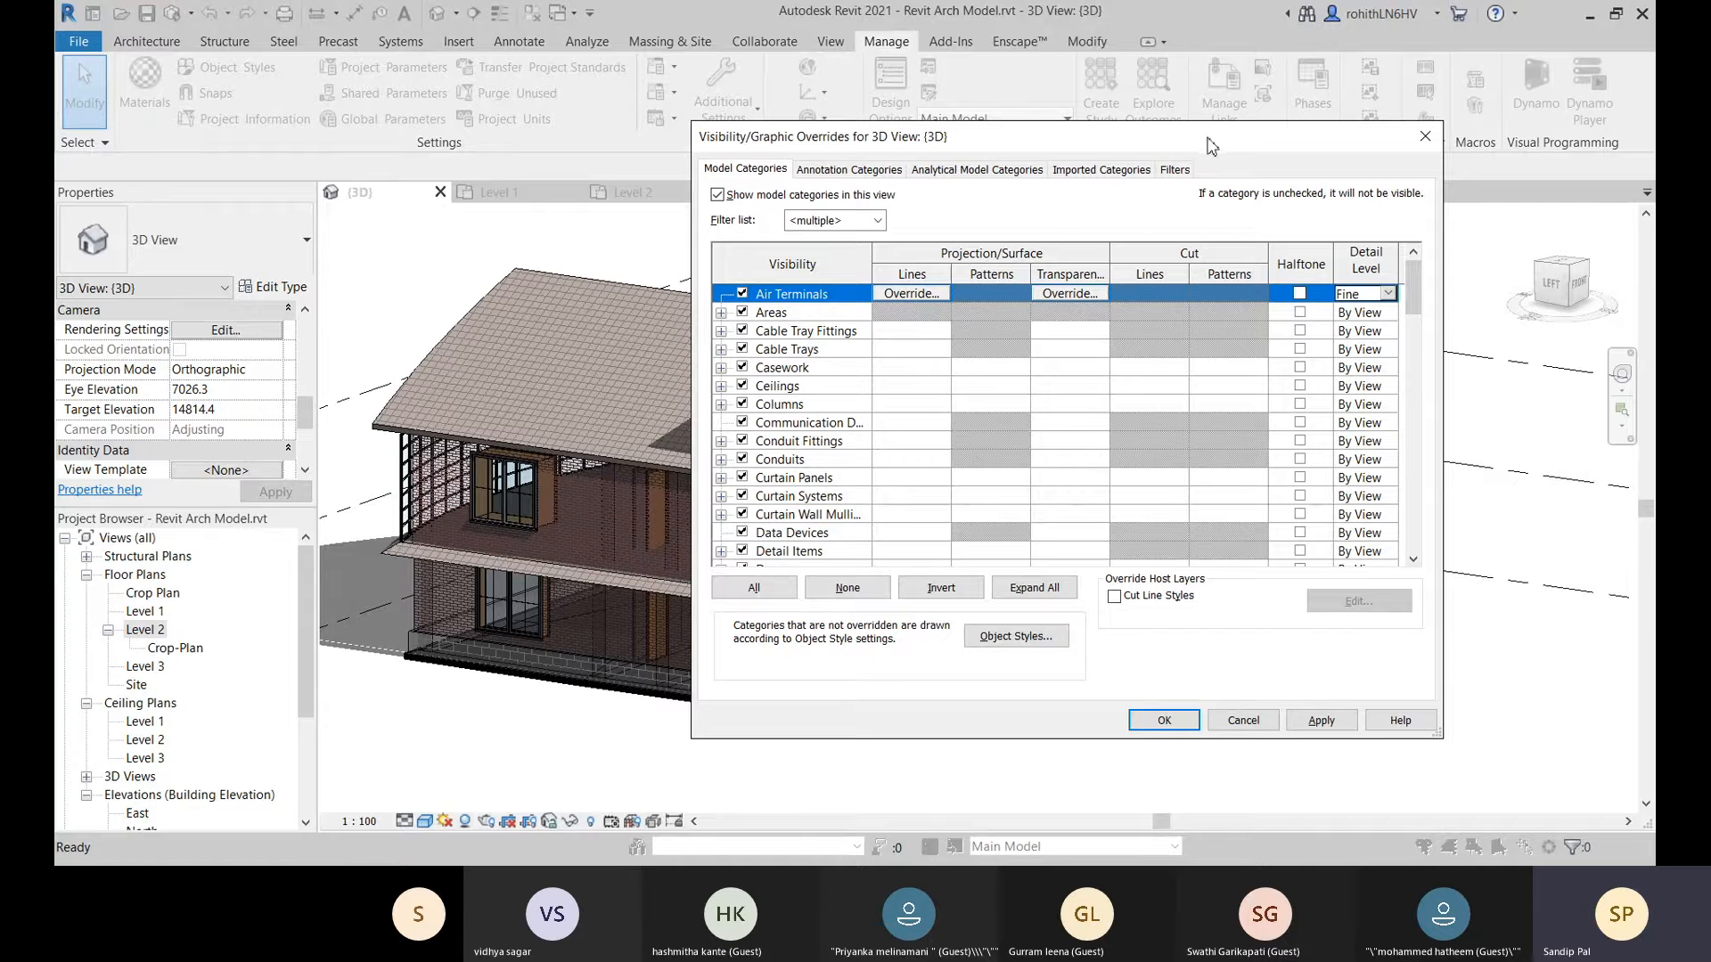
drag(1213, 144, 1162, 122)
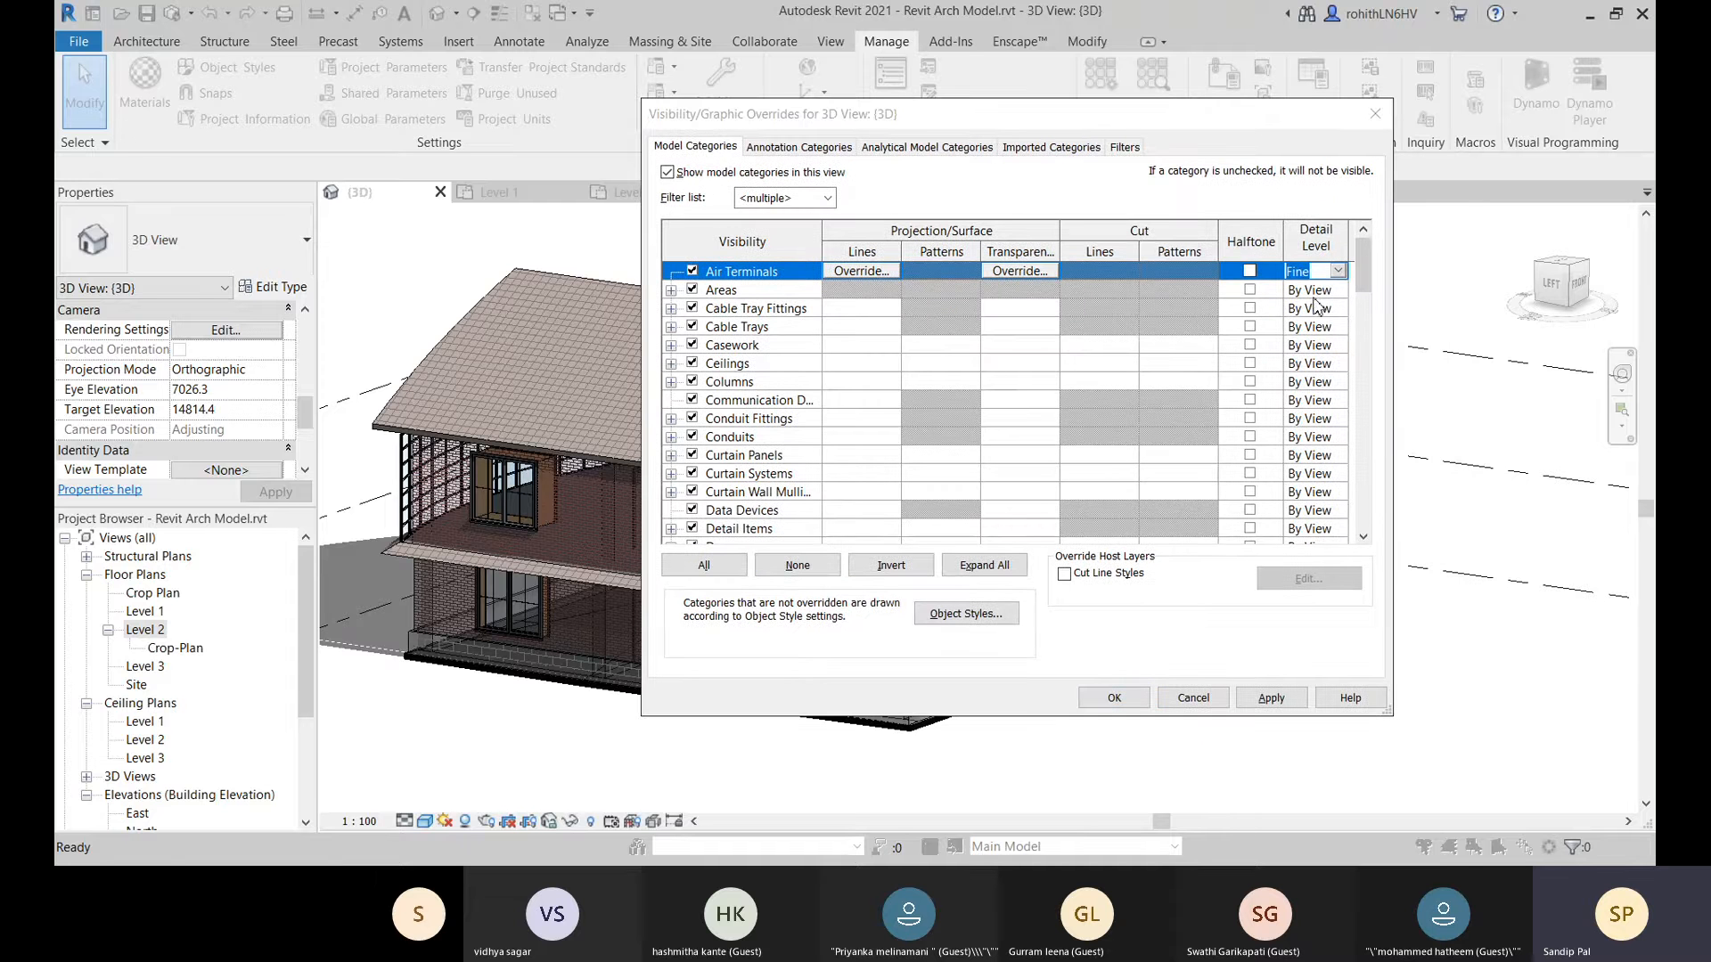
click(1333, 296)
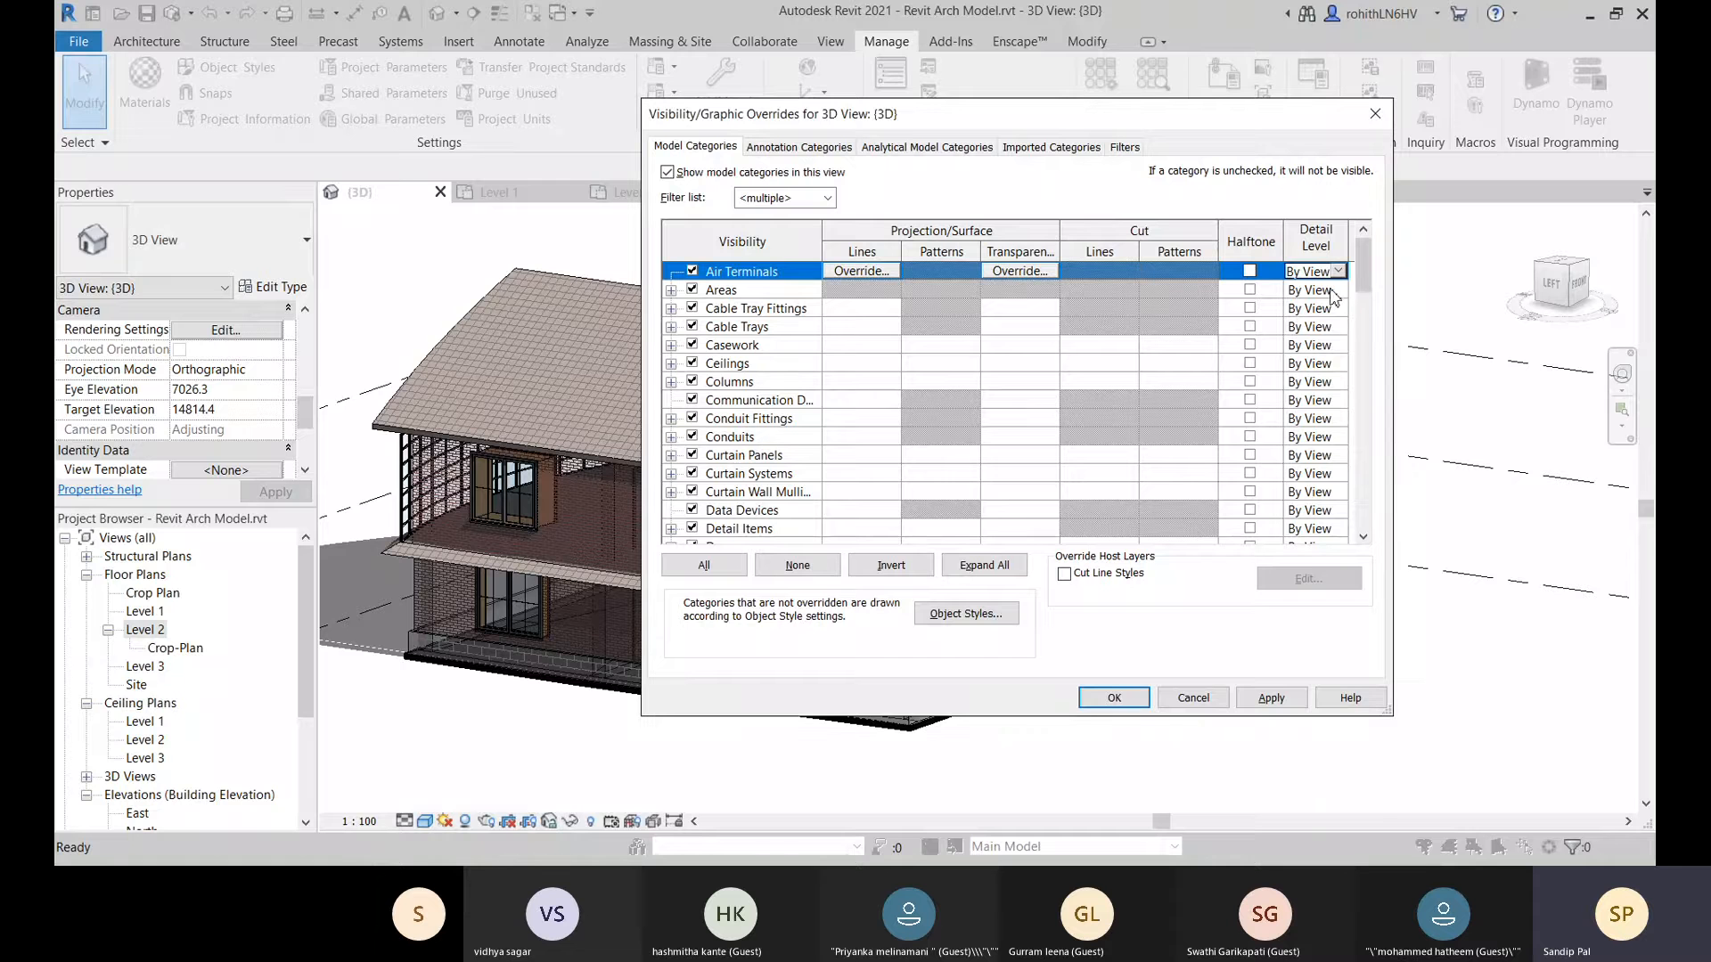
click(1284, 699)
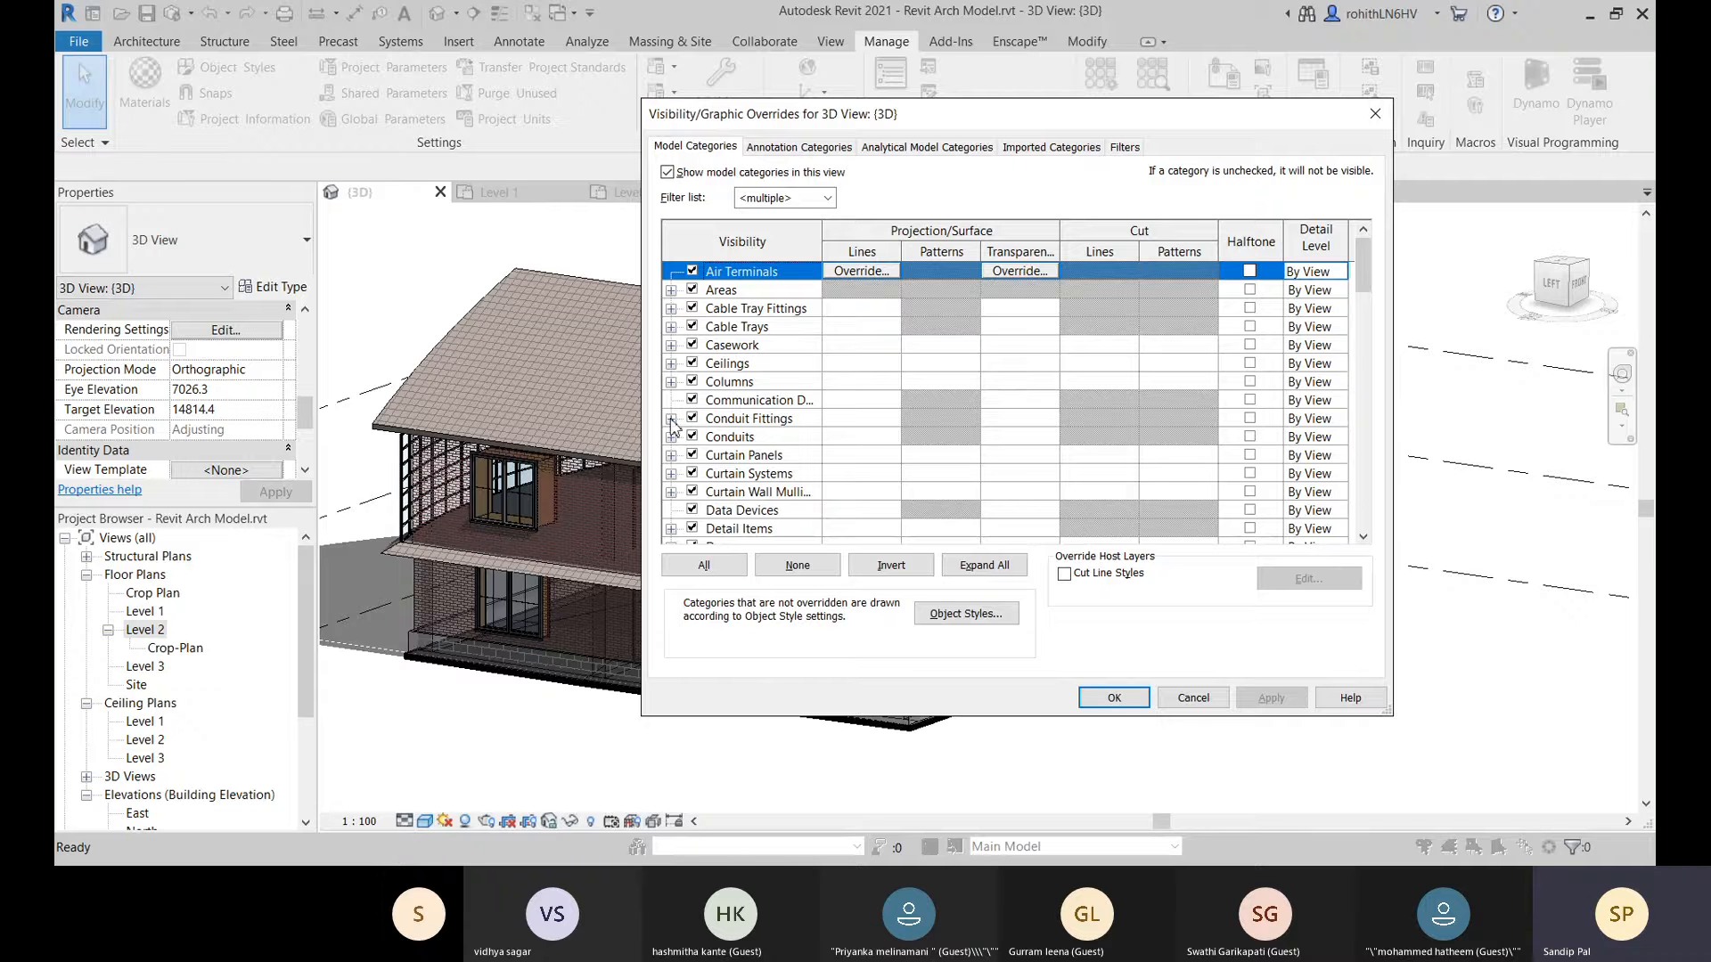
Review the annotation, analytical model and imported category overrides and the view filters of the 3D view, and close the overrides.
click(809, 148)
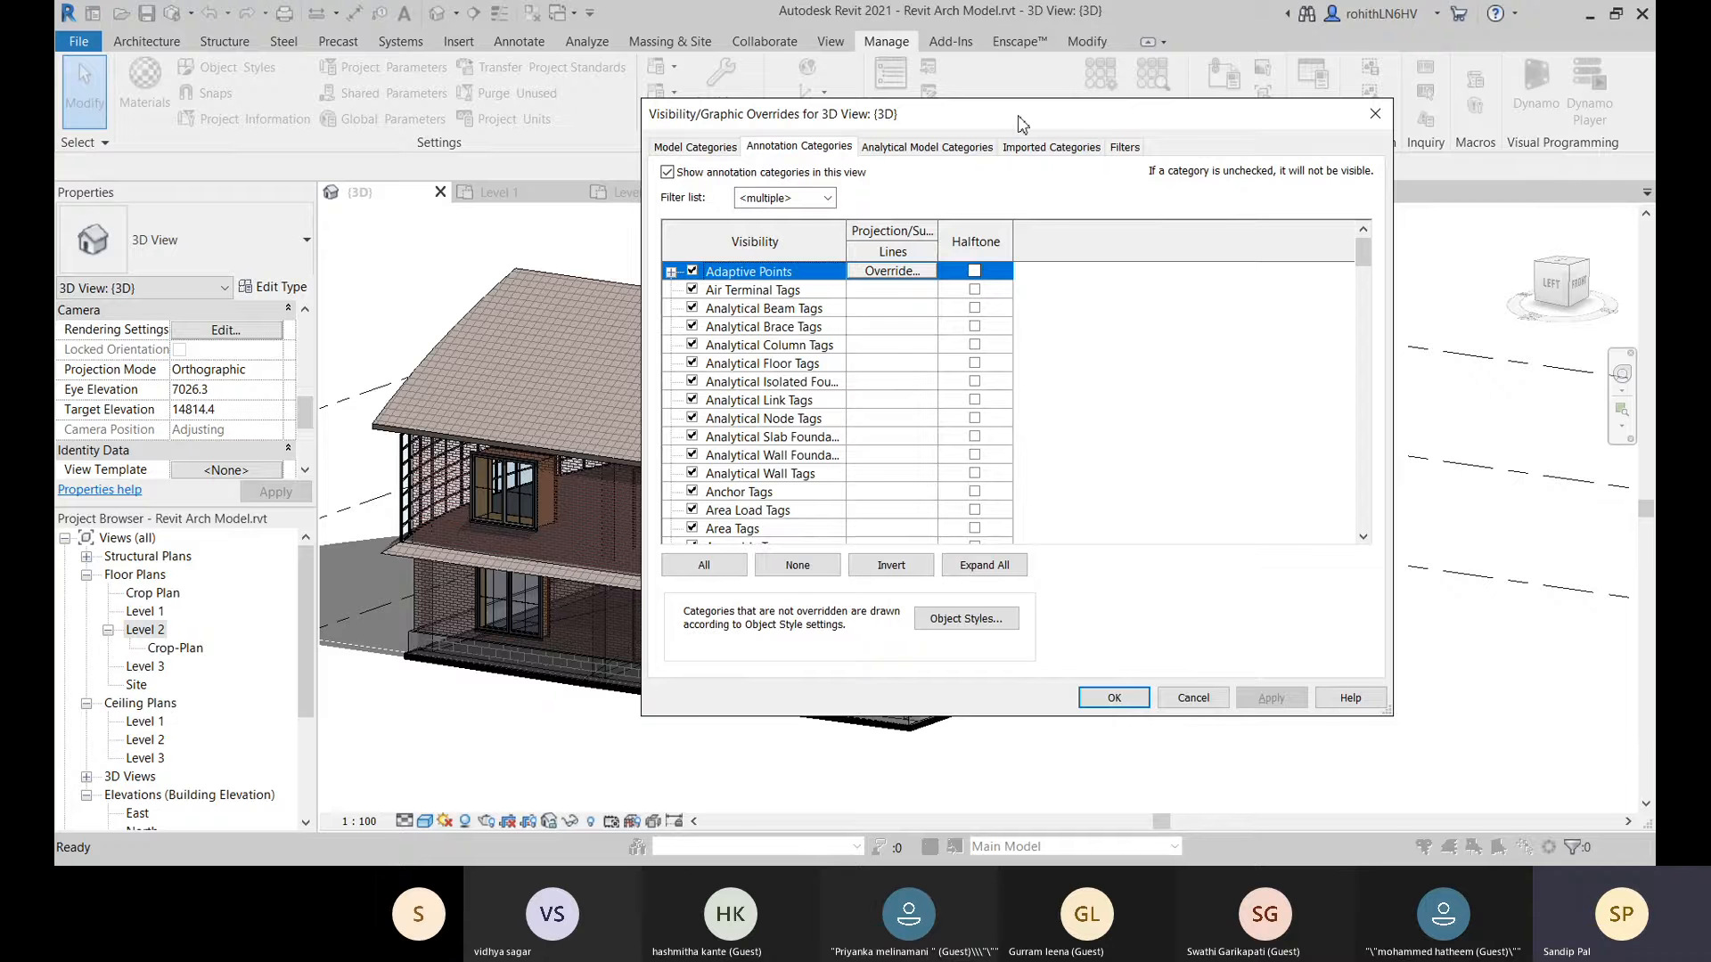
drag(1022, 123, 1160, 120)
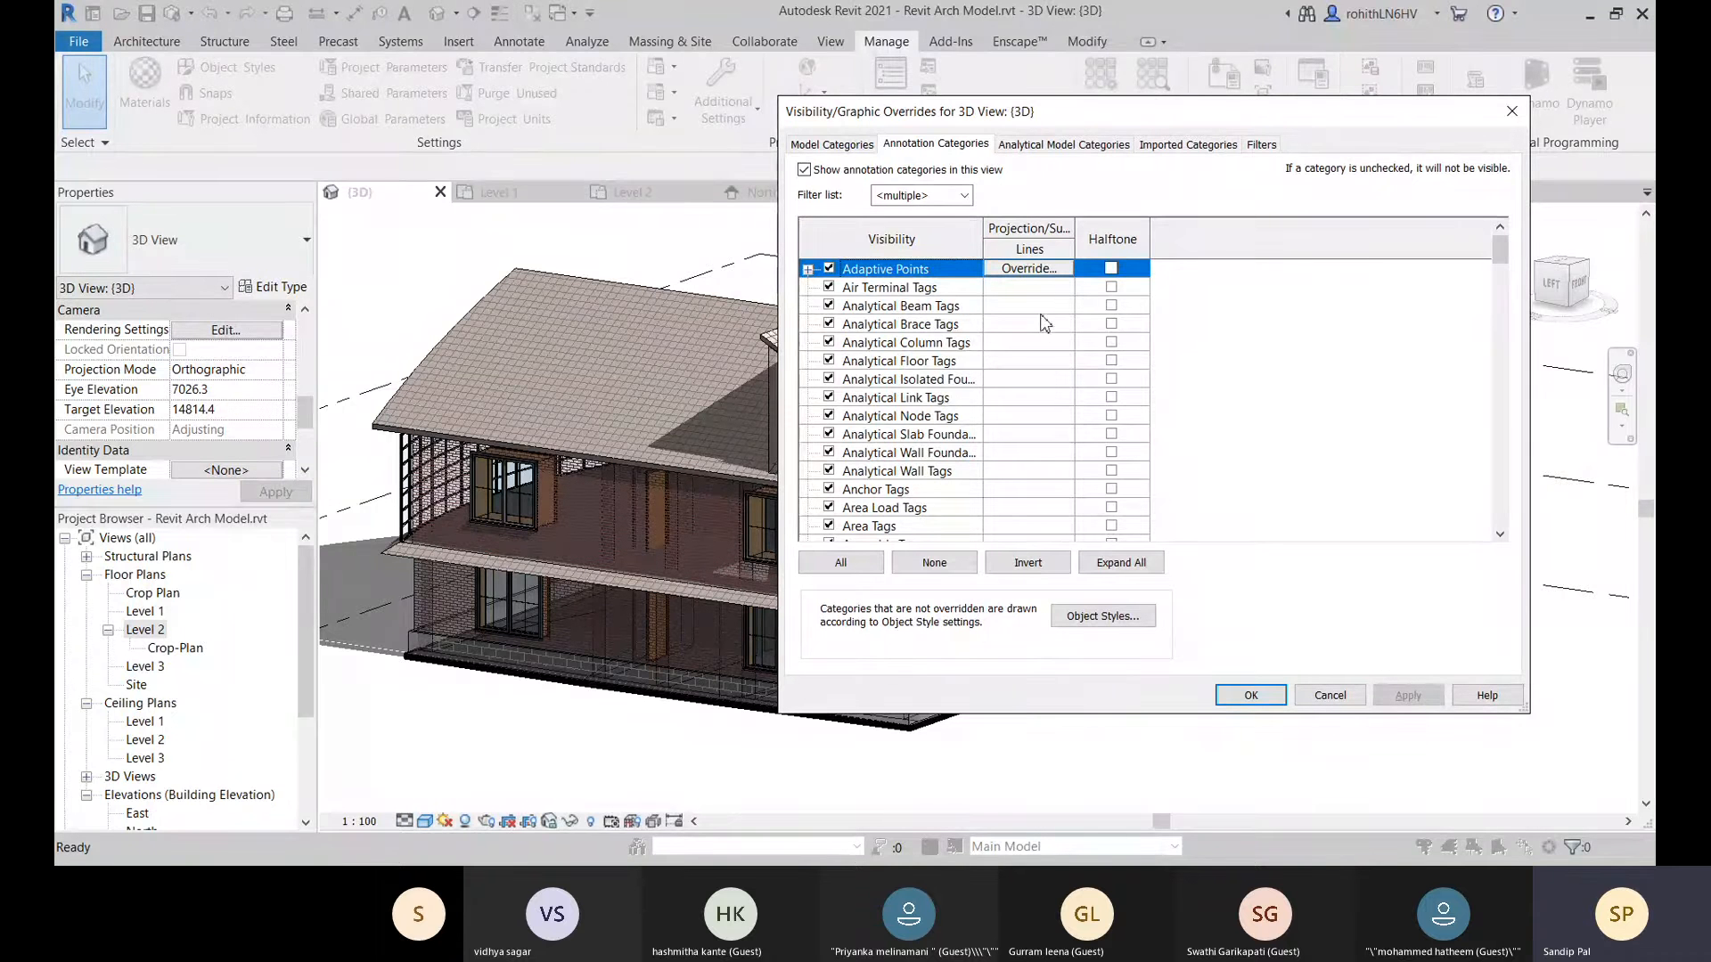
click(1086, 147)
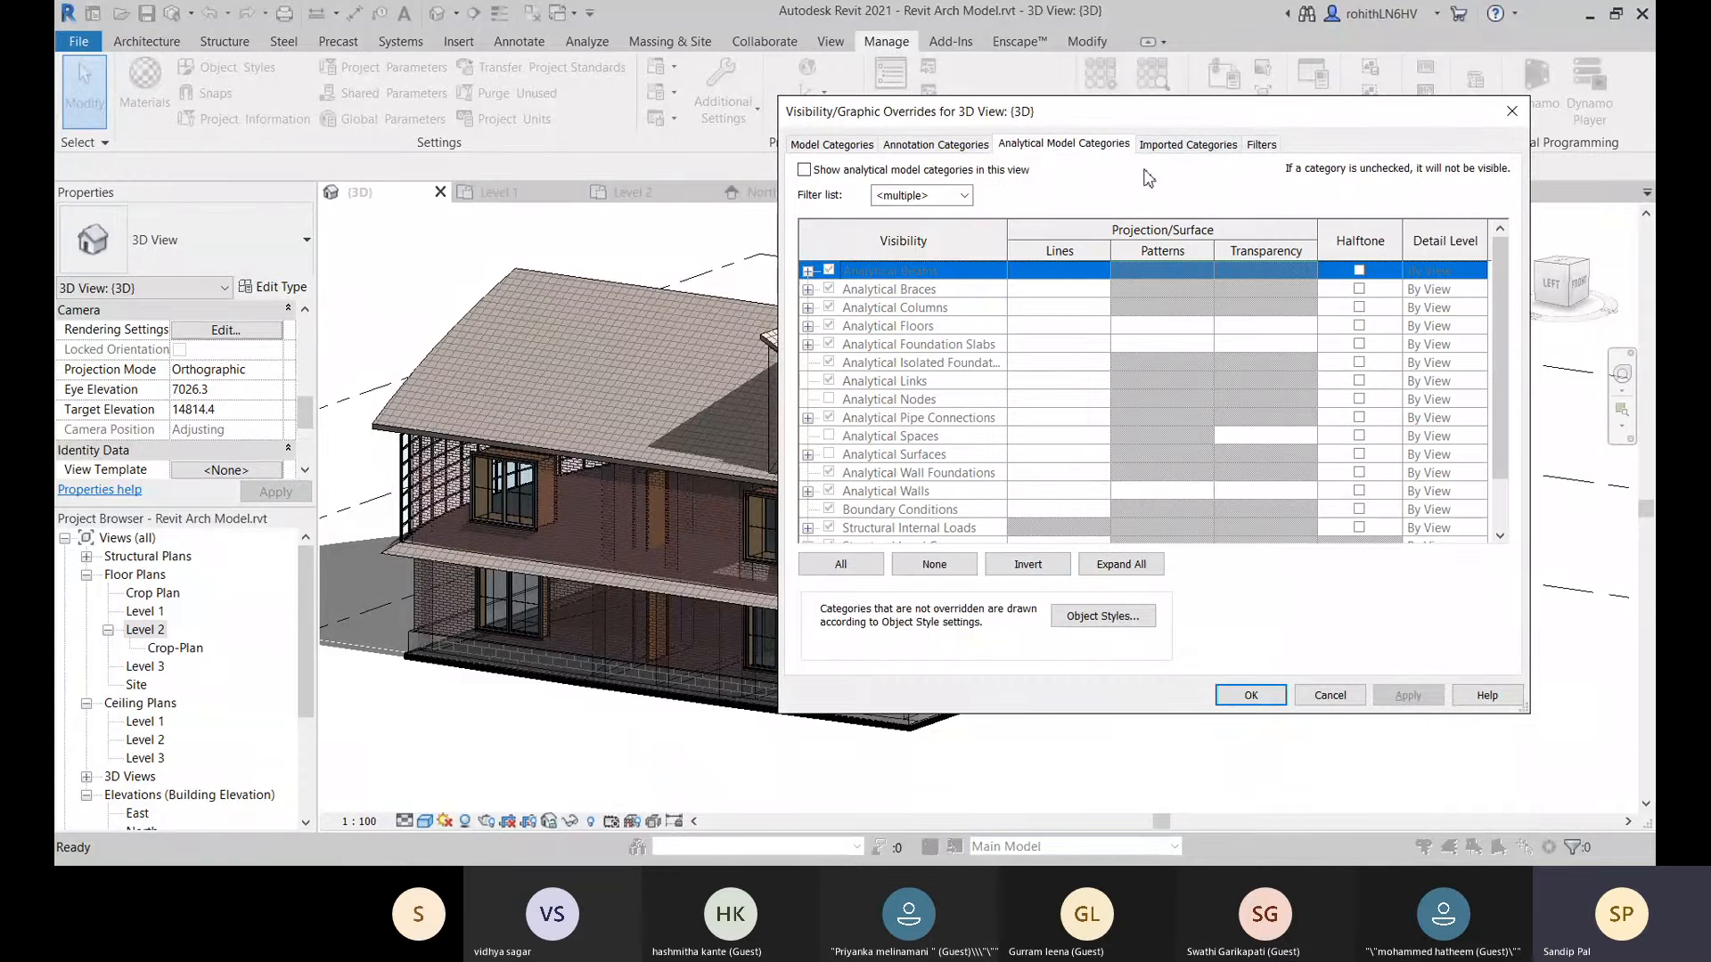
click(1184, 145)
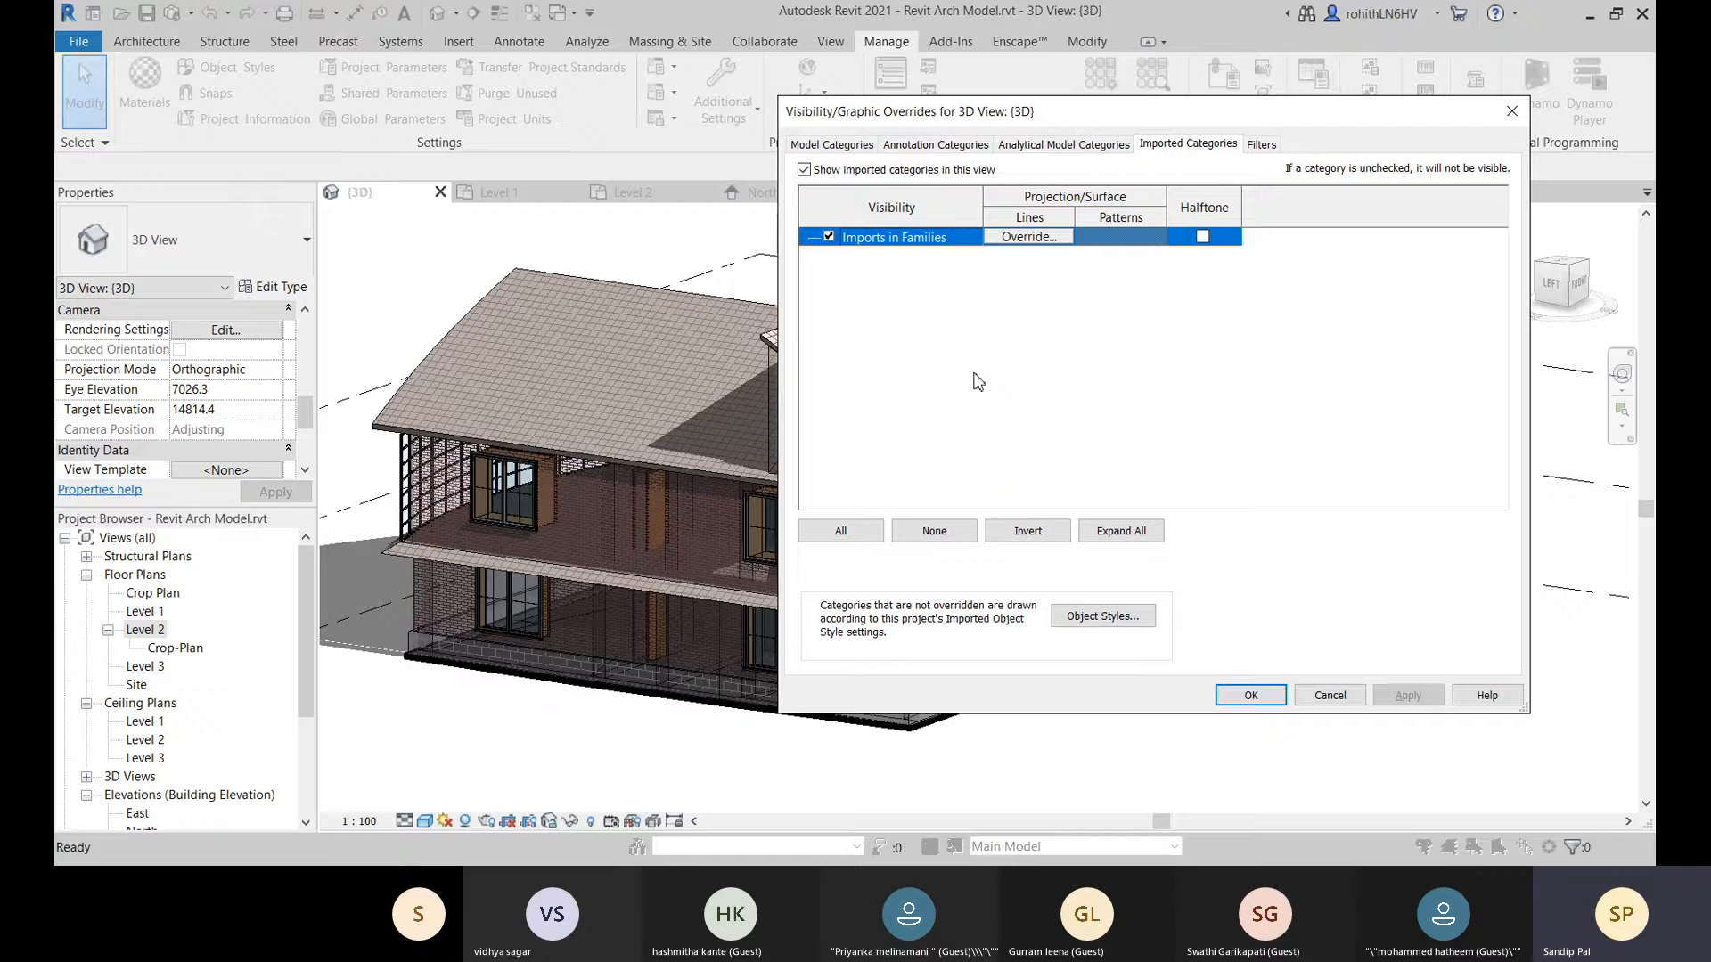
drag(1316, 144, 1194, 160)
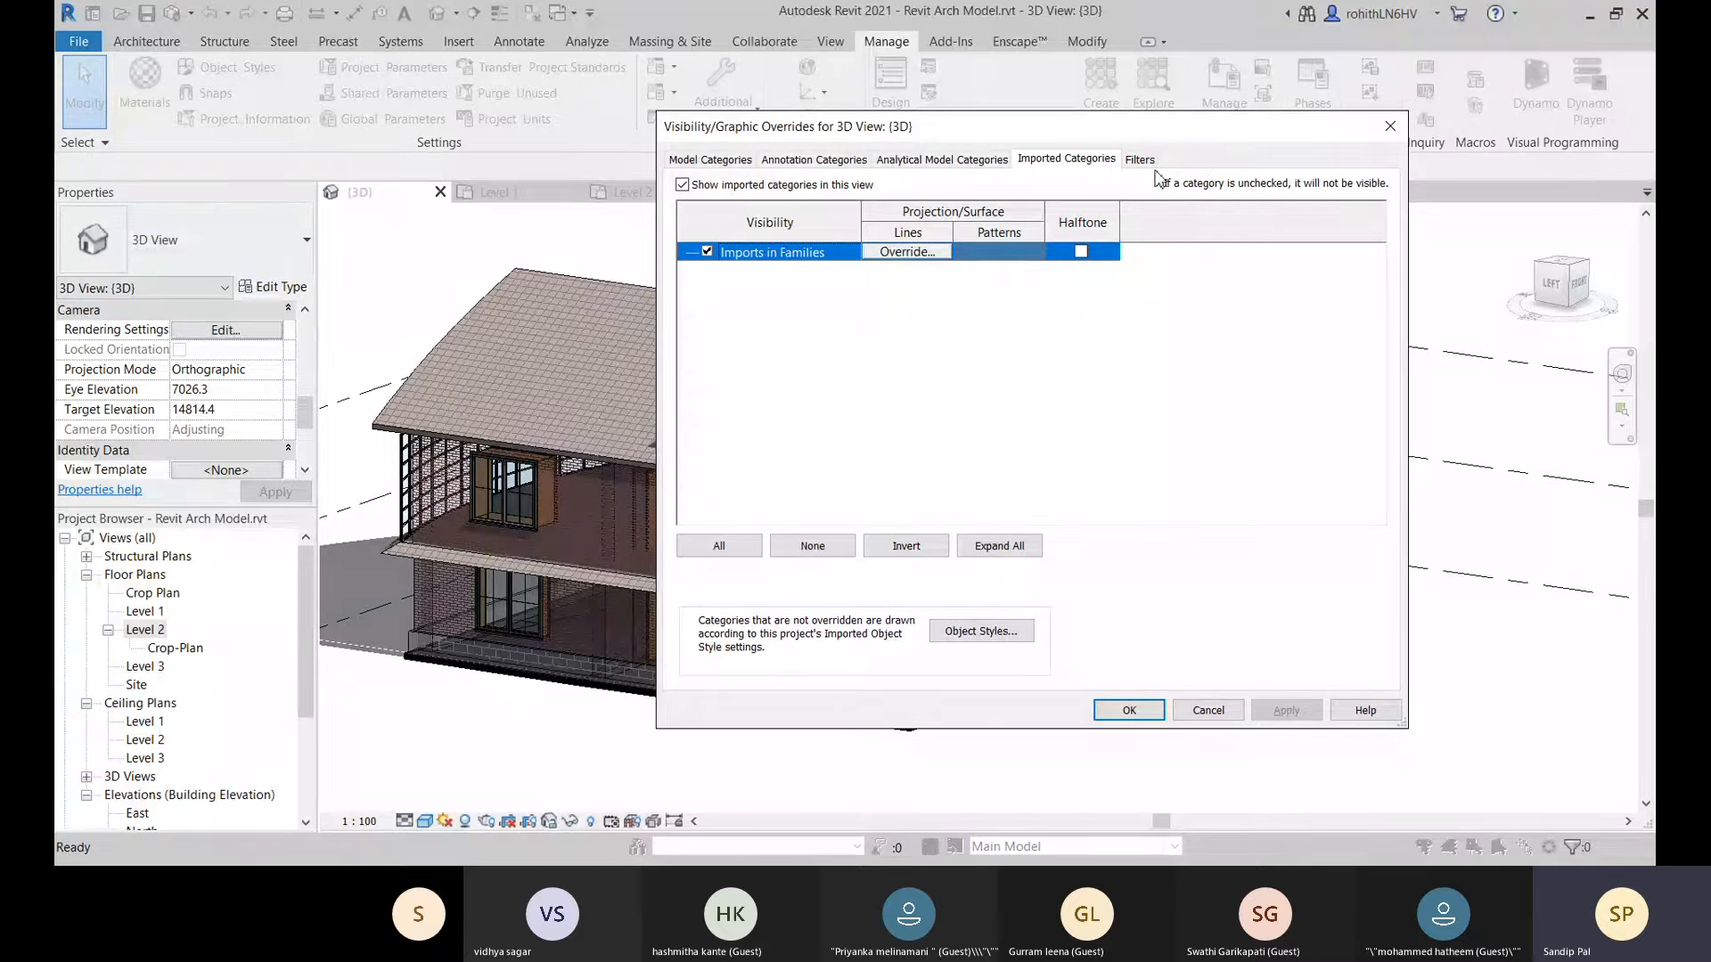
drag(1196, 139, 1179, 143)
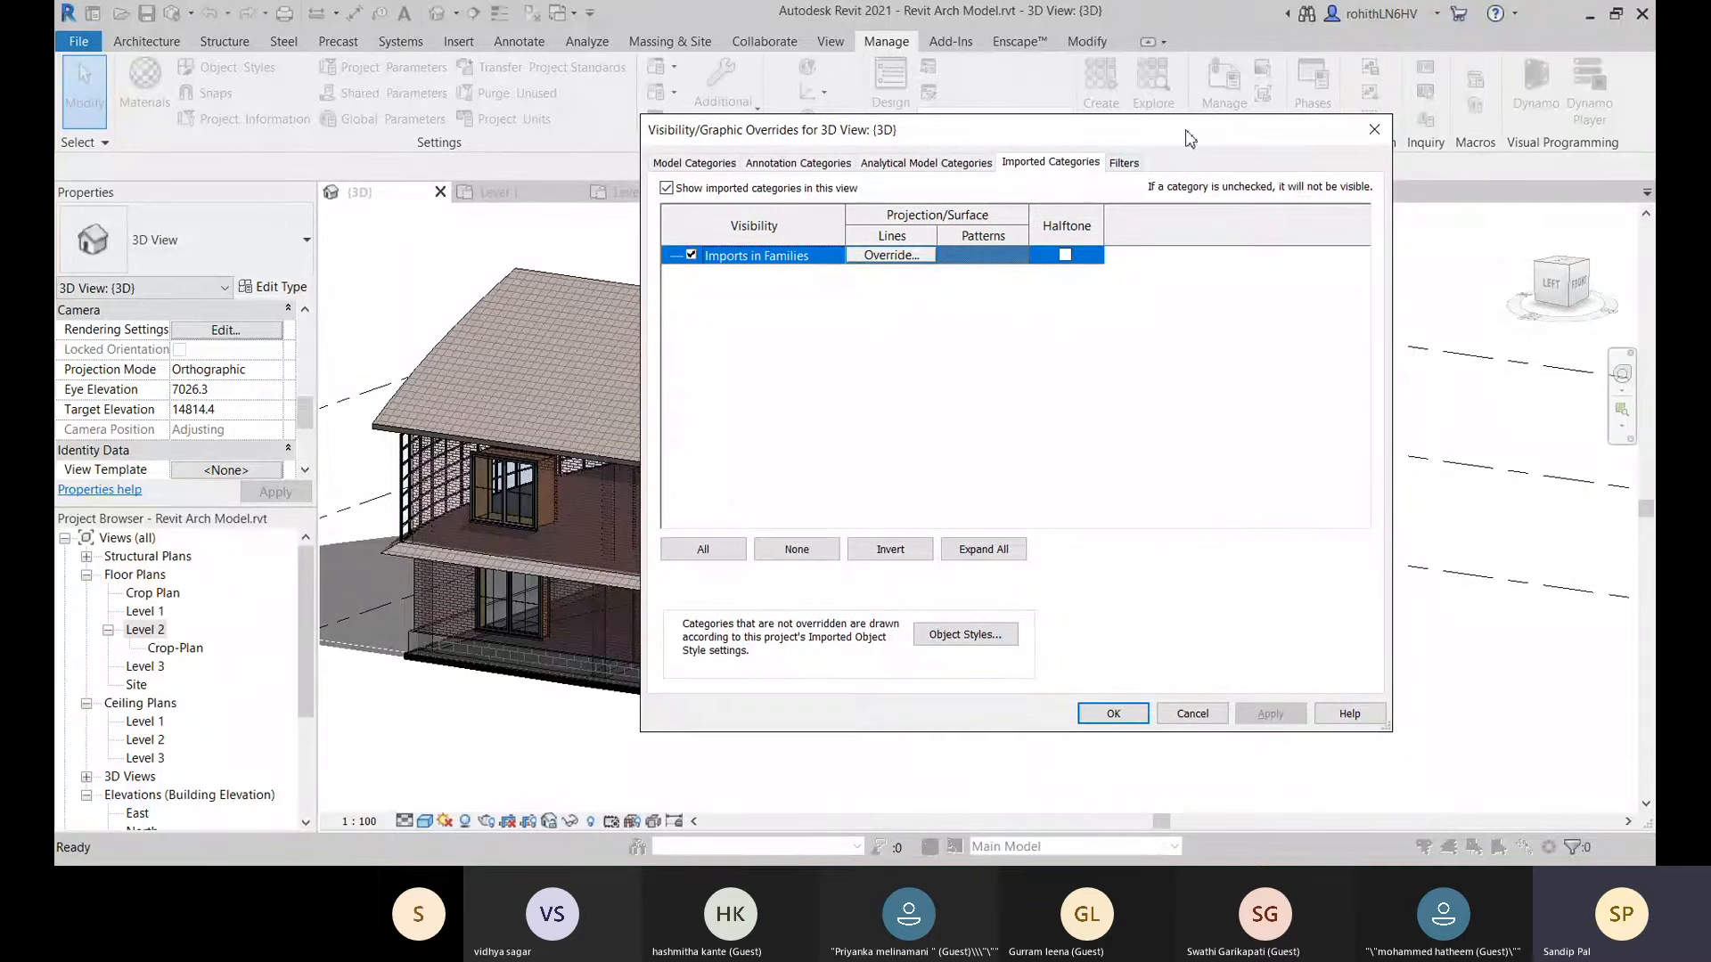
drag(1190, 138, 1222, 140)
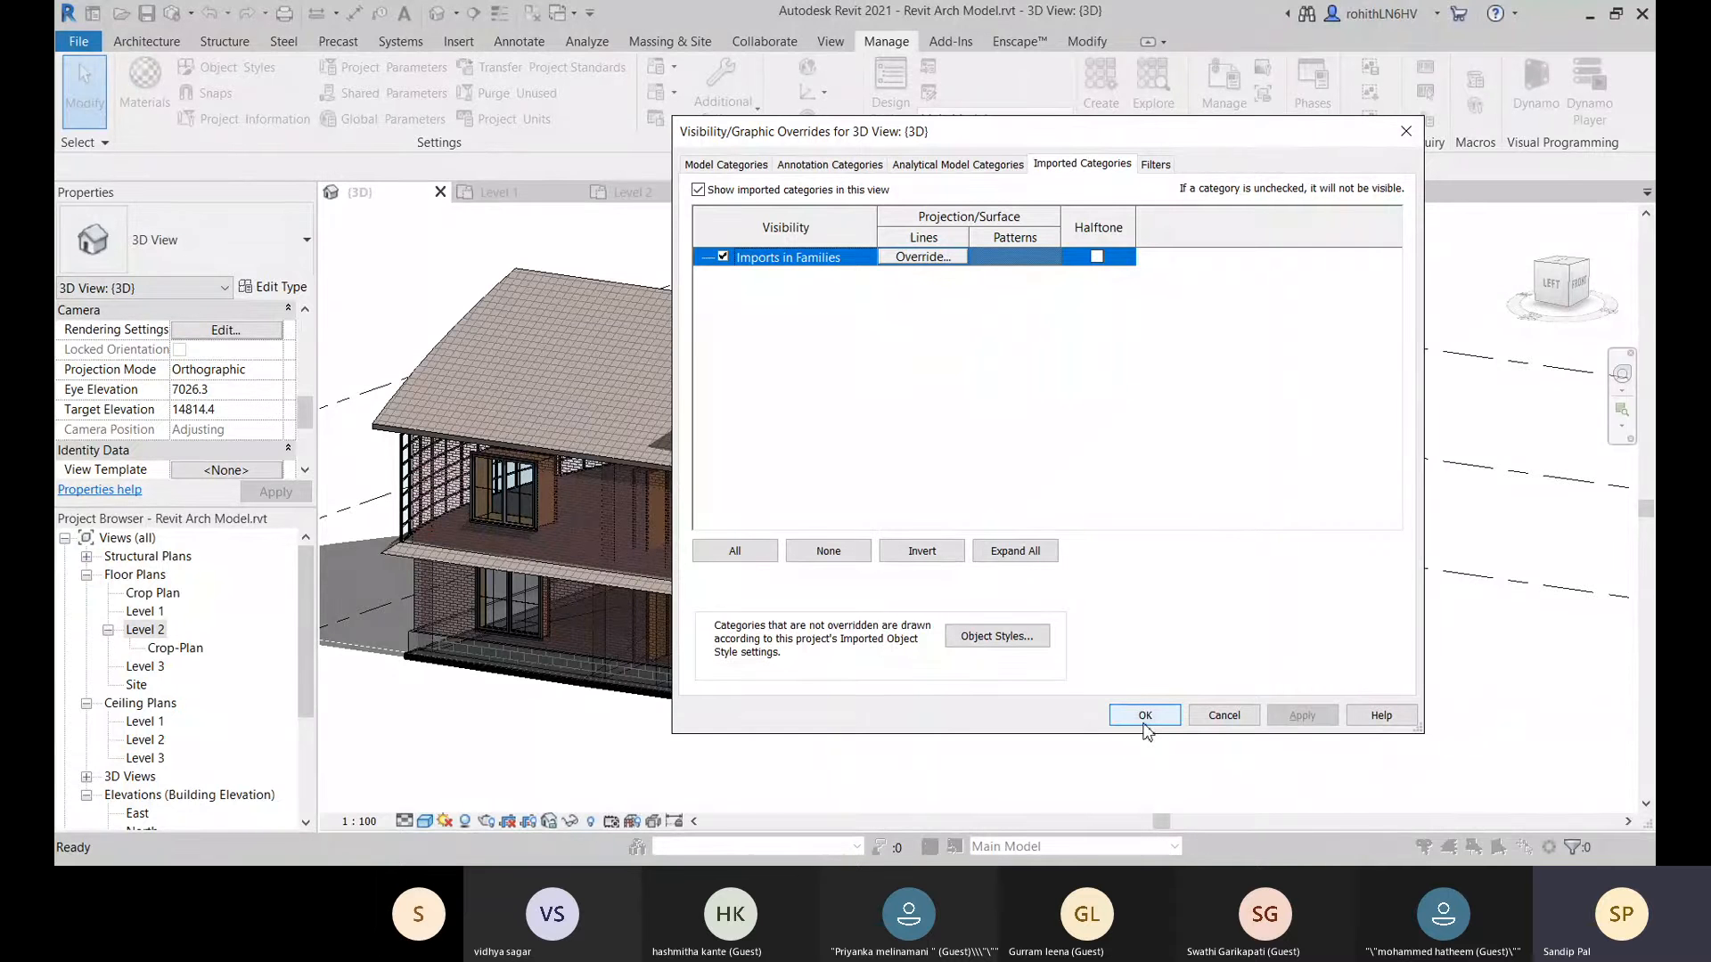
click(1156, 165)
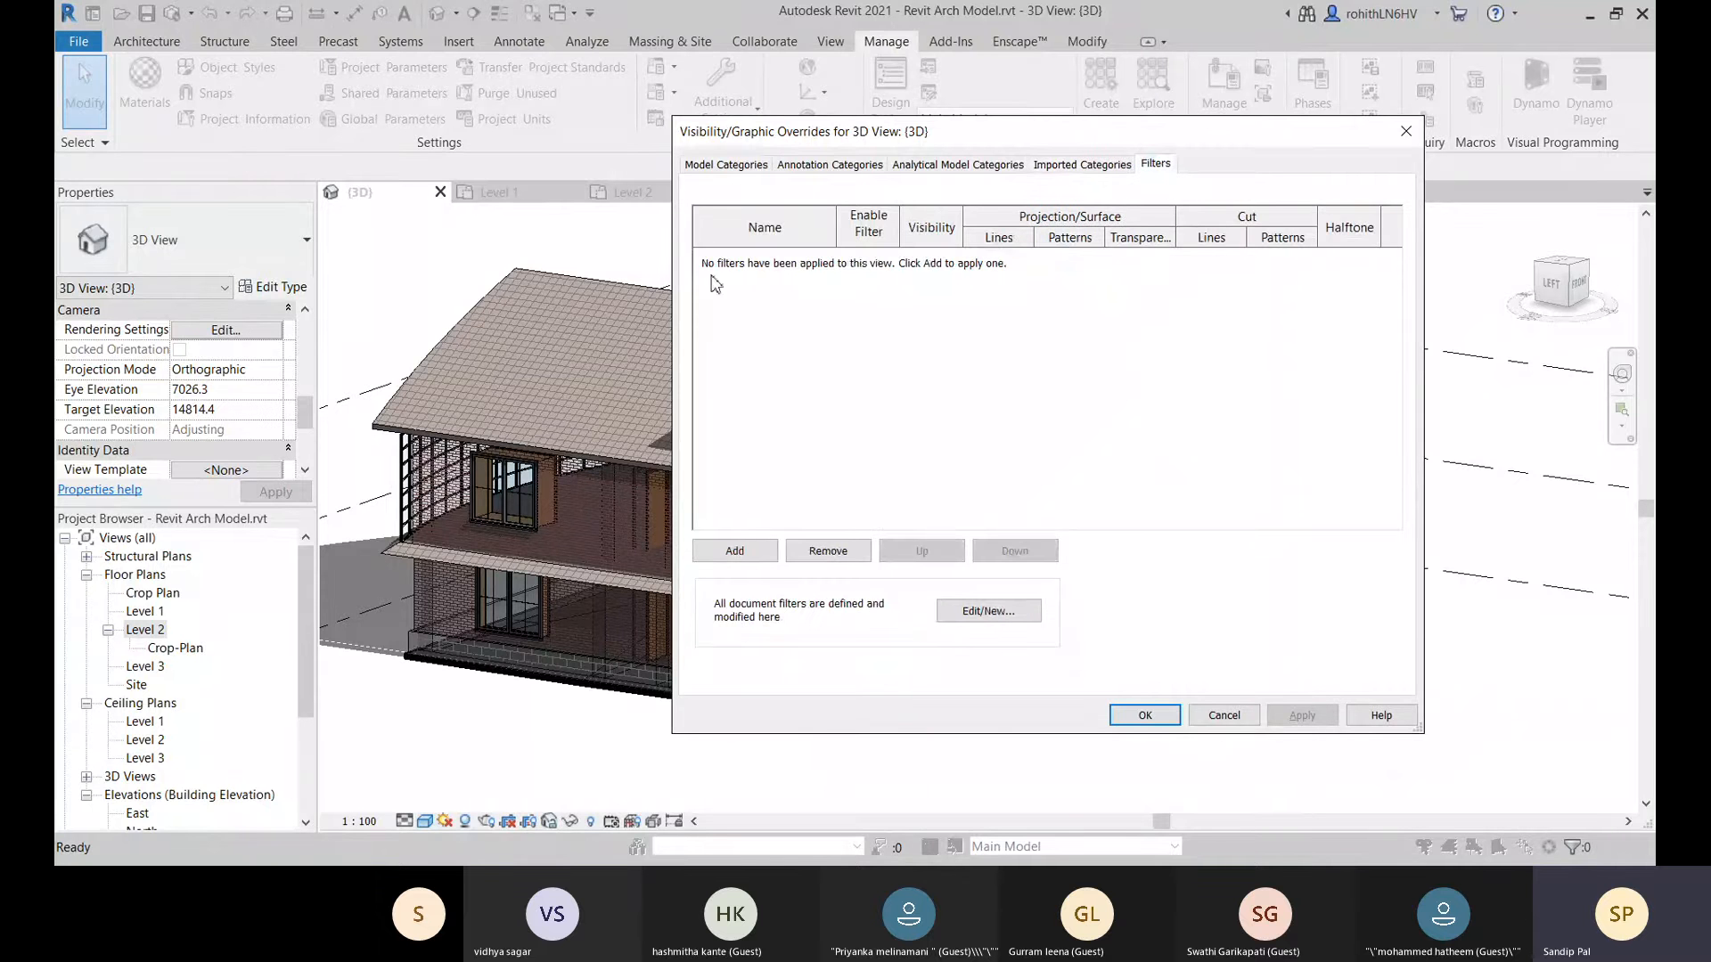
click(1144, 714)
scroll(1200, 498, down, 3)
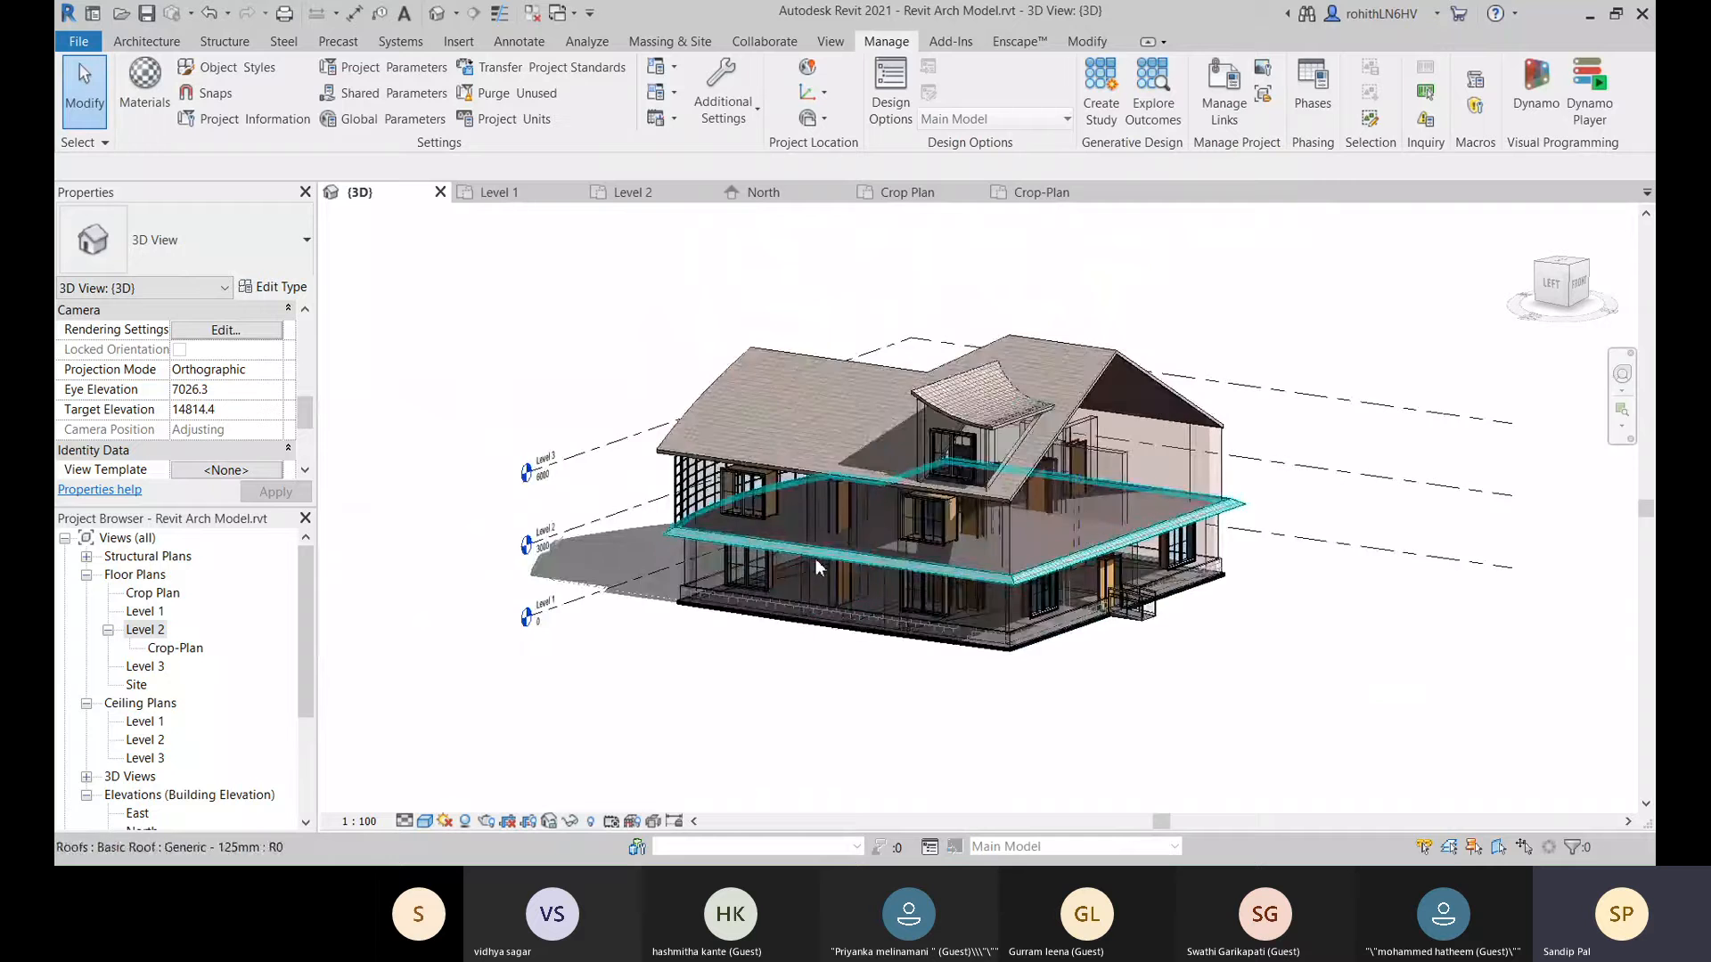
scroll(819, 559, up, 2)
scroll(1070, 401, up, 2)
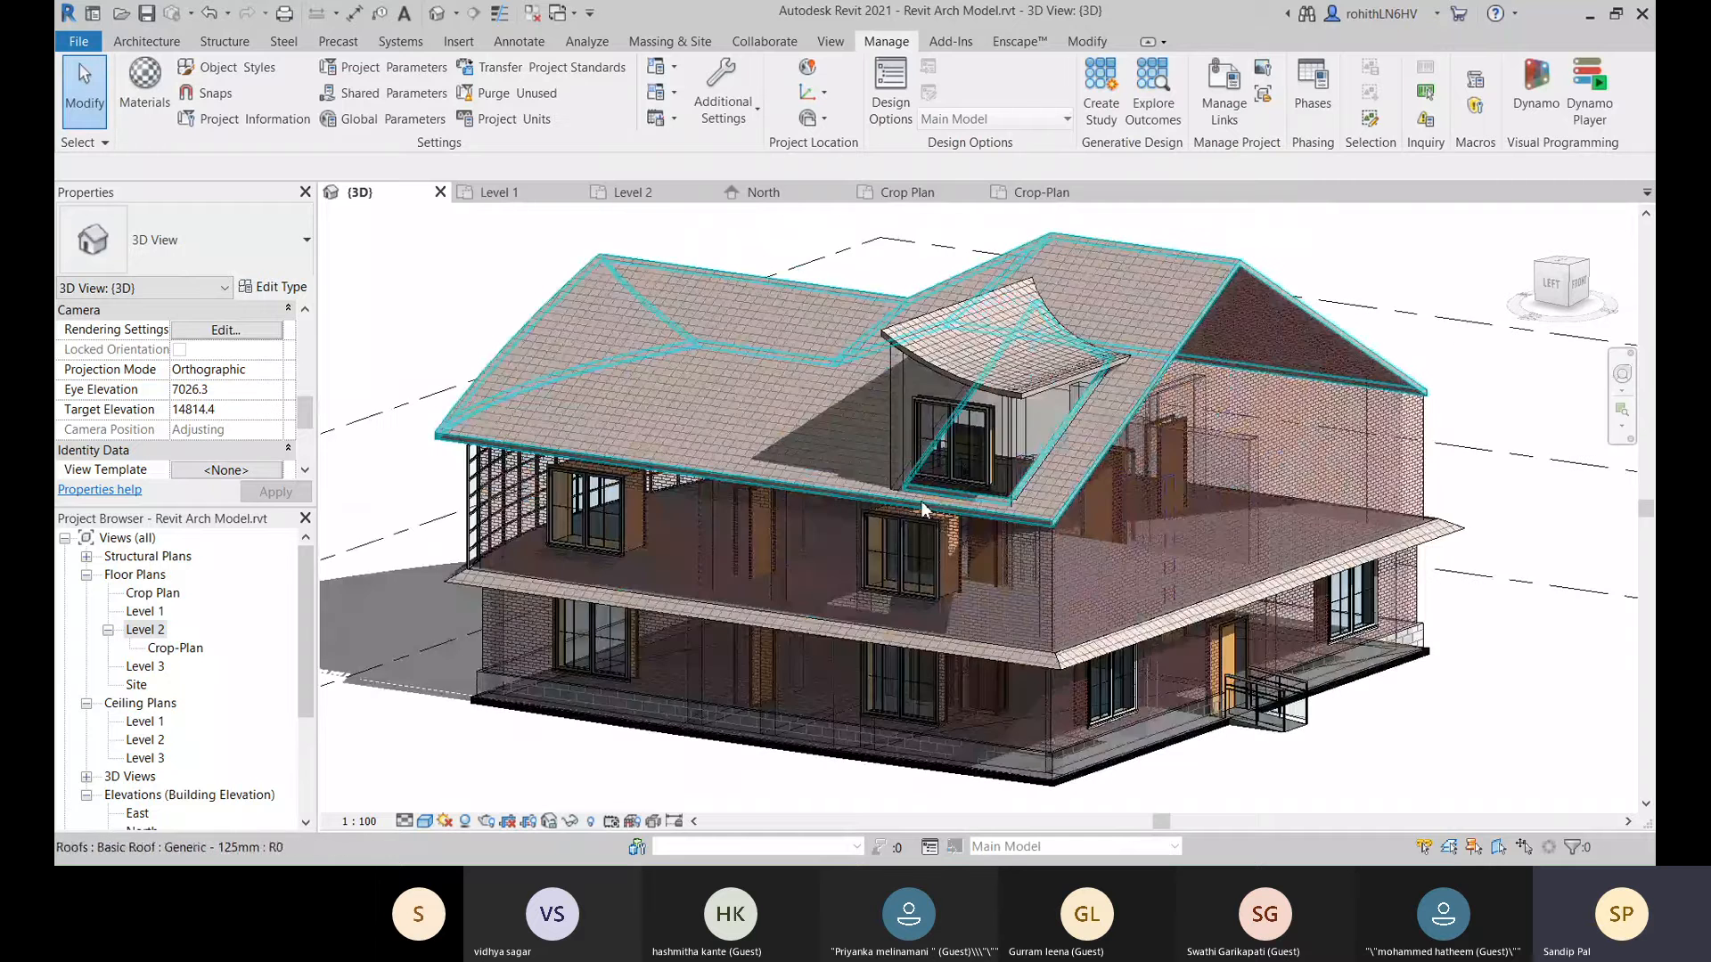
scroll(923, 510, up, 3)
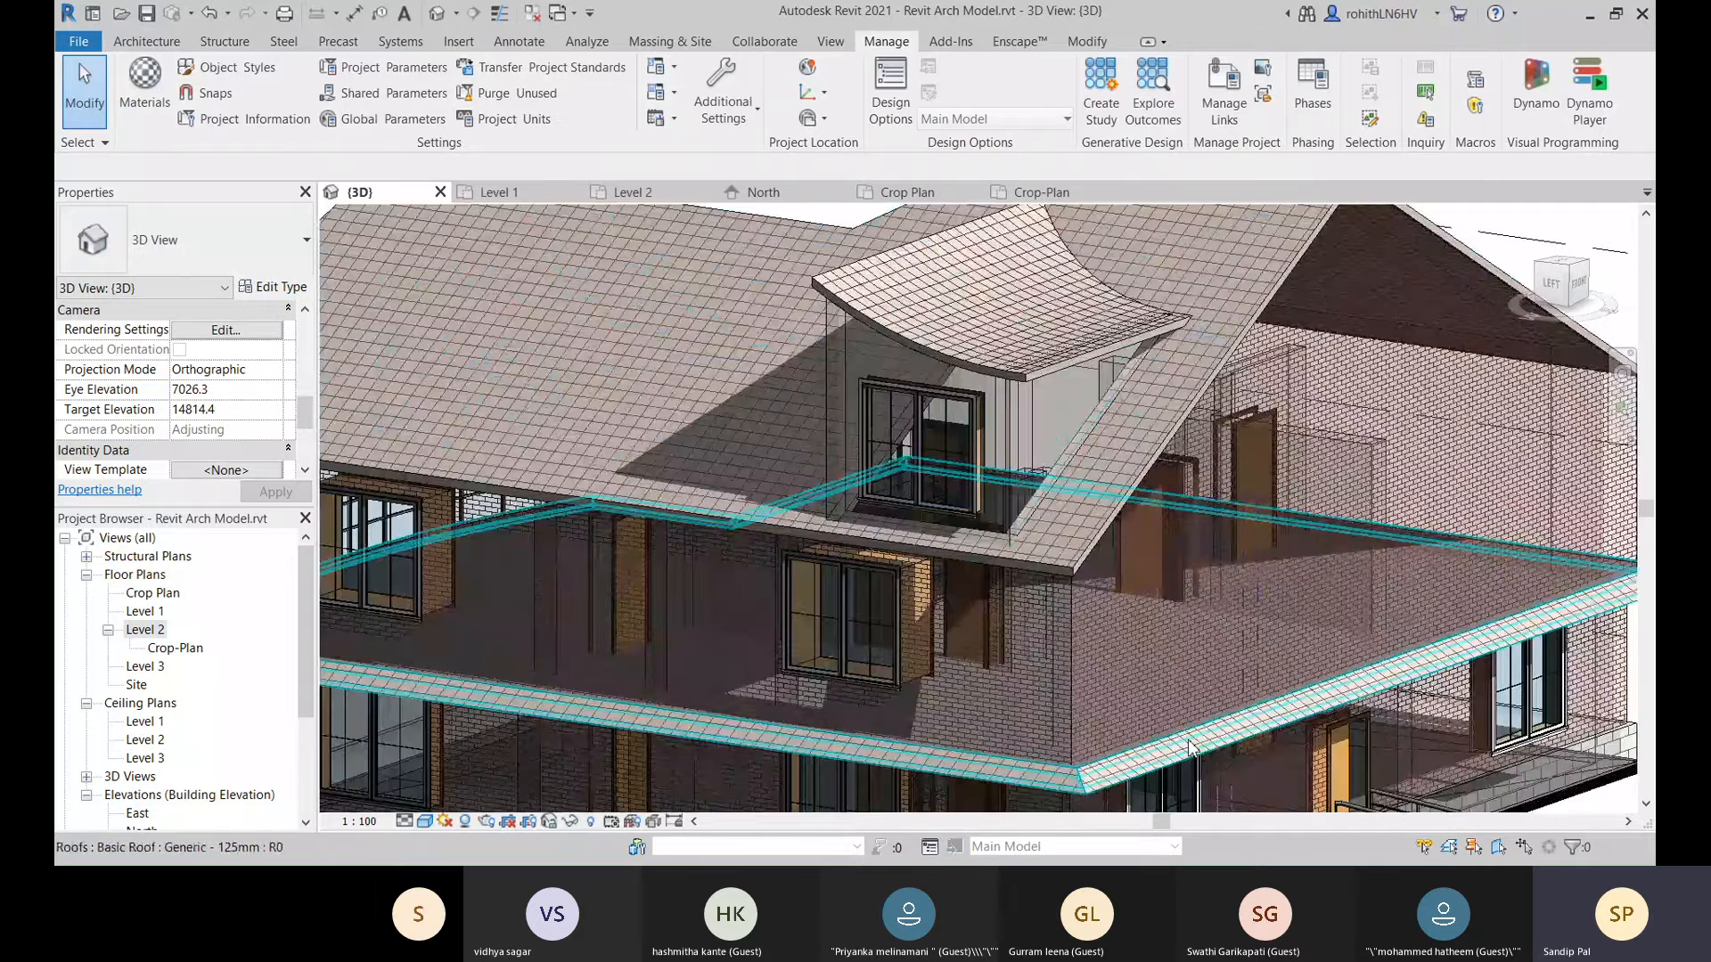
scroll(1191, 747, down, 5)
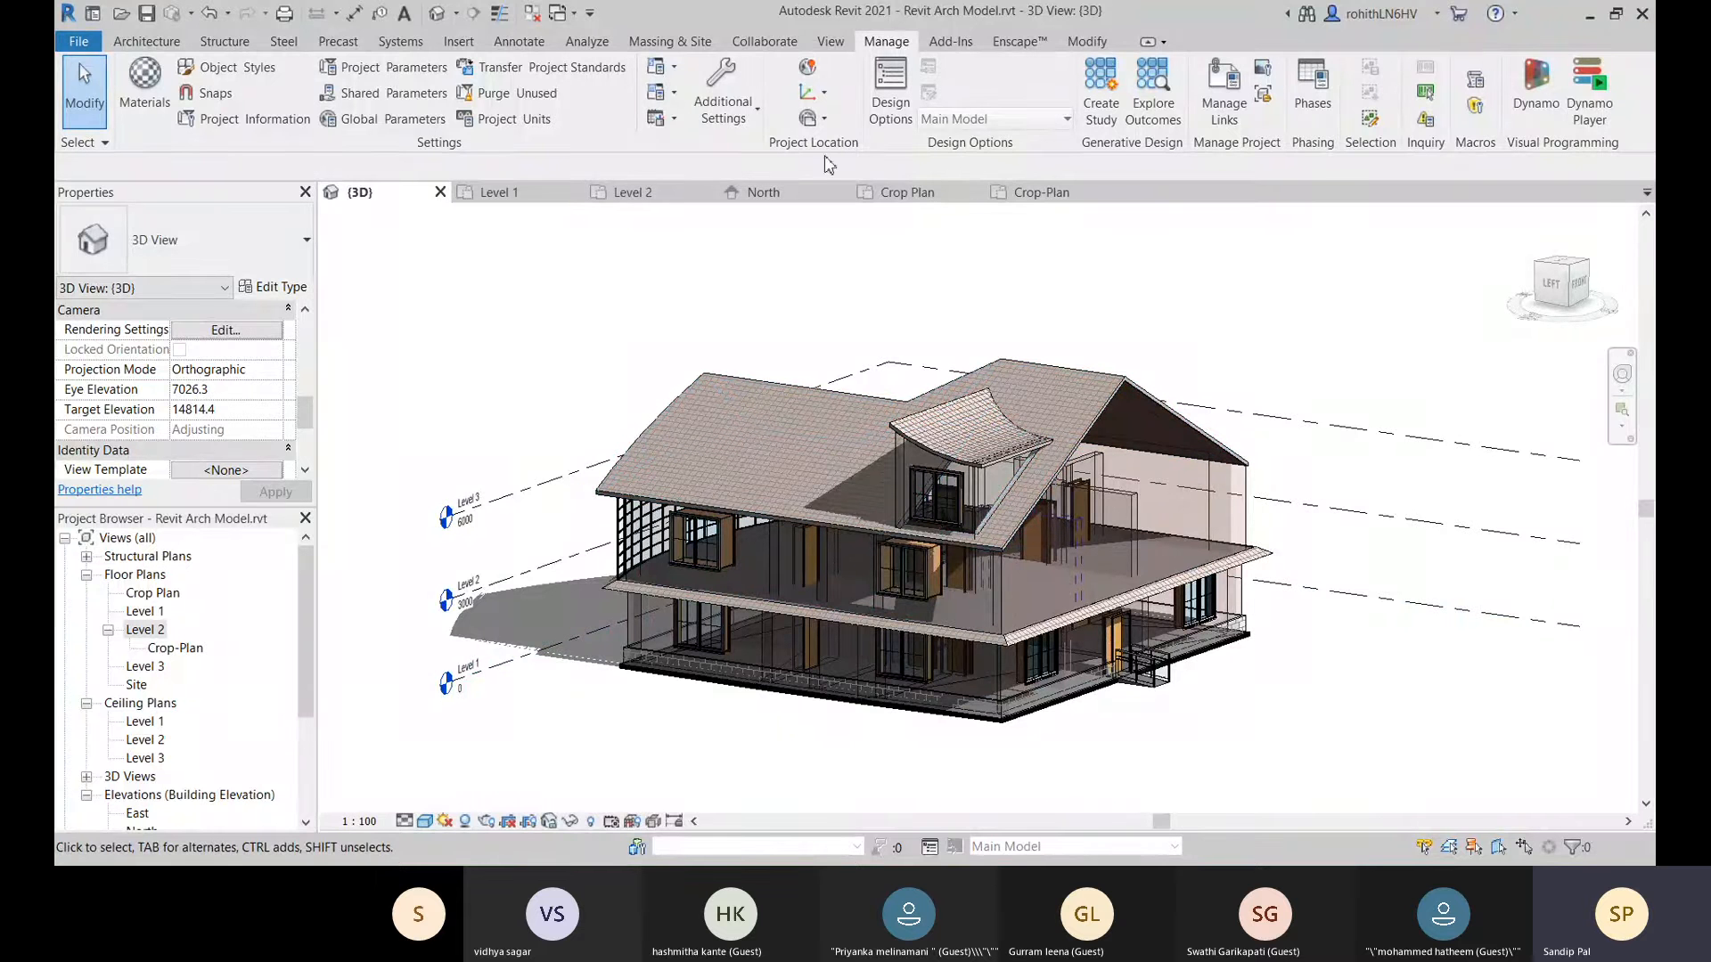
Show the Level 1 floor plan, and open the North elevation to examine the whole building with its levels.
click(458, 41)
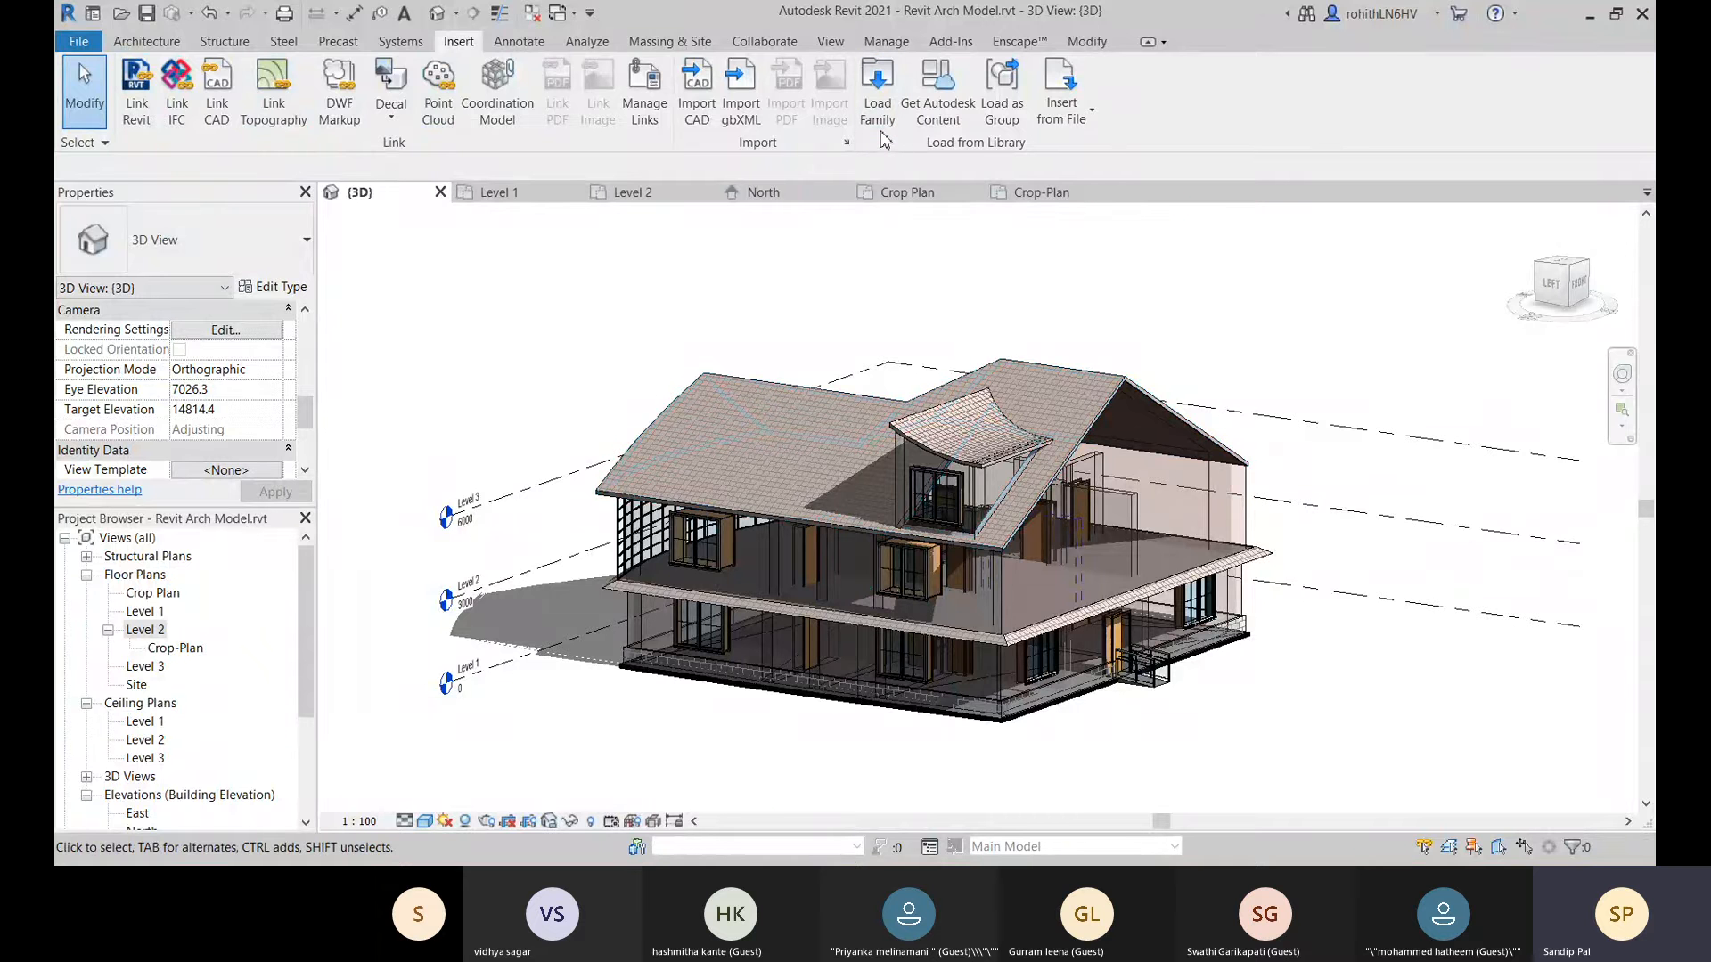
click(540, 200)
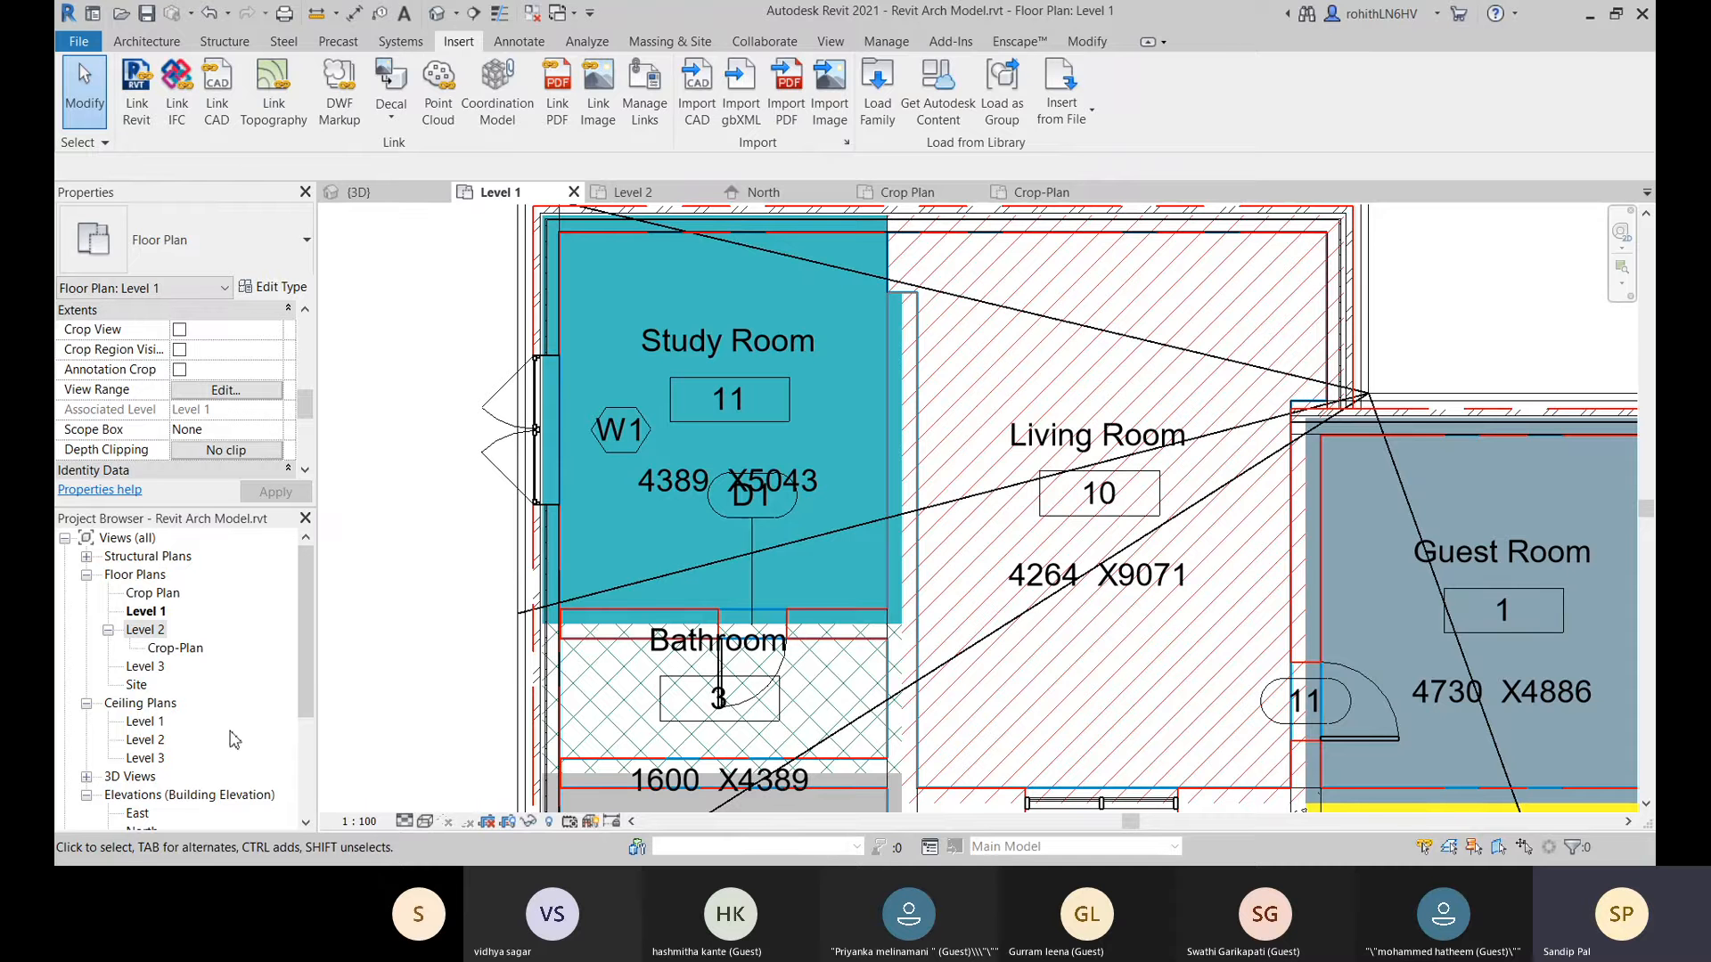
scroll(164, 806, down, 1)
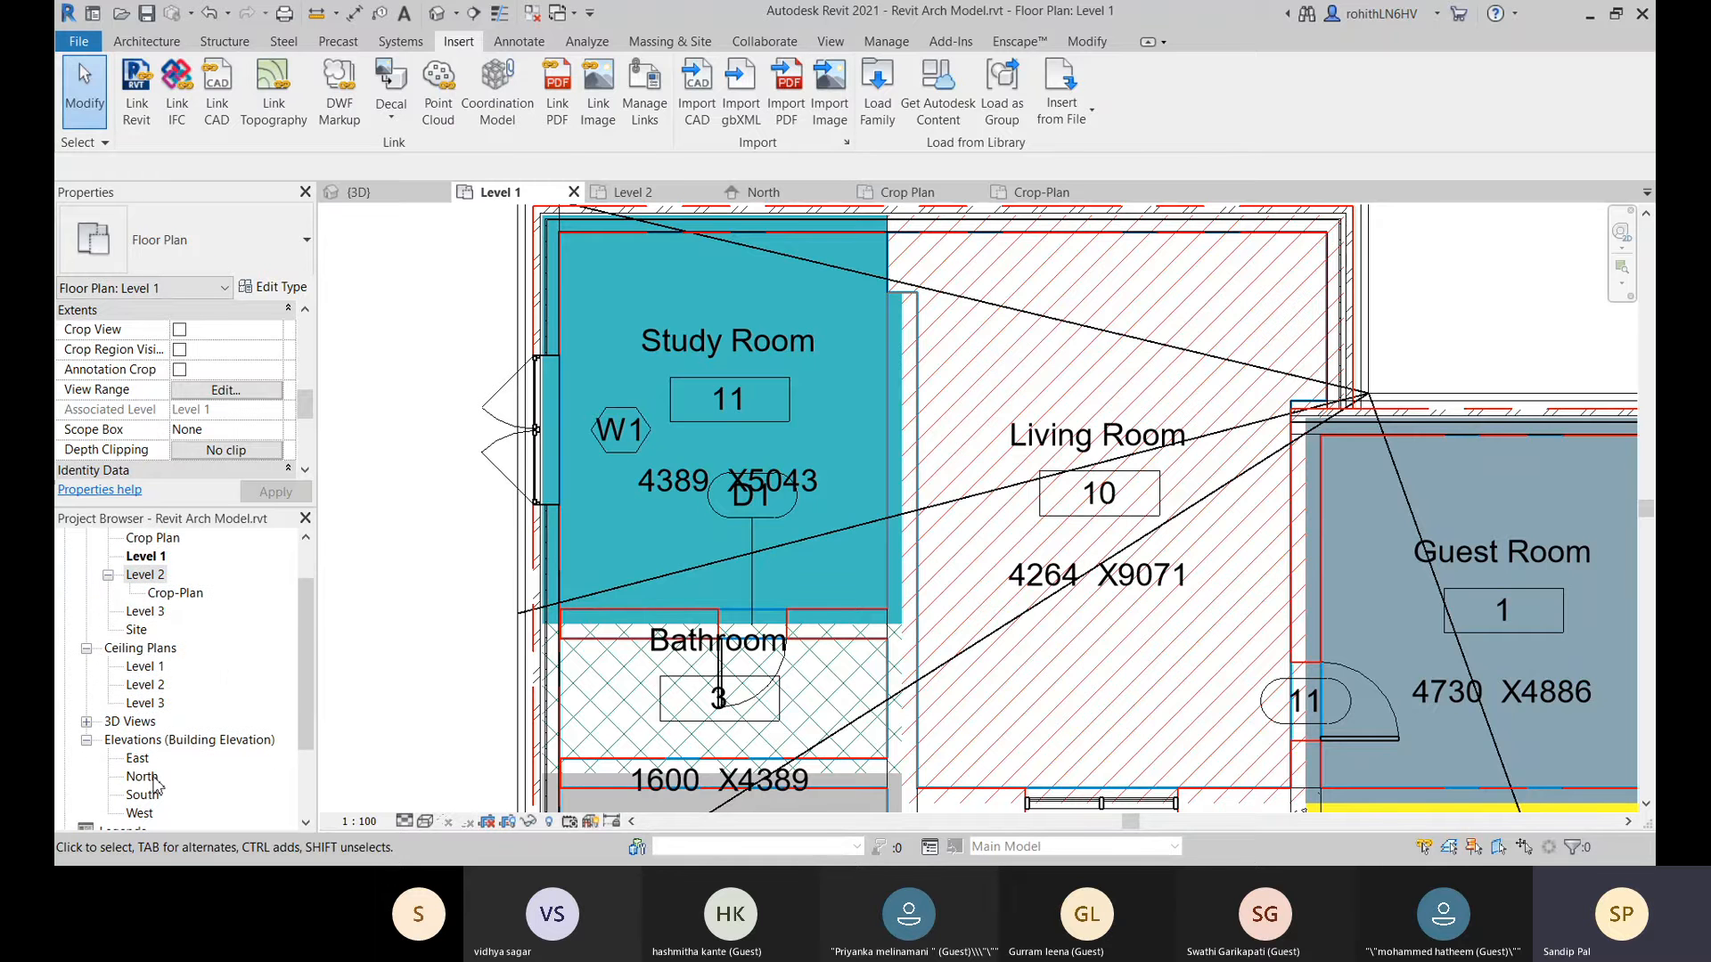
double_click(143, 777)
click(1000, 501)
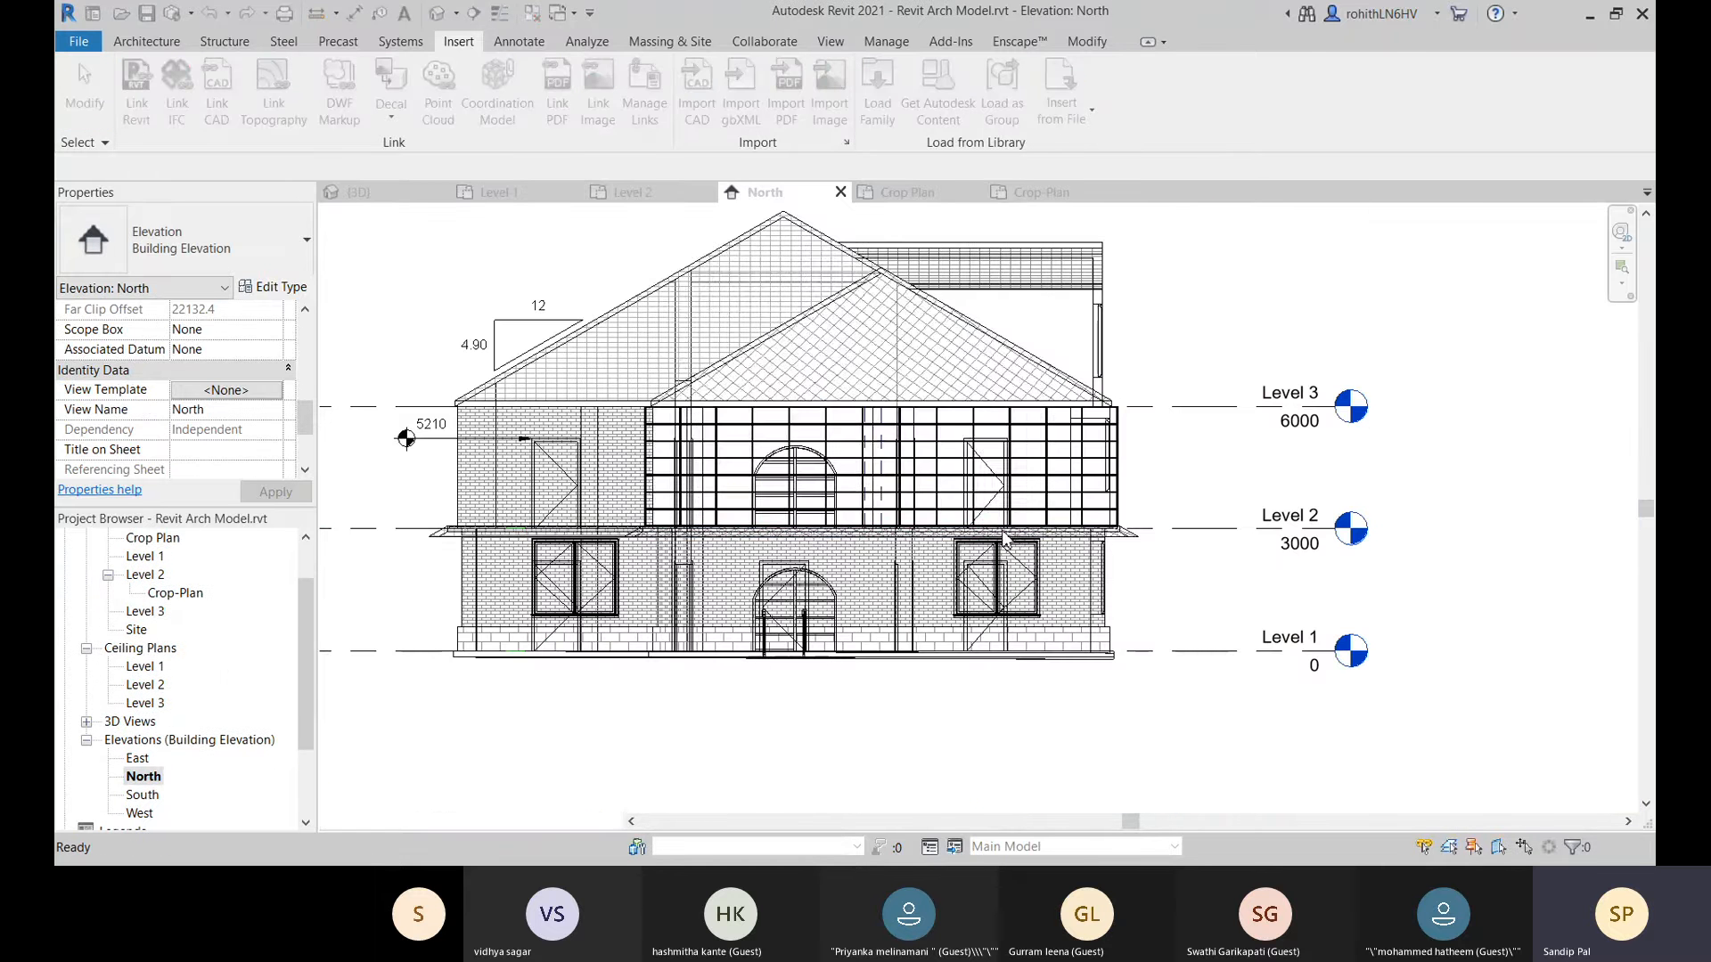
scroll(1130, 268, down, 3)
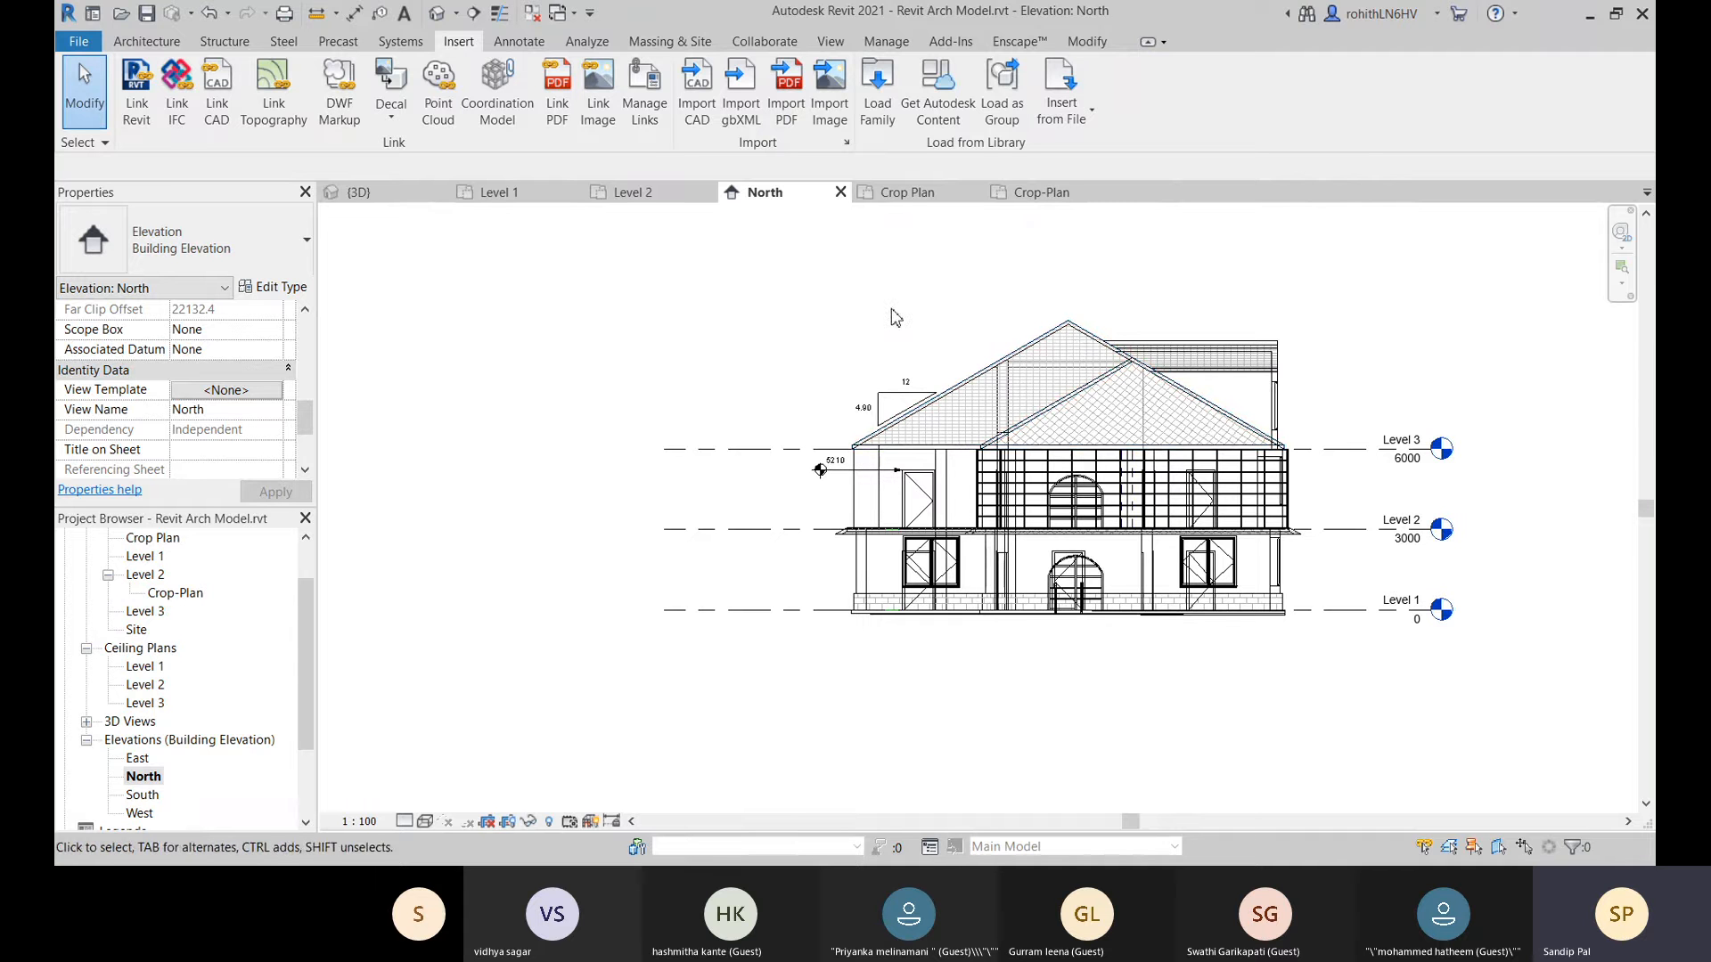
scroll(1150, 588, down, 2)
middle_drag(1149, 588, 1012, 652)
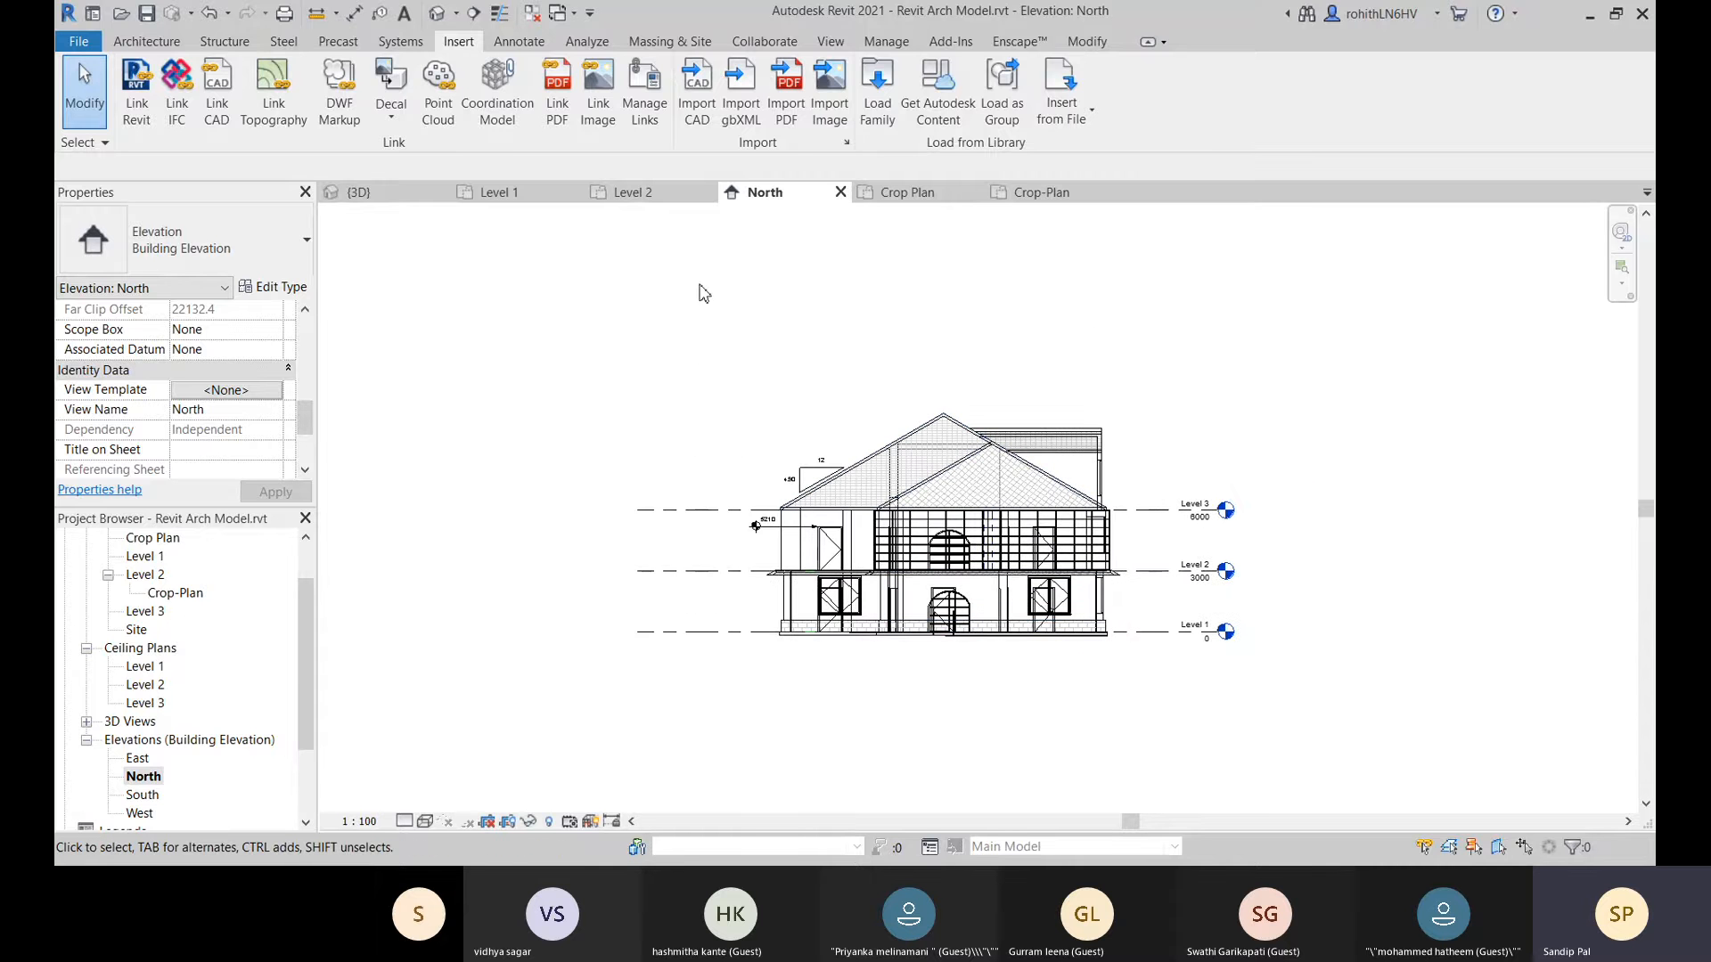
Show the Level 1 floor plan and start a CAD import into it.
click(502, 195)
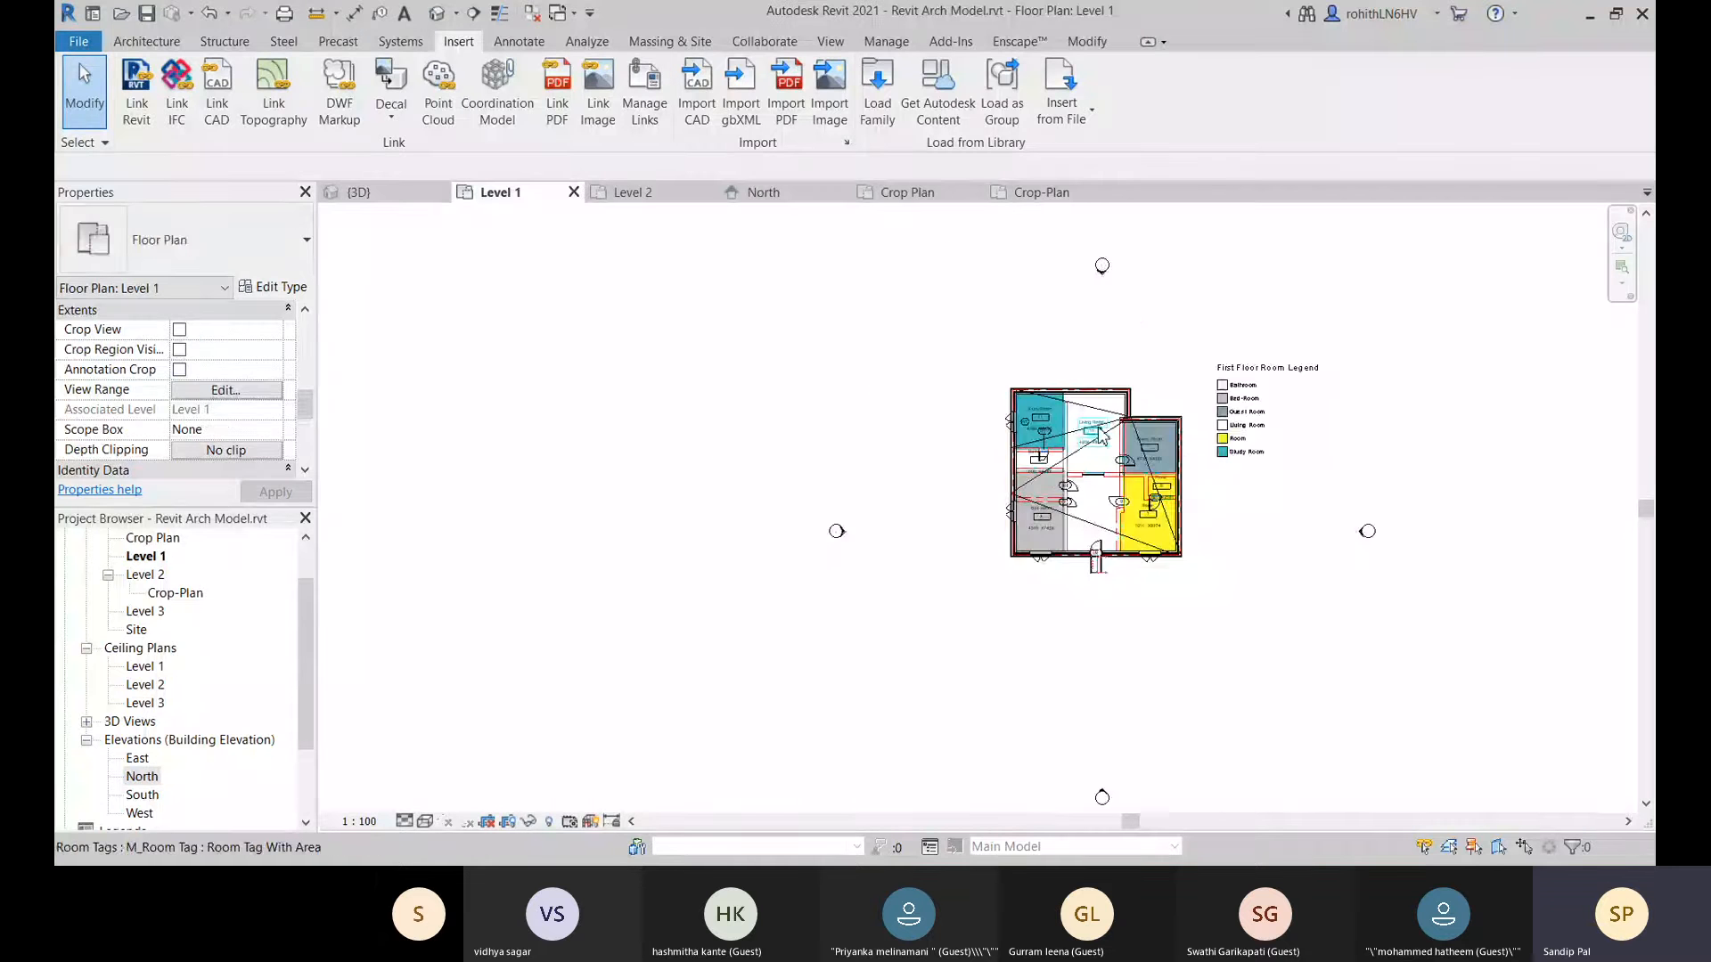
scroll(1098, 430, down, 1)
middle_drag(1098, 430, 948, 375)
click(697, 89)
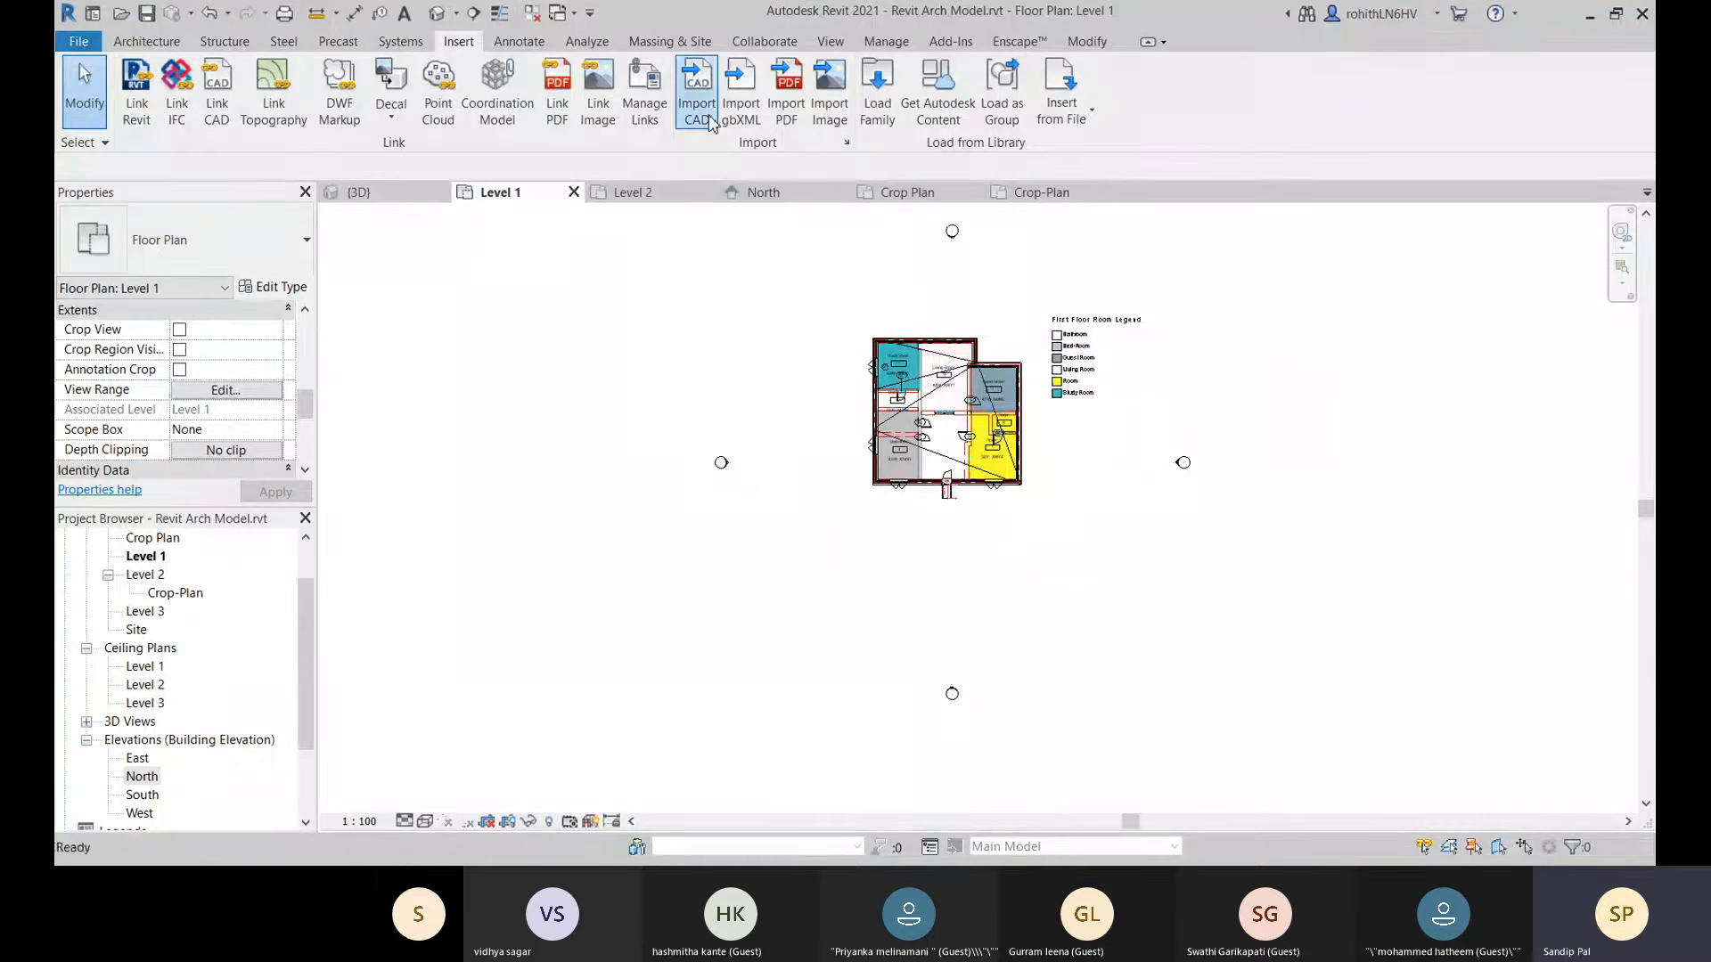
click(533, 301)
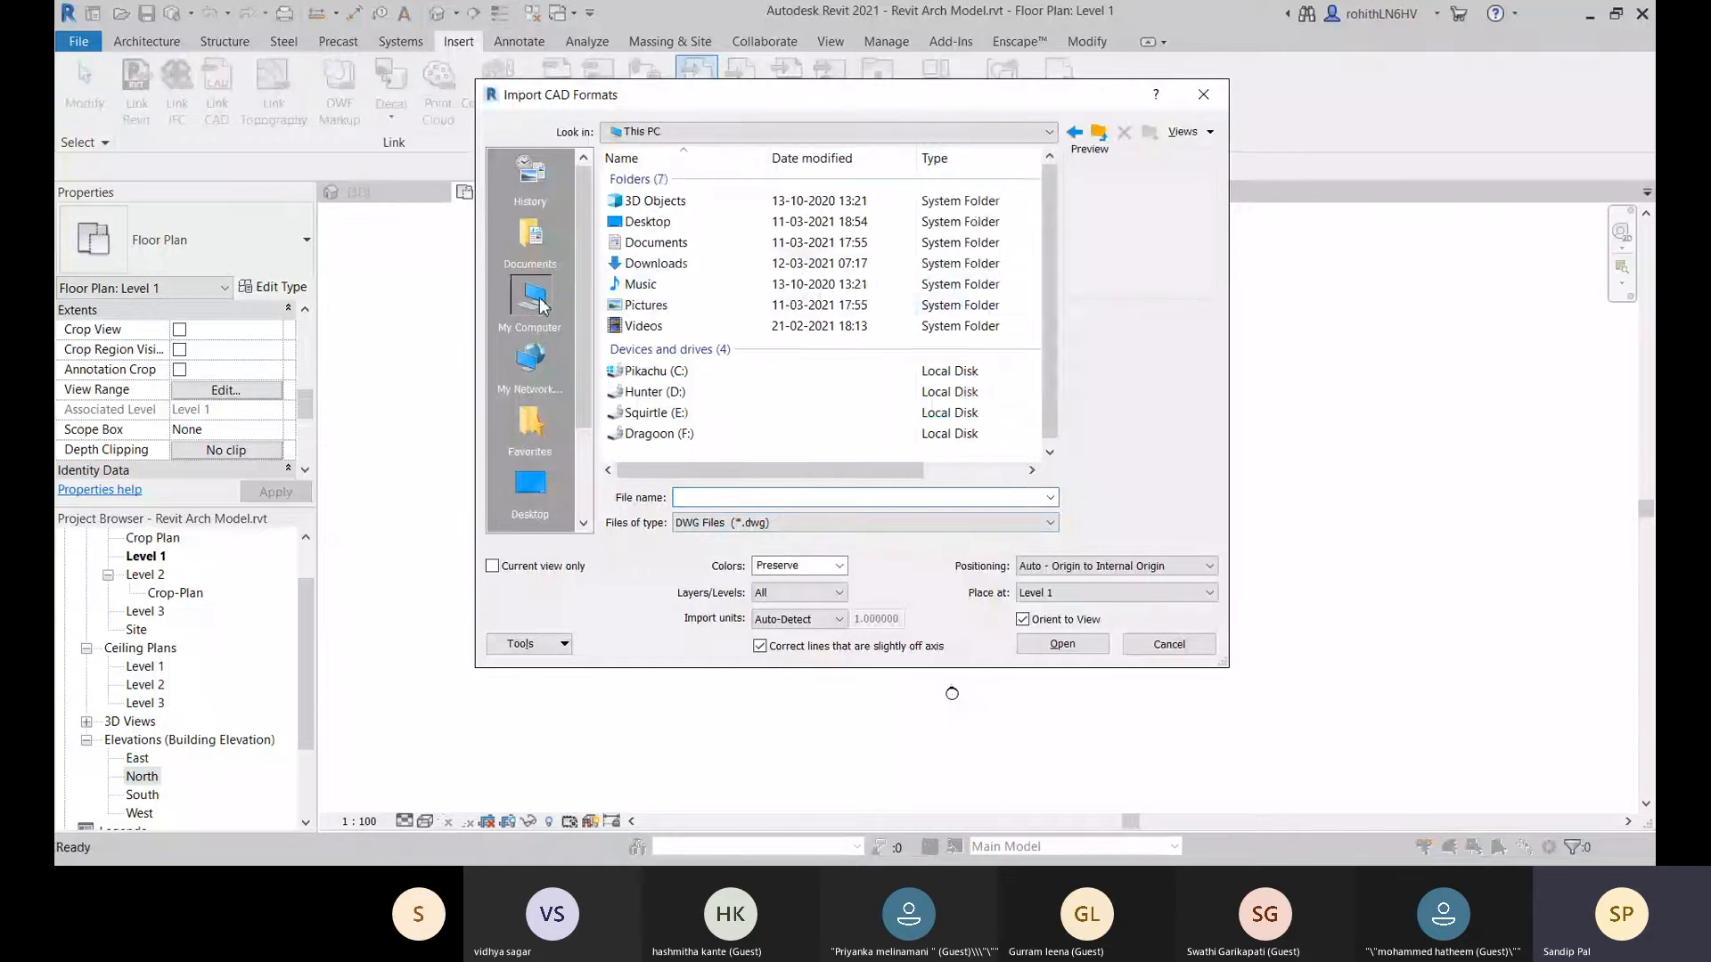
double_click(664, 225)
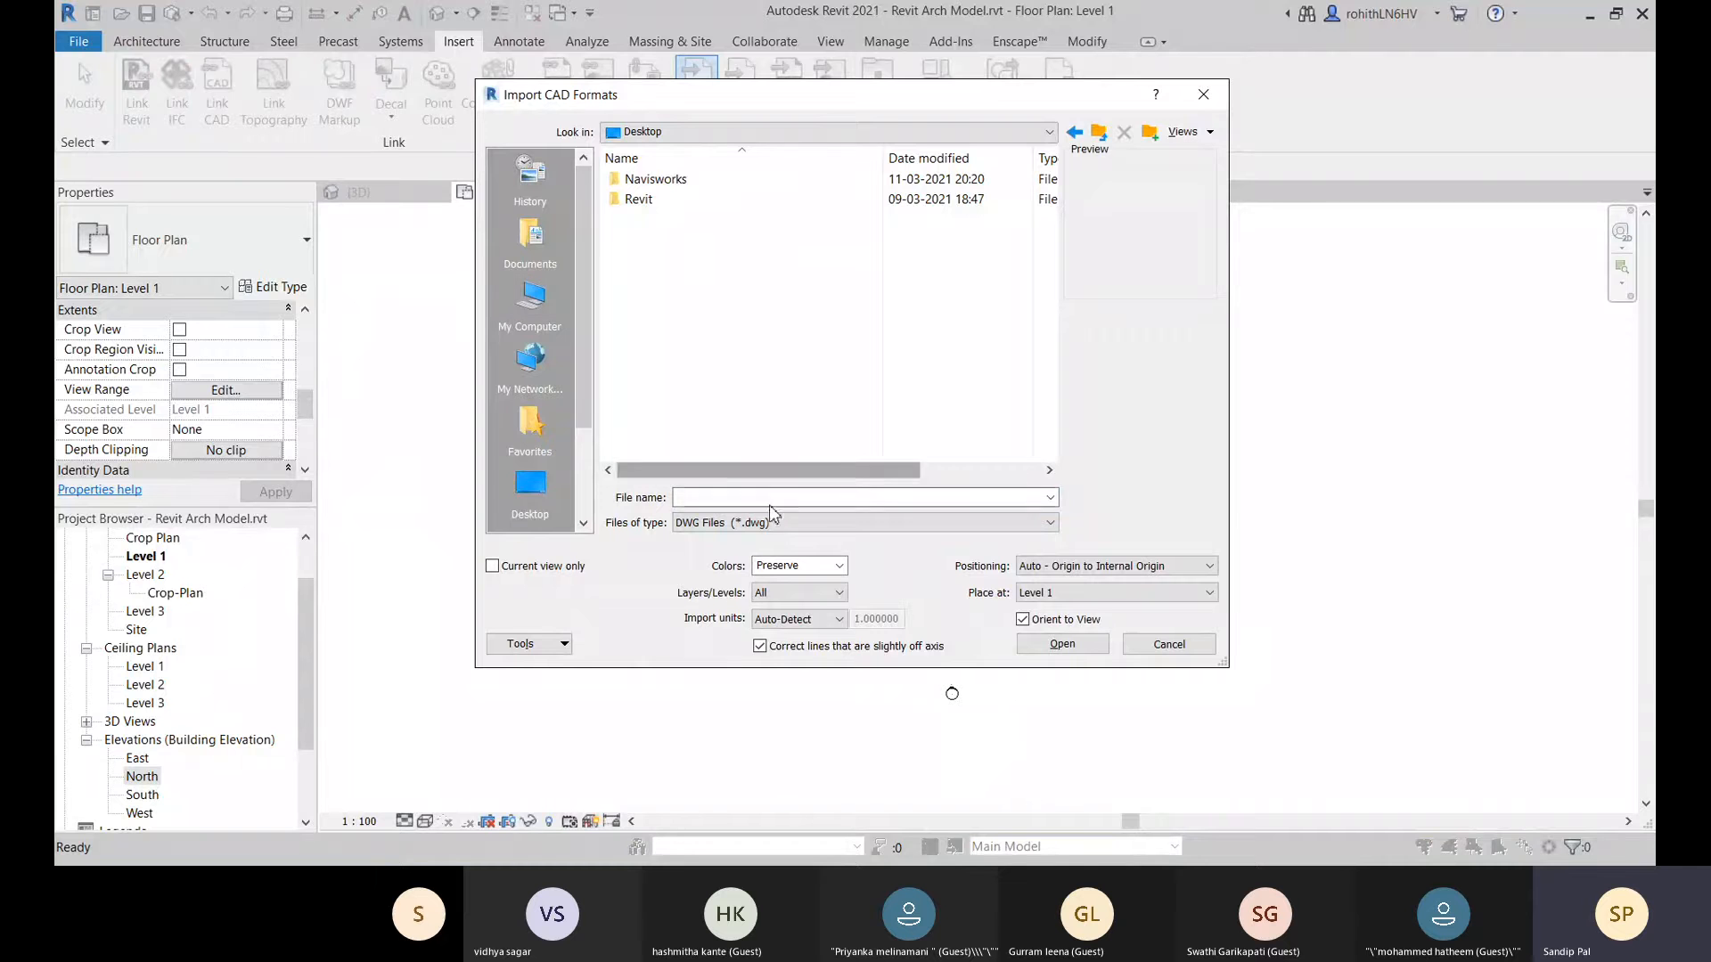
click(526, 301)
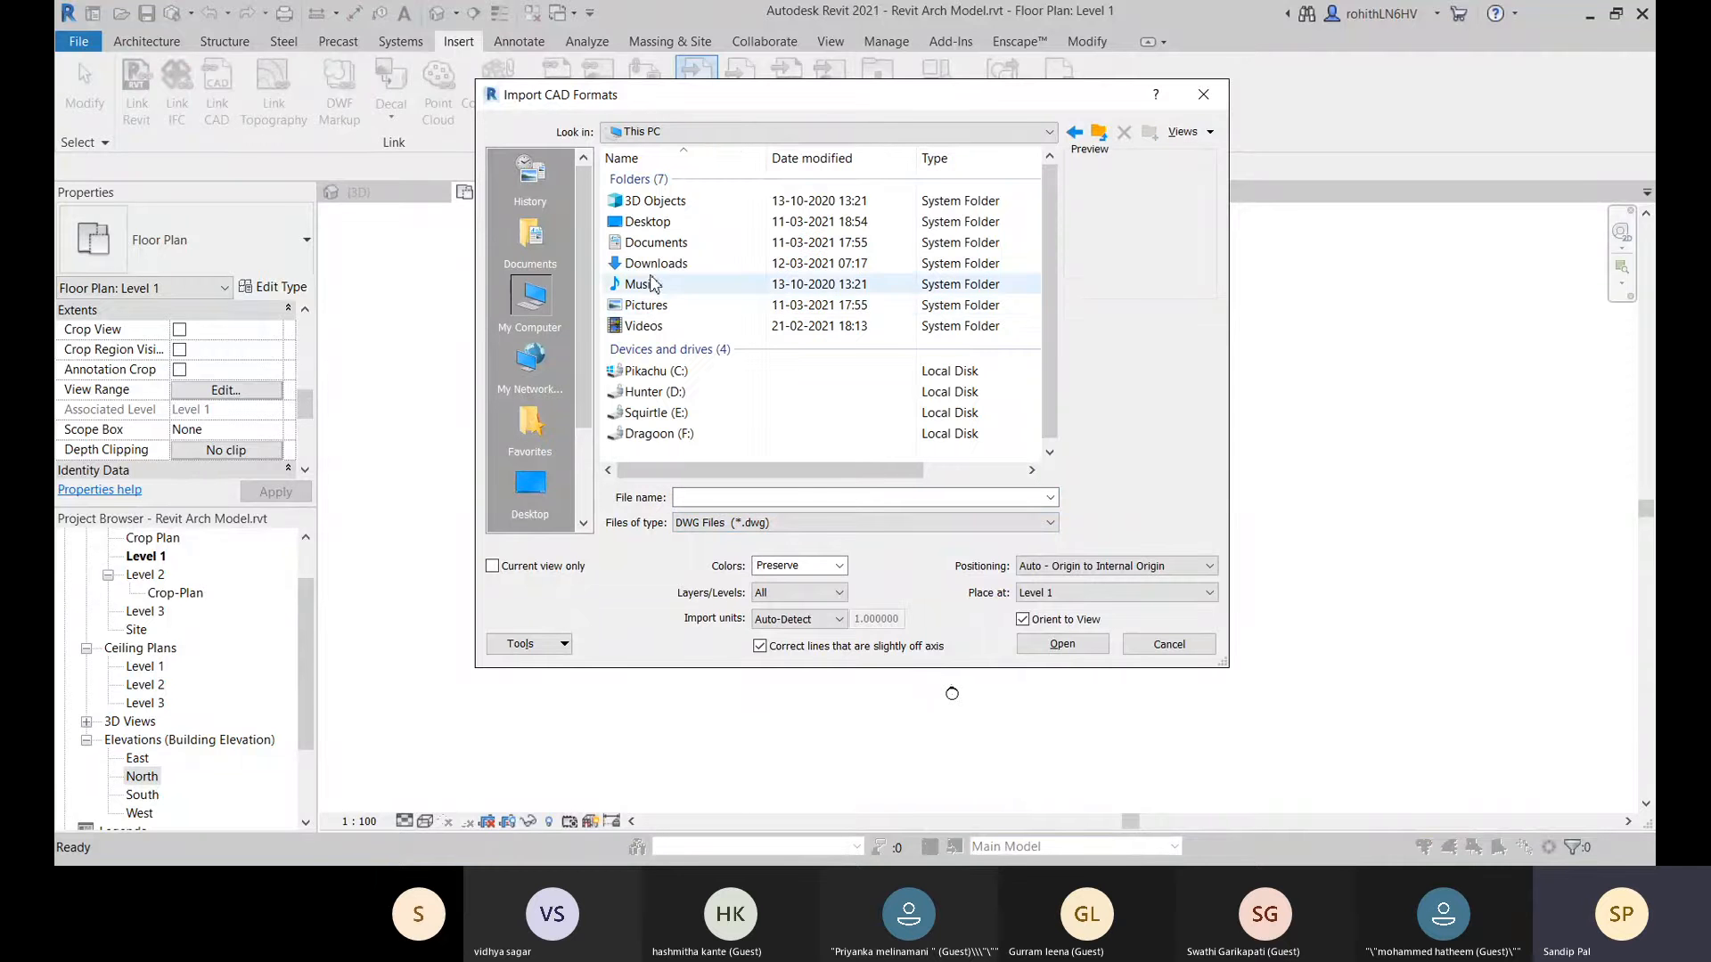
click(656, 268)
double_click(656, 266)
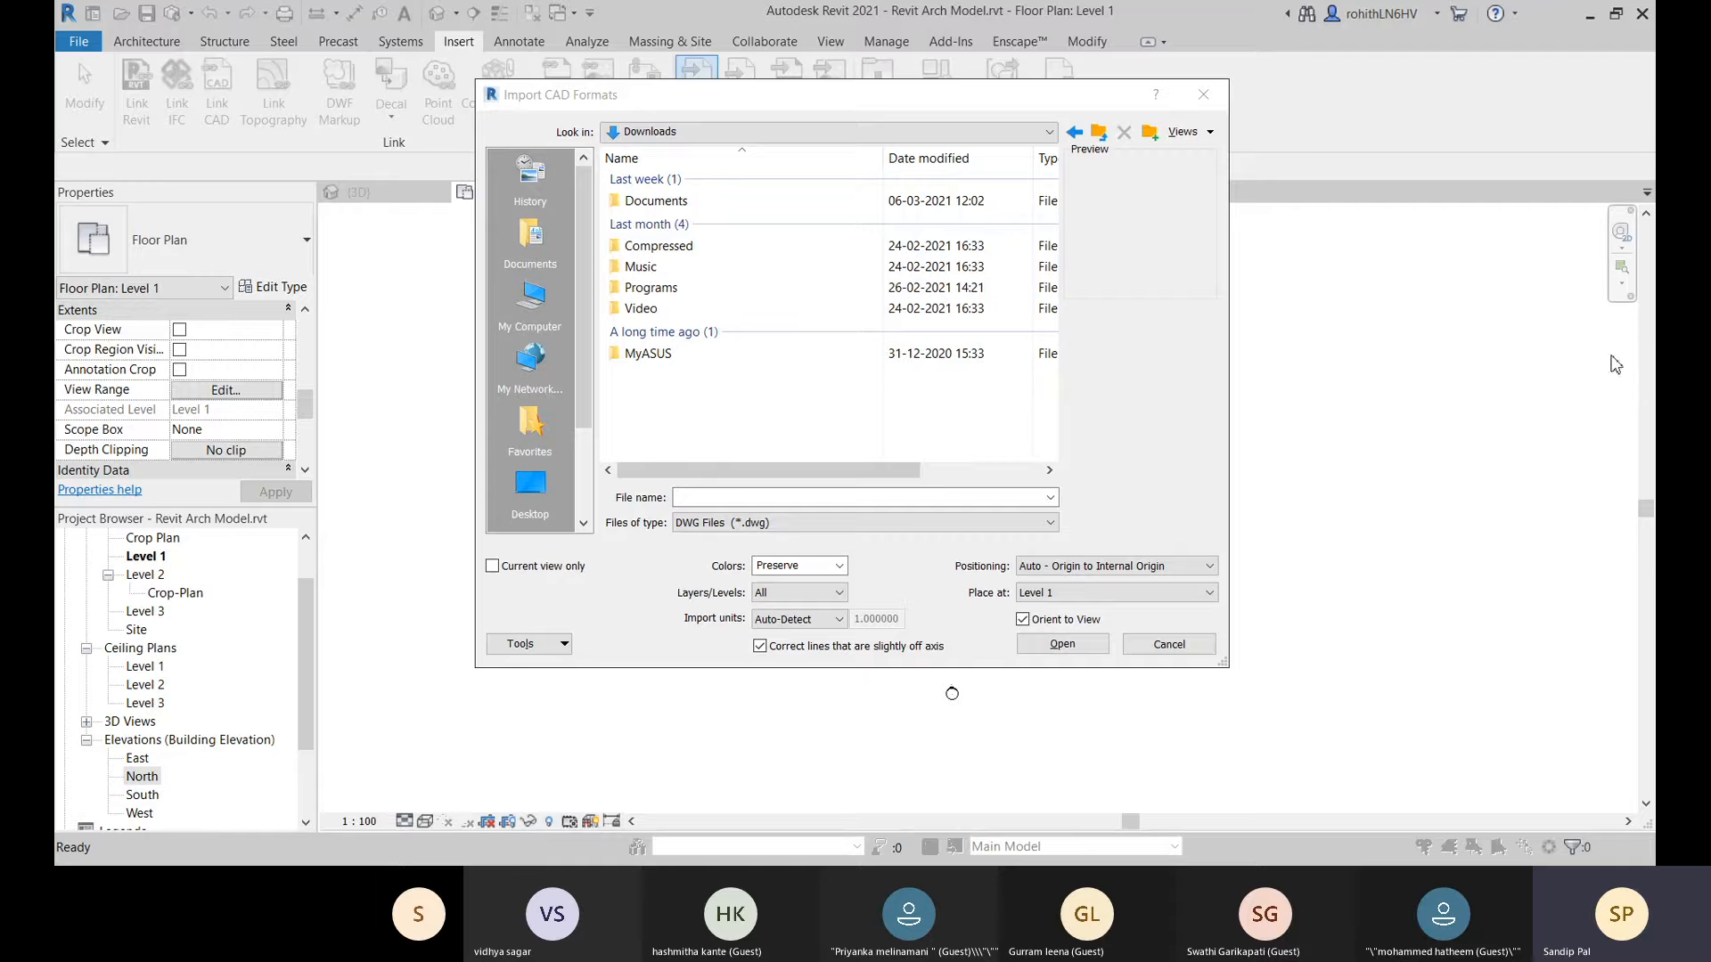
Go to the folder F:\[job related]\My Projects\AutoCAD\Model DWG File and choose Architectural Building 1.dwg for the import.
click(681, 498)
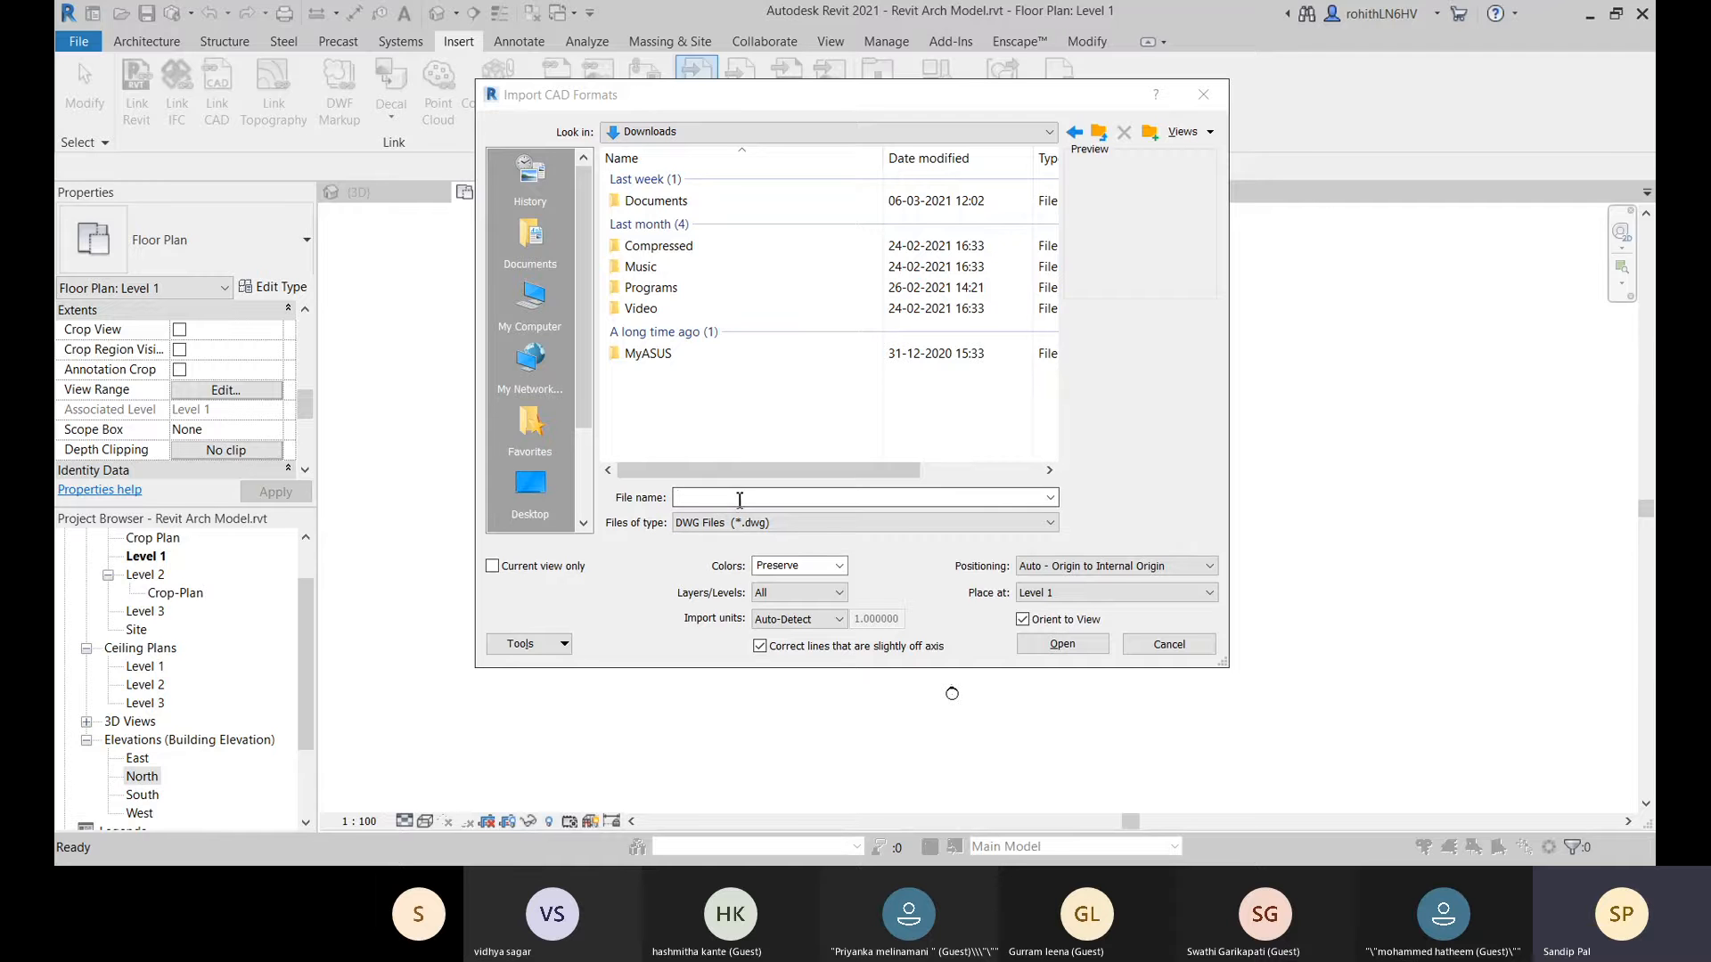
right_click(739, 499)
click(795, 576)
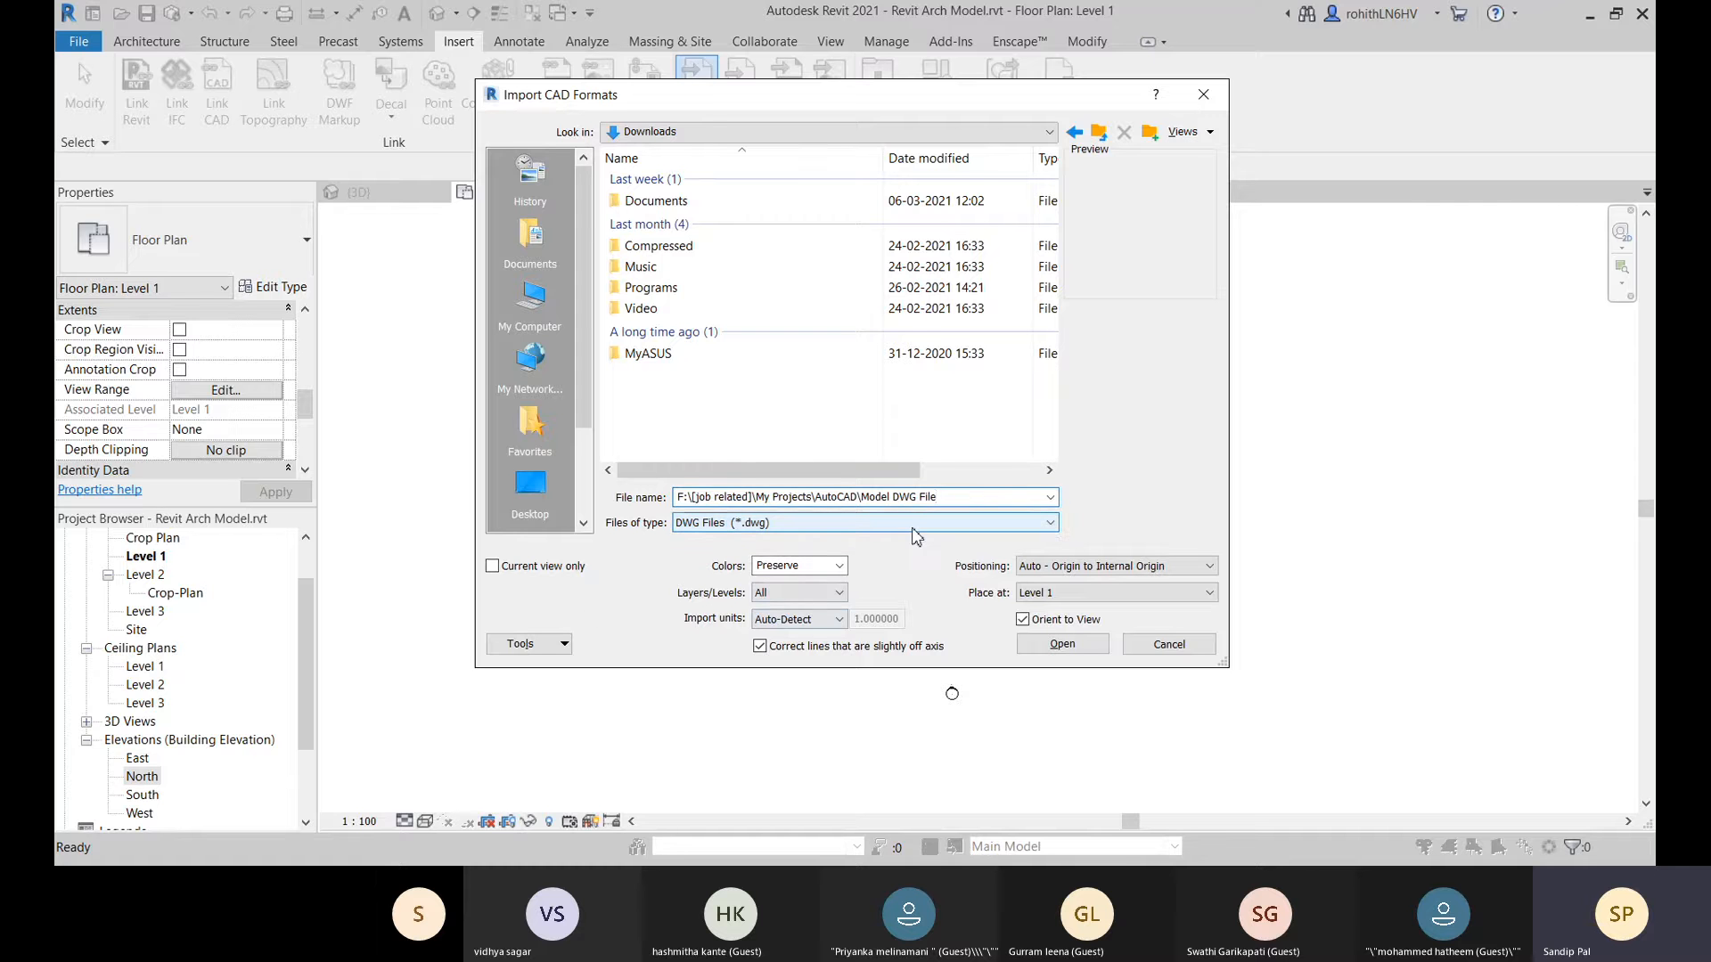
key(Return)
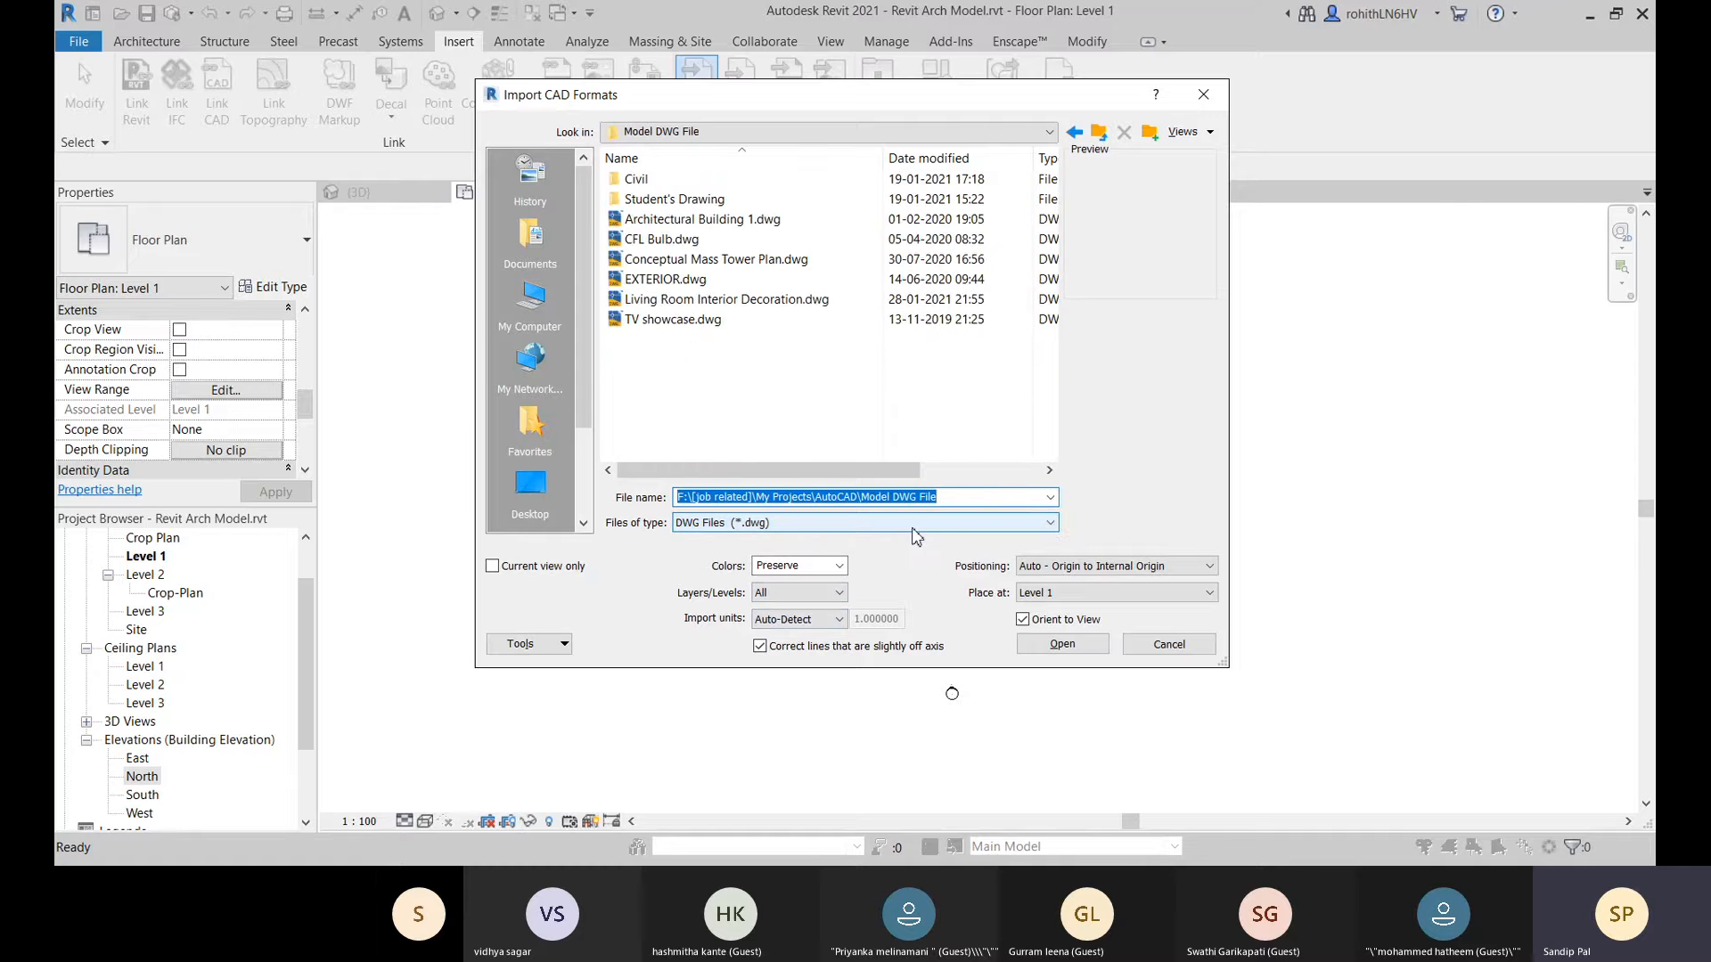
click(691, 223)
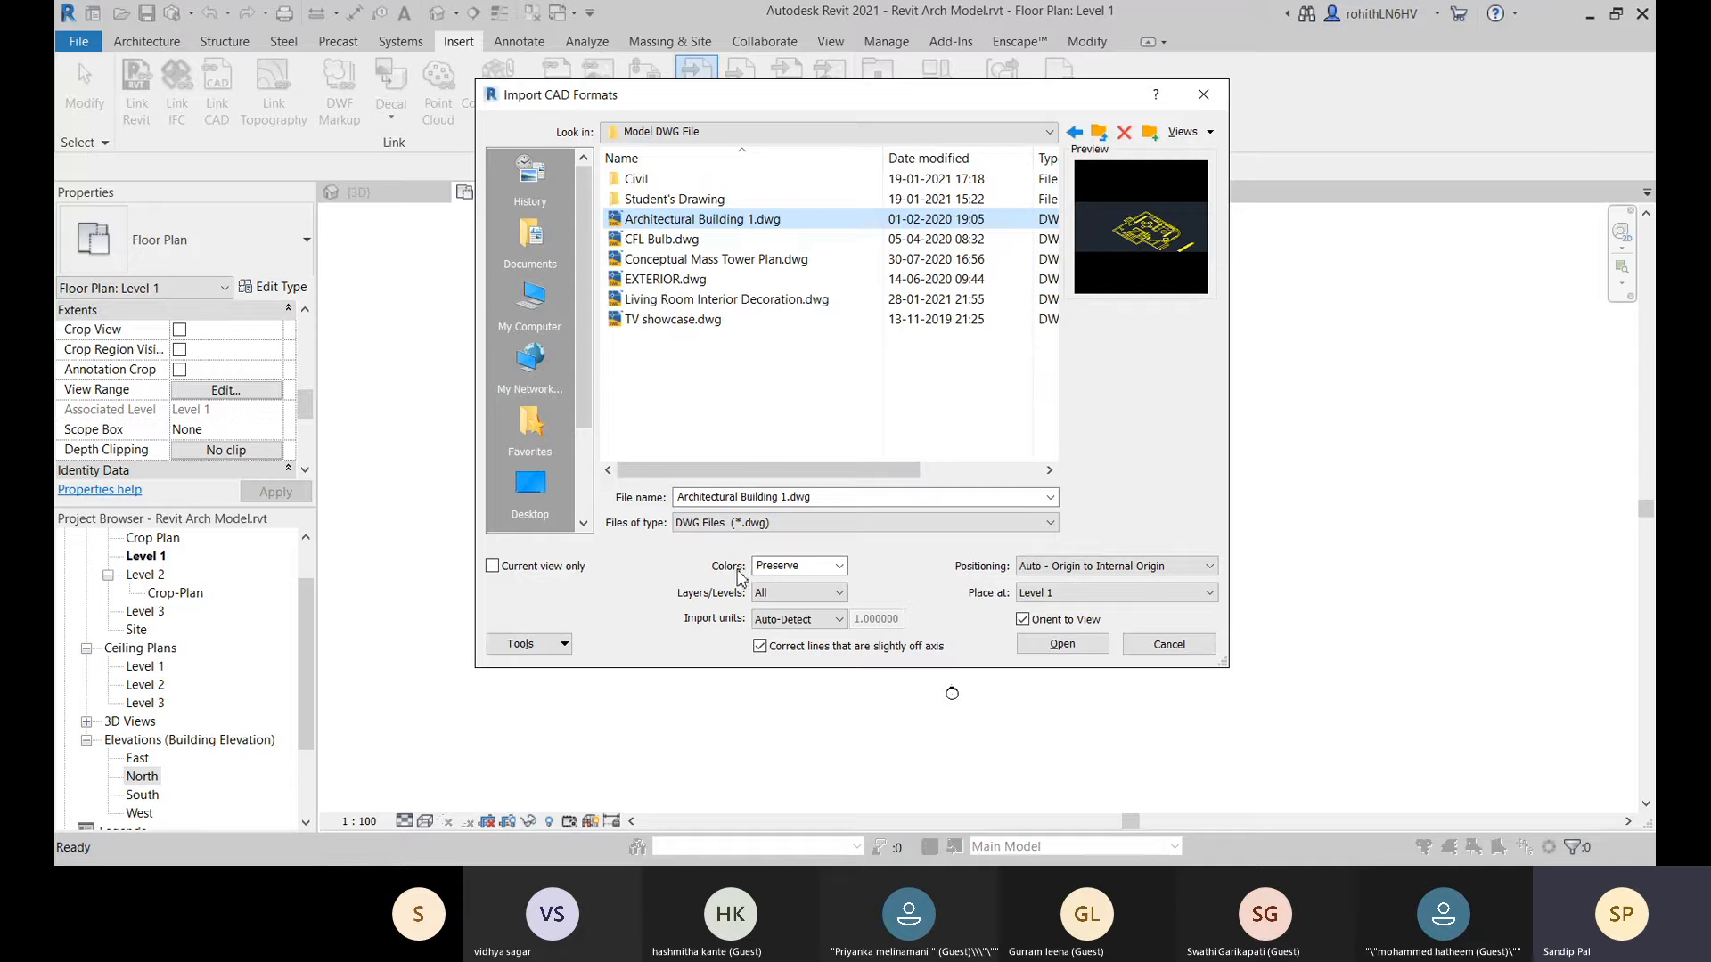
Review the available color, layer/level and import unit options of the CAD import without changing them.
click(840, 567)
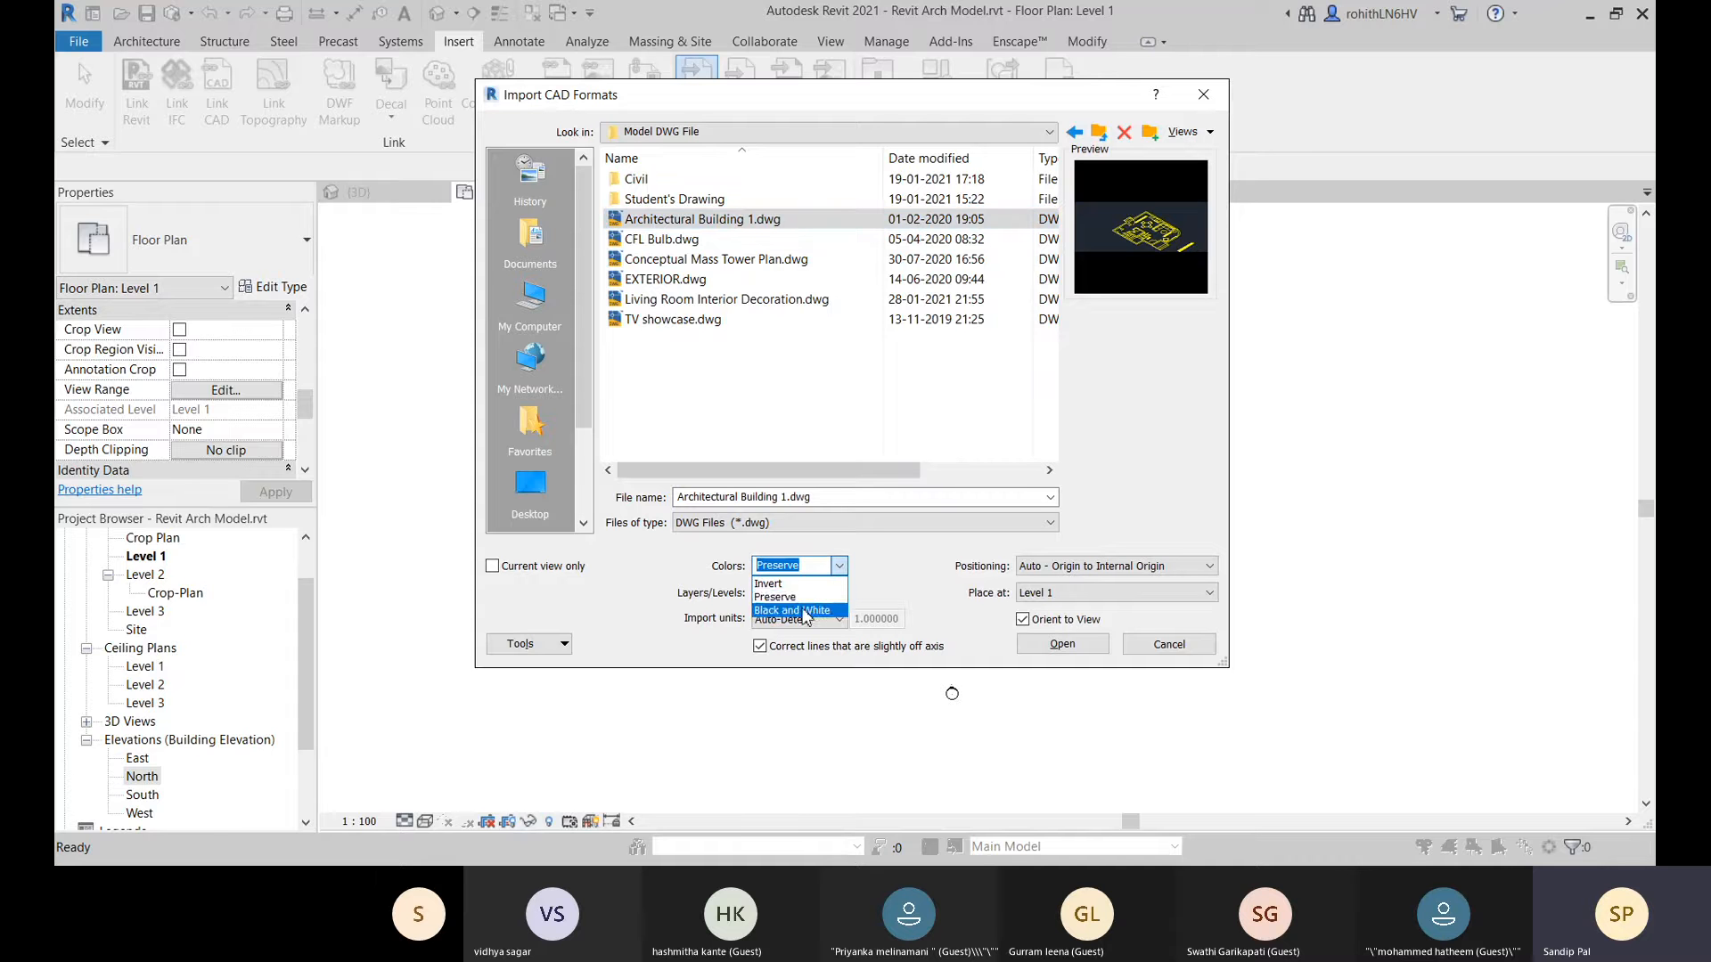
click(676, 586)
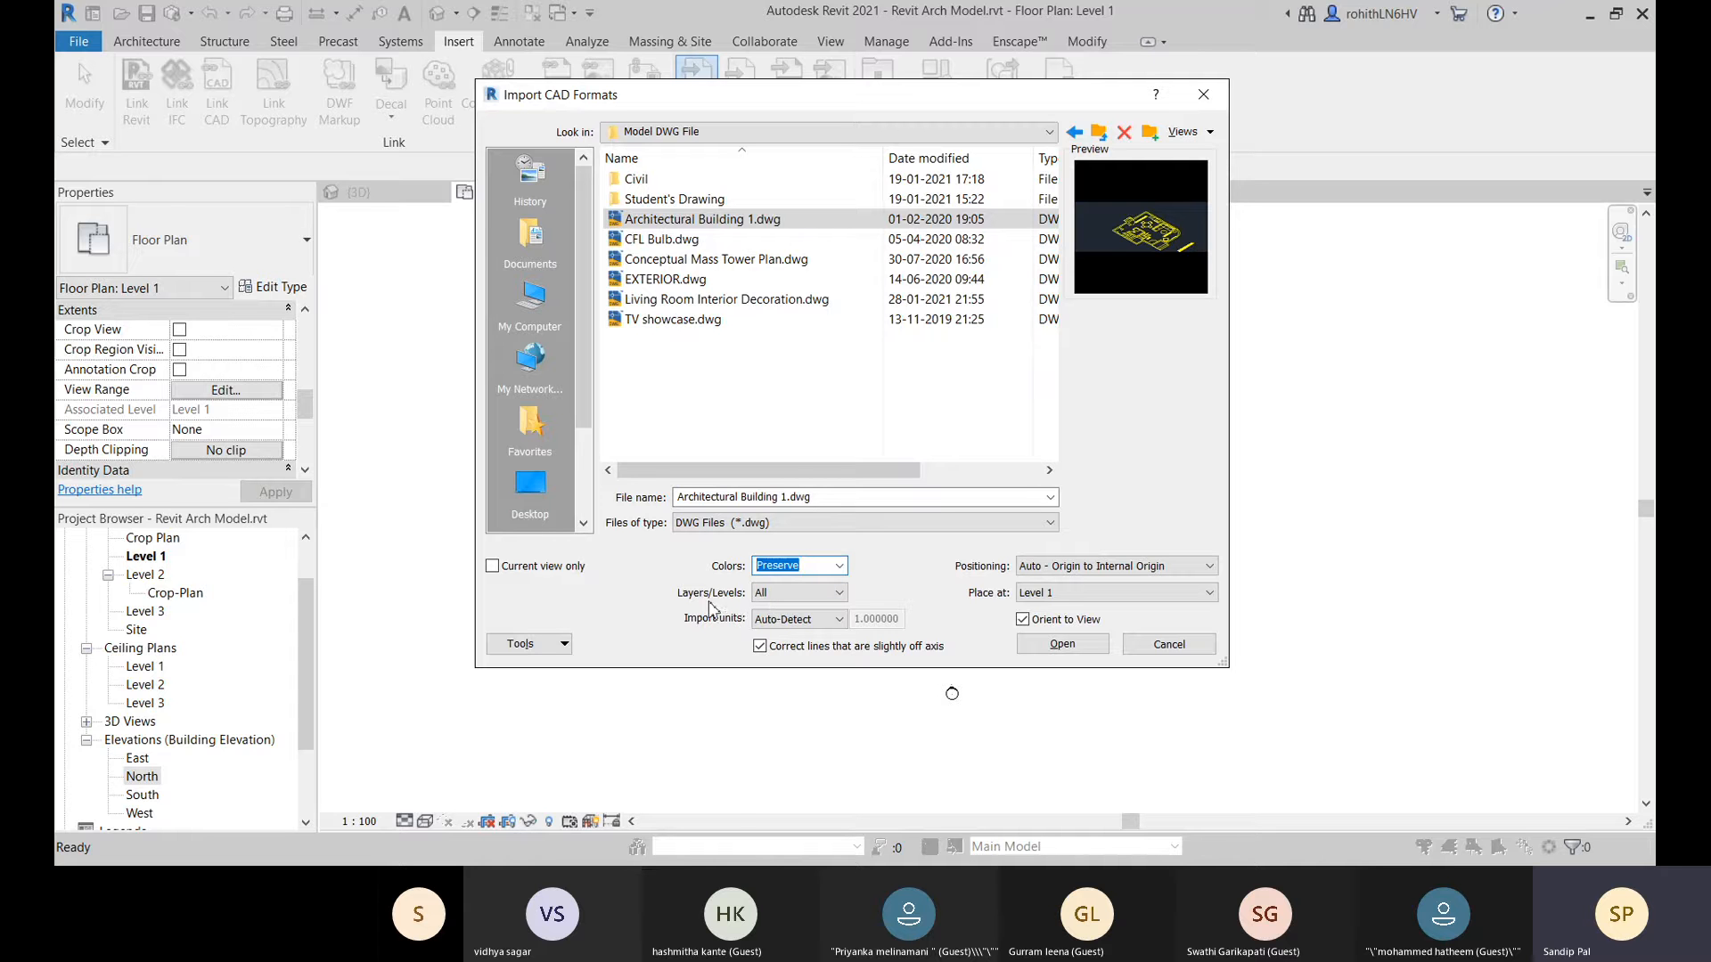
click(776, 595)
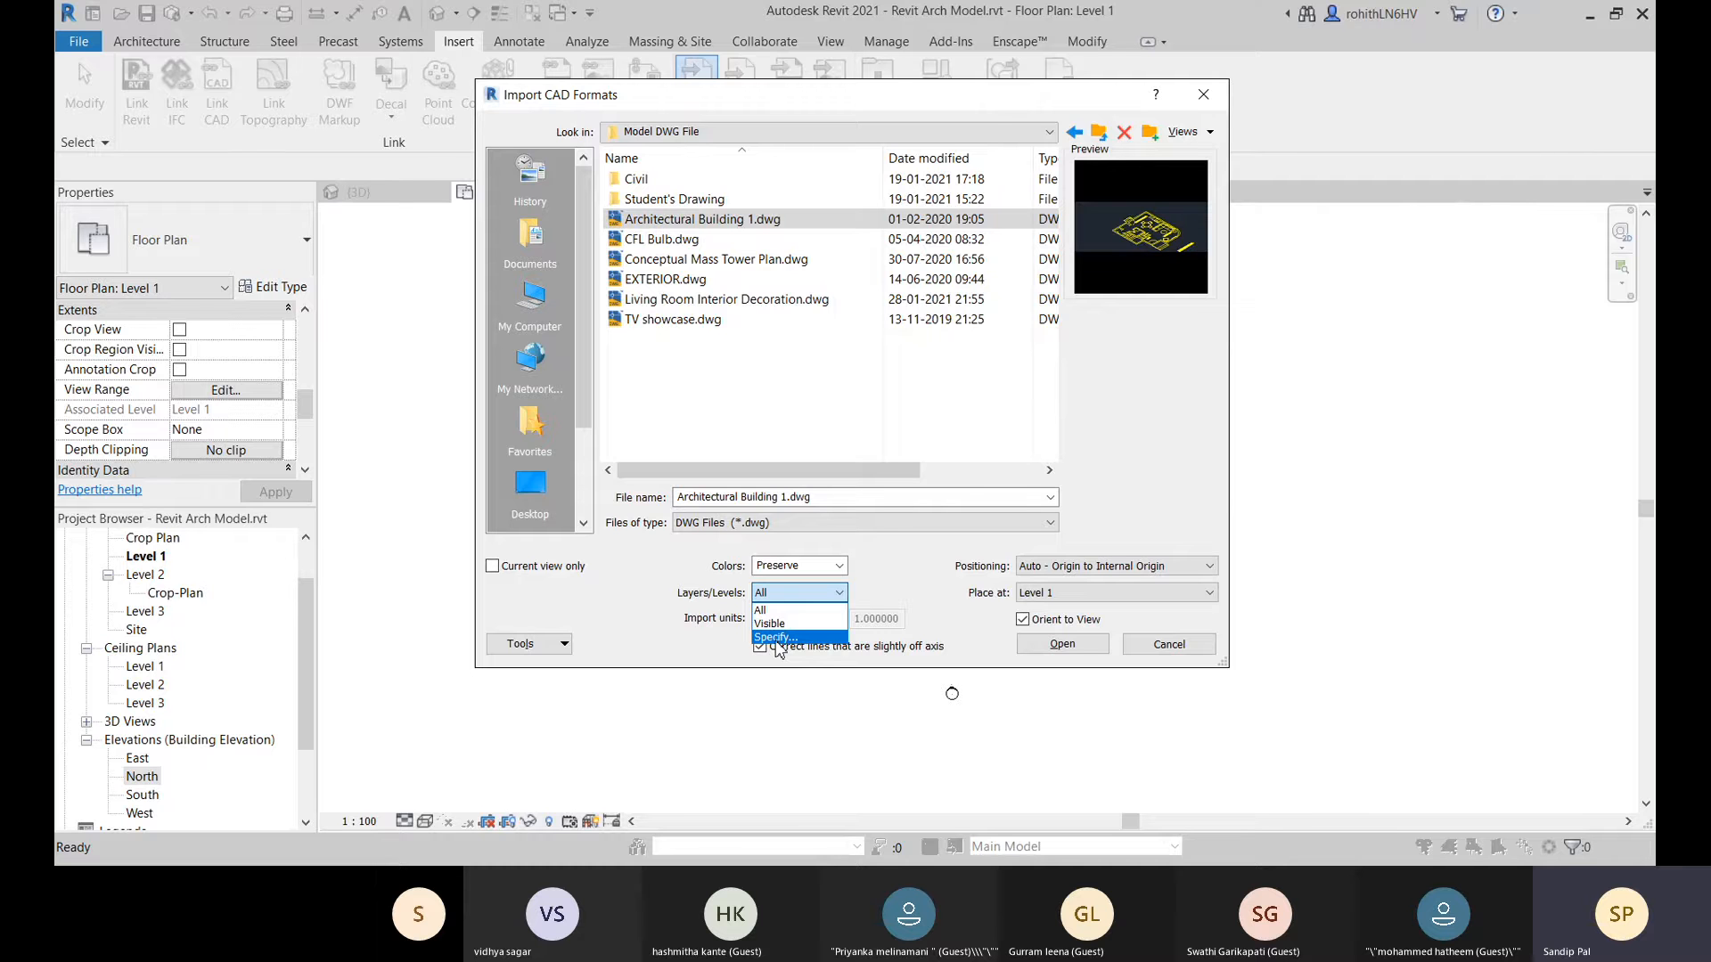
click(714, 567)
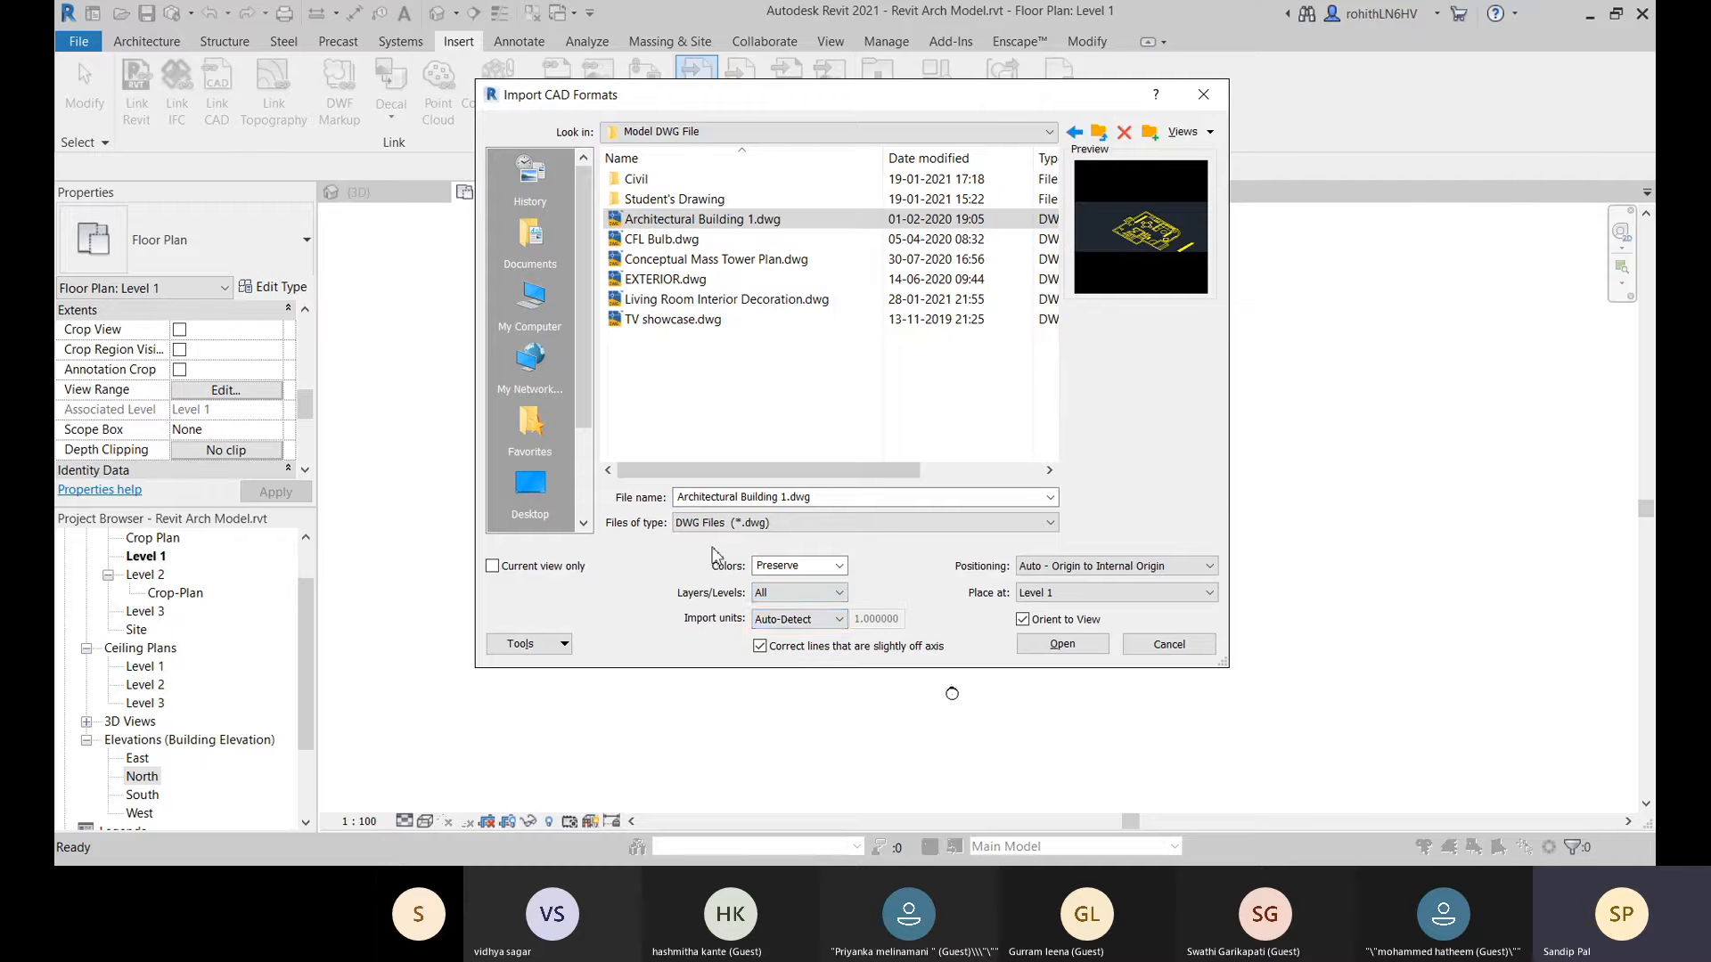
click(762, 622)
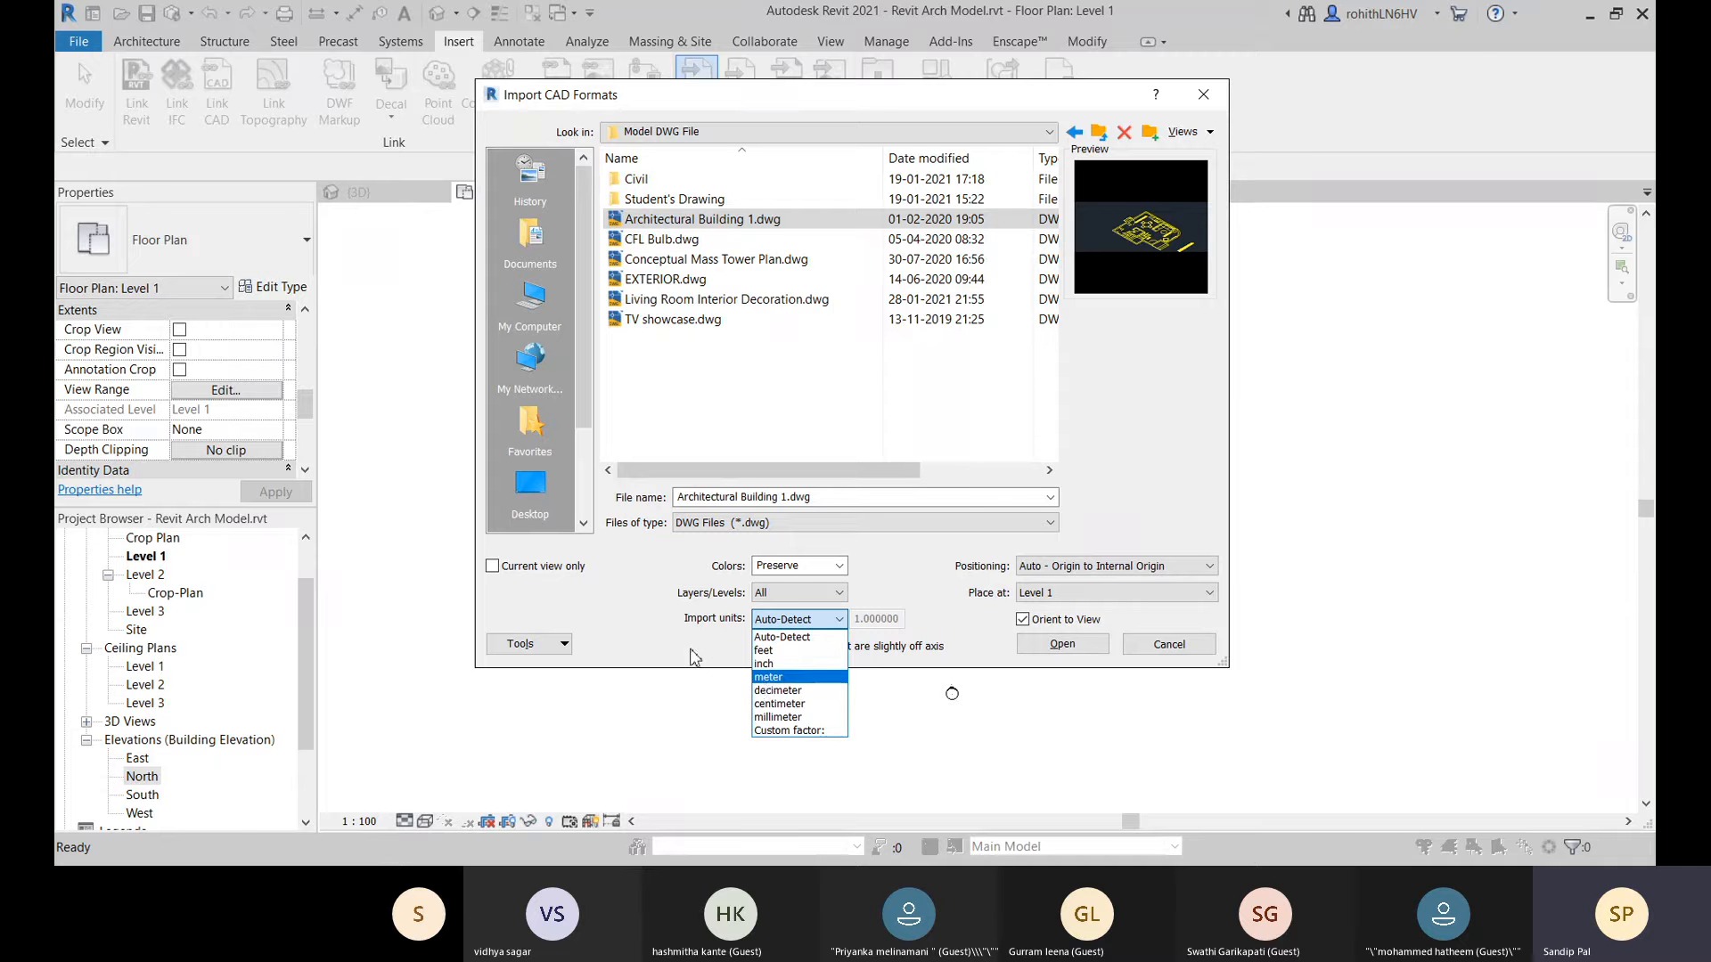
click(717, 649)
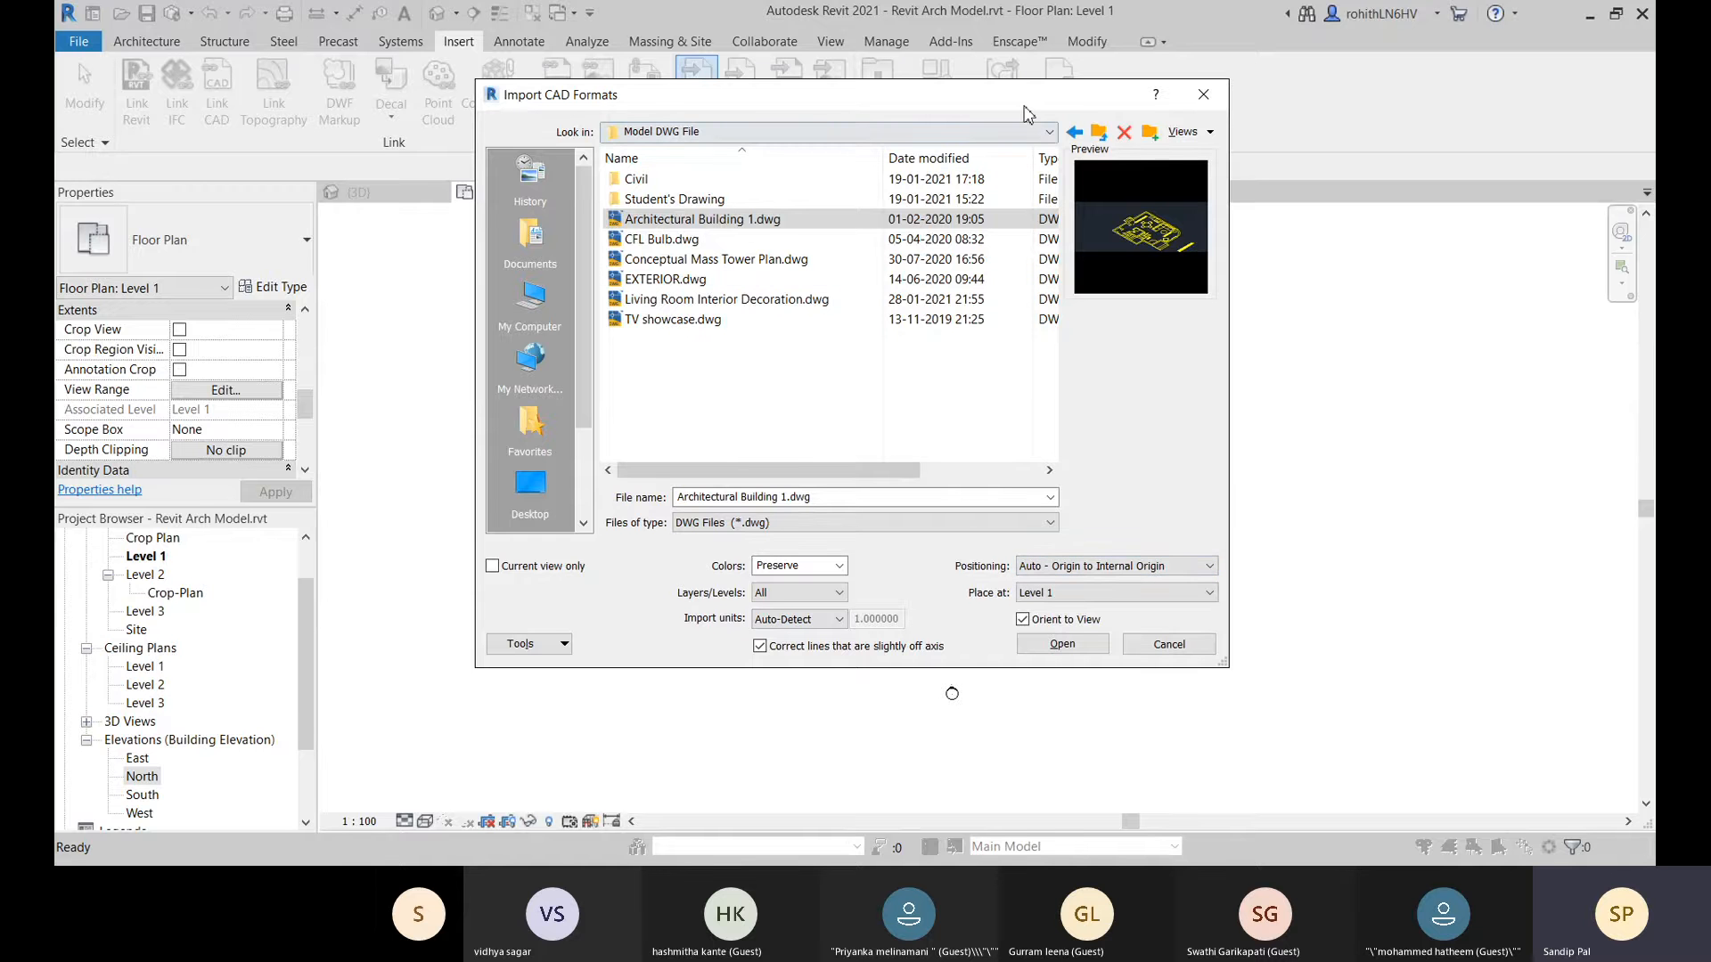
Set the CAD import's positioning to Manual - Center and limit it to the current view only.
drag(1024, 113, 567, 116)
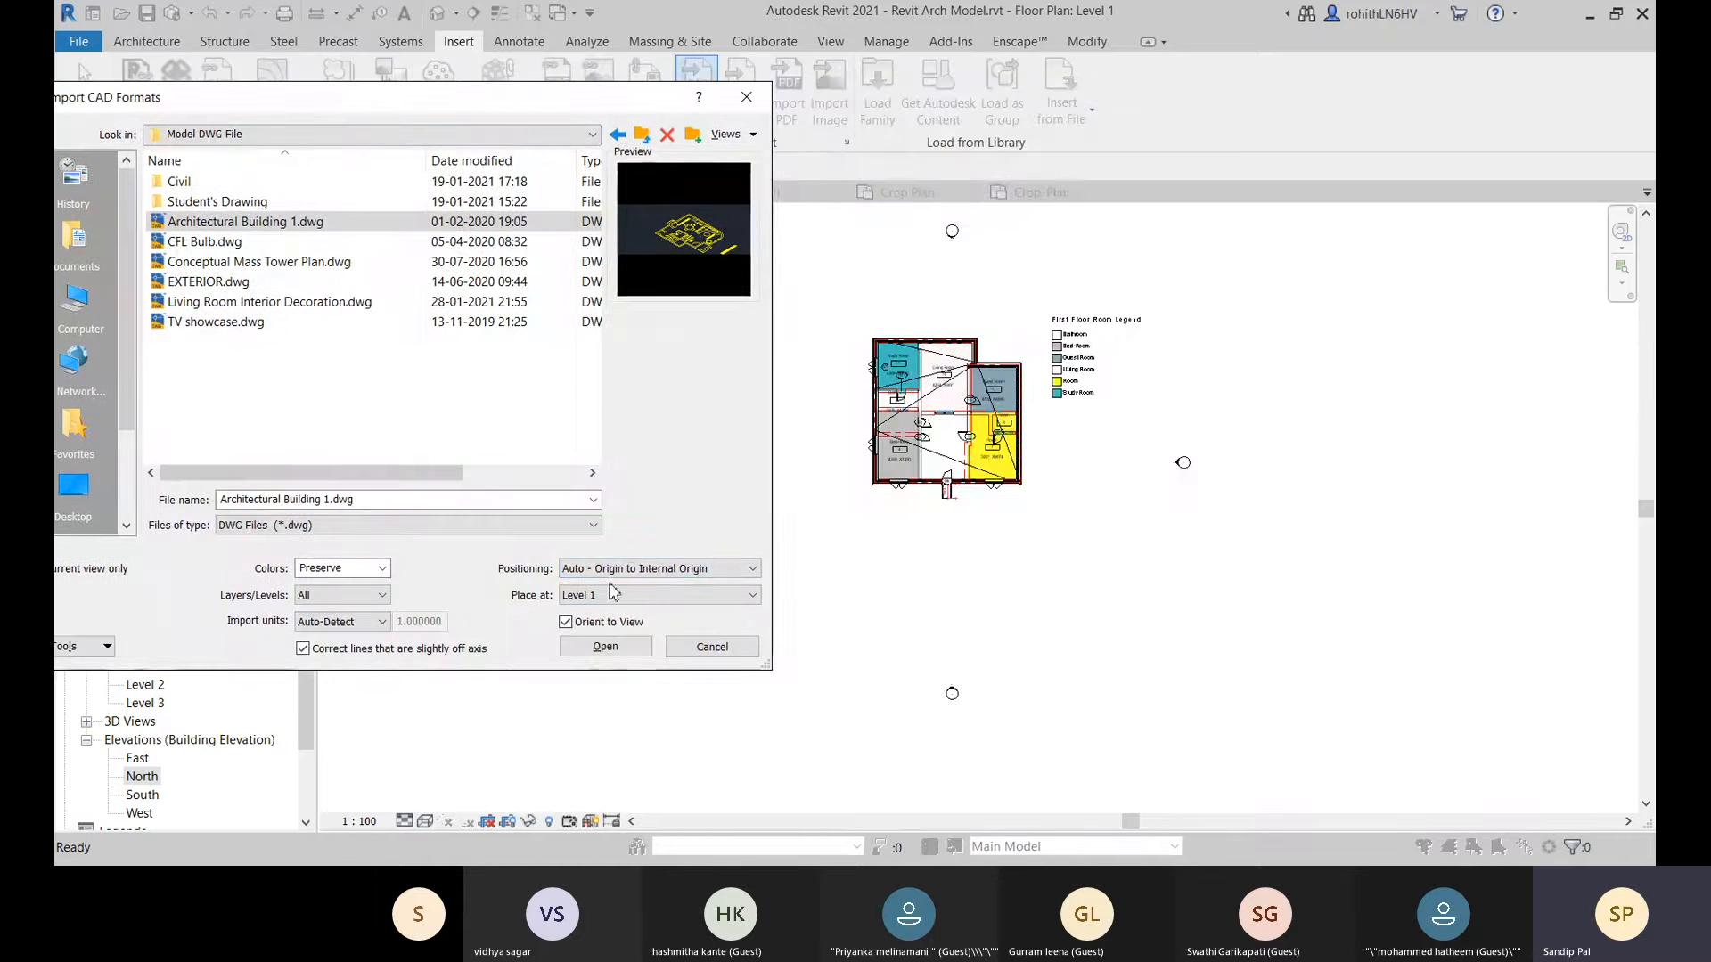
click(664, 570)
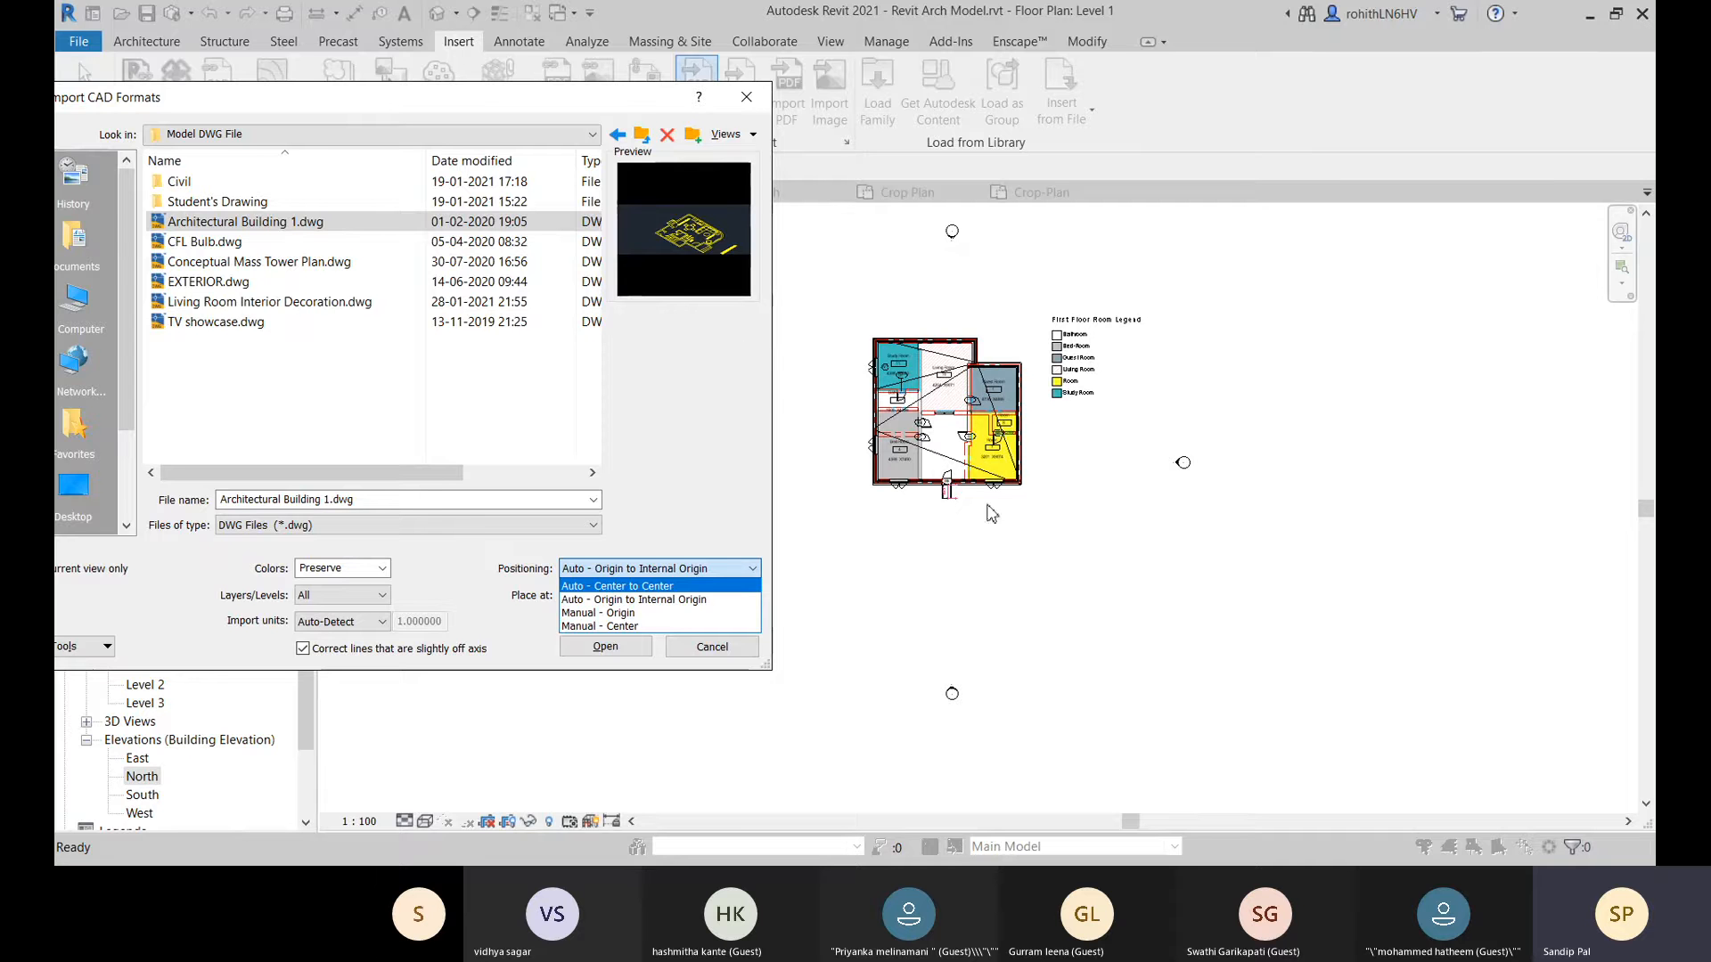
click(600, 627)
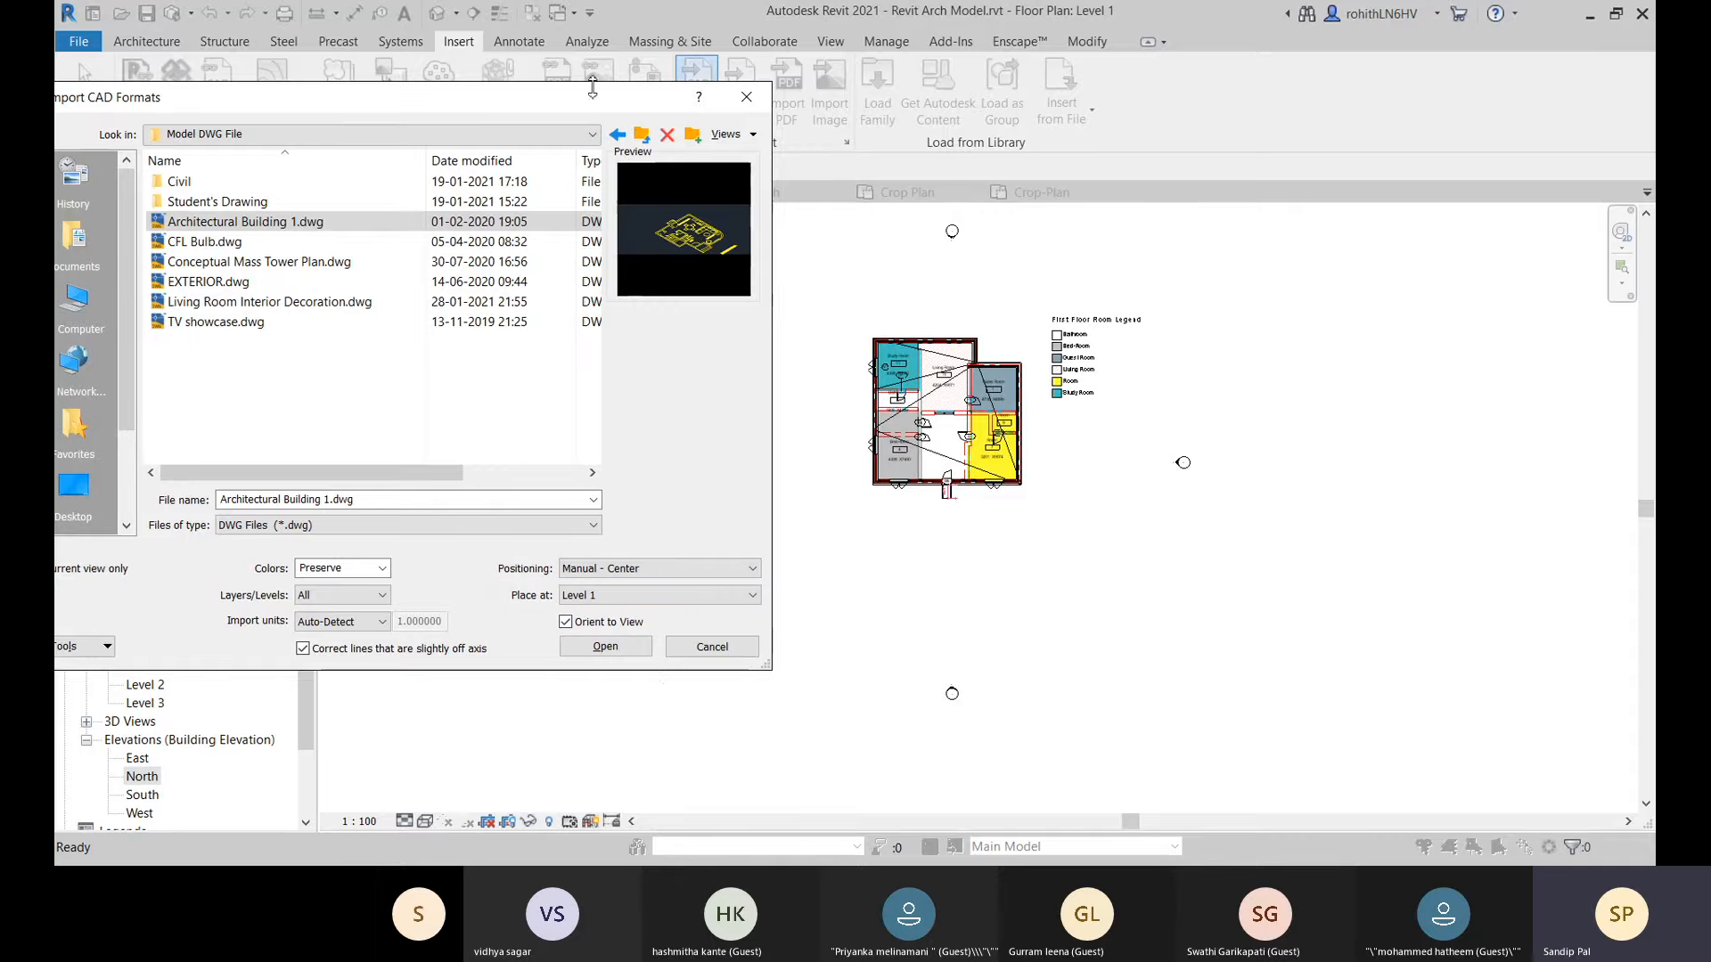
drag(589, 109, 775, 97)
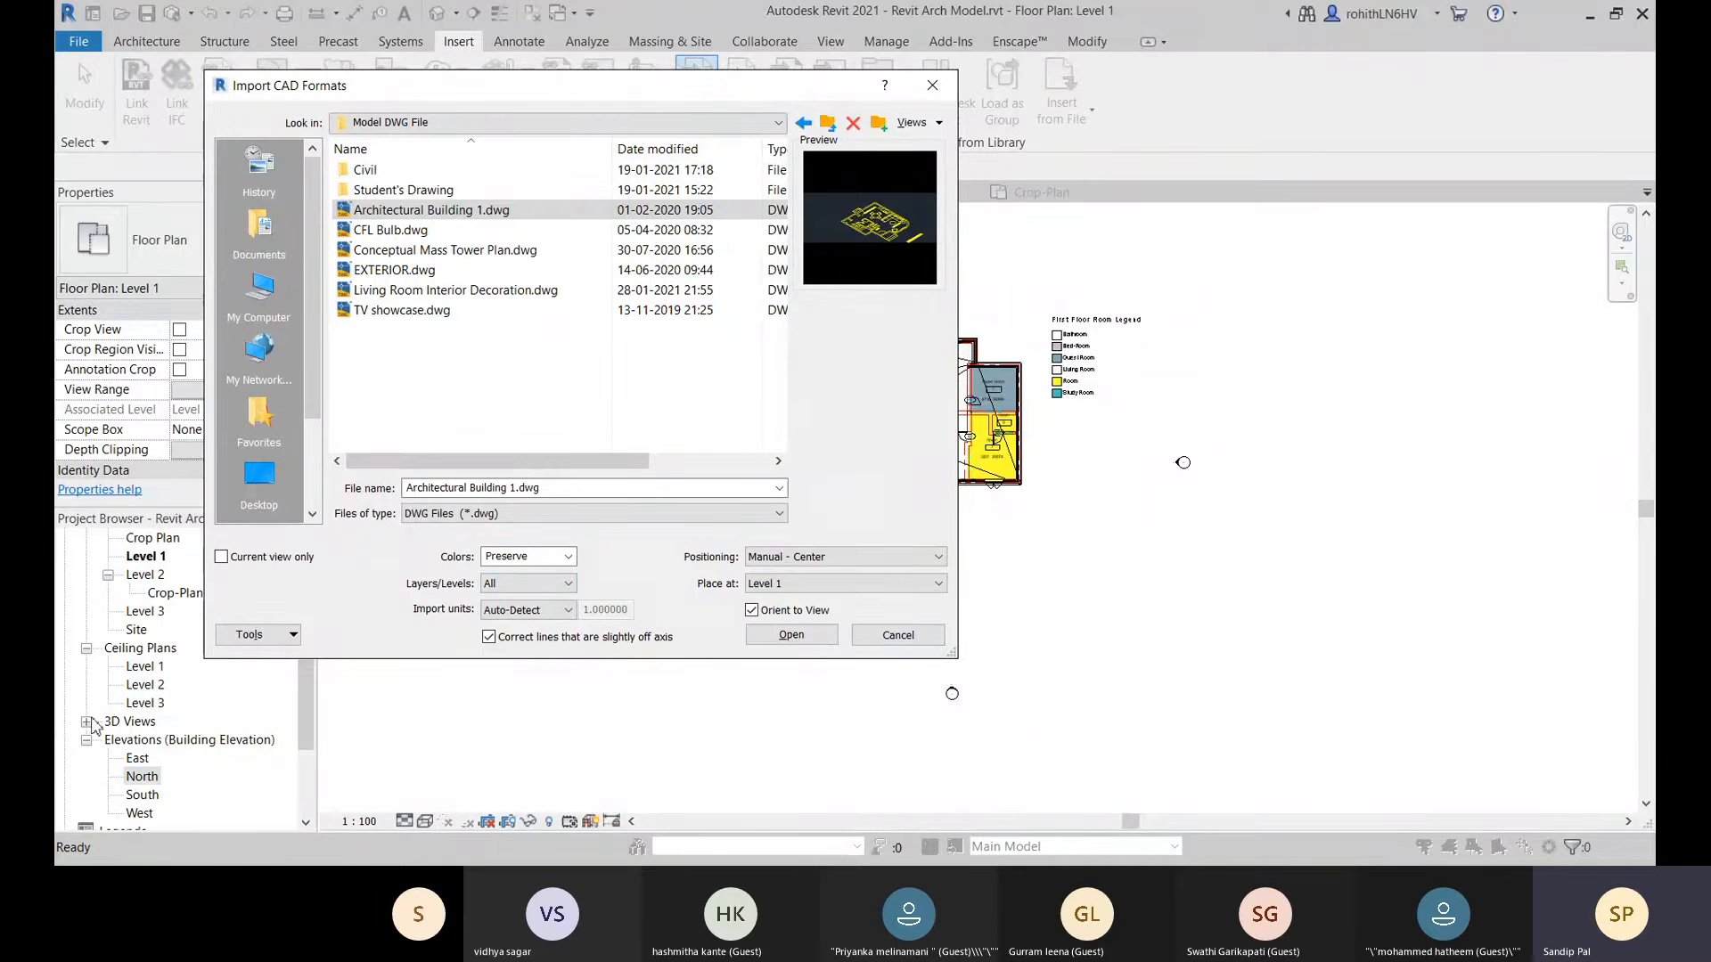
click(222, 560)
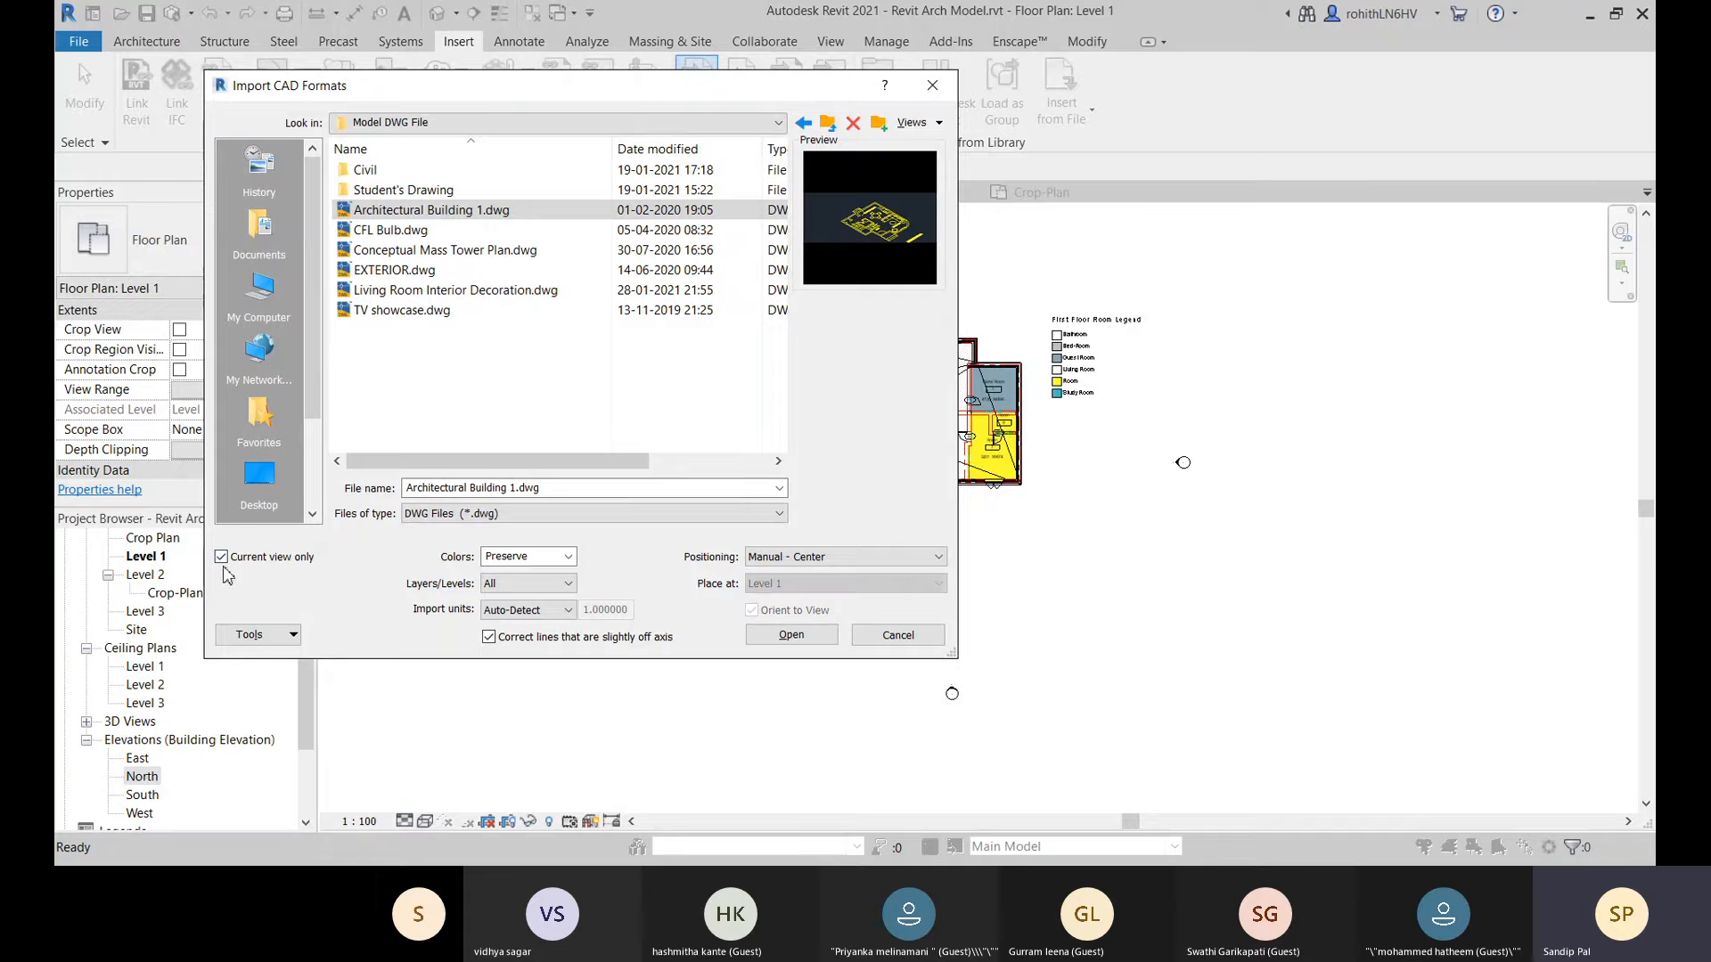
Import the drawing and place it centred just below the building in the Level 1 plan.
click(784, 638)
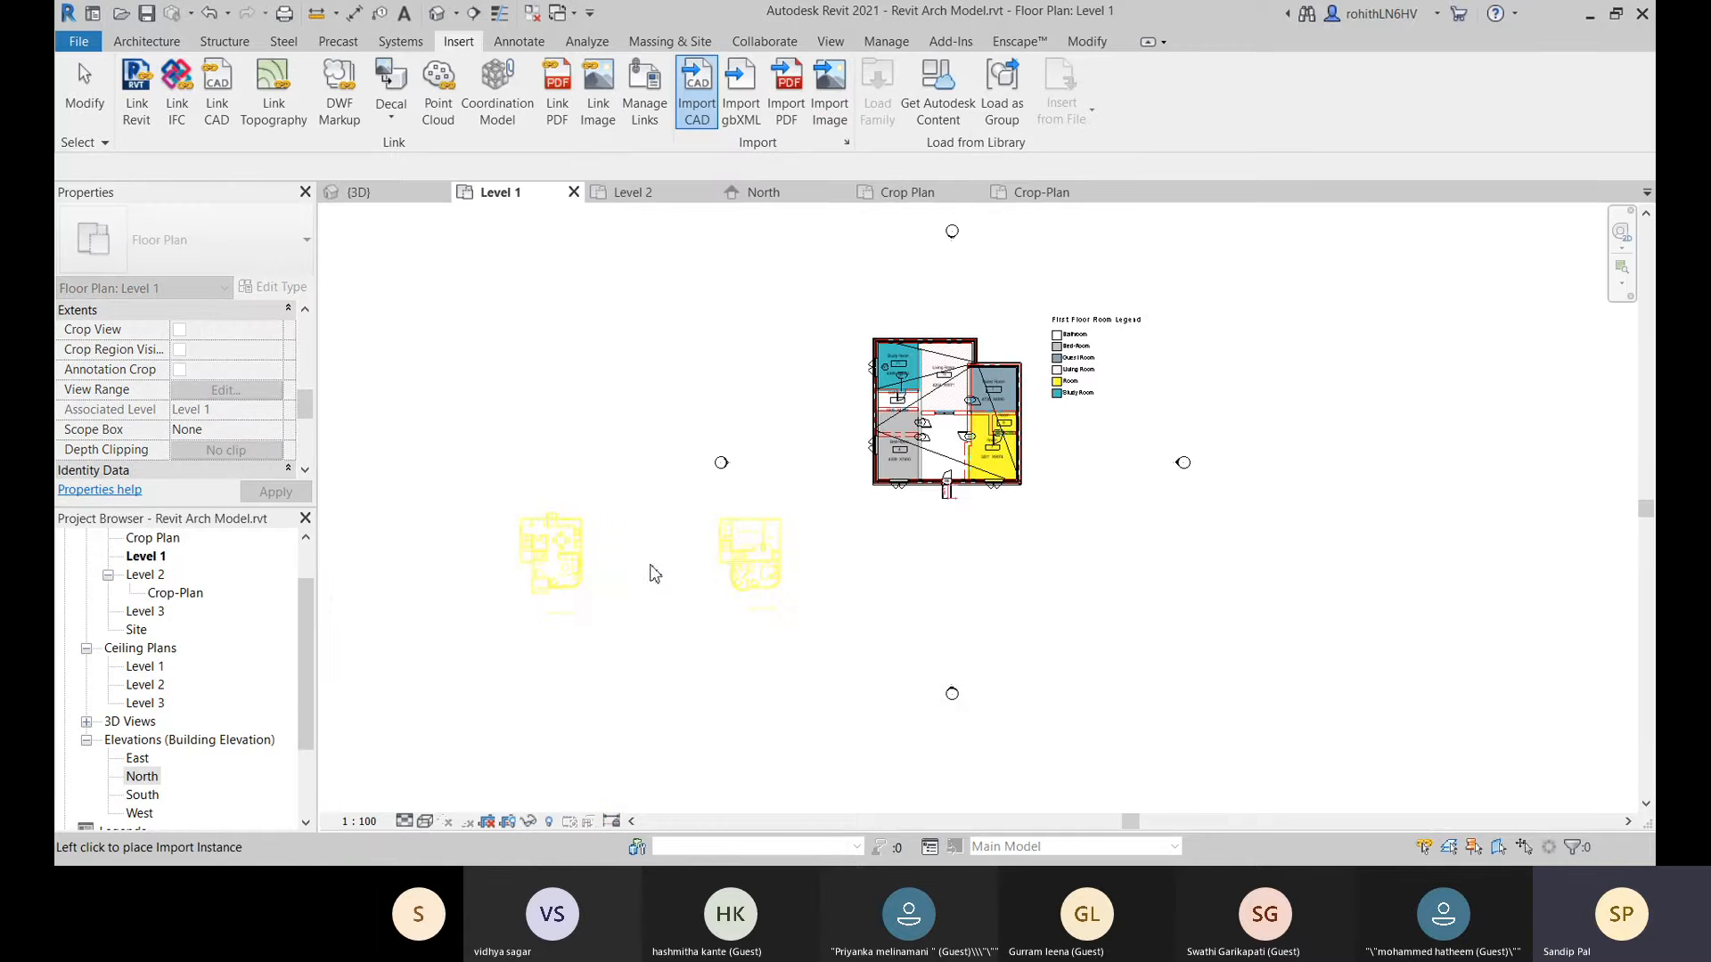
middle_drag(665, 581, 730, 553)
middle_drag(1028, 567, 702, 570)
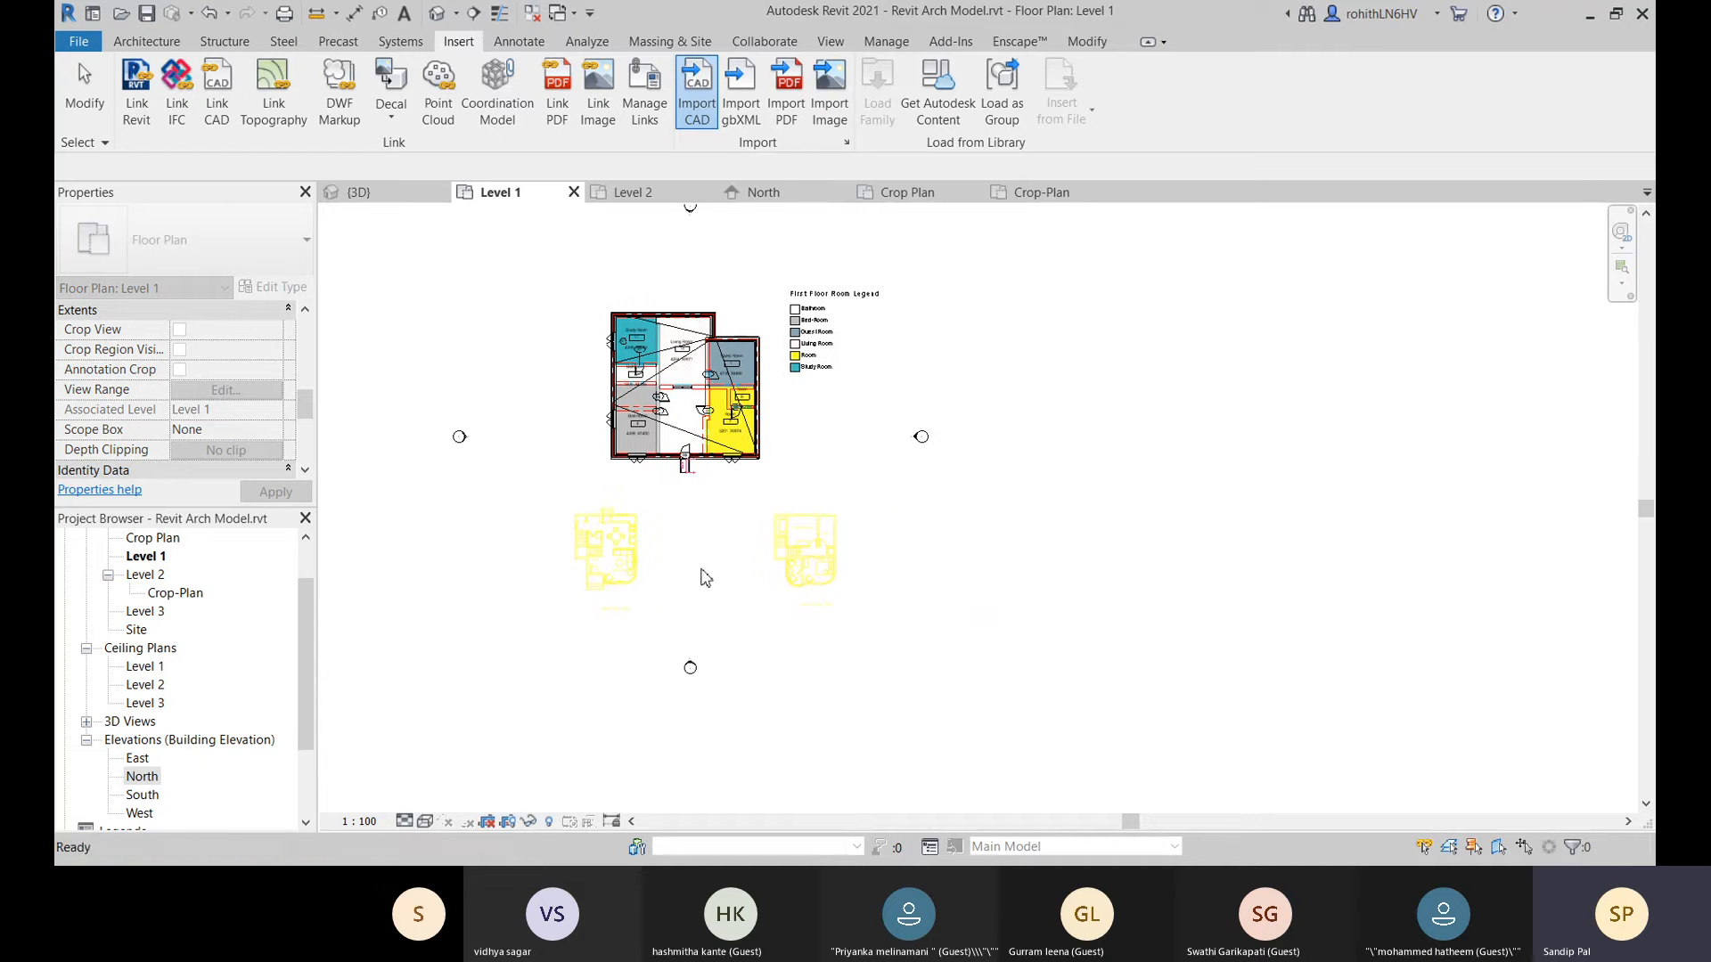
click(698, 587)
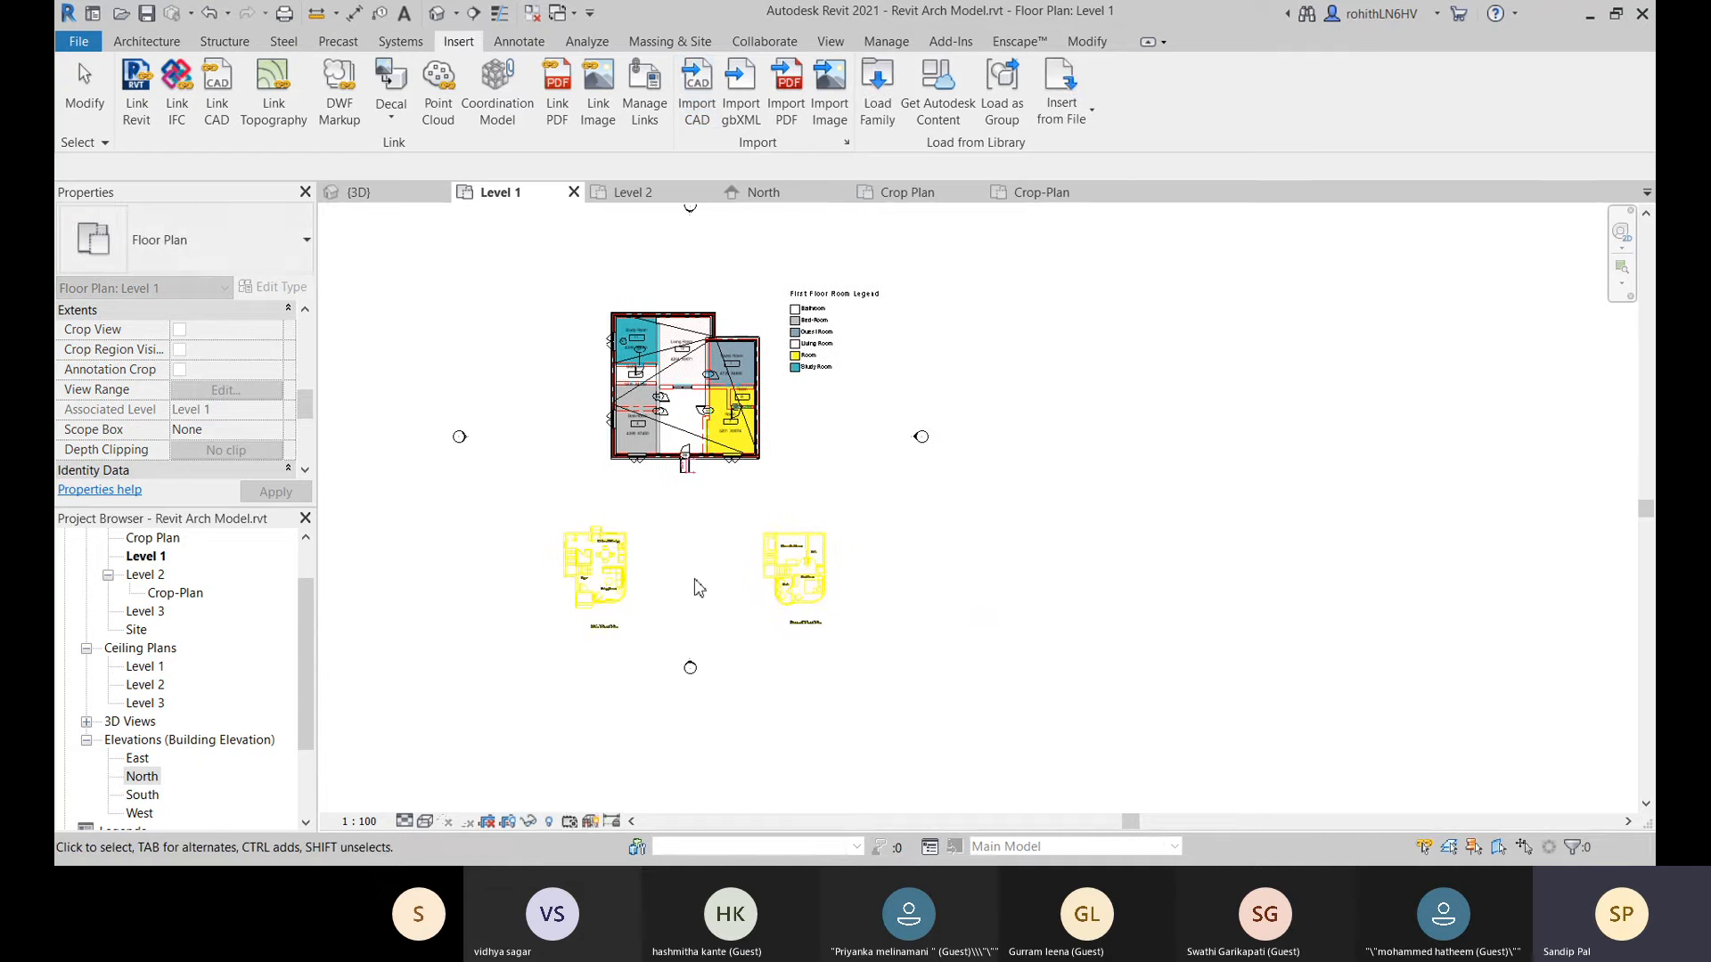
Inspect the imported floor plans up close, and select the drawing to view its partial and full explode options.
scroll(698, 588, up, 8)
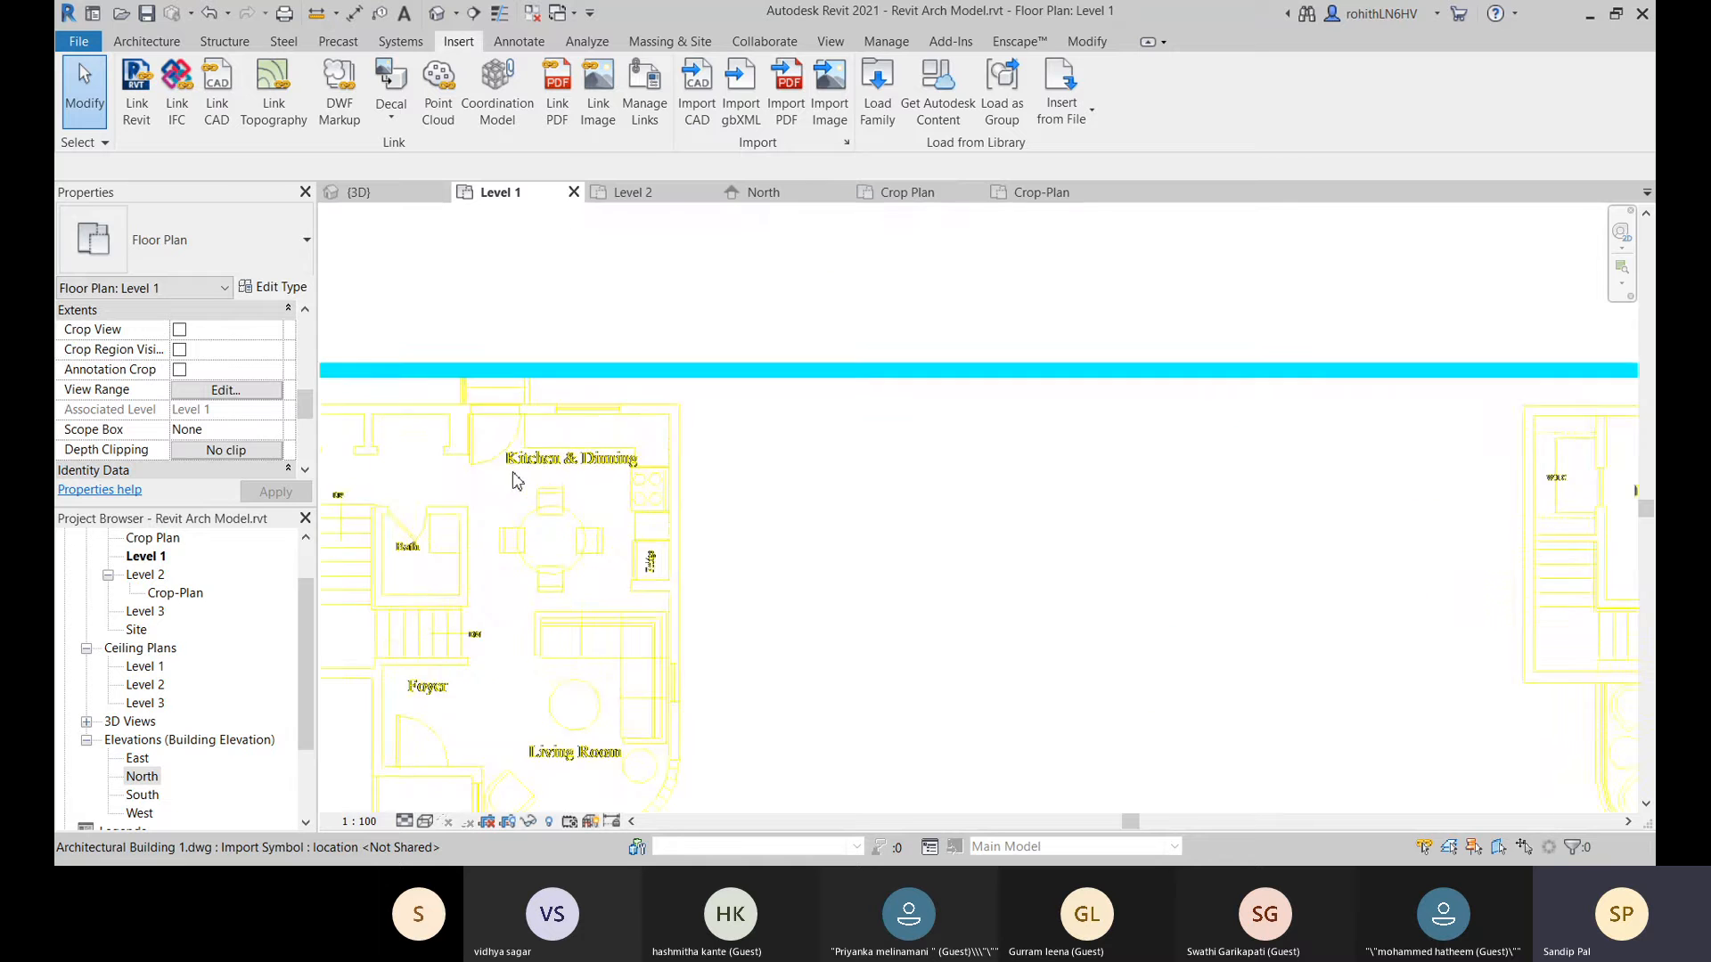
scroll(512, 482, up, 2)
scroll(677, 516, down, 5)
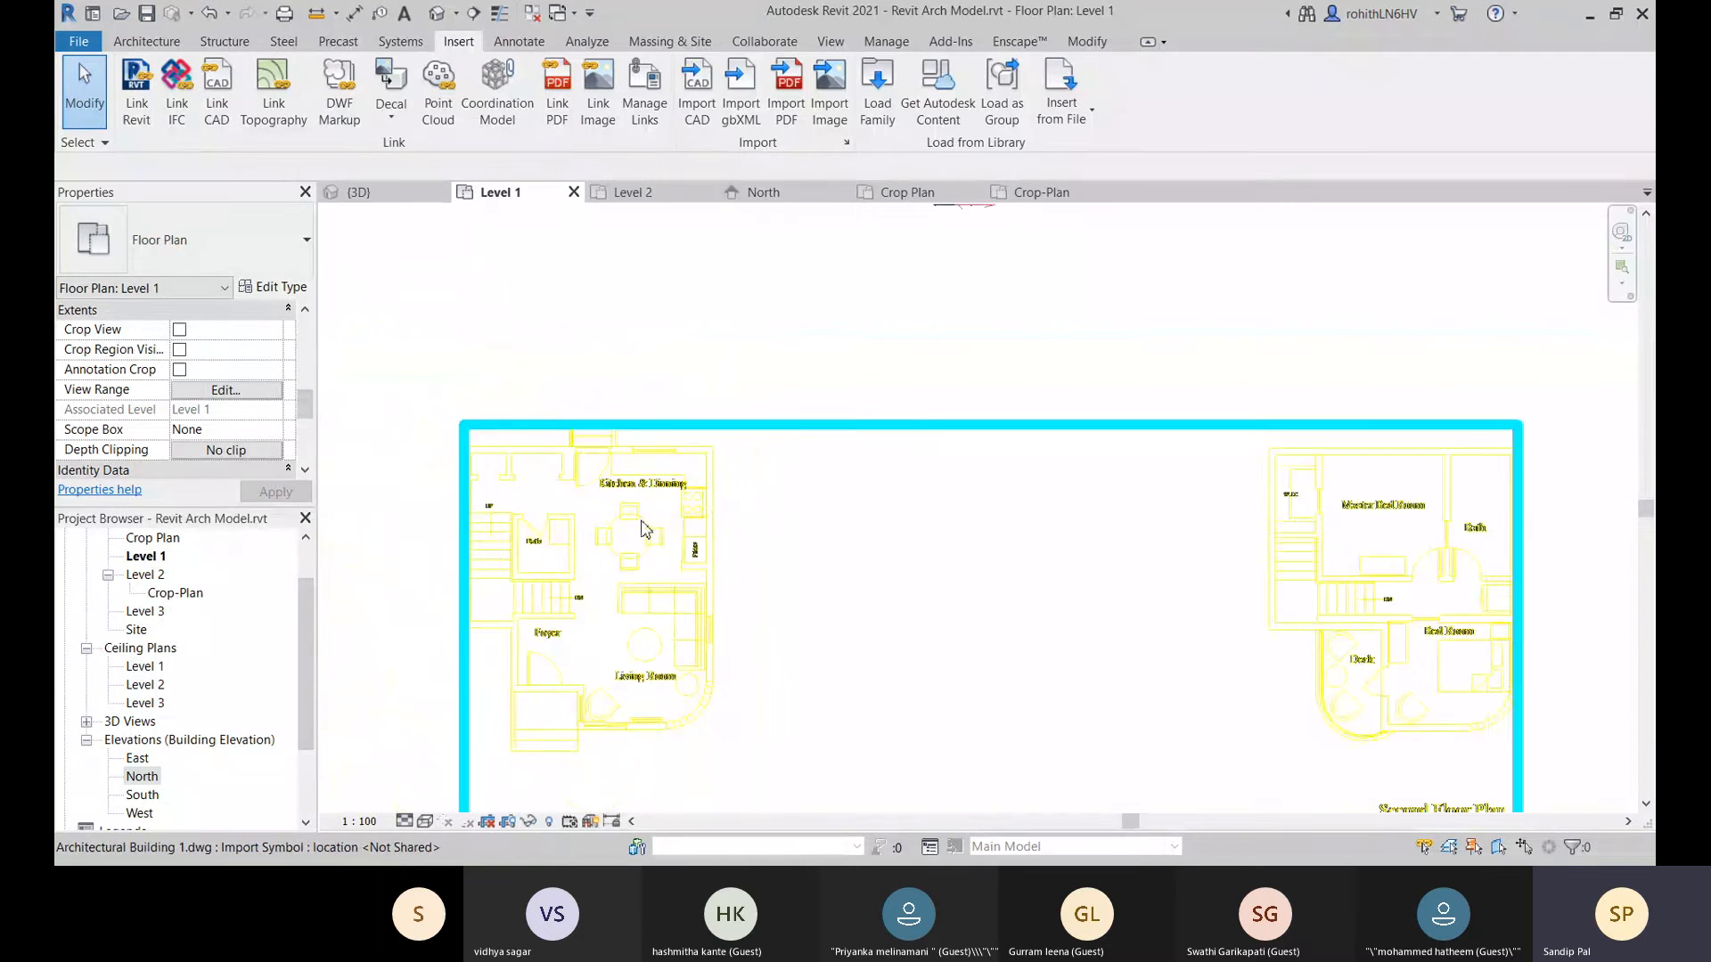
scroll(645, 530, down, 3)
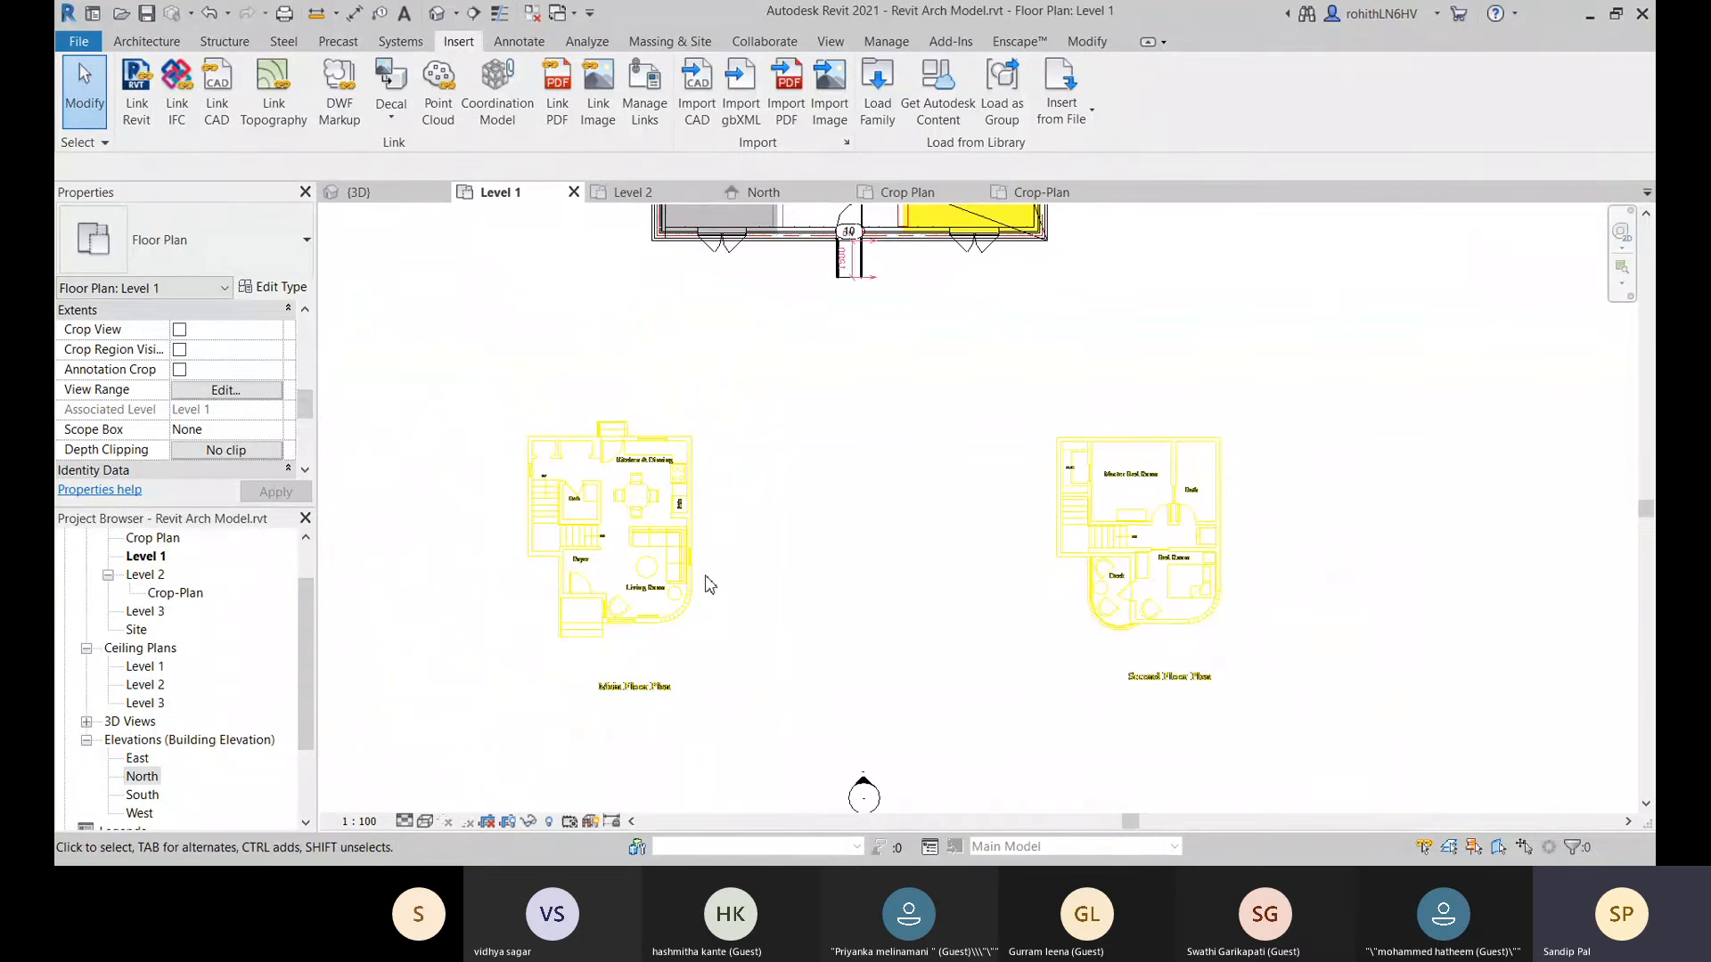
click(677, 559)
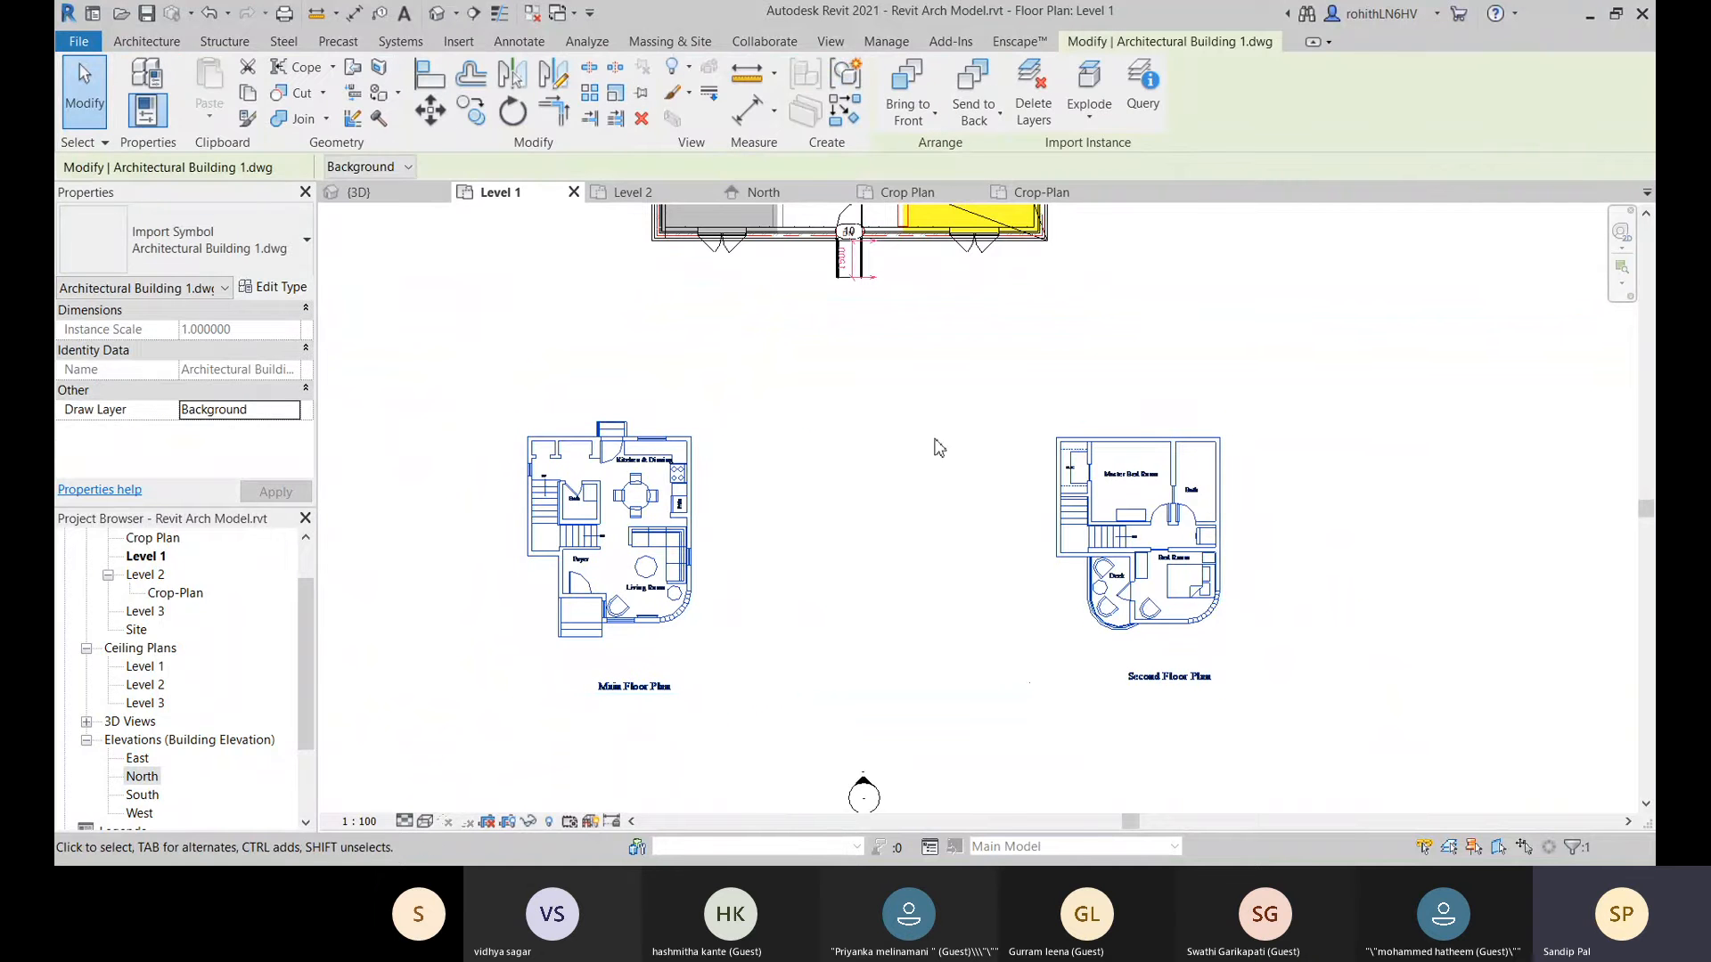
click(1091, 121)
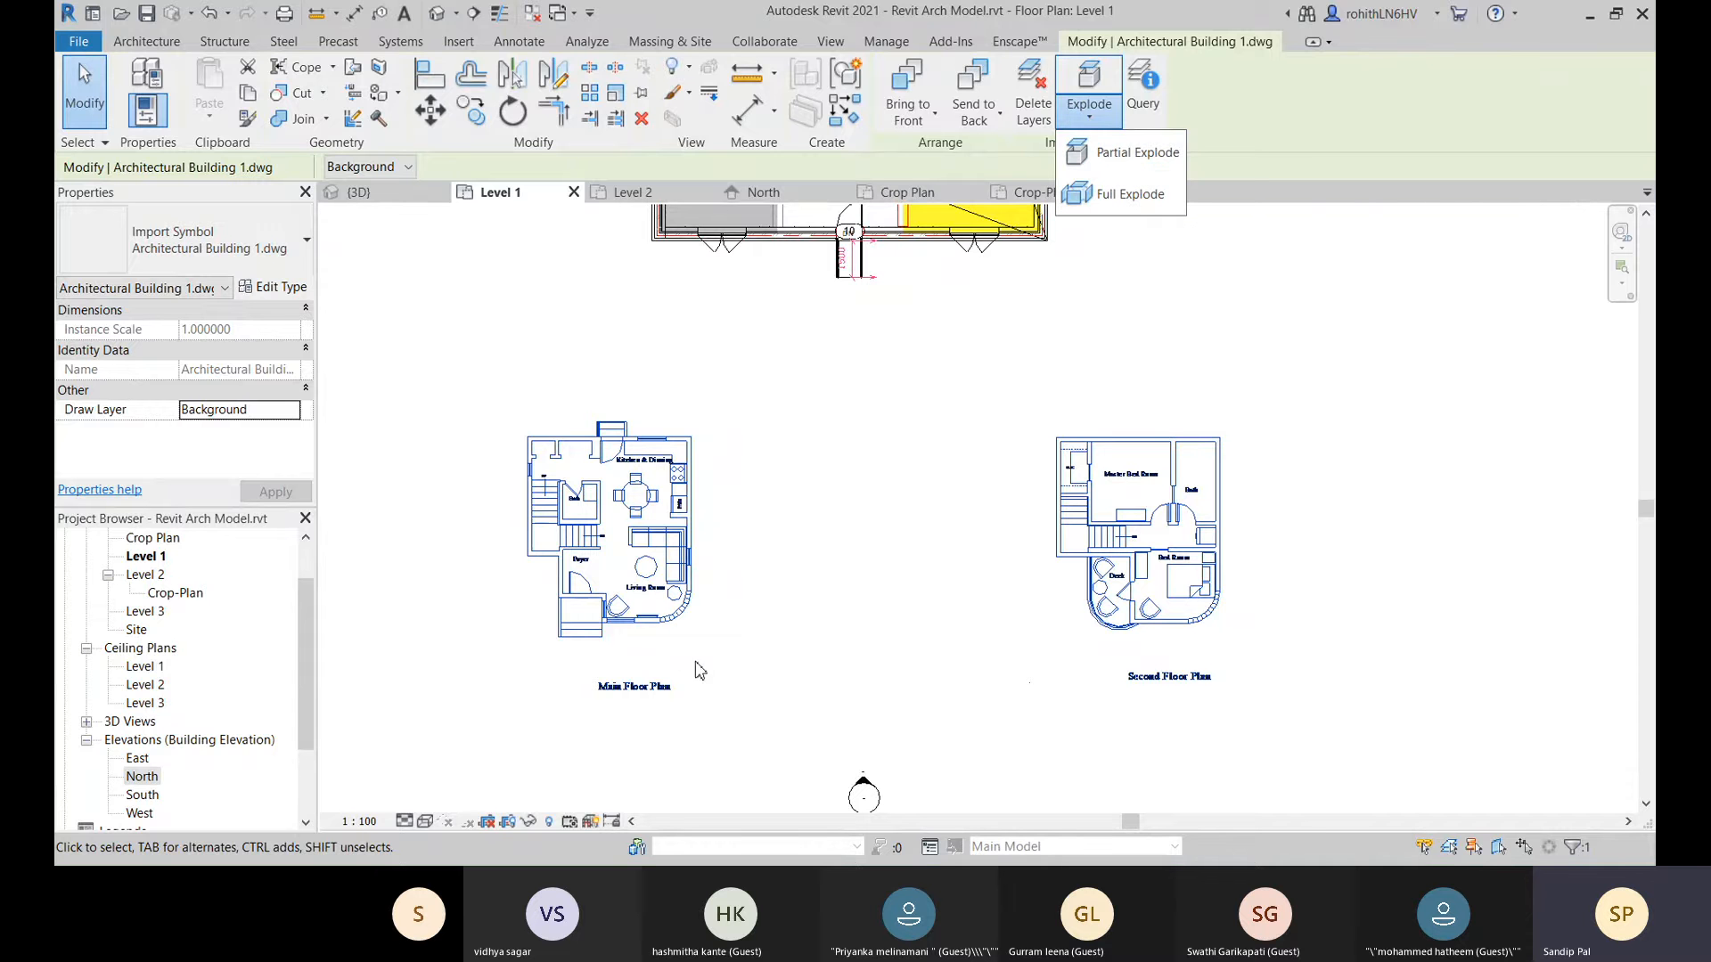
scroll(622, 707, up, 4)
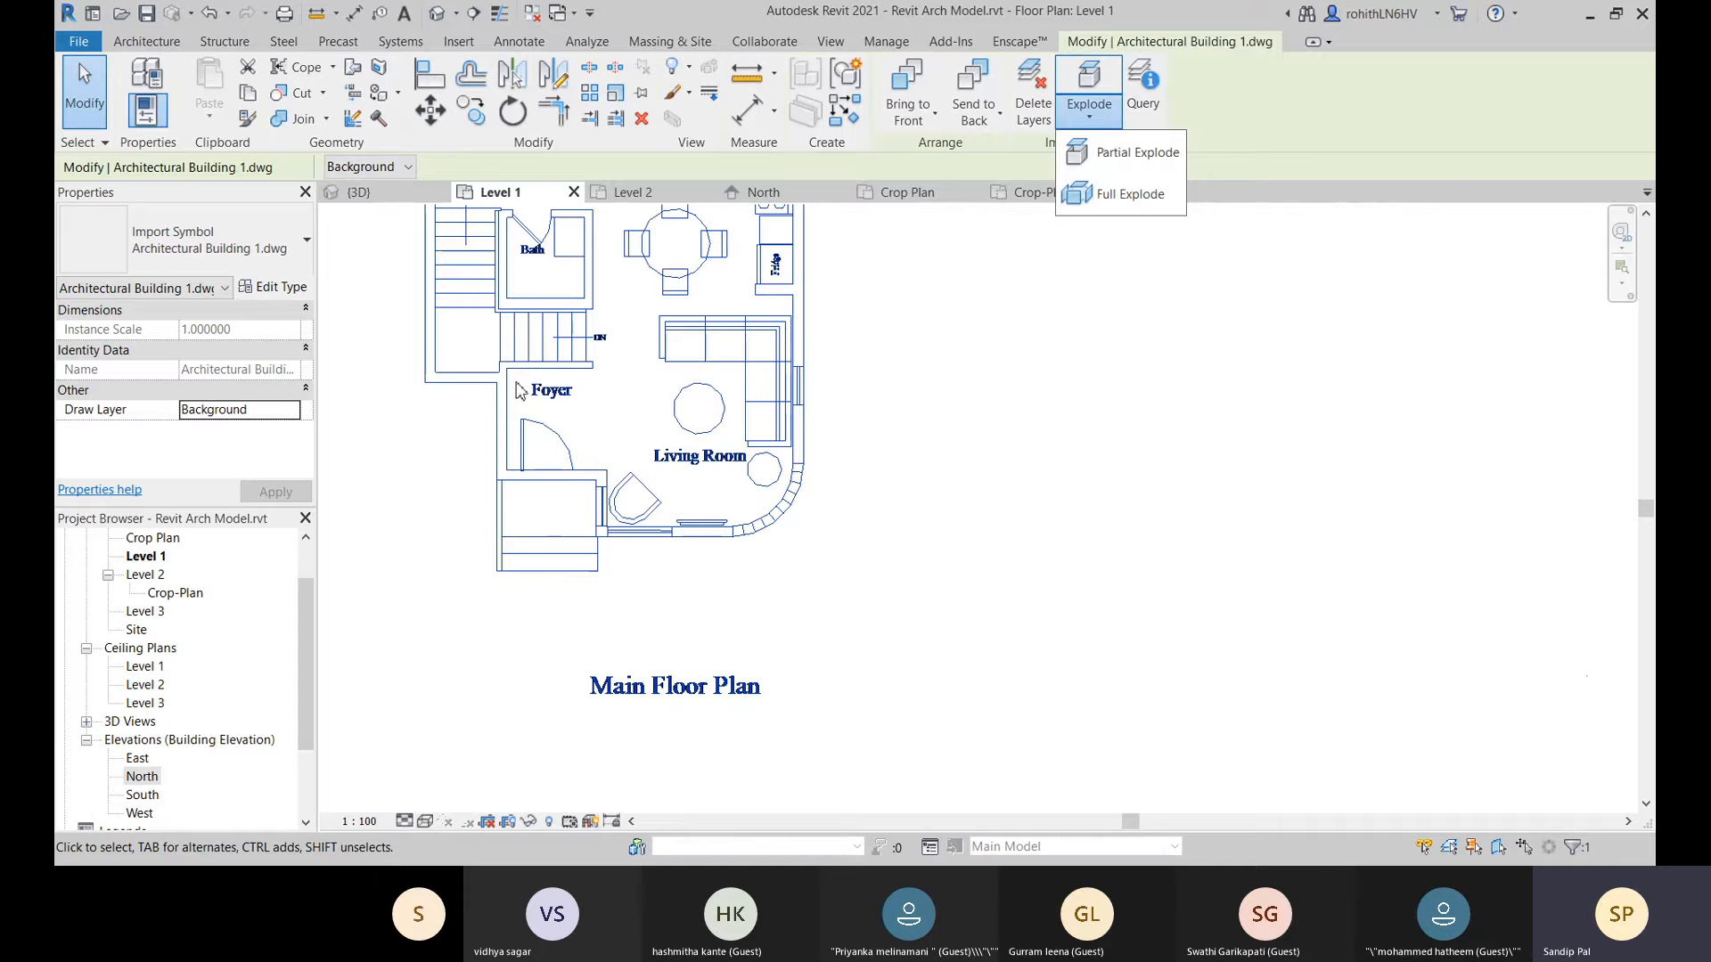
Show the architectural building tools, examine both imported floor plans together, and reselect the imported drawing.
click(151, 45)
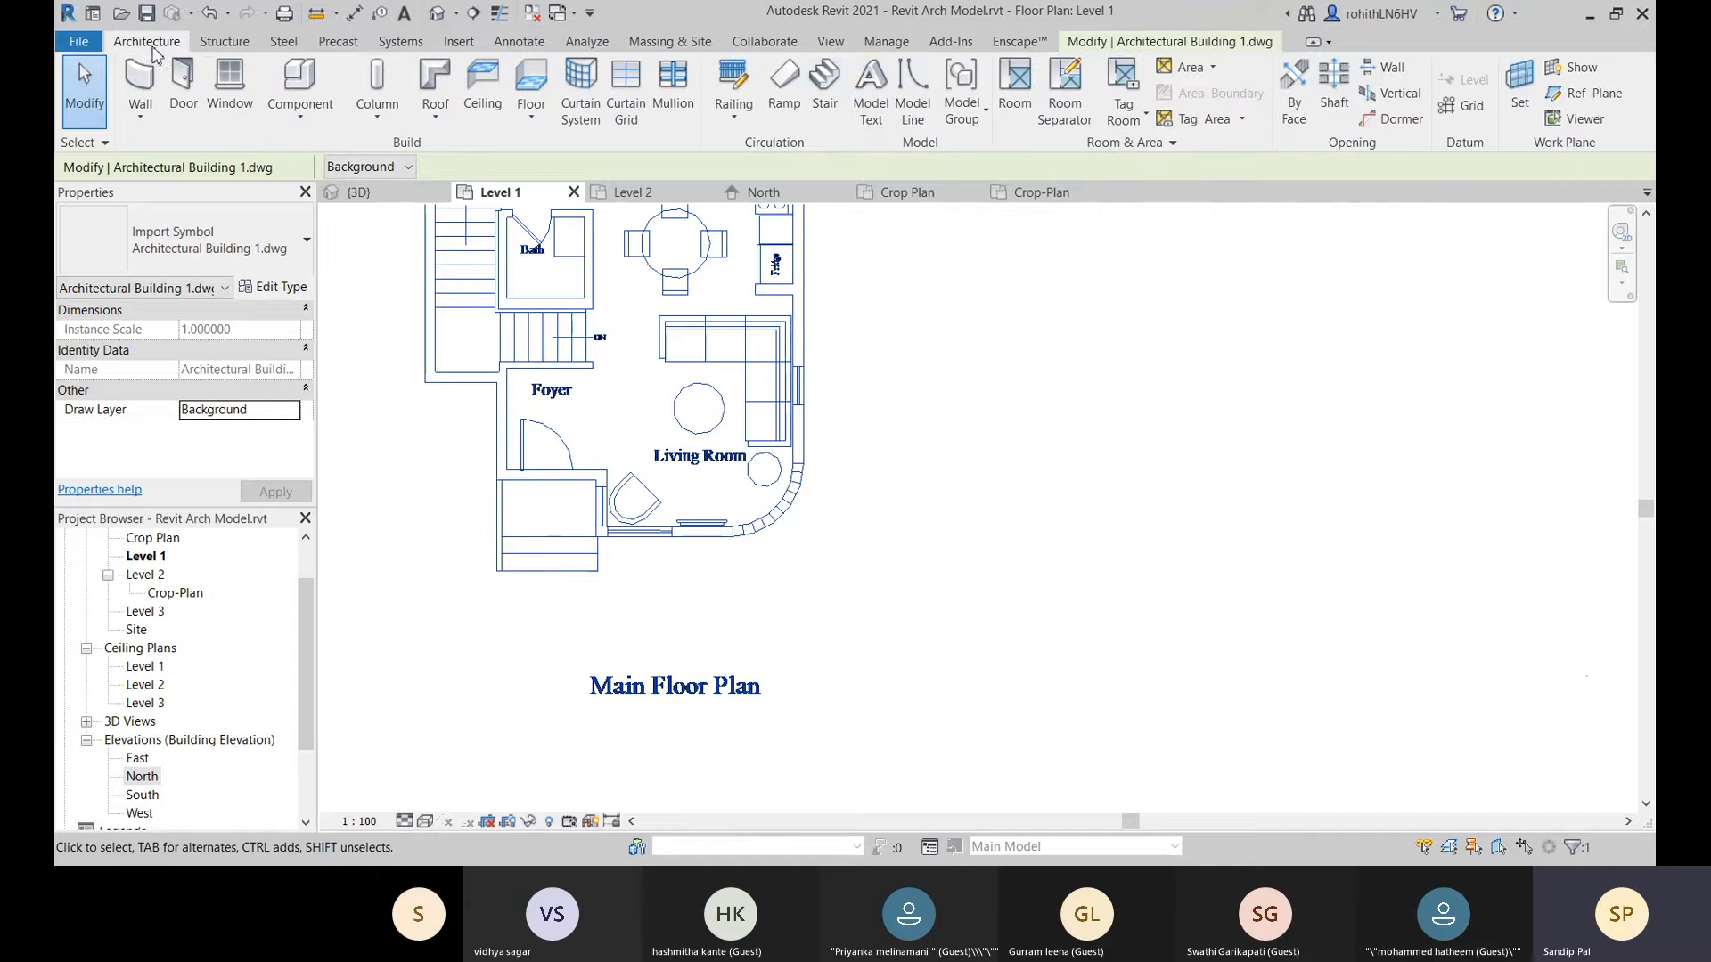
scroll(917, 523, down, 4)
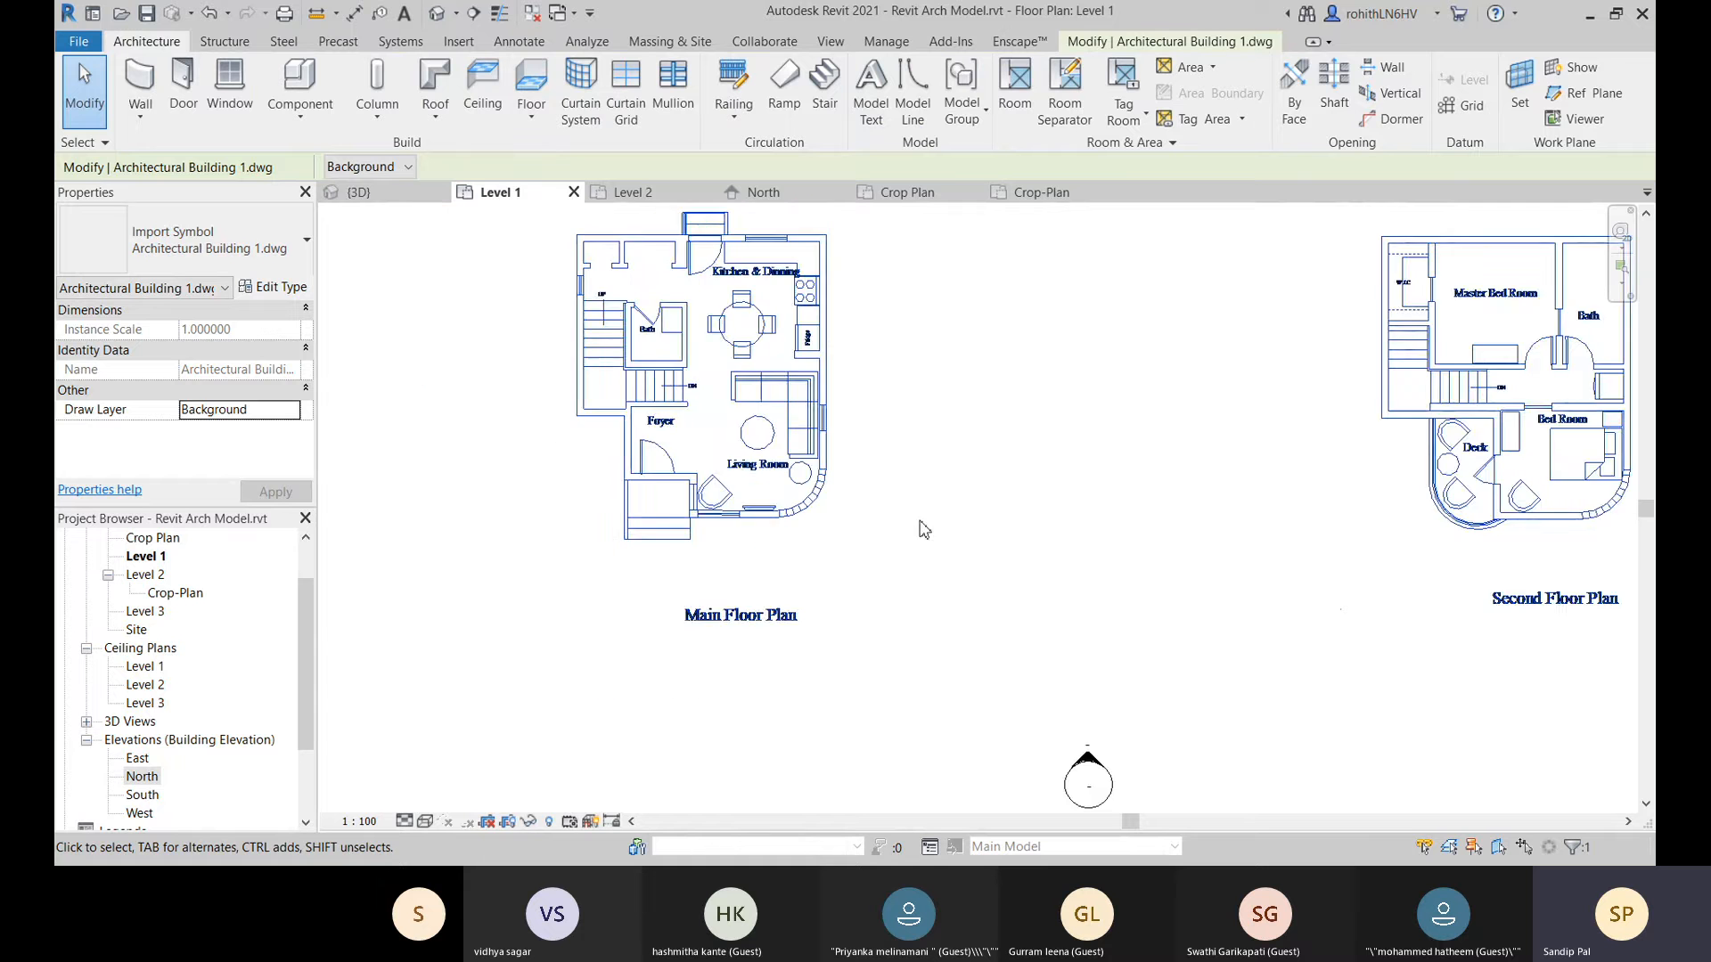
middle_drag(699, 636, 620, 648)
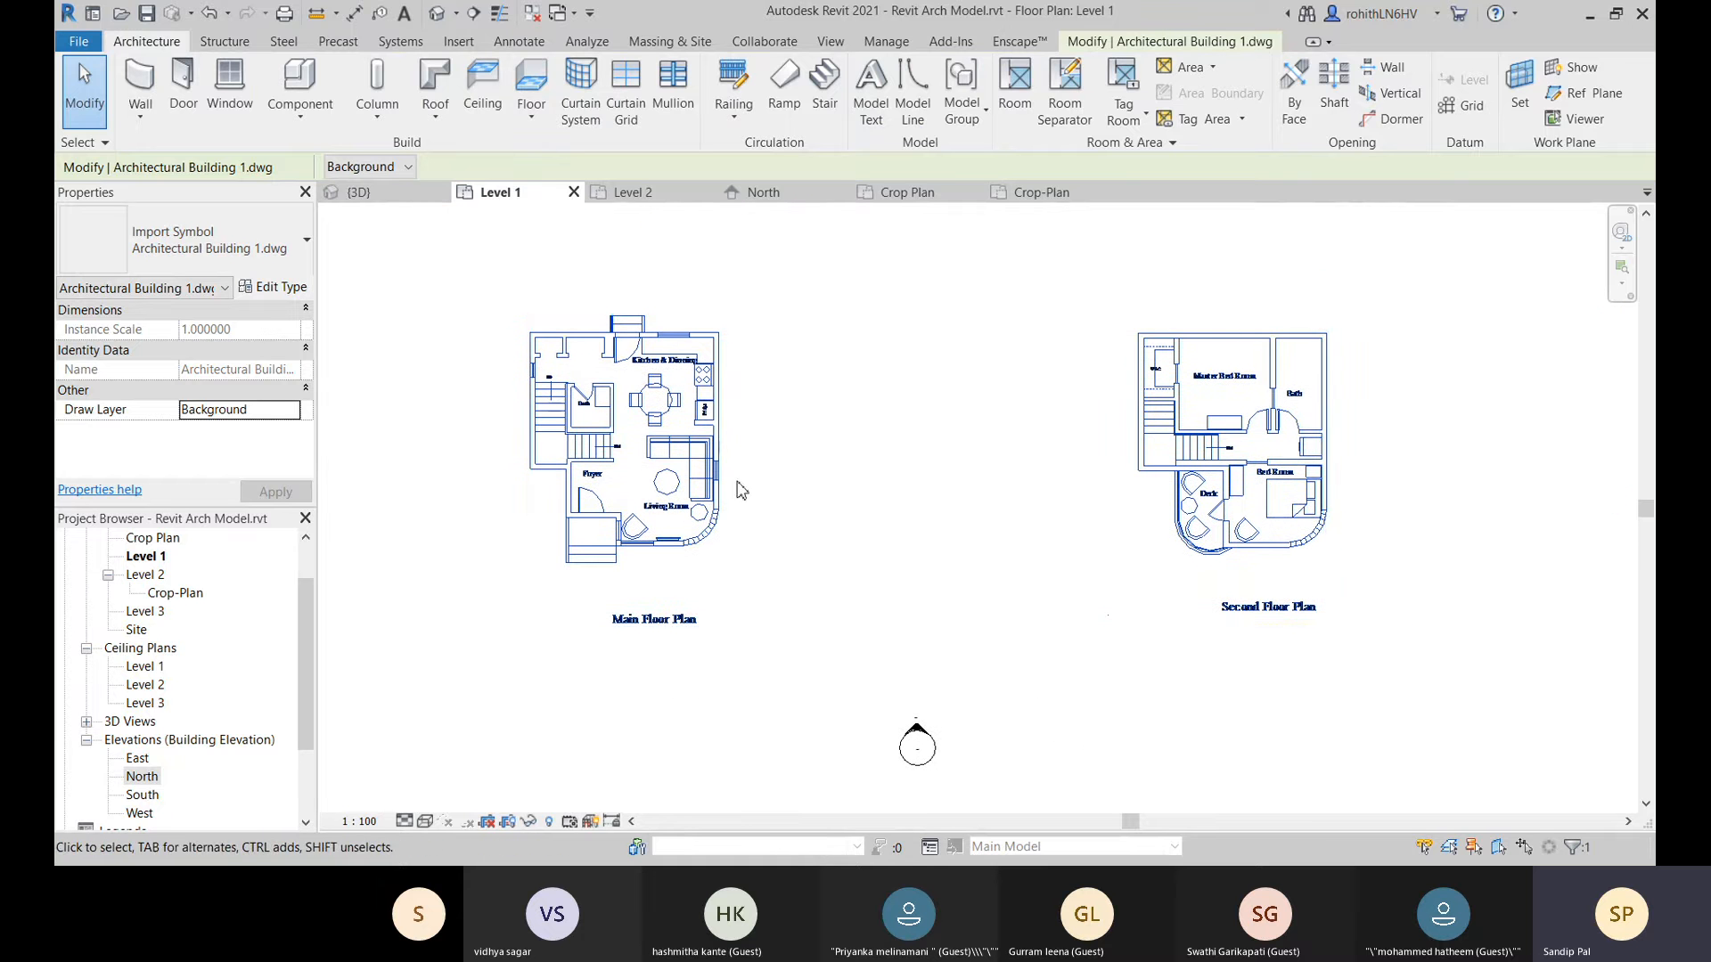
middle_drag(1348, 485, 1284, 461)
click(1284, 462)
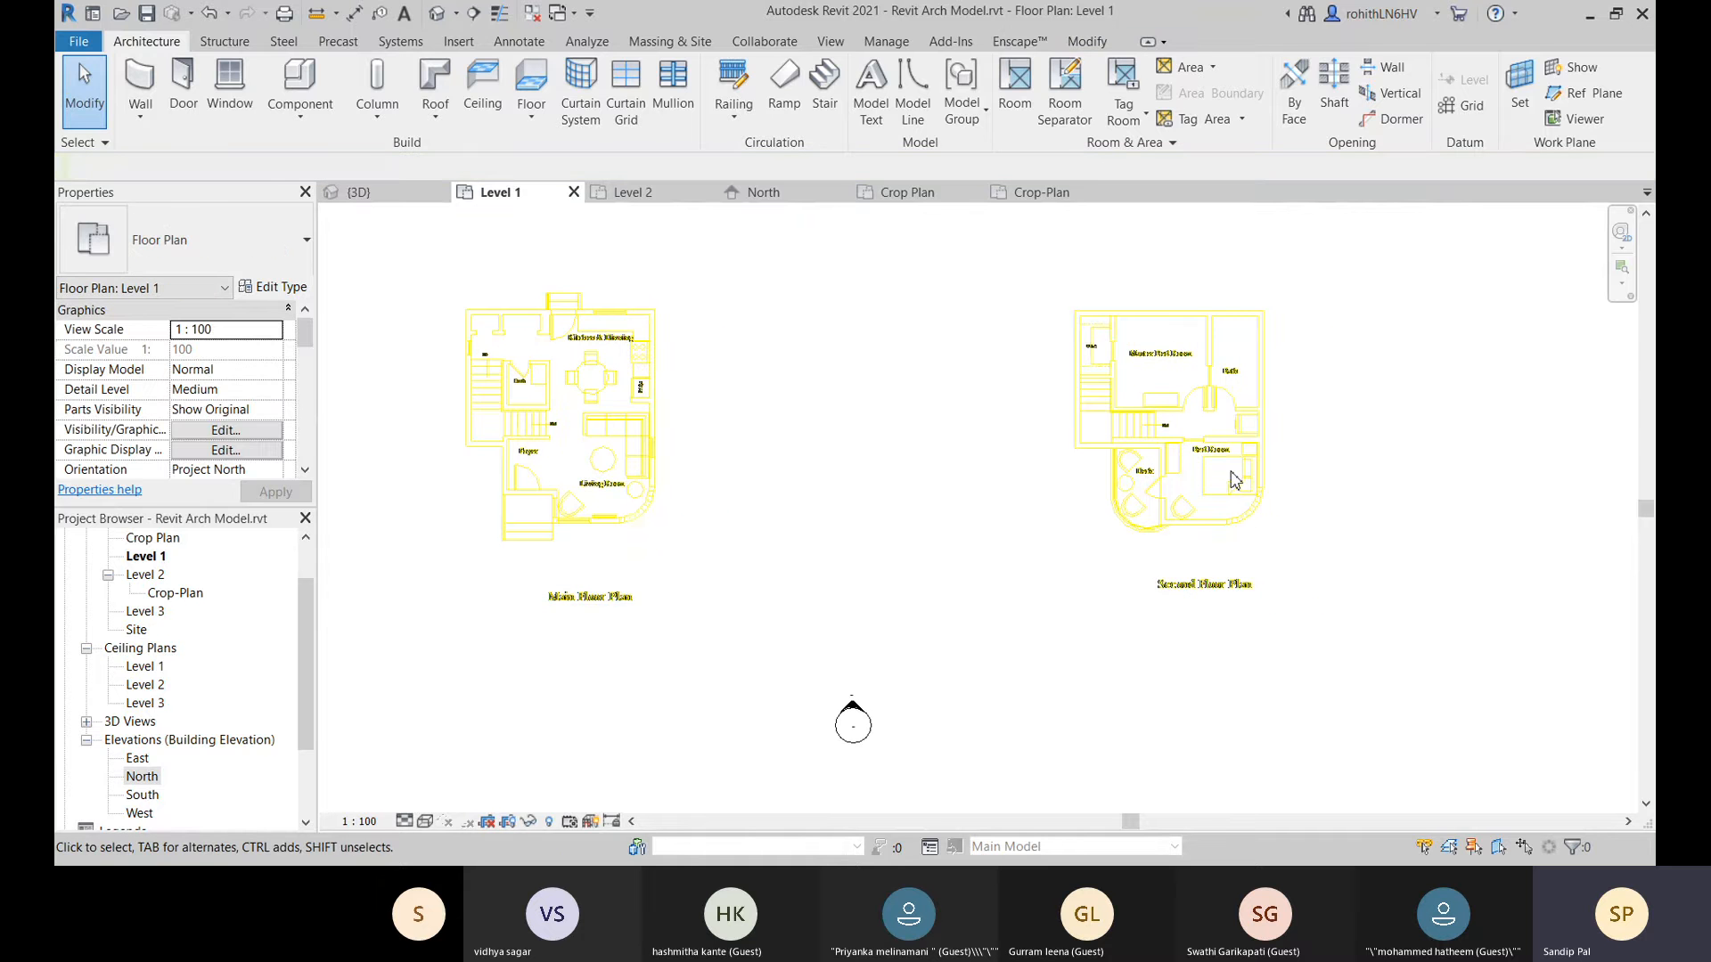
click(1134, 337)
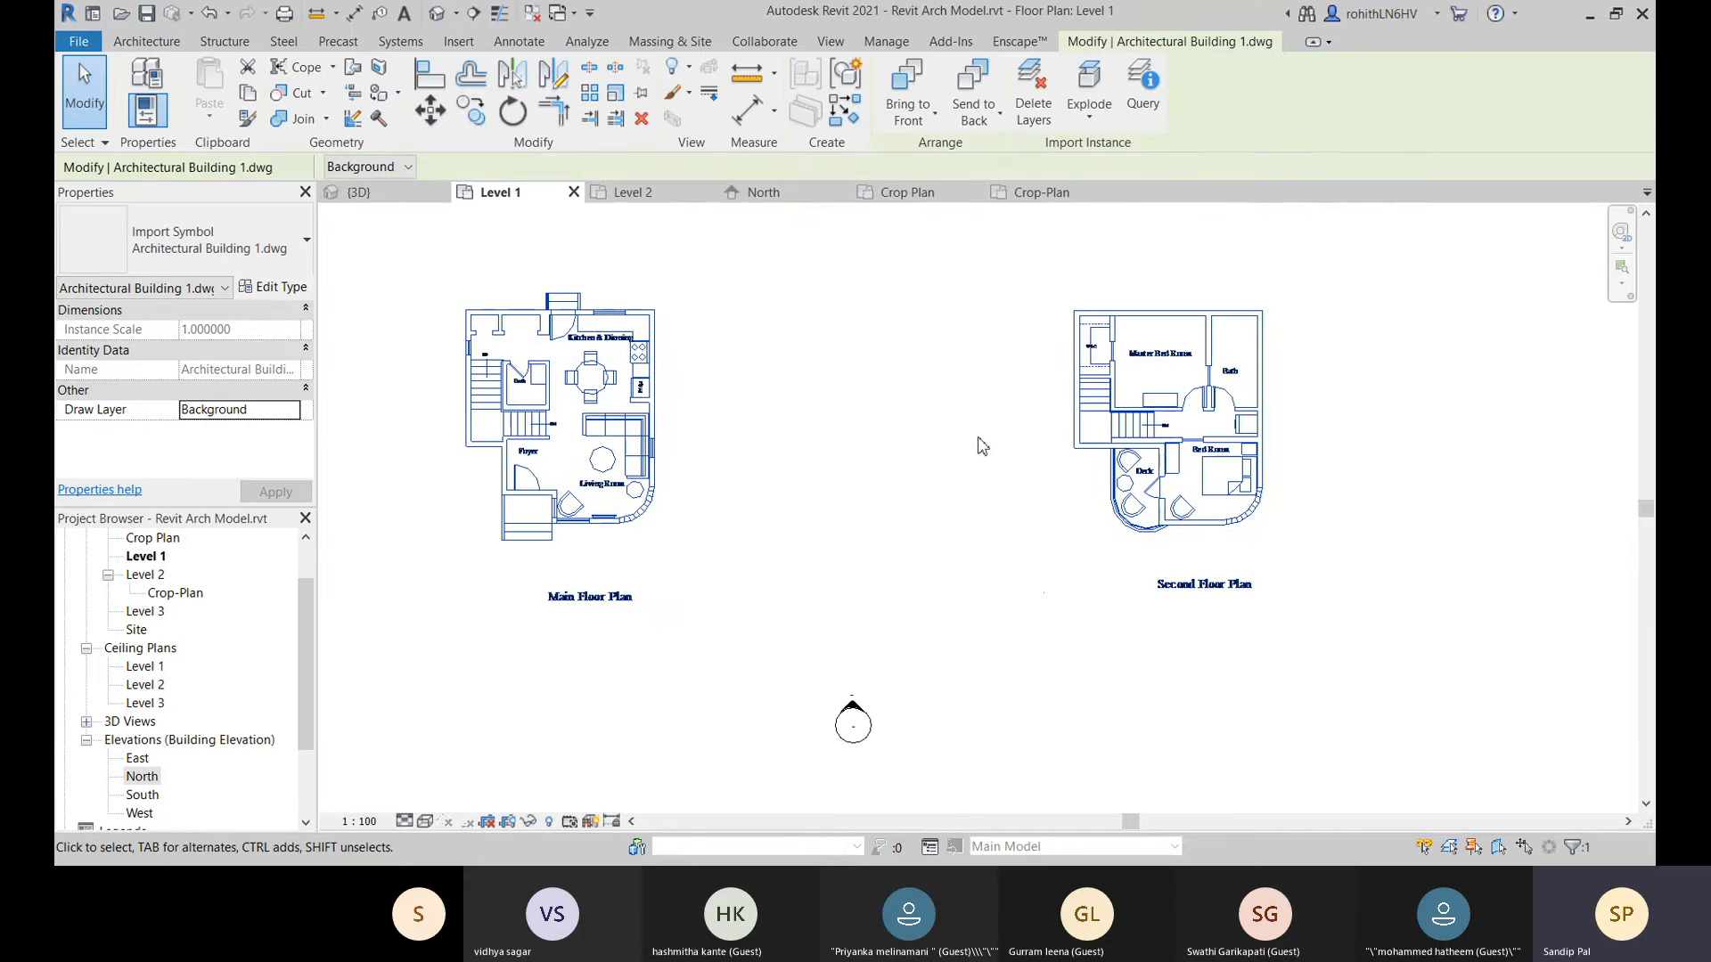
Show the imported drawing's explode options and its list of deletable layers, without deleting any.
click(1089, 116)
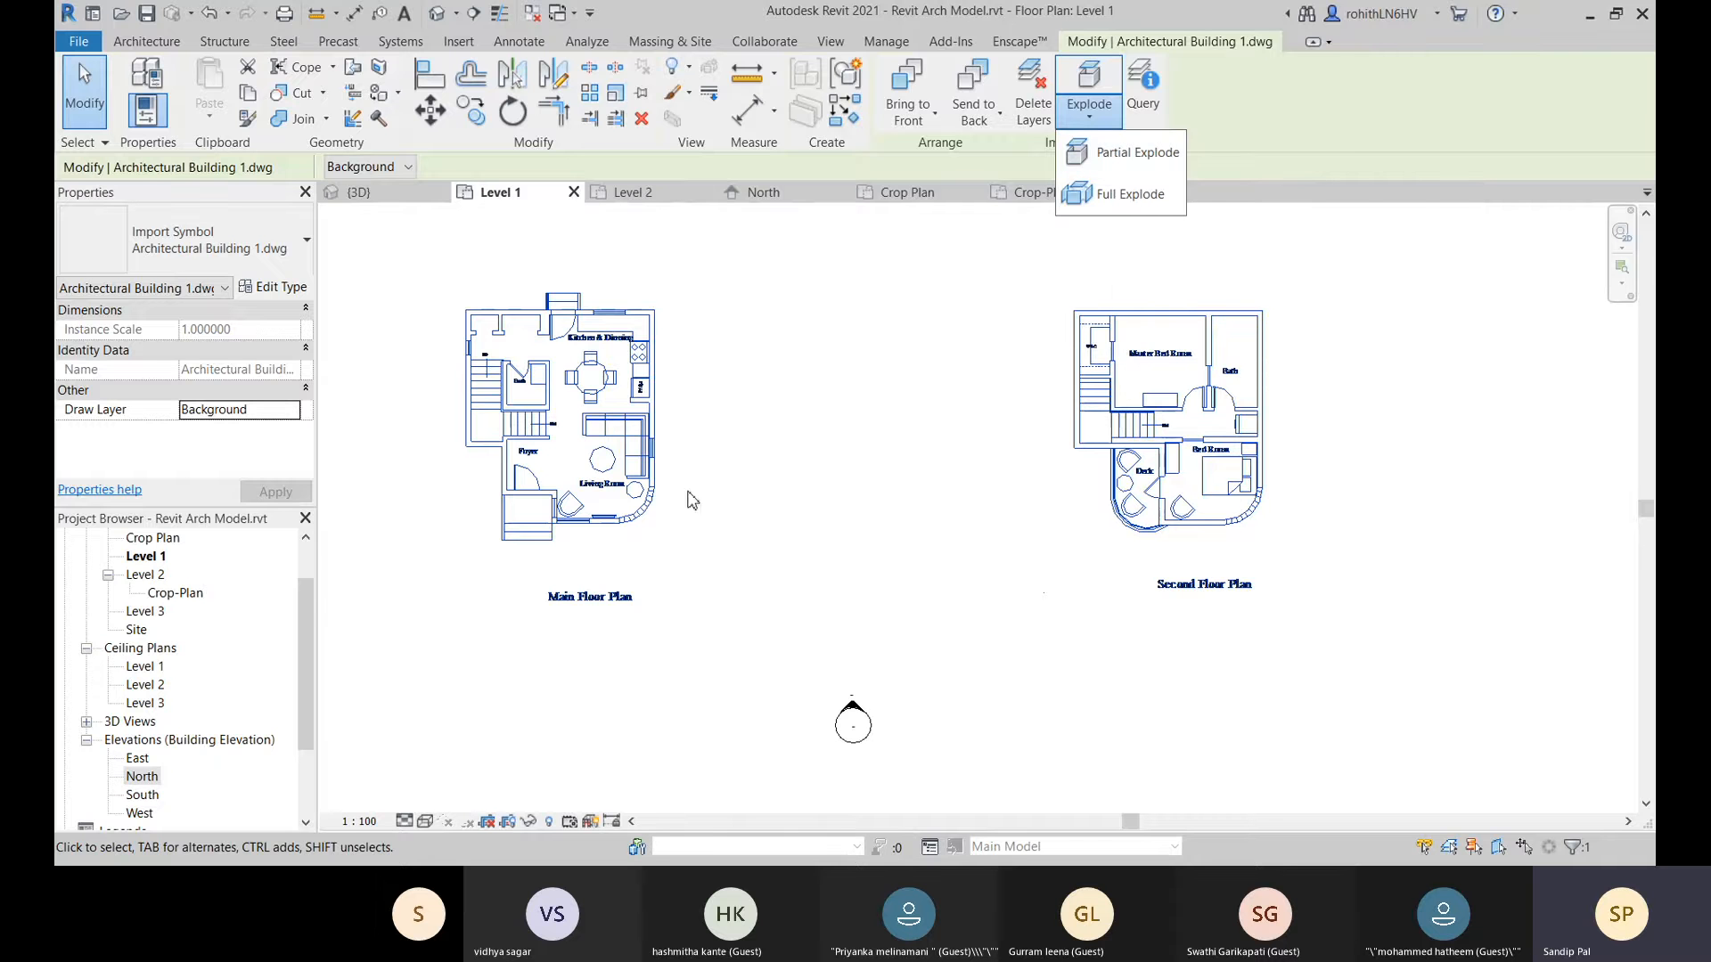
click(1371, 196)
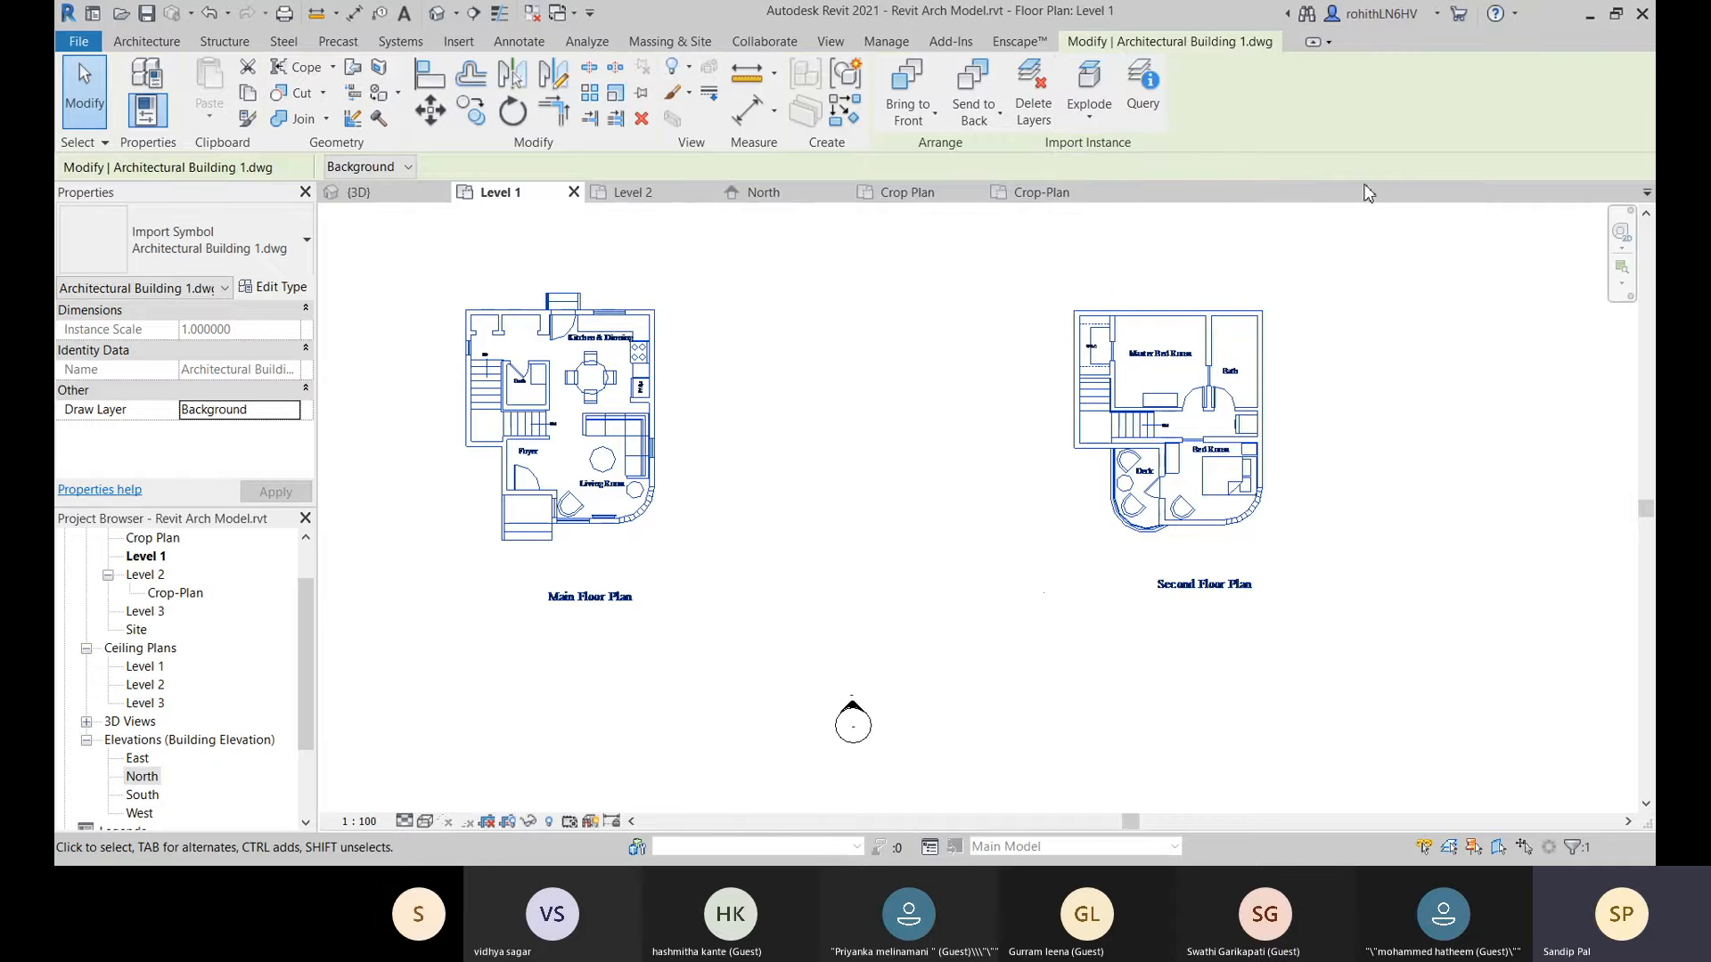
click(1034, 112)
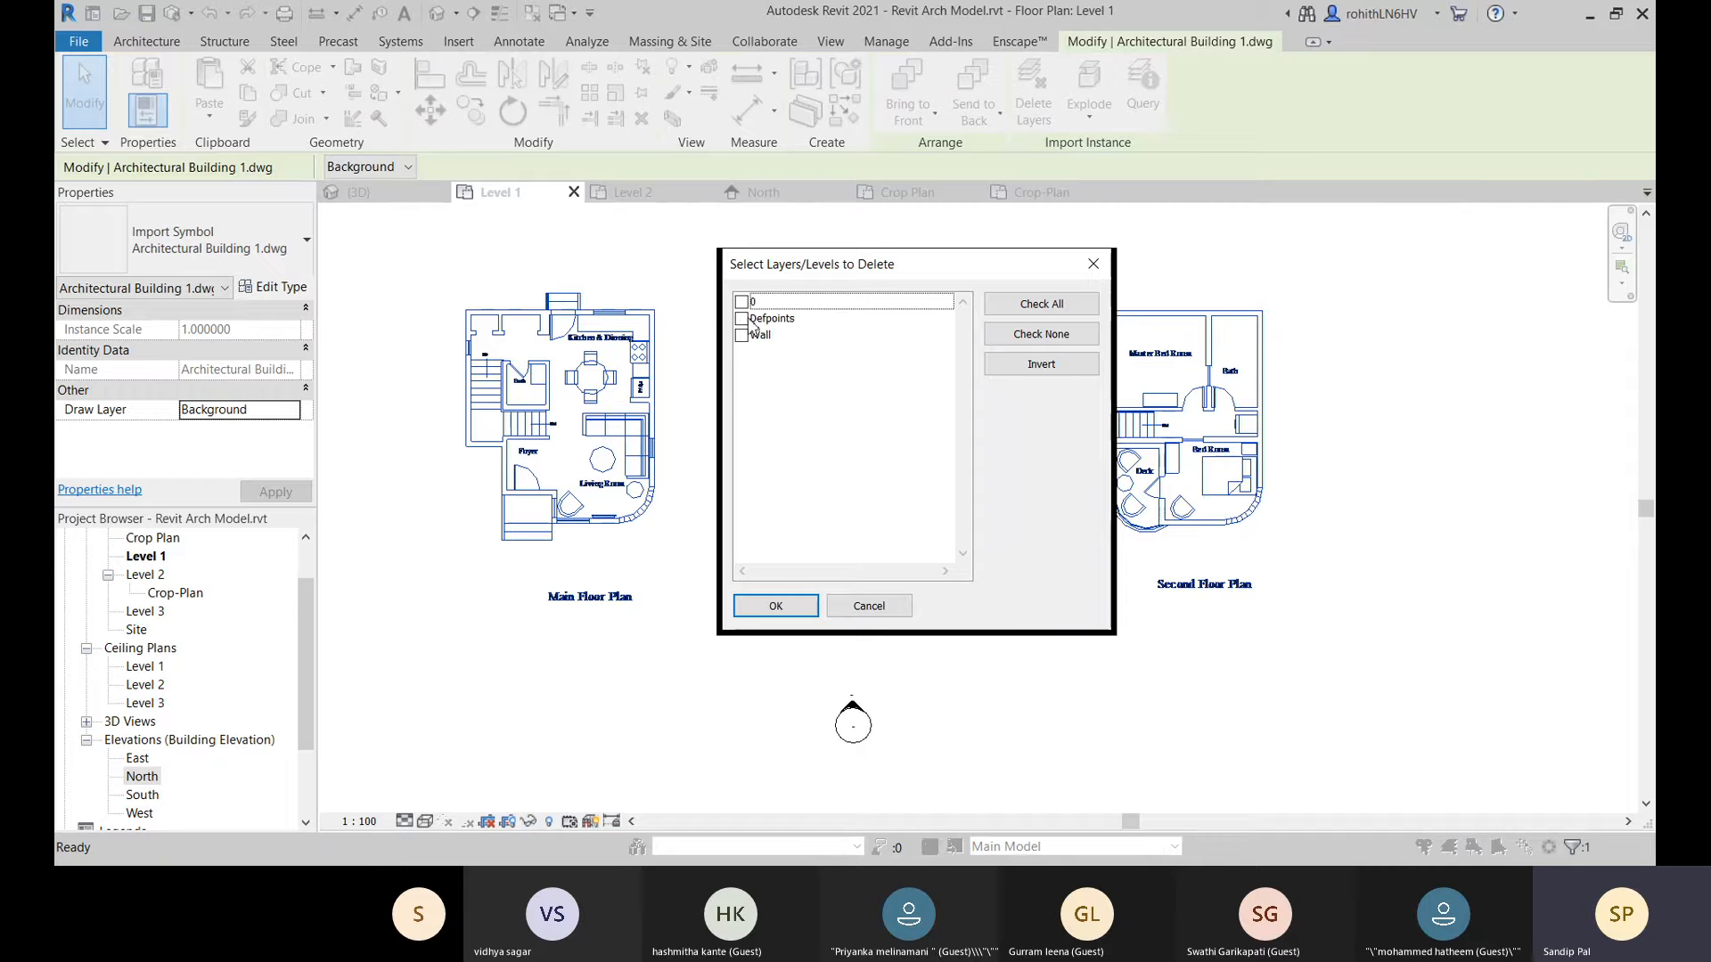
click(869, 606)
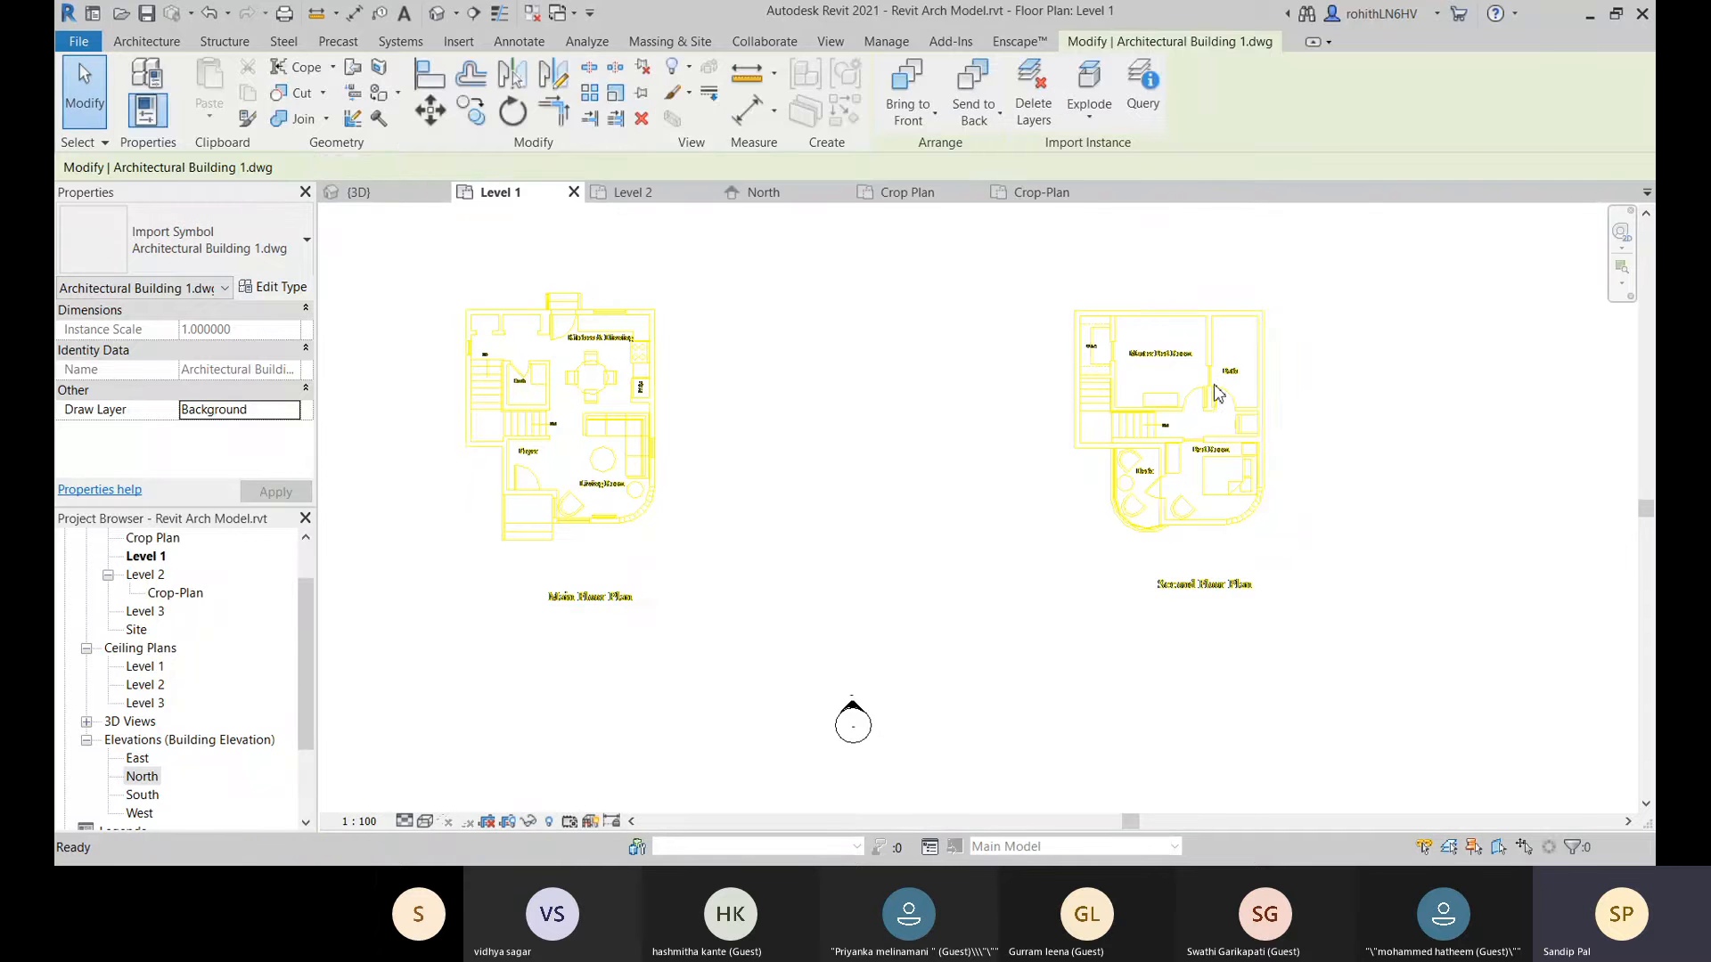
Reselect the imported drawing, show its bring-to-front options, and send it to the back.
click(660, 431)
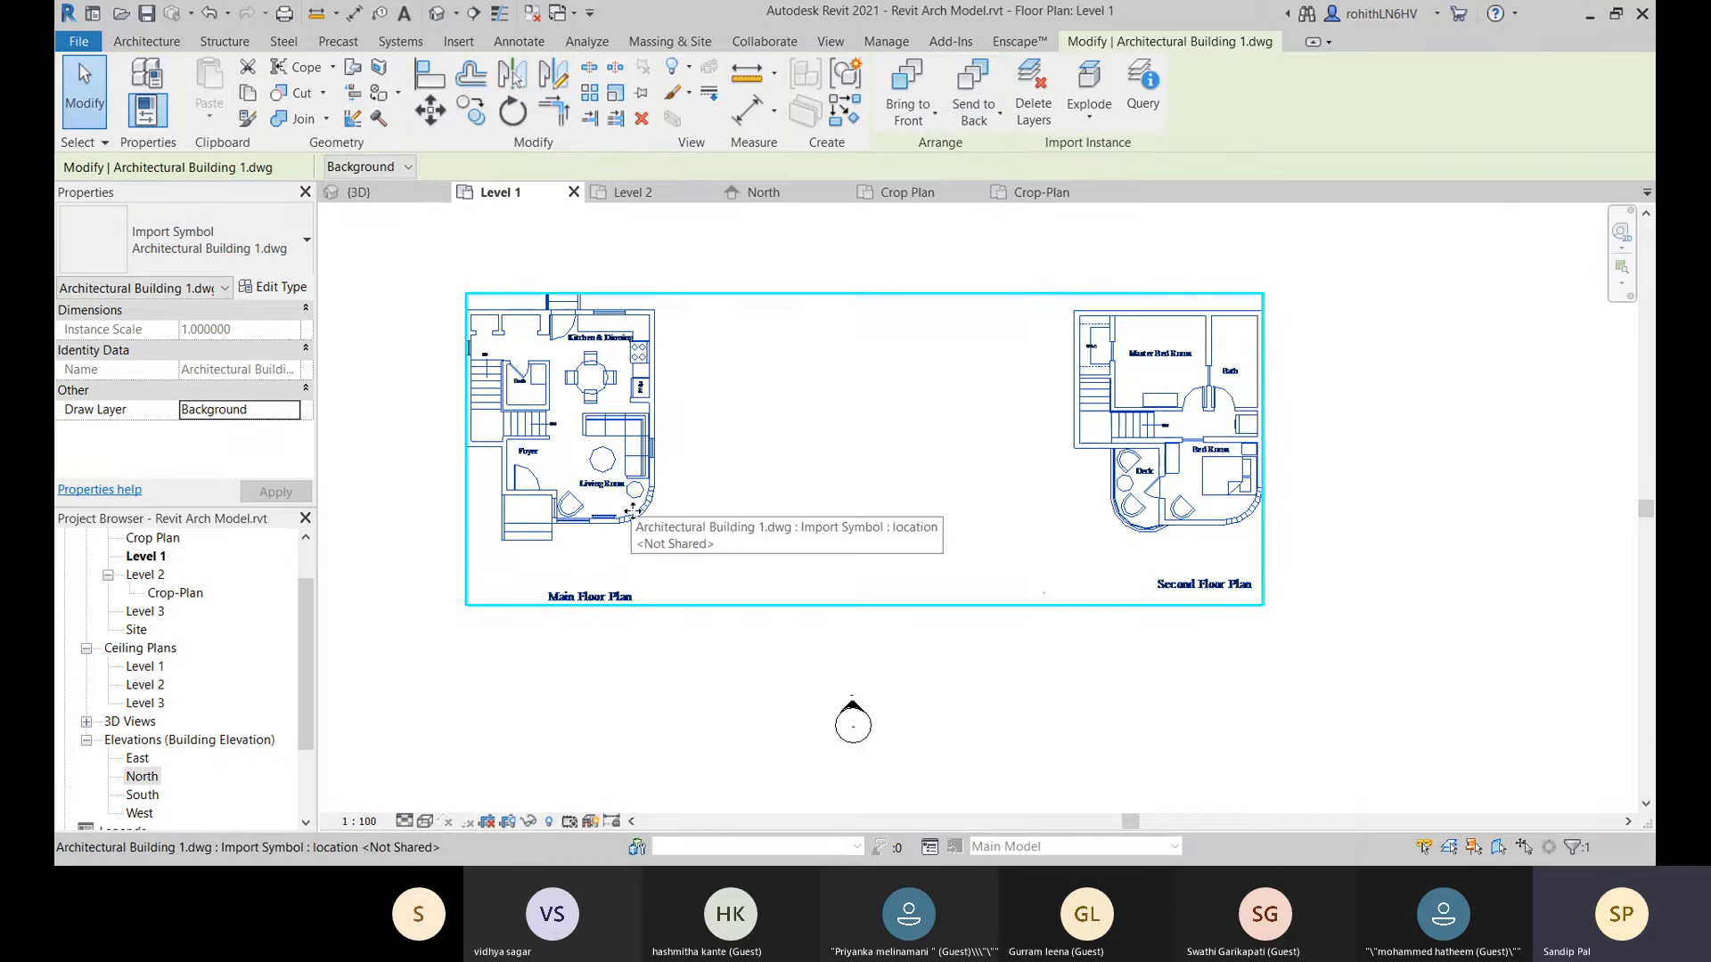
click(931, 125)
click(948, 211)
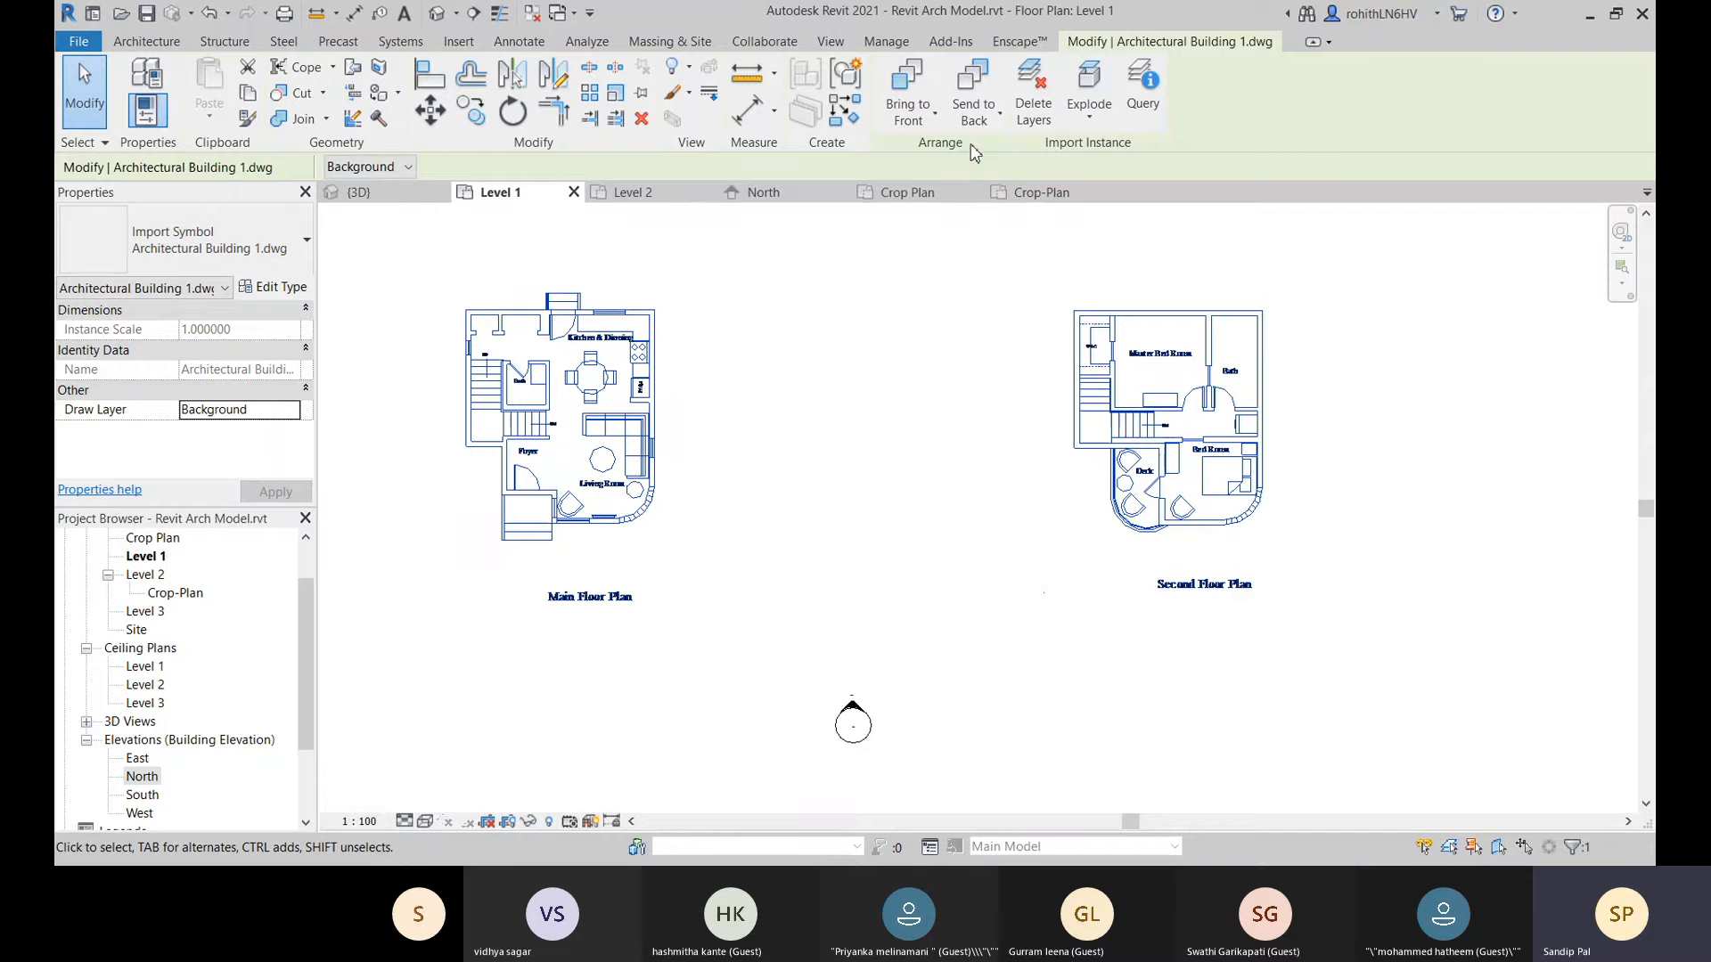
click(985, 123)
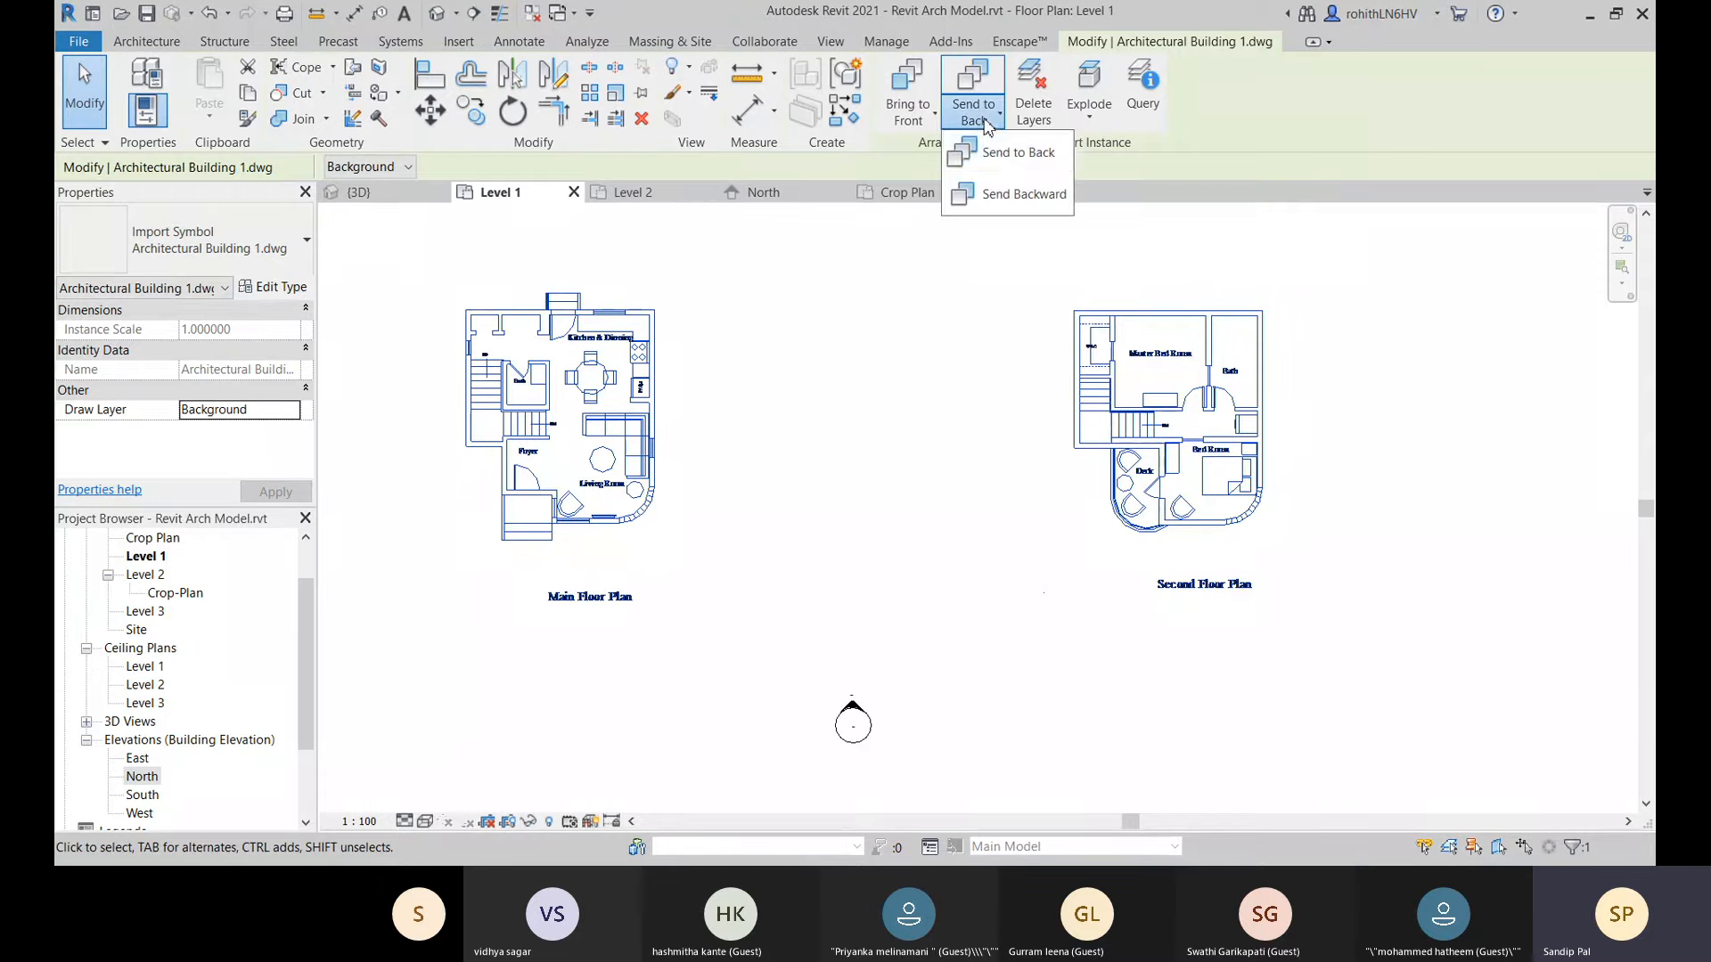
click(1025, 158)
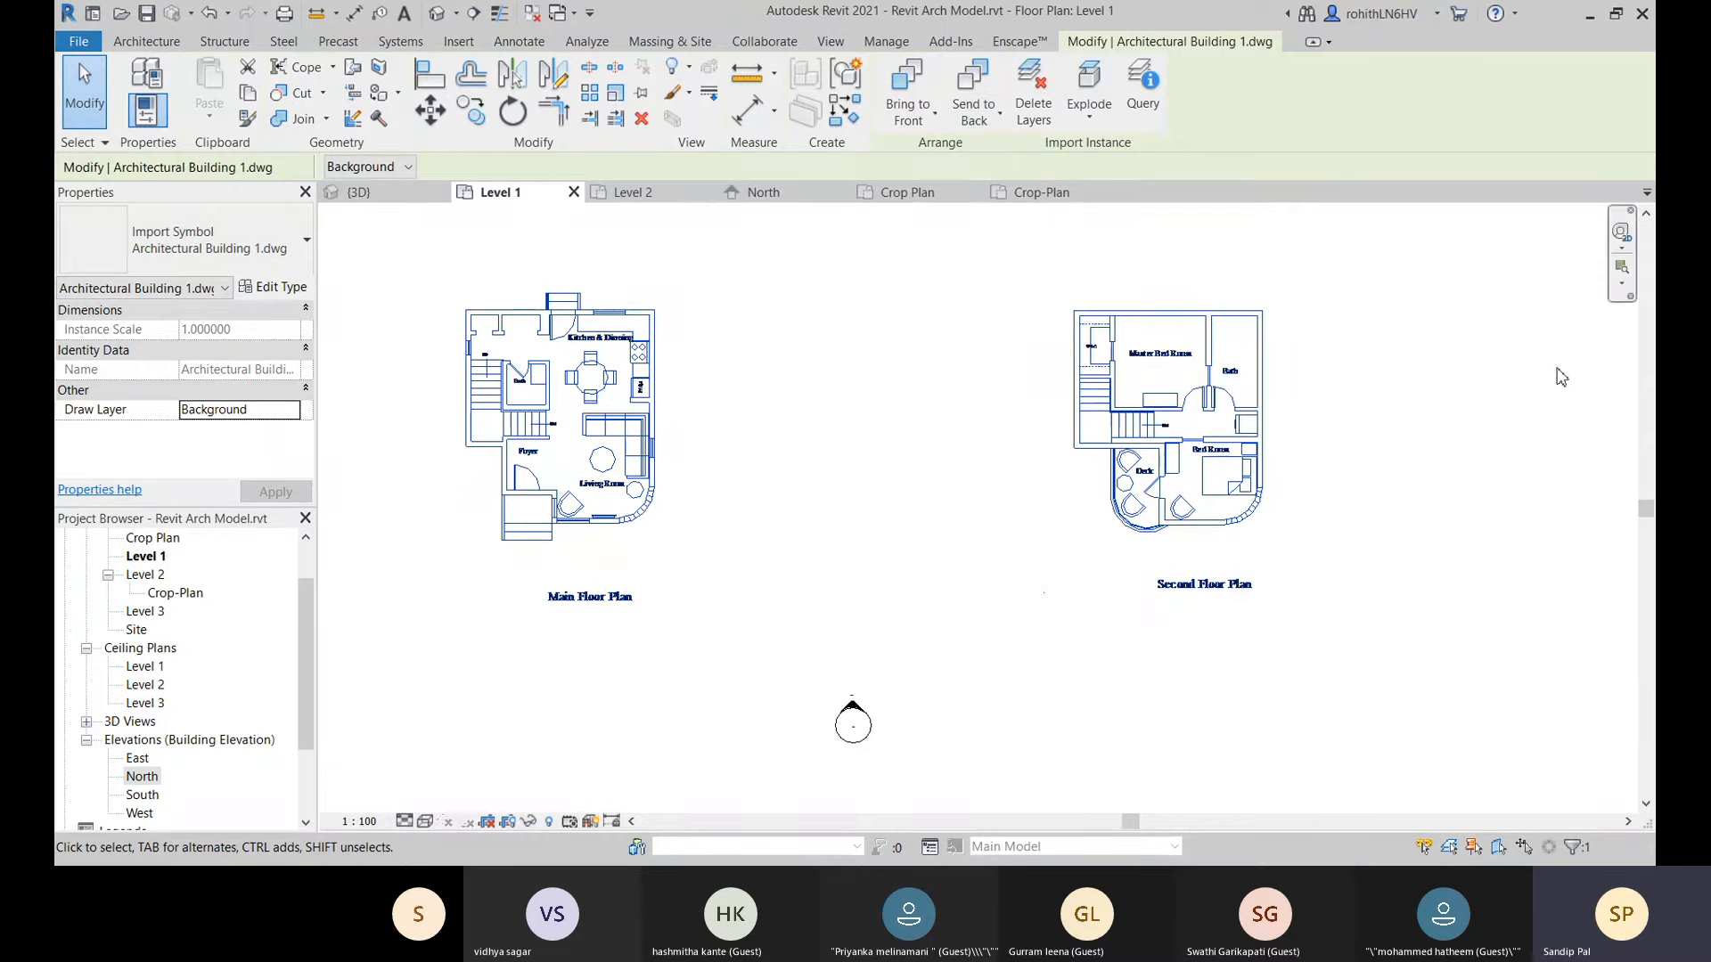
click(1444, 418)
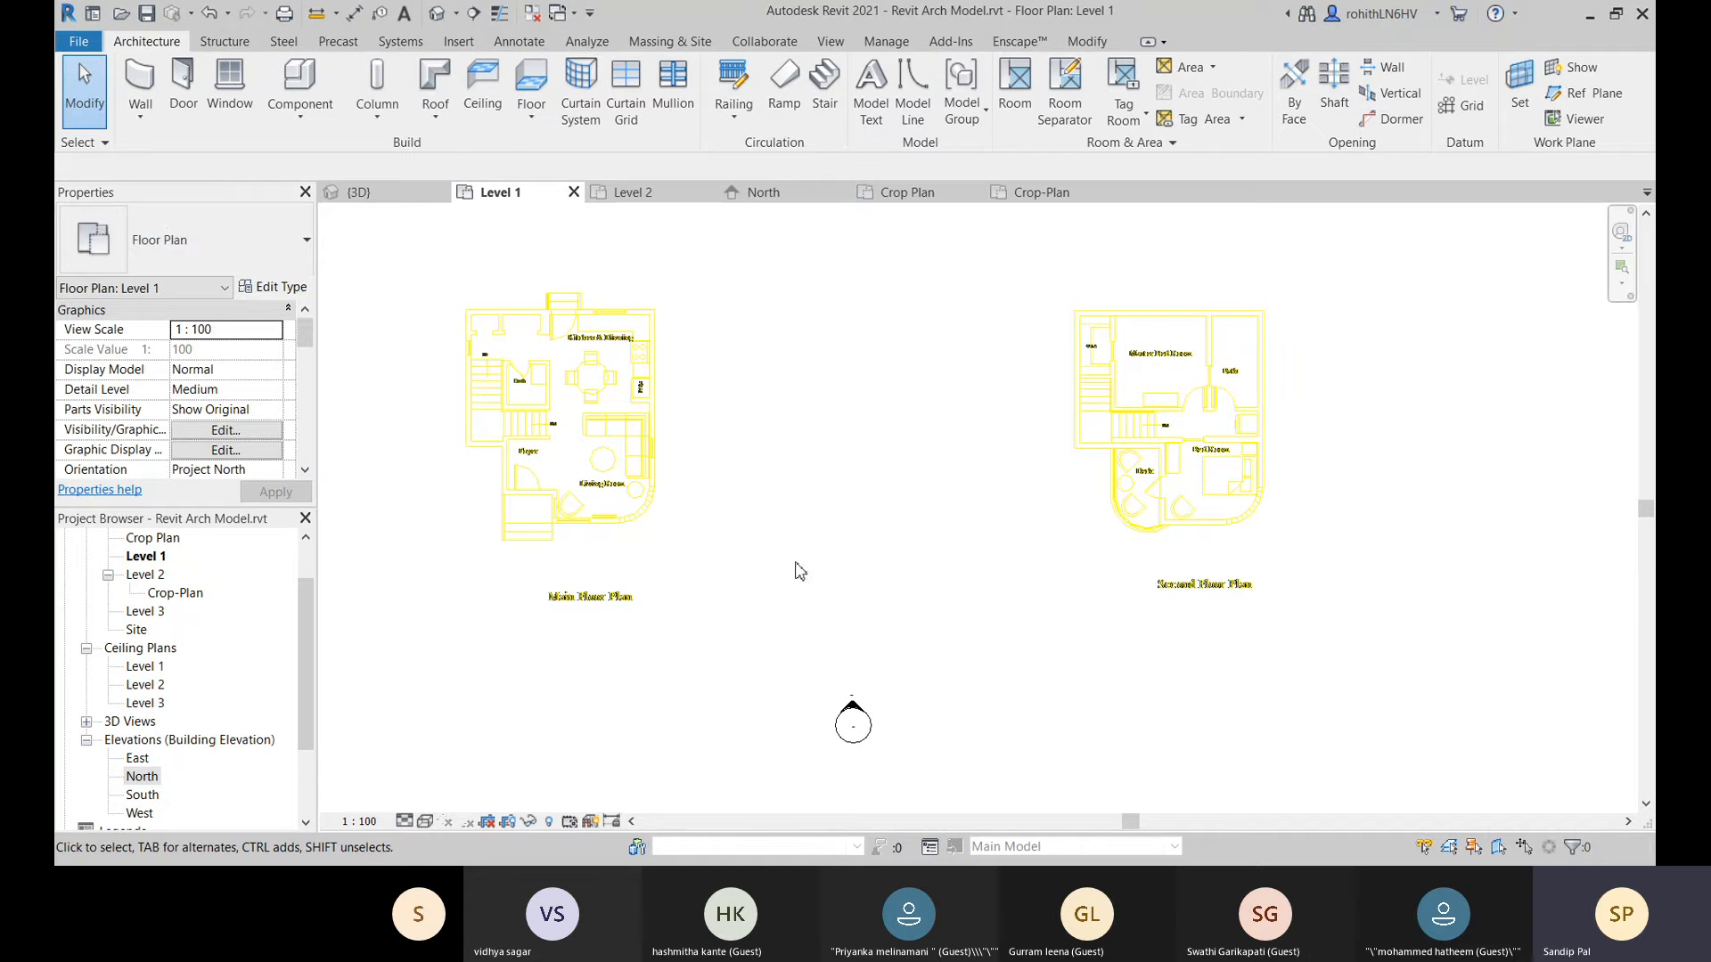
Delete the imported Architectural Building 1 drawing from below the building in the Level 1 plan.
scroll(994, 514, down, 5)
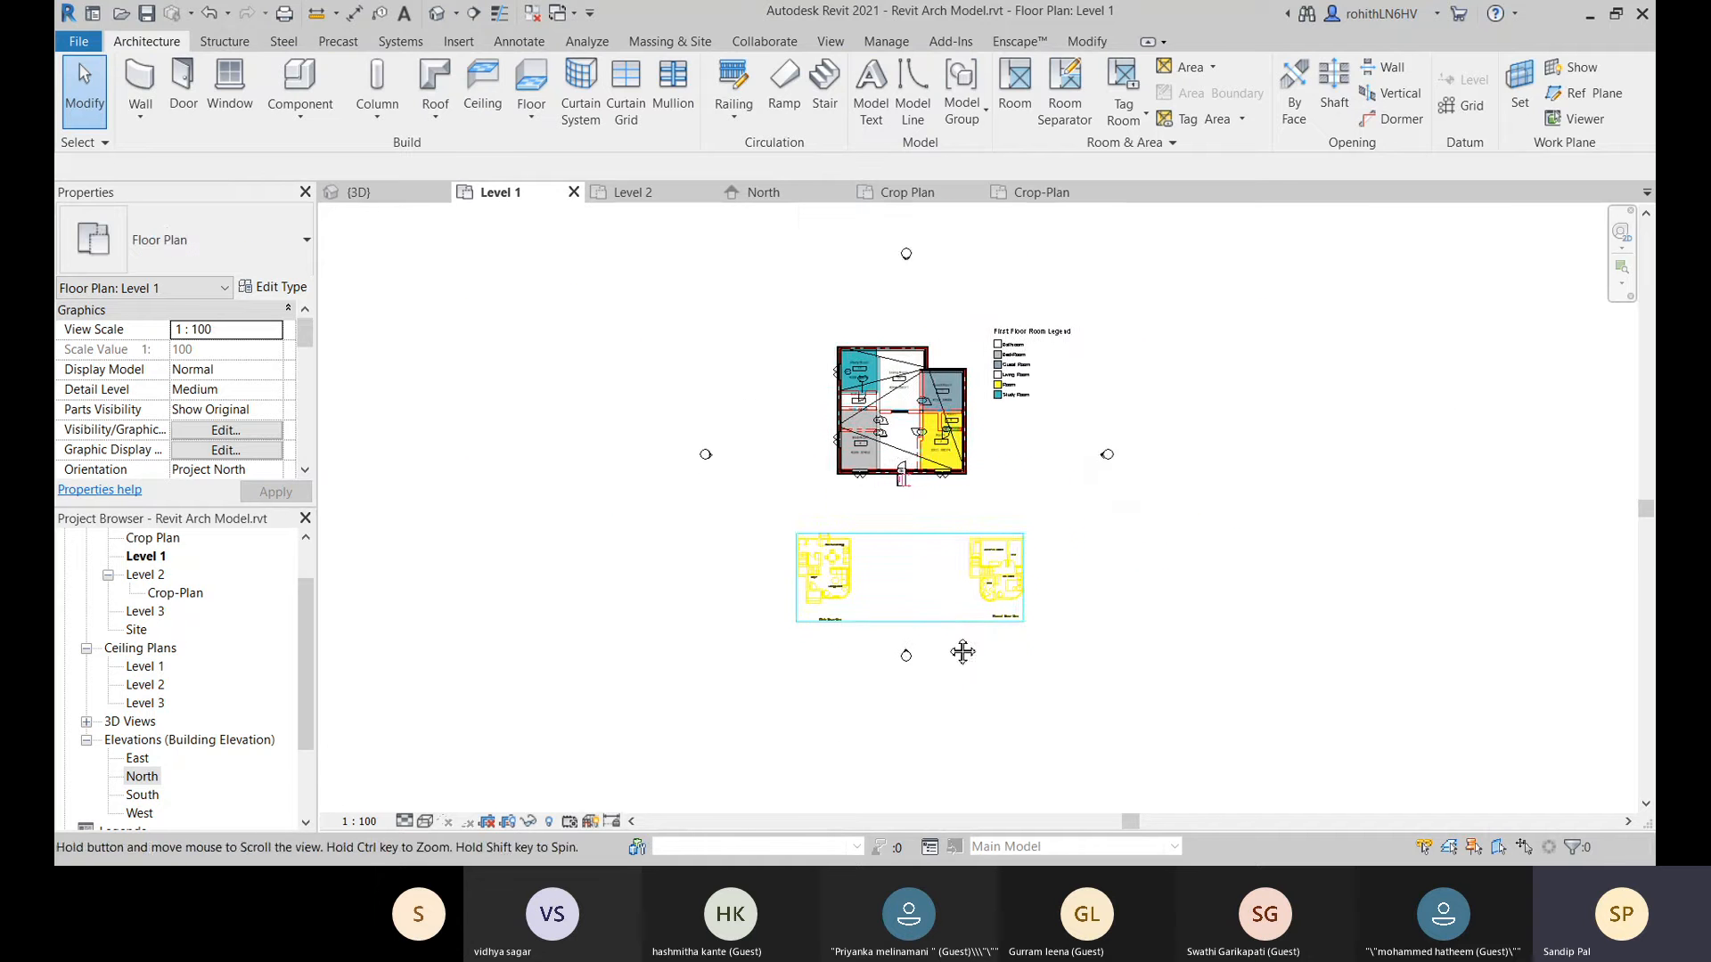
scroll(998, 553, up, 2)
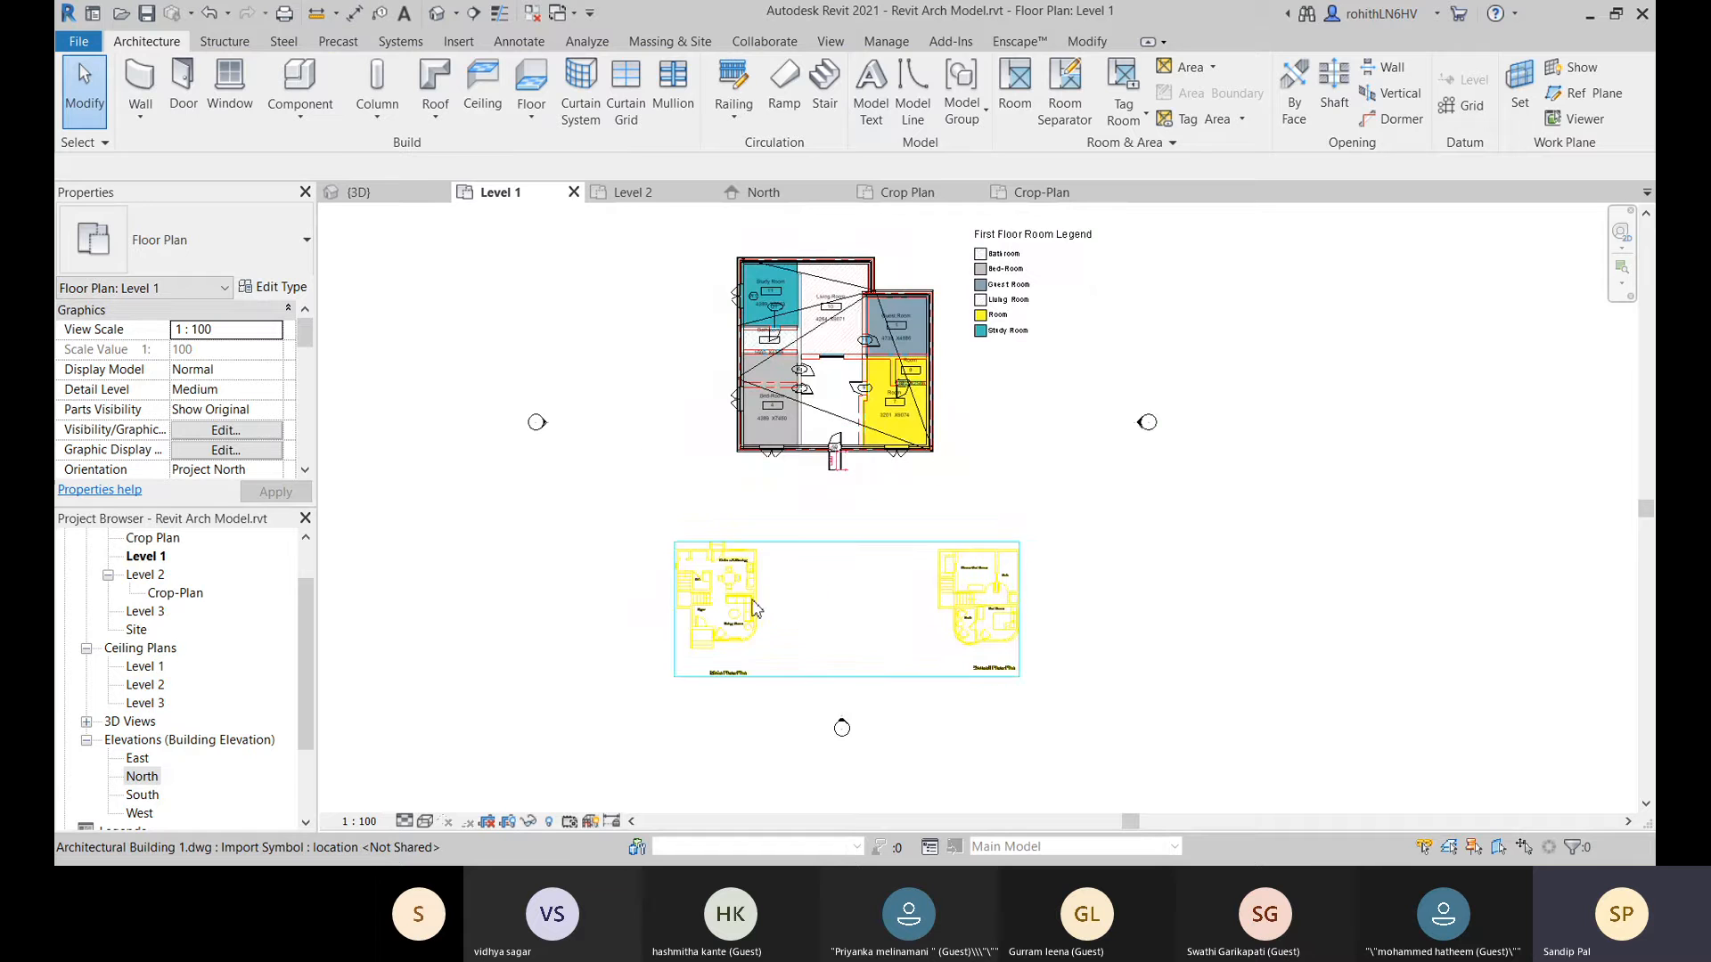
click(778, 607)
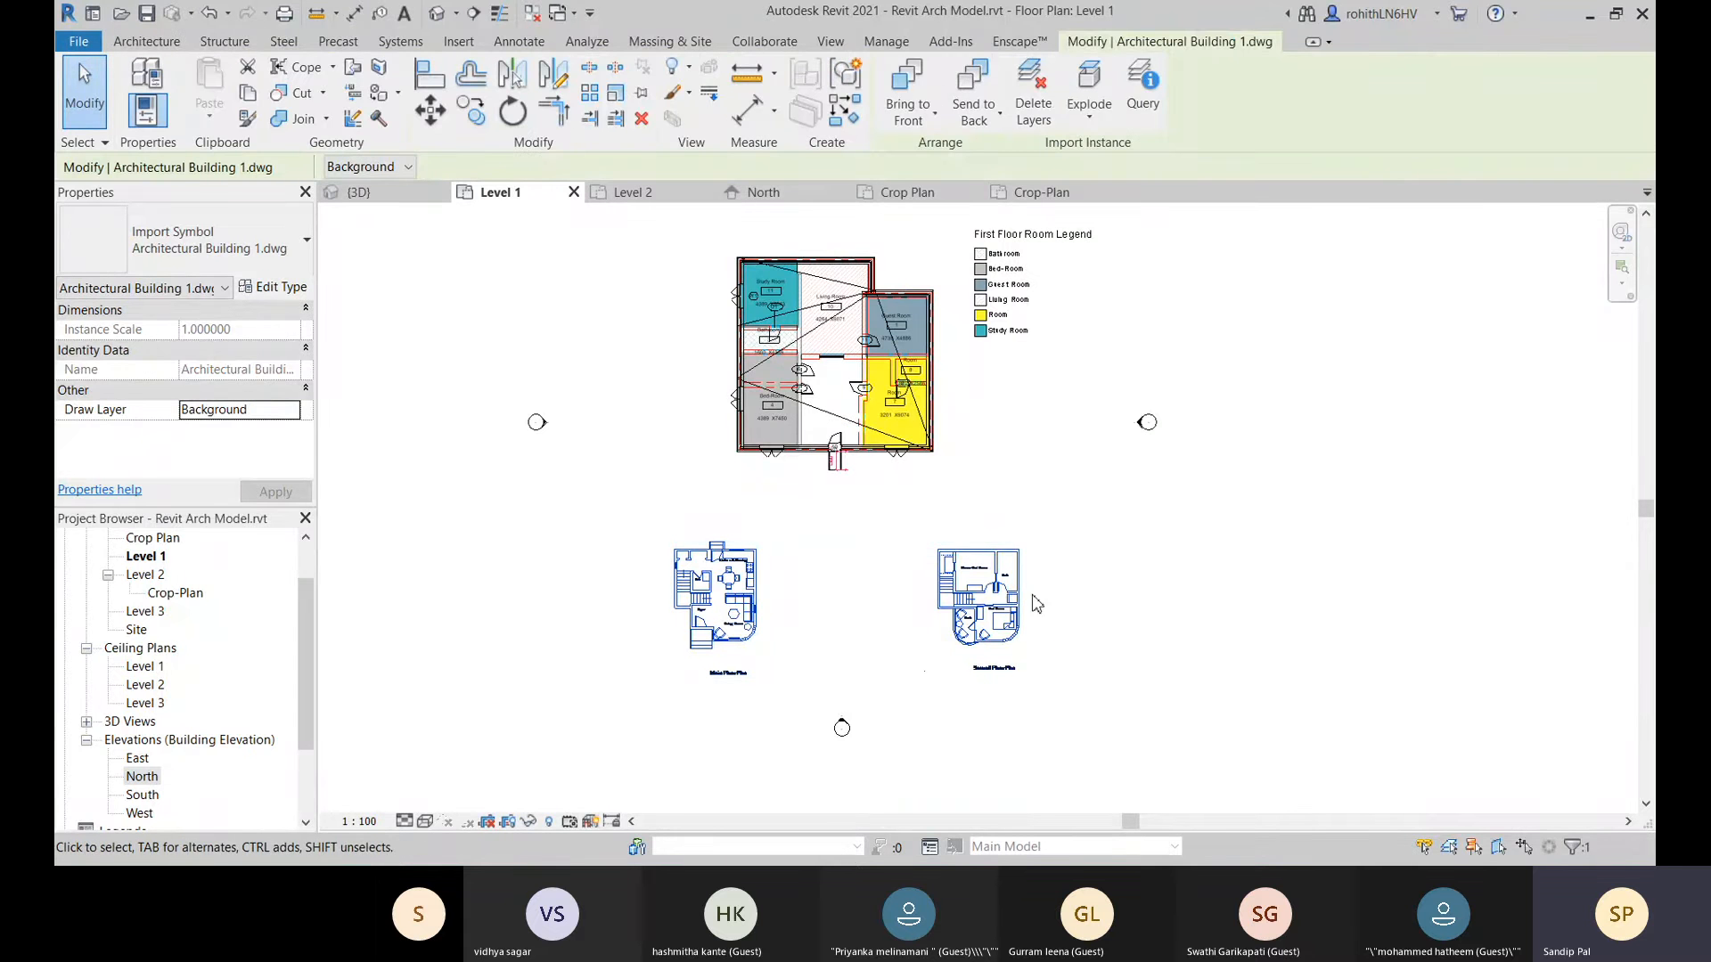
key(Delete)
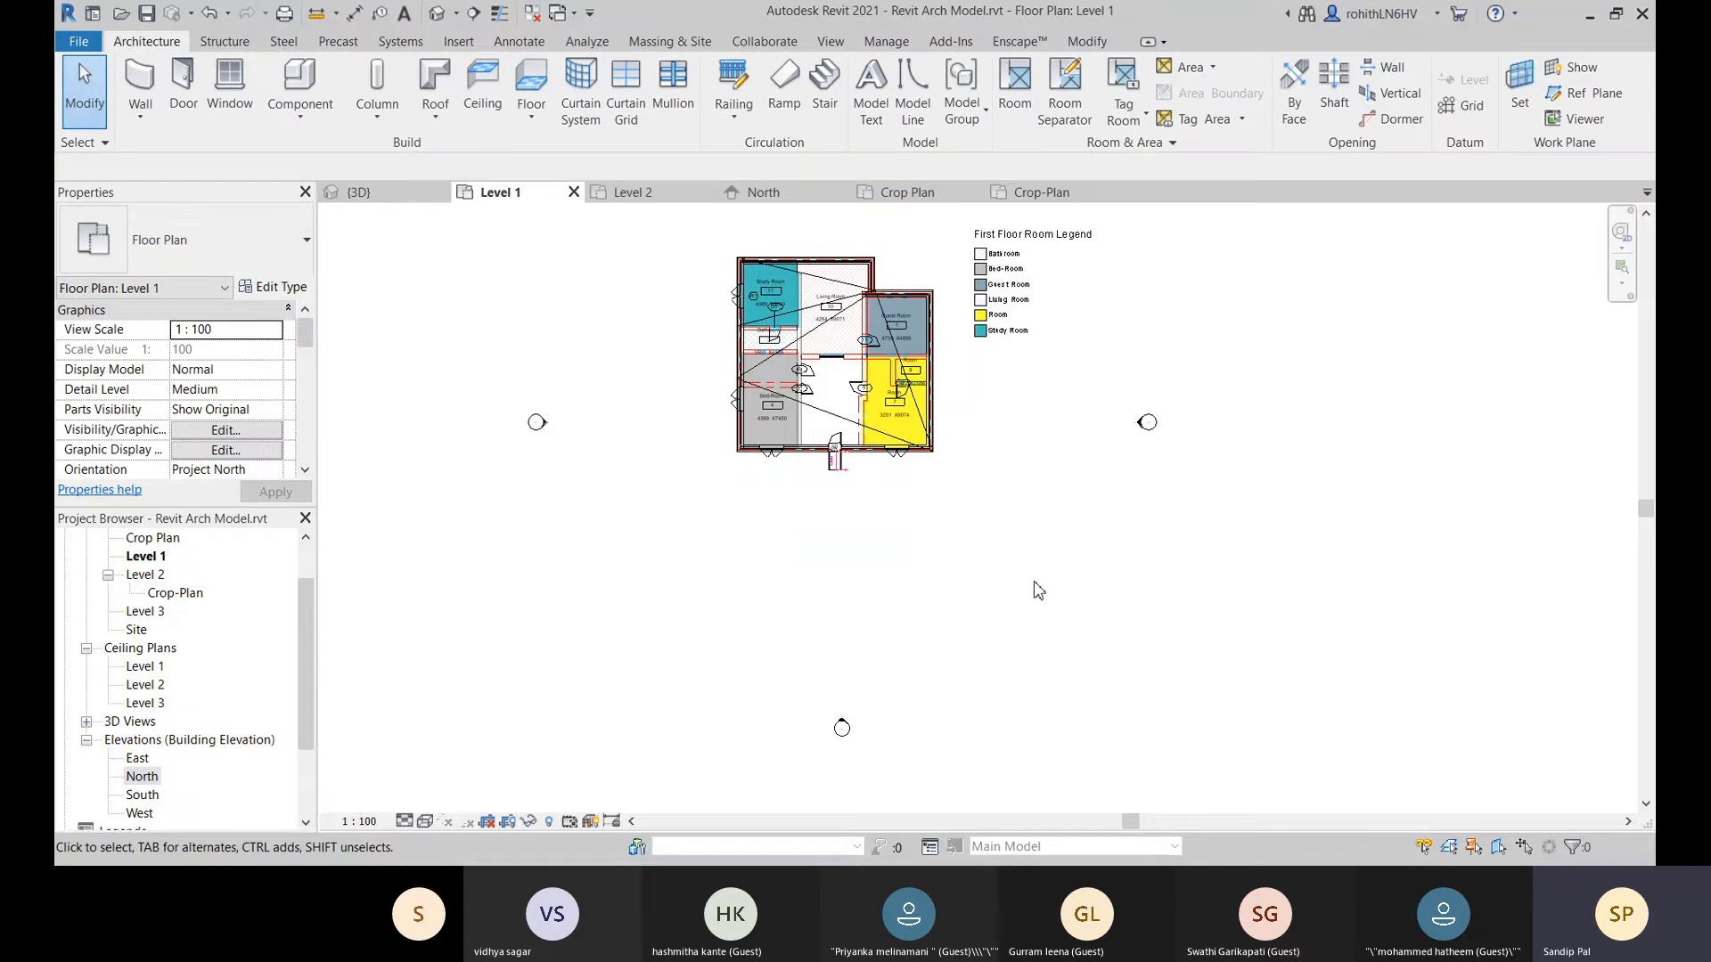
Try to link Architectural Building 1.dwg with import units set to millimeter and place it below the building.
click(459, 42)
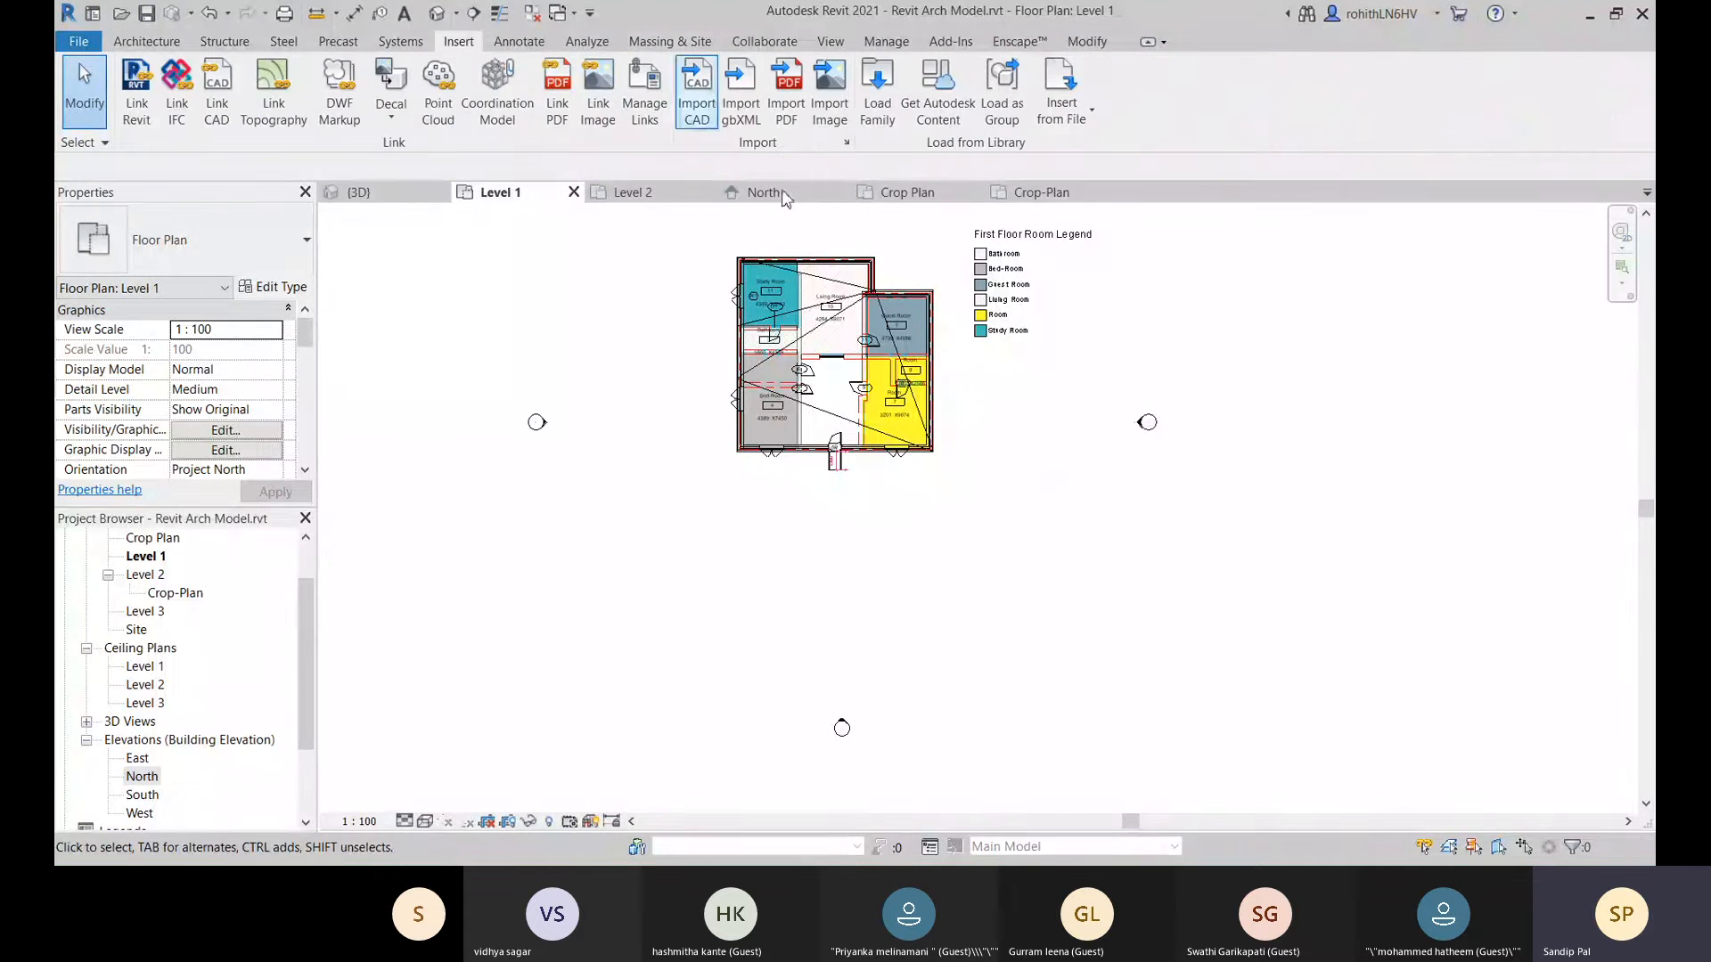
click(218, 116)
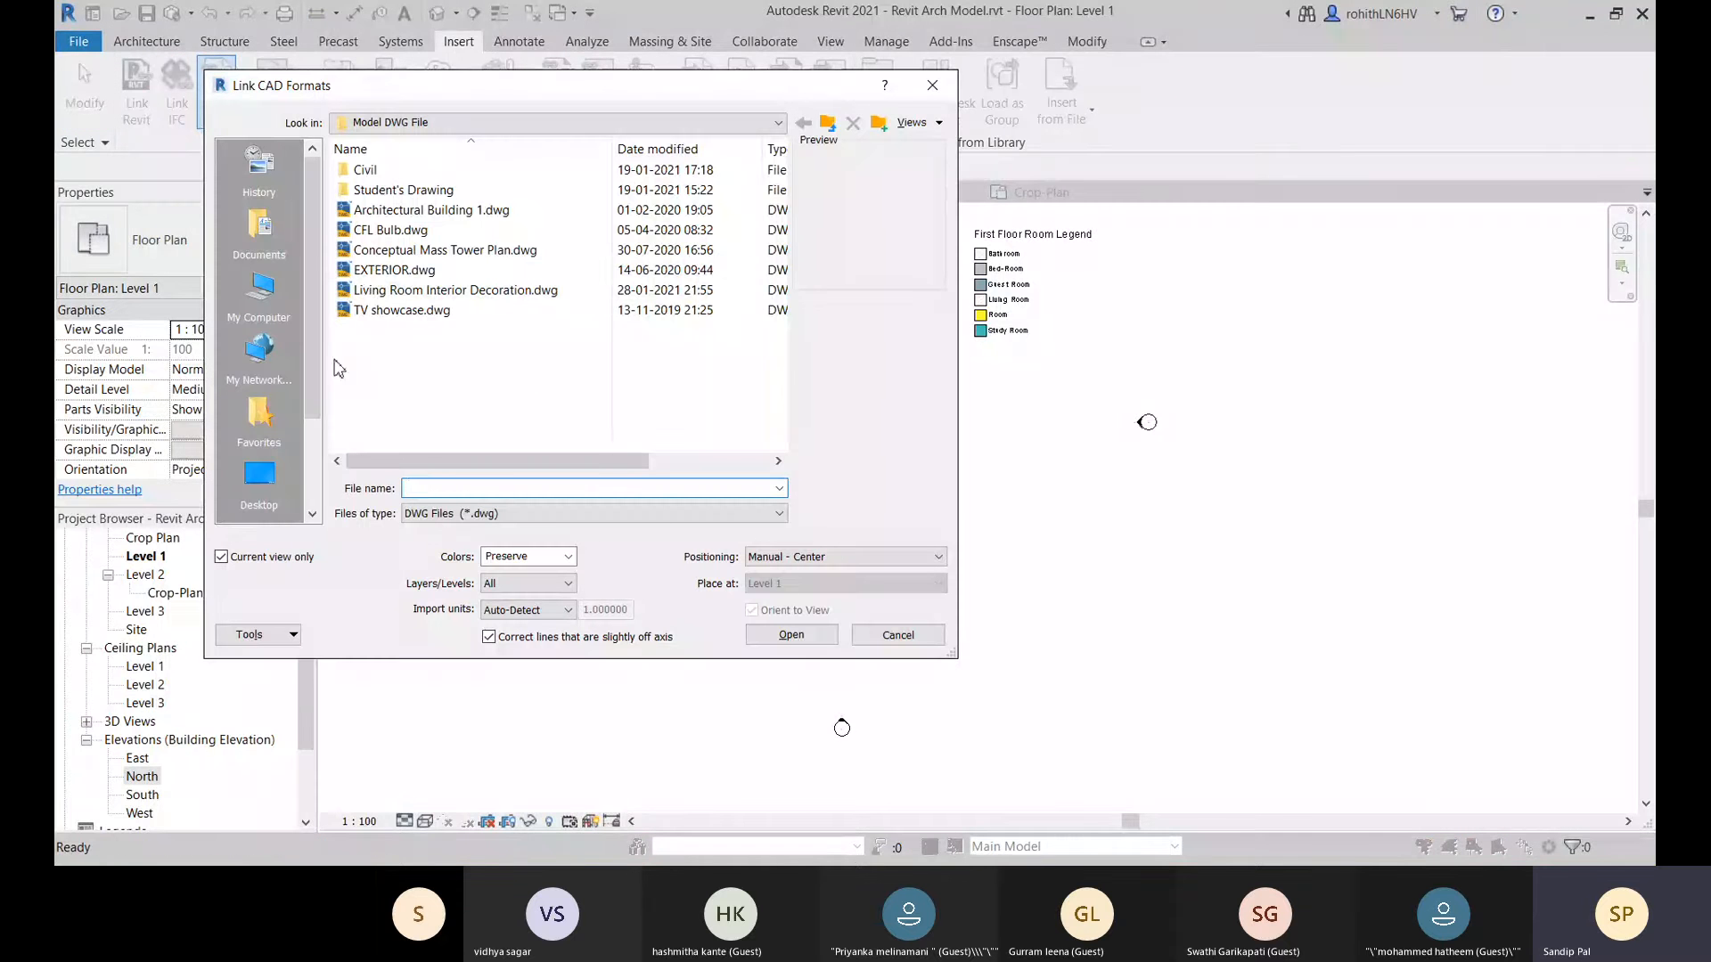
click(406, 211)
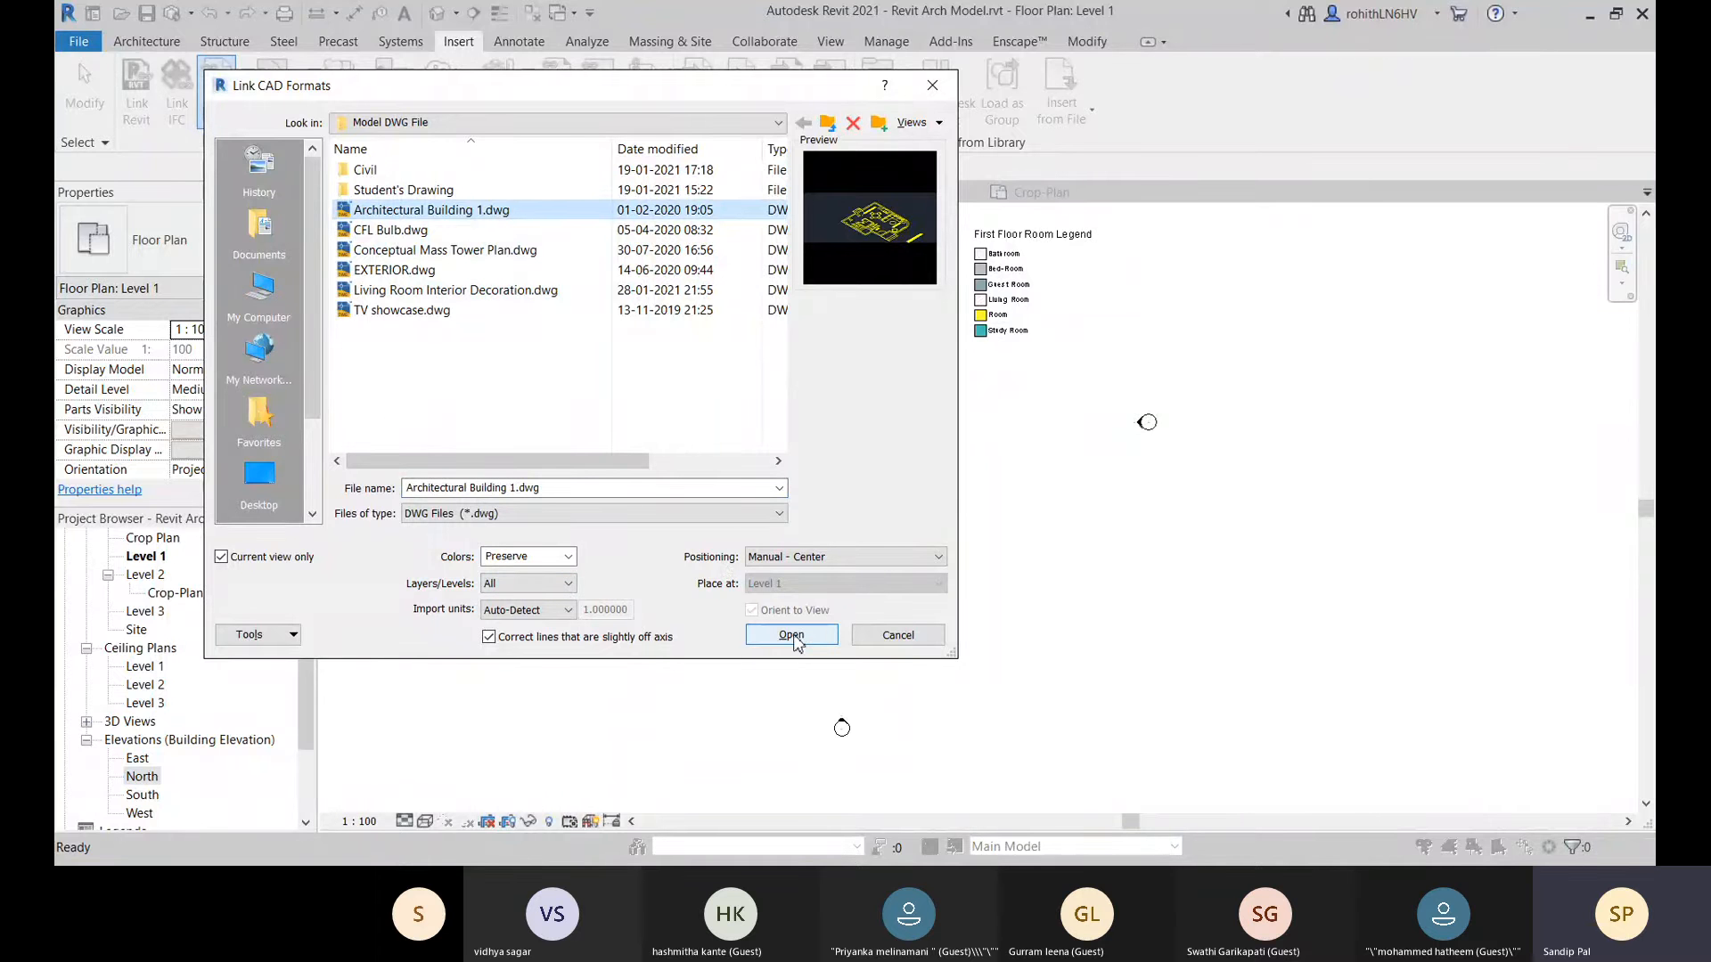
click(532, 613)
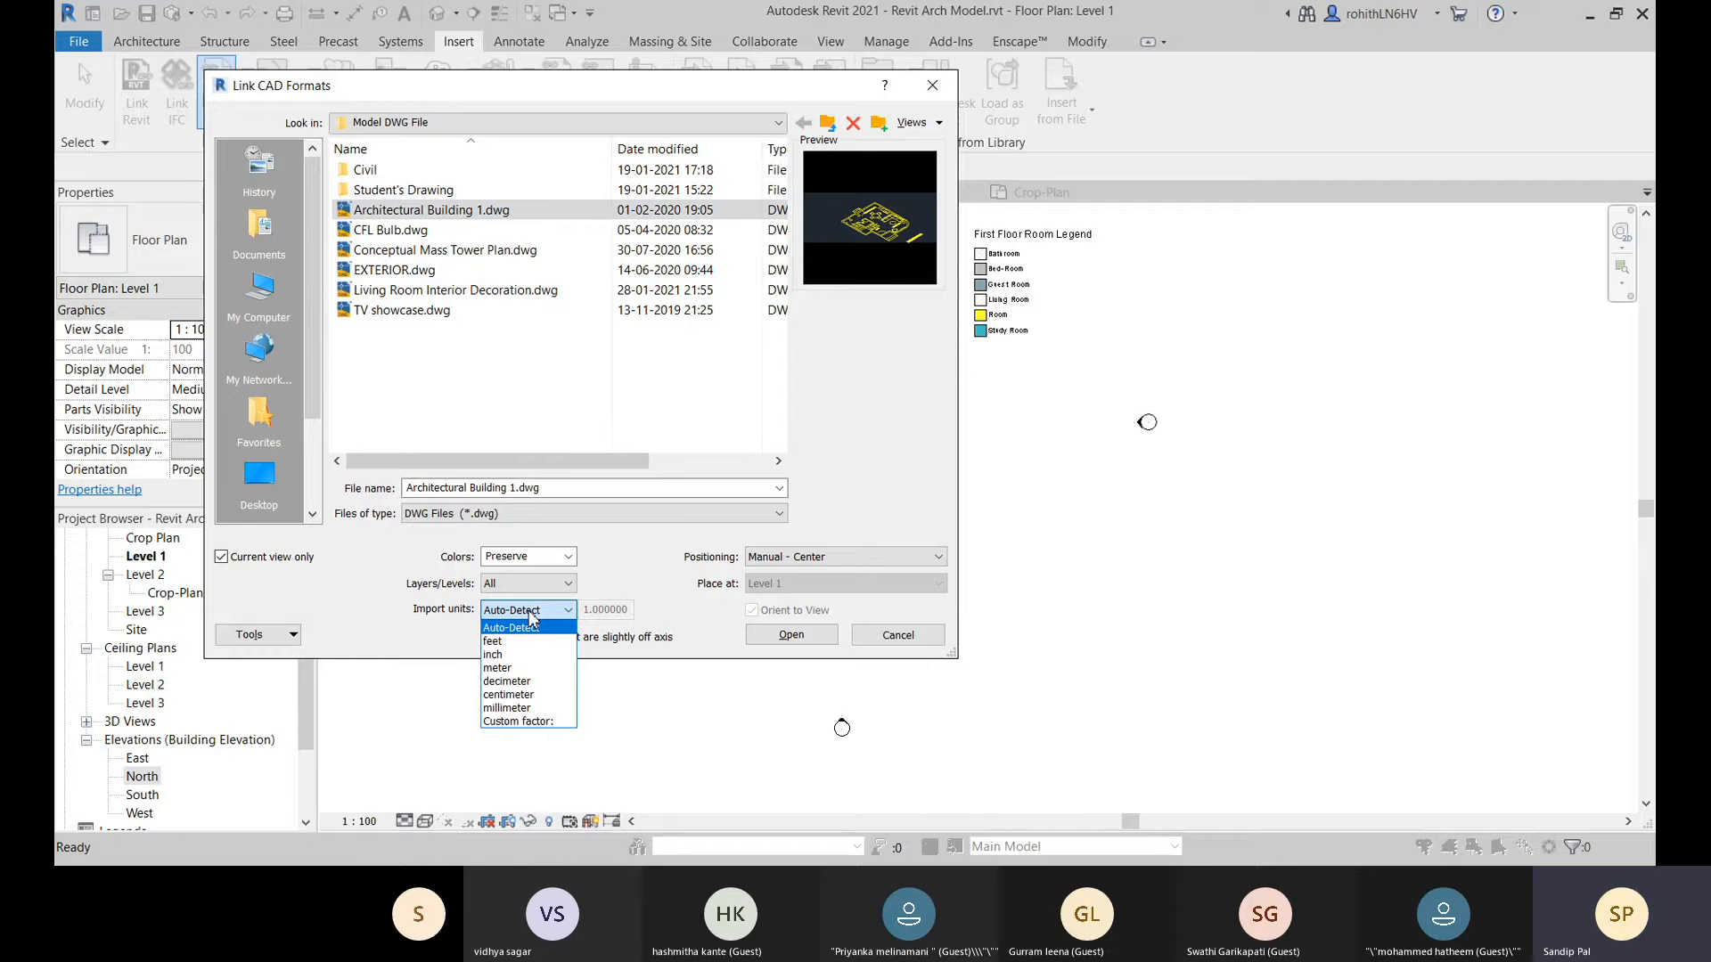
click(533, 708)
click(782, 636)
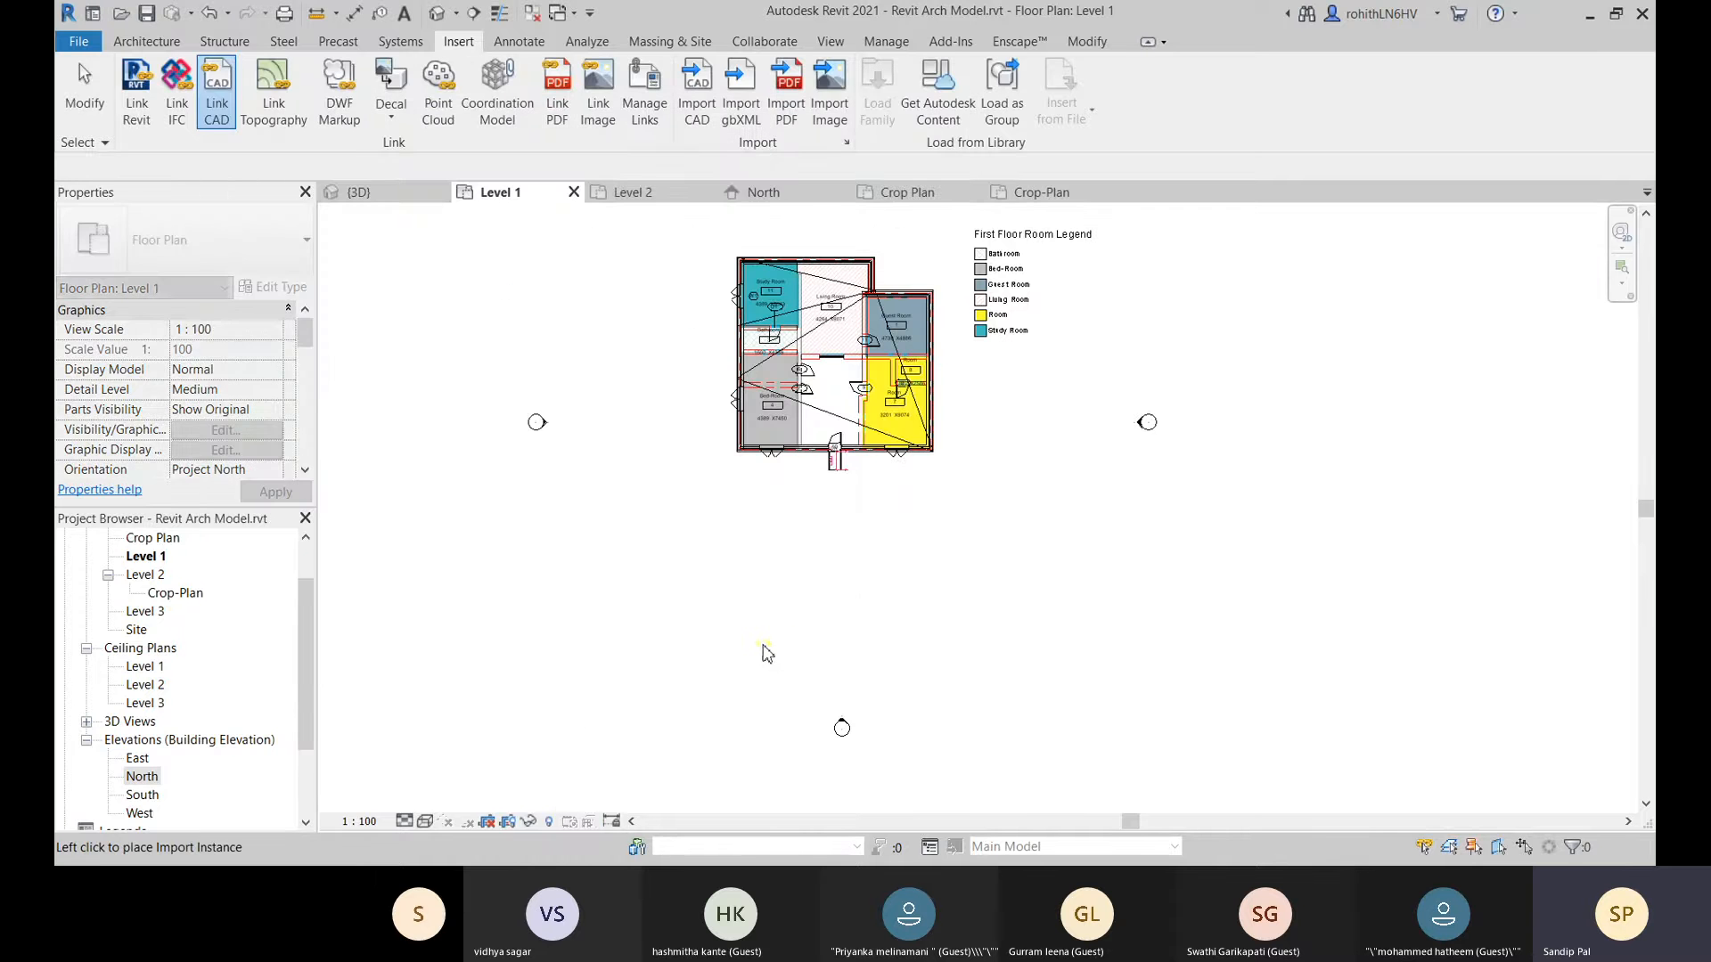
scroll(840, 593, up, 6)
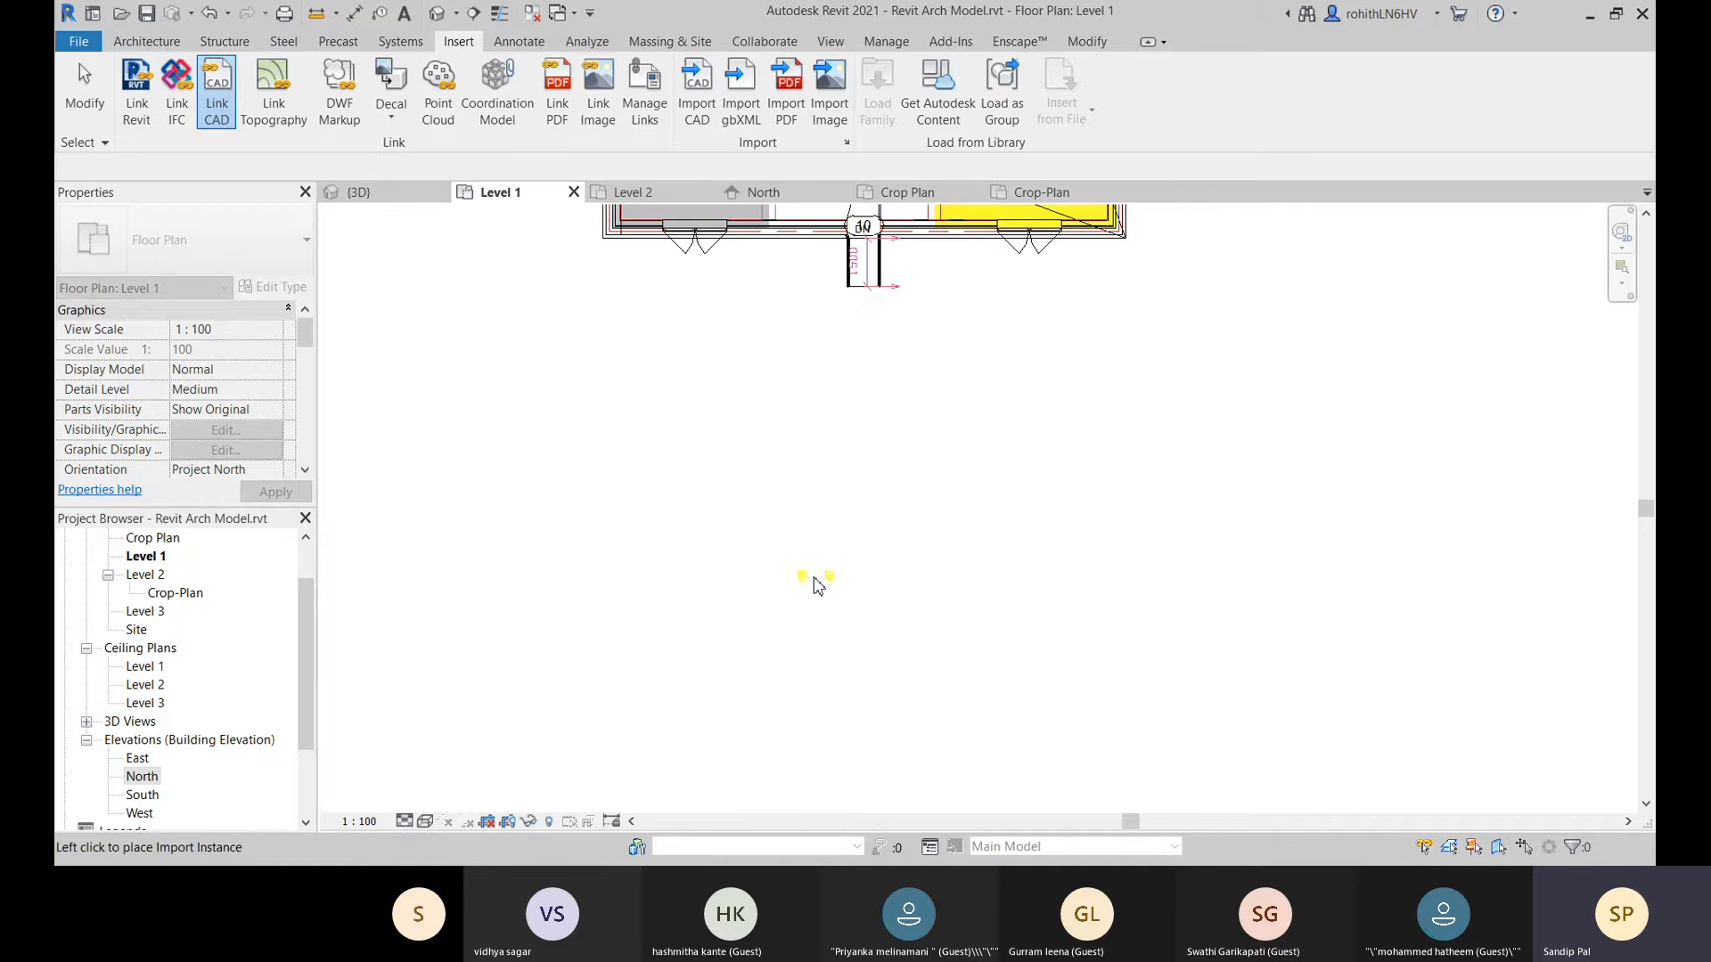
scroll(779, 562, down, 5)
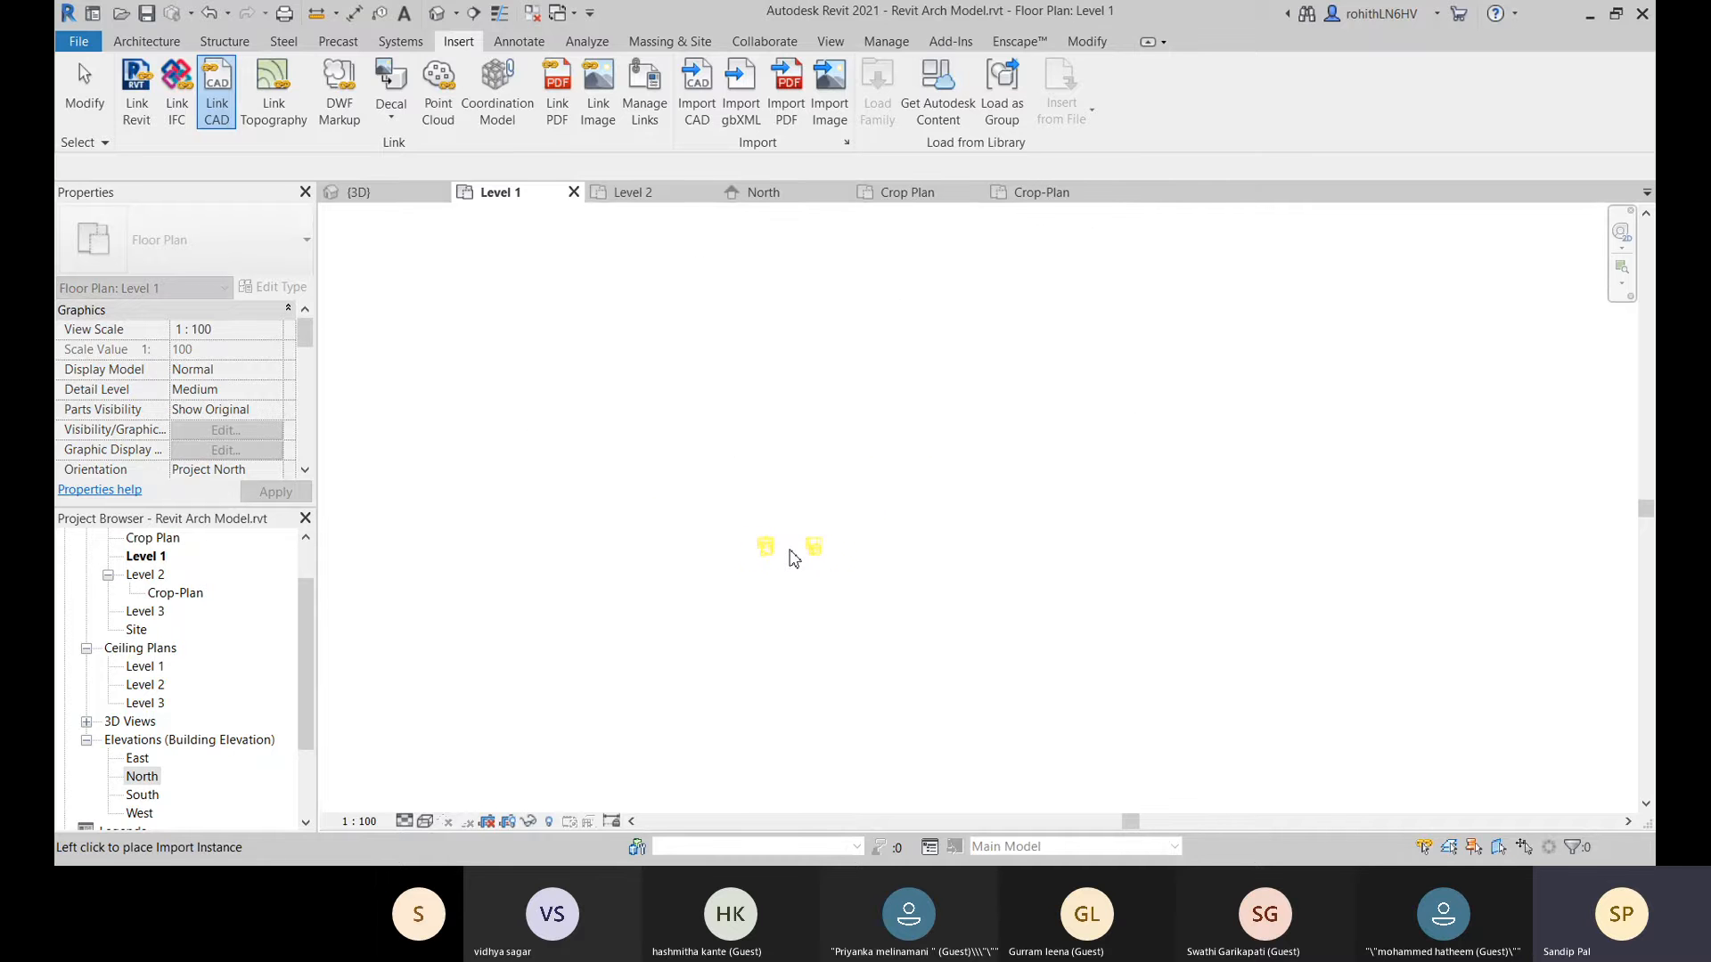
click(794, 558)
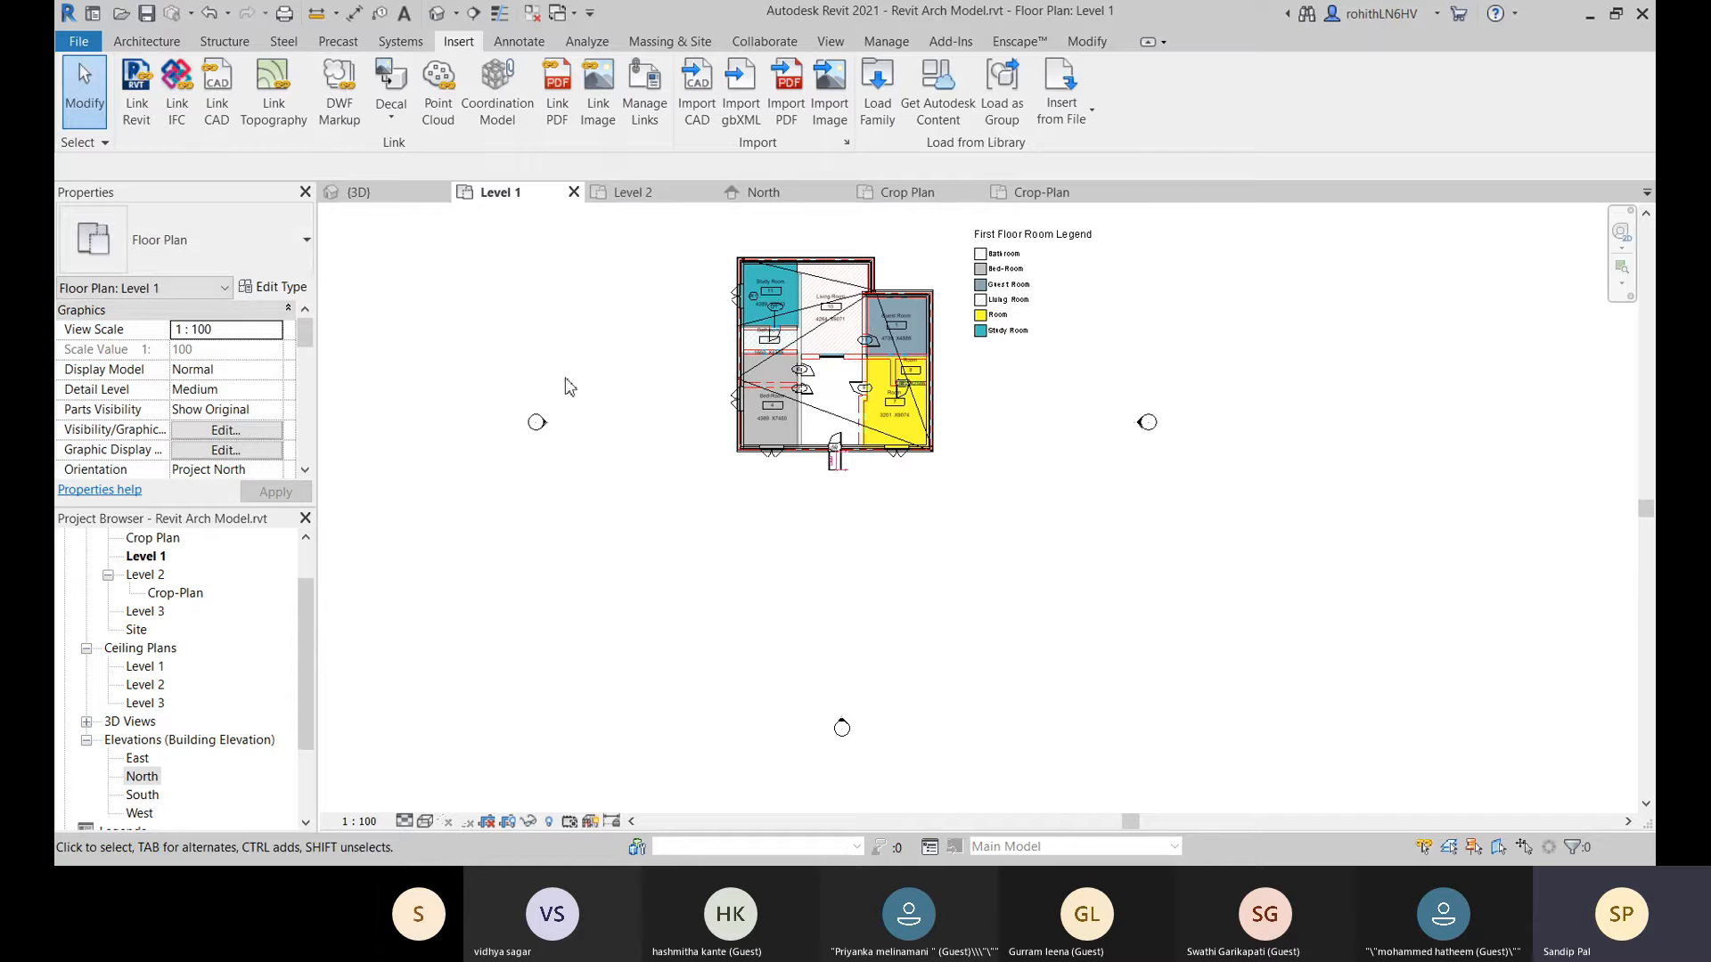
Set the CAD link import units to inch, leaving the dialog without linking a file.
click(219, 107)
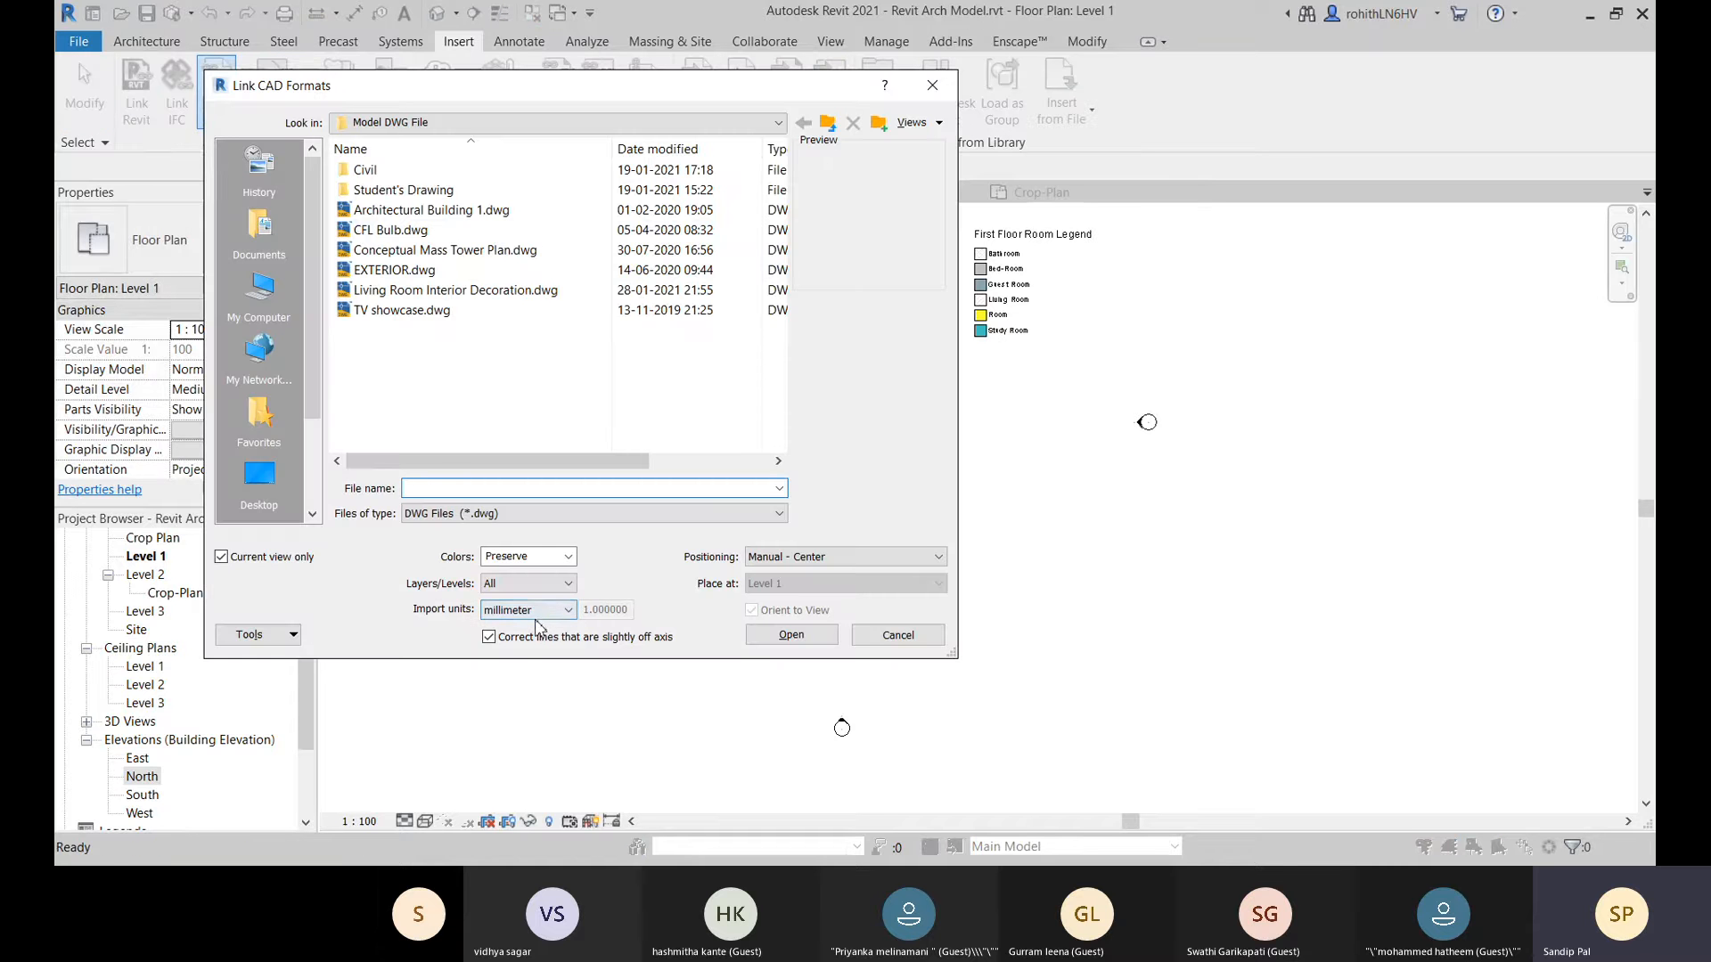
click(538, 613)
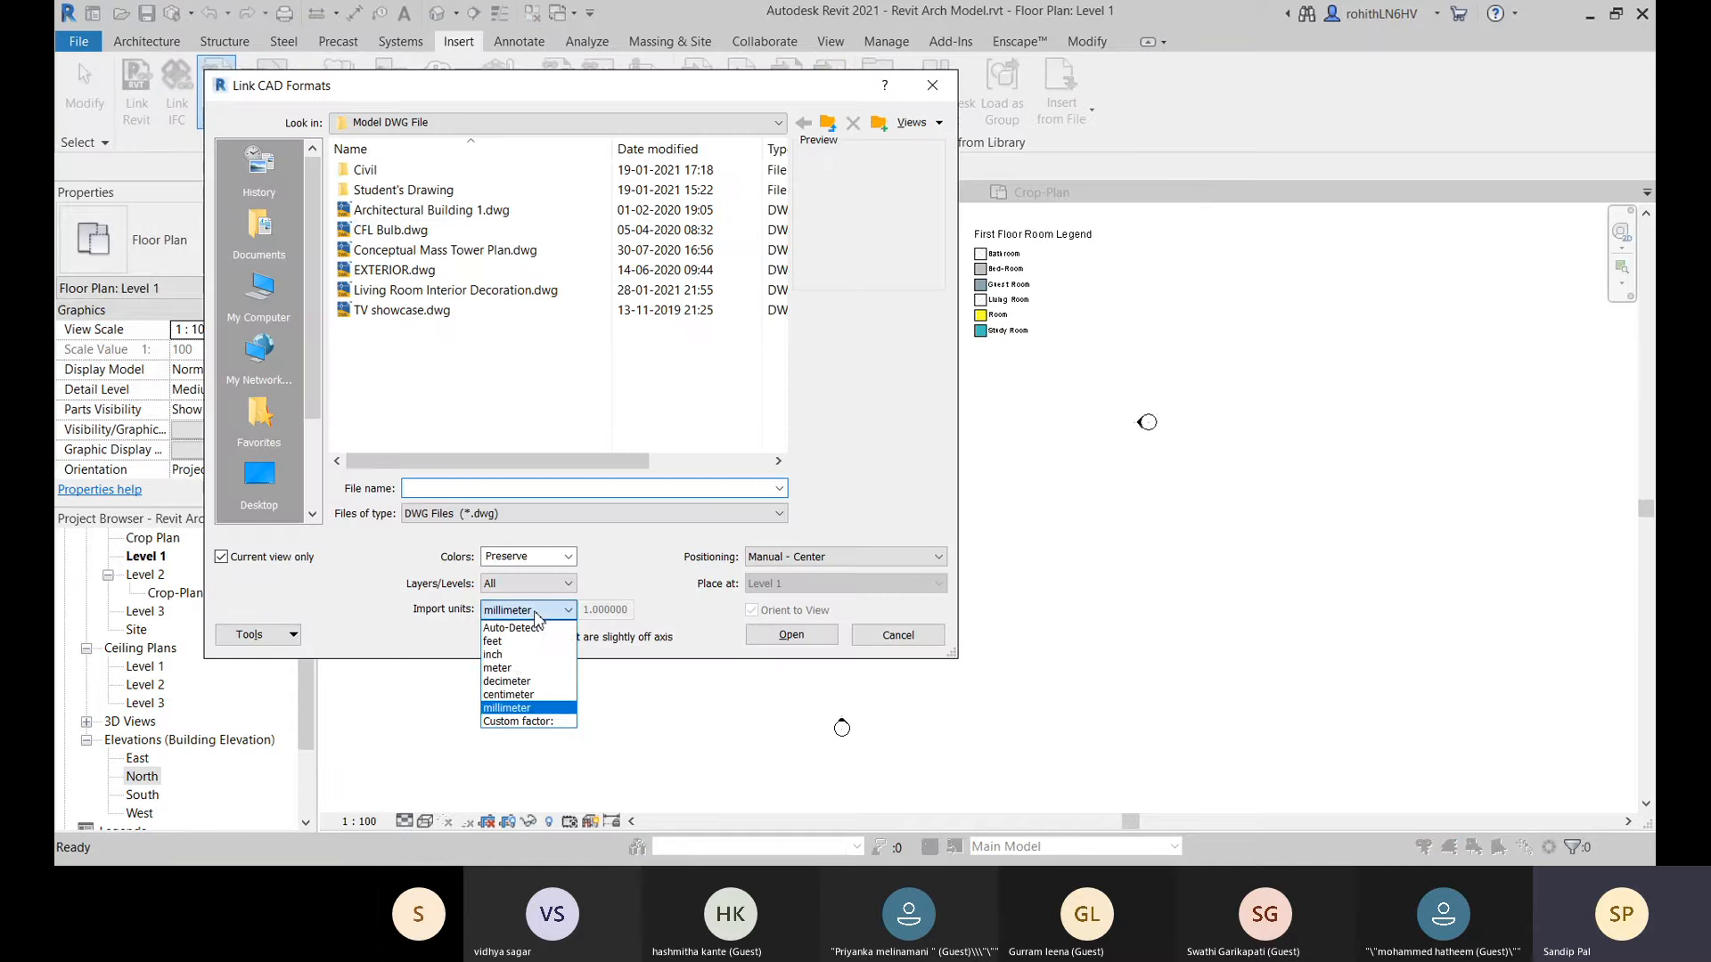
click(512, 656)
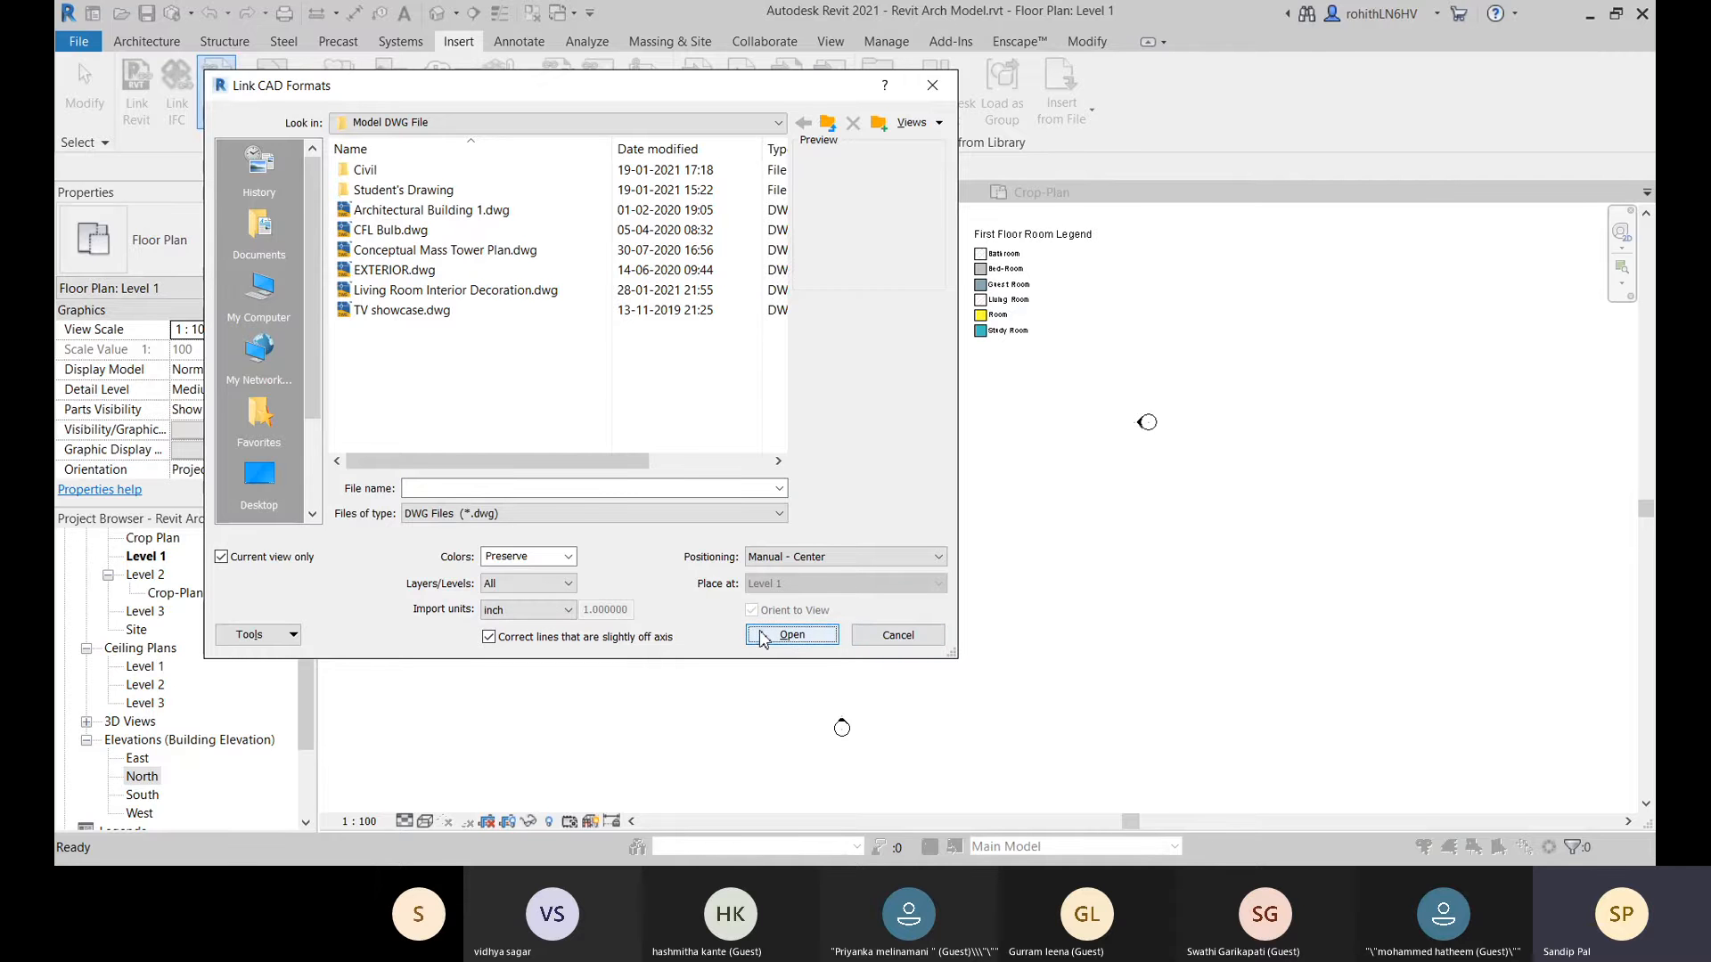
click(900, 635)
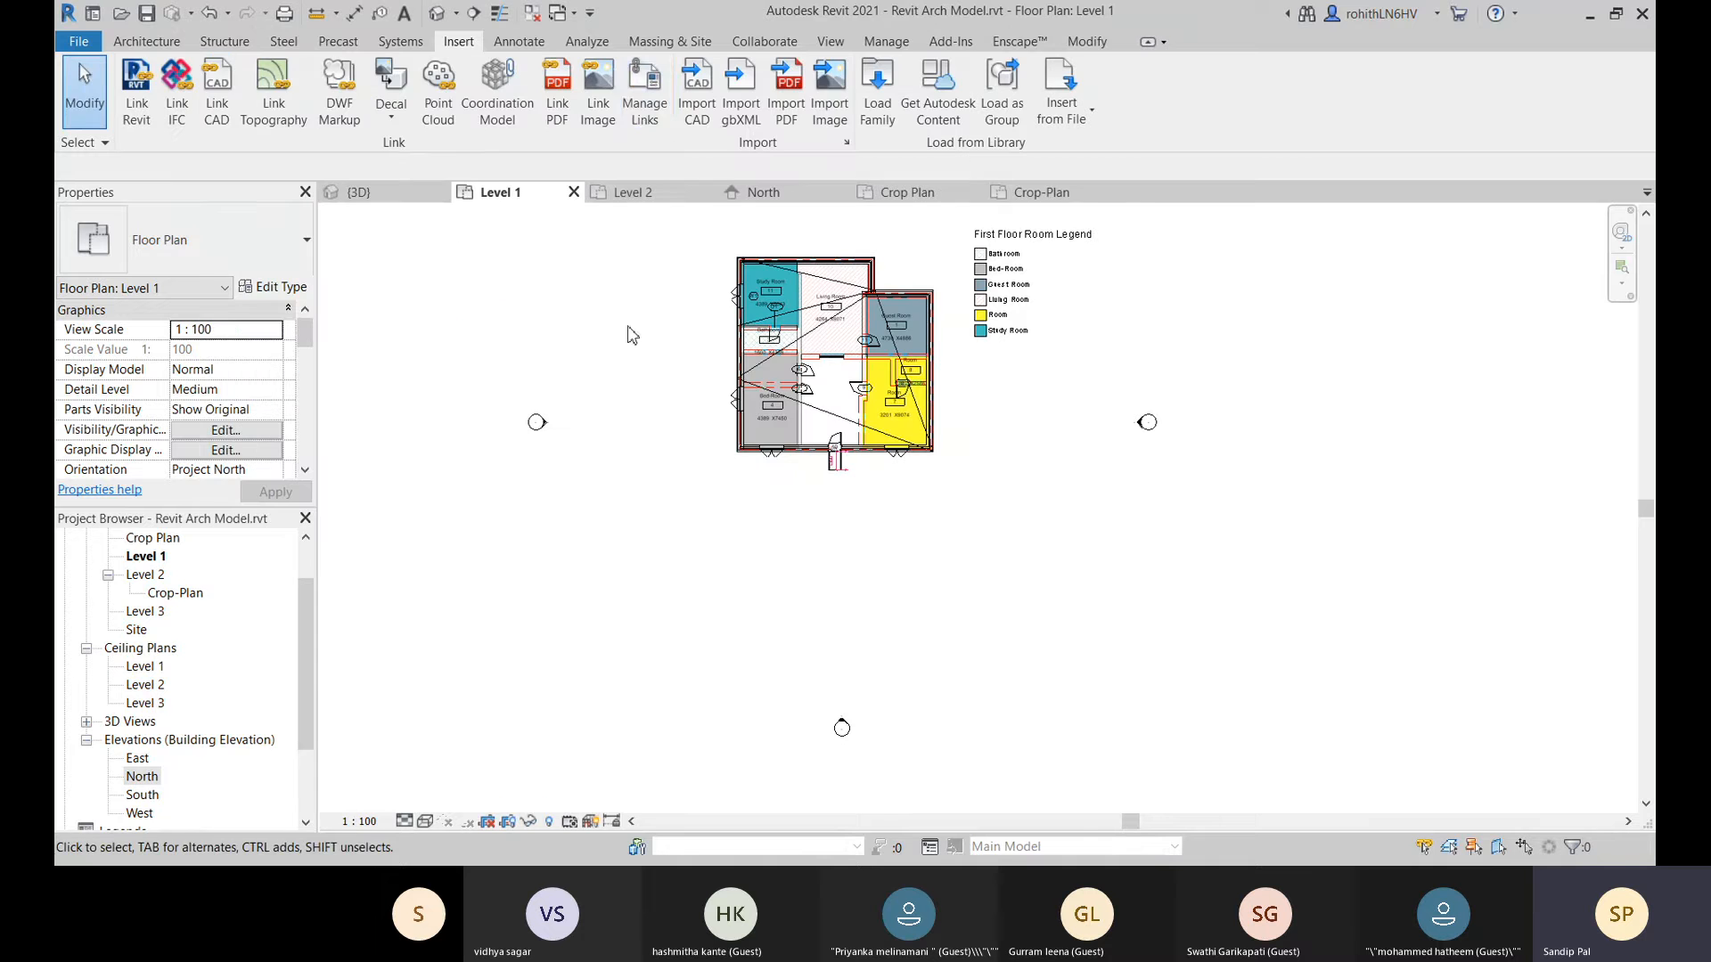
Check the CAD formats listed in Manage Links.
click(642, 93)
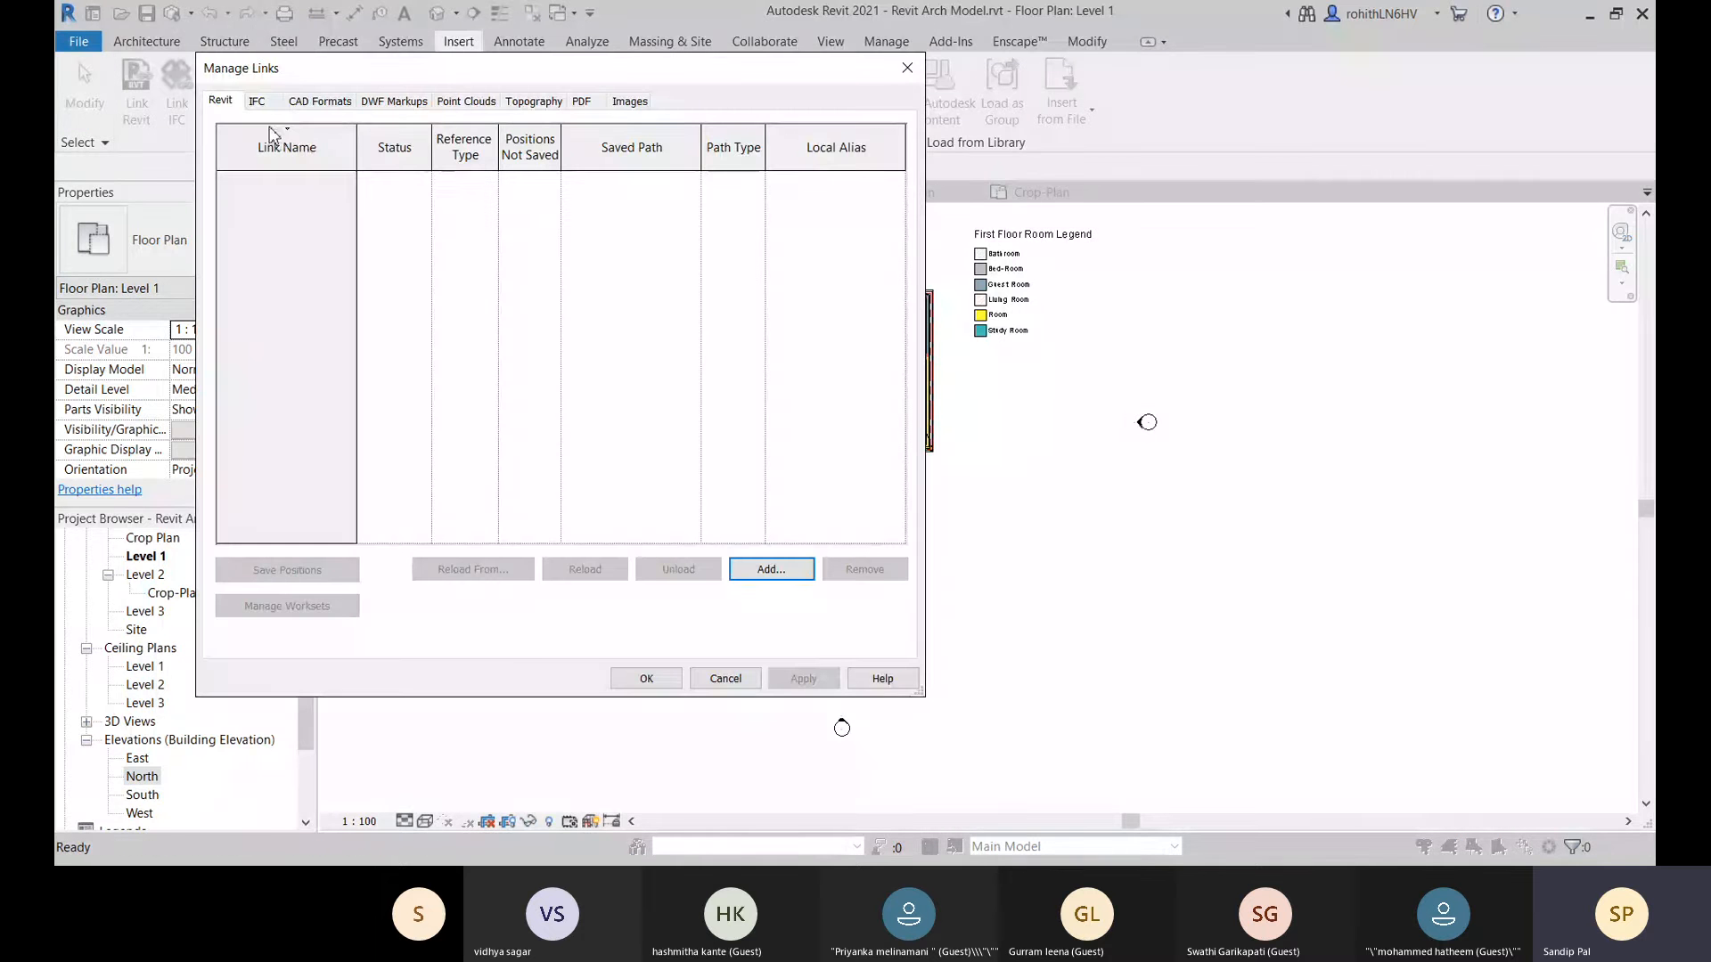
click(320, 101)
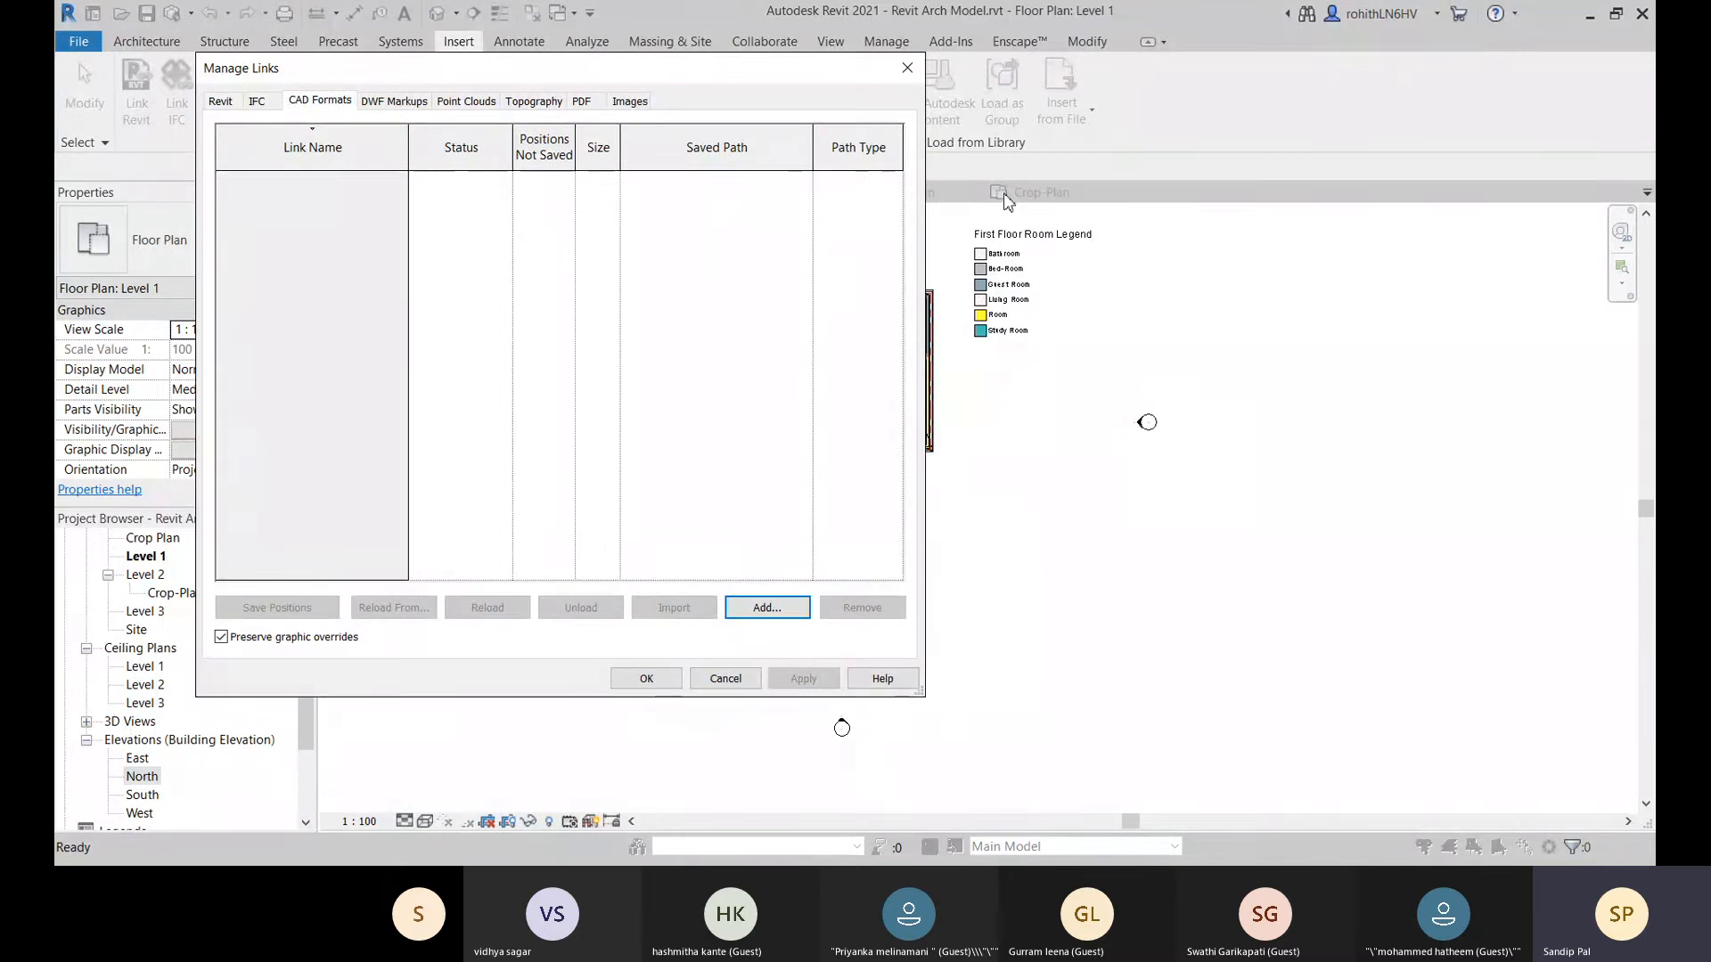
click(924, 82)
Link Architectural Building 1.dwg with inch units and place it centred just below the building in the Level 1 plan.
click(216, 89)
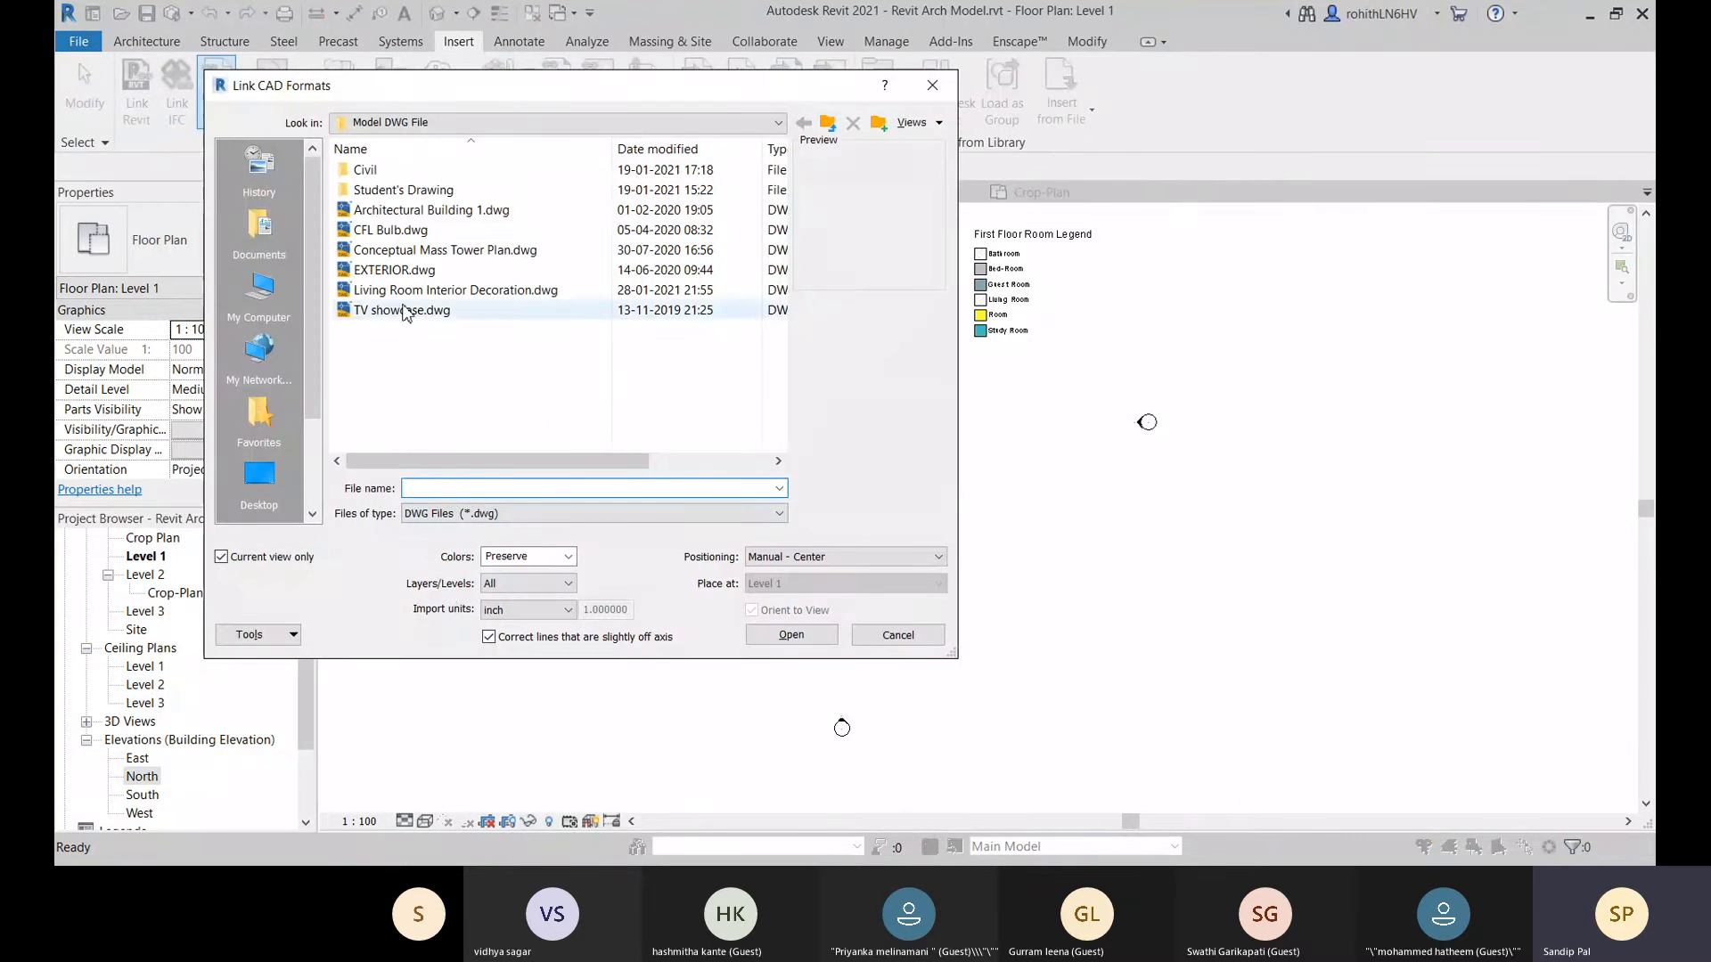
click(406, 211)
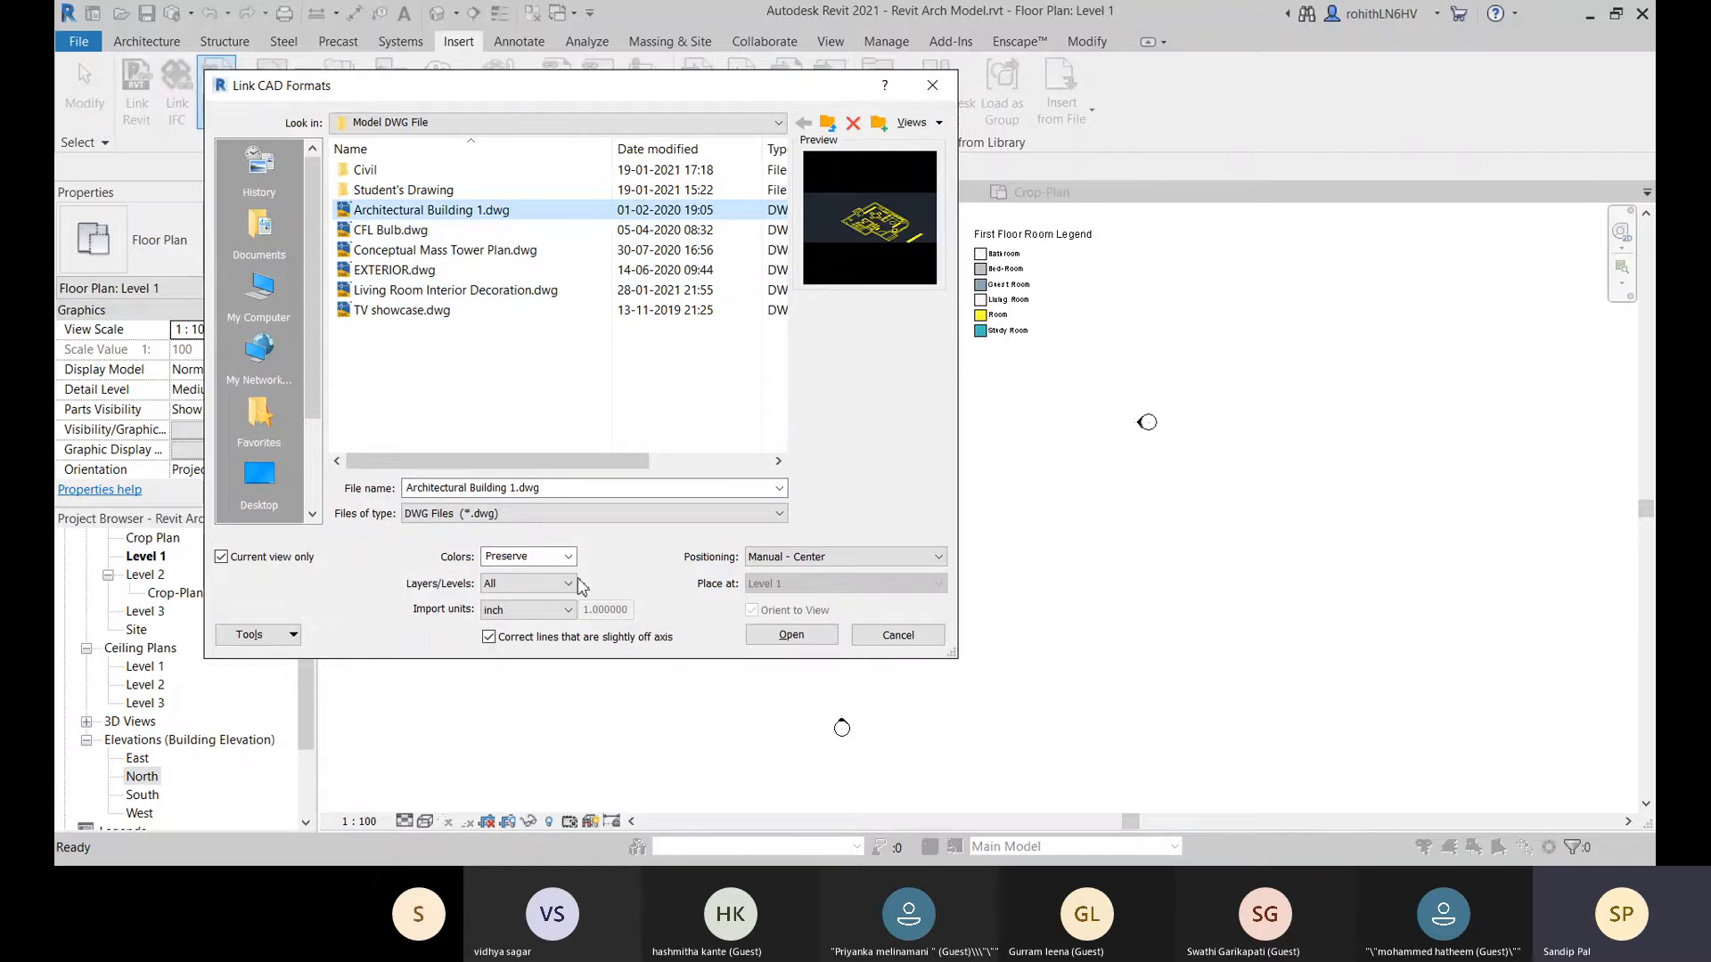
click(784, 634)
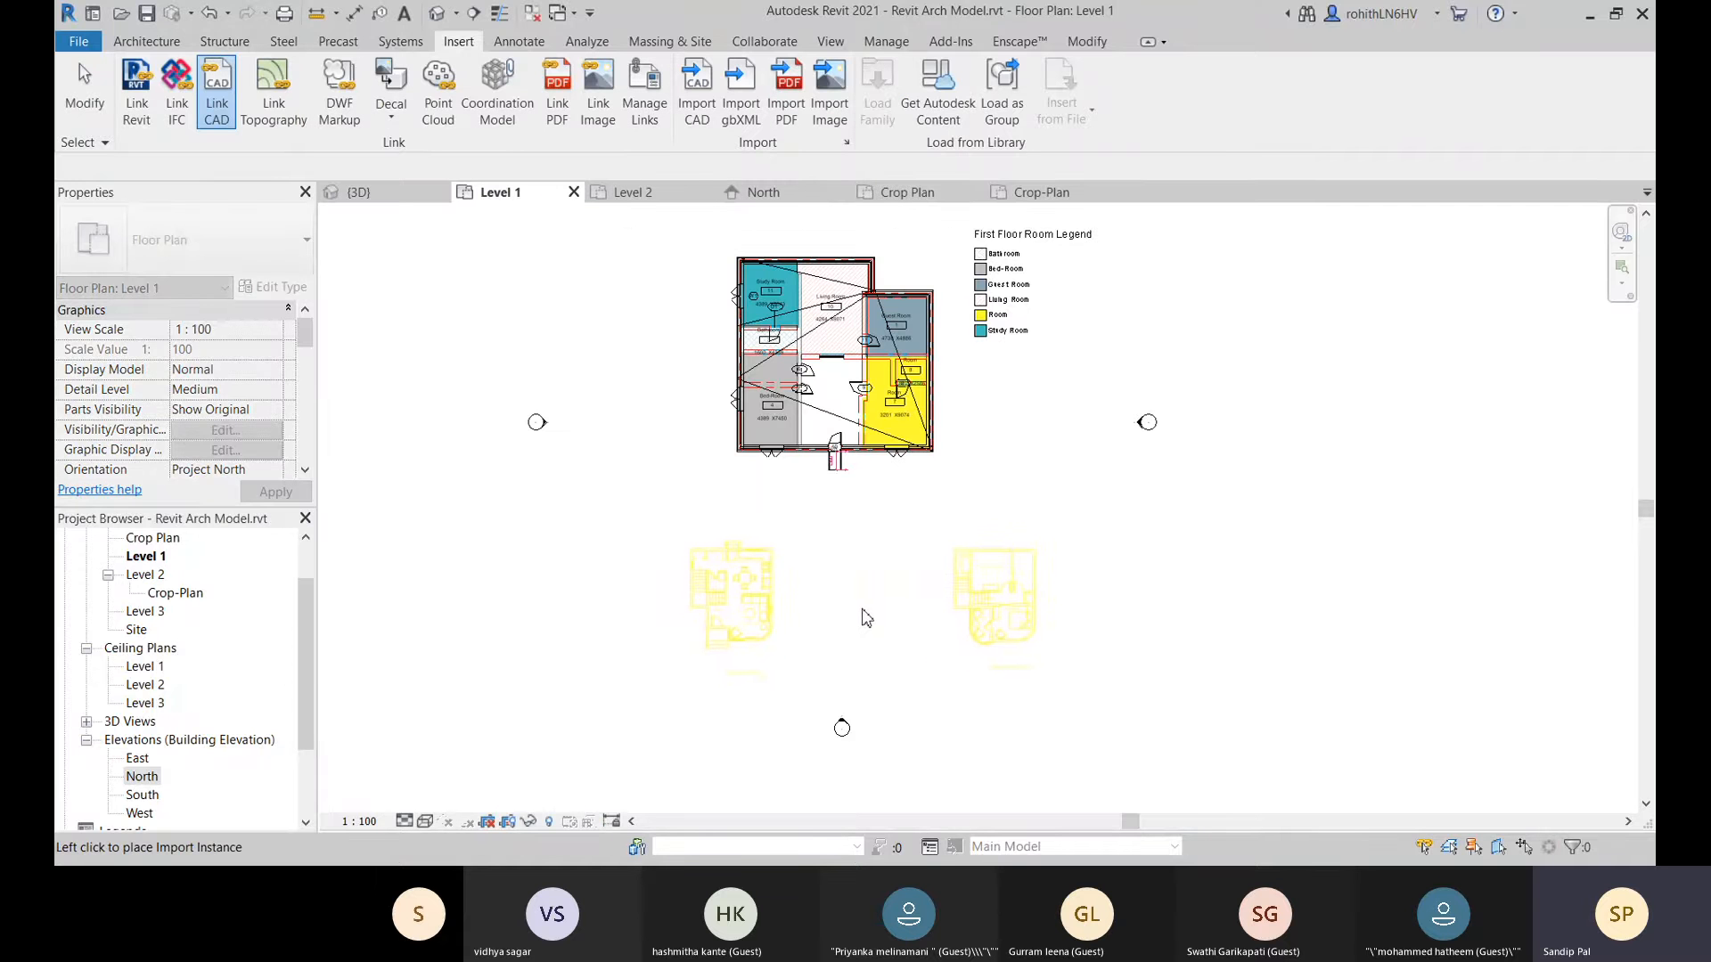
click(849, 605)
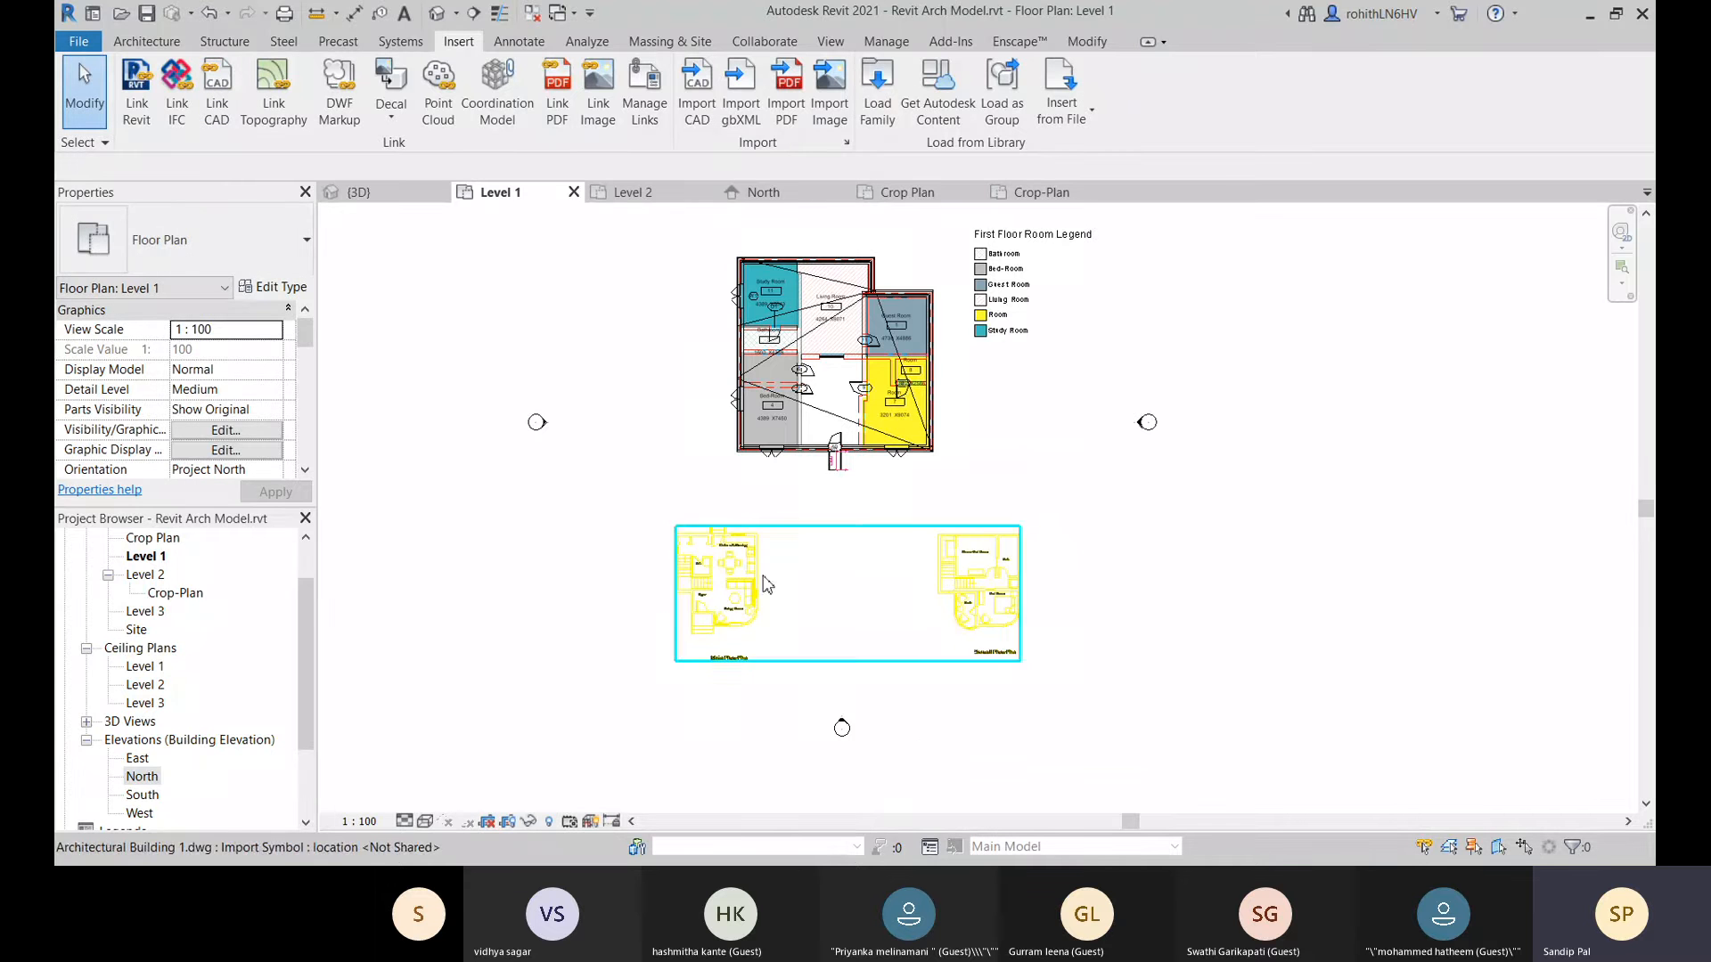
Inspect the linked floor plans in the Level 1 view and the Architectural Building 1.dwg entry in Manage Links.
scroll(768, 593, up, 3)
middle_drag(771, 599, 726, 451)
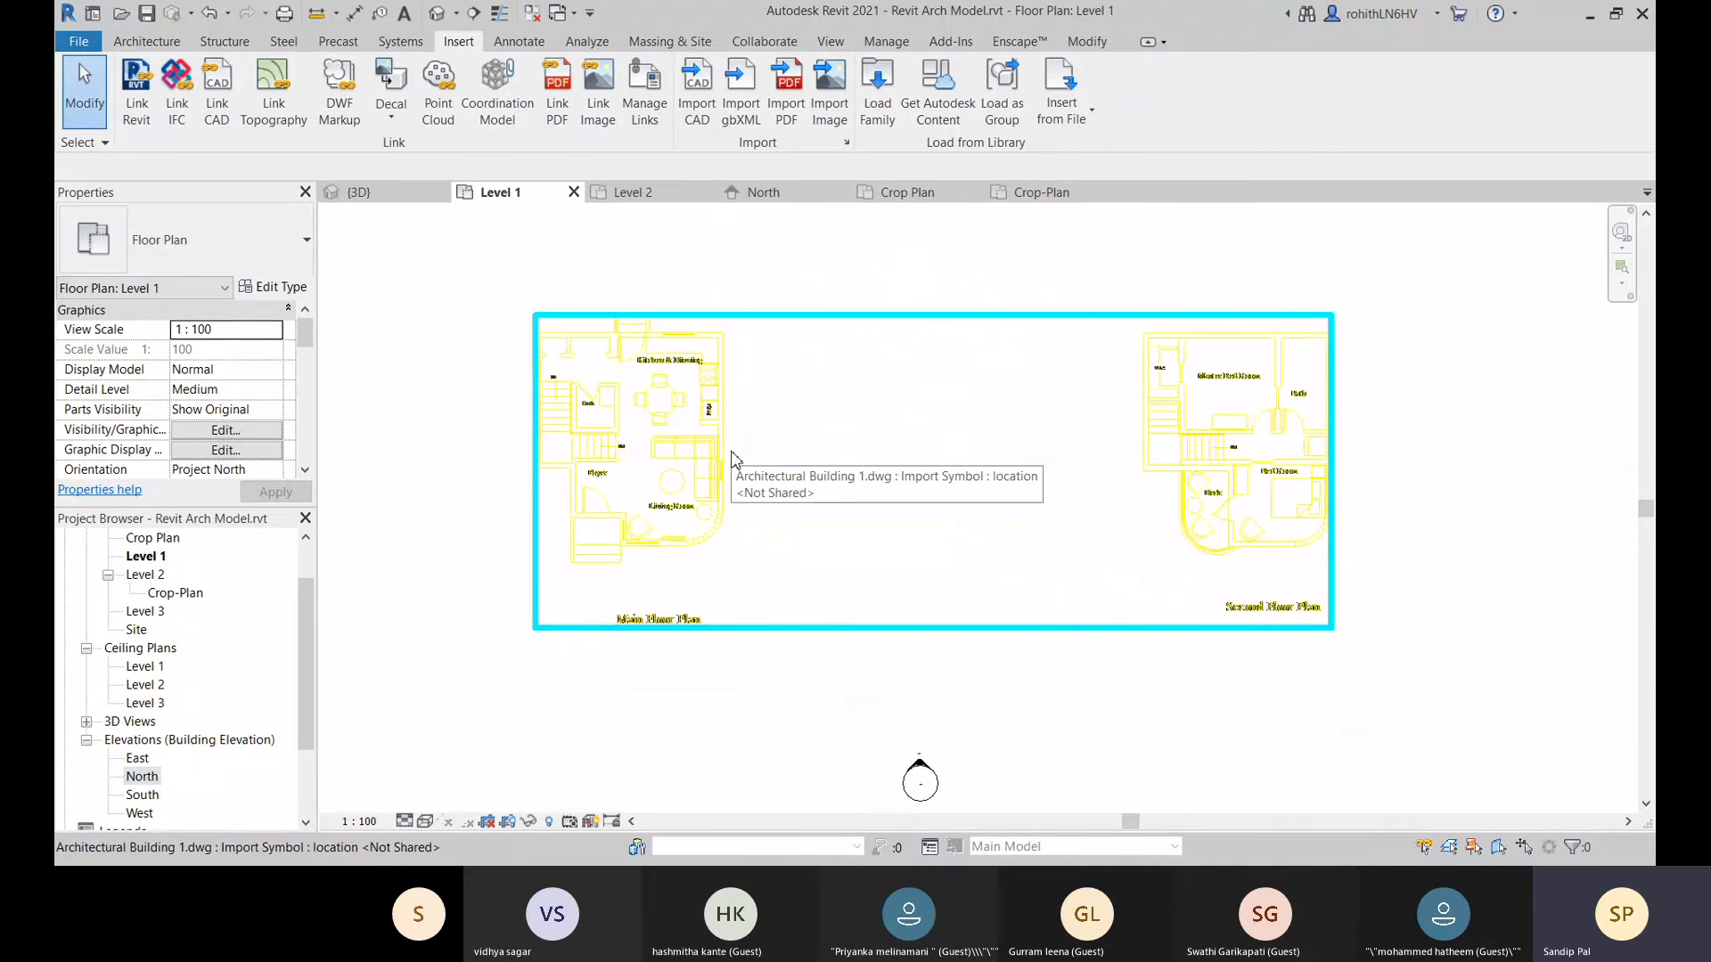
scroll(713, 445, up, 1)
scroll(699, 461, down, 3)
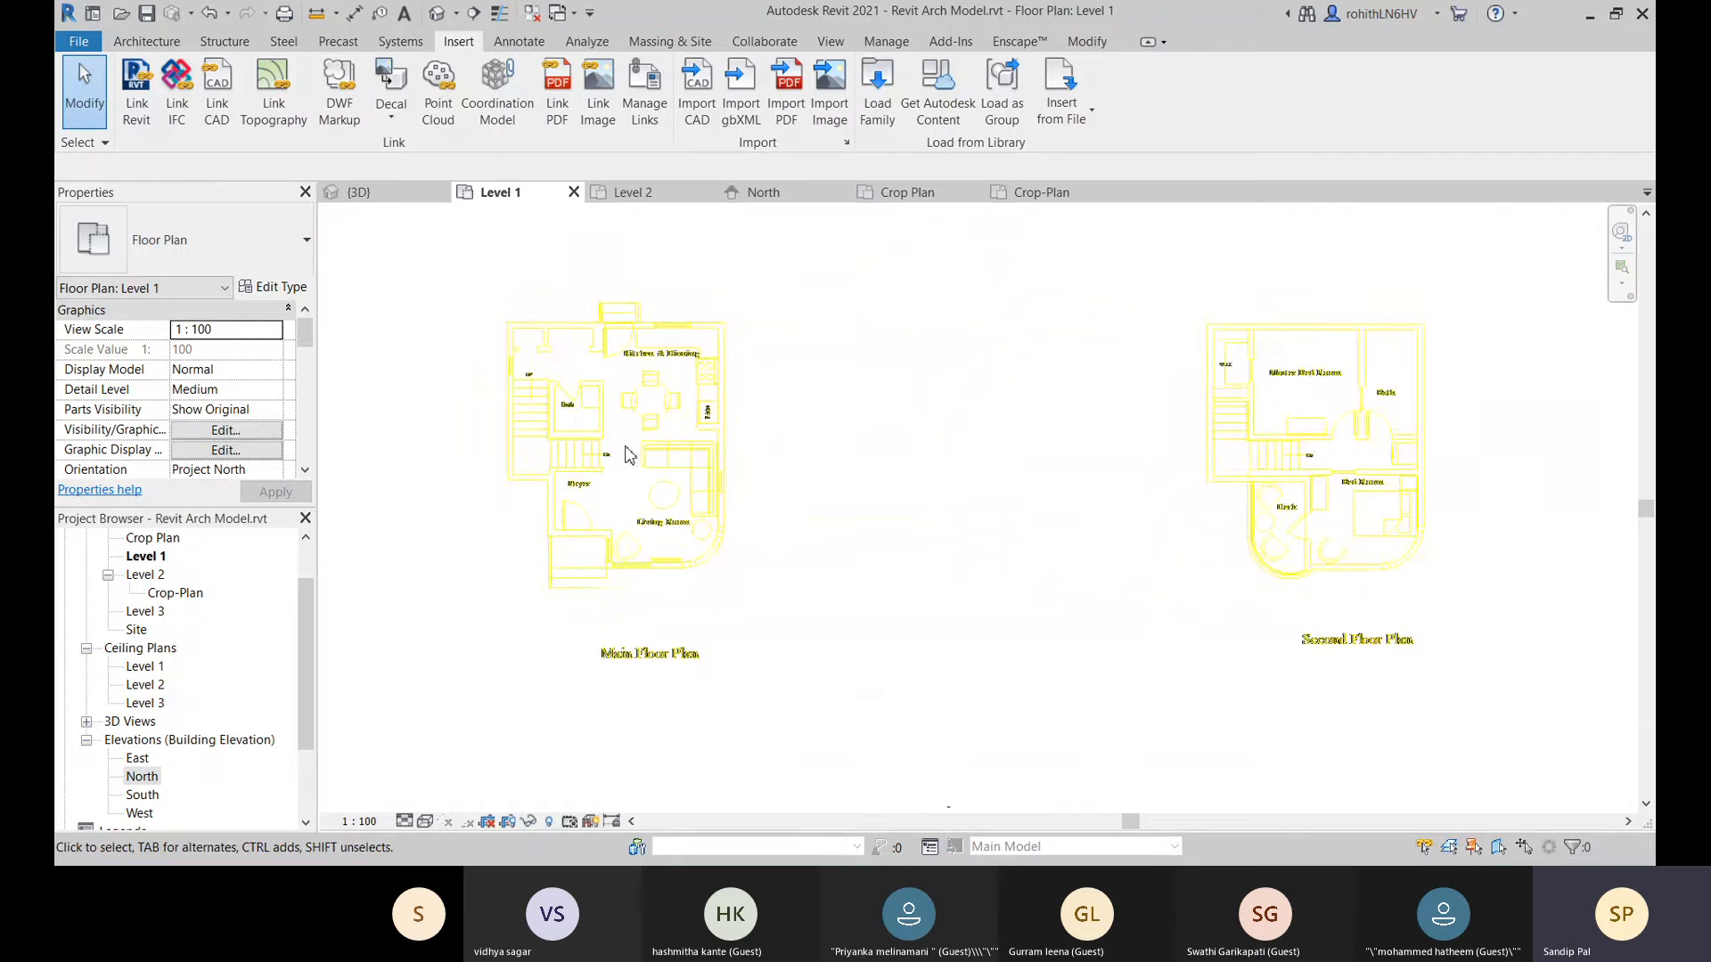
scroll(699, 461, down, 2)
click(644, 93)
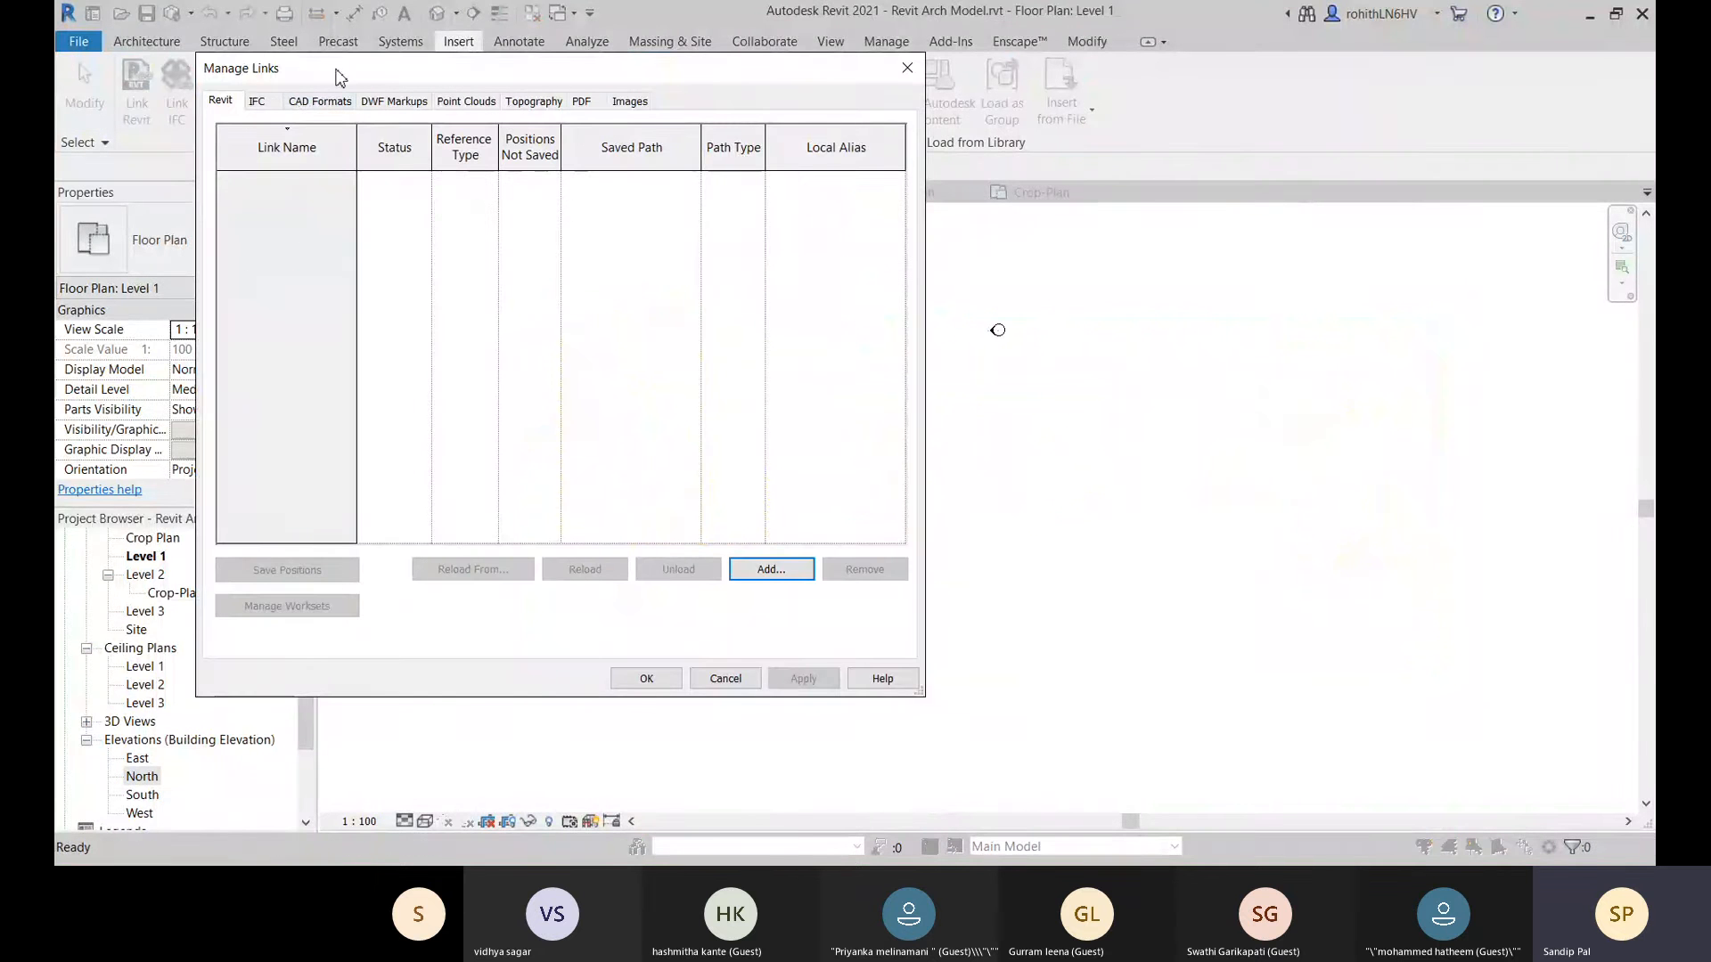
drag(326, 79, 241, 89)
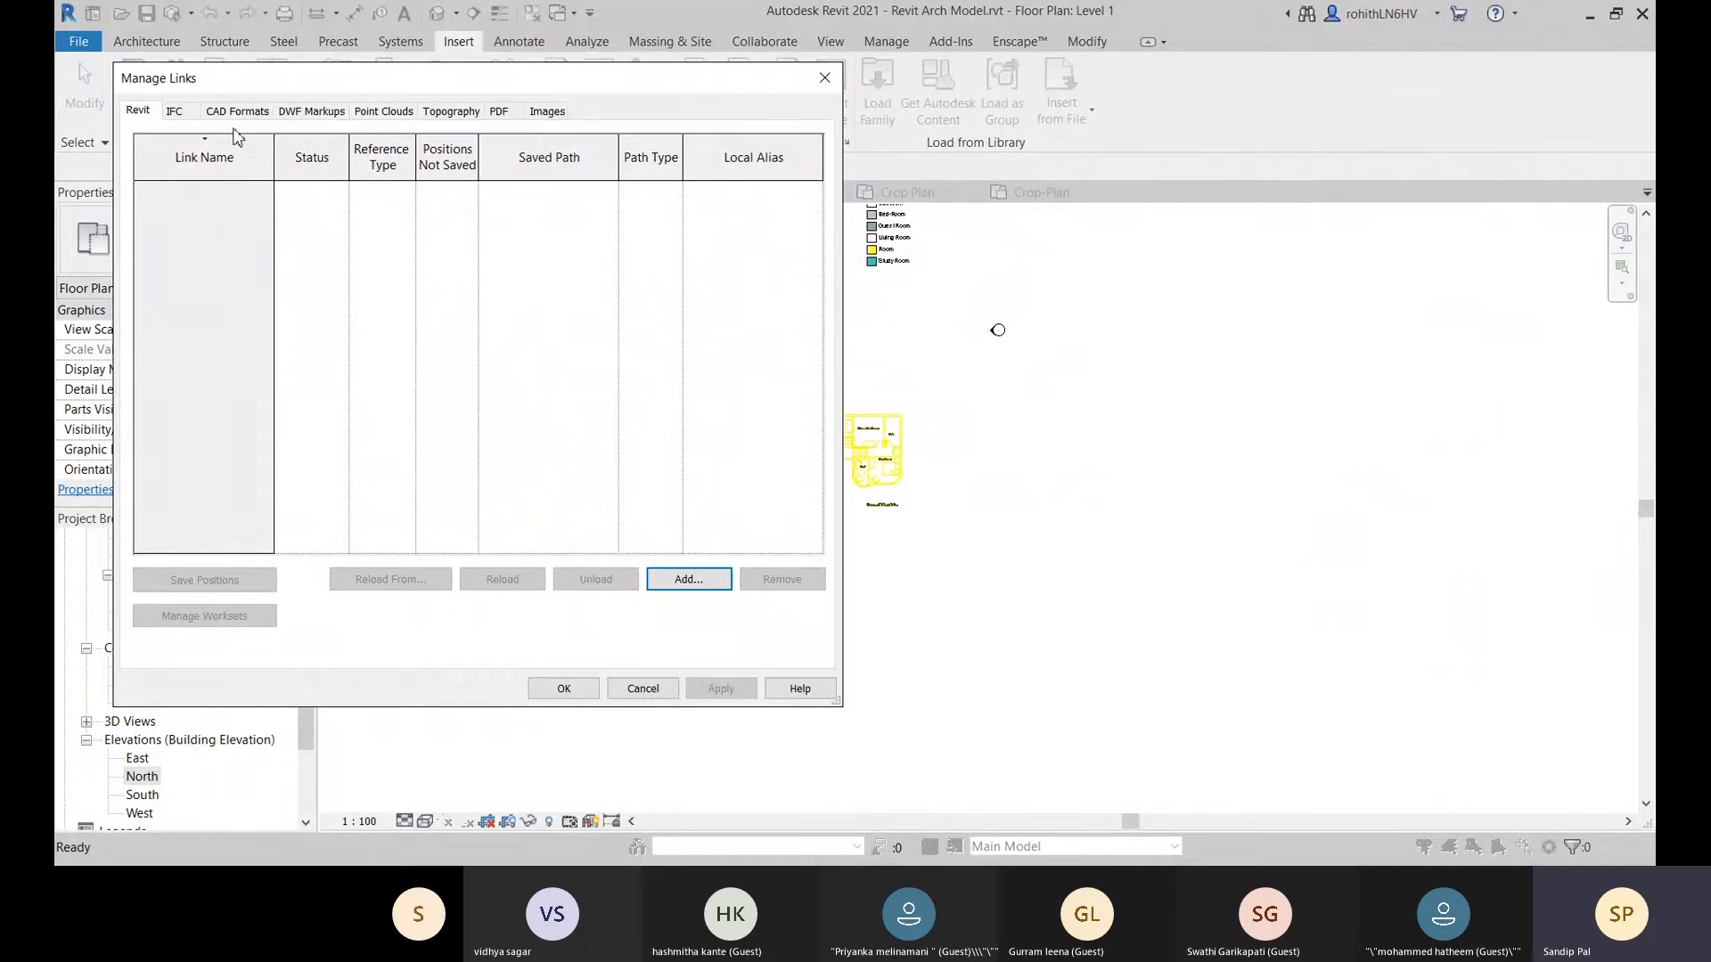
click(236, 111)
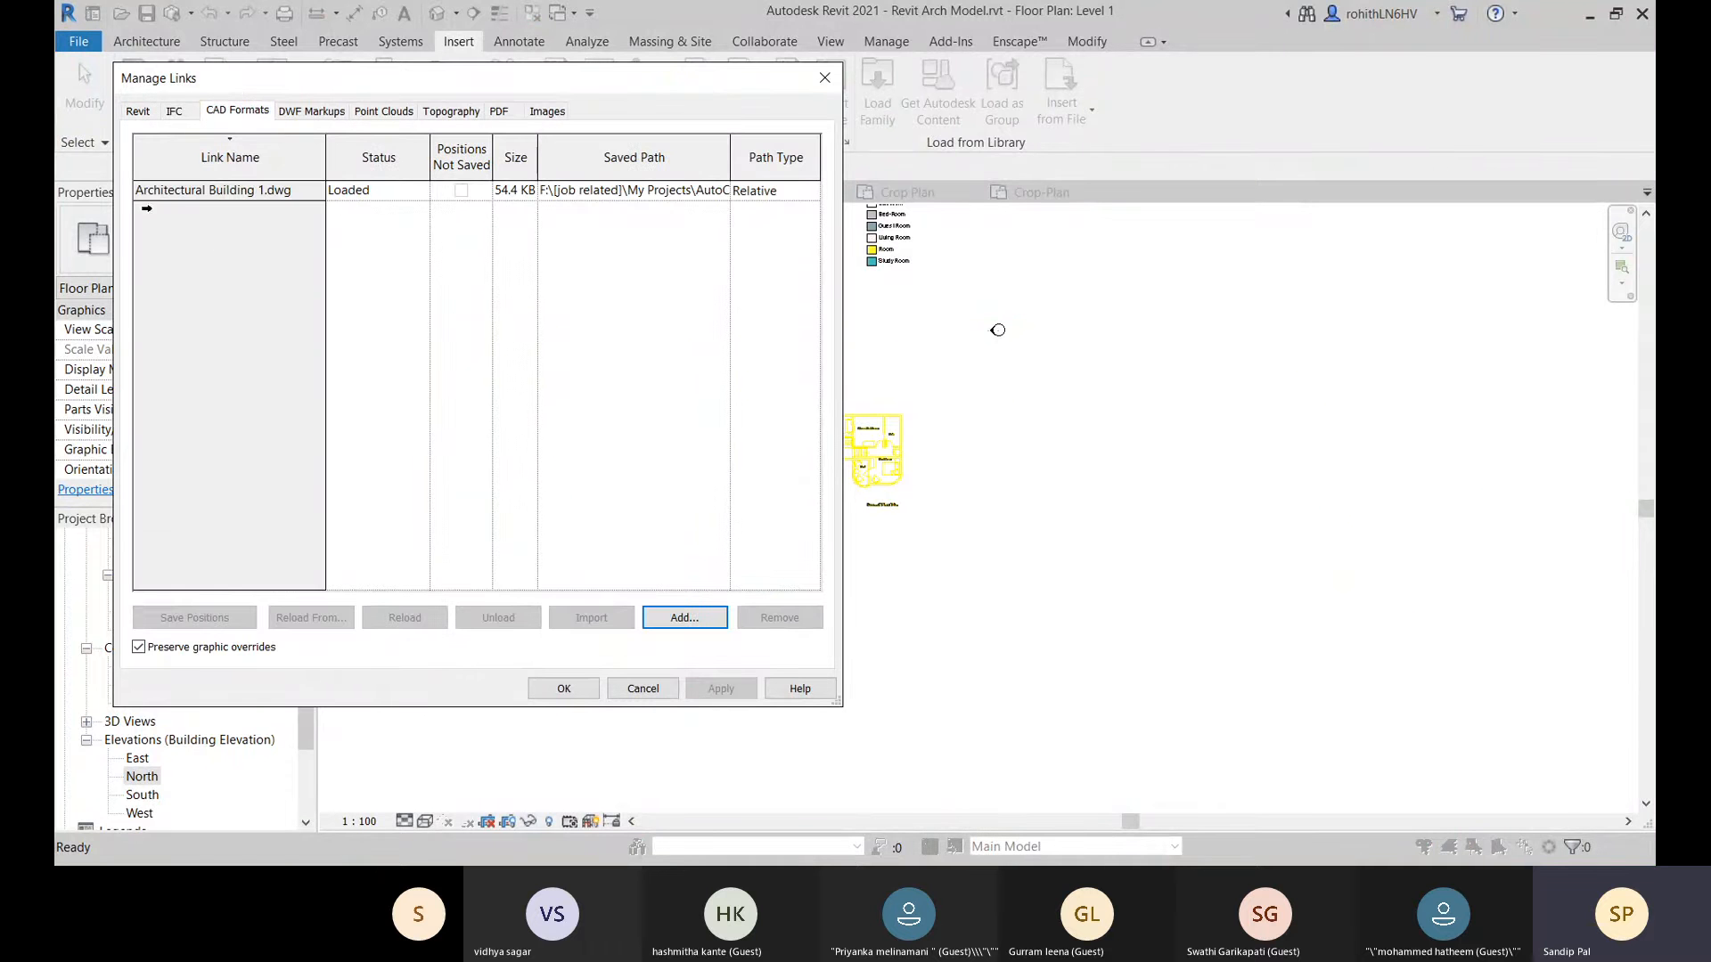
click(168, 191)
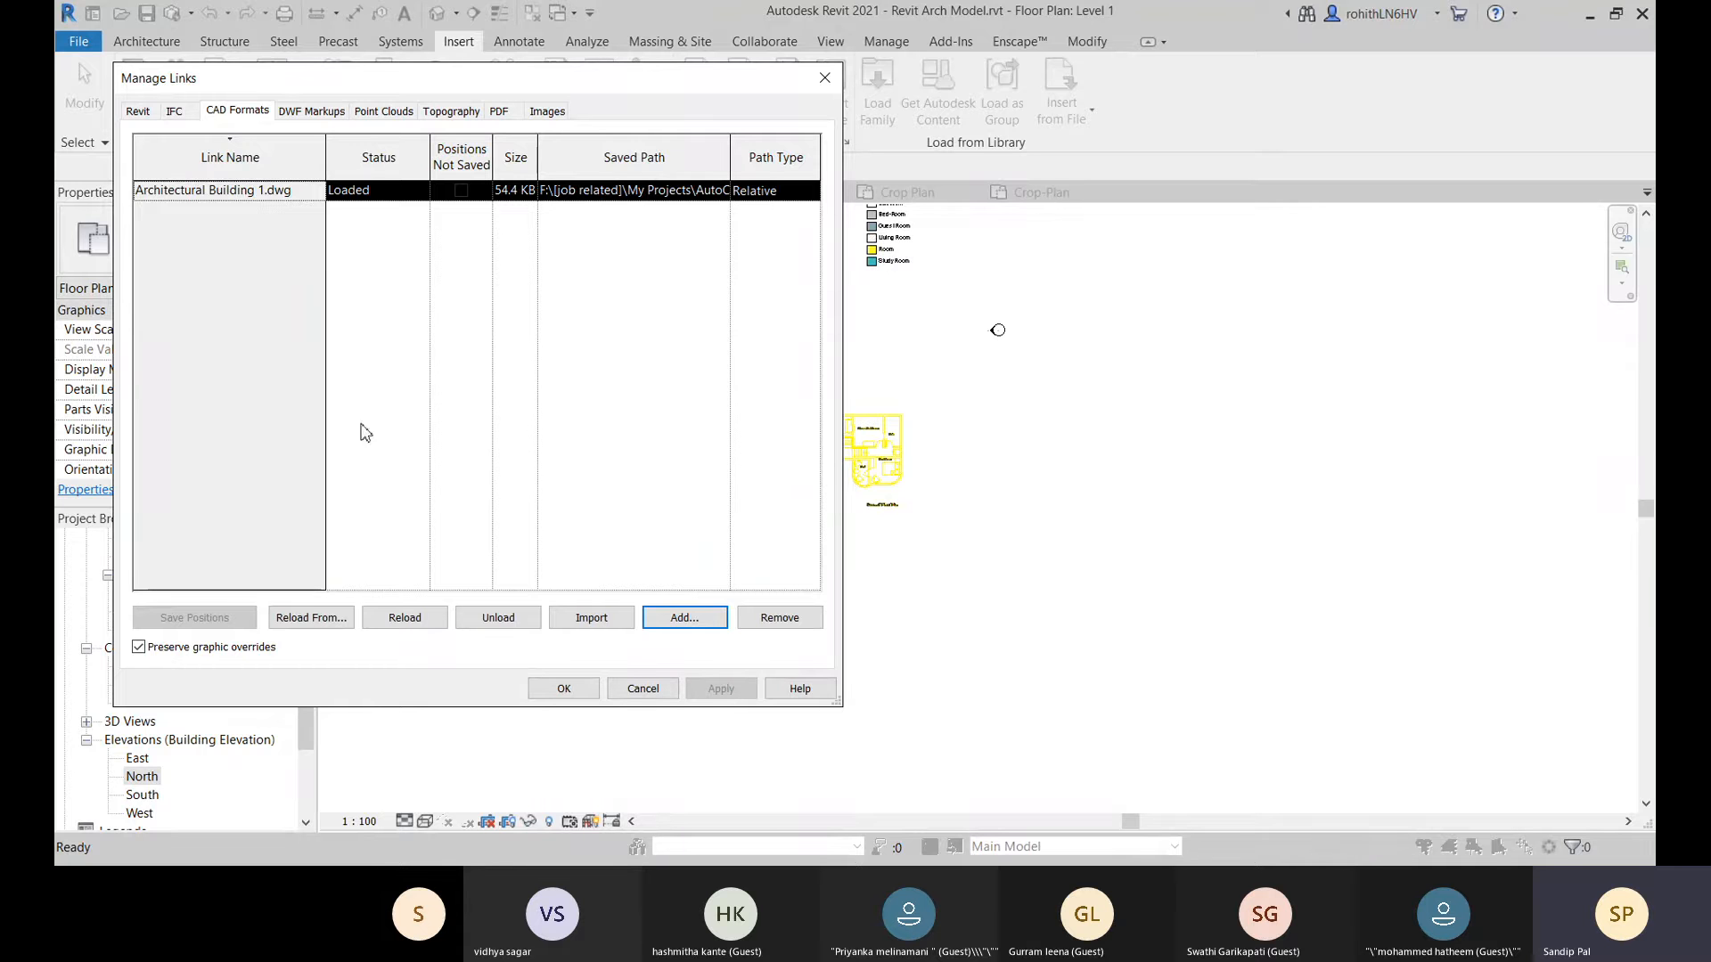
click(825, 78)
Pin the linked Architectural Building 1 drawing in place below the building.
click(858, 481)
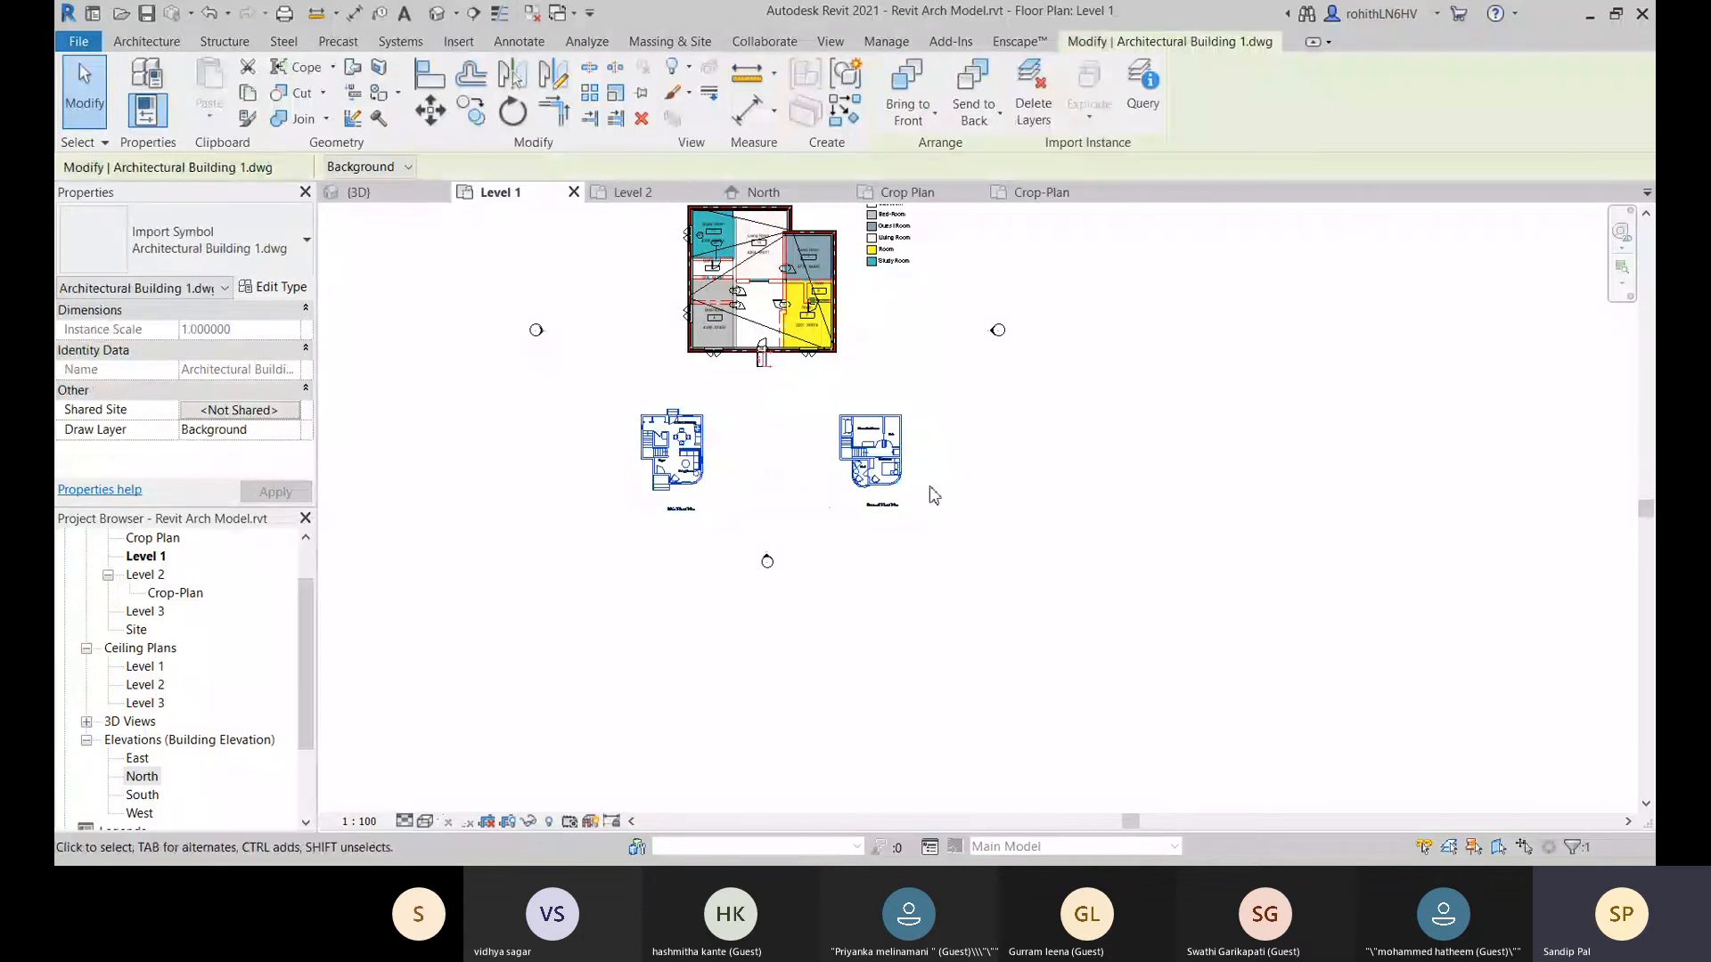
click(644, 93)
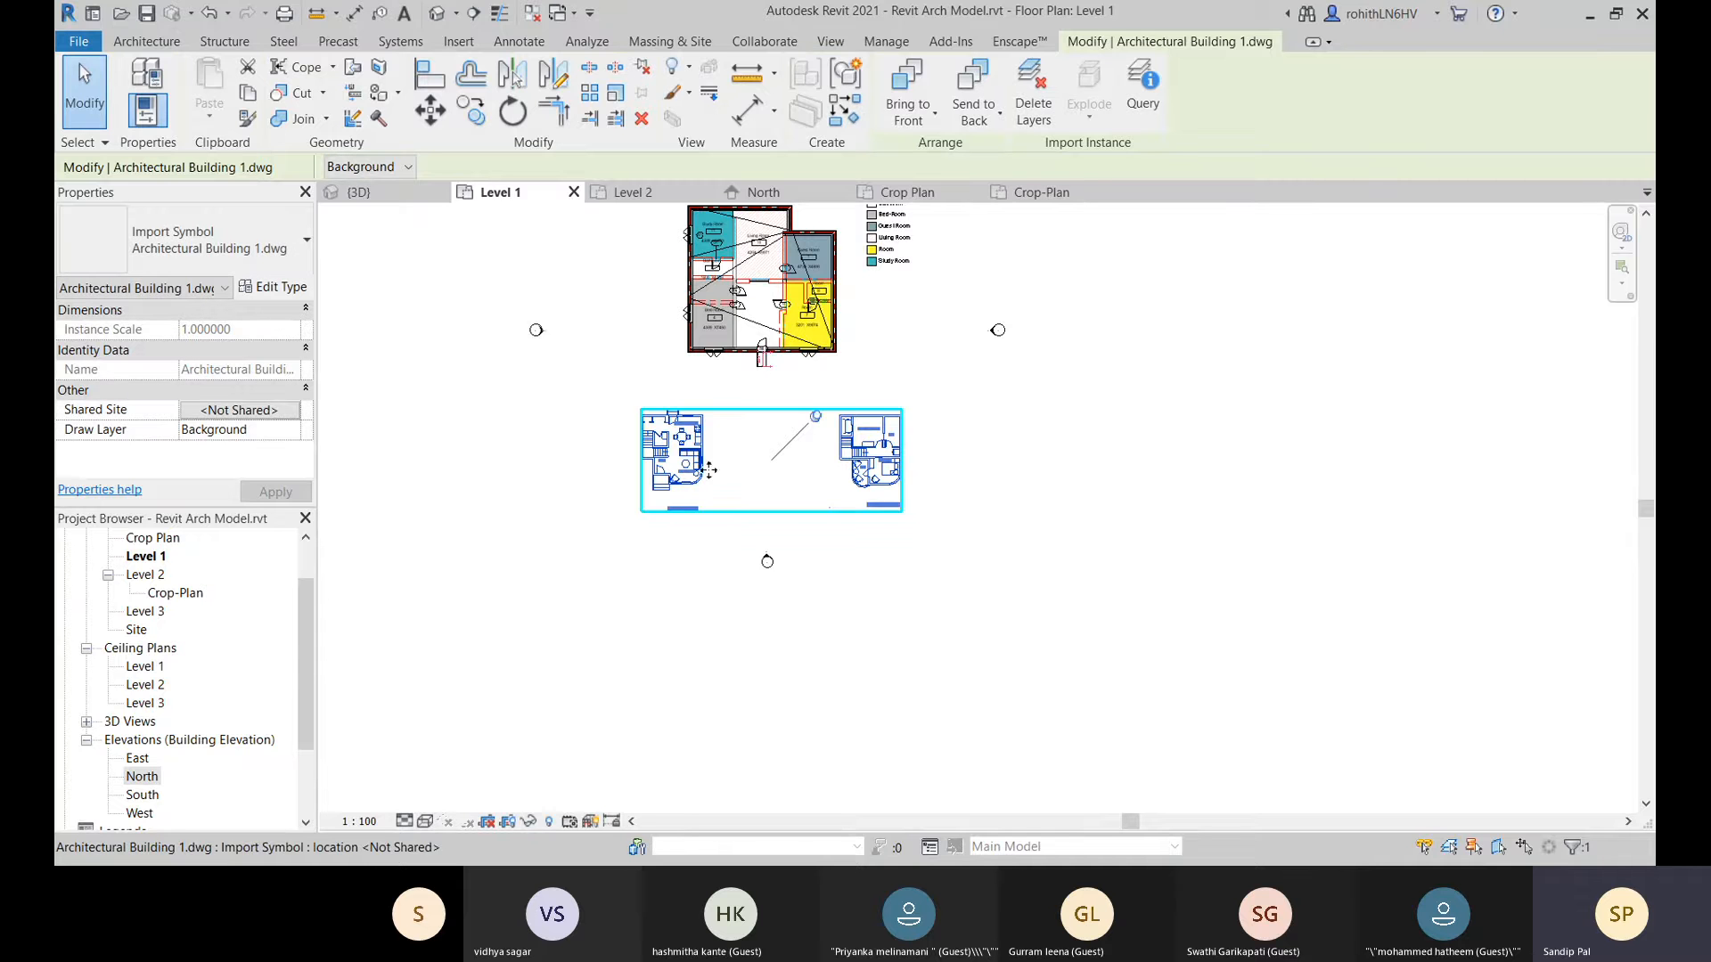
key(Escape)
middle_drag(784, 464, 872, 479)
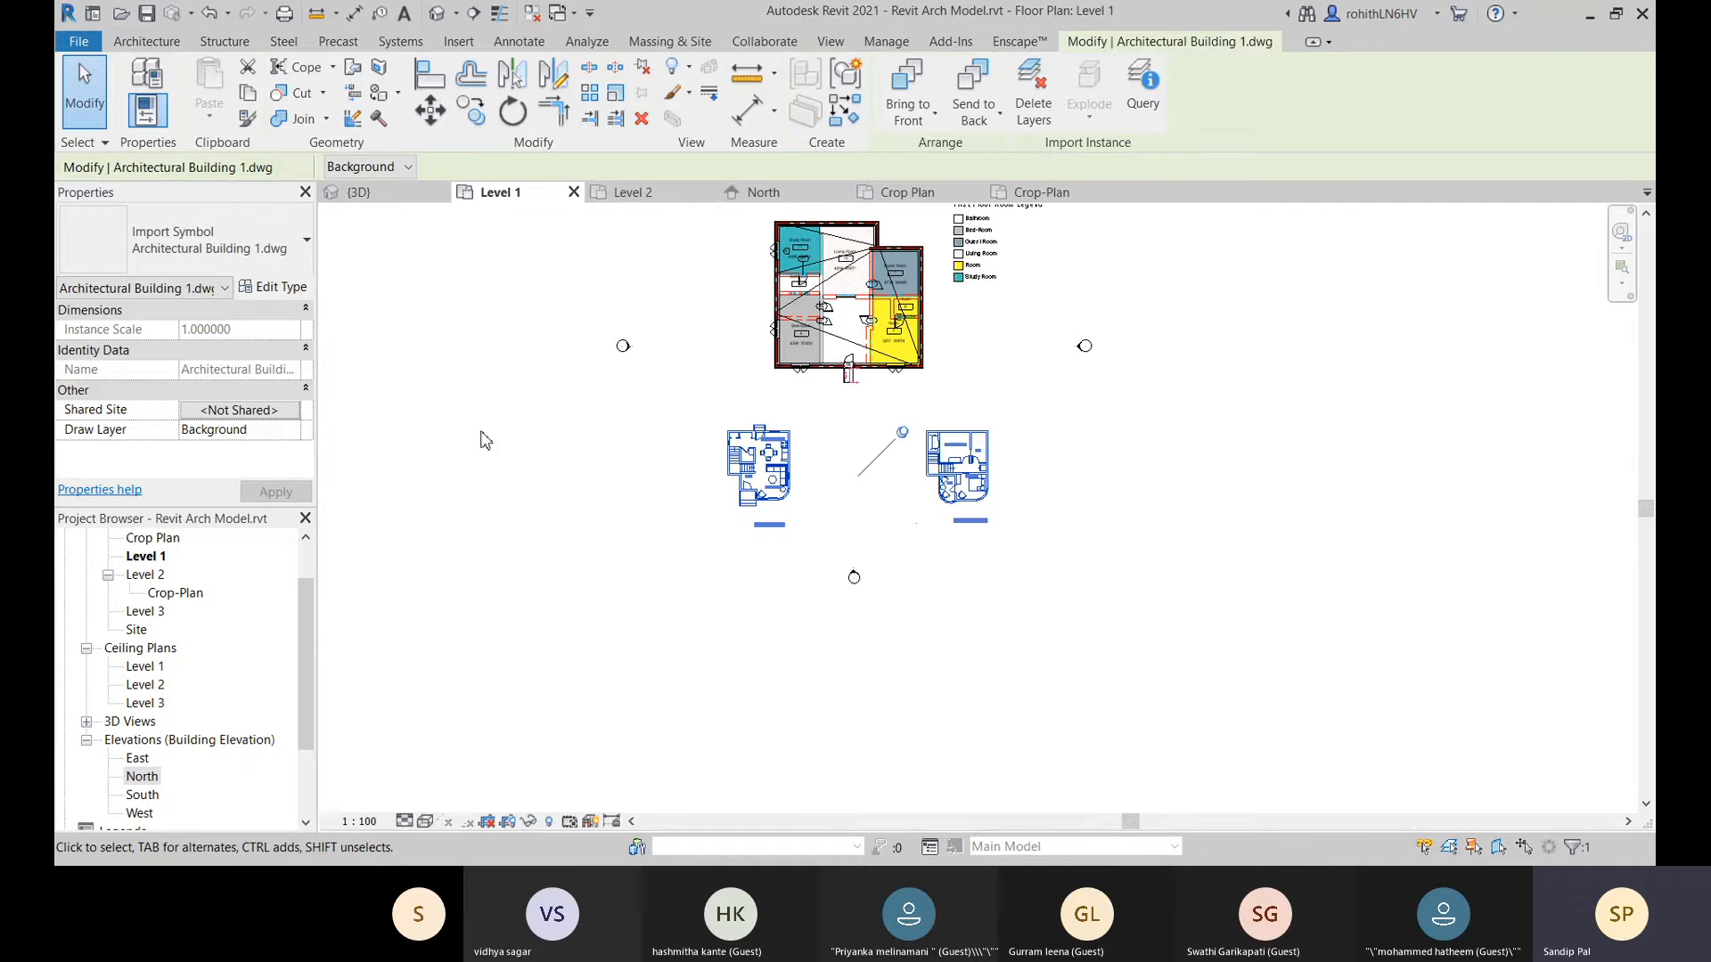
Unload the Architectural Building 1.dwg CAD link through Manage Links.
click(458, 43)
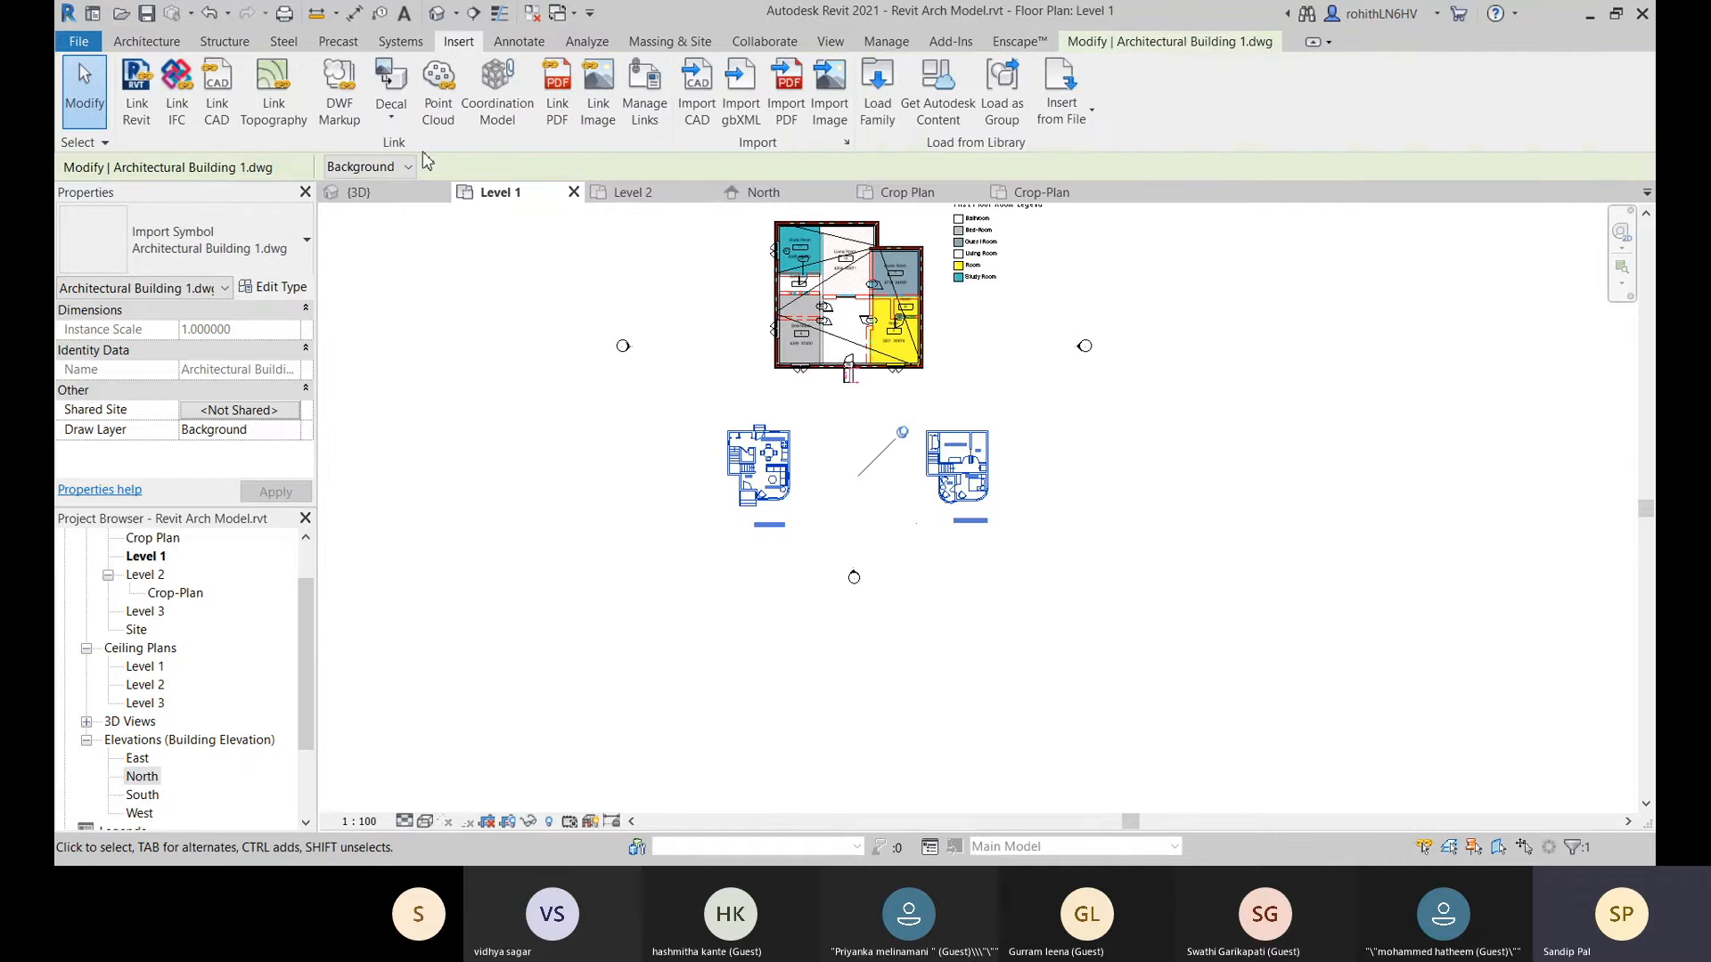
click(644, 96)
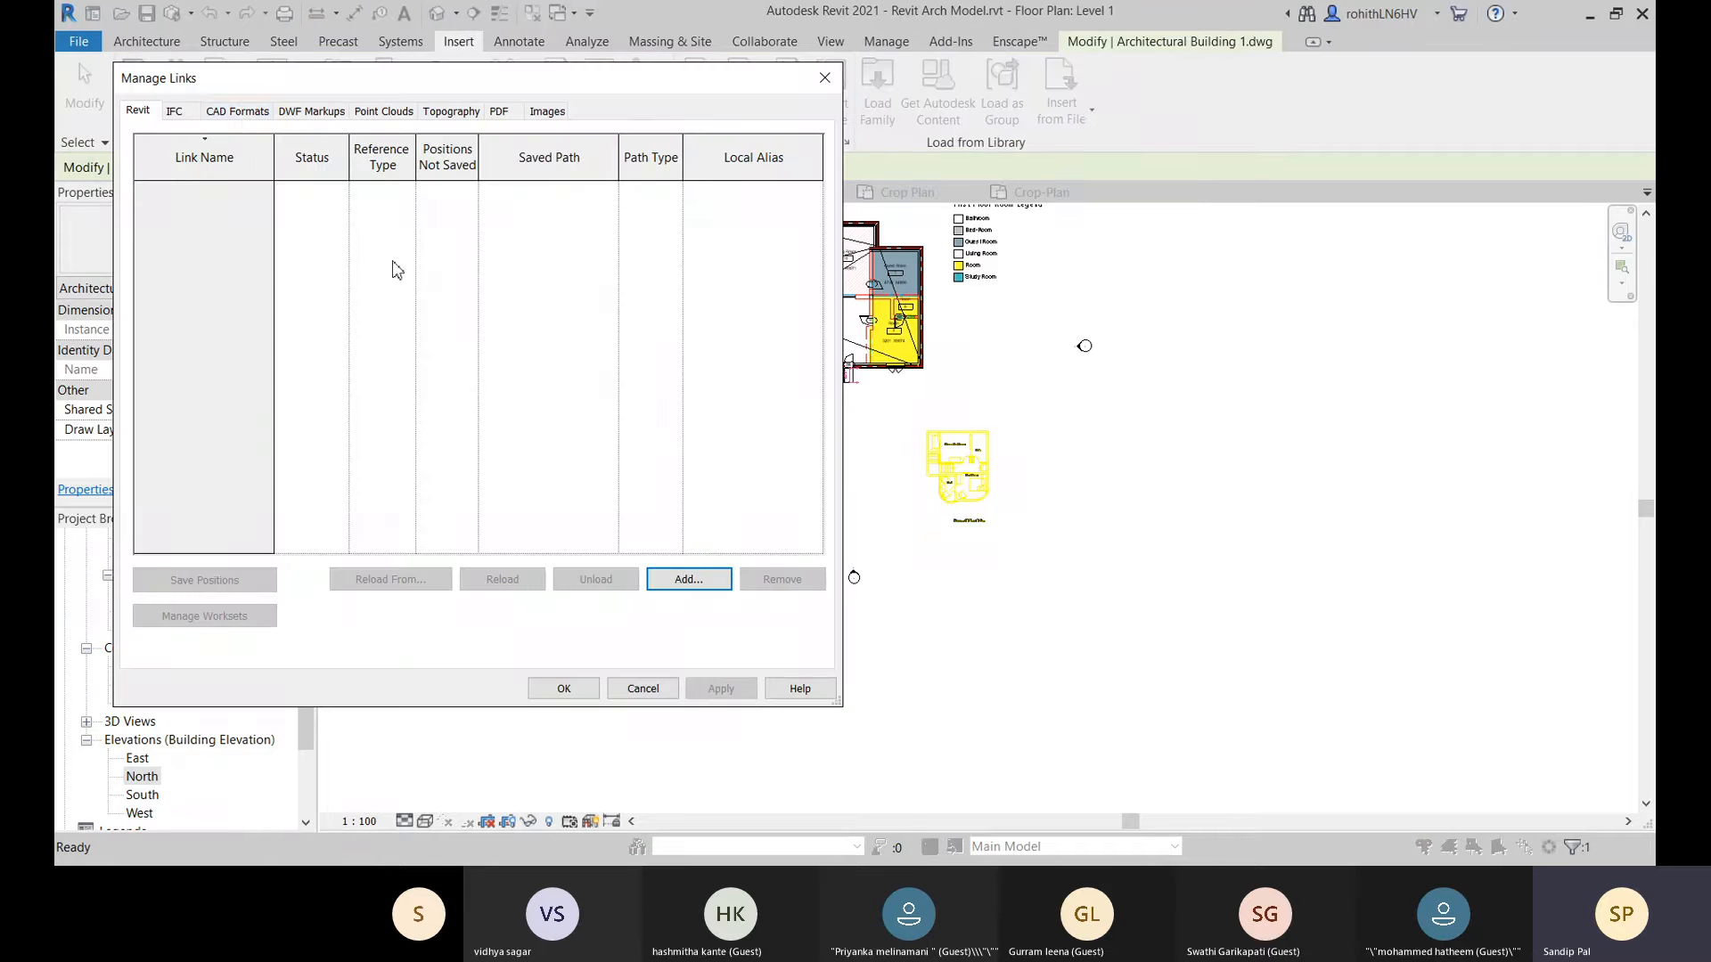
click(238, 112)
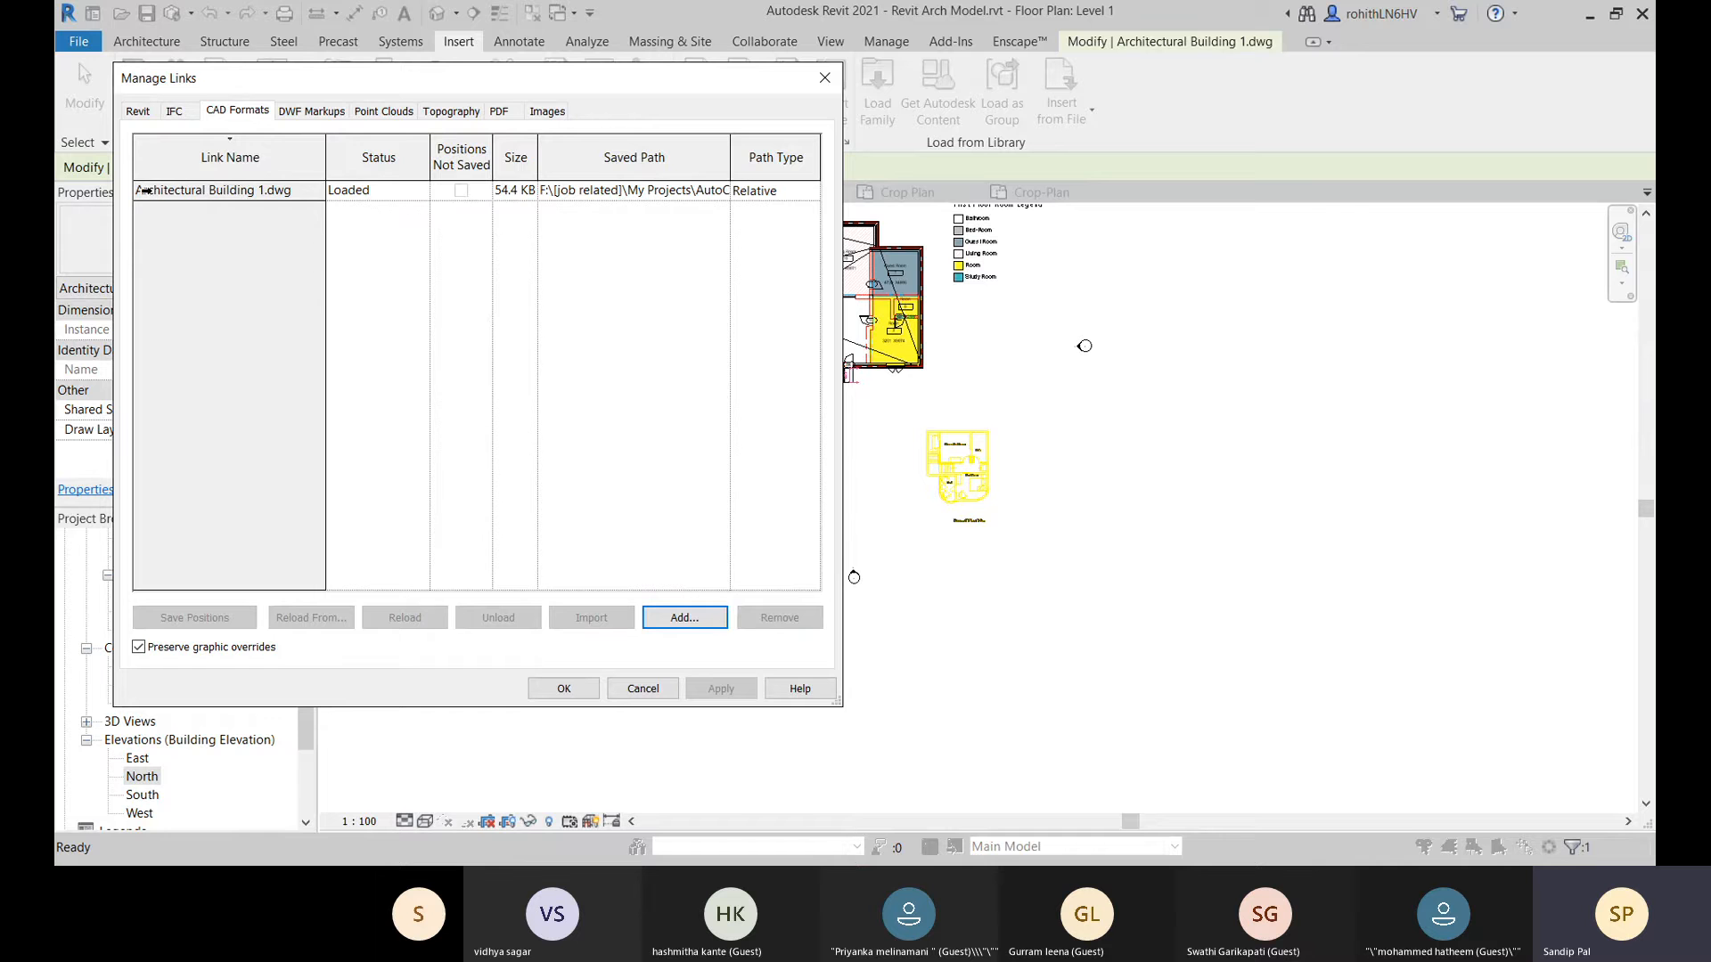
click(229, 192)
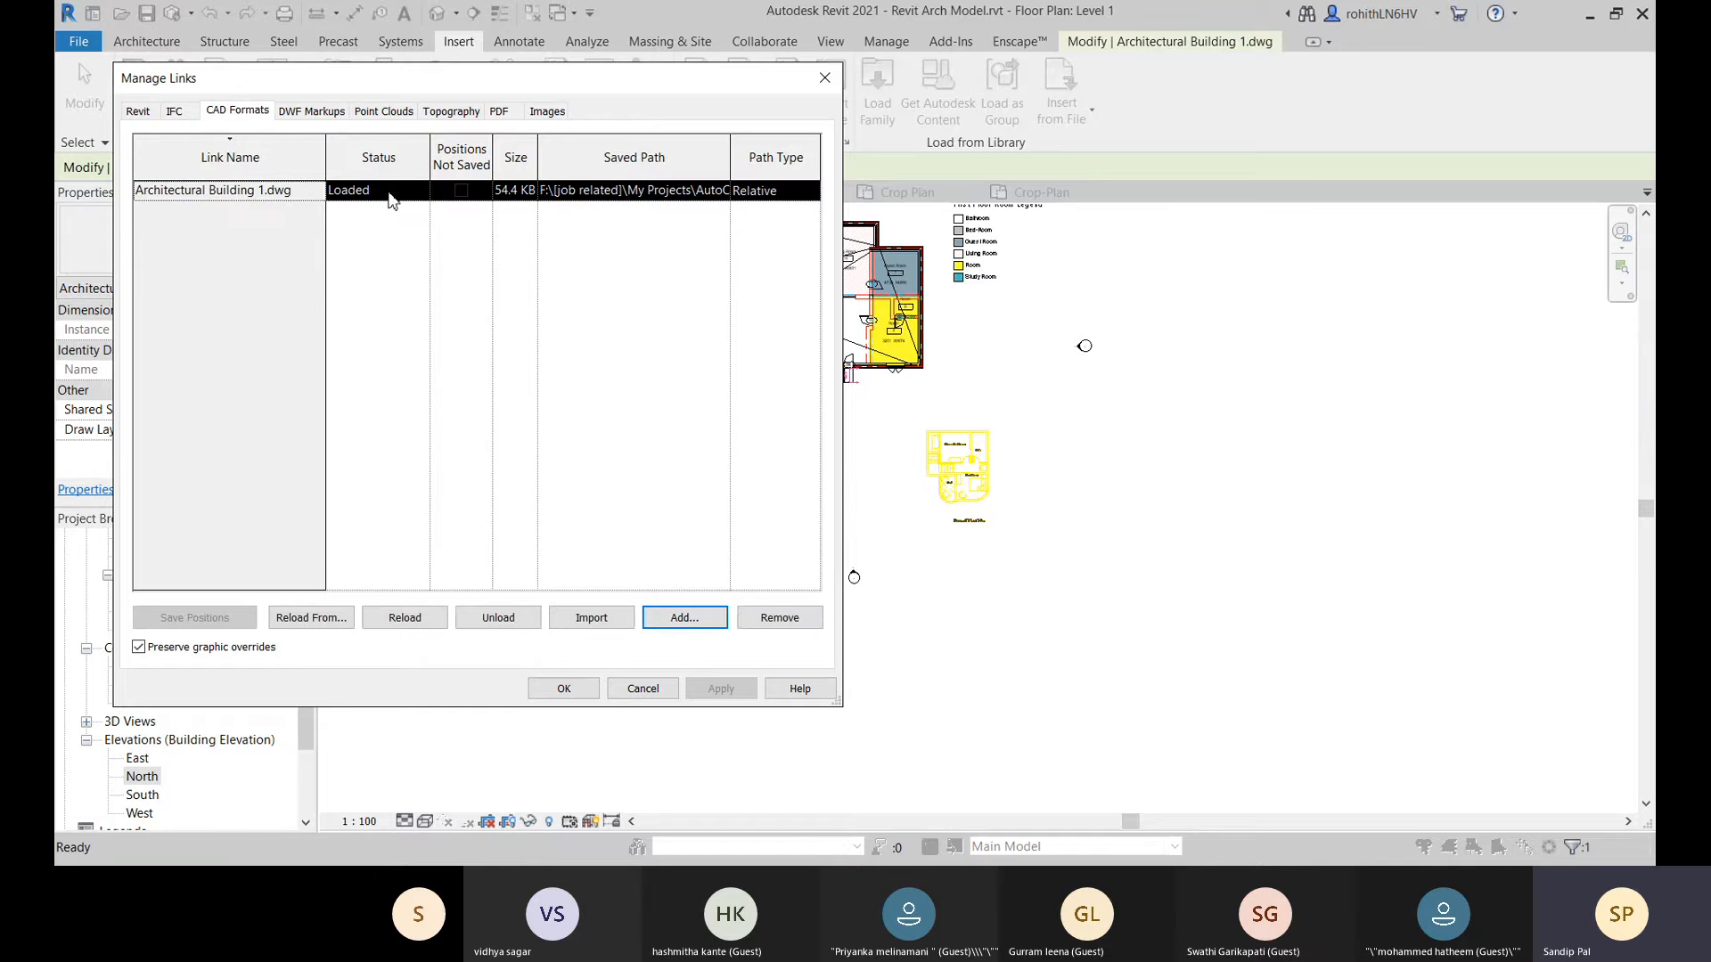
click(419, 206)
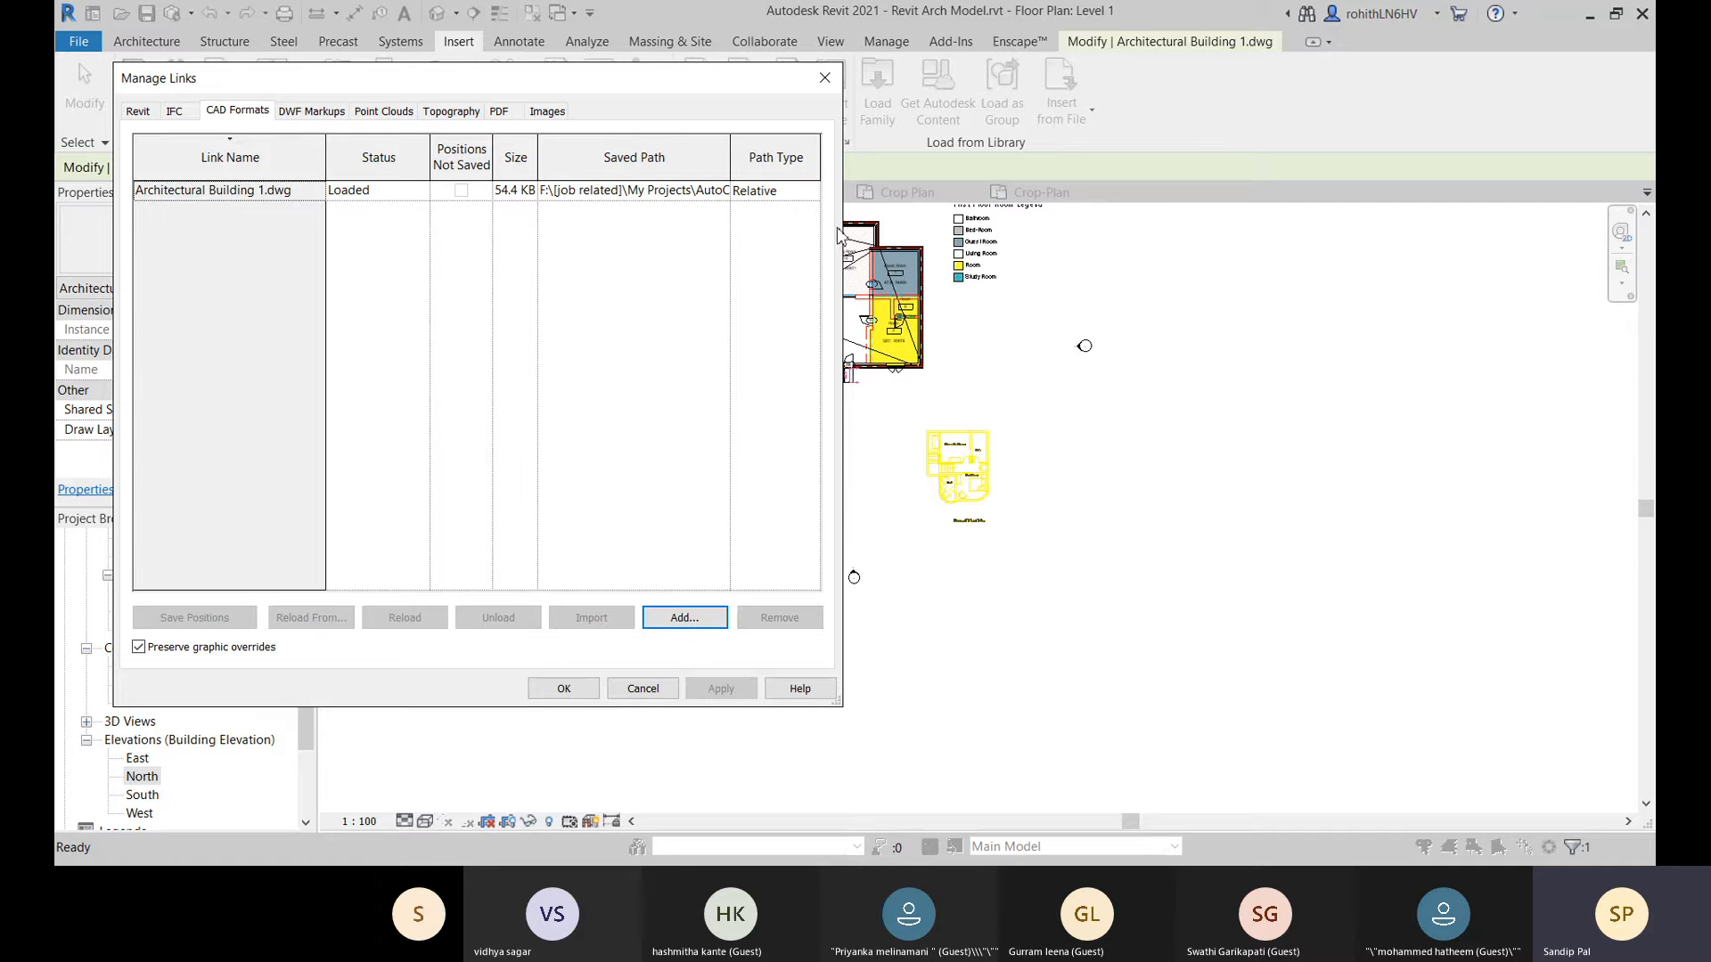
click(684, 622)
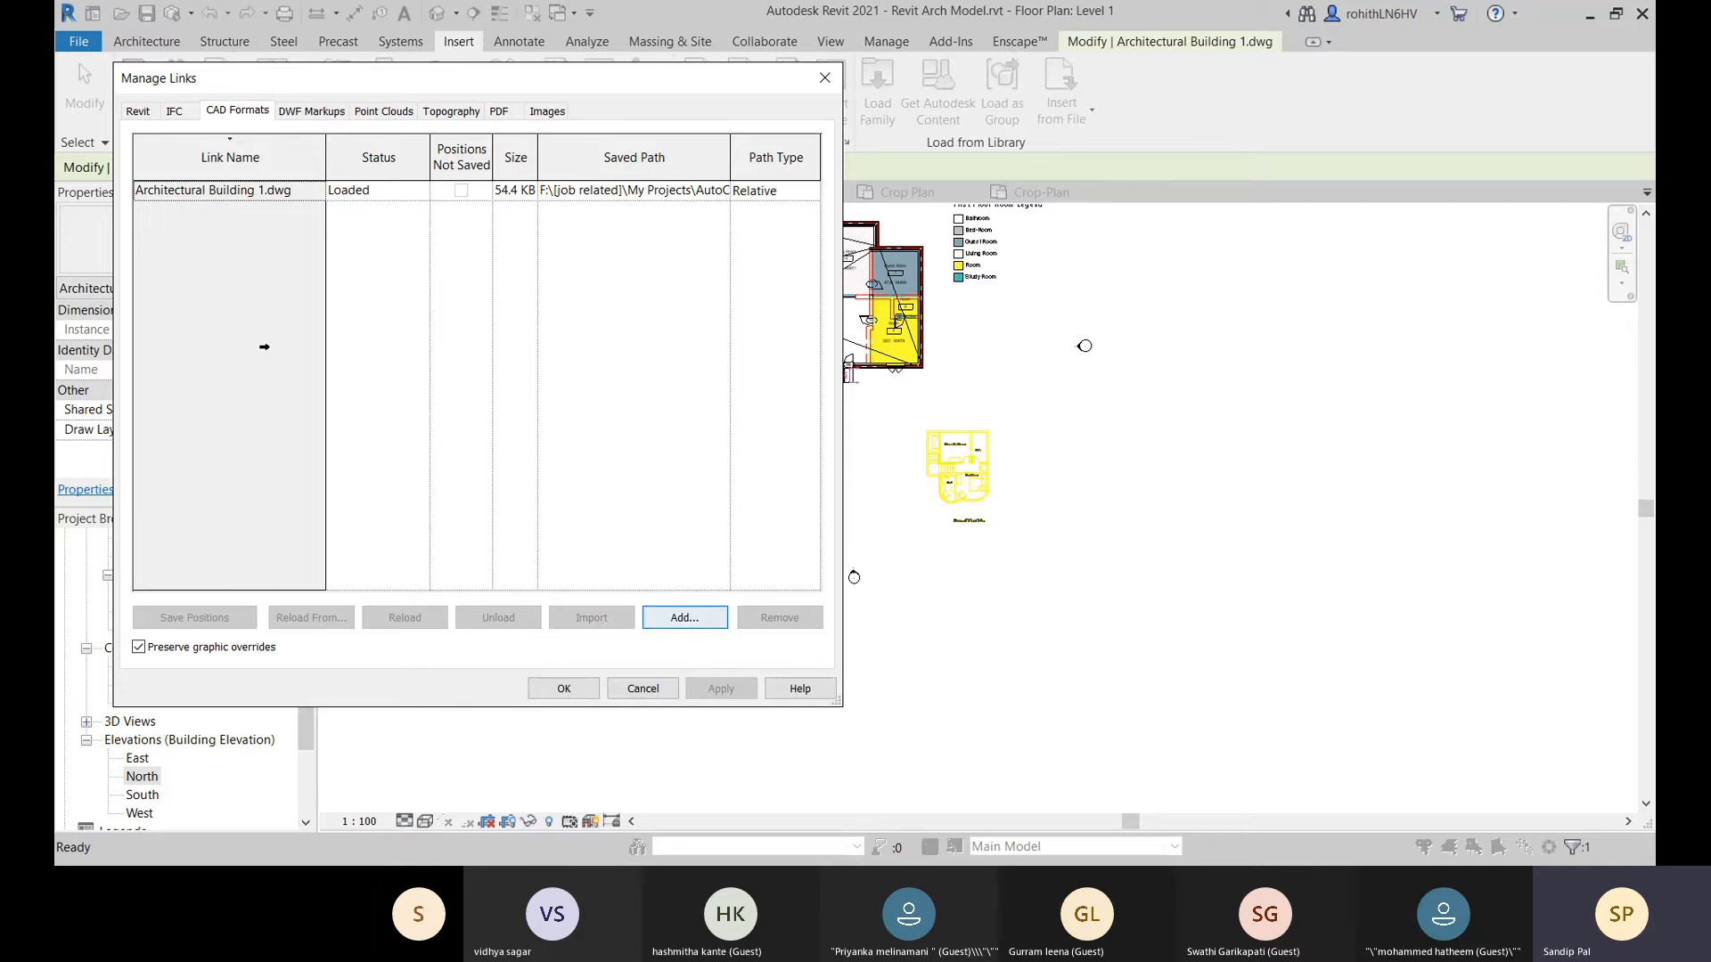
click(228, 198)
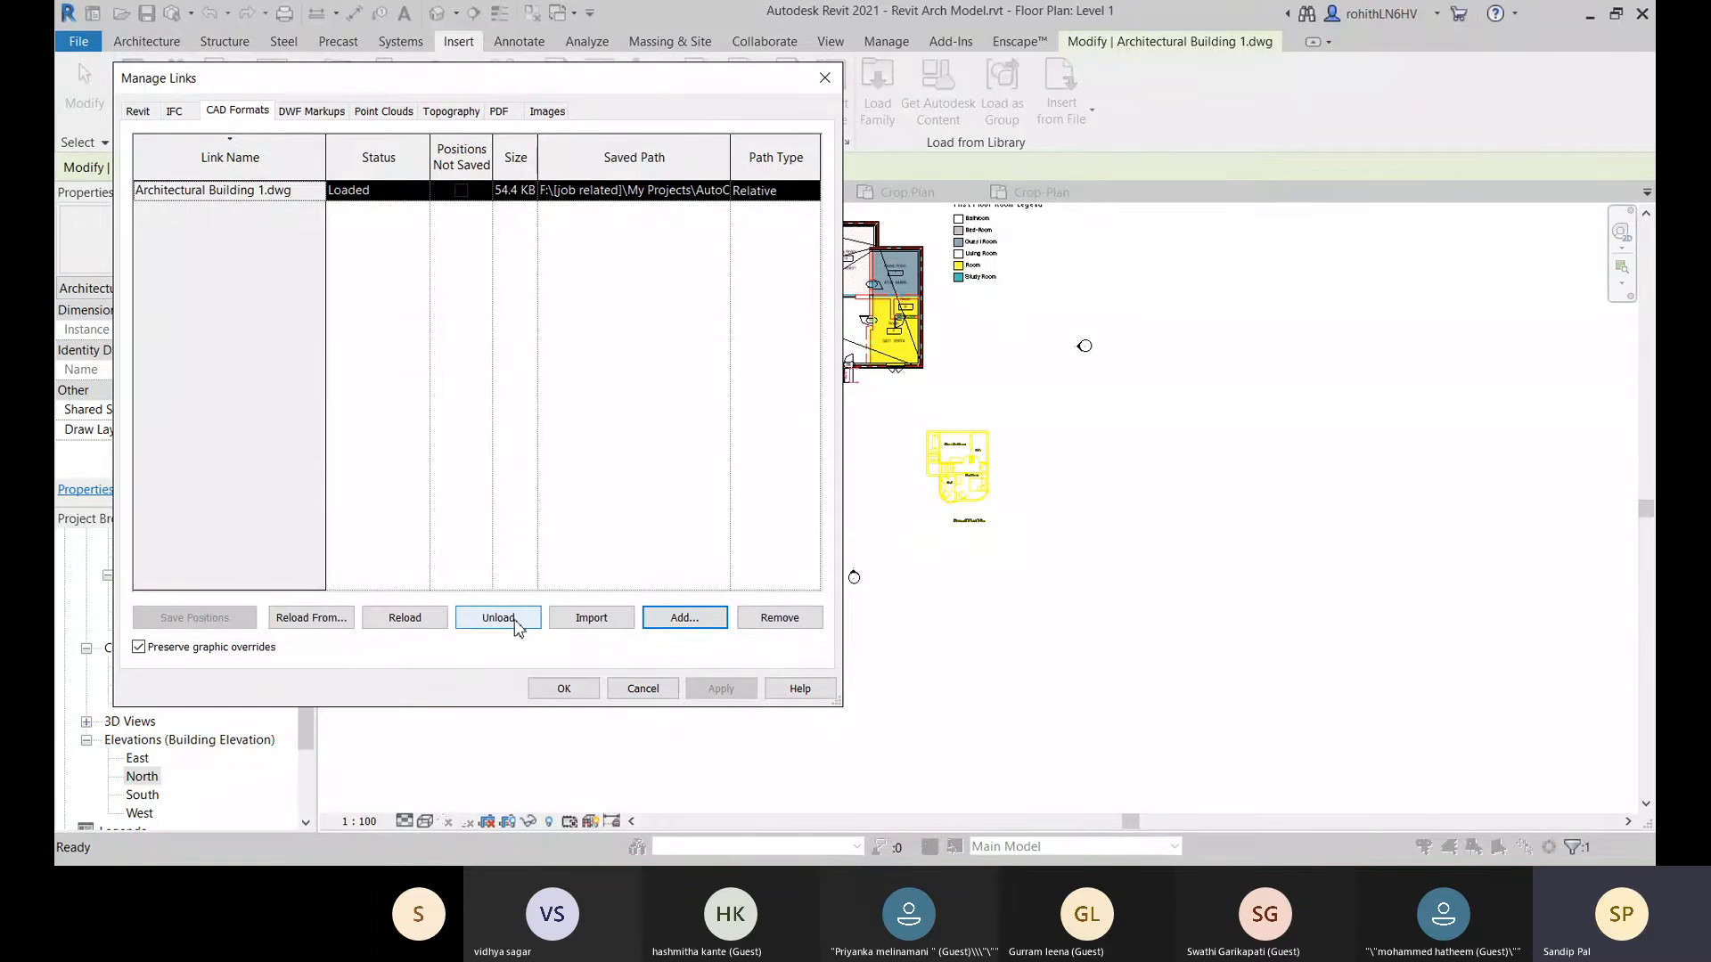
click(515, 623)
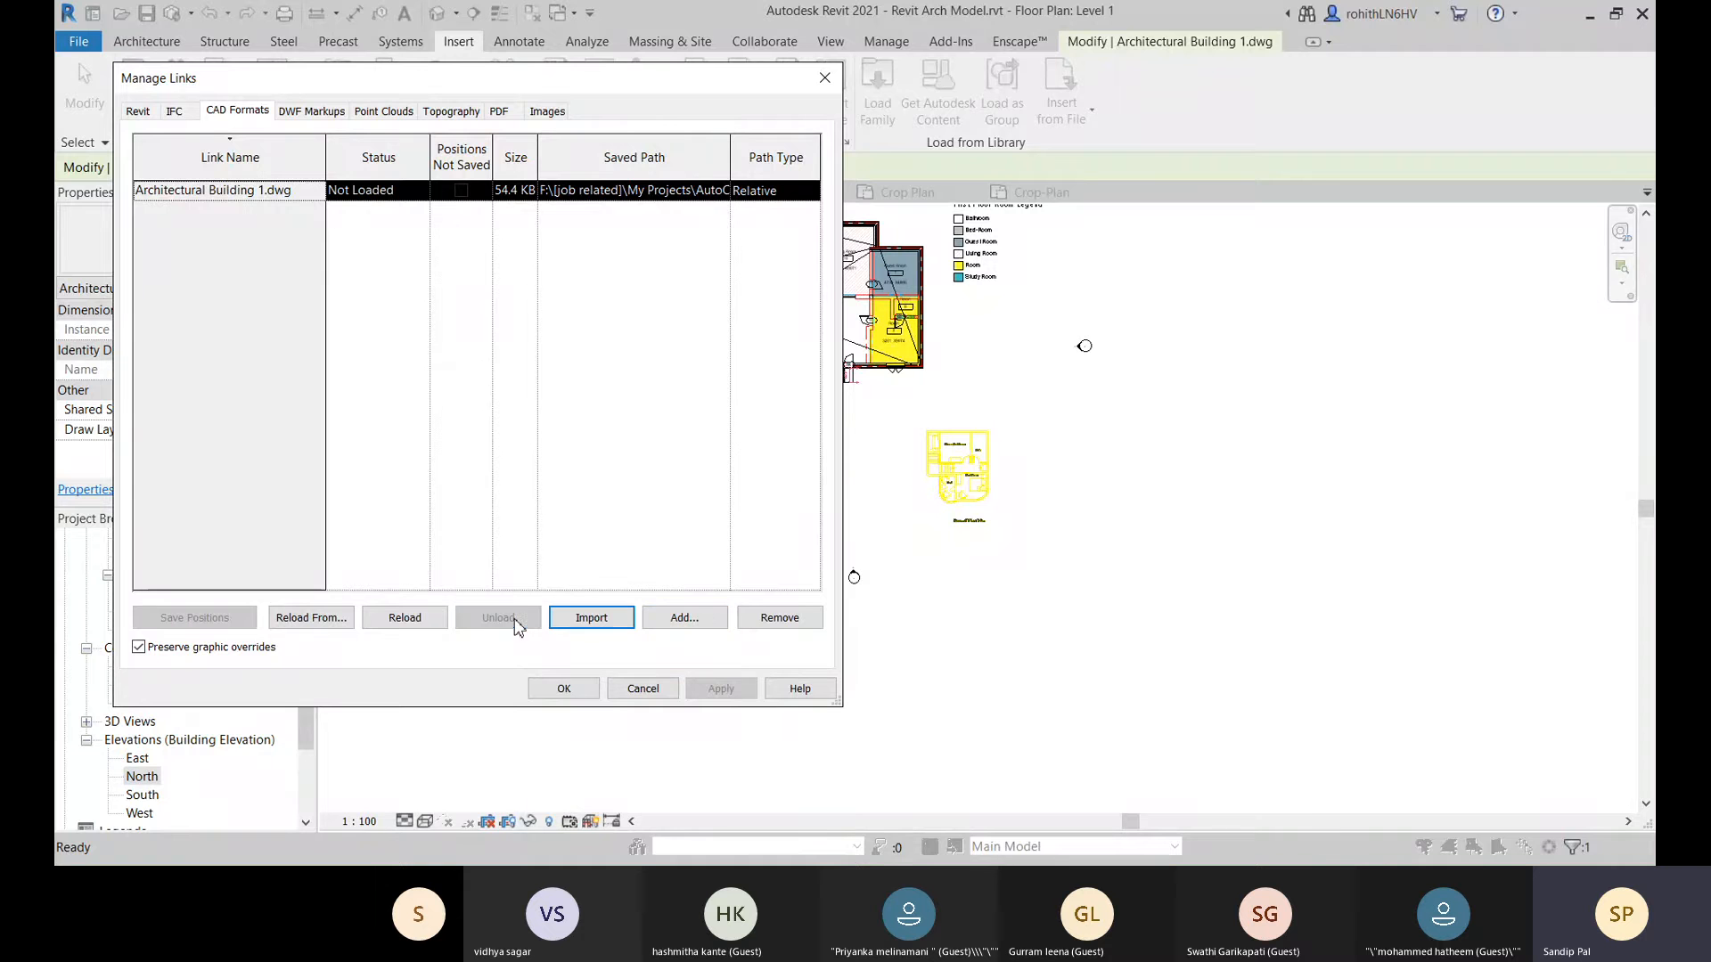
click(567, 690)
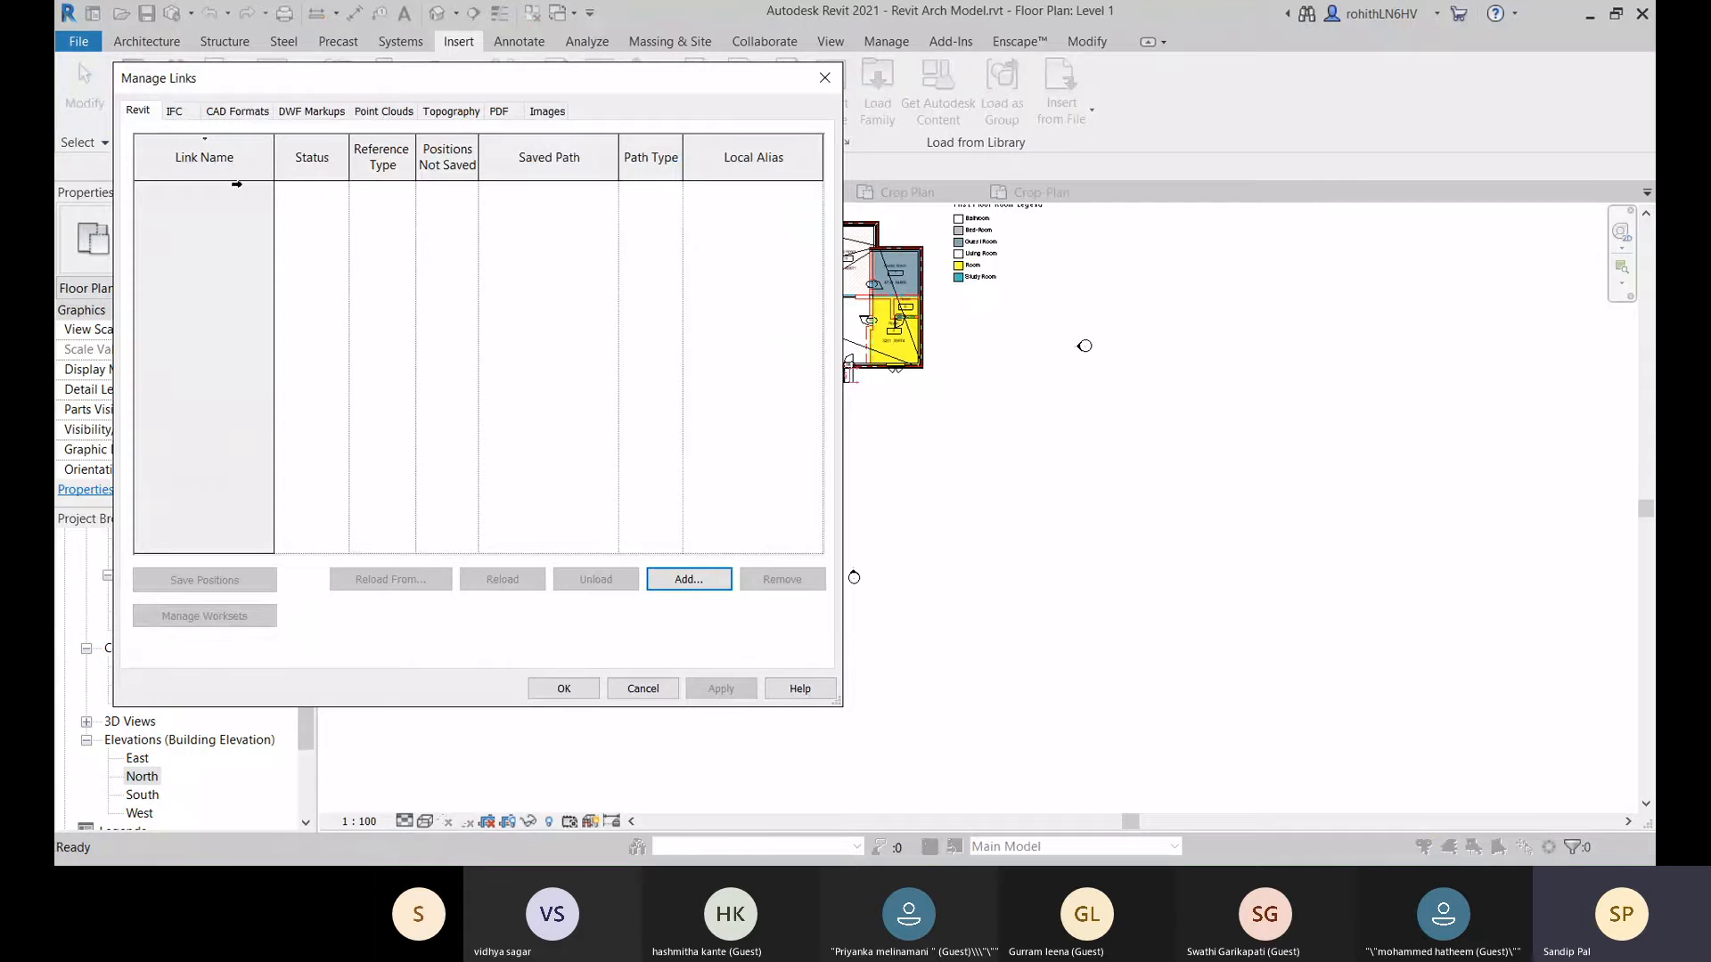
Reload the Architectural Building 1.dwg CAD link through Manage Links and accept the changes.
click(219, 112)
click(201, 198)
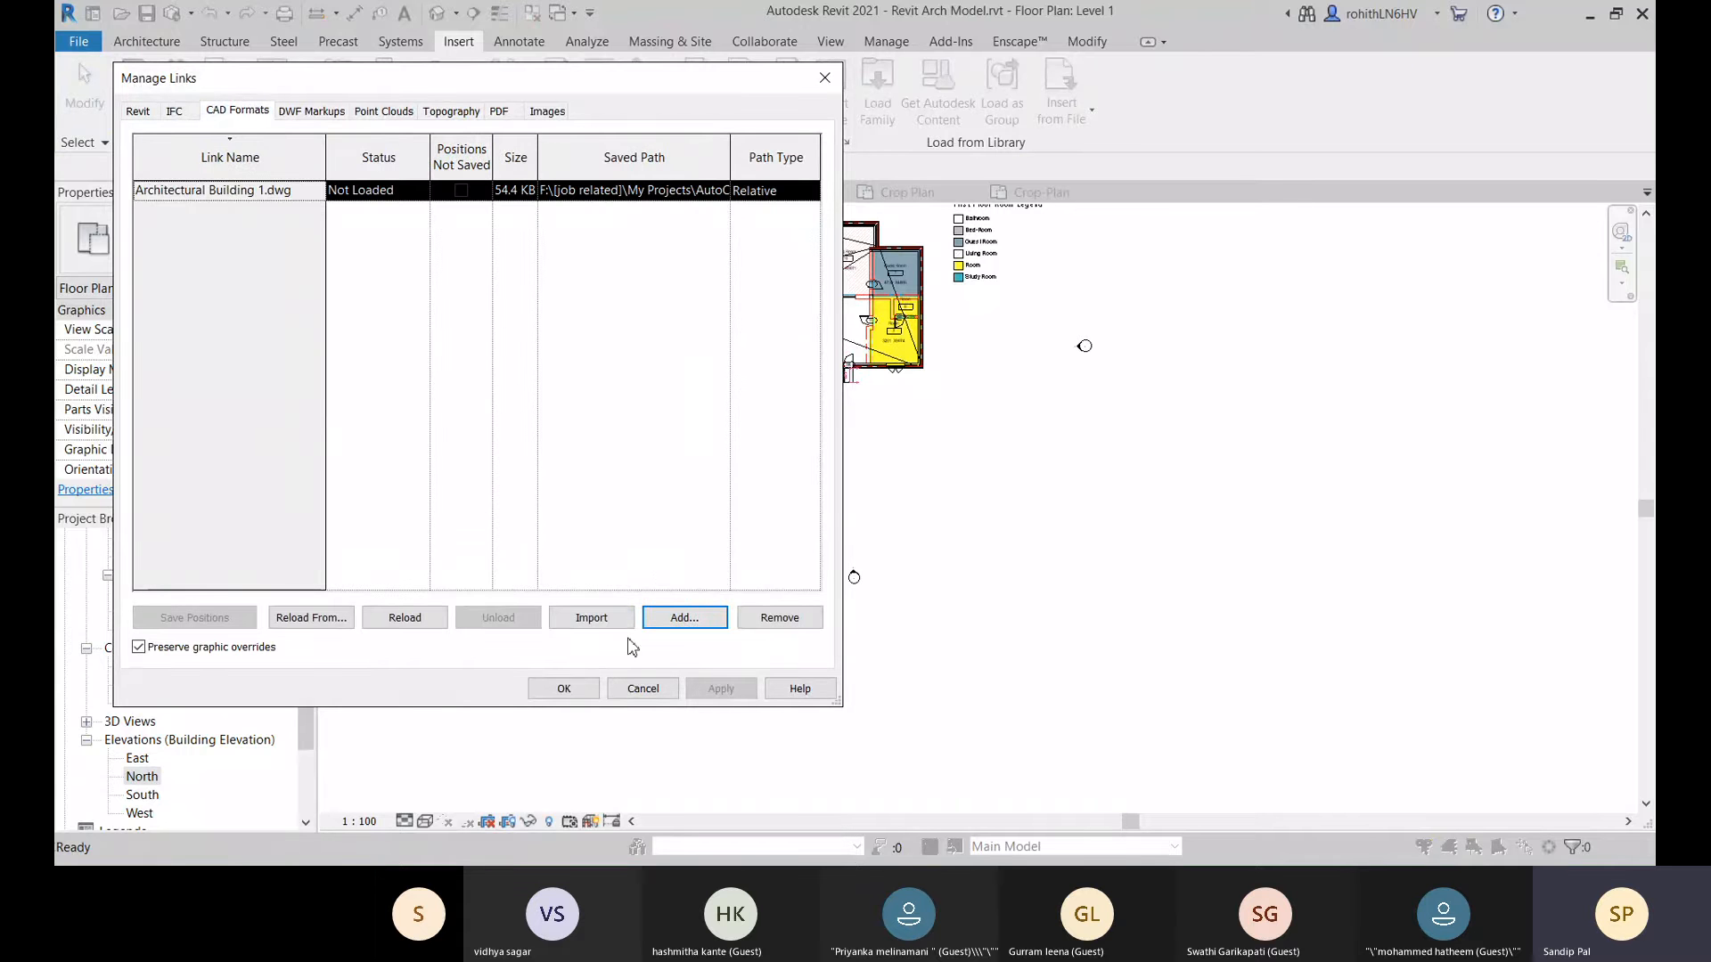
click(421, 622)
click(402, 534)
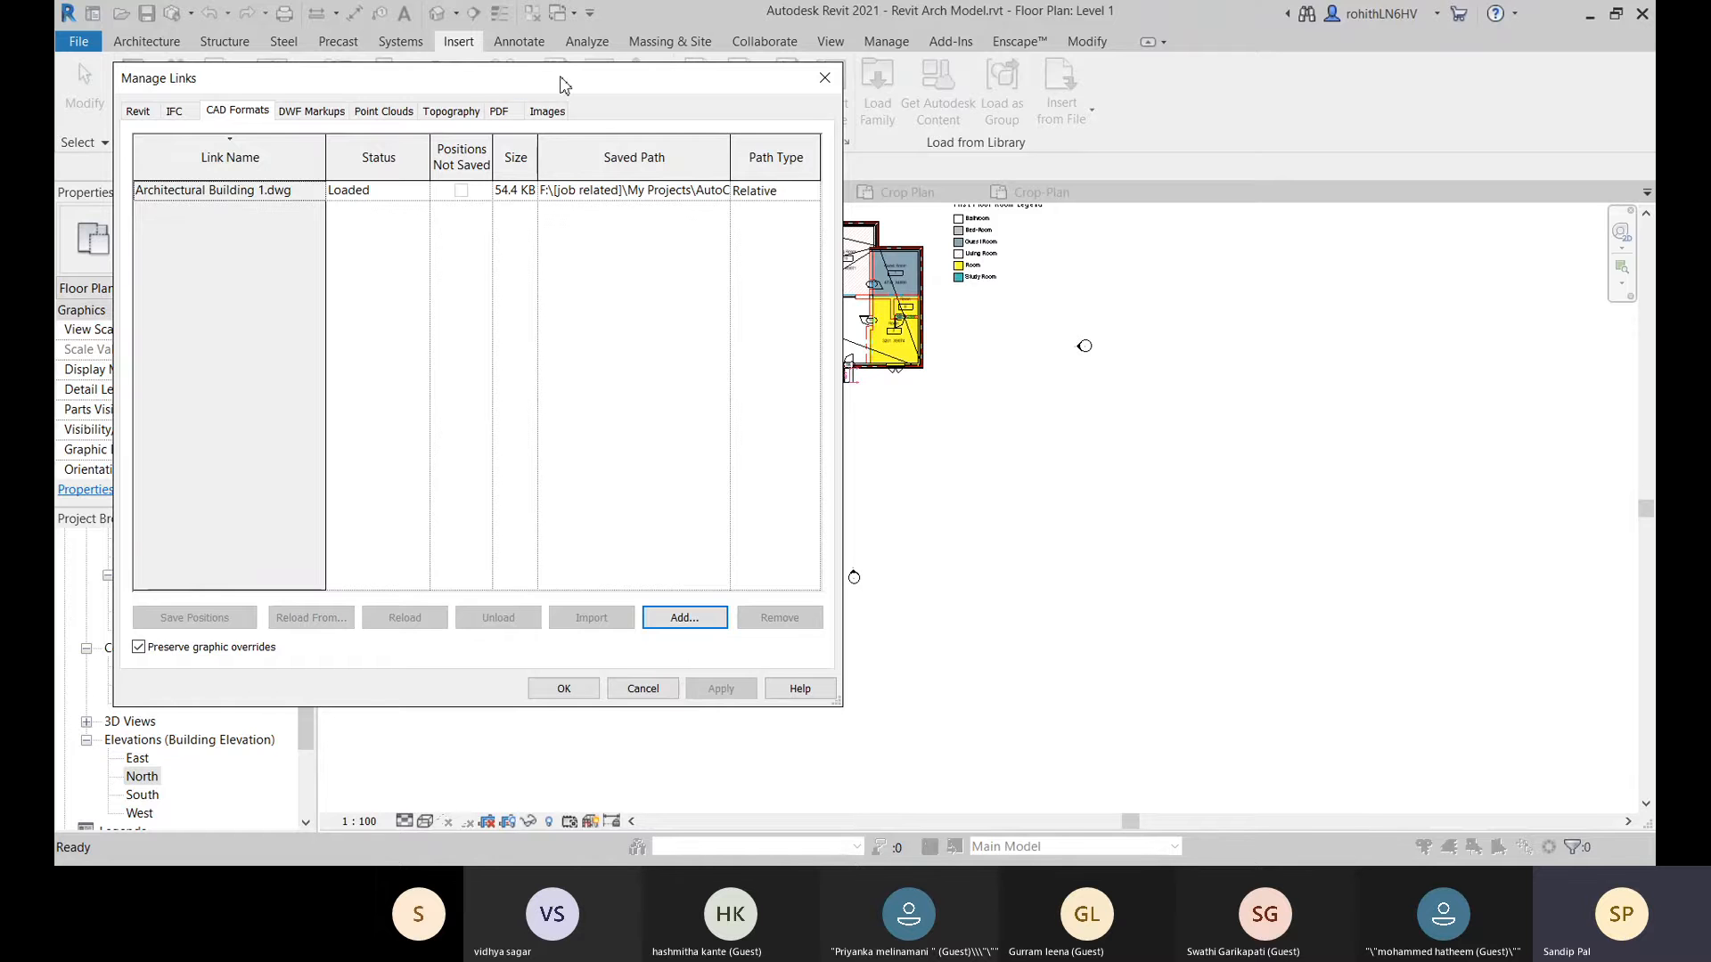
drag(563, 84, 406, 90)
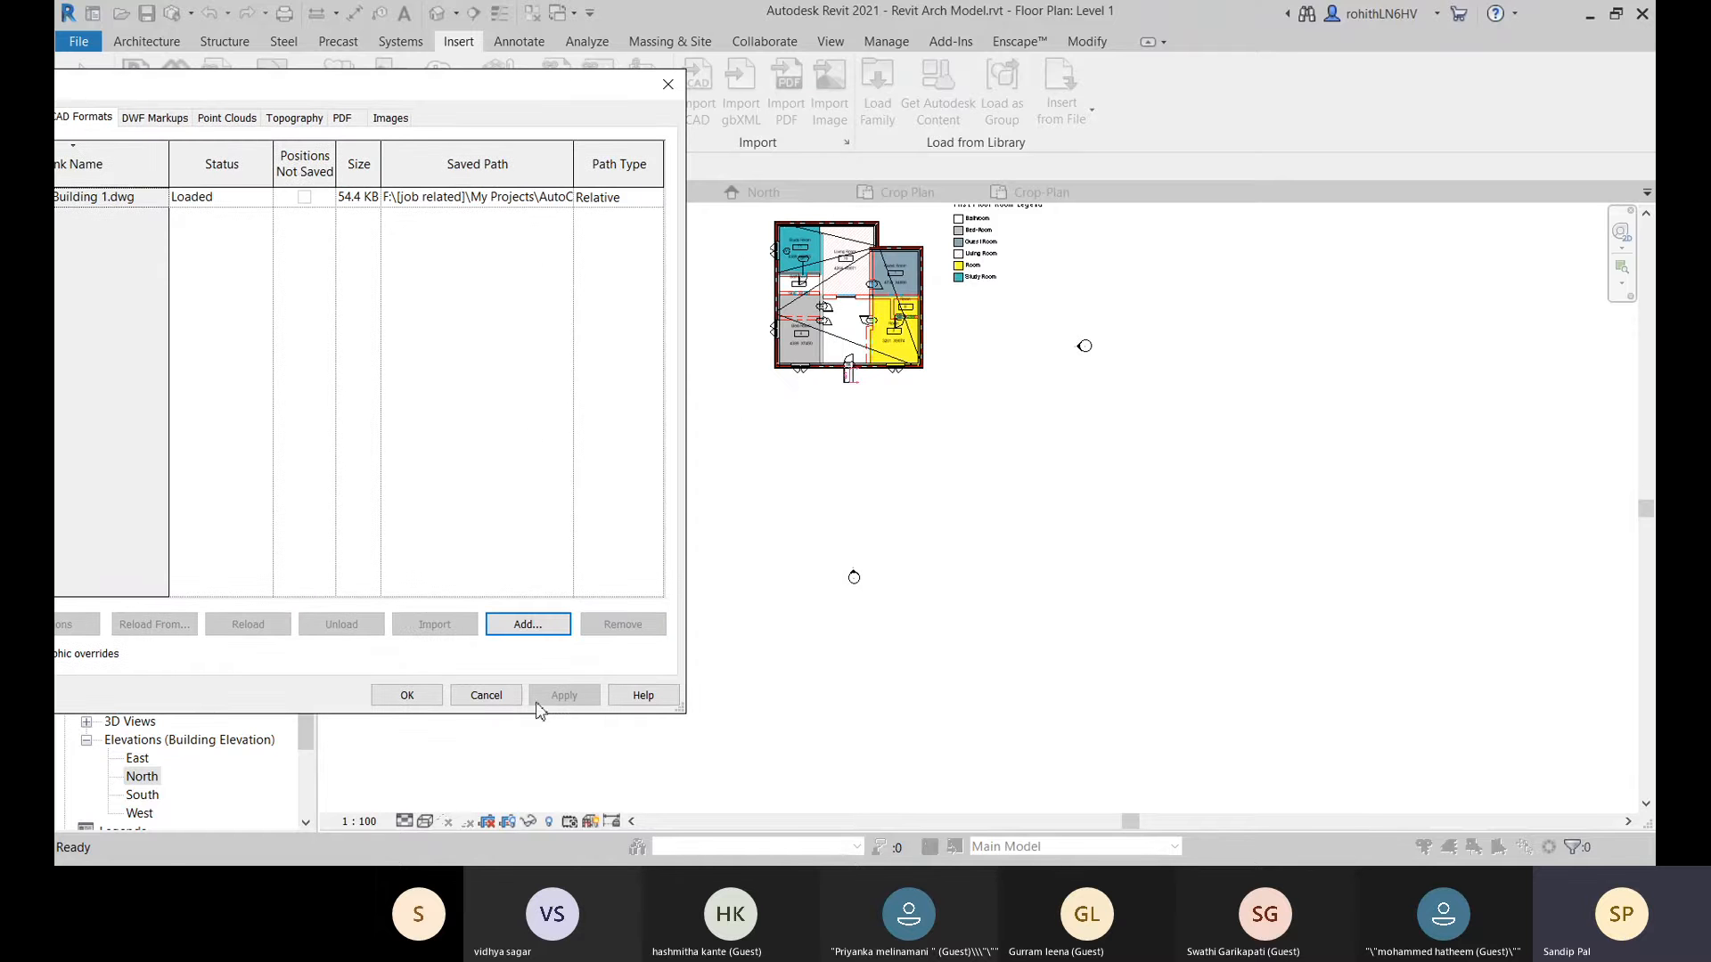
click(127, 200)
click(247, 624)
click(419, 697)
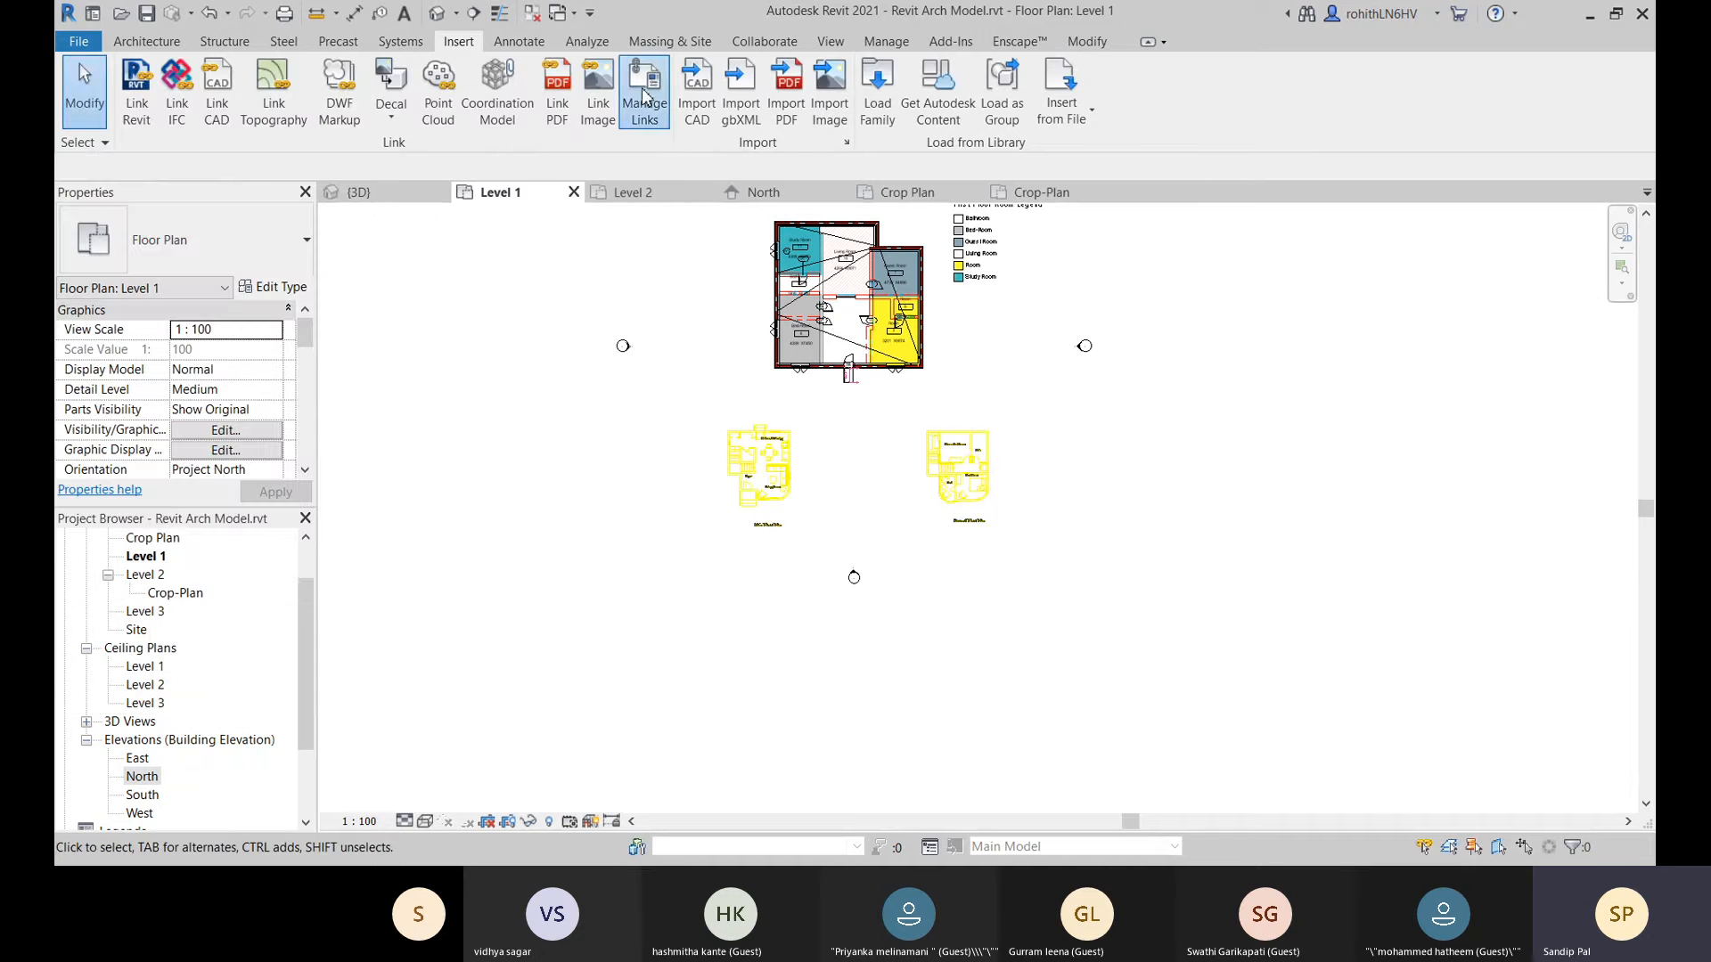
Check the DWG files offered by Reload From for the Architectural Building 1.dwg link, leaving without choosing a replacement.
click(644, 125)
click(187, 119)
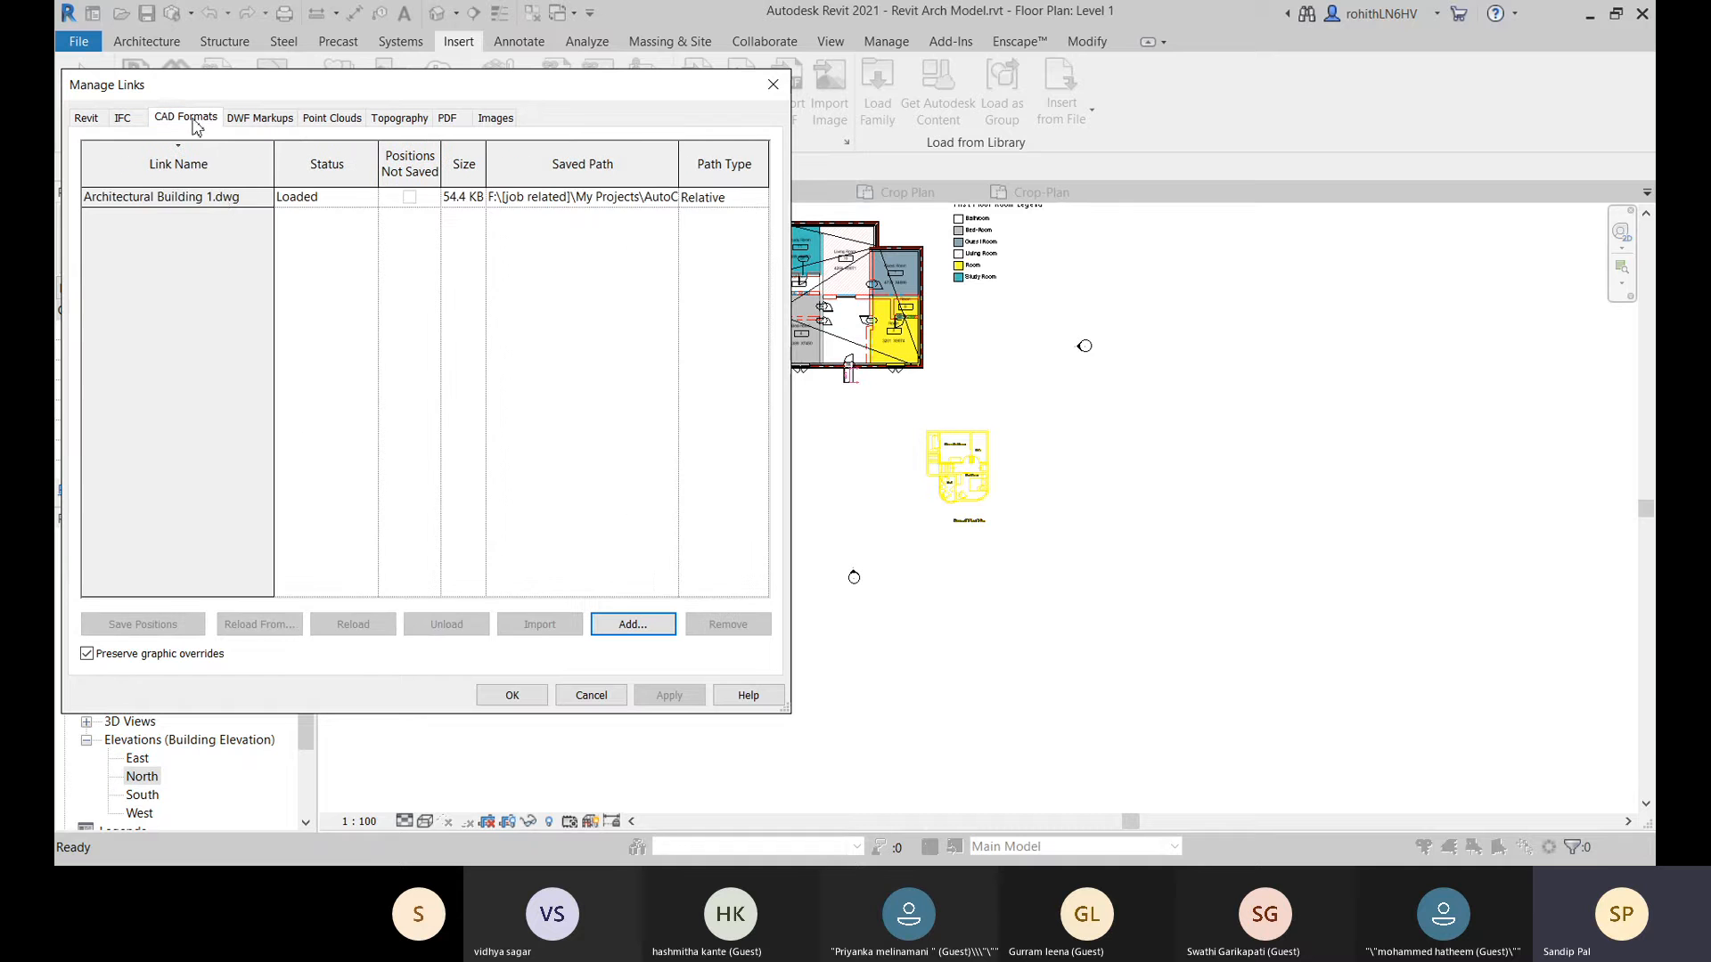
click(230, 198)
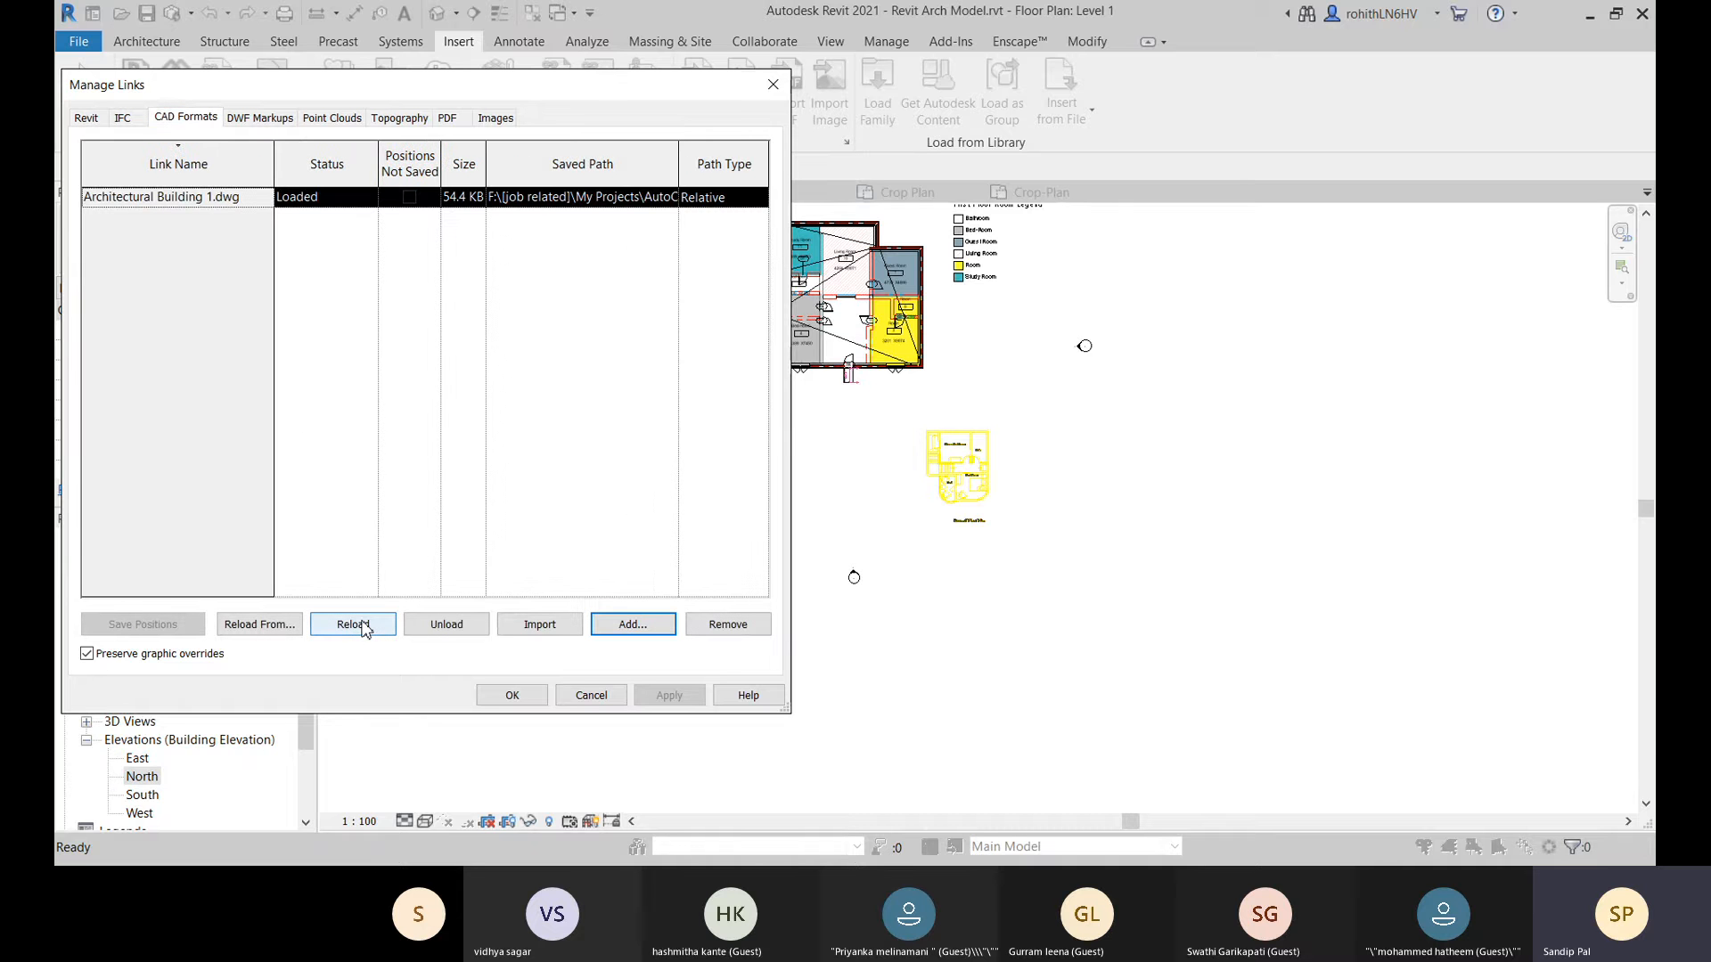
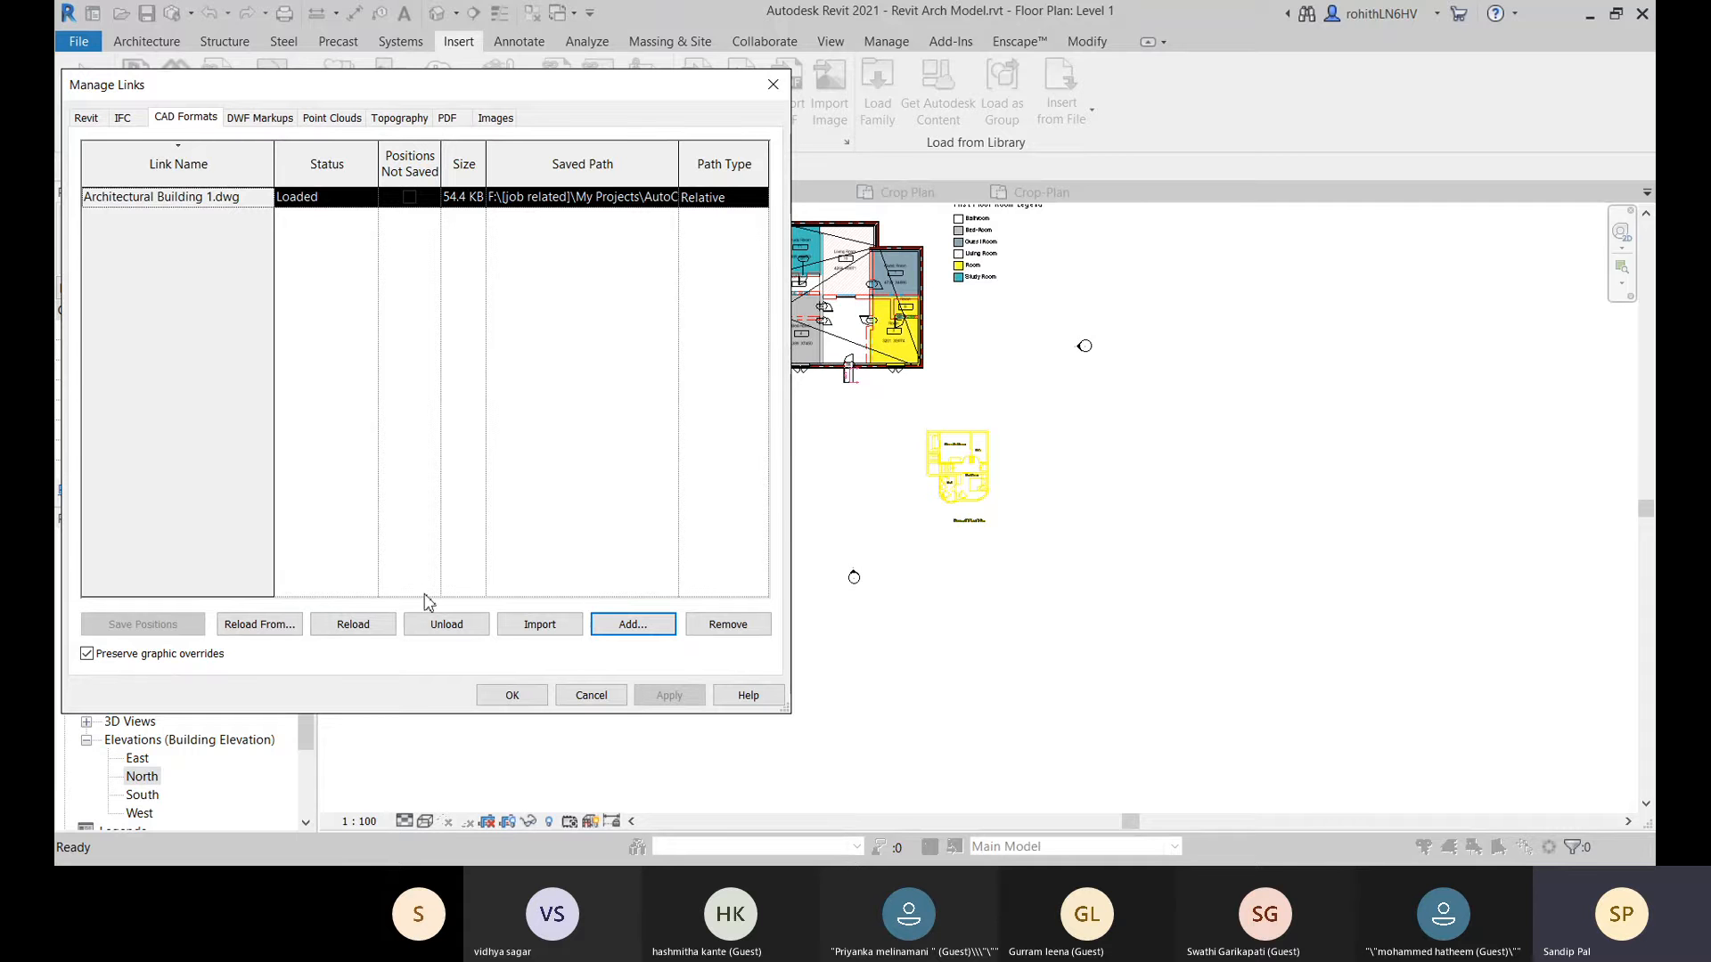
click(258, 625)
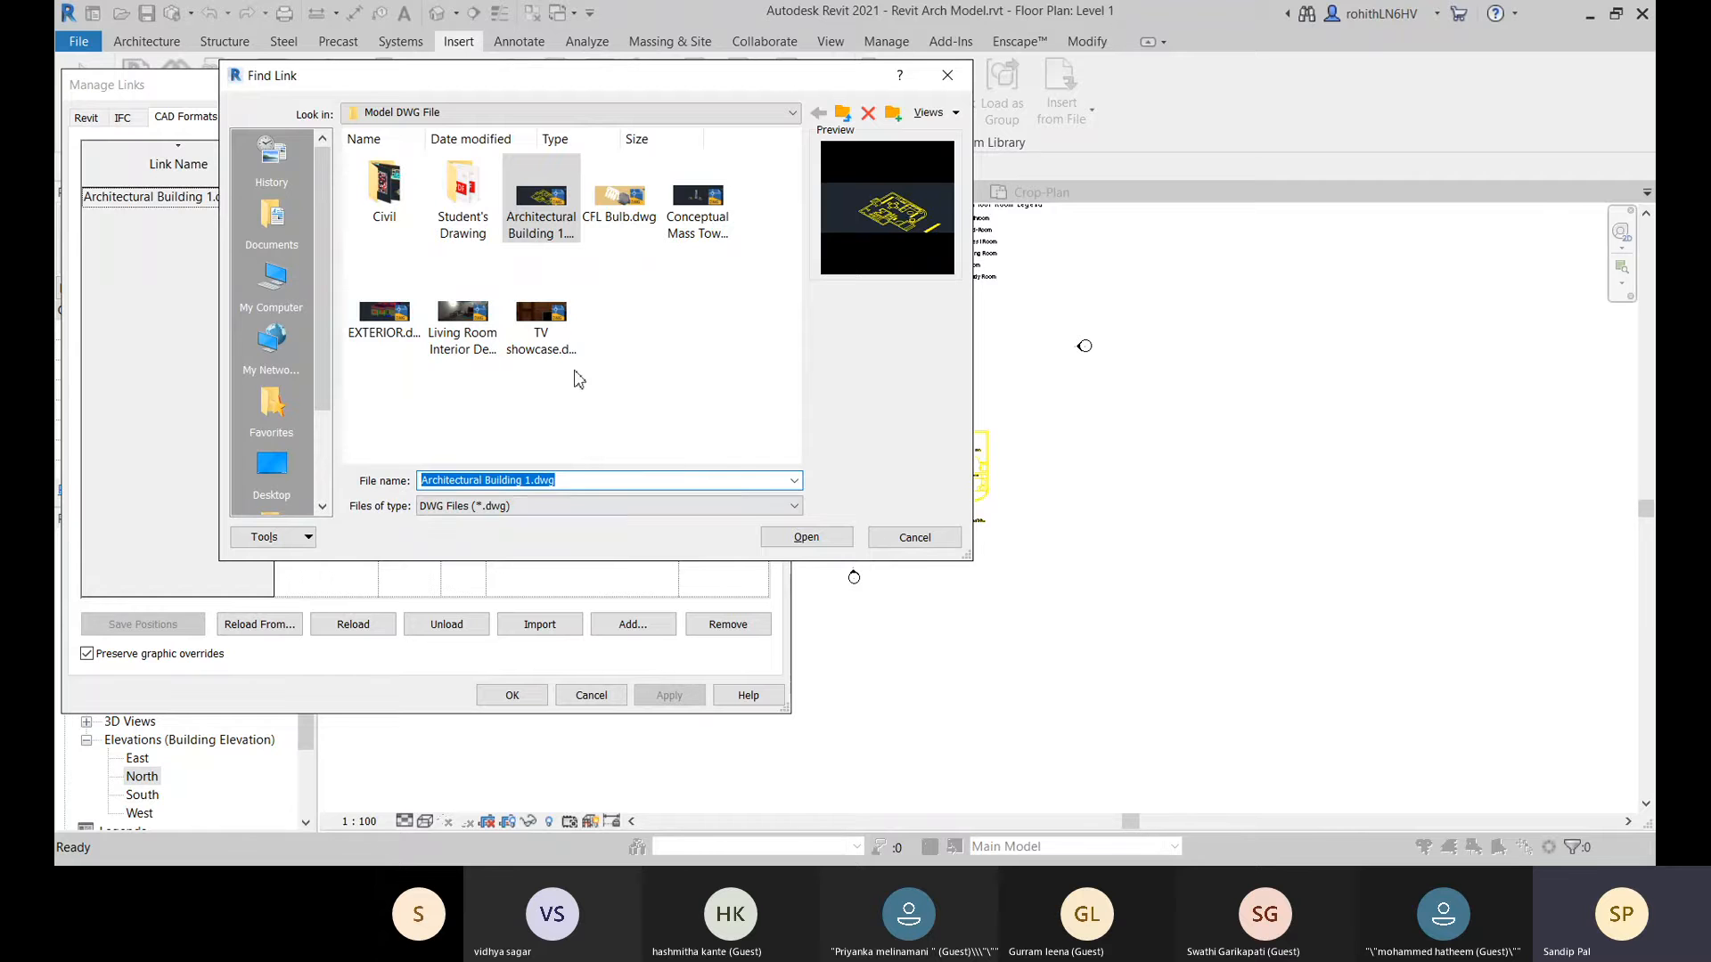
click(918, 538)
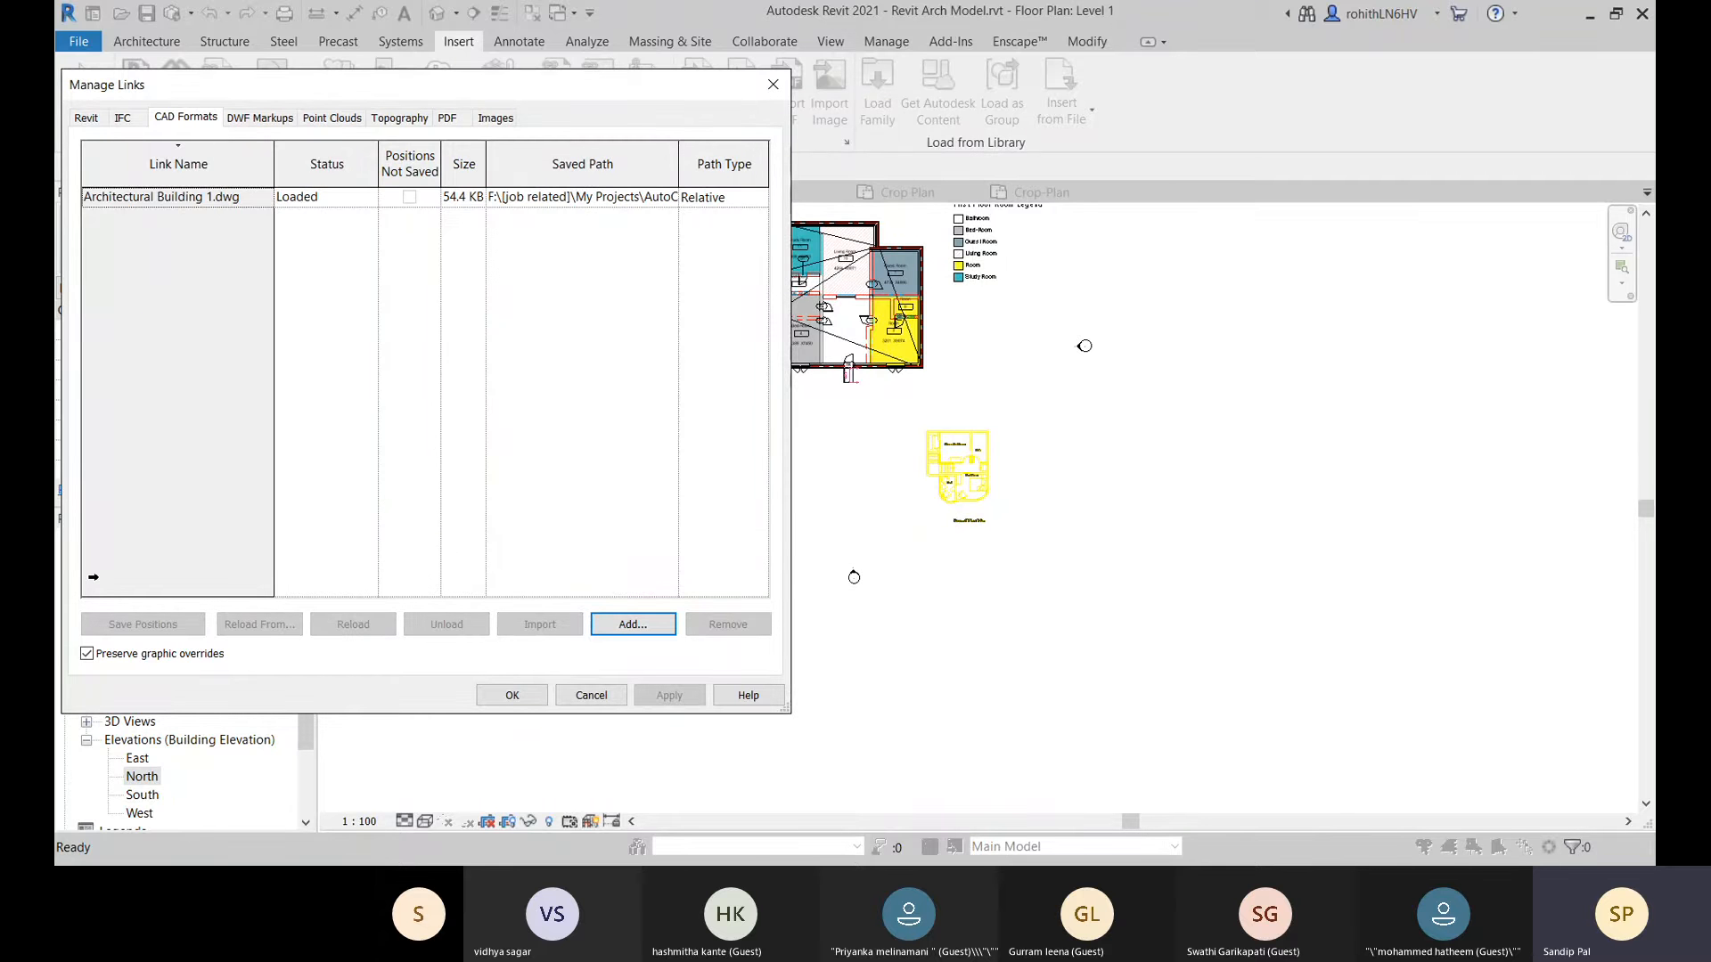
click(526, 696)
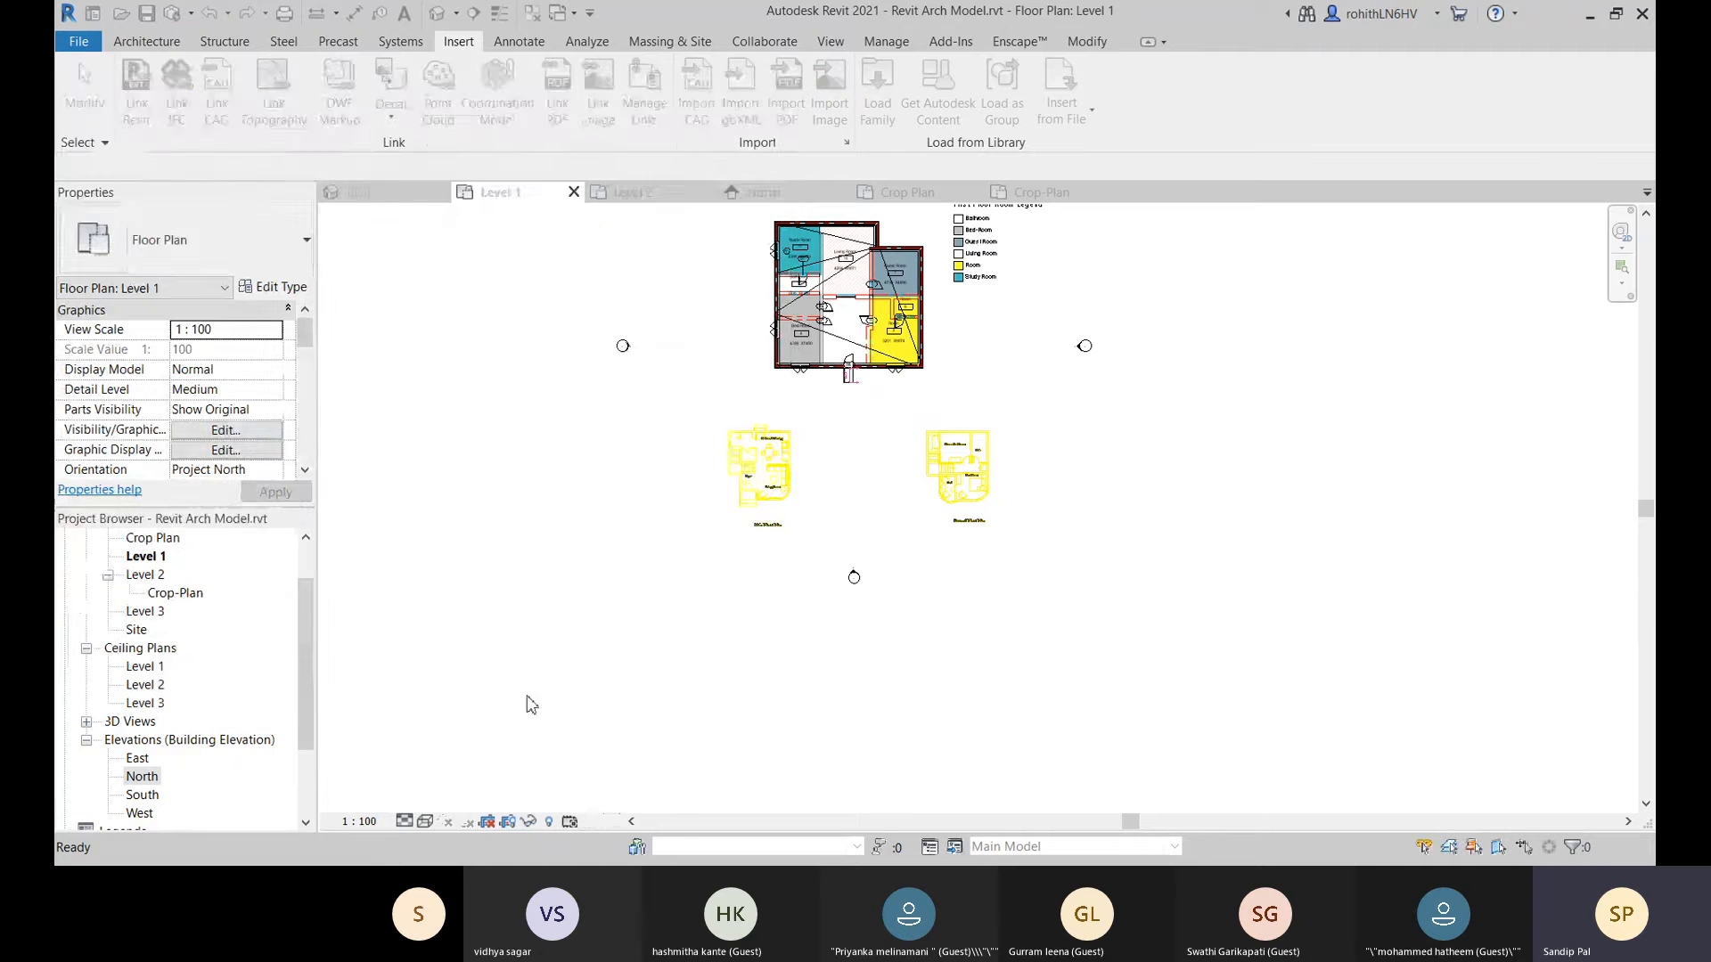
Unpin the linked Architectural Building 1 drawing in the Level 1 plan.
click(978, 504)
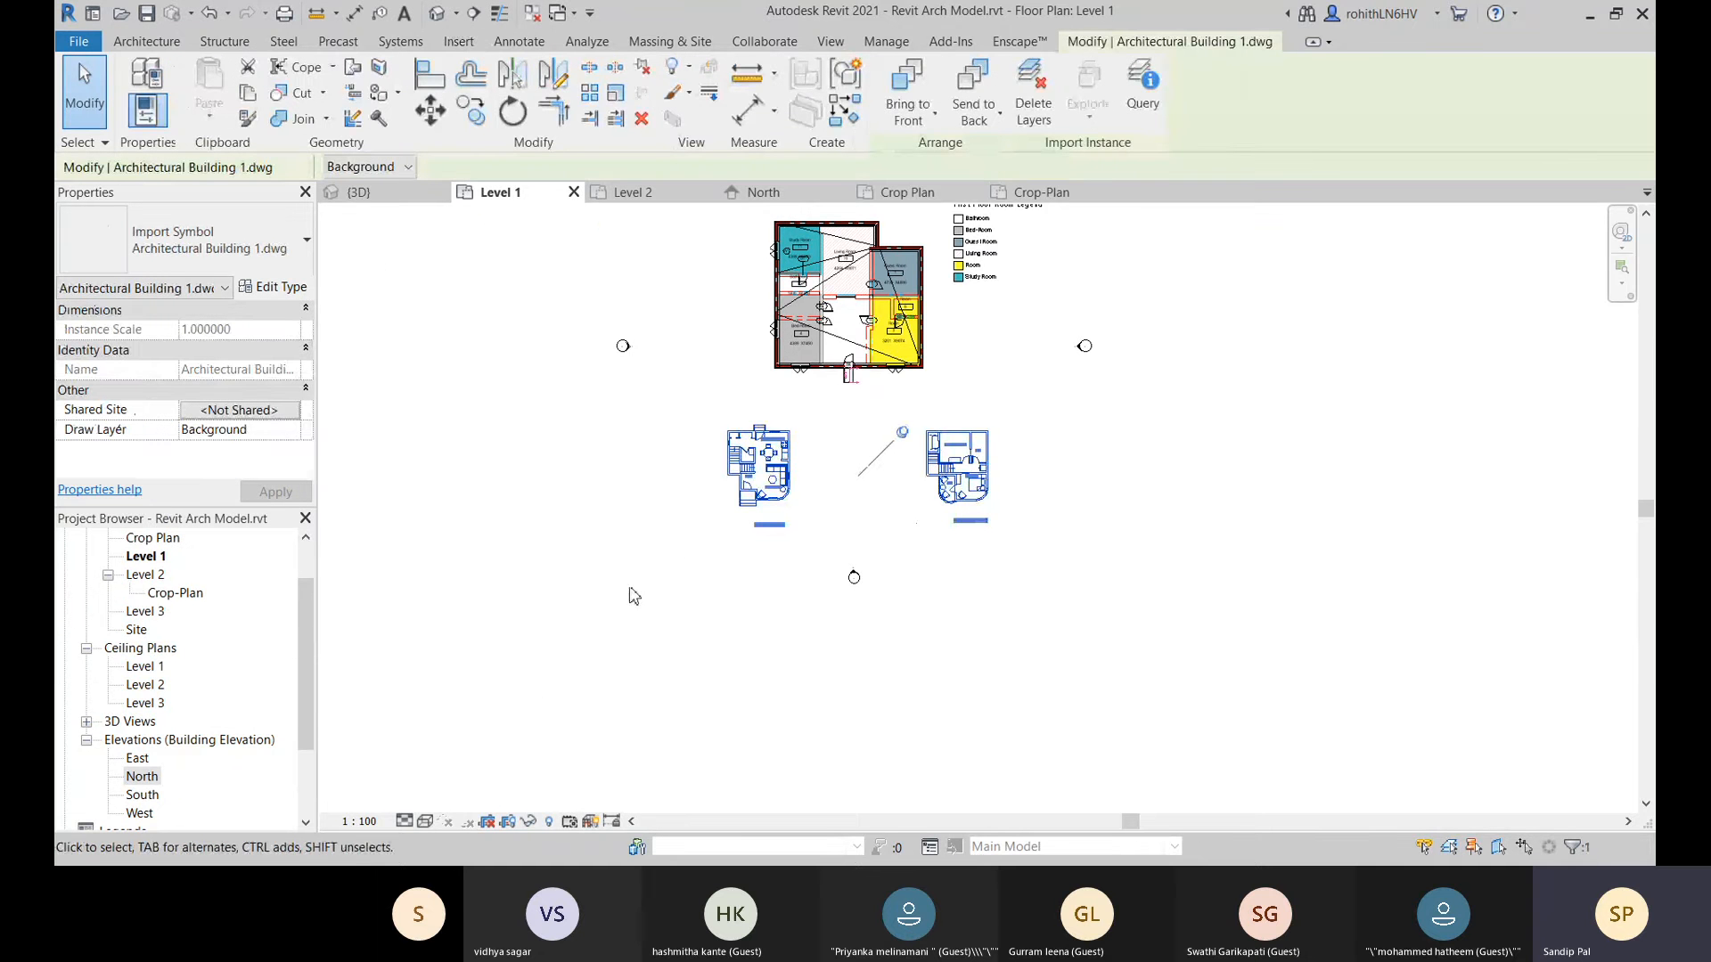
click(904, 435)
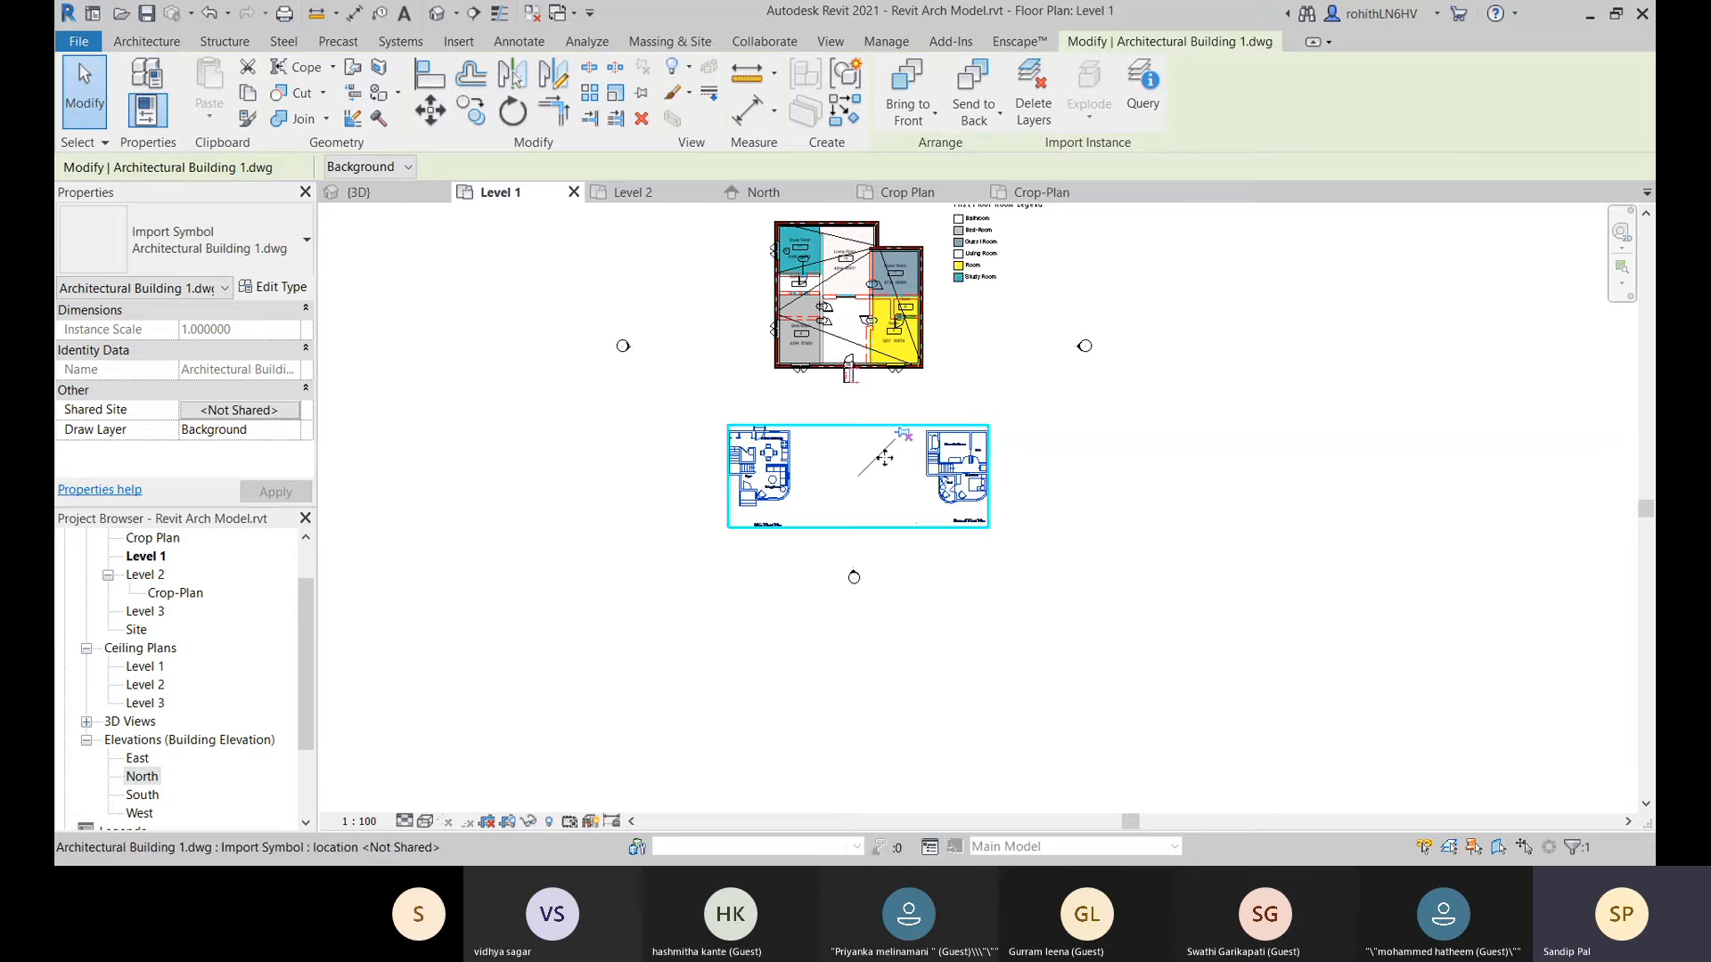
scroll(1041, 514, up, 2)
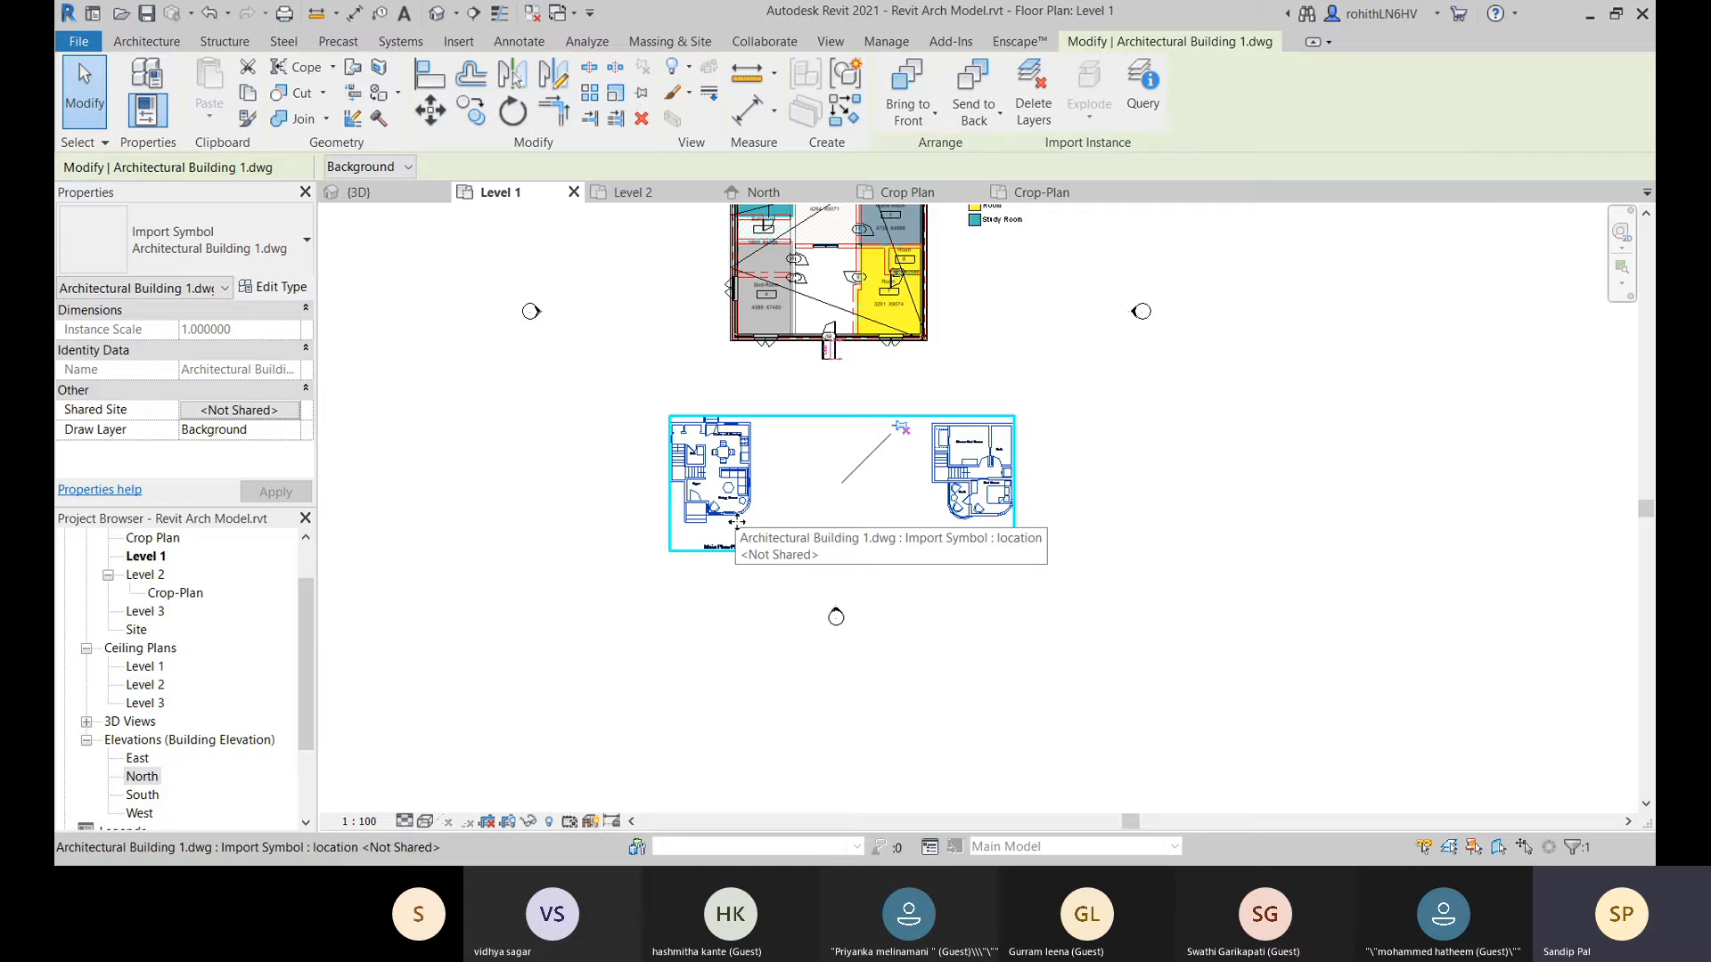
Query the Foyer text in the linked Architectural Building 1 drawing and hide its Wall layer in the Level 1 view.
click(1142, 105)
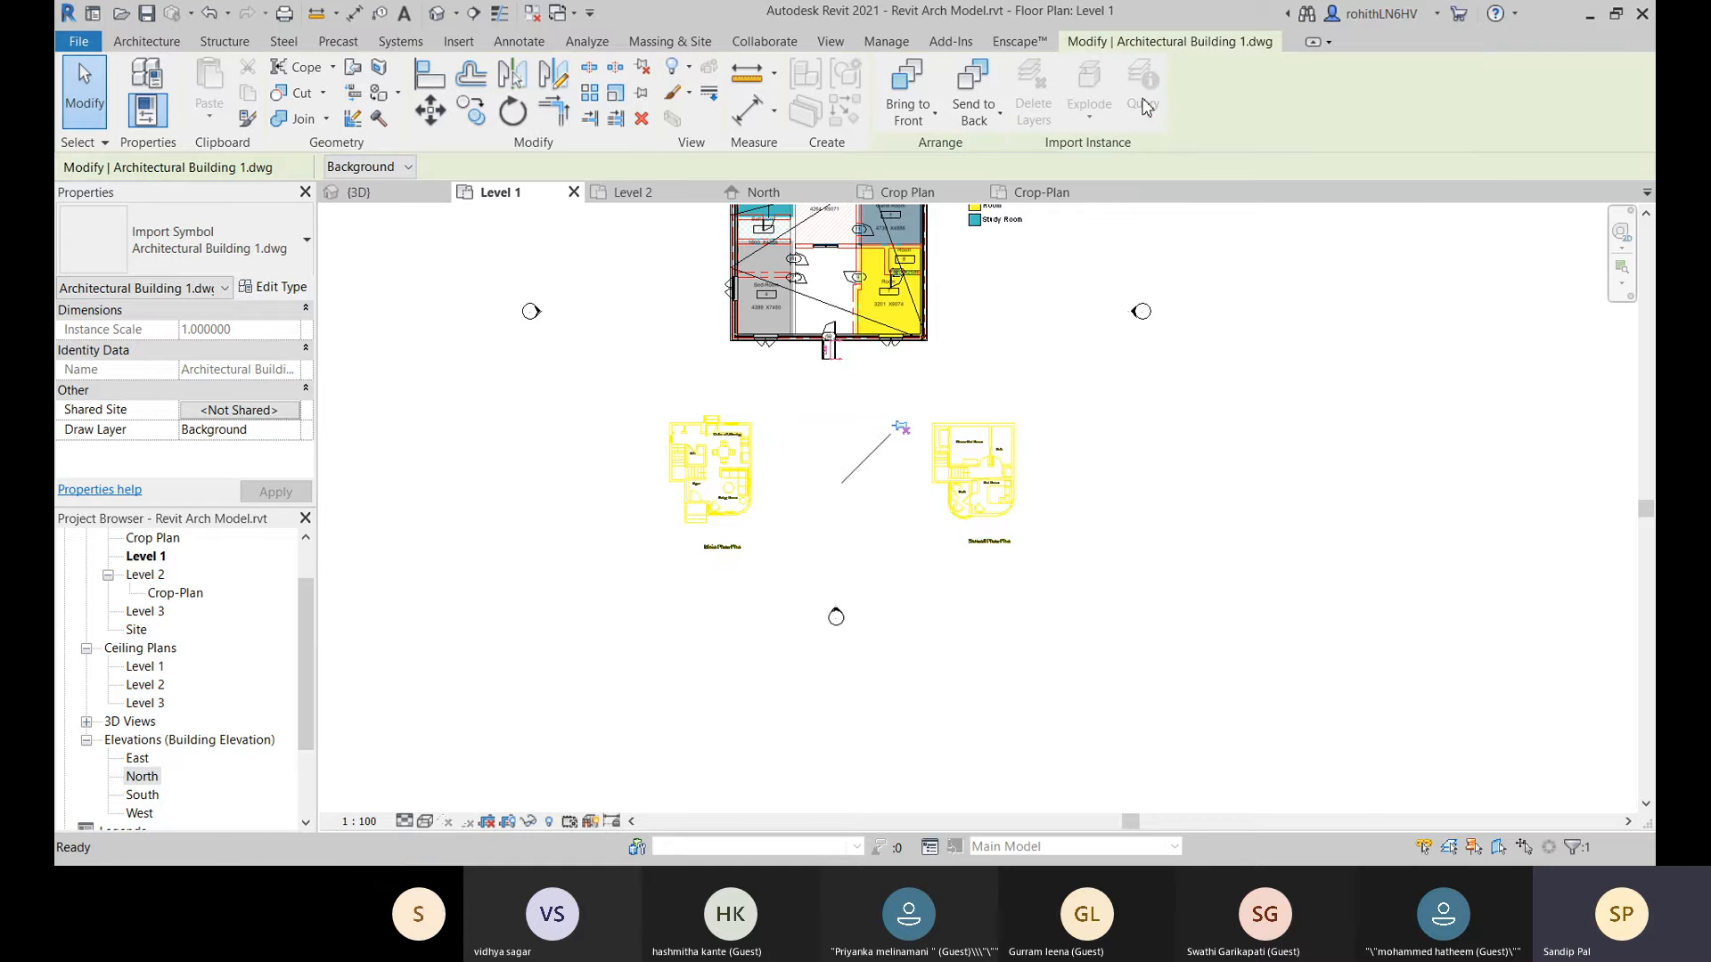
scroll(722, 510, up, 5)
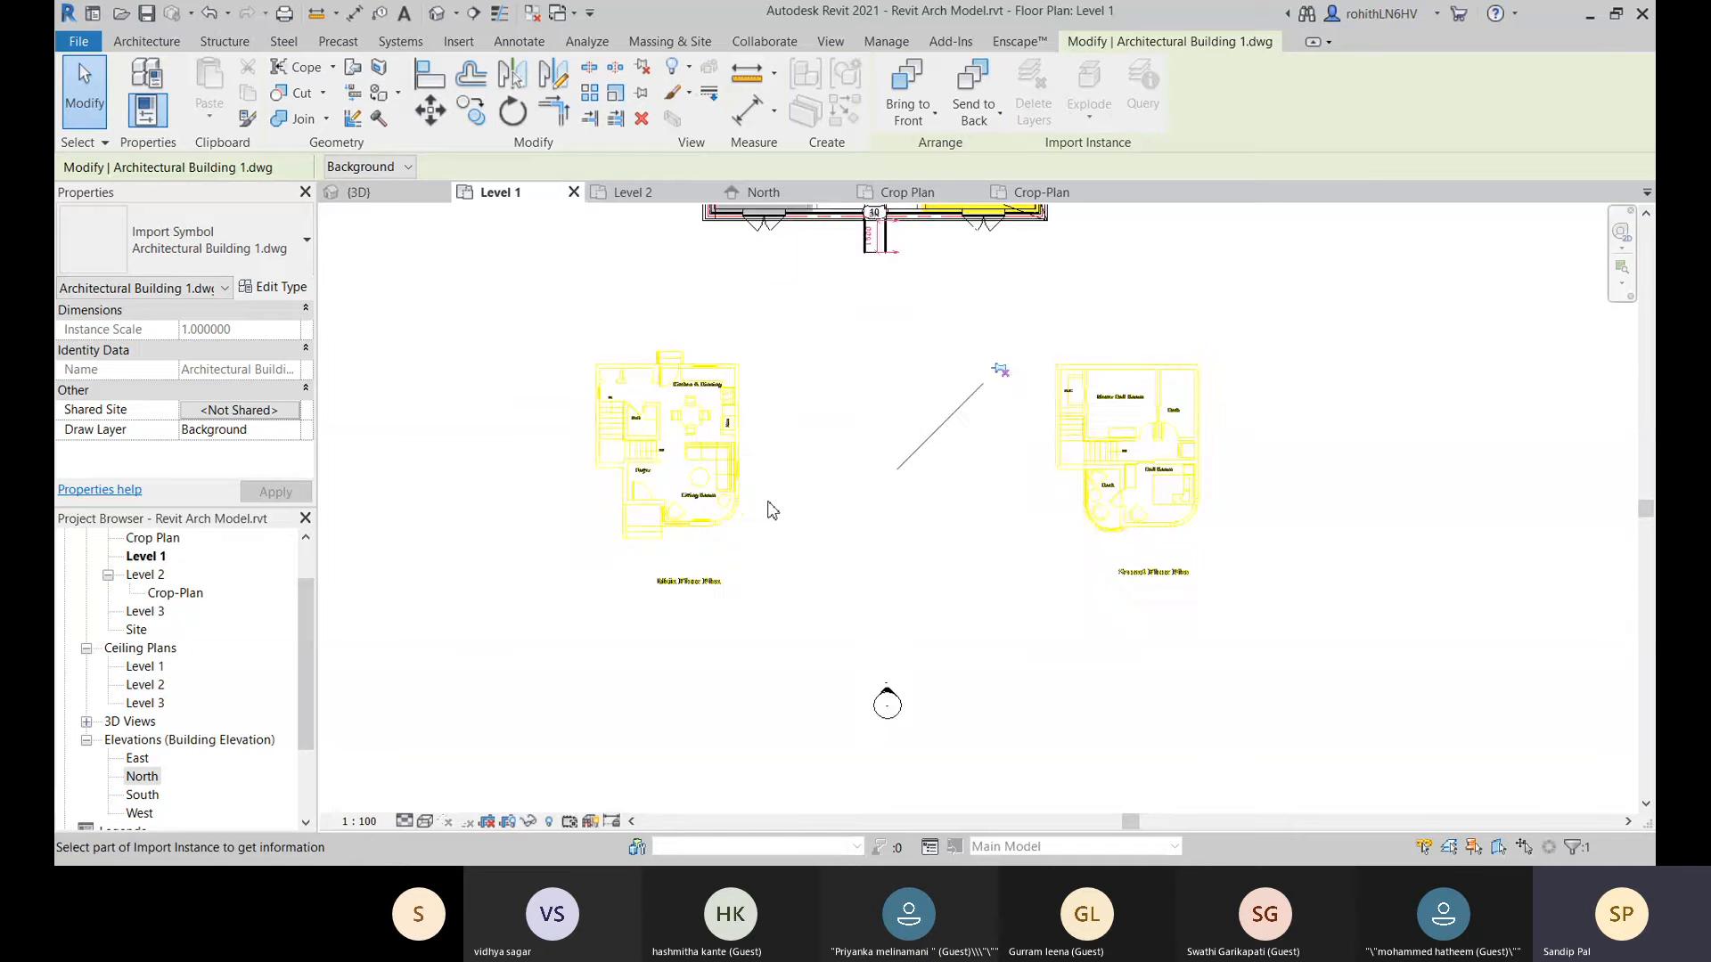
scroll(886, 318, up, 2)
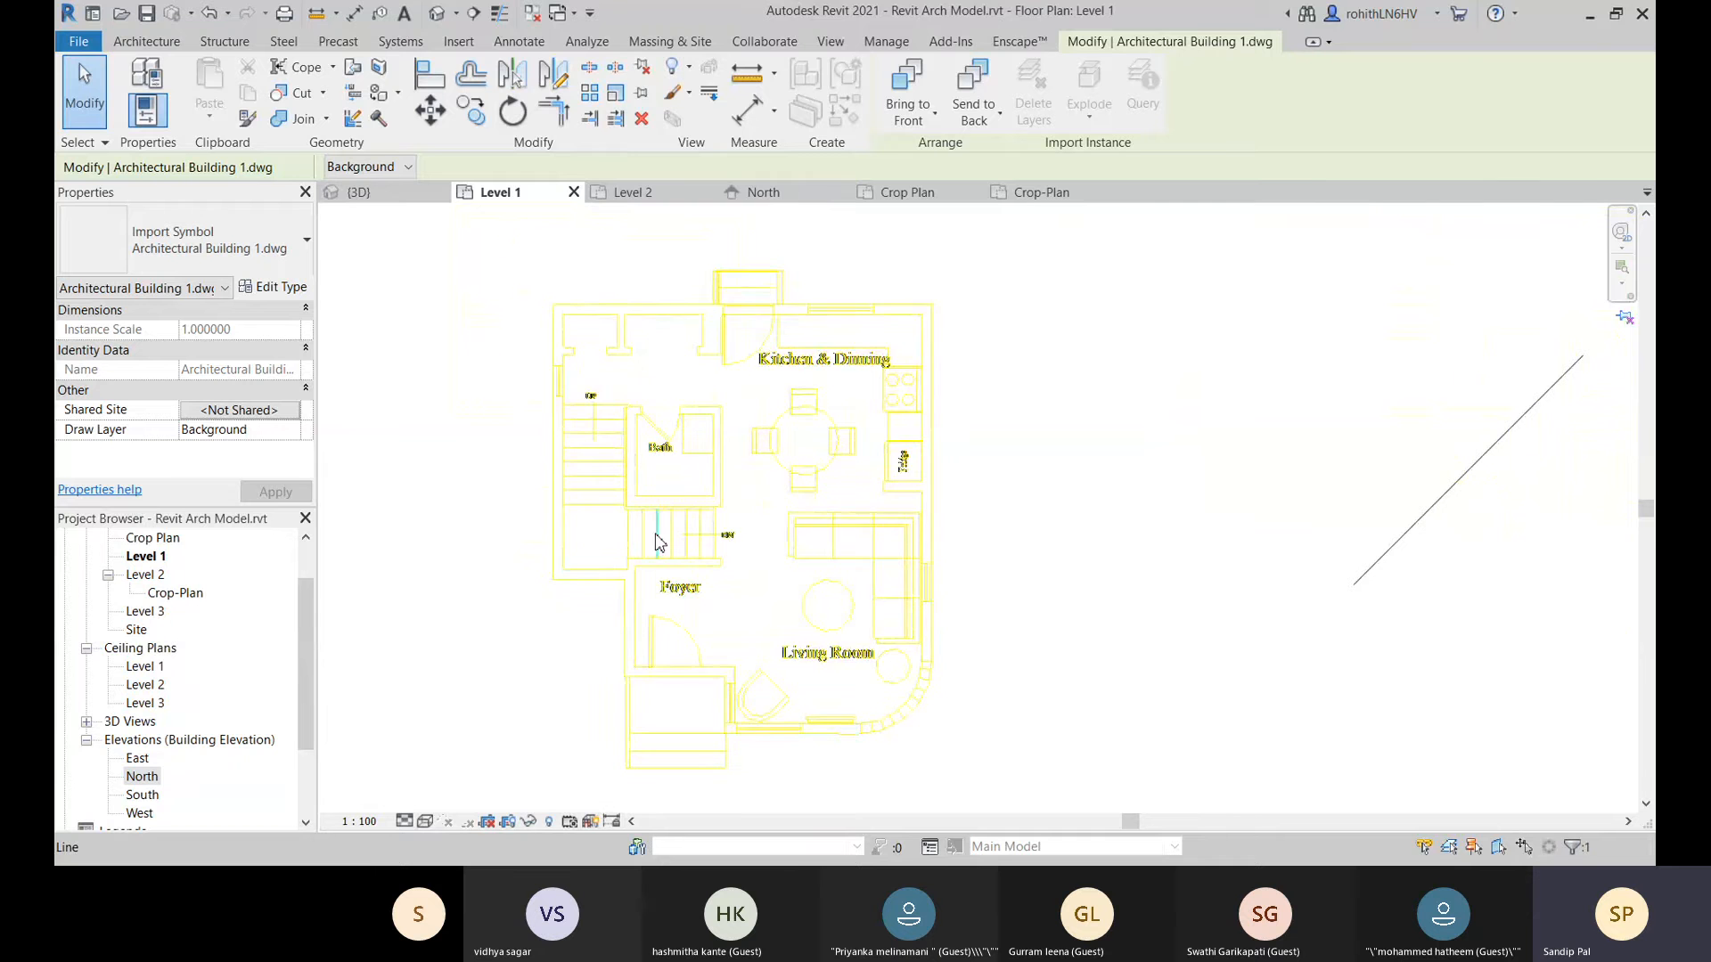
scroll(671, 542, up, 2)
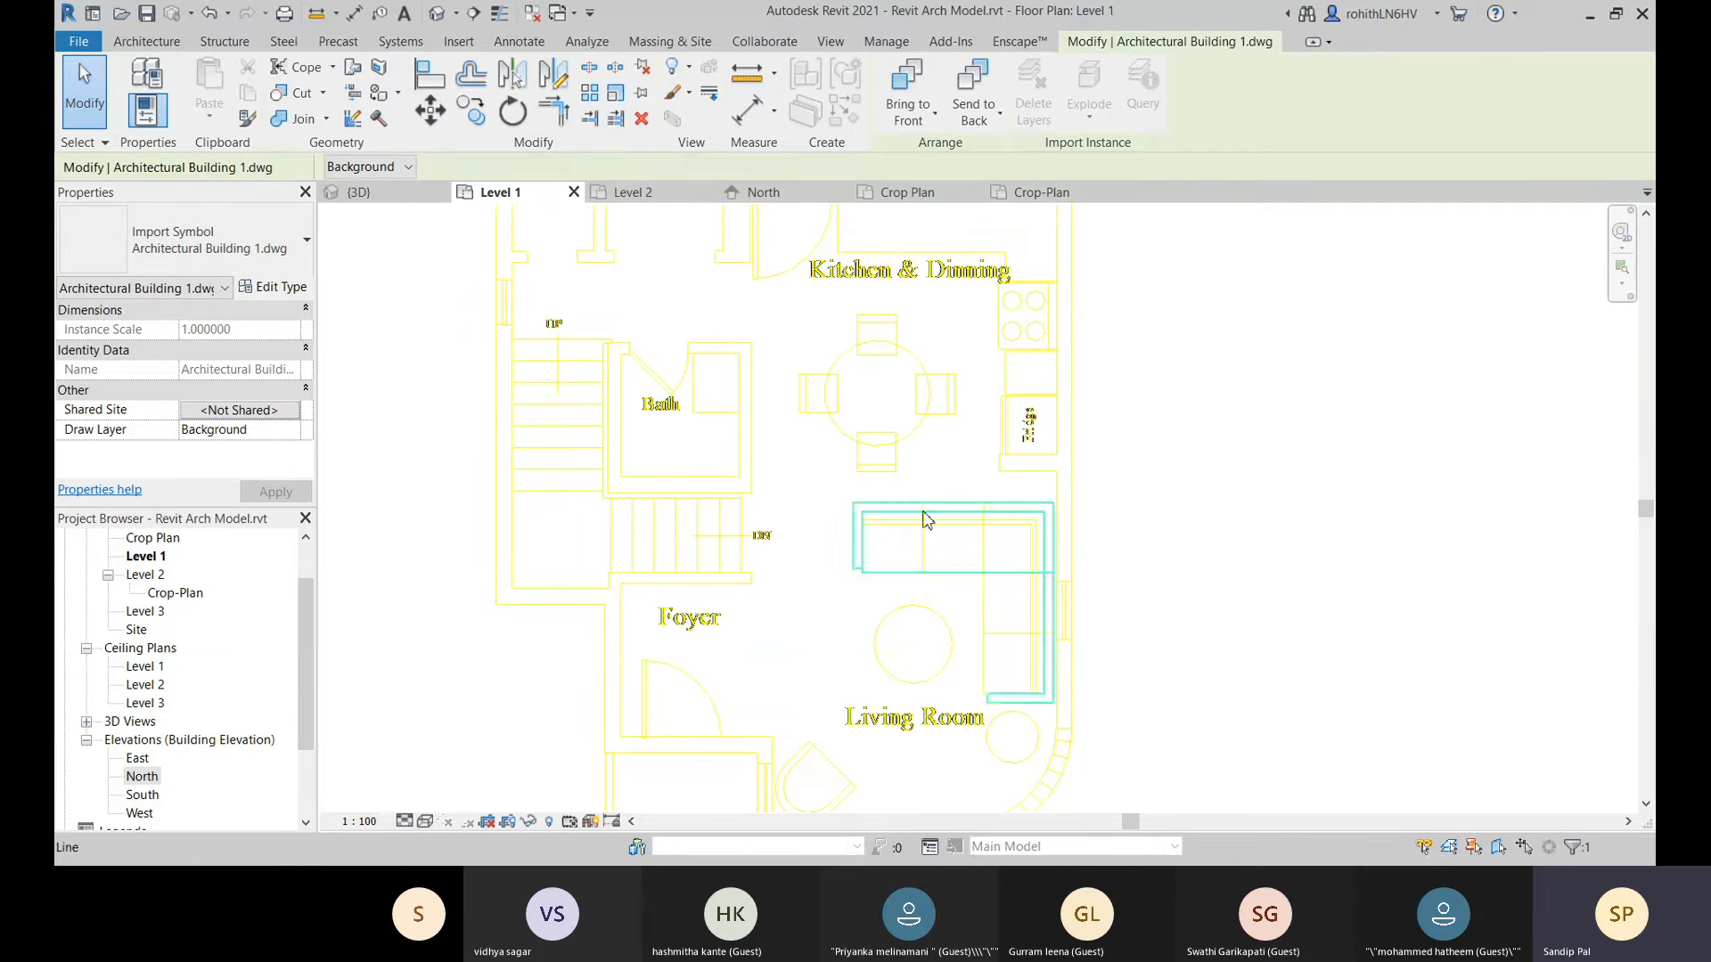
click(691, 630)
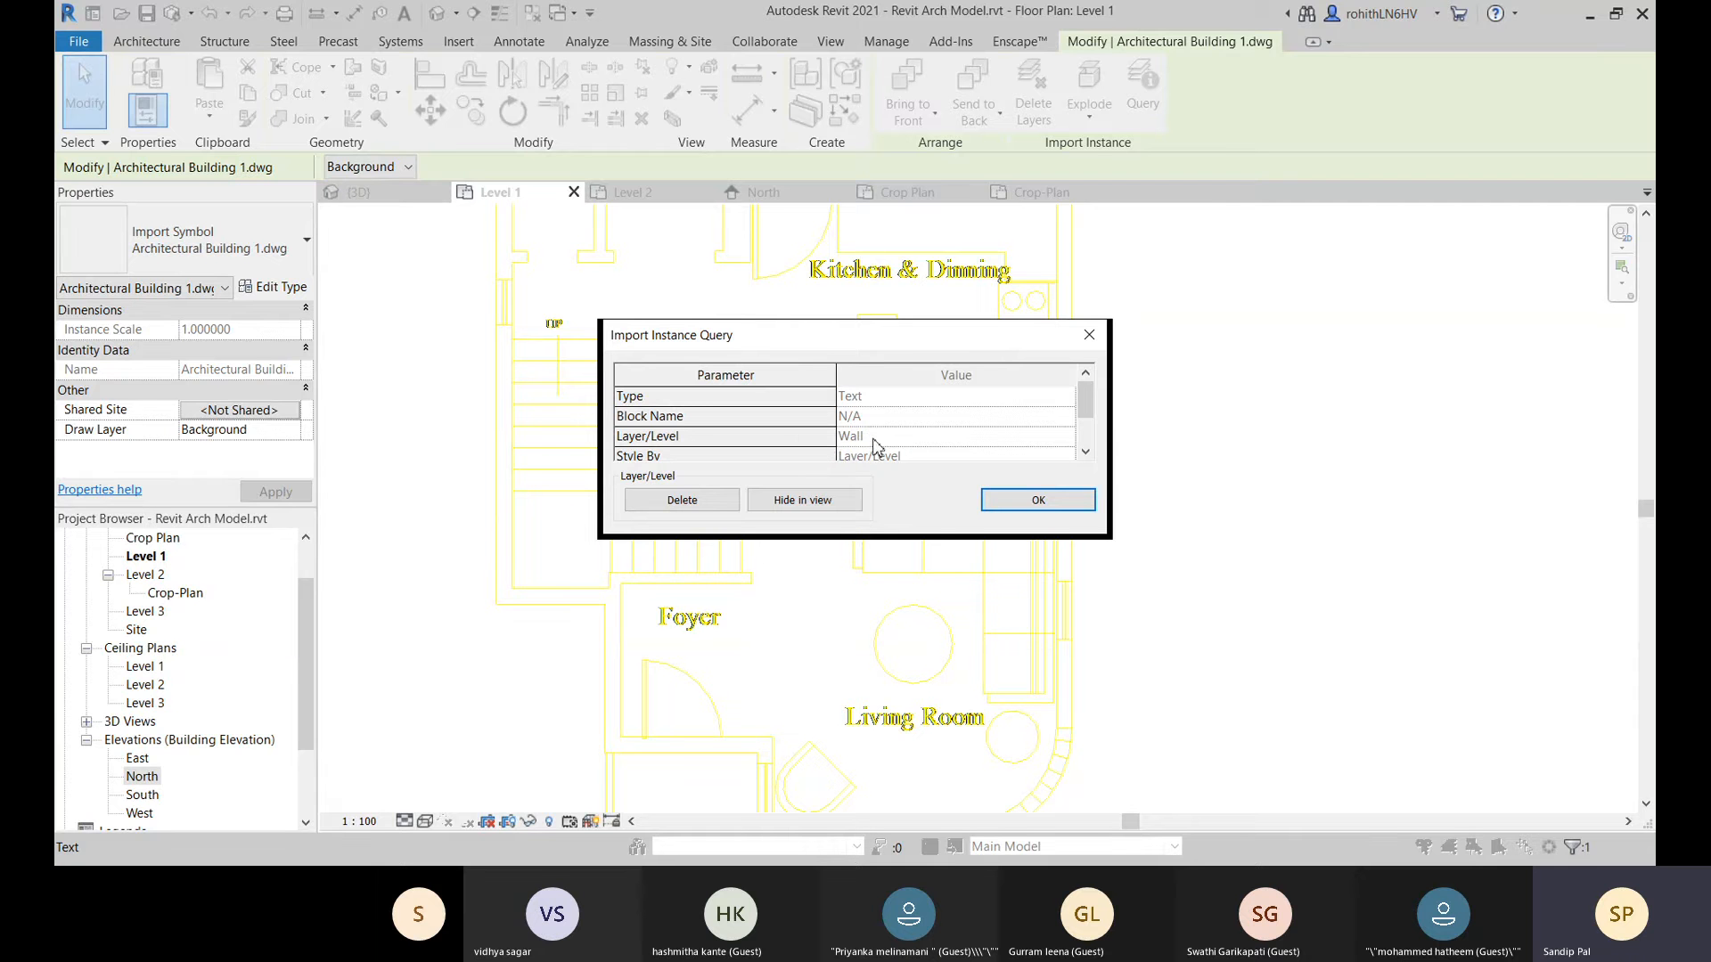
scroll(695, 462, down, 1)
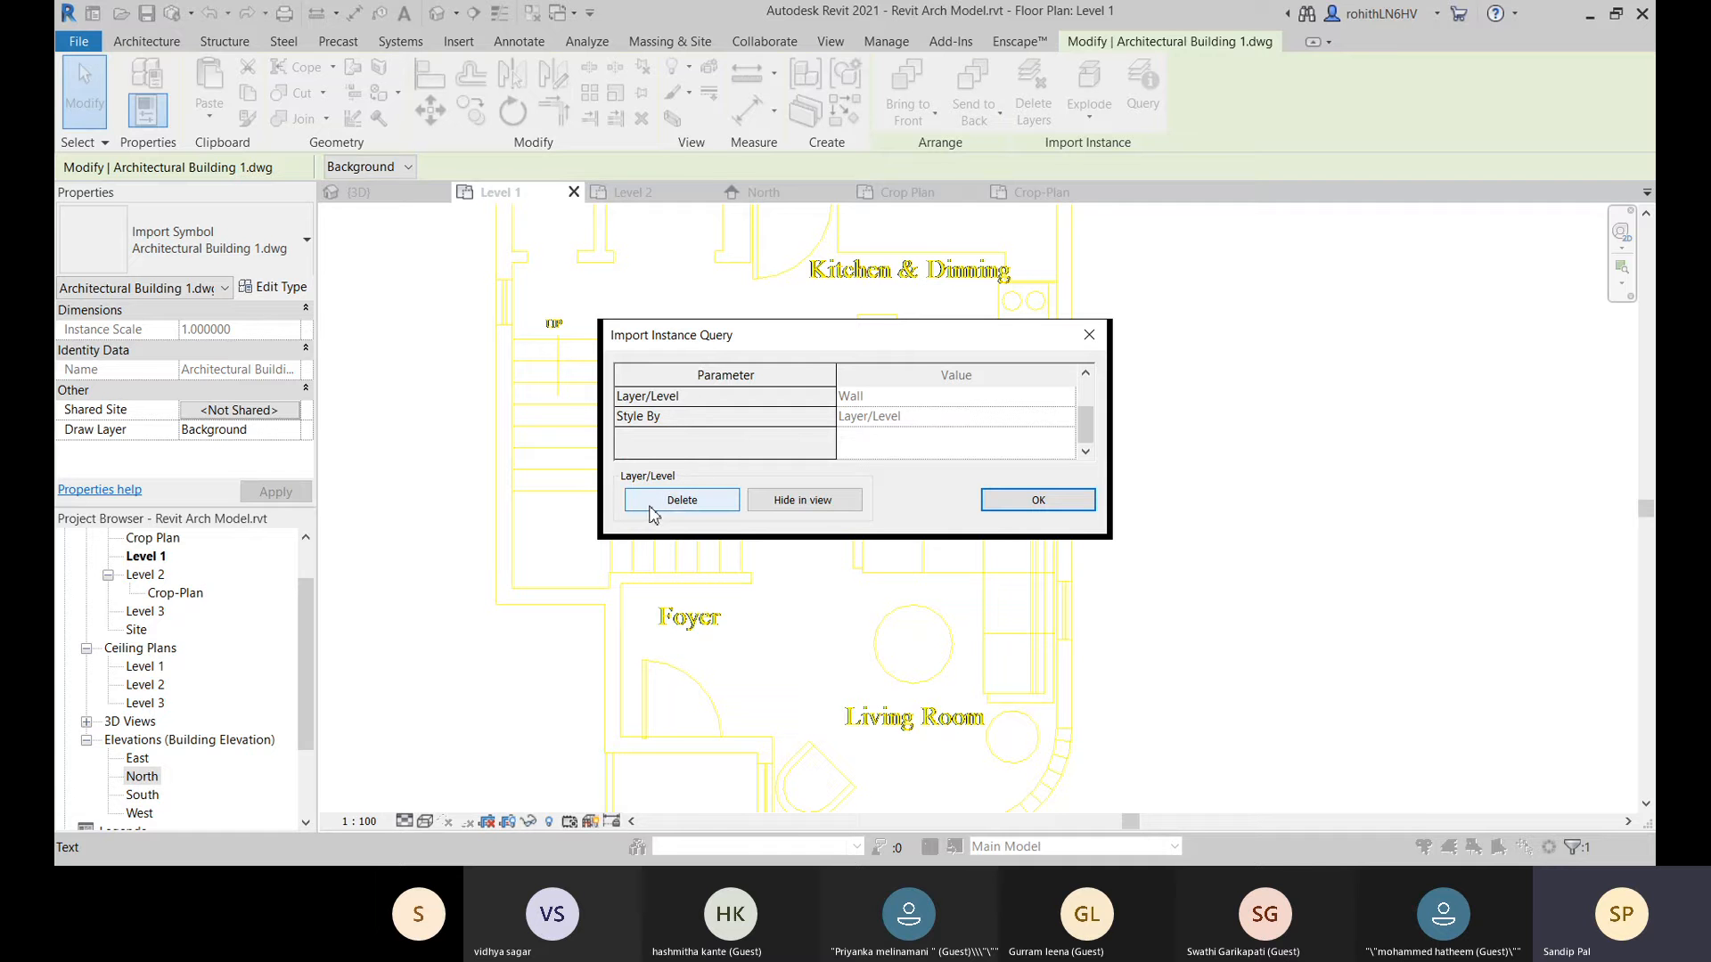
click(818, 504)
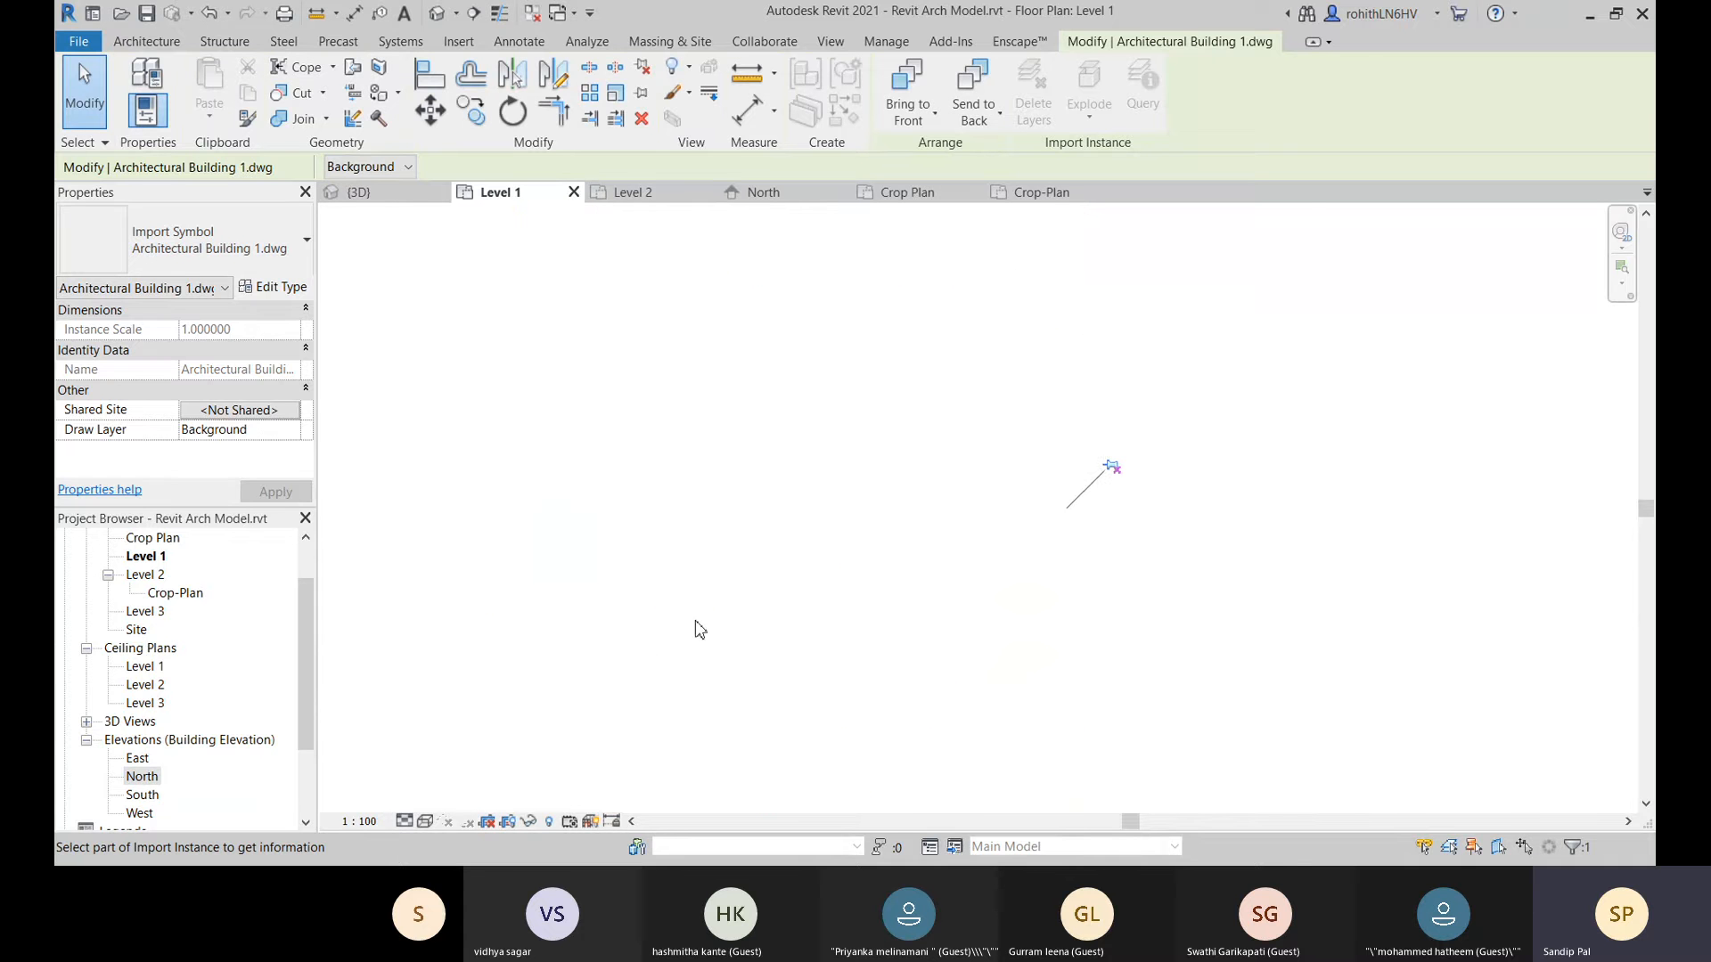
scroll(847, 548, down, 2)
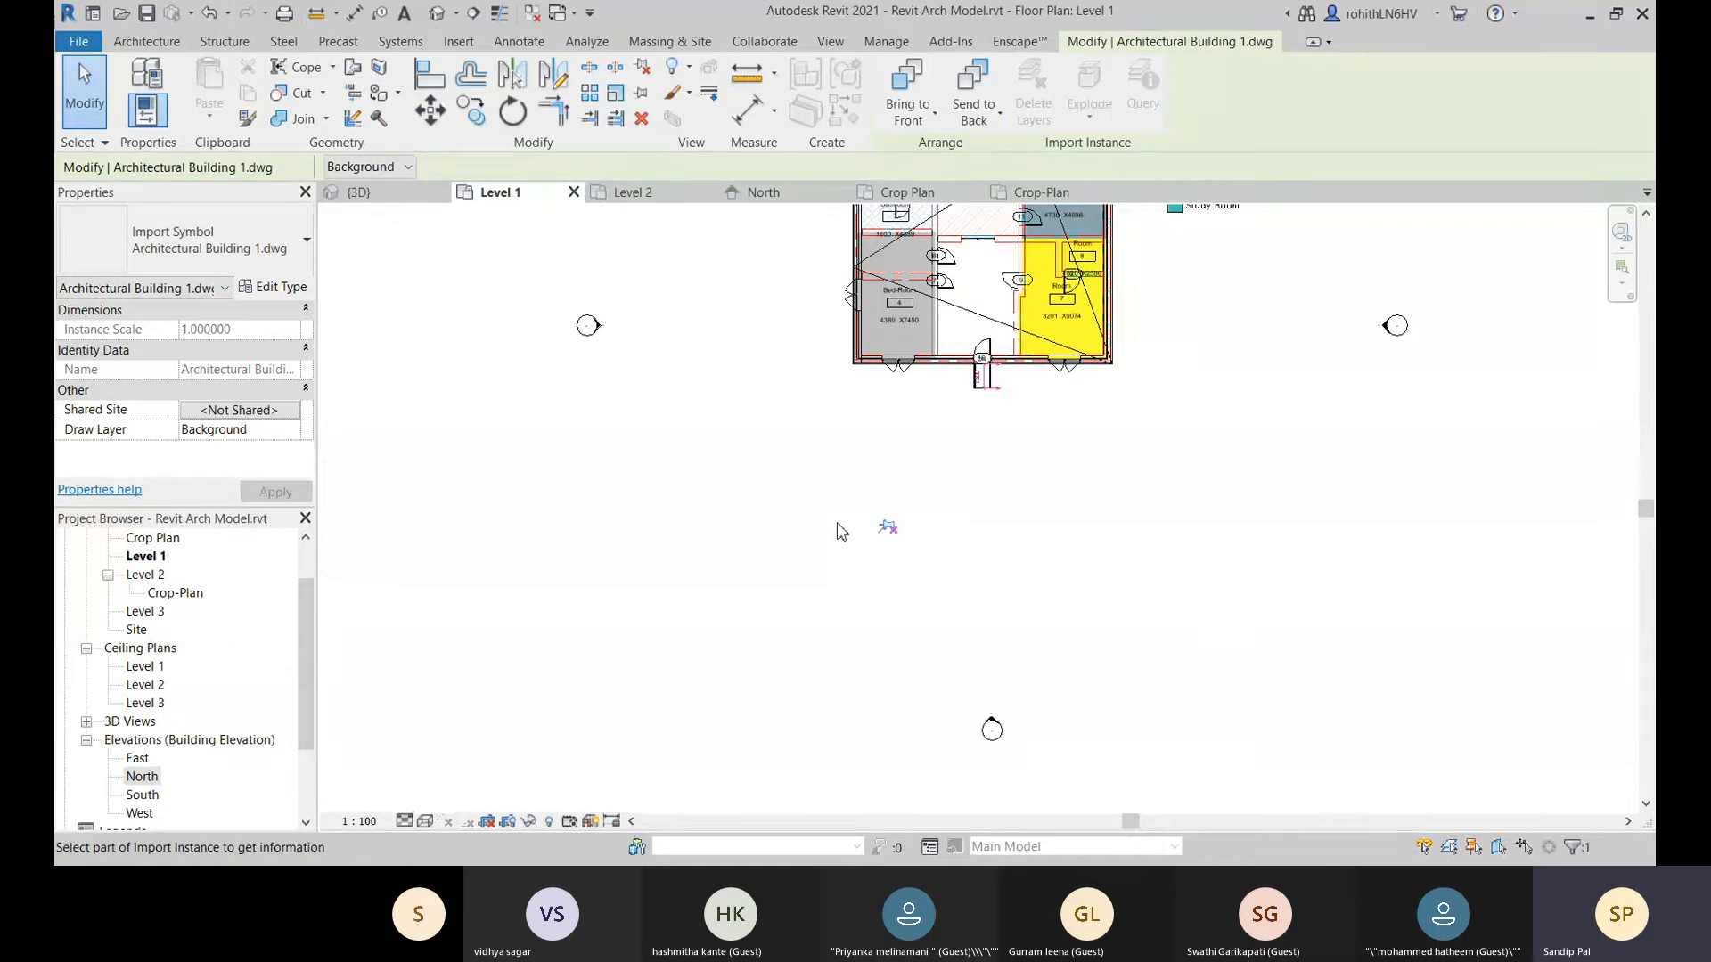
scroll(922, 539, up, 2)
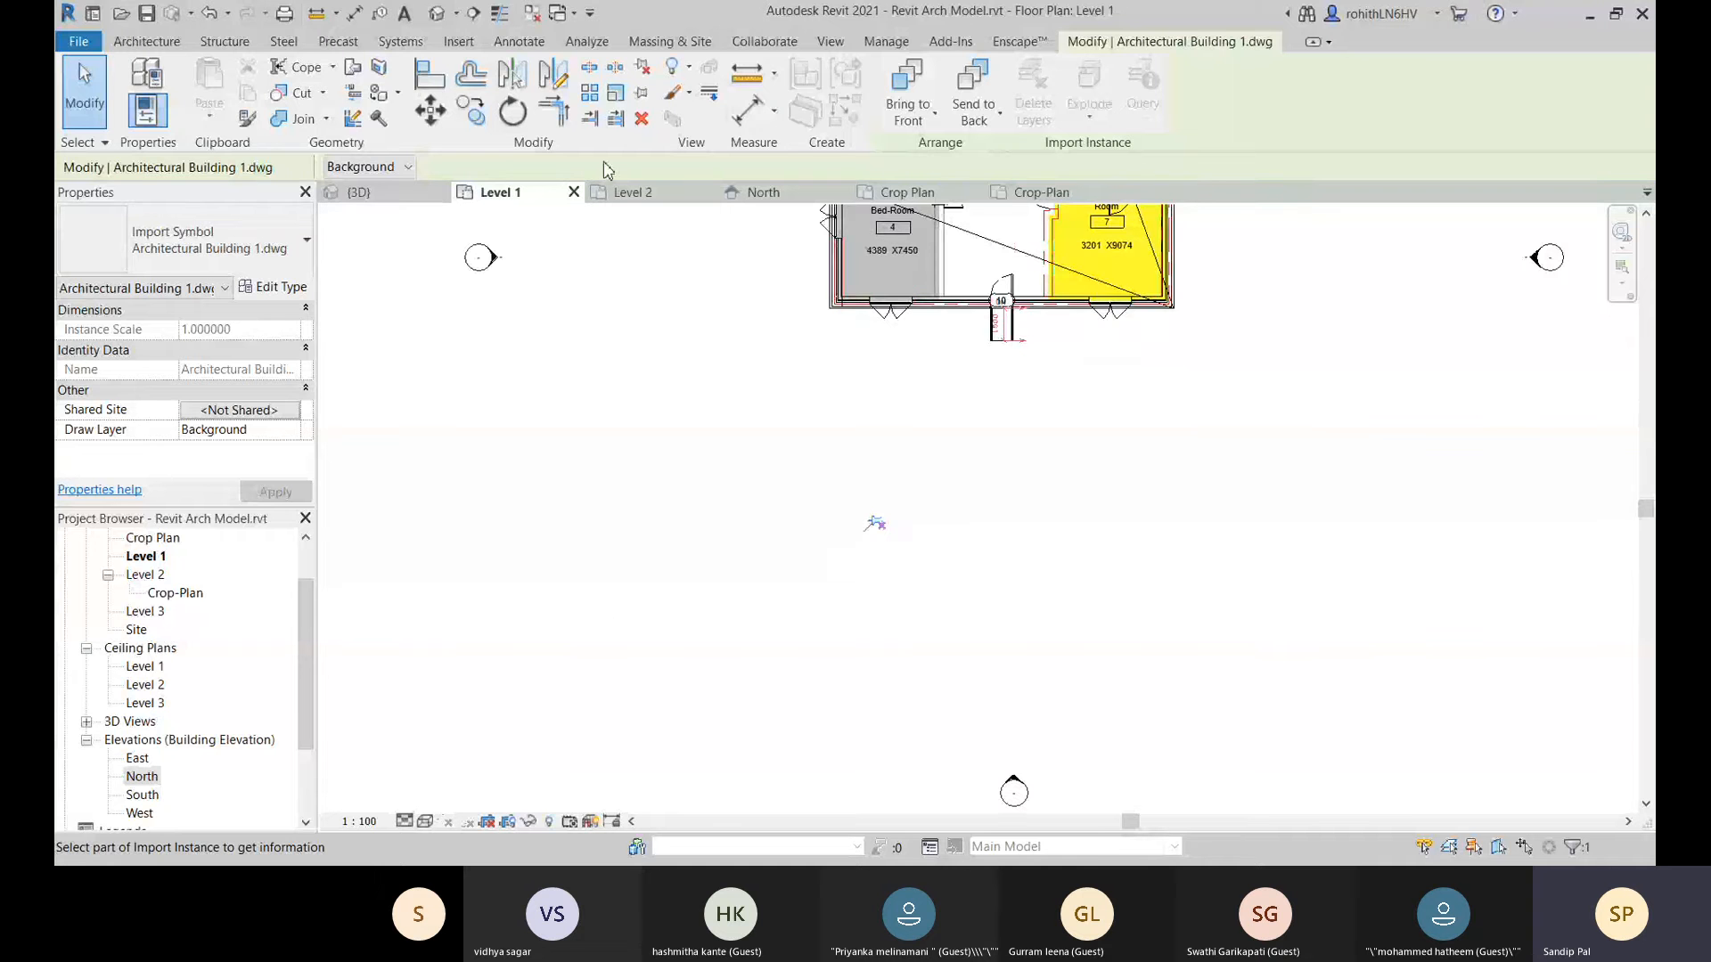
Reveal the hidden elements in the Level 1 plan and select the linked Architectural Building 1 drawing.
click(678, 68)
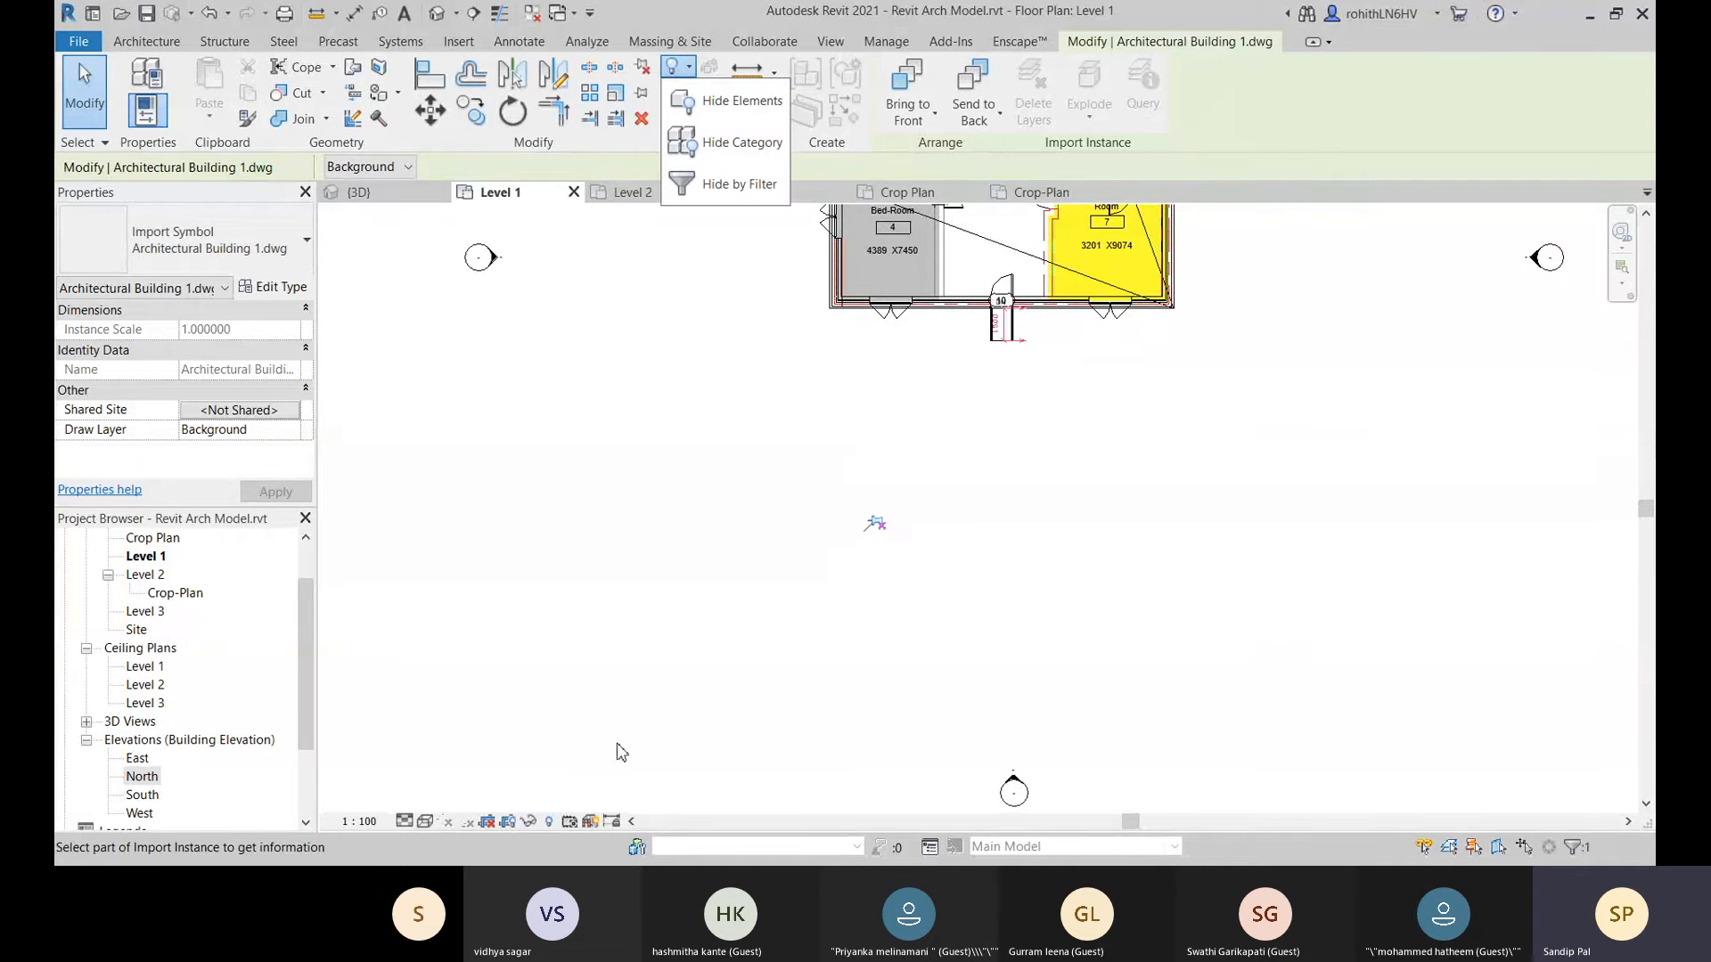
click(550, 825)
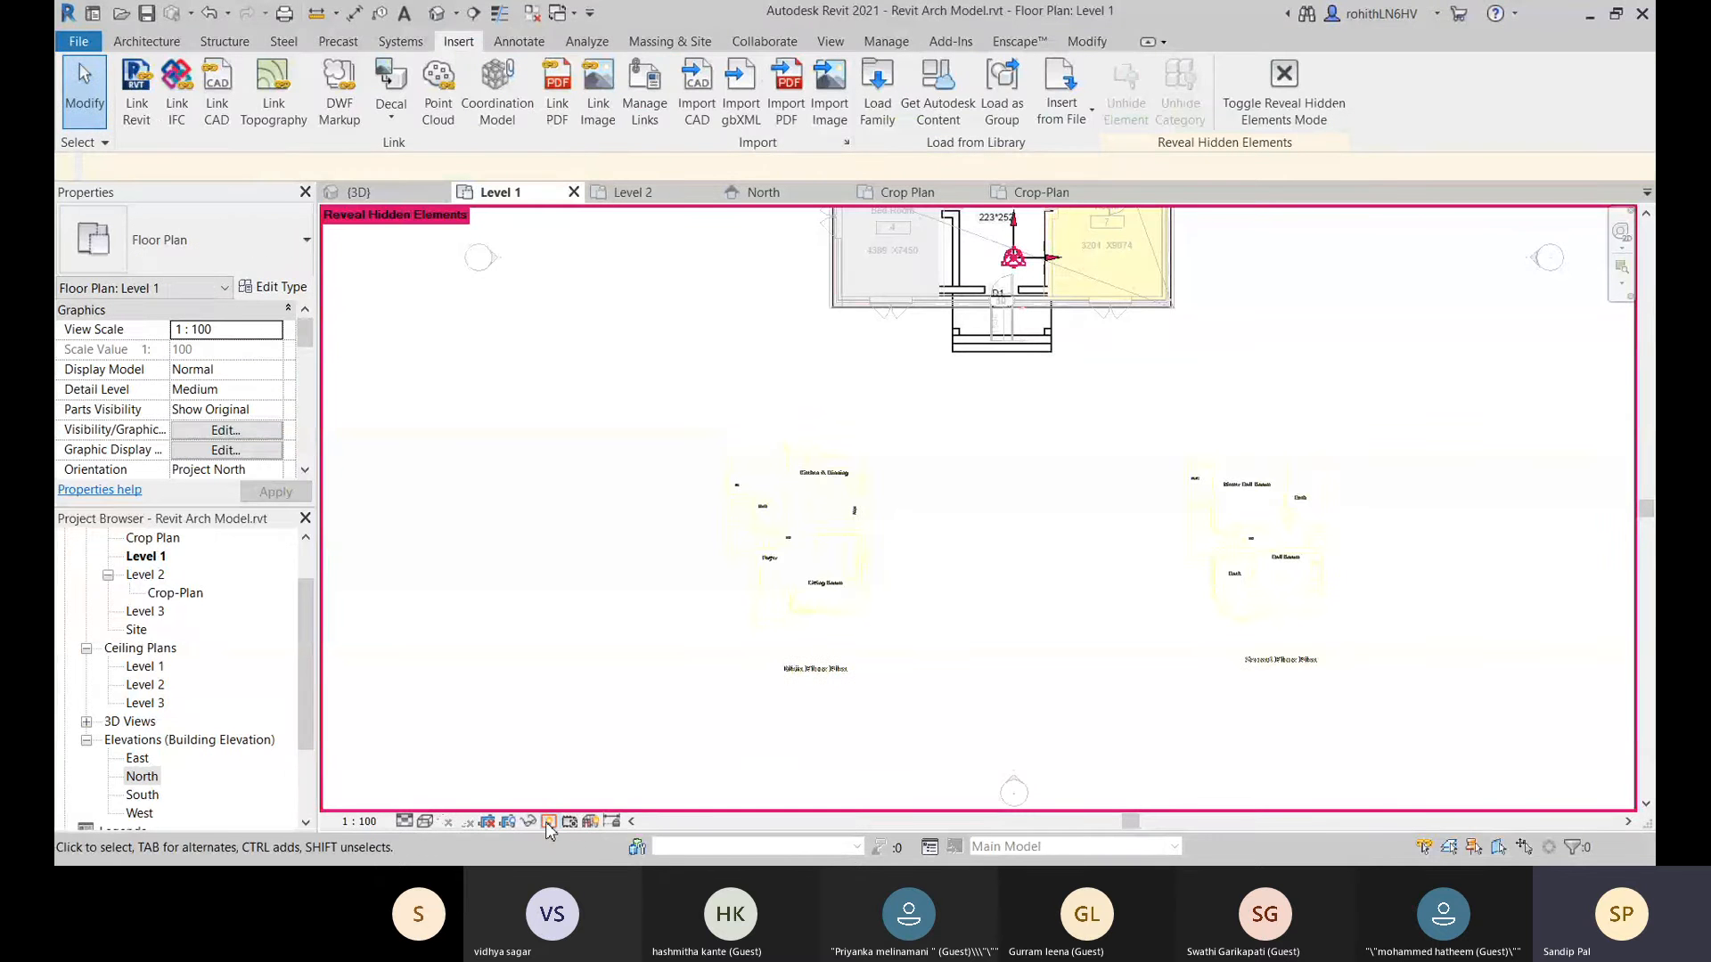
mouse_move(637, 398)
mouse_down()
mouse_move(1074, 749)
mouse_move(1385, 772)
mouse_move(1369, 764)
mouse_up()
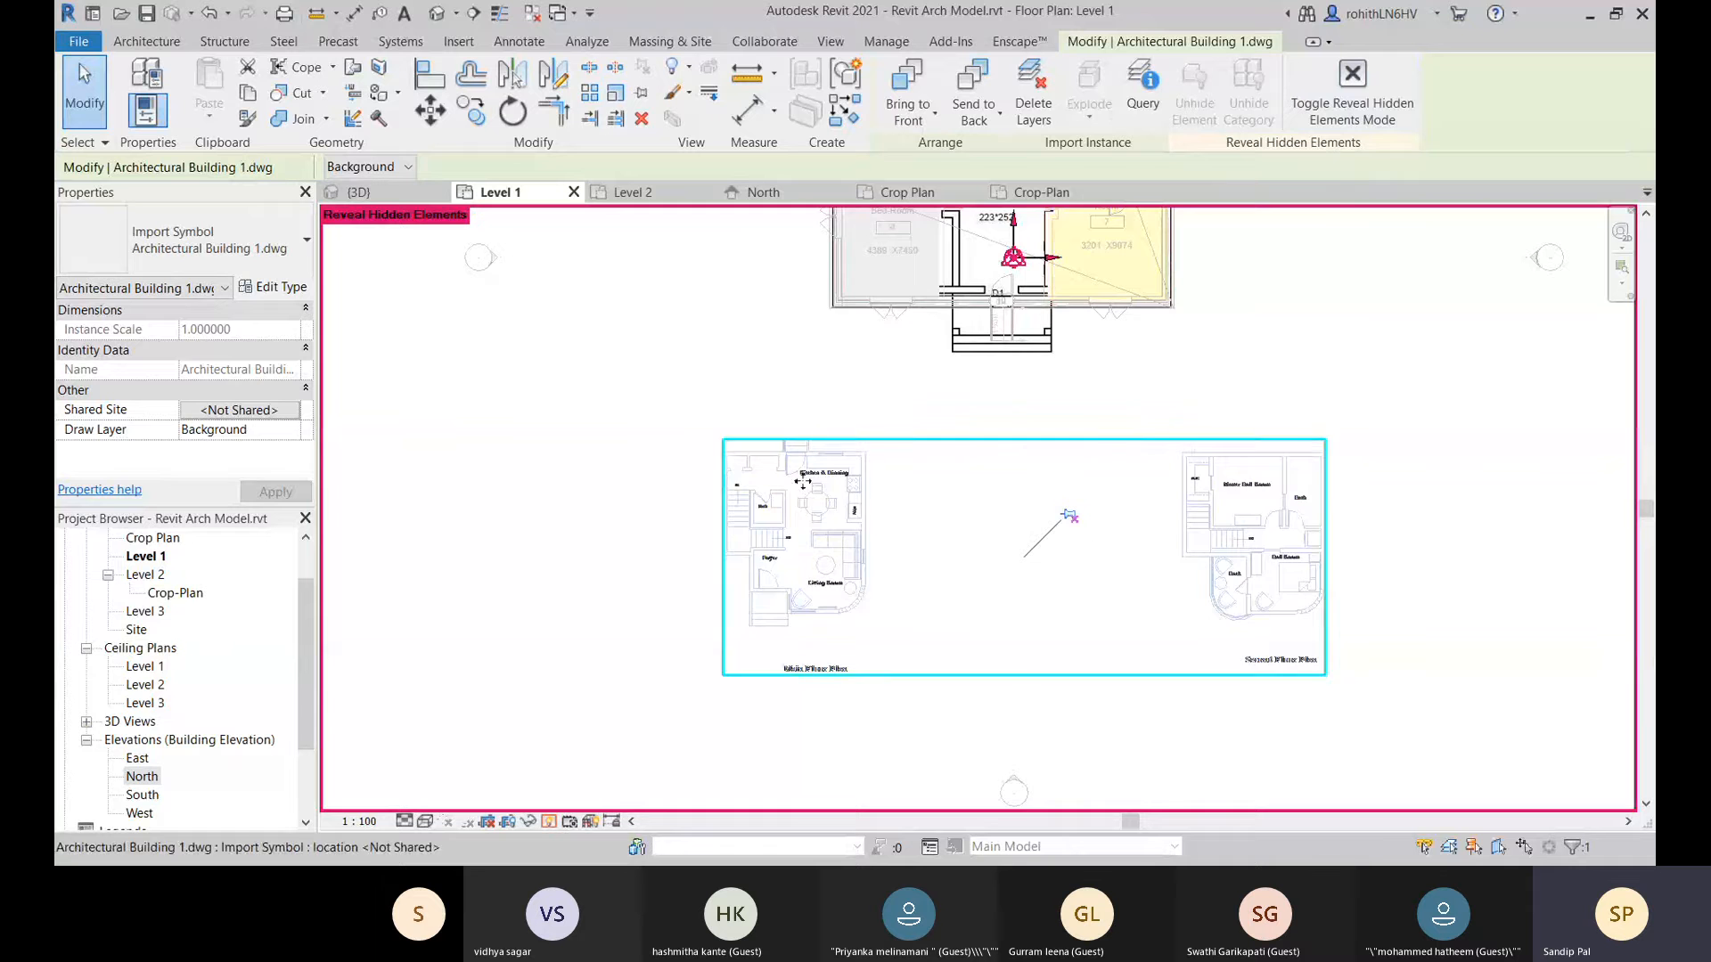
scroll(1039, 497, down, 3)
middle_drag(1097, 516, 923, 530)
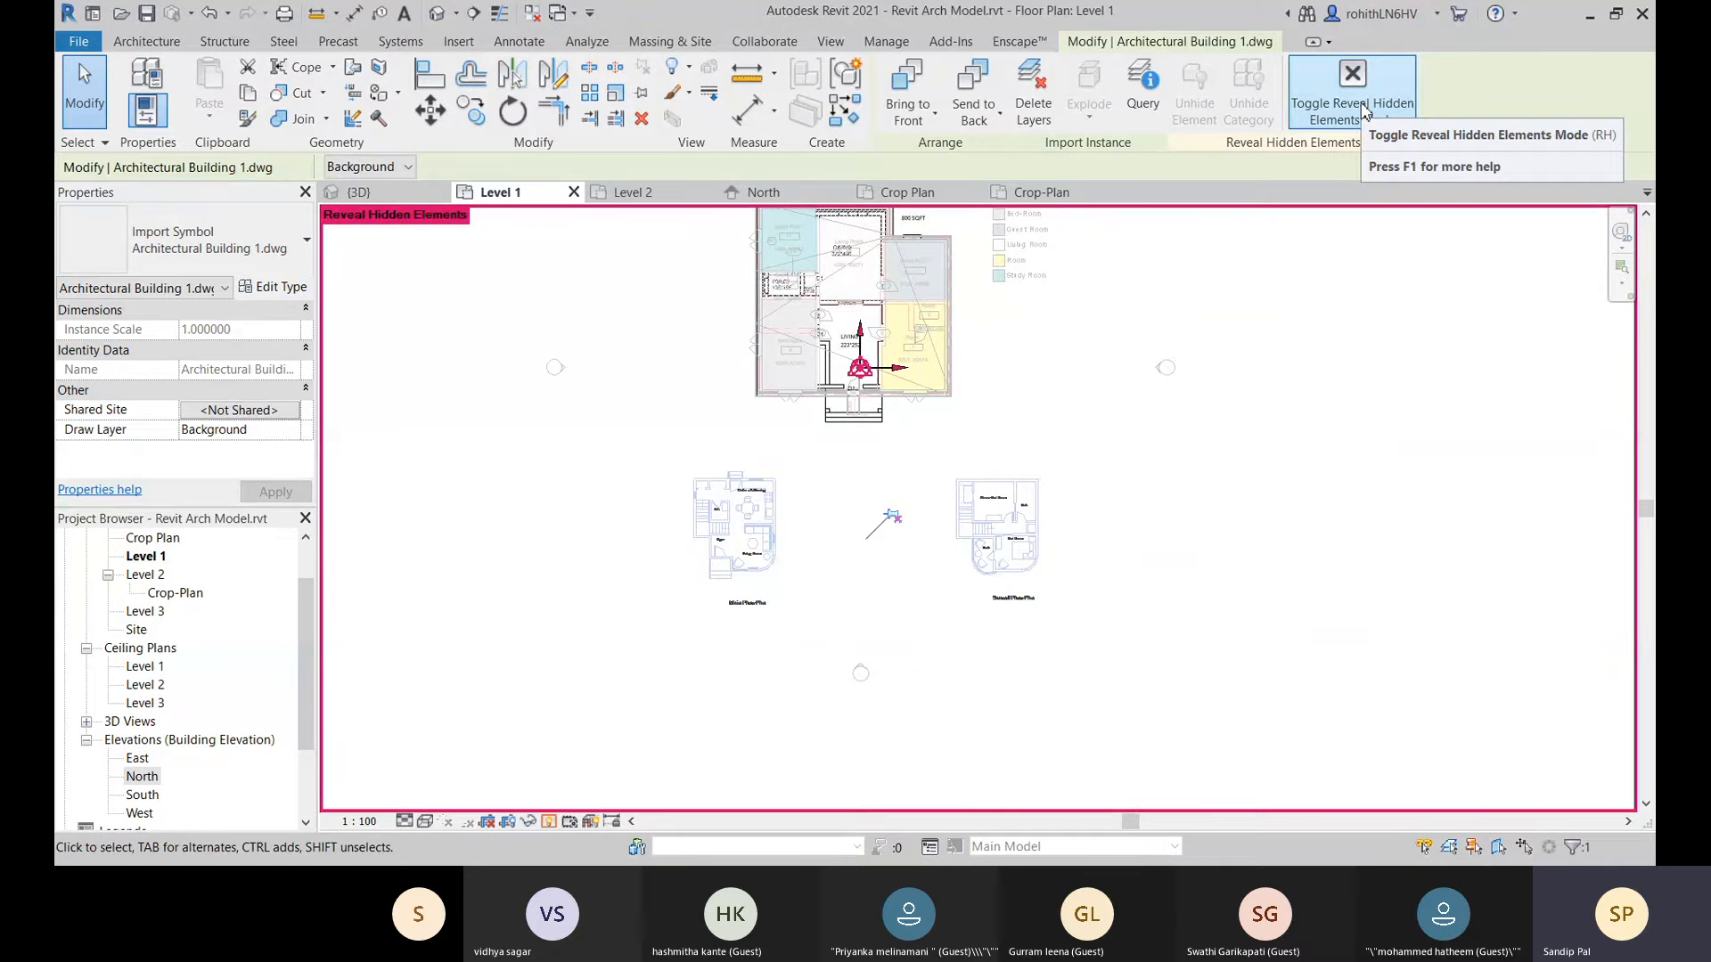
Query the revealed Foyer text for its import instance properties without deleting or hiding its layer, and end the query.
click(1141, 93)
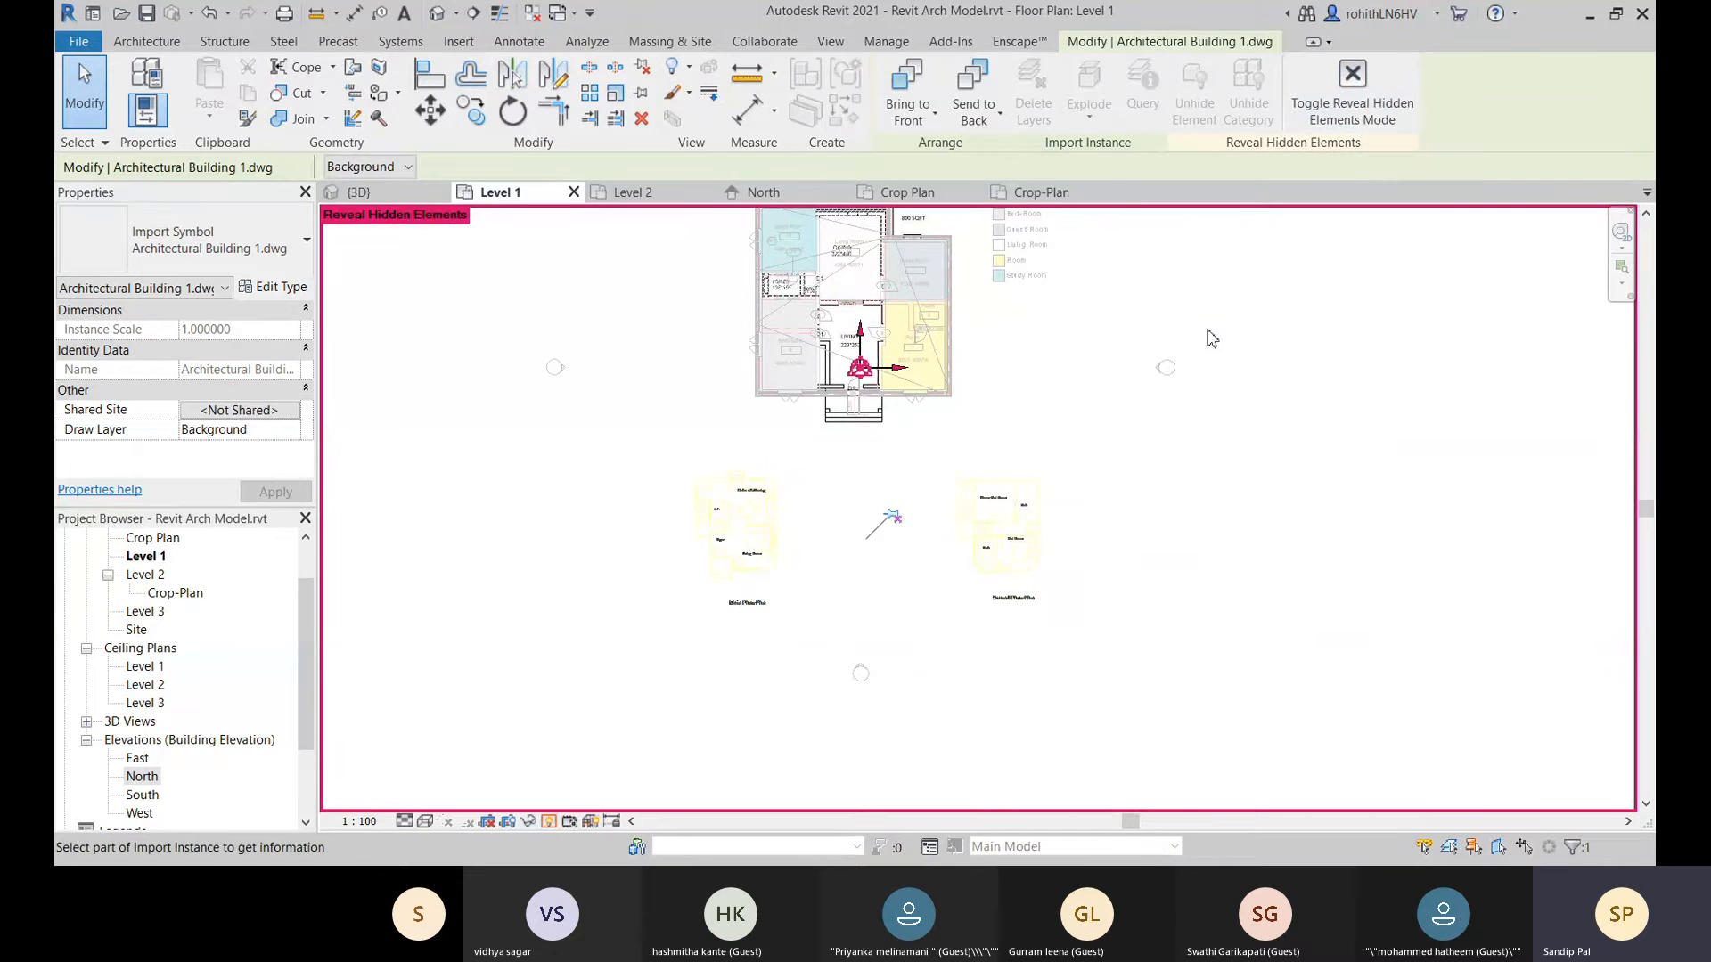
scroll(740, 557, up, 4)
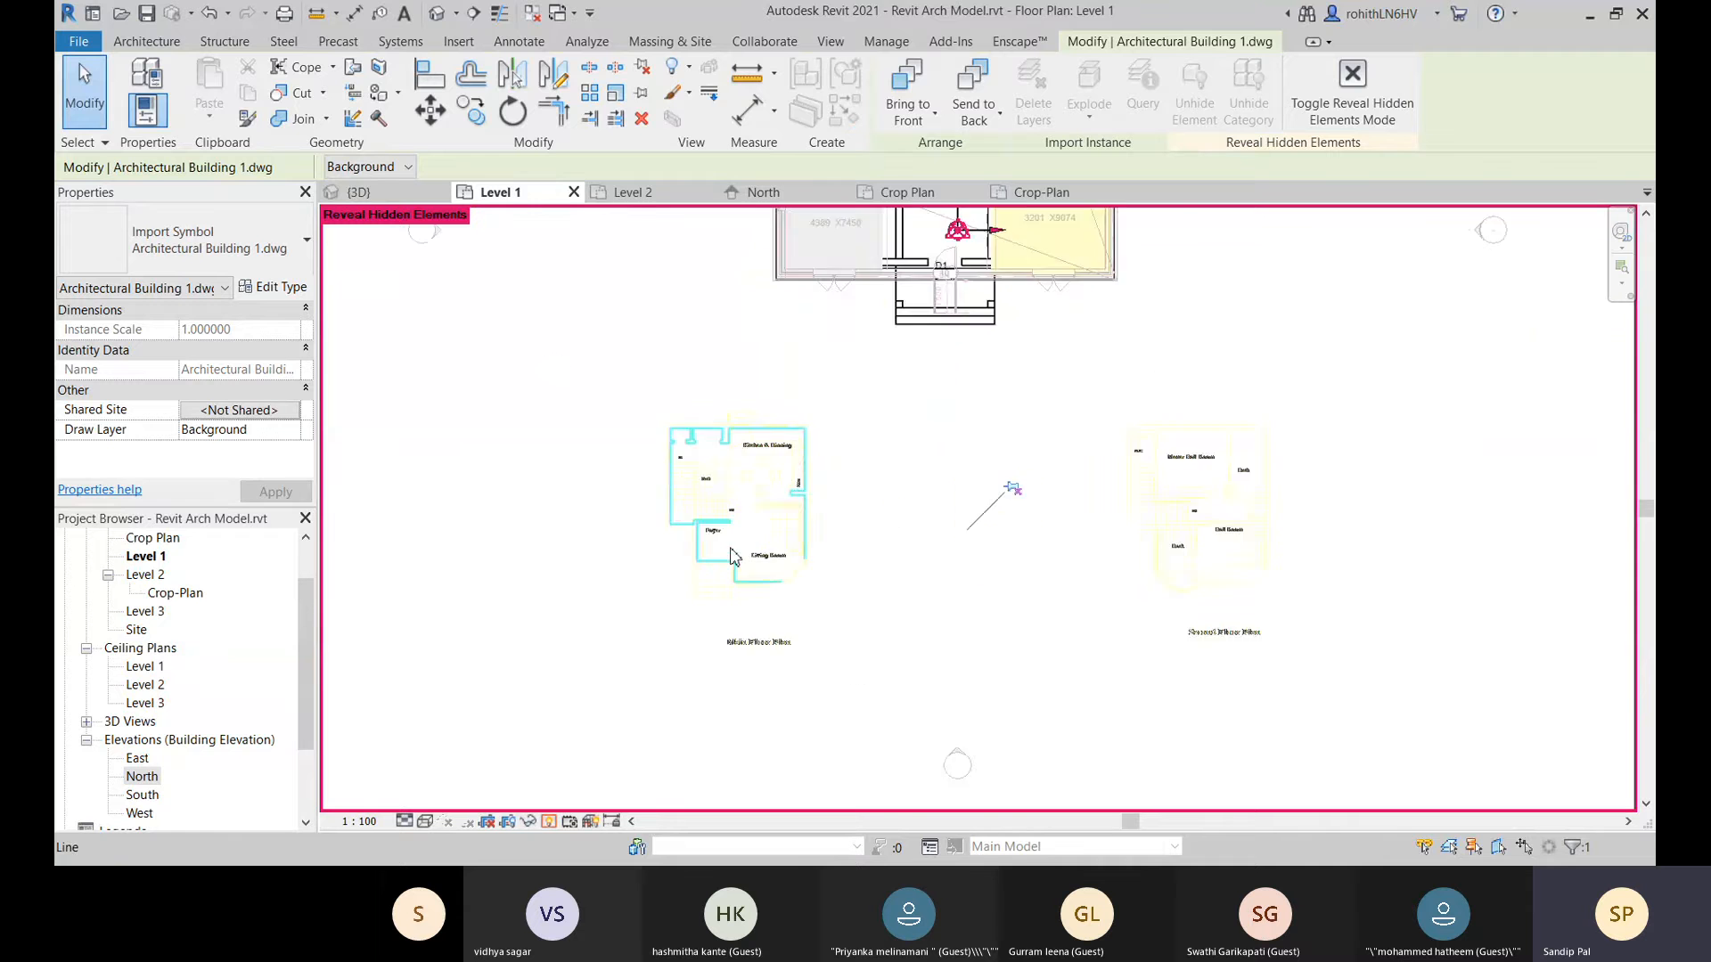
click(705, 527)
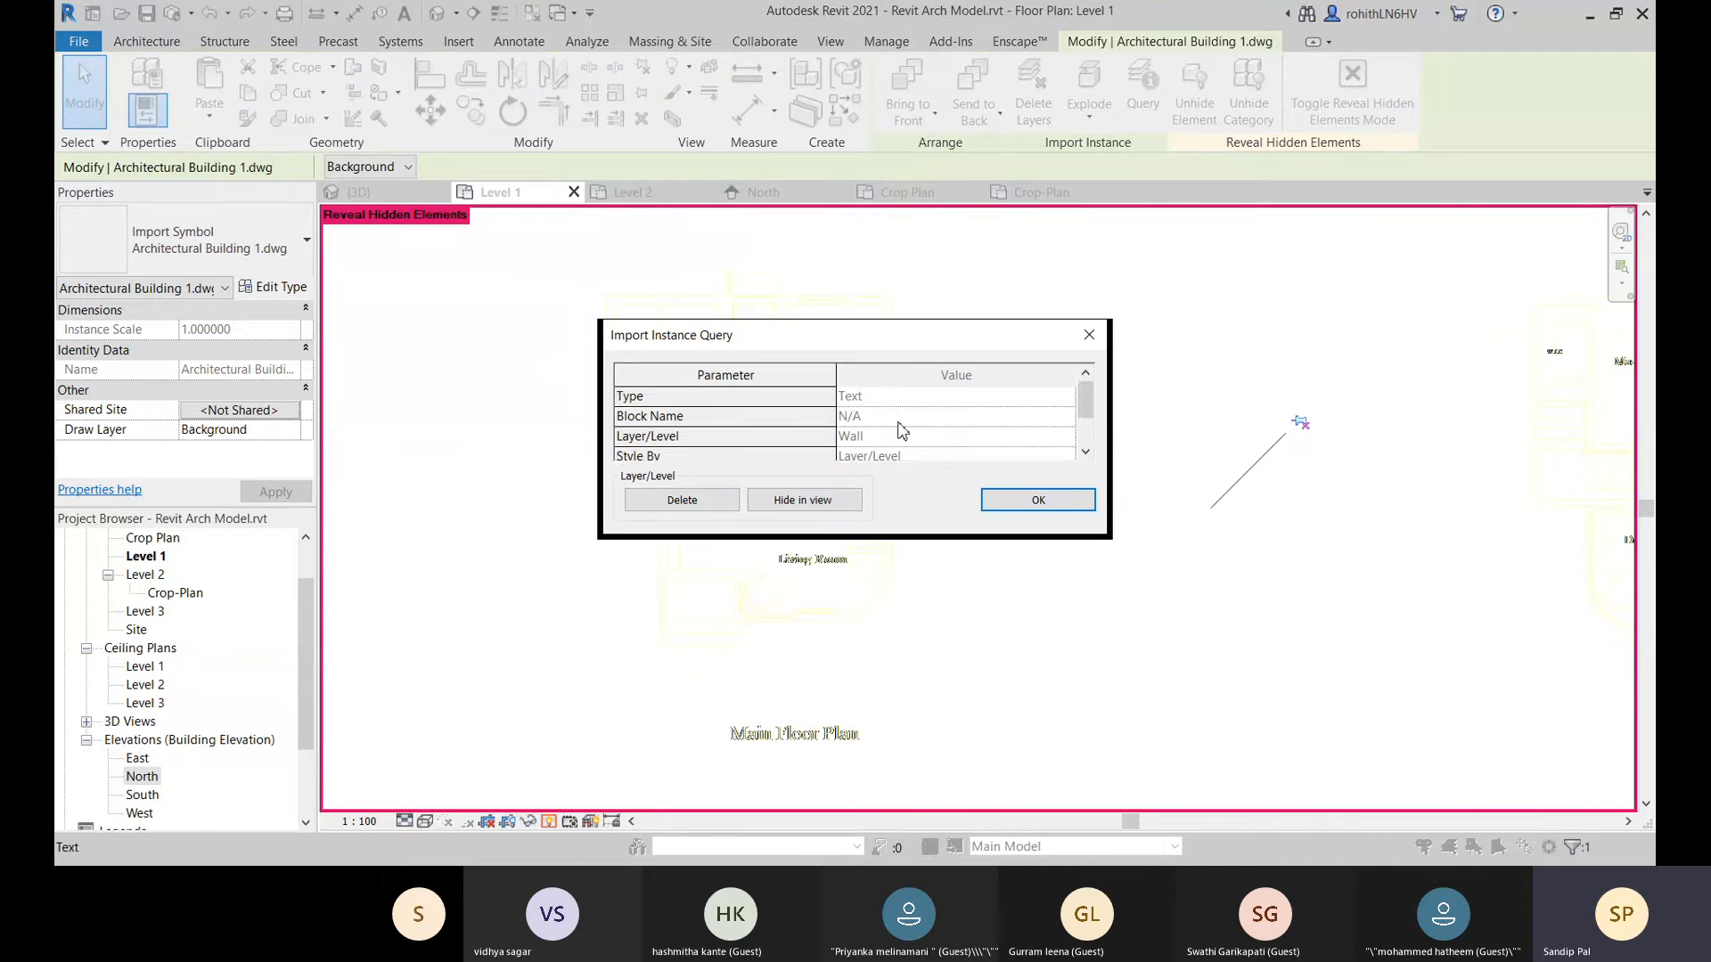
scroll(900, 430, down, 1)
scroll(726, 447, up, 1)
scroll(833, 426, down, 1)
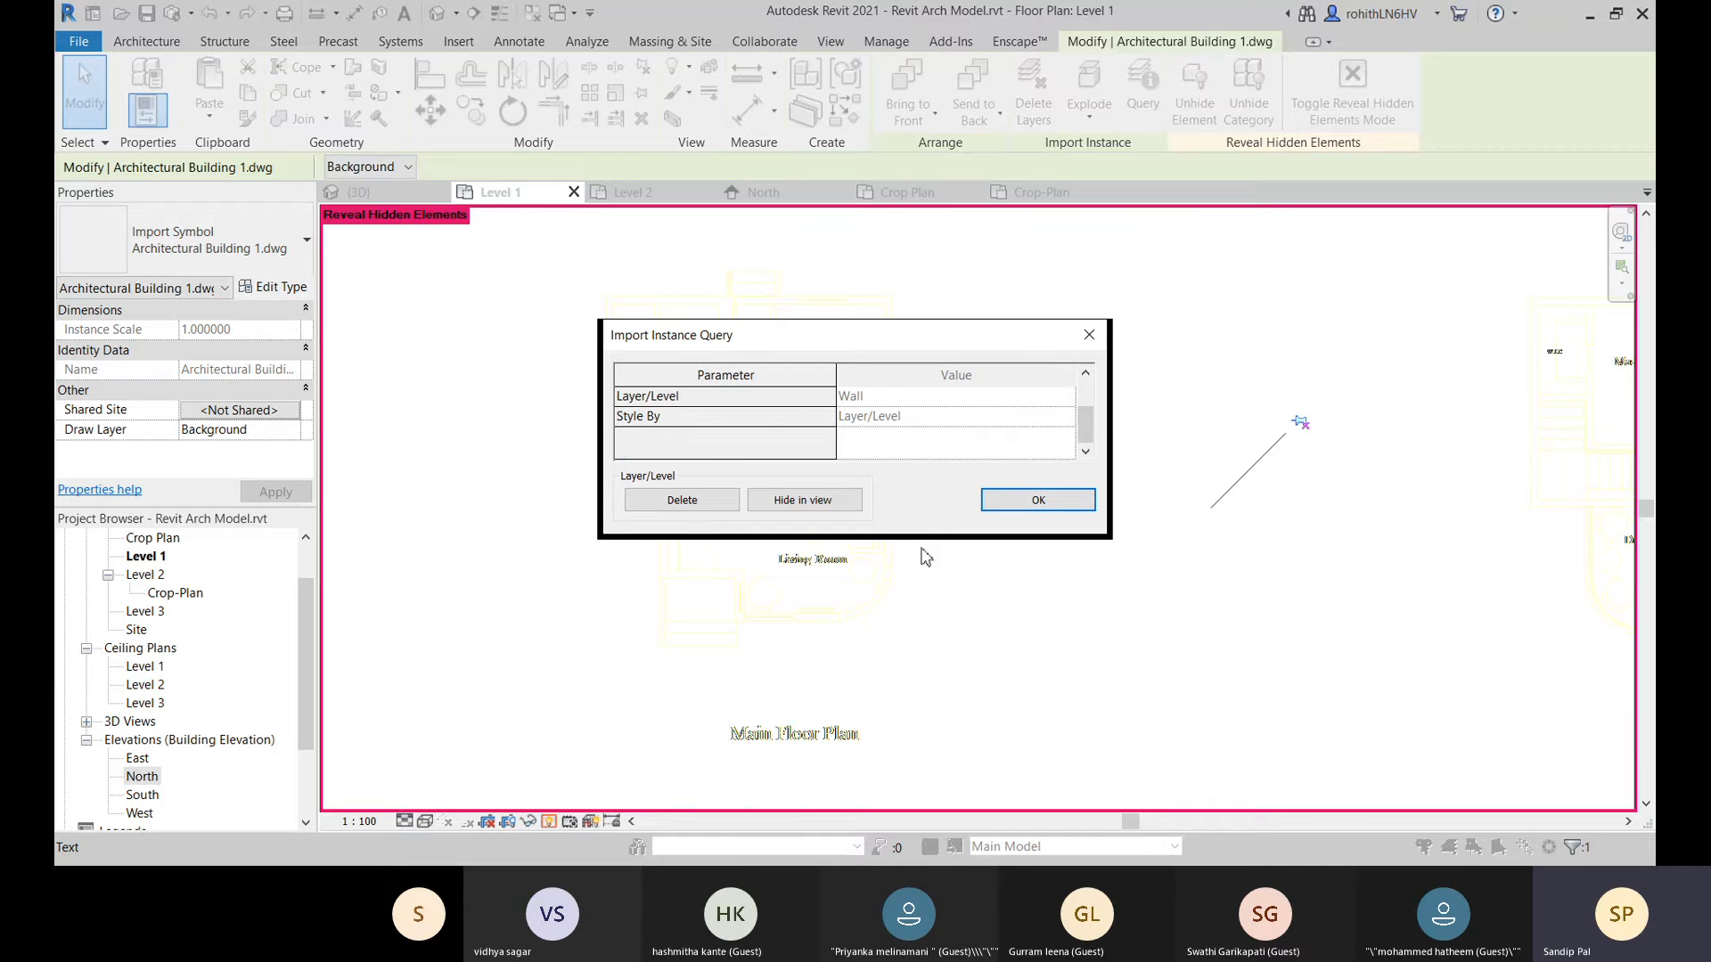
scroll(936, 652, down, 2)
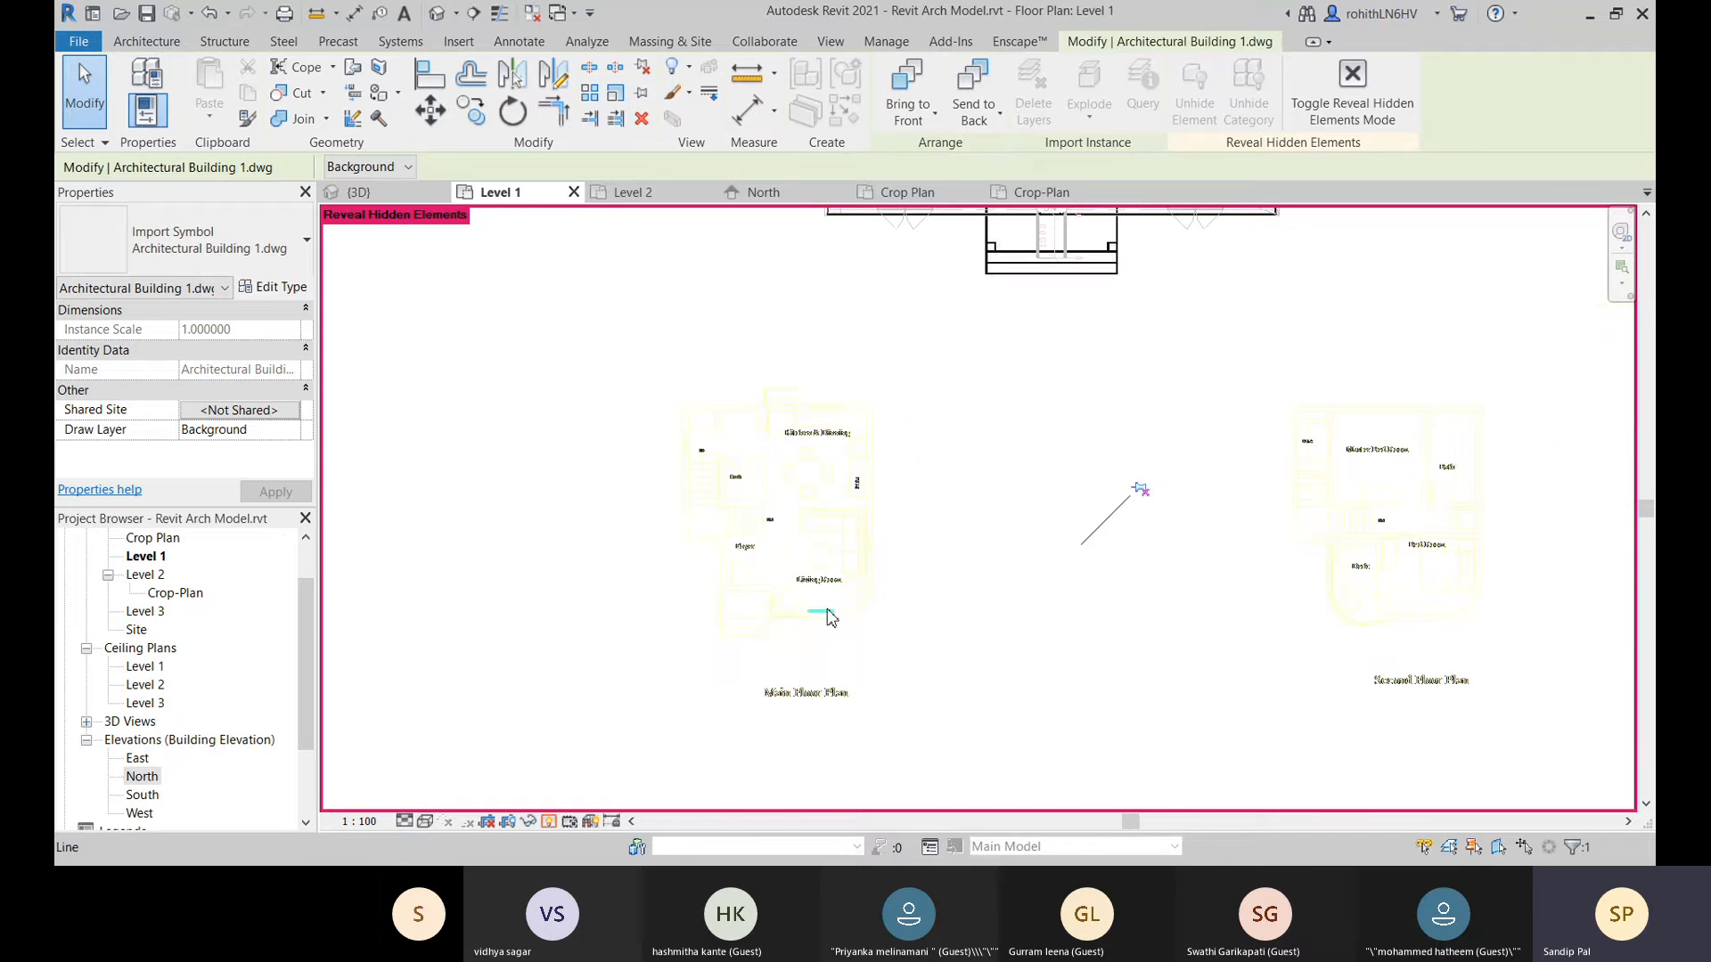
click(753, 557)
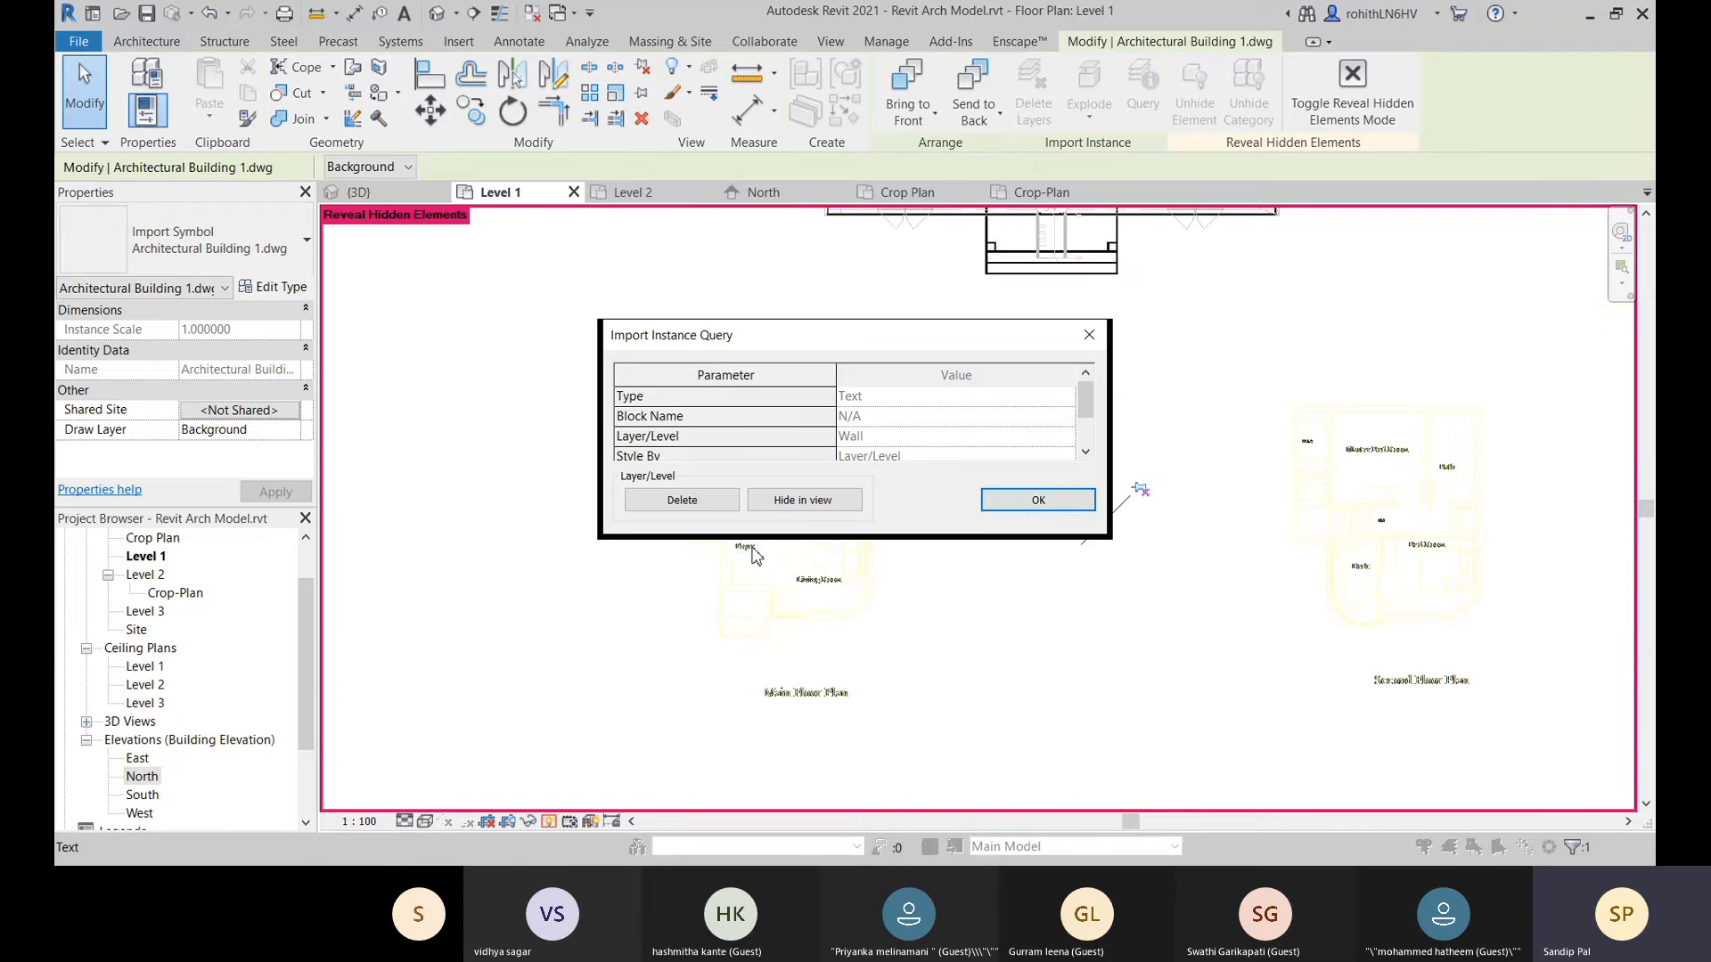
click(1008, 504)
right_click(1173, 382)
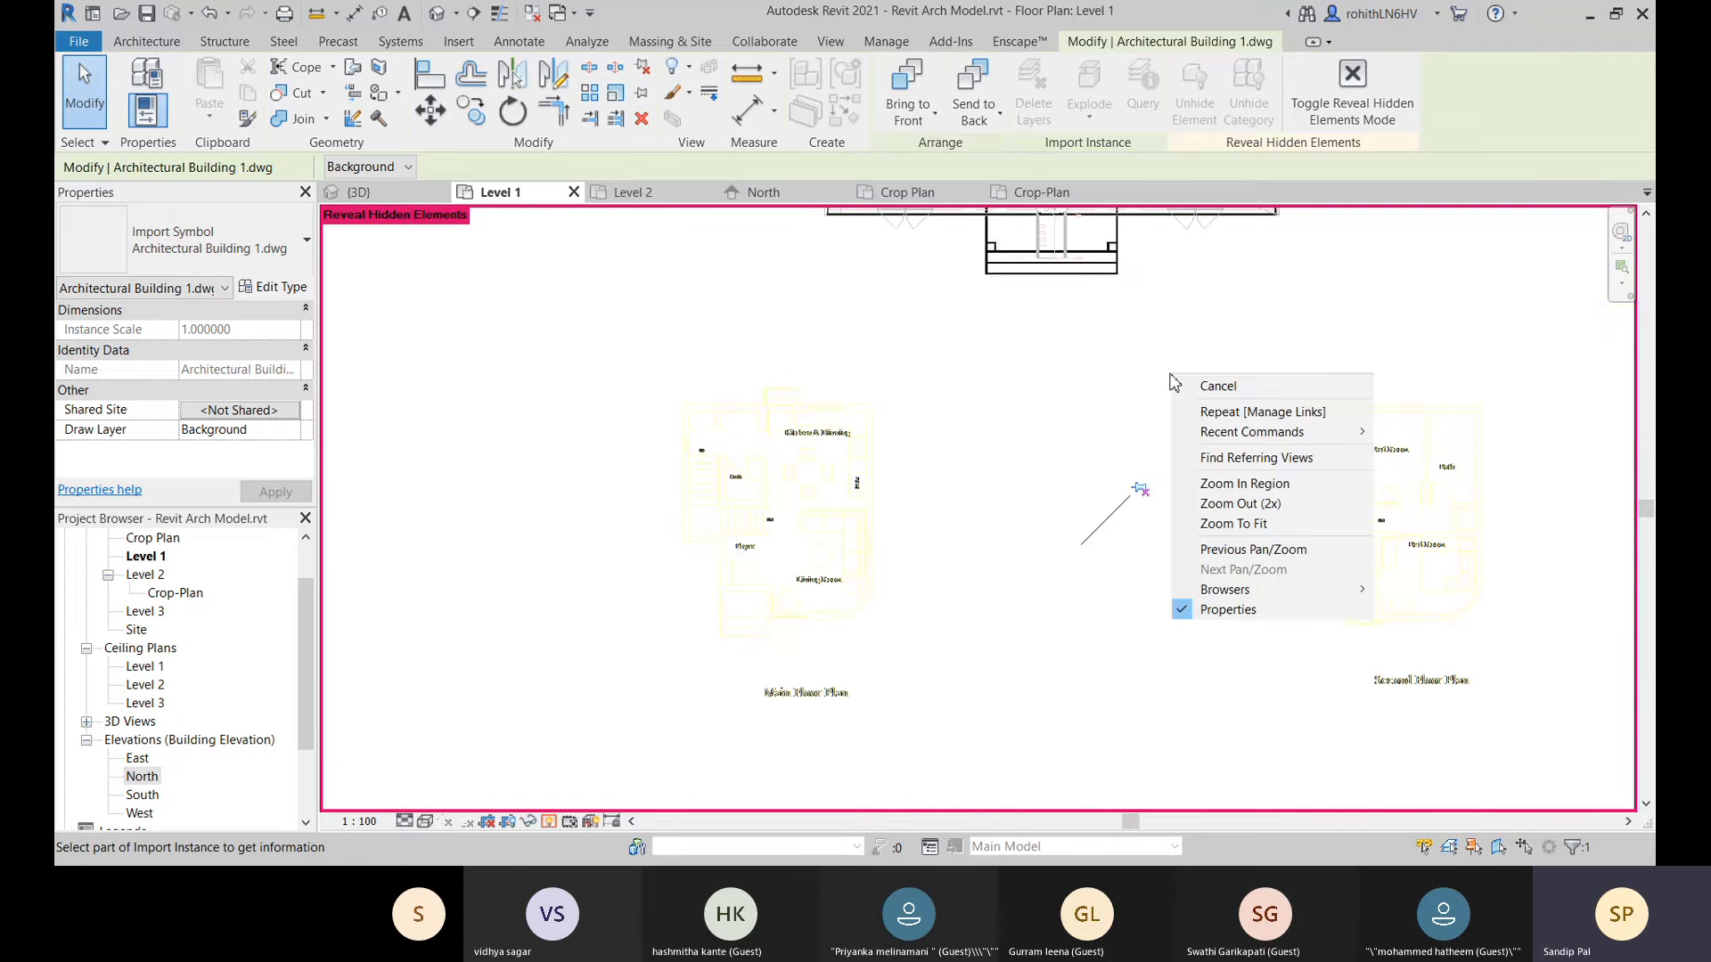
click(1182, 385)
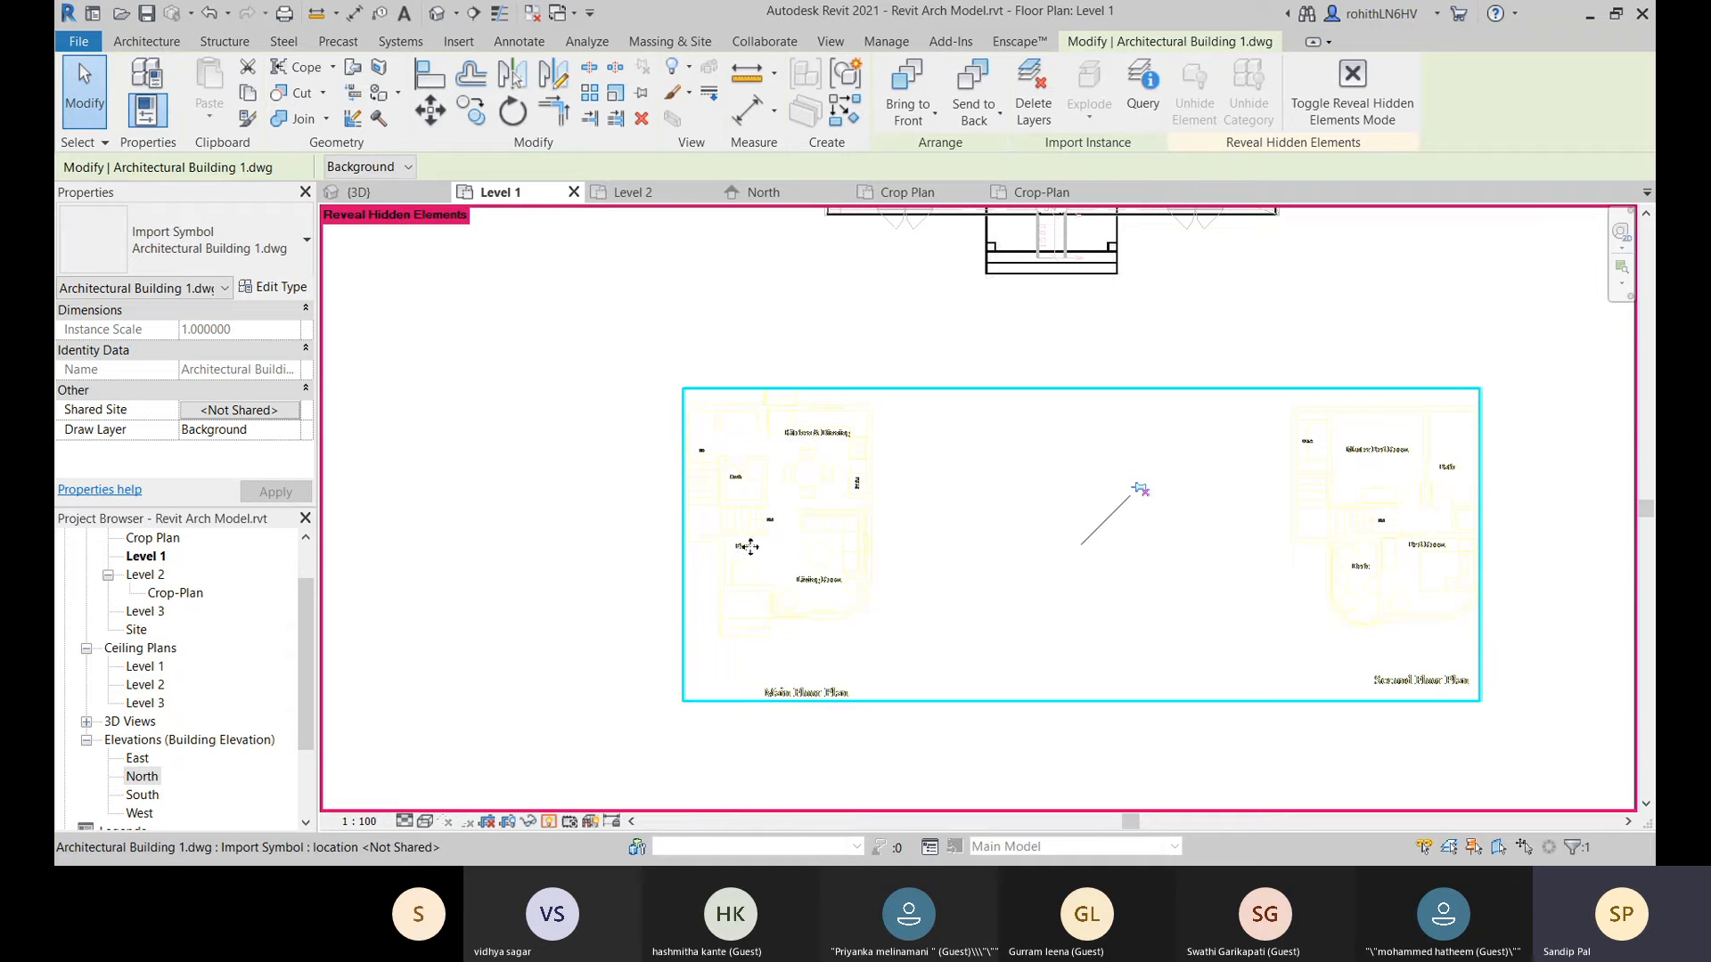
Reselect the linked drawing and turn off Reveal Hidden Elements mode in the Level 1 plan.
scroll(912, 509, down, 2)
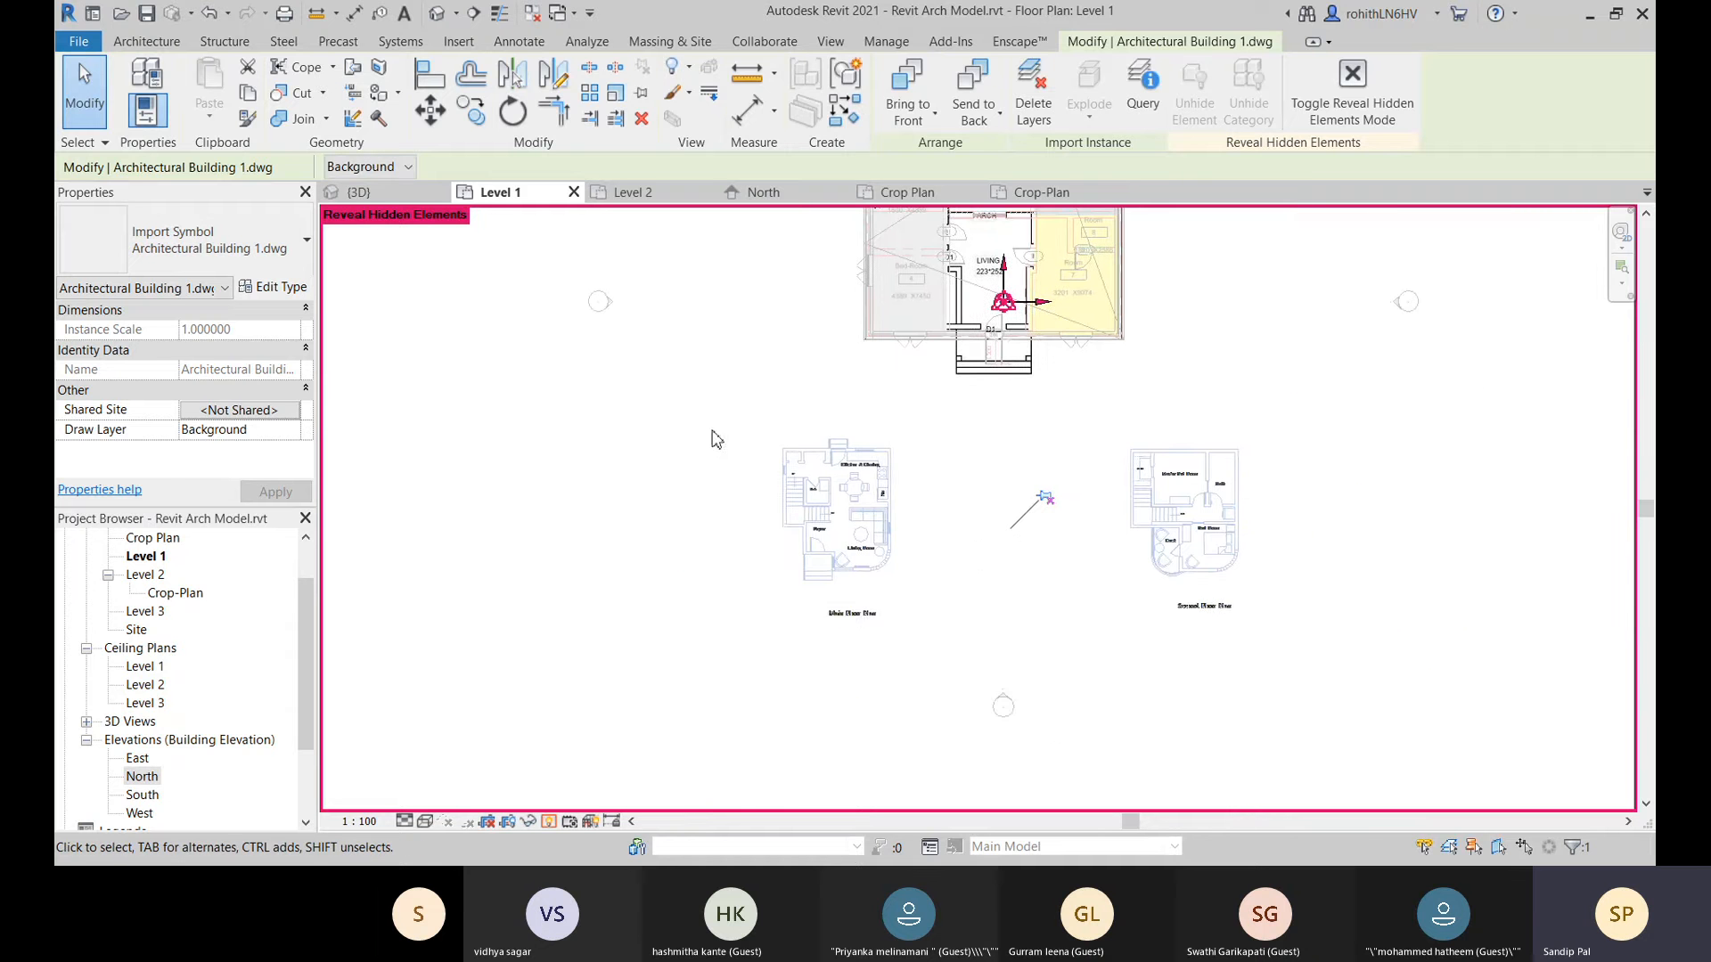
click(1149, 590)
click(867, 566)
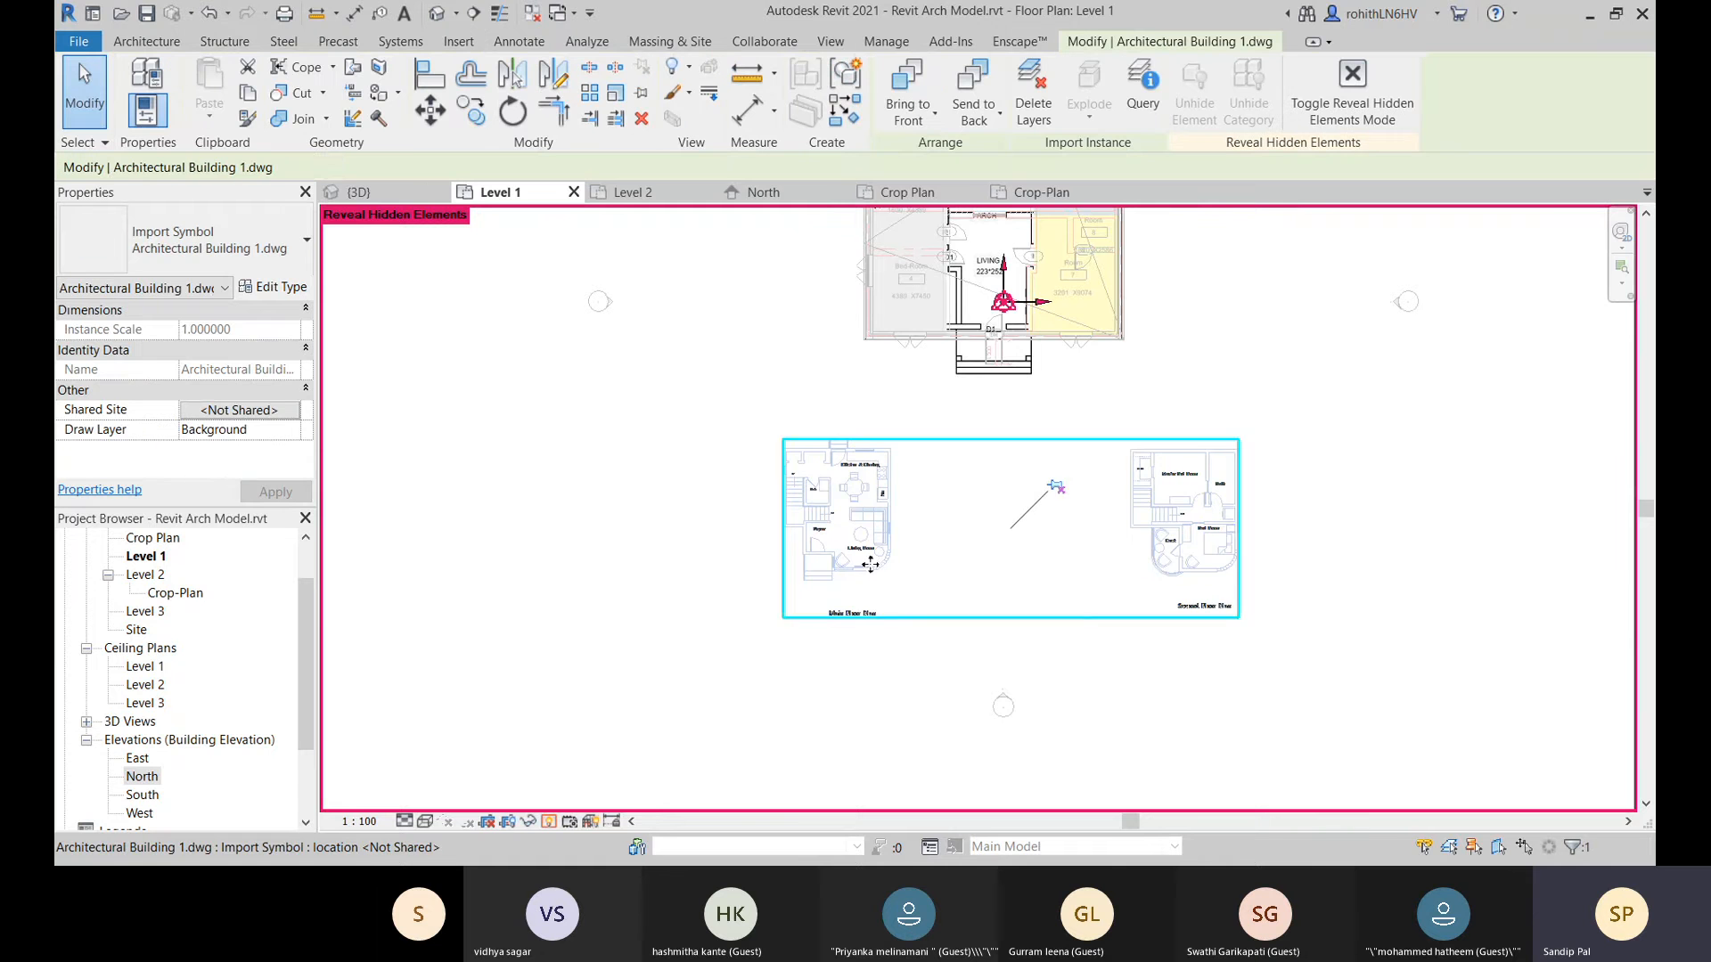
middle_drag(1283, 575, 1259, 565)
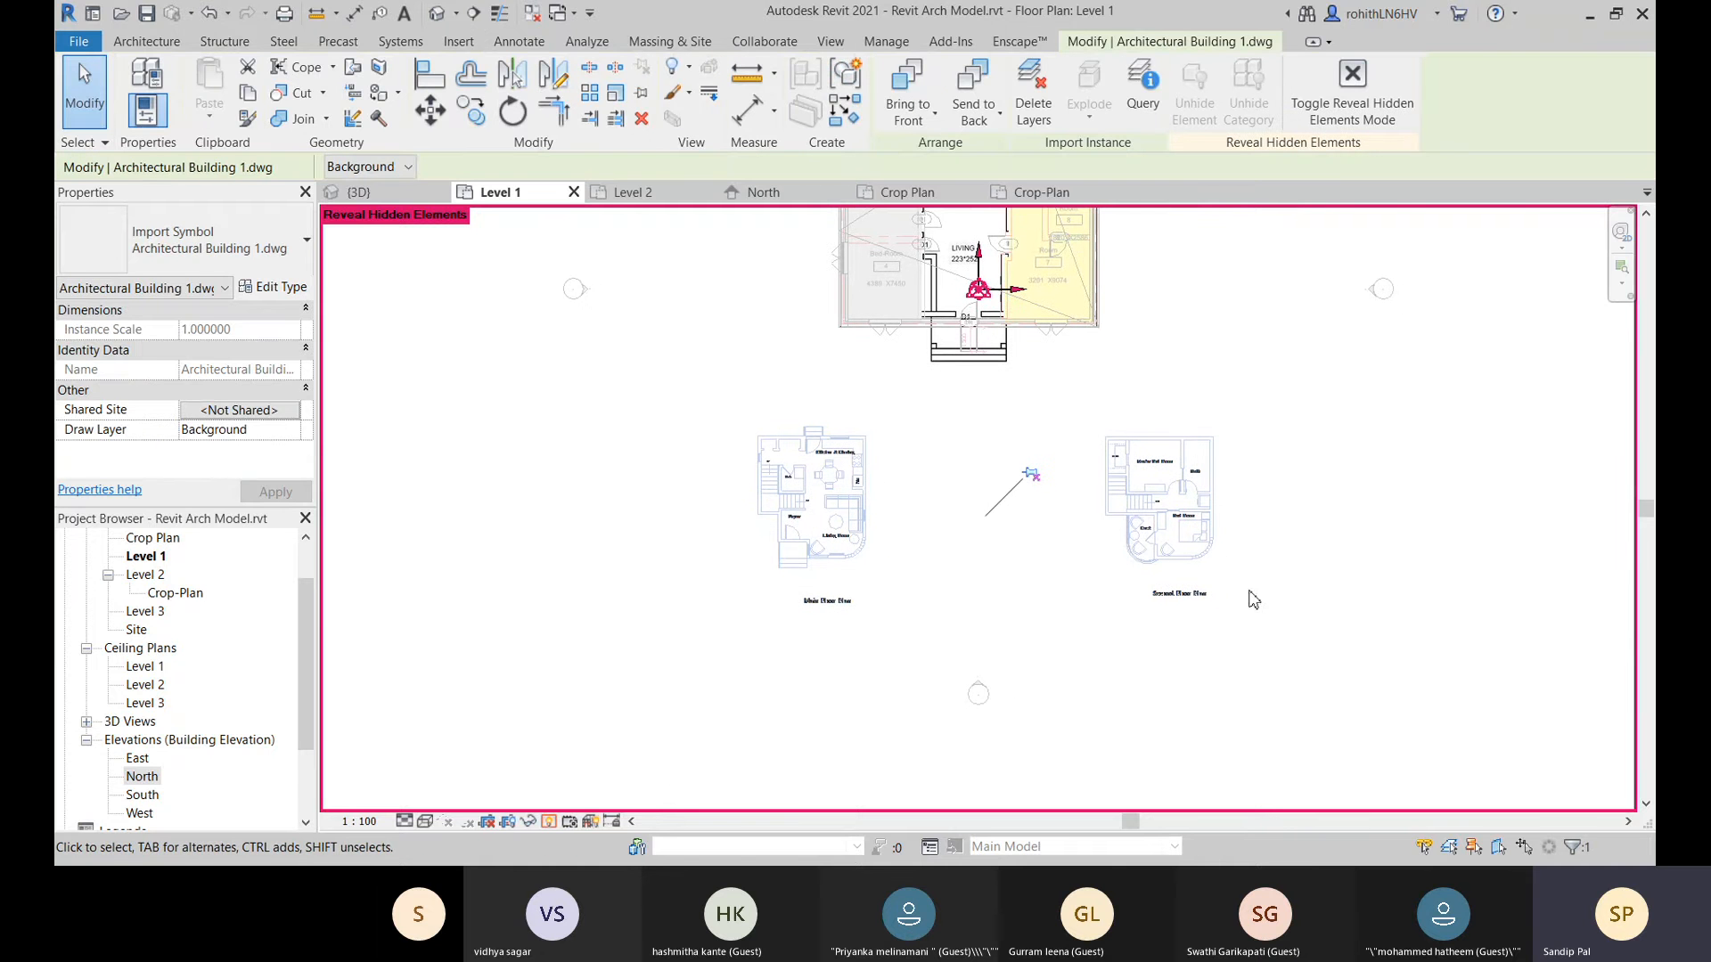
click(1353, 89)
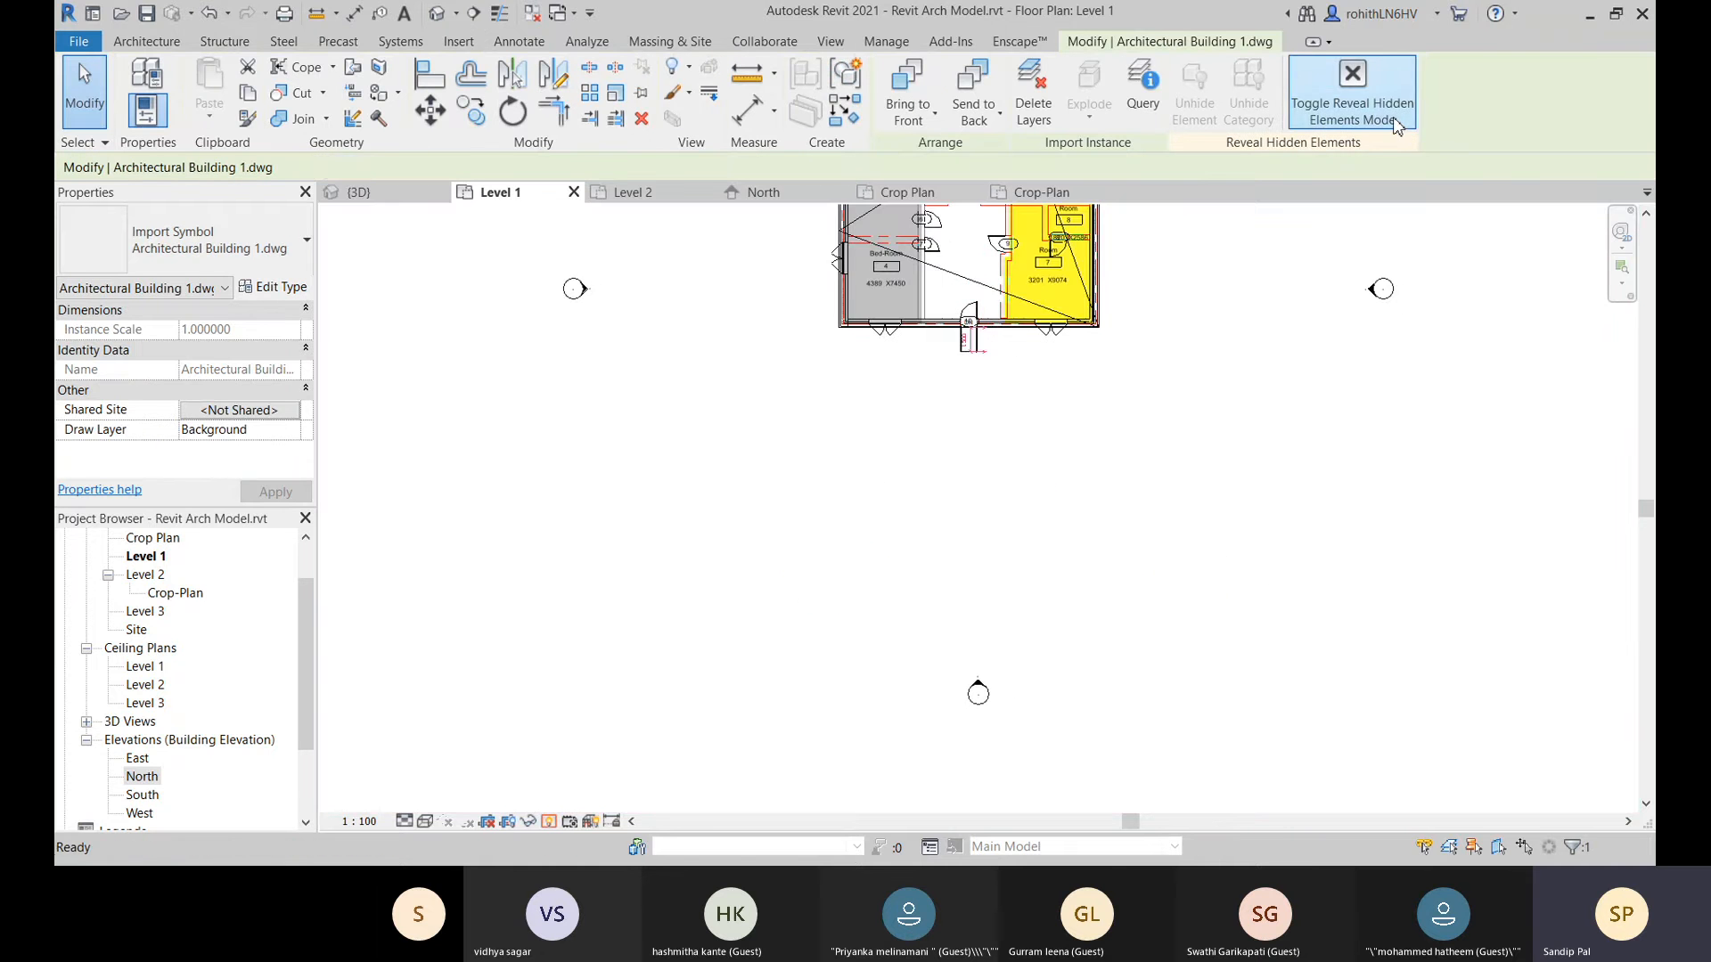
scroll(1019, 594, down, 3)
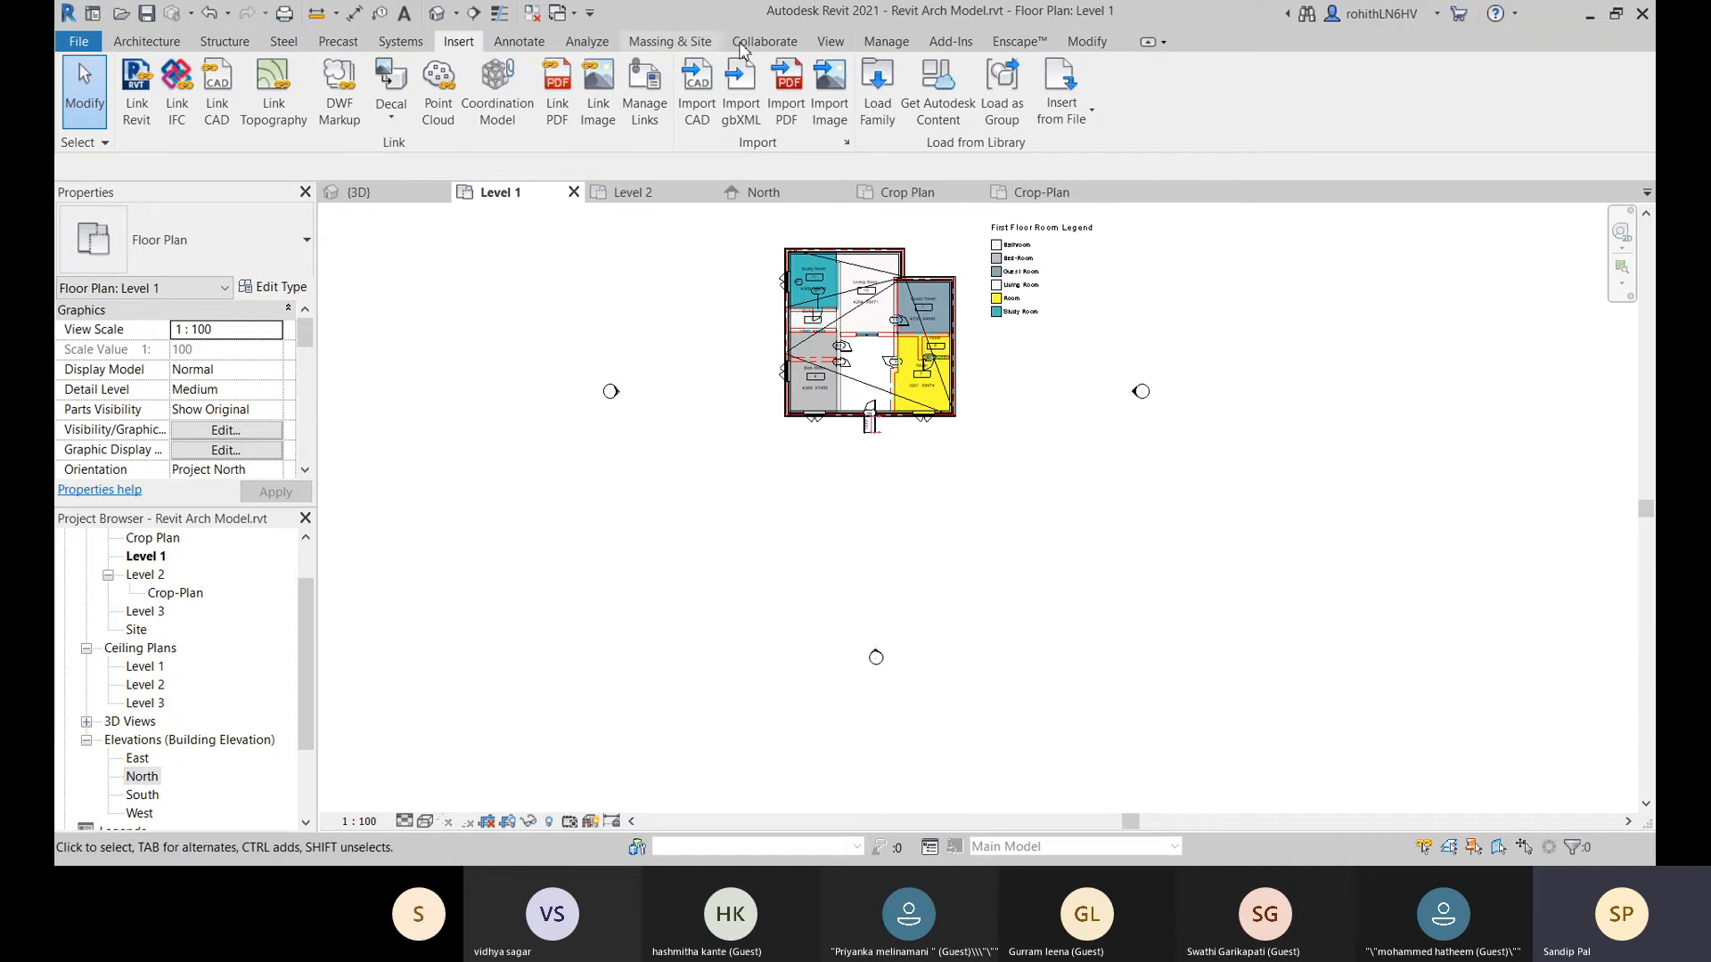
Reload the Architectural Building 1.dwg CAD link through Manage Links after hiding its layer, and accept the dialog.
click(886, 44)
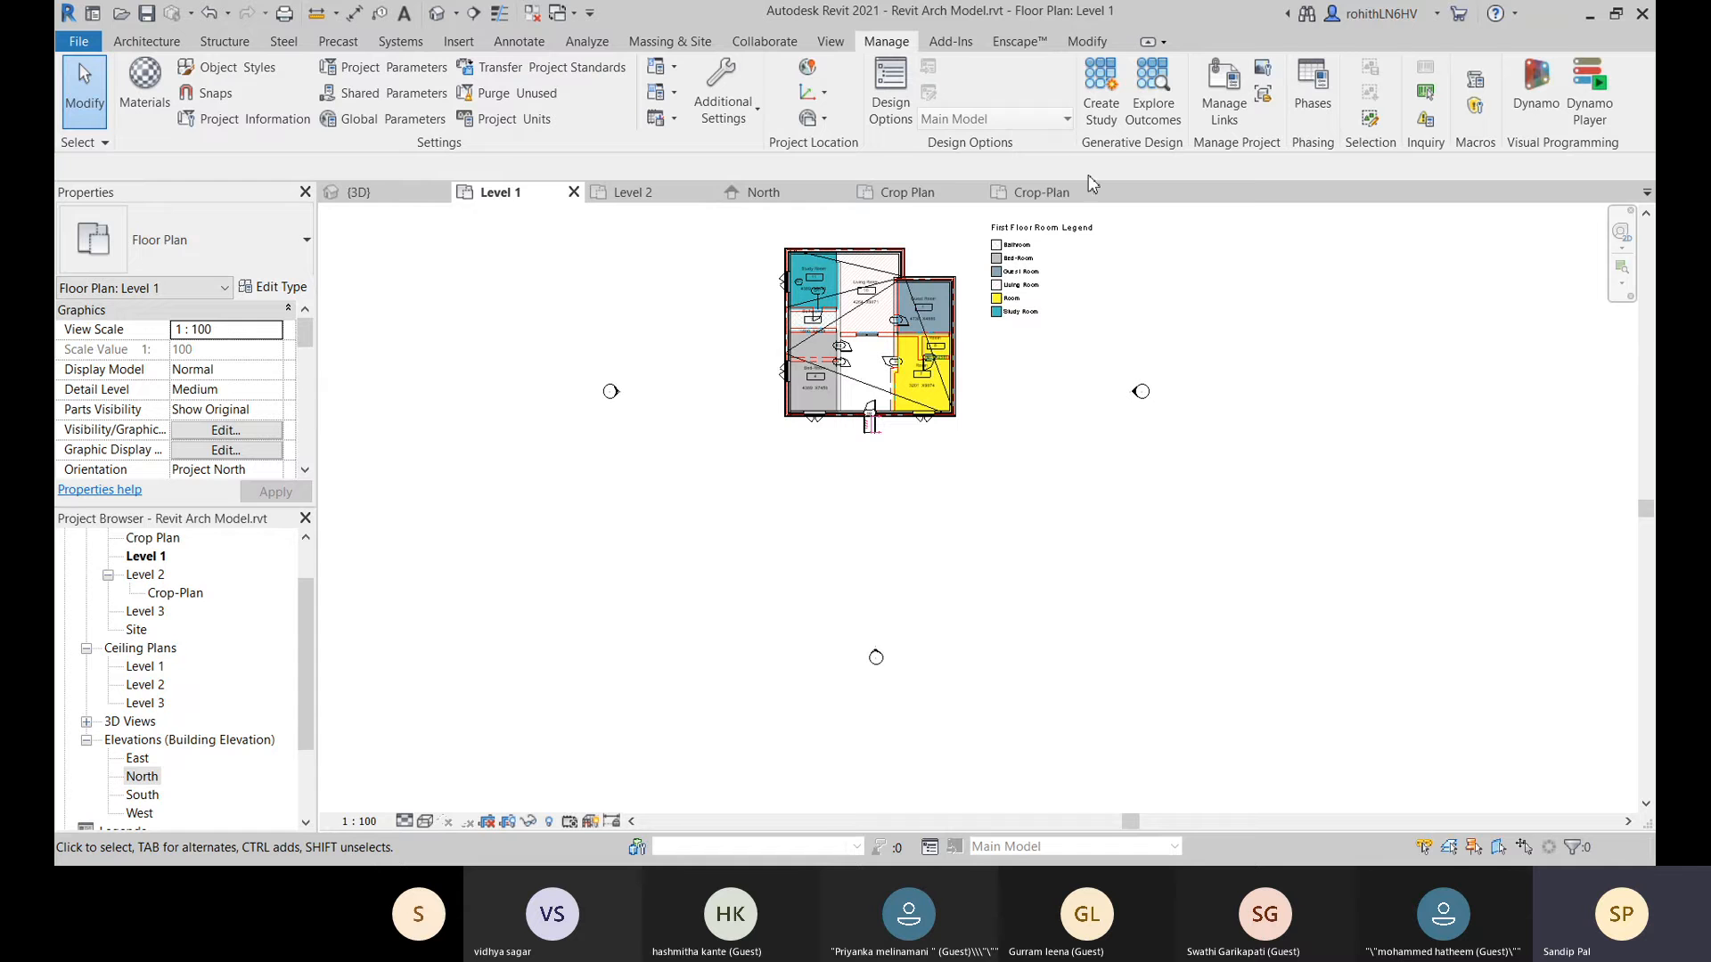
click(1235, 114)
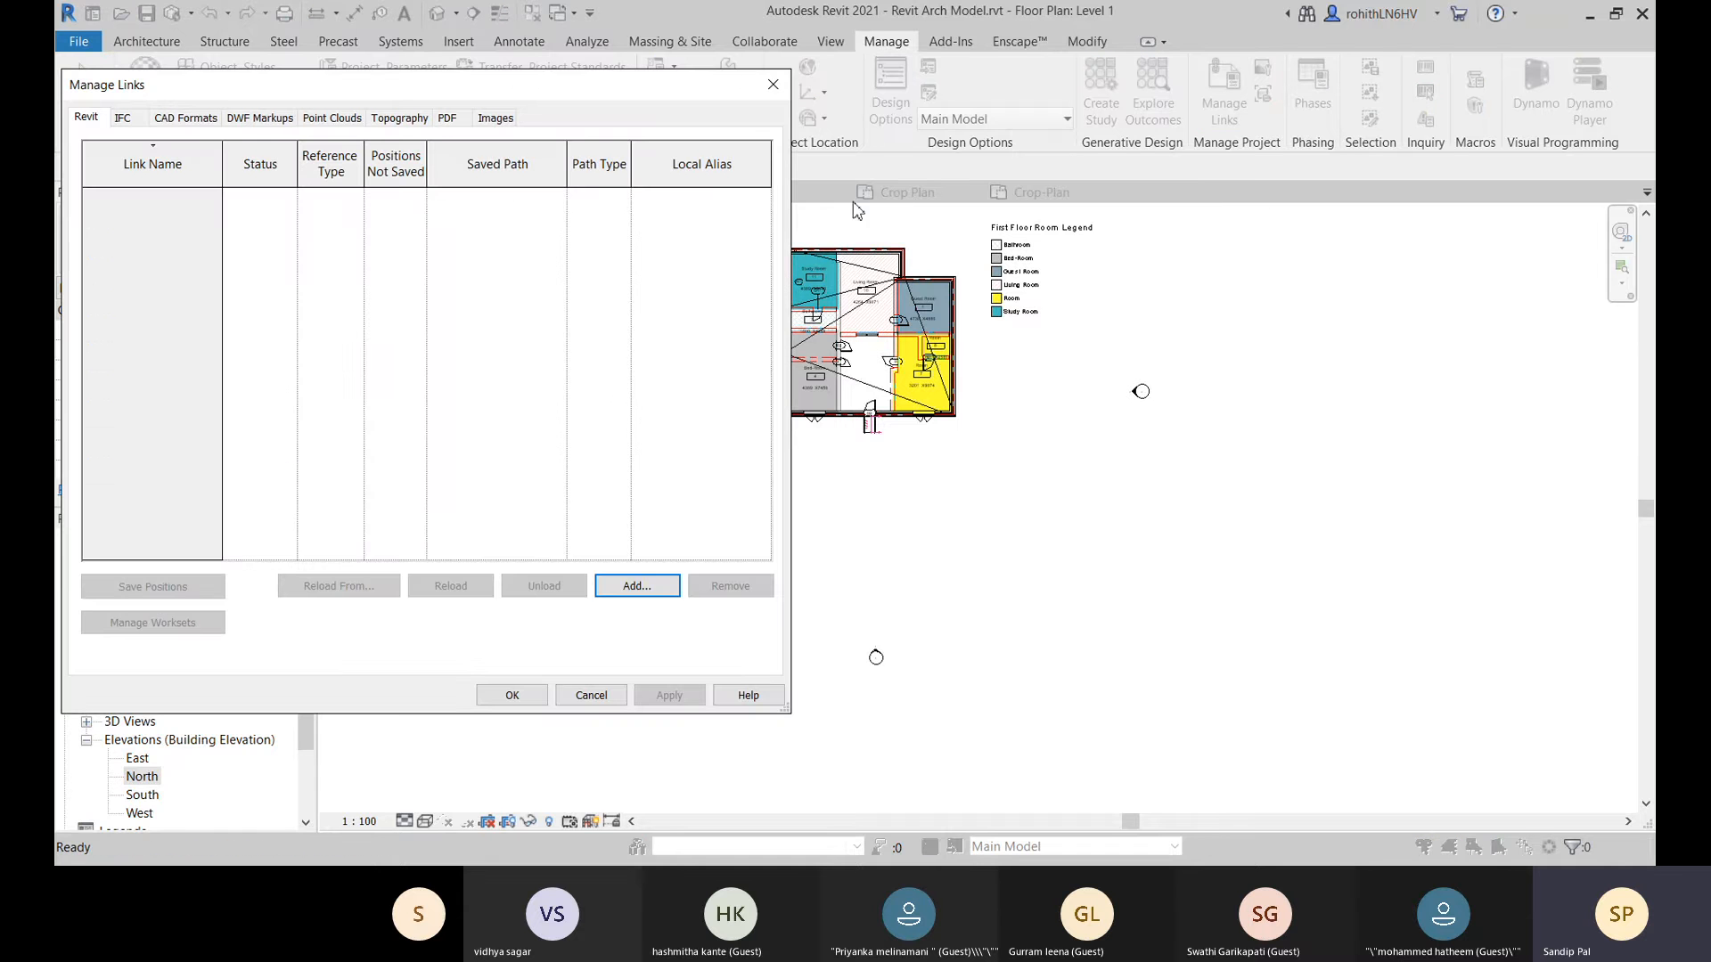
click(194, 123)
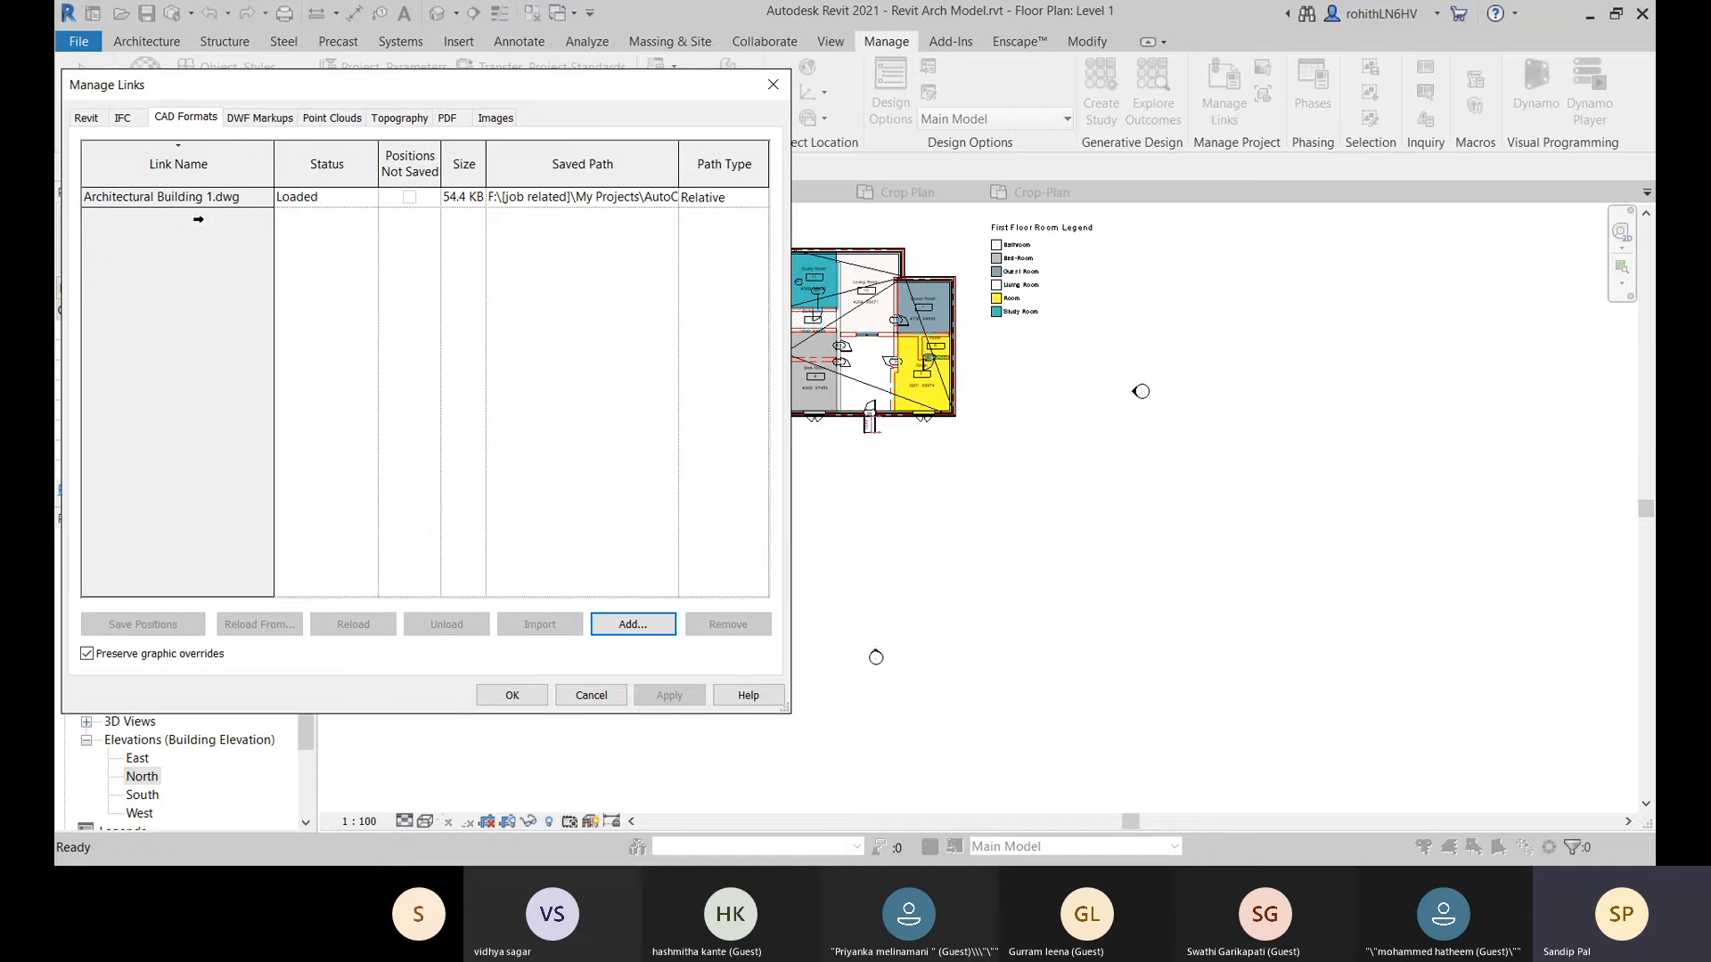
click(196, 197)
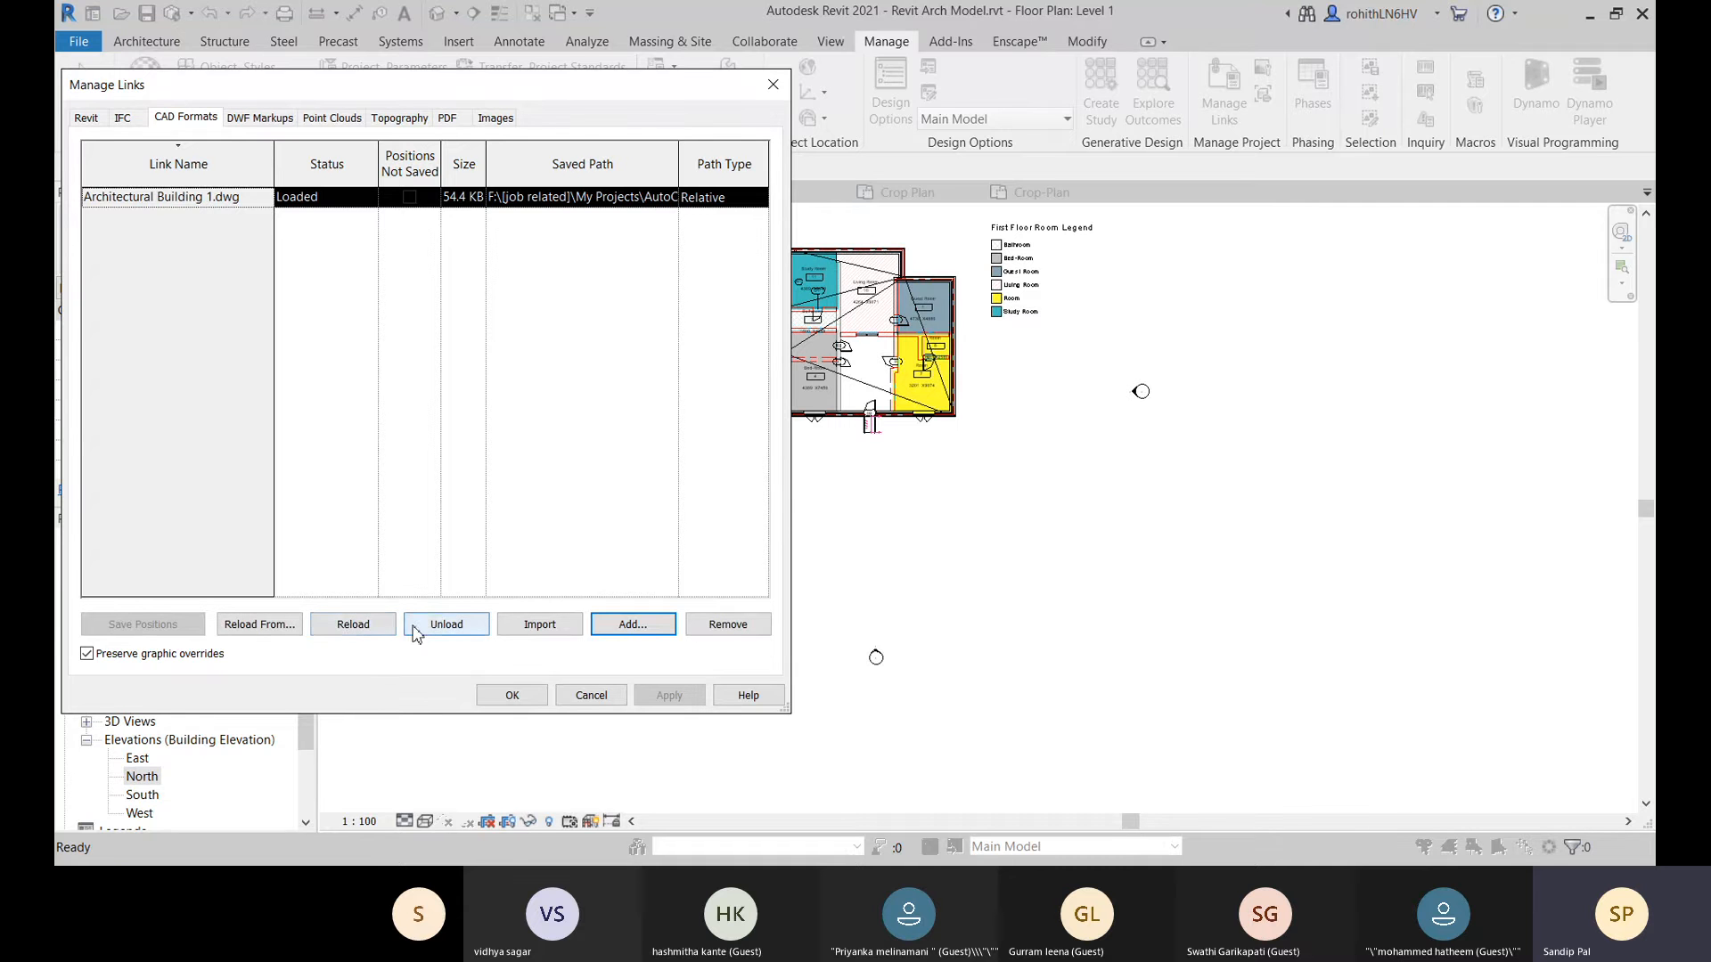
click(368, 638)
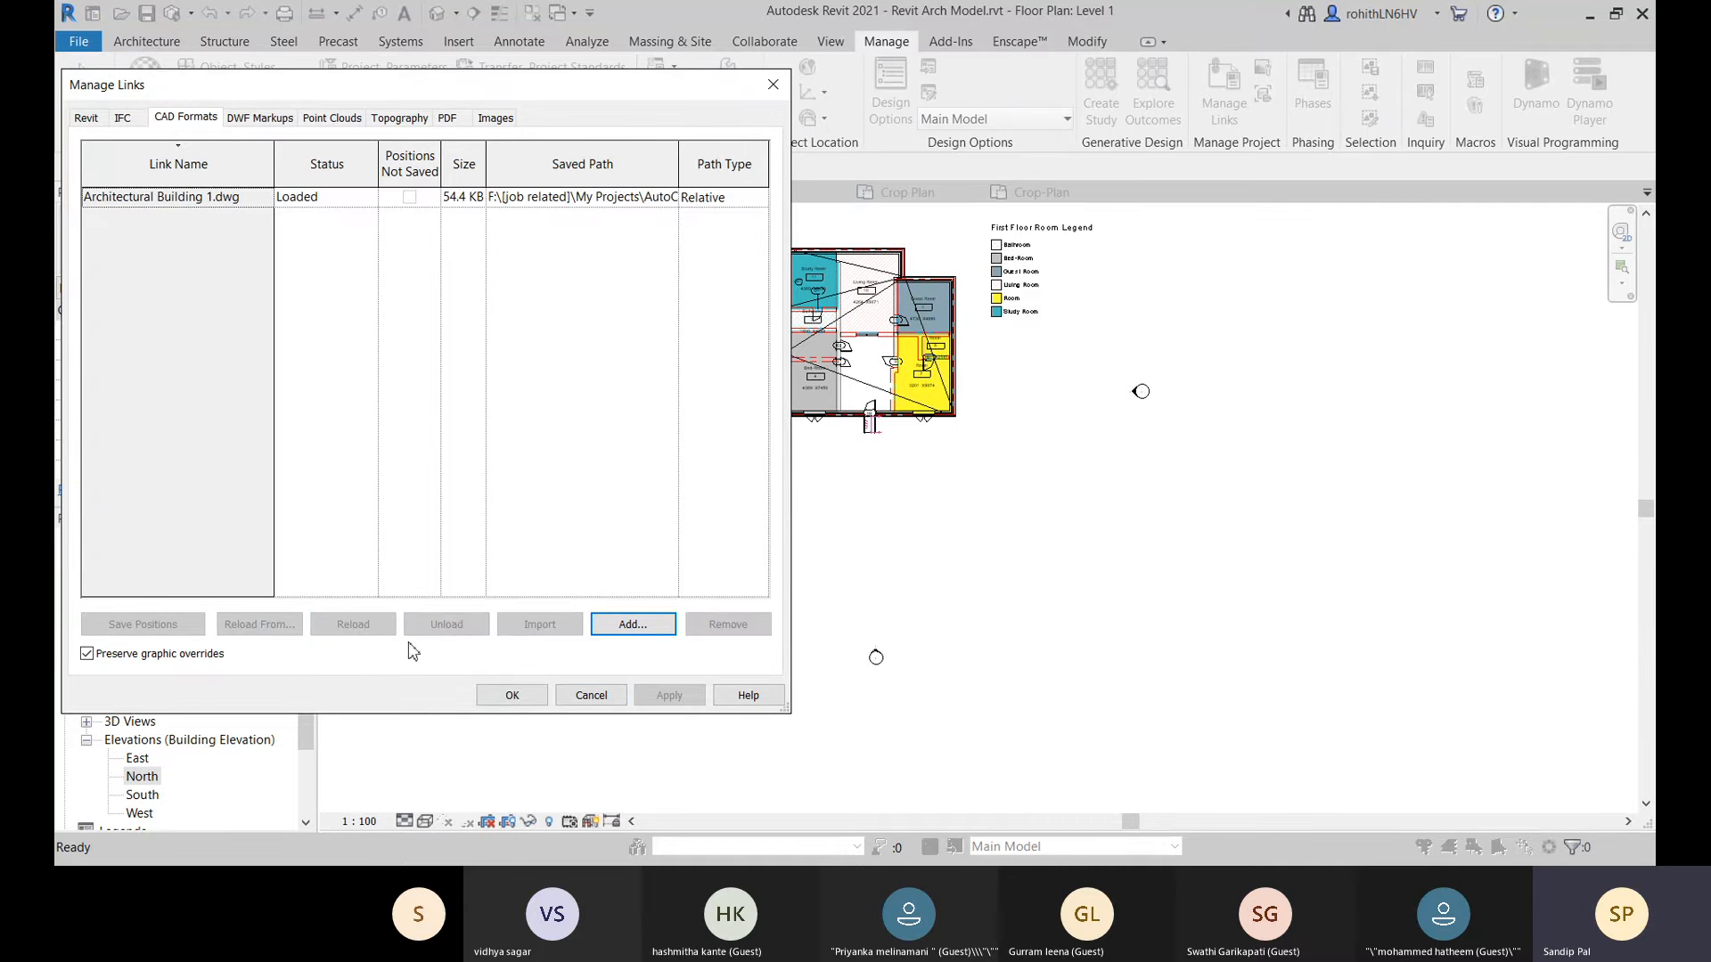
click(510, 695)
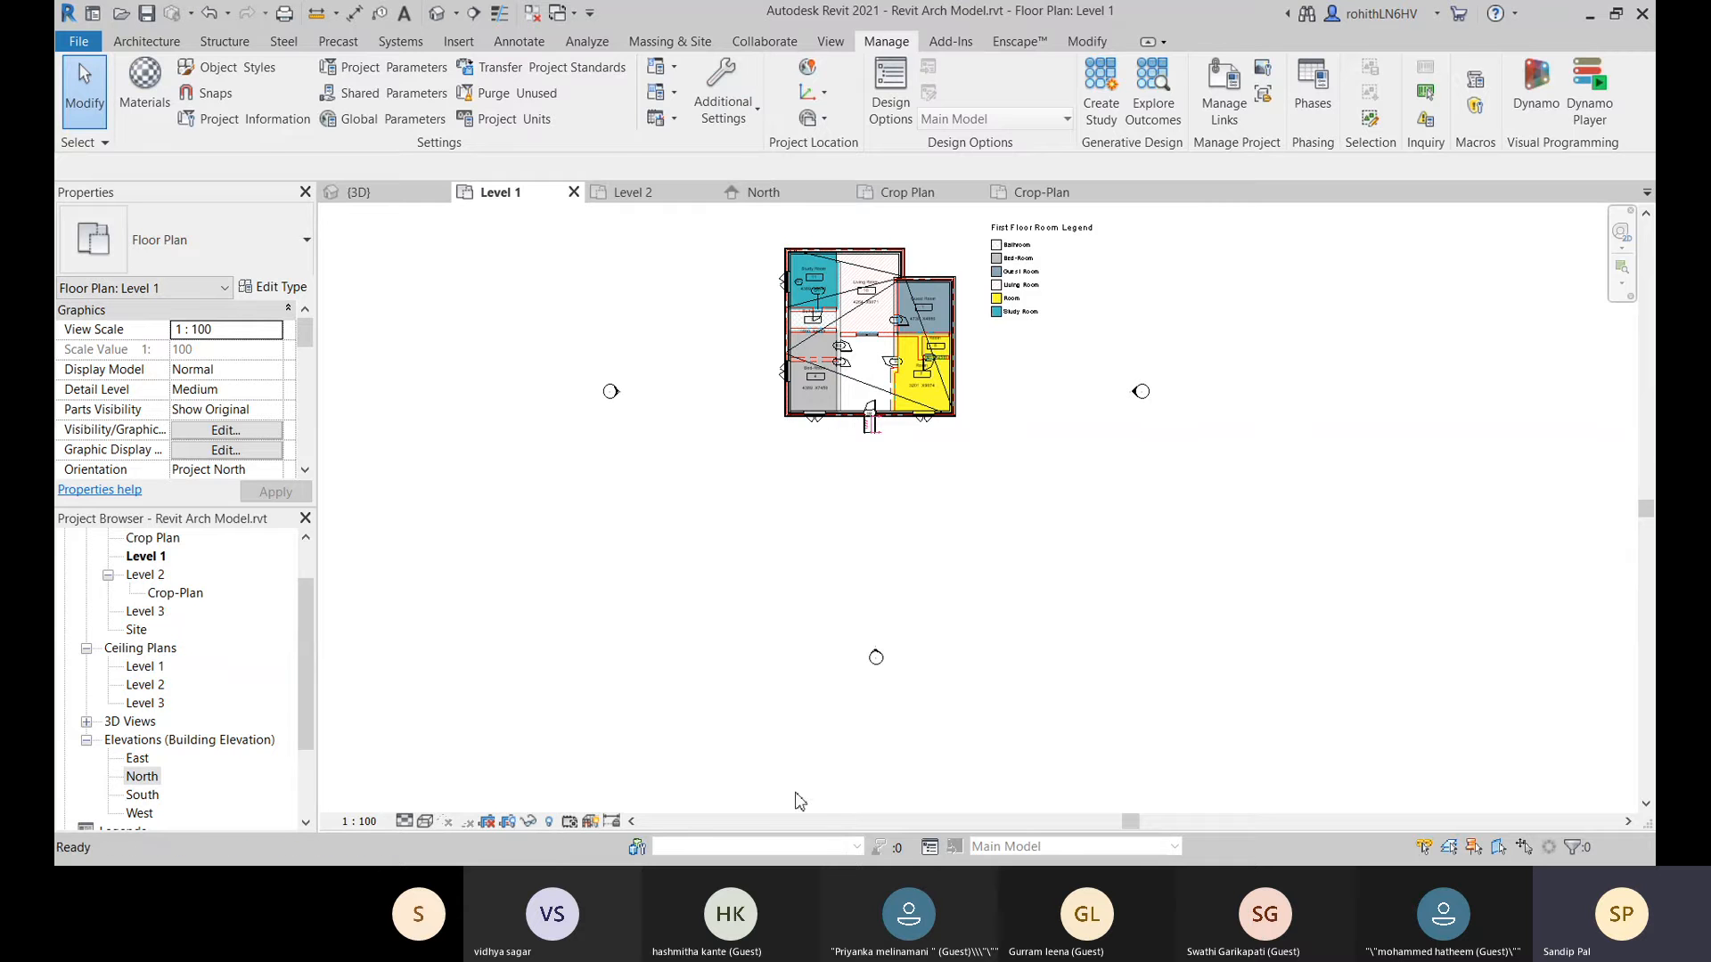
Reveal the hidden elements in Level 1 again, select the linked drawing and check its Hide in View options without applying any.
key(r)
key(h)
click(781, 575)
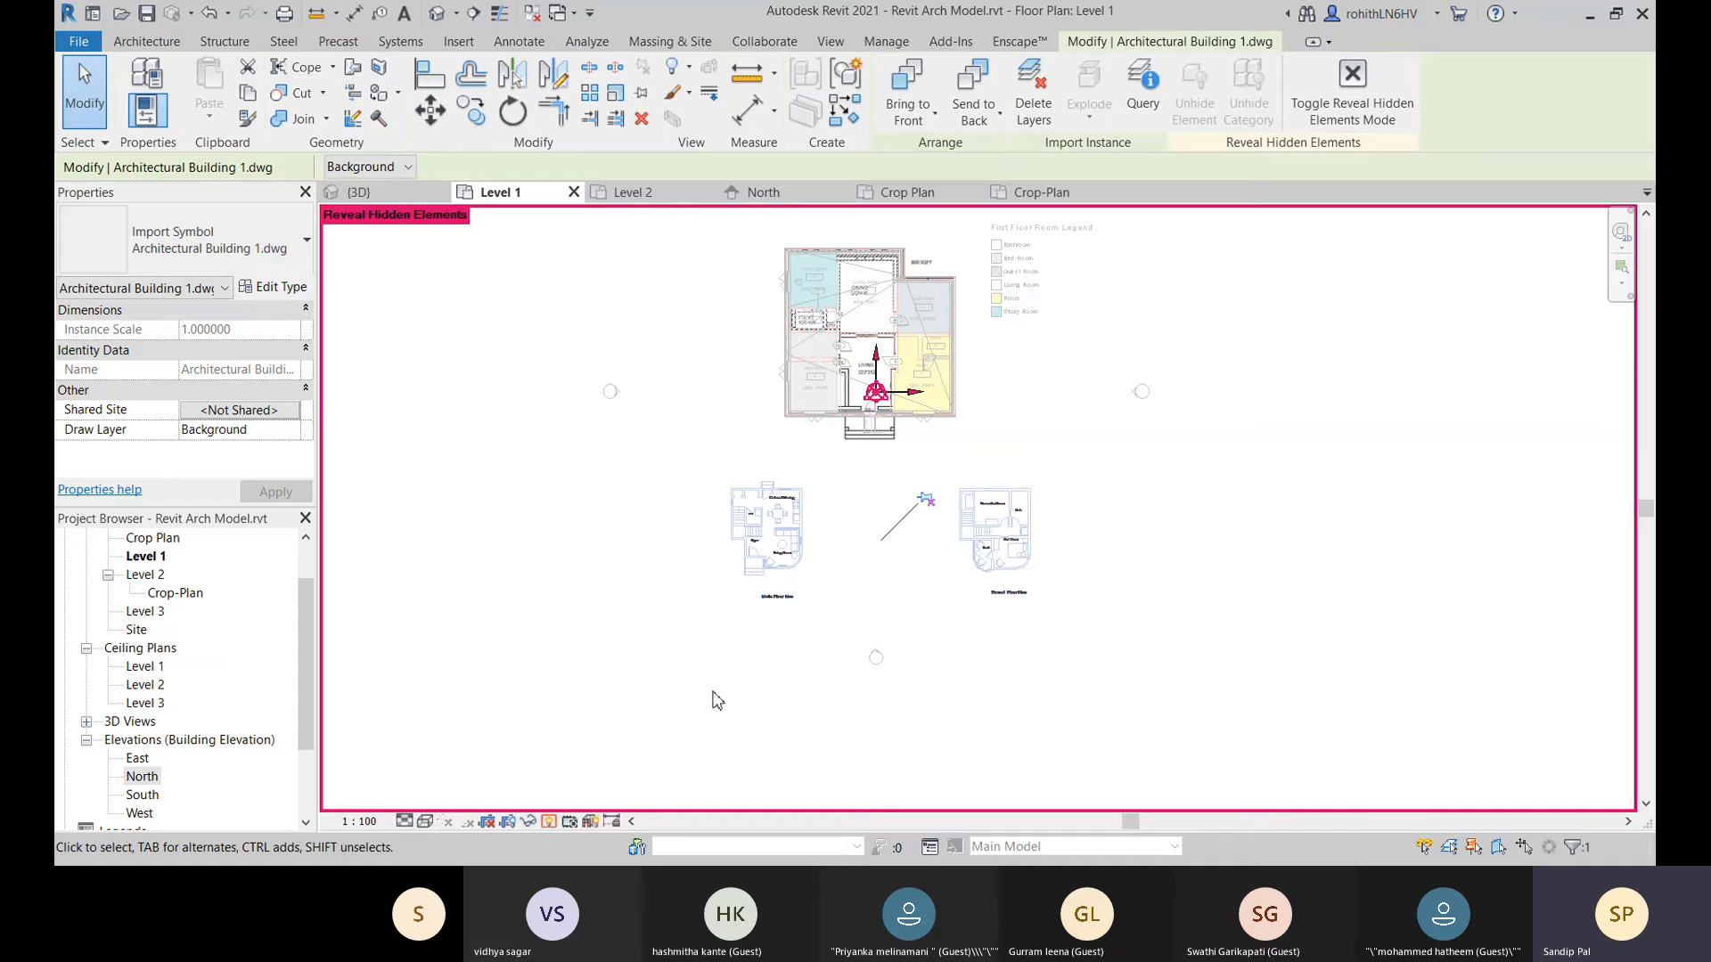
click(691, 69)
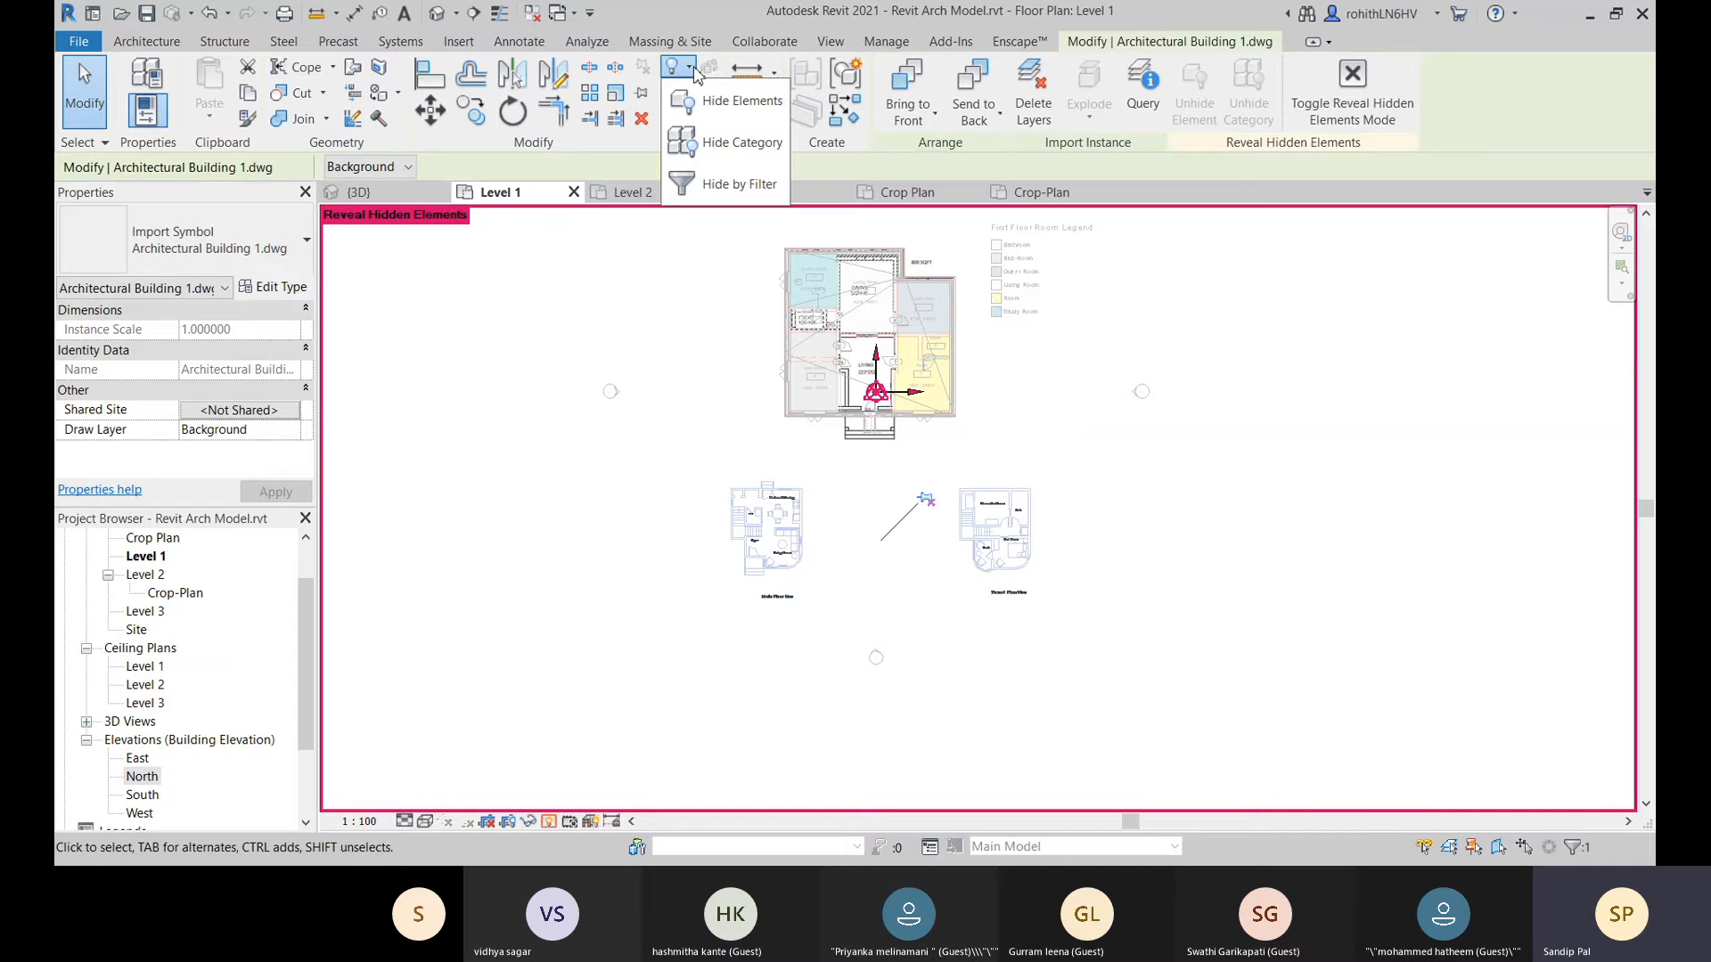
click(828, 169)
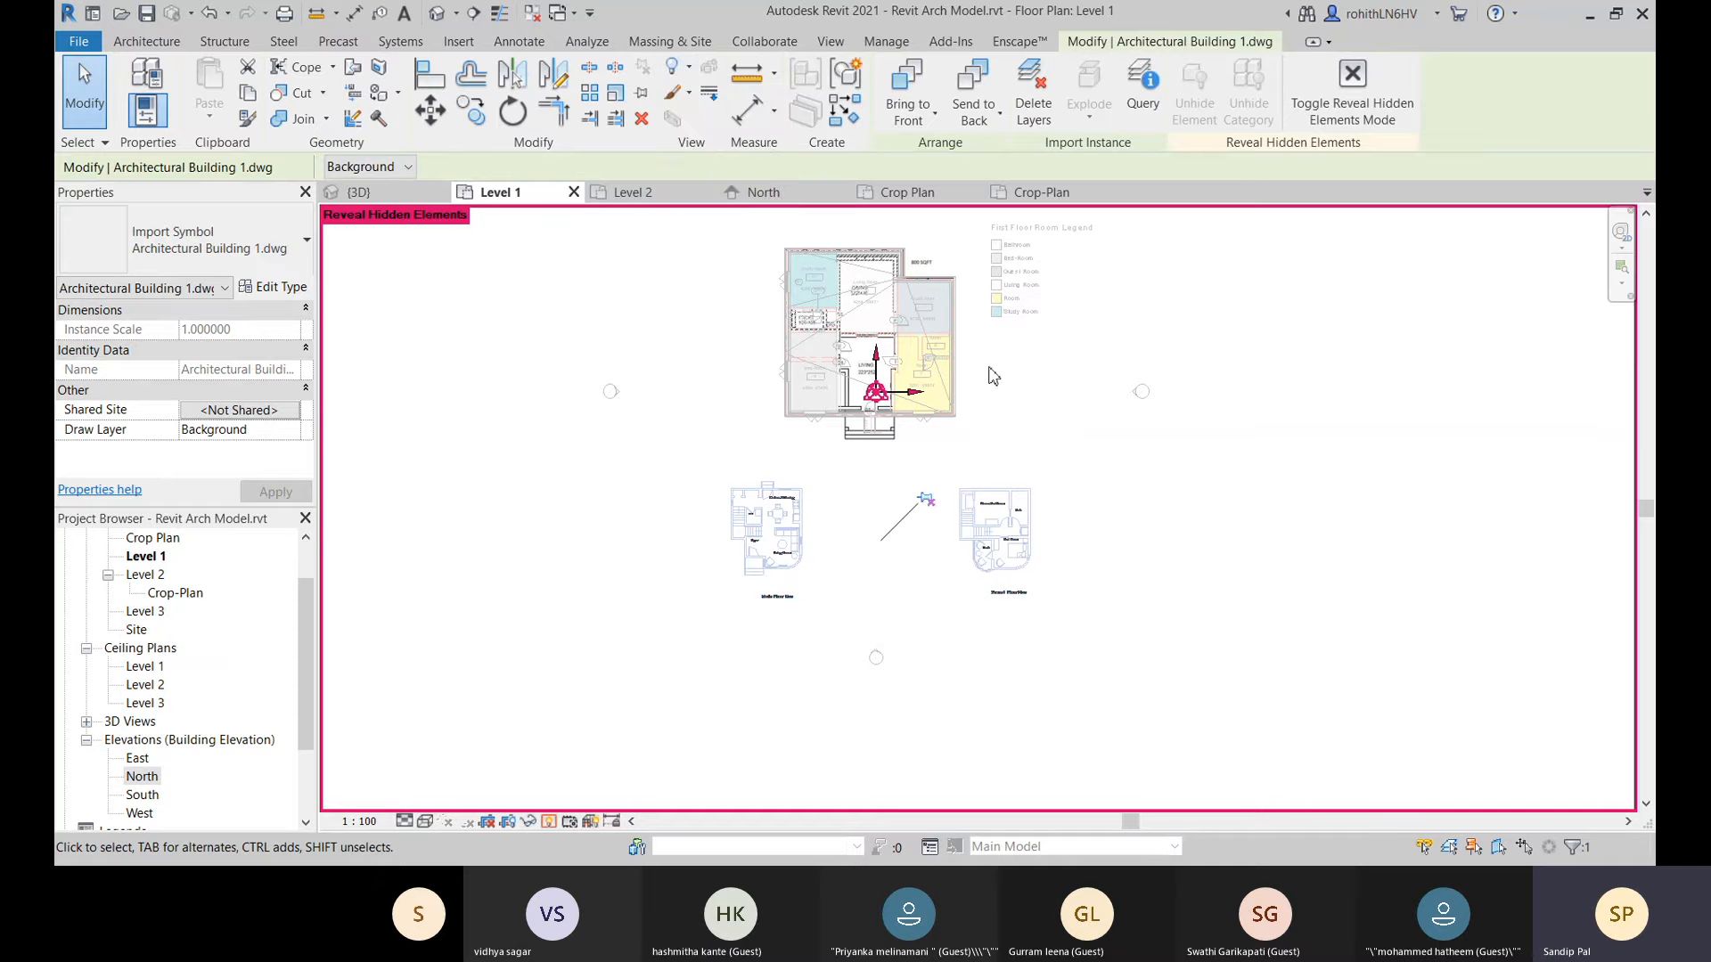
Check the Temporary Hide/Isolate options for the linked drawing without applying any, and clear the selection.
click(529, 822)
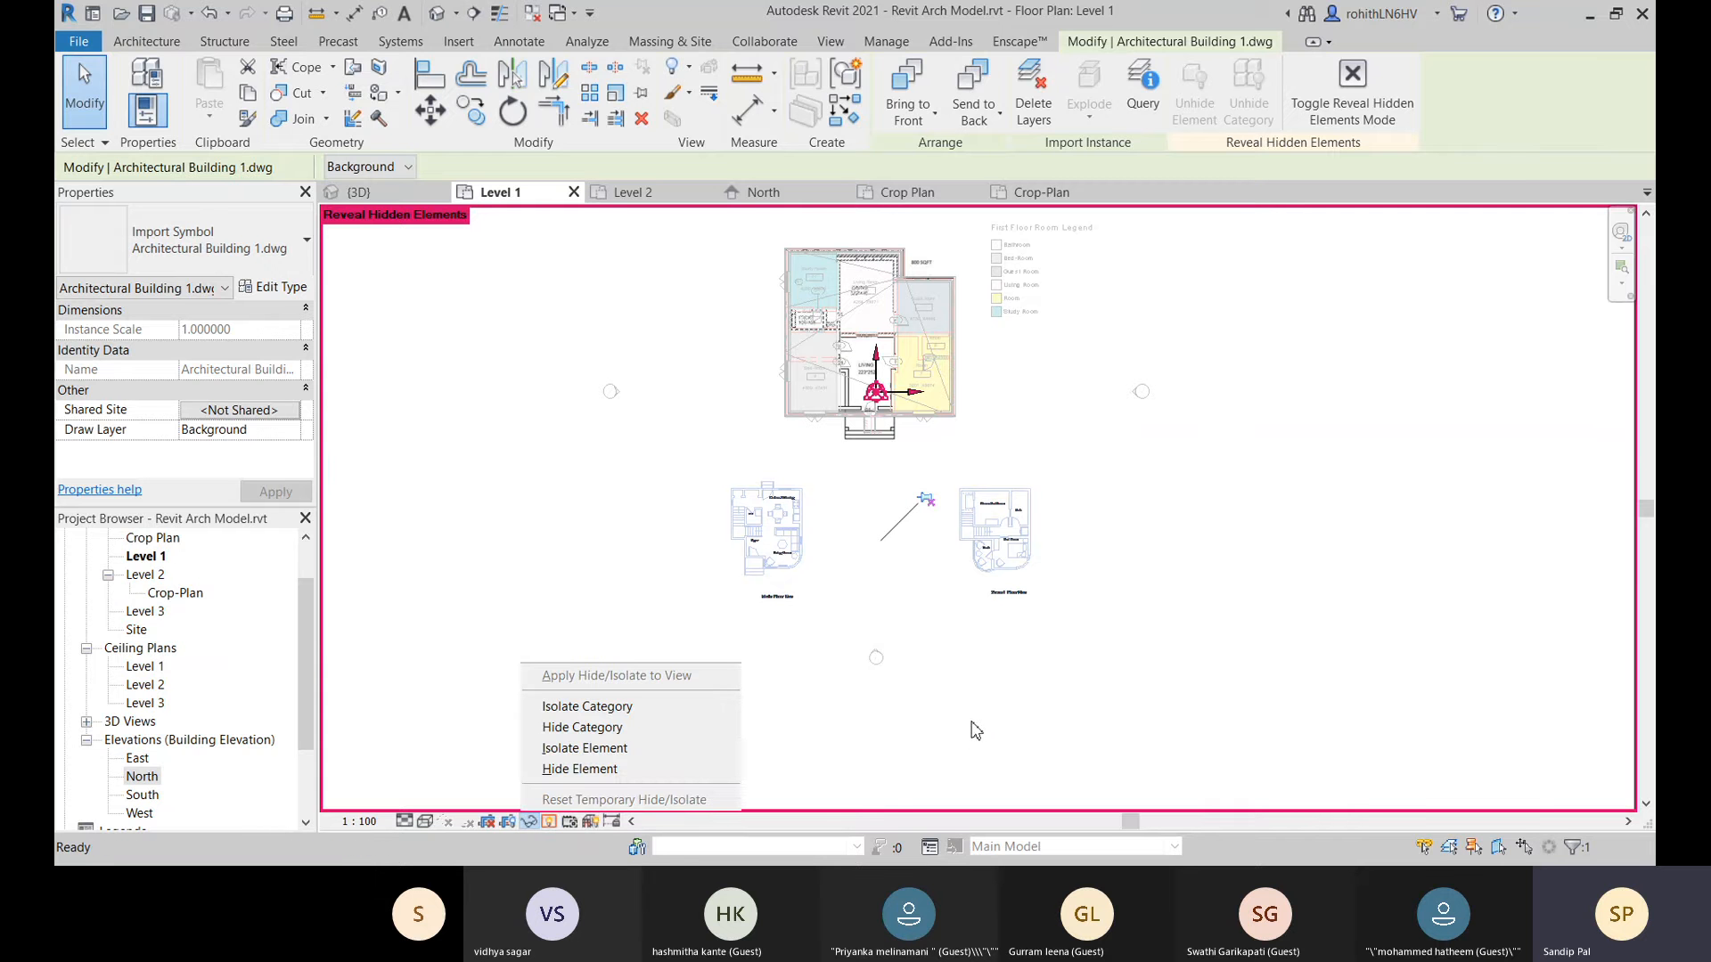
click(1012, 699)
click(1013, 698)
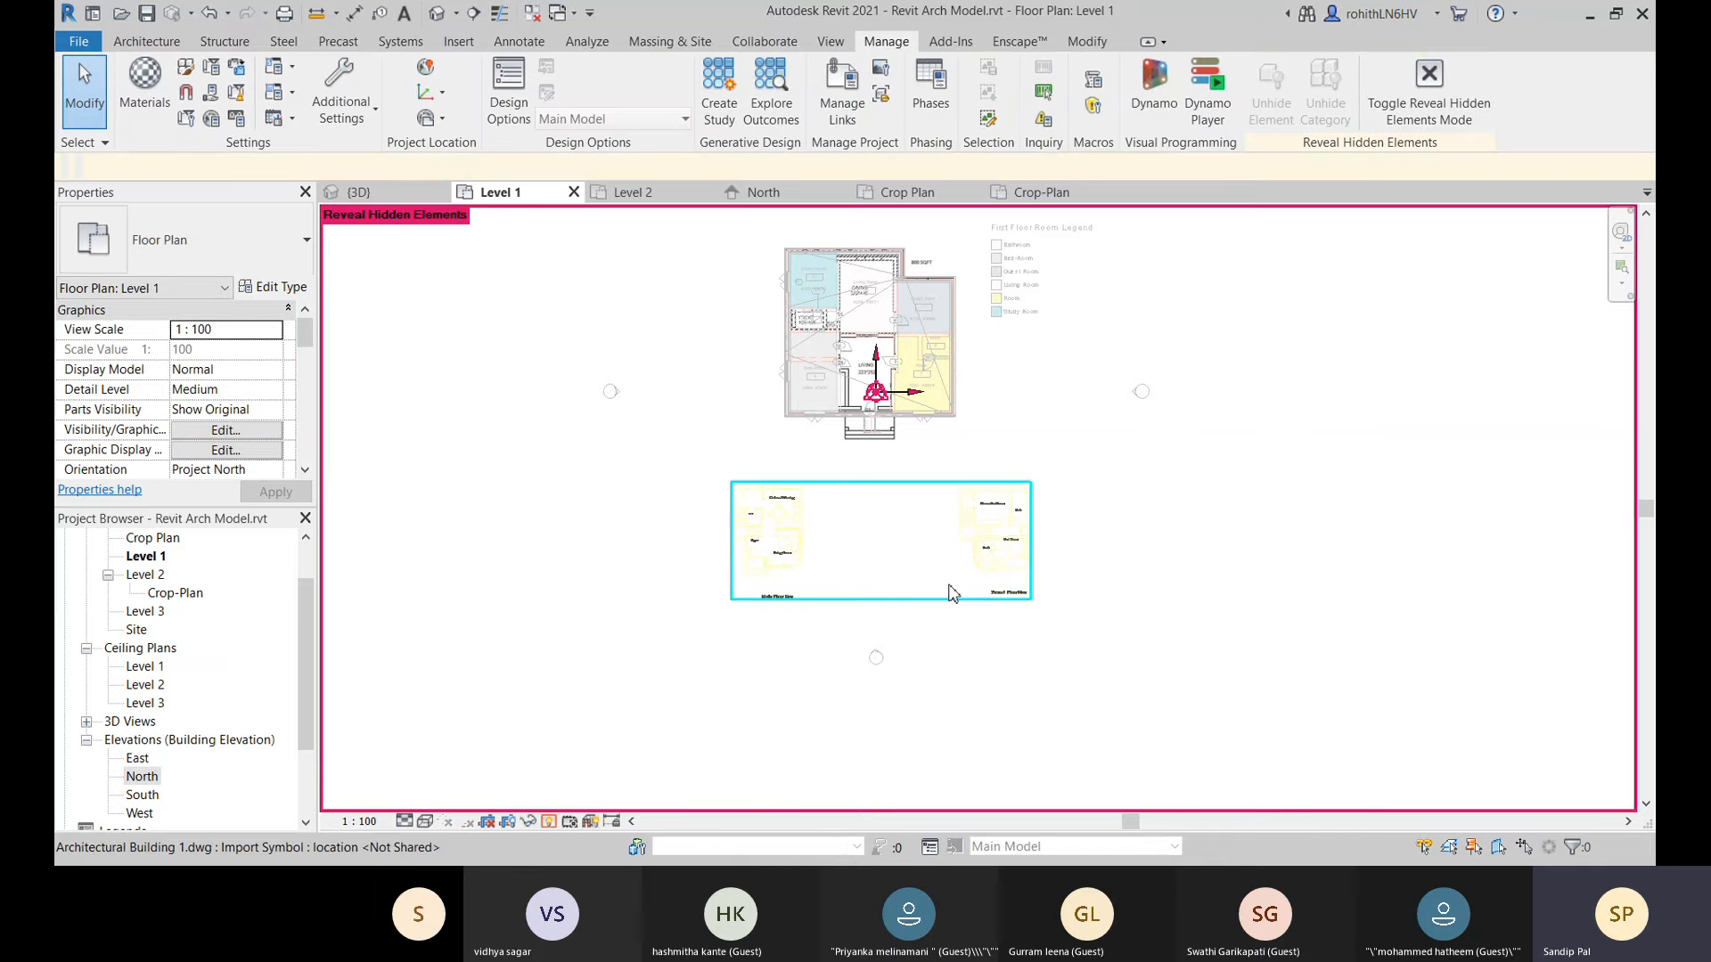
Check the linked drawing's Unhide in View filter settings without adding a filter, and turn off Reveal Hidden Elements mode.
click(996, 585)
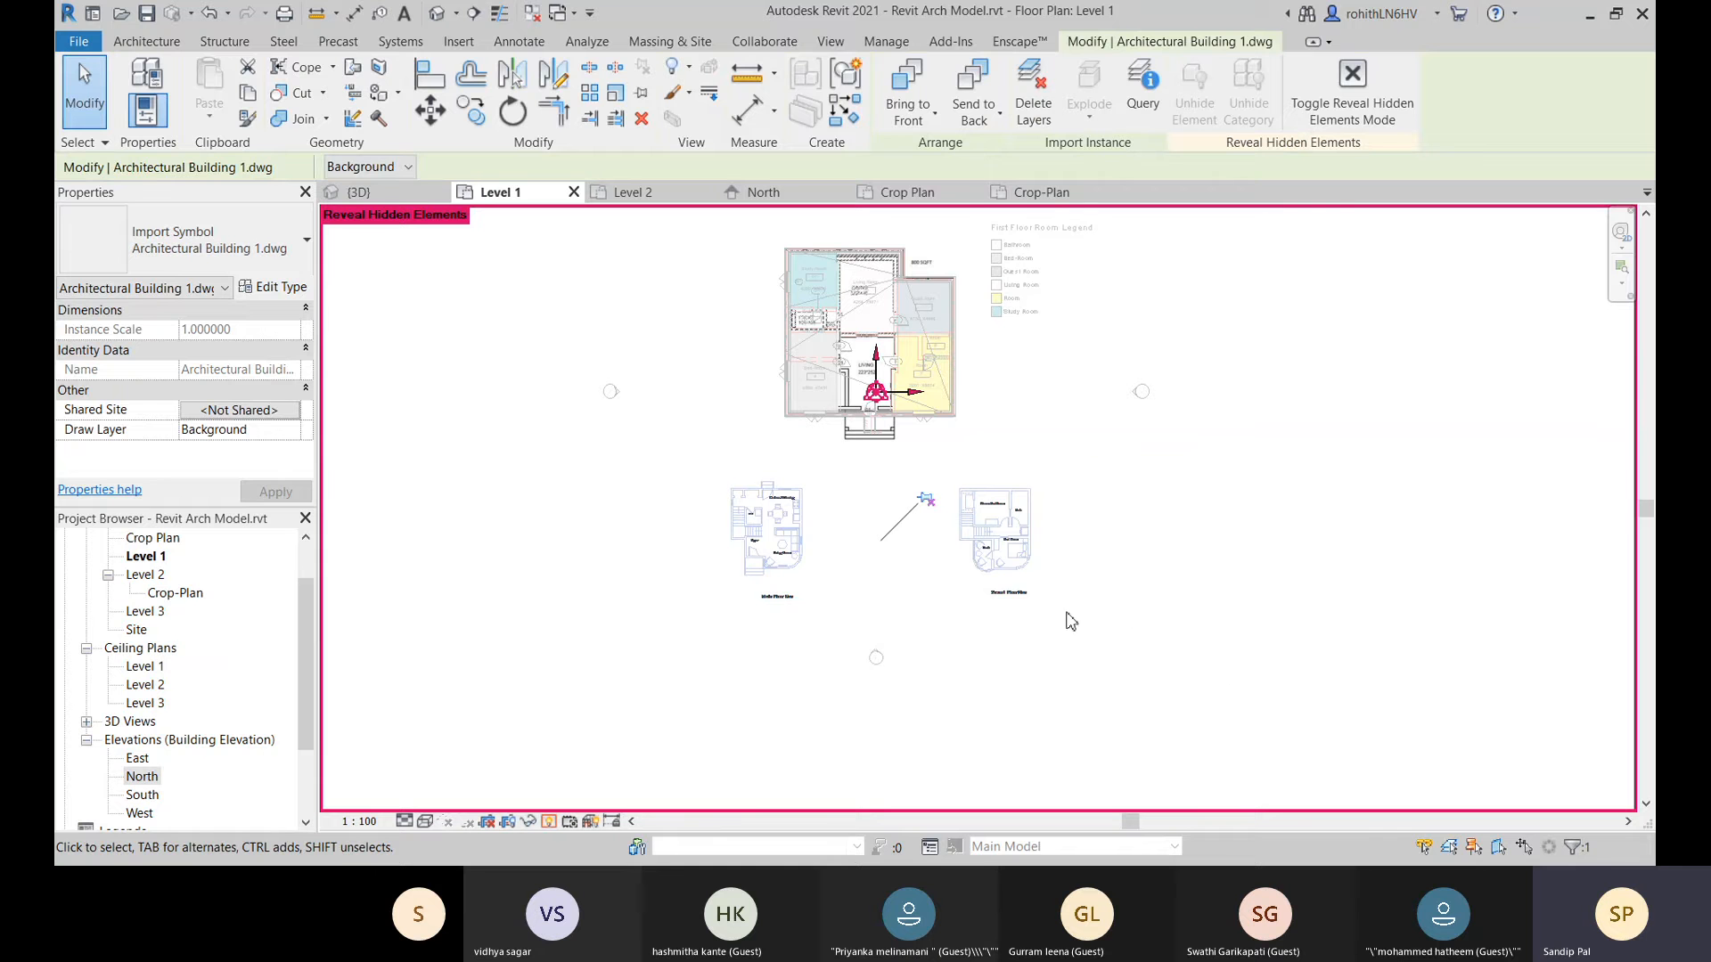
right_click(764, 551)
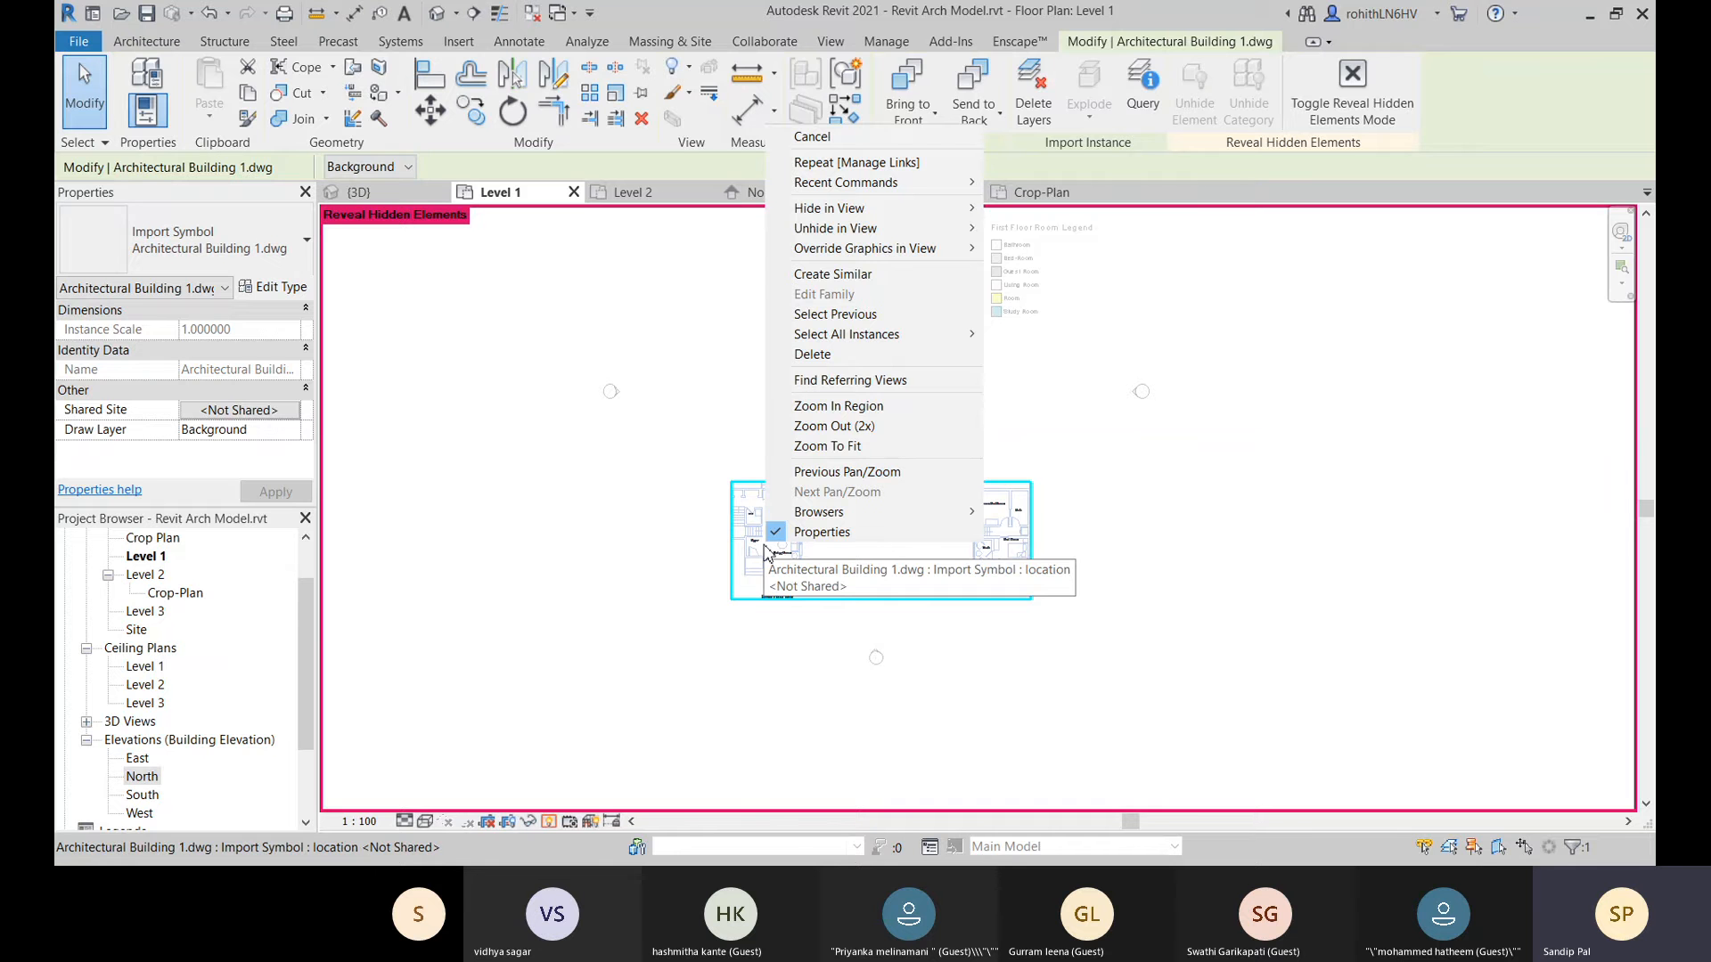
mouse_move(835, 233)
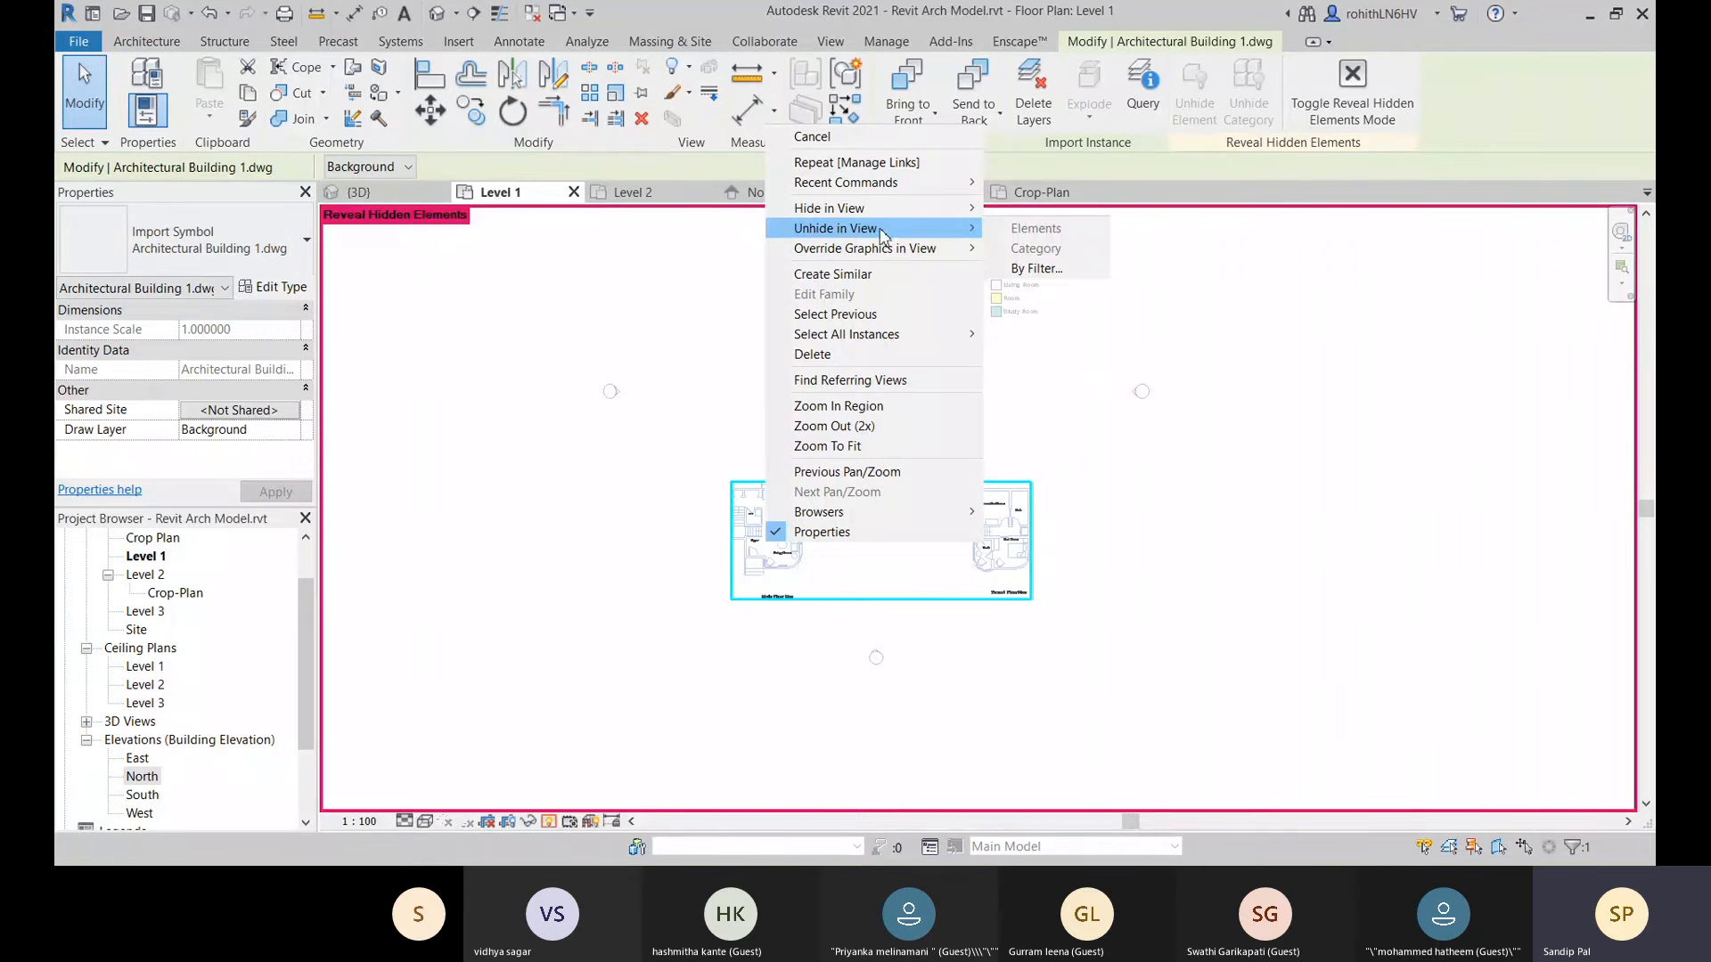
click(1034, 268)
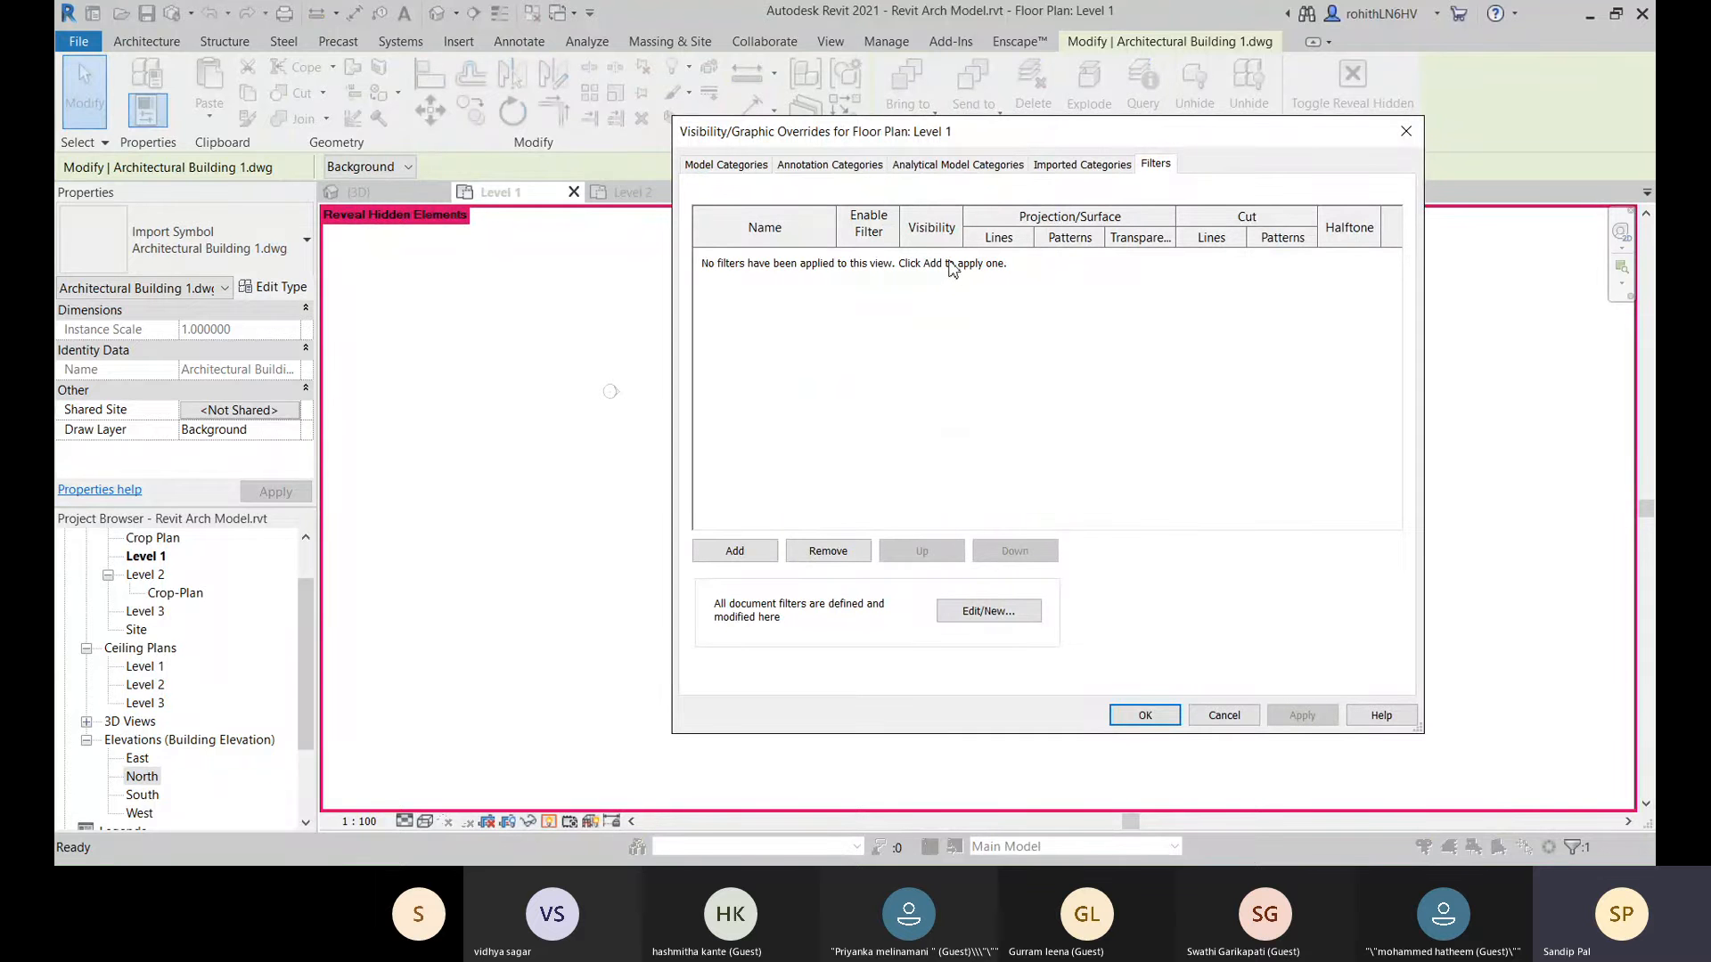
click(1141, 714)
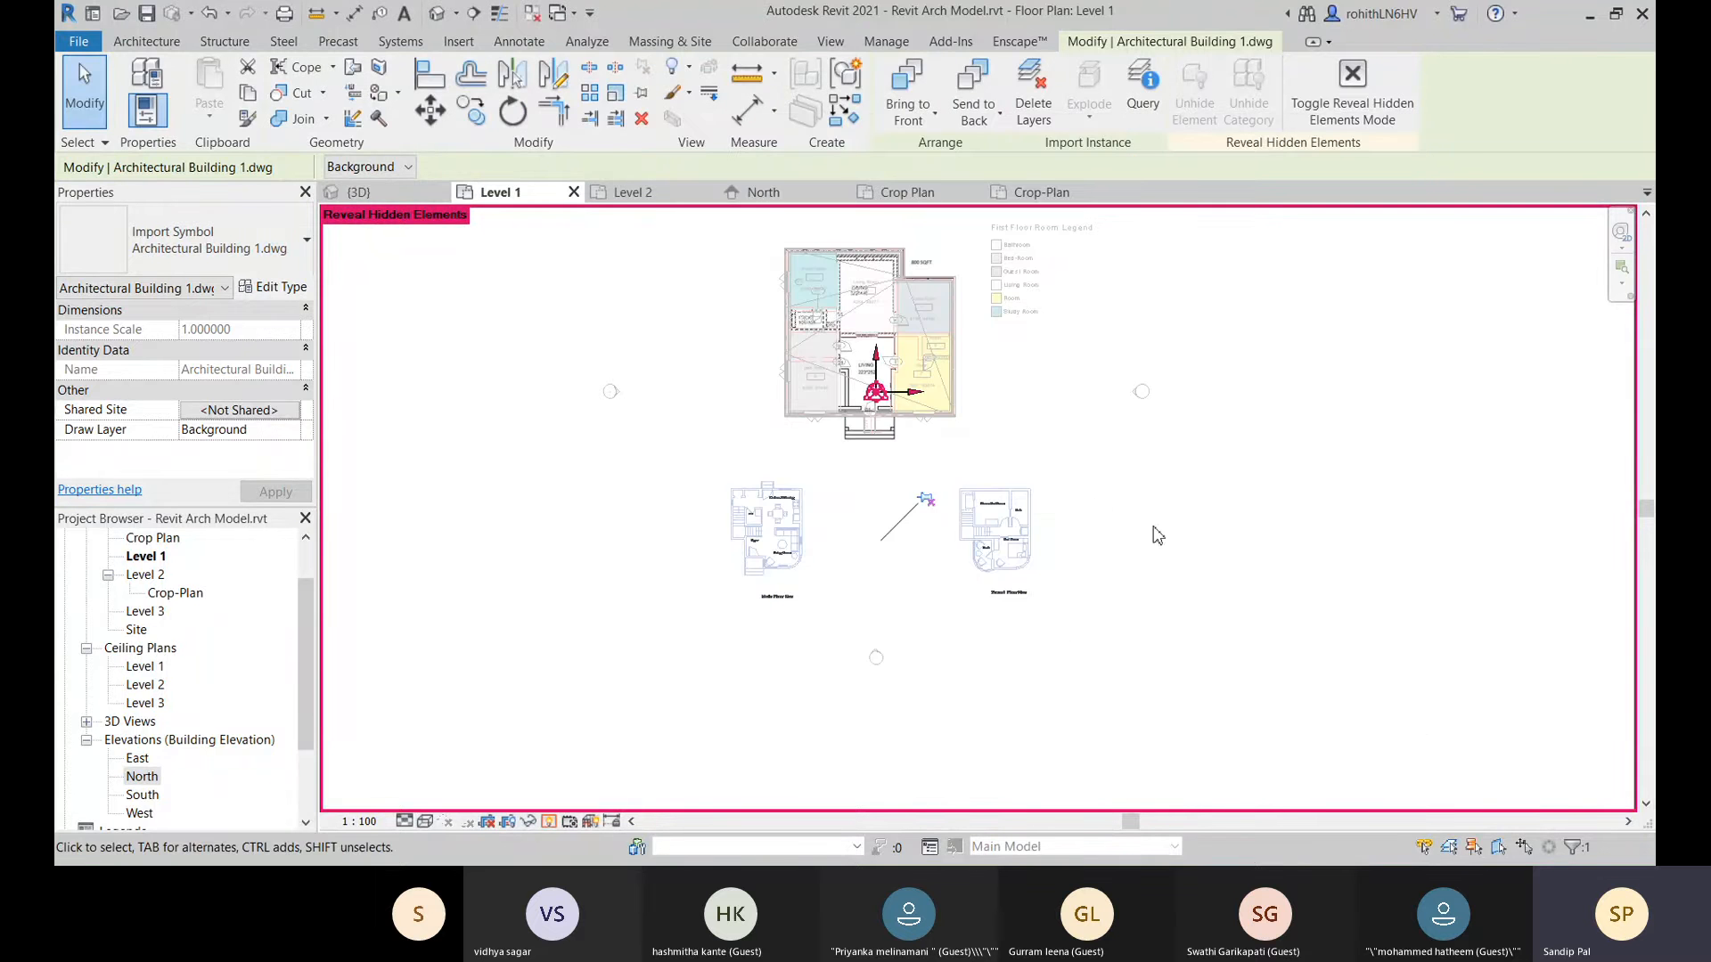
click(1338, 342)
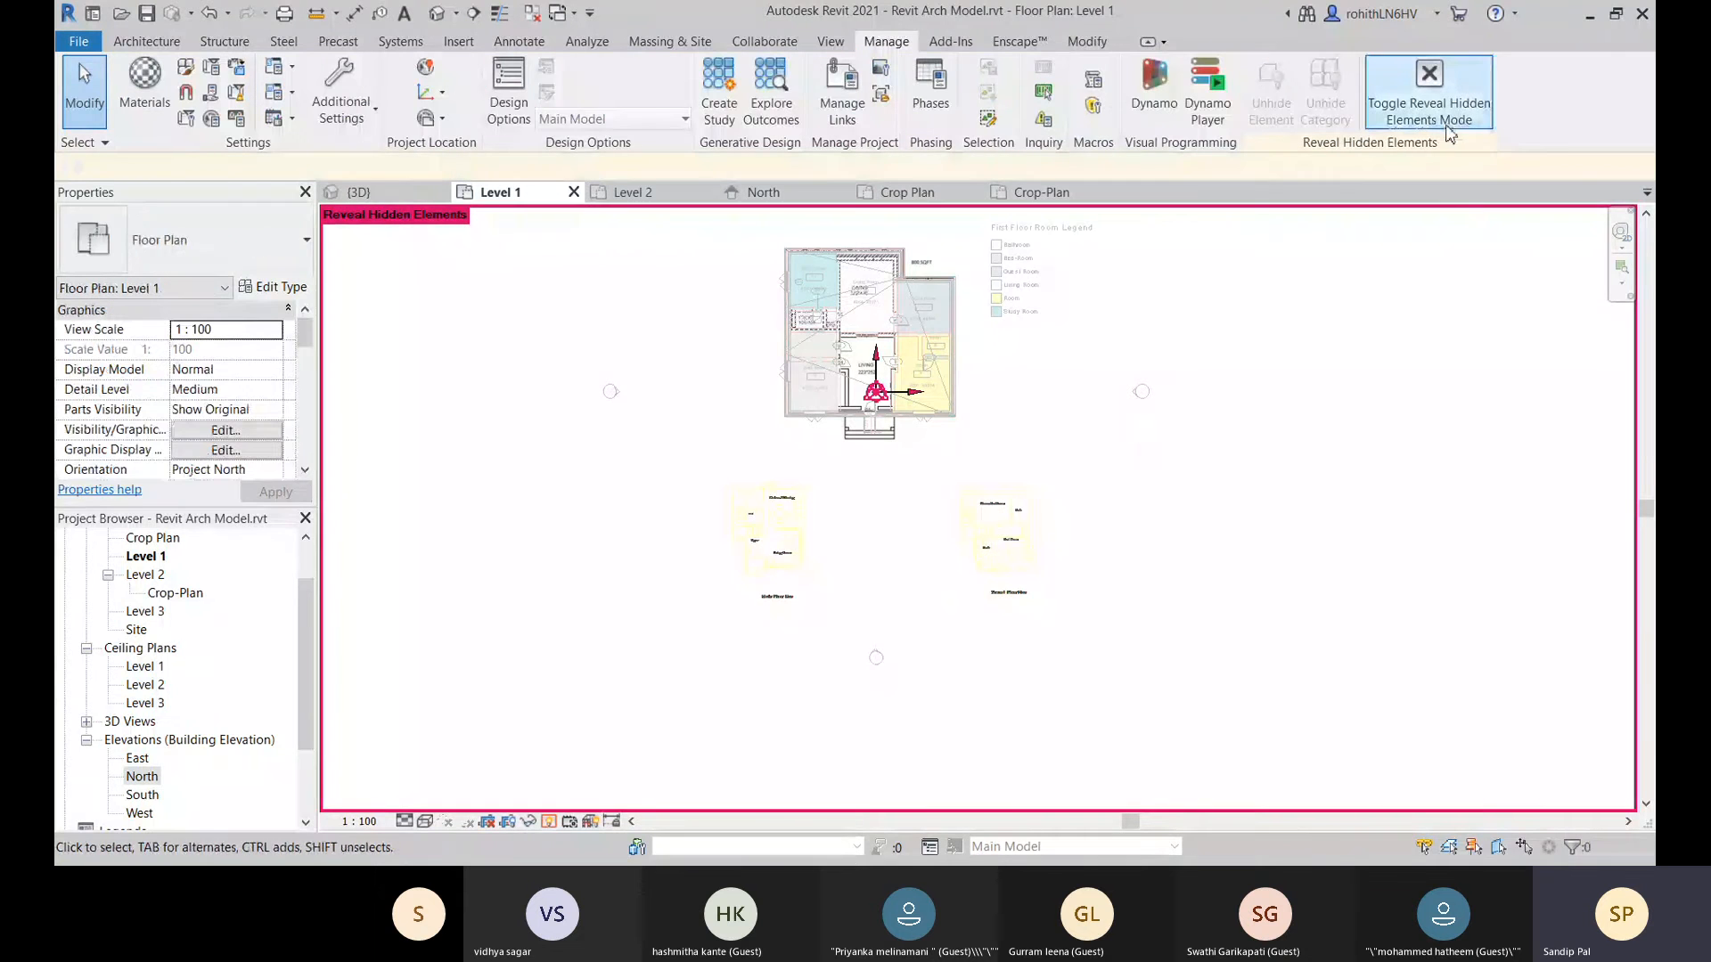
click(1436, 94)
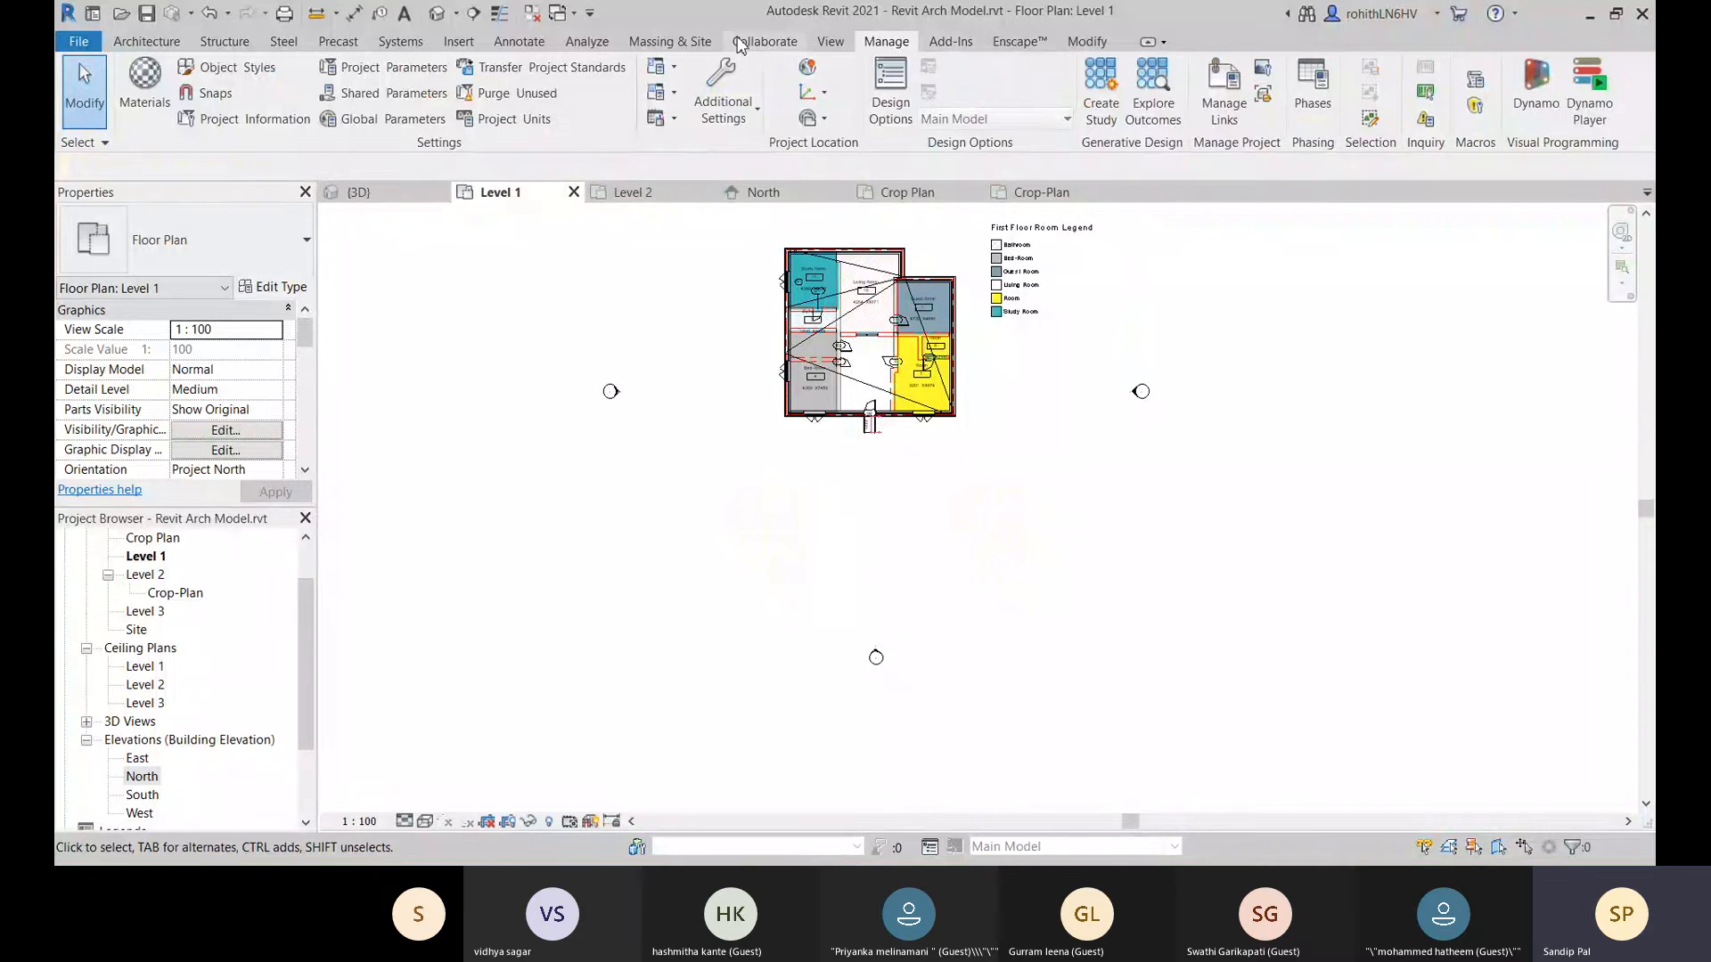
click(765, 41)
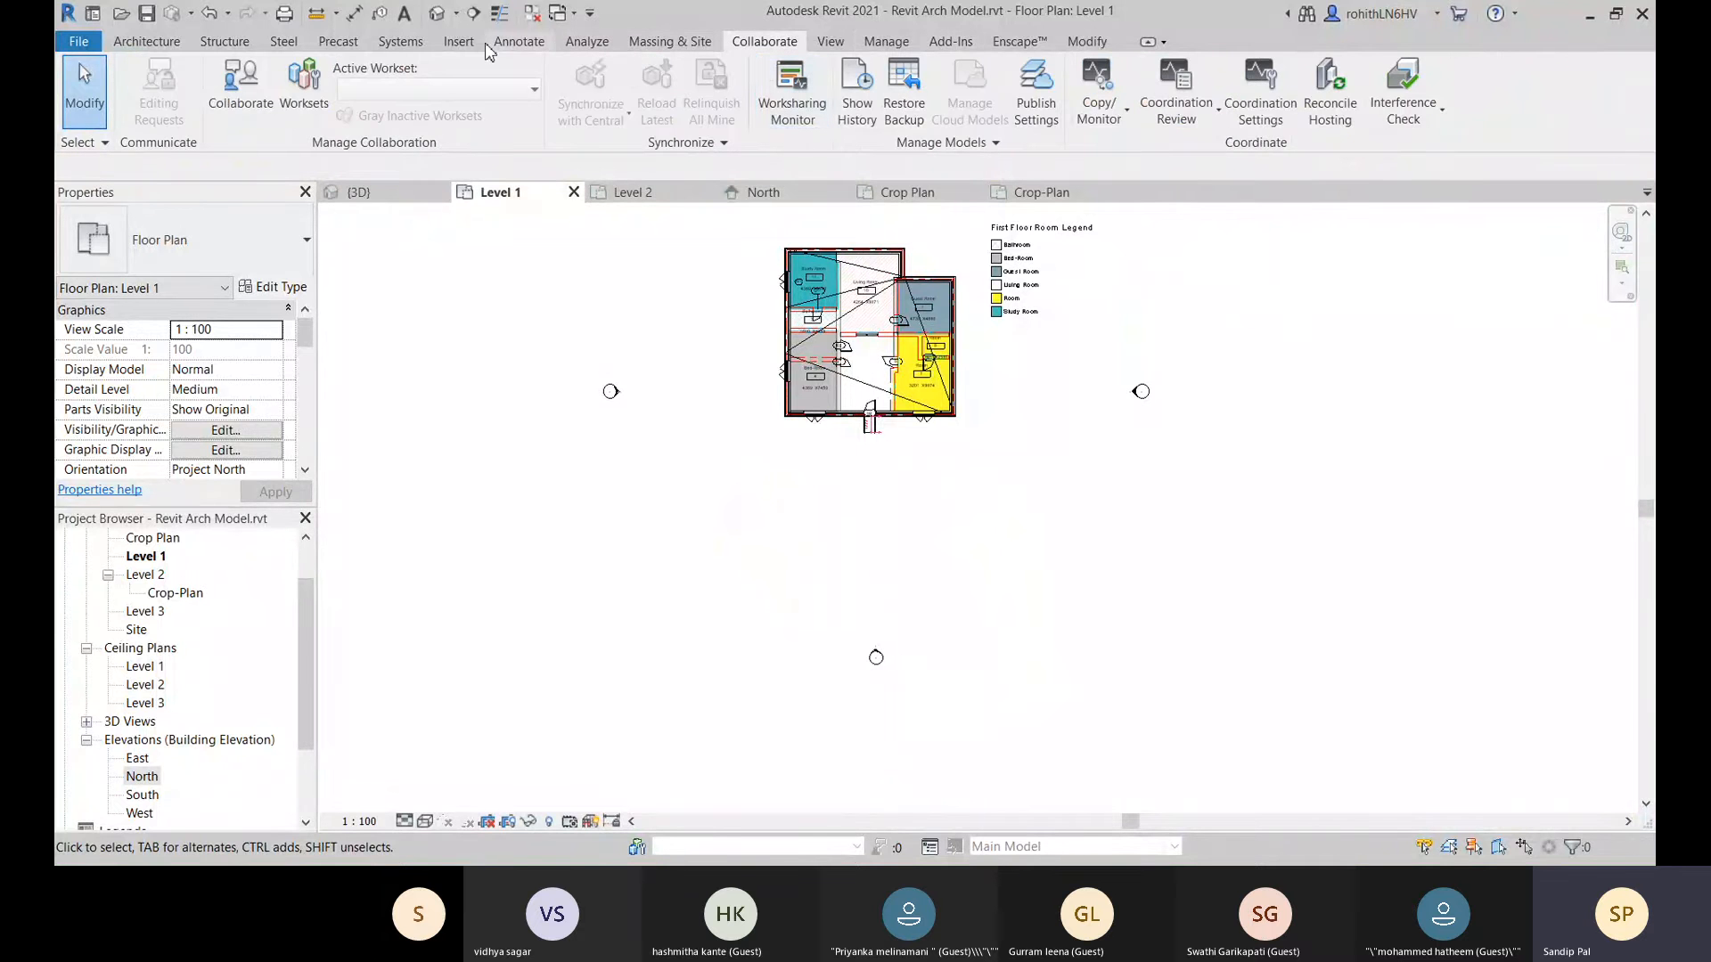
click(461, 42)
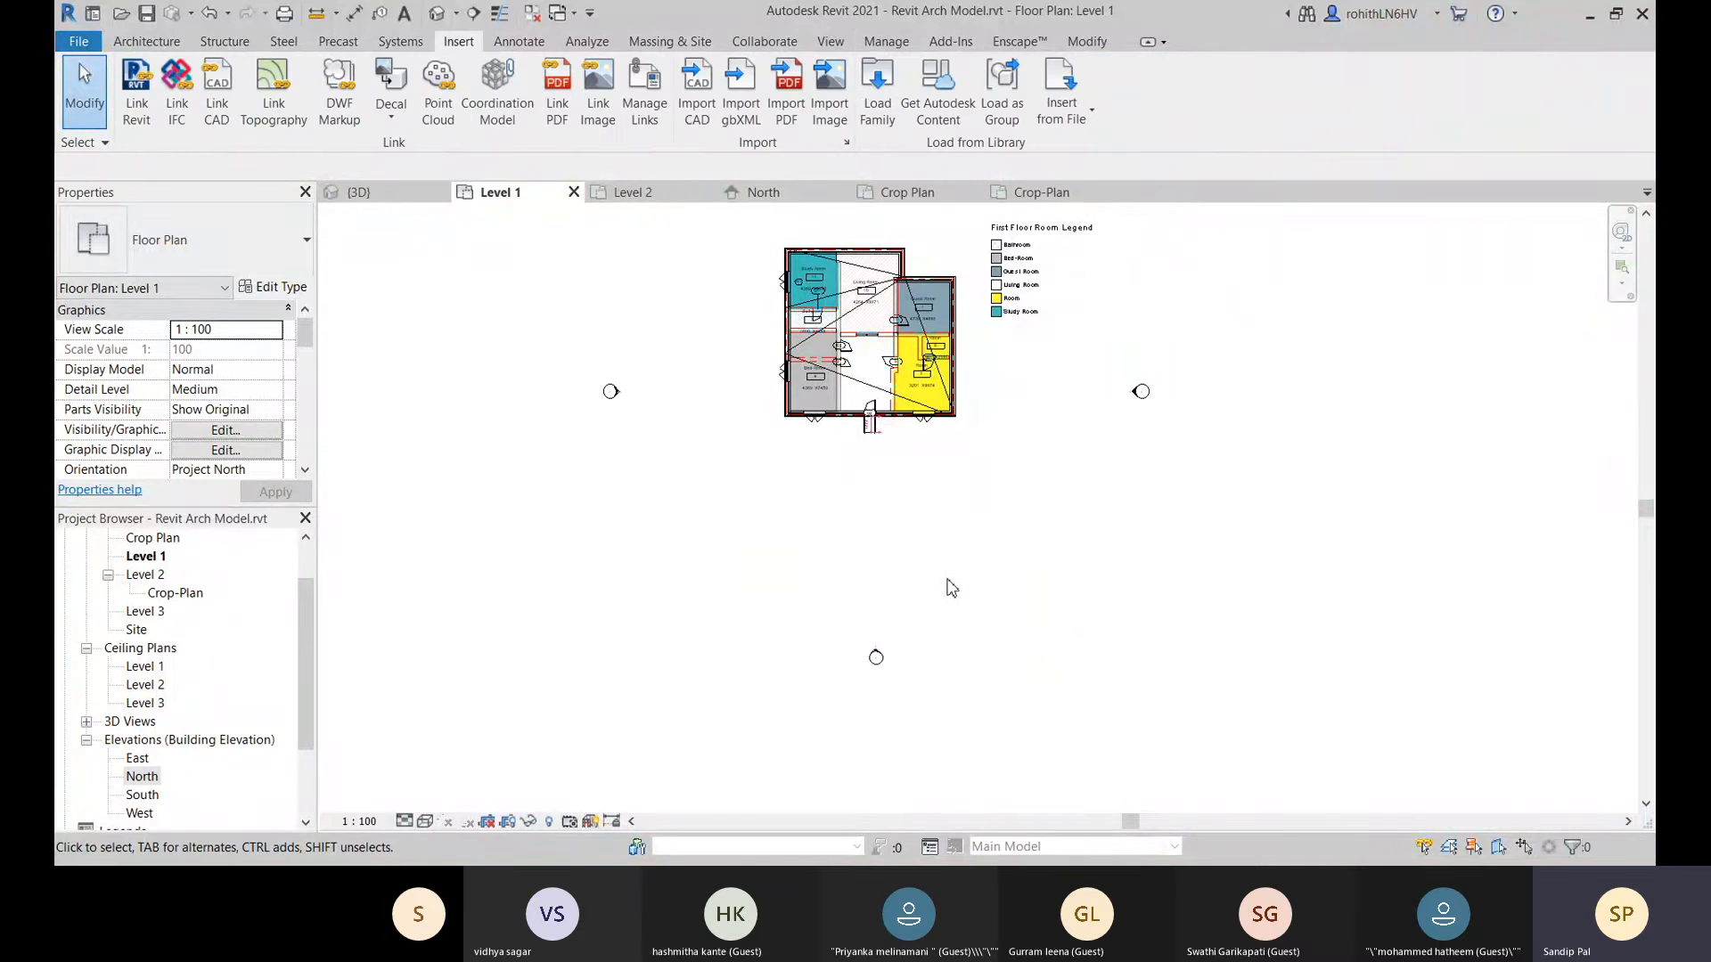
middle_drag(952, 588, 965, 587)
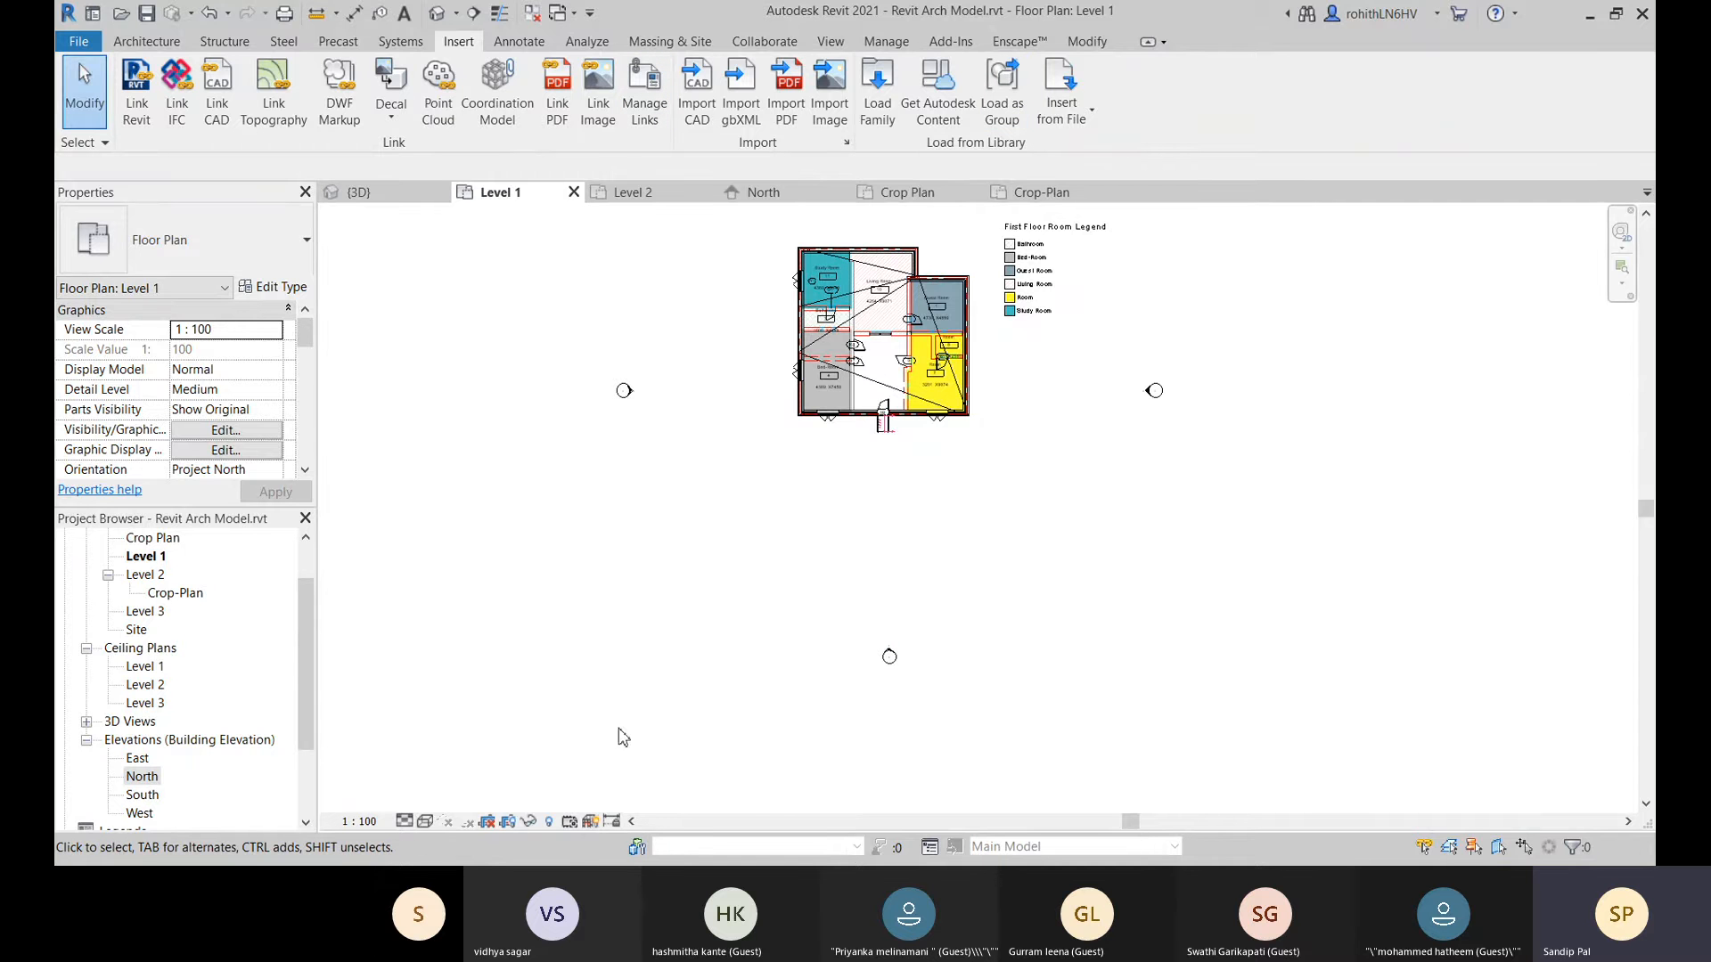
With hidden elements revealed in Level 1, set the linked drawing's draw layer to Foreground and leave the reveal mode.
click(548, 821)
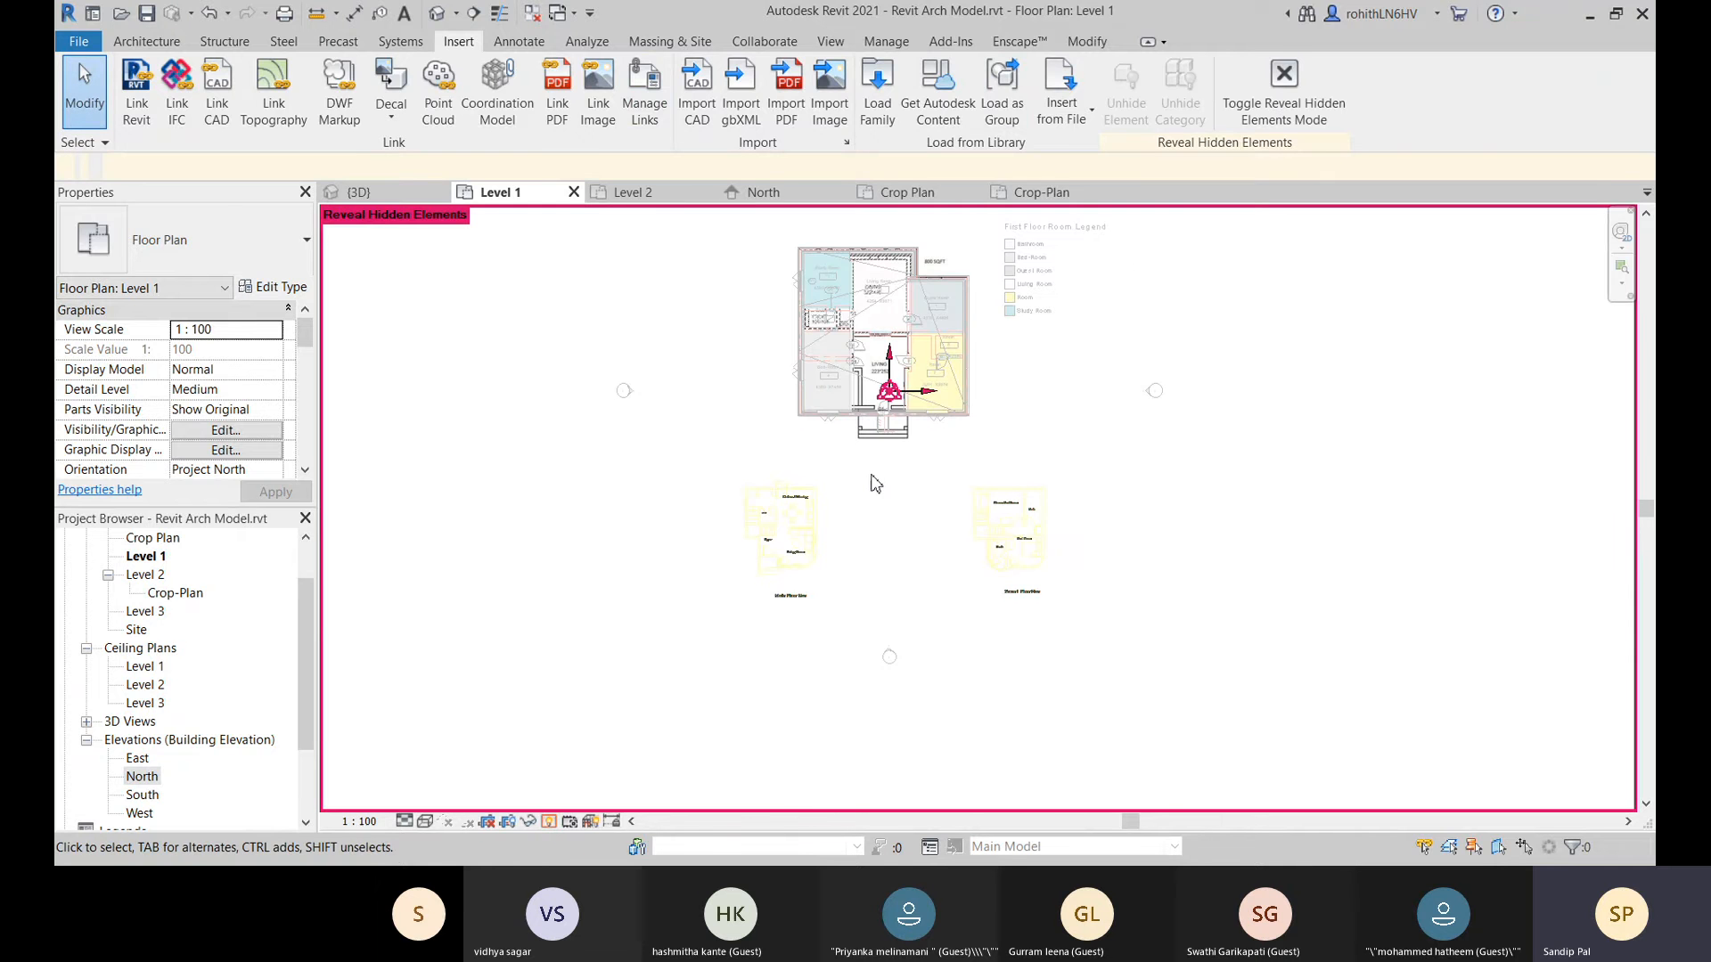
click(796, 538)
scroll(802, 539, up, 5)
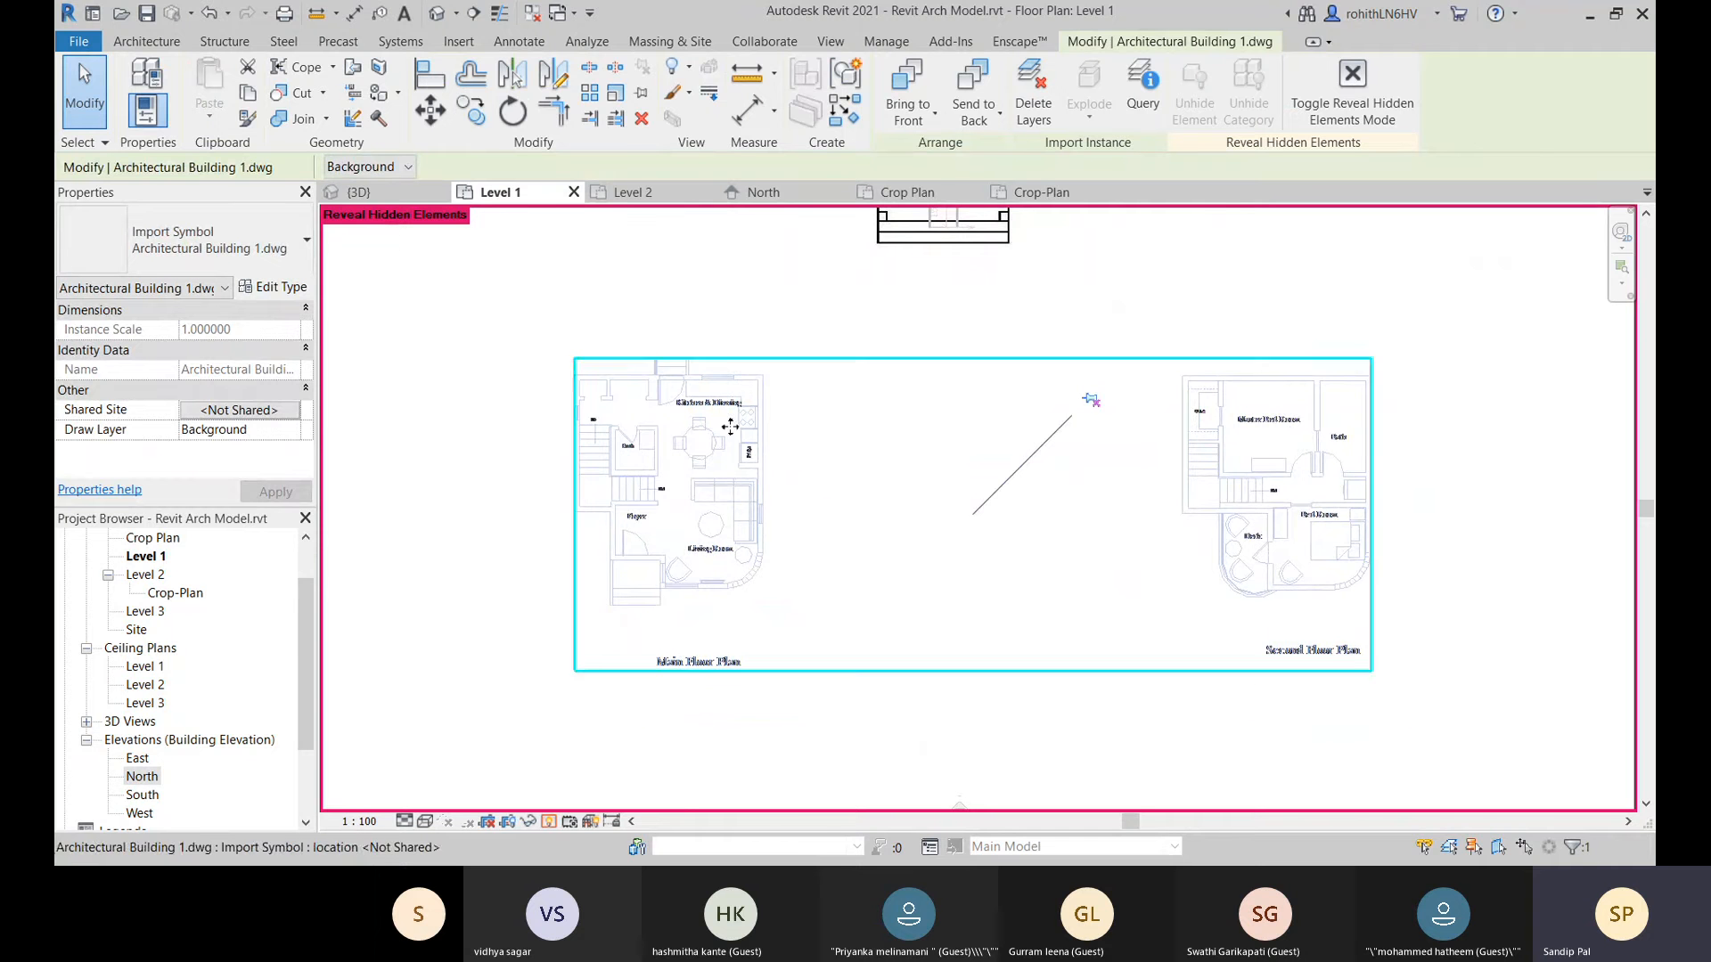
click(381, 168)
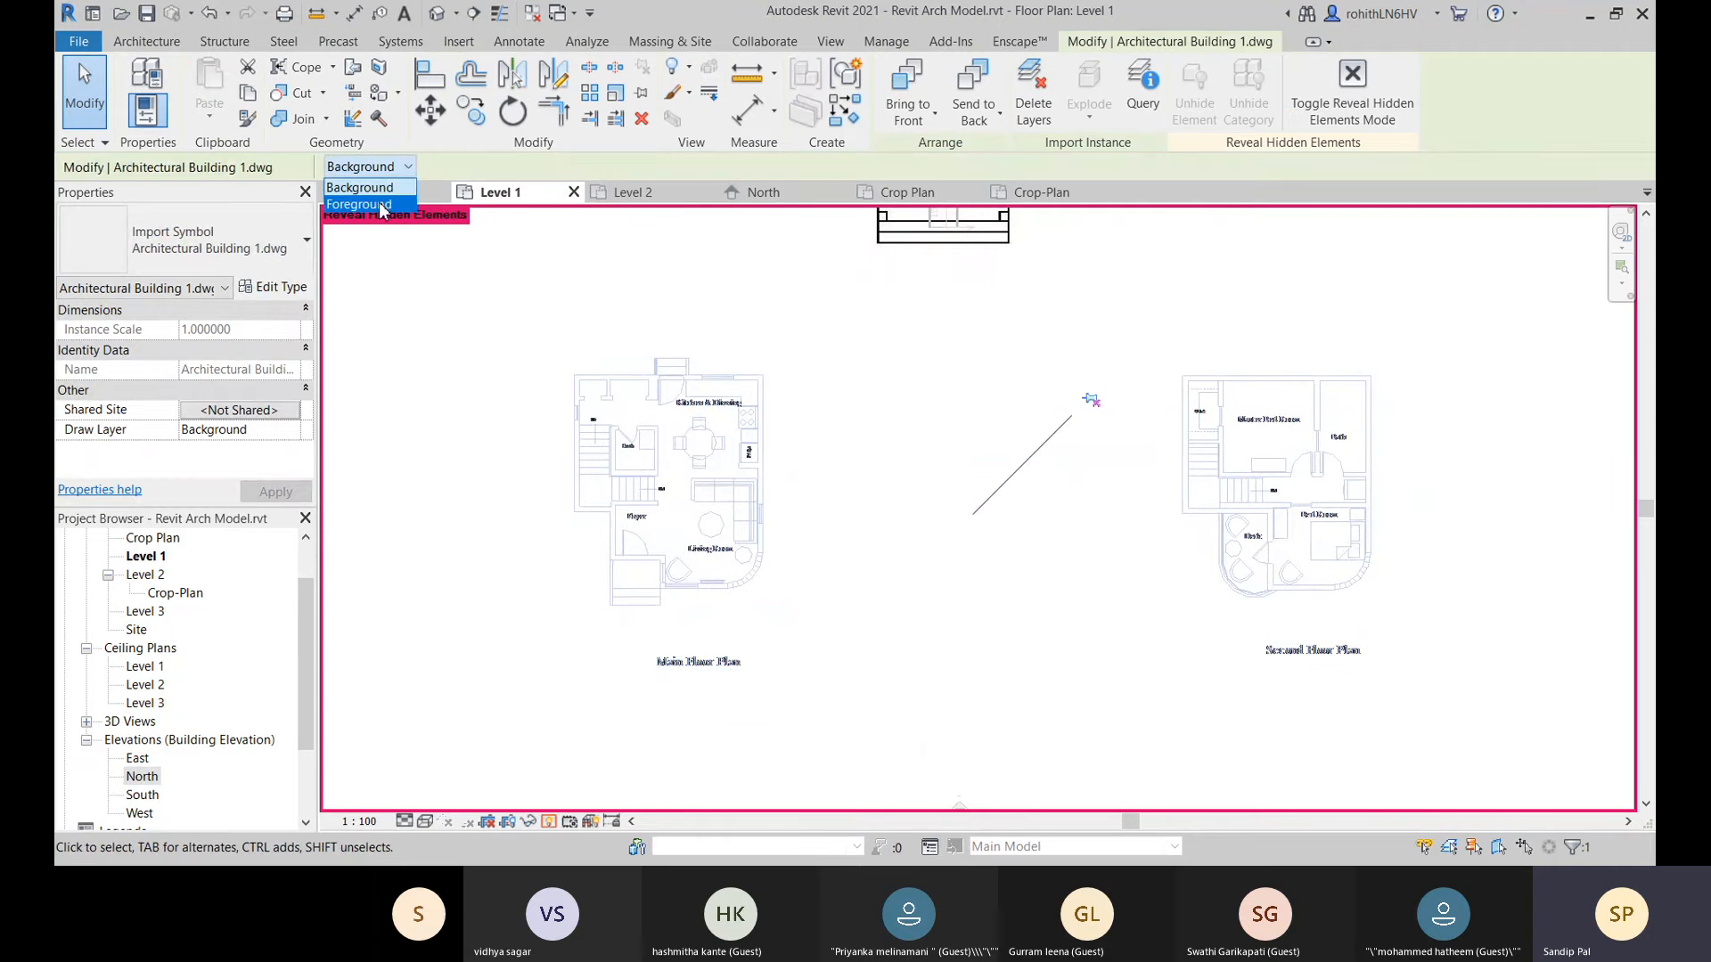
click(374, 198)
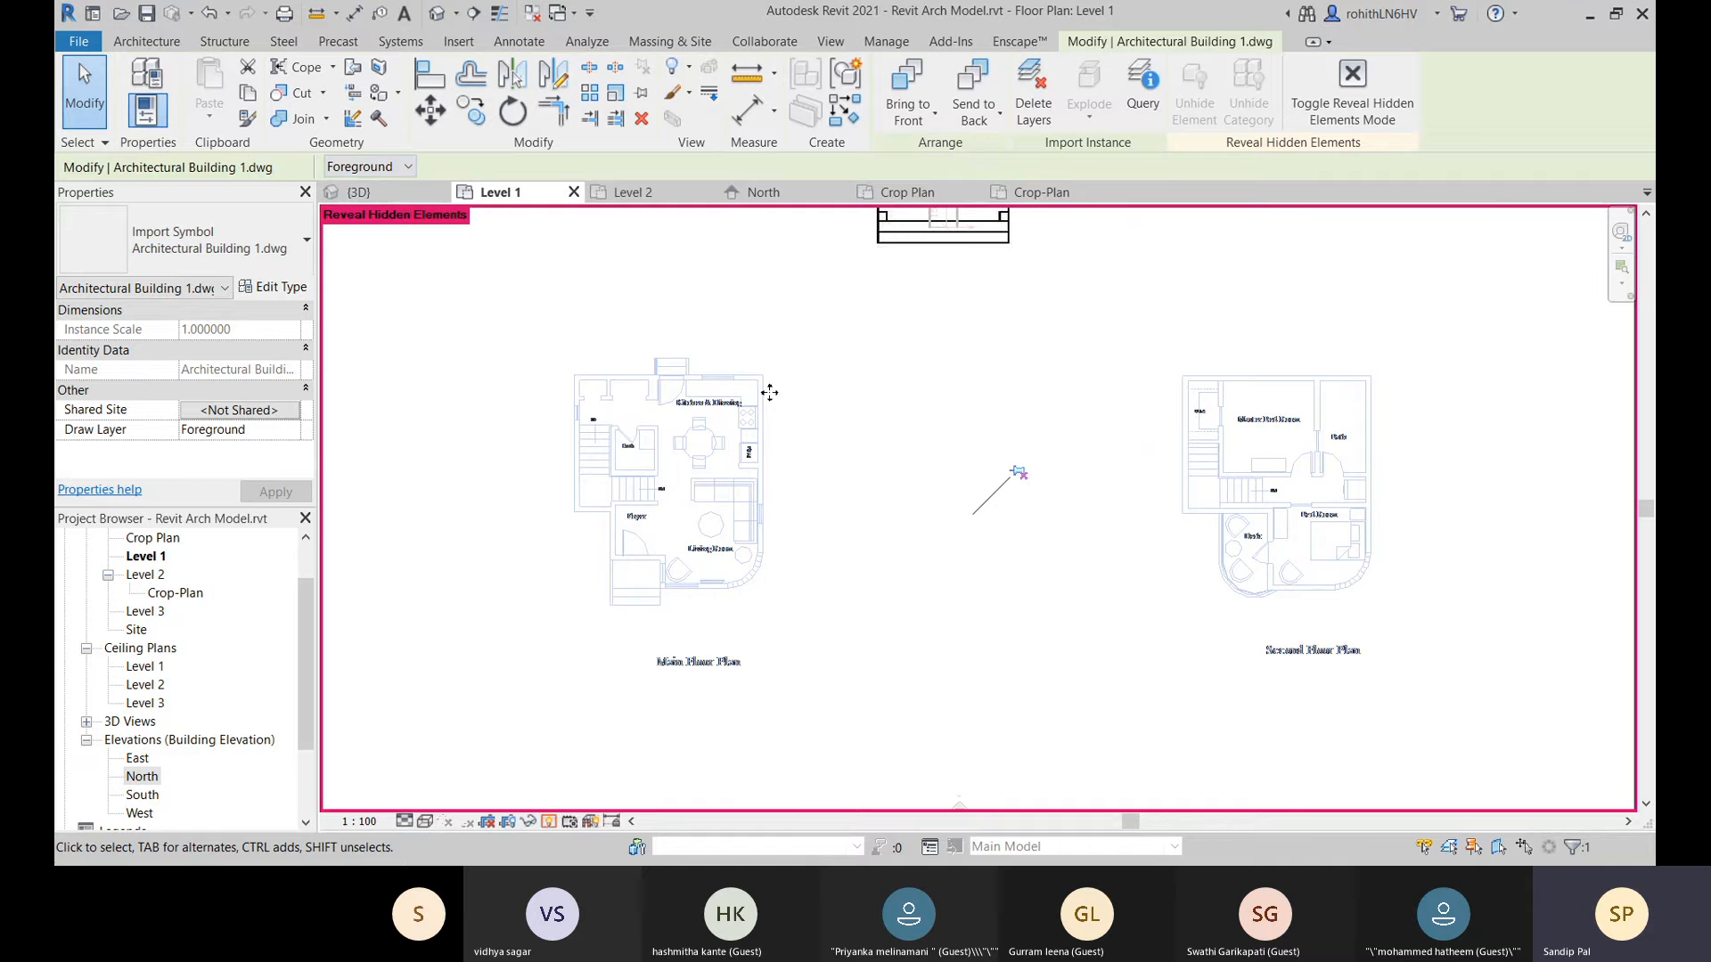
click(1352, 89)
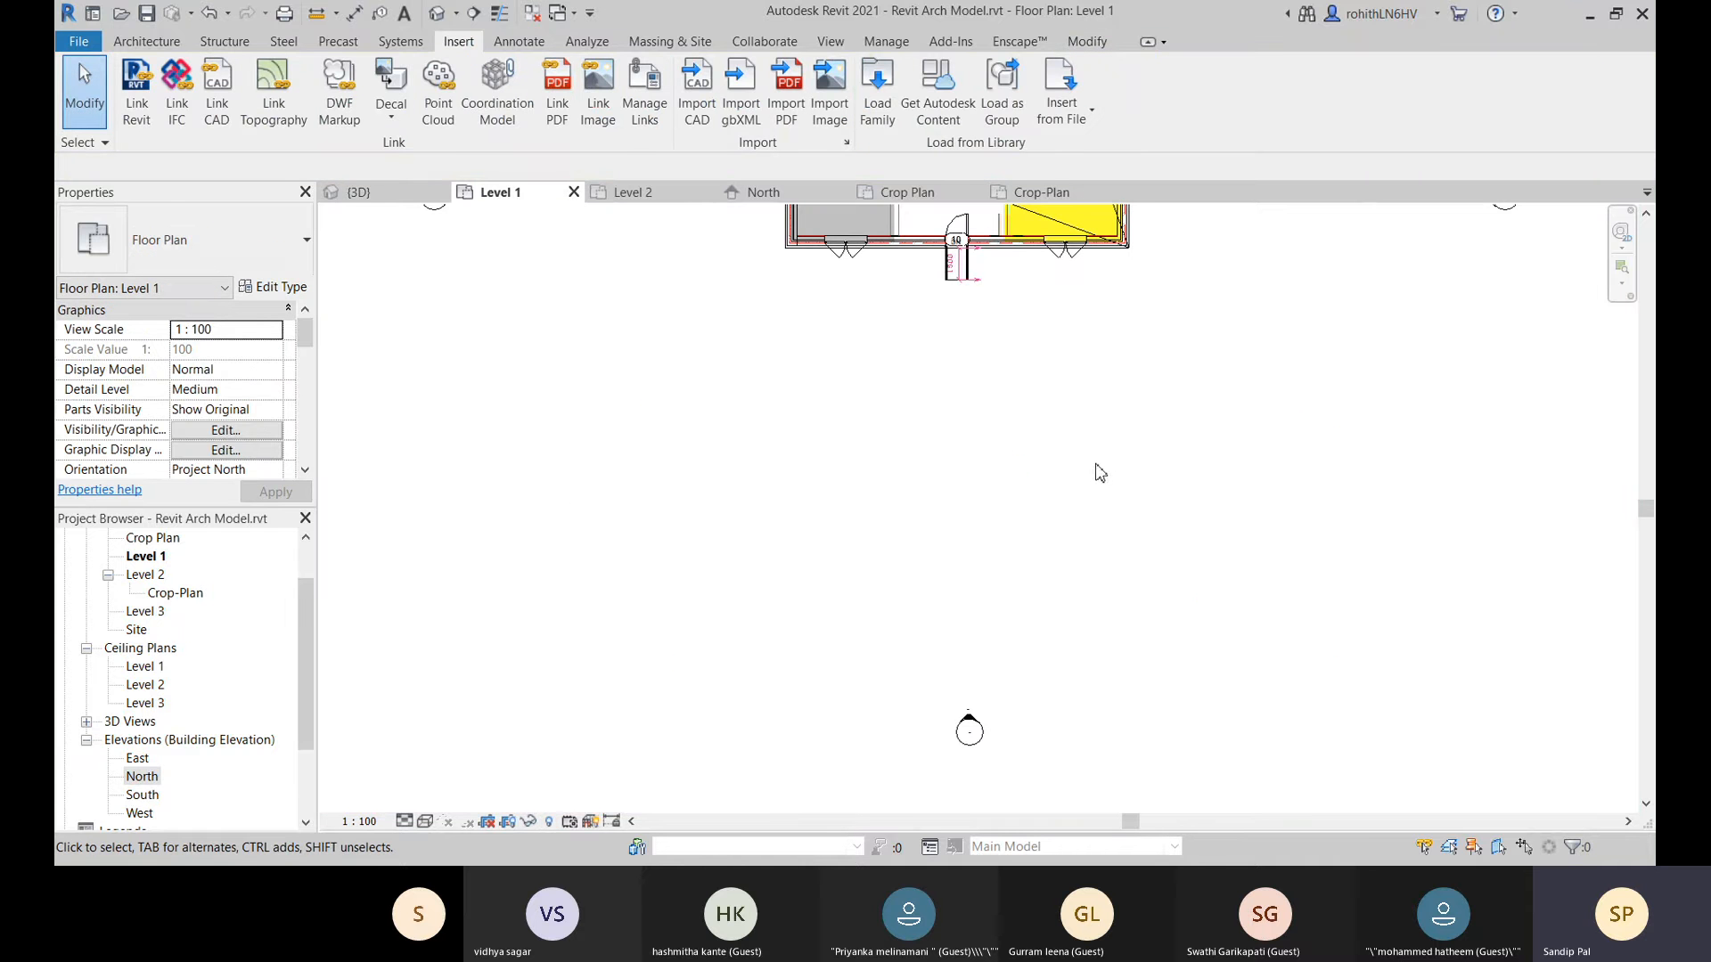
Reveal the hidden elements again and check the linked drawing's type properties and Unhide in View options without changing any.
click(549, 821)
click(768, 532)
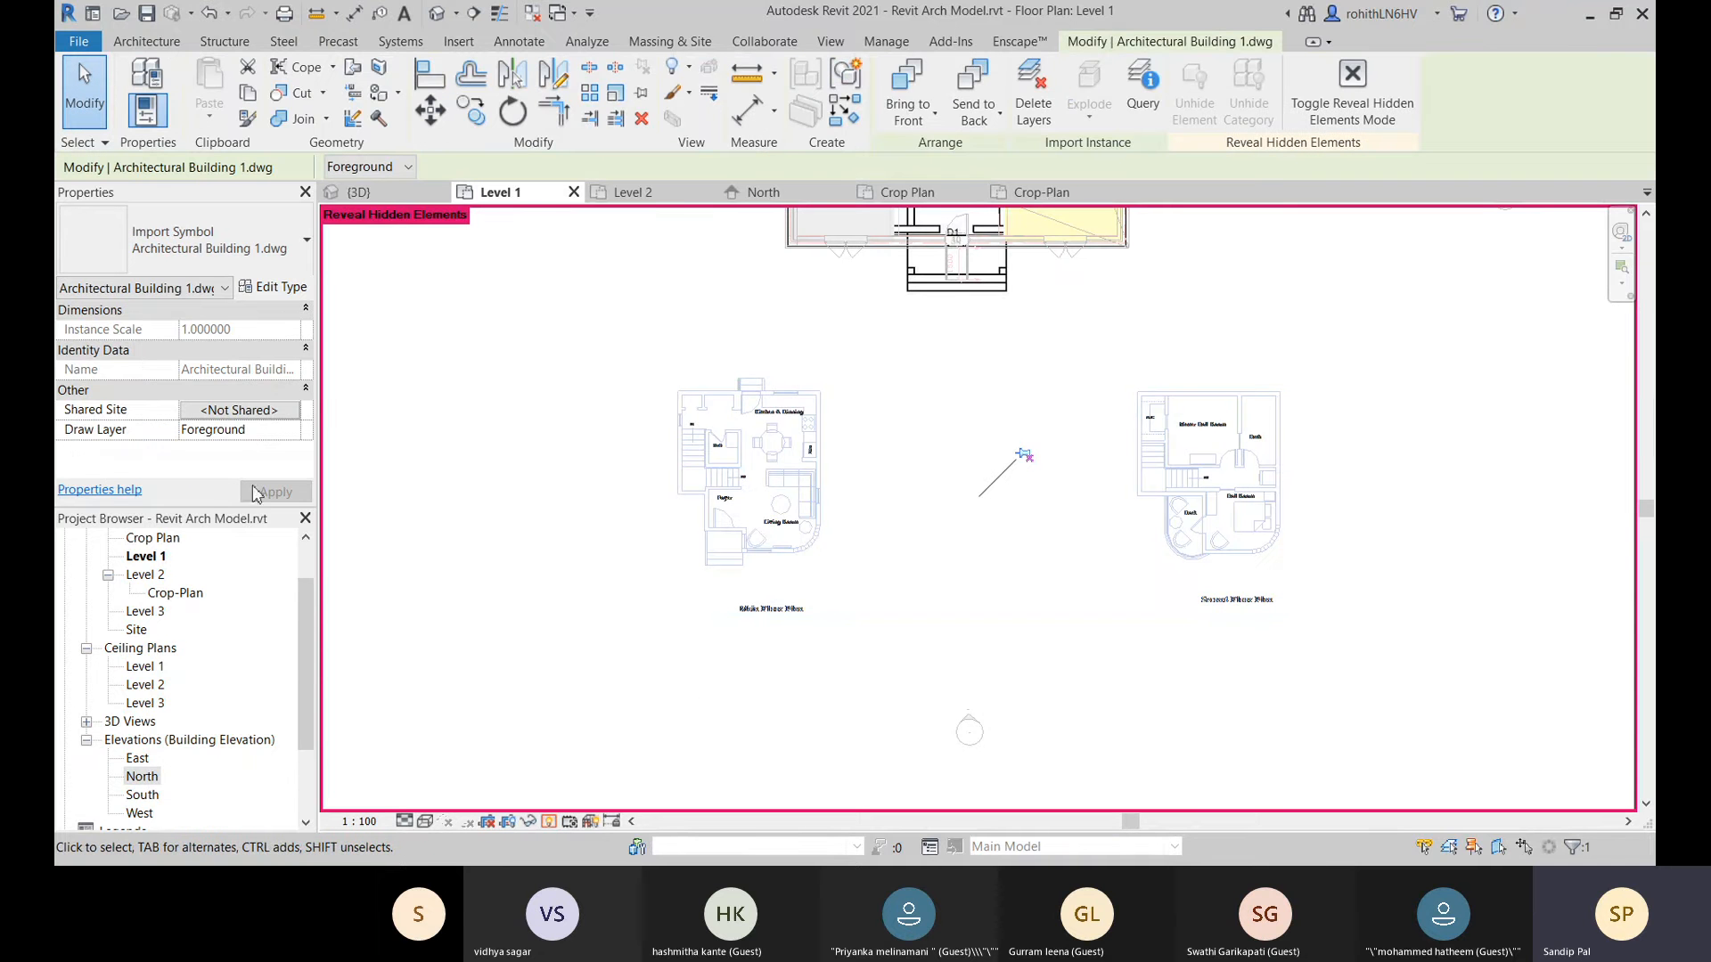
click(268, 288)
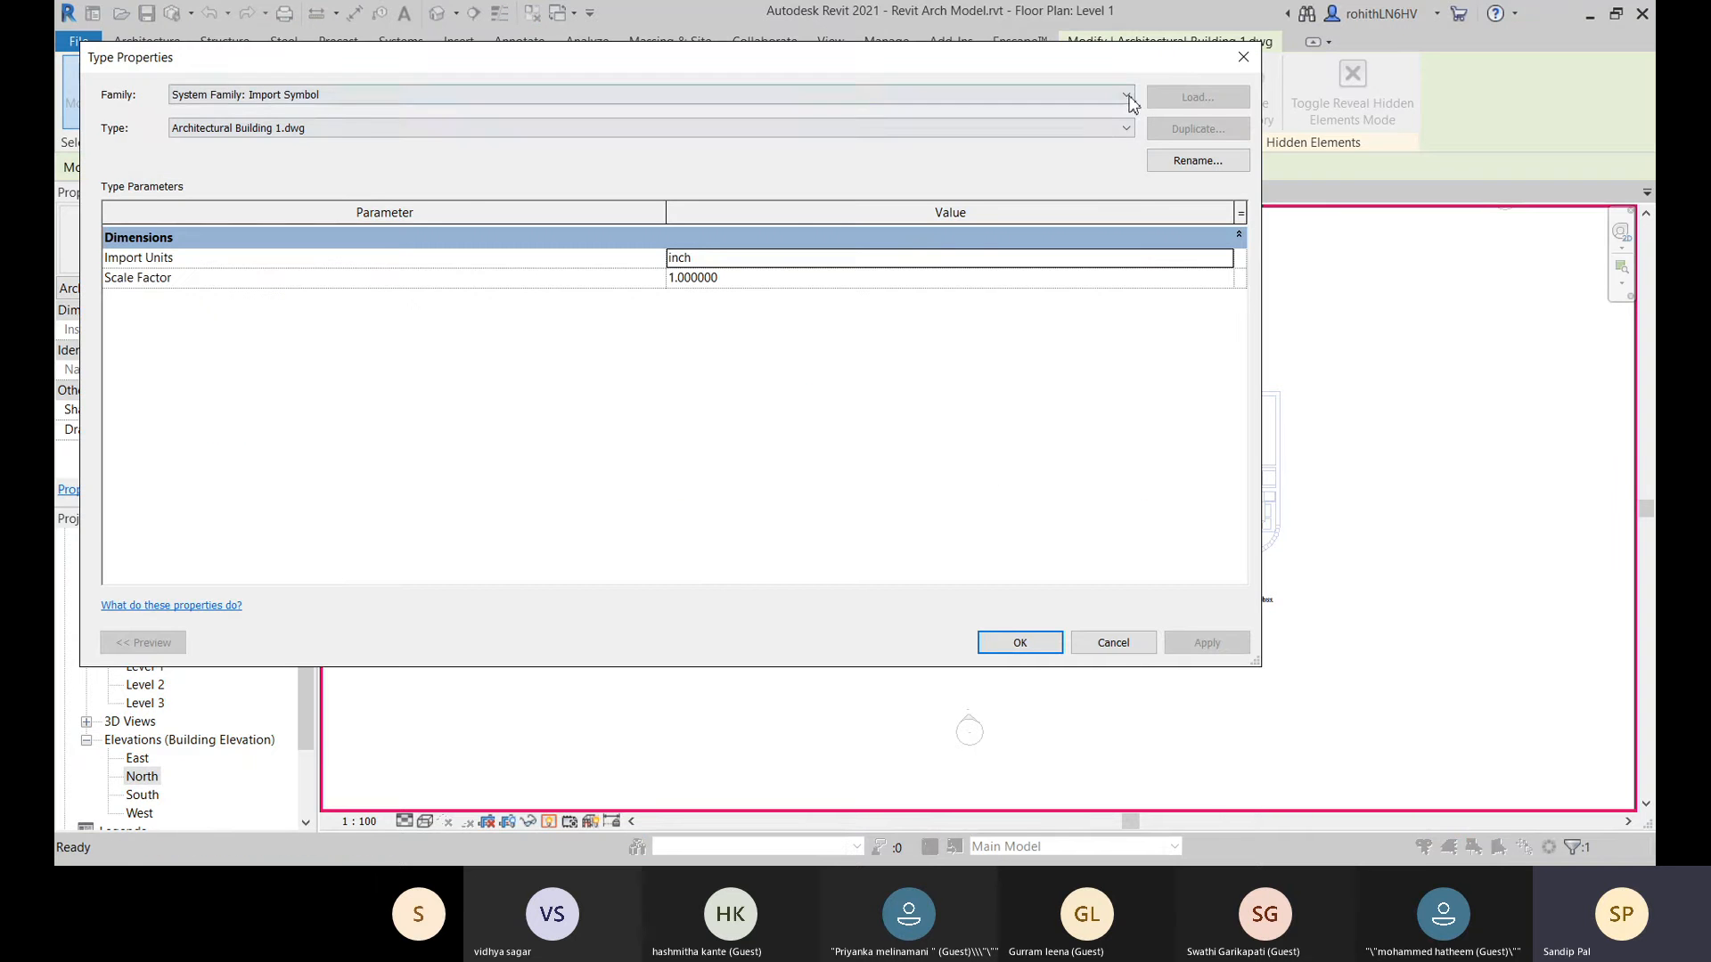
click(1243, 57)
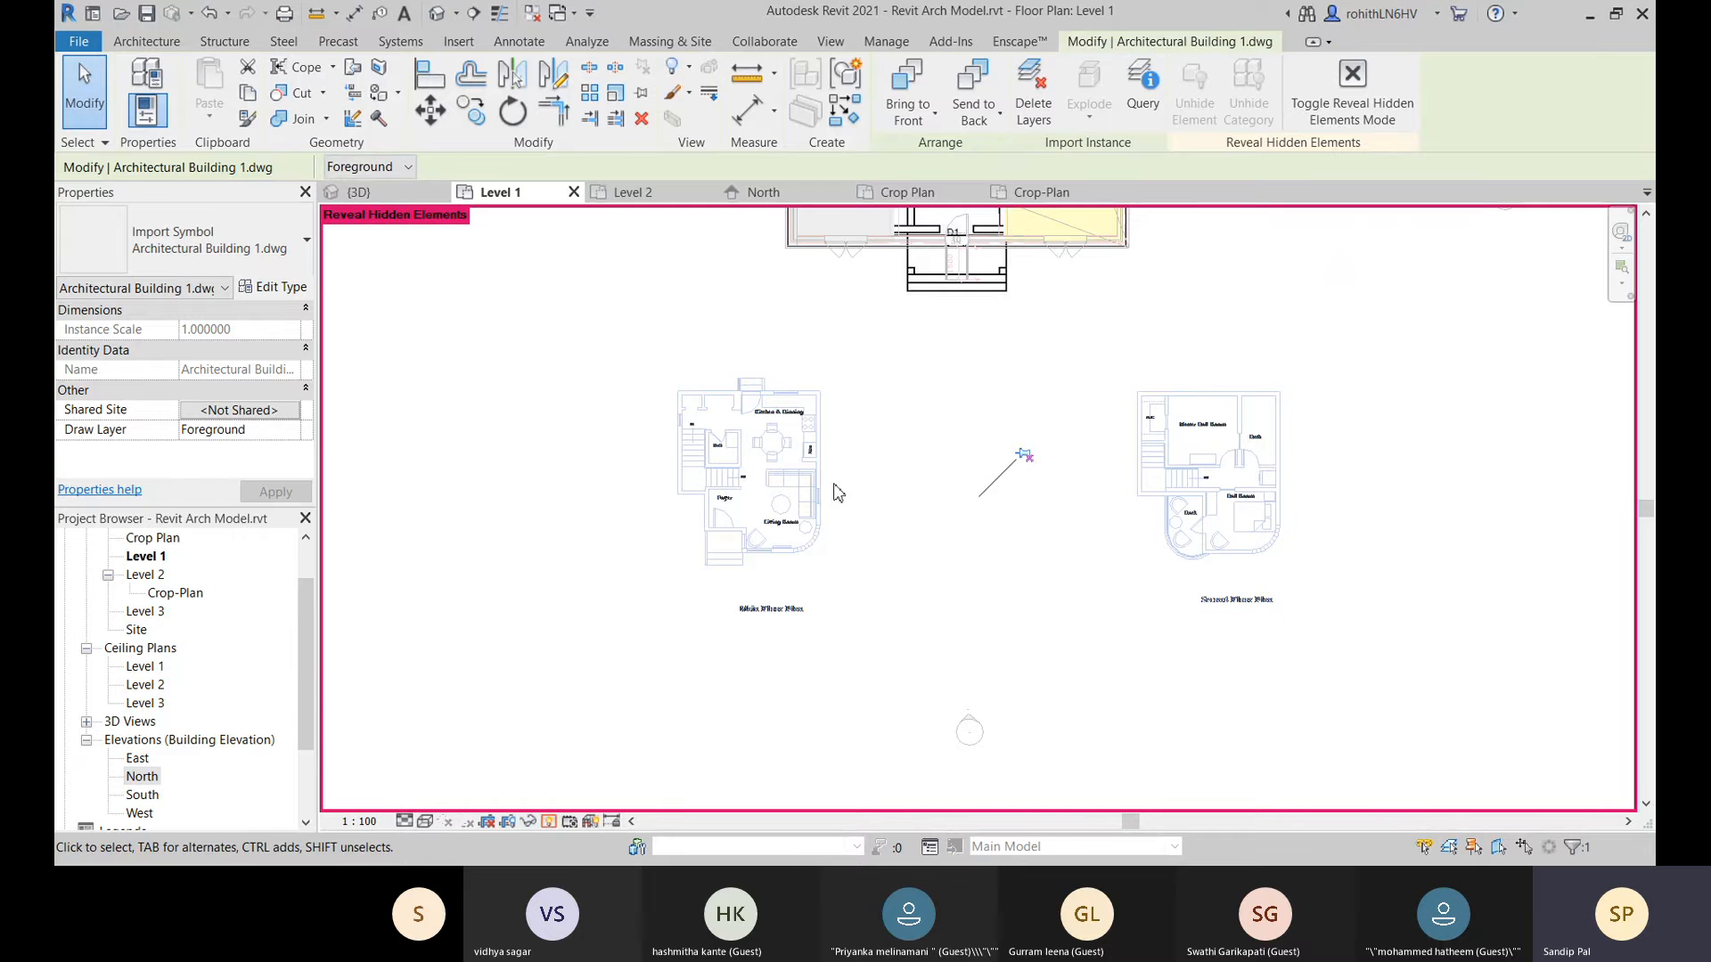
right_click(780, 445)
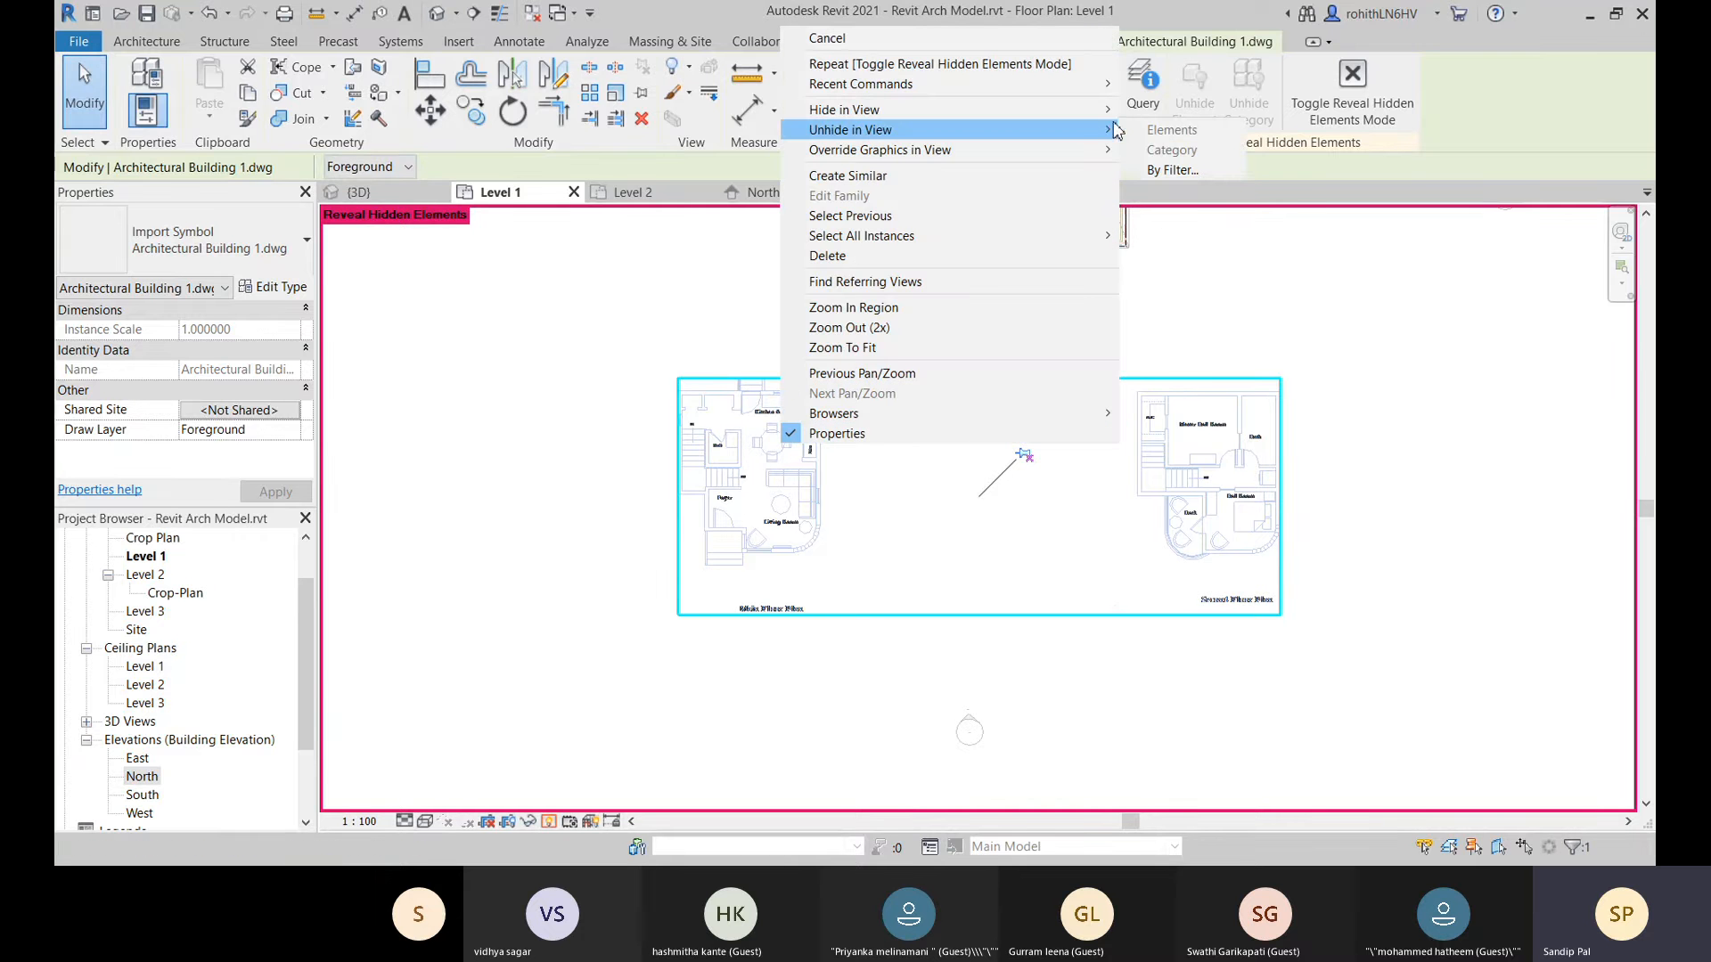
click(773, 570)
Query the Foyer text in the linked main floor plan for its layer and style properties, and accept the query dialog.
scroll(724, 423, up, 5)
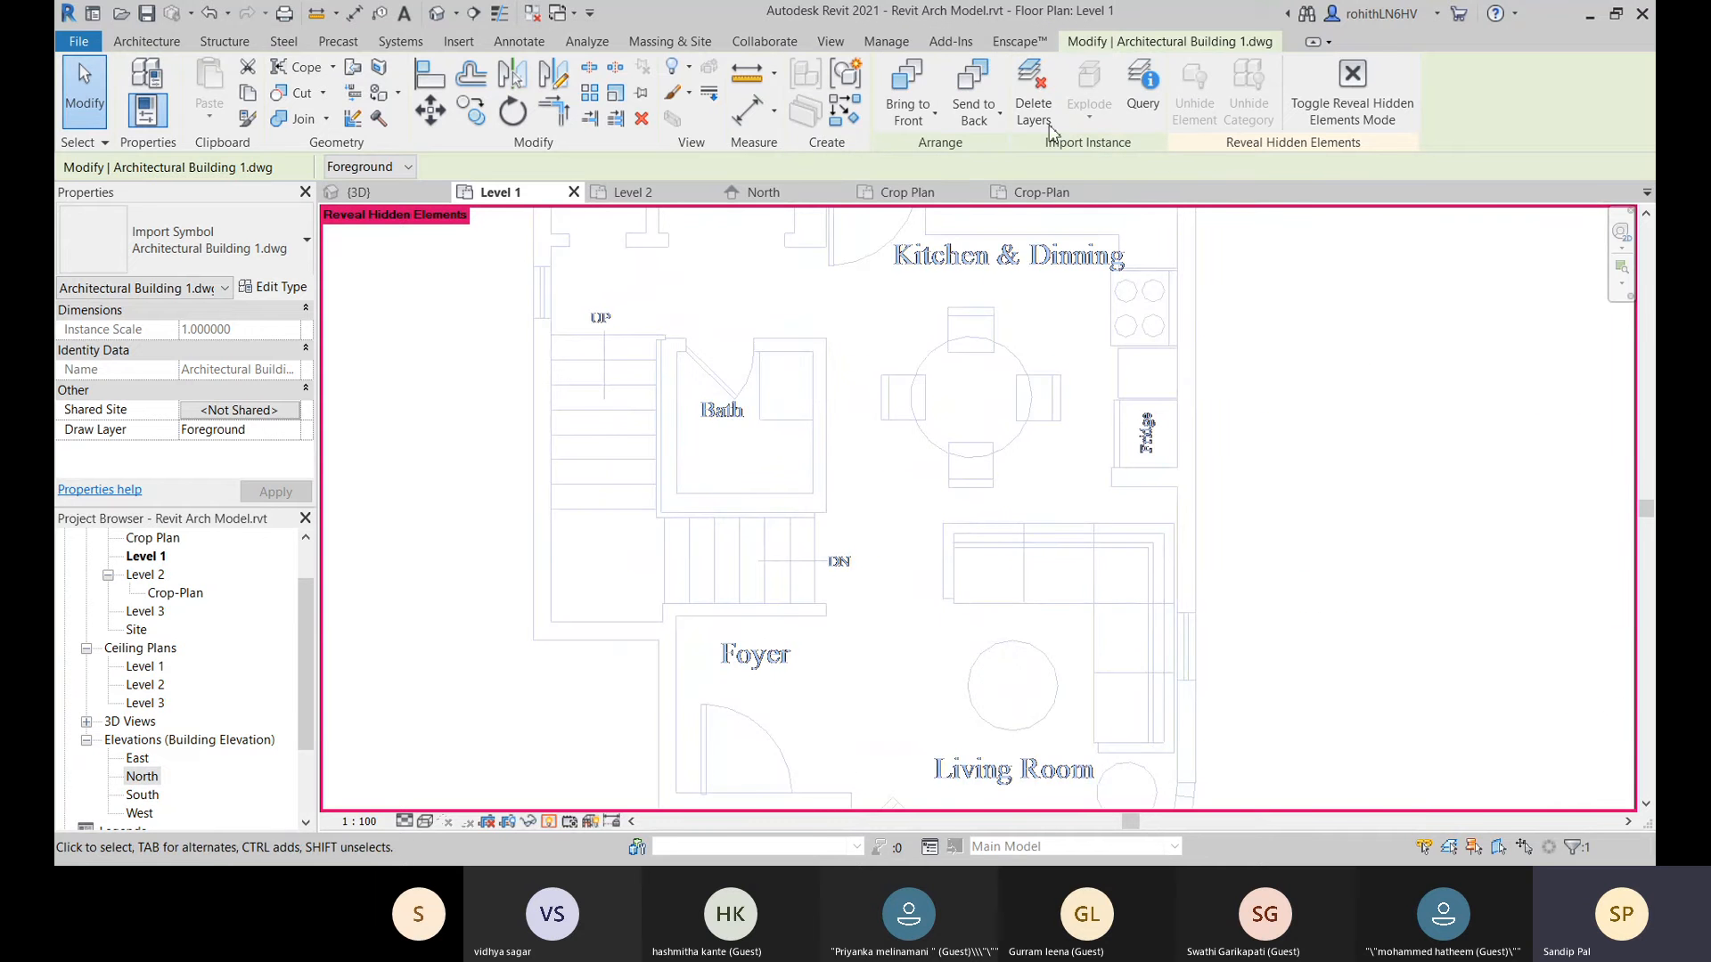
click(935, 119)
click(940, 151)
click(1142, 89)
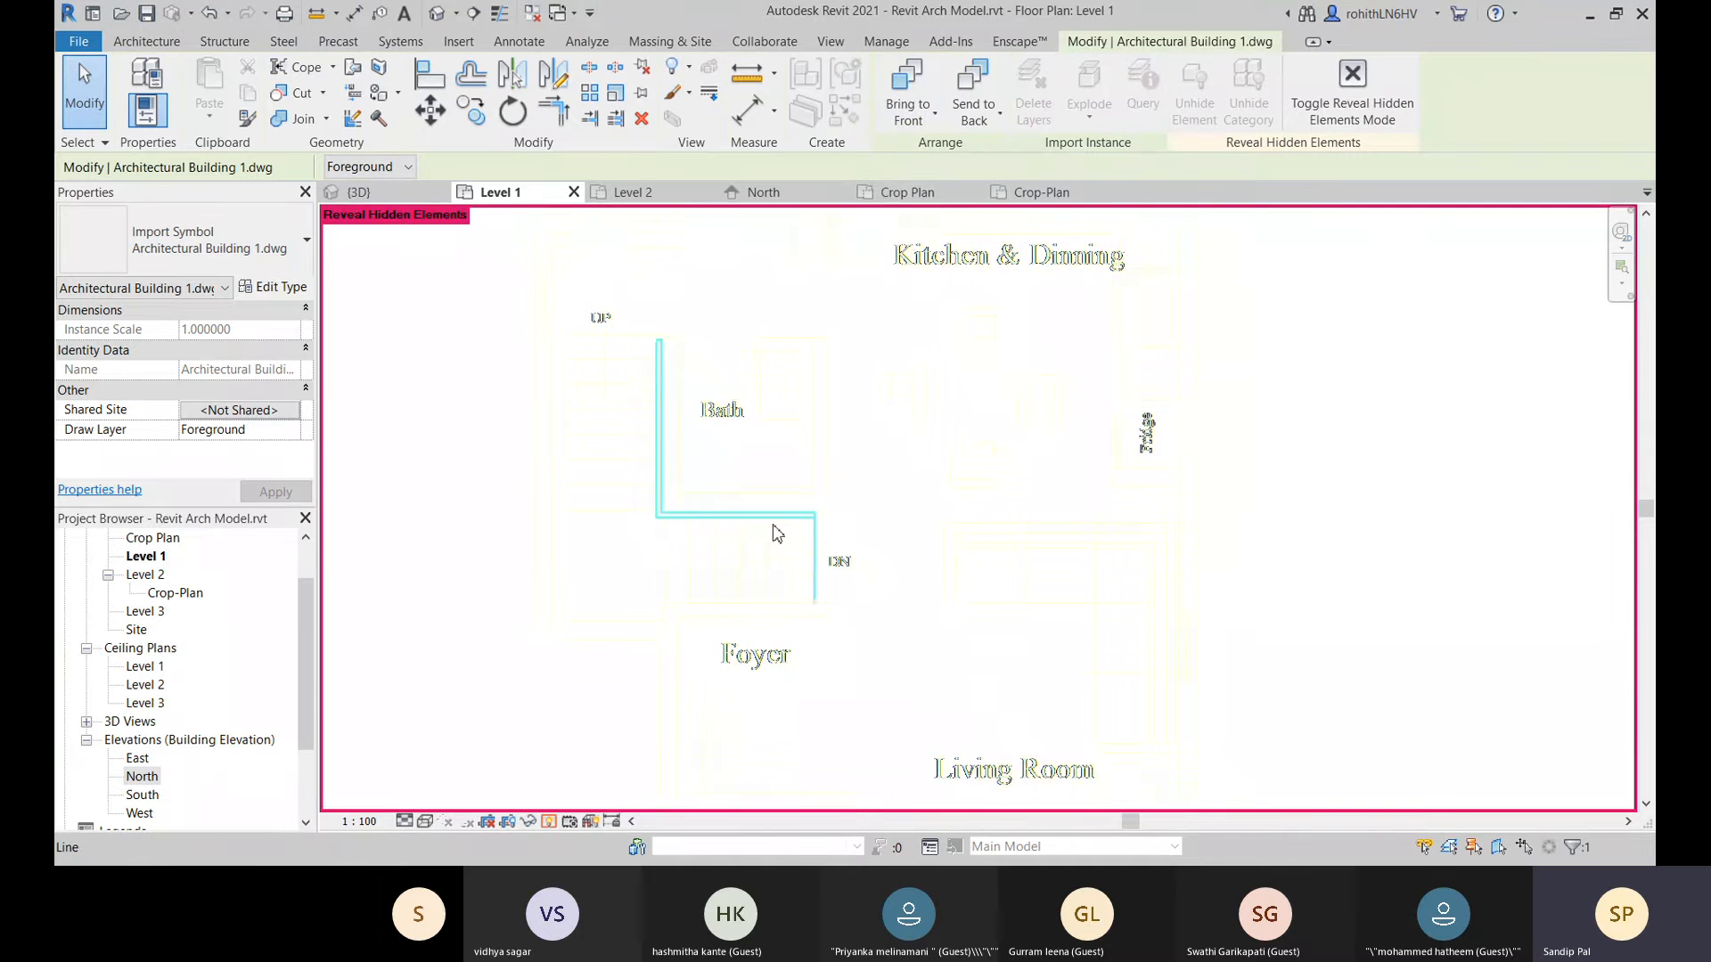
scroll(829, 529, down, 2)
scroll(829, 530, down, 1)
middle_drag(975, 585, 932, 520)
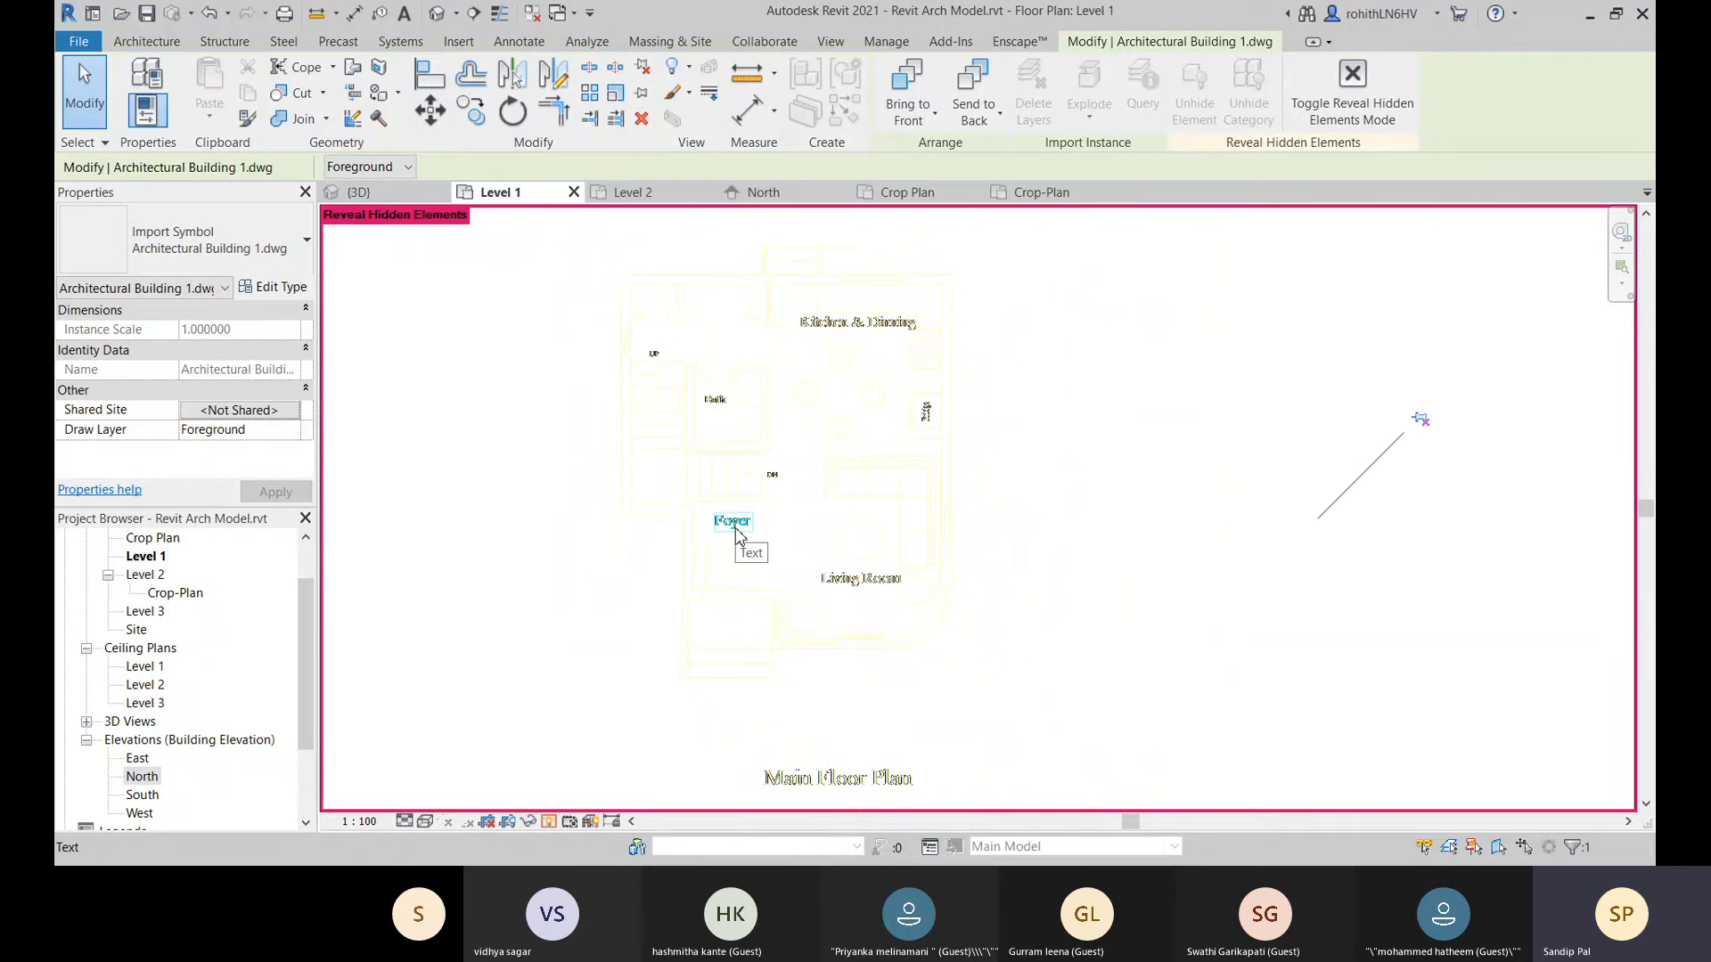
click(736, 532)
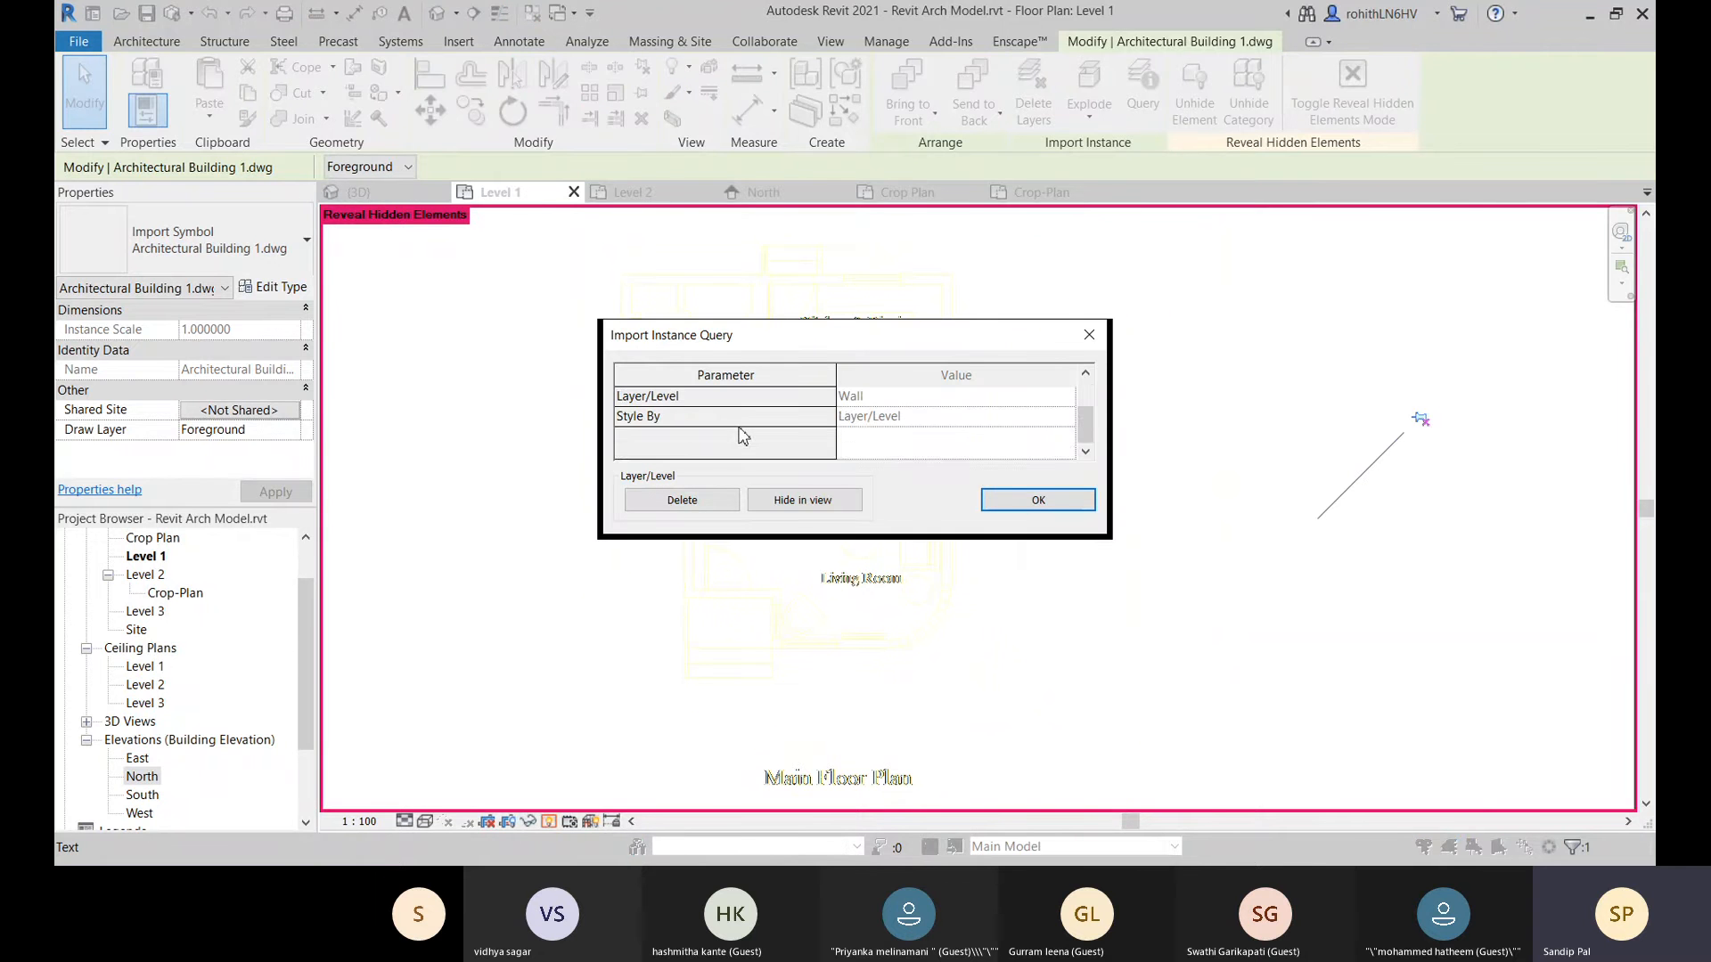
scroll(922, 465, down, 1)
click(1034, 499)
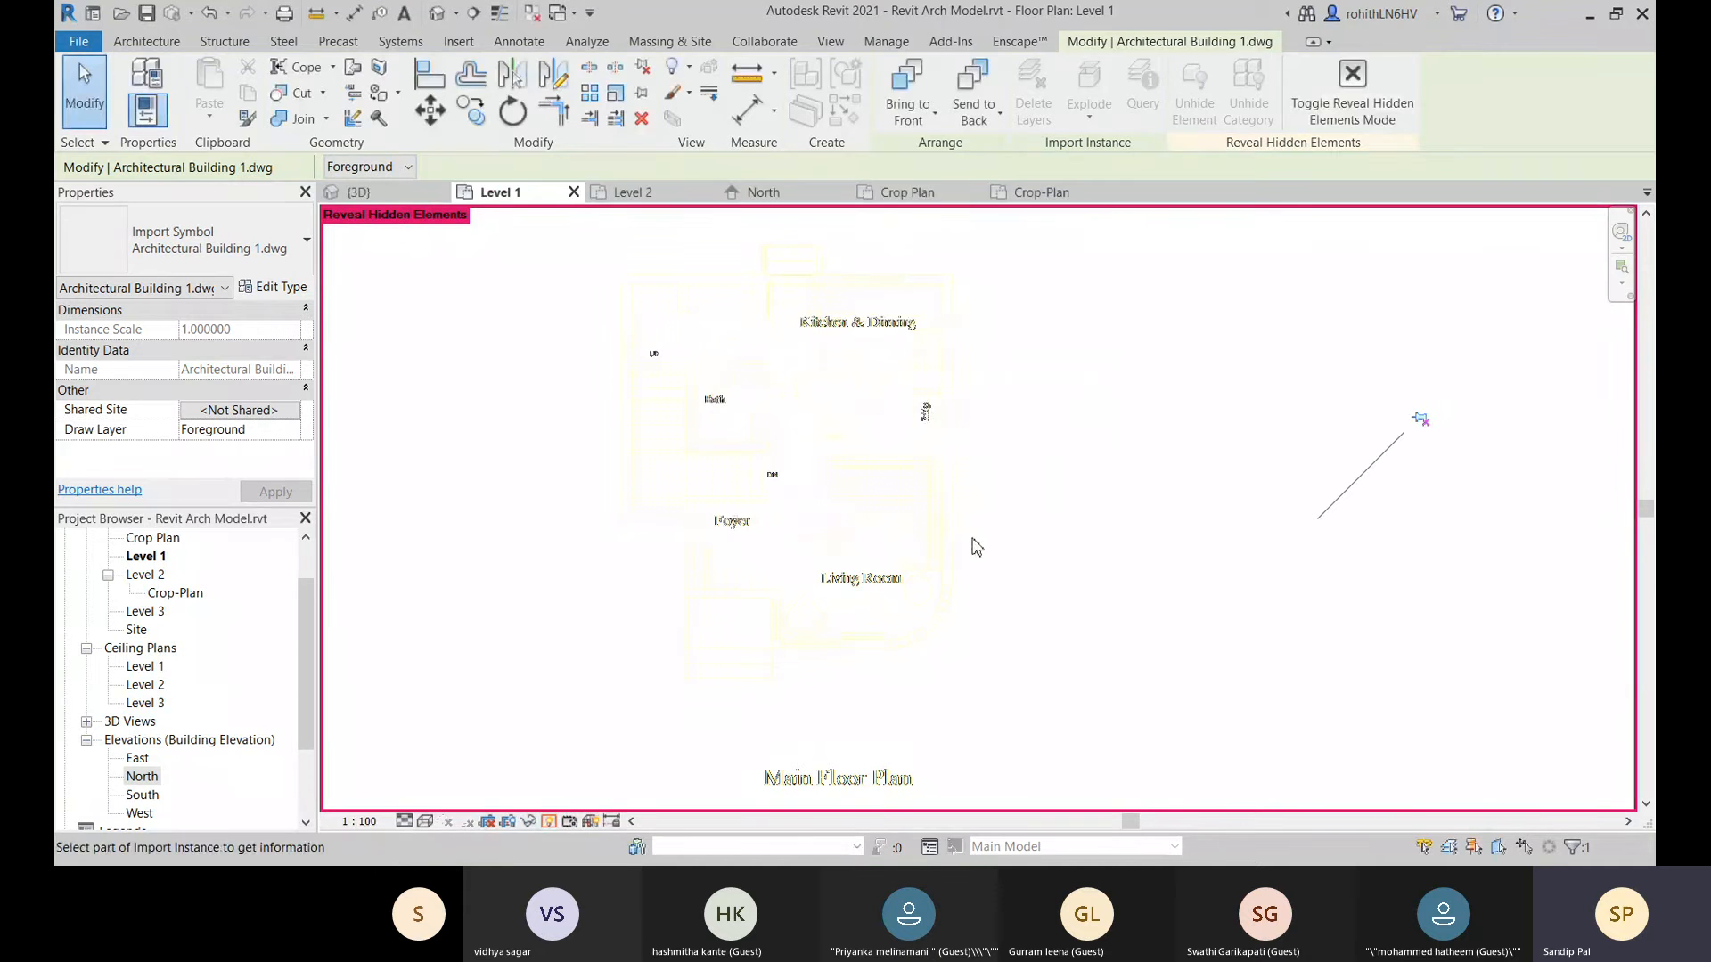
Query a line of the linked main floor plan for its import instance properties, and turn off Reveal Hidden Elements mode.
scroll(1016, 579, down, 4)
middle_drag(1016, 583, 915, 555)
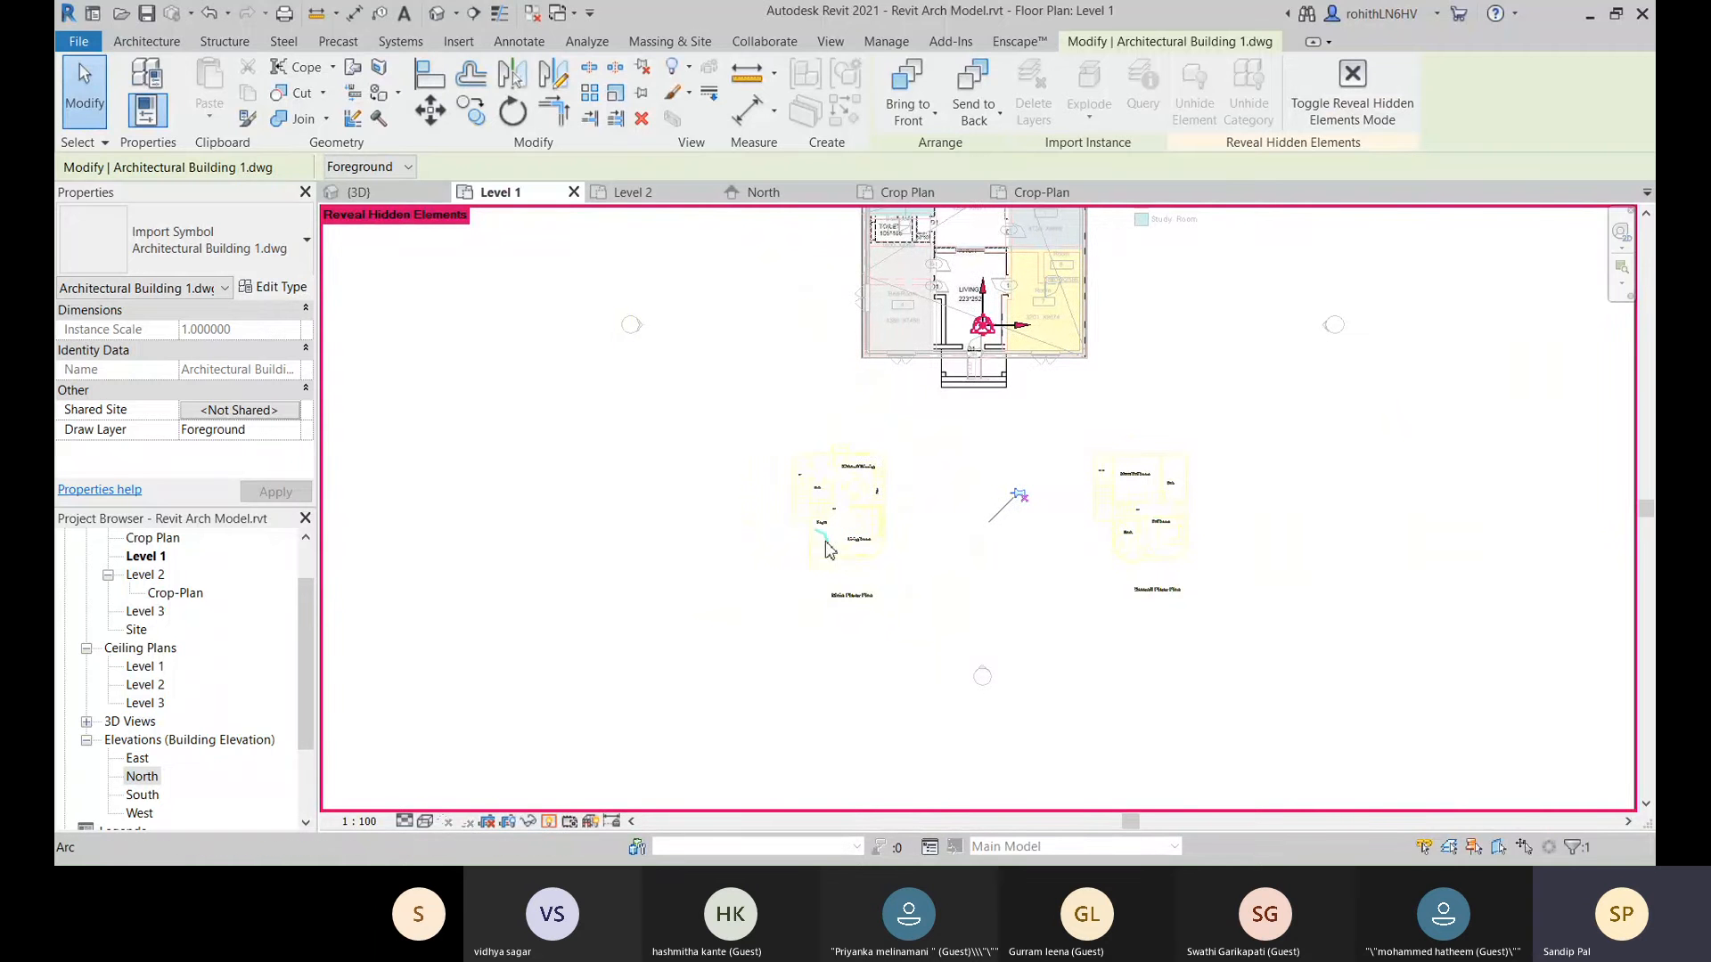
click(863, 555)
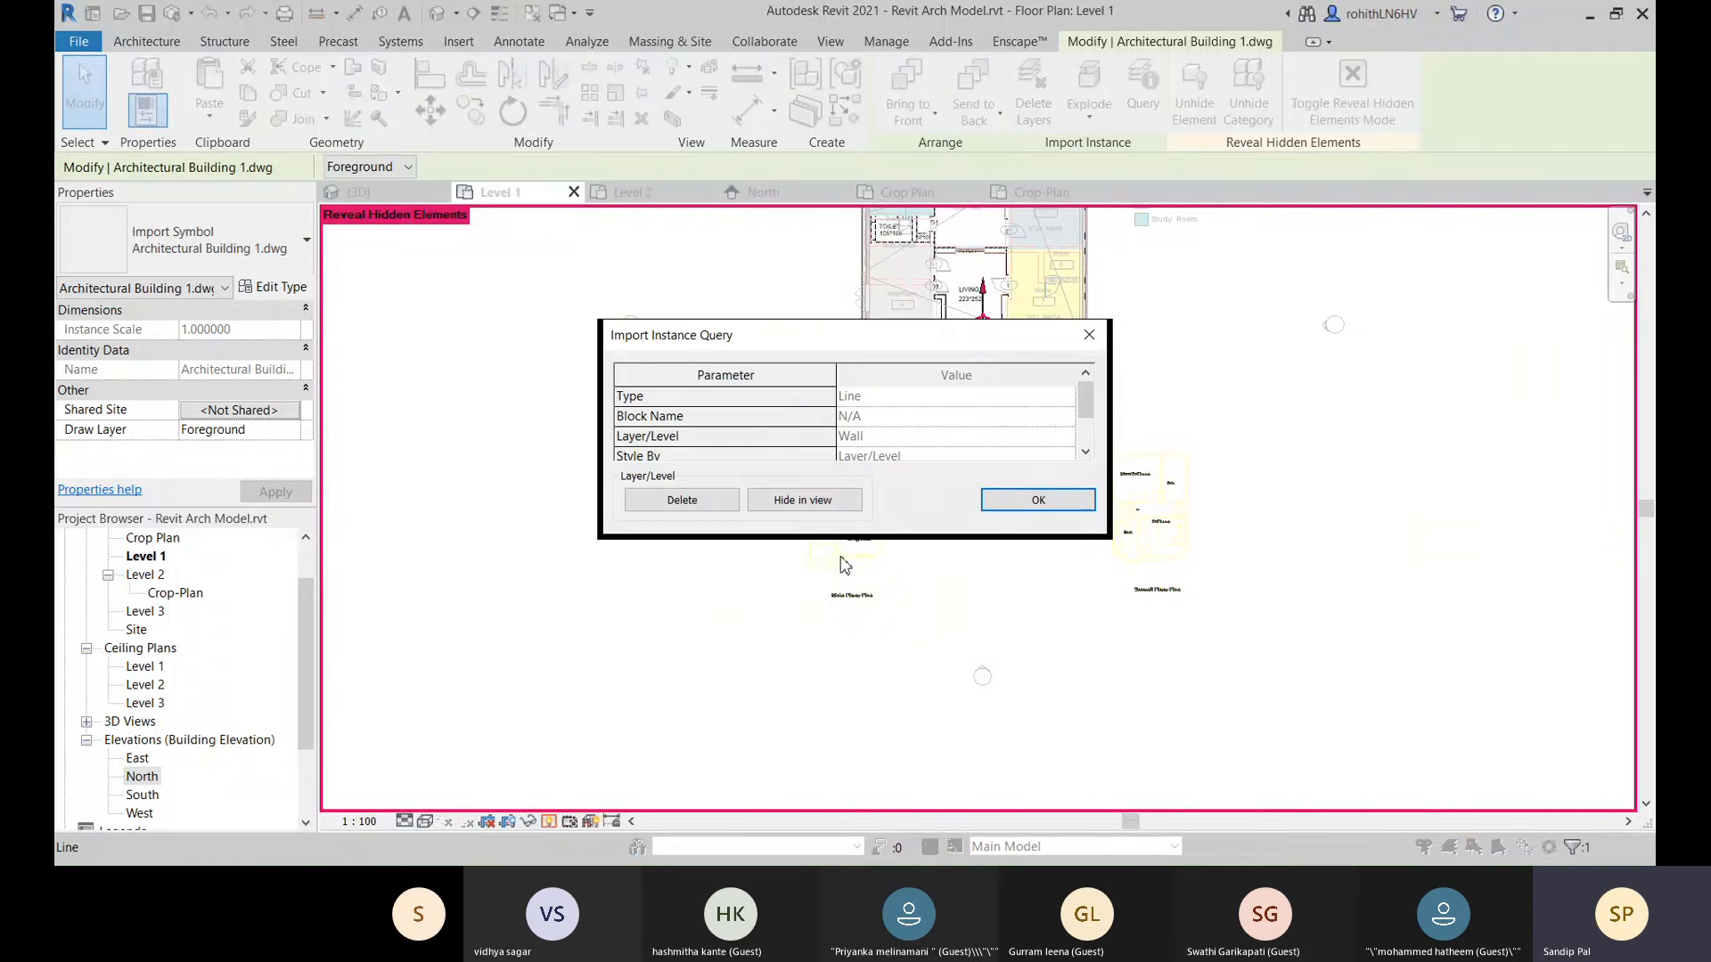
click(1040, 501)
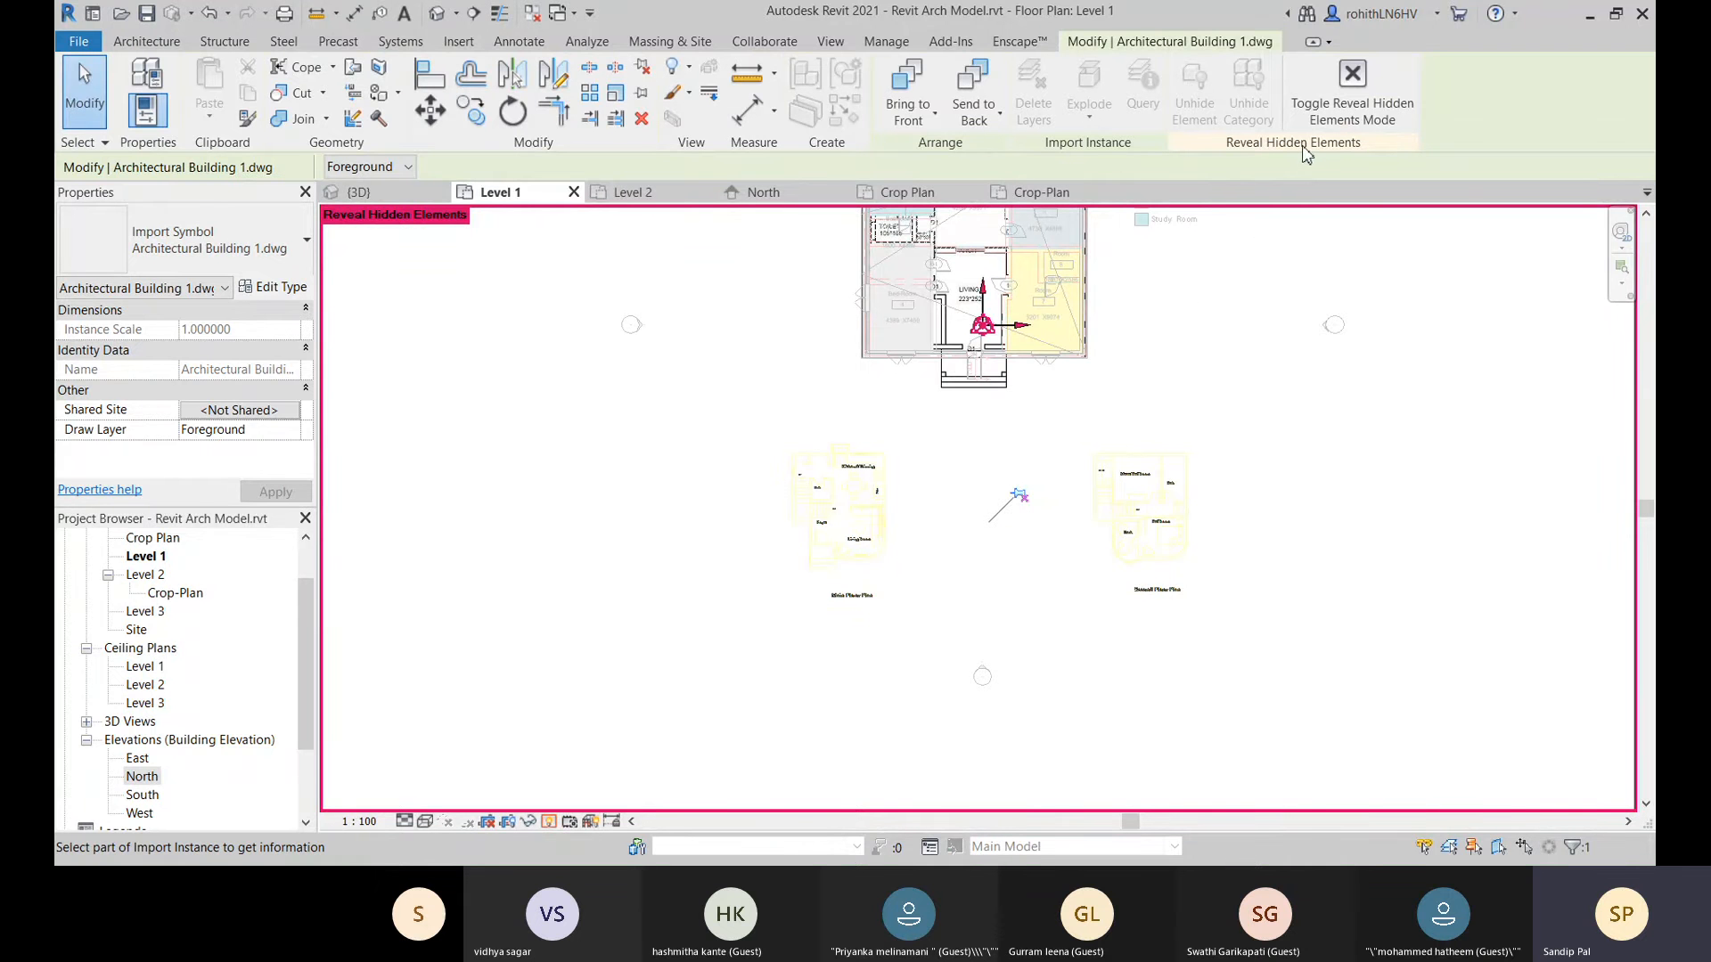
click(1340, 102)
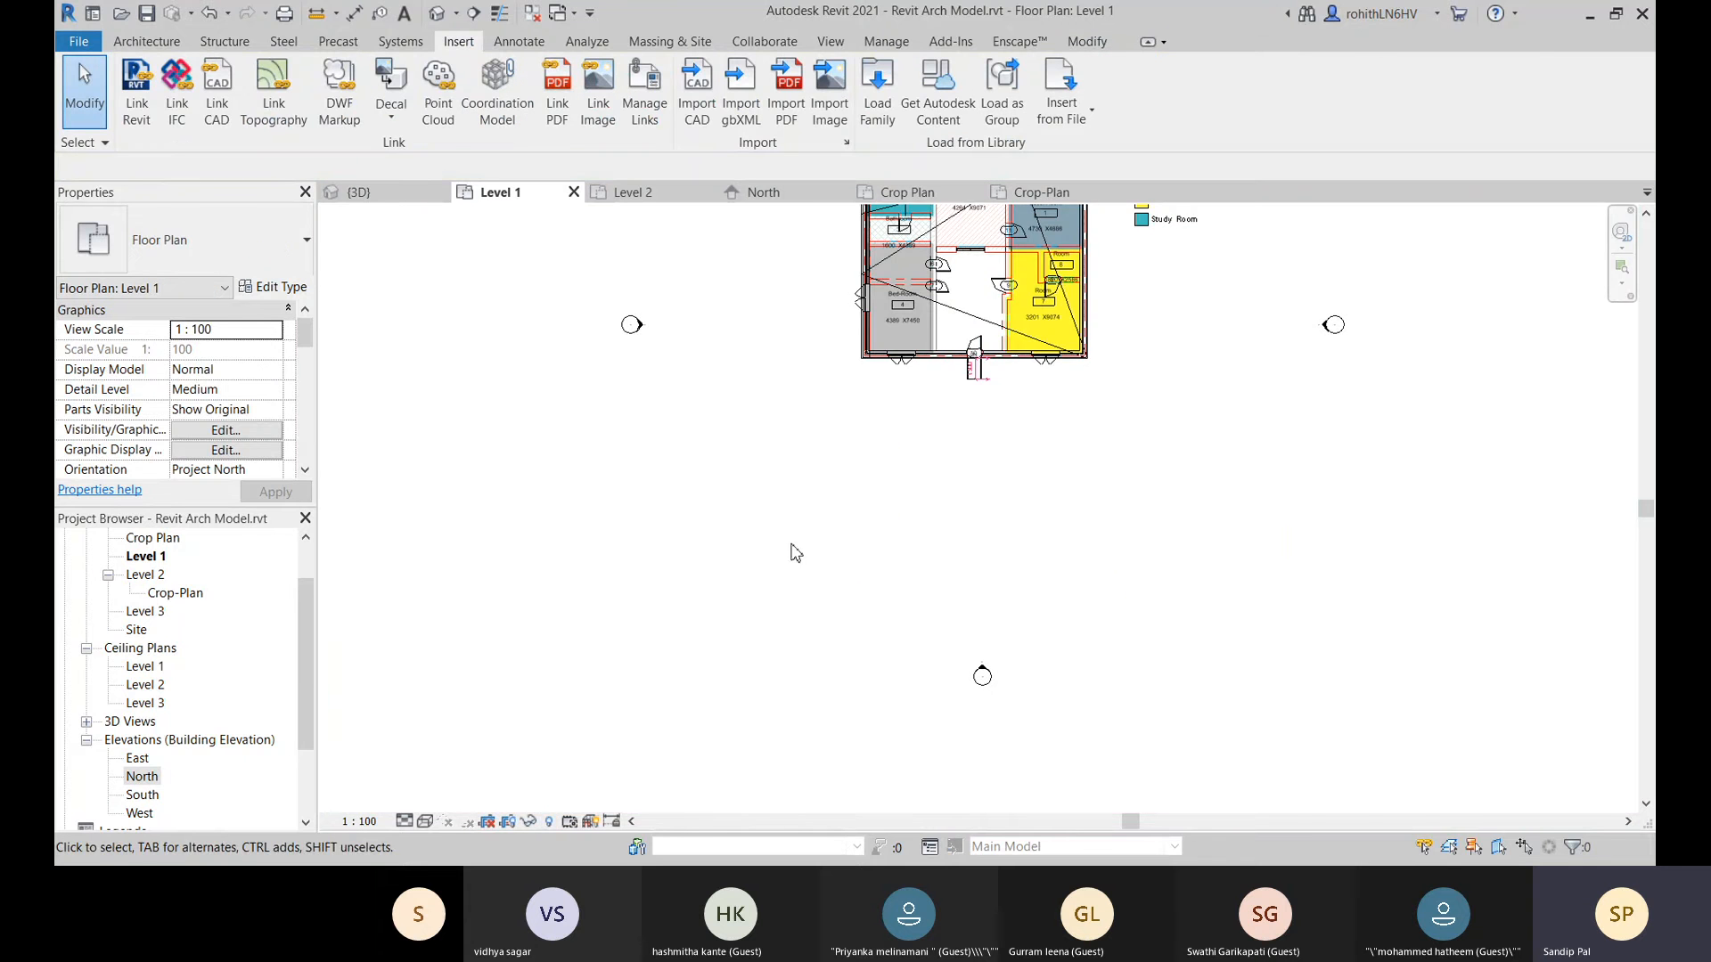
Check the Temporary Hide/Isolate options in Level 1 with nothing selected, and close them.
middle_drag(1215, 603, 1149, 585)
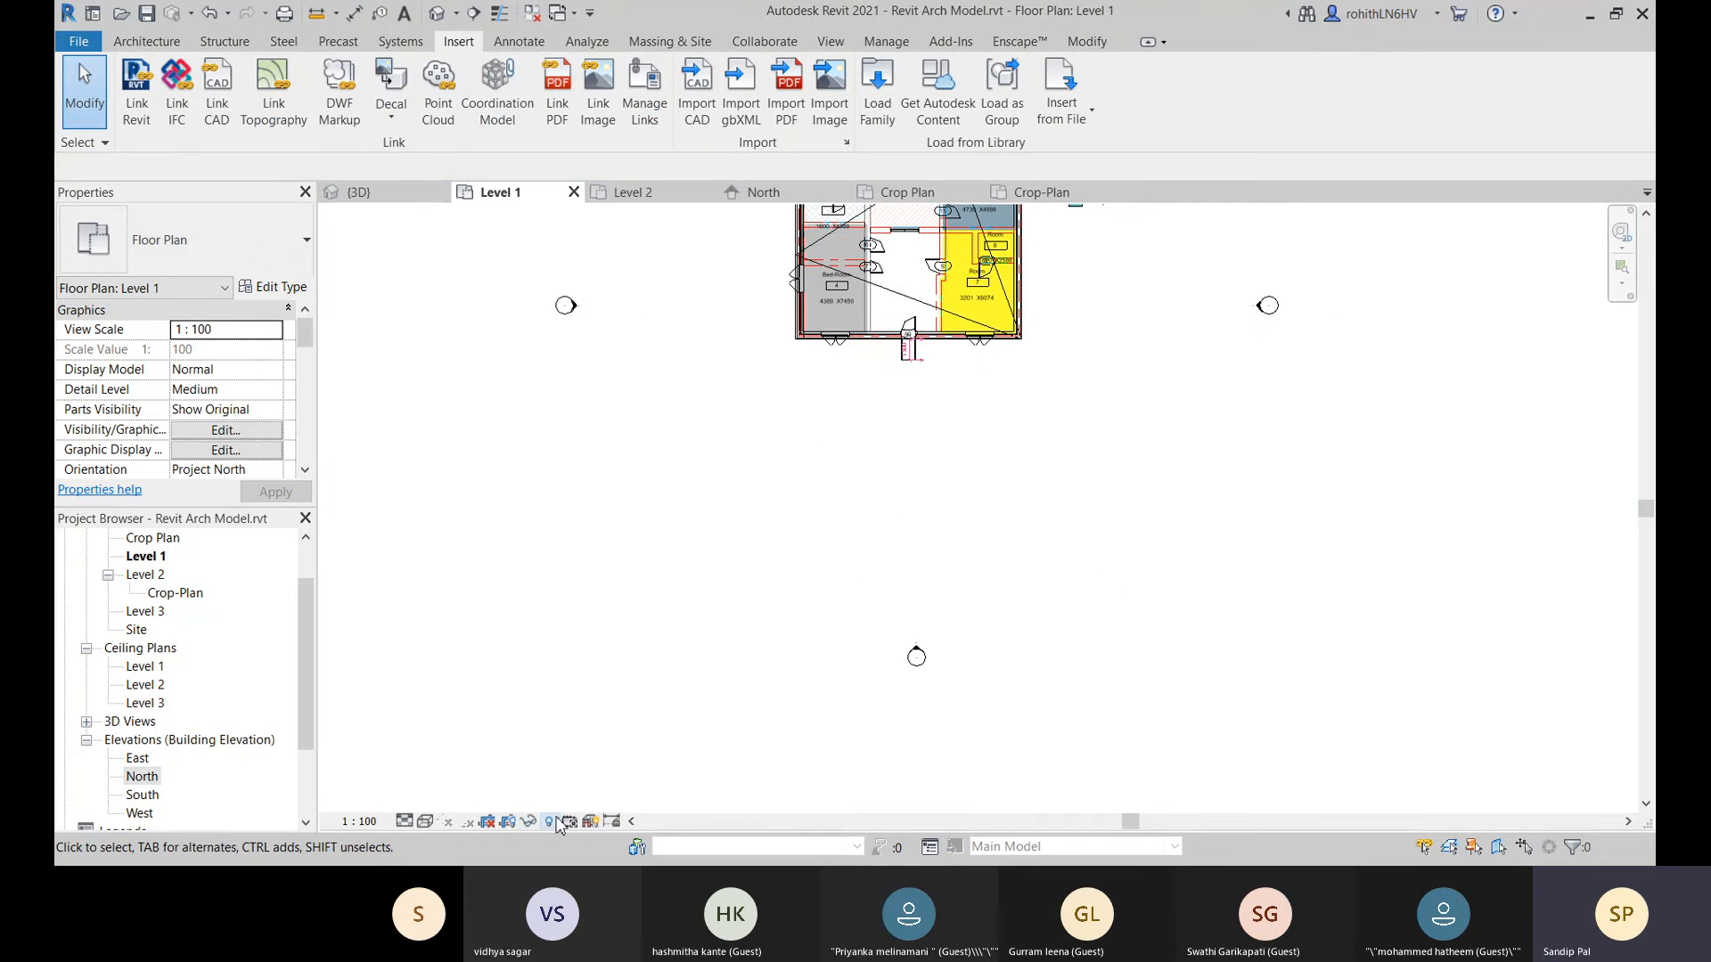
click(530, 821)
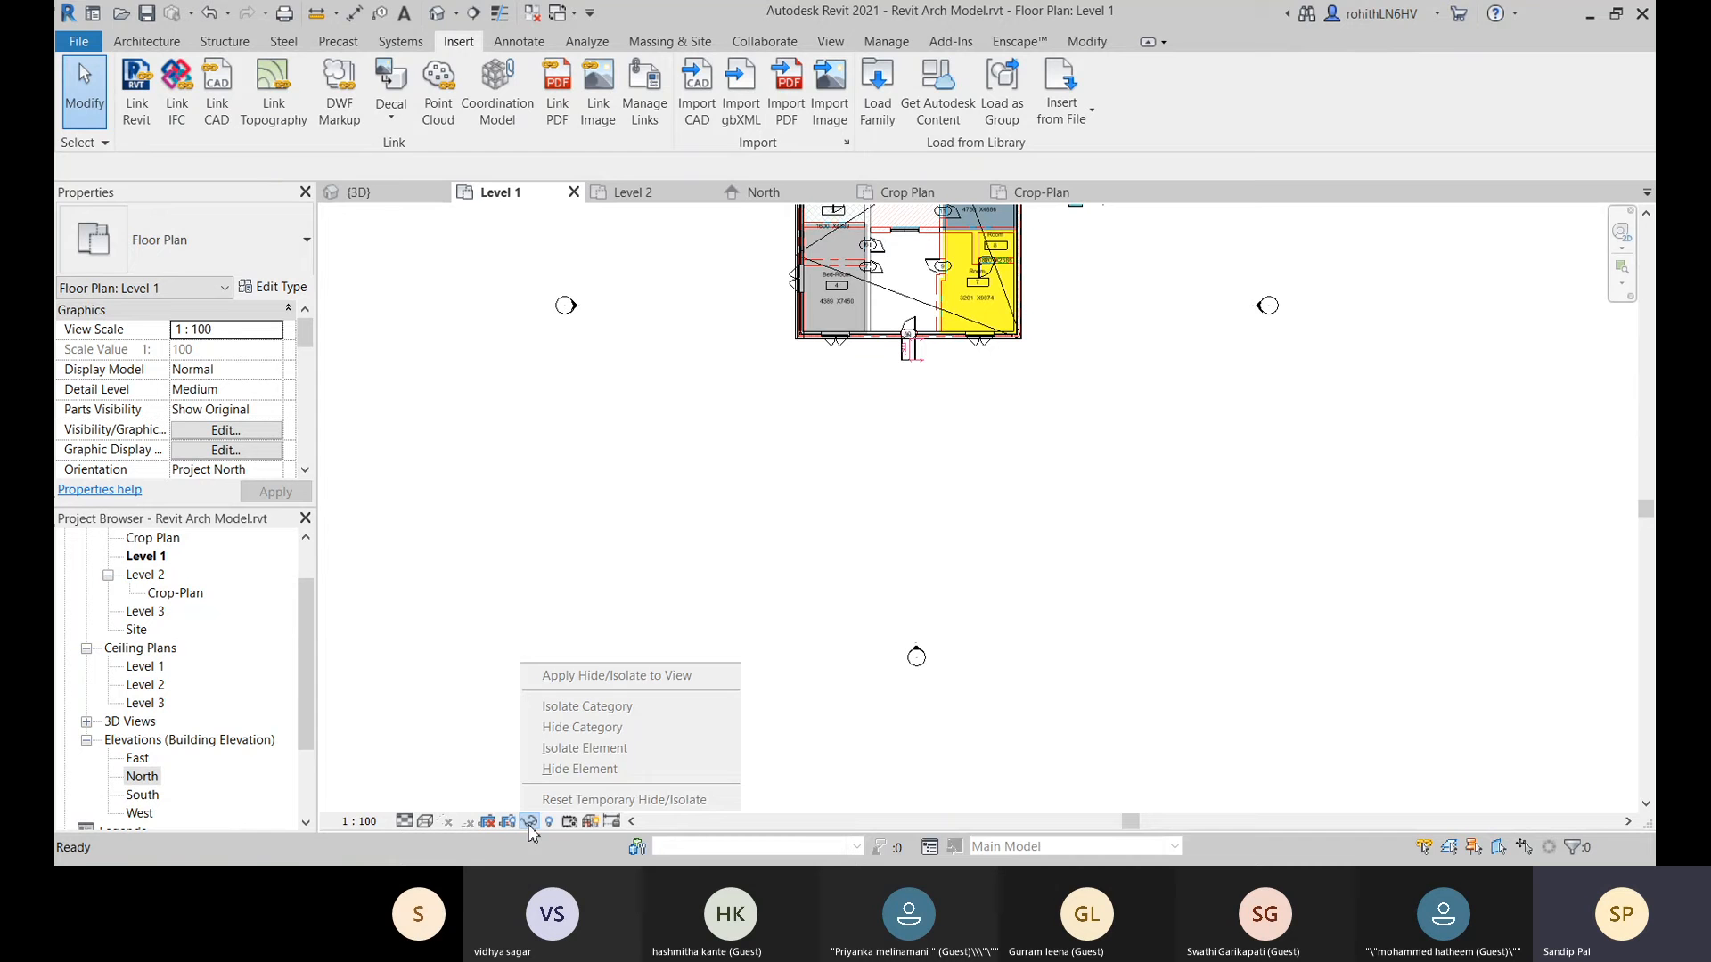
click(486, 779)
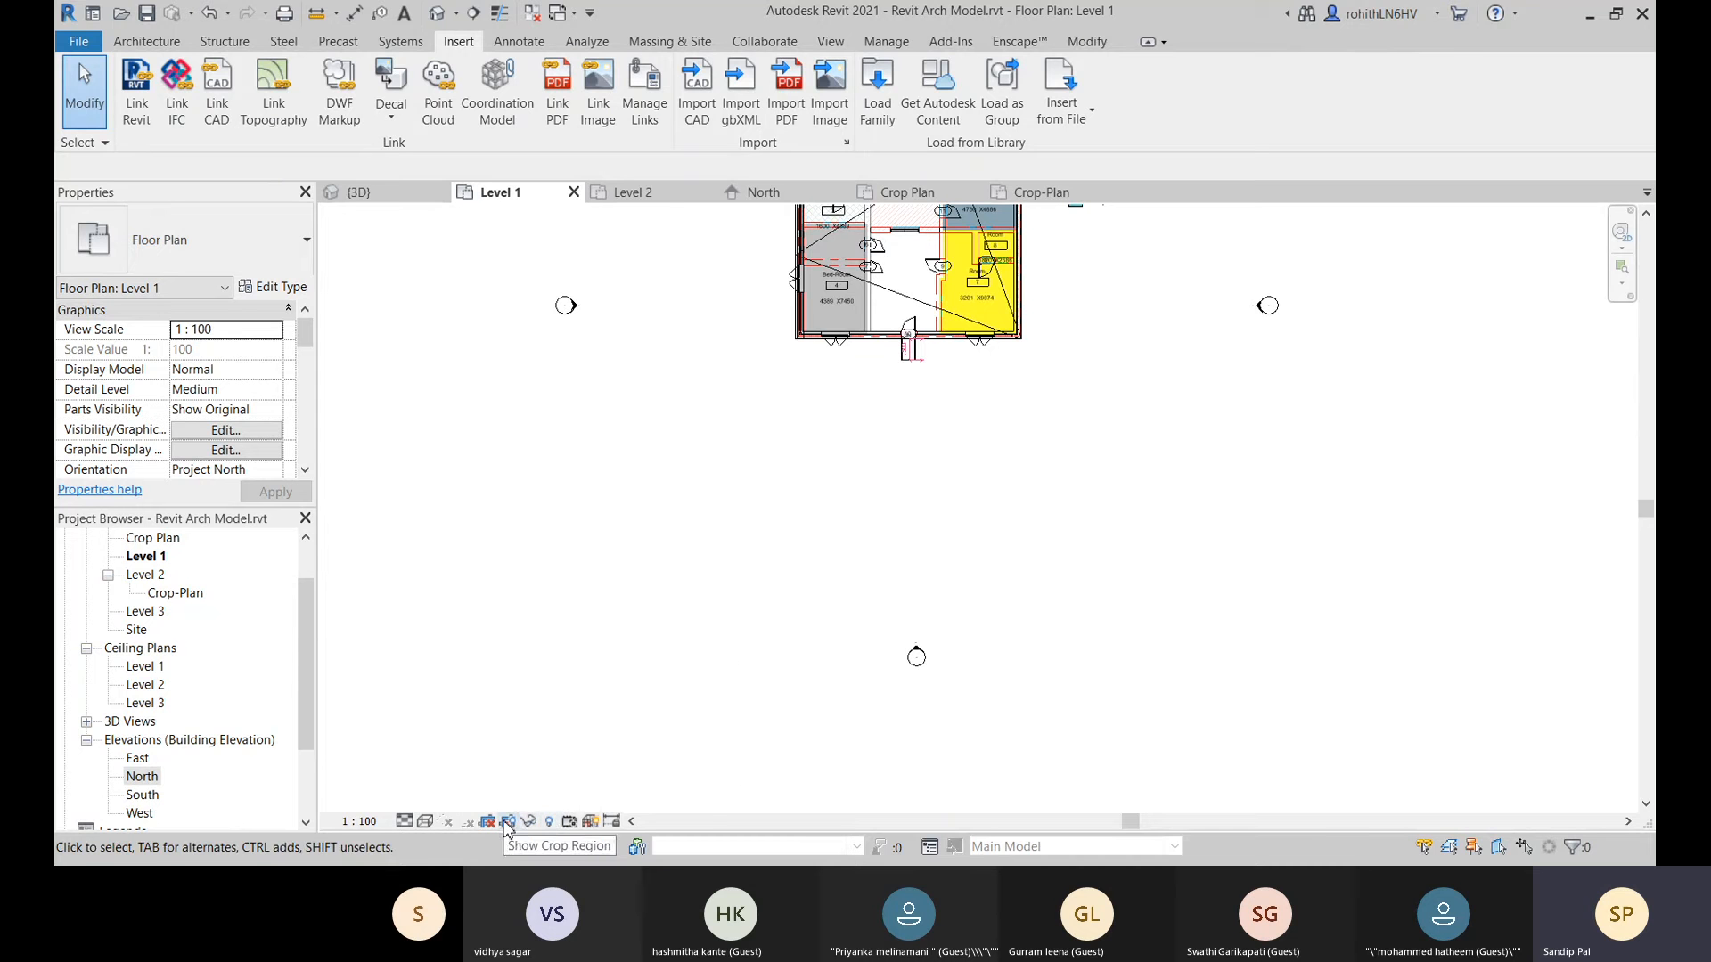
Reveal the hidden elements in Level 1, inspect the hidden Architectural Building 1 drawing, and turn off Reveal Hidden Elements mode.
click(550, 821)
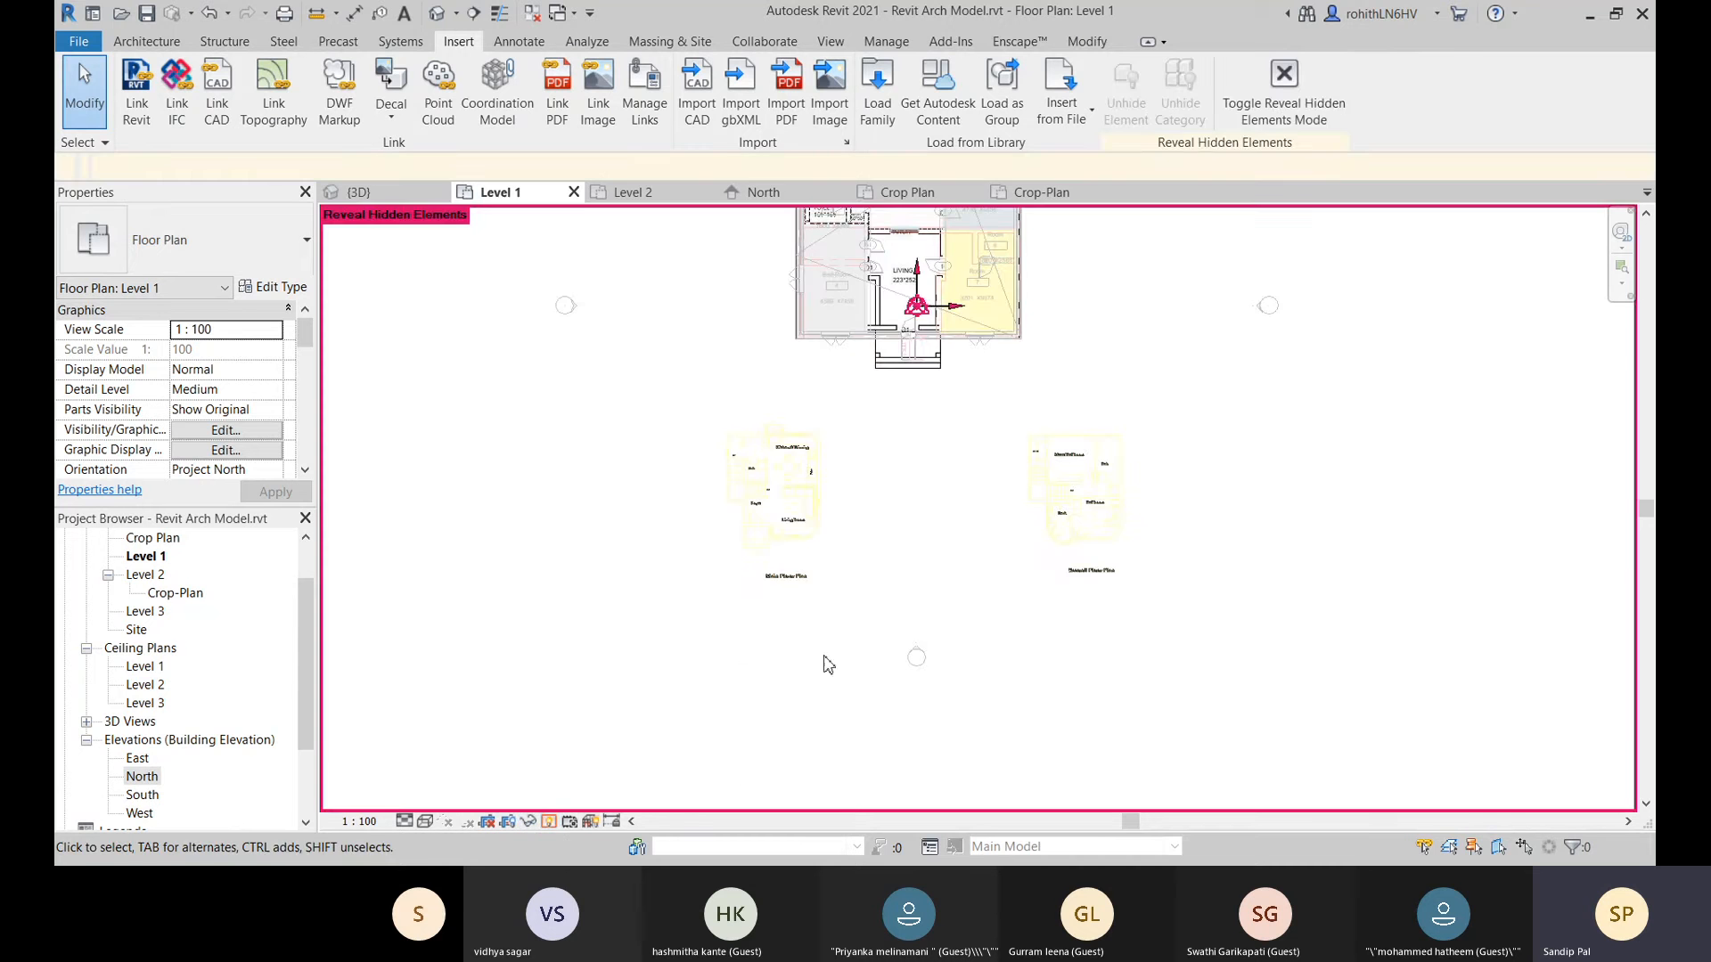
drag(1101, 593, 856, 451)
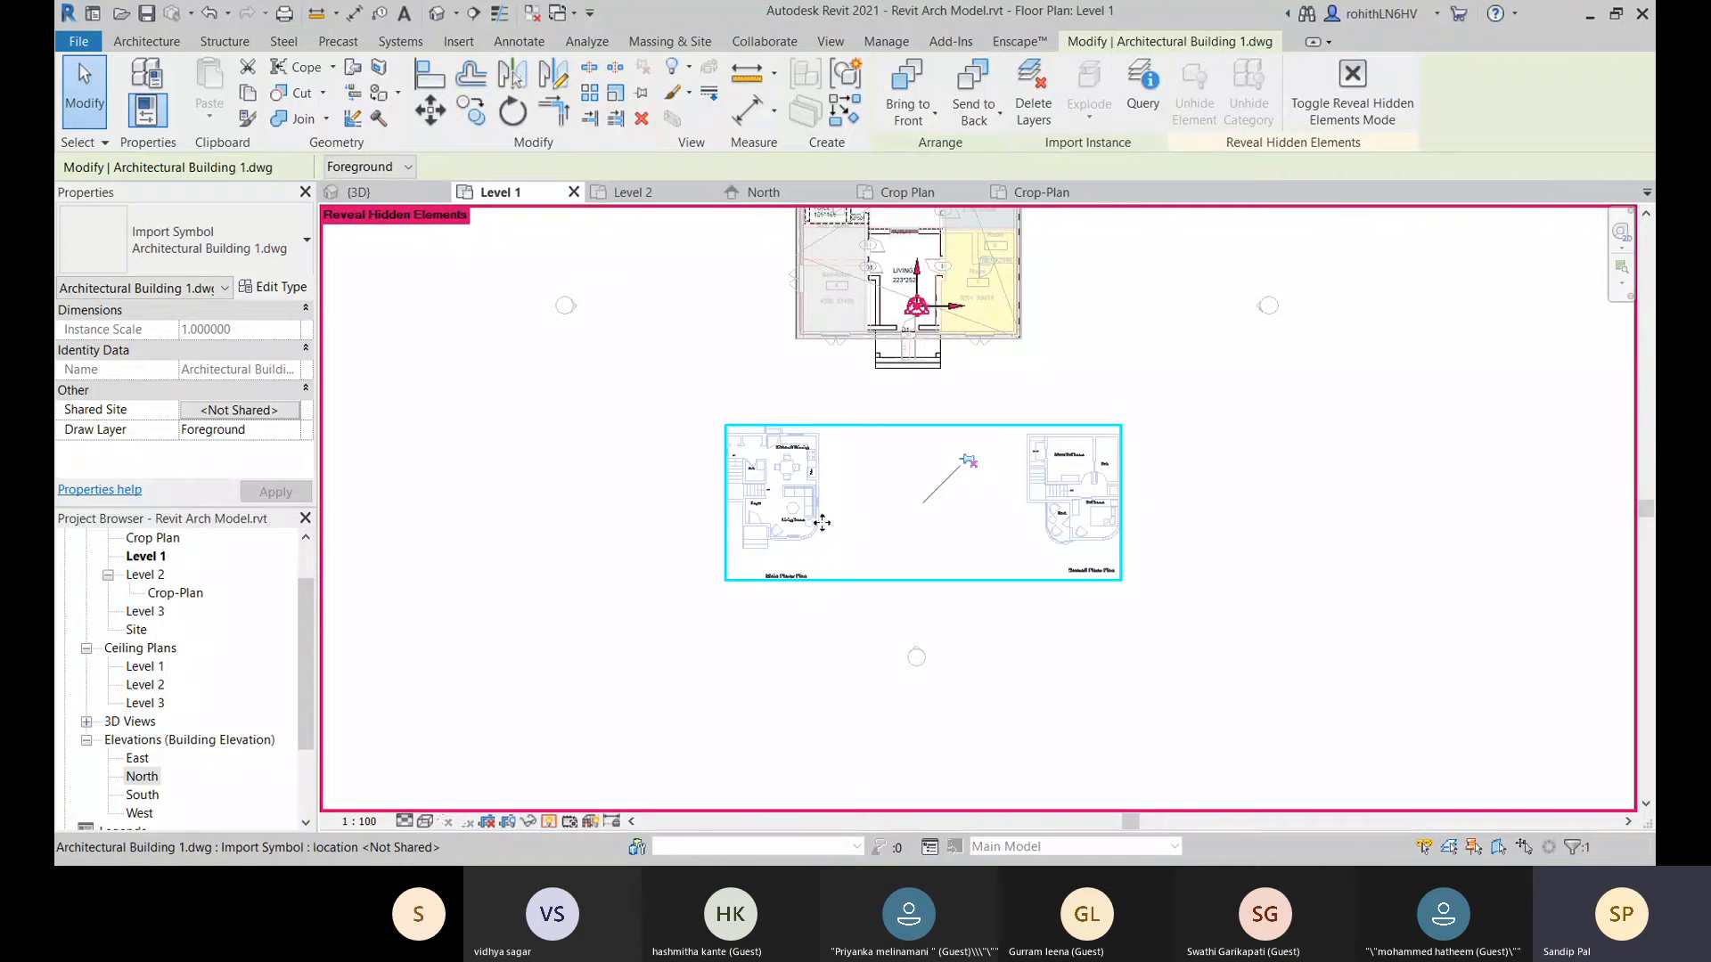
scroll(823, 521, up, 2)
scroll(856, 499, up, 2)
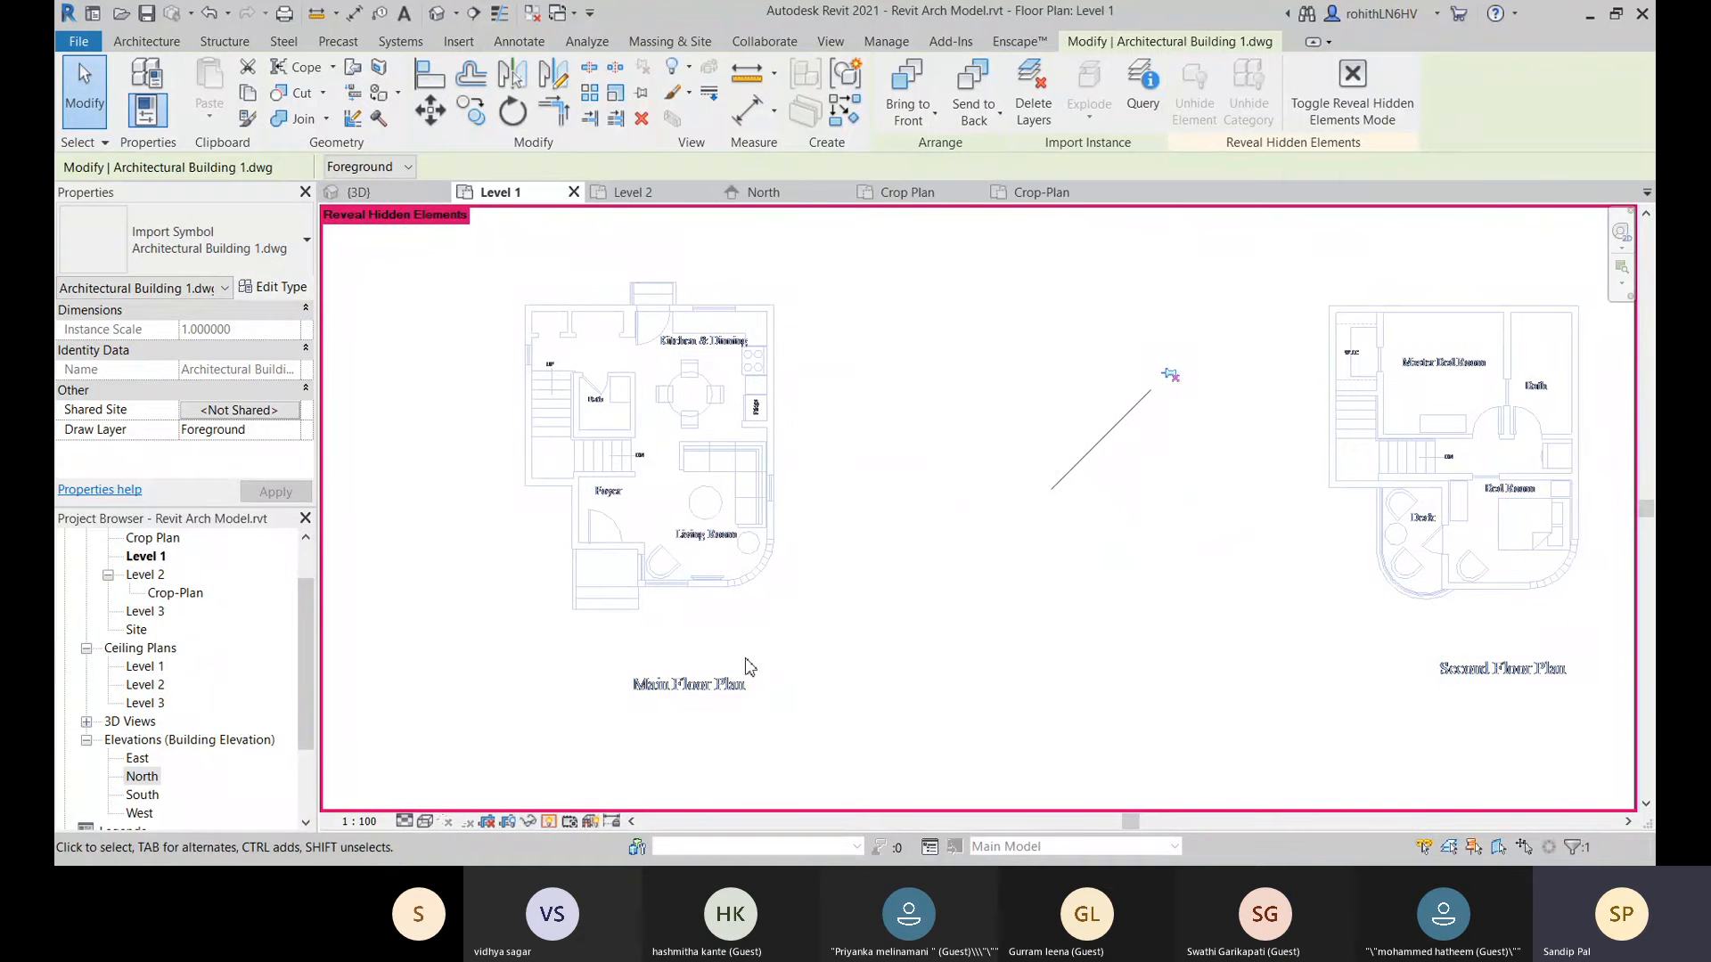
click(1366, 102)
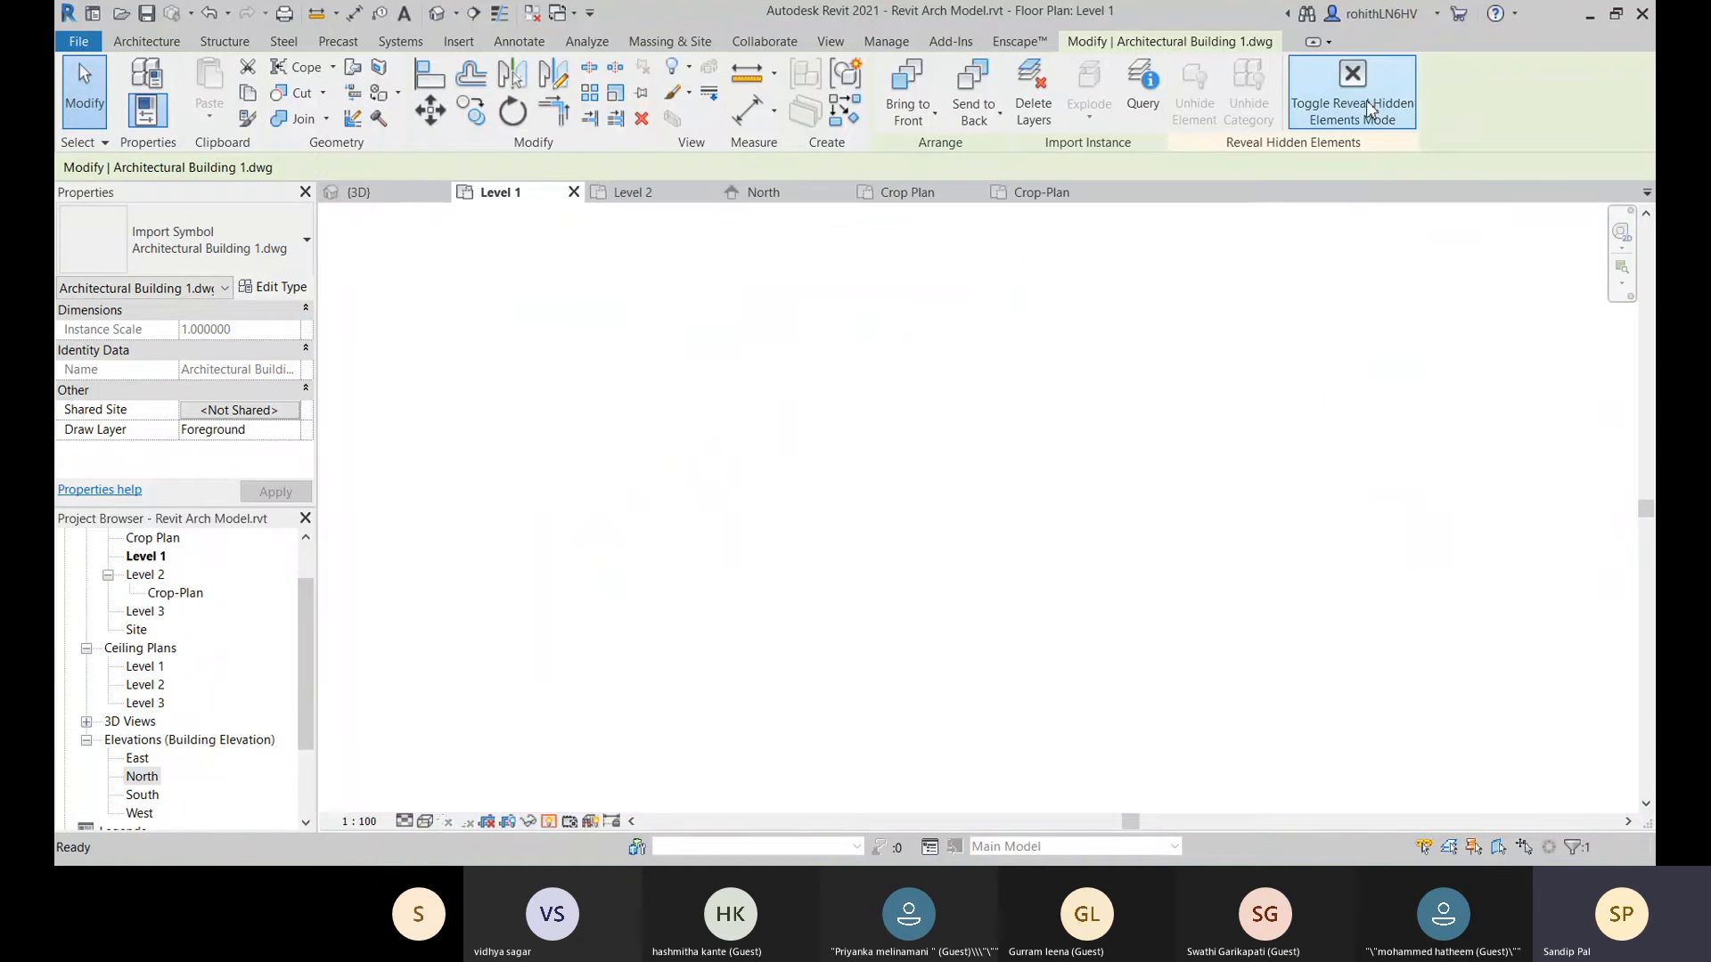
Delete the hidden Architectural Building 1 drawing from Level 1 in Reveal Hidden Elements mode, and exit that mode.
scroll(601, 533, down, 5)
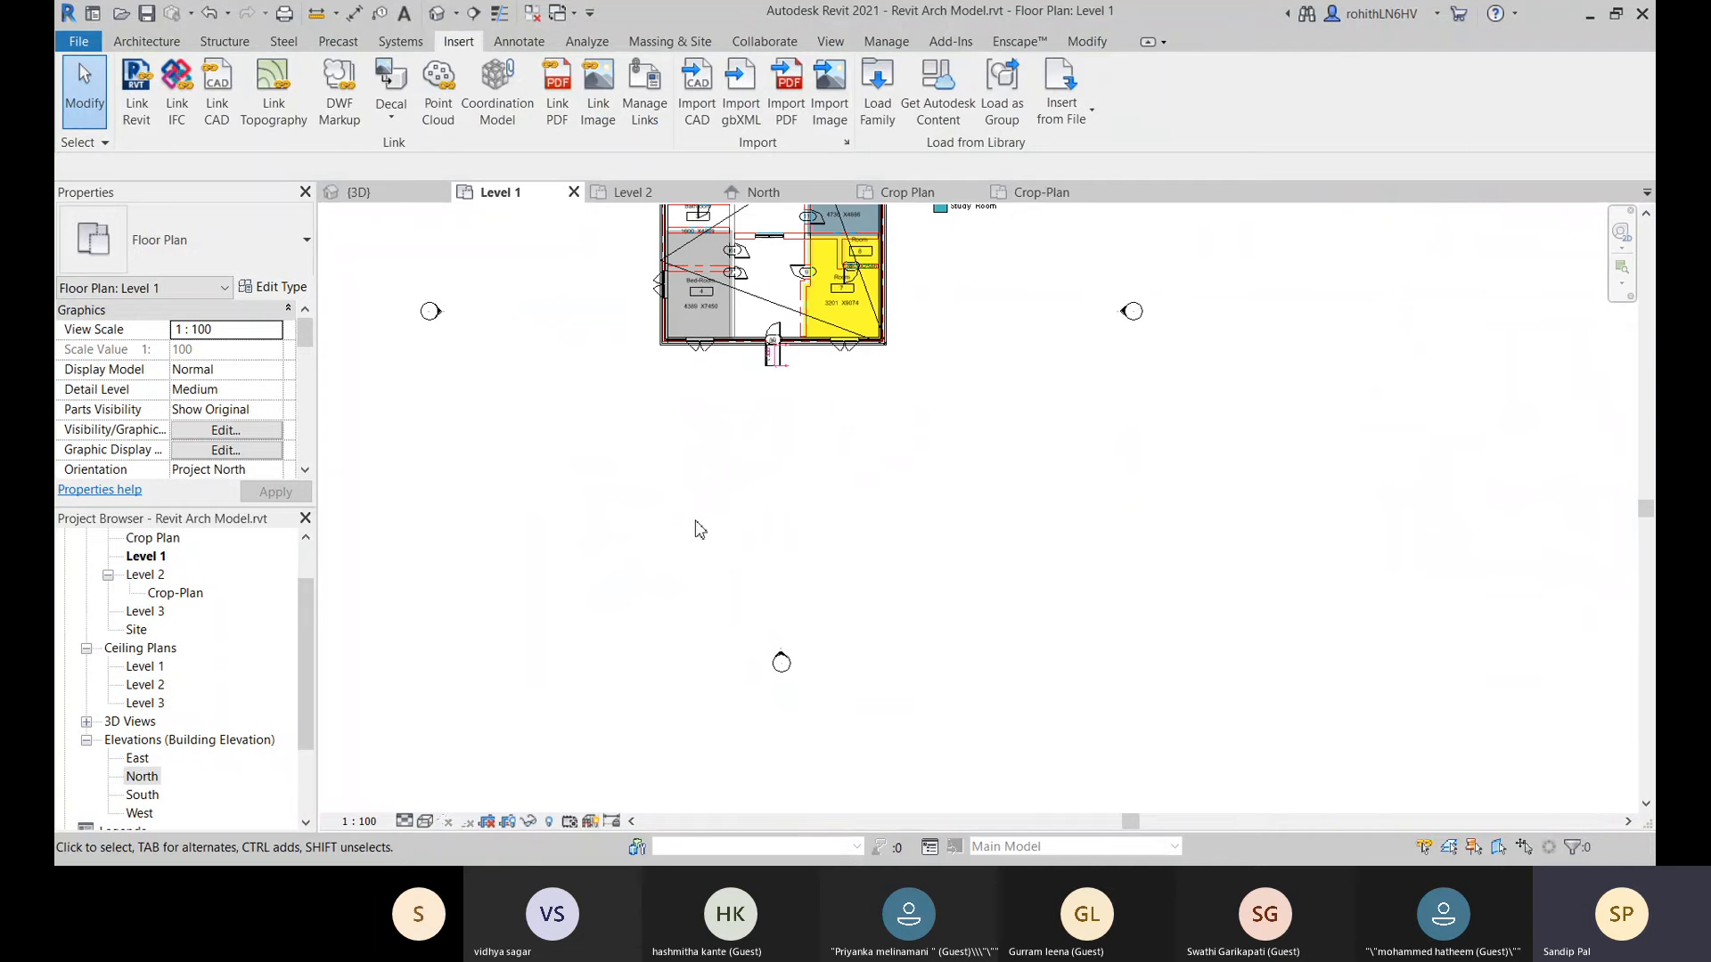
scroll(695, 522, down, 2)
middle_drag(637, 529, 704, 499)
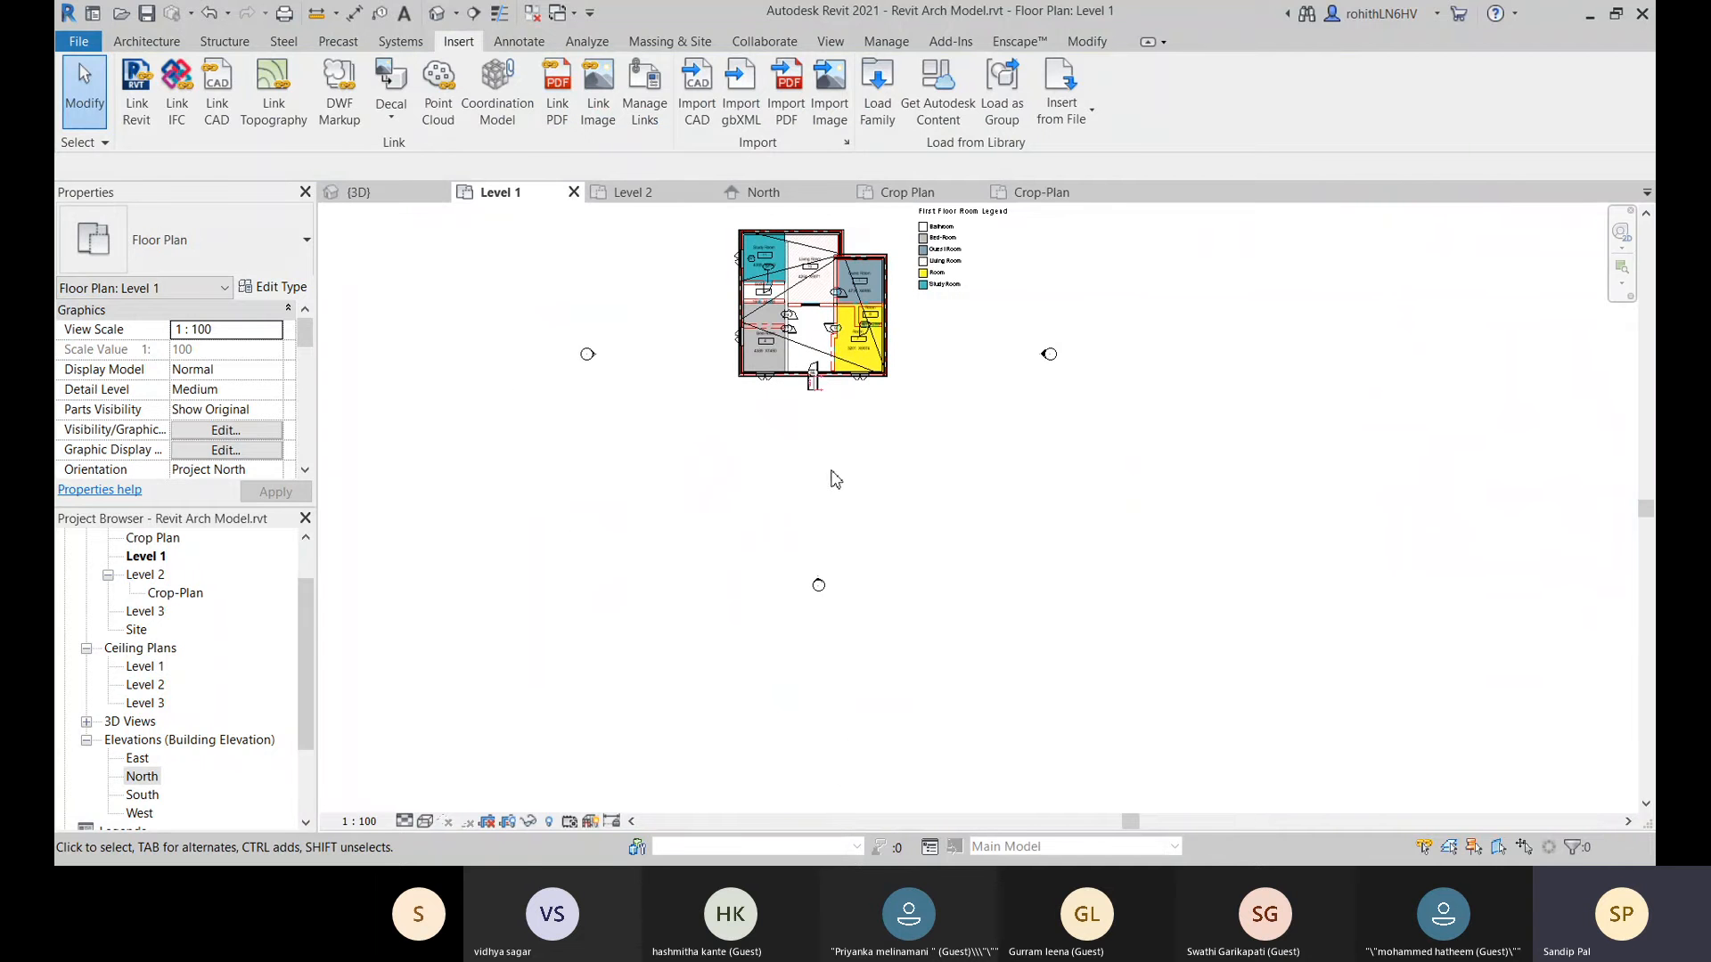
click(549, 821)
click(909, 512)
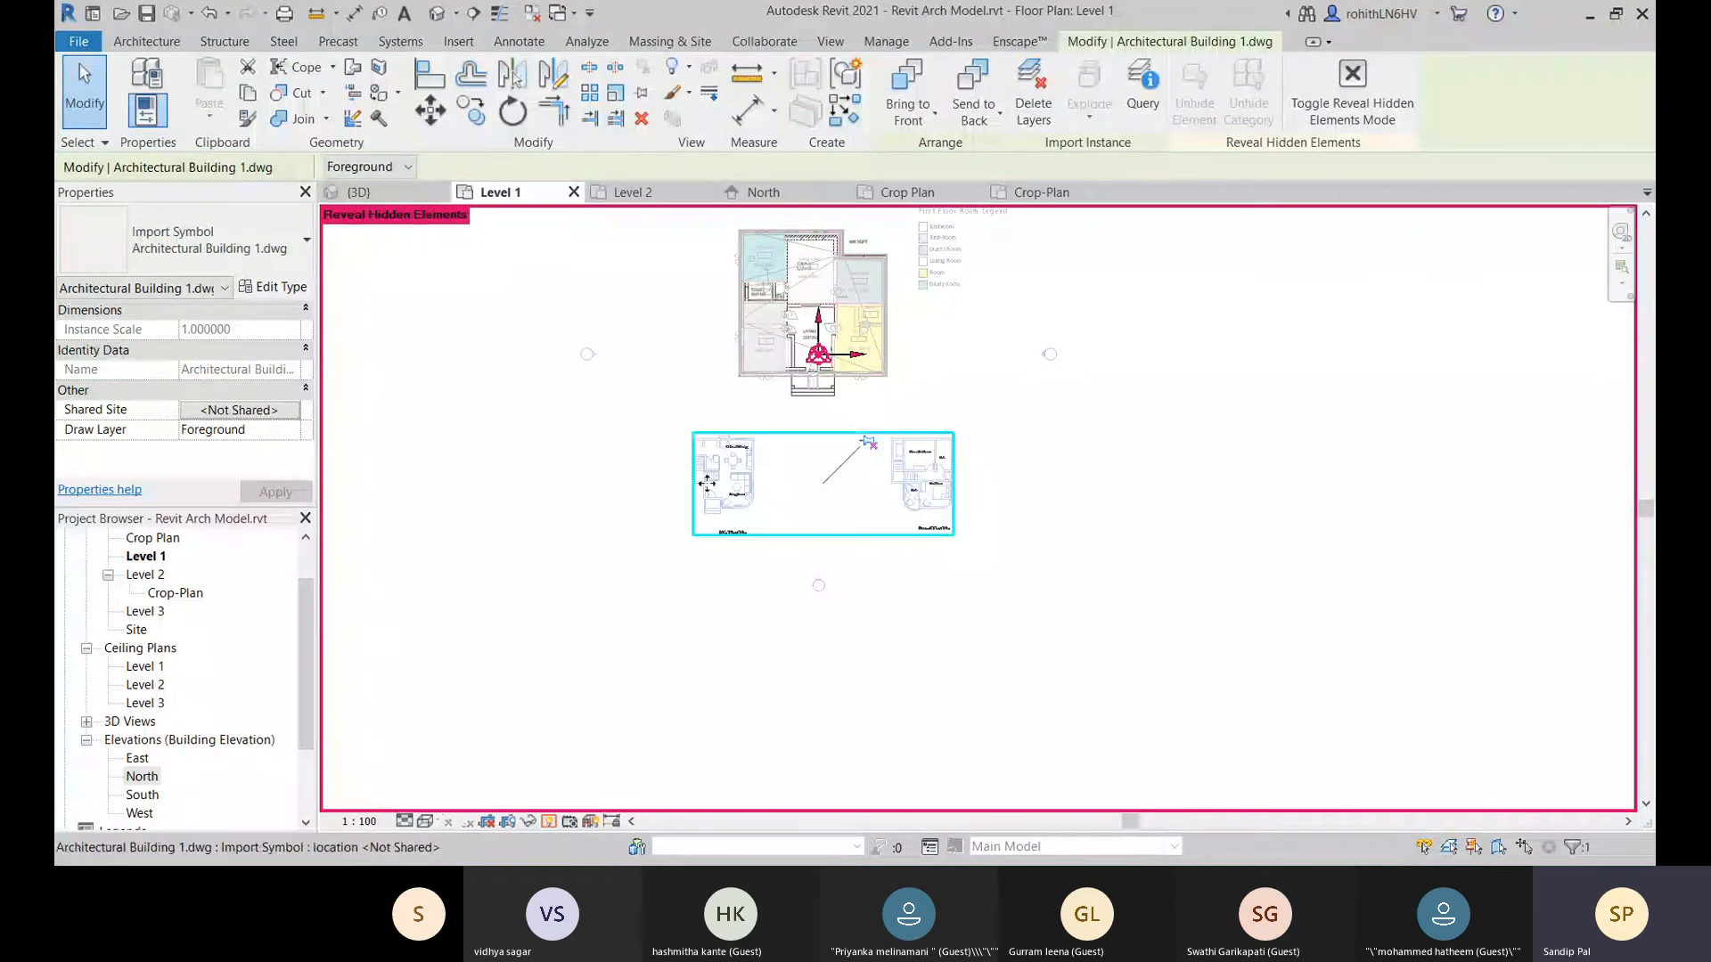
key(Delete)
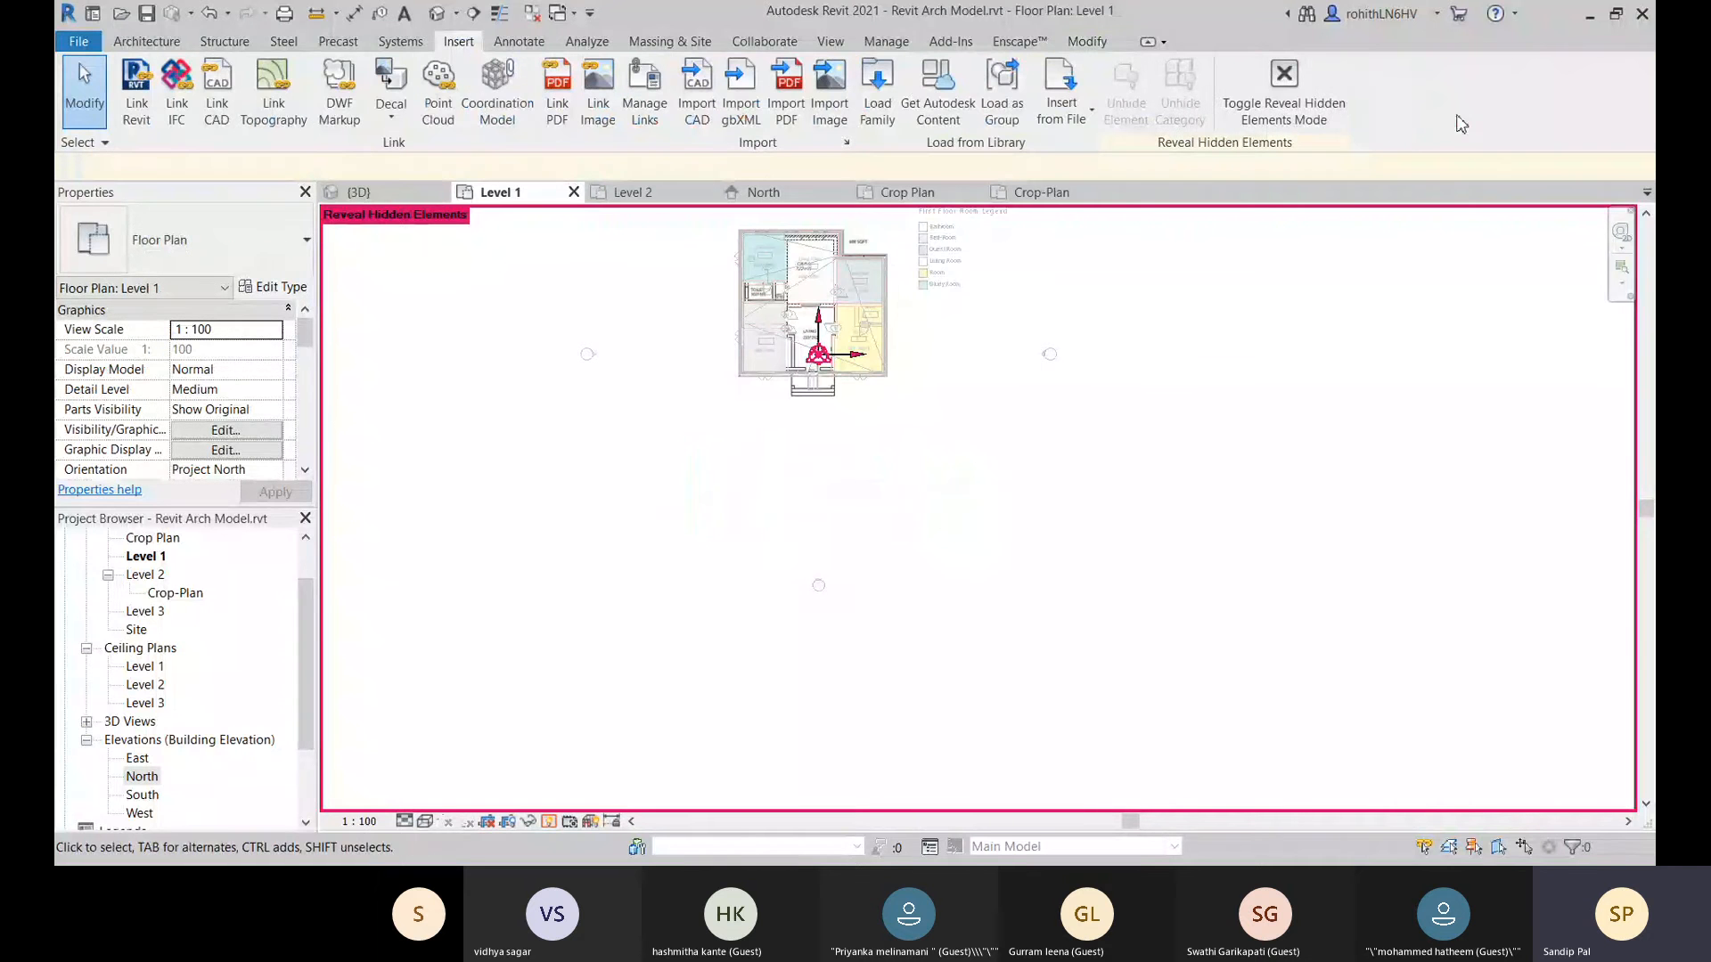
click(1285, 85)
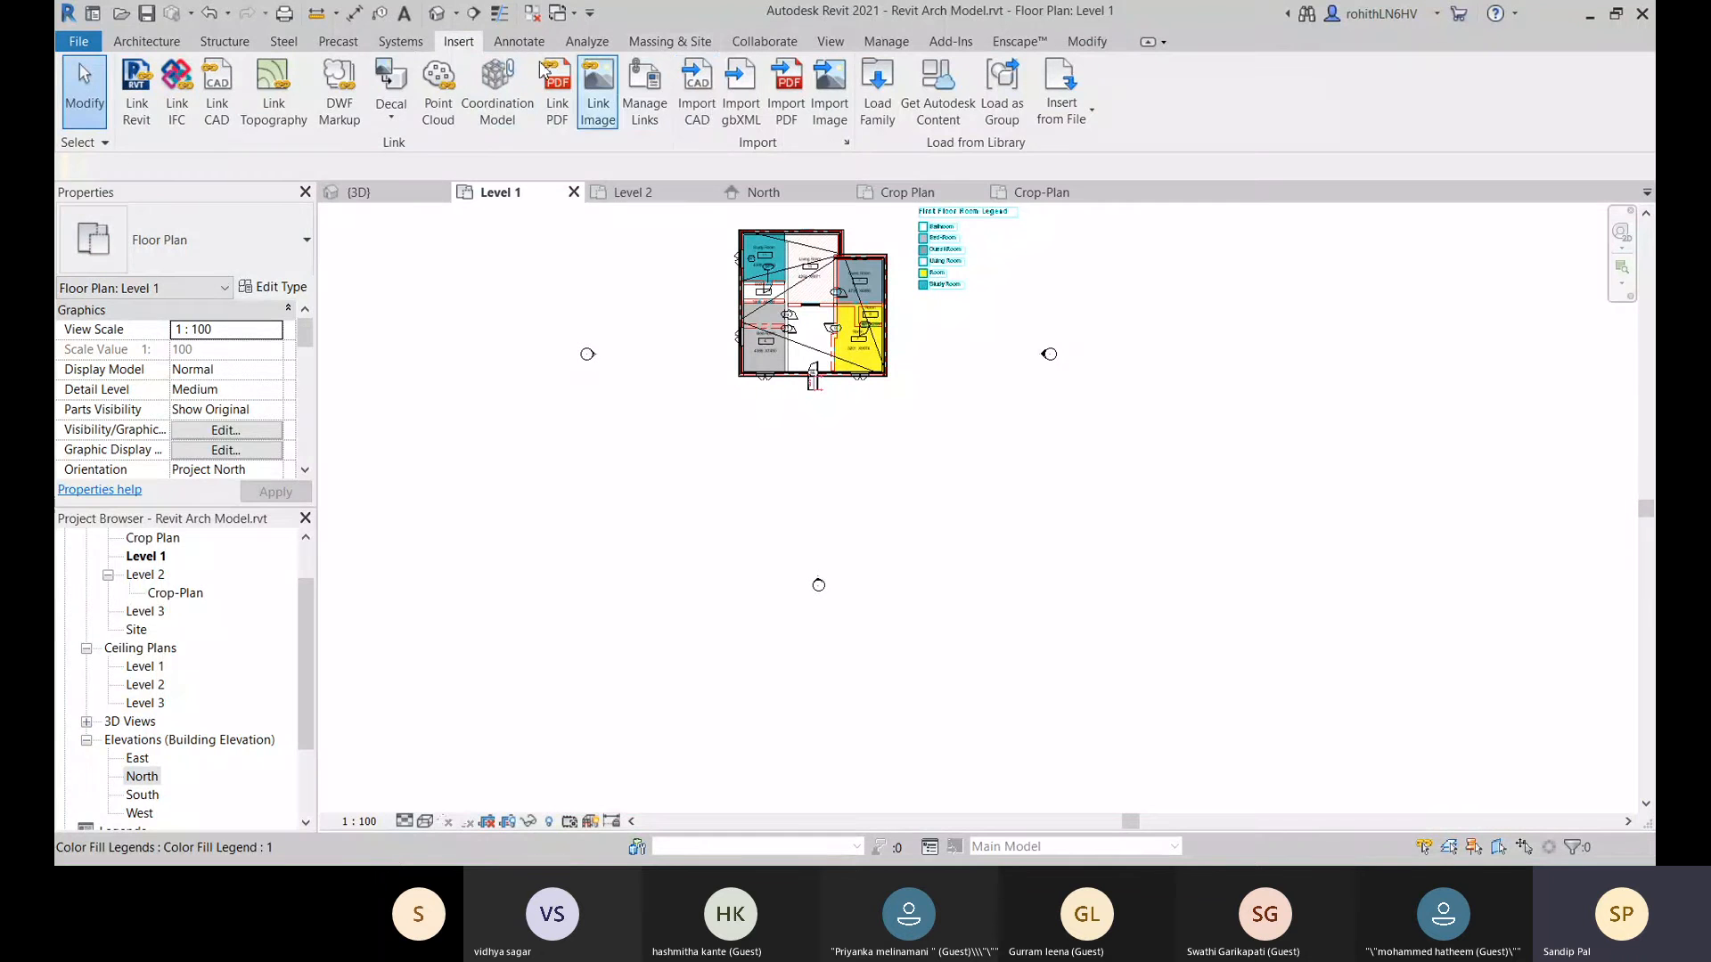
Check the project's managed links for remaining CAD format links, and close the dialog.
click(644, 103)
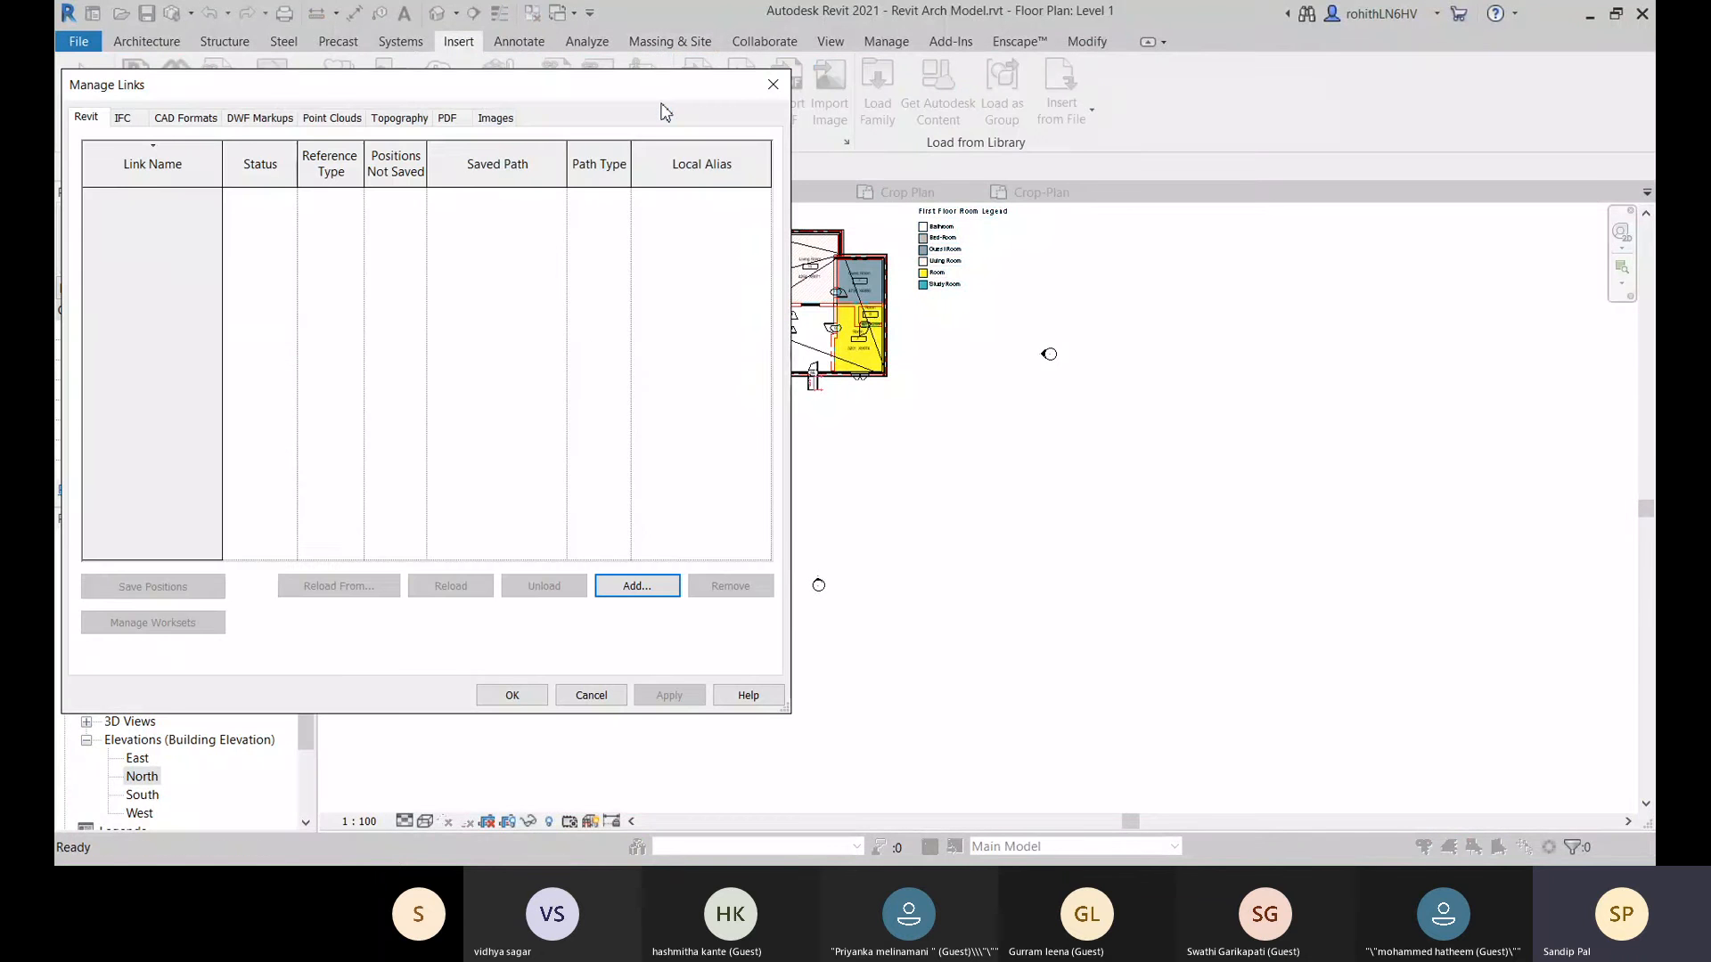
click(189, 118)
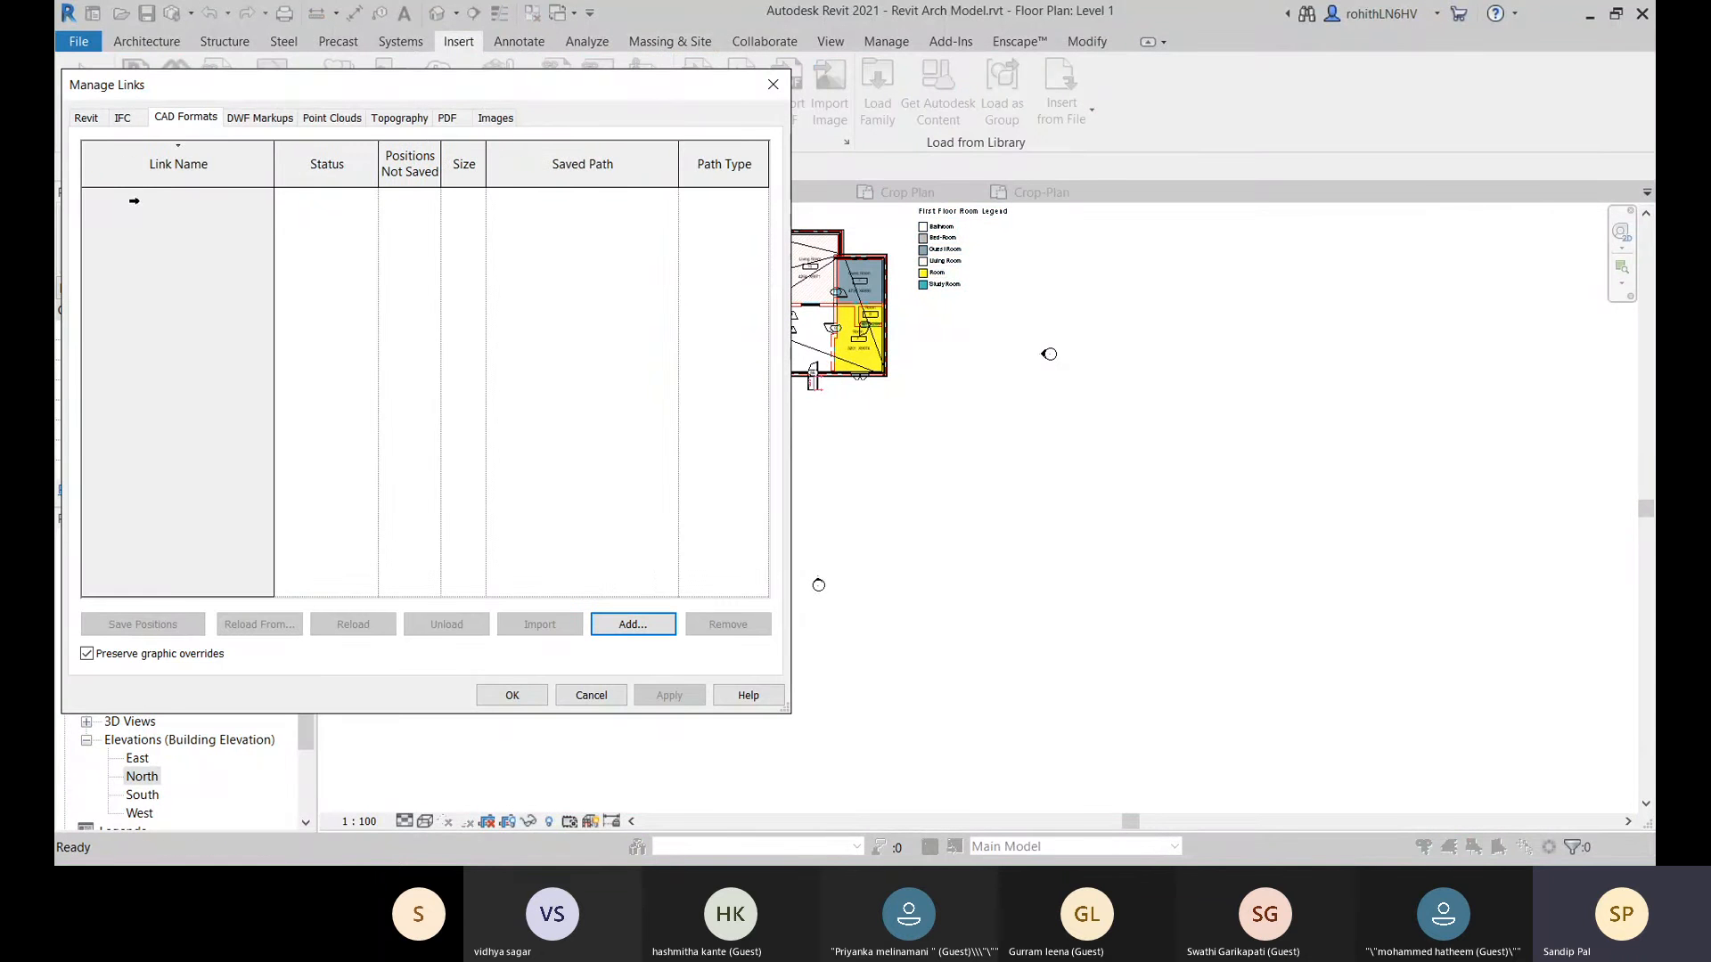
click(772, 85)
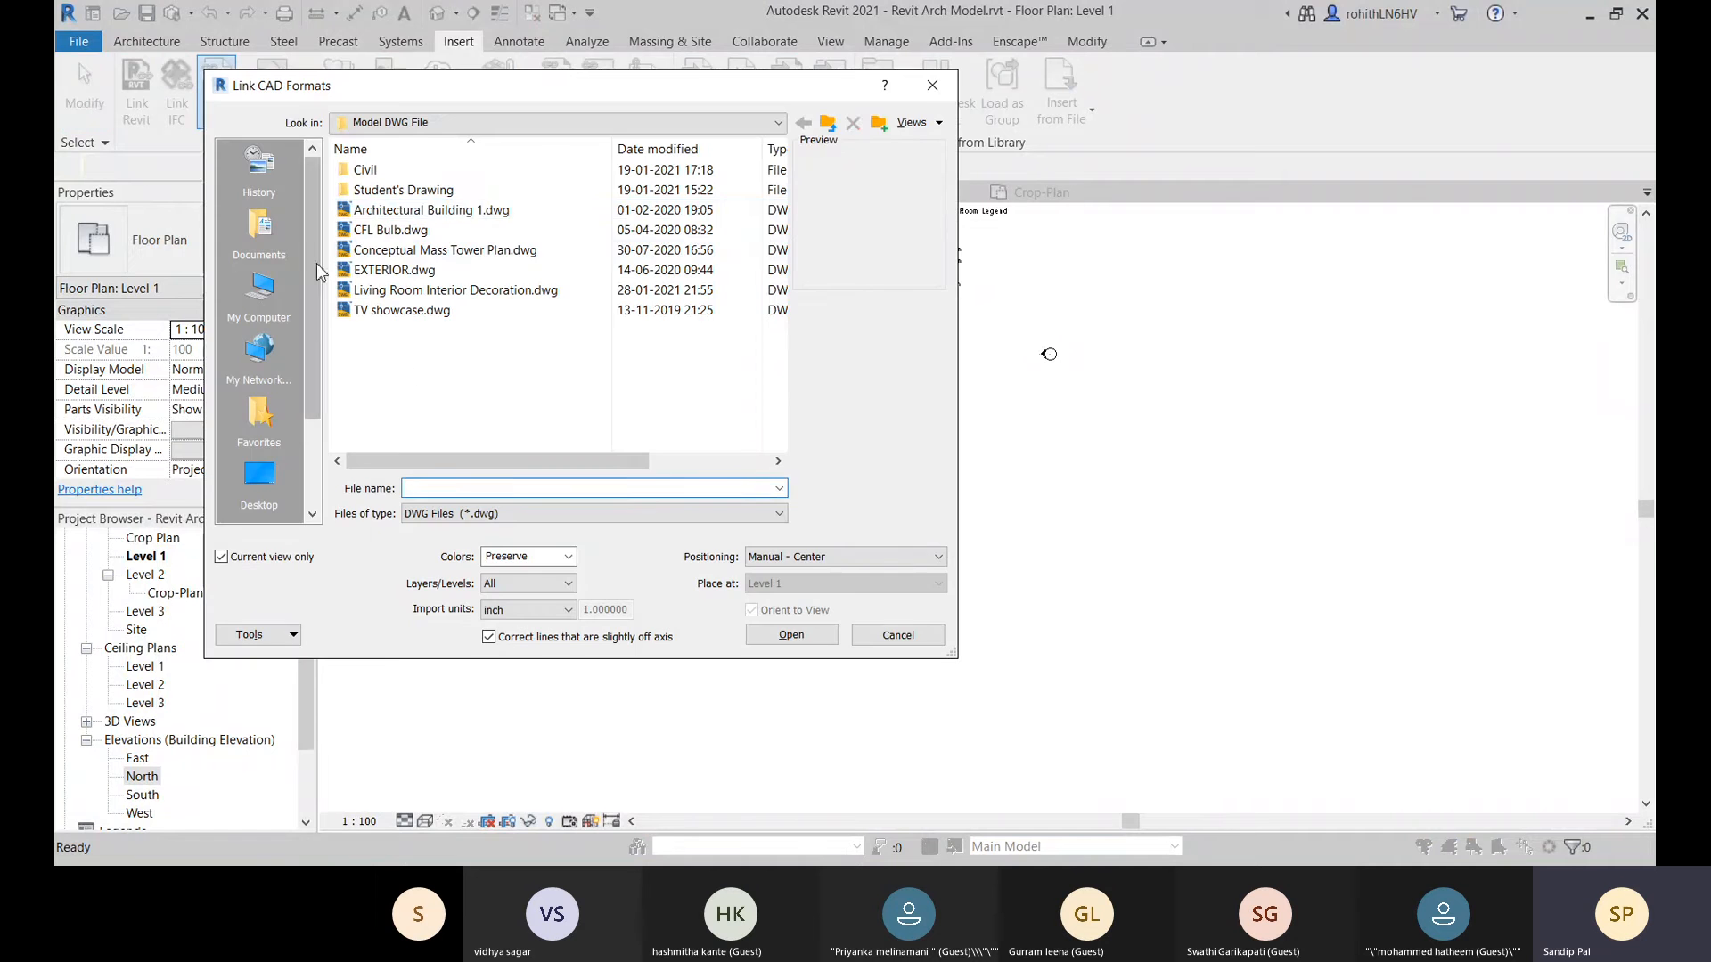
Link Architectural Building 1.dwg to the current view only and place it below the building in Level 1.
click(431, 209)
click(809, 638)
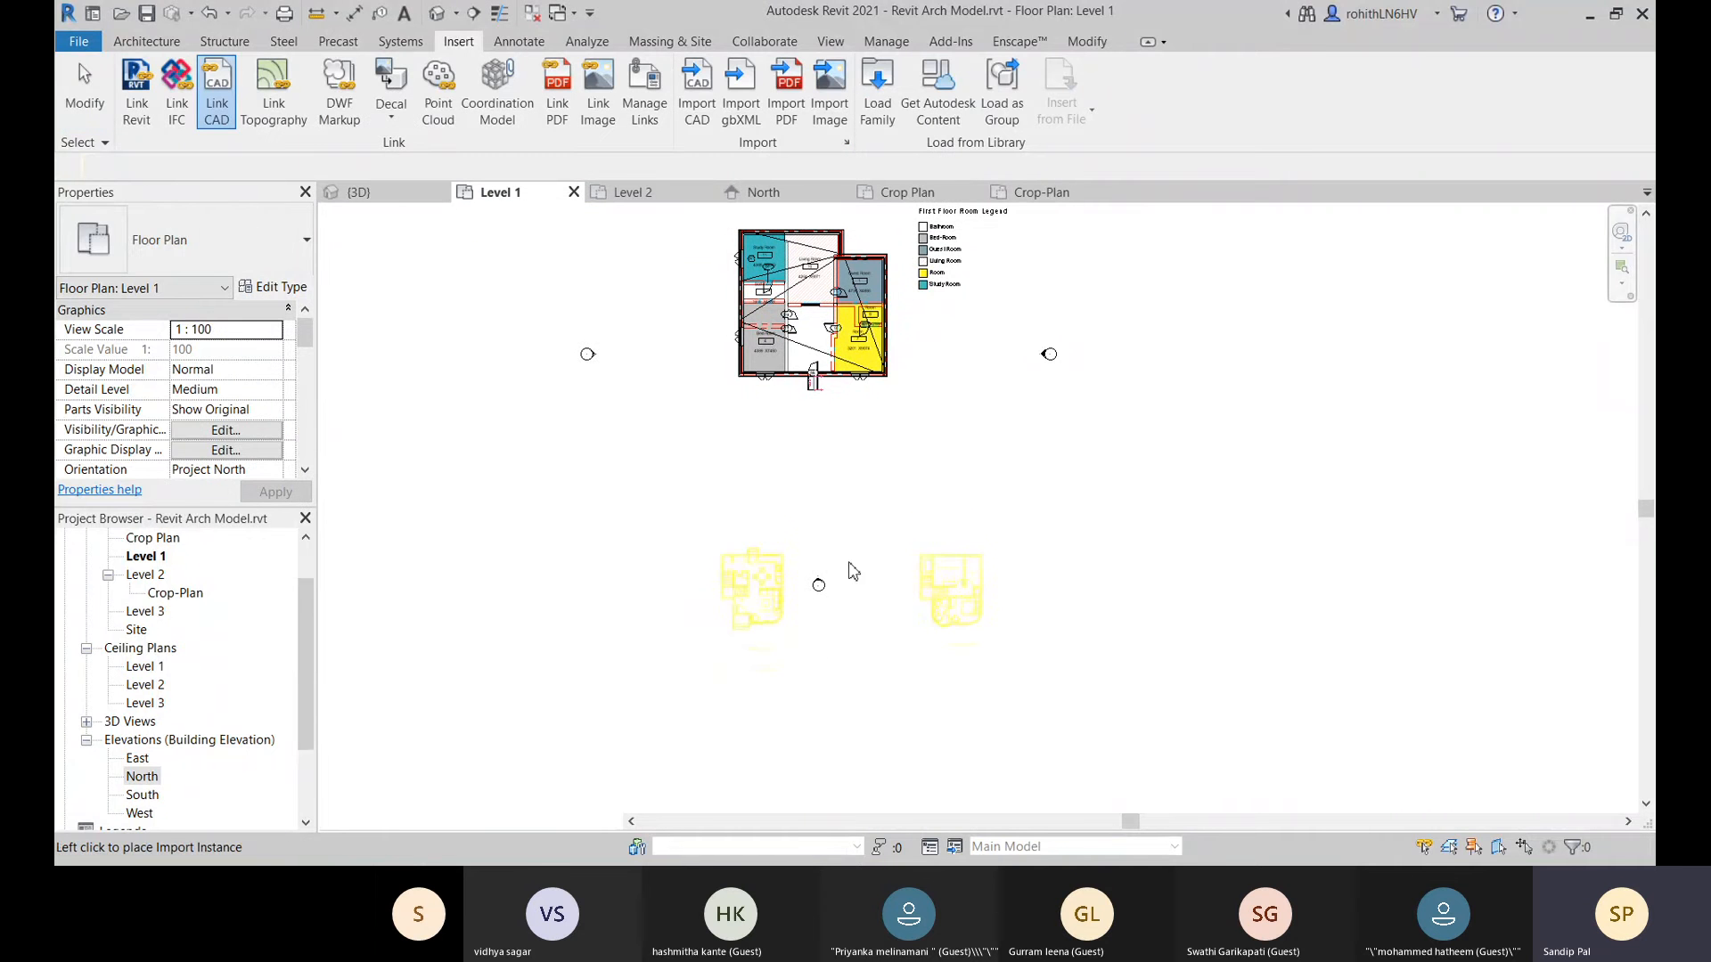
click(821, 506)
middle_drag(1138, 484, 1160, 500)
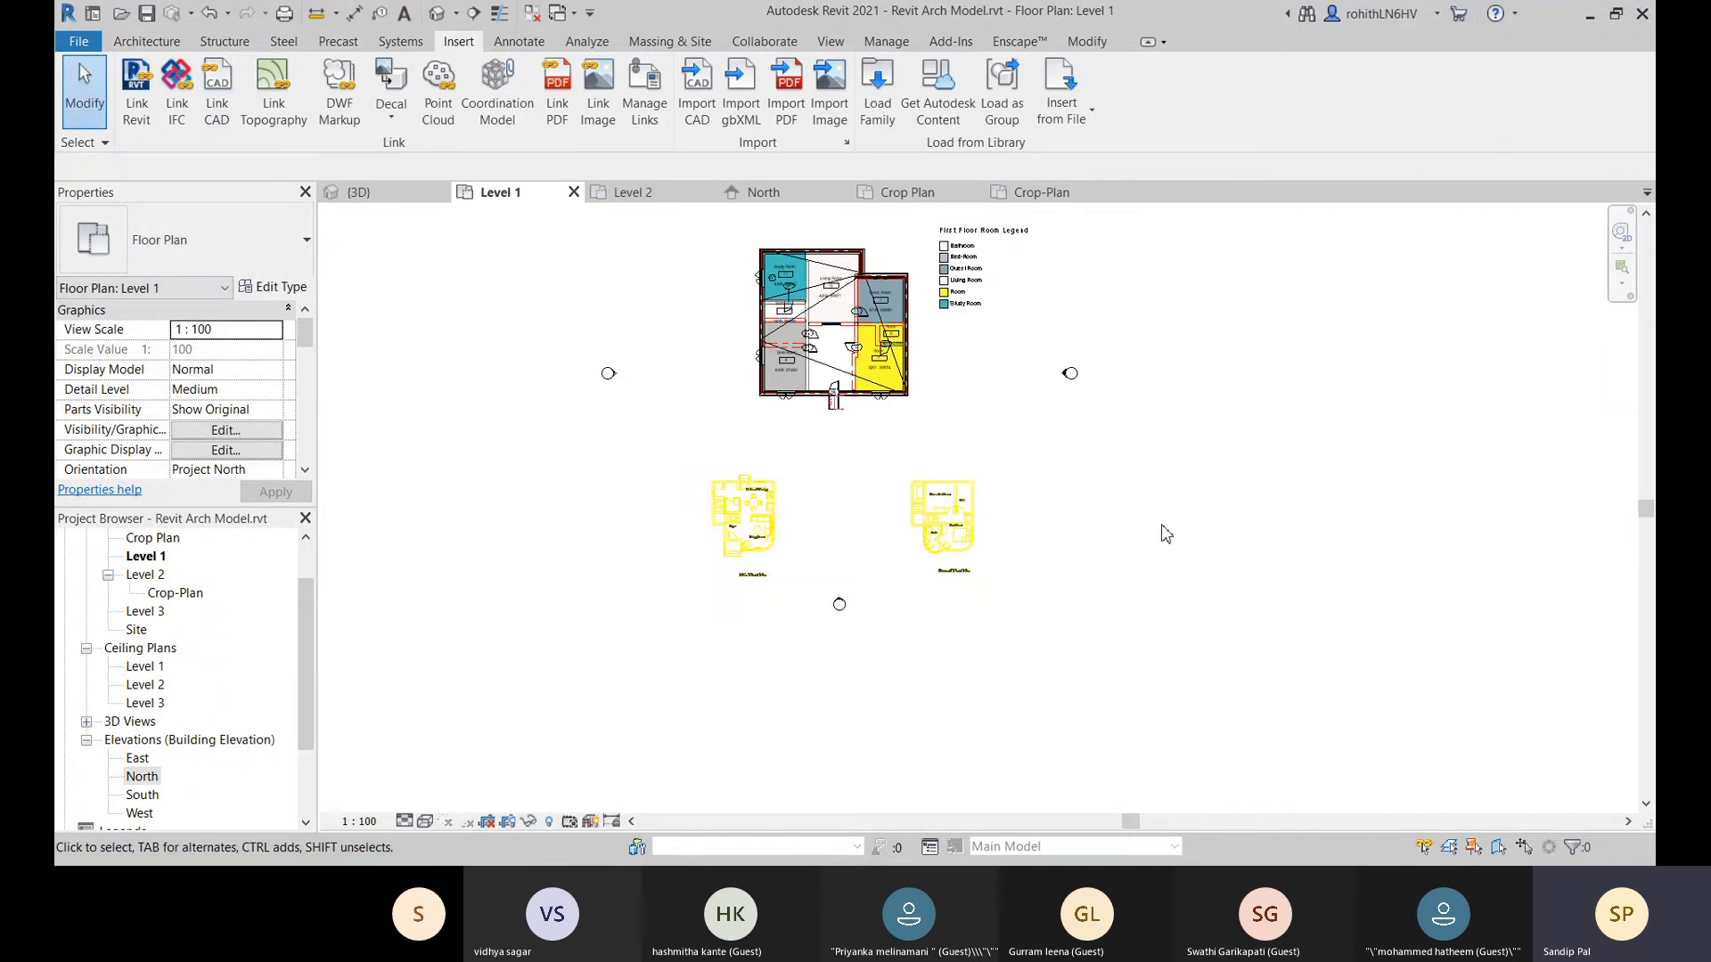
middle_drag(895, 647, 916, 658)
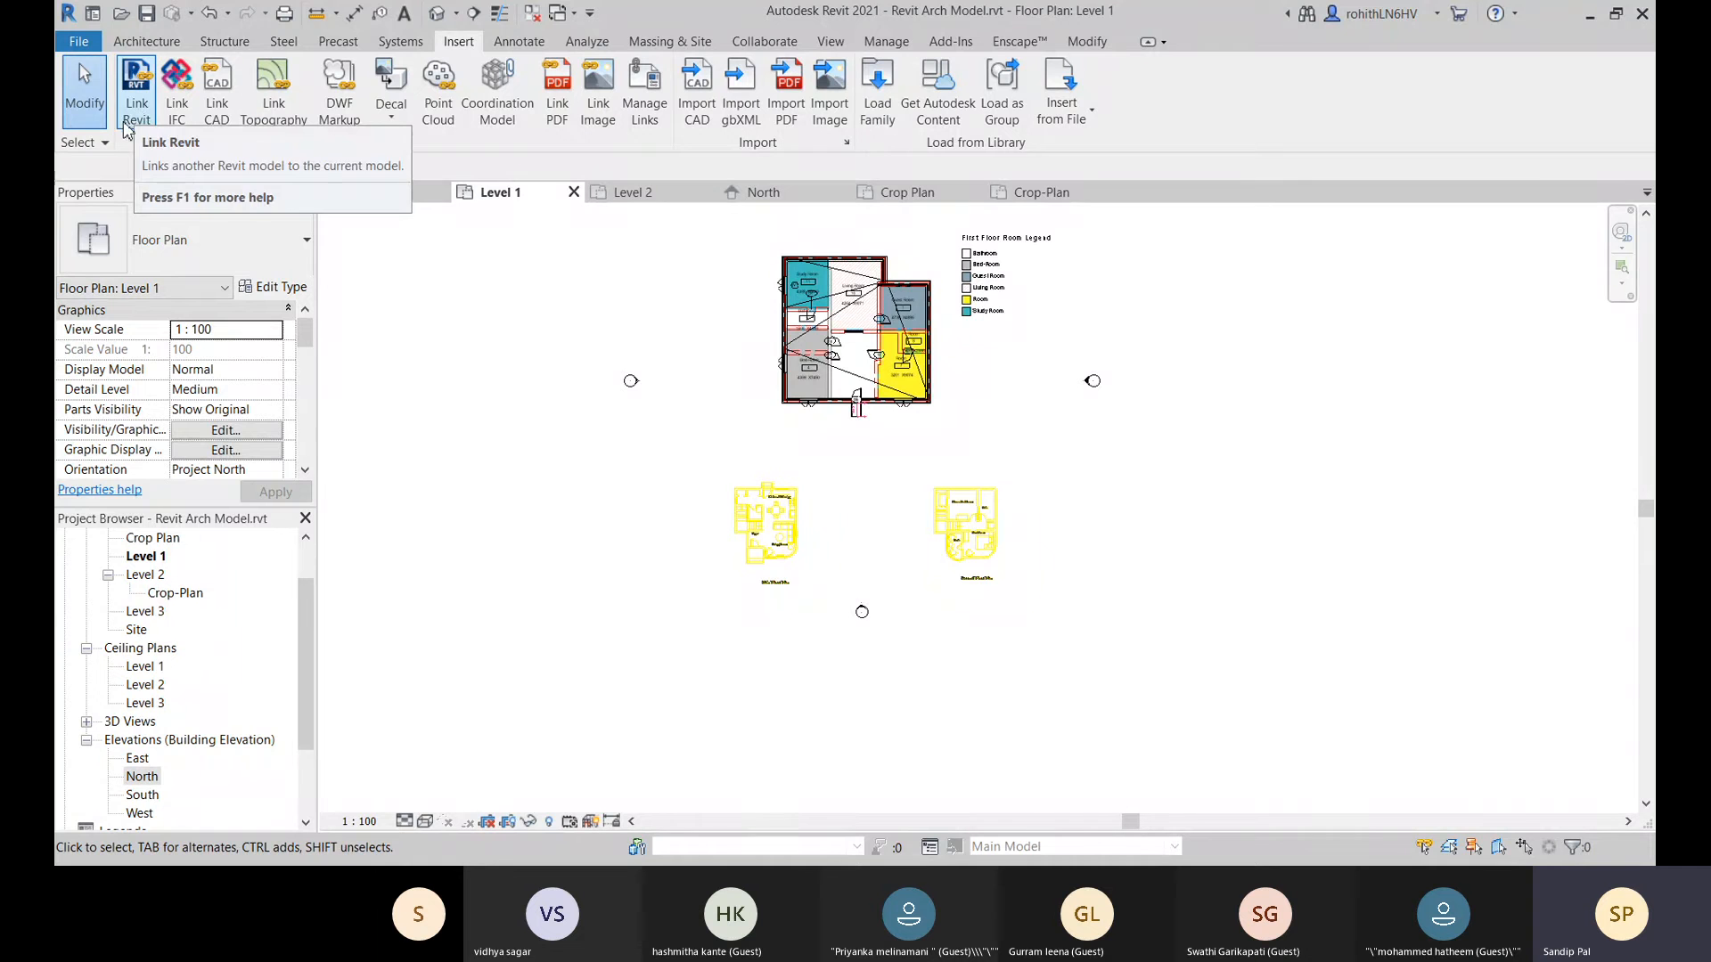
middle_drag(993, 366, 964, 416)
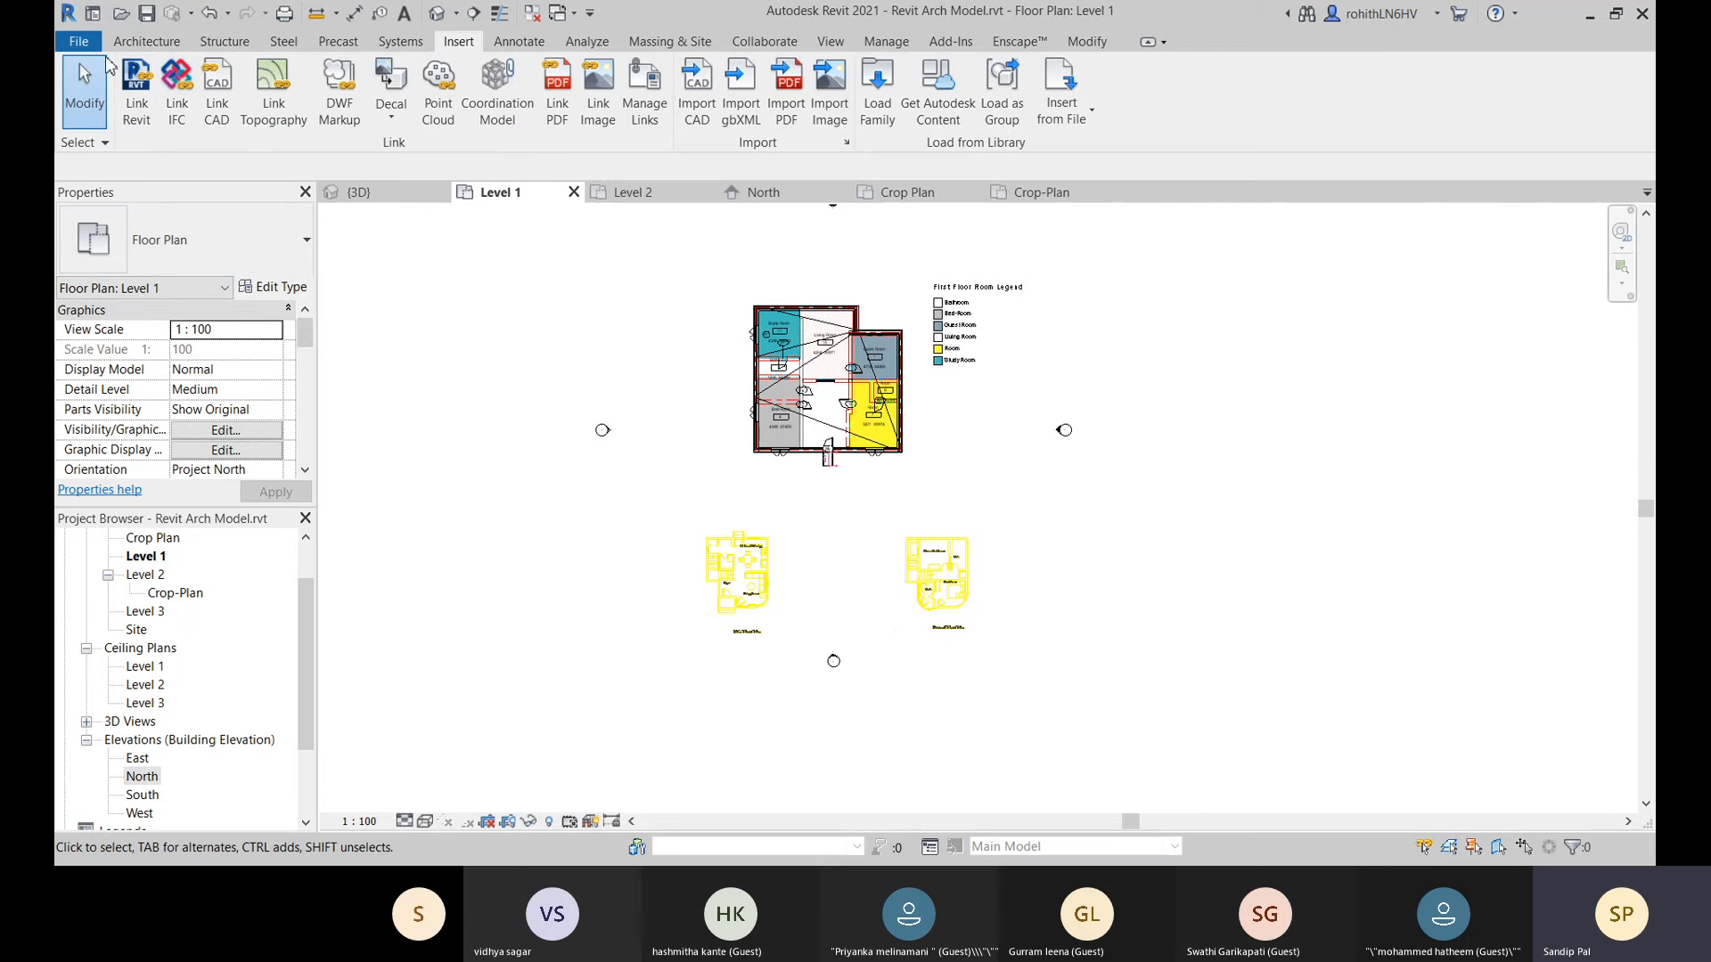
Link STRUCTURAL.rvt from the desktop's Revit folder with Auto - Internal Origin to Internal Origin positioning.
click(136, 83)
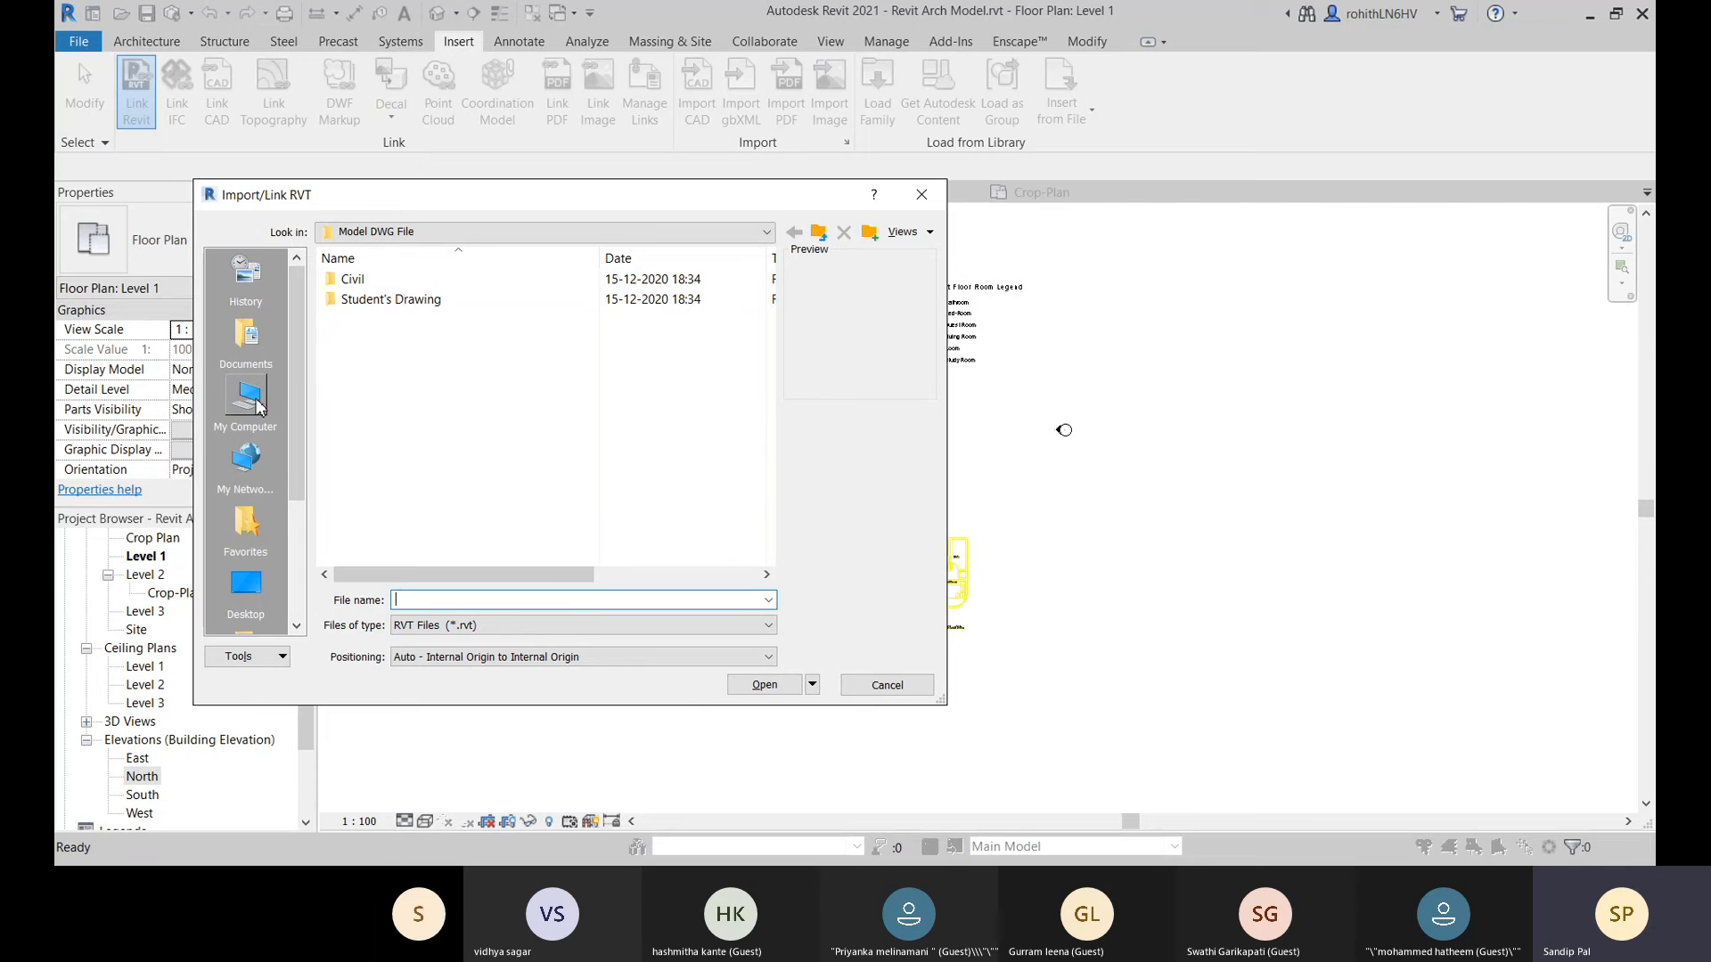
click(249, 596)
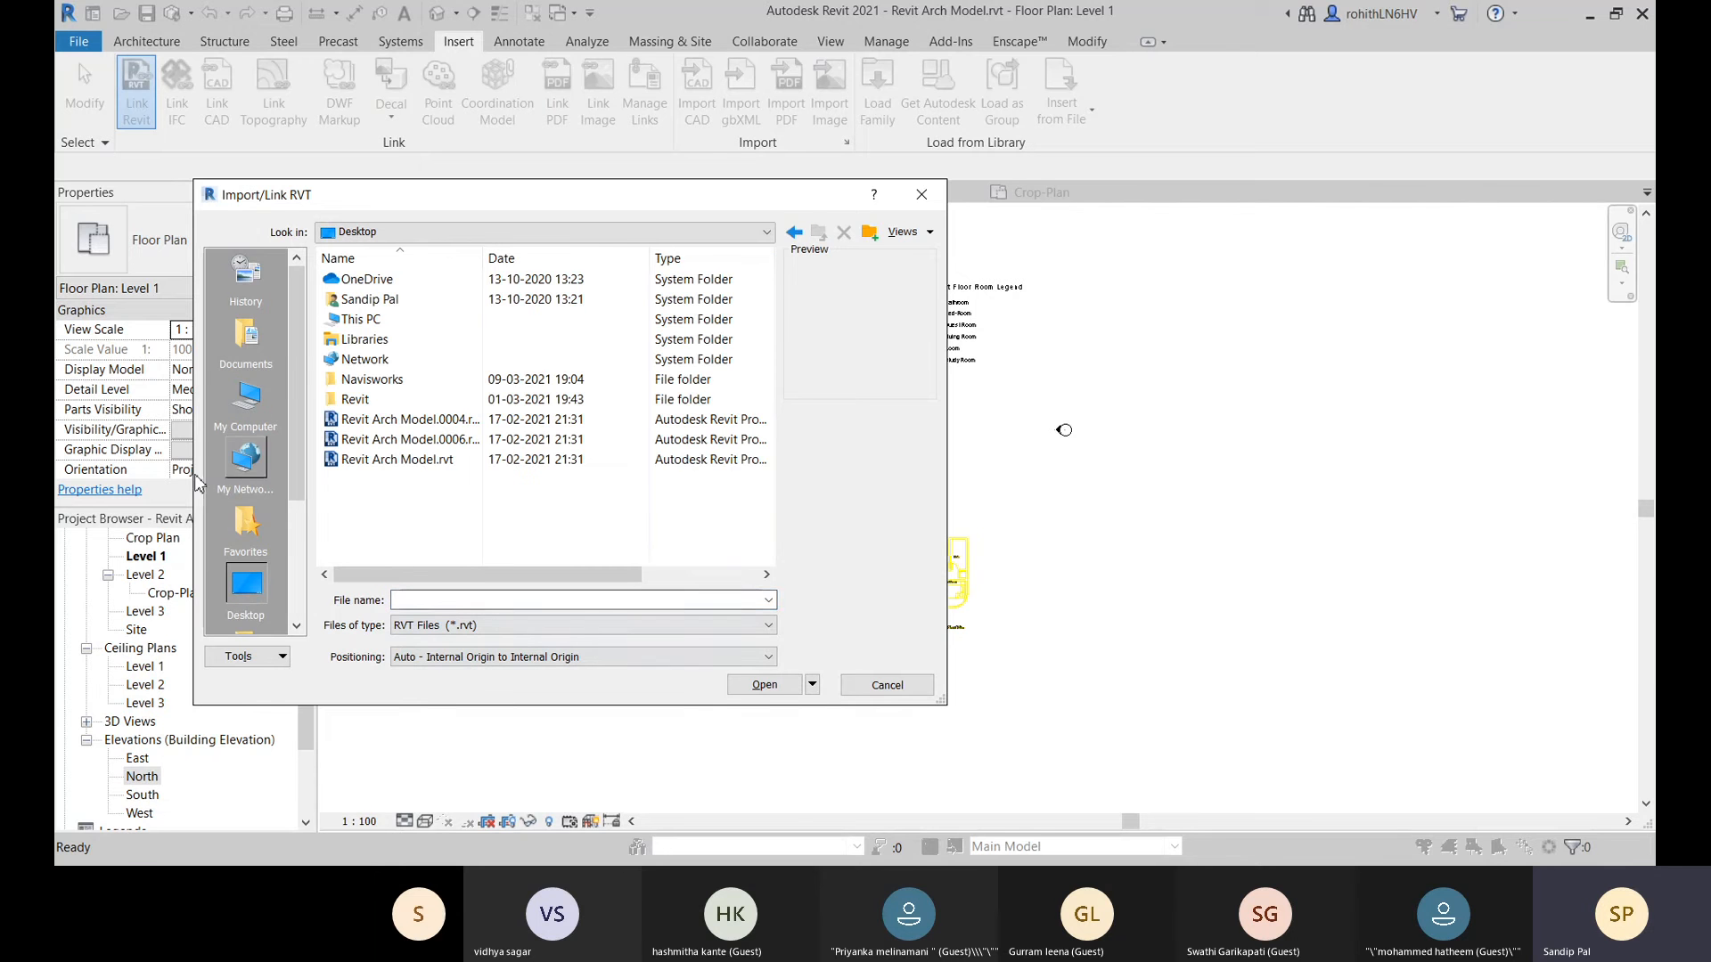
double_click(359, 401)
click(379, 439)
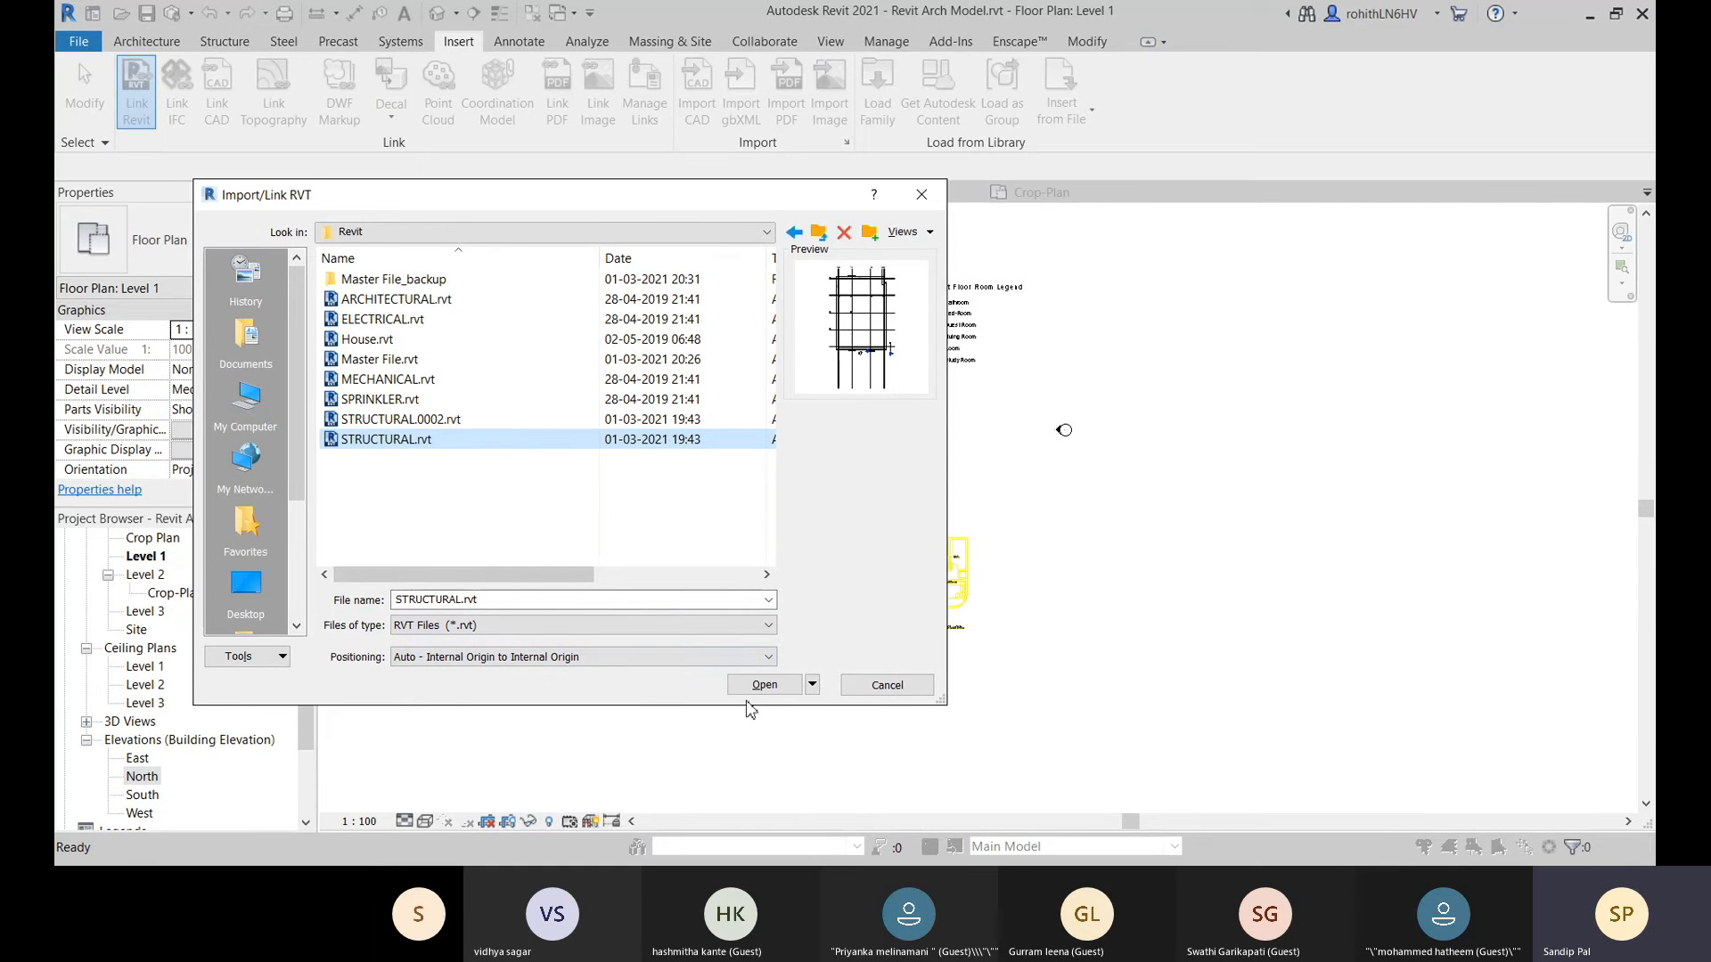
click(764, 687)
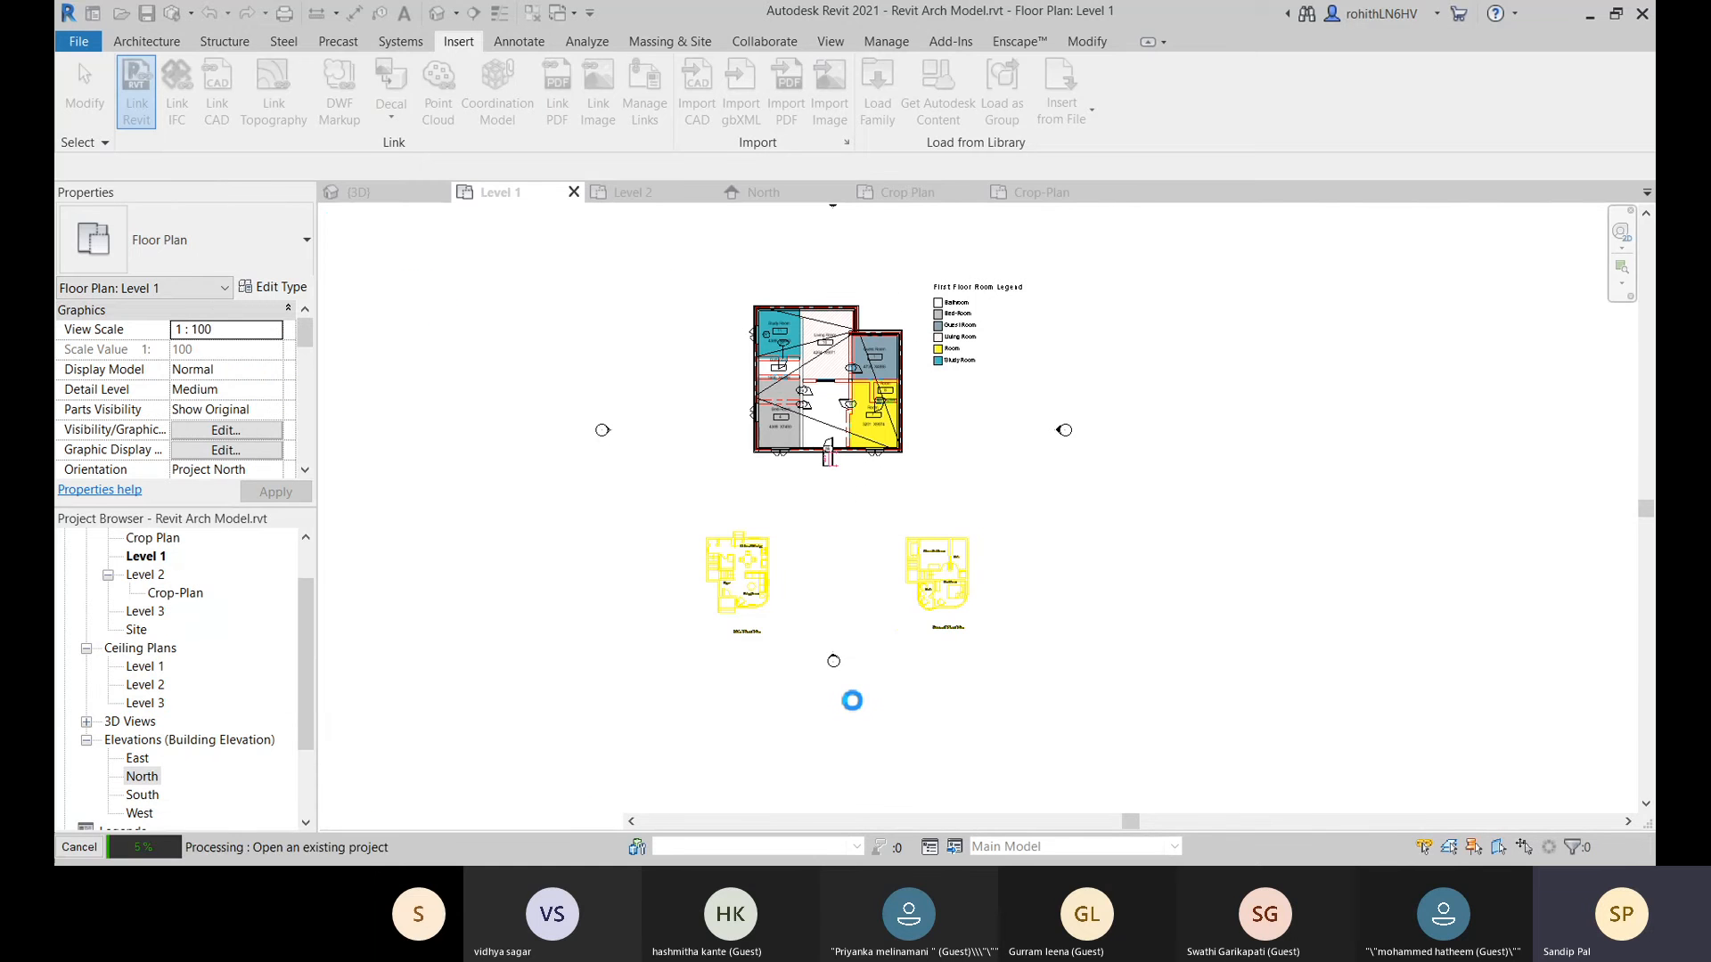
scroll(886, 629, down, 3)
middle_drag(896, 647, 885, 640)
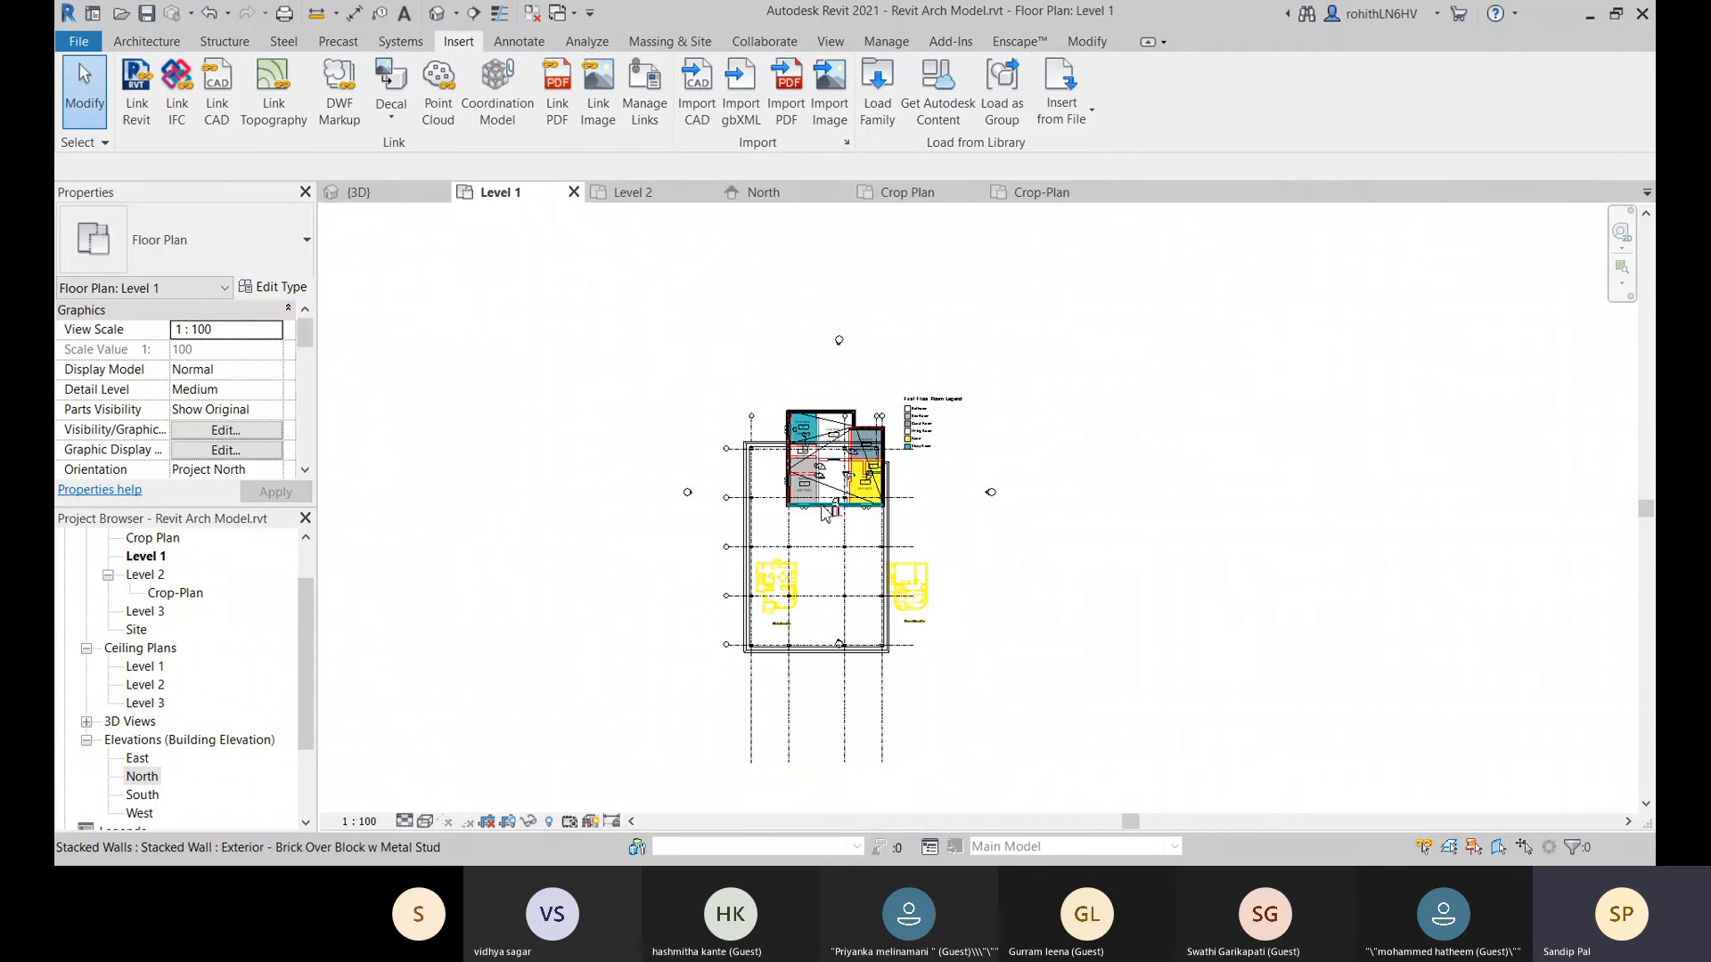
Examine the linked structural model together with the house in the 3D view.
click(361, 193)
middle_drag(900, 640, 734, 447)
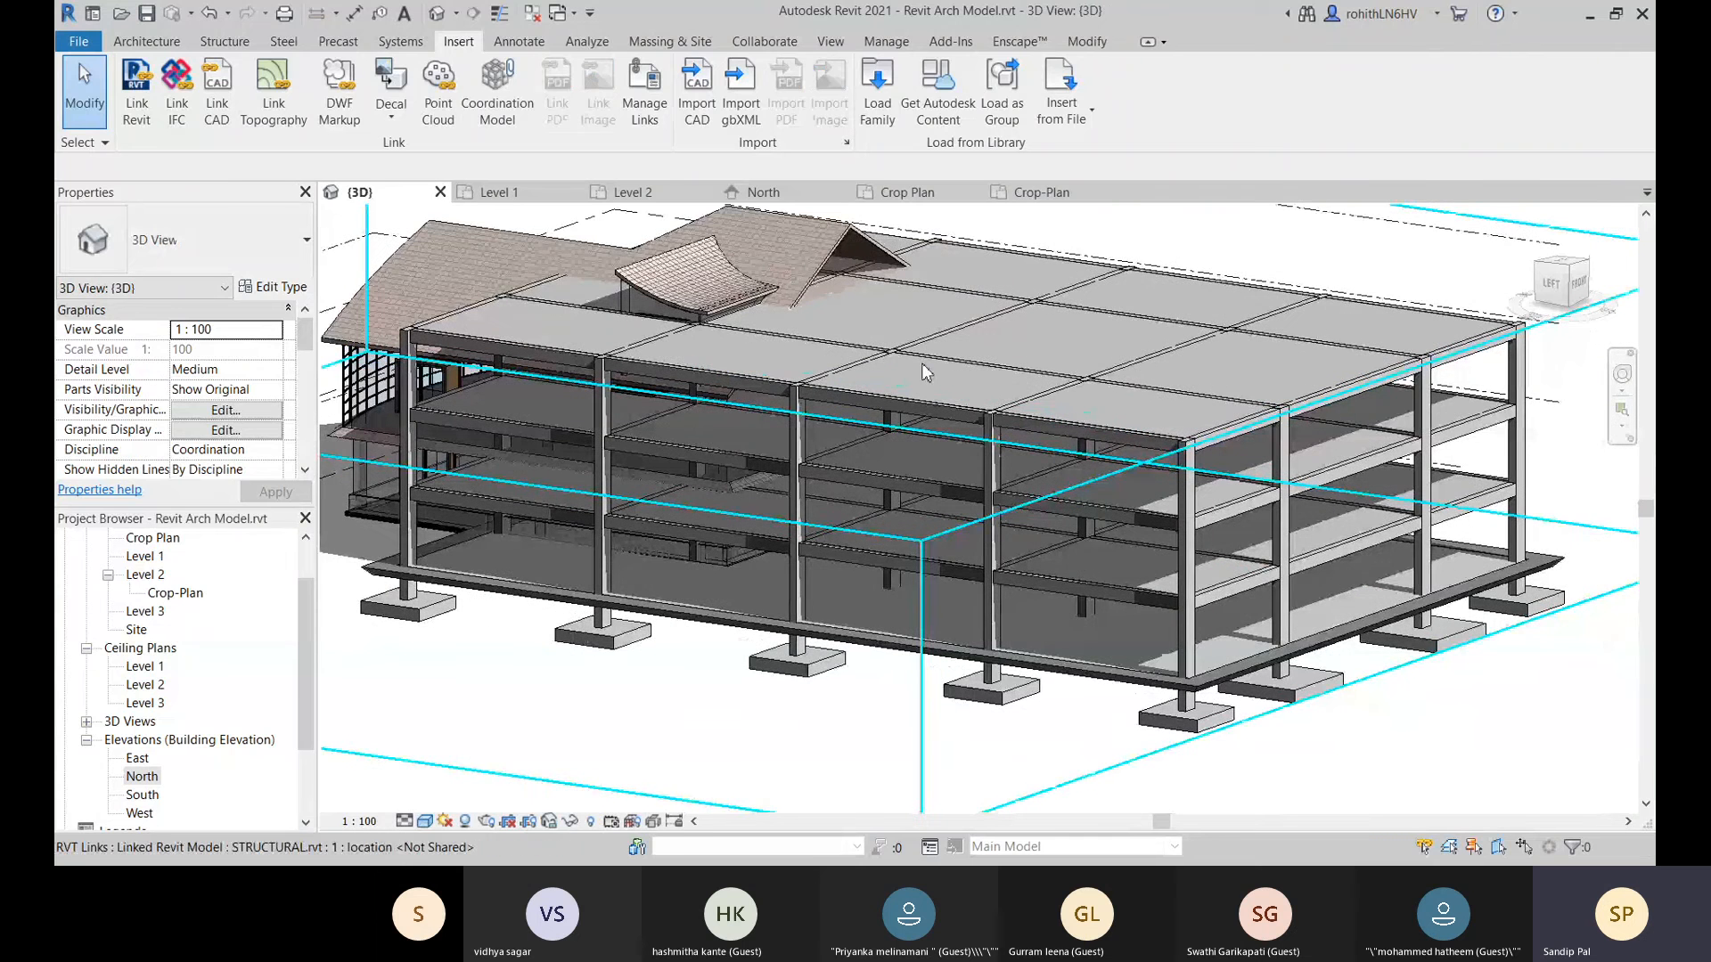
scroll(734, 447, down, 3)
scroll(975, 538, down, 2)
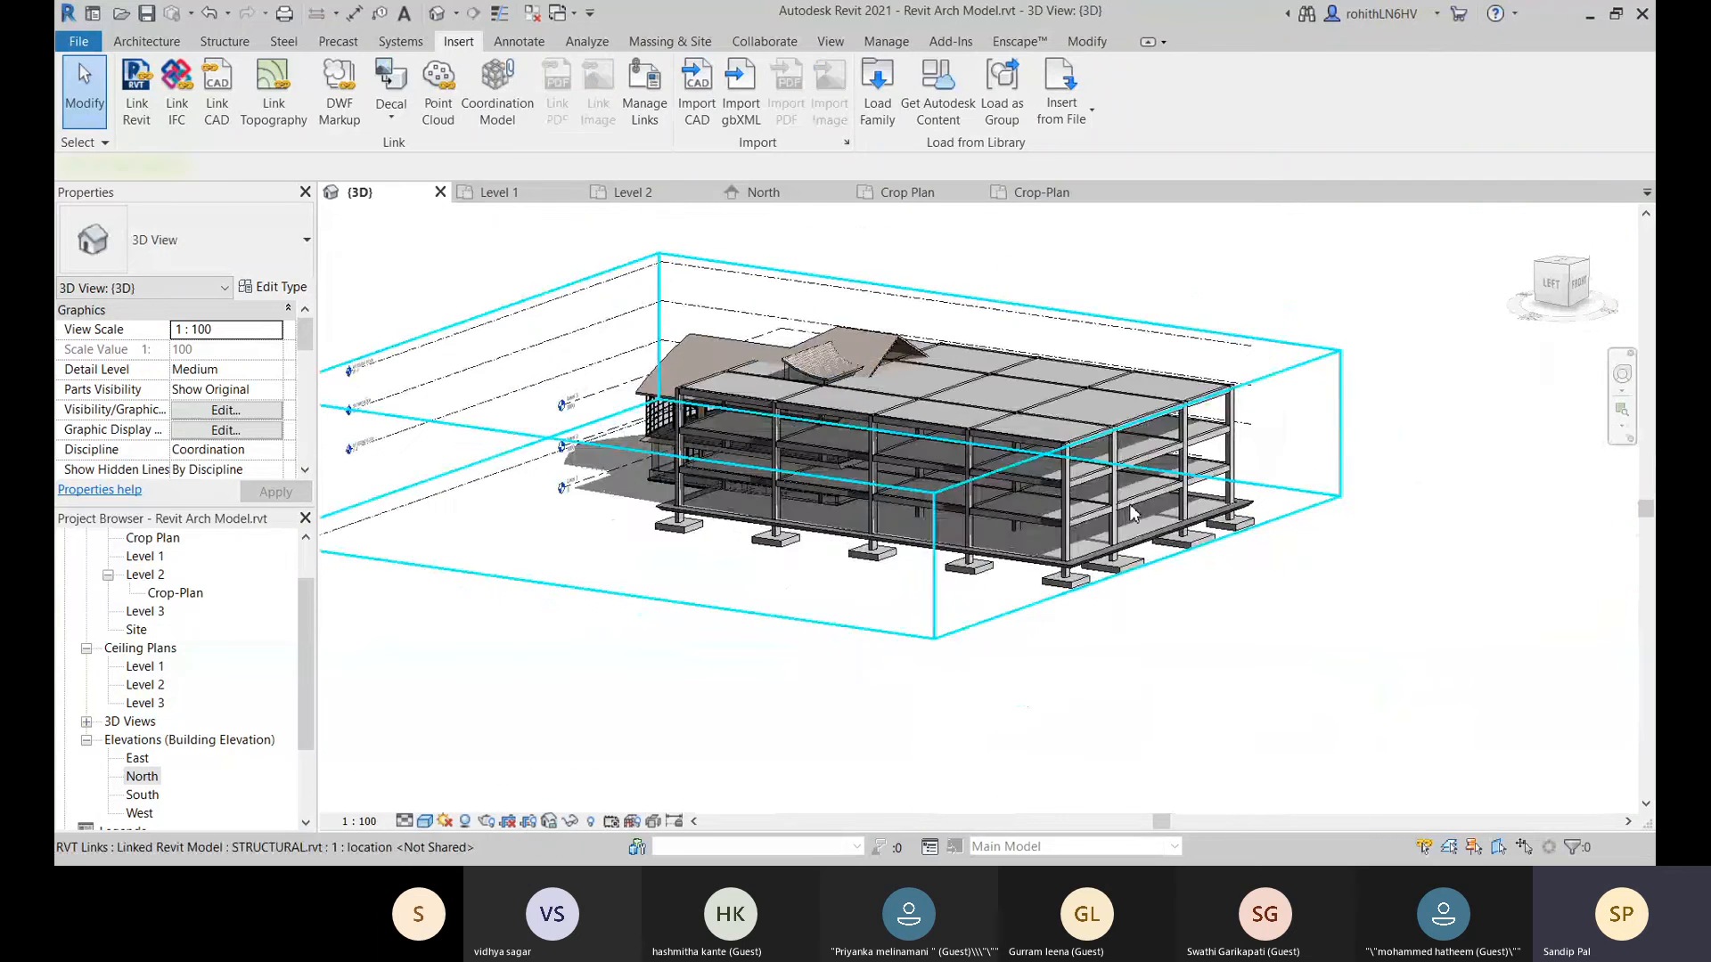
Bind the linked STRUCTURAL.rvt model with attached details and grids included, keeping the project's own versions of duplicate types.
click(1134, 515)
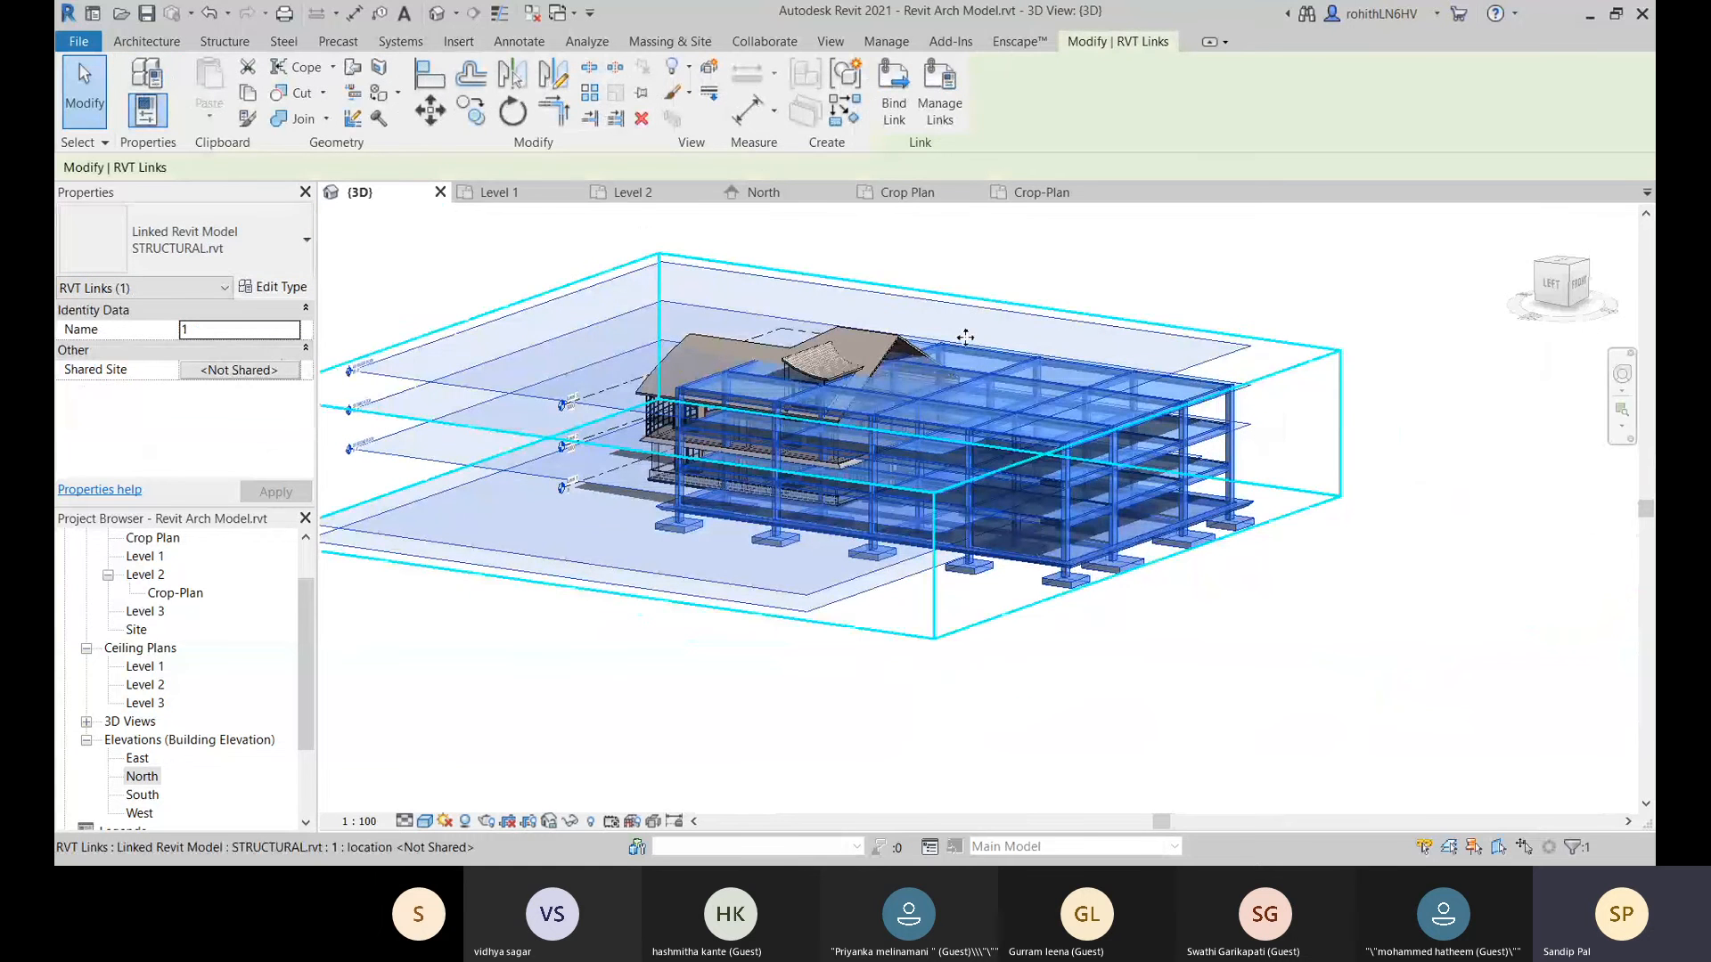
scroll(1265, 473, up, 1)
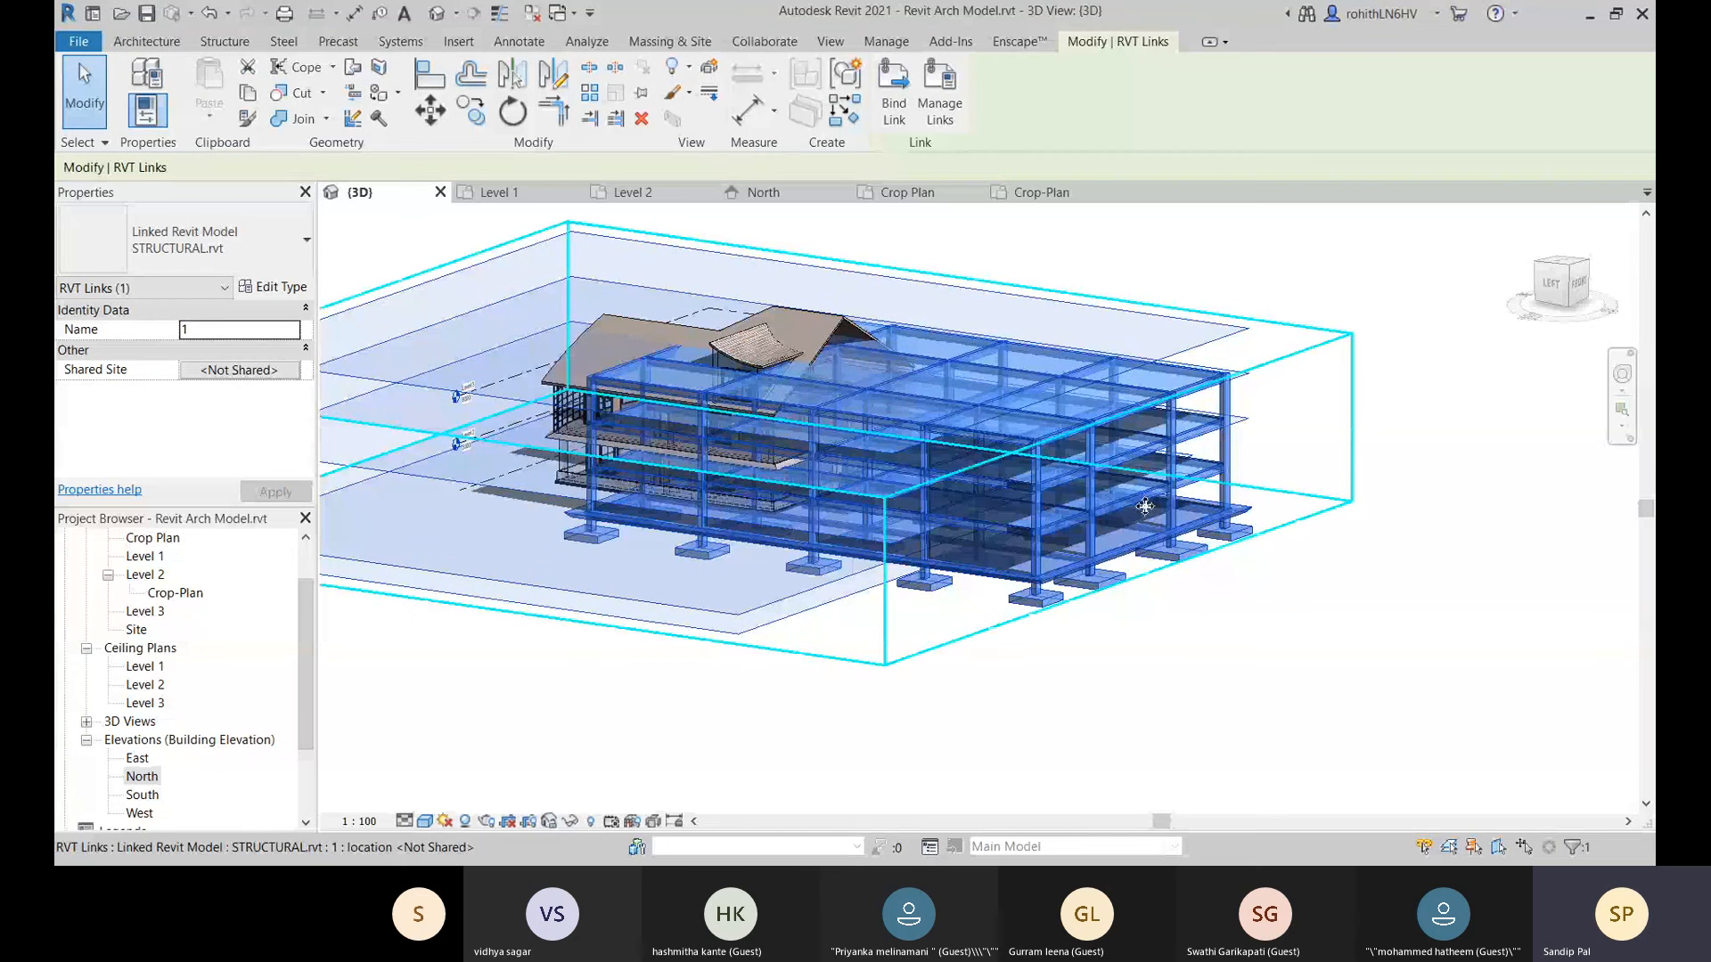
click(896, 118)
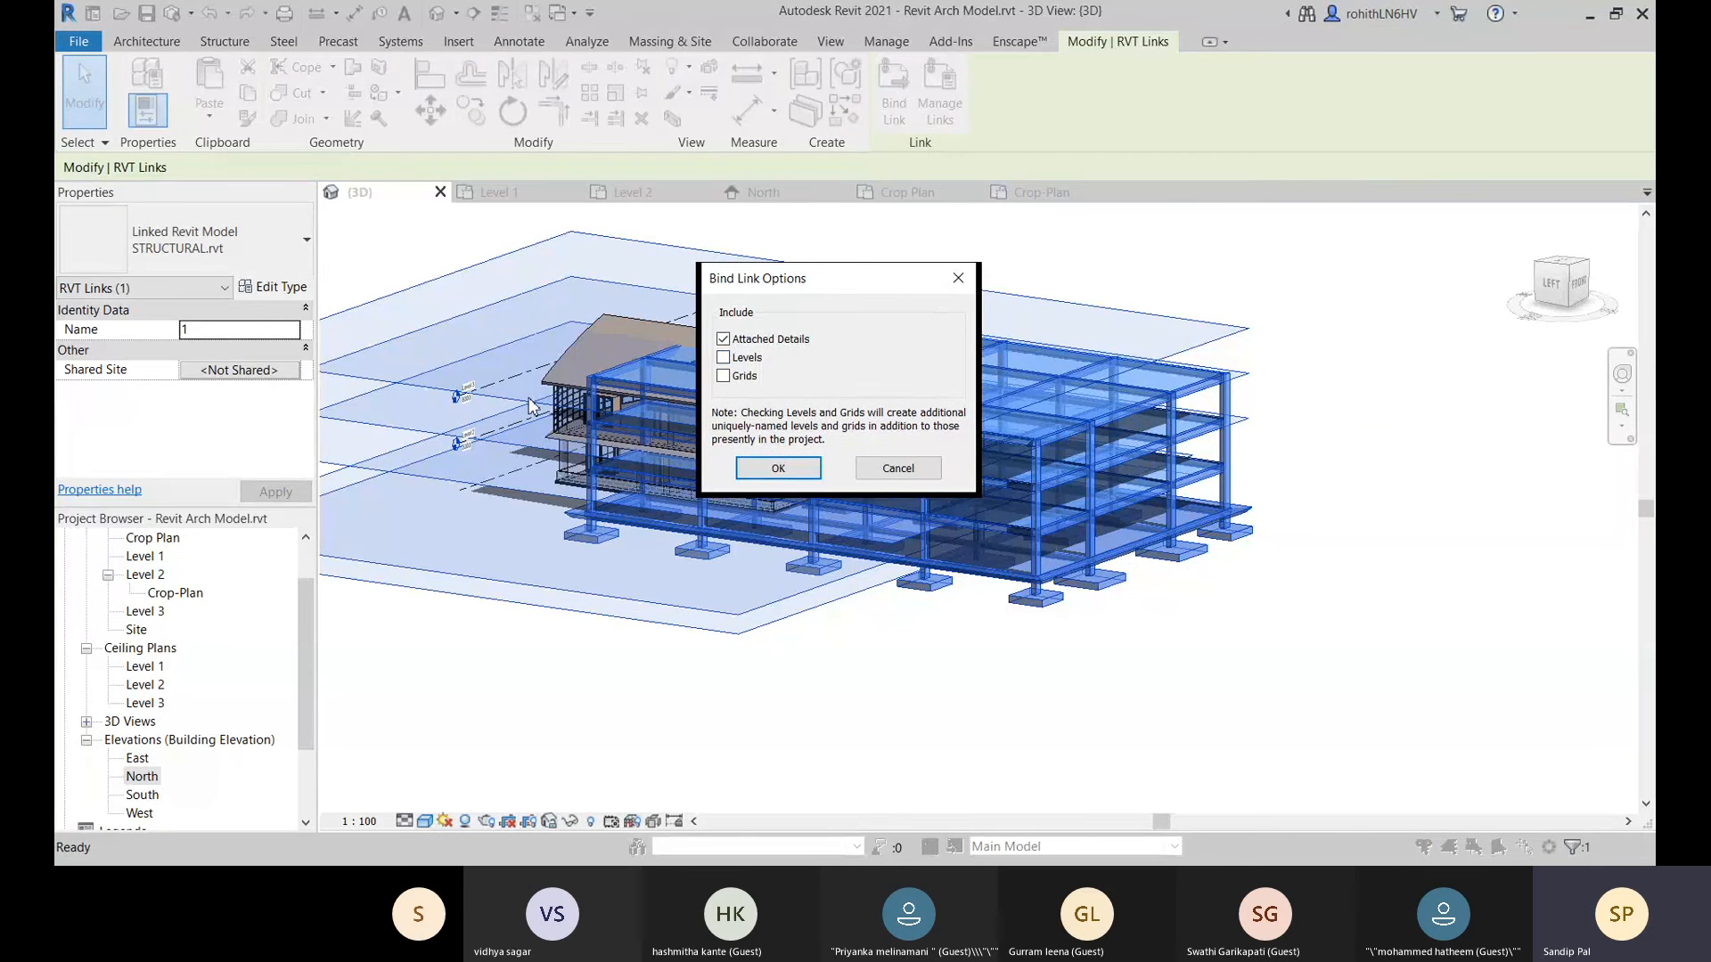
click(723, 376)
click(753, 468)
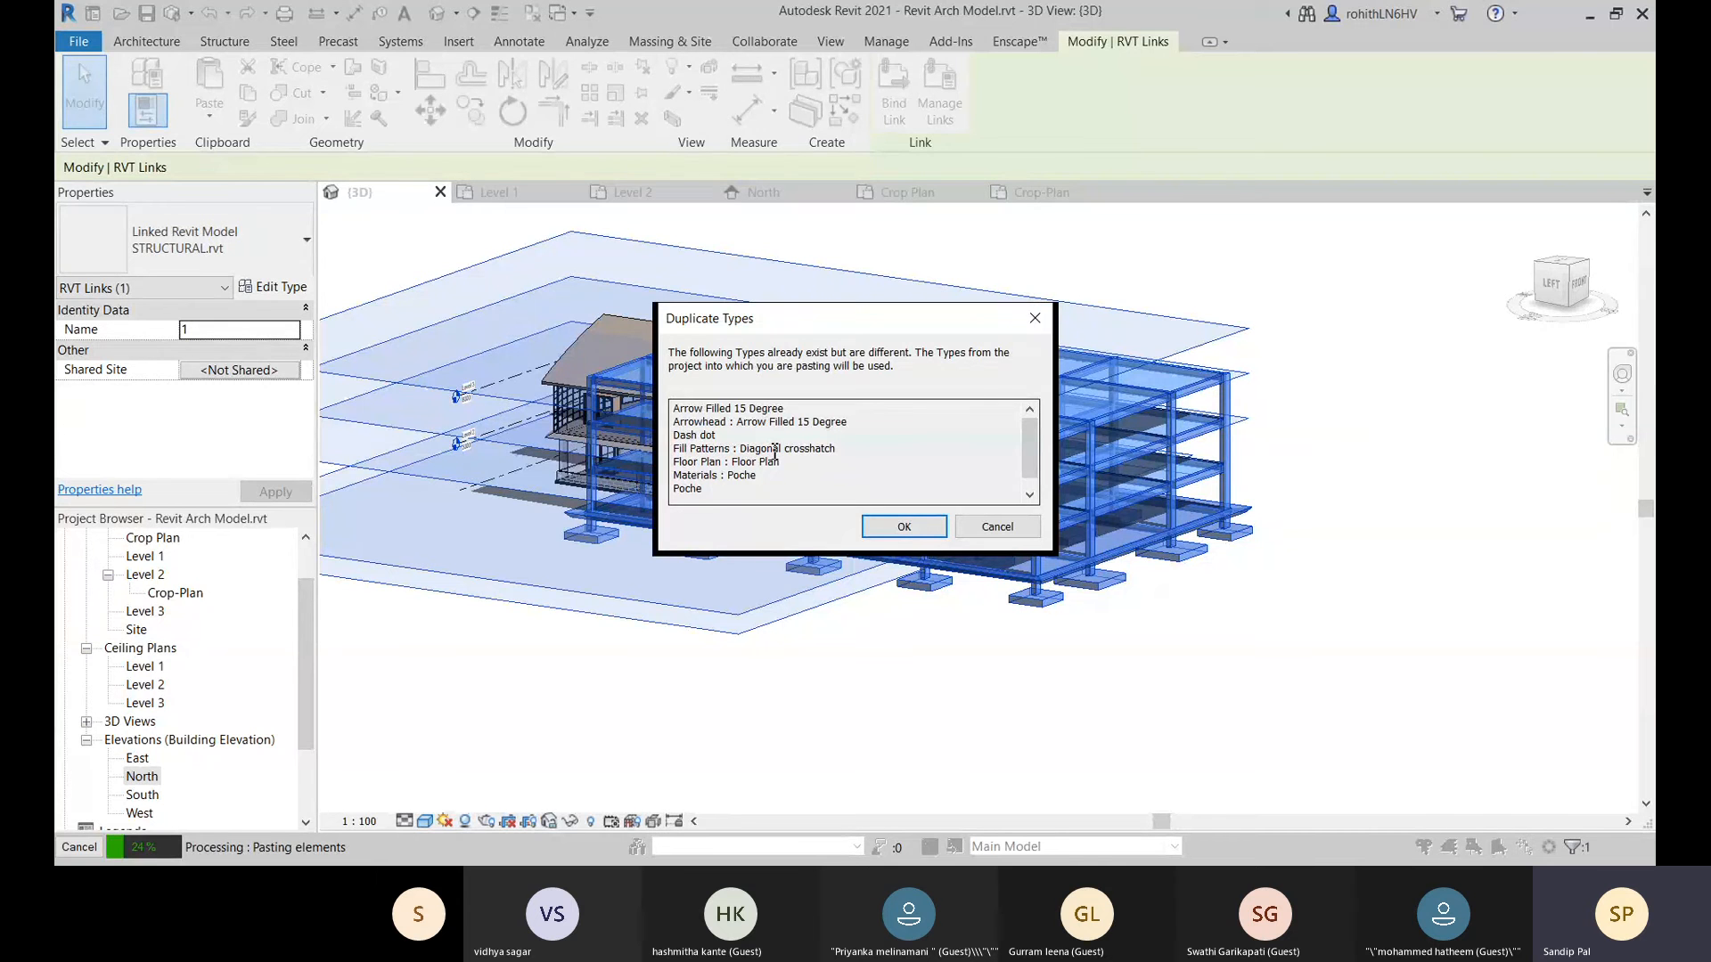
click(900, 527)
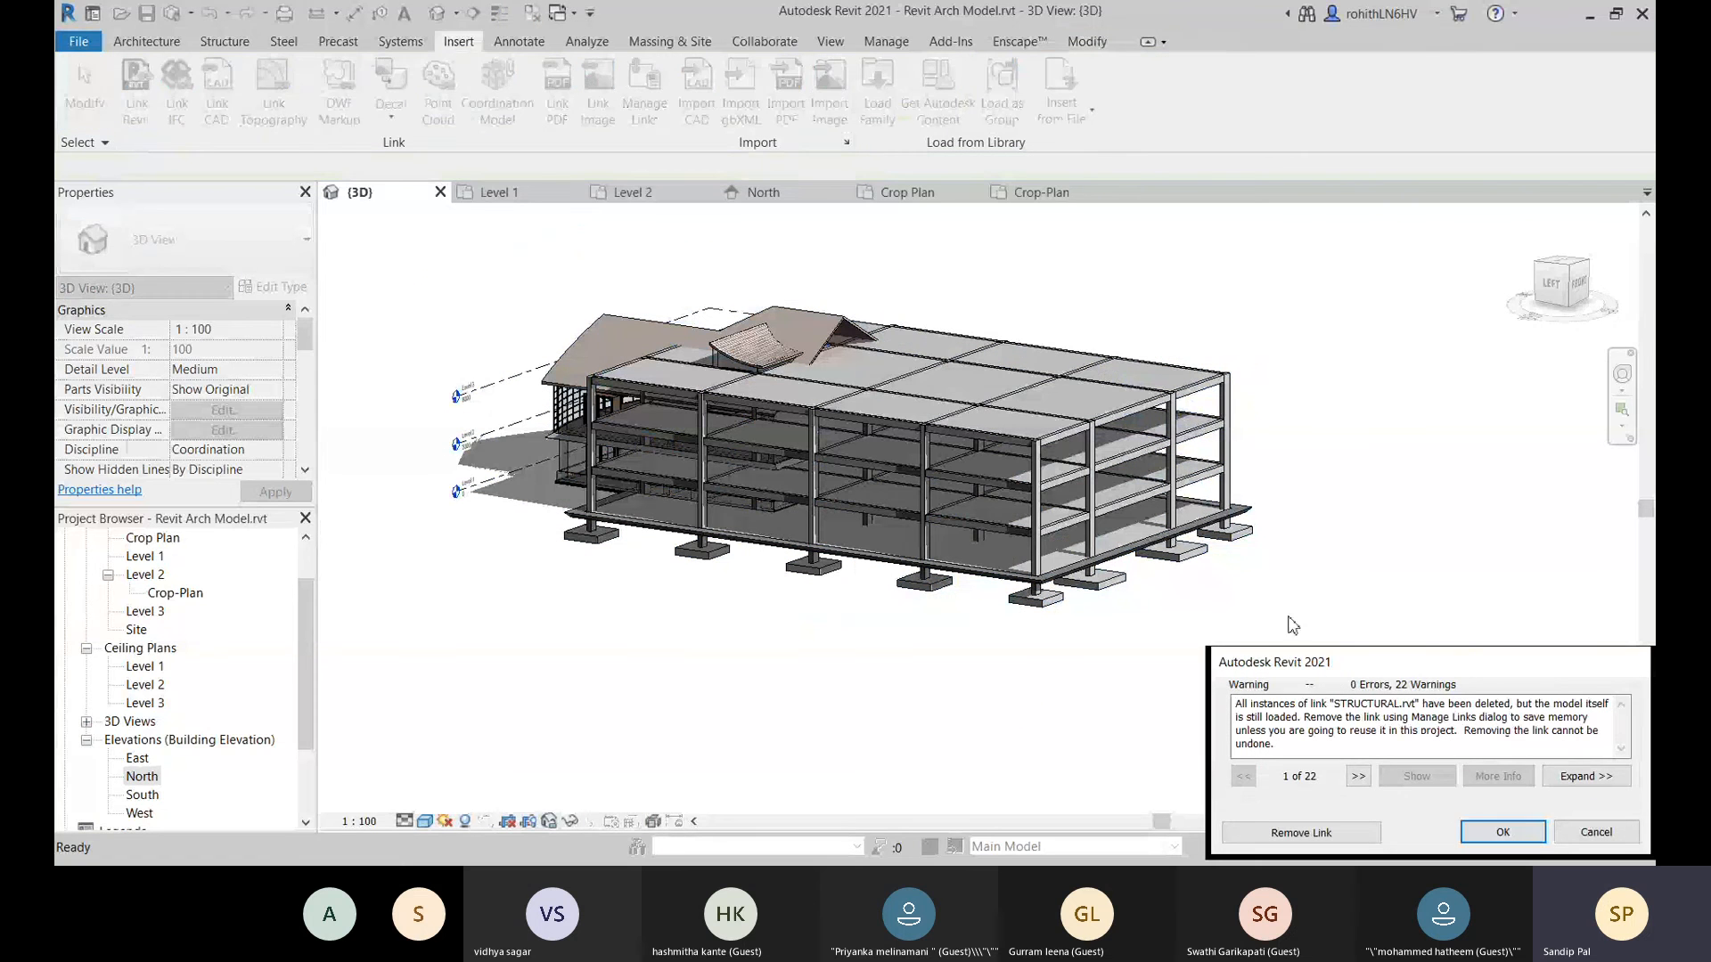
Remove the leftover STRUCTURAL.rvt link from the project through the bind warning.
drag(1303, 668, 735, 490)
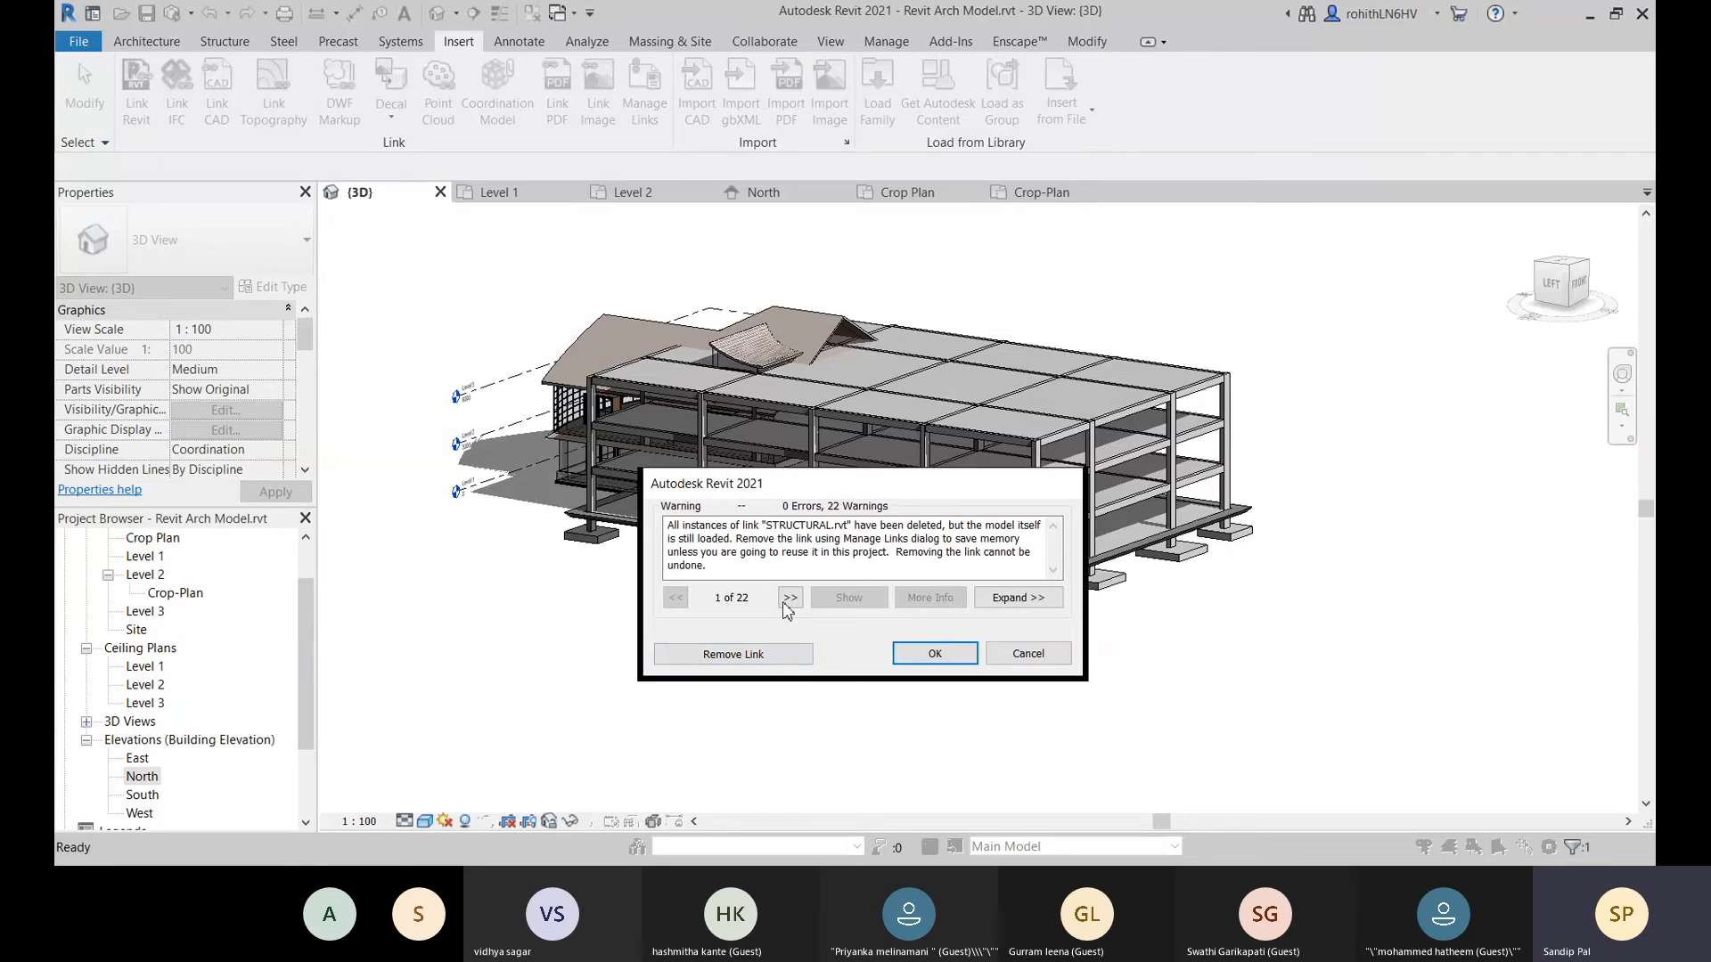
click(770, 666)
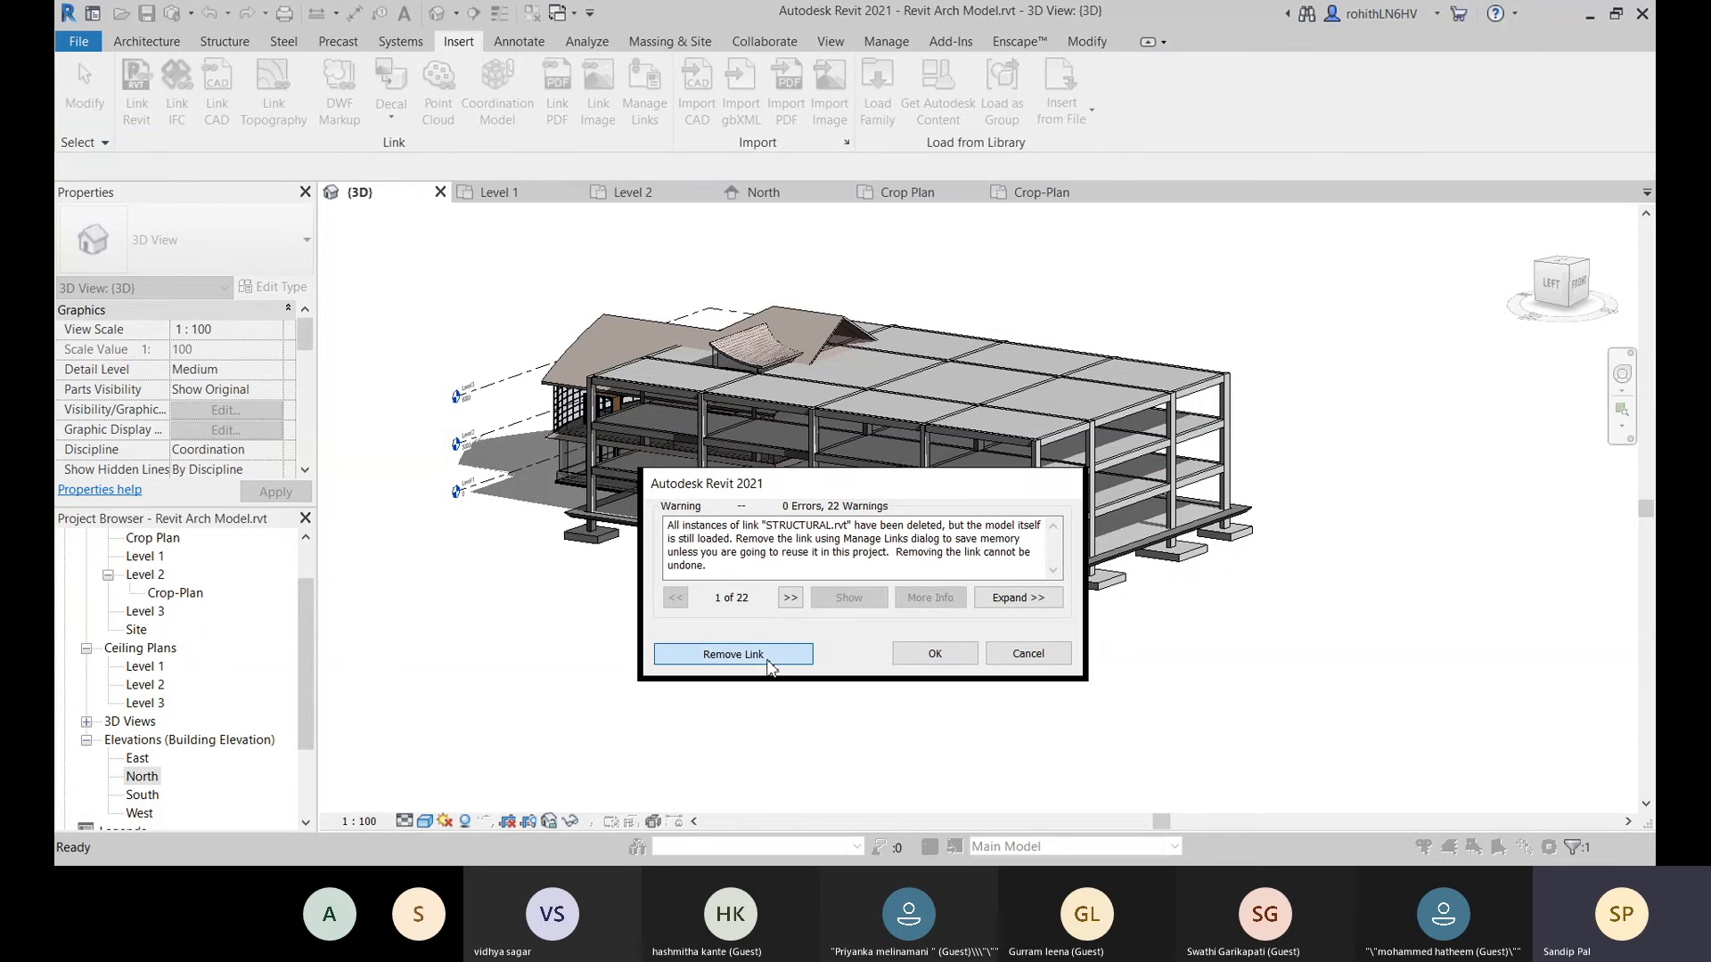
middle_drag(1001, 626, 827, 673)
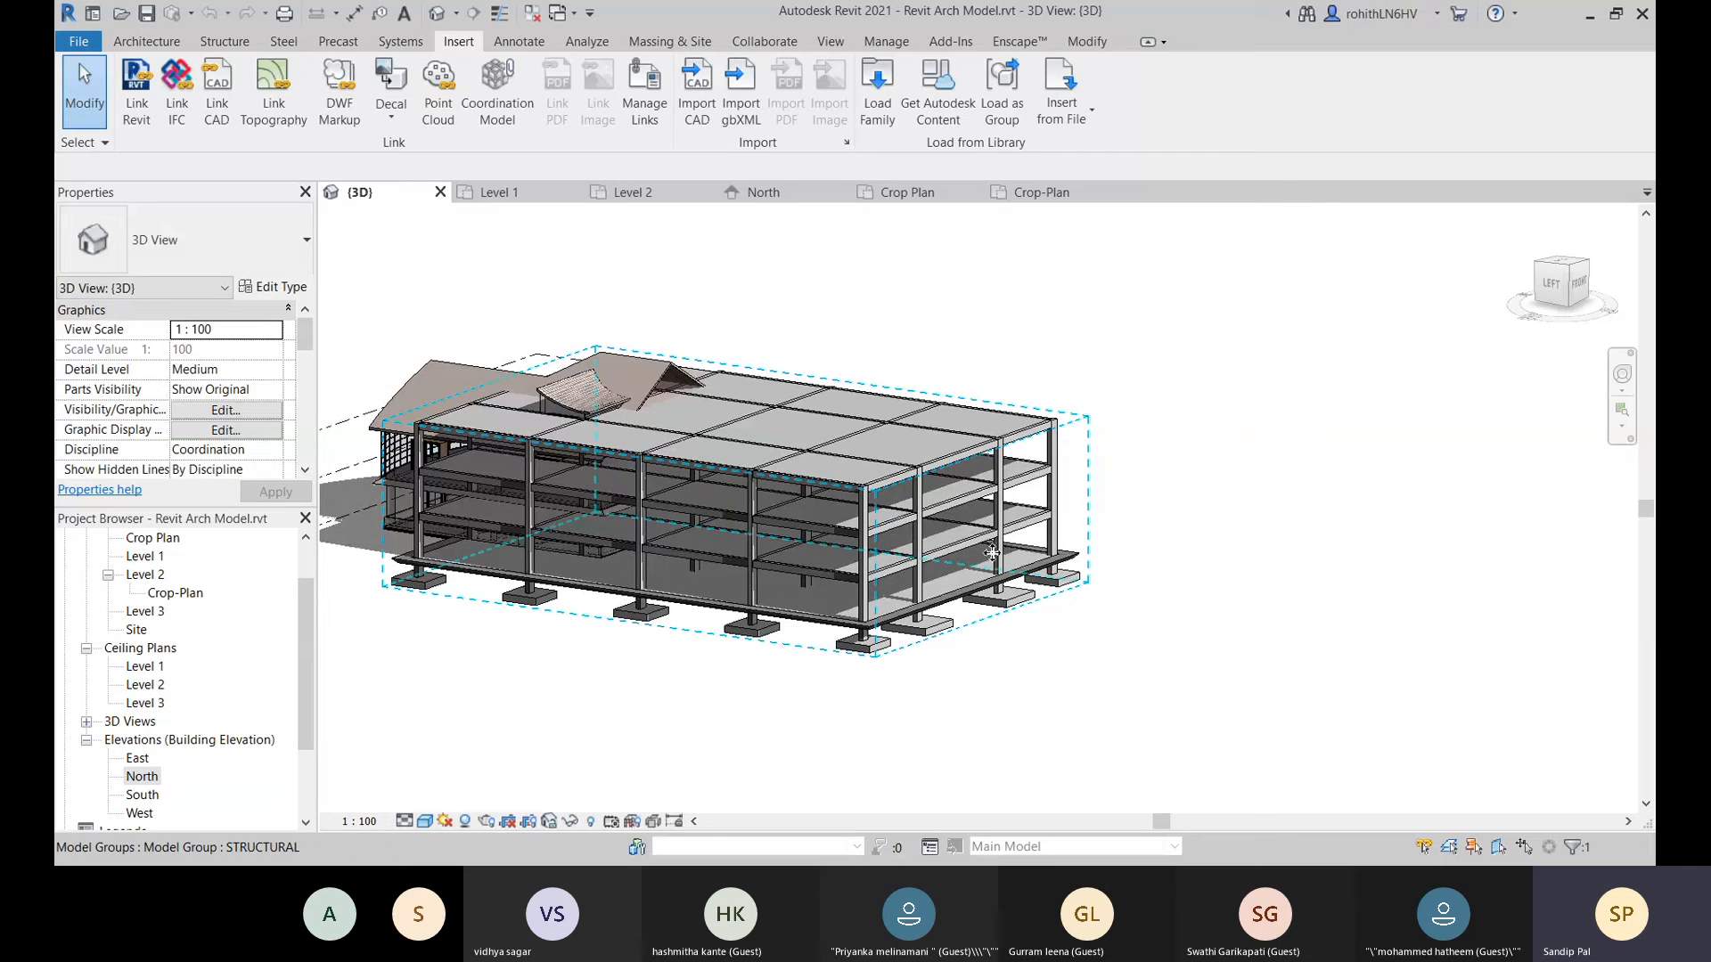
Ungroup the bound STRUCTURAL model group into individual elements and clear the selection.
middle_drag(723, 514, 782, 494)
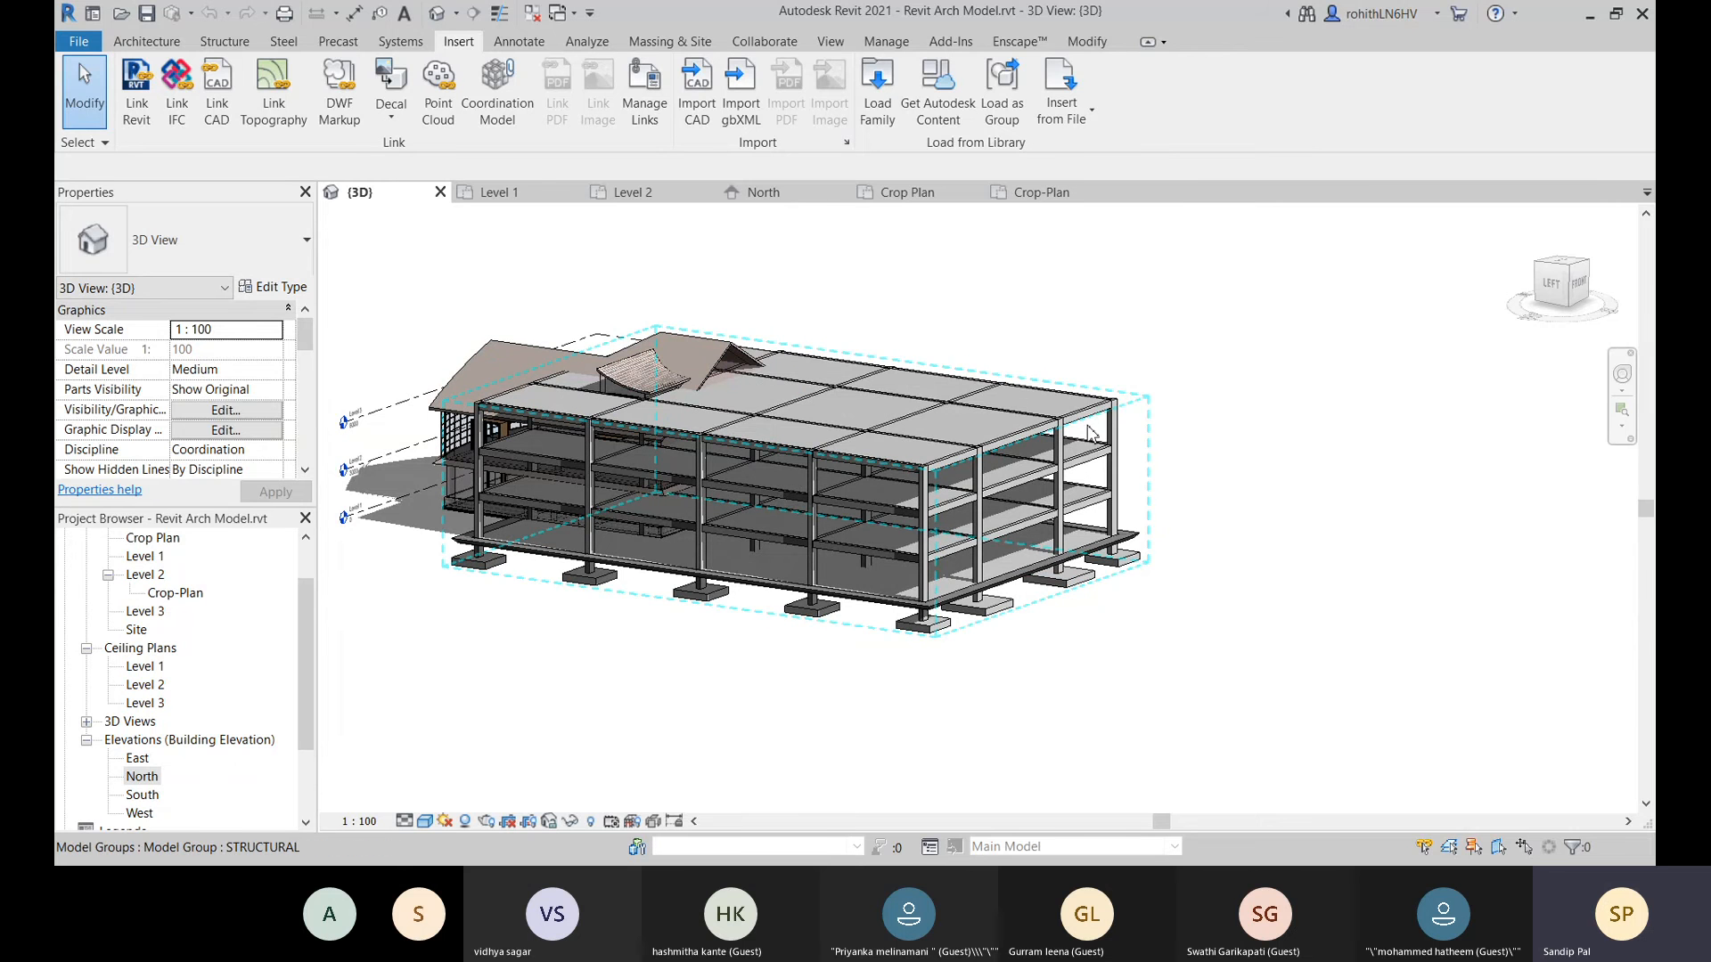
click(1088, 433)
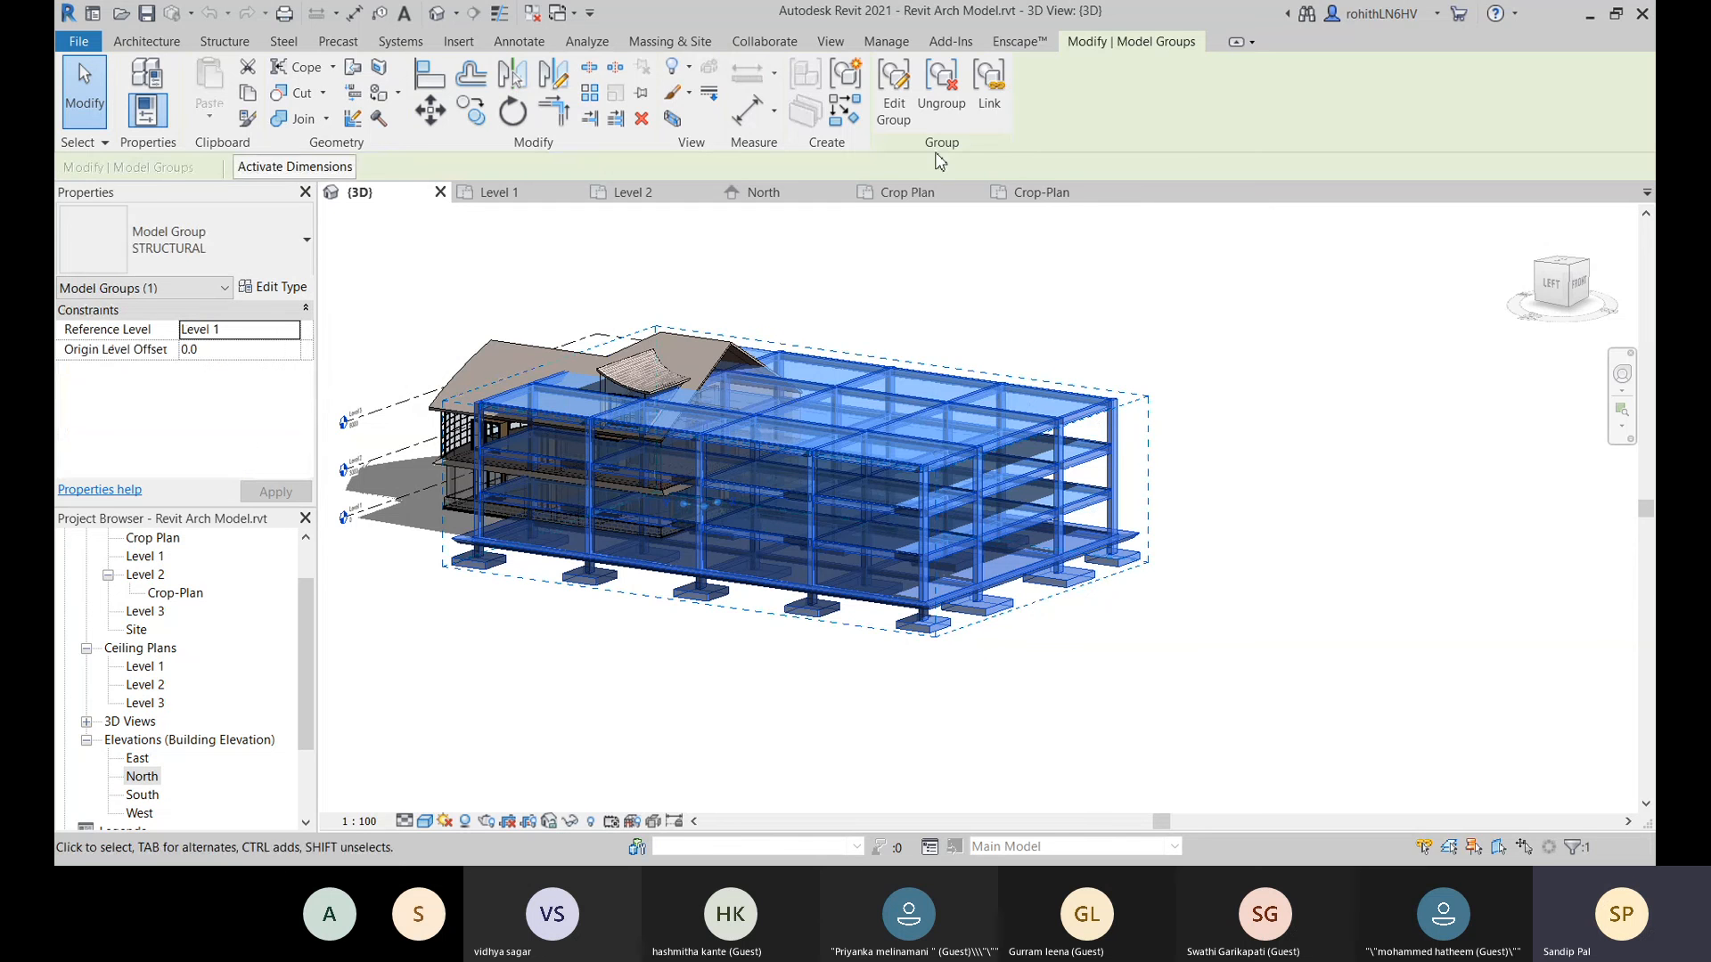
click(959, 107)
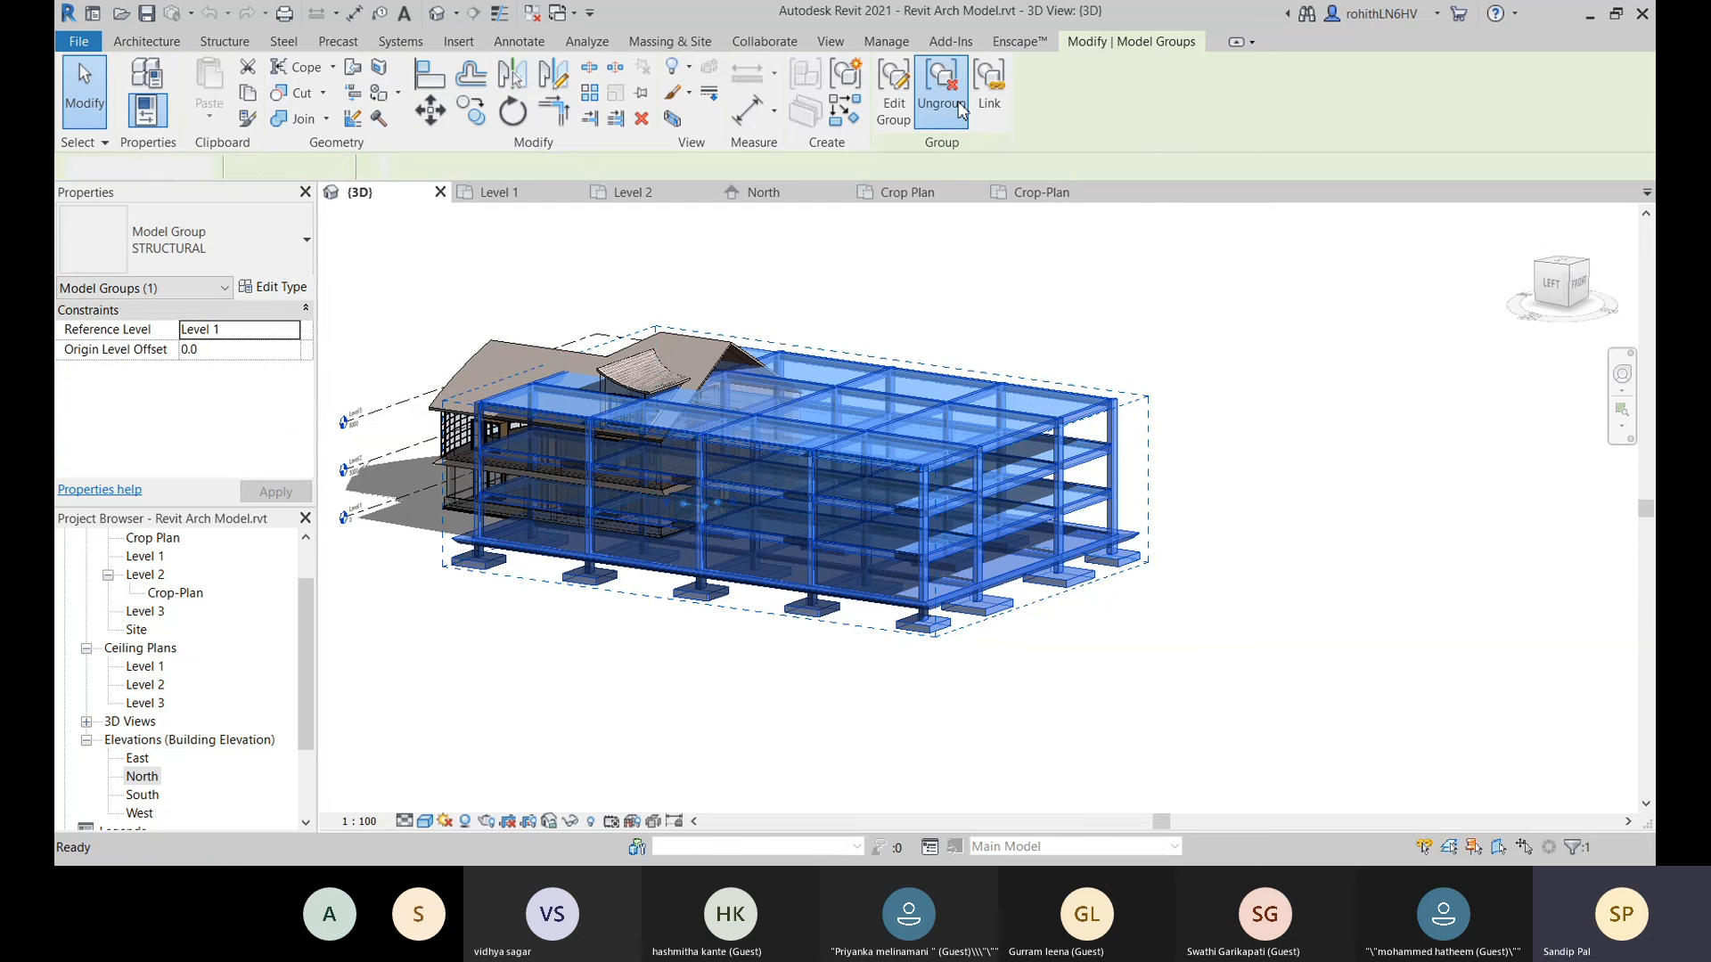
click(1249, 359)
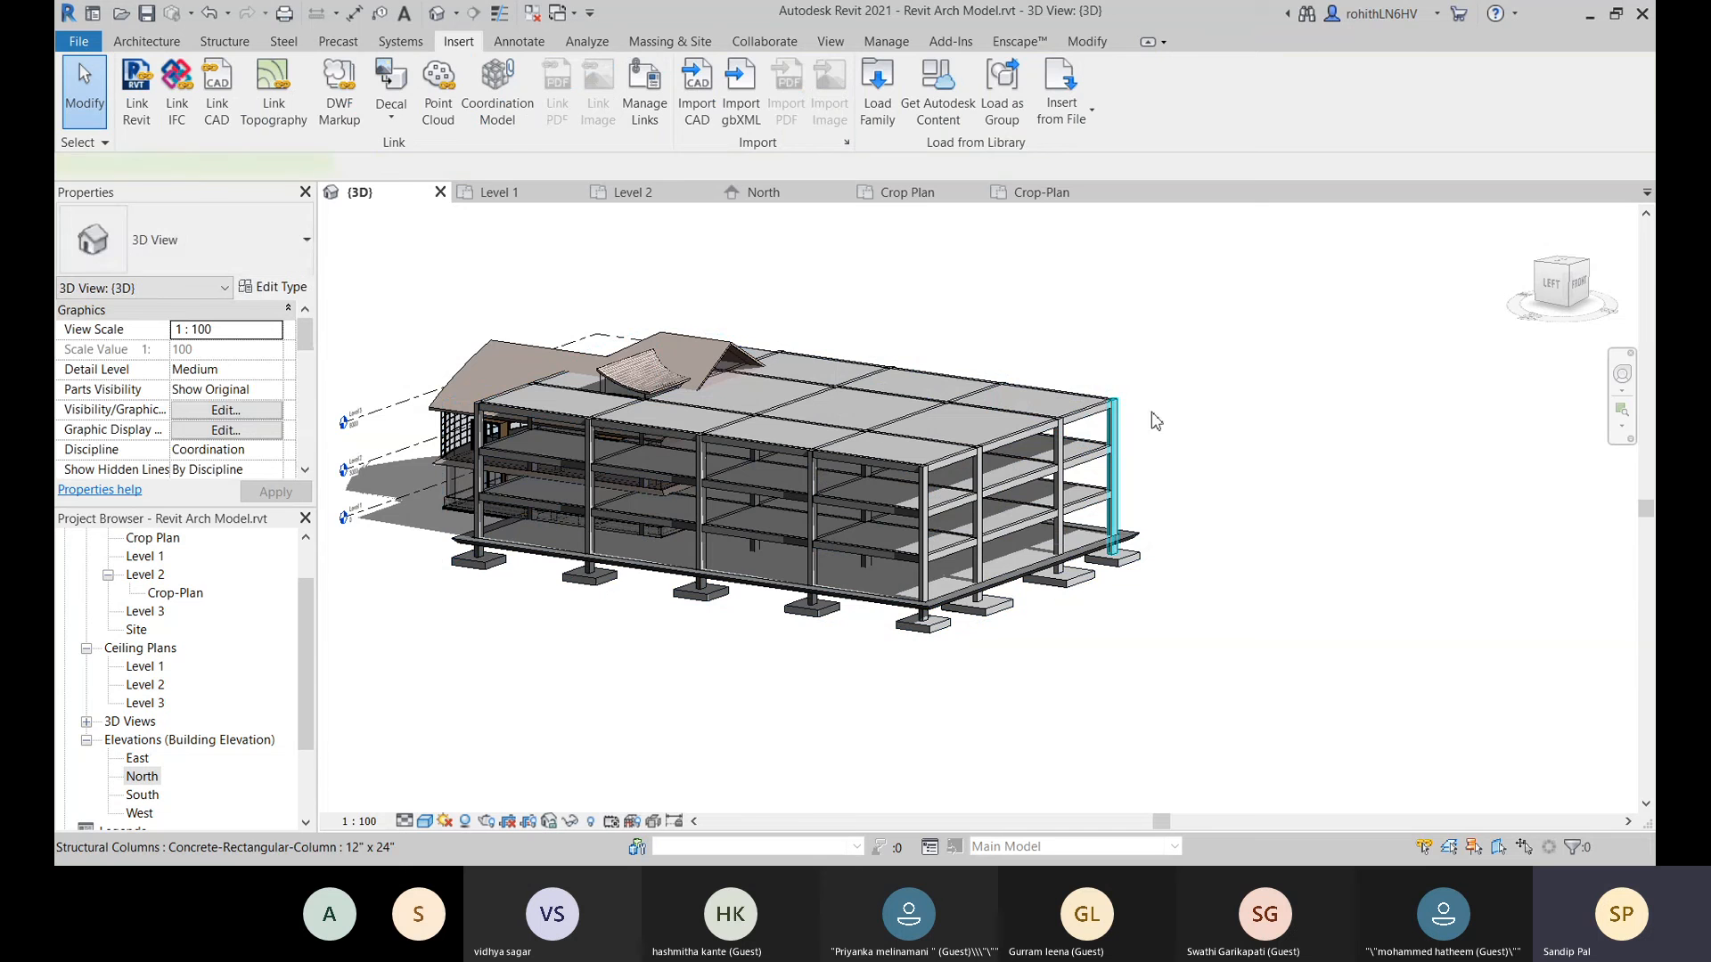
Inspect a corner structural column and a first-floor concrete beam as individual elements in the 3D view, and clear the selection.
click(1115, 446)
scroll(1158, 455, up, 2)
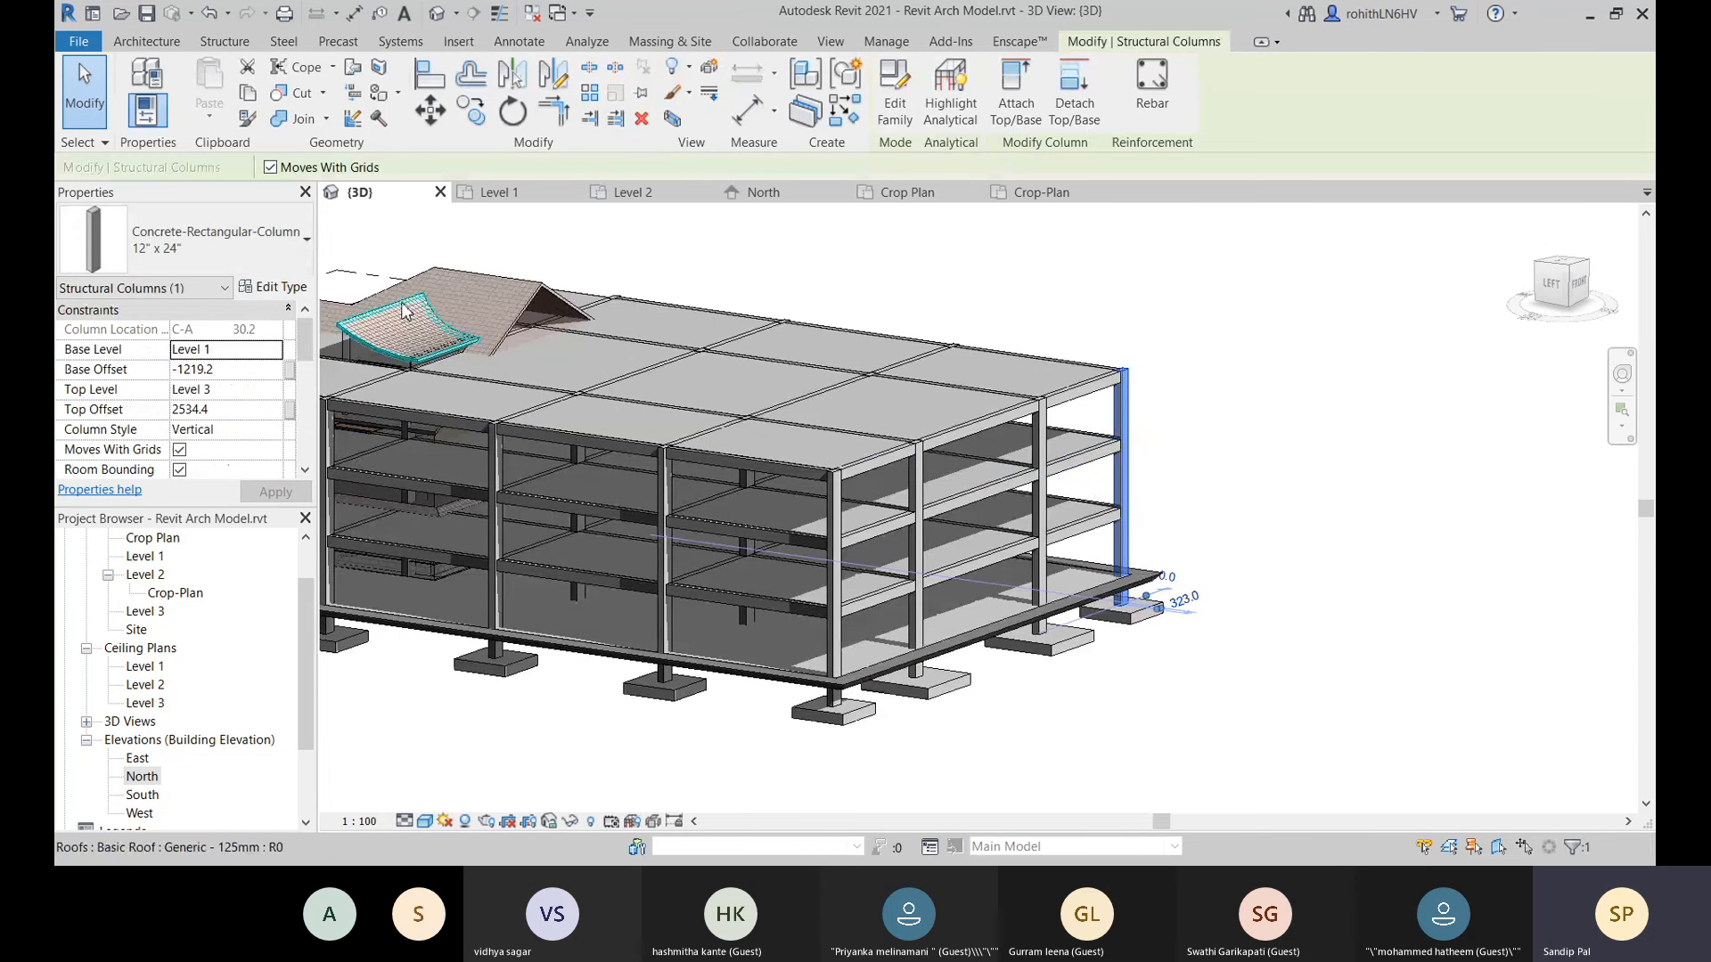
scroll(824, 450, down, 1)
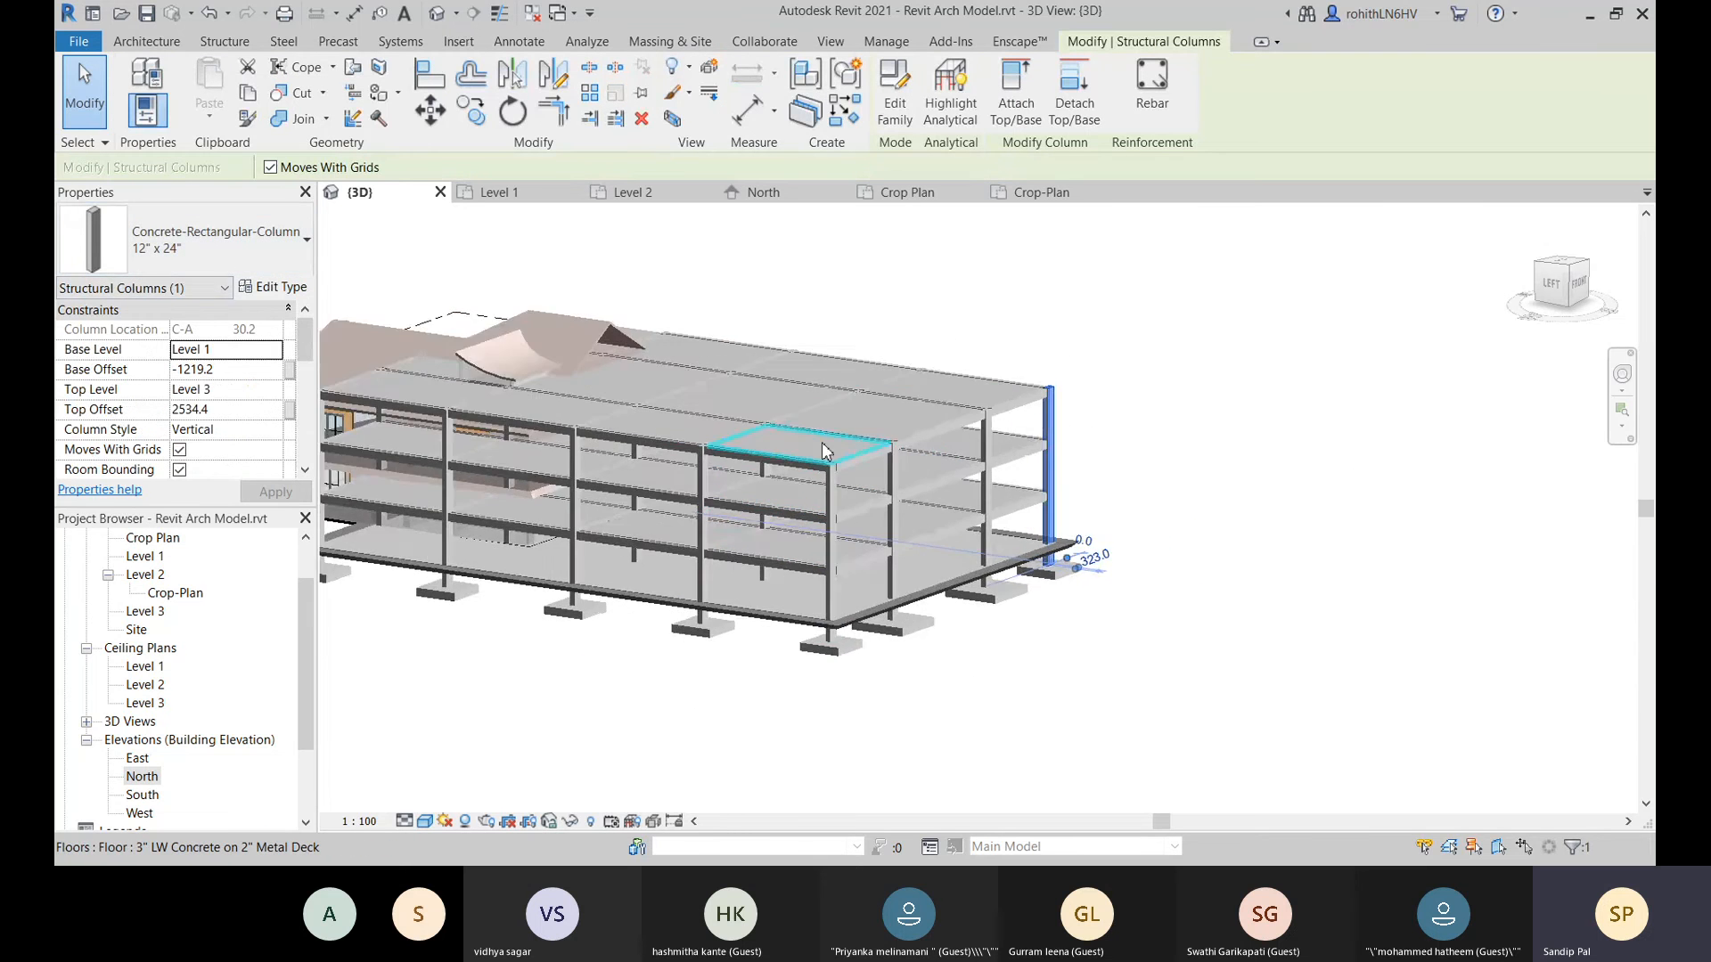
scroll(822, 446, down, 1)
middle_drag(746, 522, 882, 500)
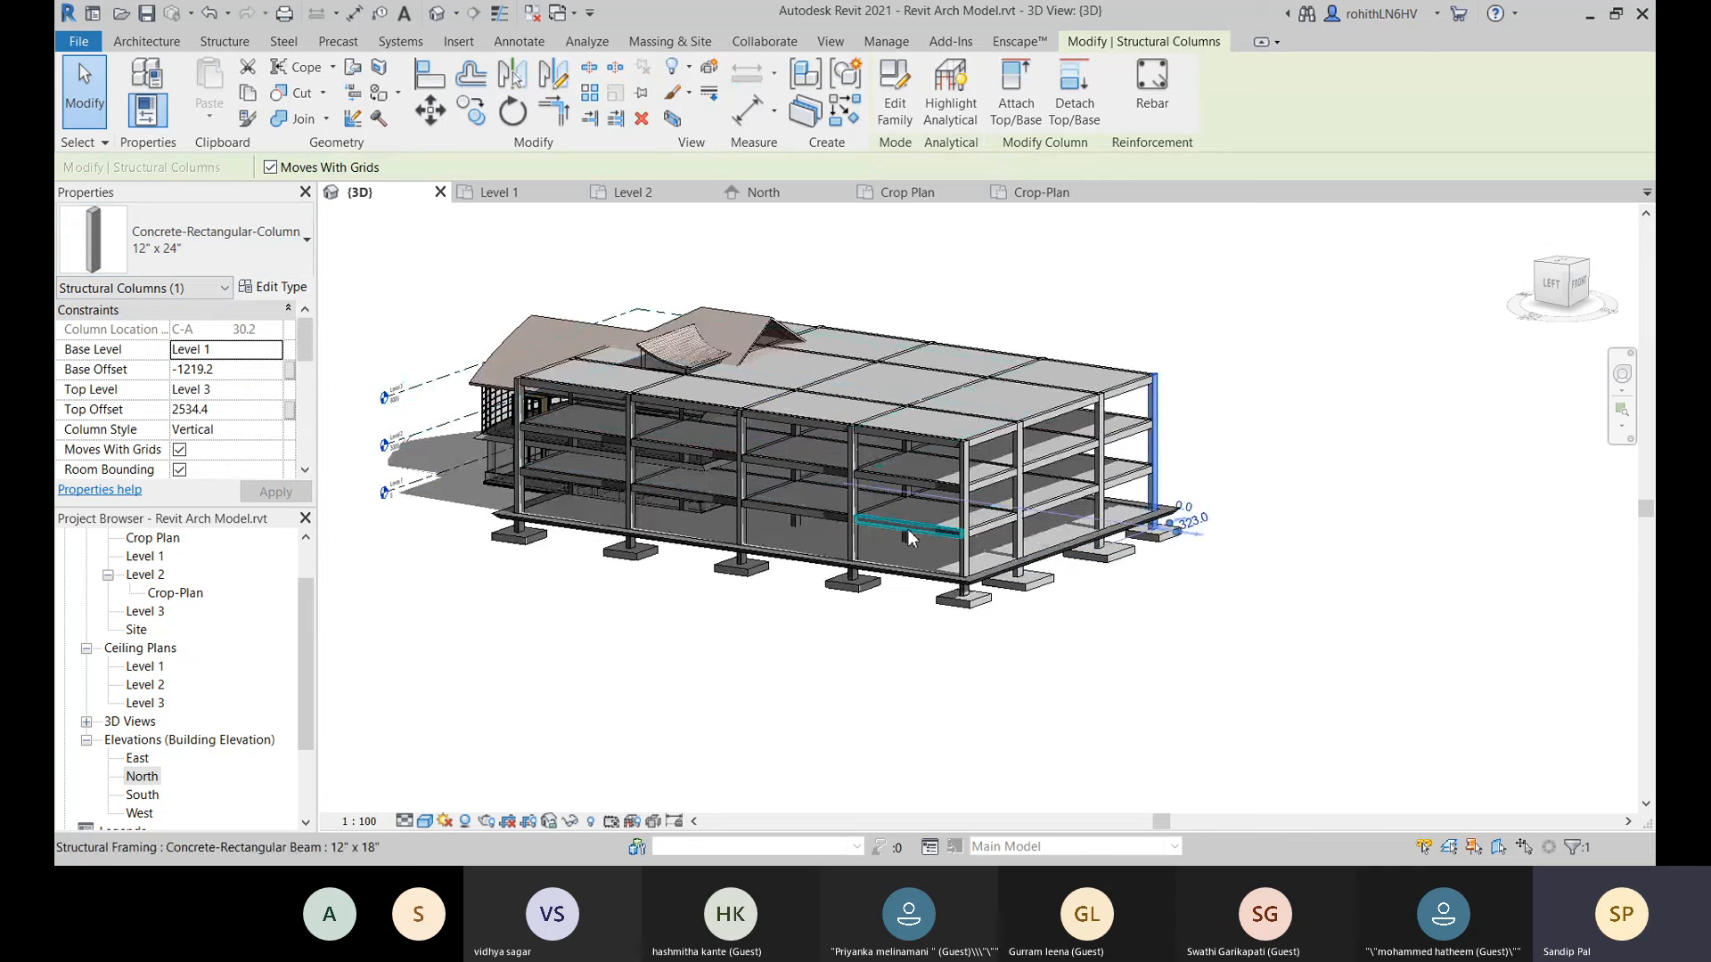
click(949, 532)
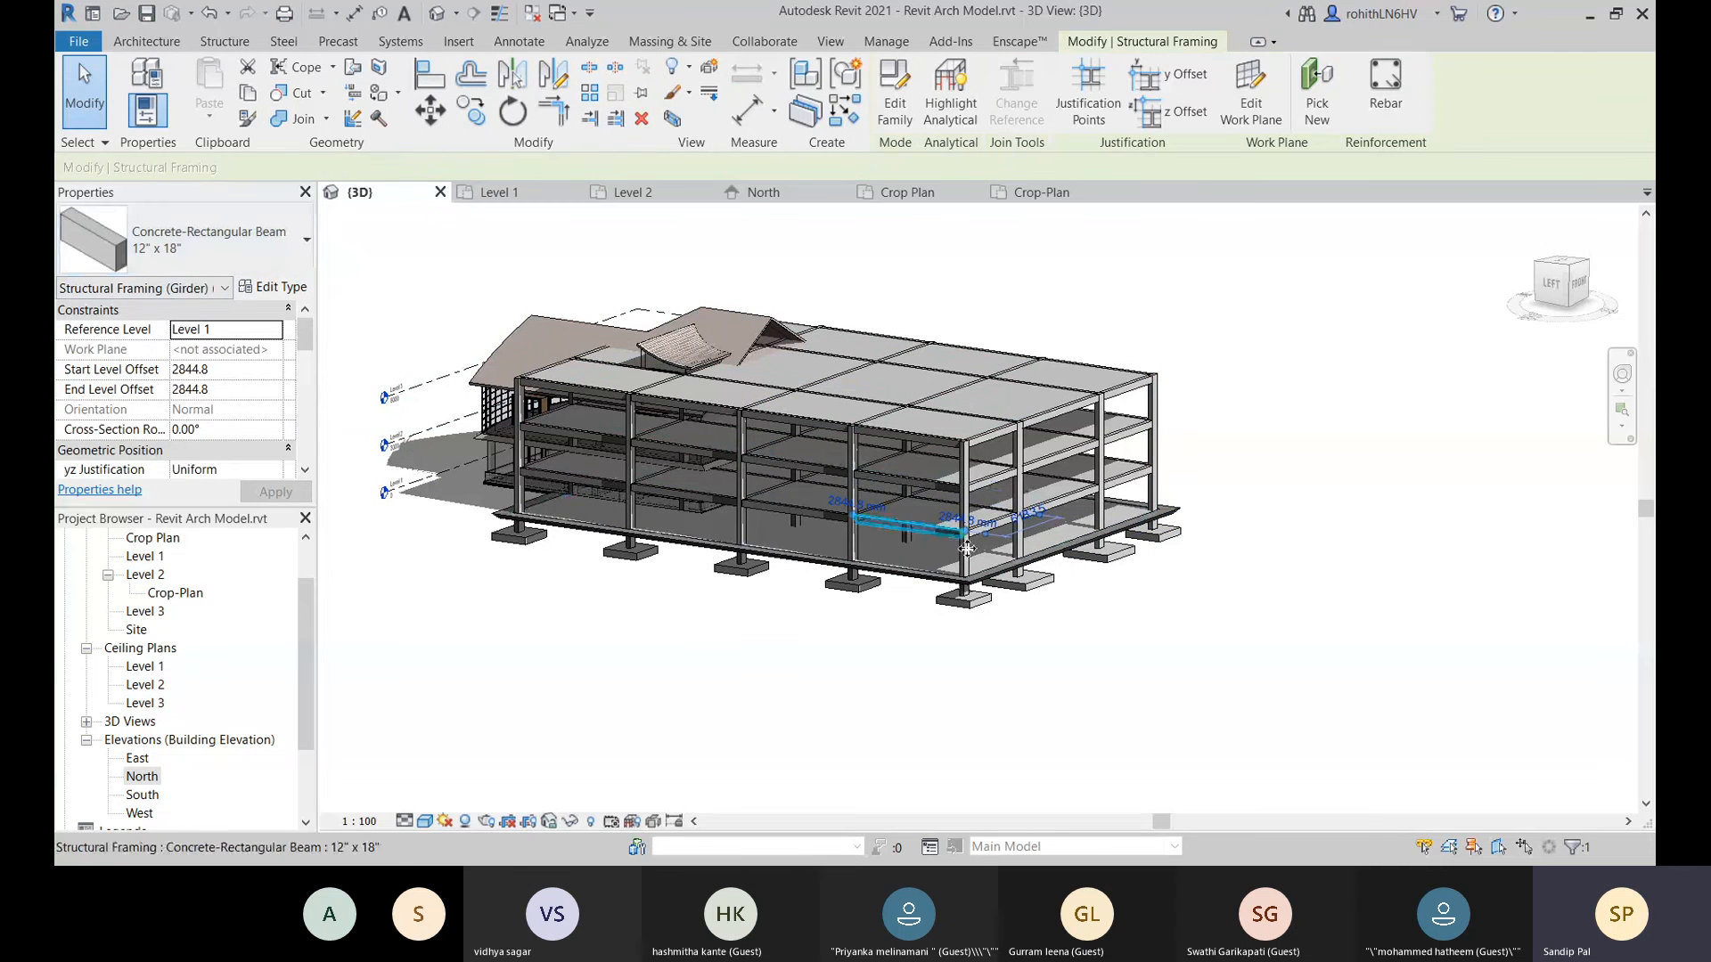
click(737, 687)
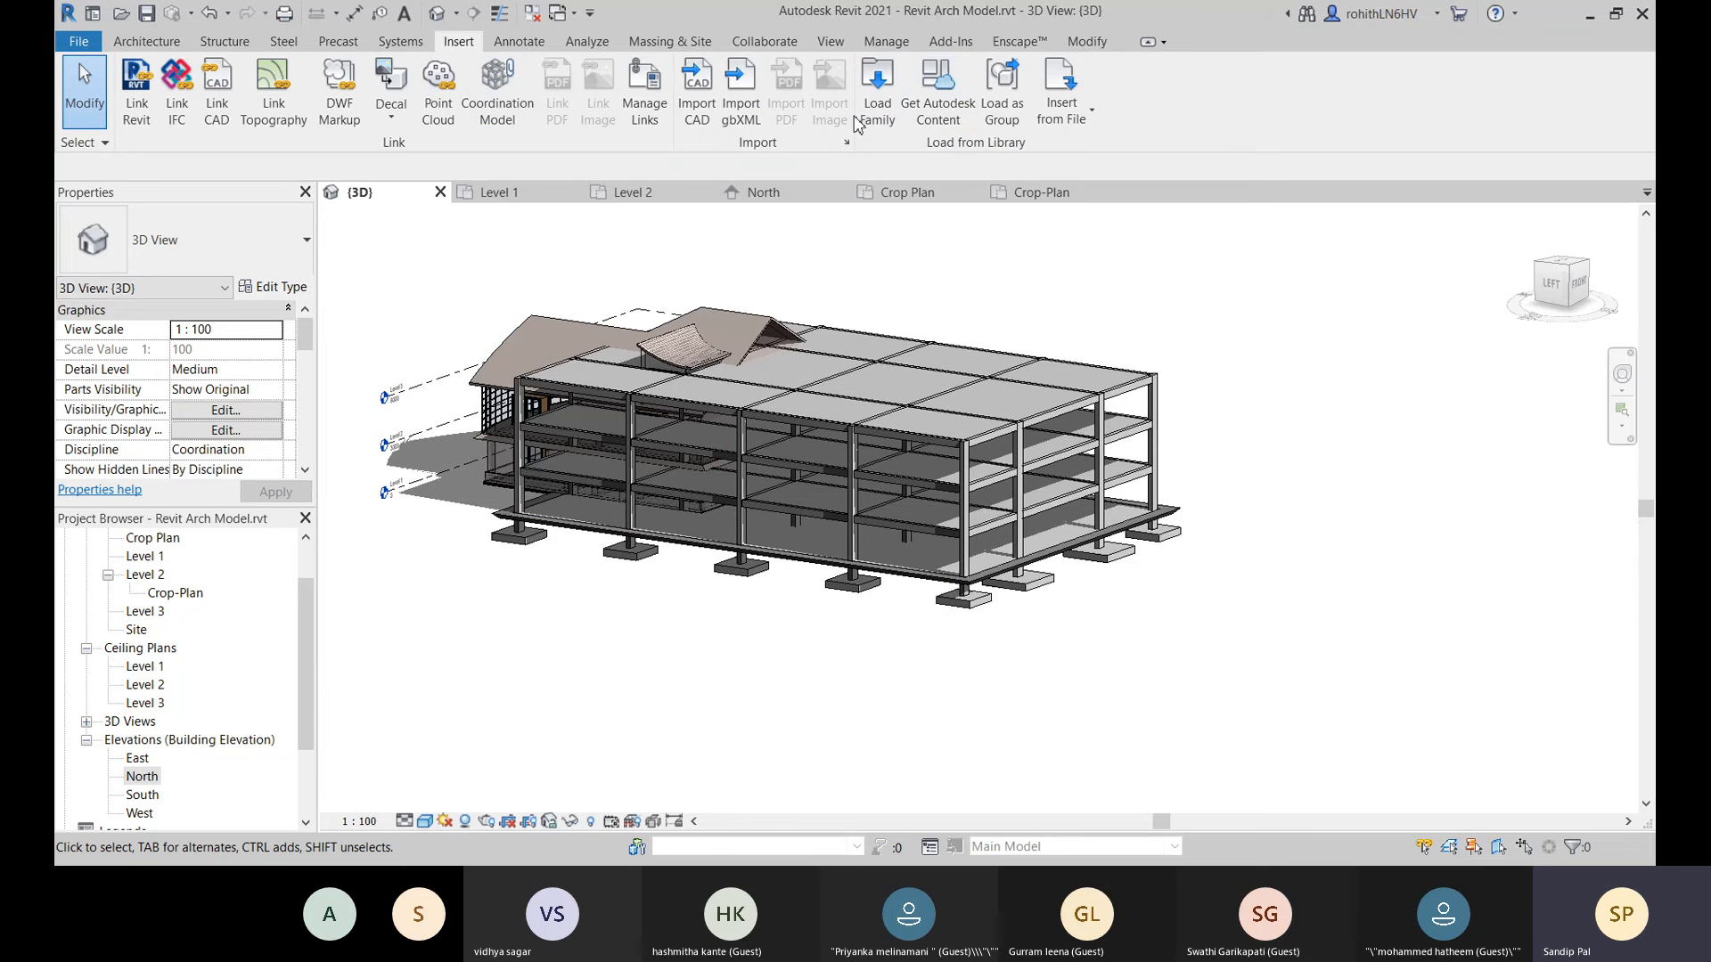
Open the Door-Single-Panel.rfa family from the Doors folder of the English-Imperial library for loading.
click(878, 100)
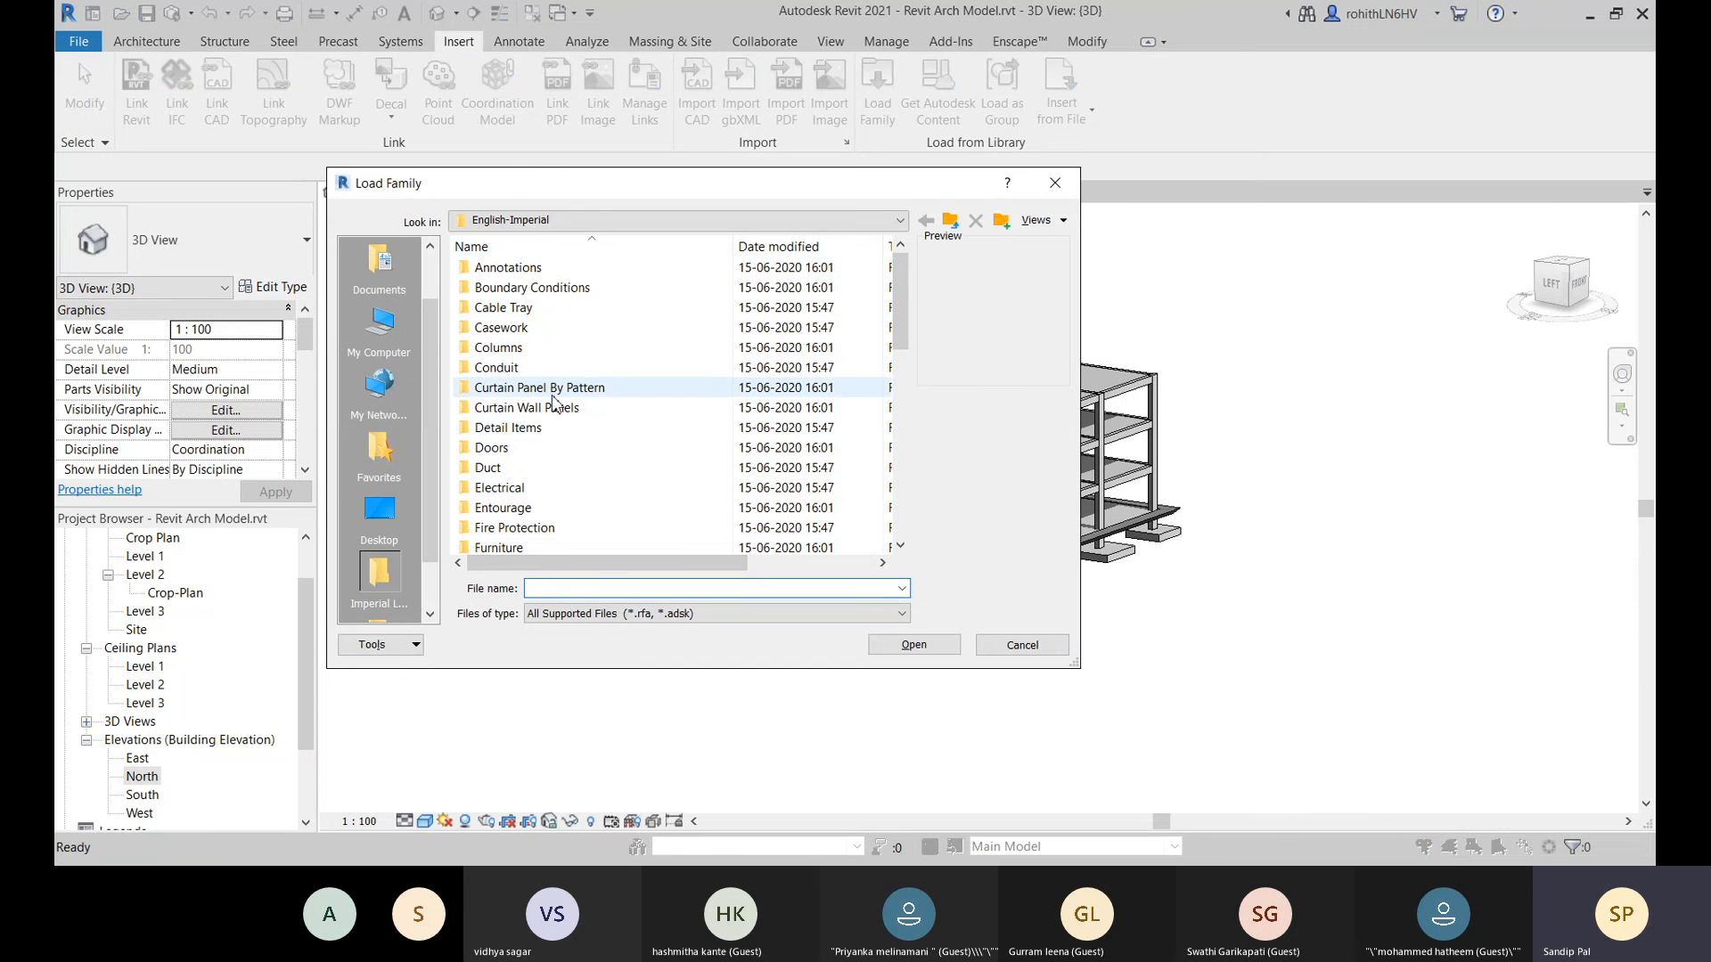
double_click(498, 457)
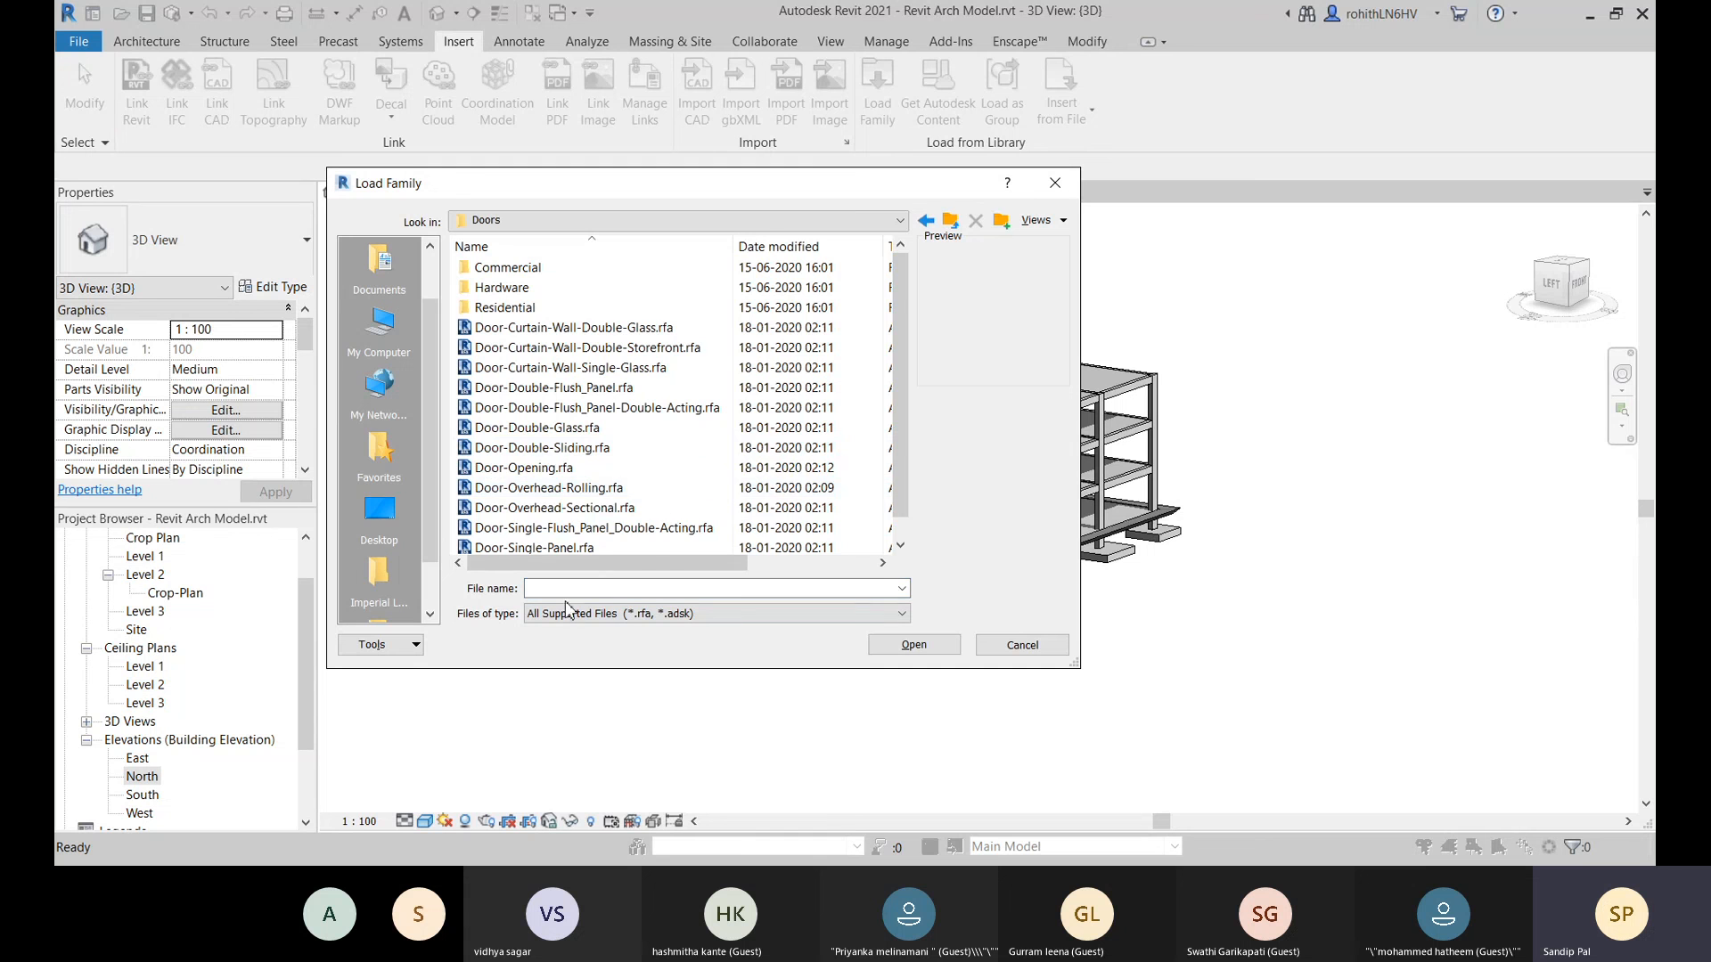
click(554, 479)
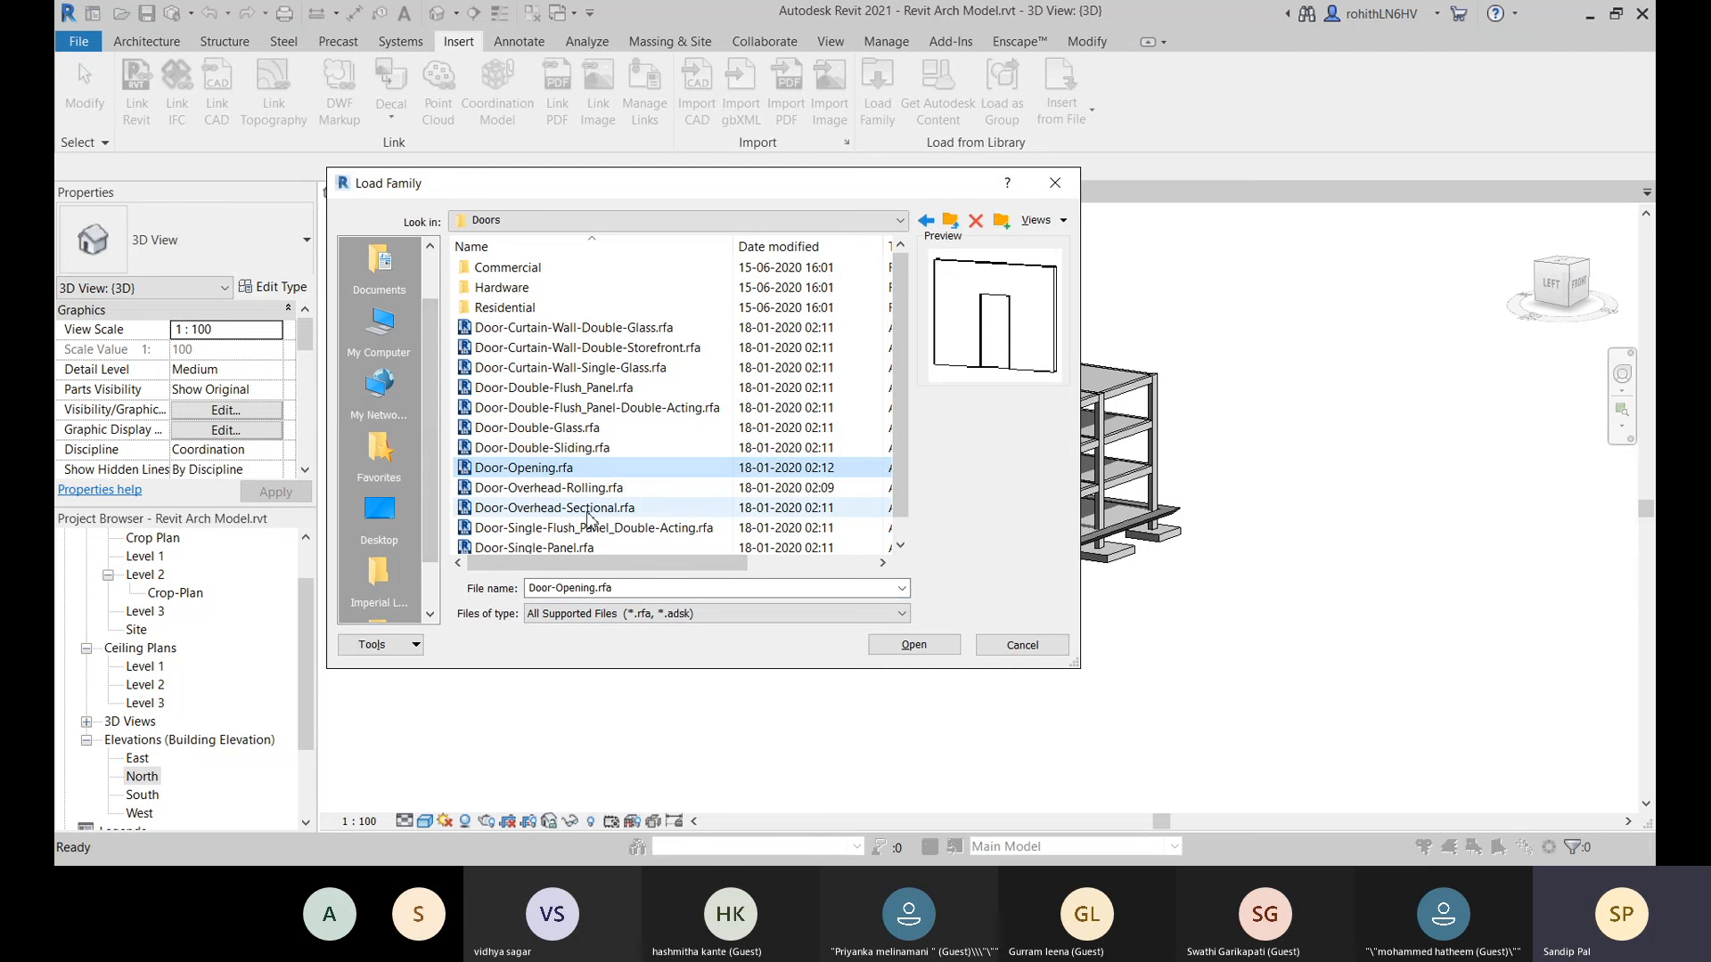
click(575, 510)
click(528, 532)
click(535, 547)
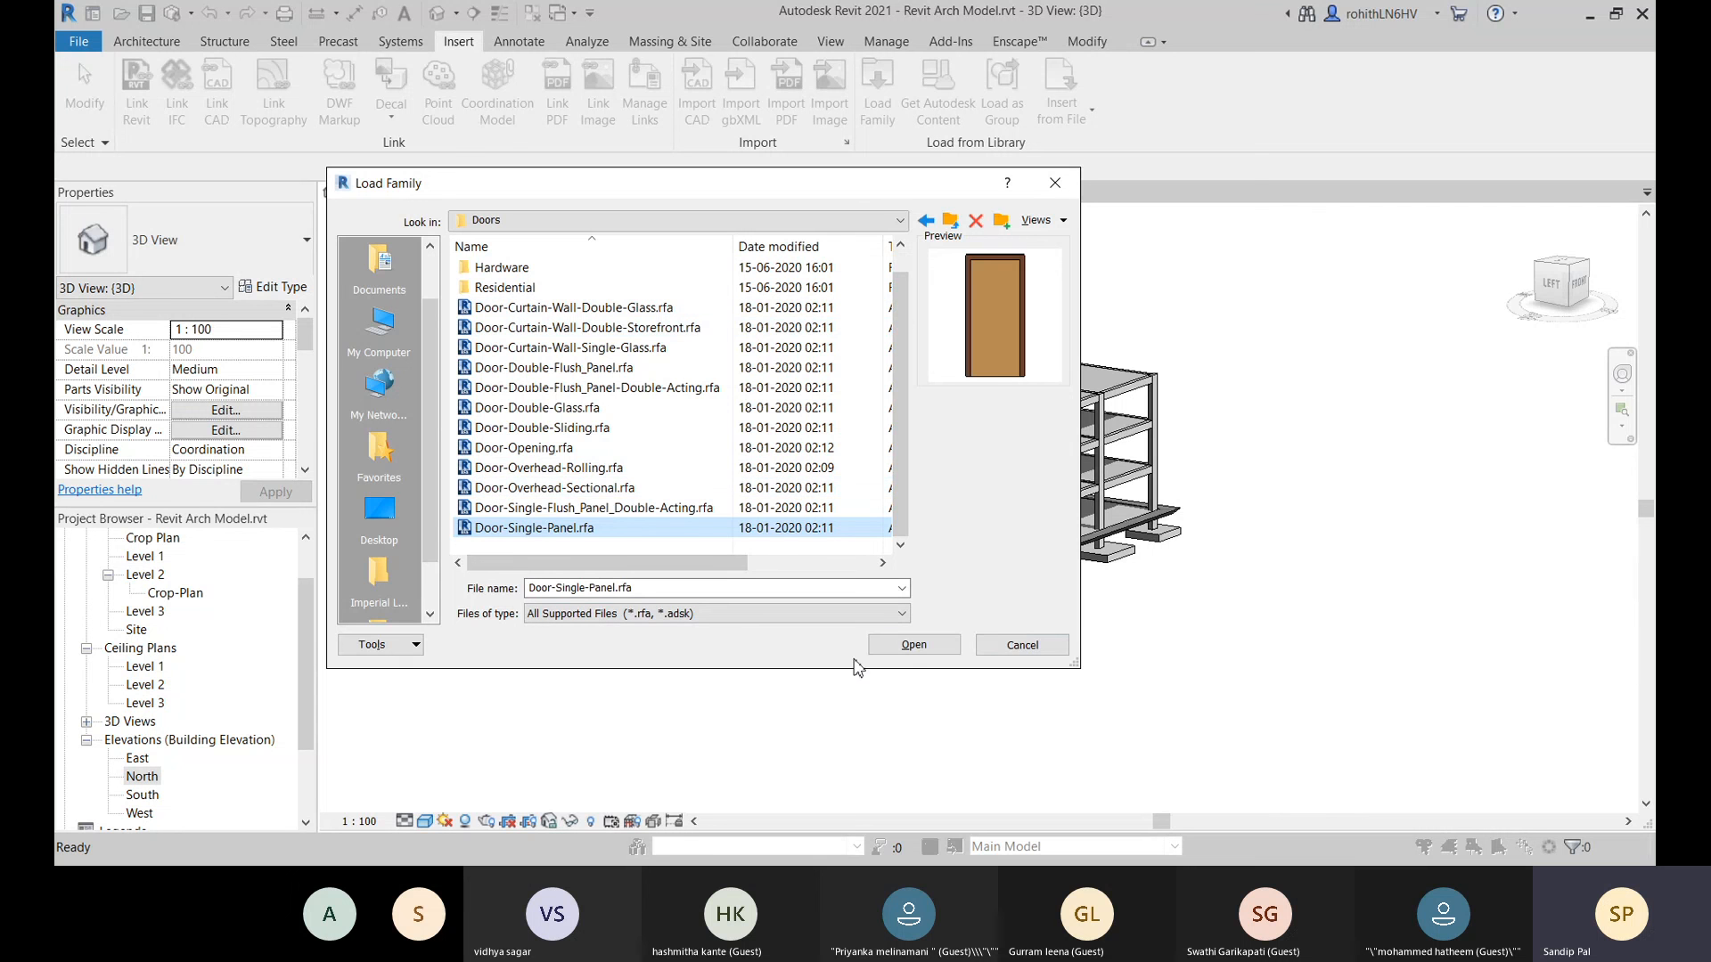
click(932, 654)
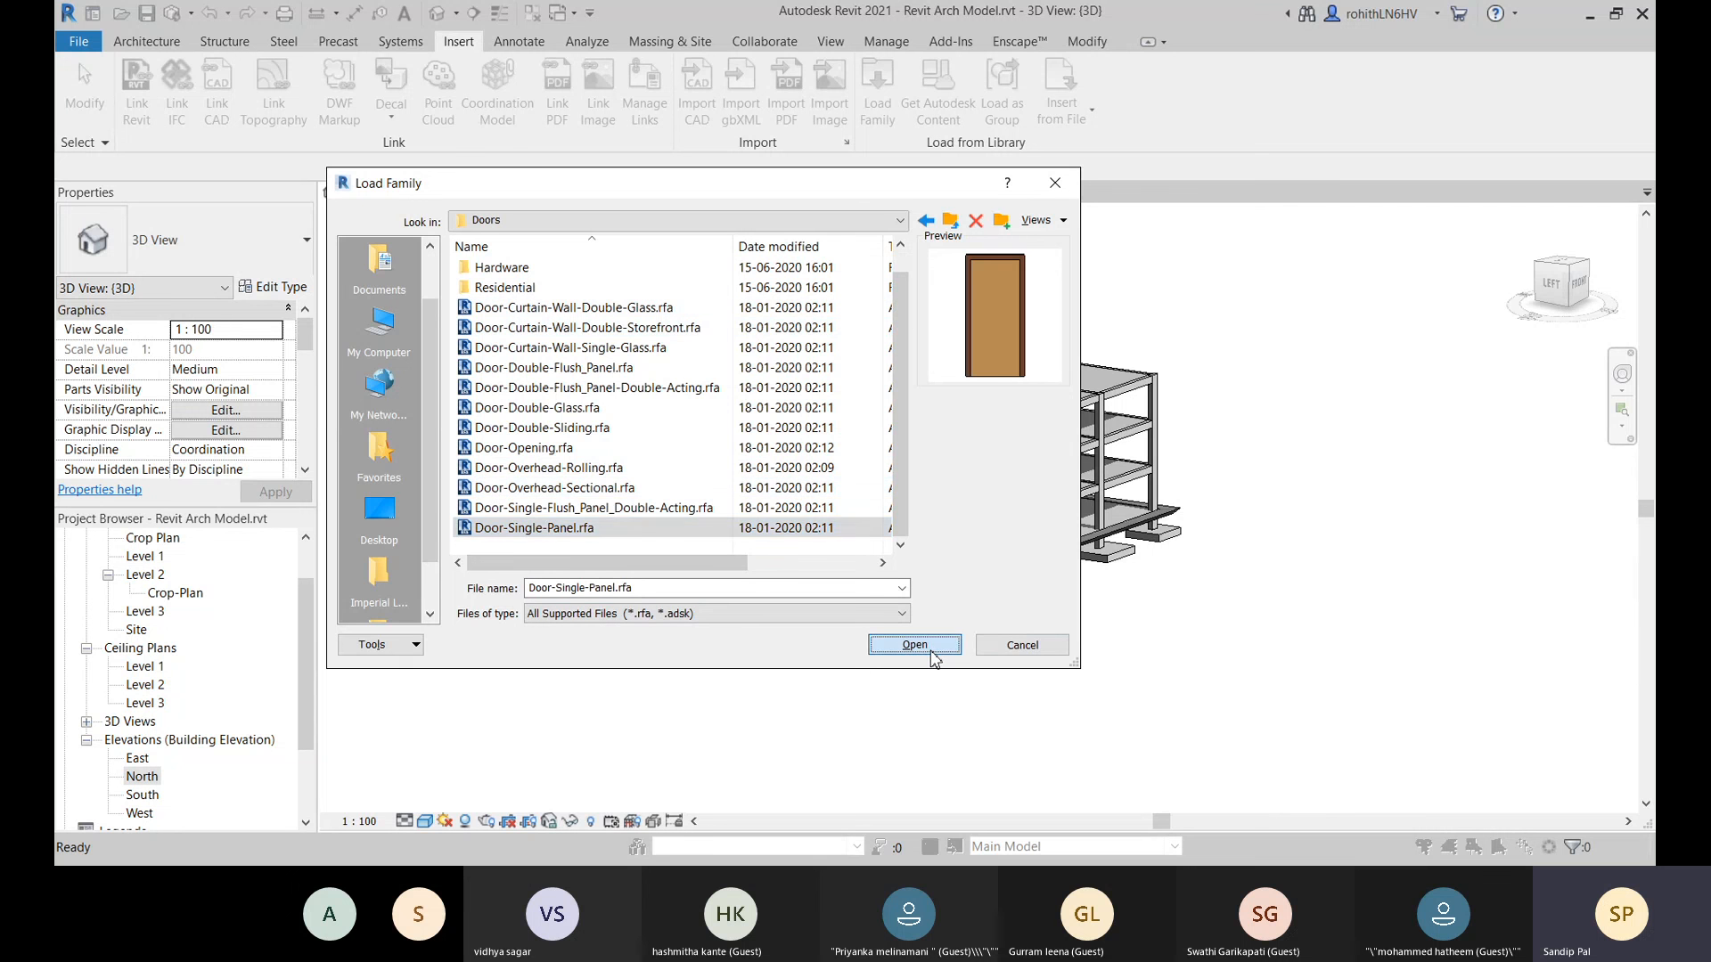
Load the single-panel door types 30" x 80", 30" x 84", 32" x 84", 34" x 80", 34" x 84" and 36" x 84", leaving out 36" x 80".
click(731, 402)
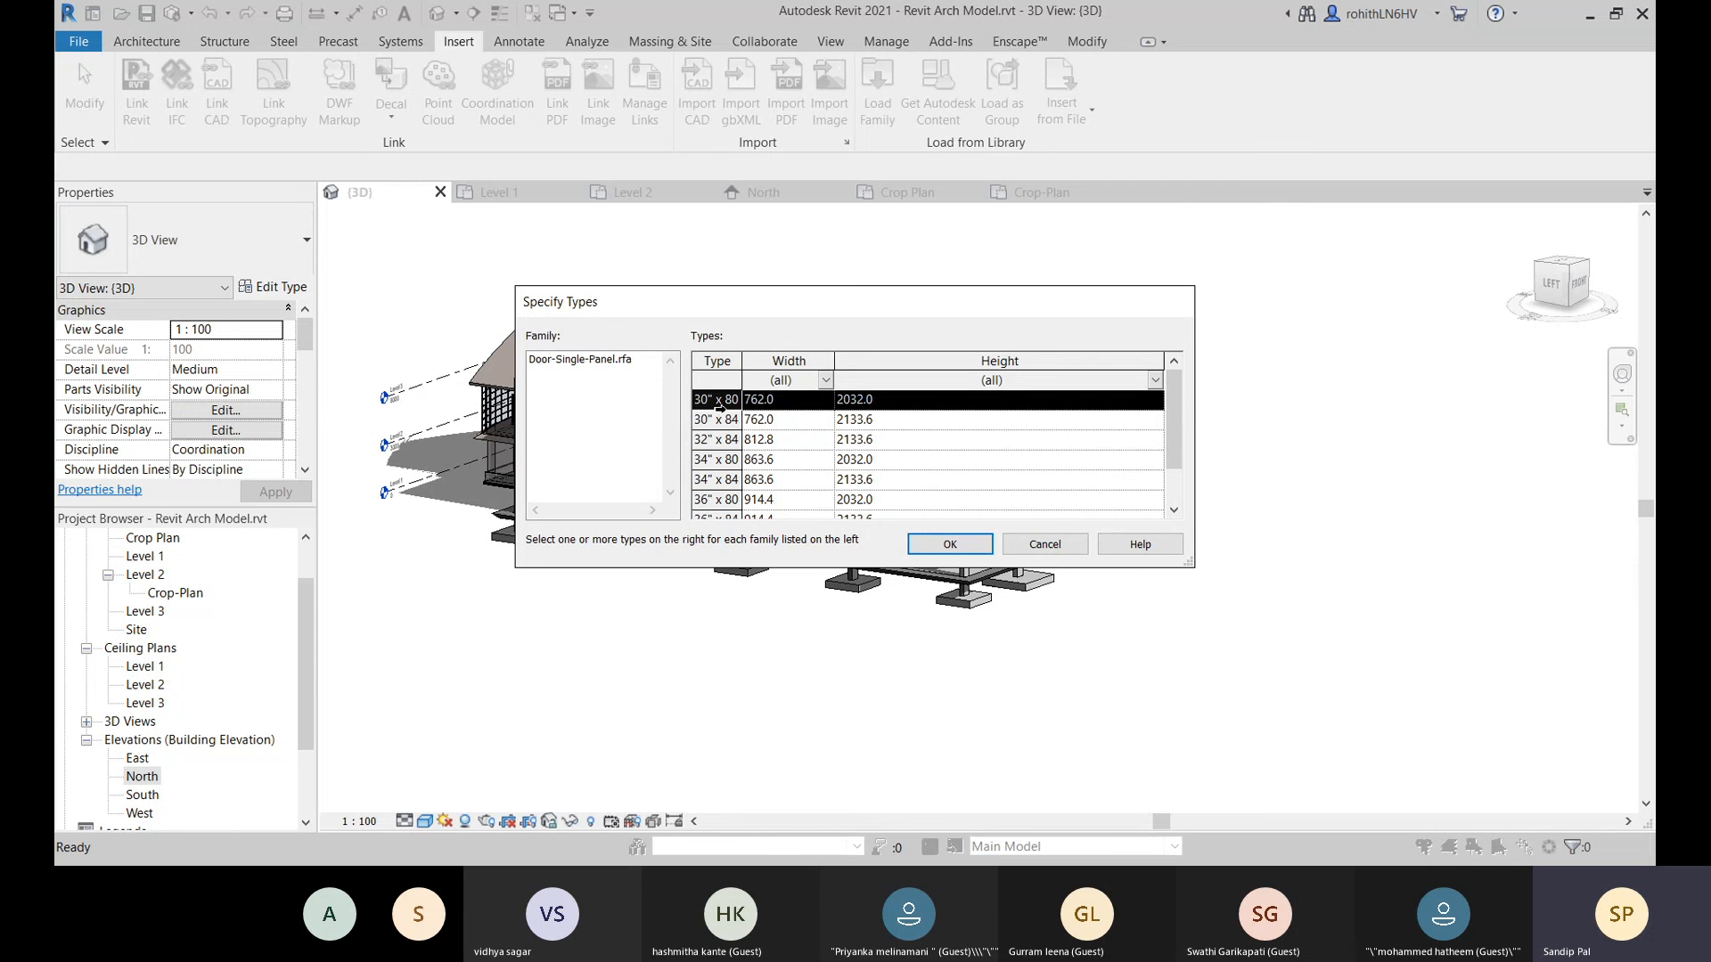
ctrl+click(736, 426)
ctrl+click(735, 442)
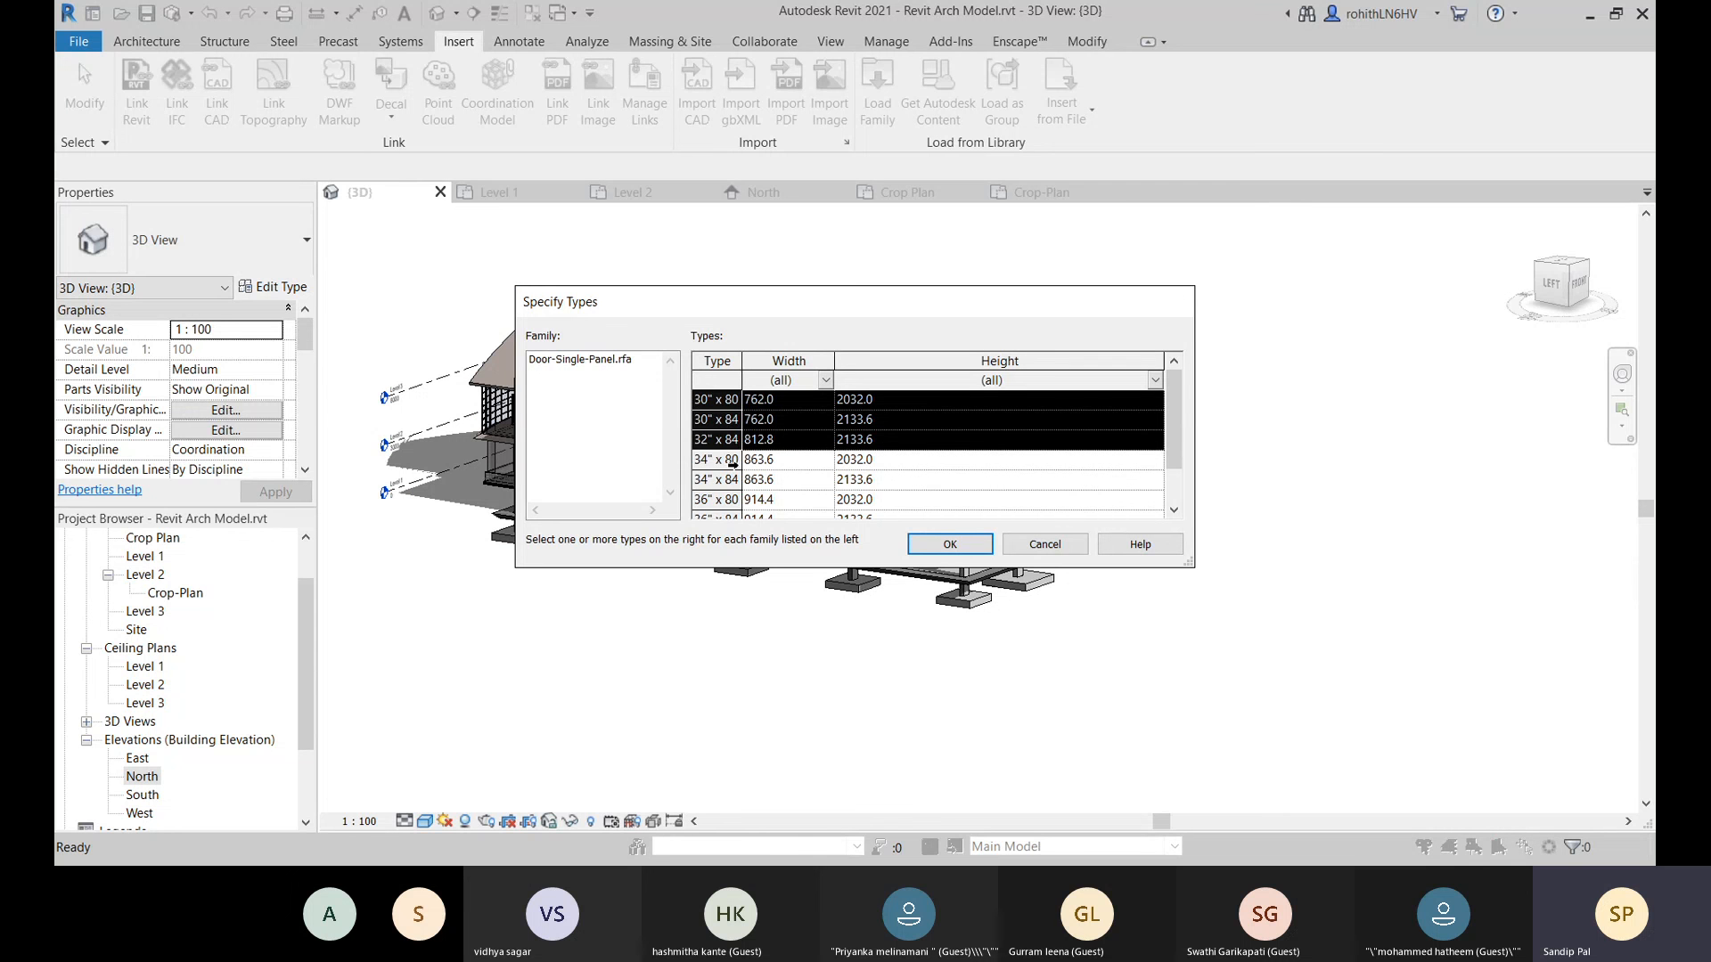
ctrl+click(732, 460)
ctrl+click(732, 482)
scroll(1136, 447, down, 1)
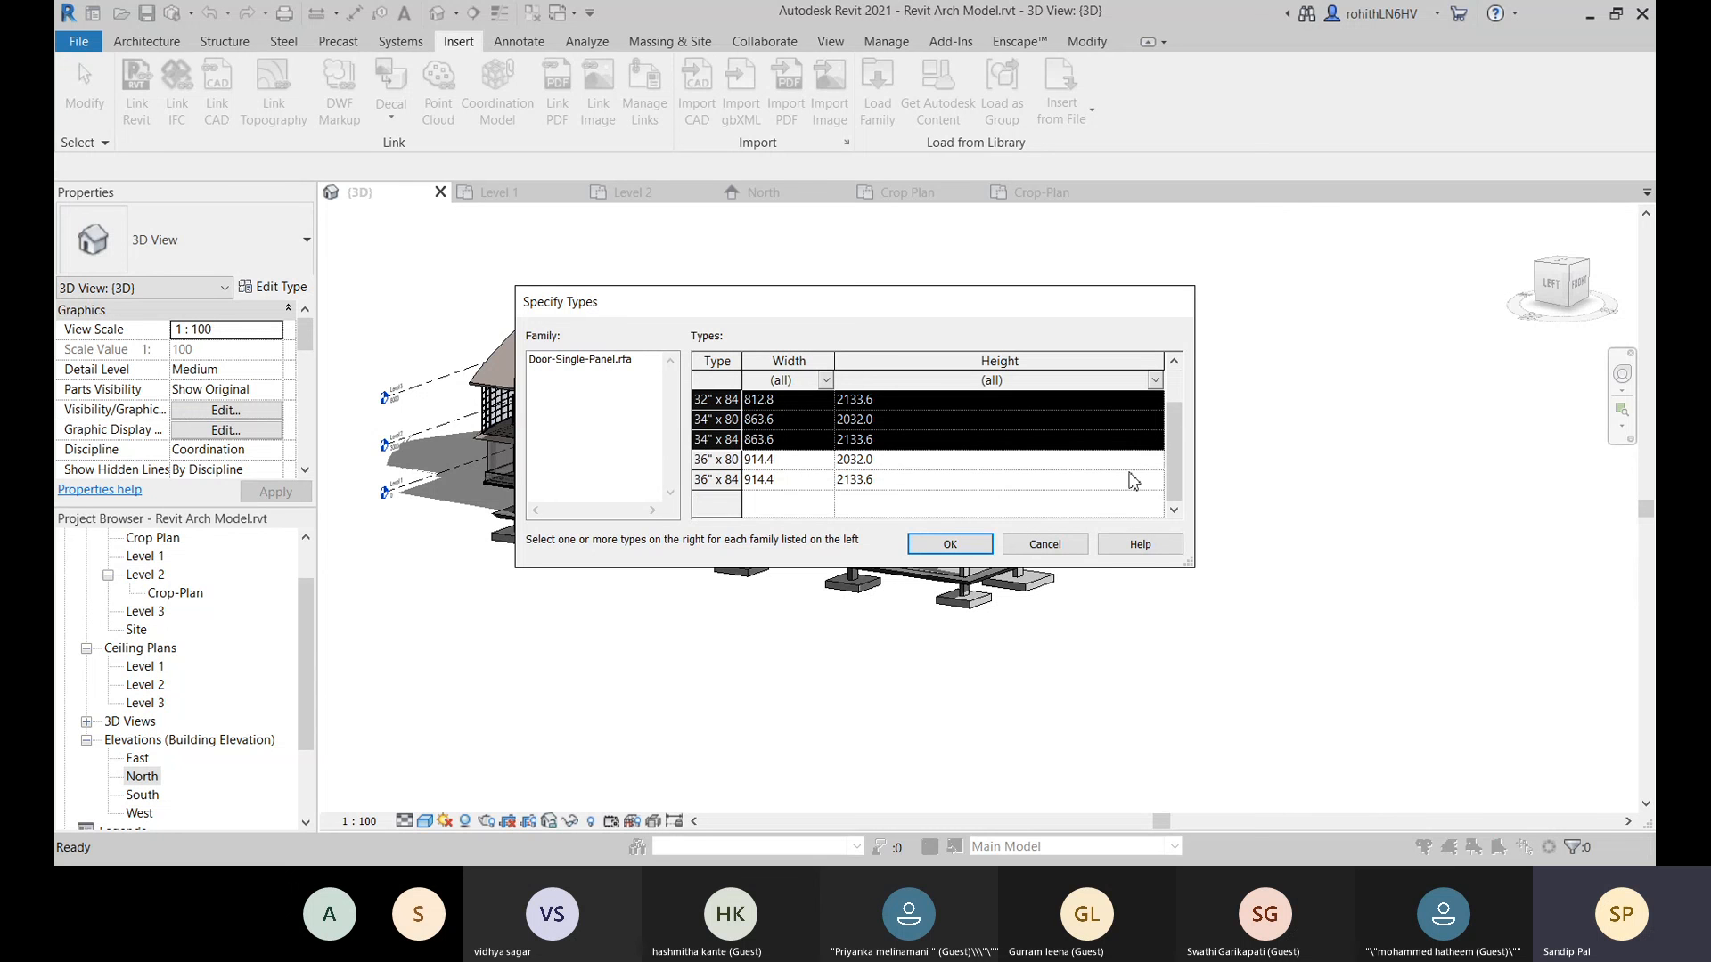
shift+click(726, 482)
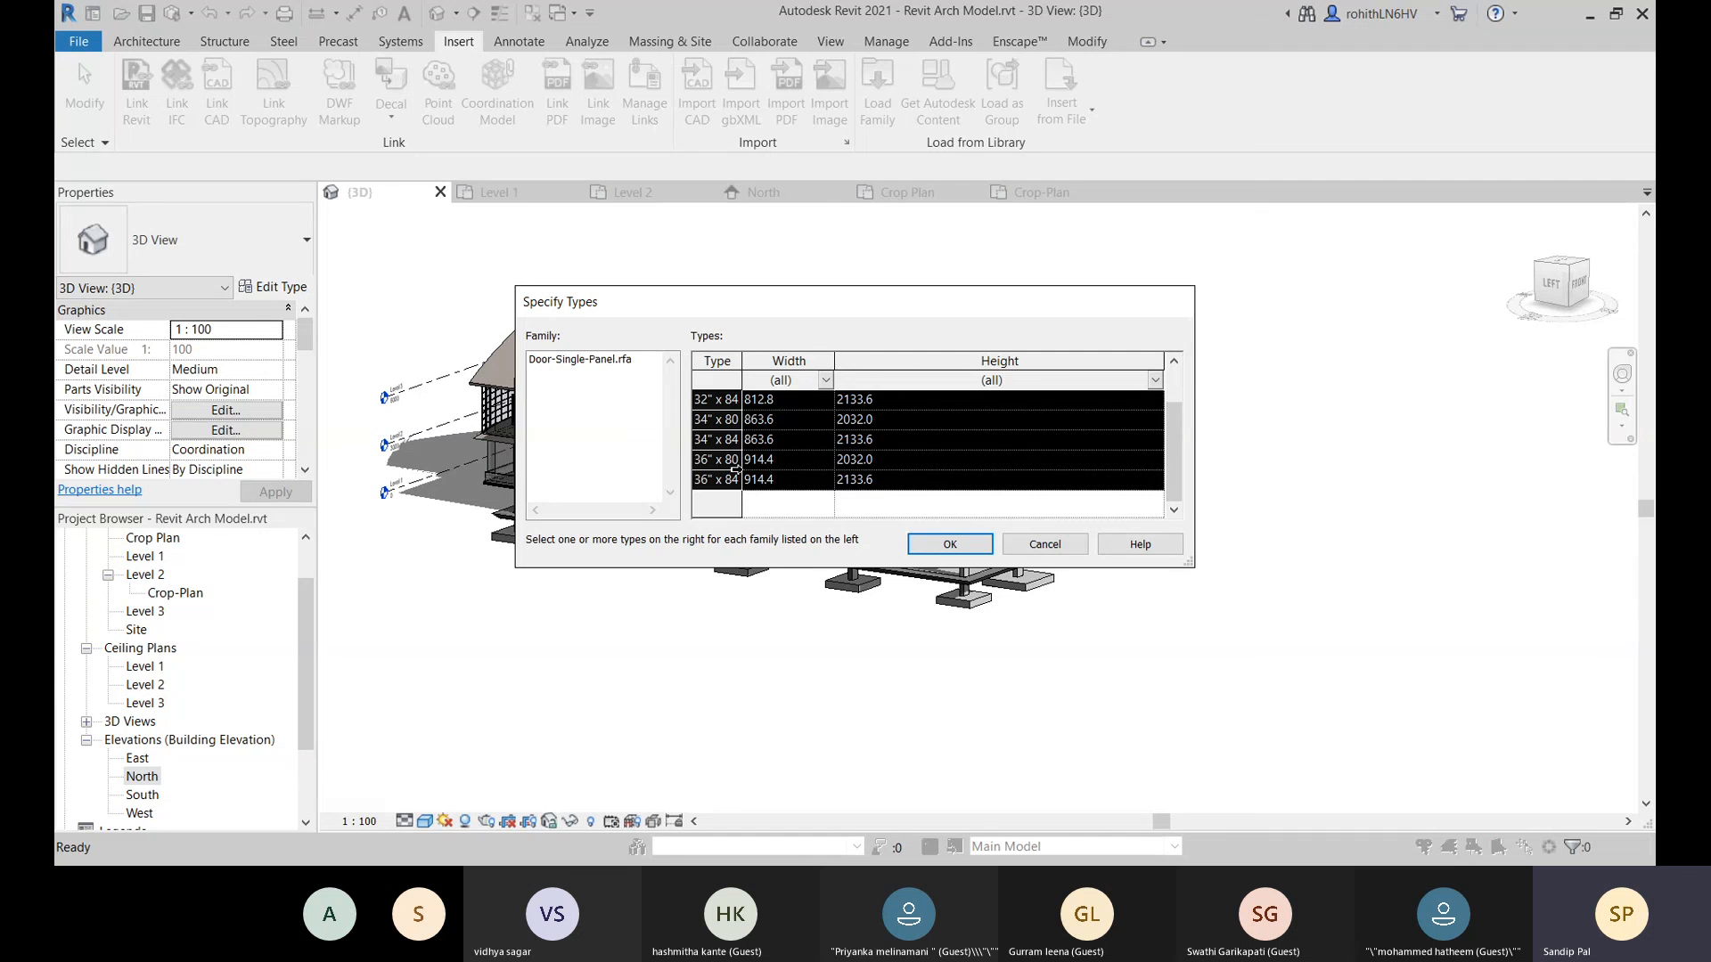
ctrl+click(732, 460)
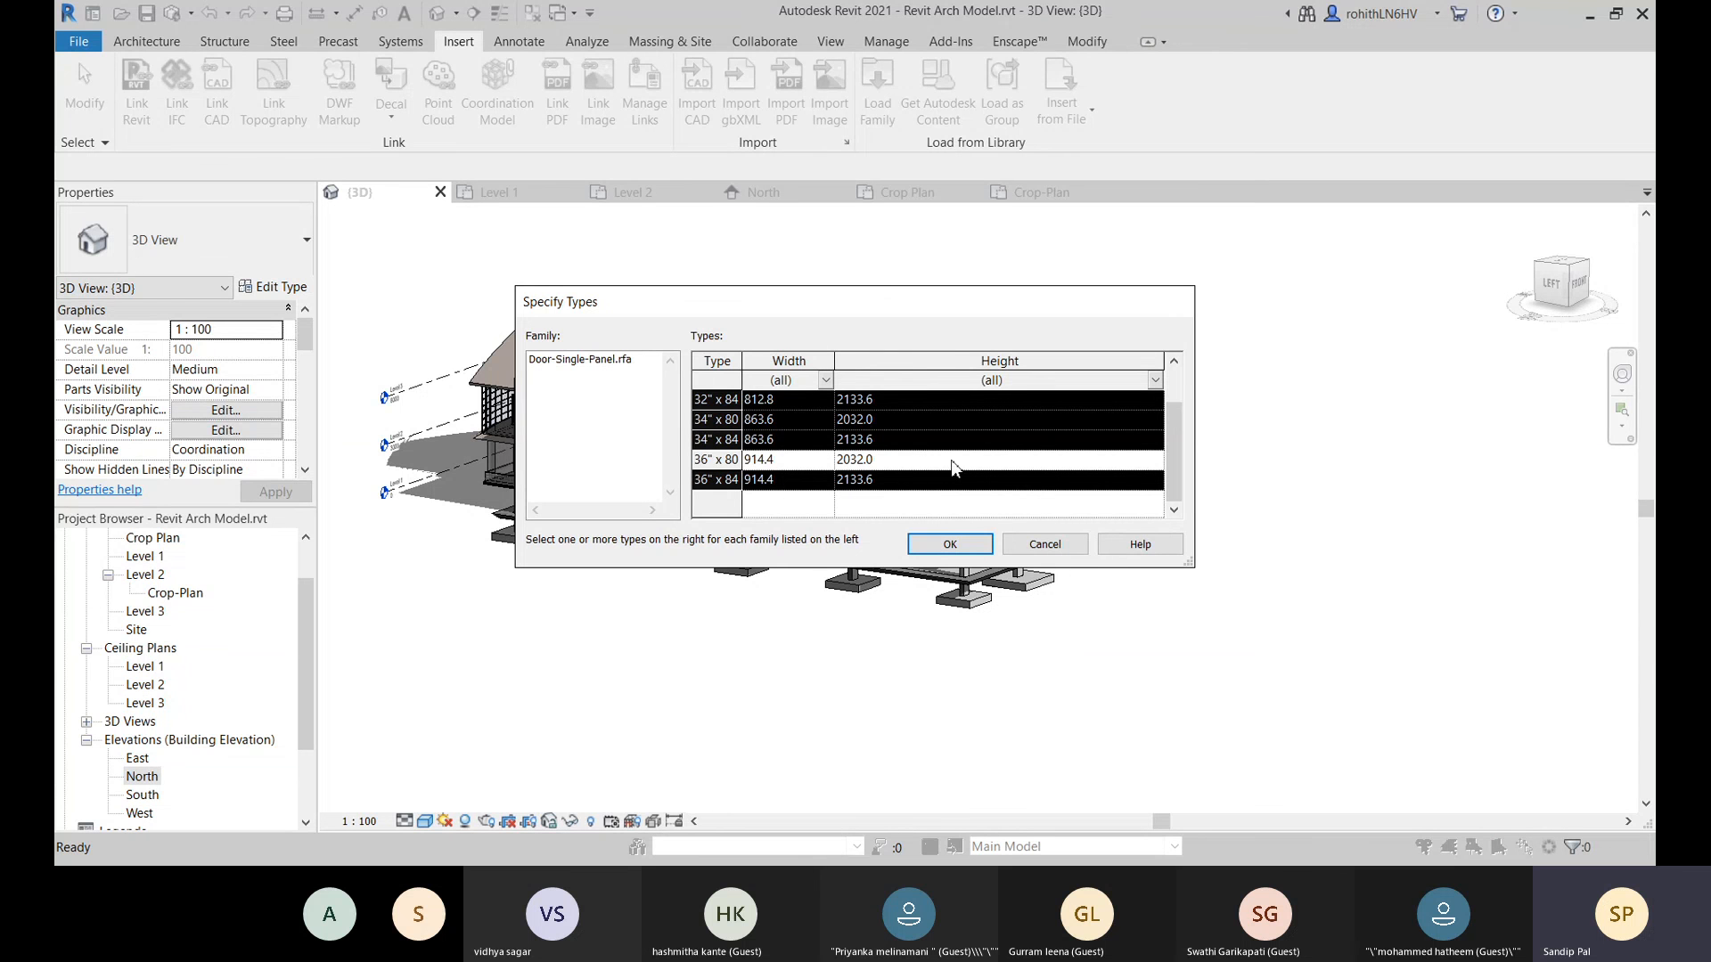
scroll(950, 463, up, 1)
scroll(878, 463, down, 1)
scroll(890, 425, up, 1)
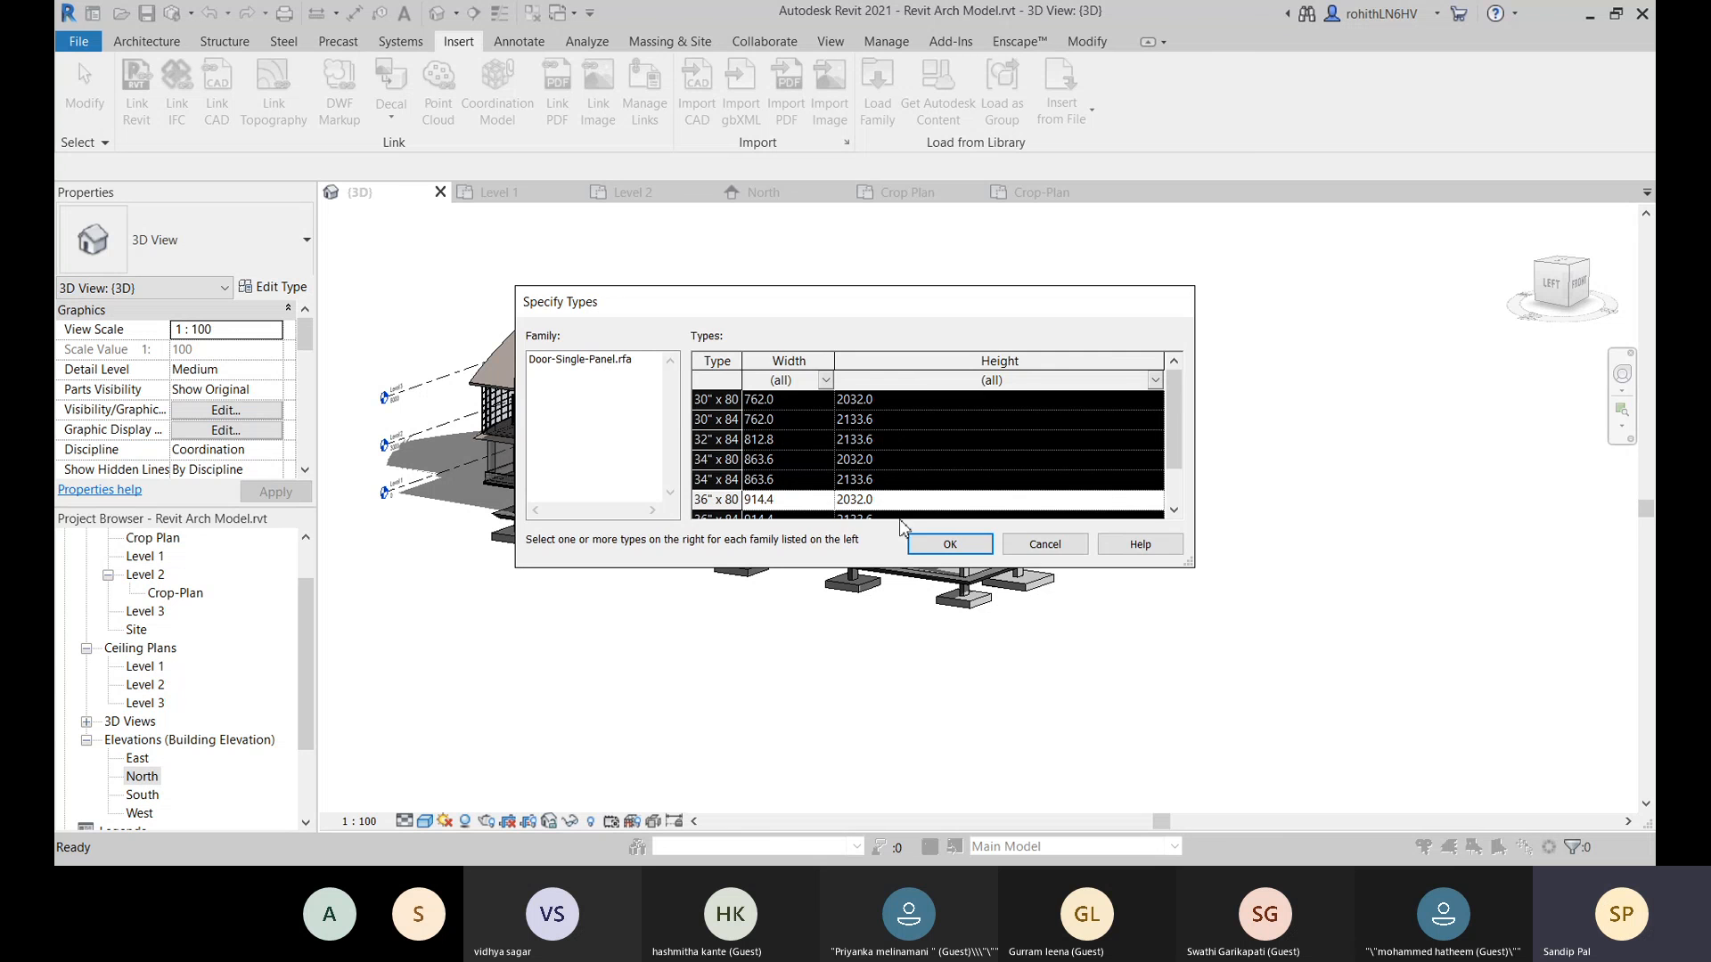
click(950, 544)
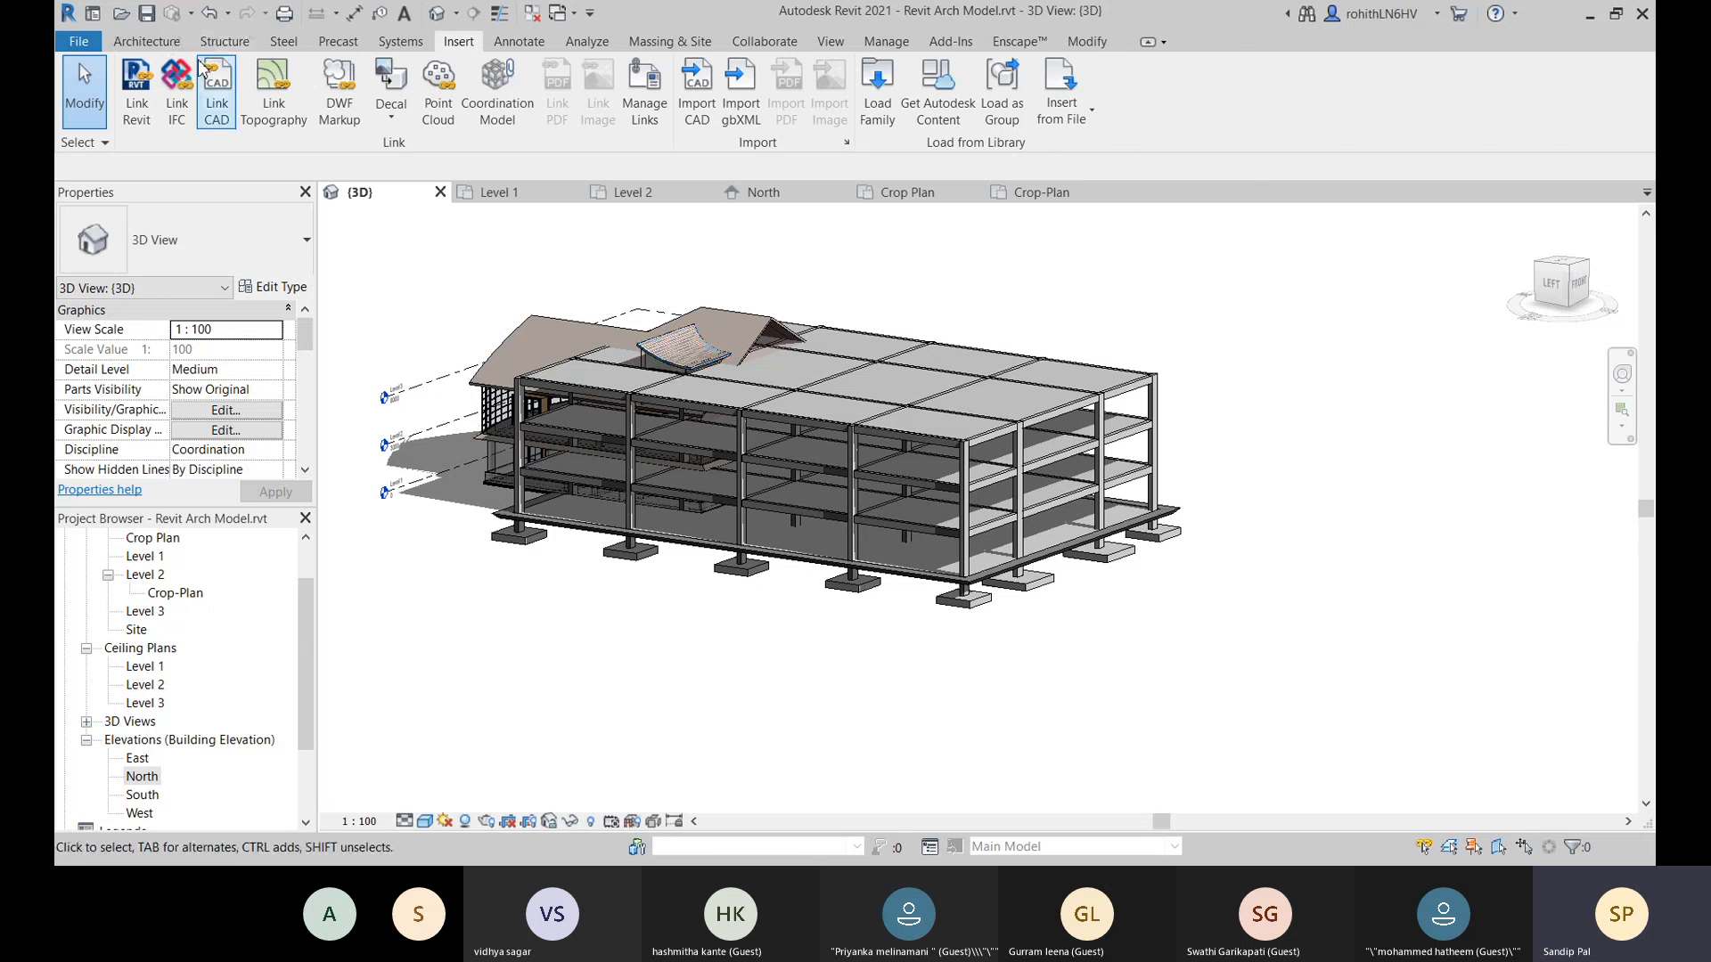
Check the Door-Single-Panel types available to the Door command, and leave the command without placing a door.
click(142, 42)
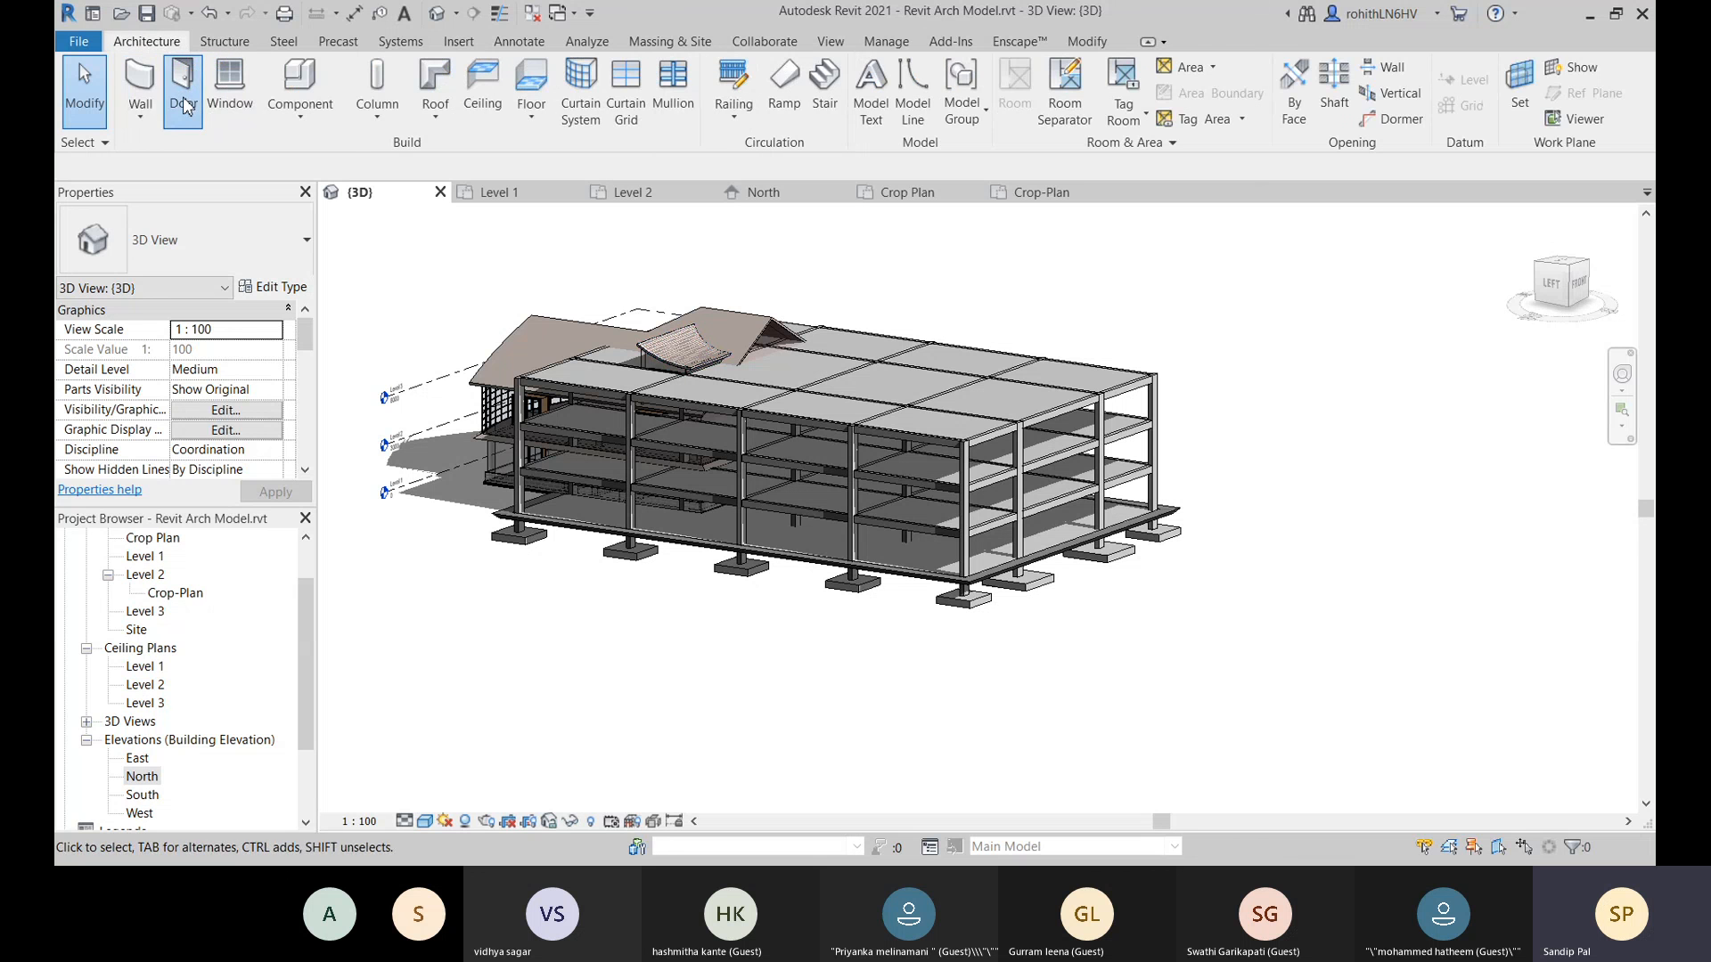
click(184, 97)
click(285, 259)
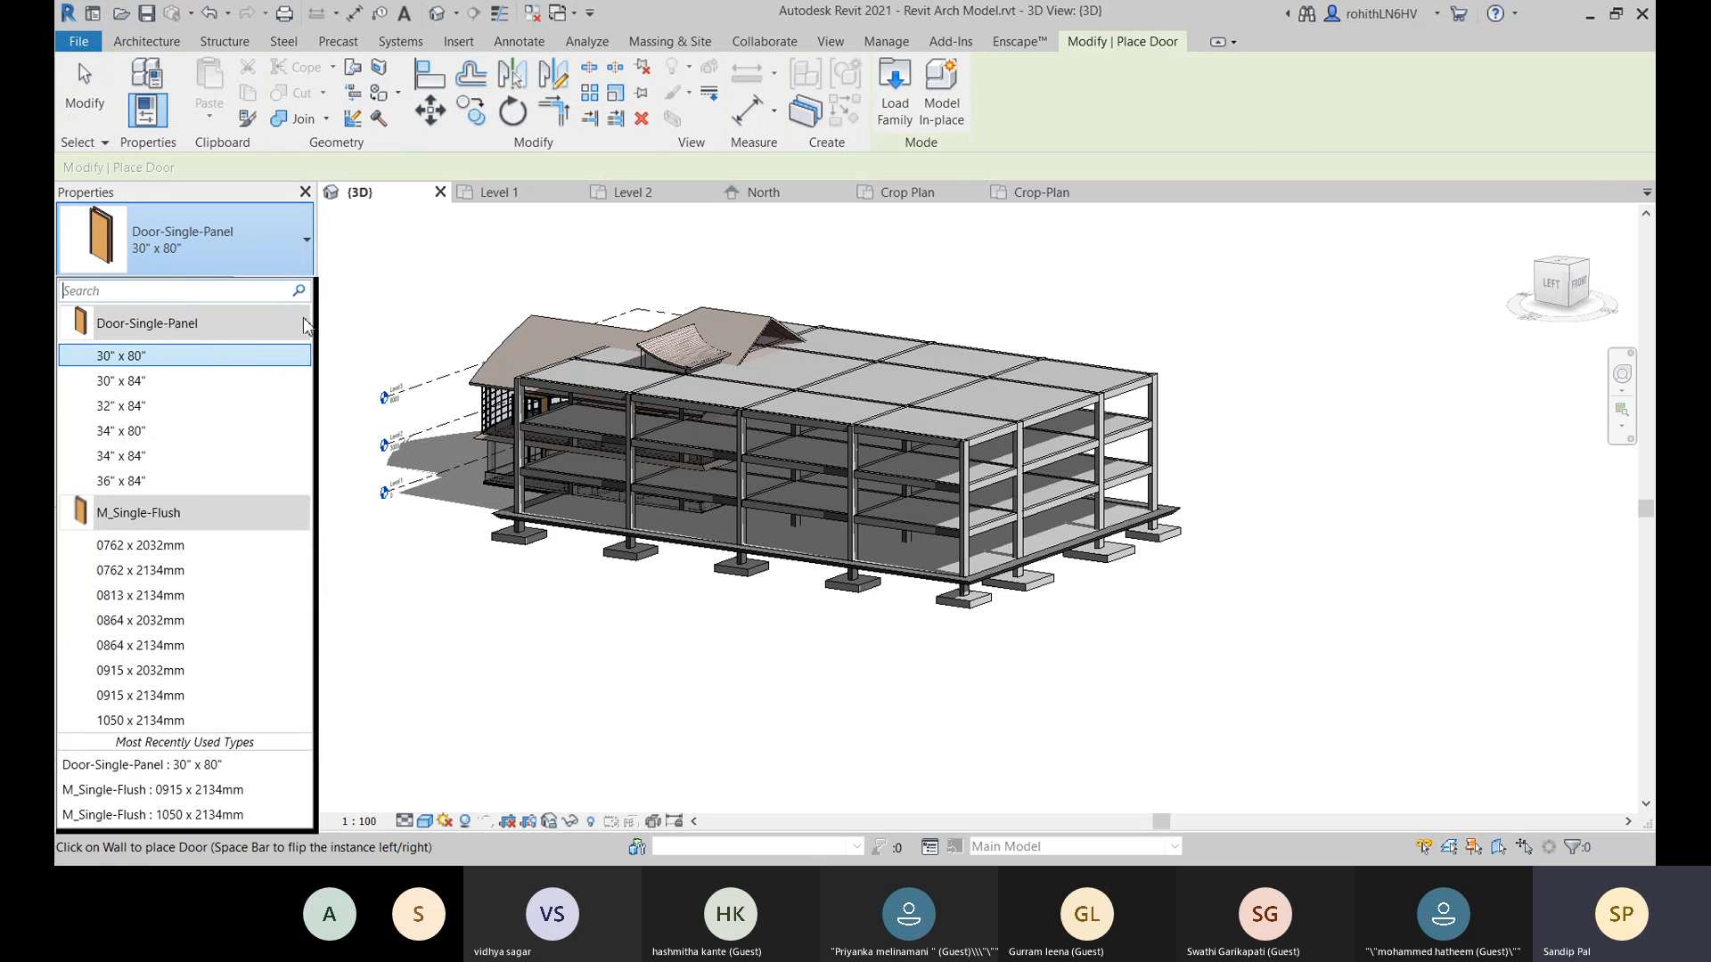
key(Escape)
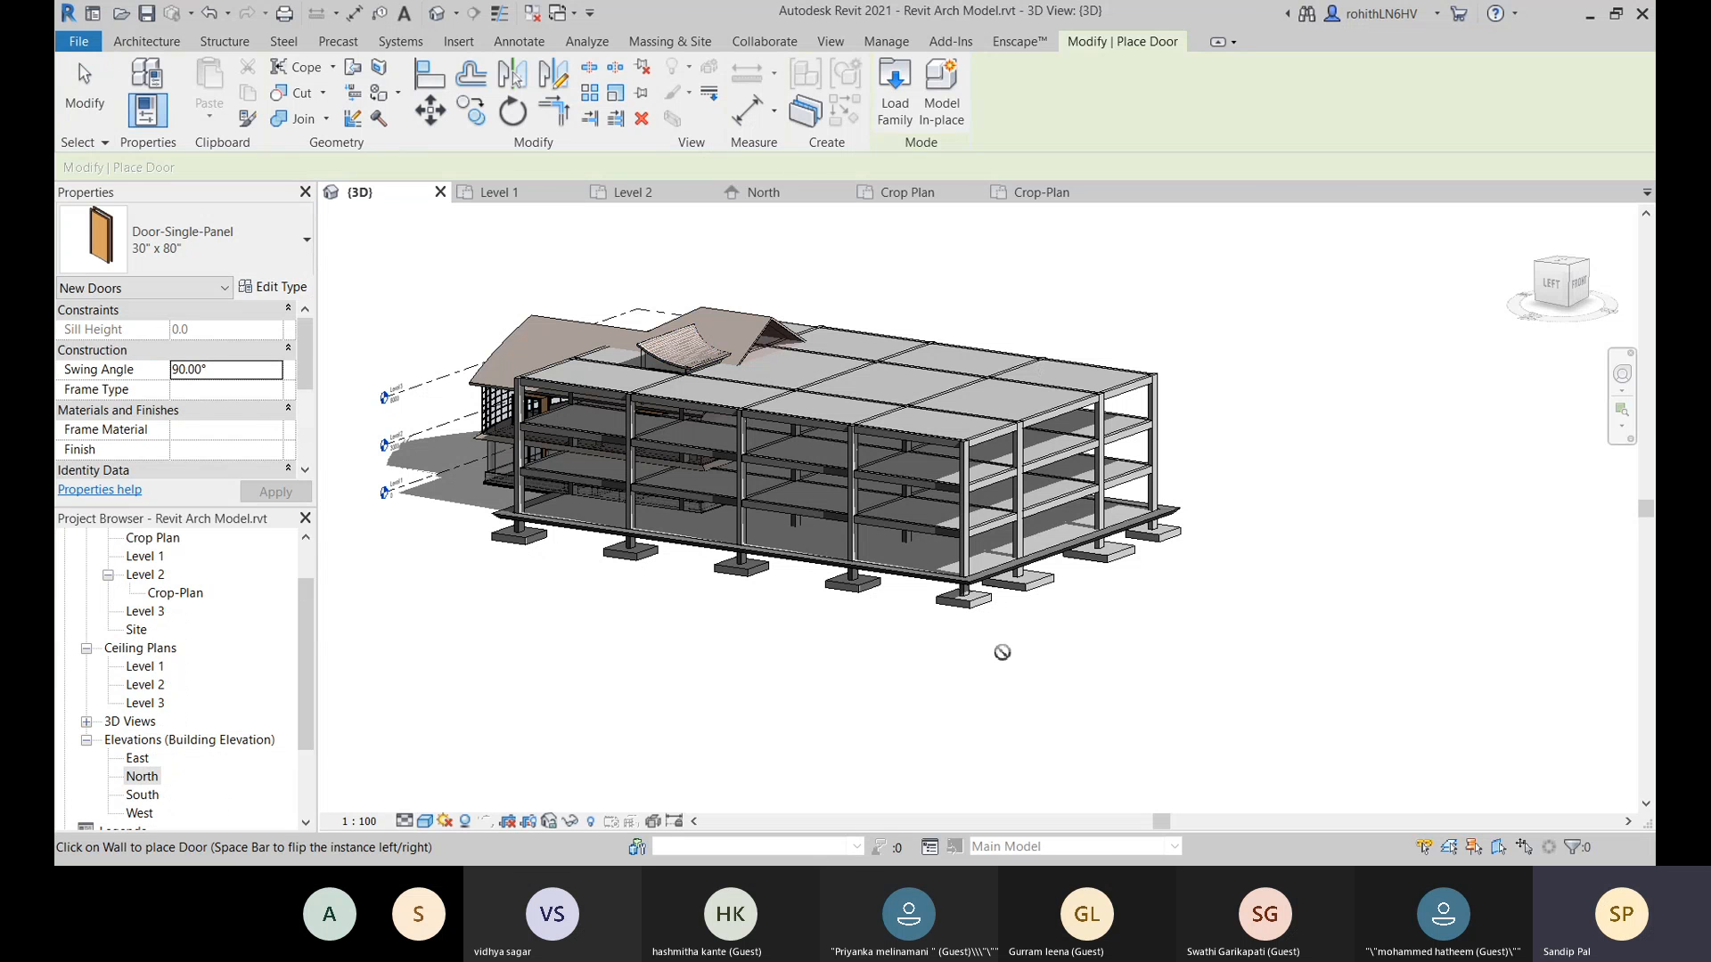
key(Escape)
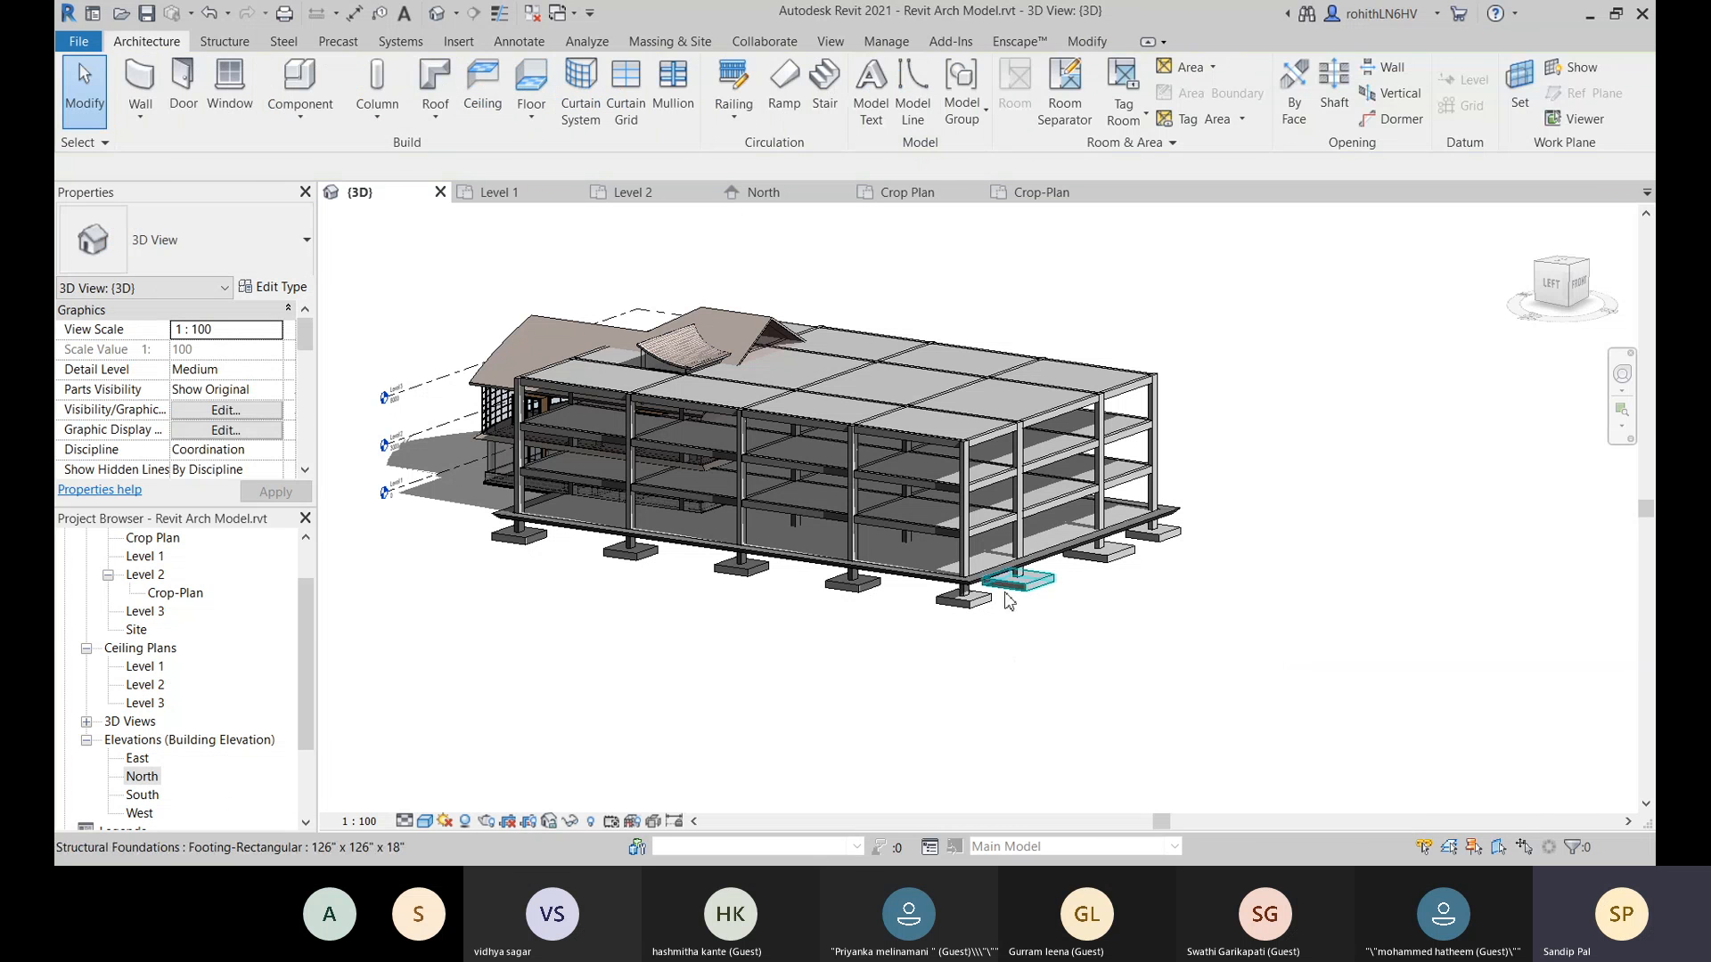